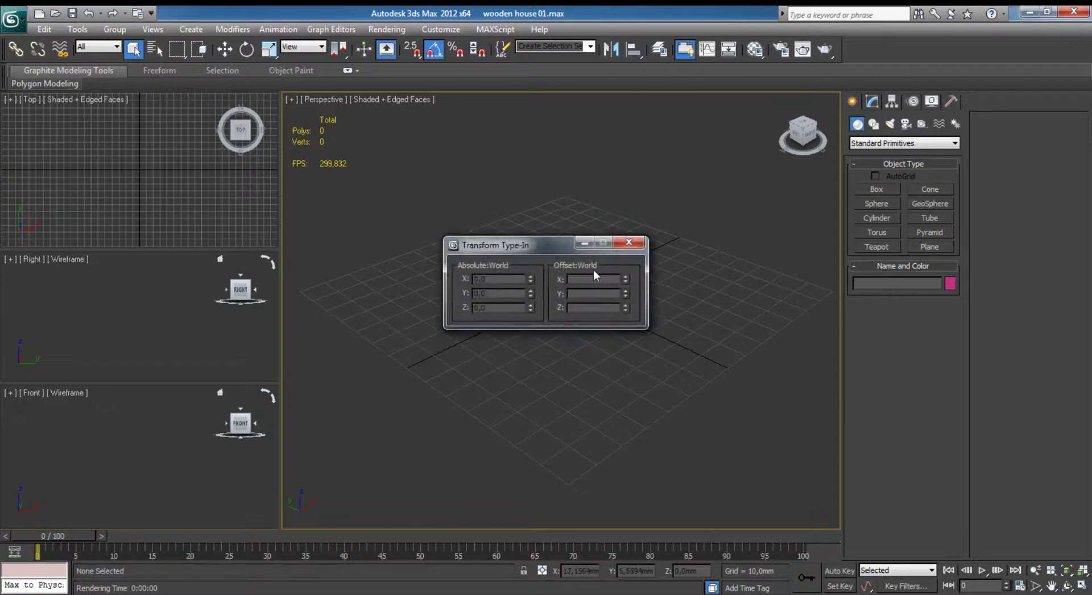
# Create Cylinder001 near the grid centre, about 3.58 mm radius and 79.1 mm tall.
pyautogui.click(636, 243)
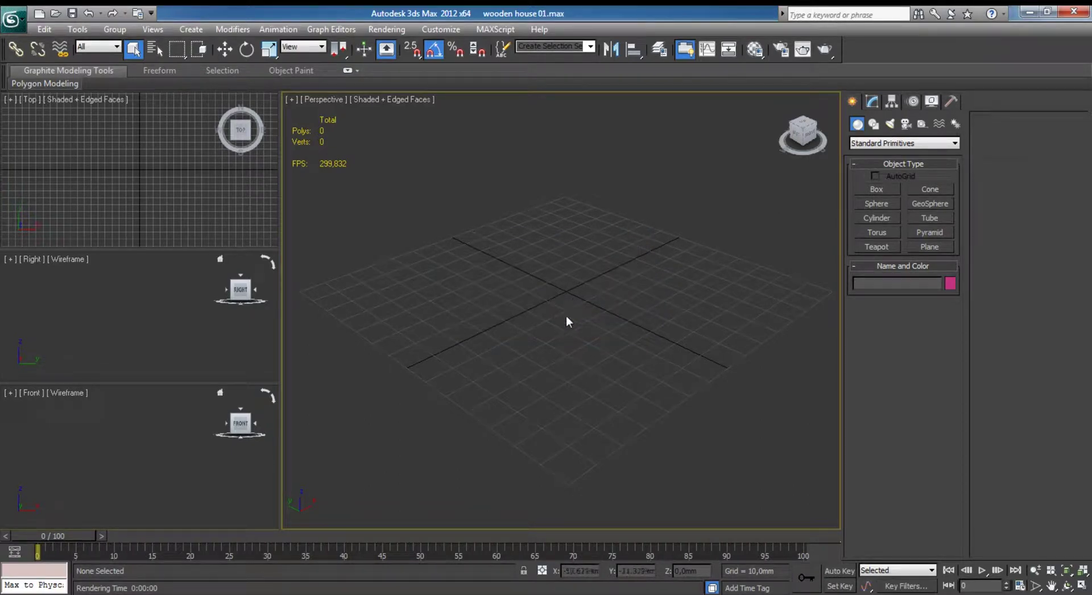
pyautogui.keyDown('alt'); pyautogui.moveTo(570, 338); pyautogui.dragTo(561, 319, button='middle'); pyautogui.keyUp('alt')
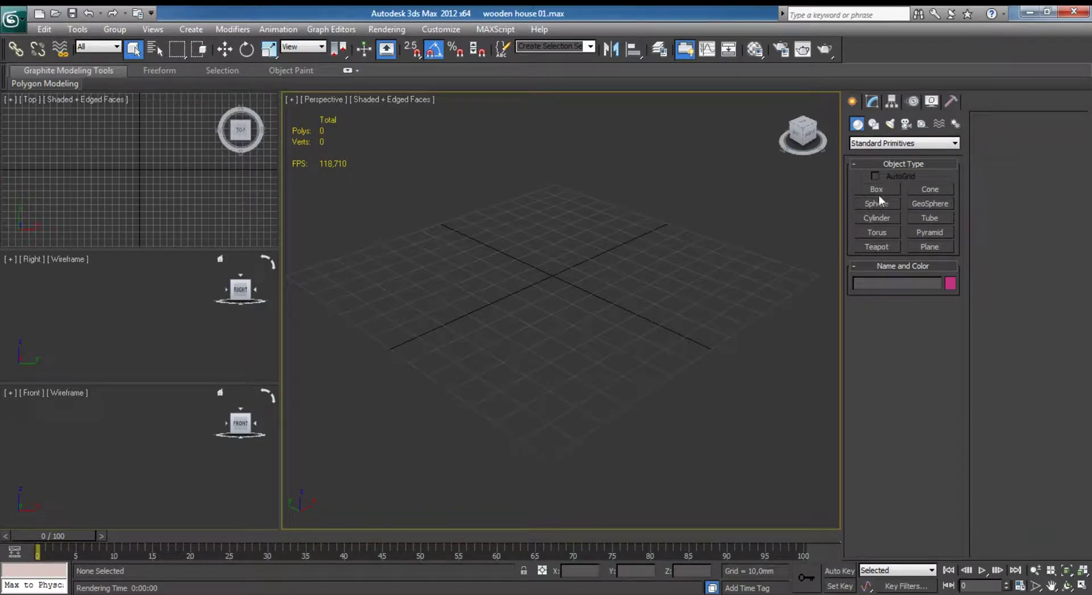
pyautogui.click(876, 217)
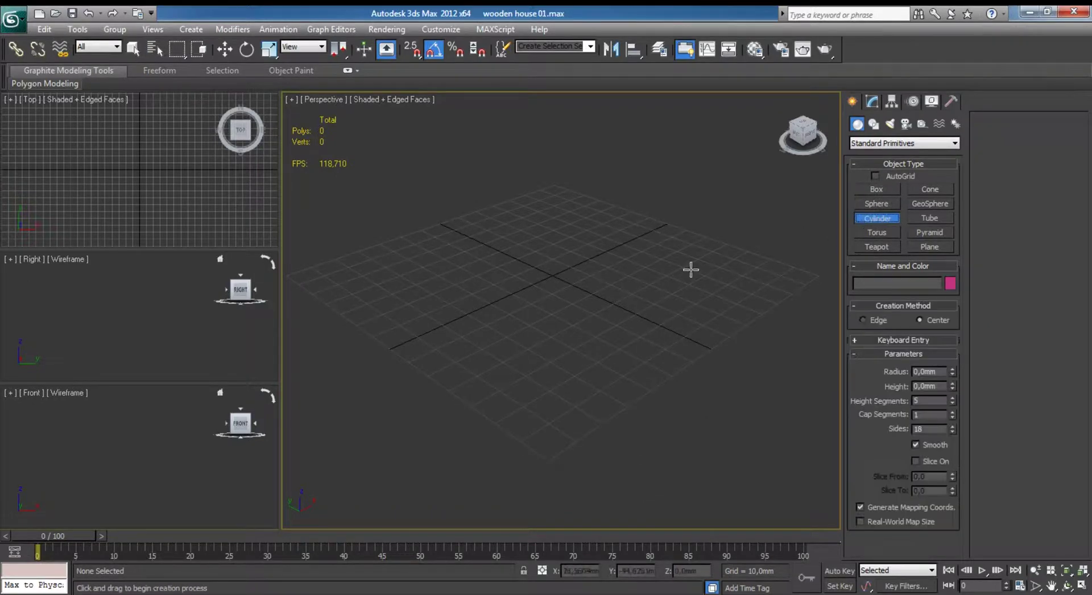
pyautogui.moveTo(459, 360)
pyautogui.mouseDown()
pyautogui.moveTo(478, 370)
pyautogui.moveTo(469, 365)
pyautogui.mouseUp()
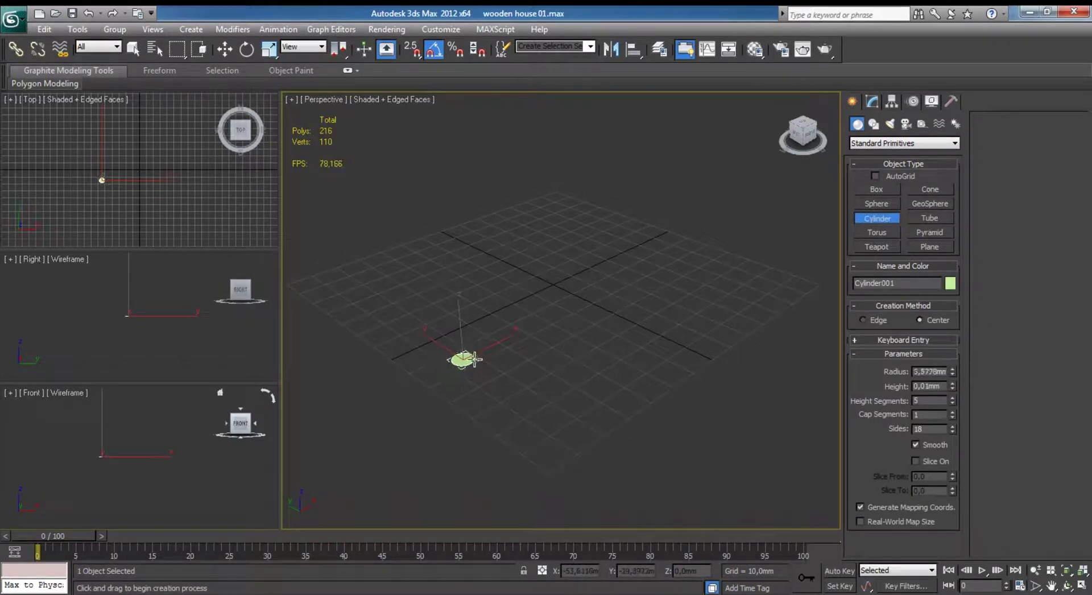
pyautogui.click(470, 108)
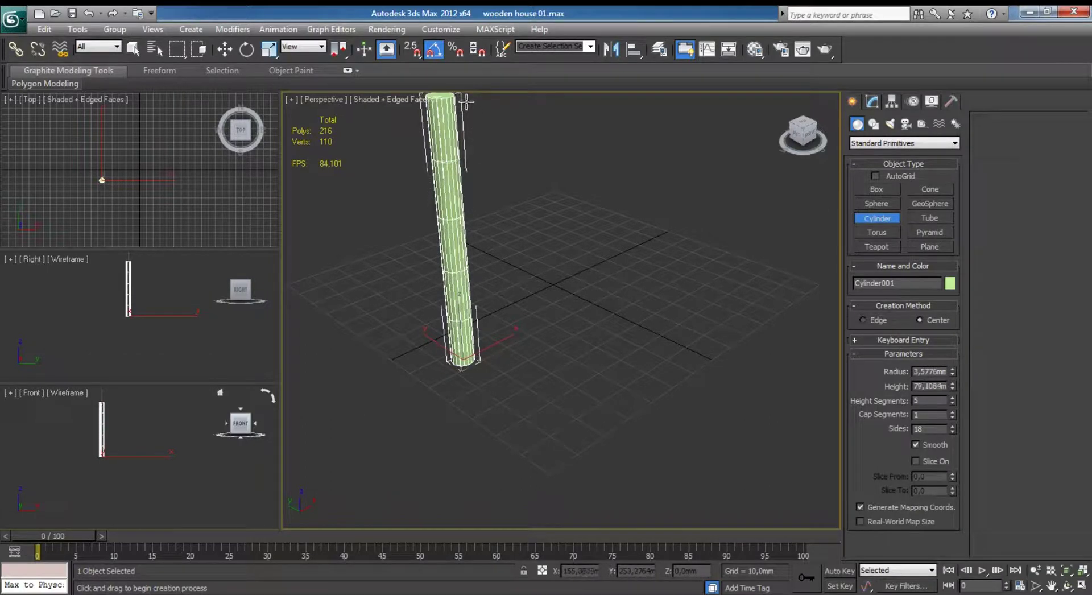
pyautogui.rightClick(500, 199)
pyautogui.moveTo(502, 200); pyautogui.dragTo(519, 251, button='middle')
# Give the cylinder 1 height segment and 6 sides so it becomes hexagonal.
pyautogui.click(872, 103)
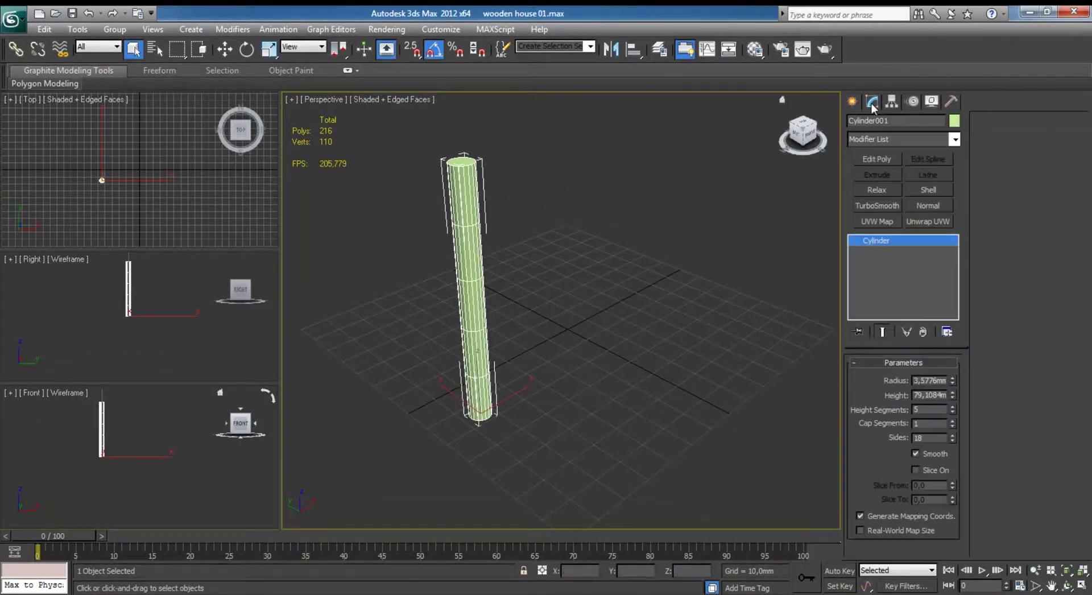
pyautogui.click(954, 410)
pyautogui.click(954, 410)
pyautogui.write('6')
pyautogui.press('Return')
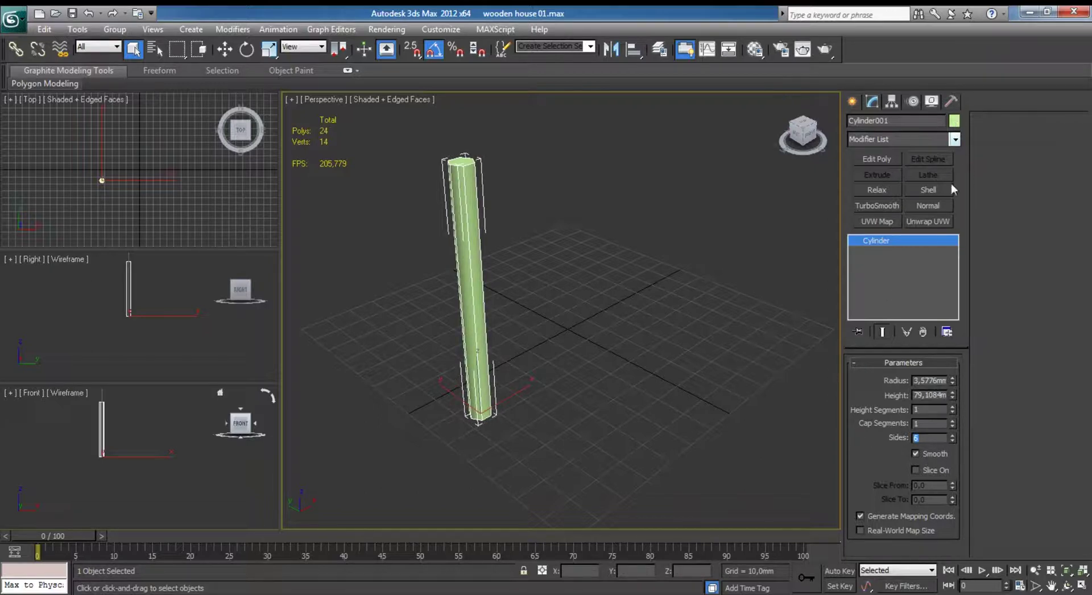
# Change the cylinder's object colour to orange.
pyautogui.click(954, 121)
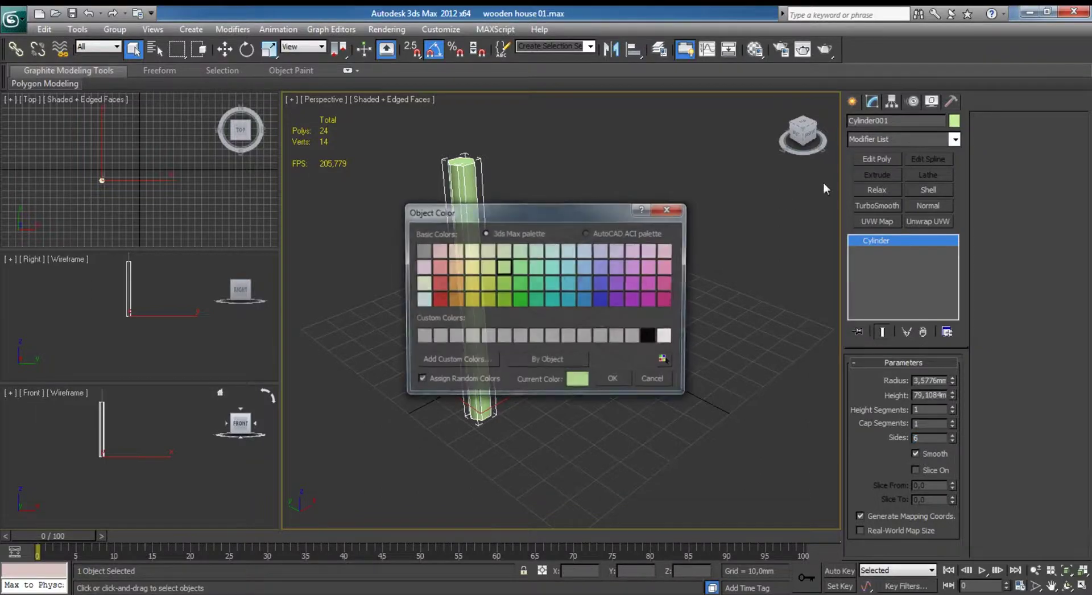
pyautogui.click(454, 282)
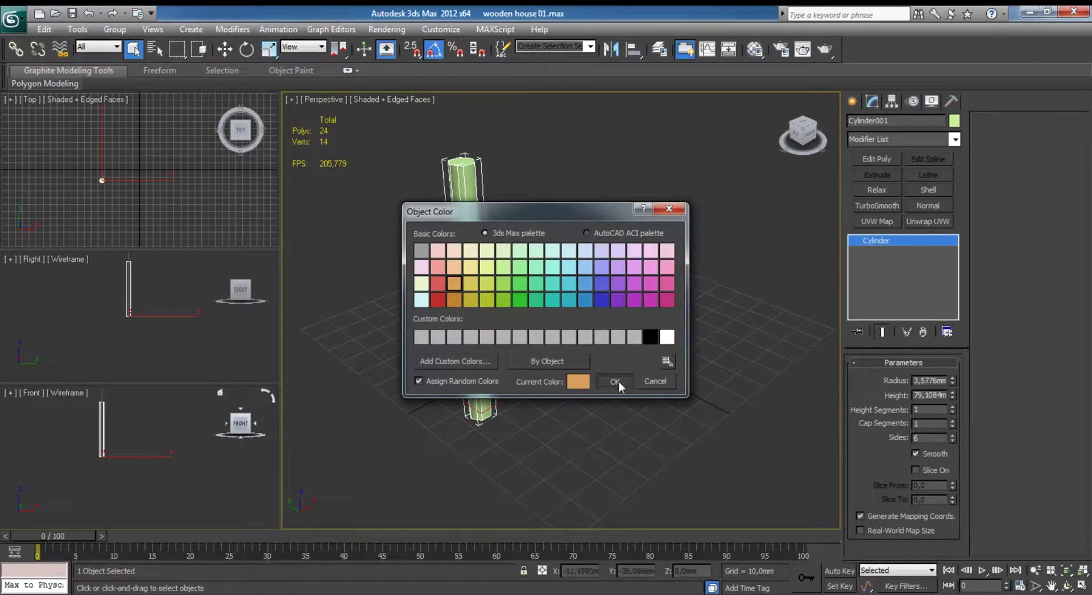
pyautogui.click(615, 381)
pyautogui.click(578, 328)
pyautogui.click(483, 292)
# Rotate the log 90° on X to lay it flat and add an Edit Poly modifier.
pyautogui.press('e')
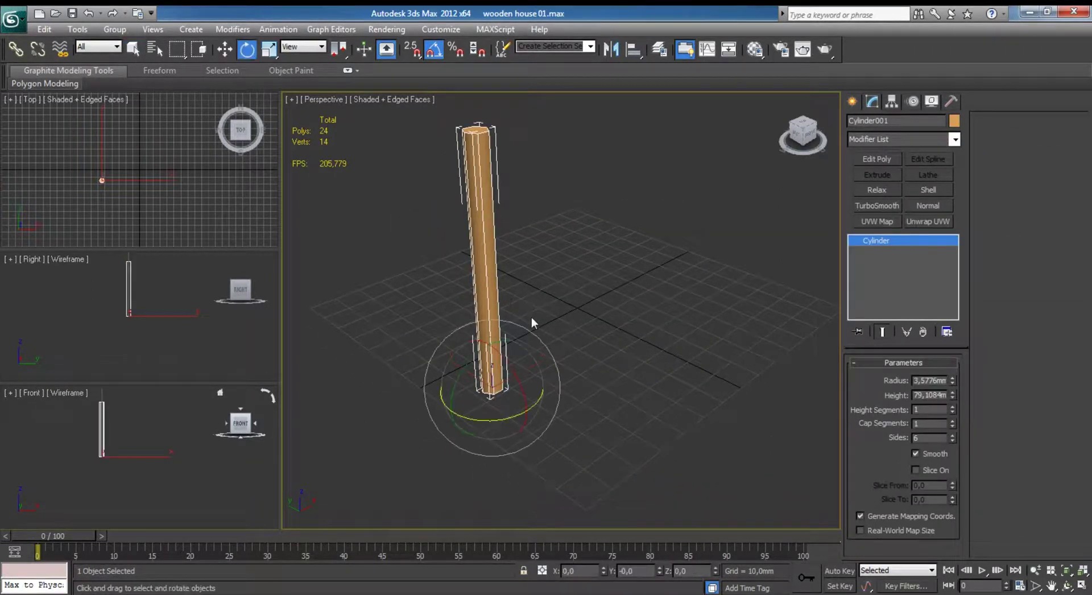
pyautogui.moveTo(515, 357)
pyautogui.mouseDown()
pyautogui.moveTo(539, 422)
pyautogui.moveTo(528, 401)
pyautogui.mouseUp()
pyautogui.hotkey('ctrl', 'shift', 'z')
pyautogui.keyDown('alt'); pyautogui.moveTo(681, 326); pyautogui.dragTo(838, 261, button='middle'); pyautogui.keyUp('alt')
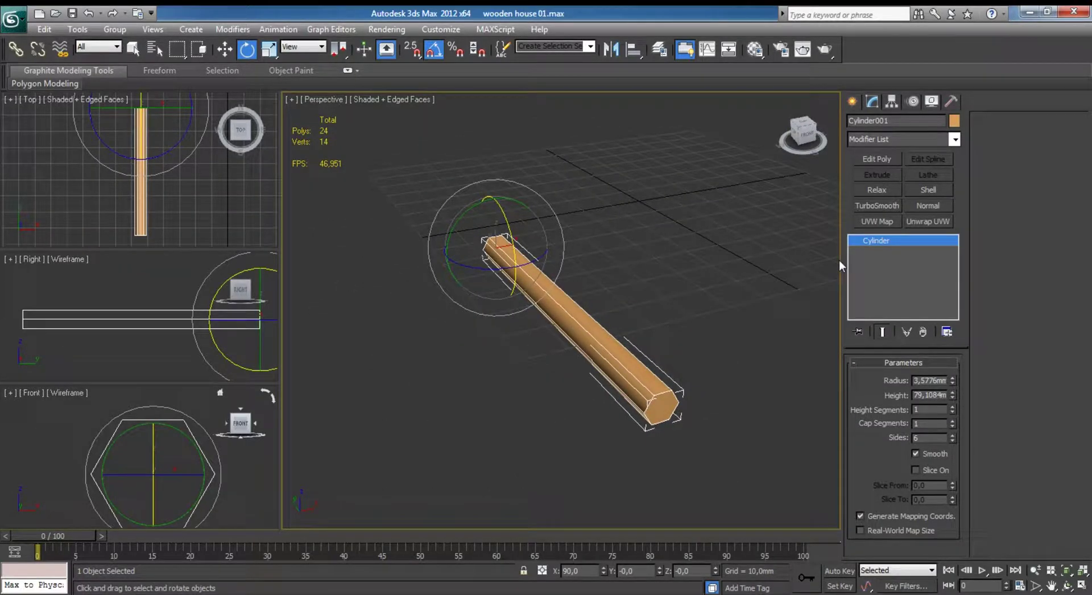
pyautogui.click(879, 159)
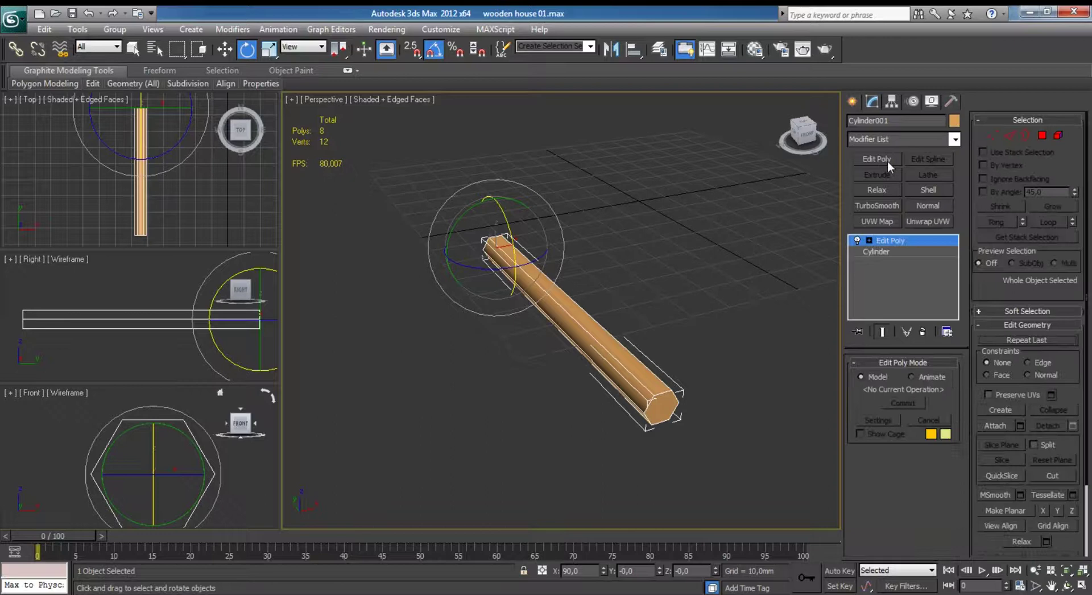
# Select both hexagonal end caps and bevel them with an outline of about -1 mm.
pyautogui.click(1041, 135)
pyautogui.click(666, 405)
pyautogui.keyDown('alt'); pyautogui.moveTo(507, 354); pyautogui.dragTo(648, 341, button='middle'); pyautogui.keyUp('alt')
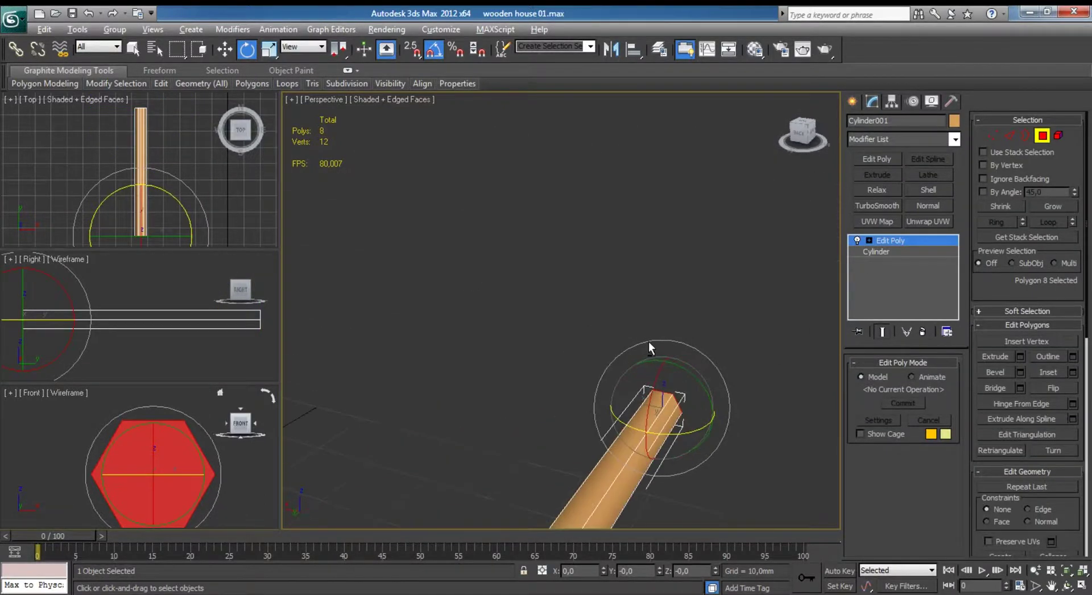
pyautogui.scroll(3, 675, 282)
pyautogui.keyDown('ctrl'); pyautogui.click(601, 415); pyautogui.keyUp('ctrl')
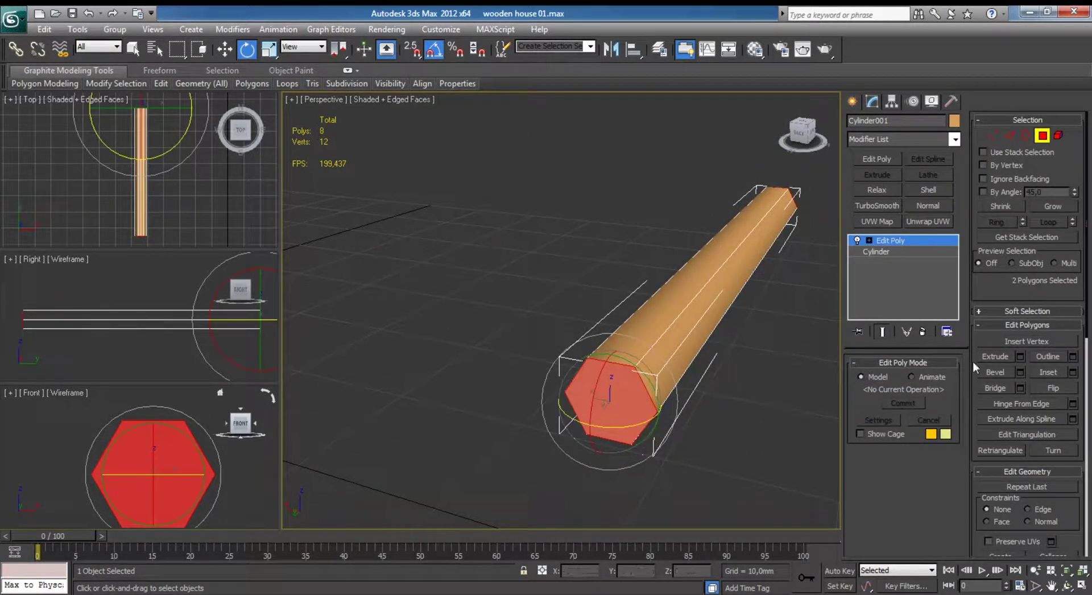
pyautogui.click(1019, 371)
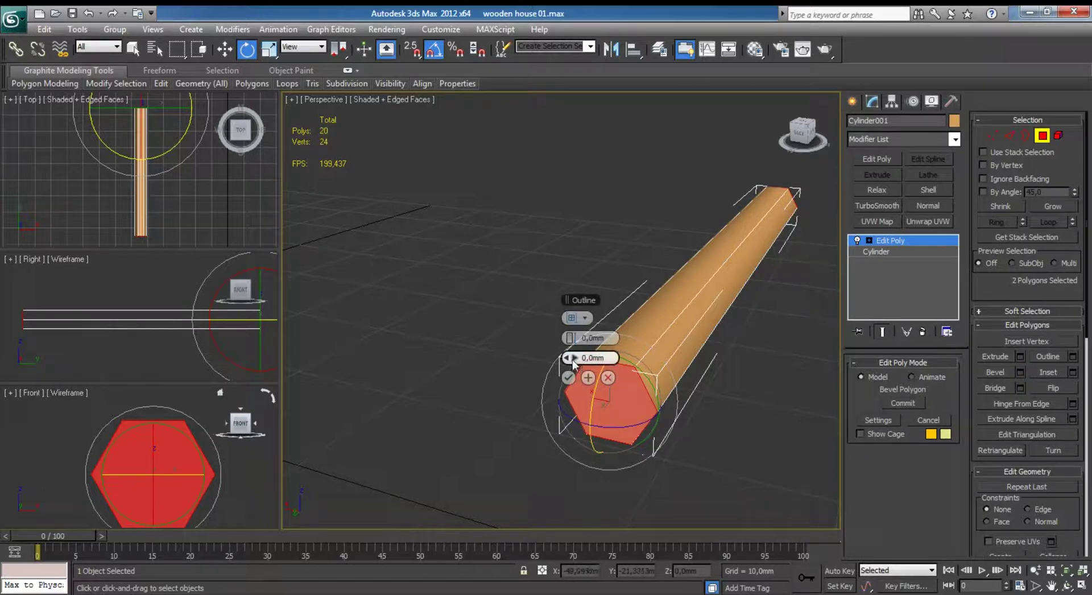
pyautogui.moveTo(567, 358); pyautogui.dragTo(566, 357)
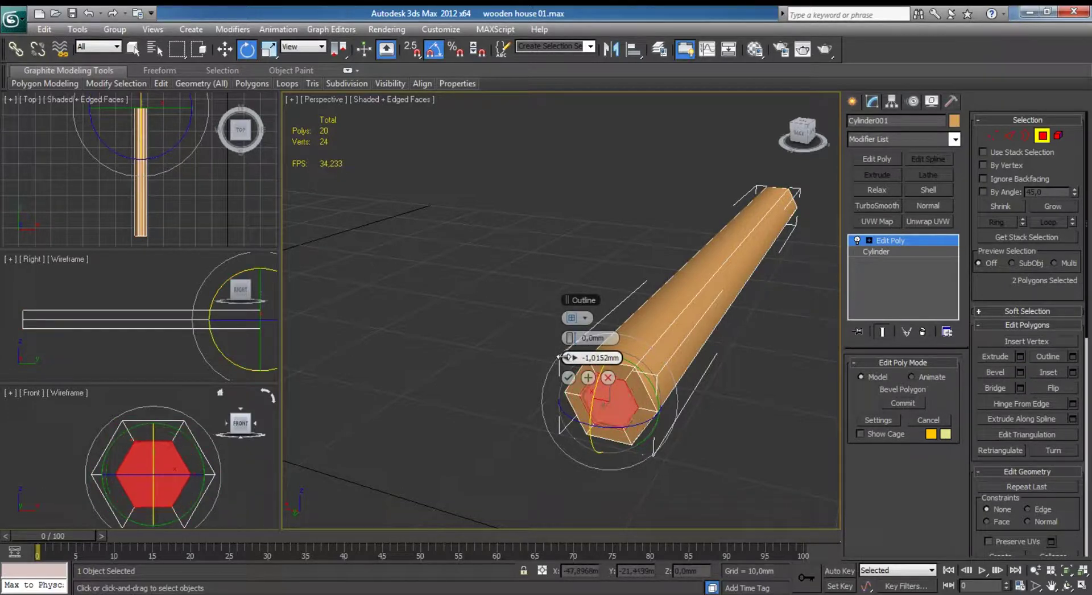
pyautogui.click(568, 377)
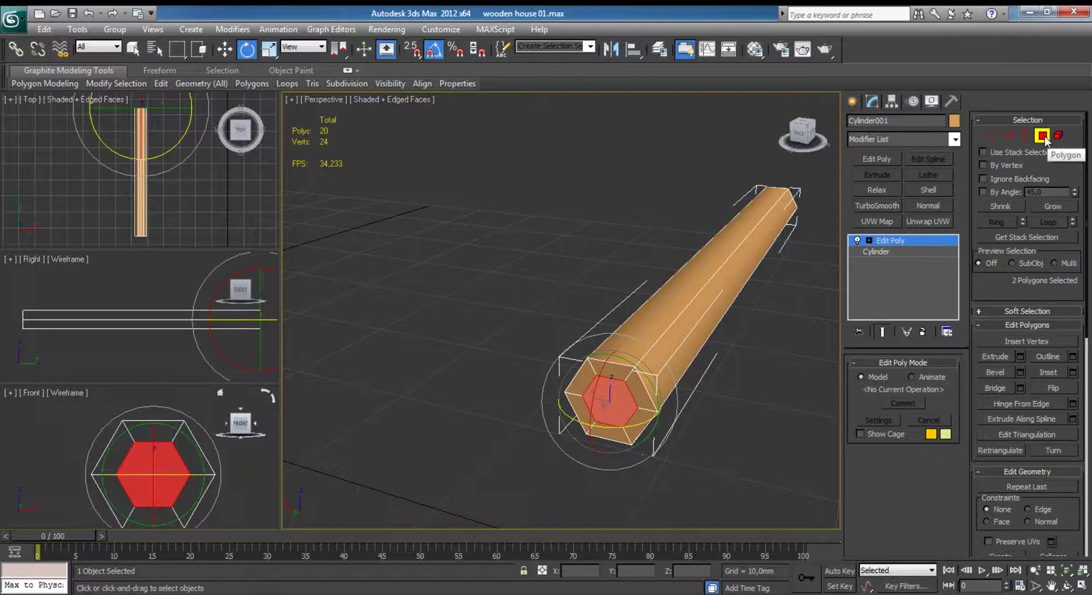
pyautogui.rightClick(250, 336)
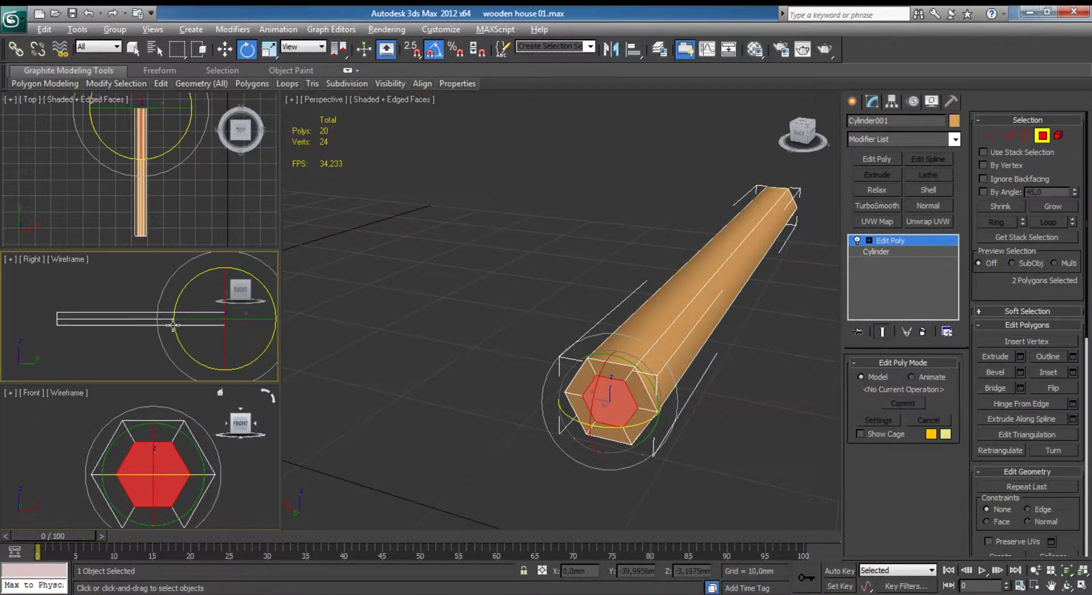
pyautogui.hotkey('alt', 'w')
# Connect the six lengthwise edges with 2 segments to add two edge loops.
pyautogui.press('2')
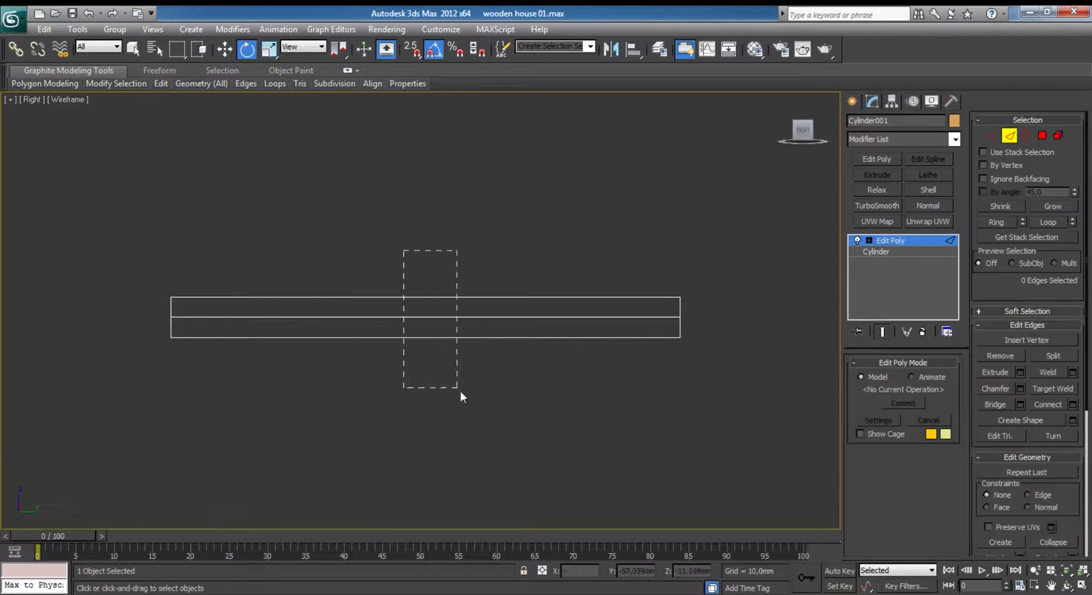
pyautogui.moveTo(402, 248); pyautogui.dragTo(459, 390)
pyautogui.click(1073, 404)
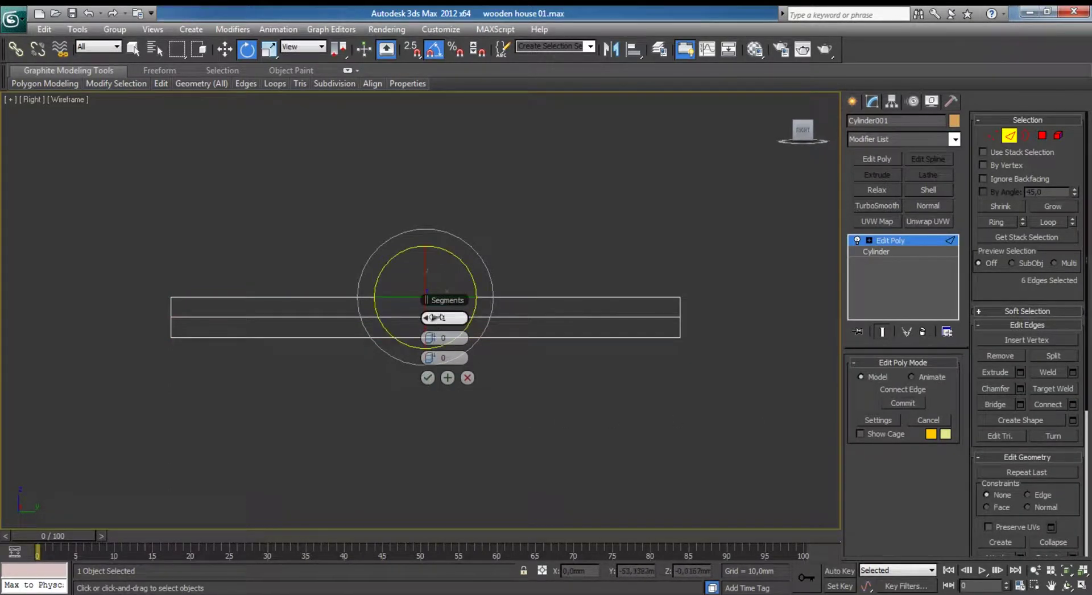
pyautogui.write('2')
pyautogui.click(428, 377)
# Slide each new vertex ring toward its nearer end of the log.
pyautogui.press('1')
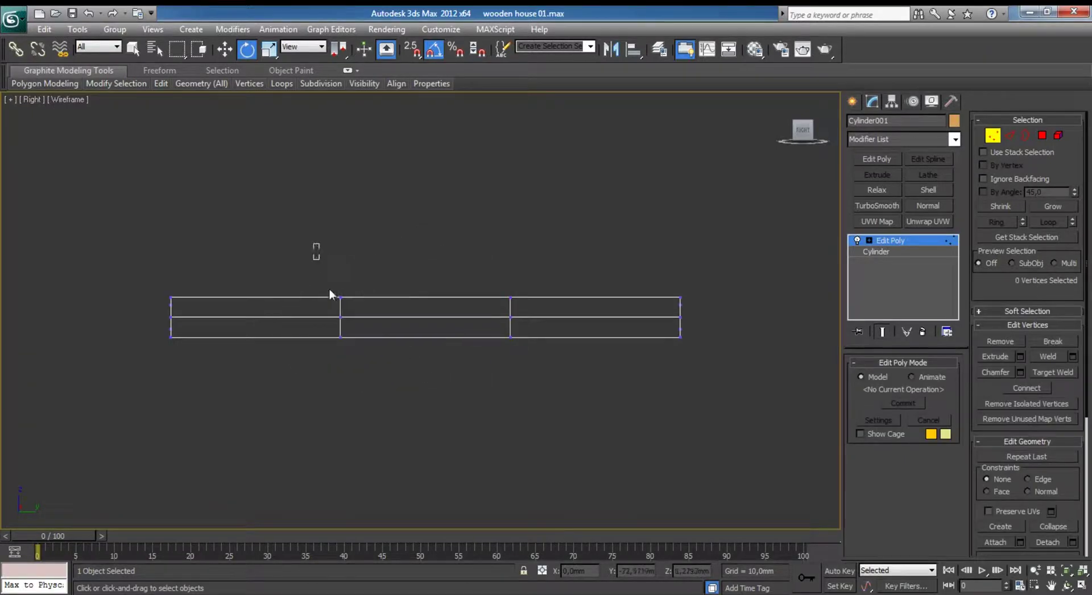
pyautogui.moveTo(330, 294)
pyautogui.mouseDown()
pyautogui.moveTo(373, 340)
pyautogui.moveTo(336, 315)
pyautogui.mouseUp()
pyautogui.press('w')
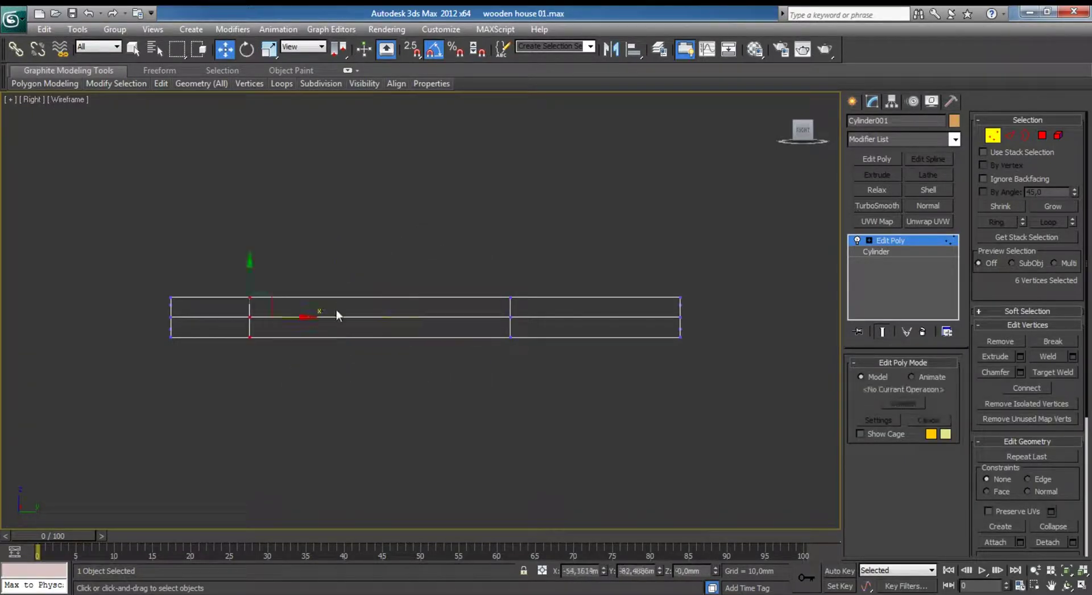
pyautogui.moveTo(490, 281); pyautogui.dragTo(556, 405)
pyautogui.moveTo(550, 316); pyautogui.dragTo(664, 316)
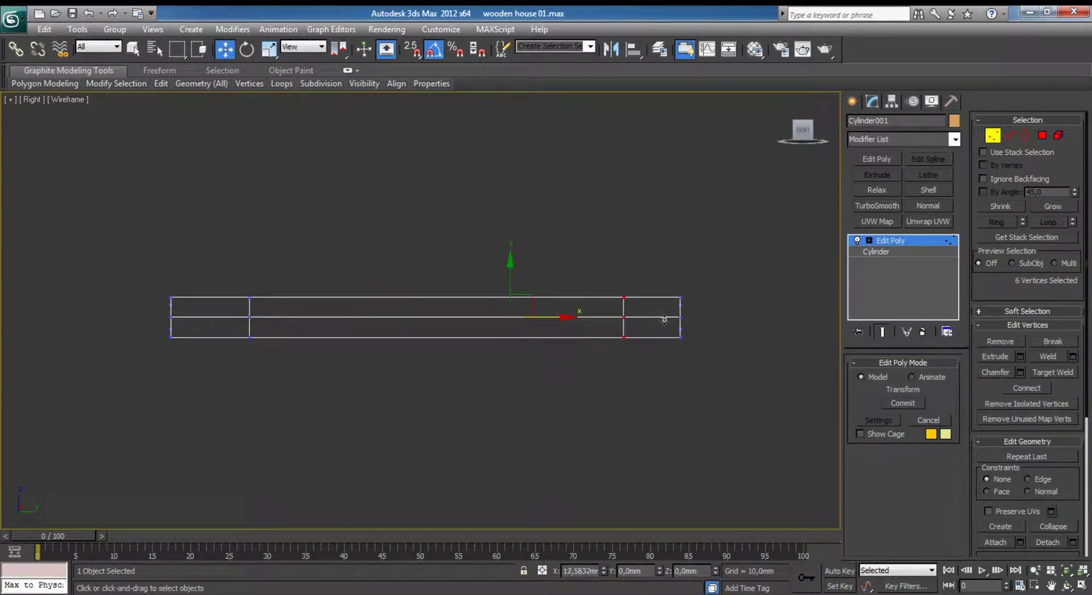
pyautogui.click(630, 392)
pyautogui.hotkey('alt', 'w')
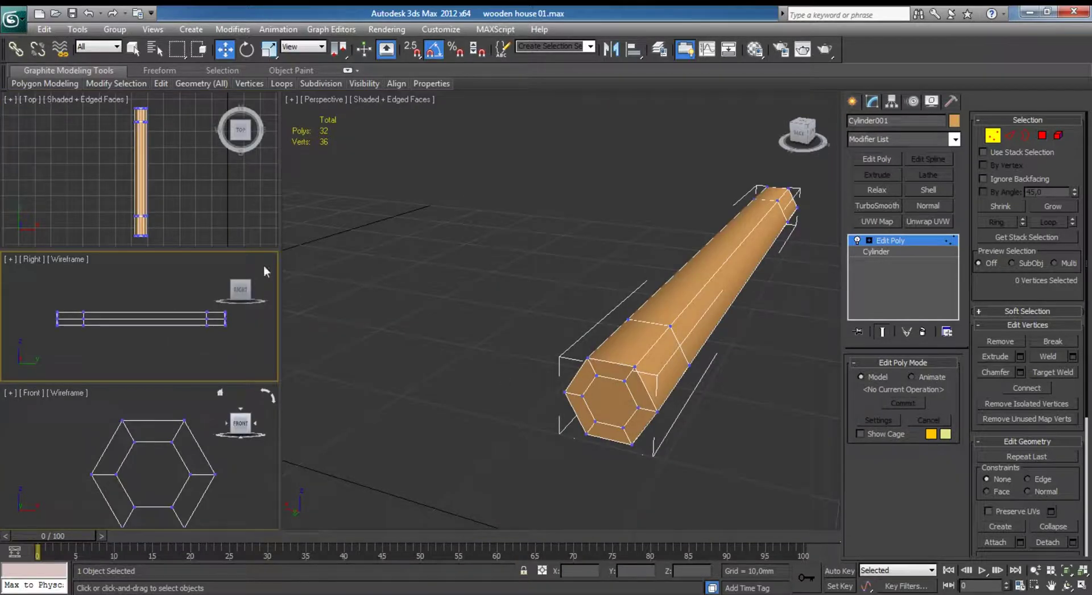
# Hide the unselected geometry and frame the log in every view.
pyautogui.click(1042, 135)
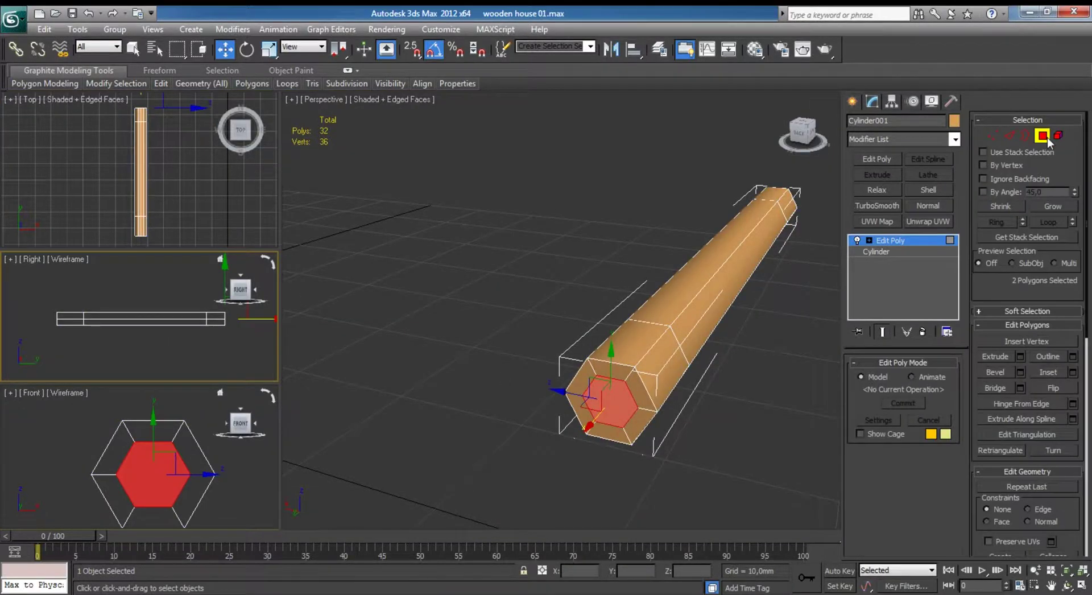
pyautogui.hotkey('ctrl', 'a')
pyautogui.moveTo(1071, 510); pyautogui.dragTo(1055, 119)
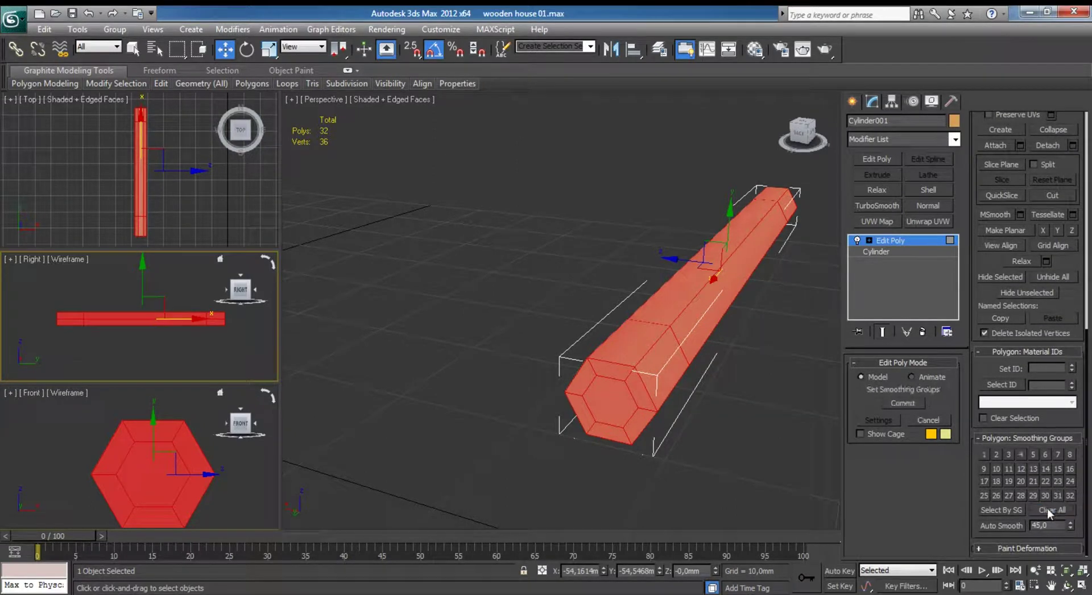
pyautogui.click(758, 414)
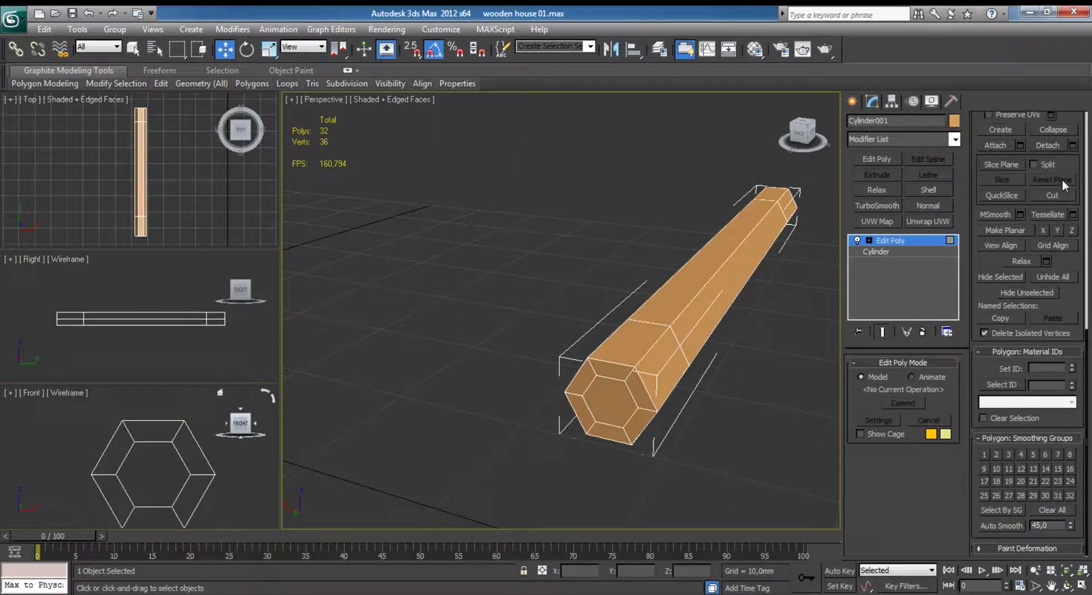
pyautogui.click(1026, 293)
pyautogui.hotkey('shift', 'ctrl', 'z')
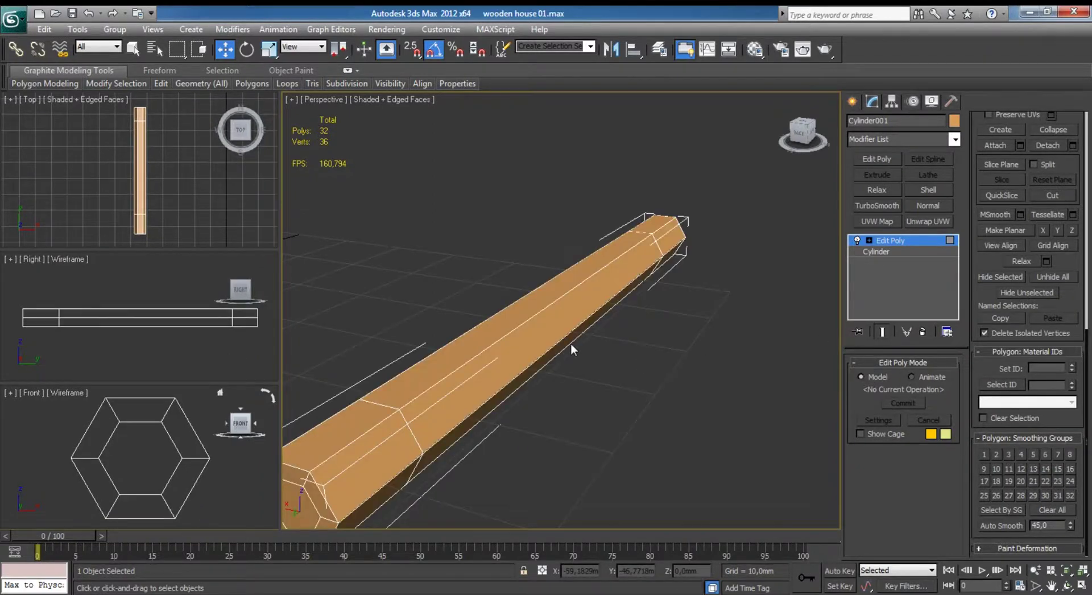
pyautogui.scroll(-3, 571, 343)
pyautogui.scroll(10, 1071, 296)
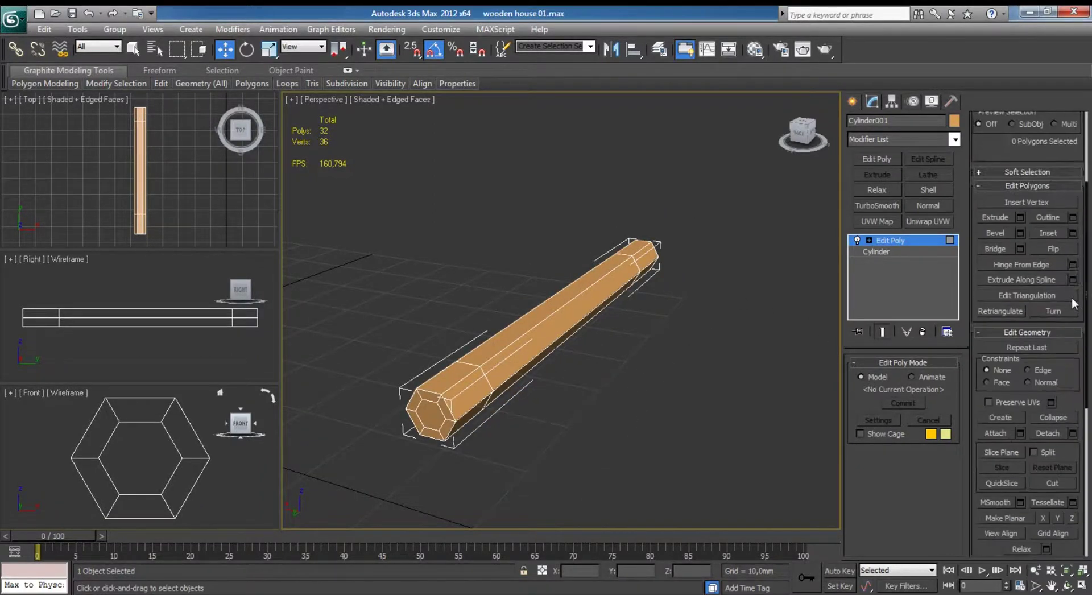
pyautogui.click(1043, 136)
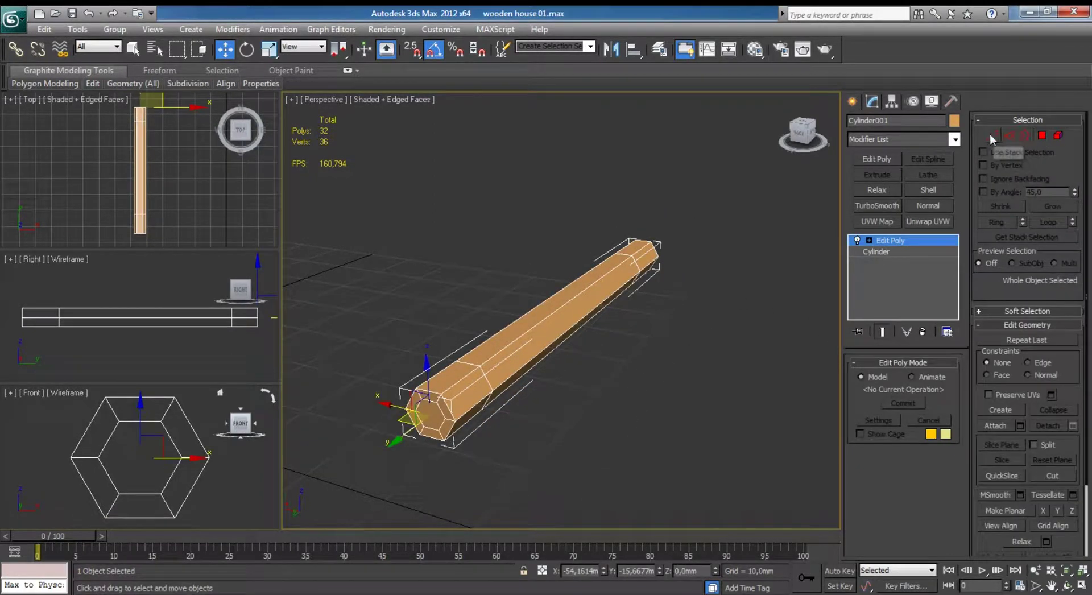
# Pull one end-cap polygon outward in a wireframe Top view to taper that end.
pyautogui.click(1041, 136)
pyautogui.click(426, 411)
pyautogui.press('z')
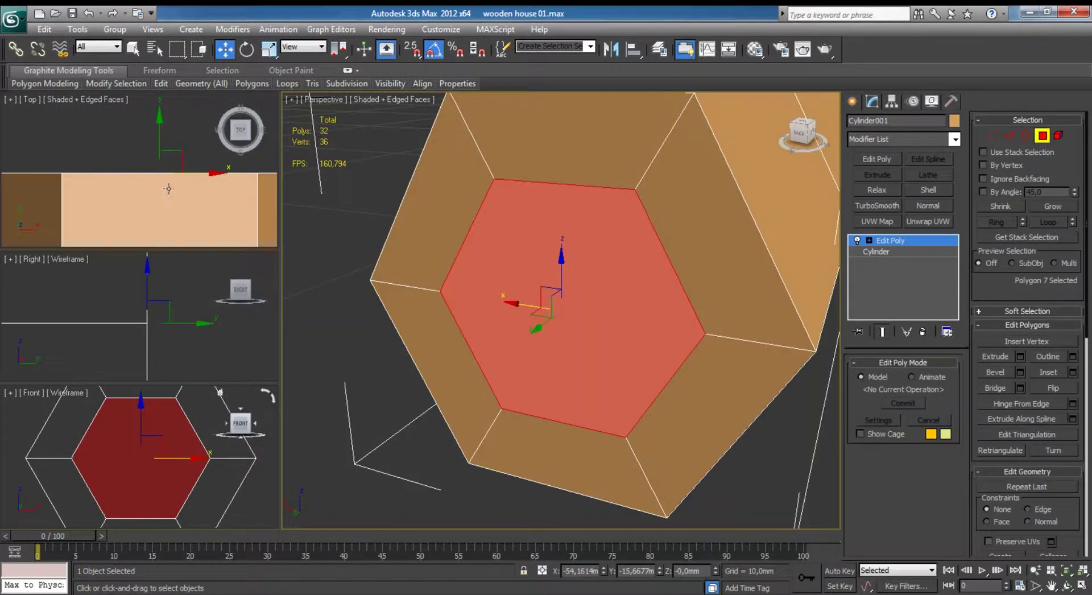
pyautogui.click(81, 101)
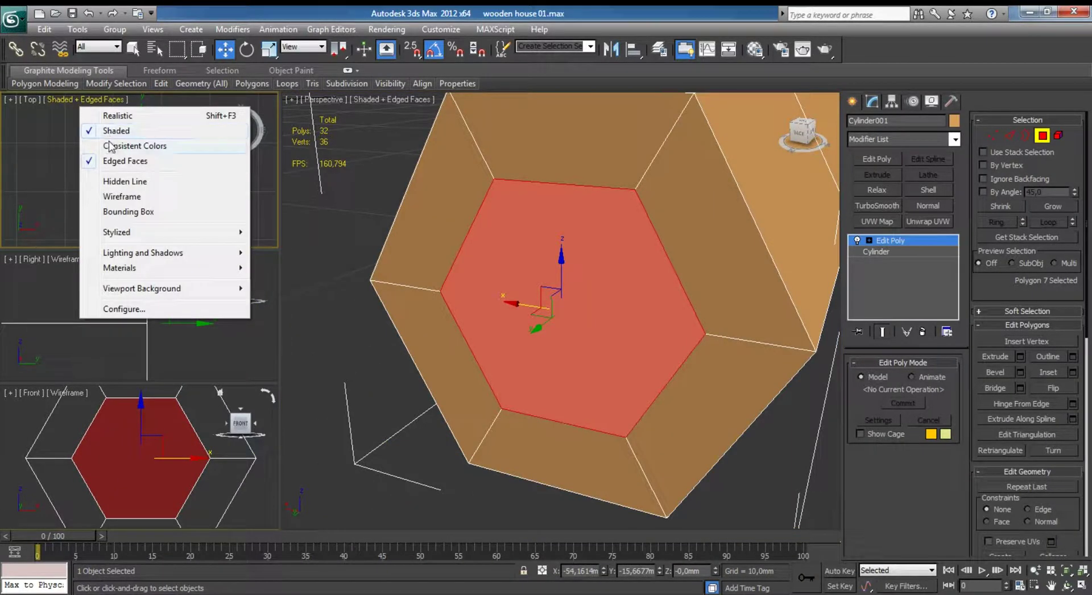
pyautogui.click(122, 196)
pyautogui.hotkey('alt', 'w')
pyautogui.moveTo(311, 257); pyautogui.dragTo(511, 324, button='middle')
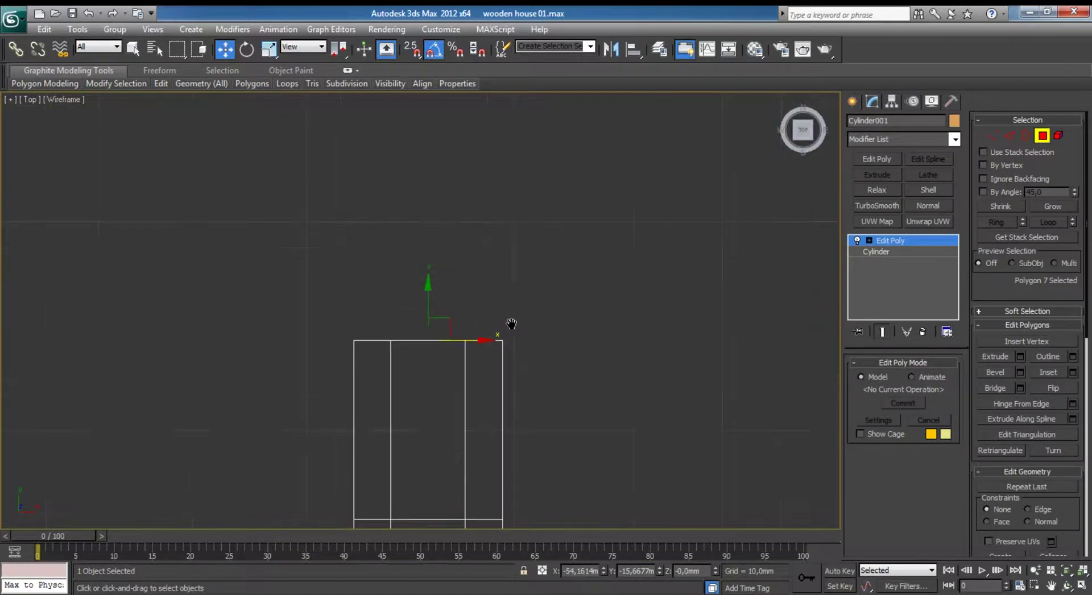
pyautogui.moveTo(429, 306); pyautogui.dragTo(430, 289)
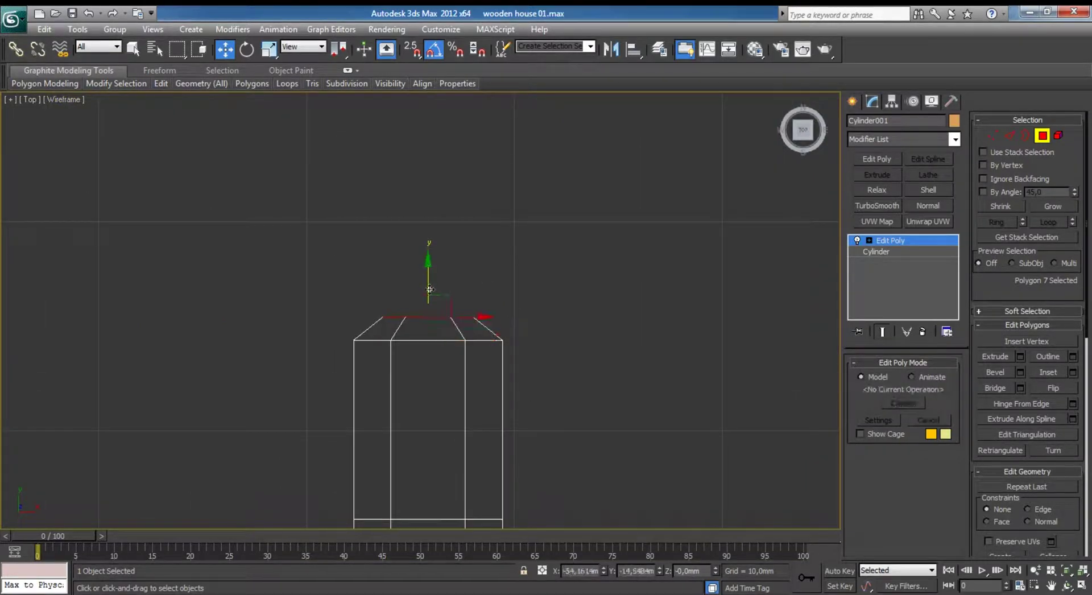
# Select the opposite end cap and pull it outward the other way.
pyautogui.hotkey('alt', 'w')
pyautogui.scroll(-5, 722, 326)
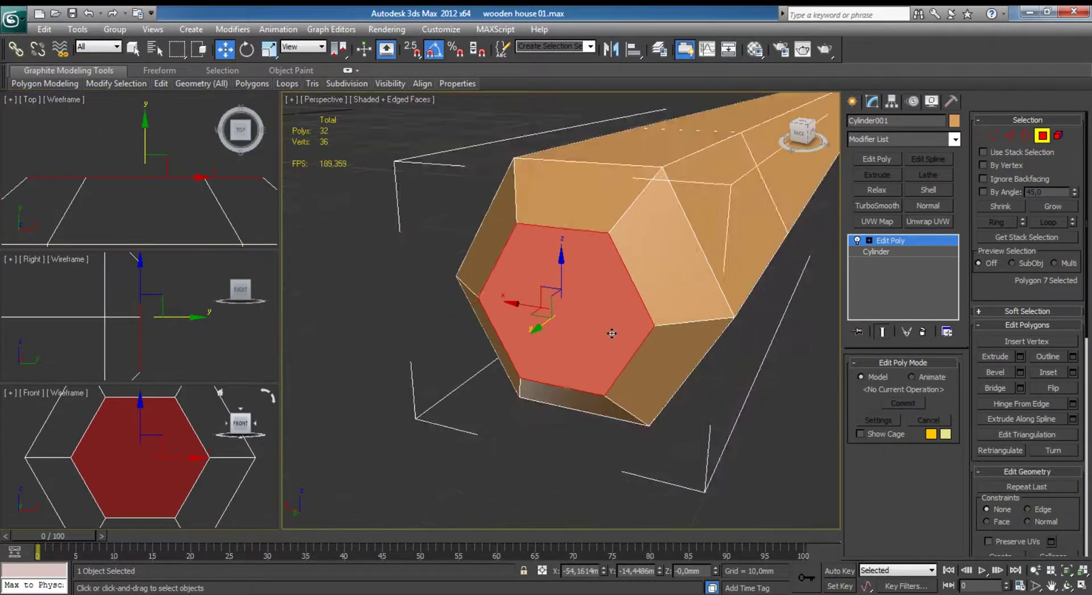
pyautogui.scroll(-3, 722, 327)
pyautogui.moveTo(722, 329)
pyautogui.keyDown('alt'); pyautogui.mouseDown(button='middle')
pyautogui.moveTo(626, 335)
pyautogui.moveTo(626, 358)
pyautogui.moveTo(612, 336)
pyautogui.moveTo(695, 278)
pyautogui.mouseUp(button='middle'); pyautogui.keyUp('alt')
pyautogui.keyDown('ctrl'); pyautogui.click(472, 335); pyautogui.keyUp('ctrl')
pyautogui.press('z')
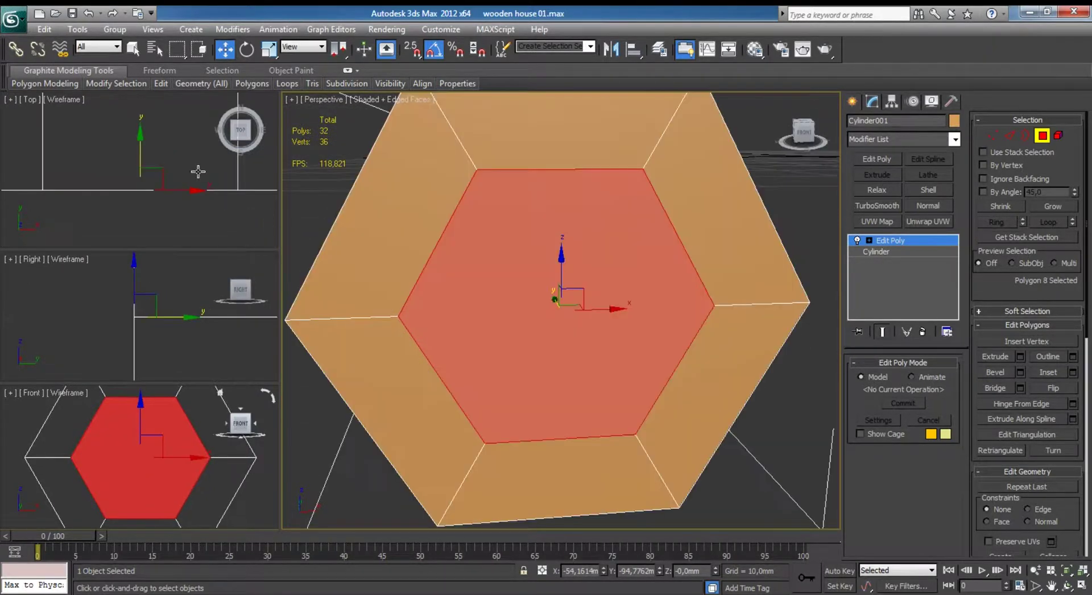
pyautogui.hotkey('alt', 'w')
pyautogui.scroll(-2, 558, 308)
pyautogui.moveTo(422, 290); pyautogui.dragTo(420, 326)
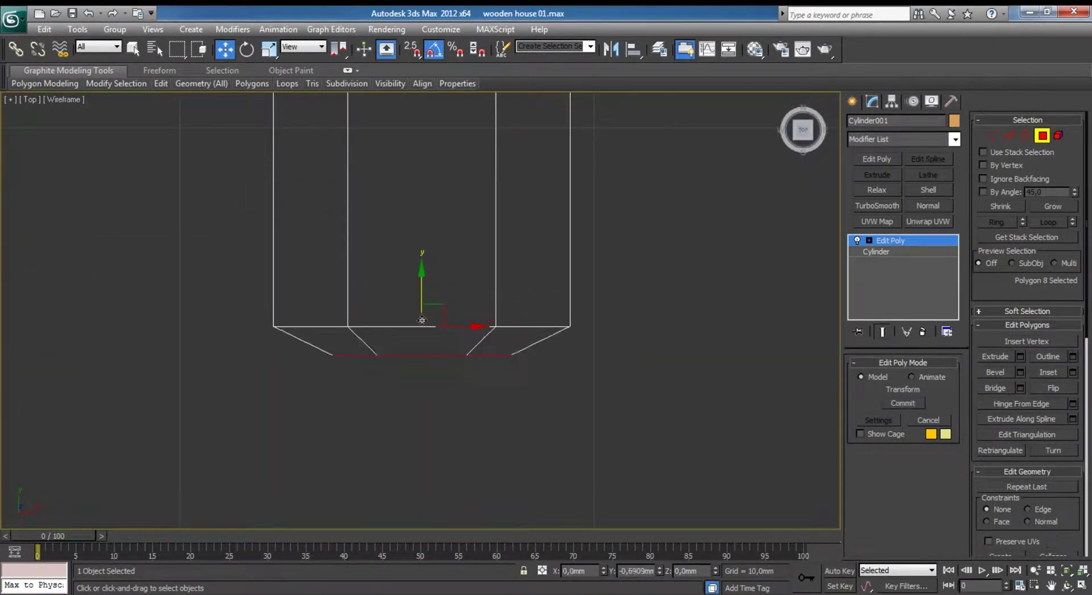
# Maximize the Front view centred on the log and exit polygon editing.
pyautogui.hotkey('alt', 'w')
pyautogui.middleClick(150, 446)
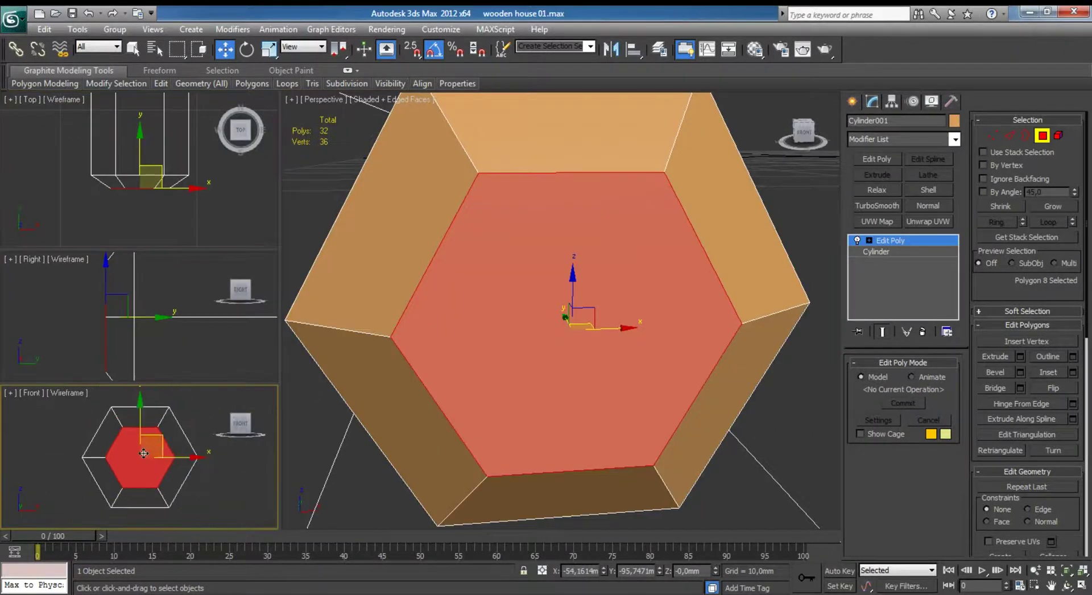
pyautogui.hotkey('alt', 'w')
pyautogui.moveTo(457, 330); pyautogui.dragTo(458, 342, button='middle')
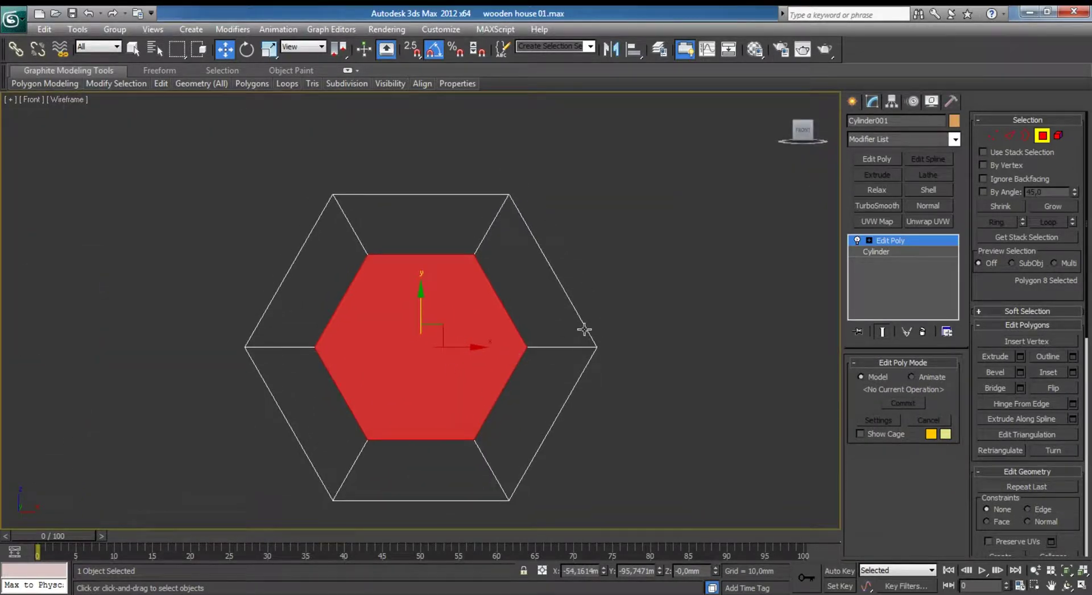
pyautogui.click(1041, 137)
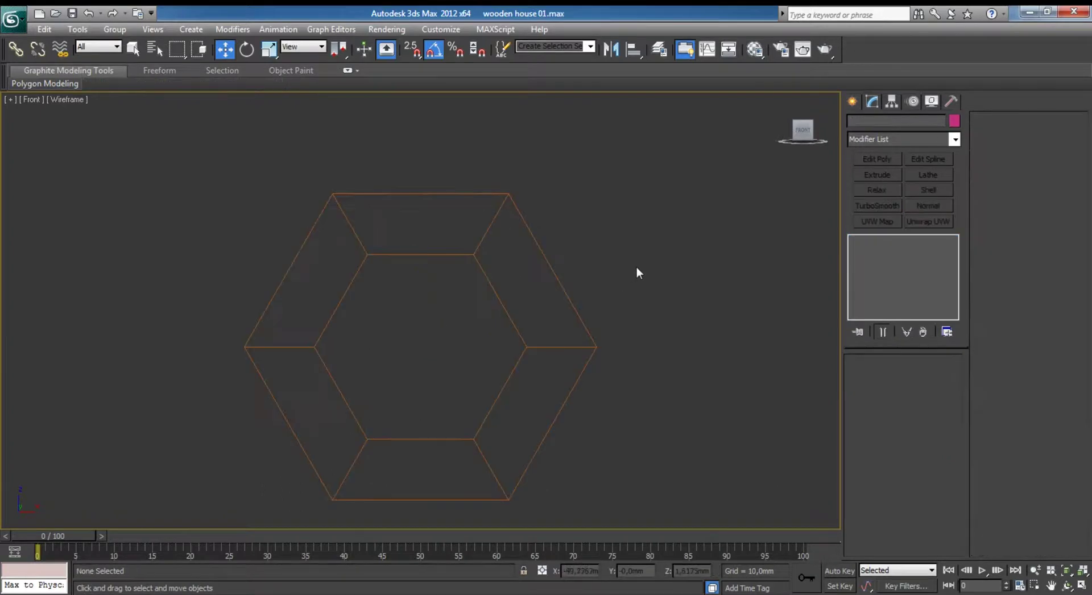
# Shift-drag the log upward in the Front view to make 8 stacked copies.
pyautogui.scroll(-2, 420, 326)
pyautogui.moveTo(419, 325); pyautogui.dragTo(442, 391, button='middle')
pyautogui.keyDown('shift'); pyautogui.moveTo(439, 366); pyautogui.dragTo(461, 140); pyautogui.keyUp('shift')
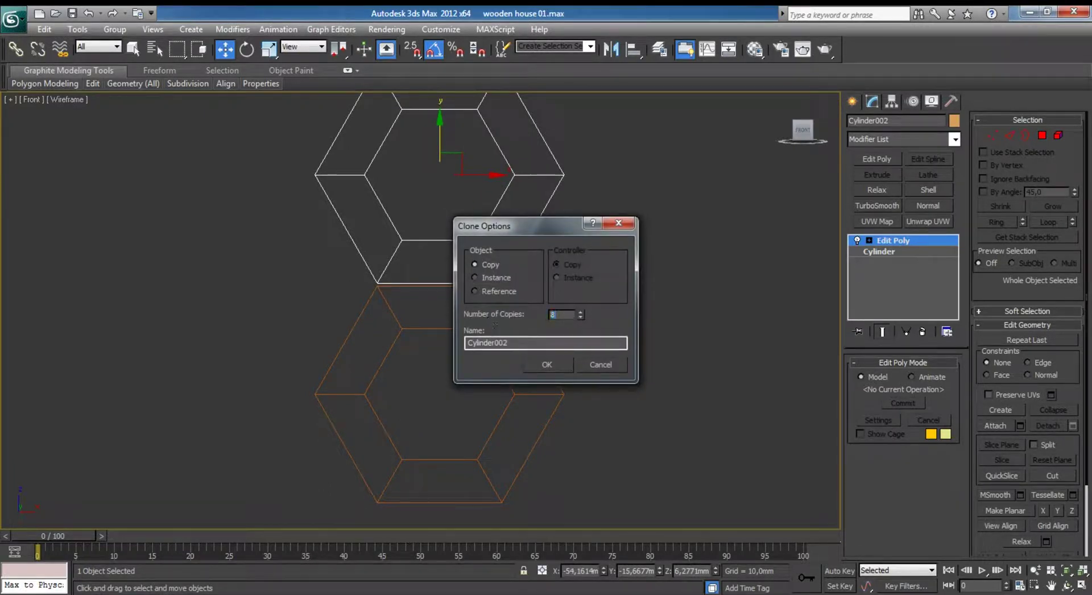
pyautogui.press('Return')
pyautogui.click(547, 364)
# Inspect the stacked log wall from the perspective view.
pyautogui.click(612, 283)
pyautogui.scroll(-2, 603, 290)
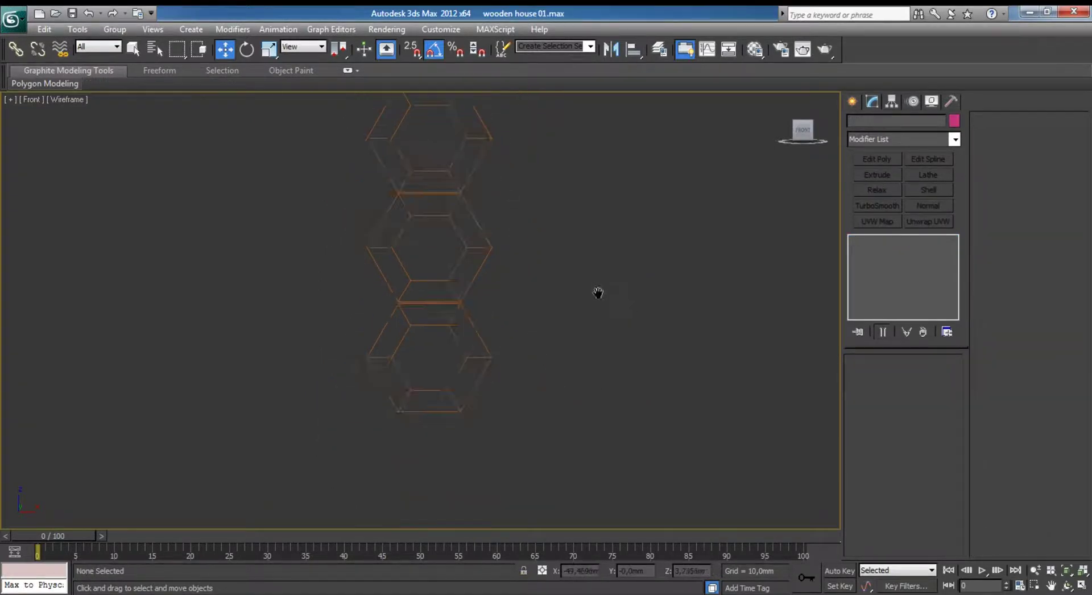
pyautogui.scroll(-2, 461, 240)
pyautogui.scroll(1, 477, 267)
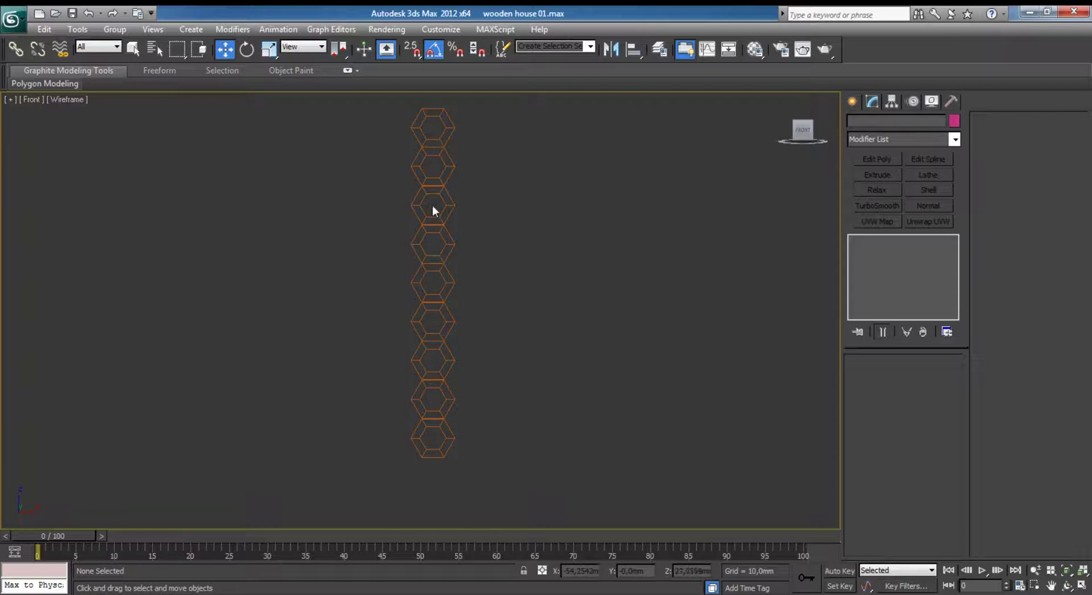
pyautogui.scroll(2, 497, 307)
pyautogui.scroll(3, 470, 359)
pyautogui.scroll(3, 565, 391)
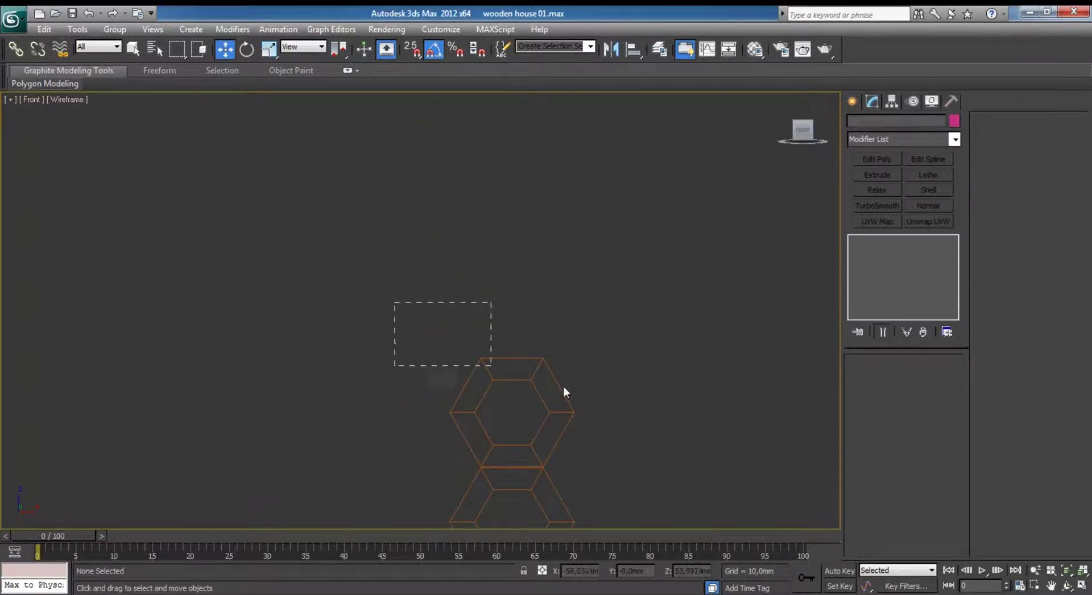
pyautogui.click(563, 388)
pyautogui.hotkey('alt', 'w')
pyautogui.keyDown('alt'); pyautogui.moveTo(562, 368); pyautogui.dragTo(585, 358, button='middle'); pyautogui.keyUp('alt')
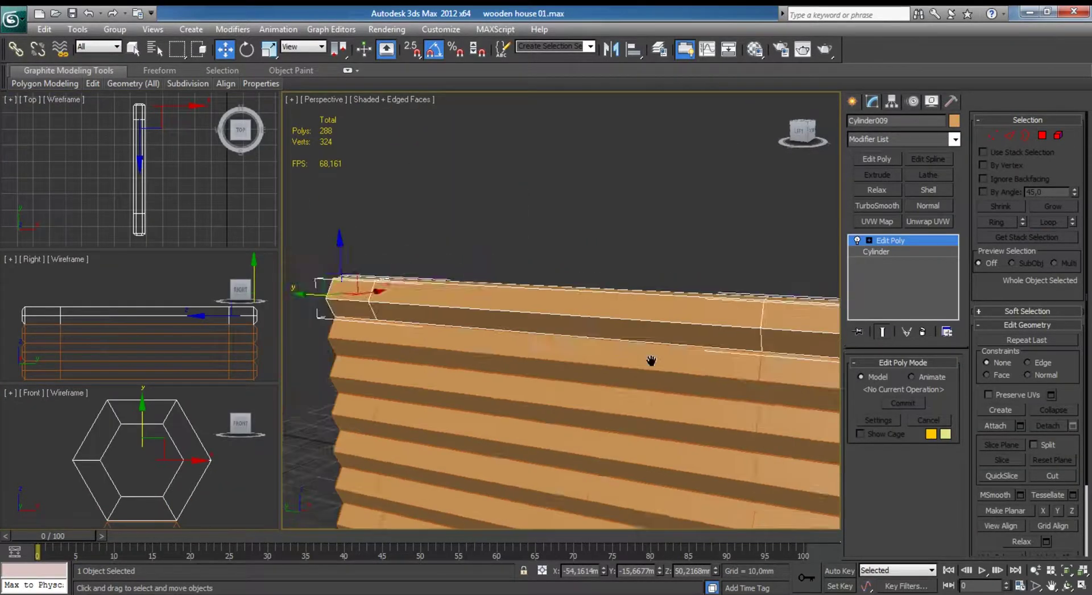
pyautogui.scroll(-3, 585, 305)
pyautogui.keyDown('alt'); pyautogui.moveTo(585, 305); pyautogui.dragTo(593, 396, button='middle'); pyautogui.keyUp('alt')
pyautogui.scroll(2, 573, 307)
# Select the top log of the stack and enter its polygon editing.
pyautogui.click(548, 382)
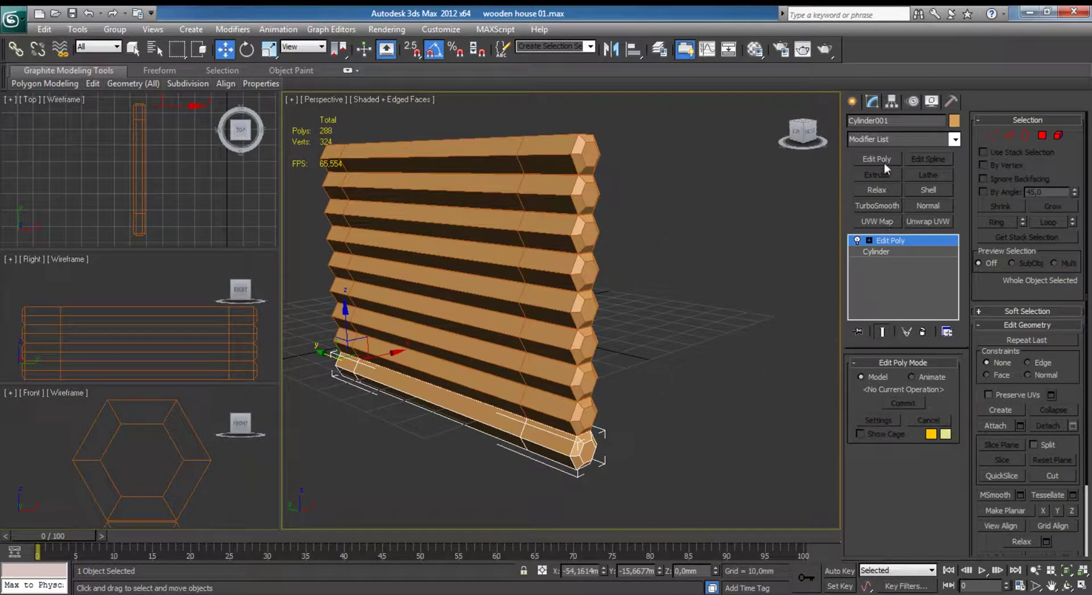
pyautogui.click(576, 143)
pyautogui.press('z')
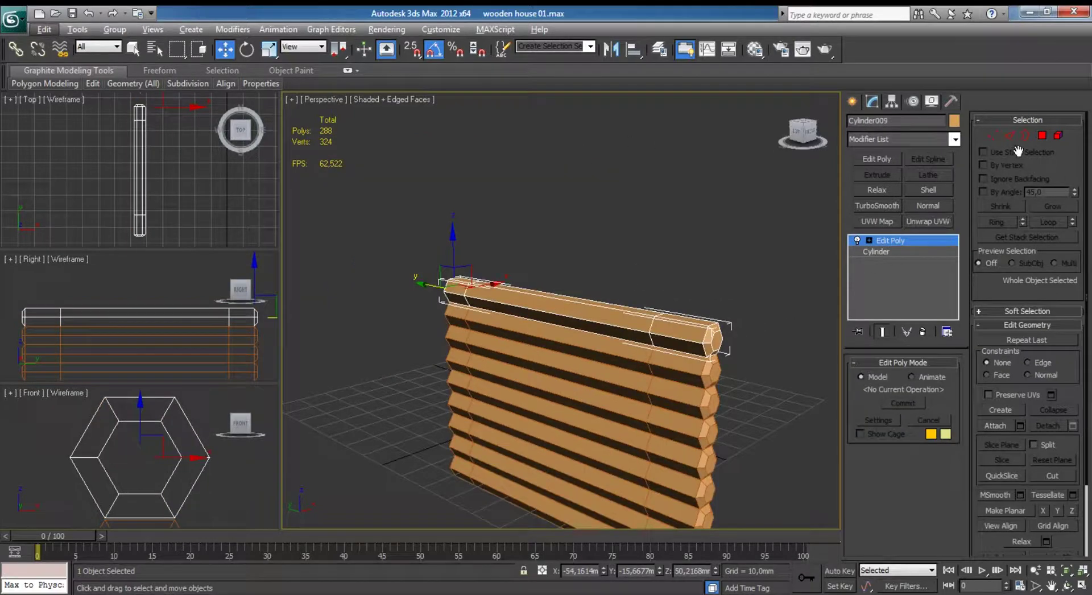
pyautogui.click(1041, 135)
# Connect two opposite vertices on one hexagonal end of the top log.
pyautogui.press('z')
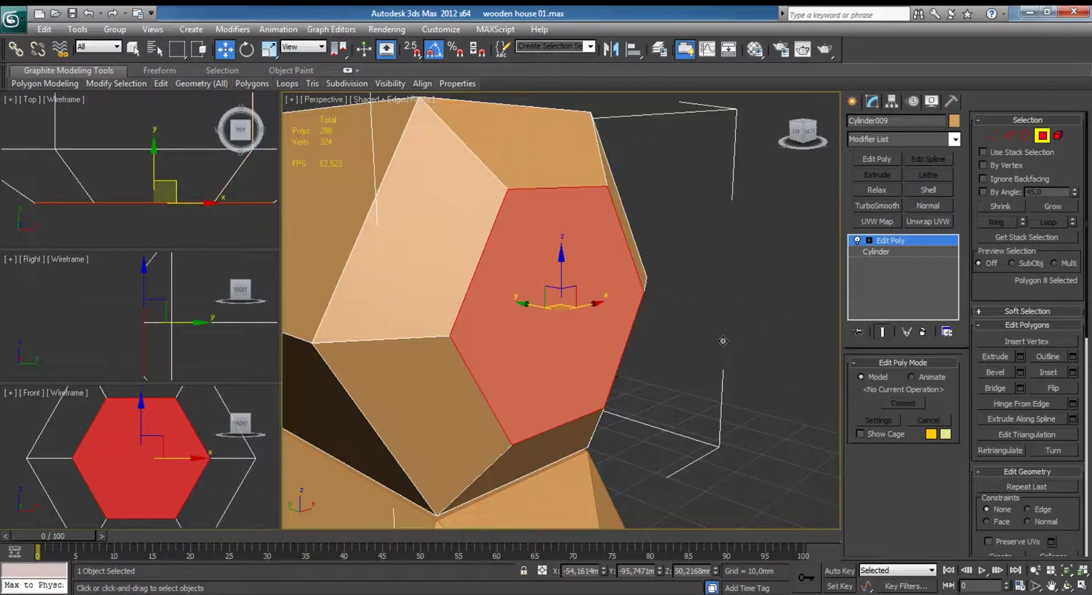
pyautogui.press('1')
pyautogui.click(442, 335)
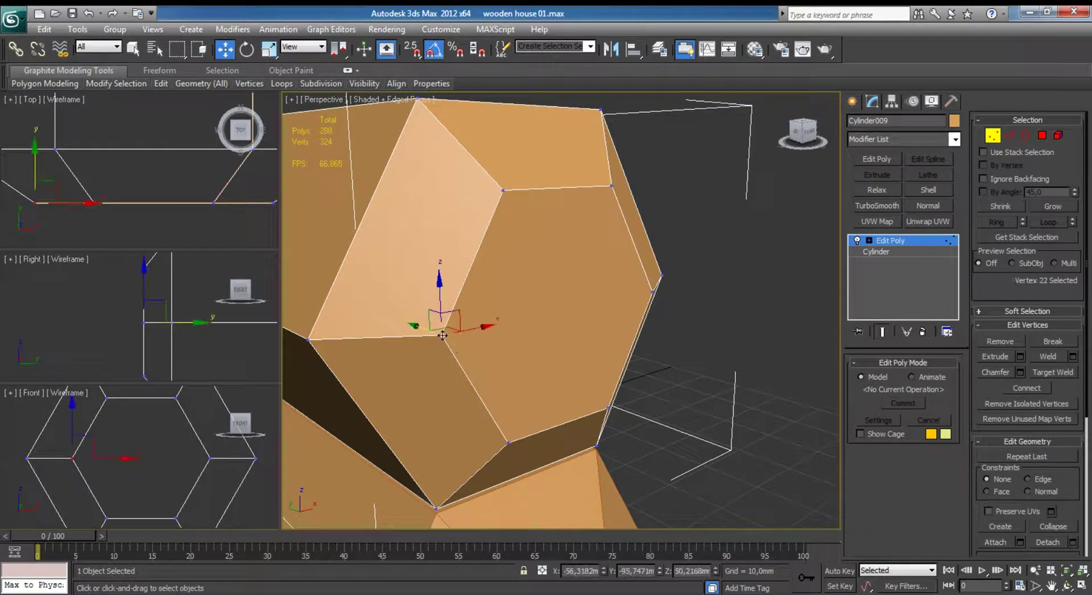
pyautogui.keyDown('ctrl'); pyautogui.click(652, 290); pyautogui.keyUp('ctrl')
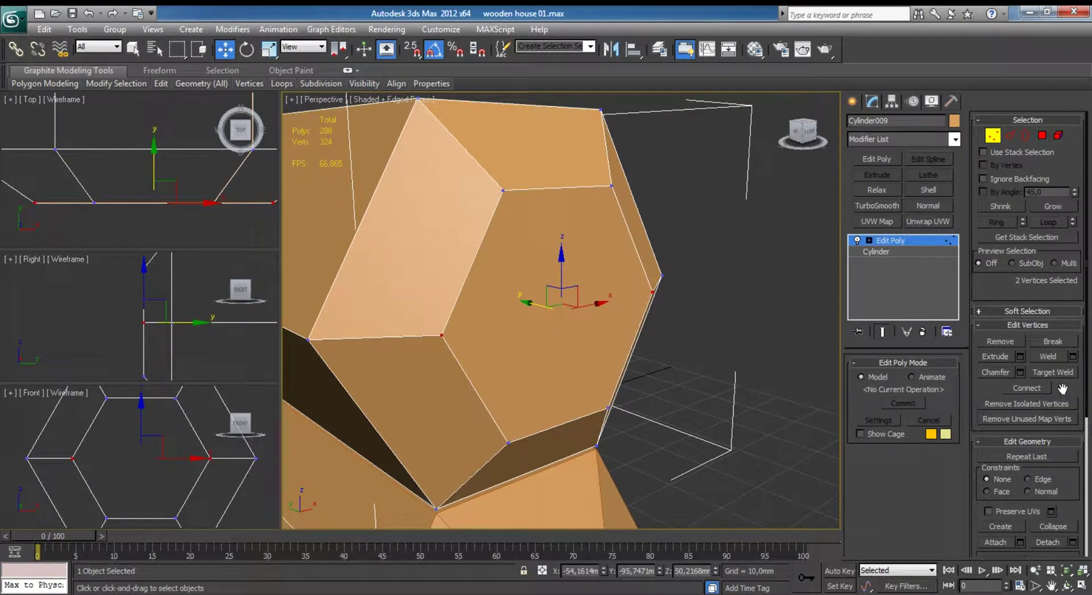
pyautogui.click(1028, 388)
# Connect two opposite vertices on the log's other end face.
pyautogui.scroll(-3, 470, 332)
pyautogui.keyDown('alt'); pyautogui.moveTo(471, 332); pyautogui.dragTo(446, 319, button='middle'); pyautogui.keyUp('alt')
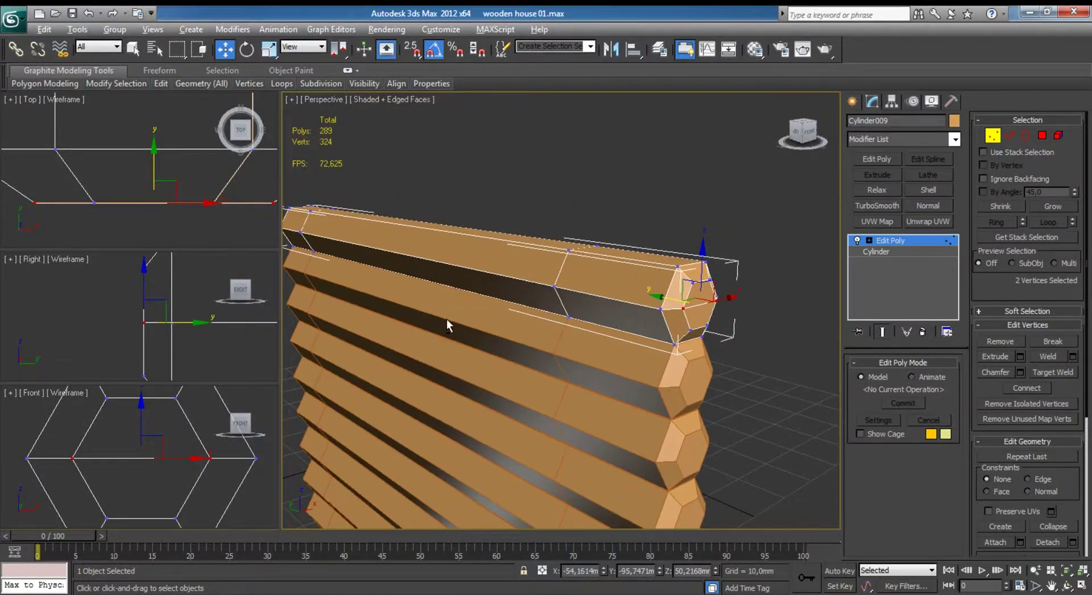
pyautogui.scroll(3, 572, 337)
pyautogui.moveTo(572, 336)
pyautogui.keyDown('alt'); pyautogui.mouseDown(button='middle')
pyautogui.moveTo(668, 251)
pyautogui.moveTo(521, 317)
pyautogui.moveTo(519, 293)
pyautogui.mouseUp(button='middle'); pyautogui.keyUp('alt')
pyautogui.scroll(3, 519, 311)
pyautogui.click(522, 292)
pyautogui.keyDown('ctrl'); pyautogui.click(628, 322); pyautogui.keyUp('ctrl')
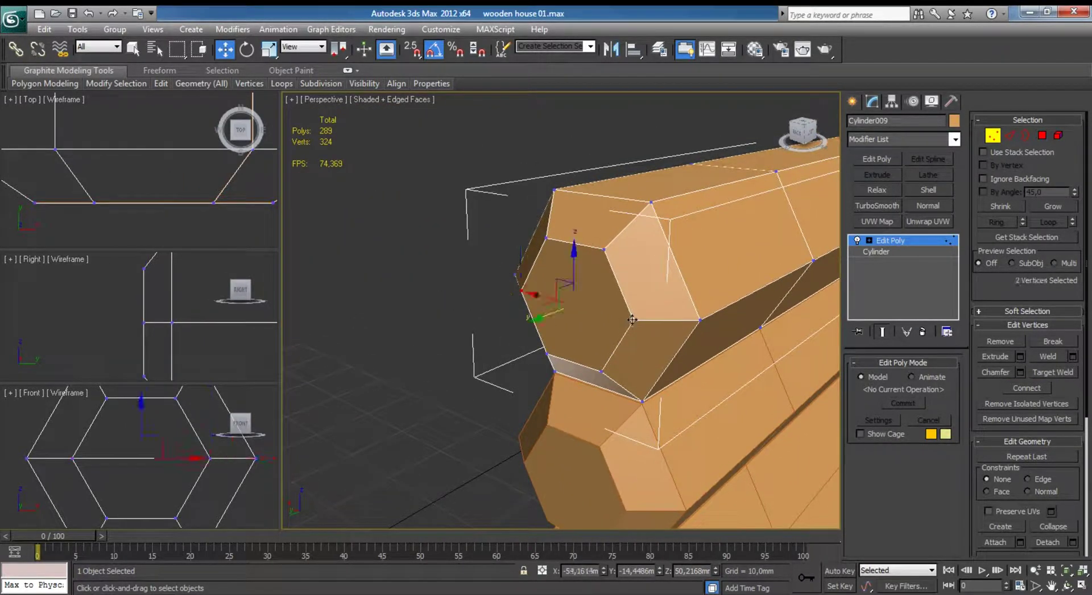
pyautogui.click(1020, 389)
# Frame the selection and maximize the Front view.
pyautogui.press('z')
pyautogui.rightClick(139, 448)
pyautogui.press('z')
pyautogui.hotkey('alt', 'w')
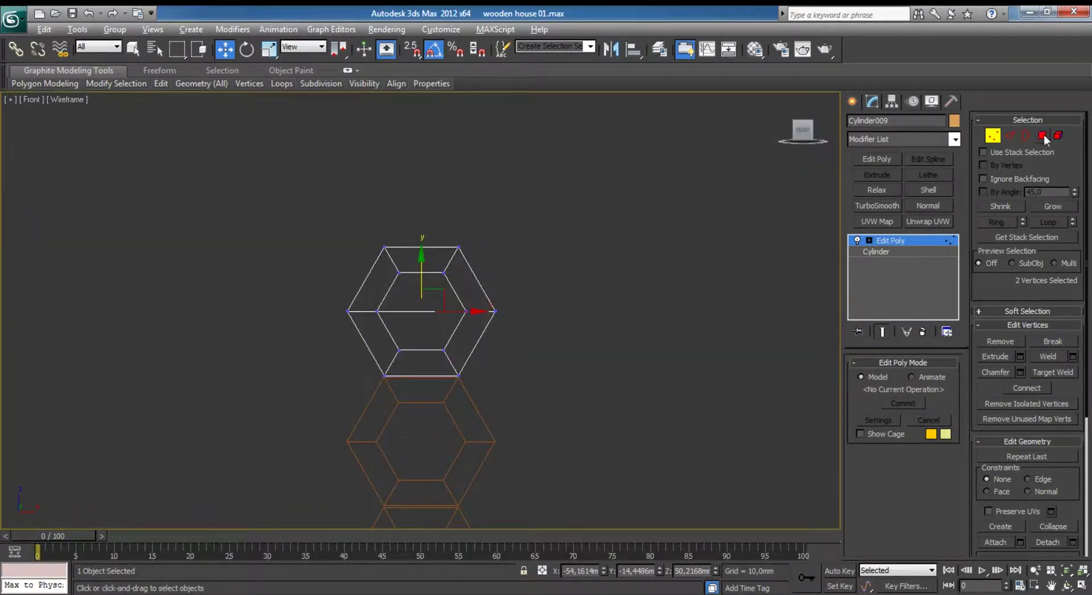
# Delete the upper-half polygons of the top log and select its open border.
pyautogui.click(1041, 135)
pyautogui.moveTo(433, 266); pyautogui.dragTo(558, 297)
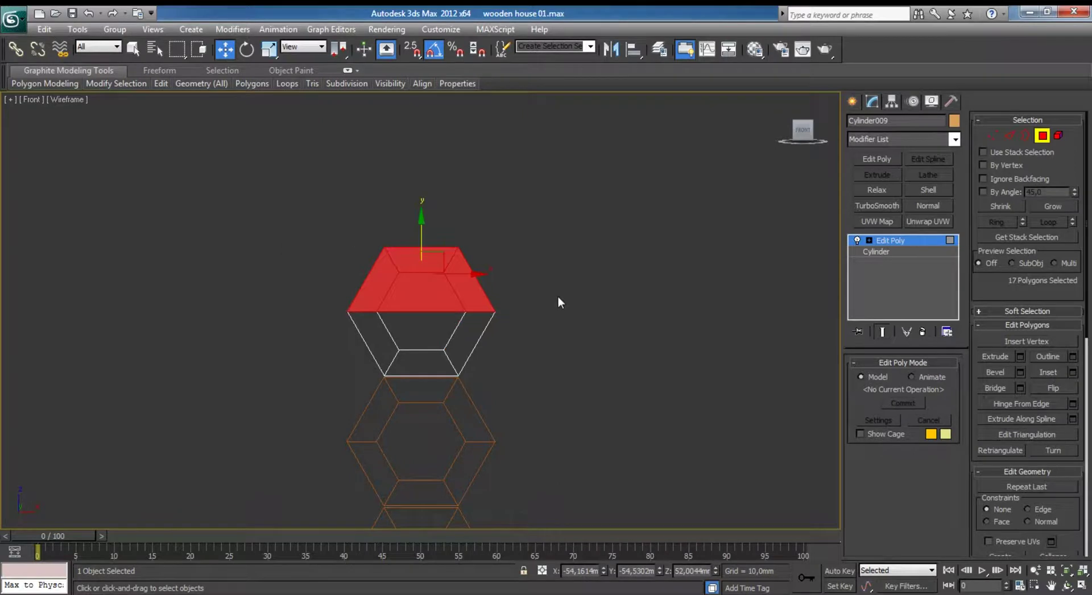
pyautogui.click(557, 296)
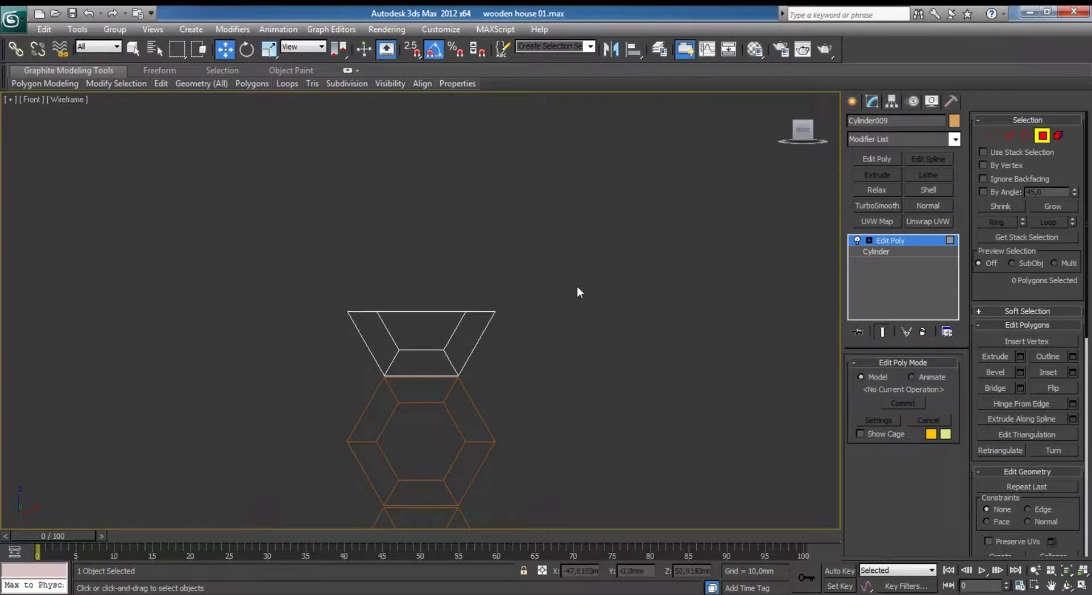
pyautogui.click(1027, 135)
pyautogui.moveTo(392, 305); pyautogui.dragTo(398, 307)
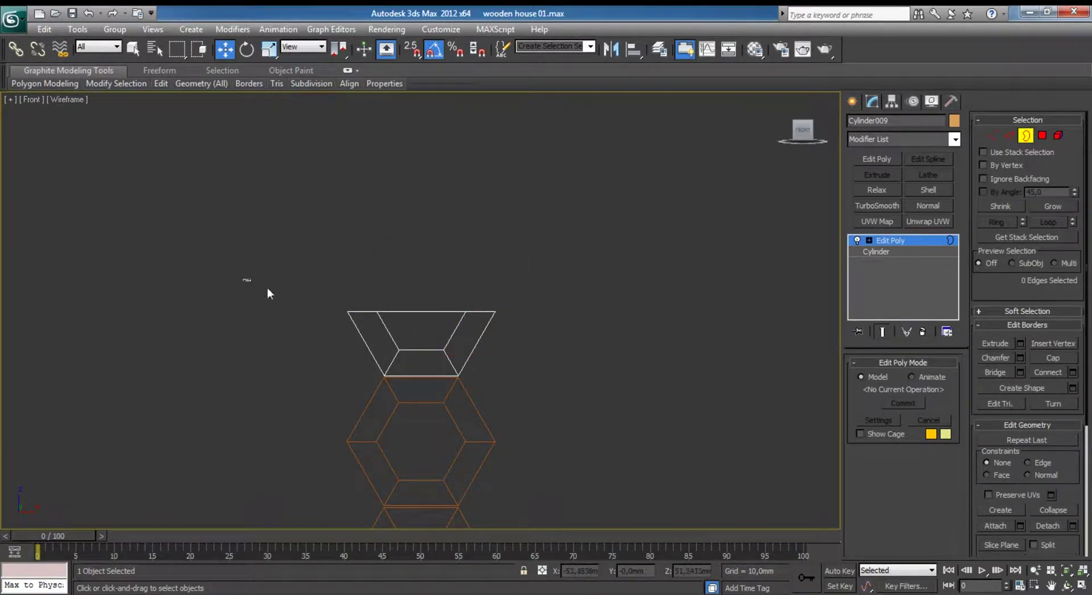
pyautogui.moveTo(580, 326); pyautogui.dragTo(581, 325)
# Exit sub-object editing and orbit to inspect the flat-topped wall.
pyautogui.hotkey('alt', 'w')
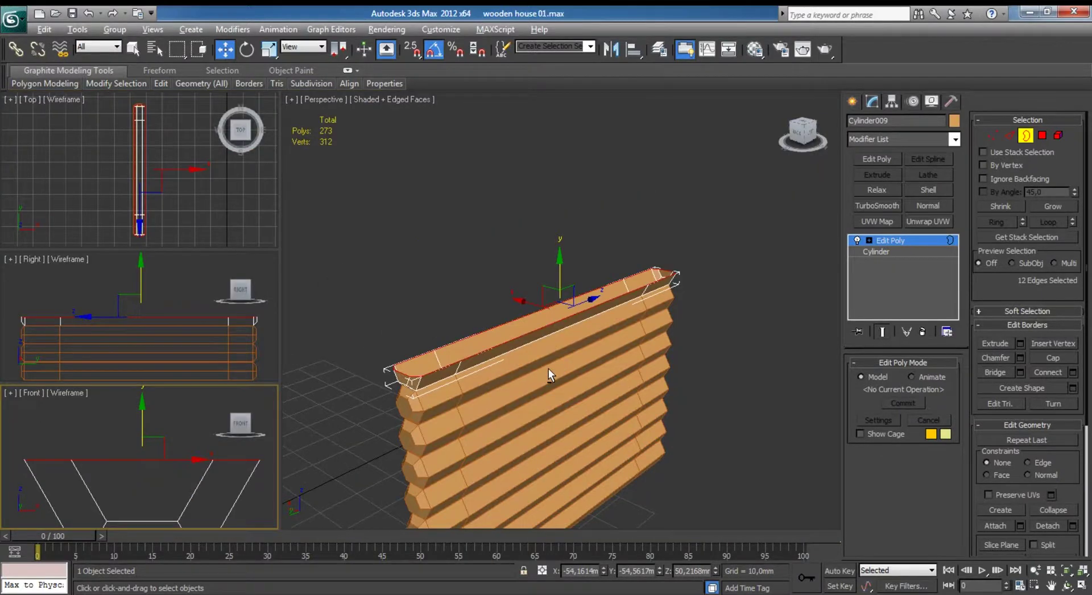
pyautogui.moveTo(548, 369)
pyautogui.keyDown('alt'); pyautogui.mouseDown(button='middle')
pyautogui.moveTo(395, 390)
pyautogui.moveTo(611, 363)
pyautogui.moveTo(592, 332)
pyautogui.moveTo(569, 324)
pyautogui.moveTo(546, 320)
pyautogui.moveTo(510, 340)
pyautogui.mouseUp(button='middle'); pyautogui.keyUp('alt')
pyautogui.scroll(3, 597, 390)
pyautogui.scroll(2, 599, 395)
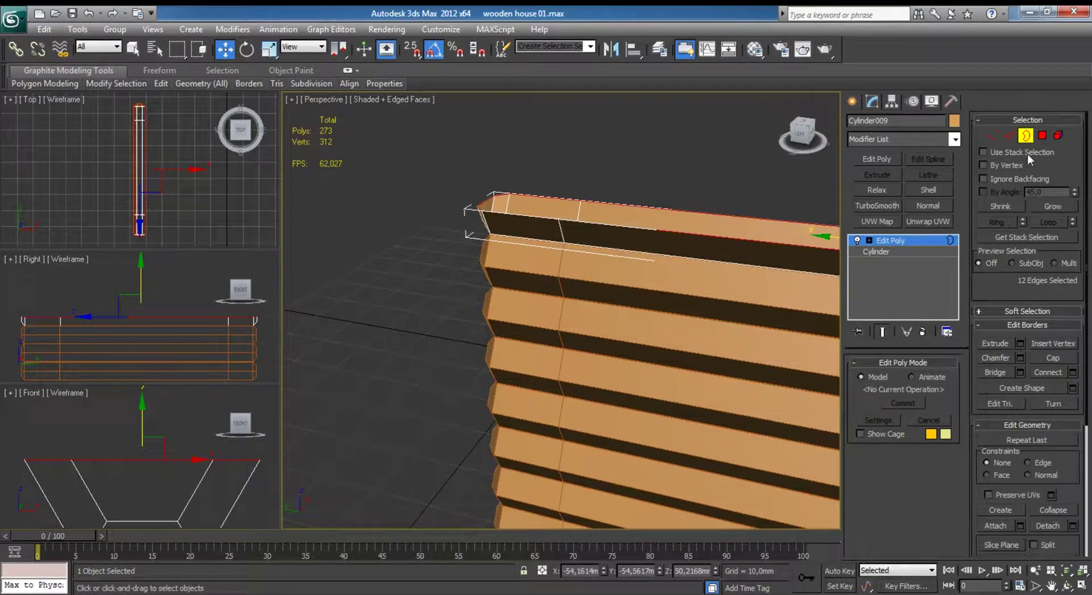
pyautogui.click(1025, 135)
pyautogui.keyDown('alt'); pyautogui.moveTo(625, 341); pyautogui.dragTo(694, 336, button='middle'); pyautogui.keyUp('alt')
# Select the top log of the wall and put its Edit Poly in Edge mode.
pyautogui.click(852, 101)
pyautogui.click(731, 233)
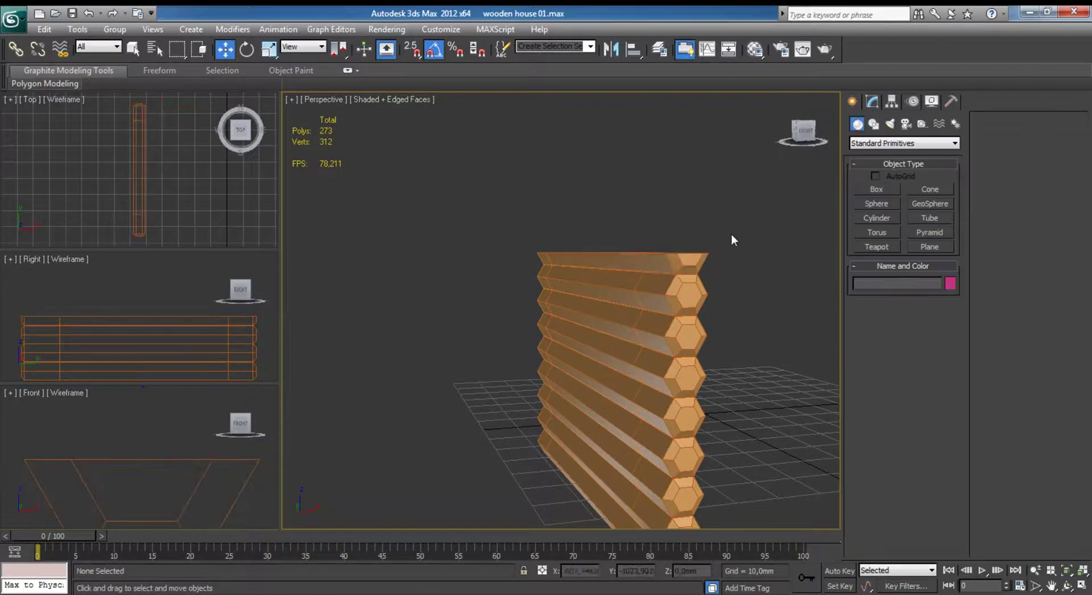
pyautogui.moveTo(731, 233)
pyautogui.keyDown('alt'); pyautogui.mouseDown(button='middle')
pyautogui.moveTo(726, 321)
pyautogui.moveTo(637, 305)
pyautogui.moveTo(575, 315)
pyautogui.mouseUp(button='middle'); pyautogui.keyUp('alt')
pyautogui.scroll(5, 704, 316)
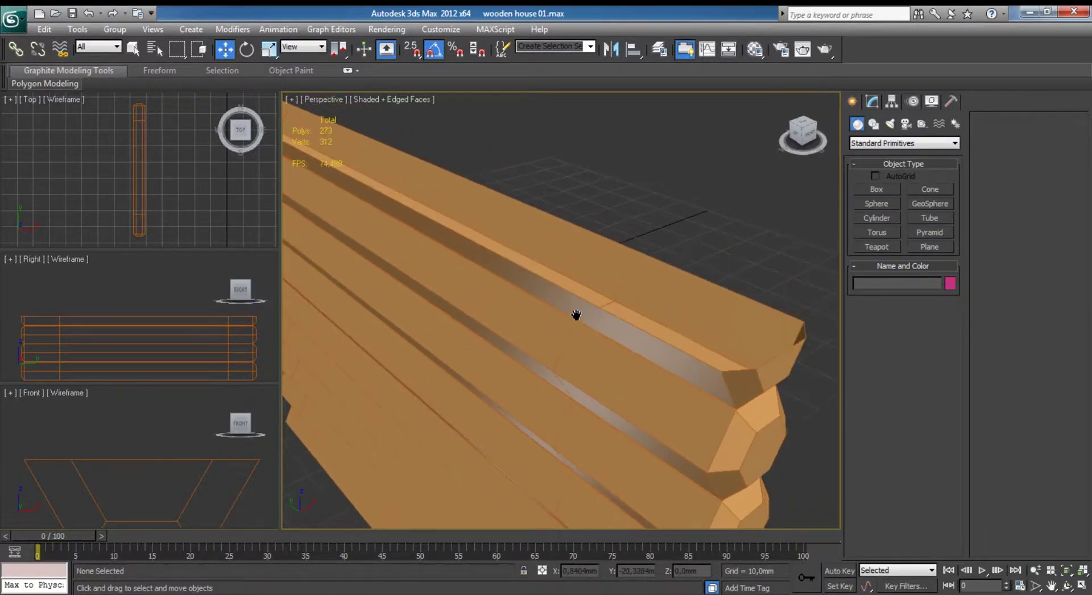
pyautogui.scroll(-3, 704, 343)
pyautogui.scroll(-3, 714, 351)
pyautogui.click(666, 316)
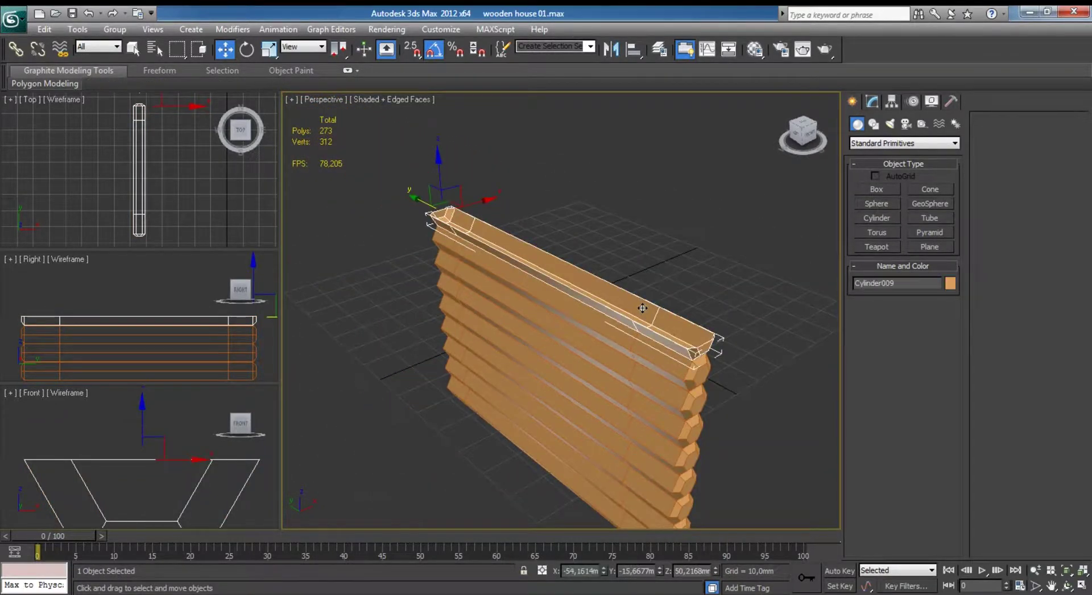
pyautogui.keyDown('alt'); pyautogui.moveTo(665, 316); pyautogui.dragTo(677, 346, button='middle'); pyautogui.keyUp('alt')
pyautogui.click(872, 101)
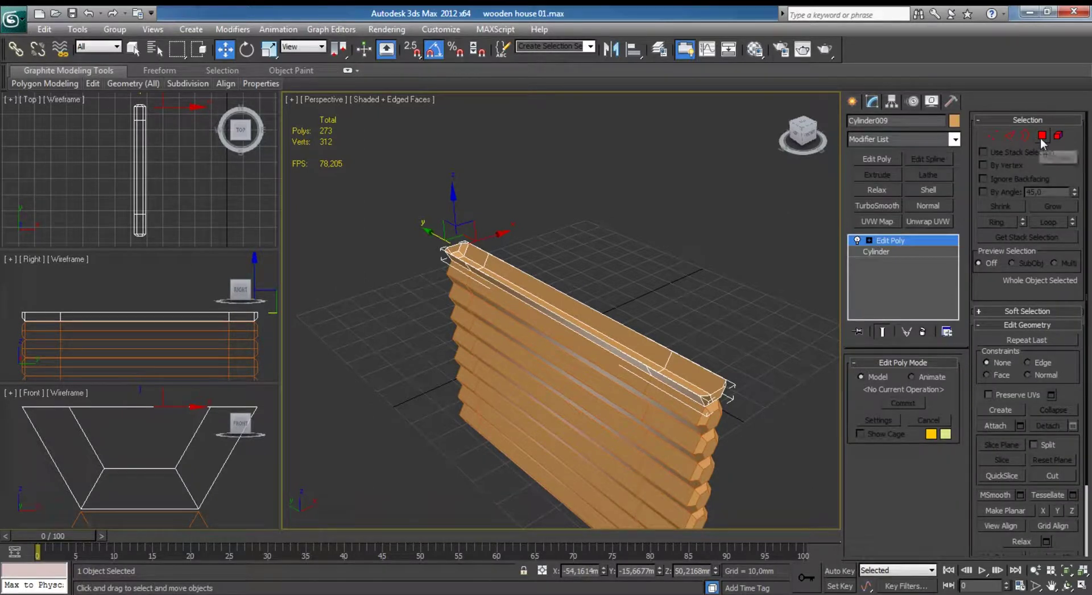
pyautogui.click(1009, 136)
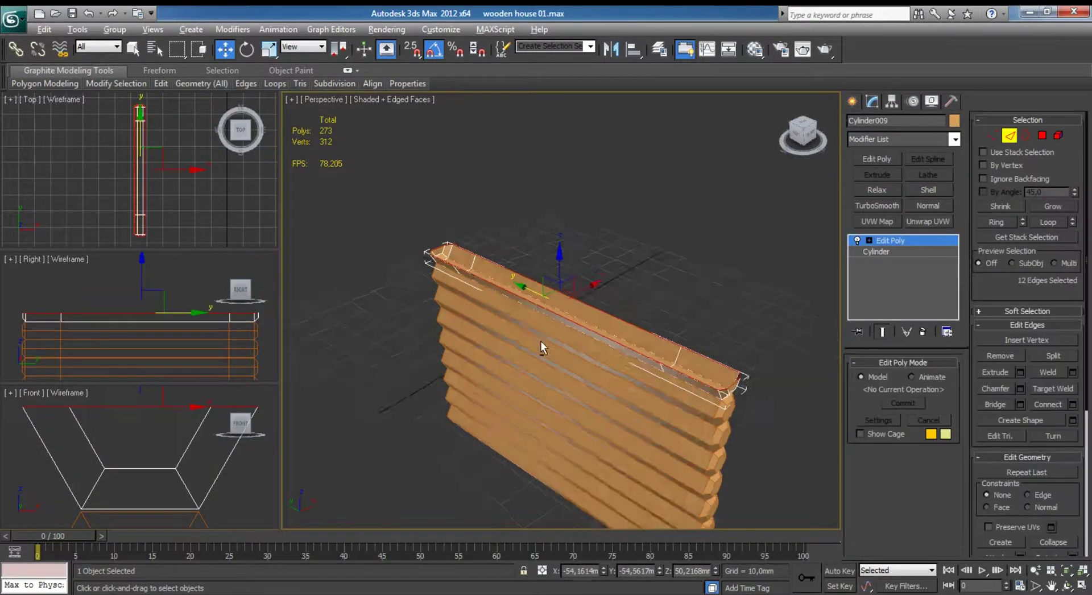
# Bridge the edge pairs across the first two gaps in the top log.
pyautogui.keyDown('alt'); pyautogui.moveTo(540, 340); pyautogui.dragTo(584, 327, button='middle'); pyautogui.keyUp('alt')
pyautogui.click(608, 314)
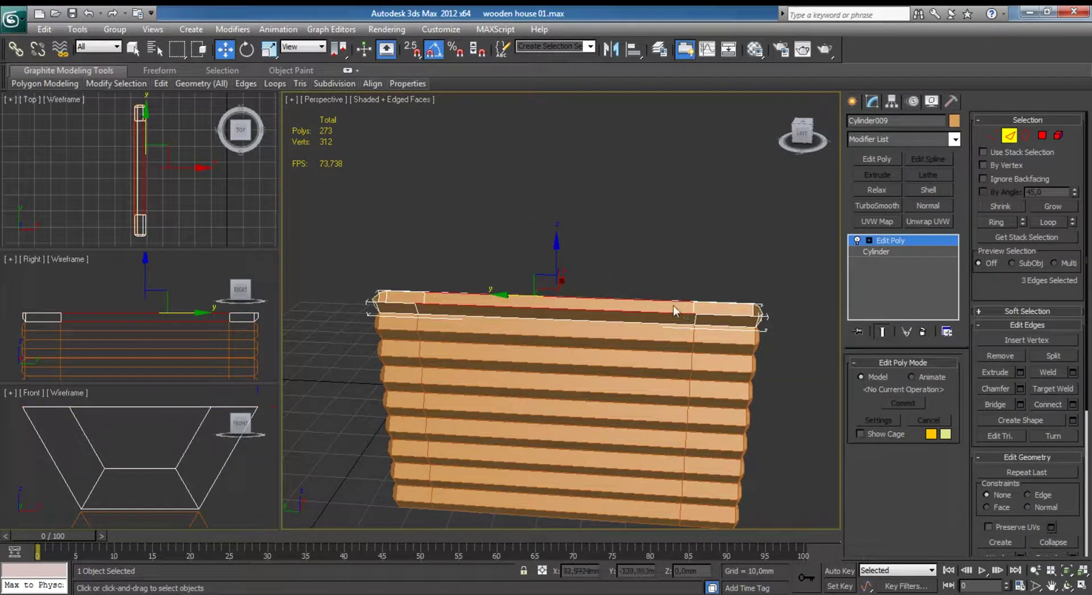
pyautogui.scroll(4, 591, 310)
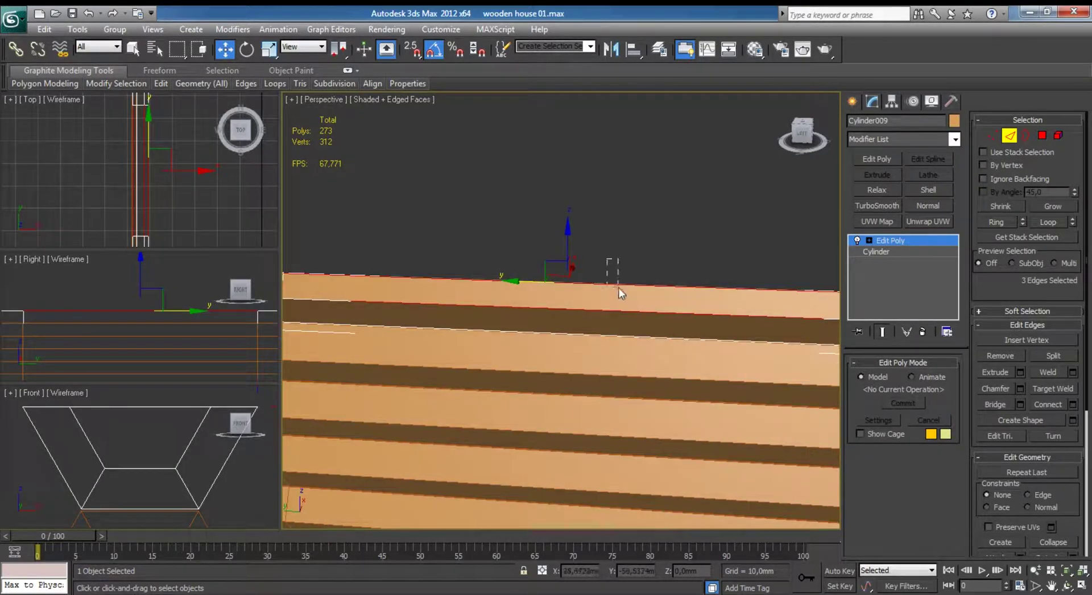
pyautogui.keyDown('alt'); pyautogui.click(601, 302); pyautogui.keyUp('alt')
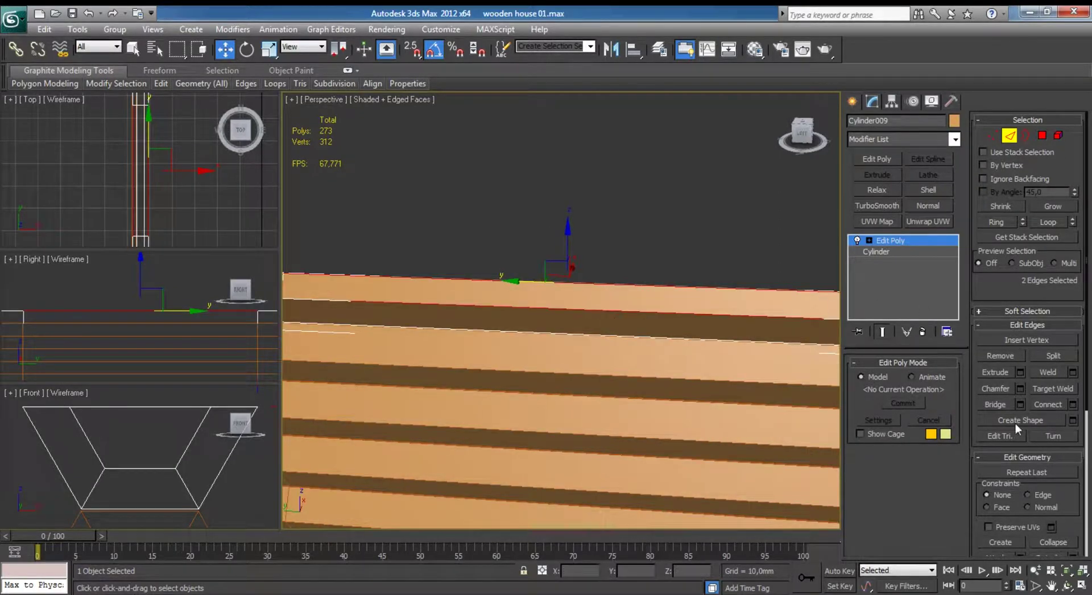
pyautogui.click(997, 404)
pyautogui.scroll(-3, 637, 318)
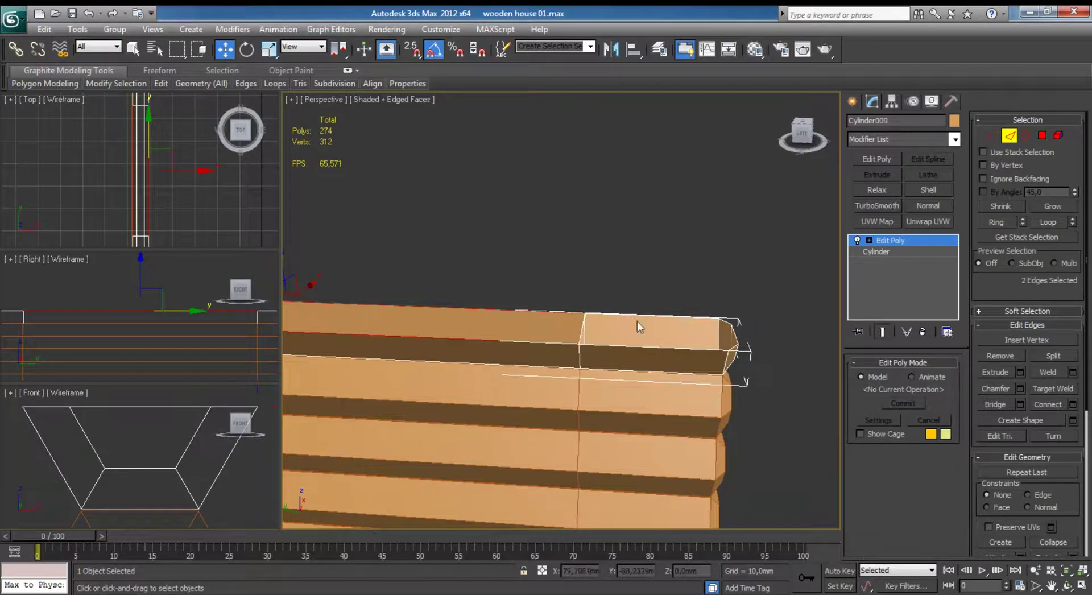
pyautogui.keyDown('ctrl'); pyautogui.click(633, 350); pyautogui.keyUp('ctrl')
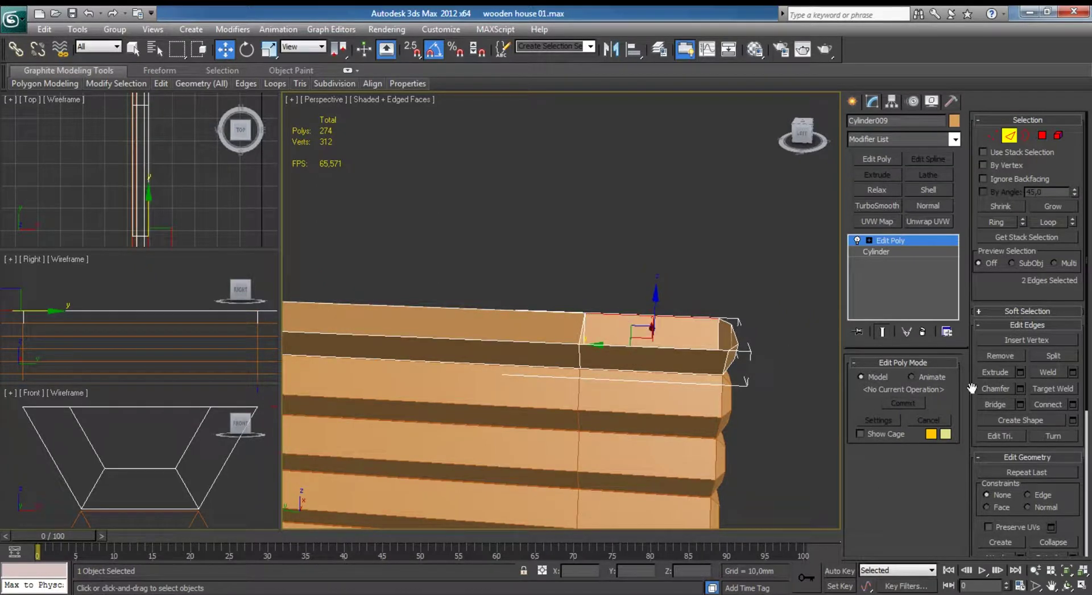
pyautogui.keyDown('ctrl'); pyautogui.click(688, 316); pyautogui.keyUp('ctrl')
pyautogui.click(995, 401)
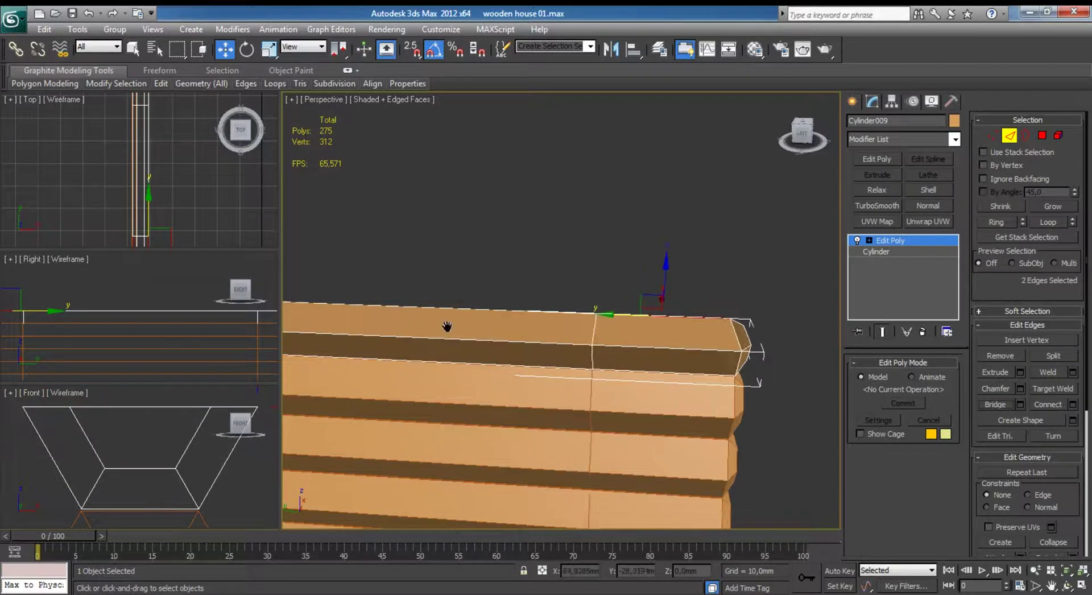
# Bridge the edge pair across the remaining gap near the log's end.
pyautogui.moveTo(446, 325); pyautogui.dragTo(630, 326, button='middle')
pyautogui.click(591, 329)
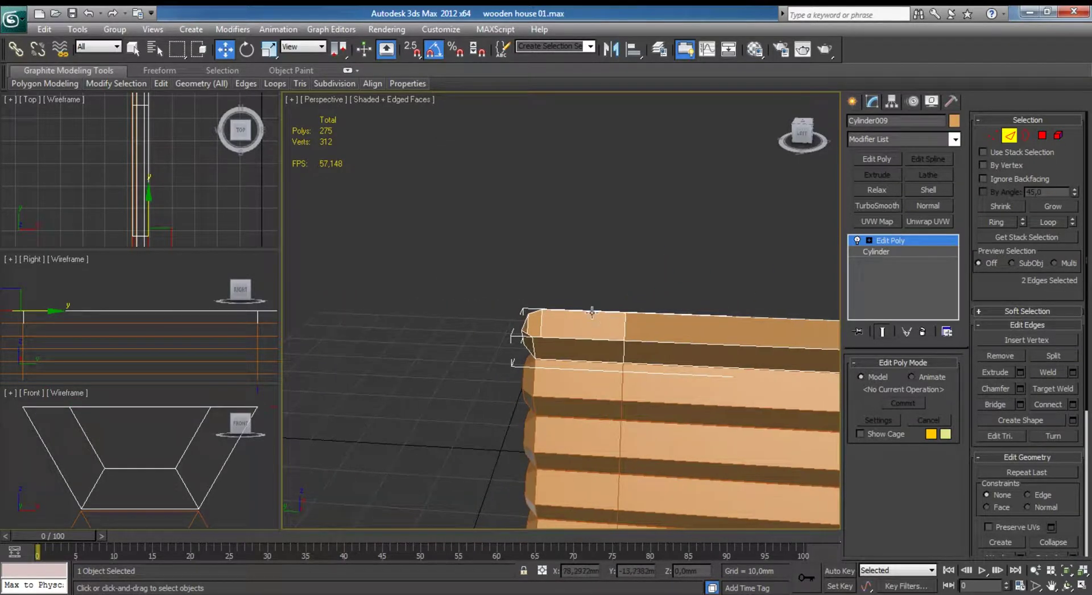
pyautogui.keyDown('ctrl'); pyautogui.click(578, 340); pyautogui.keyUp('ctrl')
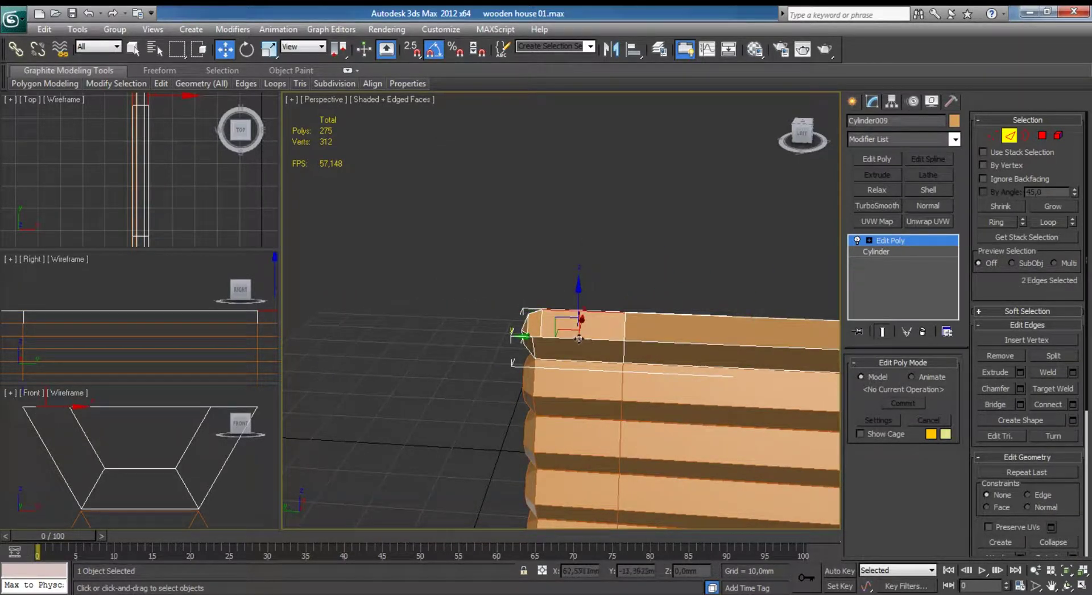
pyautogui.click(583, 341)
pyautogui.press('z')
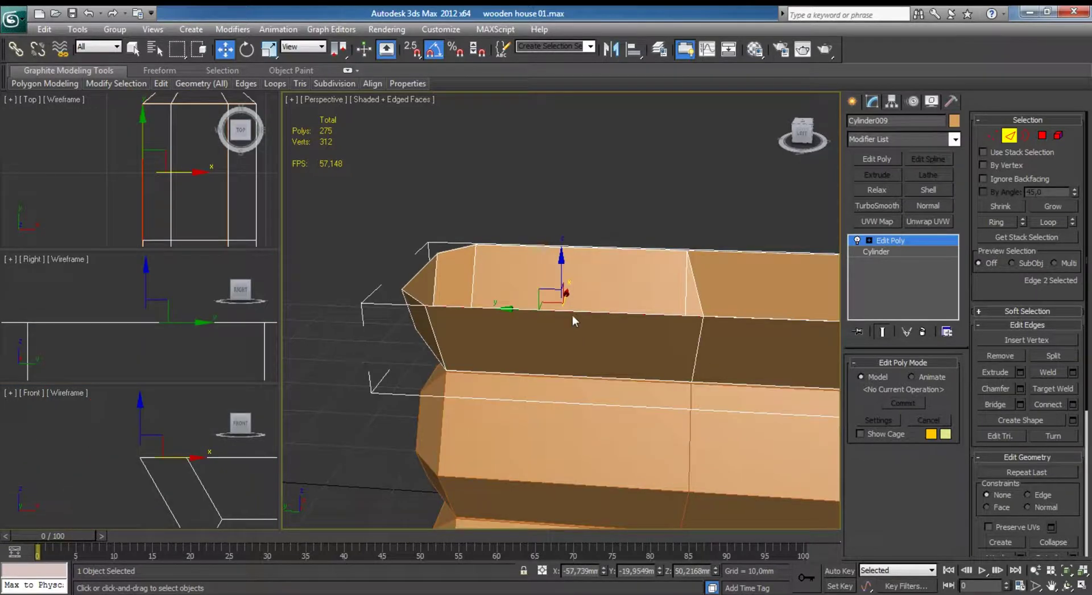
pyautogui.click(608, 265)
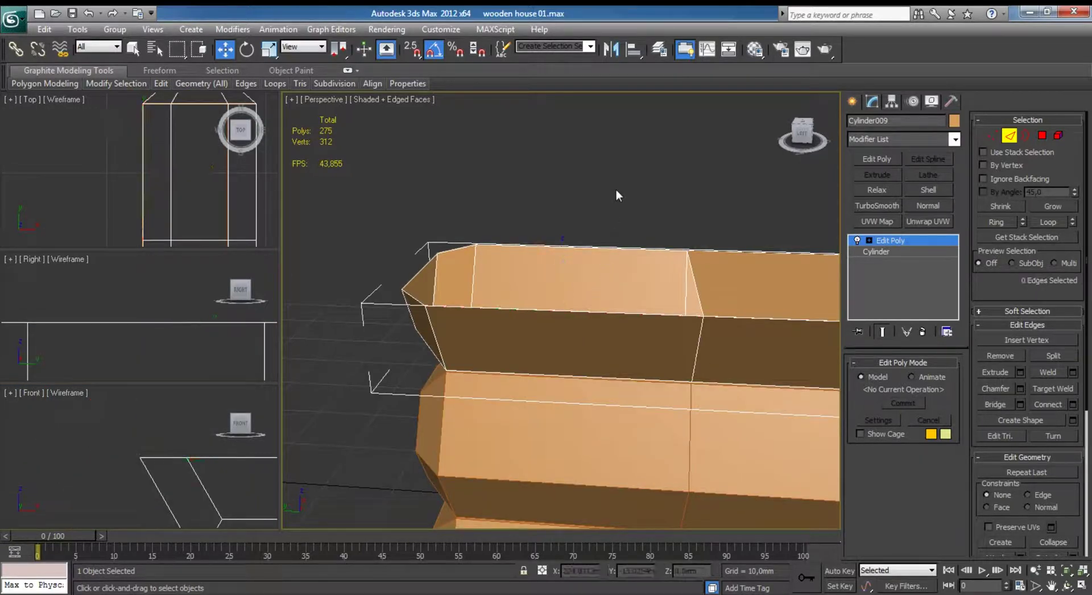
pyautogui.click(579, 249)
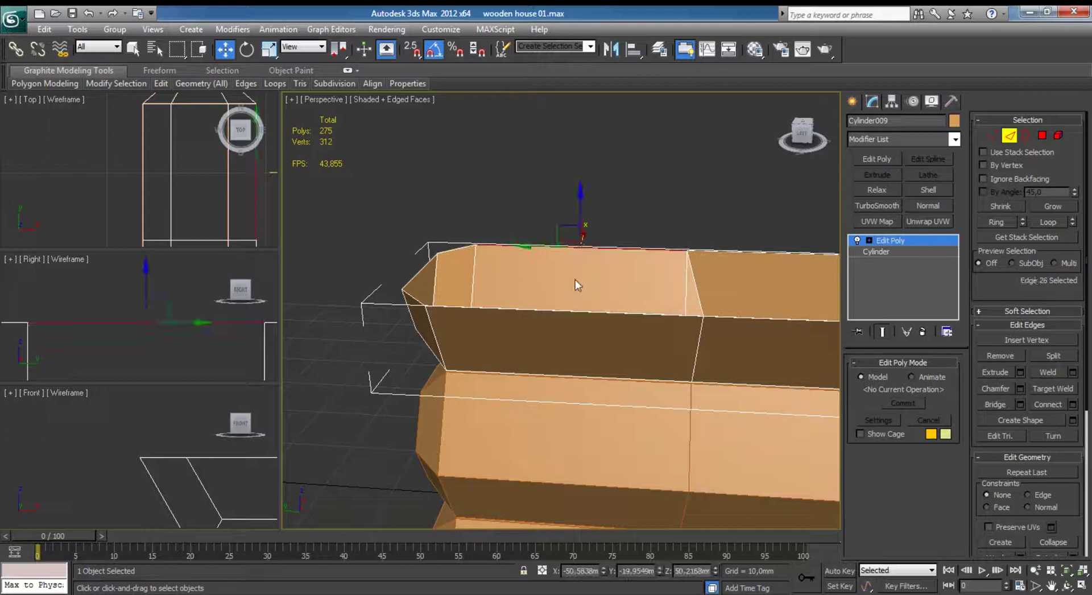
pyautogui.keyDown('ctrl'); pyautogui.click(565, 312); pyautogui.keyUp('ctrl')
pyautogui.keyDown('alt'); pyautogui.moveTo(718, 309); pyautogui.dragTo(701, 334, button='middle'); pyautogui.keyUp('alt')
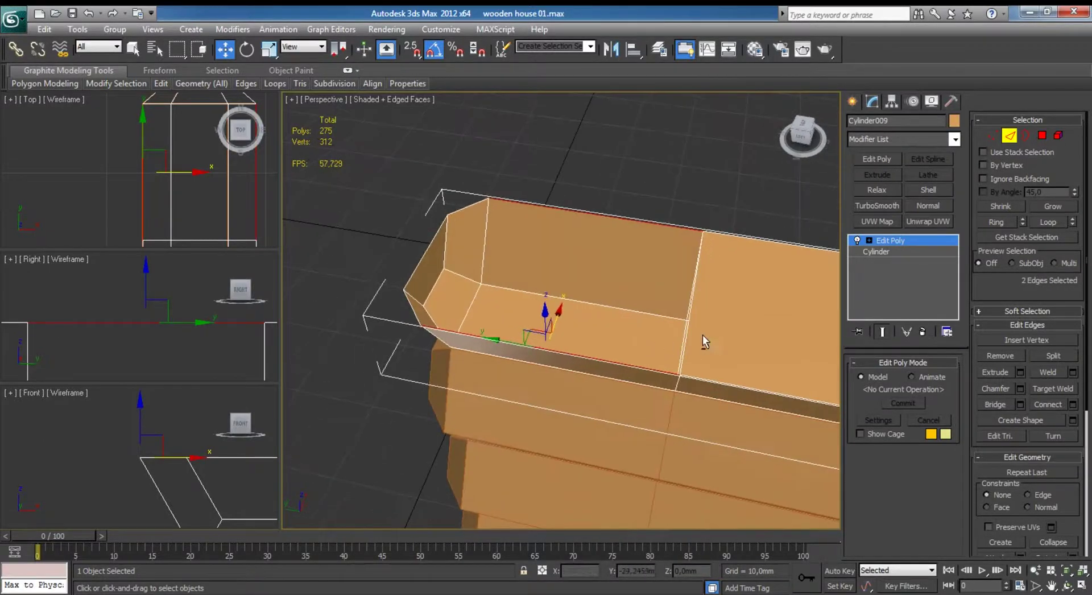
pyautogui.click(992, 405)
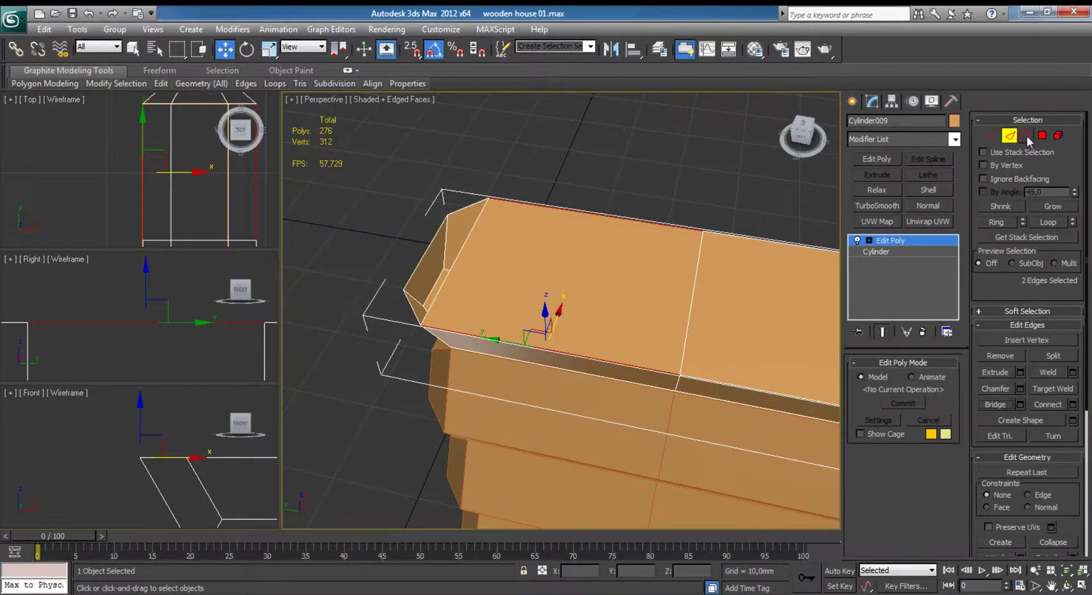
# Cap the open border at the log's end, then clear the selection.
pyautogui.click(1026, 135)
pyautogui.click(418, 244)
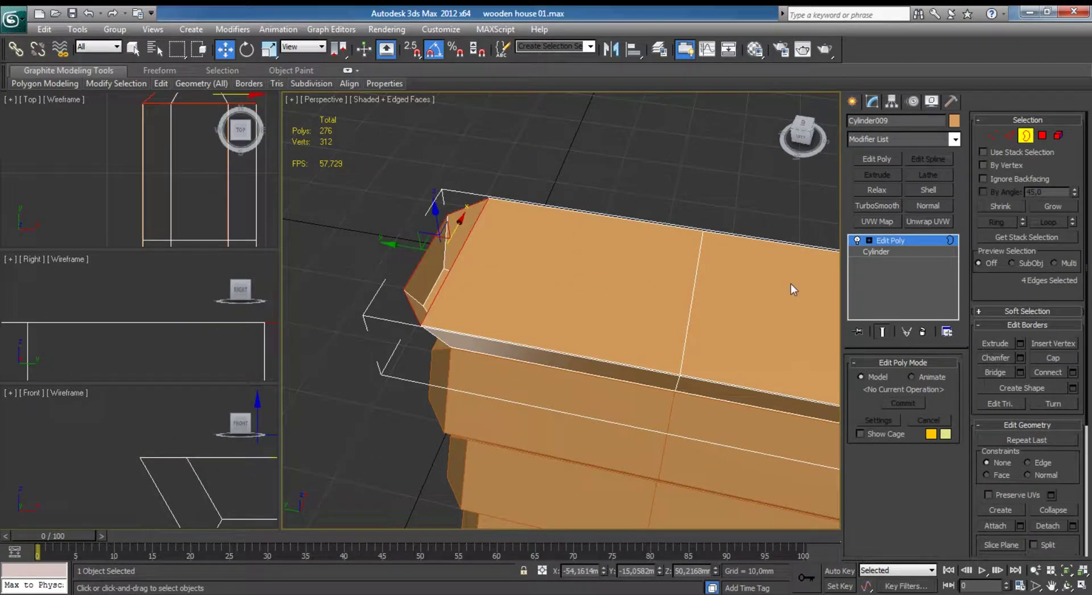
pyautogui.click(1039, 362)
pyautogui.keyDown('alt'); pyautogui.moveTo(569, 256); pyautogui.dragTo(301, 262, button='middle'); pyautogui.keyUp('alt')
pyautogui.moveTo(393, 268); pyautogui.dragTo(383, 269, button='middle')
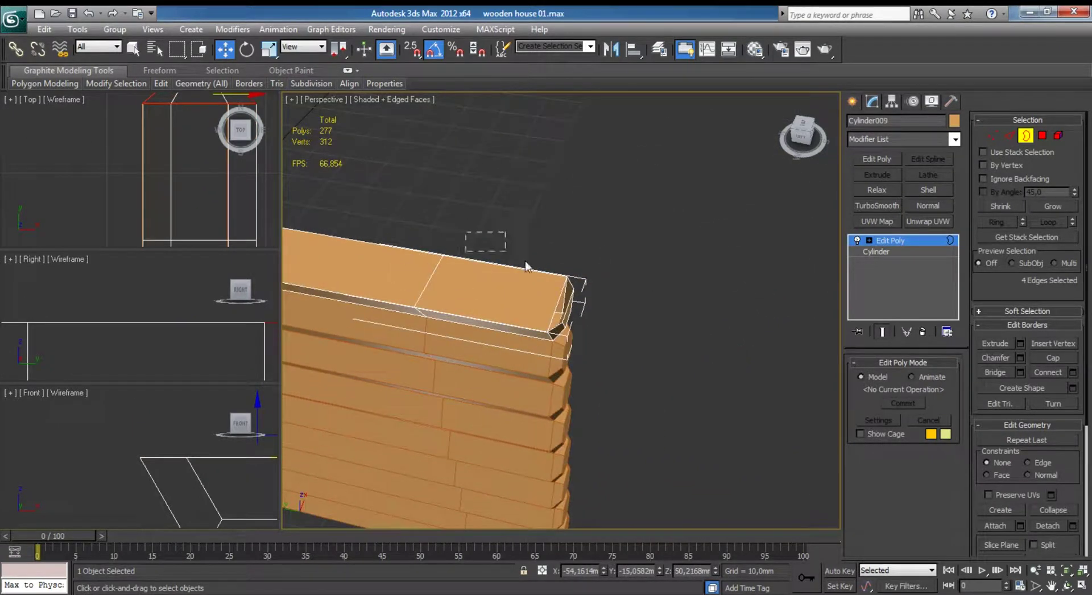
pyautogui.hotkey('ctrl', 'd')
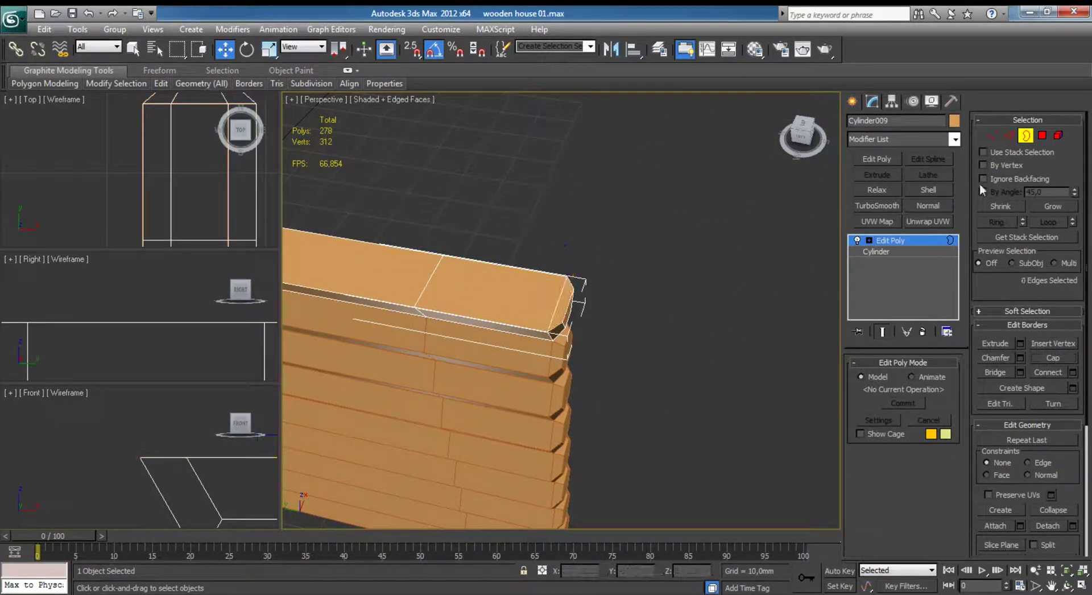
pyautogui.scroll(-3, 717, 192)
pyautogui.click(717, 192)
# Attach the eight logs above the bottom log to it, one after another up the wall.
pyautogui.keyDown('alt'); pyautogui.moveTo(536, 275); pyautogui.dragTo(339, 194, button='middle'); pyautogui.keyUp('alt')
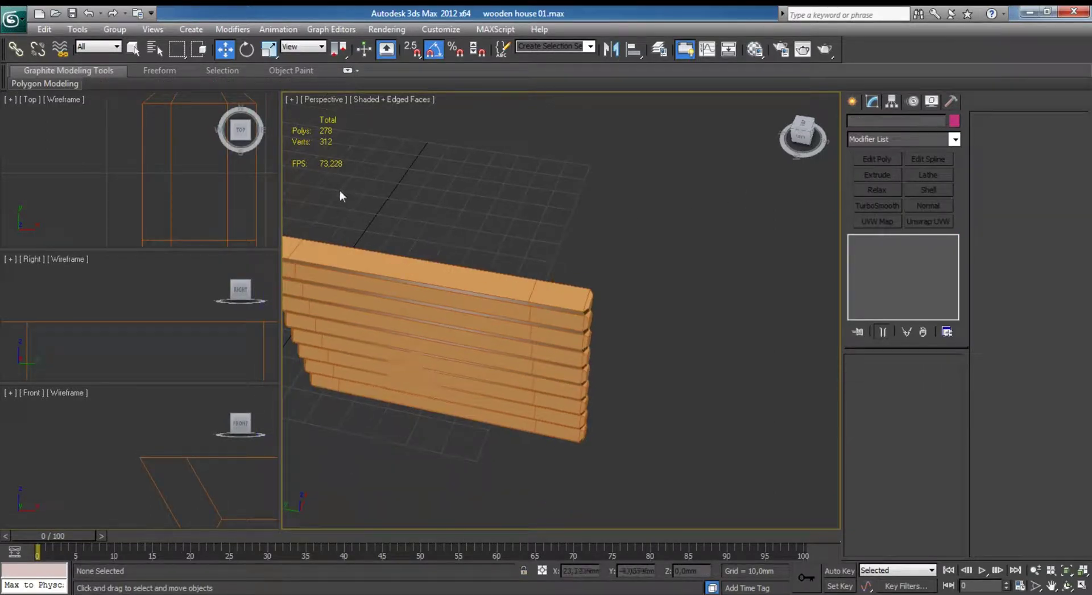
pyautogui.moveTo(478, 245)
pyautogui.keyDown('alt'); pyautogui.mouseDown(button='middle')
pyautogui.moveTo(528, 363)
pyautogui.moveTo(620, 378)
pyautogui.moveTo(561, 372)
pyautogui.mouseUp(button='middle'); pyautogui.keyUp('alt')
pyautogui.click(529, 364)
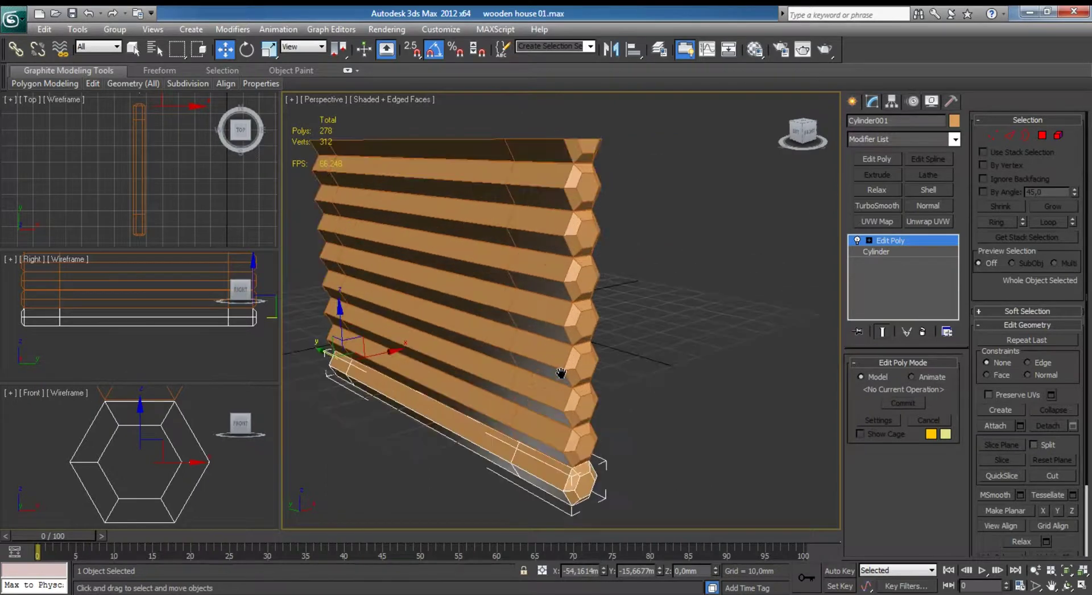
pyautogui.click(996, 426)
pyautogui.click(575, 444)
pyautogui.click(574, 403)
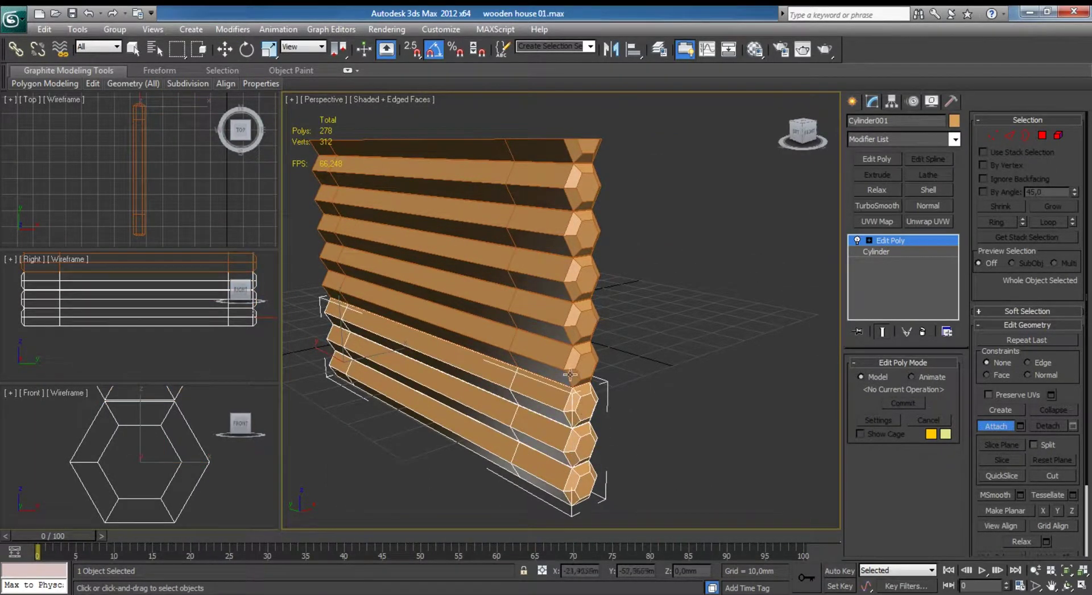
pyautogui.click(574, 363)
pyautogui.click(569, 324)
pyautogui.click(575, 270)
pyautogui.click(576, 246)
pyautogui.click(573, 195)
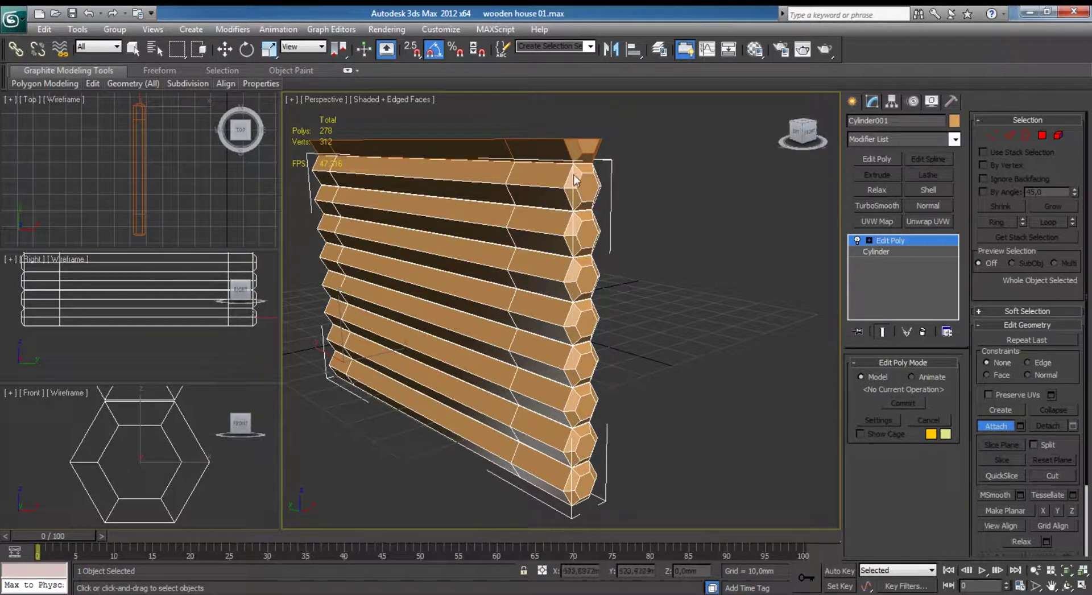
pyautogui.click(571, 154)
pyautogui.press('w')
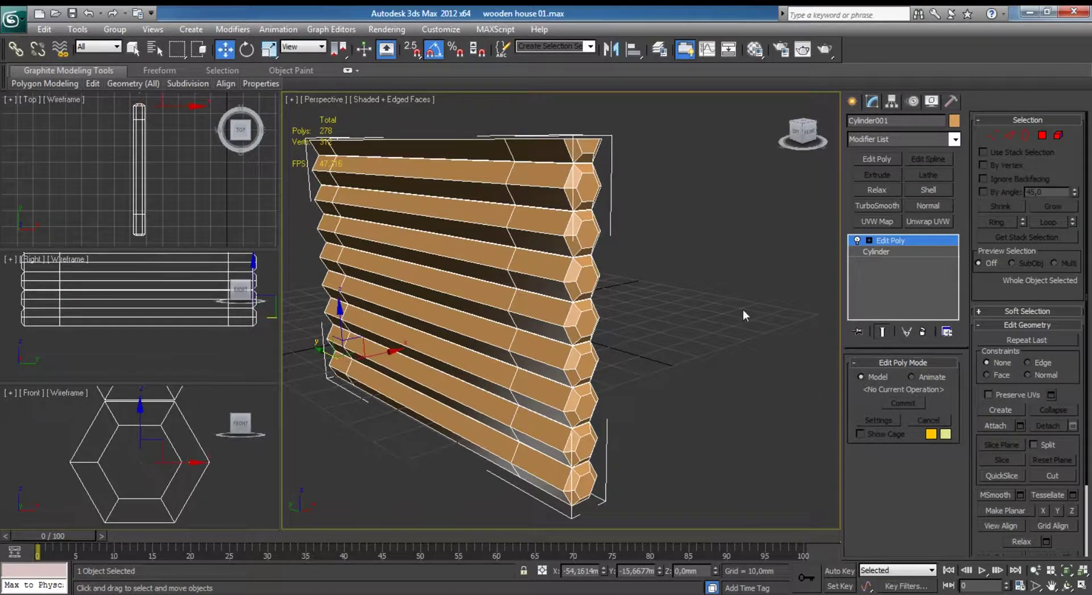
# Reselect the combined wall, zoom to fit, and maximize the Front viewport.
pyautogui.click(742, 308)
pyautogui.click(128, 449)
pyautogui.press('z')
pyautogui.click(128, 445)
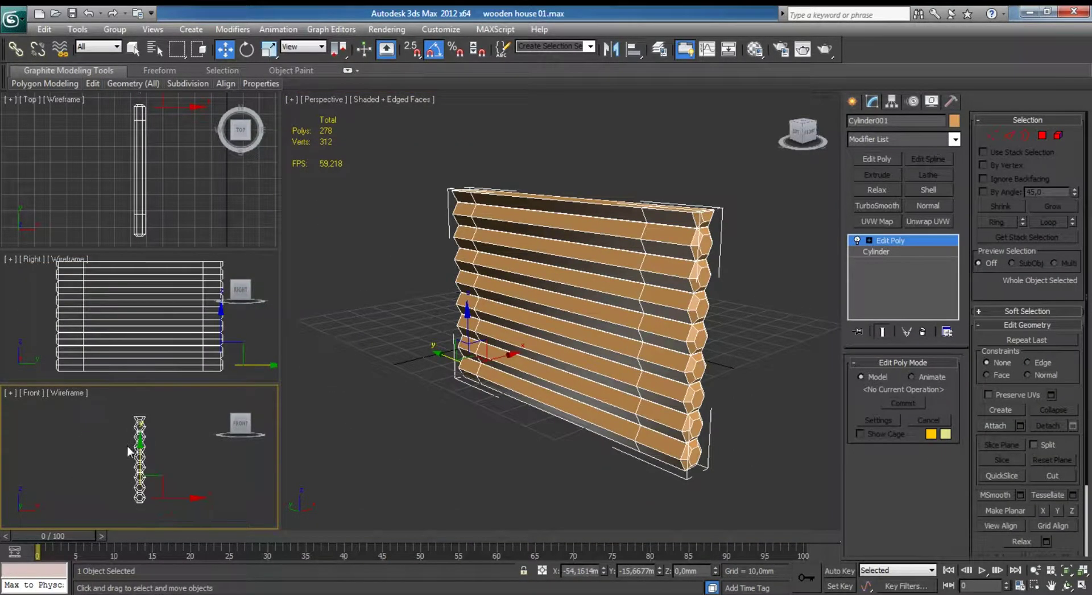
pyautogui.hotkey('alt', 'w')
# In Polygon mode, slightly shrink the bottom log's hexagon end face.
pyautogui.scroll(2, 418, 276)
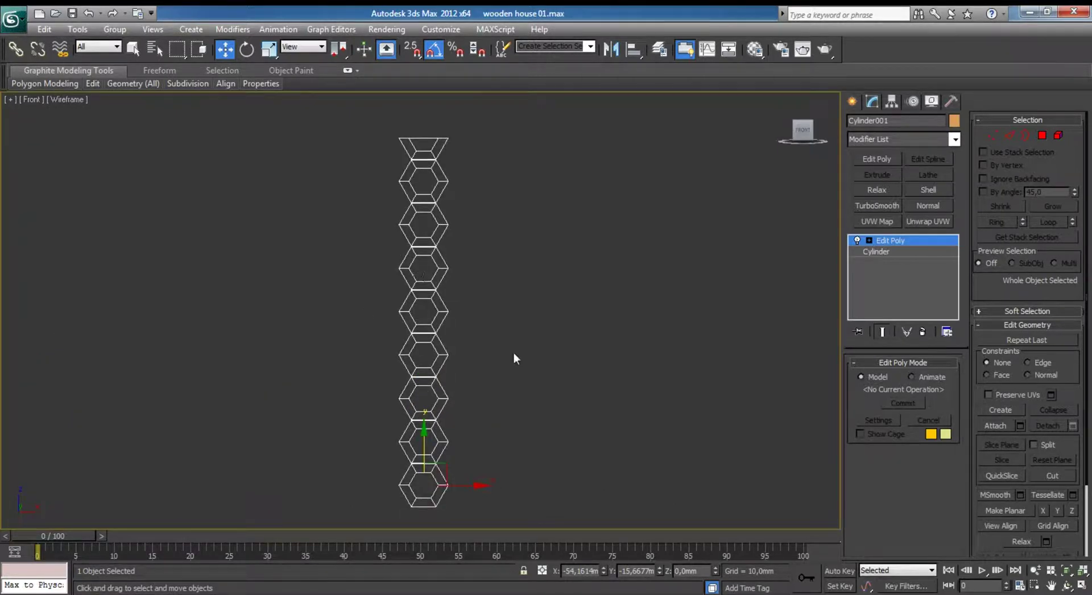
pyautogui.scroll(1, 518, 361)
pyautogui.scroll(2, 523, 365)
pyautogui.scroll(2, 528, 251)
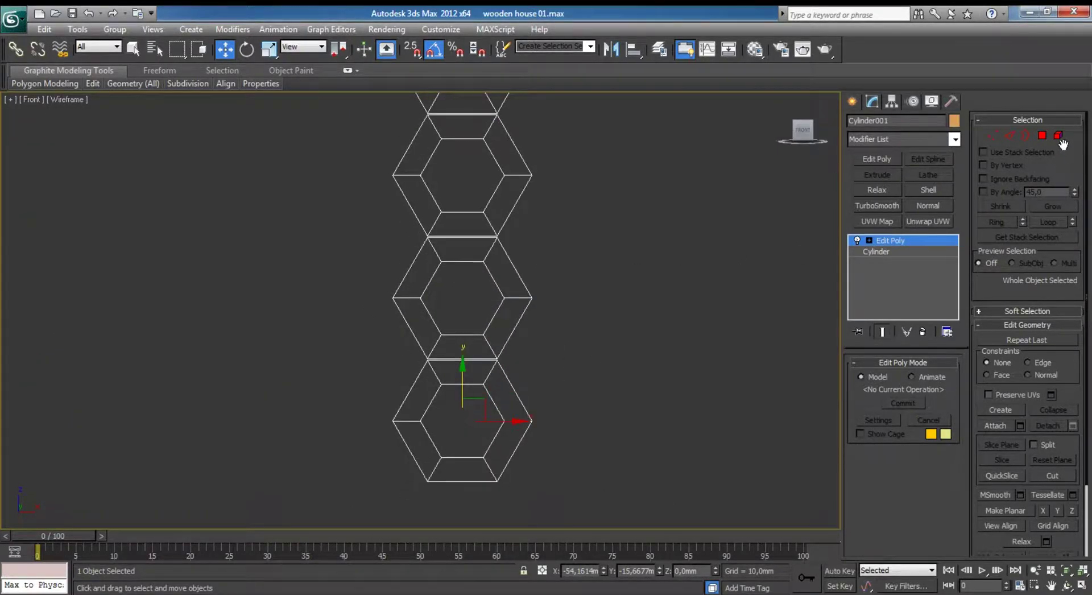
pyautogui.click(1041, 135)
pyautogui.scroll(2, 633, 299)
pyautogui.scroll(1, 633, 299)
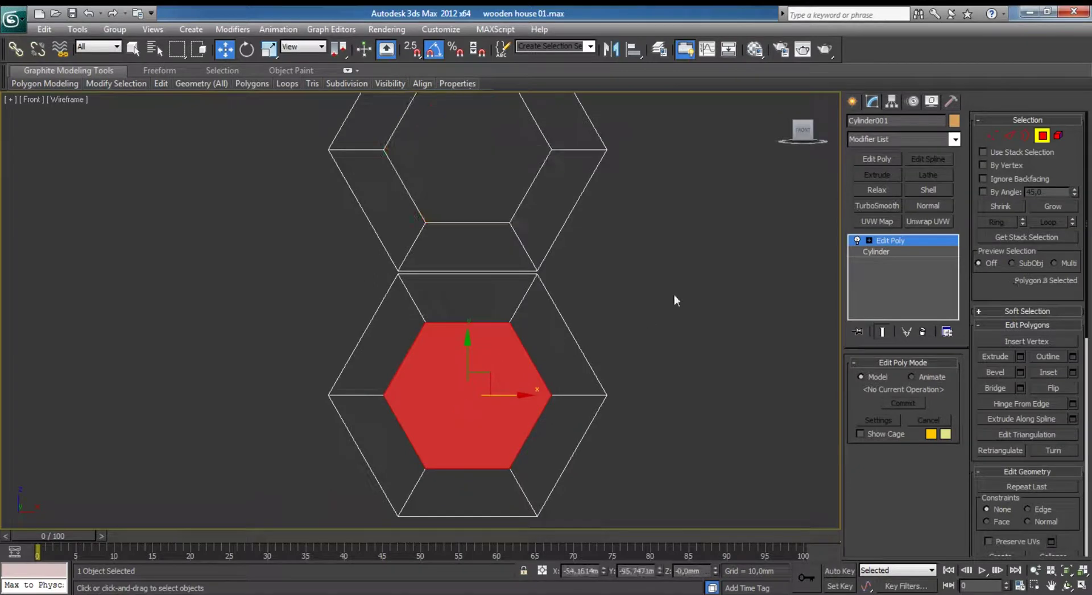
pyautogui.click(675, 299)
pyautogui.click(475, 405)
pyautogui.moveTo(488, 377)
pyautogui.mouseDown()
pyautogui.moveTo(494, 387)
pyautogui.moveTo(508, 361)
pyautogui.mouseUp()
pyautogui.press('r')
pyautogui.press('e')
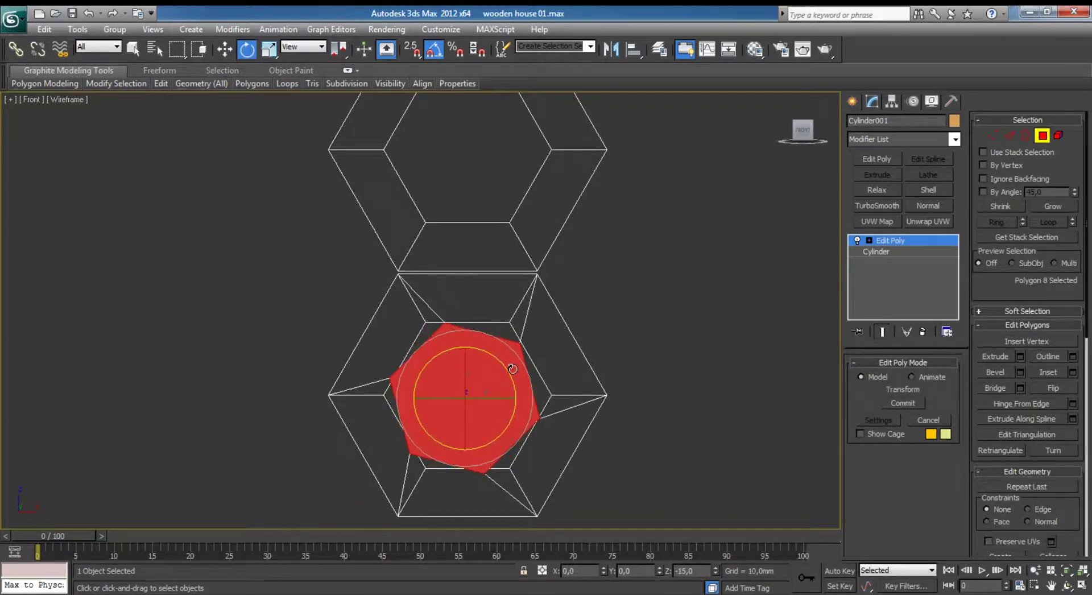
# Rotate the central hexagonal log end face slightly.
pyautogui.moveTo(487, 287); pyautogui.dragTo(469, 308, button='middle')
pyautogui.click(483, 274)
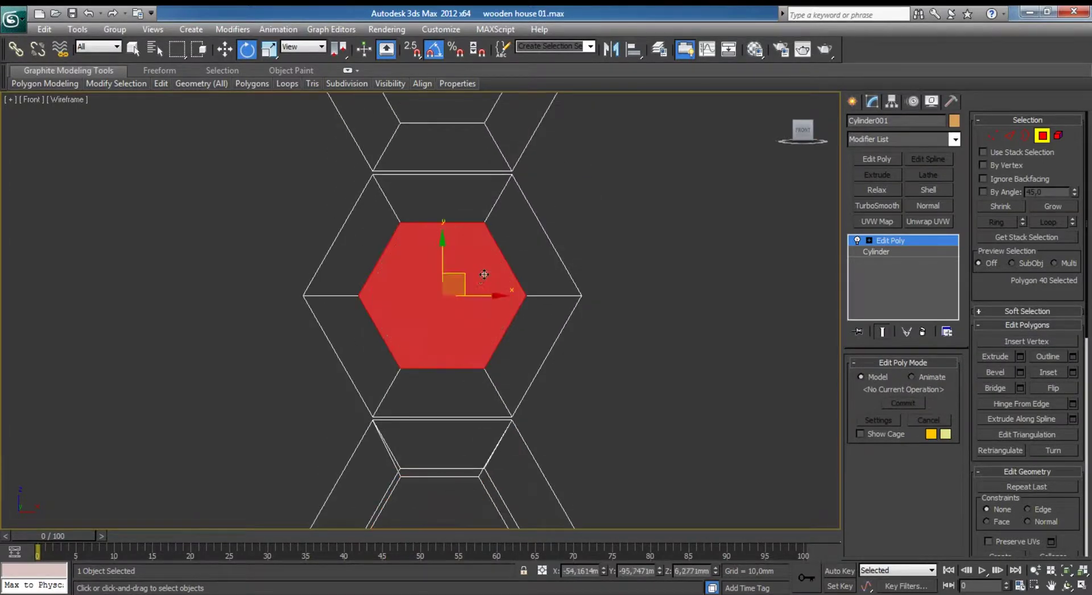
pyautogui.press('r')
pyautogui.press('e')
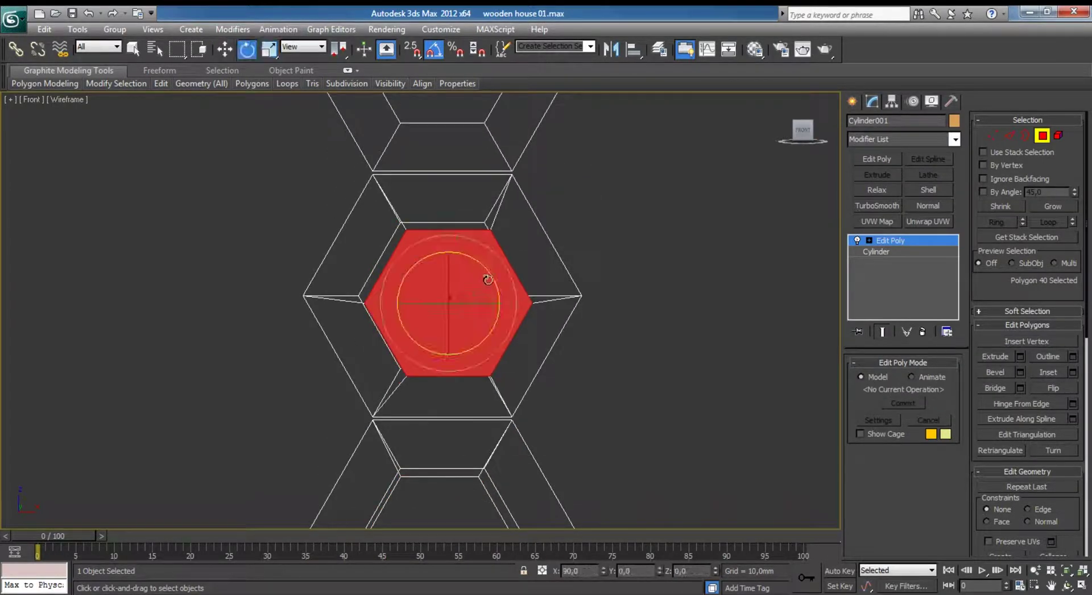
pyautogui.moveTo(488, 276); pyautogui.dragTo(432, 483)
pyautogui.press('w')
# Shrink the next hexagonal log end face slightly.
pyautogui.moveTo(463, 475); pyautogui.dragTo(431, 476, button='middle')
pyautogui.moveTo(431, 475); pyautogui.dragTo(406, 361)
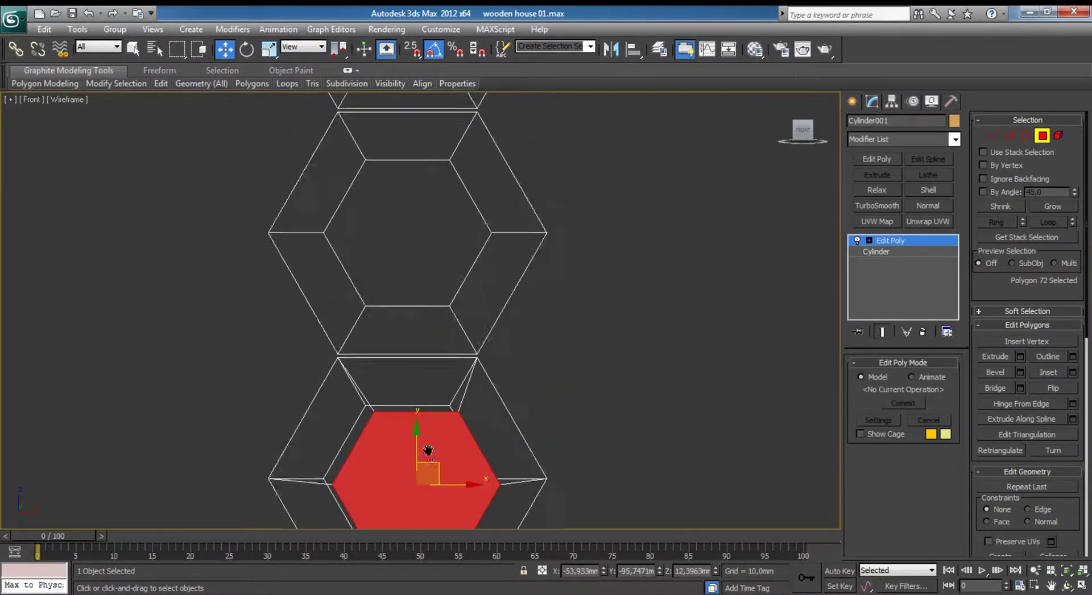
pyautogui.press('e')
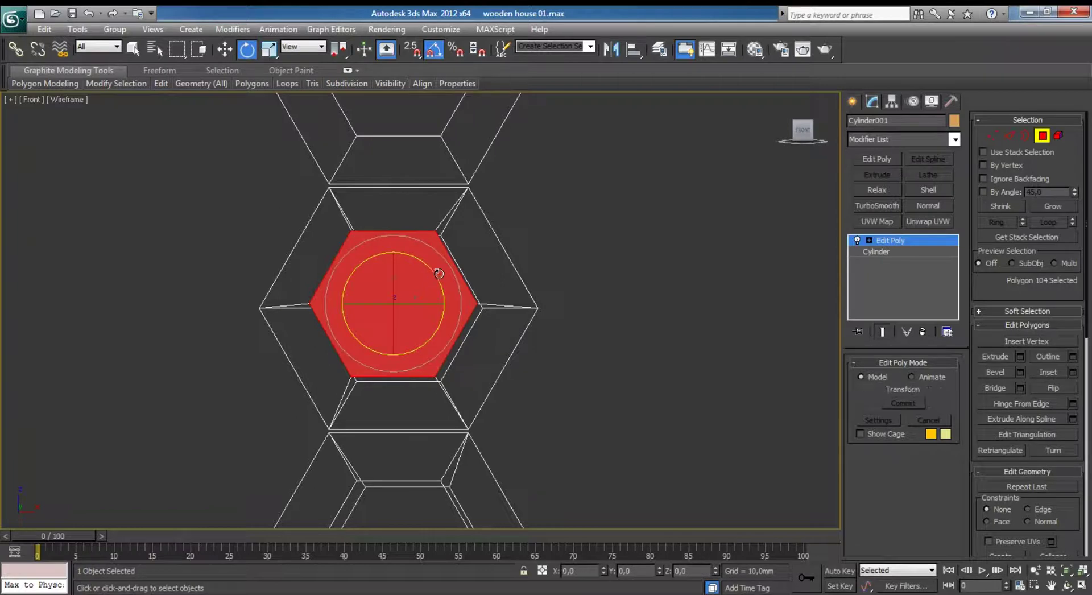
pyautogui.moveTo(436, 212); pyautogui.dragTo(432, 302, button='middle')
pyautogui.click(430, 267)
pyautogui.press('r')
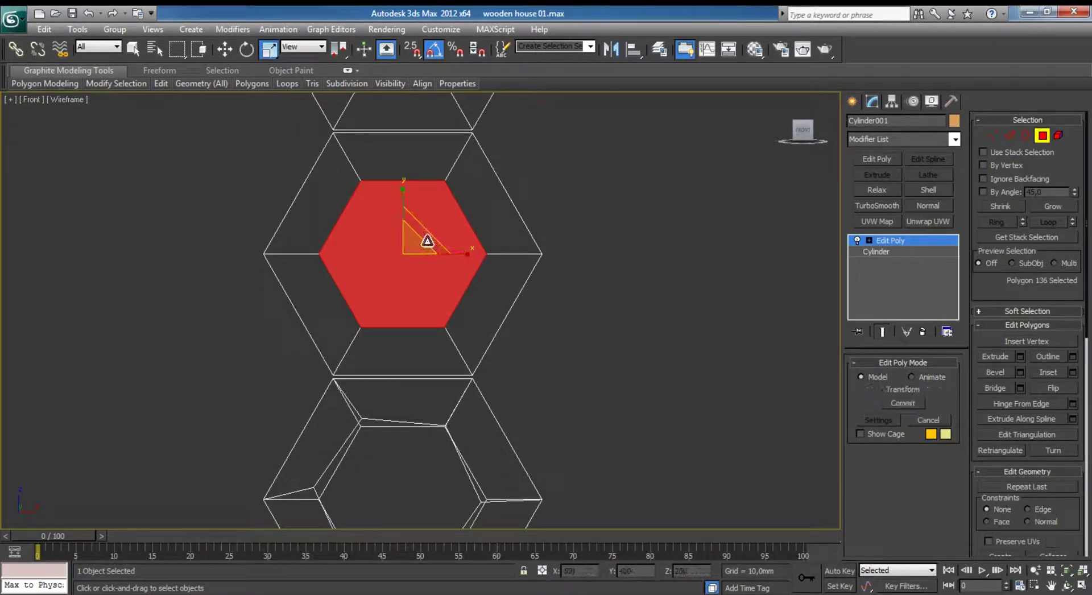
pyautogui.moveTo(427, 240); pyautogui.dragTo(422, 233)
pyautogui.press('e')
pyautogui.press('w')
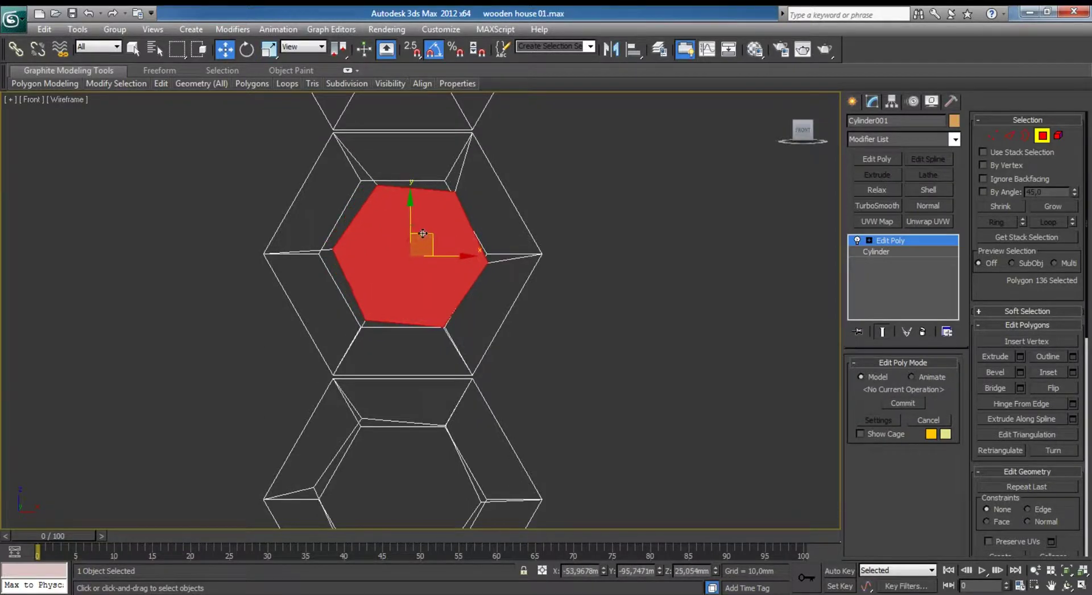
# Enlarge the following hexagonal log end face slightly.
pyautogui.moveTo(422, 233); pyautogui.dragTo(438, 489, button='middle')
pyautogui.click(449, 350)
pyautogui.press('r')
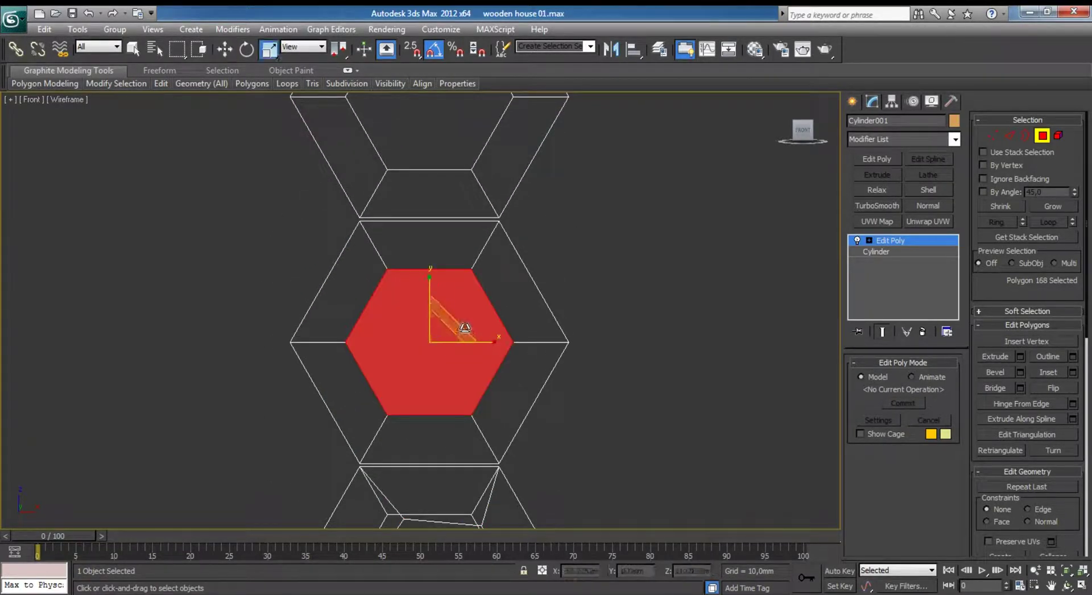
pyautogui.moveTo(461, 323); pyautogui.dragTo(468, 311)
pyautogui.press('e')
pyautogui.press('w')
# Rotate another central hexagonal log end face slightly.
pyautogui.moveTo(458, 213); pyautogui.dragTo(419, 377, button='middle')
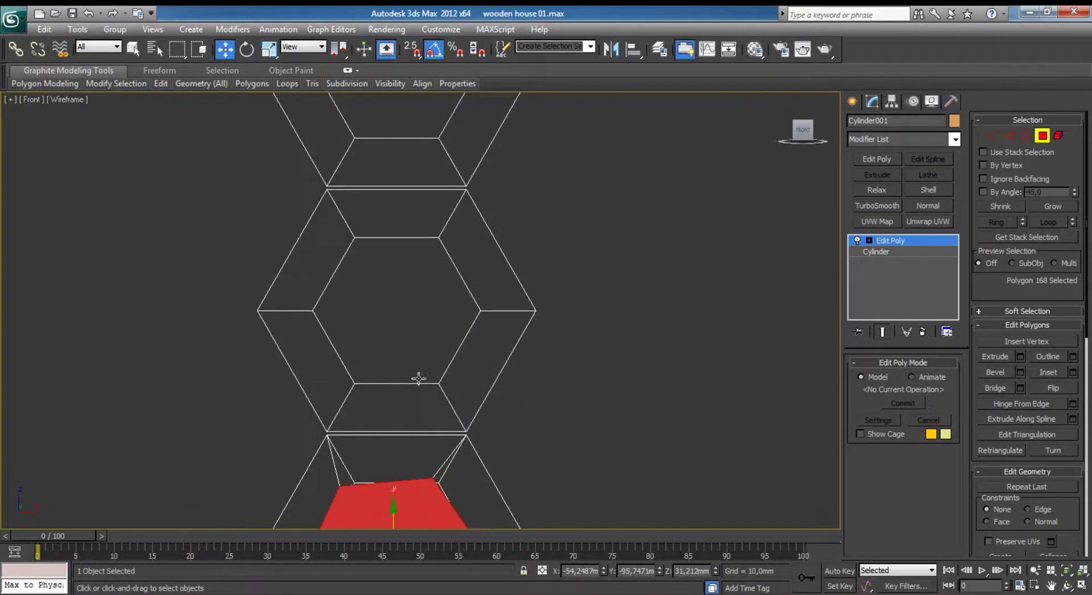
pyautogui.click(431, 311)
pyautogui.moveTo(420, 294); pyautogui.dragTo(399, 535)
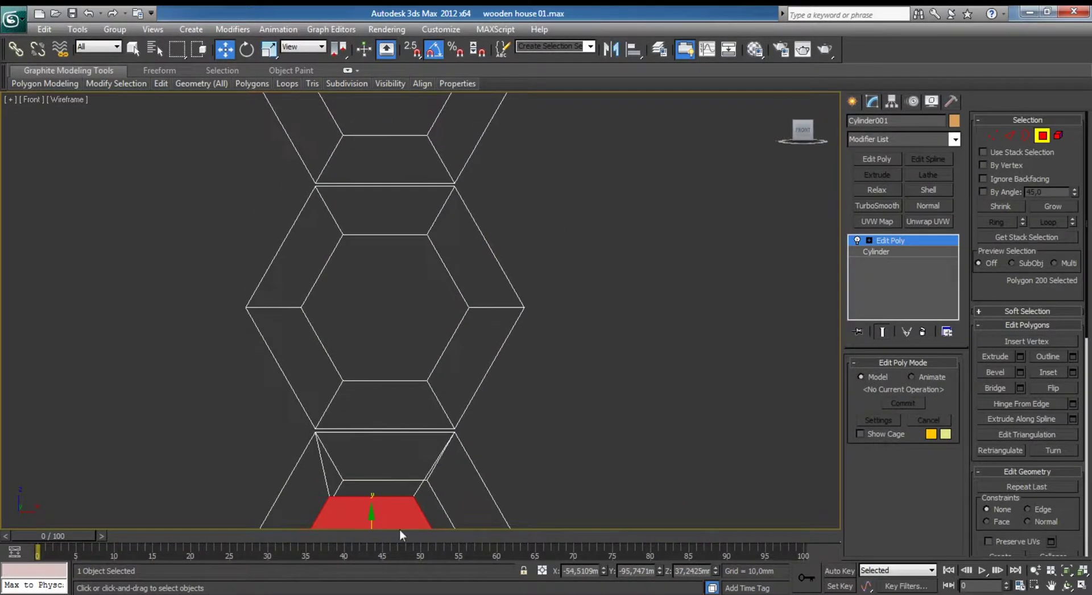
pyautogui.click(391, 331)
pyautogui.press('e')
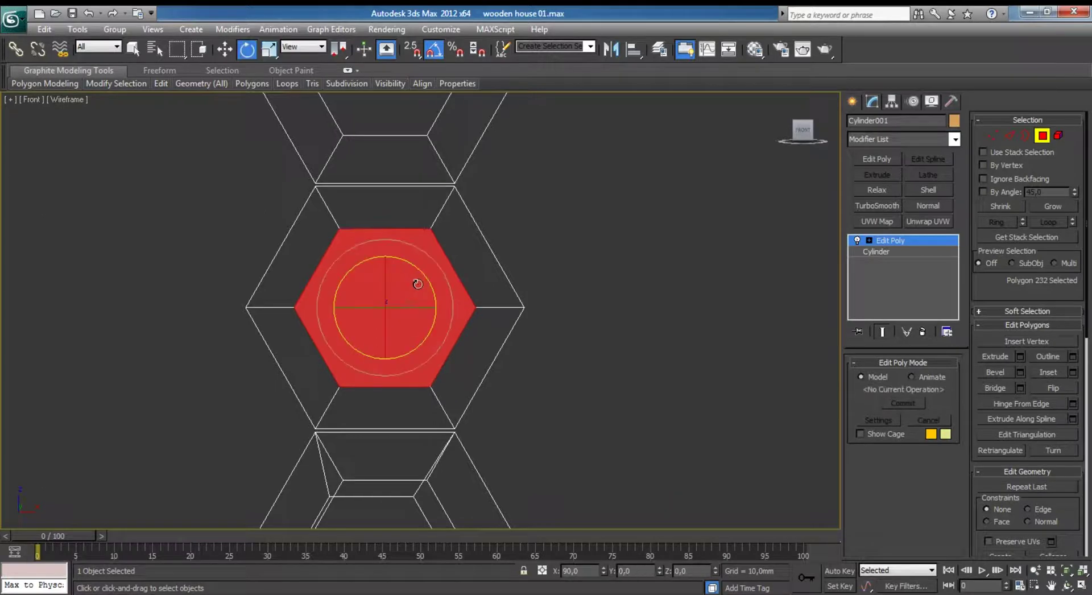
pyautogui.moveTo(427, 275)
pyautogui.mouseDown()
pyautogui.moveTo(418, 301)
pyautogui.moveTo(412, 295)
pyautogui.mouseUp()
# Select the bottom trapezoid end face and restore the four-viewport layout framed on it.
pyautogui.press('w')
pyautogui.moveTo(412, 294); pyautogui.dragTo(413, 465, button='middle')
pyautogui.click(398, 319)
pyautogui.hotkey('alt', 'w')
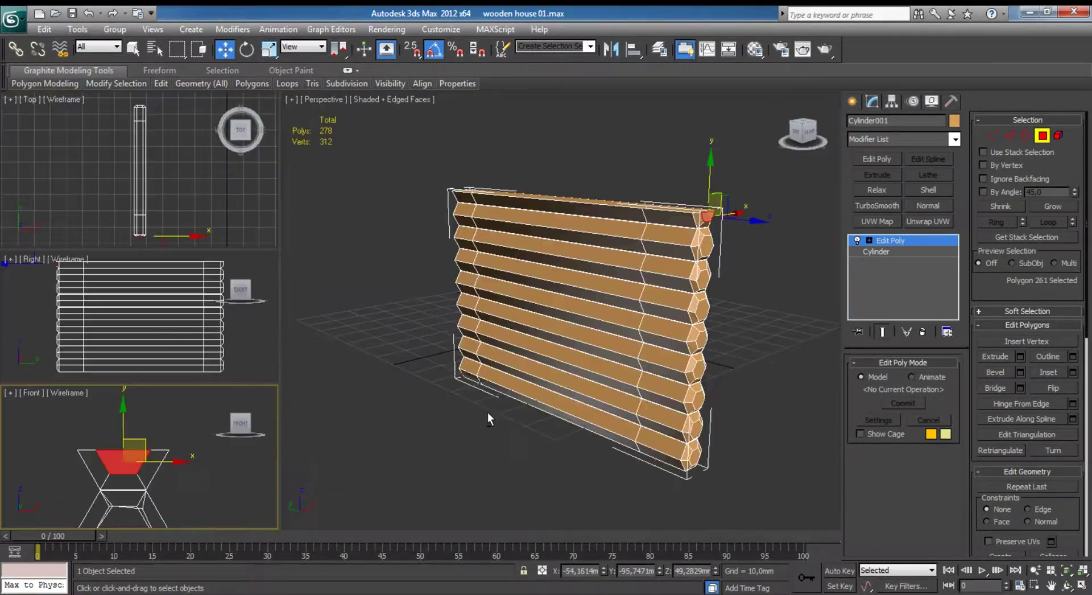
pyautogui.press('z')
pyautogui.keyDown('alt'); pyautogui.moveTo(499, 404); pyautogui.dragTo(507, 406, button='middle'); pyautogui.keyUp('alt')
pyautogui.press('e')
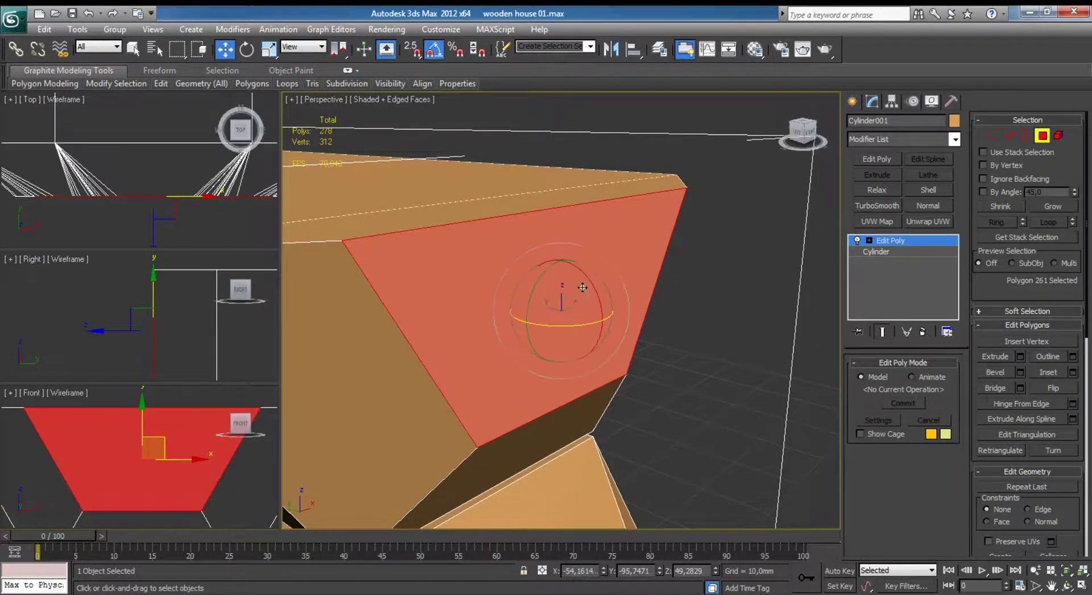
# Orbit to the side of the wall and zoom in on a log end face.
pyautogui.scroll(-4, 563, 324)
pyautogui.scroll(-3, 565, 330)
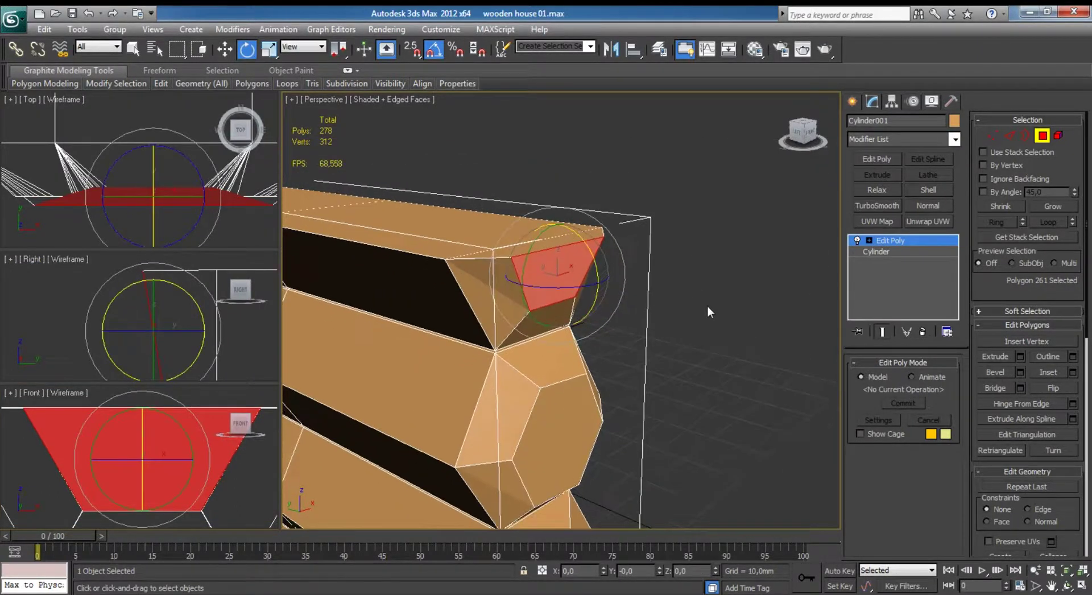
pyautogui.click(707, 307)
pyautogui.keyDown('alt'); pyautogui.moveTo(654, 319); pyautogui.dragTo(595, 352, button='middle'); pyautogui.keyUp('alt')
pyautogui.click(647, 250)
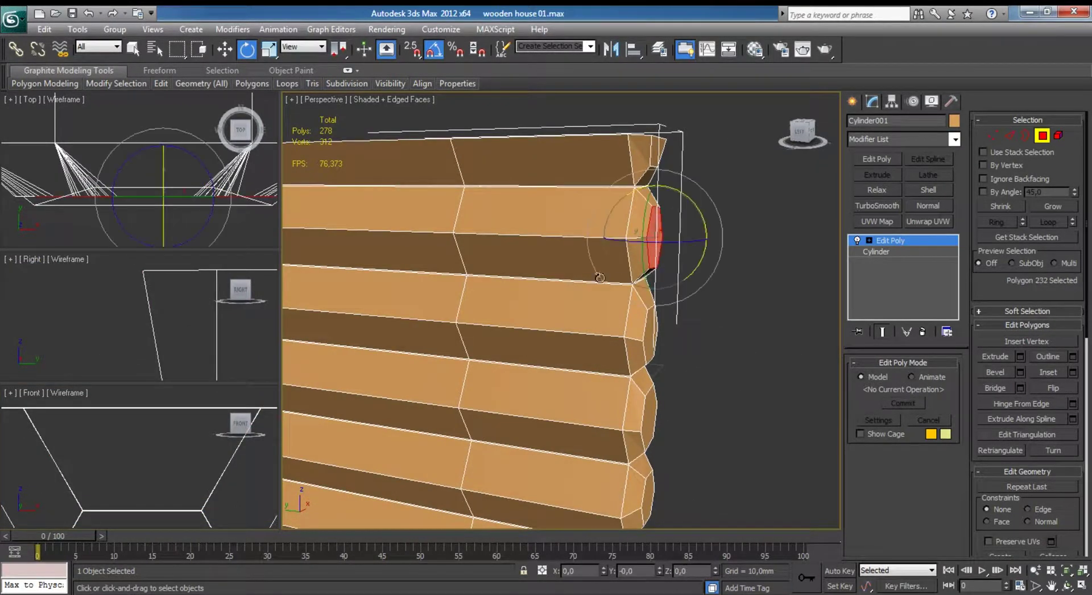
pyautogui.press('z')
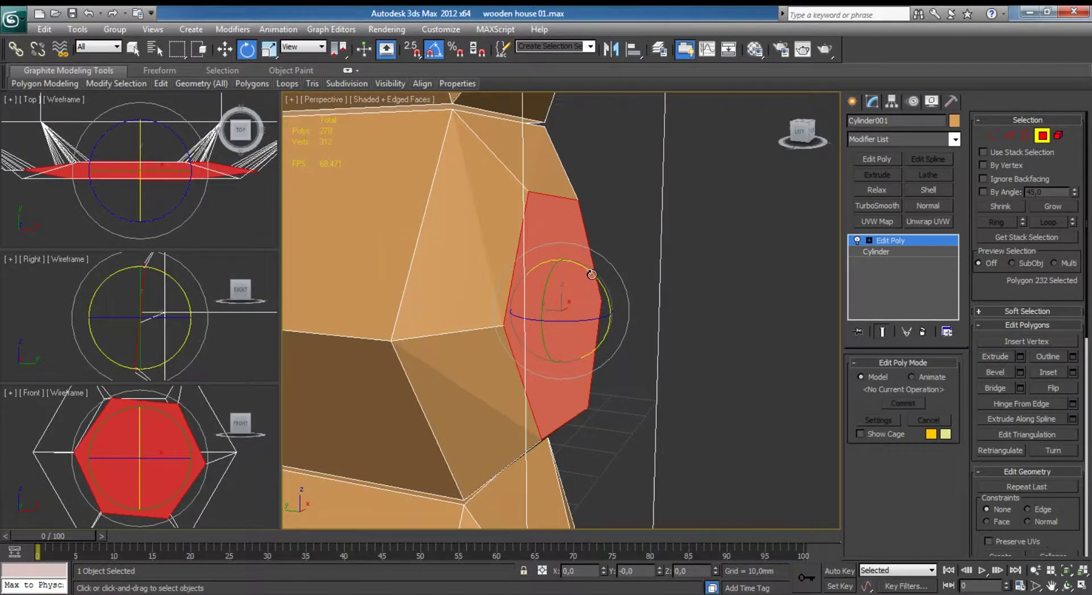
pyautogui.scroll(-3, 593, 278)
pyautogui.scroll(-2, 558, 246)
# Step up the stack selecting log end faces and rotate one slightly.
pyautogui.click(503, 369)
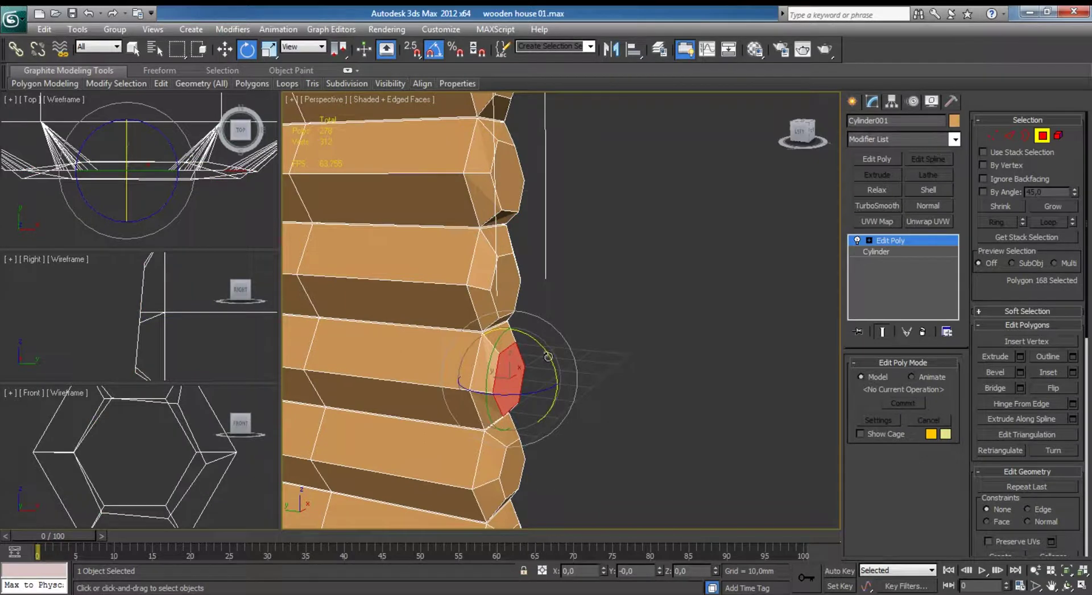
pyautogui.moveTo(557, 410); pyautogui.dragTo(514, 216, button='middle')
pyautogui.click(477, 378)
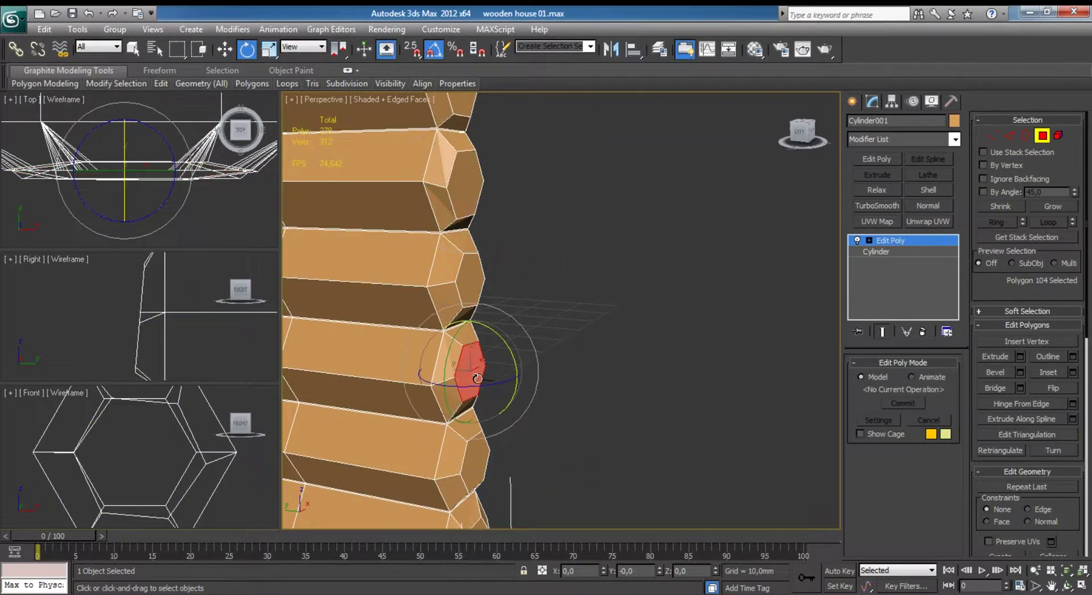
pyautogui.moveTo(479, 386); pyautogui.dragTo(477, 262, button='middle')
pyautogui.click(466, 340)
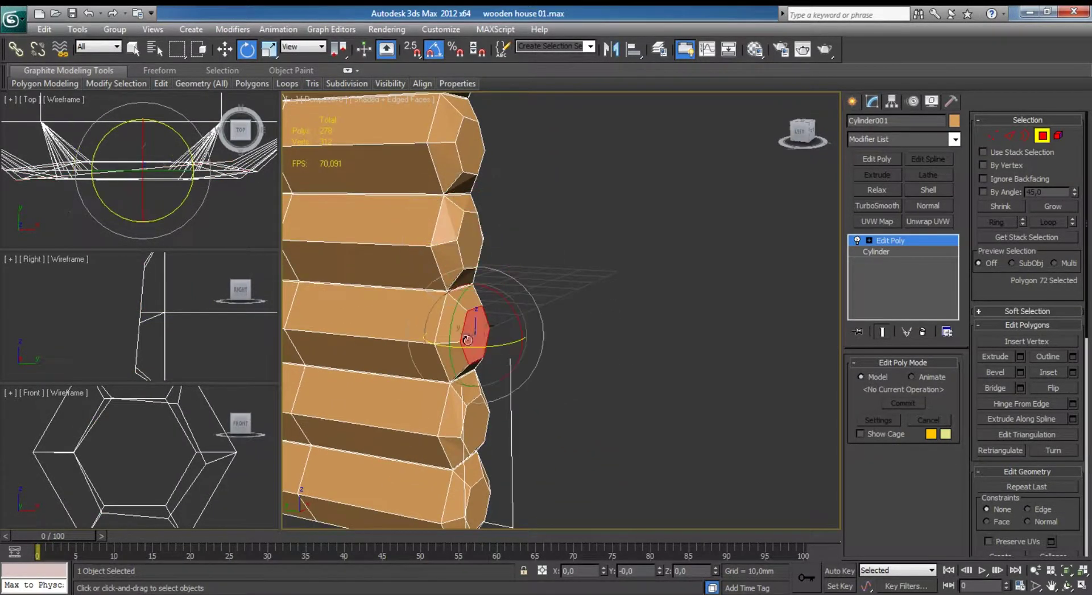
pyautogui.moveTo(512, 302); pyautogui.dragTo(508, 299)
pyautogui.click(469, 431)
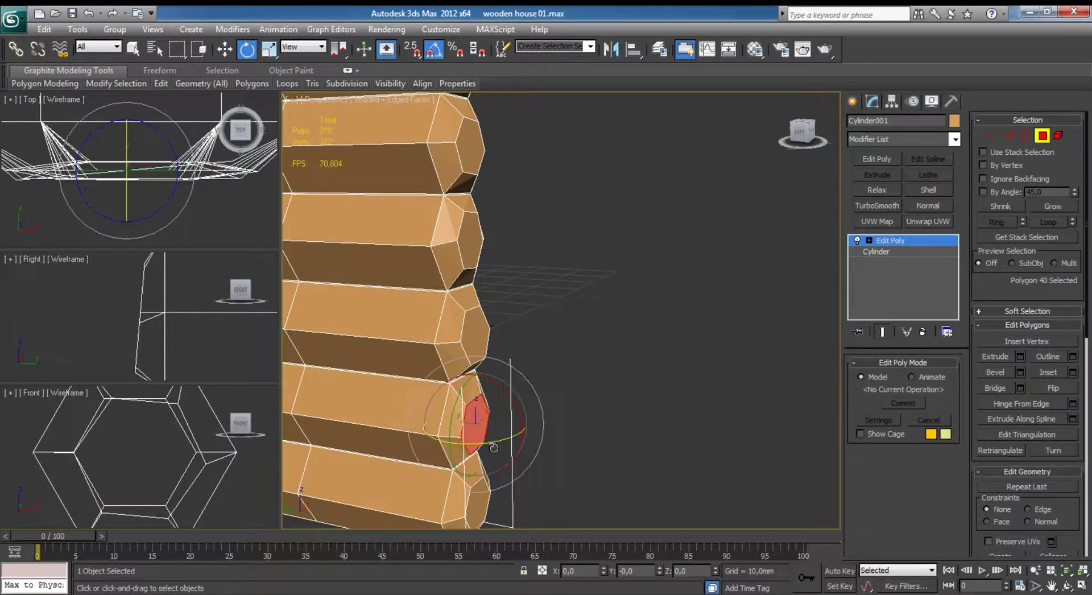
# Clear the selection and view the whole log stack shaded without edged faces.
pyautogui.click(486, 168)
pyautogui.moveTo(609, 372)
pyautogui.keyDown('alt'); pyautogui.mouseDown(button='middle')
pyautogui.moveTo(500, 326)
pyautogui.moveTo(528, 296)
pyautogui.moveTo(517, 331)
pyautogui.moveTo(483, 334)
pyautogui.mouseUp(button='middle'); pyautogui.keyUp('alt')
pyautogui.press('F4')
pyautogui.scroll(2, 483, 334)
pyautogui.scroll(2, 483, 333)
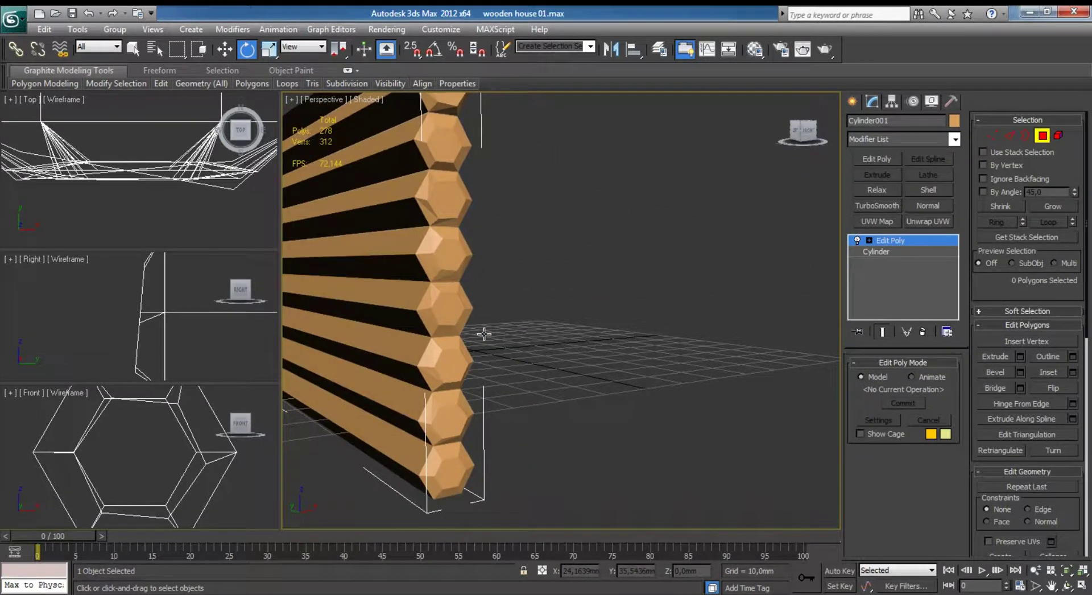
# Switch the log cylinder to Vertex sub-object level from the Right view.
pyautogui.moveTo(426, 304); pyautogui.dragTo(435, 306, button='middle')
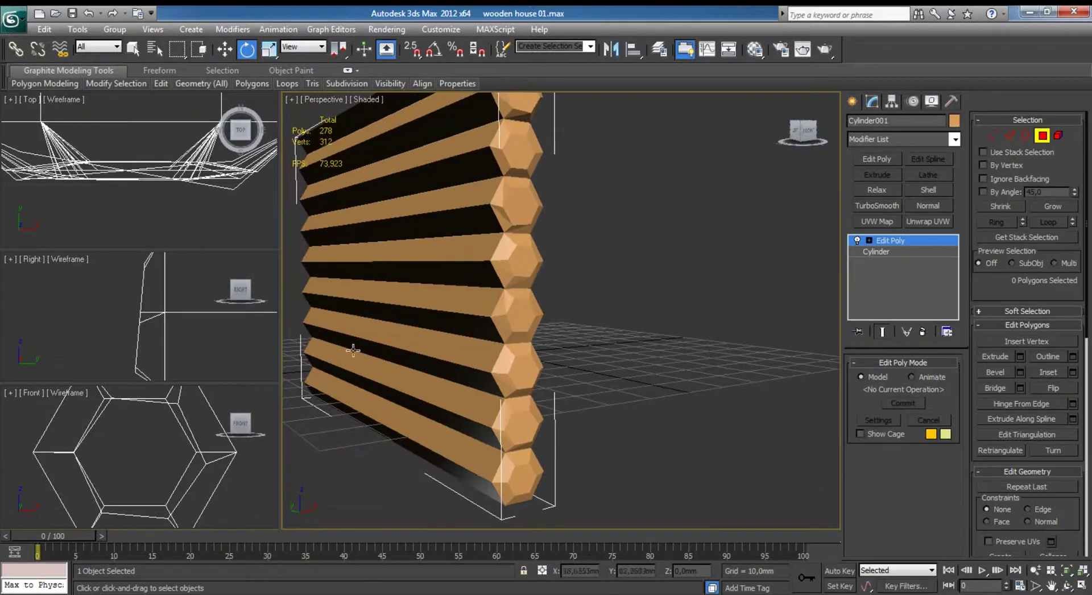
pyautogui.rightClick(199, 319)
pyautogui.scroll(2, 199, 318)
pyautogui.hotkey('alt', 'w')
pyautogui.scroll(-2, 533, 404)
pyautogui.moveTo(533, 405); pyautogui.dragTo(503, 286, button='middle')
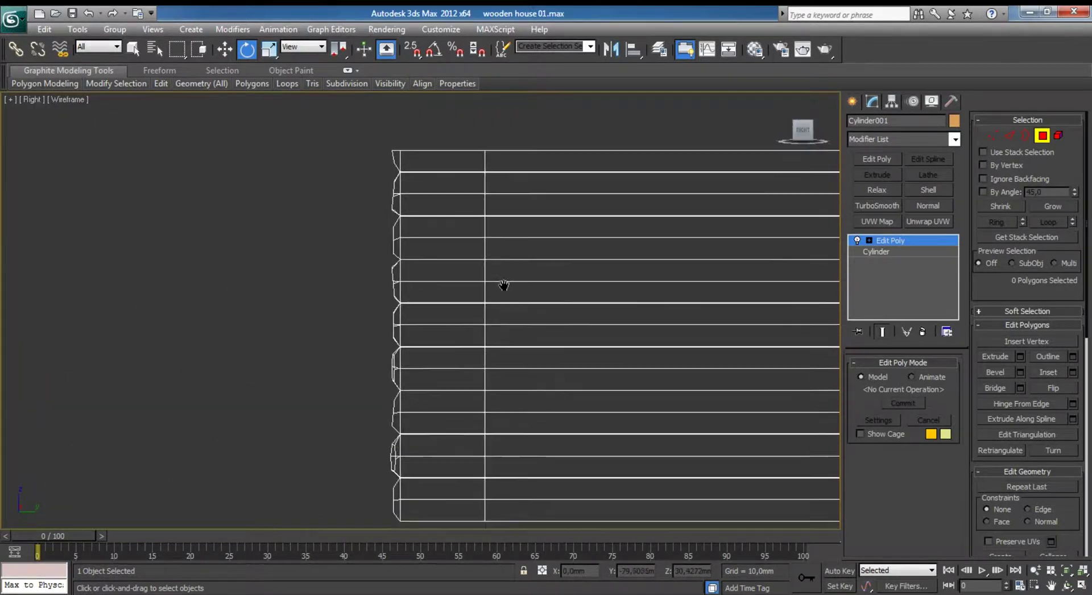
pyautogui.click(992, 136)
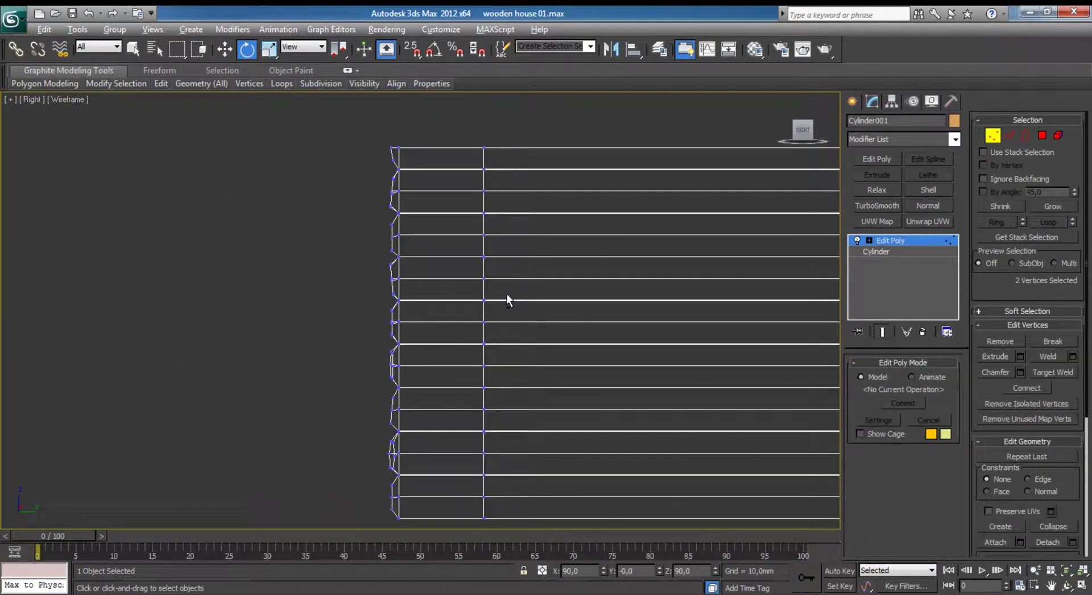
pyautogui.hotkey('alt', 'w')
# In the maximized Top view, region-select the log's bottom-end vertices and nudge them along Y.
pyautogui.rightClick(179, 189)
pyautogui.press('z')
pyautogui.hotkey('alt', 'w')
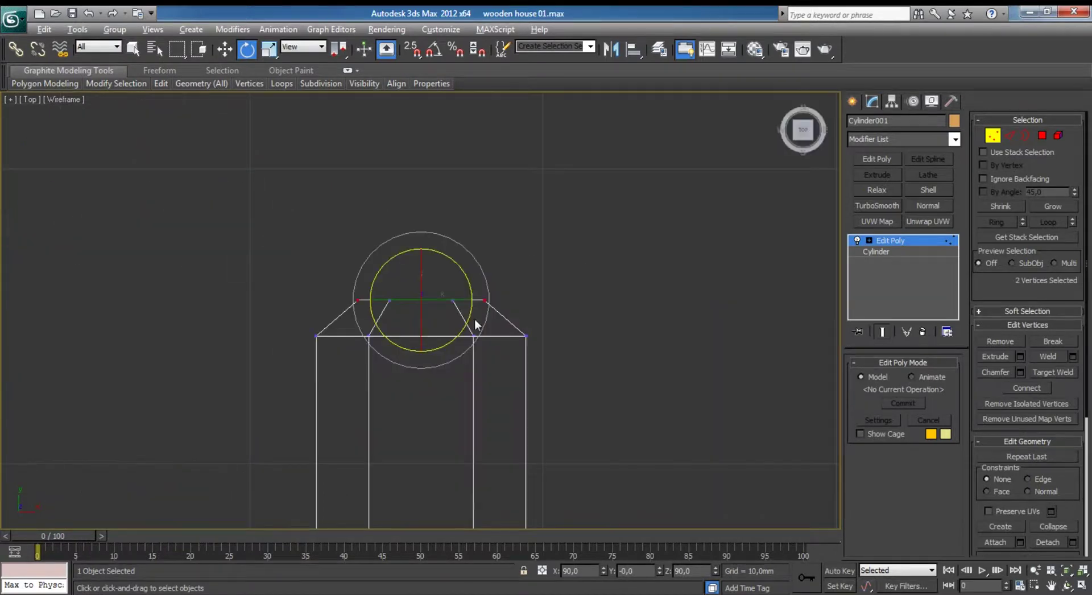
pyautogui.scroll(3, 470, 344)
pyautogui.moveTo(470, 343); pyautogui.dragTo(456, 322, button='middle')
pyautogui.scroll(4, 456, 322)
pyautogui.scroll(6, 553, 380)
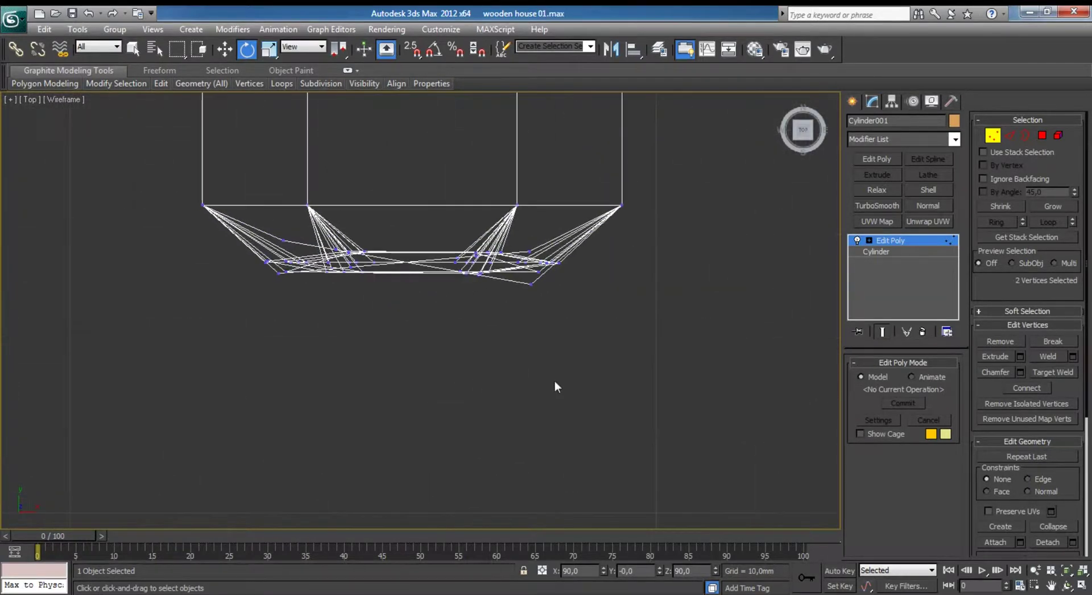
pyautogui.moveTo(263, 257); pyautogui.dragTo(264, 233)
pyautogui.press('w')
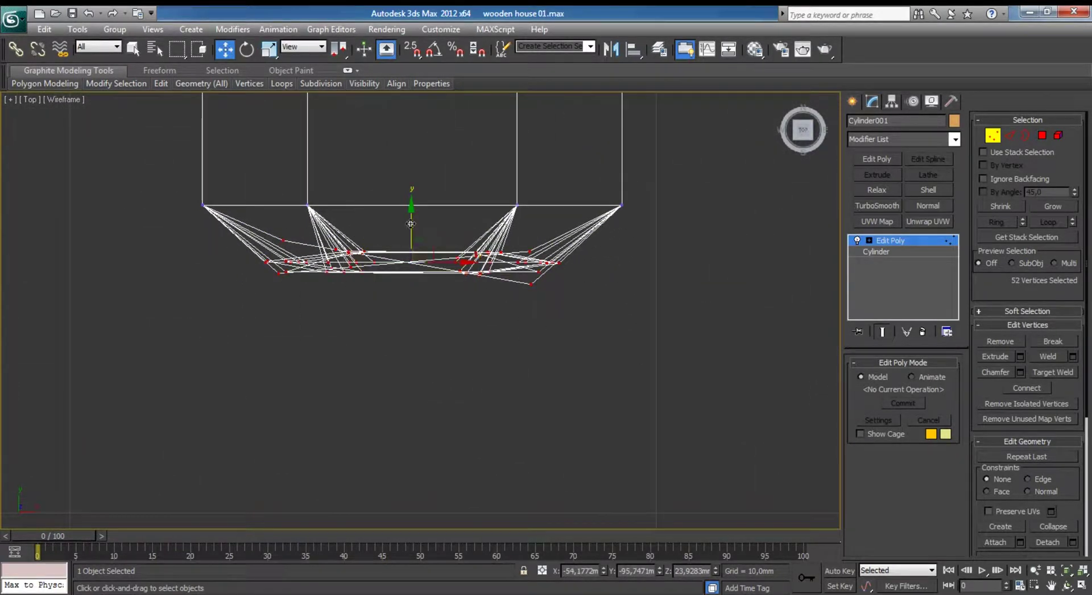
pyautogui.moveTo(411, 223); pyautogui.dragTo(410, 237)
# Switch to Polygon level and select the polygons at the cylinder's top end.
pyautogui.moveTo(325, 252); pyautogui.dragTo(349, 365, button='middle')
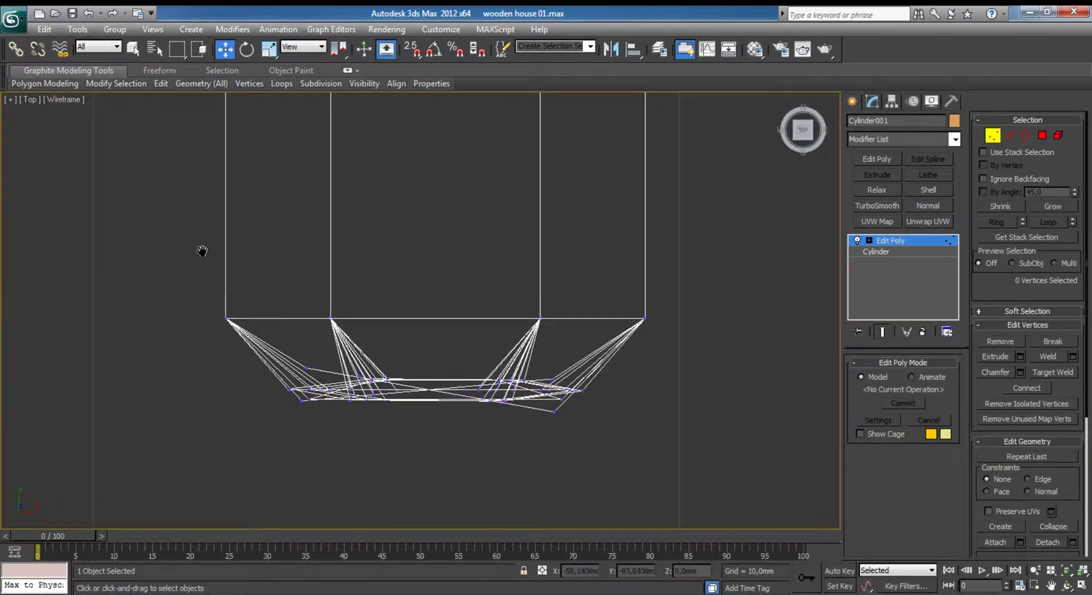
pyautogui.scroll(-5, 390, 215)
pyautogui.scroll(-2, 395, 402)
pyautogui.scroll(-2, 418, 212)
pyautogui.moveTo(421, 218); pyautogui.dragTo(421, 358, button='middle')
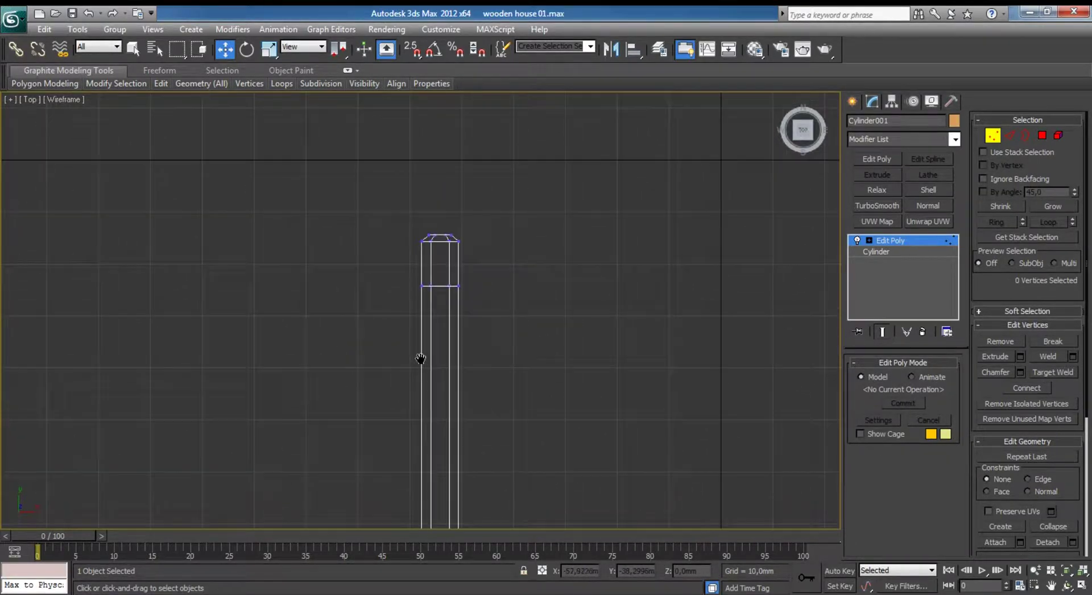
pyautogui.click(1046, 136)
pyautogui.moveTo(384, 189); pyautogui.dragTo(515, 249)
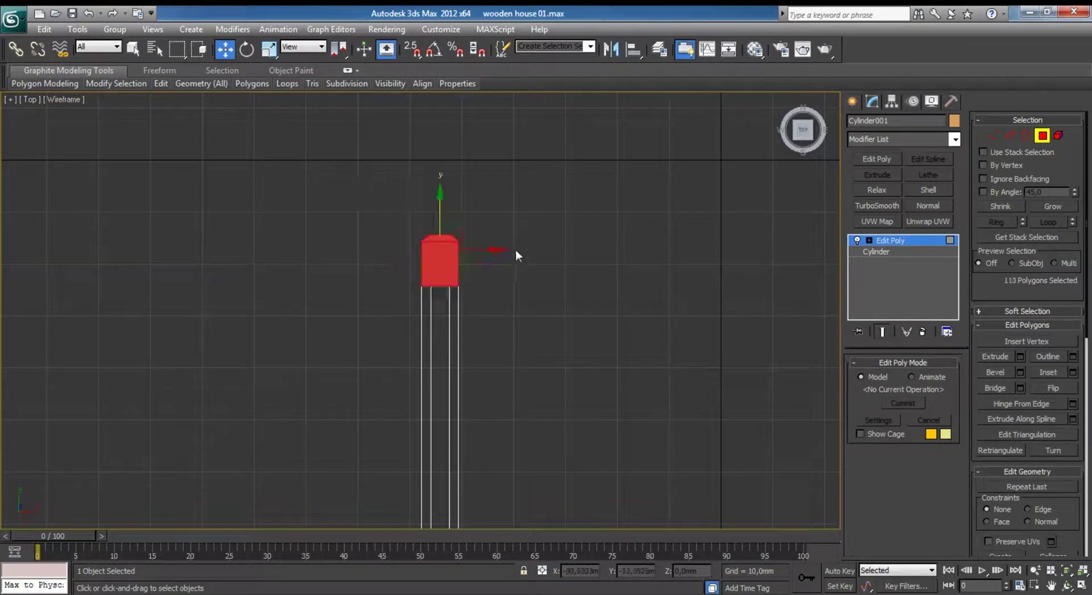
pyautogui.hotkey('alt', 'w')
# Select the top log's end face and shrink it to 94 percent with edges shown.
pyautogui.moveTo(486, 302)
pyautogui.keyDown('alt'); pyautogui.mouseDown(button='middle')
pyautogui.moveTo(623, 311)
pyautogui.moveTo(584, 299)
pyautogui.mouseUp(button='middle'); pyautogui.keyUp('alt')
pyautogui.click(556, 238)
pyautogui.press('F4')
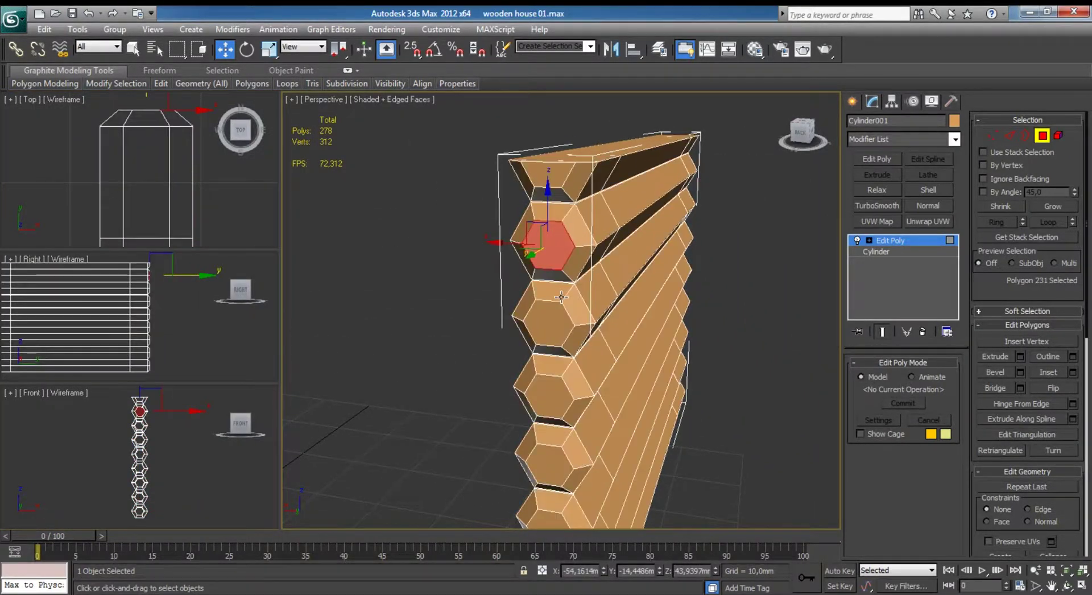
pyautogui.scroll(2, 560, 240)
pyautogui.scroll(2, 560, 241)
pyautogui.press('e')
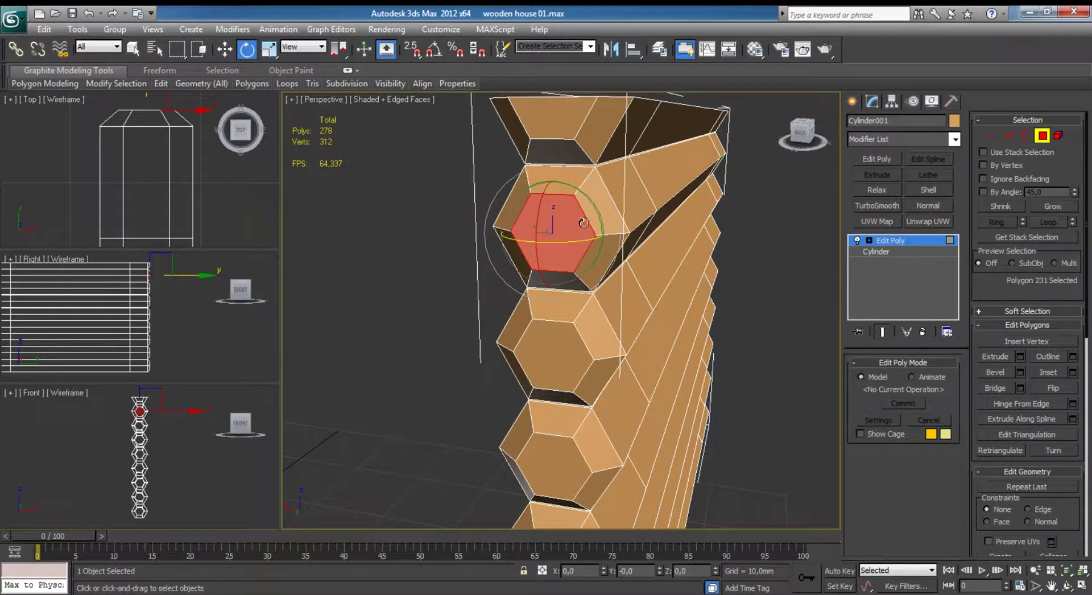
pyautogui.keyDown('alt'); pyautogui.moveTo(583, 223); pyautogui.dragTo(550, 255, button='middle'); pyautogui.keyUp('alt')
pyautogui.press('r')
pyautogui.moveTo(550, 255); pyautogui.dragTo(550, 263)
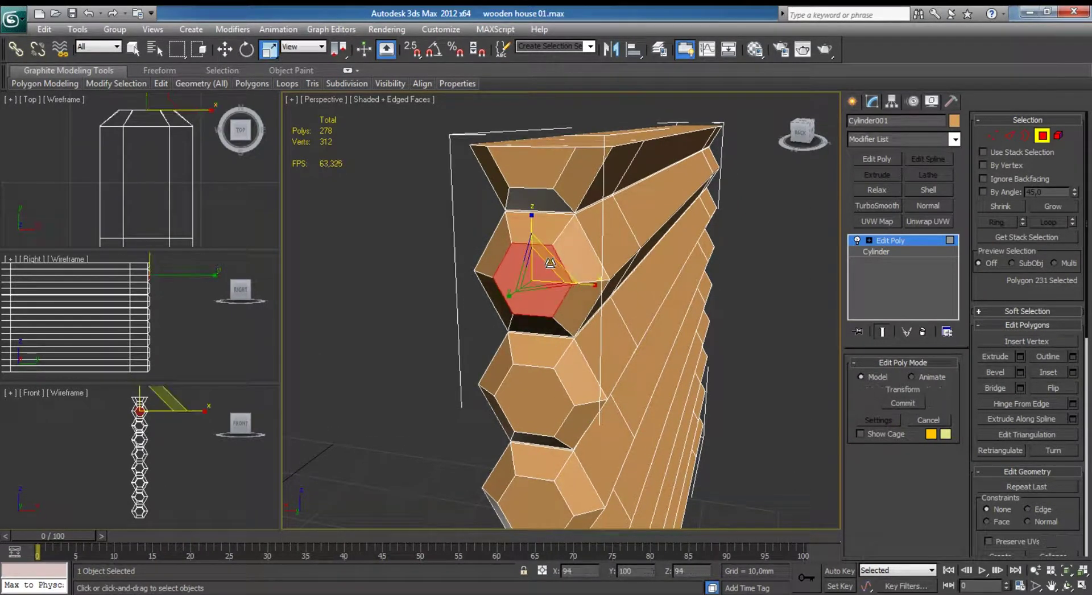
pyautogui.press('e')
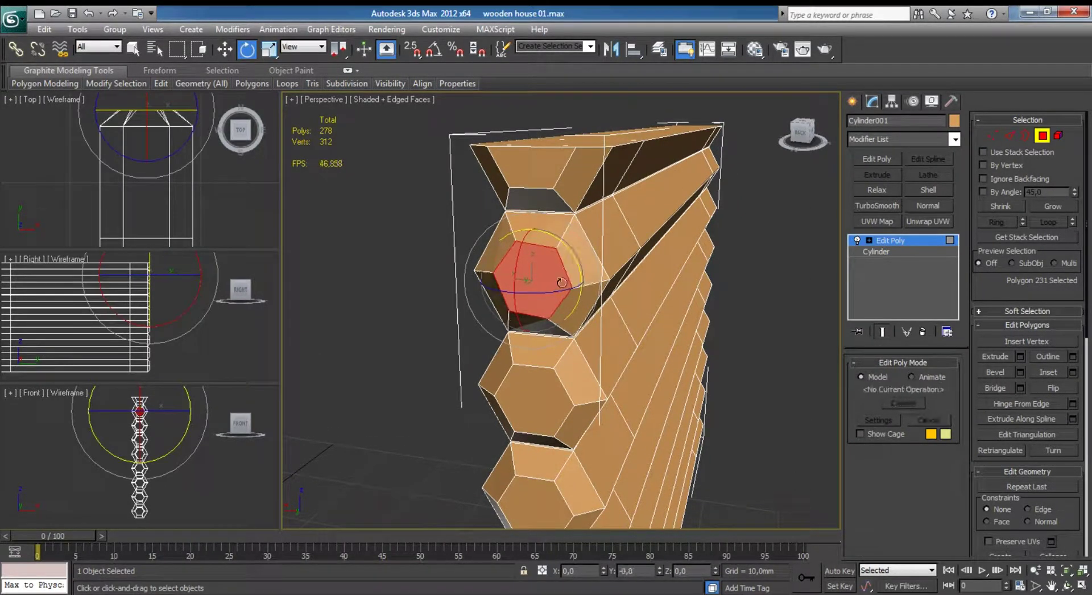
# Nudge sideways and shrink the next log's end face, then tilt the one below.
pyautogui.click(521, 393)
pyautogui.moveTo(548, 403); pyautogui.dragTo(565, 301, button='middle')
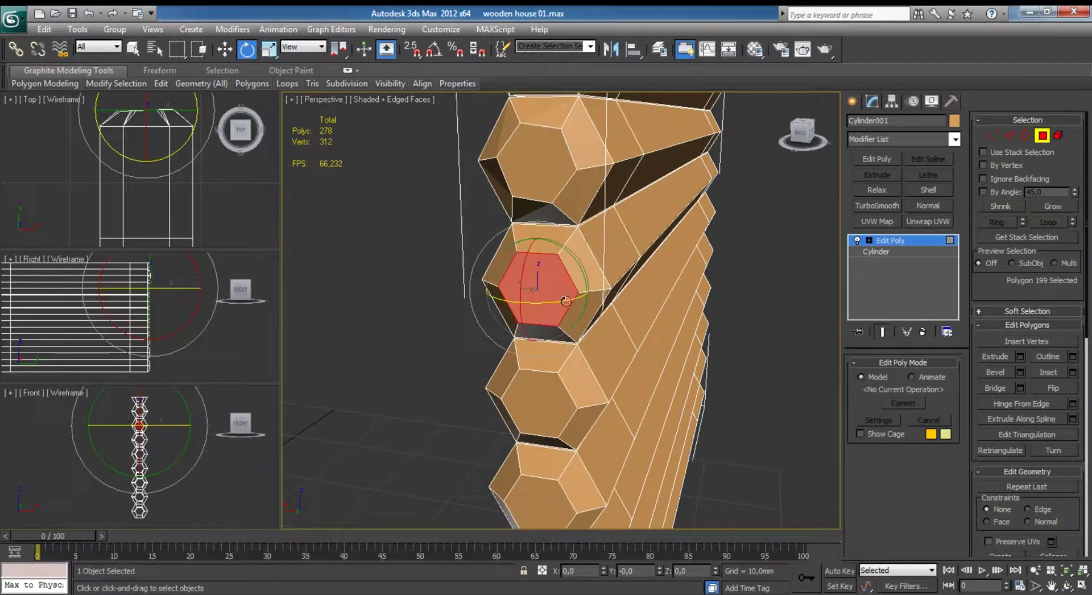
pyautogui.press('w')
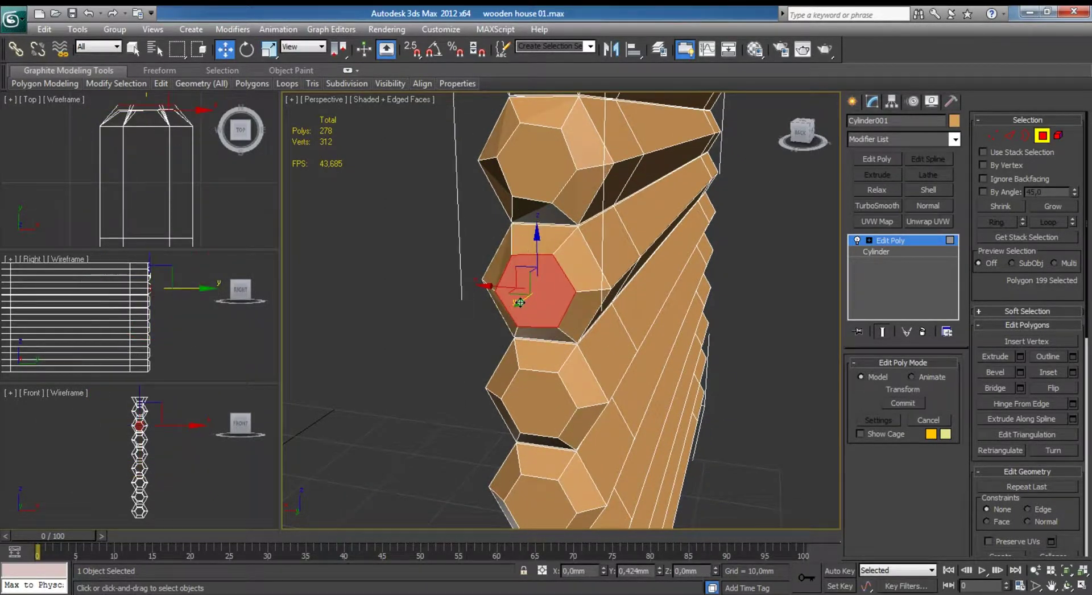
pyautogui.moveTo(518, 295); pyautogui.dragTo(524, 300)
pyautogui.press('r')
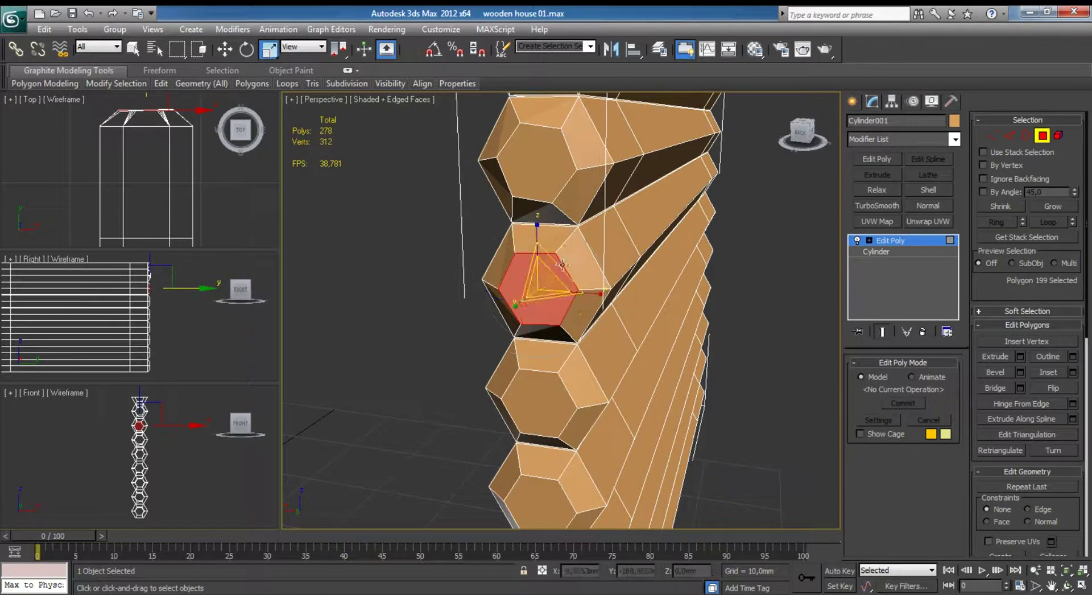
pyautogui.moveTo(555, 296); pyautogui.dragTo(552, 233, button='middle')
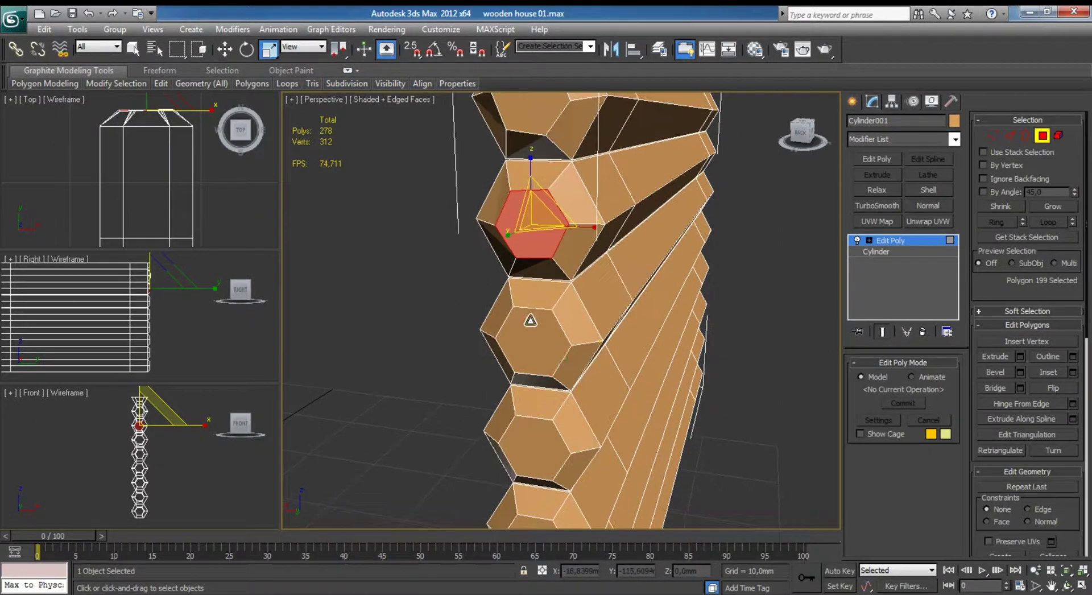
pyautogui.click(546, 327)
pyautogui.press('w')
pyautogui.press('e')
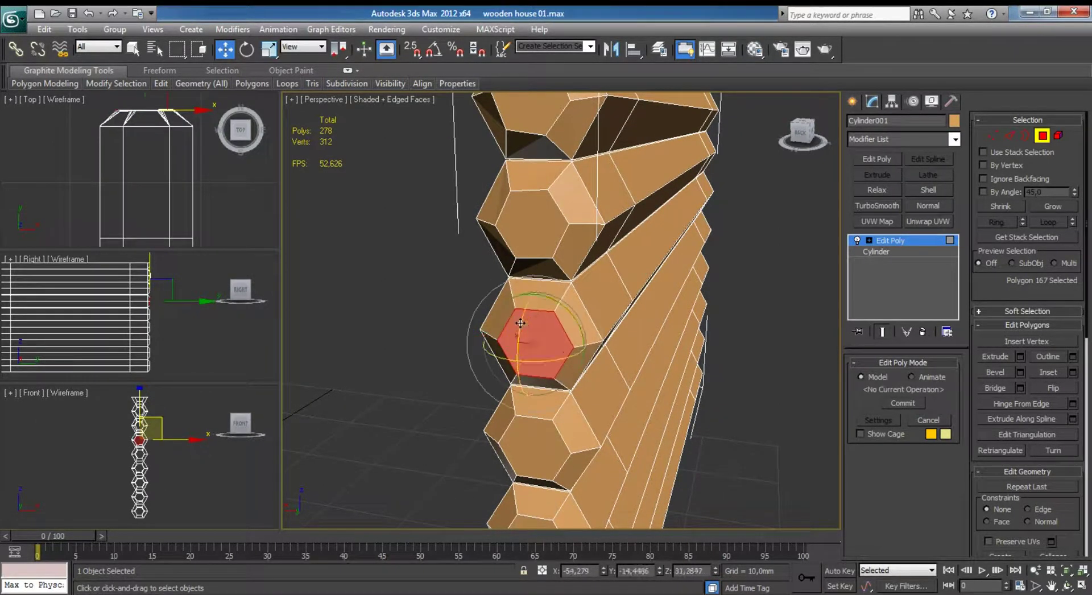
pyautogui.moveTo(523, 326); pyautogui.dragTo(526, 253, button='middle')
# Shrink, shift and tilt the end faces of the next three logs slightly.
pyautogui.click(535, 208)
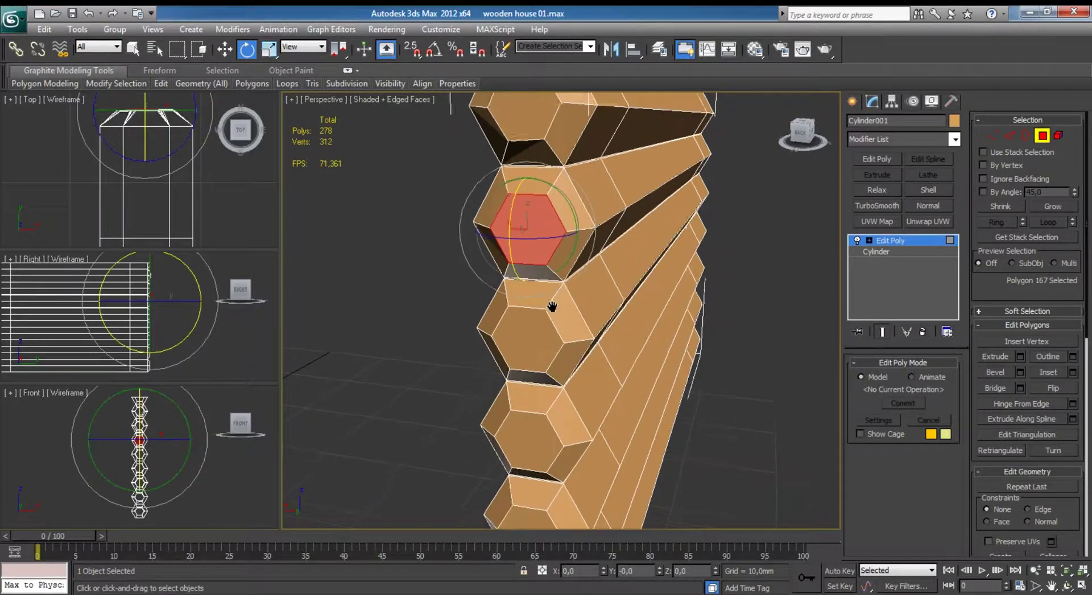
pyautogui.moveTo(535, 208); pyautogui.dragTo(529, 333, button='middle')
pyautogui.press('w')
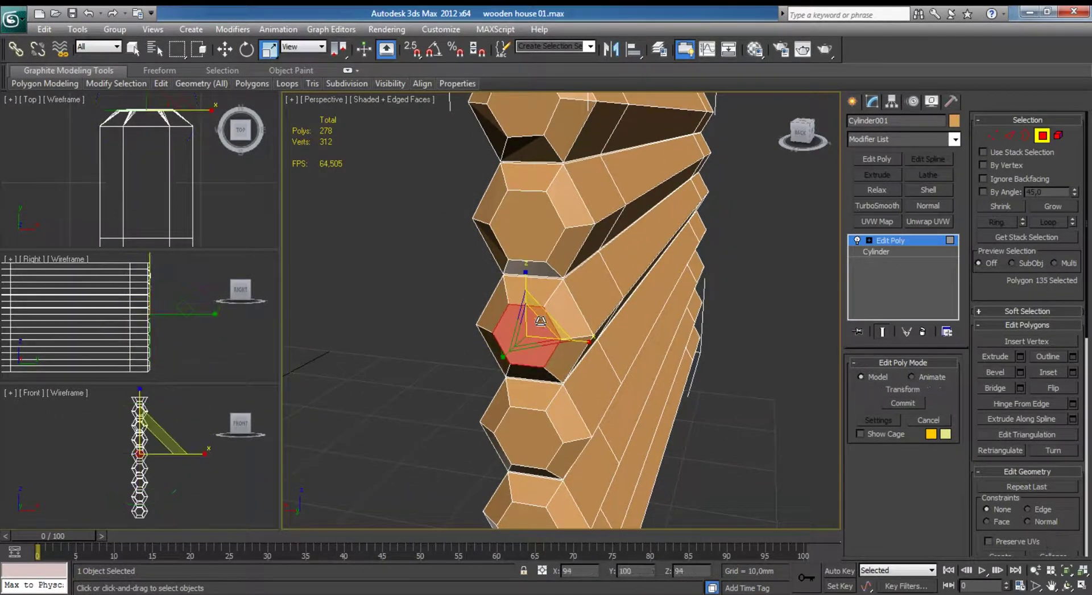
pyautogui.moveTo(510, 319); pyautogui.dragTo(502, 318)
pyautogui.press('e')
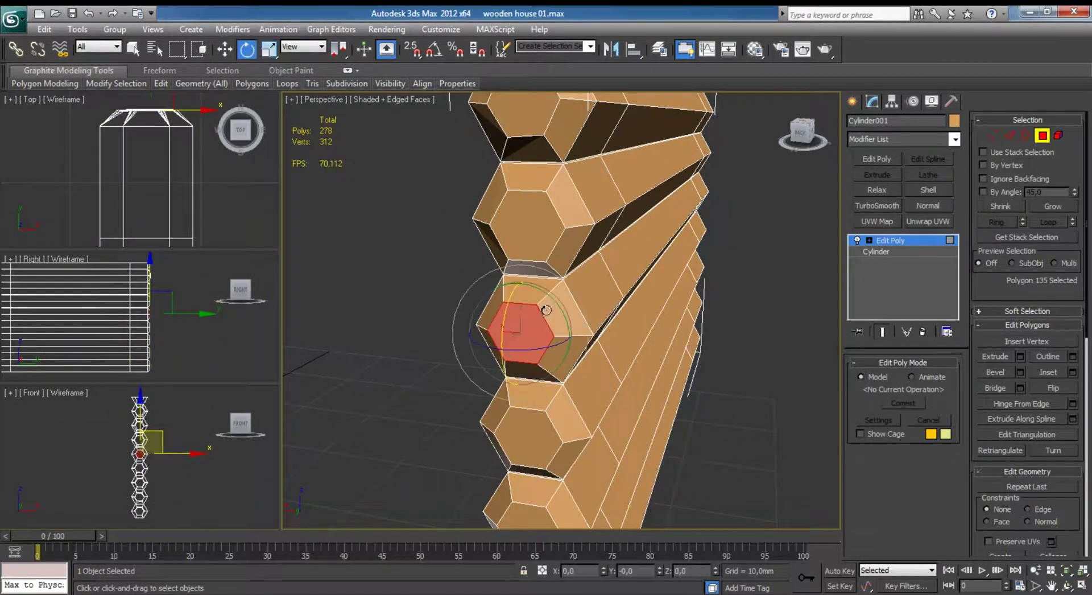
pyautogui.click(521, 212)
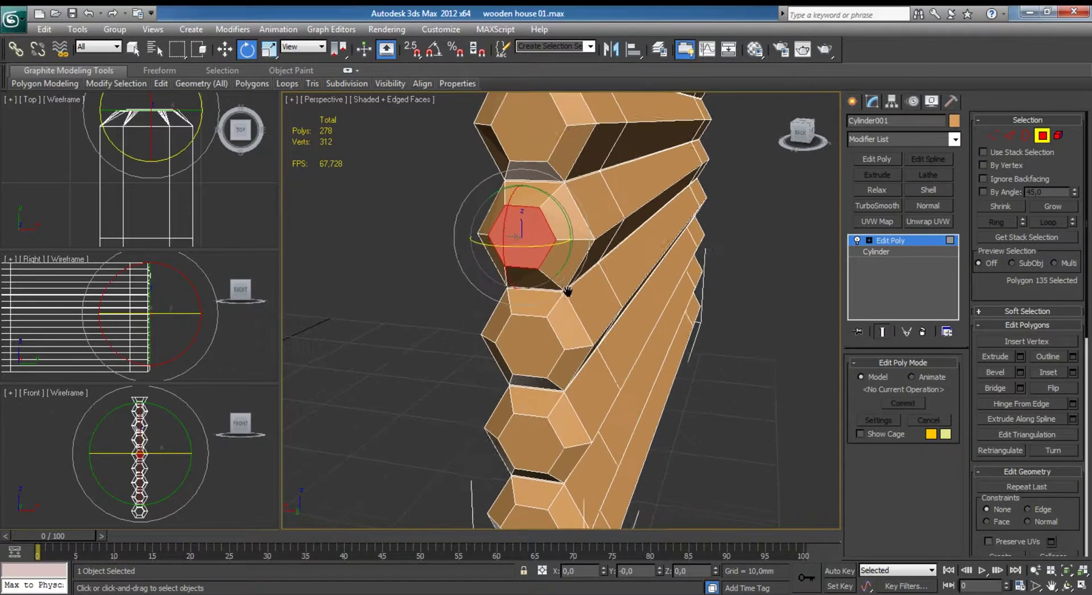
pyautogui.moveTo(520, 216); pyautogui.dragTo(518, 349, button='middle')
pyautogui.click(535, 414)
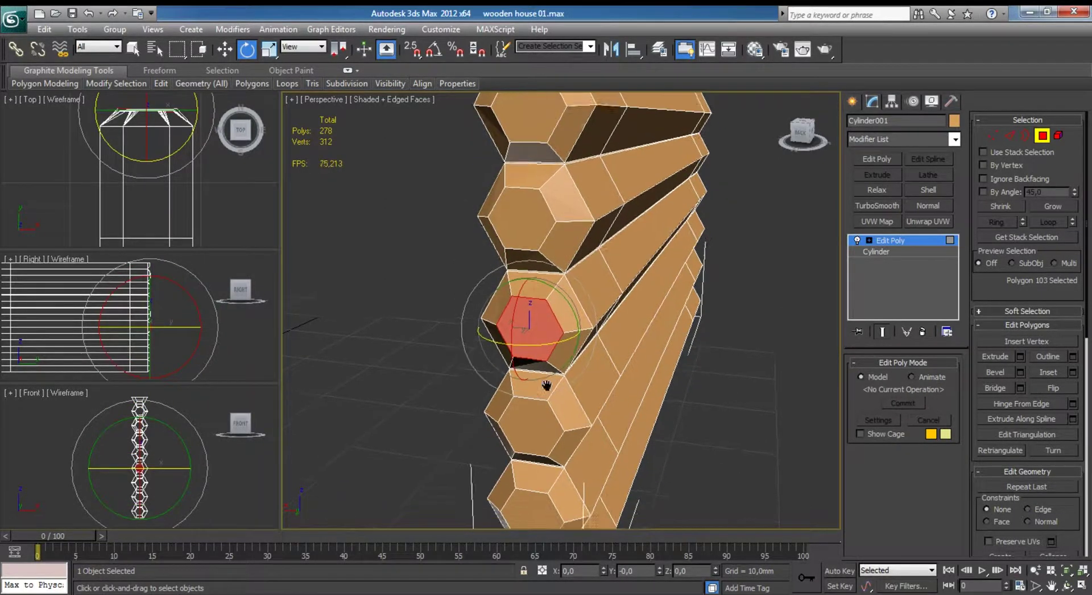
pyautogui.moveTo(534, 415); pyautogui.dragTo(548, 300, button='middle')
pyautogui.press('r')
pyautogui.press('w')
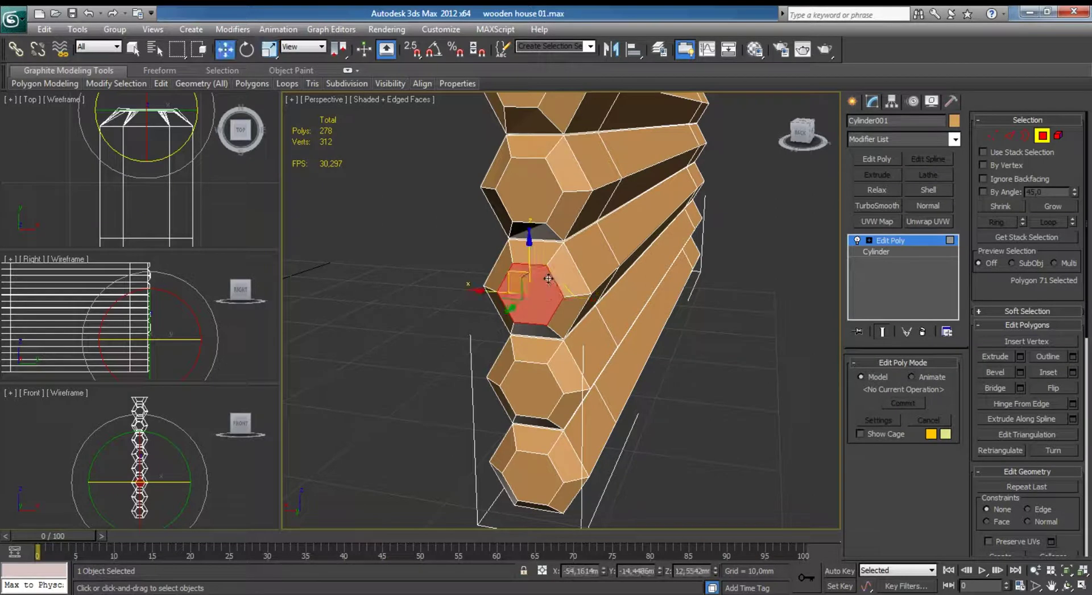
pyautogui.moveTo(510, 273); pyautogui.dragTo(516, 280)
pyautogui.press('e')
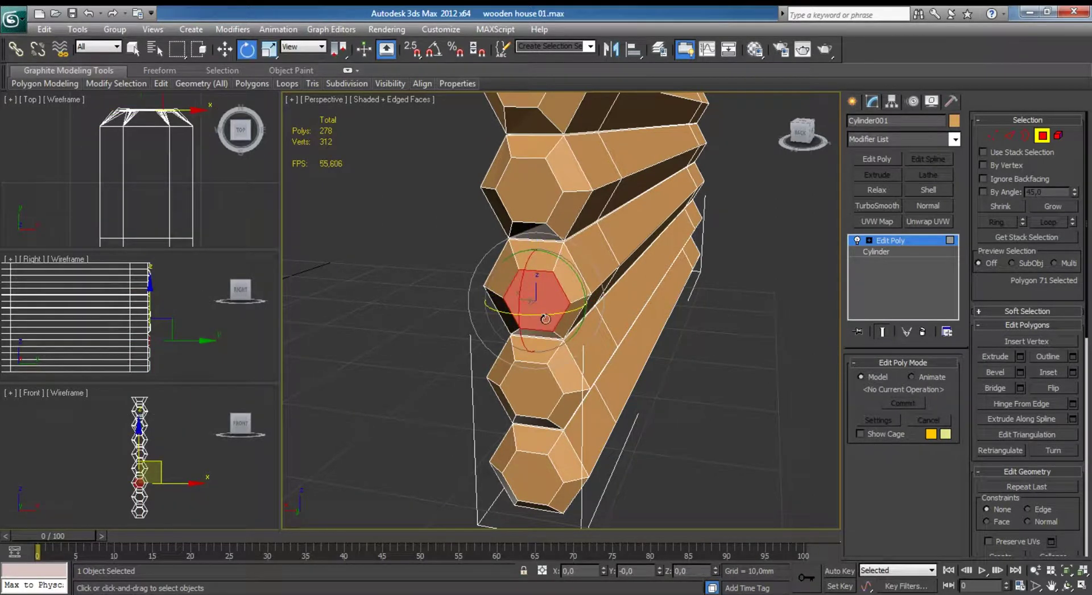
# Tilt the bottom log's end face slightly, undoing a first too-large attempt.
pyautogui.click(543, 395)
pyautogui.moveTo(543, 395); pyautogui.dragTo(554, 400)
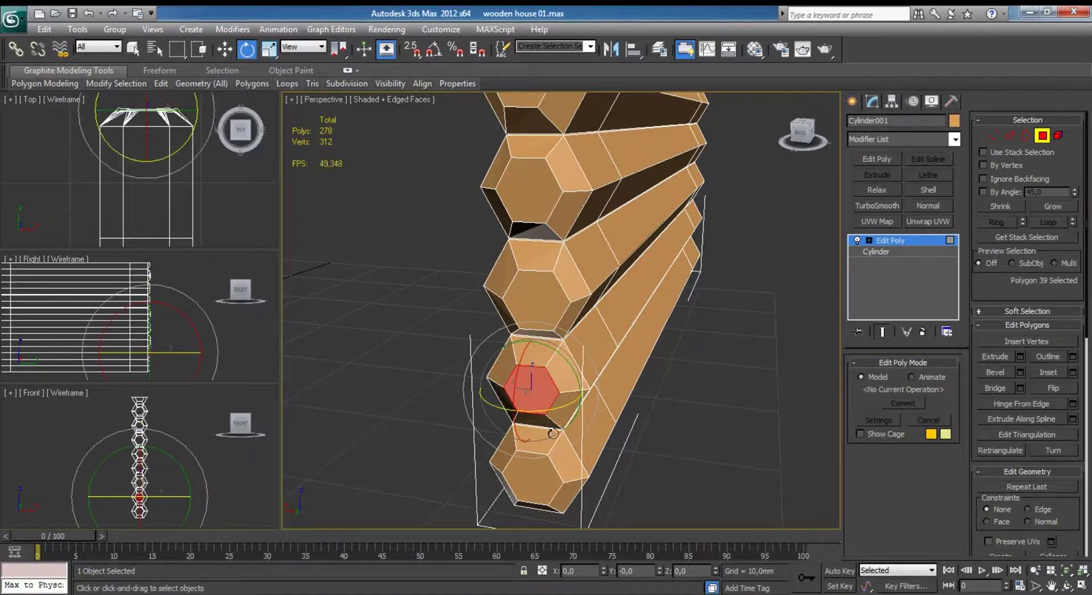
pyautogui.hotkey('ctrl', 'z')
pyautogui.hotkey('ctrl', 'z')
pyautogui.moveTo(546, 421); pyautogui.dragTo(556, 383)
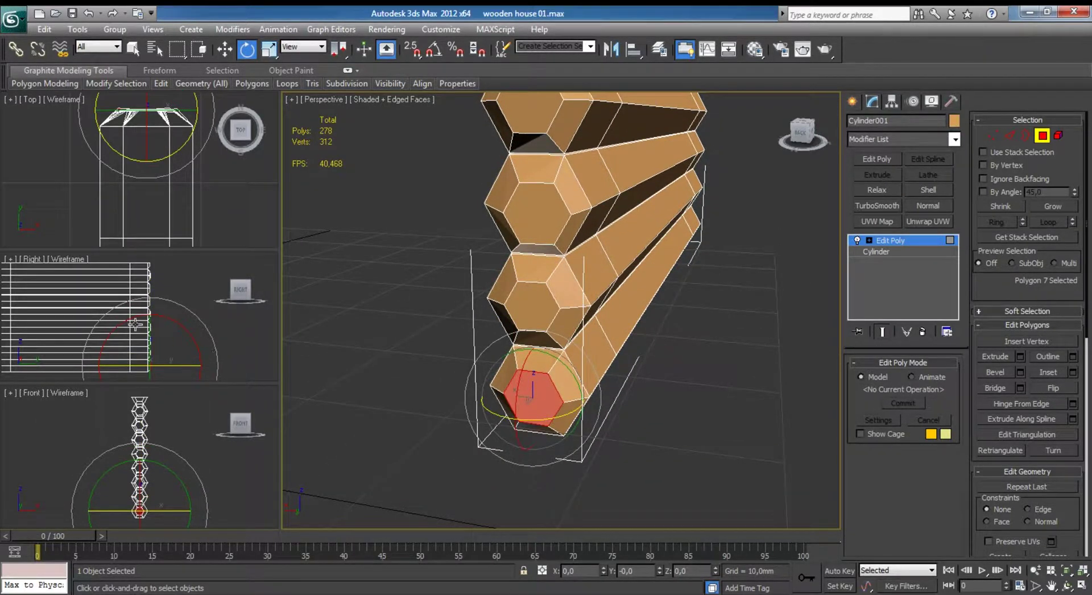
pyautogui.scroll(2, 135, 324)
pyautogui.hotkey('alt', 'w')
pyautogui.scroll(3, 266, 293)
pyautogui.scroll(2, 401, 361)
# Select the first log's tip end cap and push it slightly outward.
pyautogui.scroll(2, 415, 382)
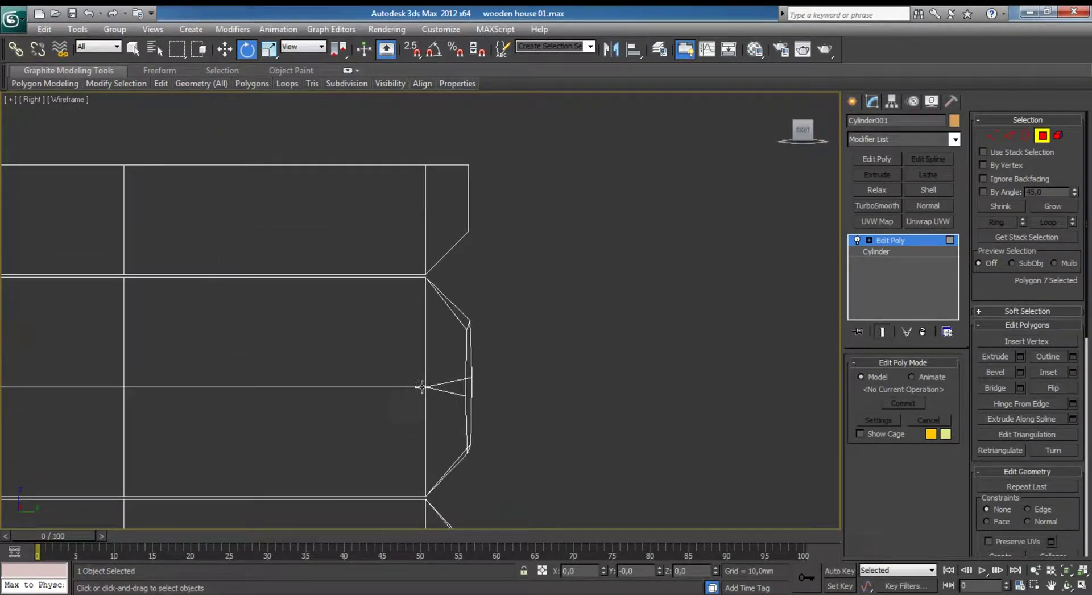
pyautogui.moveTo(522, 376); pyautogui.dragTo(515, 359, button='middle')
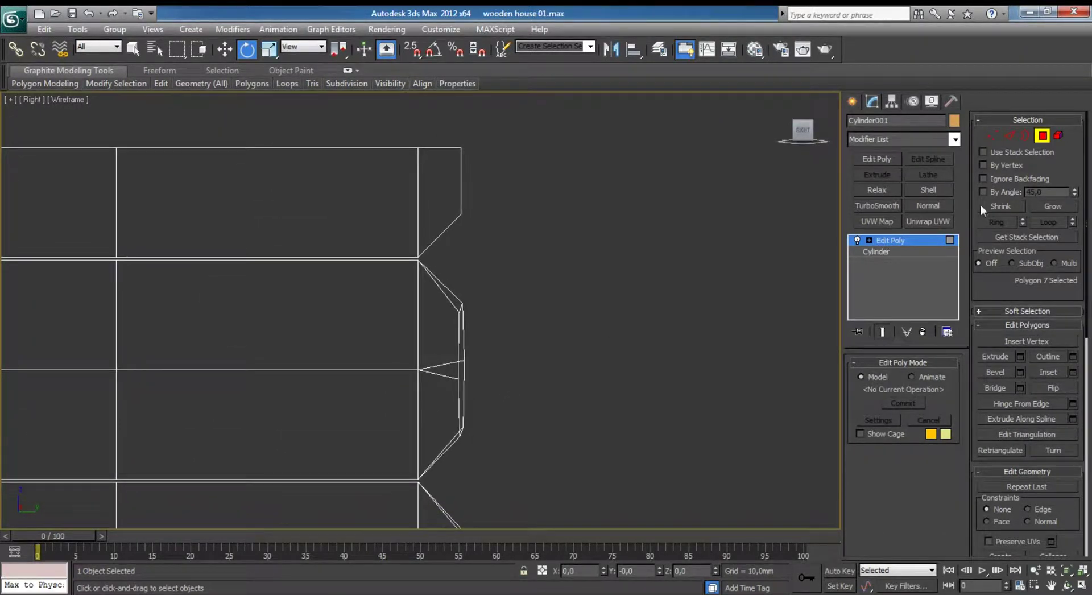
pyautogui.click(992, 134)
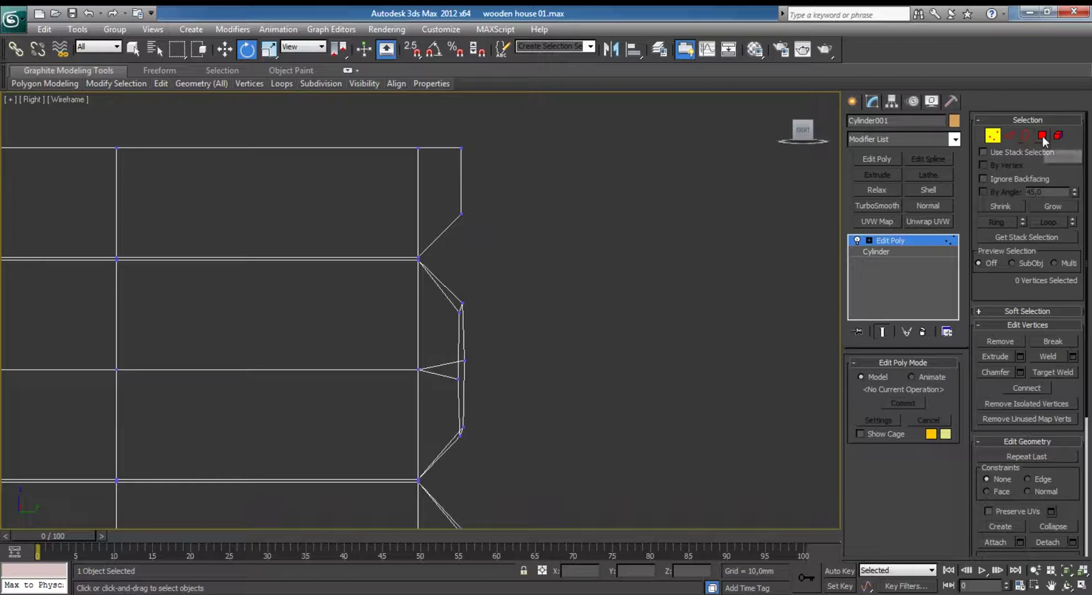
pyautogui.moveTo(454, 316); pyautogui.dragTo(456, 318, button='middle')
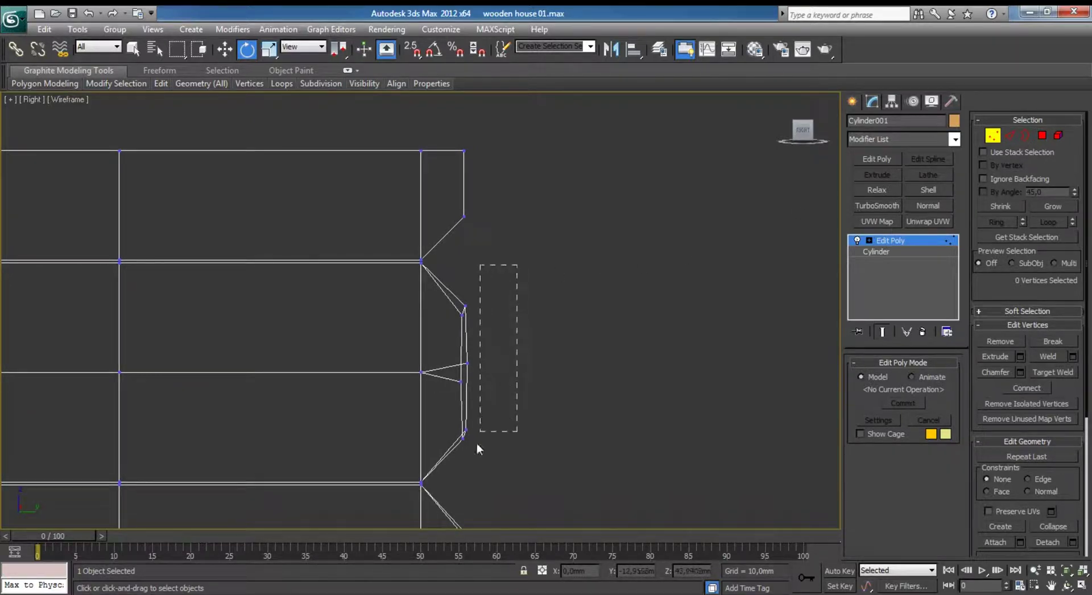
pyautogui.moveTo(476, 445); pyautogui.dragTo(457, 441)
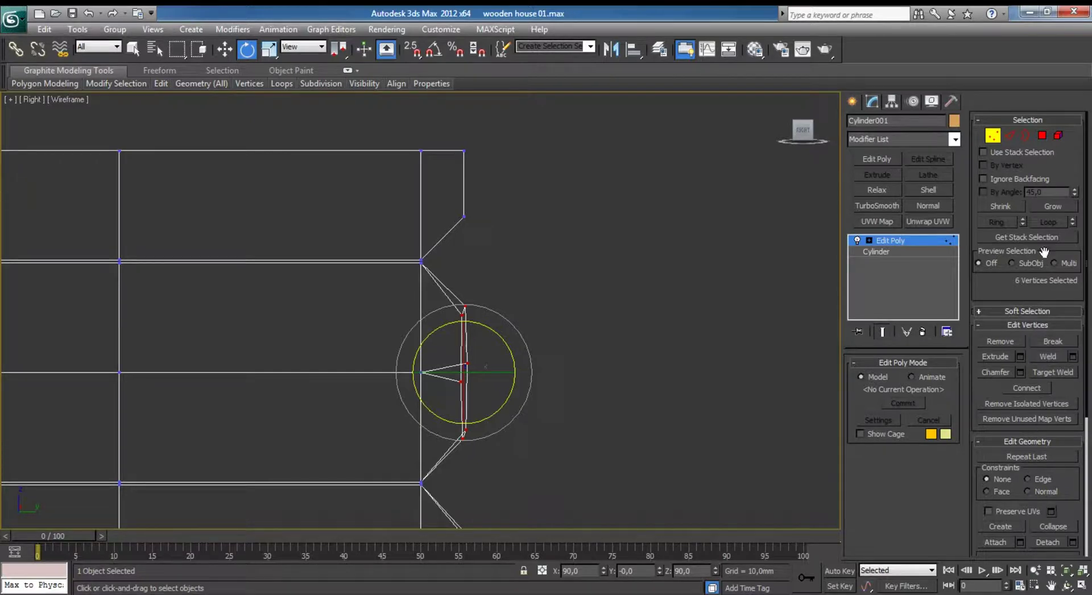
pyautogui.click(1042, 136)
pyautogui.moveTo(460, 466); pyautogui.dragTo(461, 465)
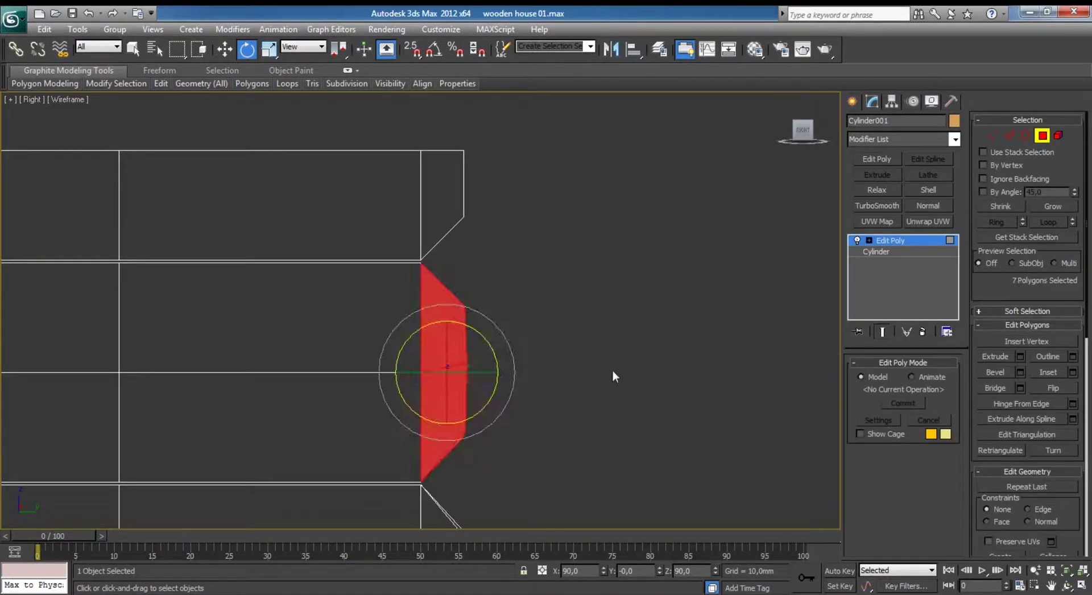
pyautogui.press('w')
pyautogui.moveTo(487, 371)
pyautogui.mouseDown()
pyautogui.moveTo(523, 373)
pyautogui.moveTo(511, 370)
pyautogui.mouseUp()
# Push the lower logs' end caps outward or inward by differing amounts on the right side.
pyautogui.scroll(-3, 512, 370)
pyautogui.moveTo(524, 419); pyautogui.dragTo(496, 283, button='middle')
pyautogui.moveTo(496, 284)
pyautogui.mouseDown()
pyautogui.moveTo(425, 376)
pyautogui.moveTo(429, 474)
pyautogui.mouseUp()
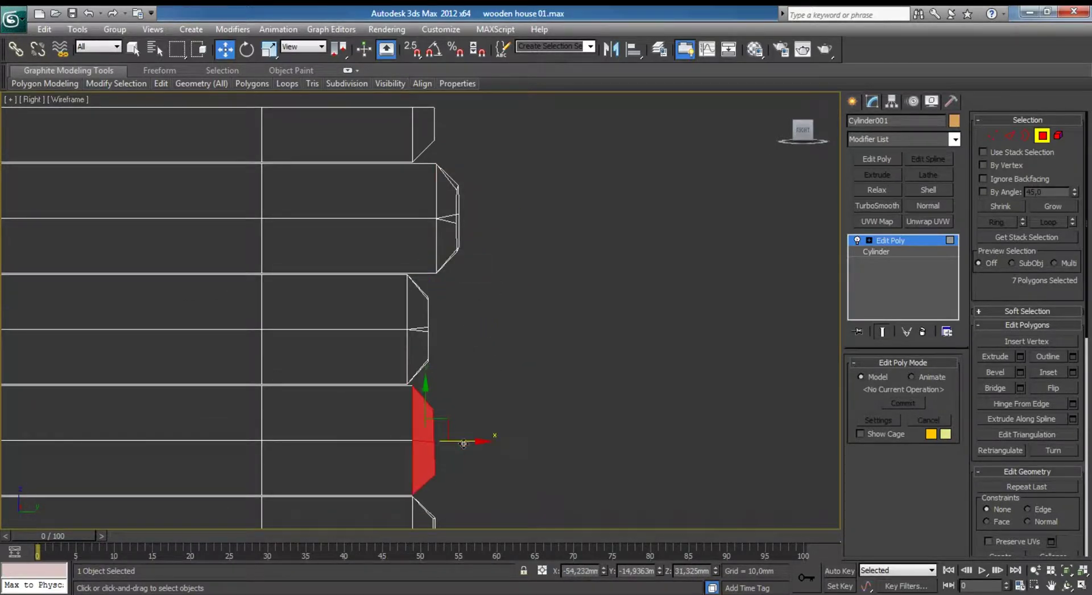
pyautogui.moveTo(498, 481); pyautogui.dragTo(517, 331, button='middle')
pyautogui.moveTo(449, 436); pyautogui.dragTo(449, 436)
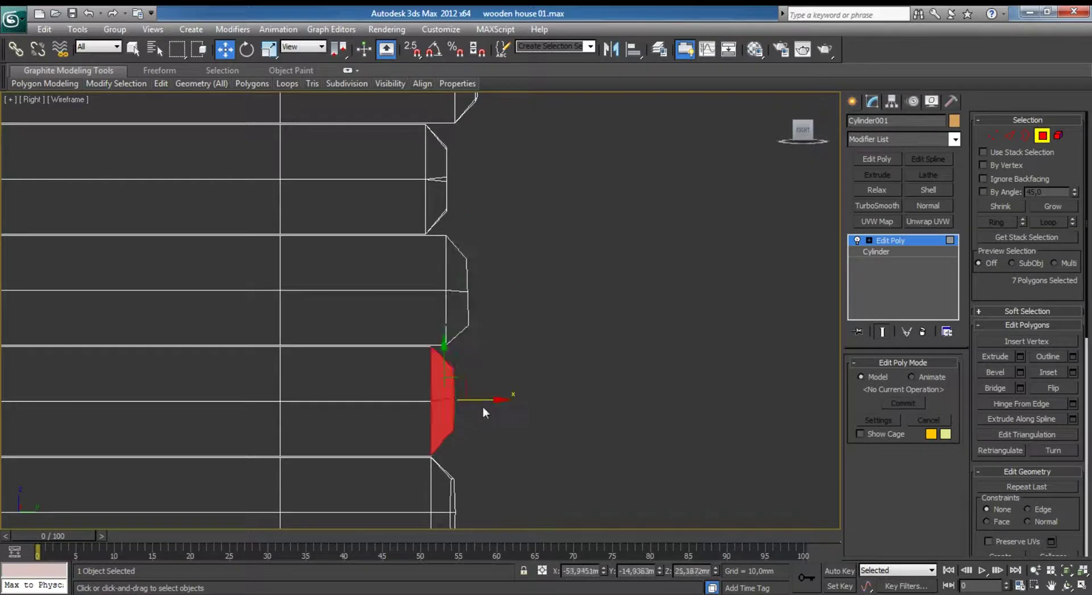
pyautogui.moveTo(512, 460); pyautogui.dragTo(512, 310, button='middle')
pyautogui.moveTo(460, 484); pyautogui.dragTo(442, 518)
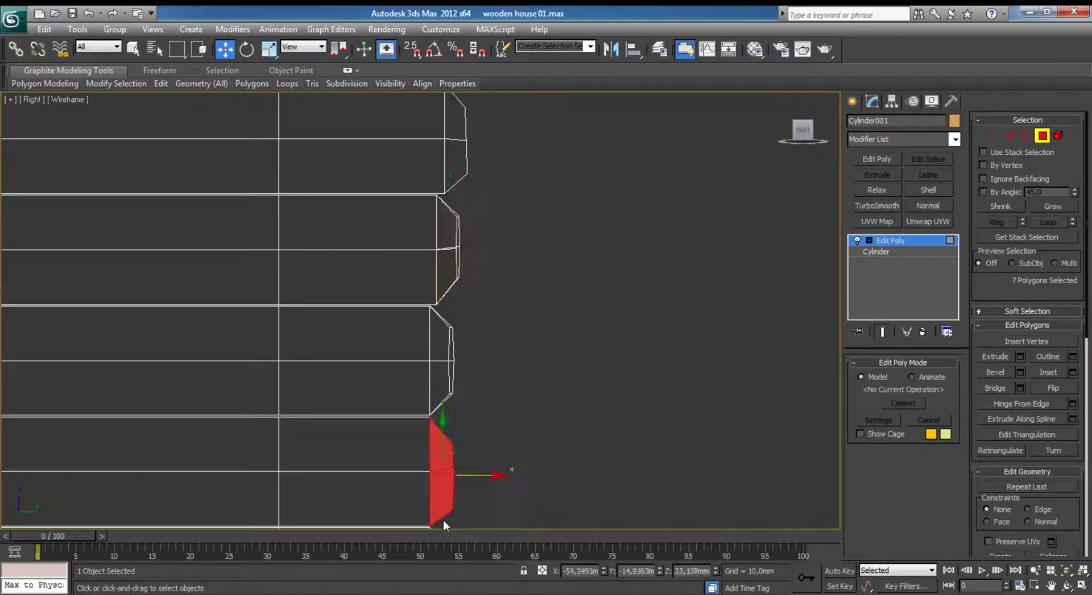
pyautogui.moveTo(476, 502); pyautogui.dragTo(524, 262, button='middle')
pyautogui.moveTo(526, 370); pyautogui.dragTo(481, 490)
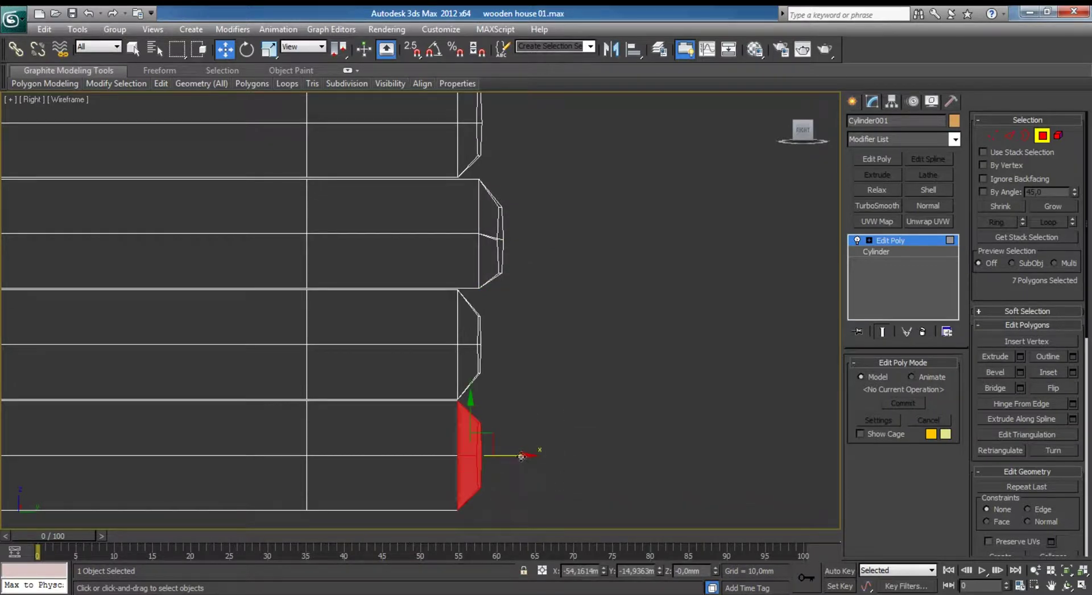
pyautogui.click(592, 323)
# On the opposite side, select several left-end caps and nudge them slightly left.
pyautogui.scroll(-4, 592, 323)
pyautogui.scroll(-2, 619, 366)
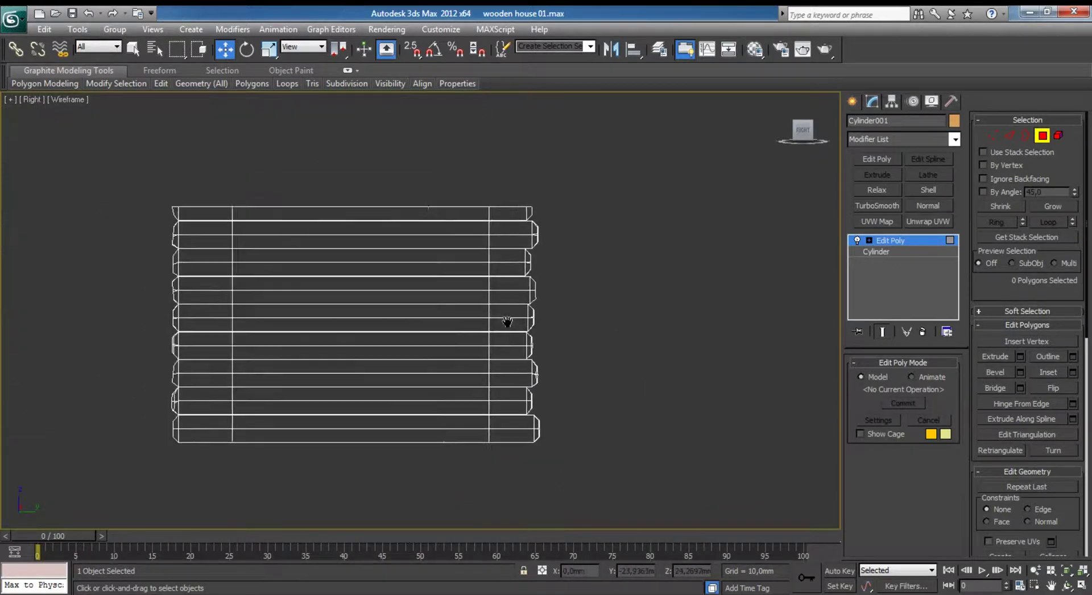
pyautogui.moveTo(507, 322); pyautogui.dragTo(793, 404, button='middle')
pyautogui.scroll(3, 792, 404)
pyautogui.moveTo(361, 335); pyautogui.dragTo(362, 336)
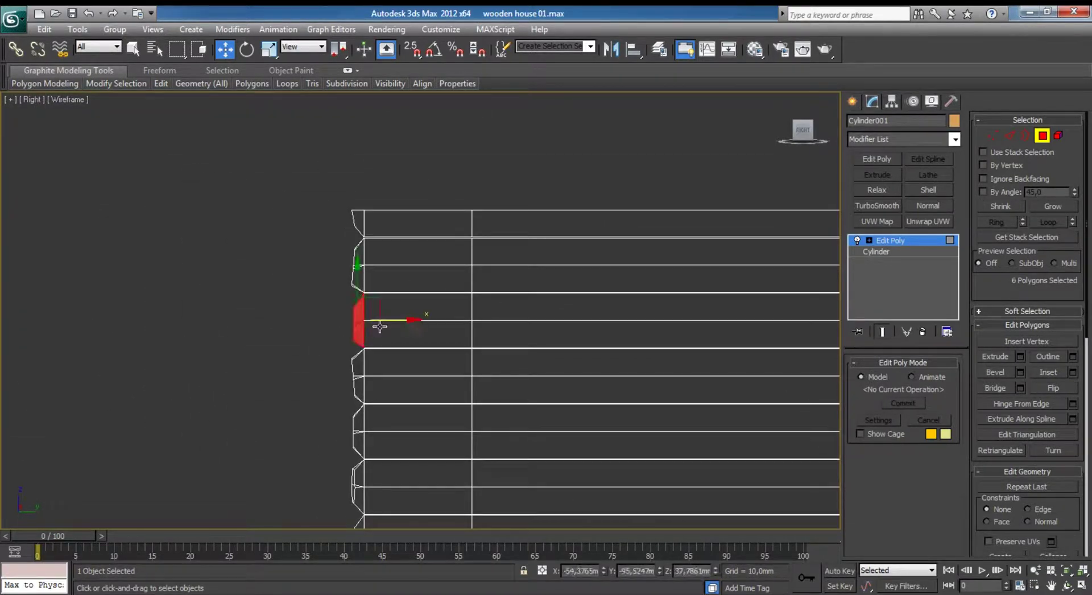
pyautogui.moveTo(363, 222); pyautogui.dragTo(364, 223)
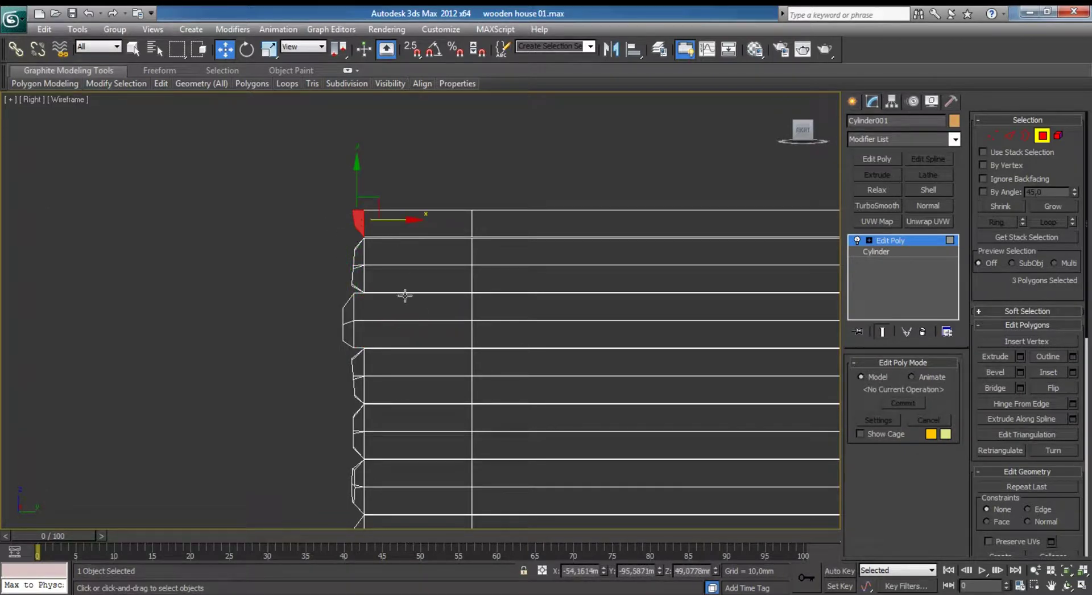
pyautogui.moveTo(356, 386); pyautogui.dragTo(356, 387)
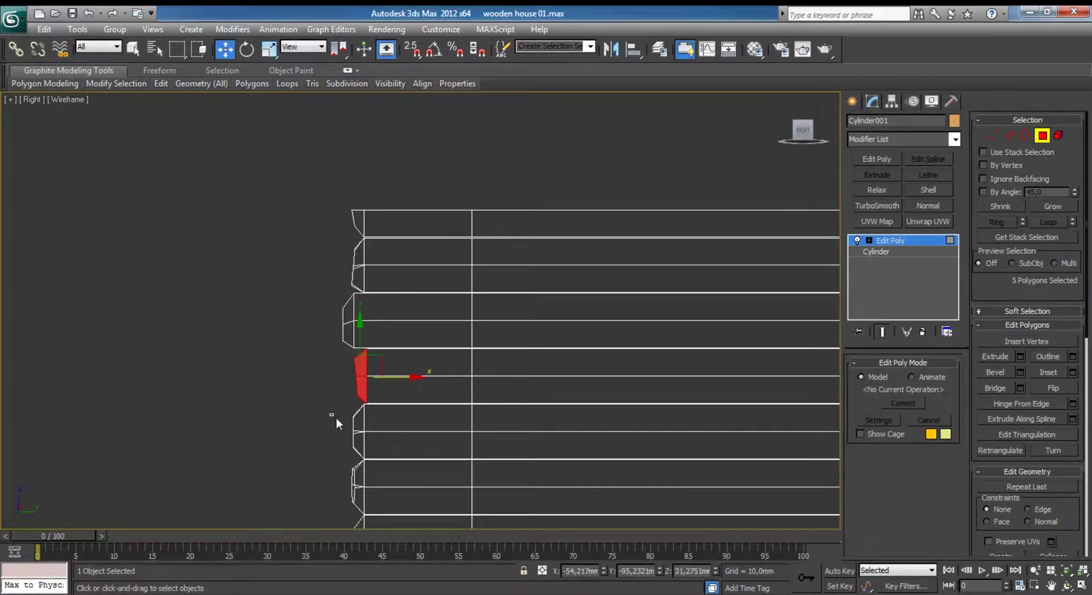
pyautogui.moveTo(384, 432); pyautogui.dragTo(380, 432)
# Shift the remaining left-side end caps, including the bottom log's, to stagger them.
pyautogui.moveTo(379, 432); pyautogui.dragTo(378, 274, button='middle')
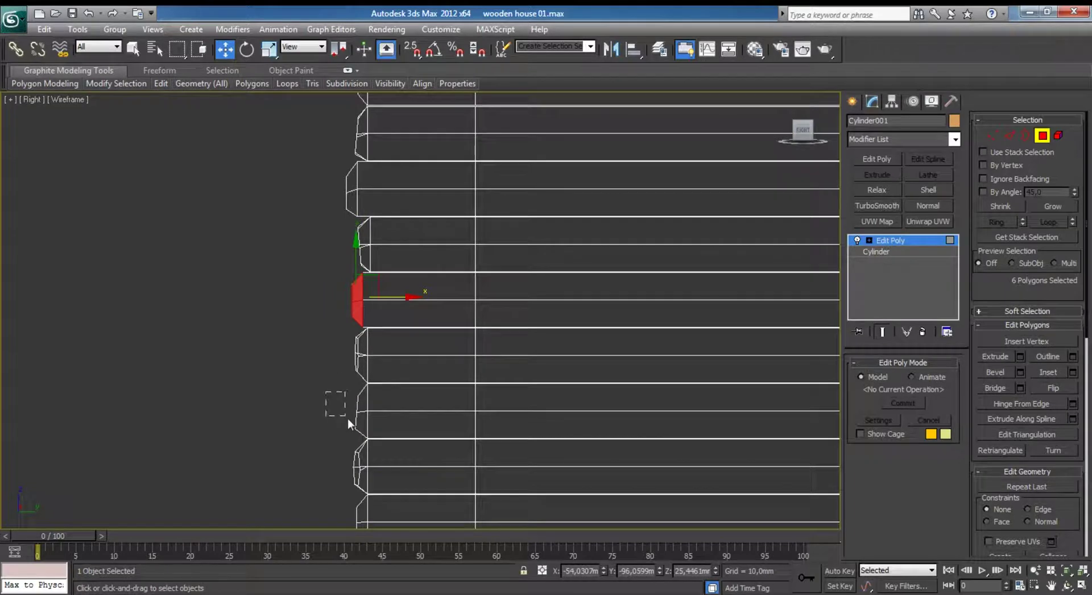
pyautogui.moveTo(348, 418); pyautogui.dragTo(360, 421)
pyautogui.click(387, 423)
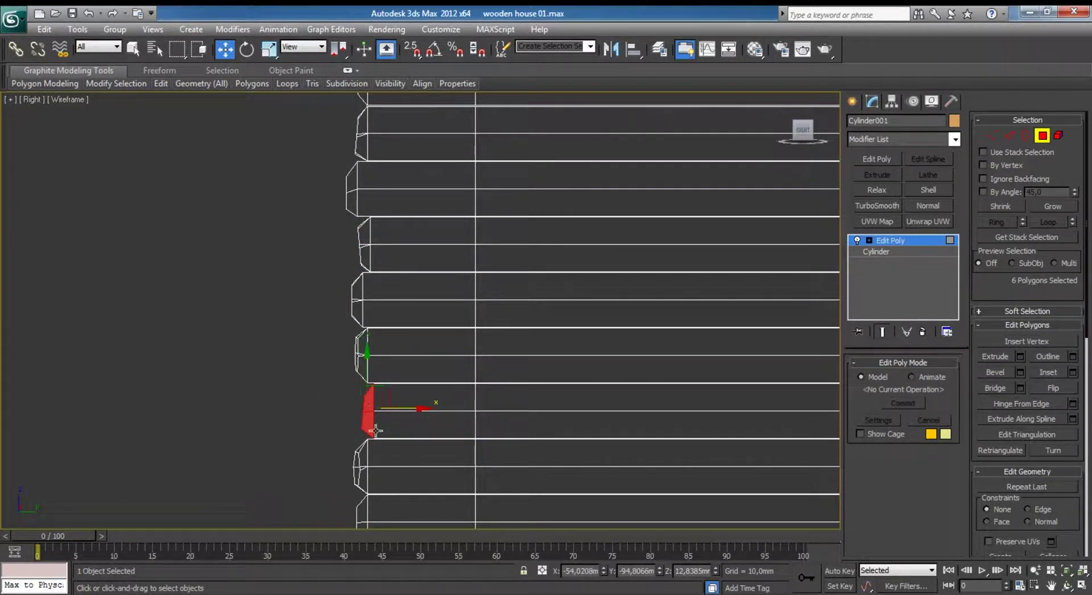
pyautogui.moveTo(331, 481); pyautogui.dragTo(337, 364, button='middle')
pyautogui.moveTo(362, 423); pyautogui.dragTo(388, 405)
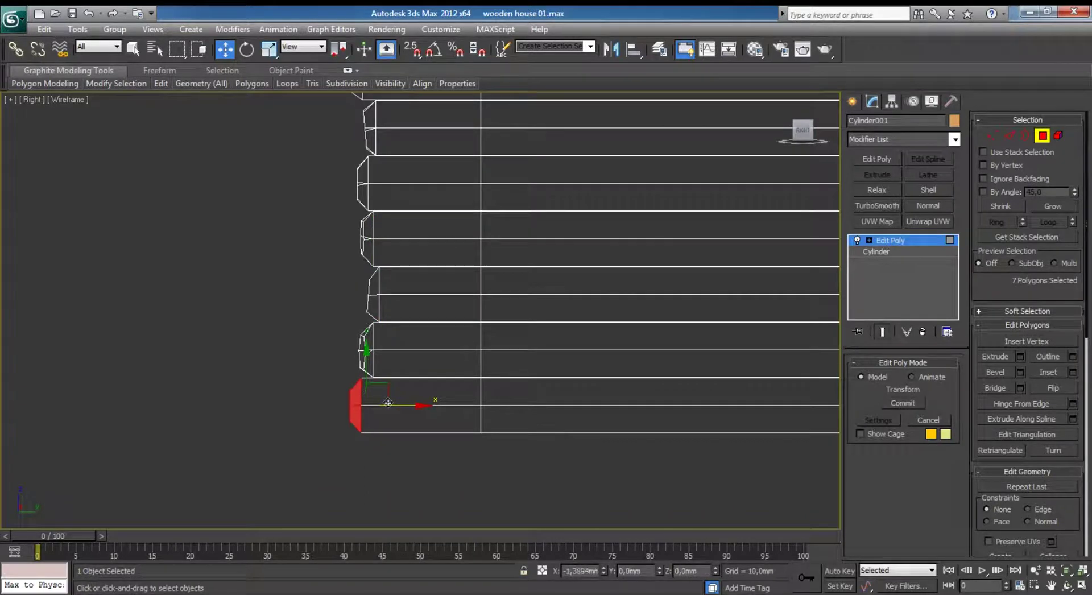
pyautogui.click(417, 462)
# Exit polygon editing and orbit the Perspective view around the wall with edges hidden.
pyautogui.click(1036, 140)
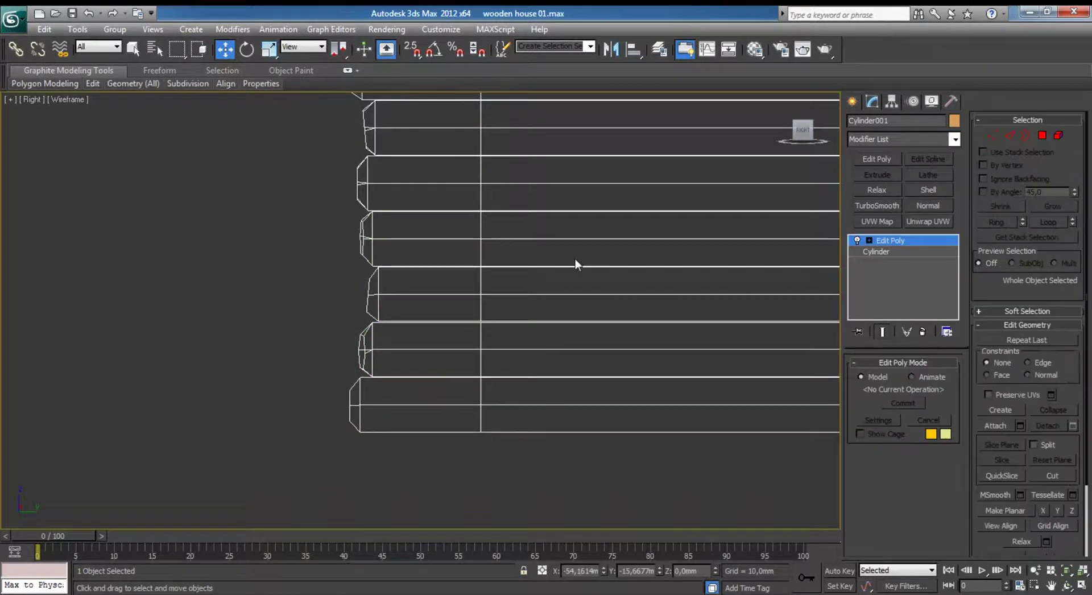
pyautogui.press('z')
pyautogui.hotkey('alt', 'w')
pyautogui.hotkey('shift', 'ctrl', 'z')
pyautogui.keyDown('alt'); pyautogui.moveTo(514, 333); pyautogui.dragTo(680, 309, button='middle'); pyautogui.keyUp('alt')
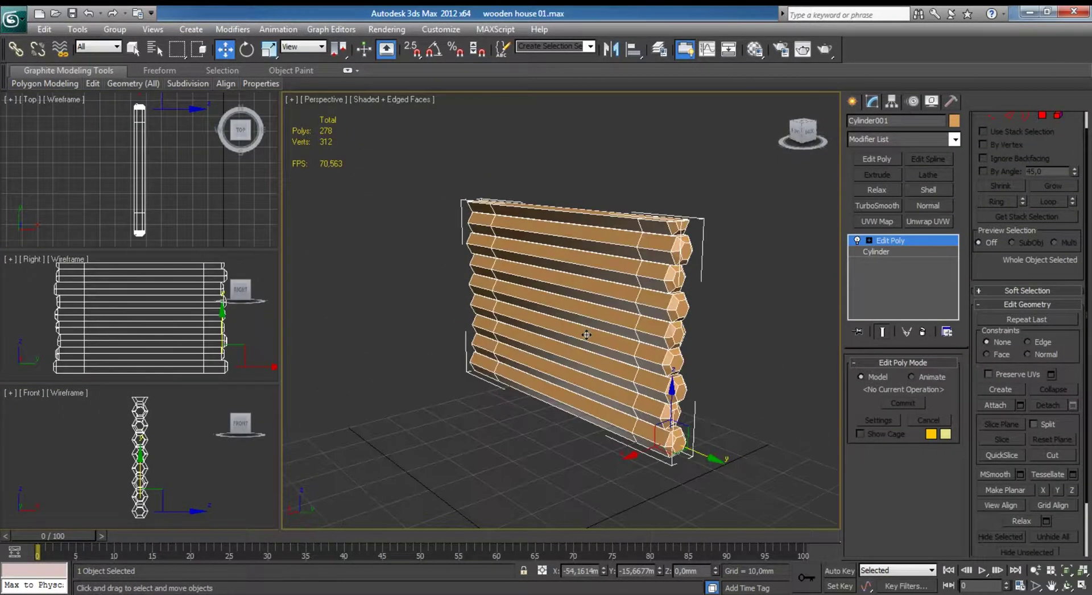
pyautogui.press('F4')
pyautogui.scroll(3, 653, 270)
pyautogui.moveTo(653, 269)
pyautogui.keyDown('alt'); pyautogui.mouseDown(button='middle')
pyautogui.moveTo(671, 275)
pyautogui.moveTo(625, 267)
pyautogui.mouseUp(button='middle'); pyautogui.keyUp('alt')
# Adjust the middle and lower-end vertex rings of the logs in the maximized Top view.
pyautogui.rightClick(171, 171)
pyautogui.hotkey('alt', 'w')
pyautogui.scroll(3, 422, 318)
pyautogui.moveTo(423, 341); pyautogui.dragTo(422, 318, button='middle')
pyautogui.press('1')
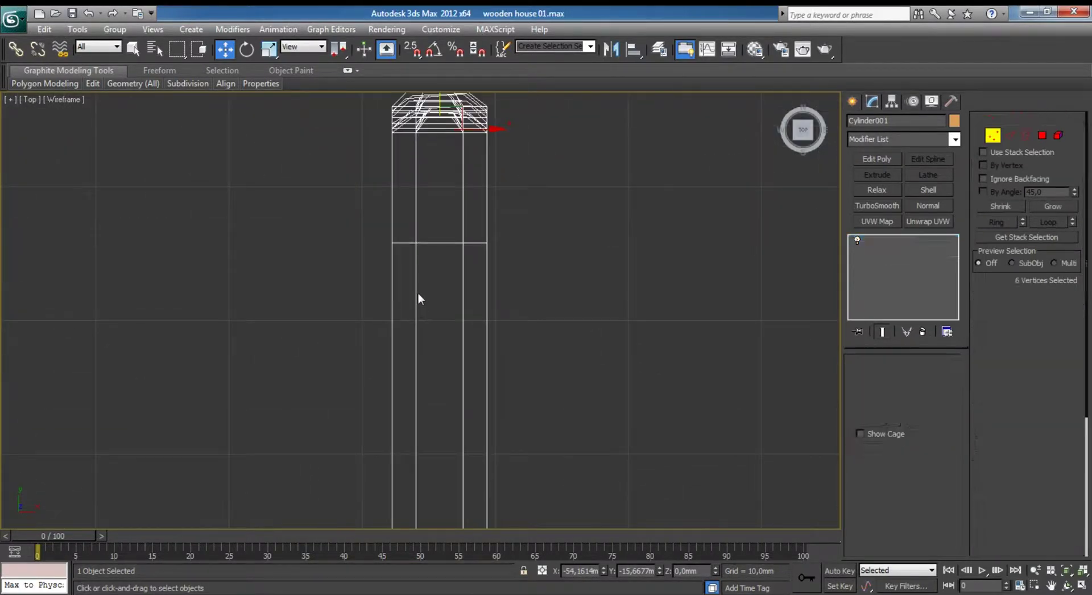
pyautogui.moveTo(337, 214); pyautogui.dragTo(468, 272)
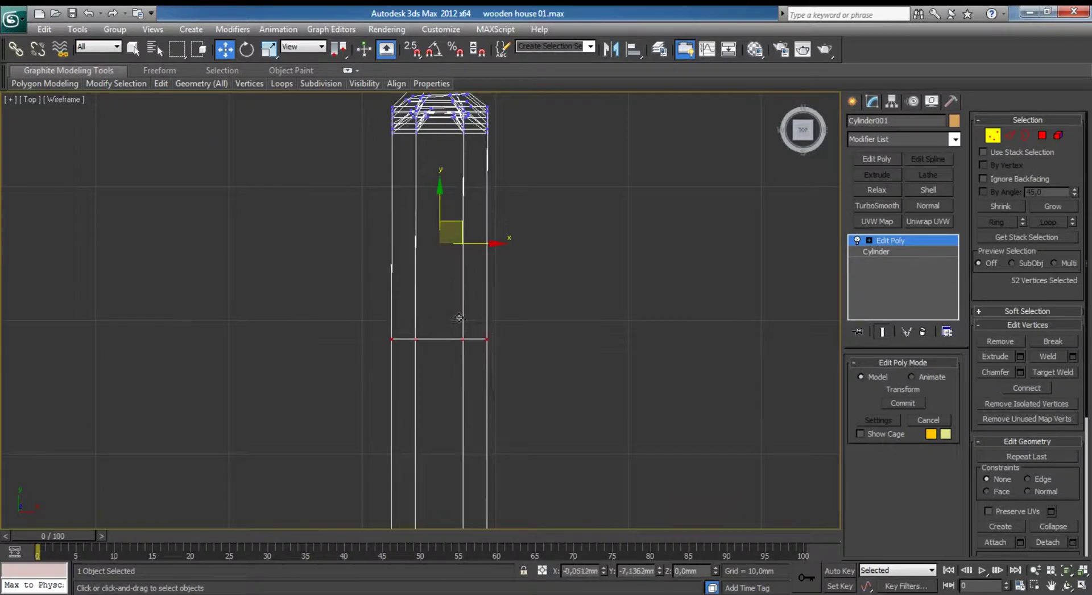
pyautogui.scroll(-2, 466, 250)
pyautogui.scroll(-2, 465, 248)
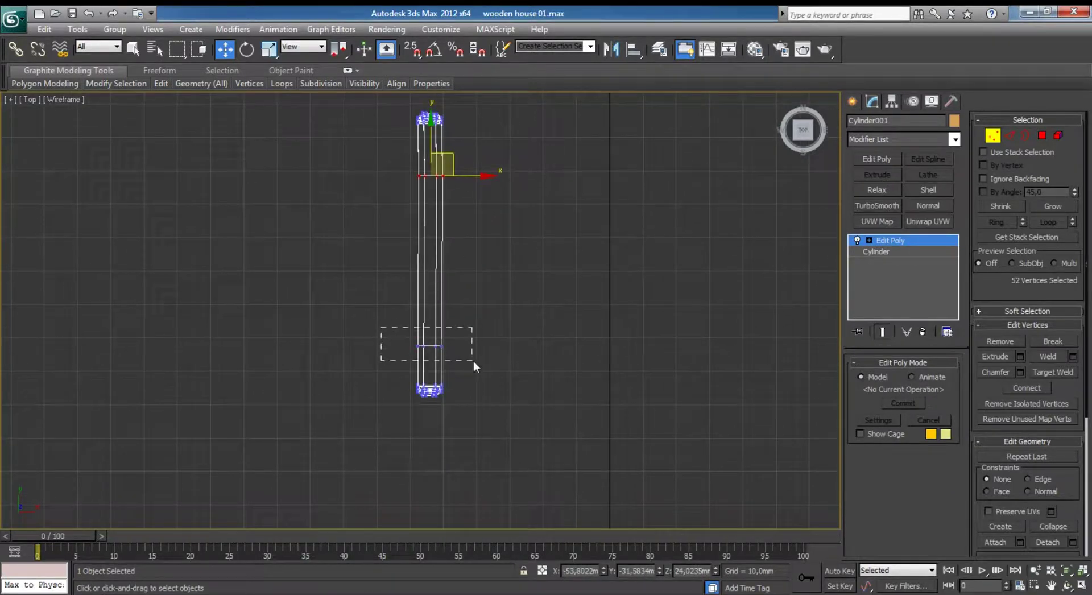
pyautogui.moveTo(472, 360); pyautogui.dragTo(474, 360)
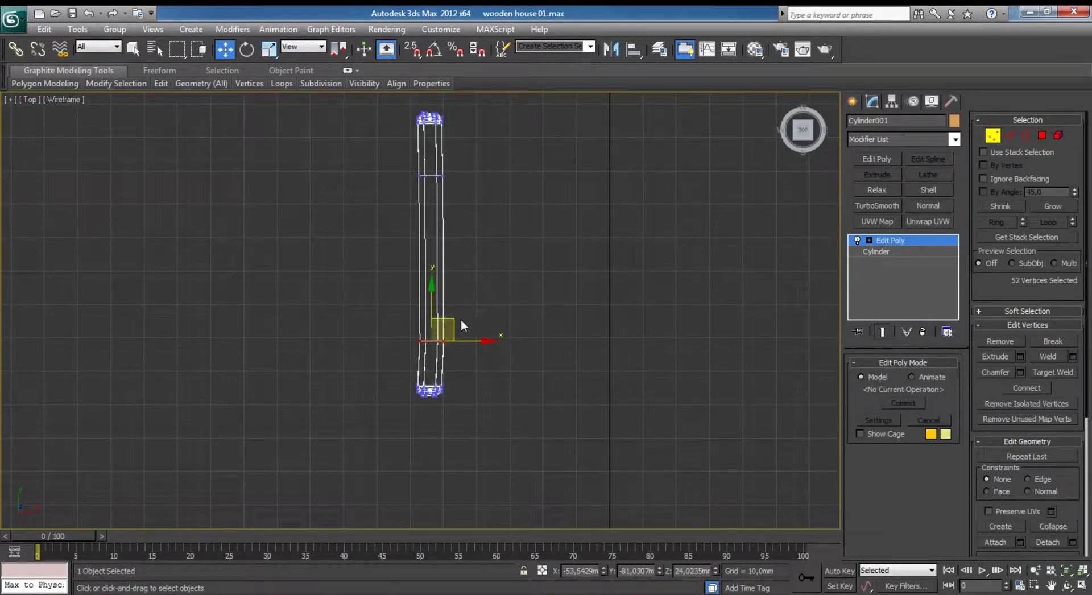
pyautogui.click(796, 182)
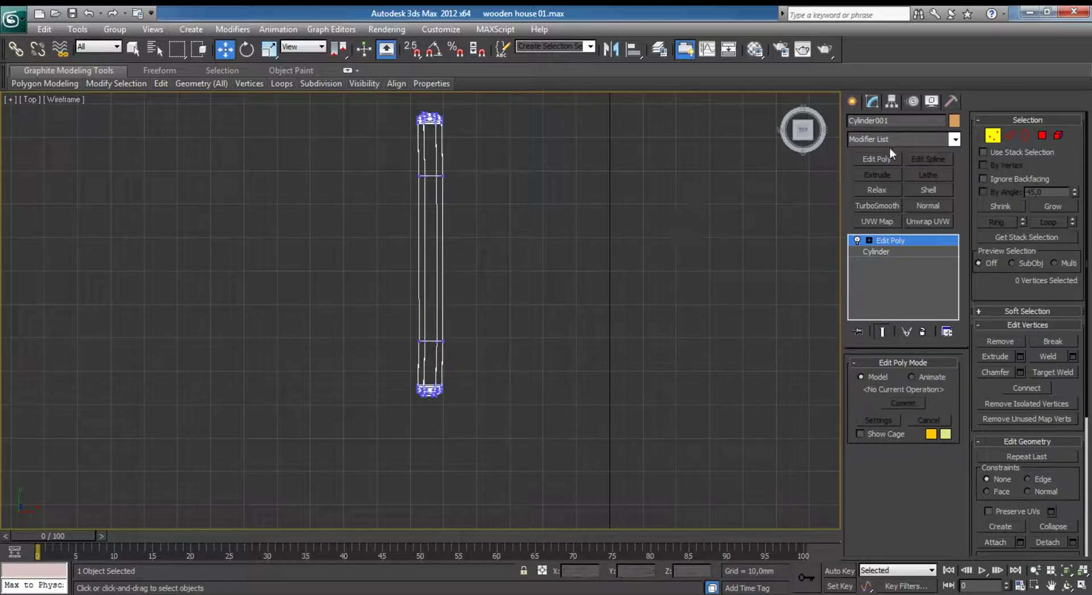
# Inspect the finished log wall from several angles and save the wooden house file.
pyautogui.click(990, 137)
pyautogui.hotkey('alt', 'w')
pyautogui.click(721, 265)
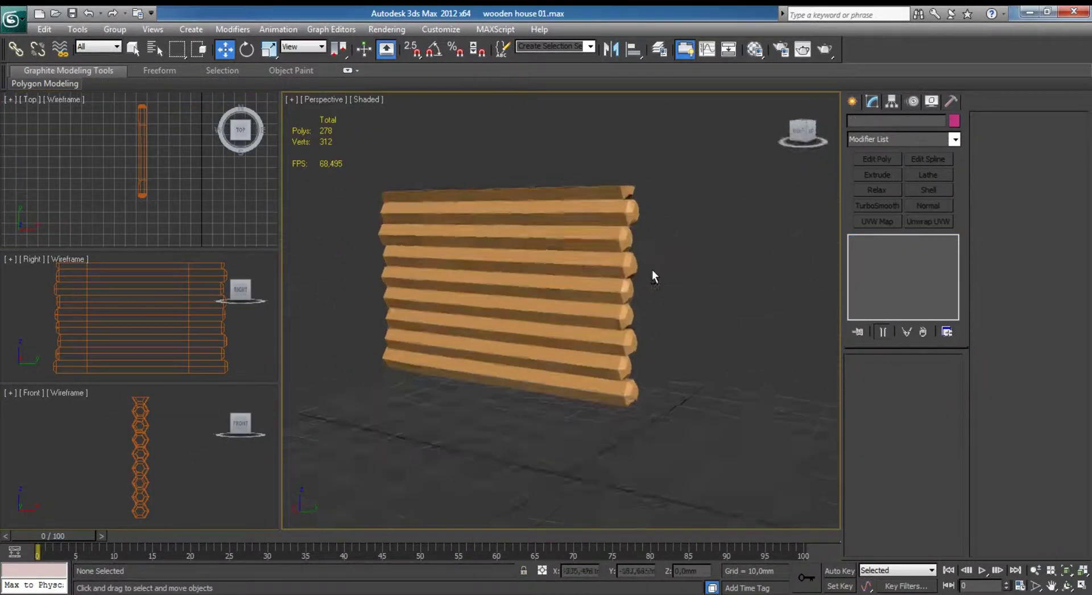
pyautogui.moveTo(651, 269)
pyautogui.keyDown('alt'); pyautogui.mouseDown(button='middle')
pyautogui.moveTo(585, 267)
pyautogui.moveTo(720, 234)
pyautogui.mouseUp(button='middle'); pyautogui.keyUp('alt')
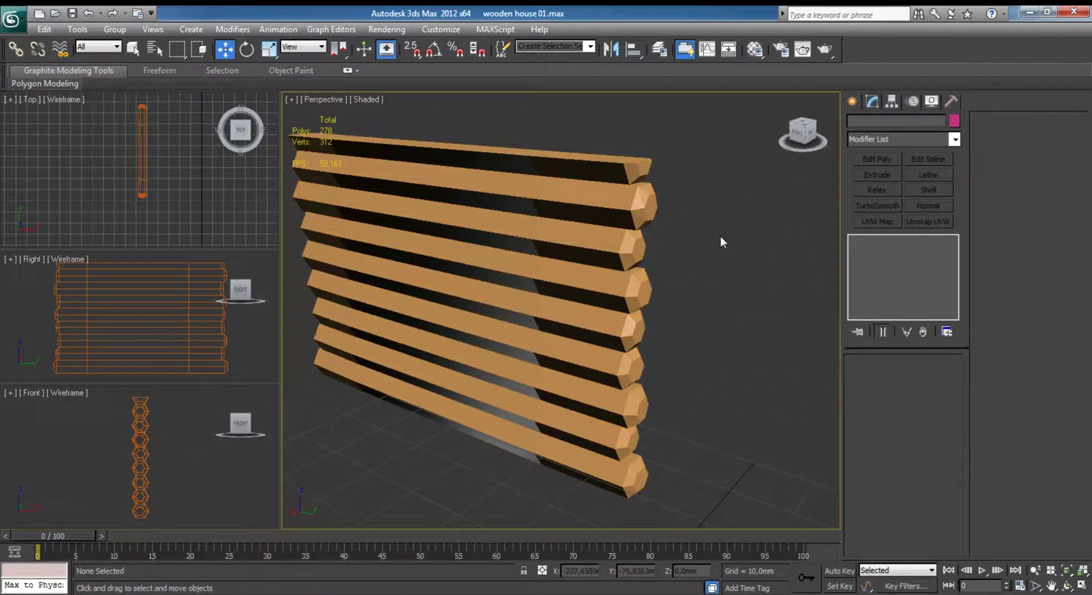
pyautogui.moveTo(530, 300)
pyautogui.keyDown('alt'); pyautogui.mouseDown(button='middle')
pyautogui.moveTo(527, 285)
pyautogui.moveTo(566, 263)
pyautogui.moveTo(453, 285)
pyautogui.moveTo(504, 319)
pyautogui.mouseUp(button='middle'); pyautogui.keyUp('alt')
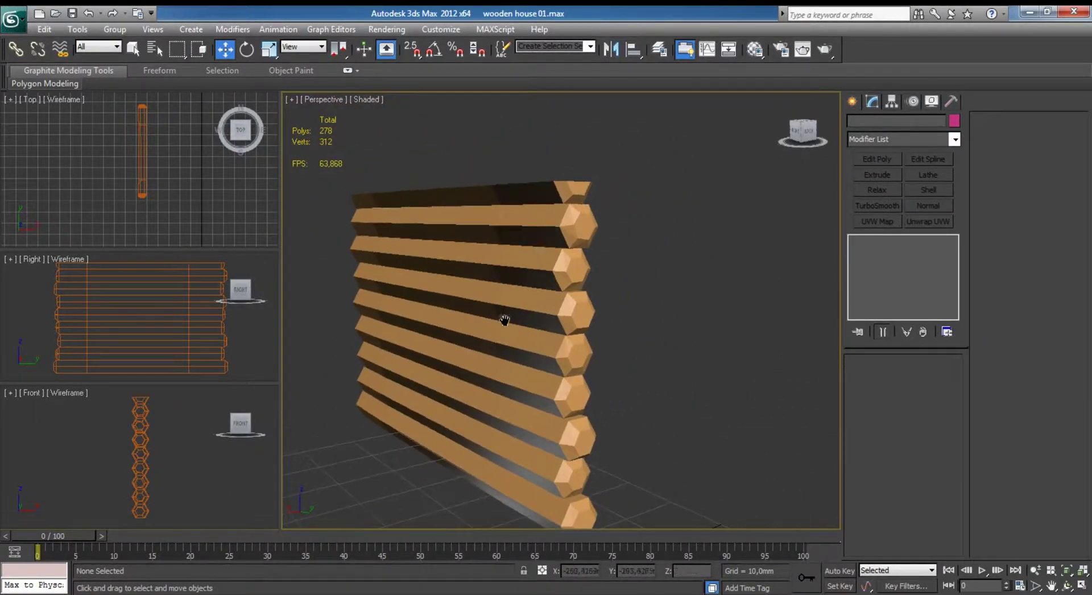
pyautogui.click(72, 17)
pyautogui.click(458, 289)
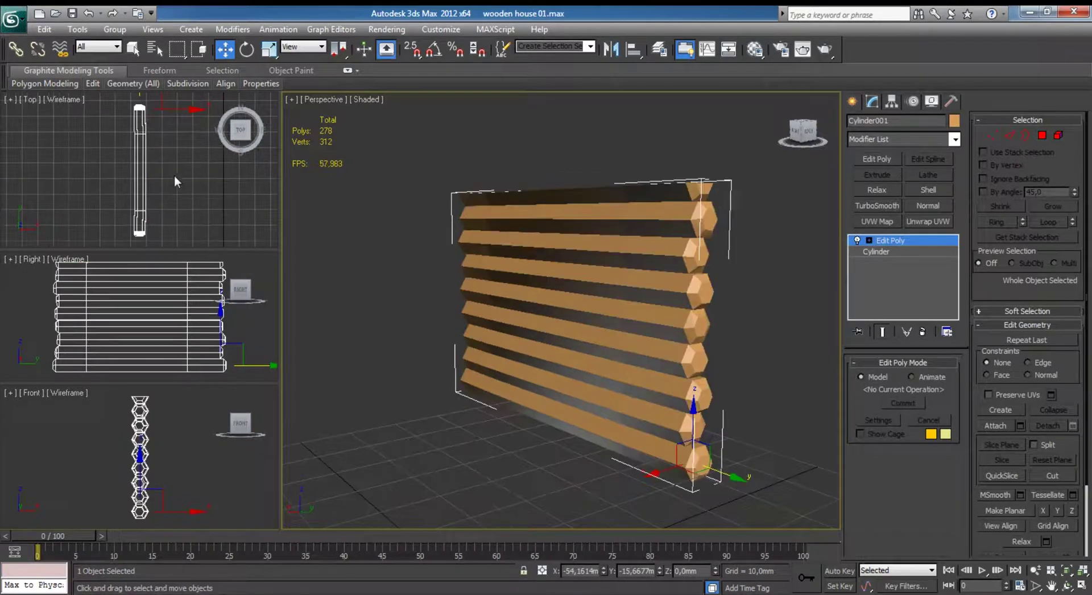
# Shift-drag a copy of the wall to the right, then centre the original wall's pivot with the Transform Toolbox.
pyautogui.hotkey('alt', 'w')
pyautogui.moveTo(421, 239); pyautogui.dragTo(376, 239, button='middle')
pyautogui.keyDown('shift'); pyautogui.moveTo(368, 204); pyautogui.dragTo(612, 260); pyautogui.keyUp('shift')
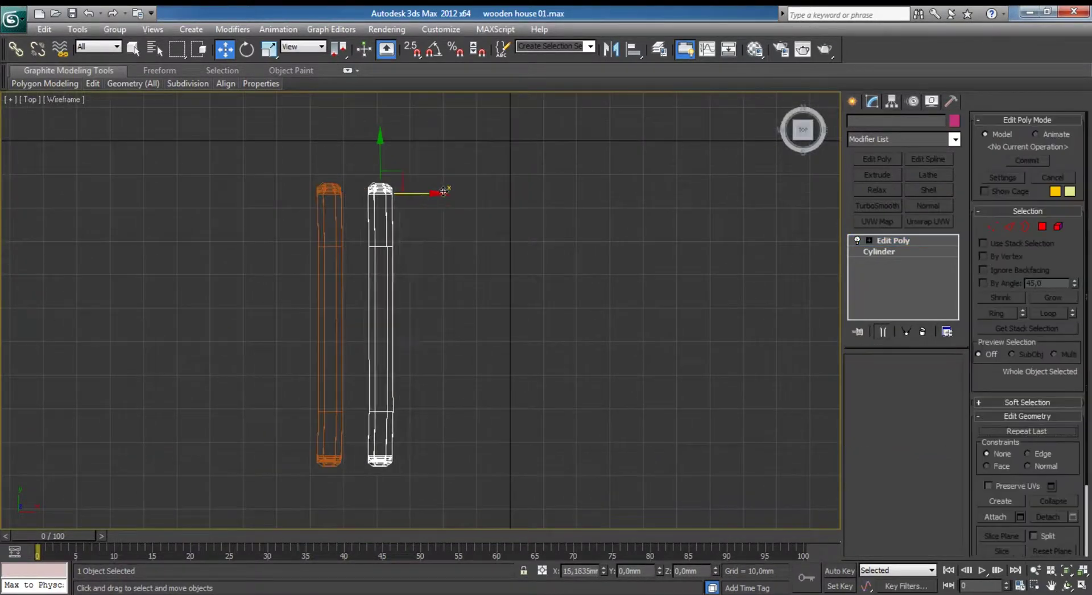
pyautogui.click(553, 367)
pyautogui.press('e')
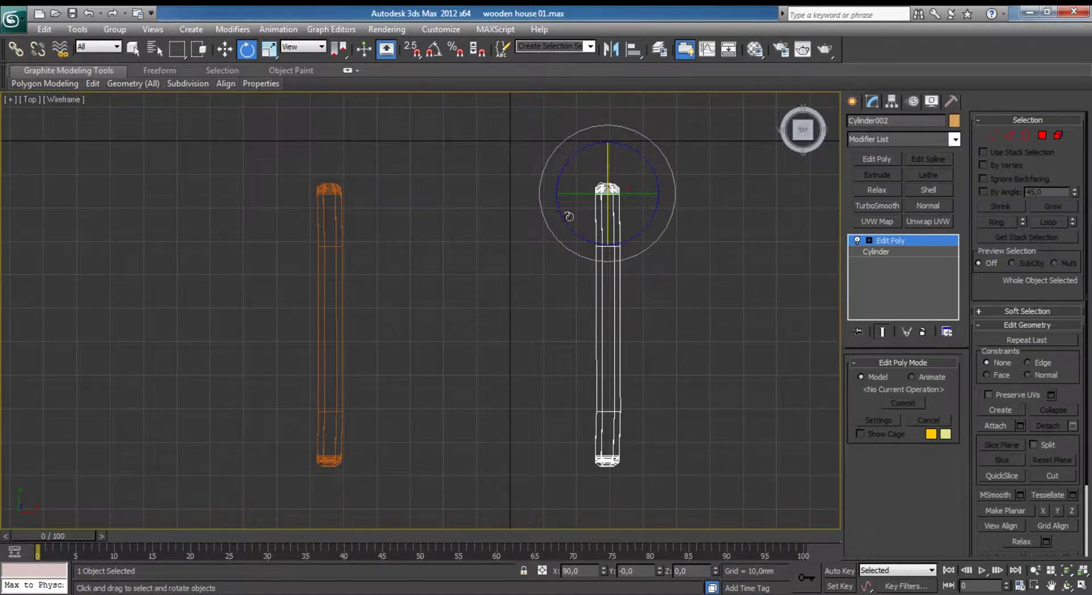
pyautogui.moveTo(403, 287); pyautogui.dragTo(270, 334)
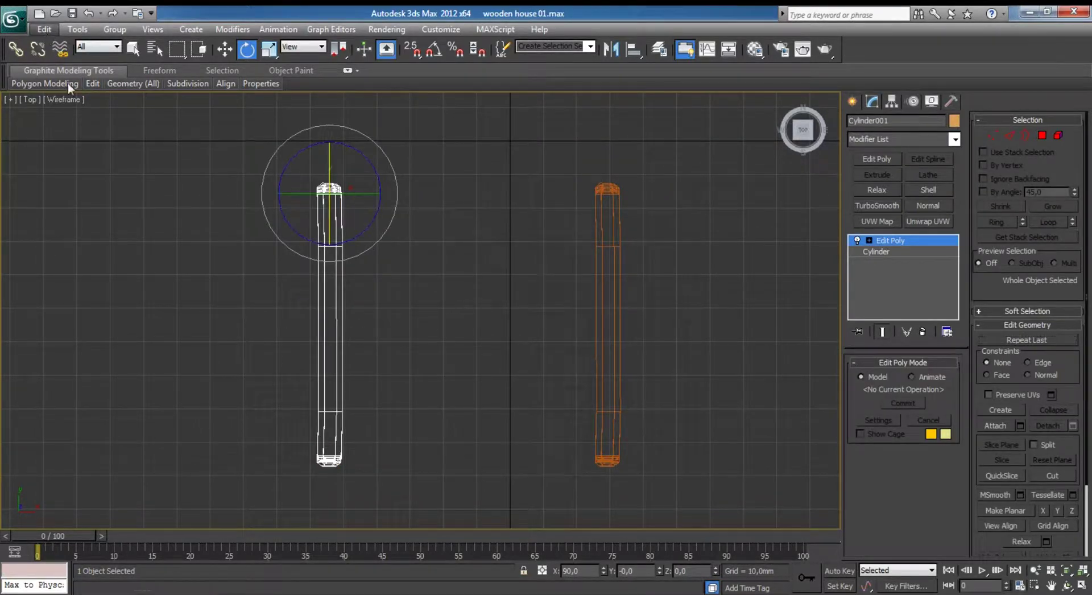
pyautogui.click(44, 29)
pyautogui.click(89, 213)
pyautogui.click(144, 432)
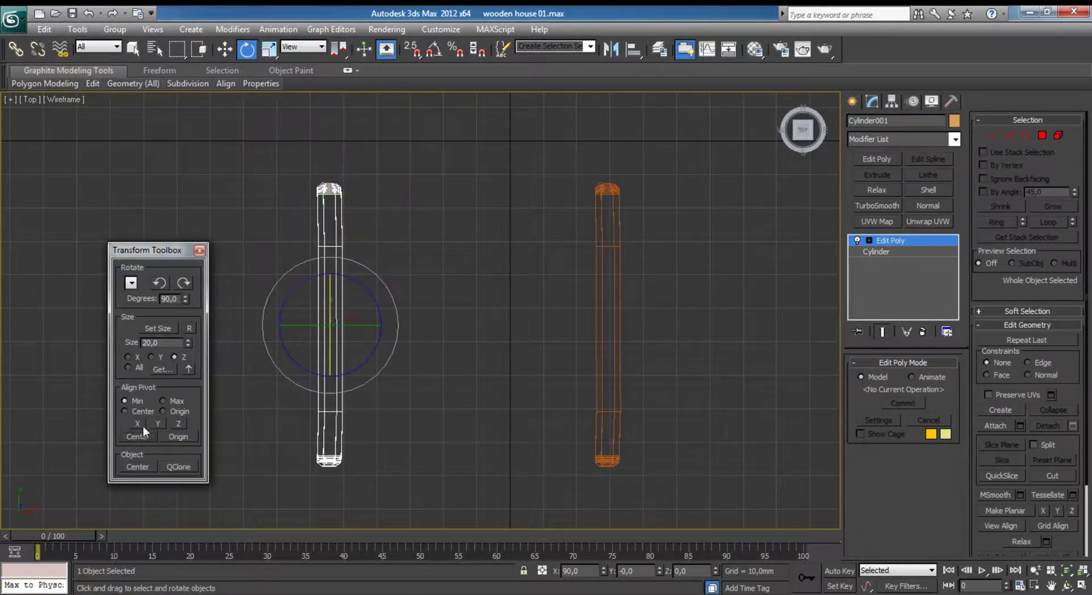
pyautogui.click(199, 251)
# Replace the stray copy with a new wall clone turned 180° to face the first wall.
pyautogui.click(625, 330)
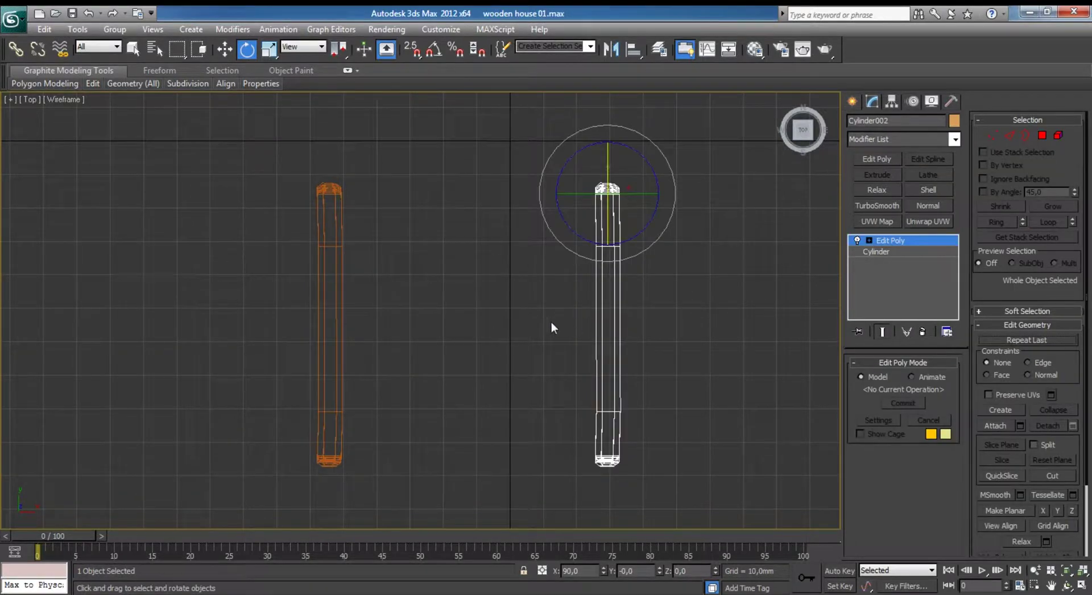
pyautogui.press('Delete')
pyautogui.moveTo(448, 309)
pyautogui.mouseDown()
pyautogui.moveTo(279, 367)
pyautogui.moveTo(560, 352)
pyautogui.moveTo(692, 375)
pyautogui.moveTo(650, 264)
pyautogui.mouseUp()
pyautogui.press('w')
pyautogui.click(547, 363)
pyautogui.press('e')
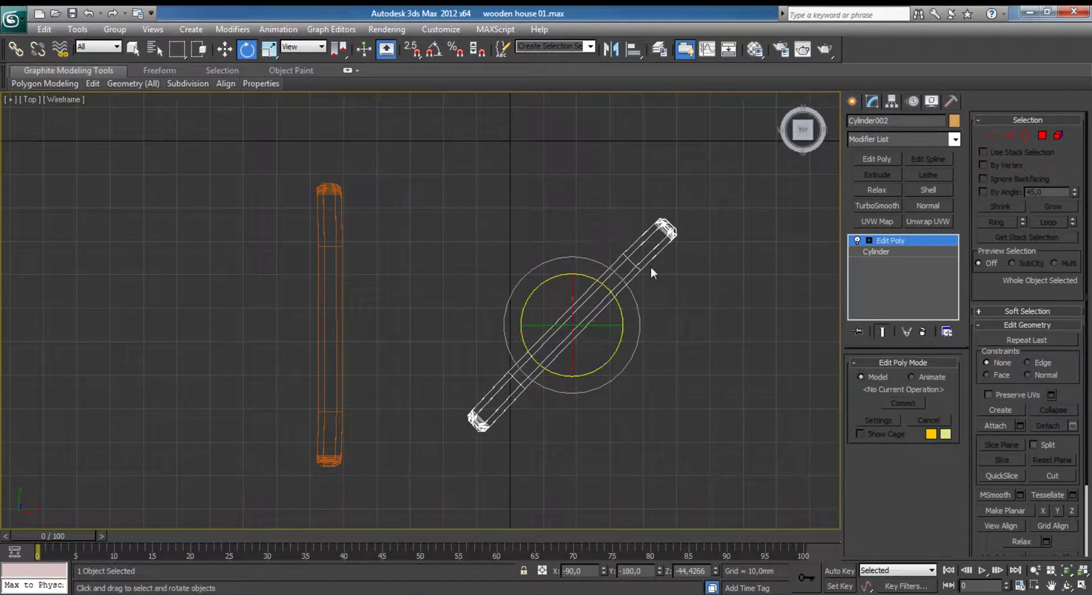
pyautogui.hotkey('ctrl', 'z')
pyautogui.moveTo(534, 360); pyautogui.dragTo(684, 375)
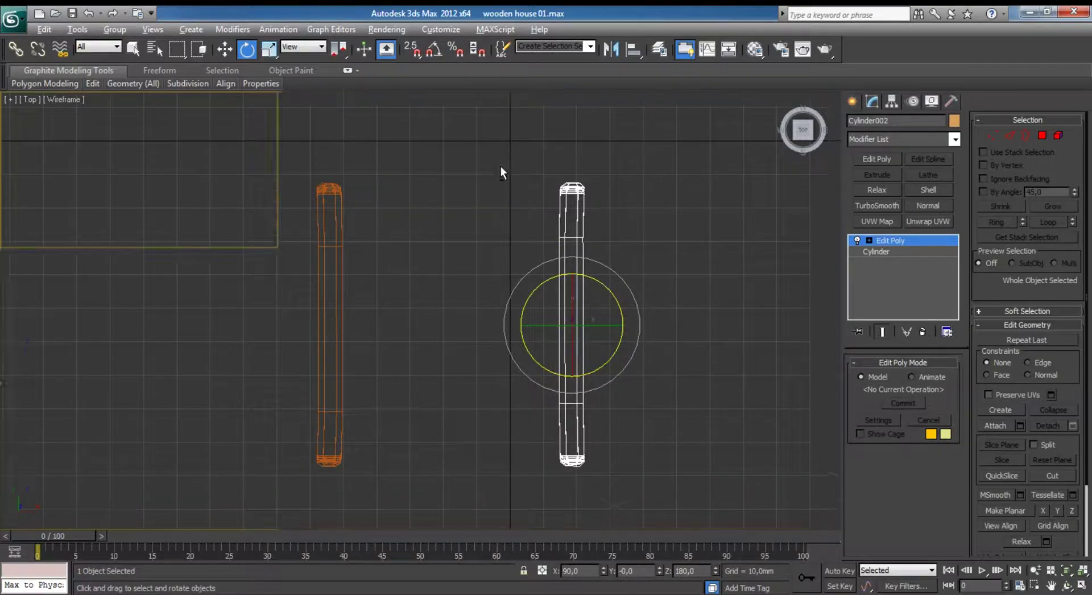
# Select both log walls in the maximized Top view and Shift-rotate them 90° to copy them.
pyautogui.hotkey('alt', 'w')
pyautogui.moveTo(654, 393)
pyautogui.keyDown('alt'); pyautogui.mouseDown(button='middle')
pyautogui.moveTo(665, 311)
pyautogui.moveTo(615, 277)
pyautogui.moveTo(533, 317)
pyautogui.moveTo(580, 302)
pyautogui.mouseUp(button='middle'); pyautogui.keyUp('alt')
pyautogui.click(534, 317)
pyautogui.click(479, 305)
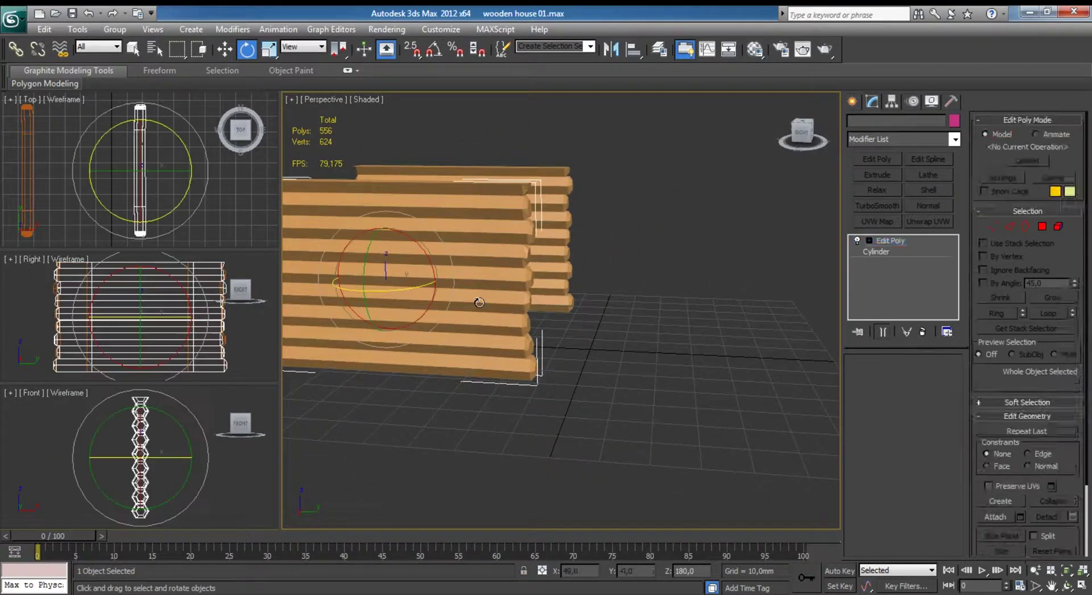
pyautogui.moveTo(480, 304)
pyautogui.keyDown('alt'); pyautogui.mouseDown(button='middle')
pyautogui.moveTo(469, 327)
pyautogui.moveTo(455, 319)
pyautogui.mouseUp(button='middle'); pyautogui.keyUp('alt')
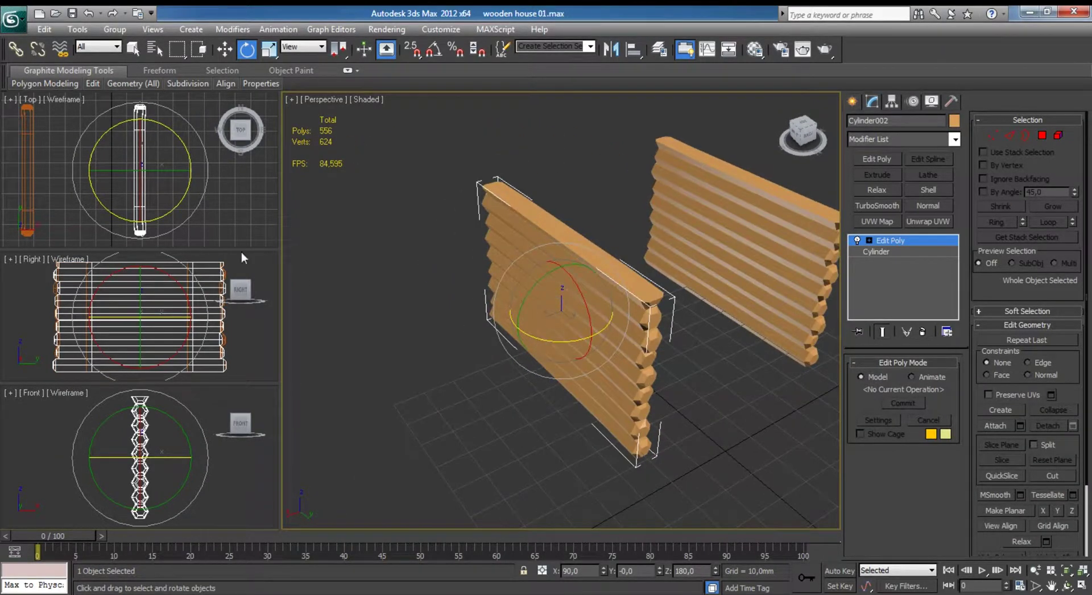
pyautogui.rightClick(151, 190)
pyautogui.hotkey('alt', 'w')
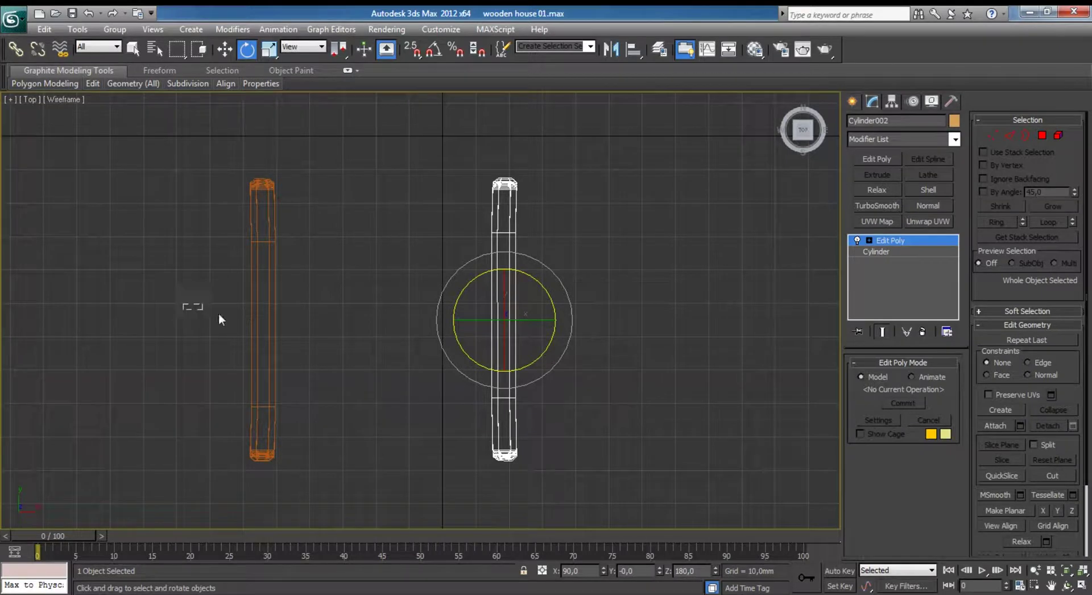
pyautogui.moveTo(219, 313); pyautogui.dragTo(574, 340)
pyautogui.moveTo(367, 356); pyautogui.dragTo(510, 361)
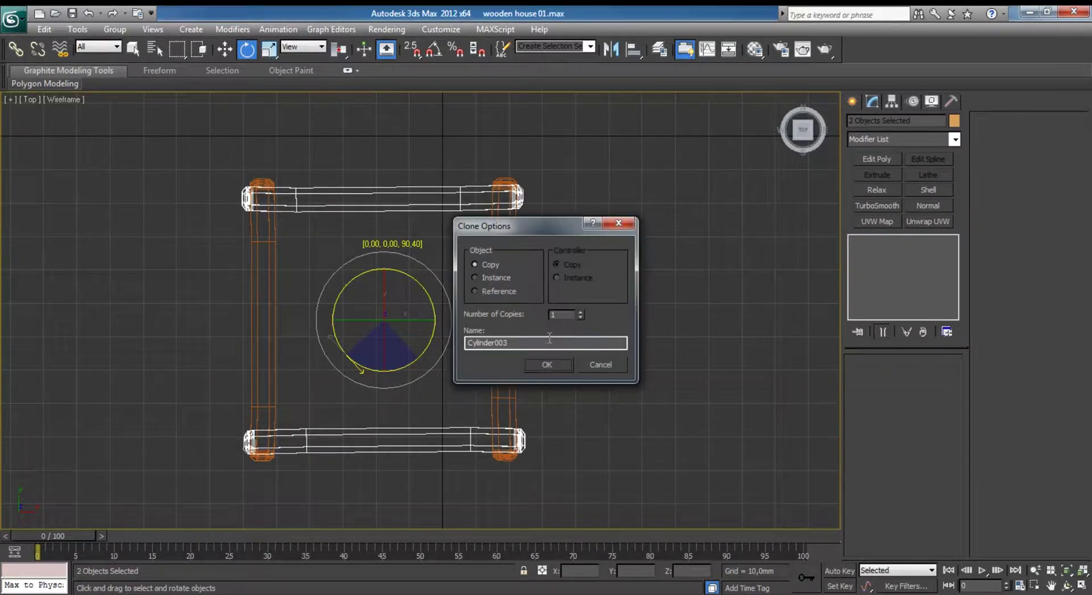
# Confirm the copy of both walls and move the left wall into the corners.
pyautogui.click(548, 364)
pyautogui.scroll(2, 548, 363)
pyautogui.moveTo(315, 395); pyautogui.dragTo(451, 313, button='middle')
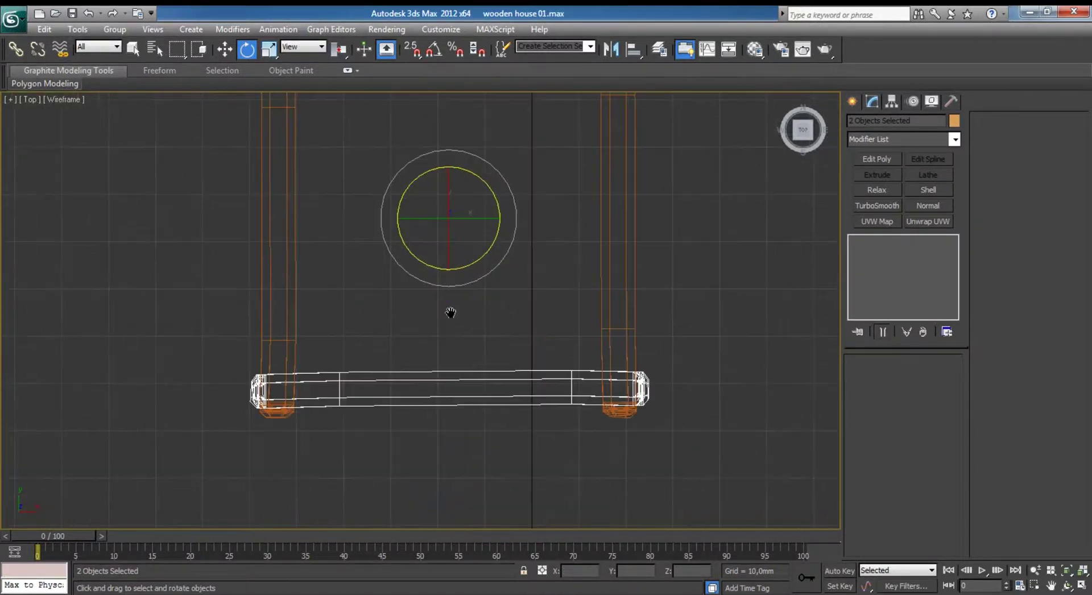
pyautogui.click(298, 295)
pyautogui.moveTo(305, 297); pyautogui.dragTo(290, 343, button='middle')
pyautogui.press('w')
pyautogui.moveTo(283, 248); pyautogui.dragTo(309, 266)
# Orbit around the finished four-wall log frame with edged faces shown.
pyautogui.hotkey('alt', 'w')
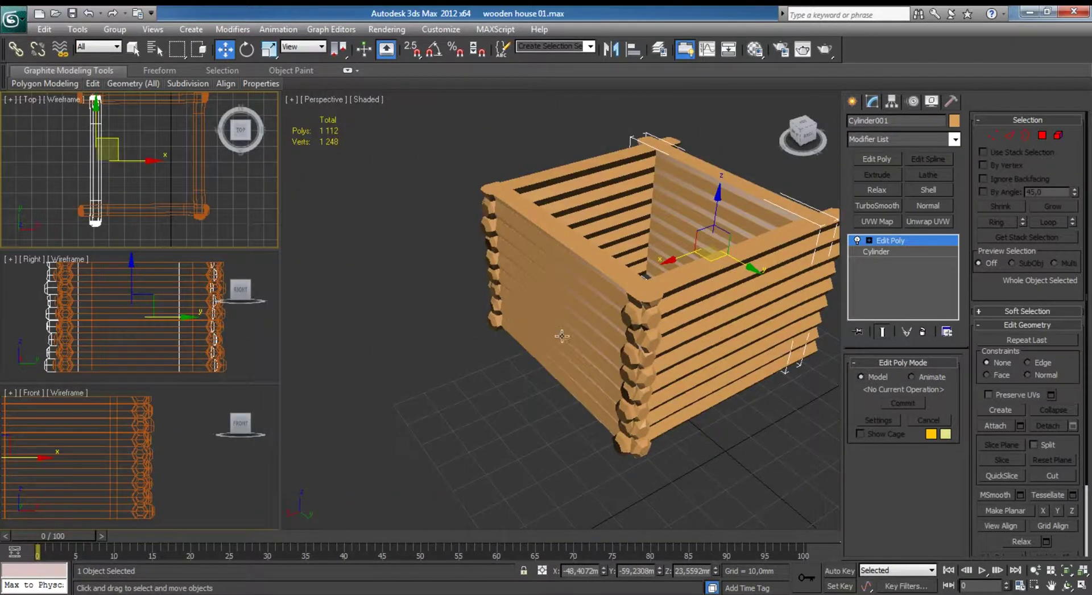
pyautogui.moveTo(309, 266)
pyautogui.keyDown('alt'); pyautogui.mouseDown(button='middle')
pyautogui.moveTo(463, 305)
pyautogui.moveTo(580, 316)
pyautogui.moveTo(487, 310)
pyautogui.mouseUp(button='middle'); pyautogui.keyUp('alt')
pyautogui.press('F4')
# Rotate the left corner post Cylinder001 -180° about Y.
pyautogui.scroll(3, 487, 310)
pyautogui.press('e')
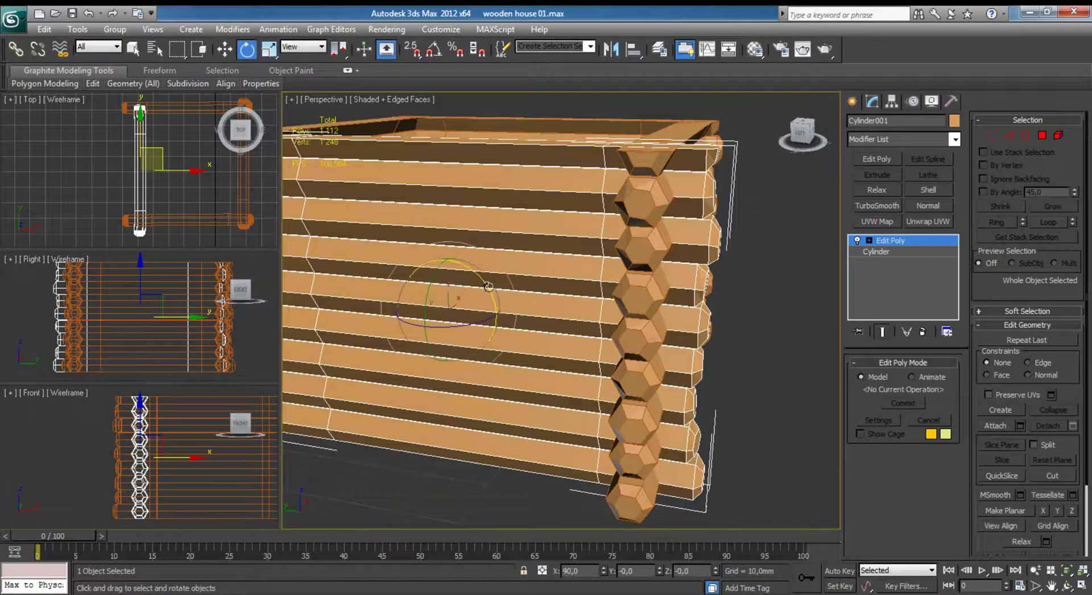
pyautogui.moveTo(430, 280); pyautogui.dragTo(429, 448)
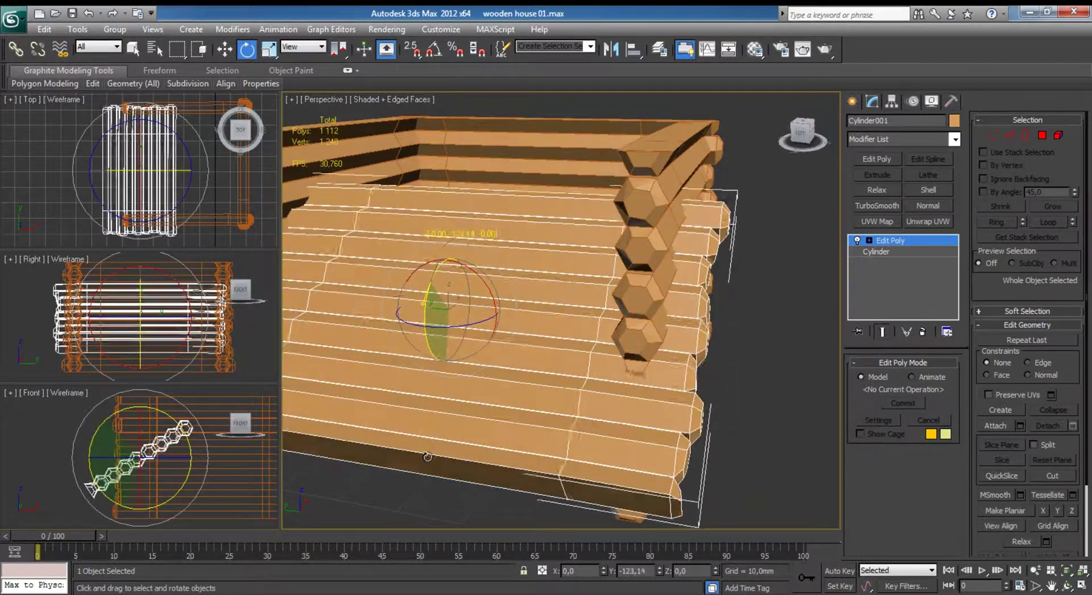
pyautogui.hotkey('ctrl', 'z')
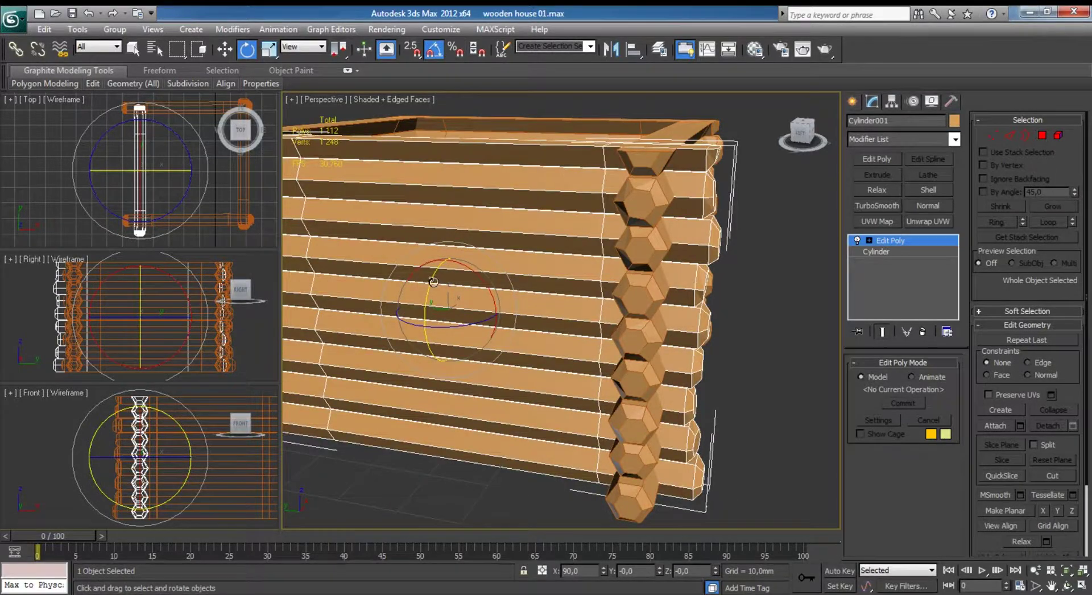
pyautogui.moveTo(434, 282); pyautogui.dragTo(443, 413)
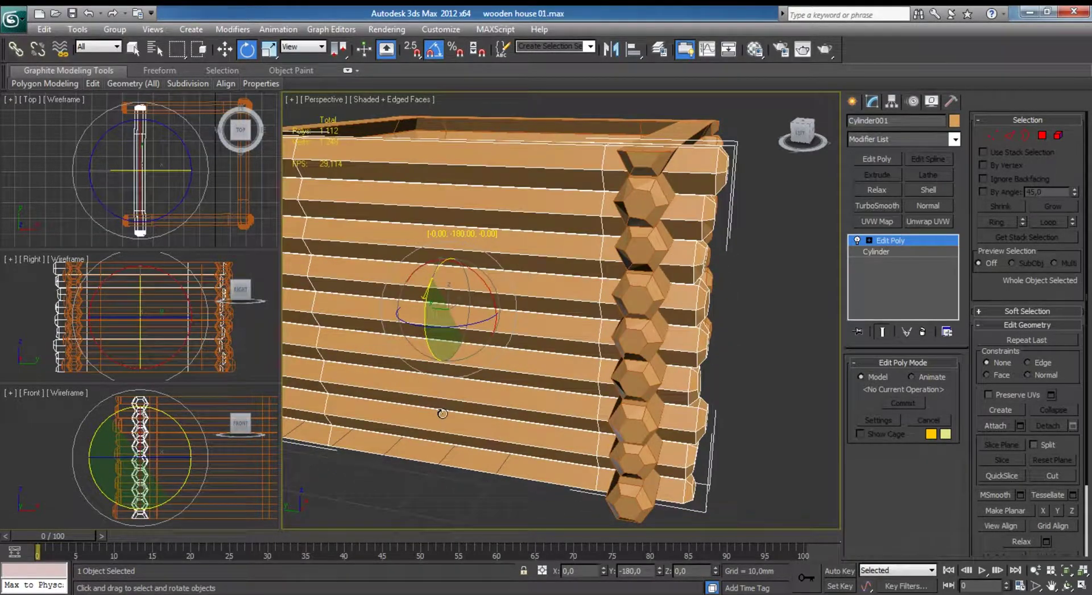
pyautogui.keyDown('alt'); pyautogui.moveTo(442, 413); pyautogui.dragTo(625, 314, button='middle'); pyautogui.keyUp('alt')
pyautogui.scroll(3, 626, 251)
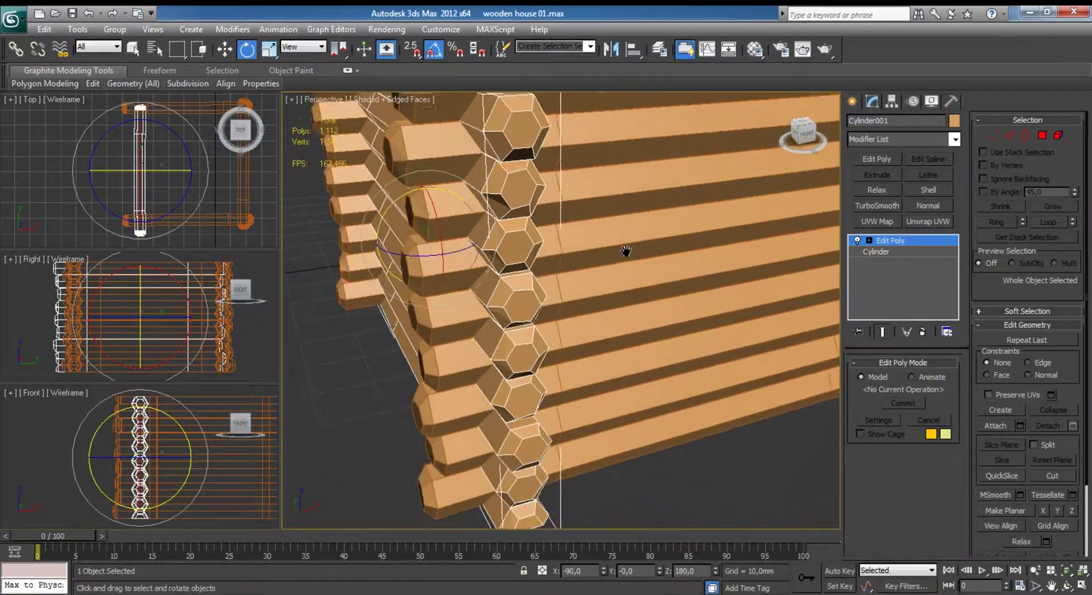
pyautogui.moveTo(625, 251); pyautogui.dragTo(624, 244, button='middle')
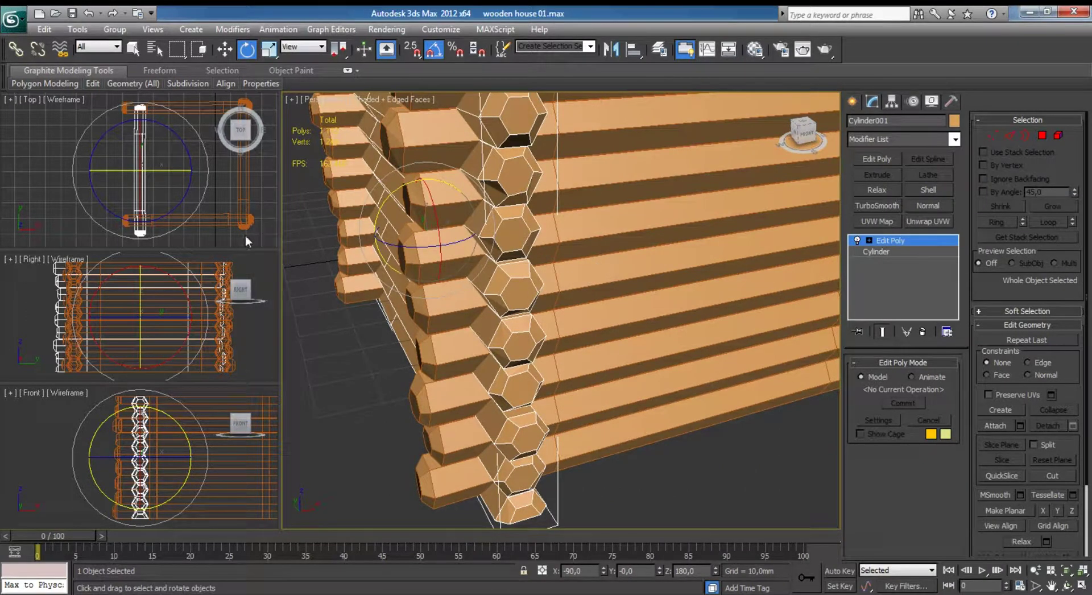
# Select the right corner post Cylinder002 in the Top view and delete it.
pyautogui.rightClick(167, 196)
pyautogui.hotkey('alt', 'w')
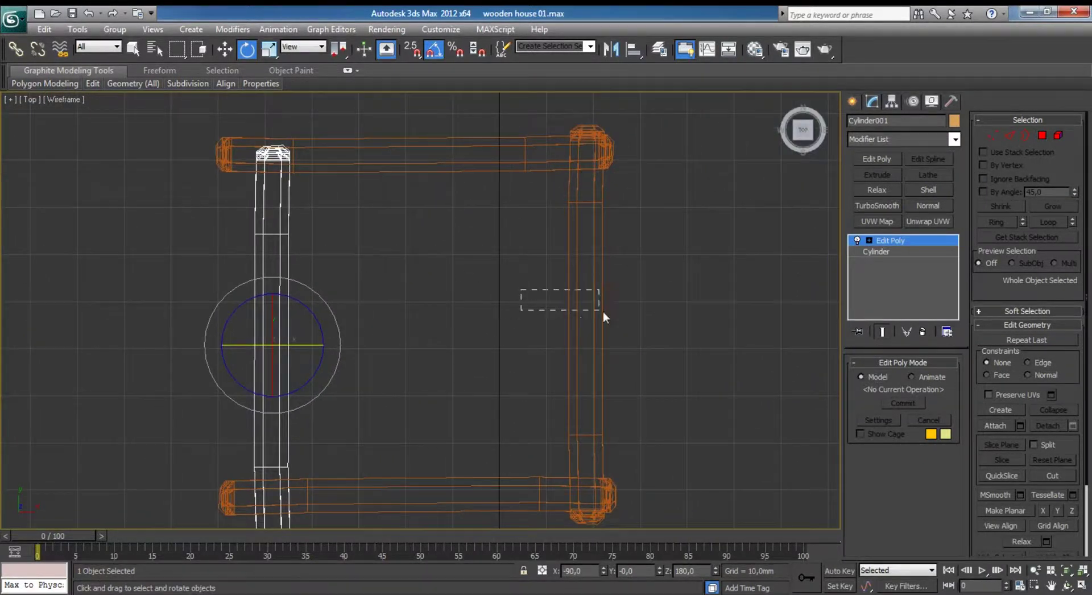
pyautogui.moveTo(602, 311); pyautogui.dragTo(608, 312)
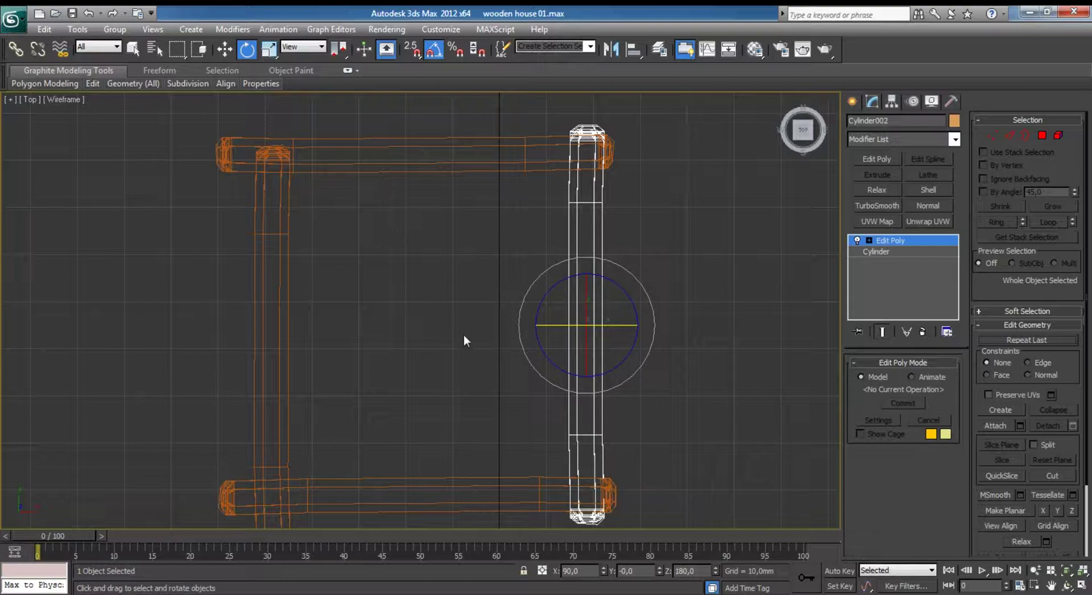
pyautogui.hotkey('alt', 'w')
pyautogui.scroll(-5, 569, 256)
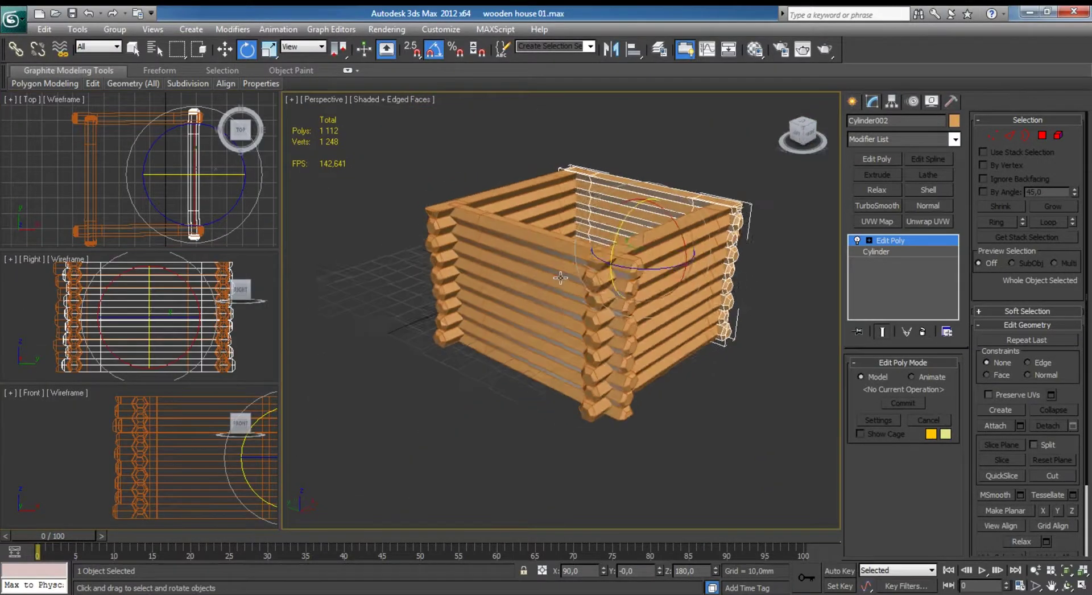
pyautogui.keyDown('alt'); pyautogui.moveTo(568, 255); pyautogui.dragTo(612, 250, button='middle'); pyautogui.keyUp('alt')
pyautogui.scroll(2, 612, 250)
pyautogui.press('Delete')
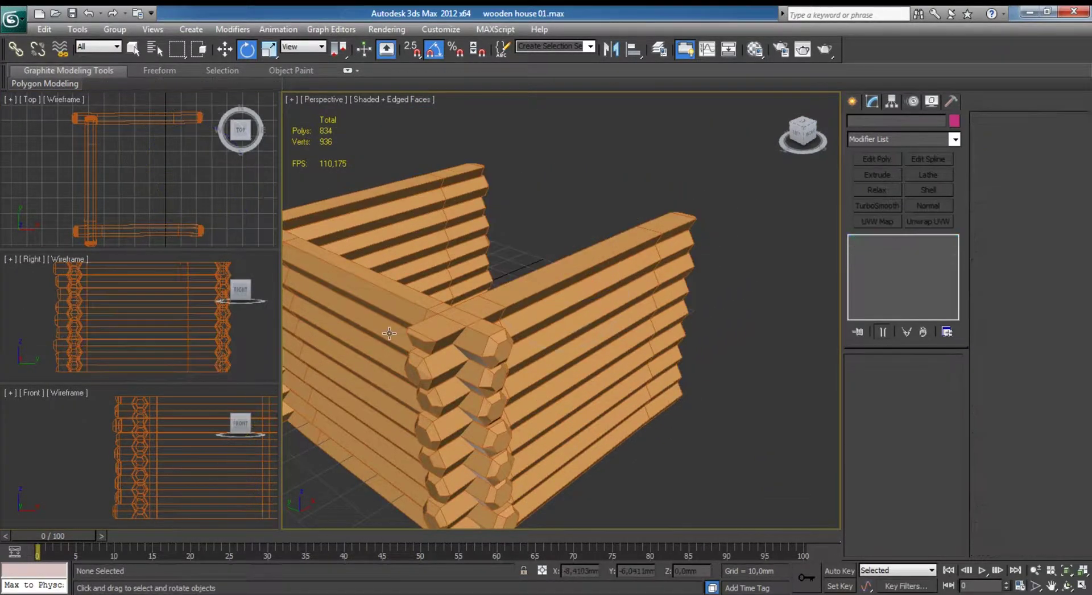
pyautogui.click(380, 314)
pyautogui.hotkey('alt', 'w')
# Shift-drag Cylinder001 right in the Top view to copy it as Cylinder005 across the open side.
pyautogui.press('w')
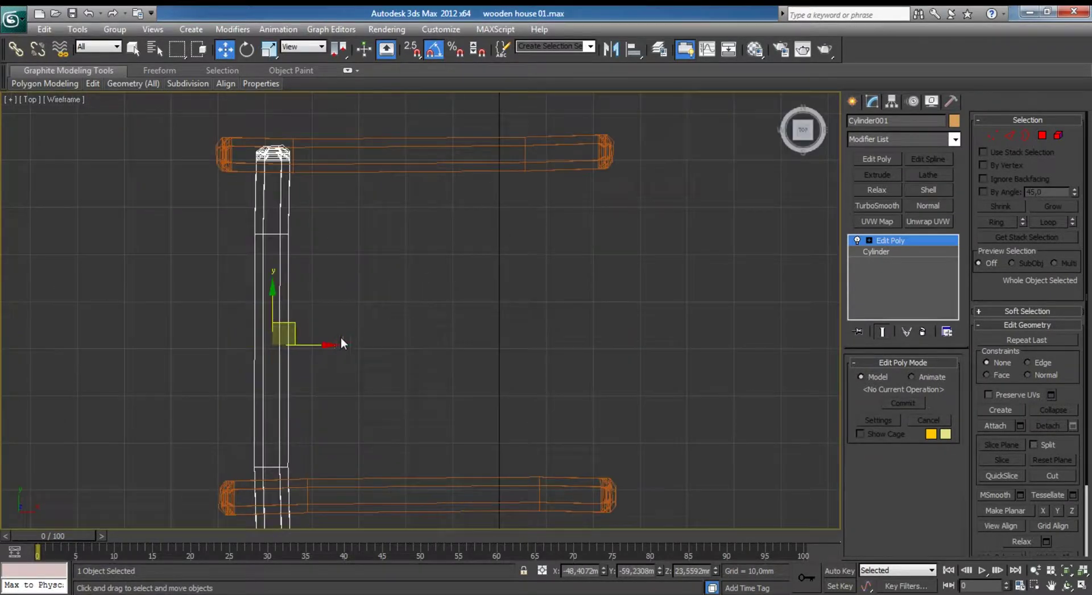
pyautogui.keyDown('shift'); pyautogui.moveTo(310, 346); pyautogui.dragTo(600, 345); pyautogui.keyUp('shift')
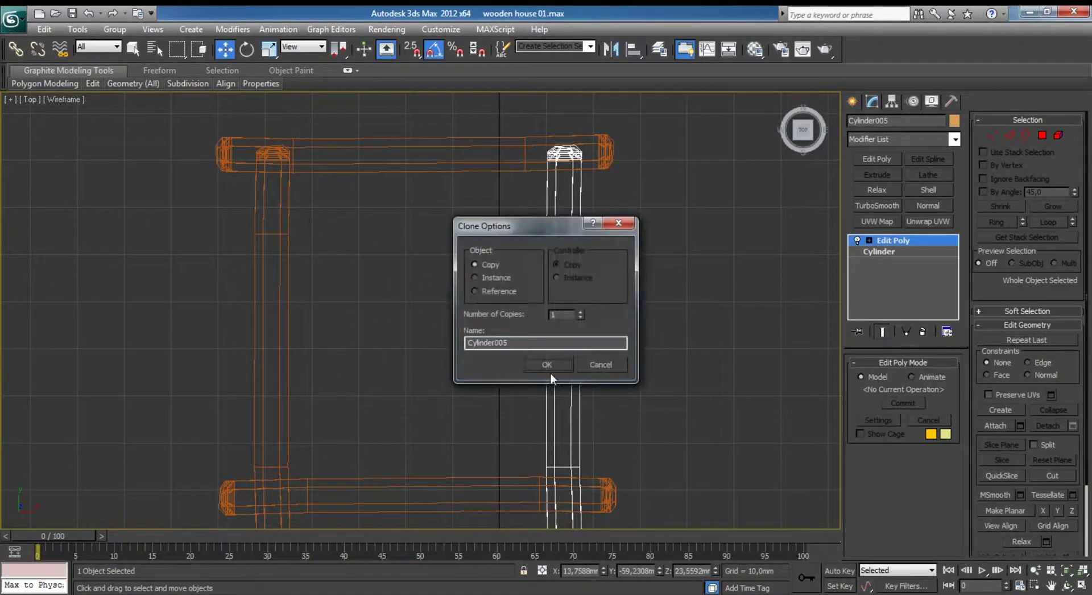
pyautogui.click(546, 365)
pyautogui.hotkey('alt', 'w')
pyautogui.moveTo(623, 344)
pyautogui.keyDown('alt'); pyautogui.mouseDown(button='middle')
pyautogui.moveTo(586, 336)
pyautogui.moveTo(625, 328)
pyautogui.moveTo(603, 285)
pyautogui.mouseUp(button='middle'); pyautogui.keyUp('alt')
pyautogui.rightClick(184, 172)
pyautogui.hotkey('alt', 'w')
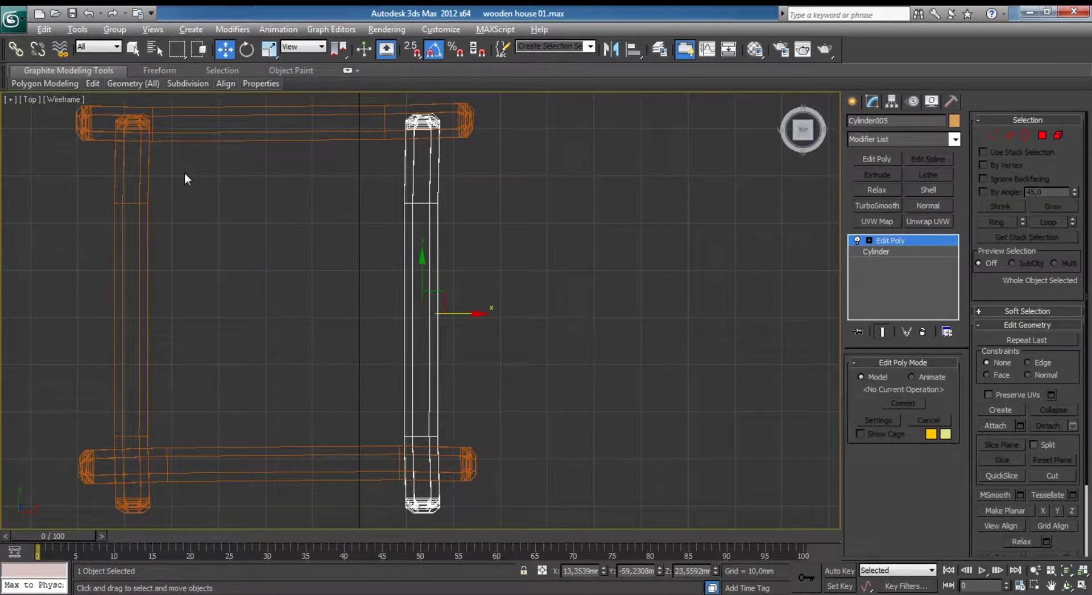
pyautogui.moveTo(204, 220); pyautogui.dragTo(298, 178, button='middle')
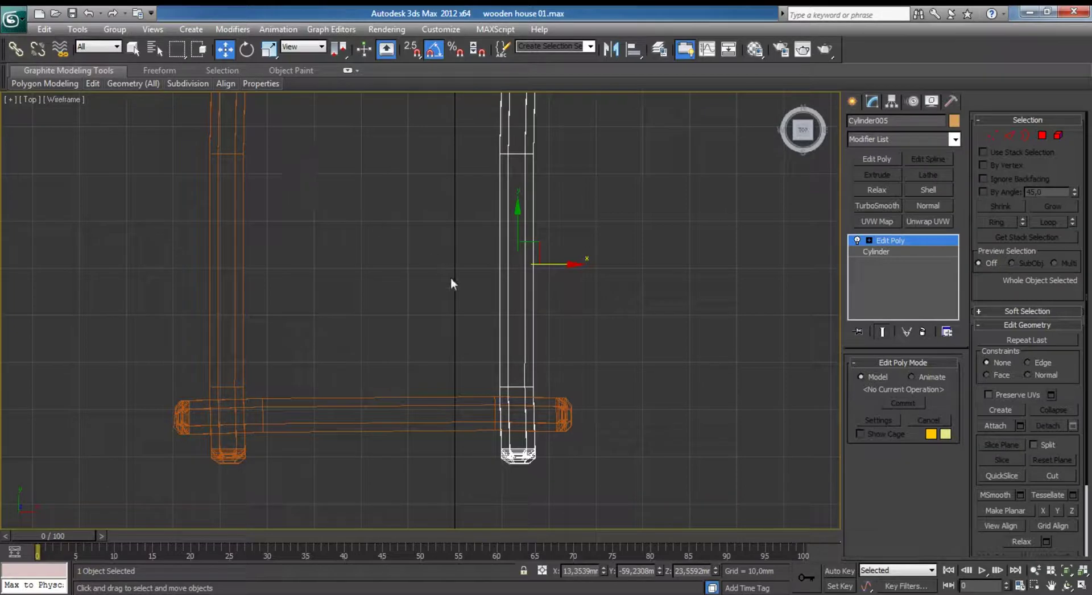
pyautogui.moveTo(450, 284); pyautogui.dragTo(538, 315, button='middle')
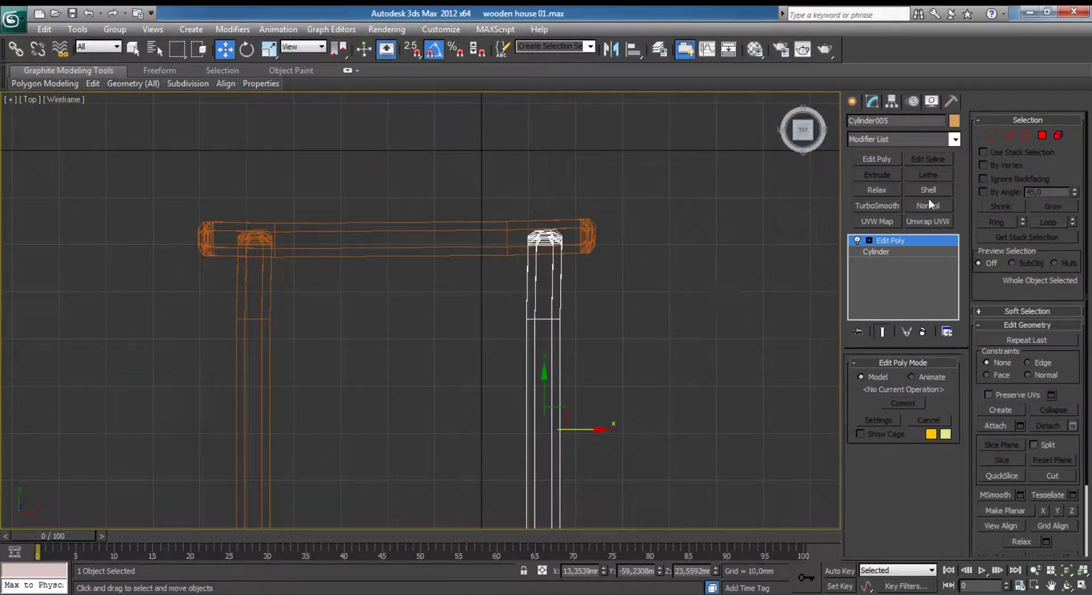
# Move the top-end vertices of both side posts up along Y to extend them past the beam.
pyautogui.click(992, 136)
pyautogui.moveTo(520, 221); pyautogui.dragTo(550, 275)
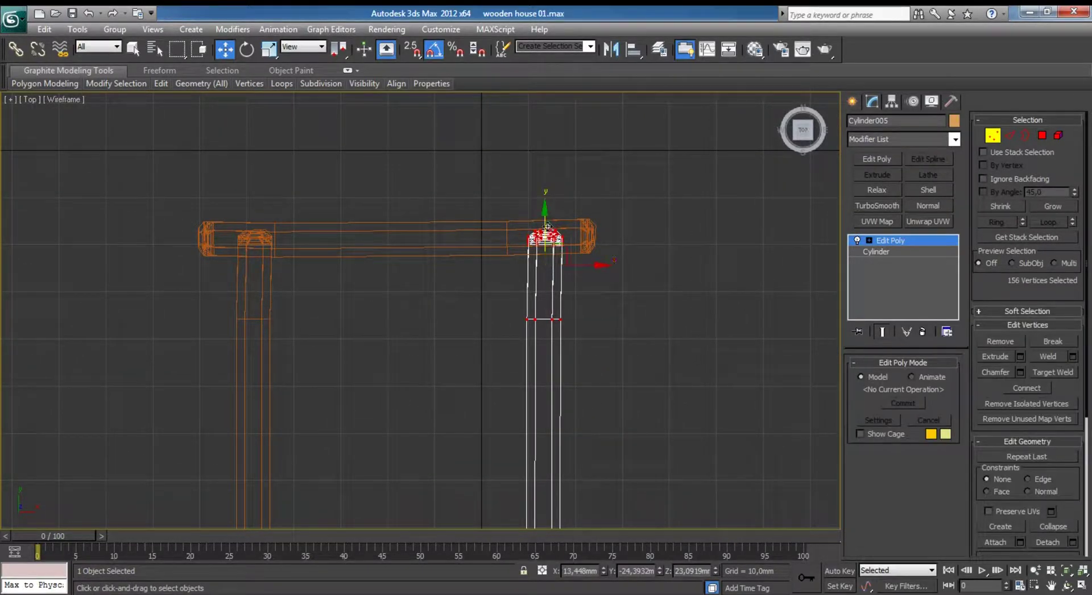
pyautogui.moveTo(547, 227); pyautogui.dragTo(547, 158)
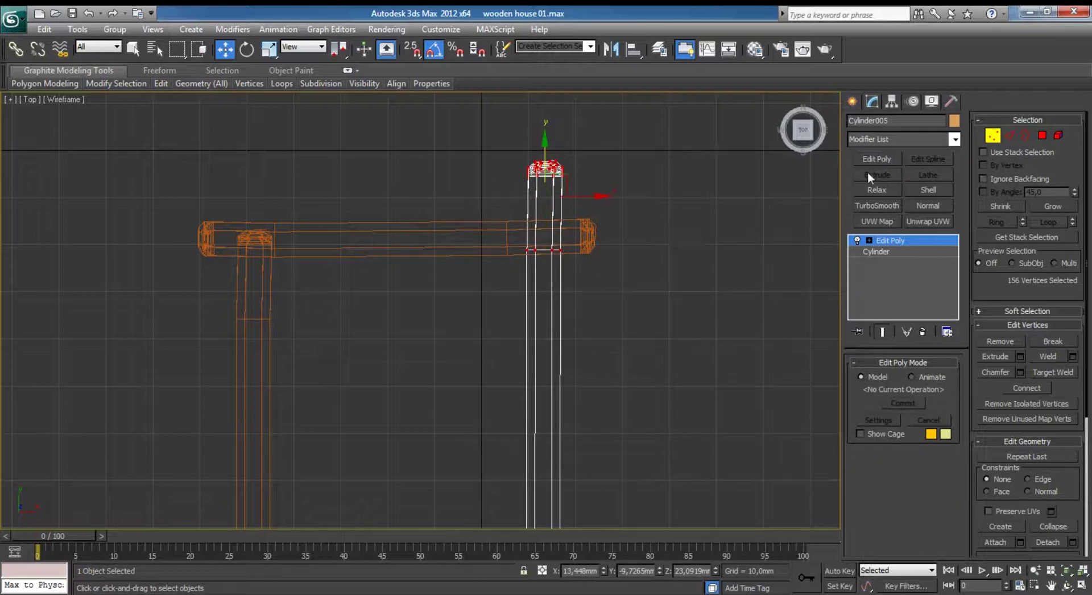
pyautogui.click(992, 137)
pyautogui.click(239, 378)
pyautogui.press('1')
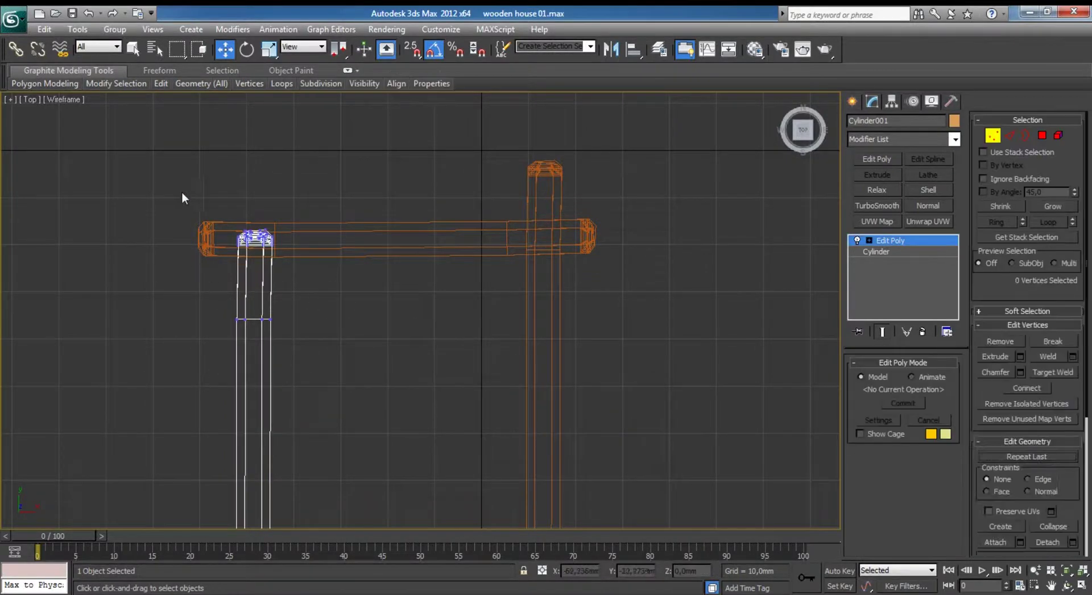
pyautogui.moveTo(182, 191); pyautogui.dragTo(317, 317)
pyautogui.moveTo(254, 220); pyautogui.dragTo(254, 158)
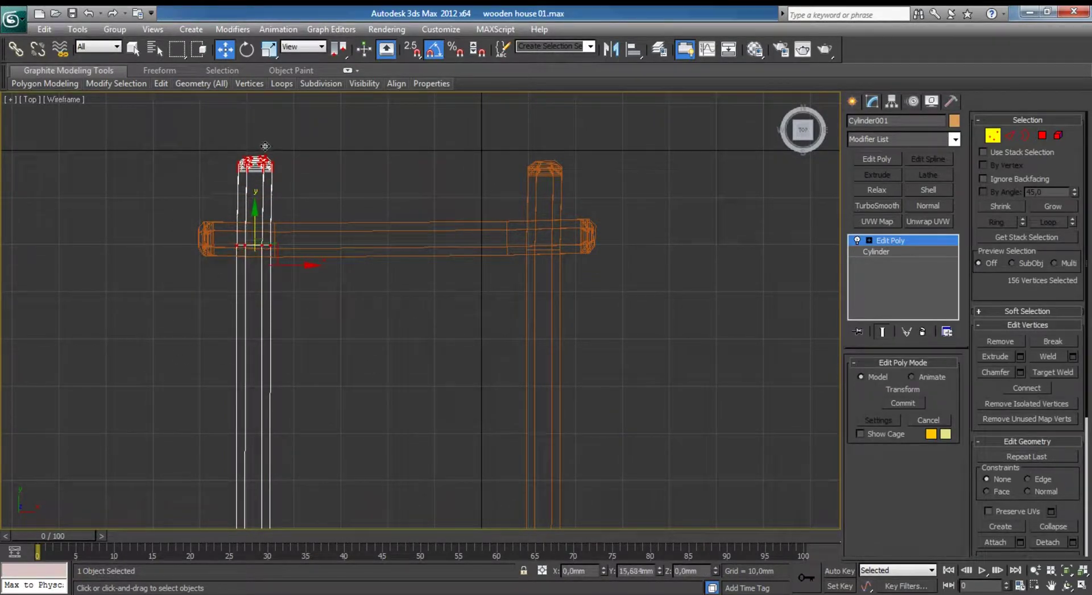
# Leave sub-object mode and move the top beam Cylinder003 up slightly.
pyautogui.click(1010, 135)
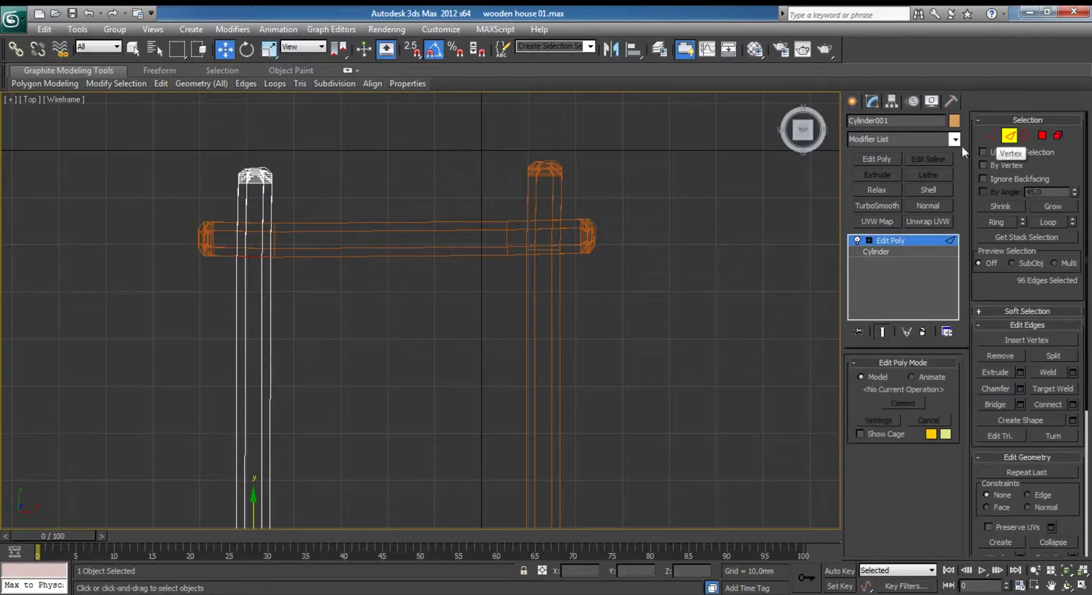
pyautogui.click(1008, 139)
pyautogui.click(408, 228)
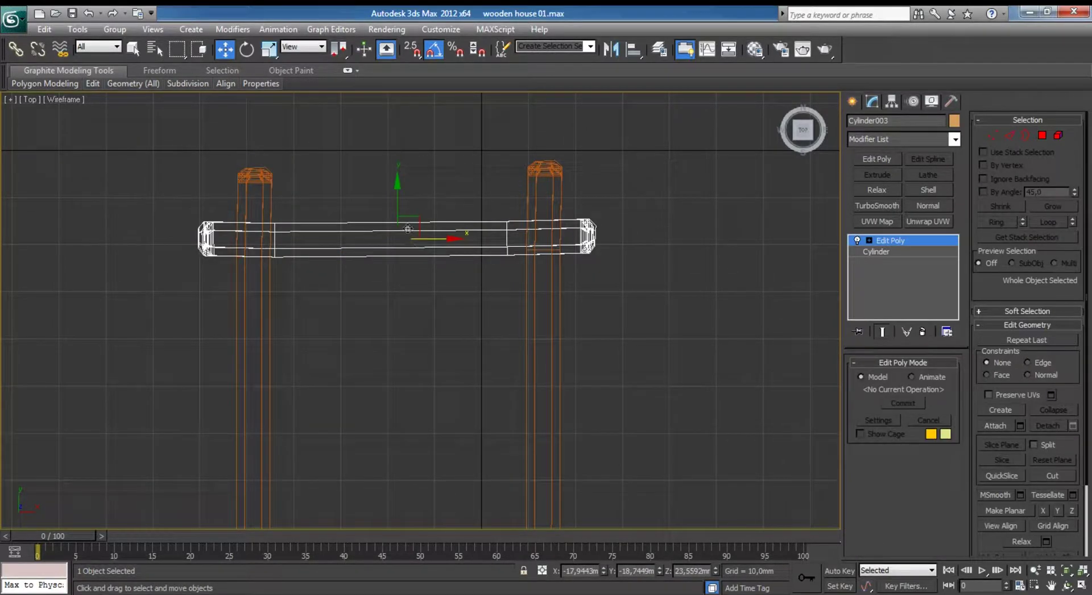
pyautogui.moveTo(399, 208); pyautogui.dragTo(409, 192)
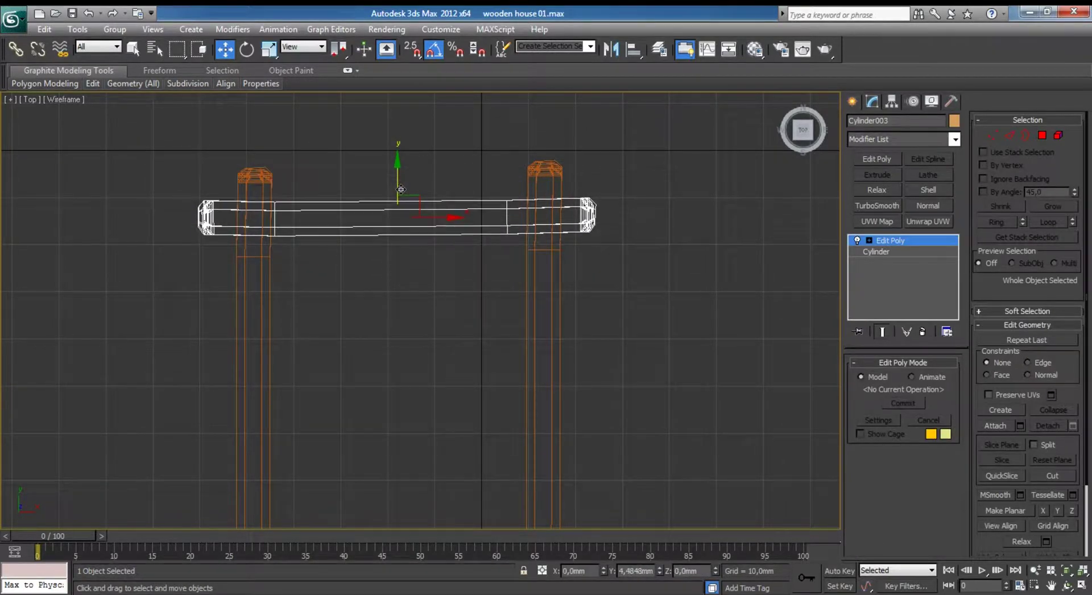
pyautogui.click(522, 299)
pyautogui.scroll(-4, 549, 312)
# Select all four log walls and apply a shared Edit Poly modifier.
pyautogui.hotkey('alt', 'w')
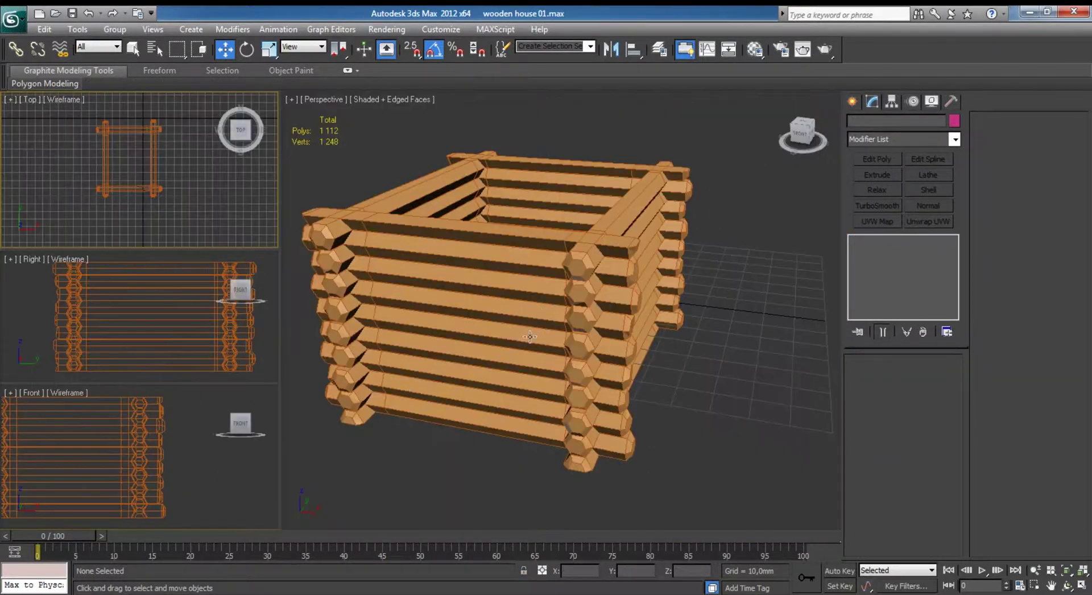
pyautogui.moveTo(547, 306)
pyautogui.keyDown('alt'); pyautogui.mouseDown(button='middle')
pyautogui.moveTo(540, 334)
pyautogui.moveTo(443, 318)
pyautogui.moveTo(364, 244)
pyautogui.mouseUp(button='middle'); pyautogui.keyUp('alt')
pyautogui.hotkey('alt', 'w')
pyautogui.scroll(2, 349, 228)
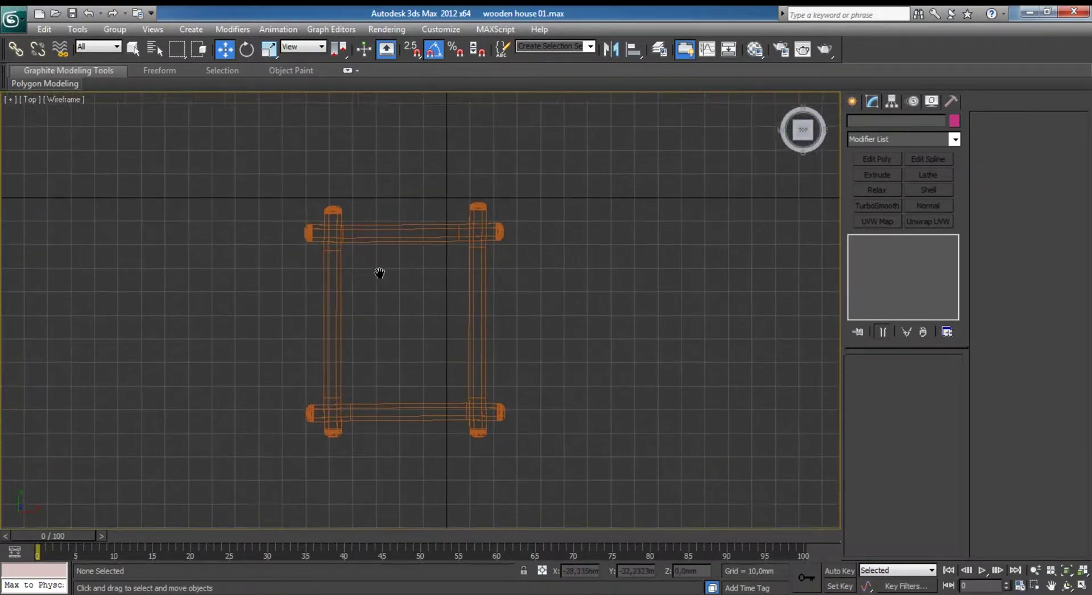
pyautogui.moveTo(592, 418); pyautogui.dragTo(594, 419)
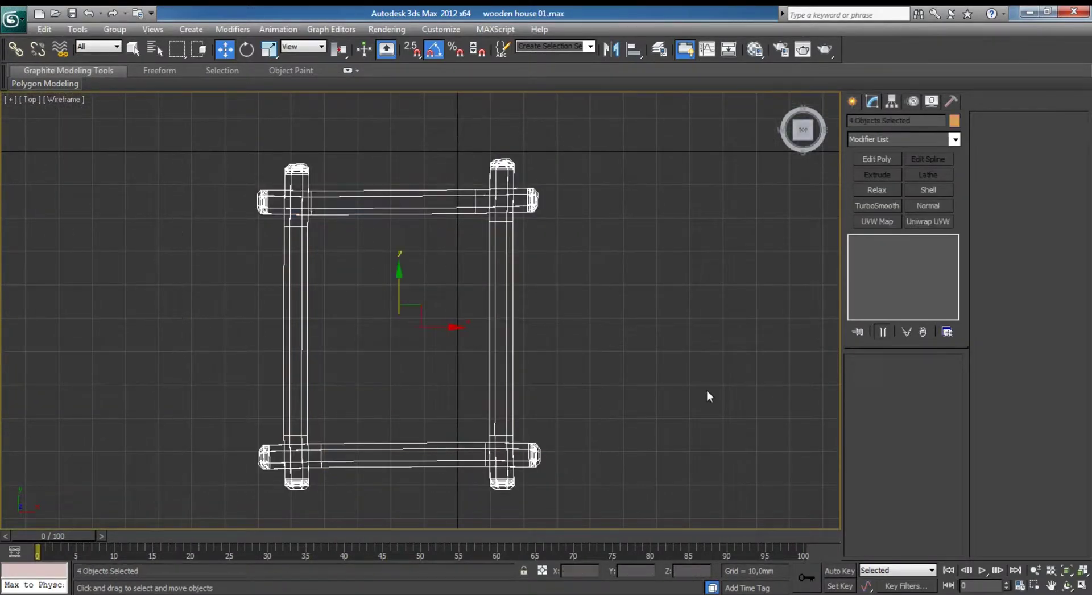
pyautogui.click(867, 155)
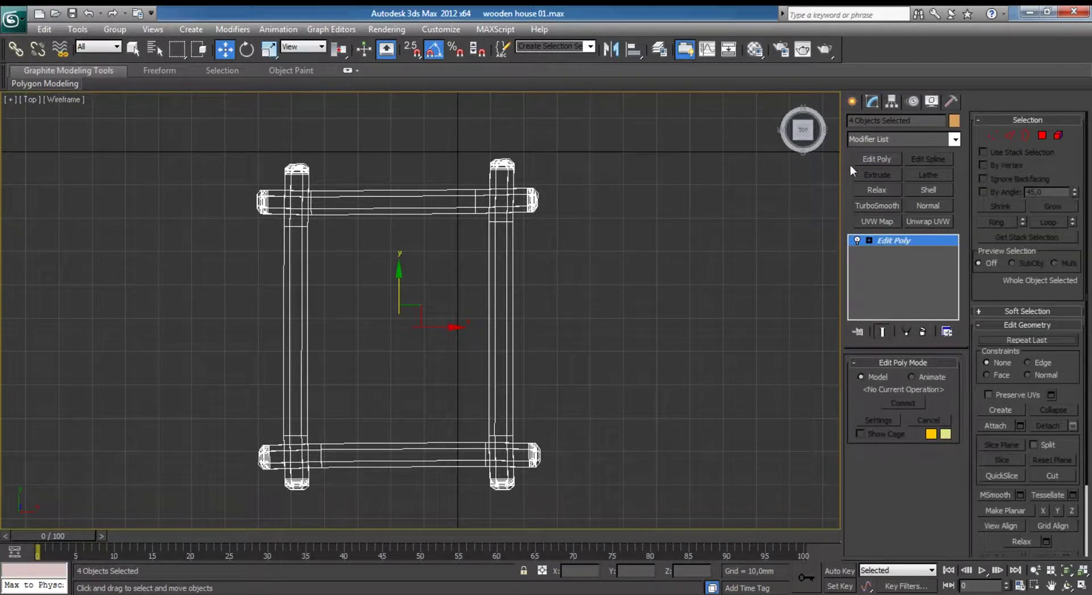
# In Vertex mode, move the frame's top-side vertices up and left-side vertices left to enlarge it.
pyautogui.moveTo(412, 257); pyautogui.dragTo(420, 278, button='middle')
pyautogui.press('1')
pyautogui.scroll(-2, 419, 278)
pyautogui.moveTo(250, 184); pyautogui.dragTo(463, 266)
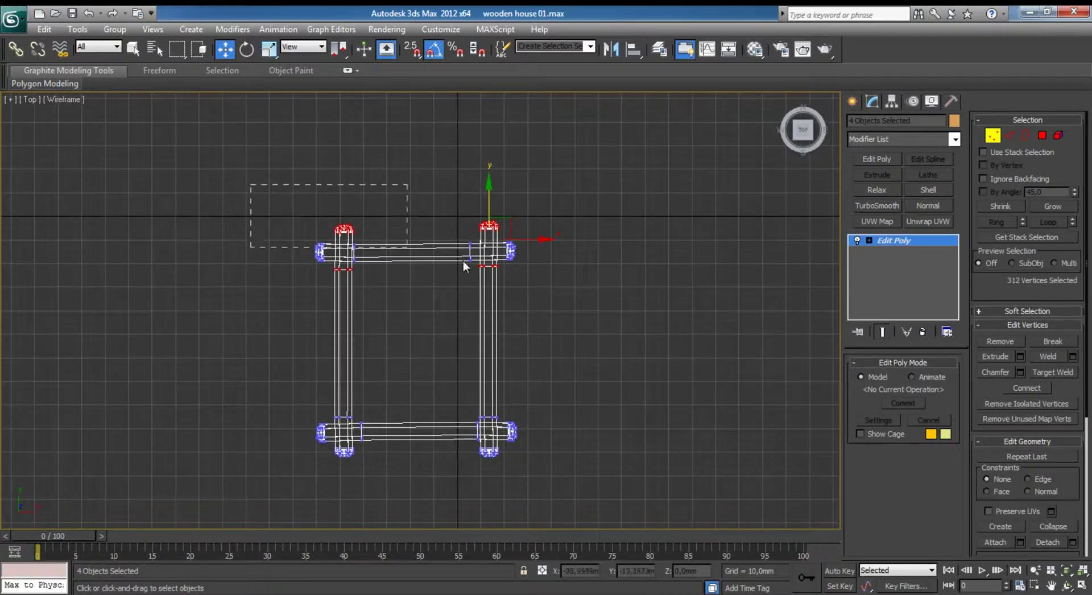
pyautogui.moveTo(497, 213); pyautogui.dragTo(428, 162)
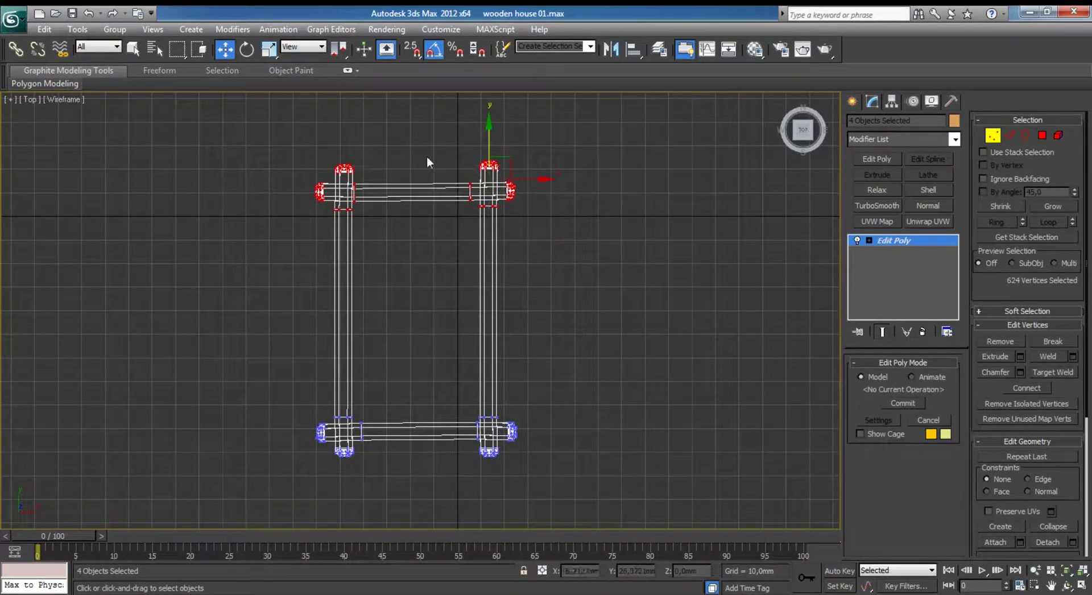
pyautogui.moveTo(363, 420); pyautogui.dragTo(363, 424)
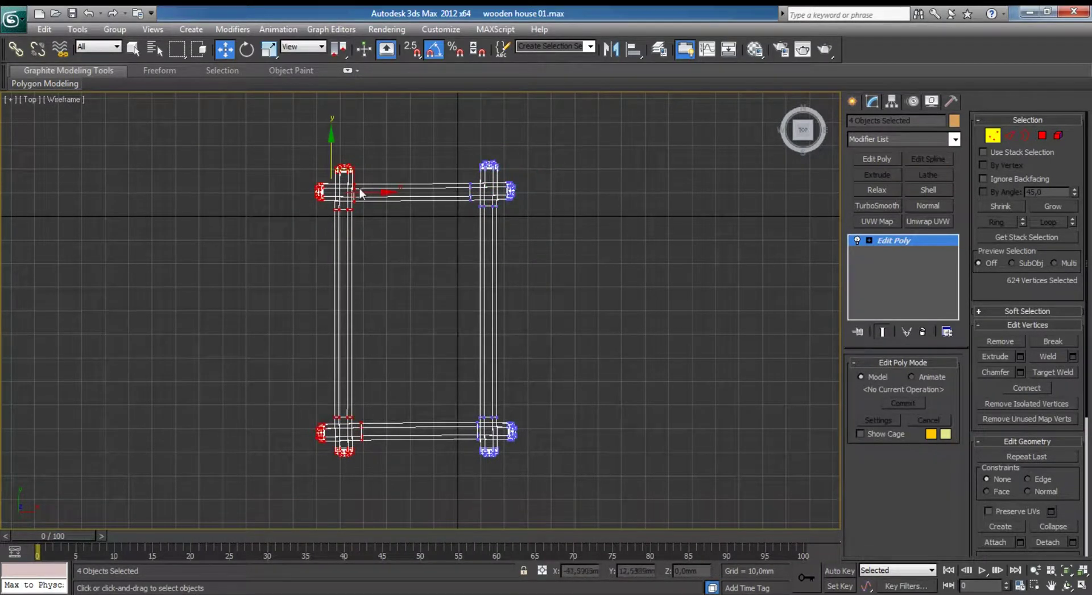
pyautogui.moveTo(366, 194); pyautogui.dragTo(344, 194)
pyautogui.hotkey('alt', 'w')
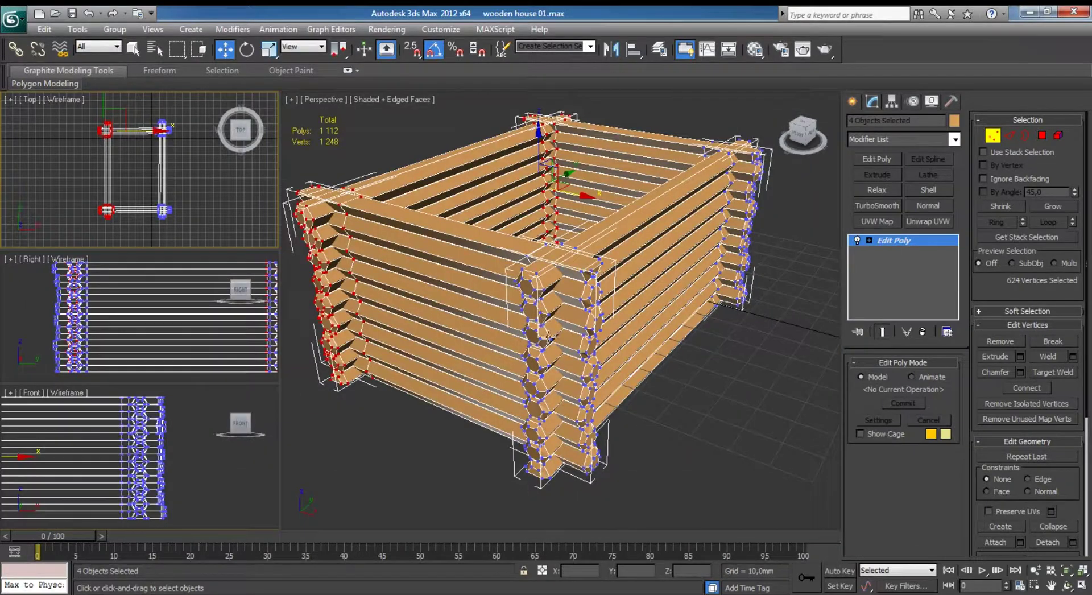
pyautogui.keyDown('alt'); pyautogui.moveTo(605, 353); pyautogui.dragTo(637, 325, button='middle'); pyautogui.keyUp('alt')
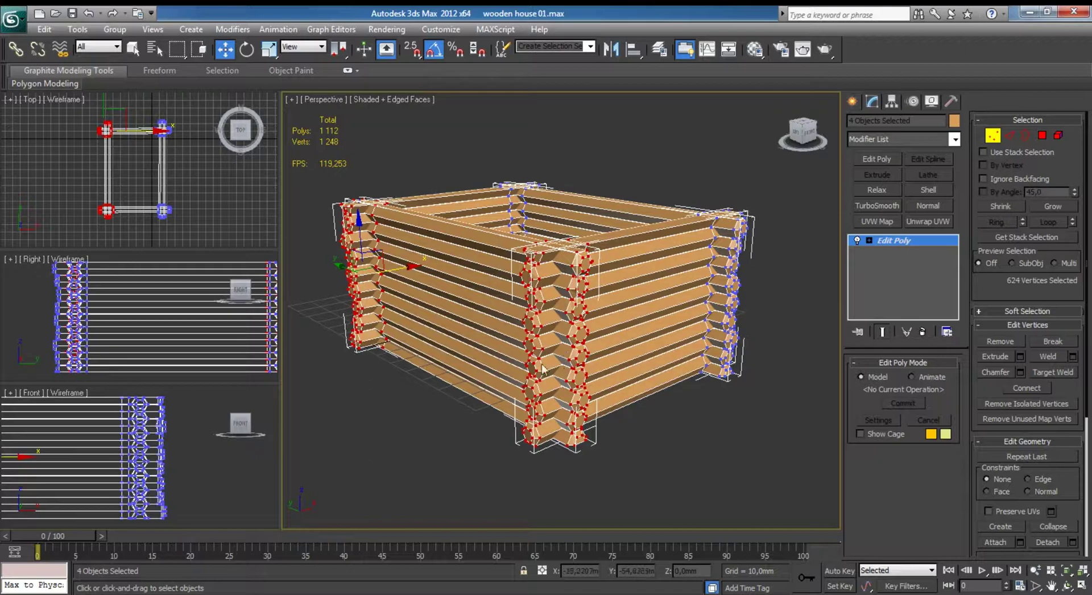
pyautogui.moveTo(542, 369)
pyautogui.keyDown('alt'); pyautogui.mouseDown(button='middle')
pyautogui.moveTo(521, 350)
pyautogui.moveTo(578, 316)
pyautogui.moveTo(490, 349)
pyautogui.moveTo(597, 307)
pyautogui.mouseUp(button='middle'); pyautogui.keyUp('alt')
pyautogui.click(1003, 135)
# Exit vertex editing, hide edged faces and orbit to a low side view of the house.
pyautogui.hotkey('ctrl', 'd')
pyautogui.press('F4')
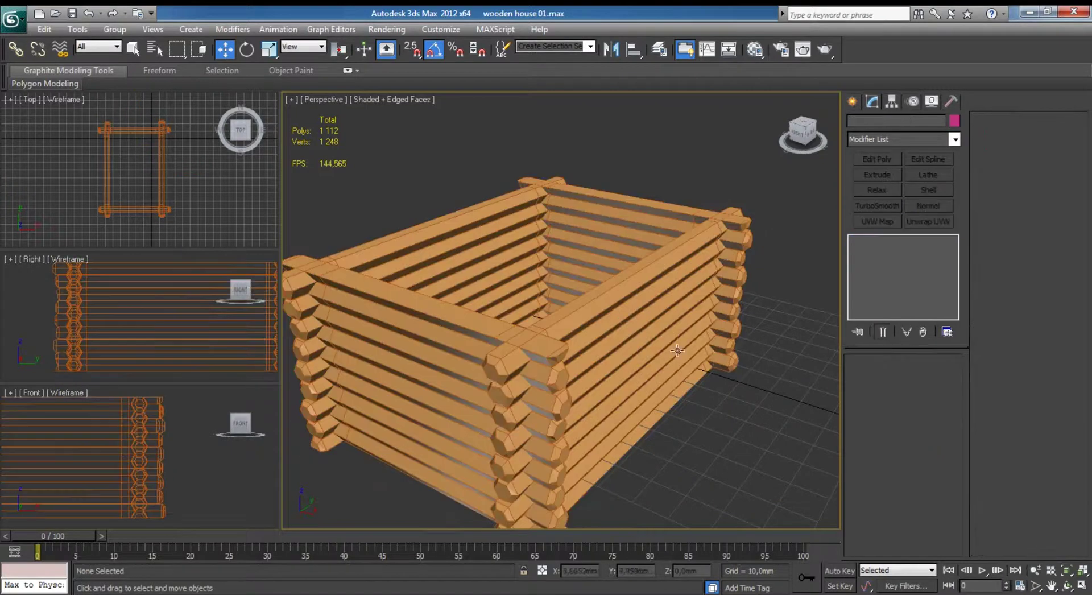
pyautogui.keyDown('alt'); pyautogui.moveTo(626, 341); pyautogui.dragTo(675, 312, button='middle'); pyautogui.keyUp('alt')
pyautogui.moveTo(519, 341)
pyautogui.keyDown('alt'); pyautogui.mouseDown(button='middle')
pyautogui.moveTo(648, 275)
pyautogui.moveTo(613, 298)
pyautogui.moveTo(631, 314)
pyautogui.moveTo(619, 290)
pyautogui.moveTo(607, 295)
pyautogui.mouseUp(button='middle'); pyautogui.keyUp('alt')
pyautogui.scroll(5, 640, 269)
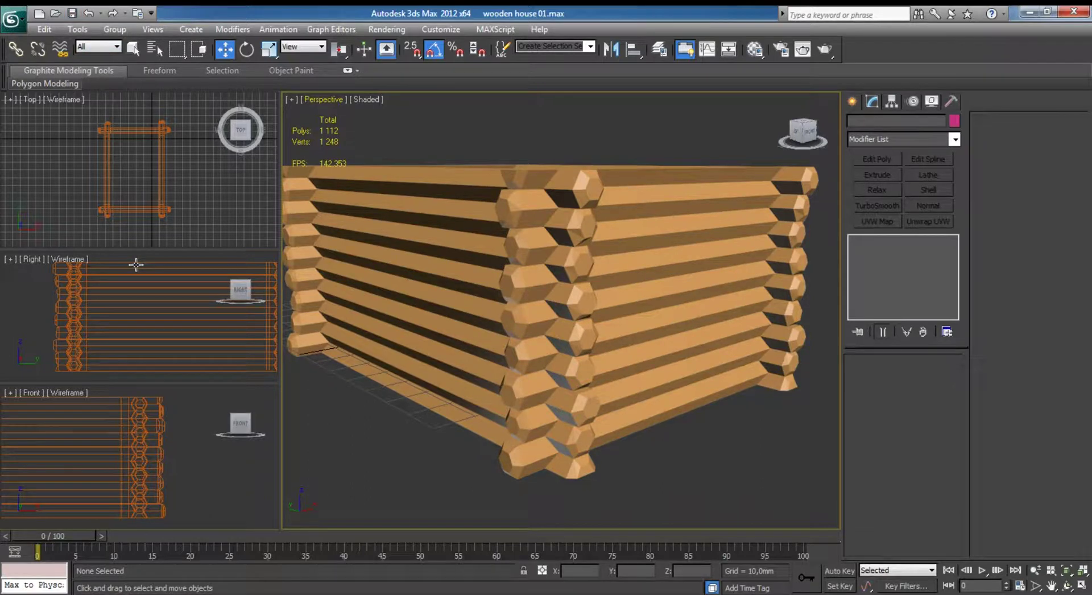
# Maximize the Front view on the log wall and show the Create panel's Standard Primitives.
pyautogui.rightClick(117, 303)
pyautogui.scroll(-3, 110, 449)
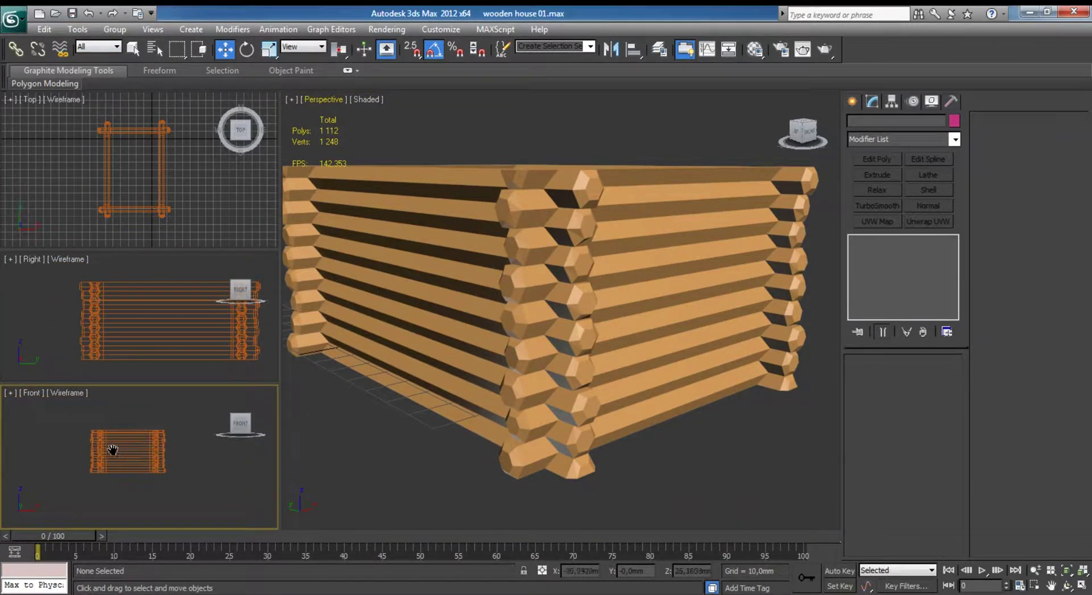
pyautogui.hotkey('alt', 'w')
pyautogui.moveTo(367, 318)
pyautogui.mouseDown(button='middle')
pyautogui.moveTo(482, 341)
pyautogui.moveTo(461, 263)
pyautogui.mouseUp(button='middle')
pyautogui.scroll(2, 460, 263)
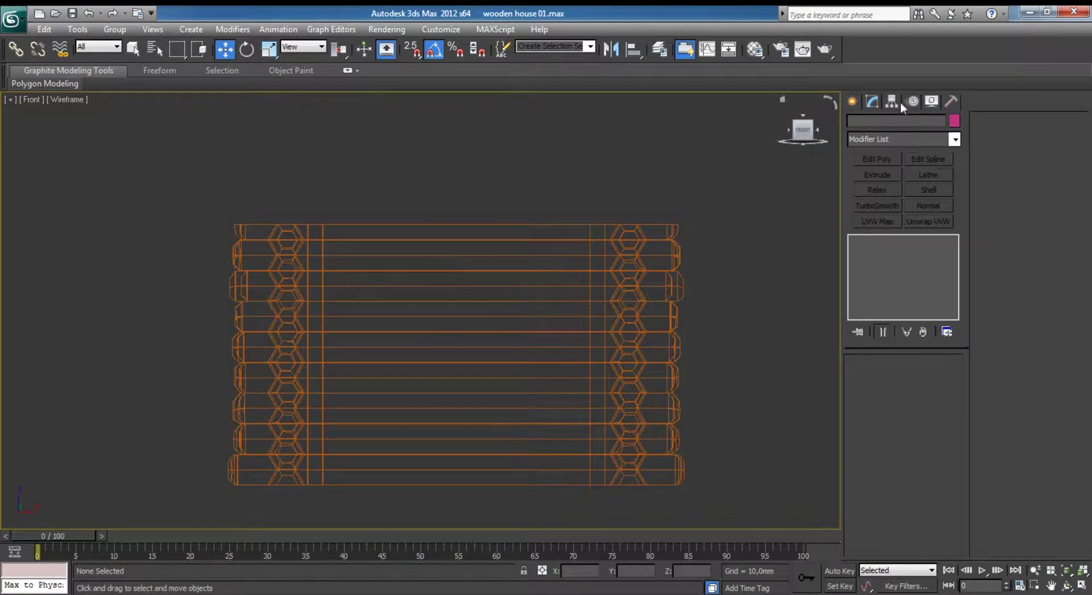
pyautogui.click(853, 102)
pyautogui.moveTo(550, 243); pyautogui.dragTo(561, 274, button='middle')
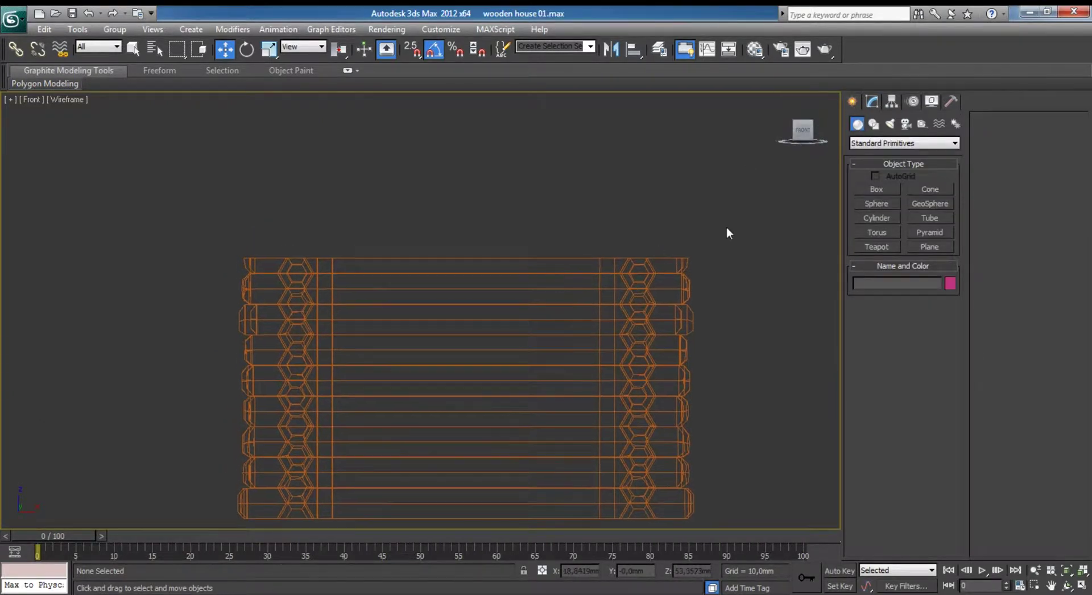
# Draw Box001 in the Top view covering the log frame's footprint.
pyautogui.click(885, 188)
pyautogui.hotkey('alt', 'w')
pyautogui.rightClick(183, 172)
pyautogui.hotkey('alt', 'w')
pyautogui.moveTo(412, 258)
pyautogui.mouseDown(button='middle')
pyautogui.moveTo(429, 237)
pyautogui.moveTo(408, 262)
pyautogui.moveTo(371, 264)
pyautogui.mouseUp(button='middle')
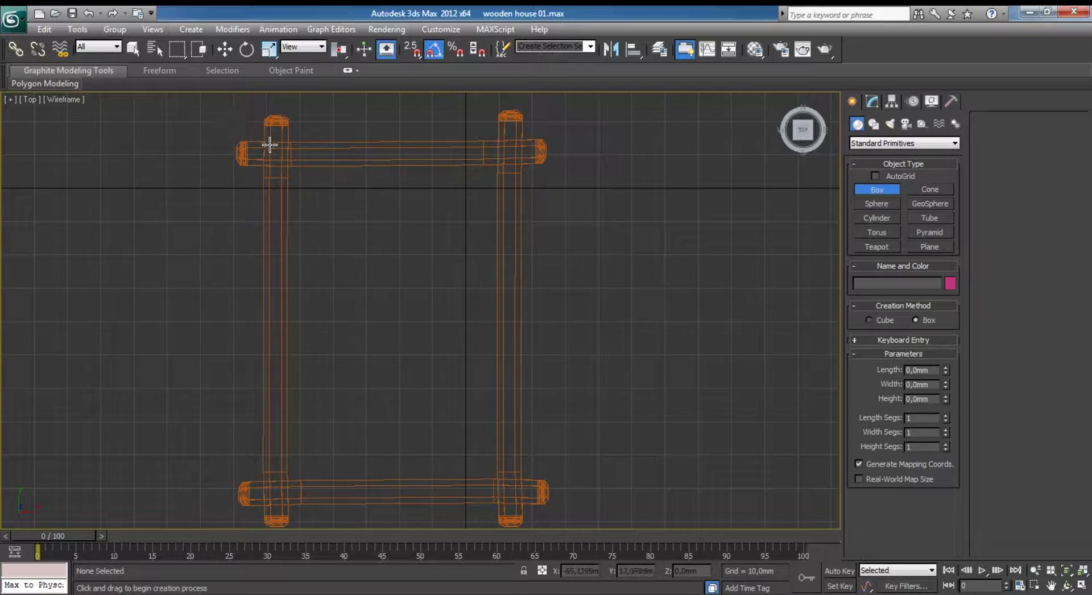
pyautogui.moveTo(266, 144)
pyautogui.mouseDown()
pyautogui.moveTo(431, 361)
pyautogui.moveTo(518, 498)
pyautogui.mouseUp()
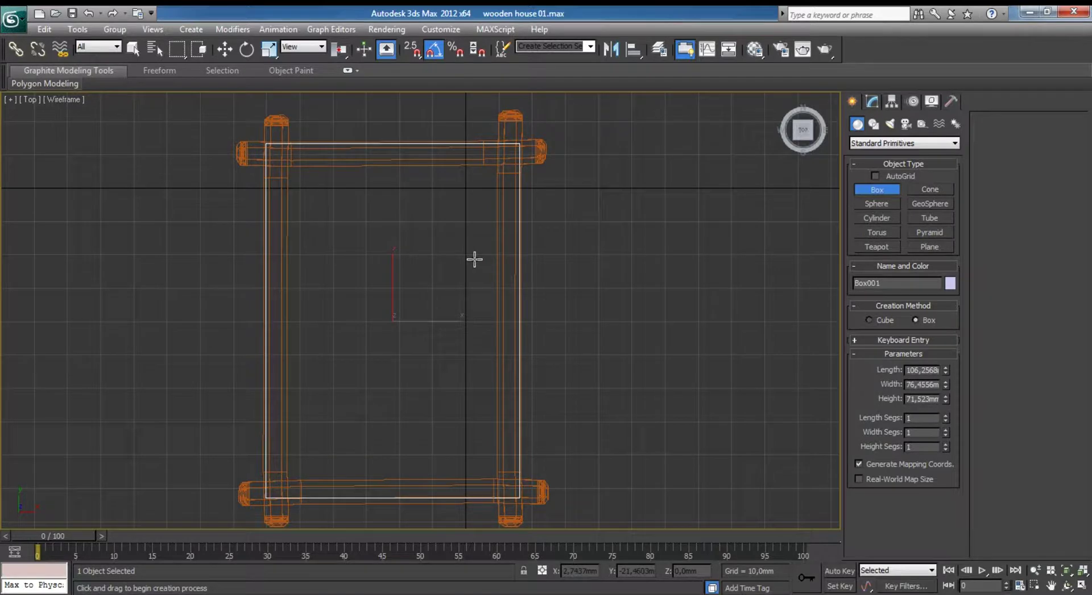
pyautogui.press('w')
# Raise the box in the Front view so it sits on top of the log walls.
pyautogui.hotkey('alt', 'w')
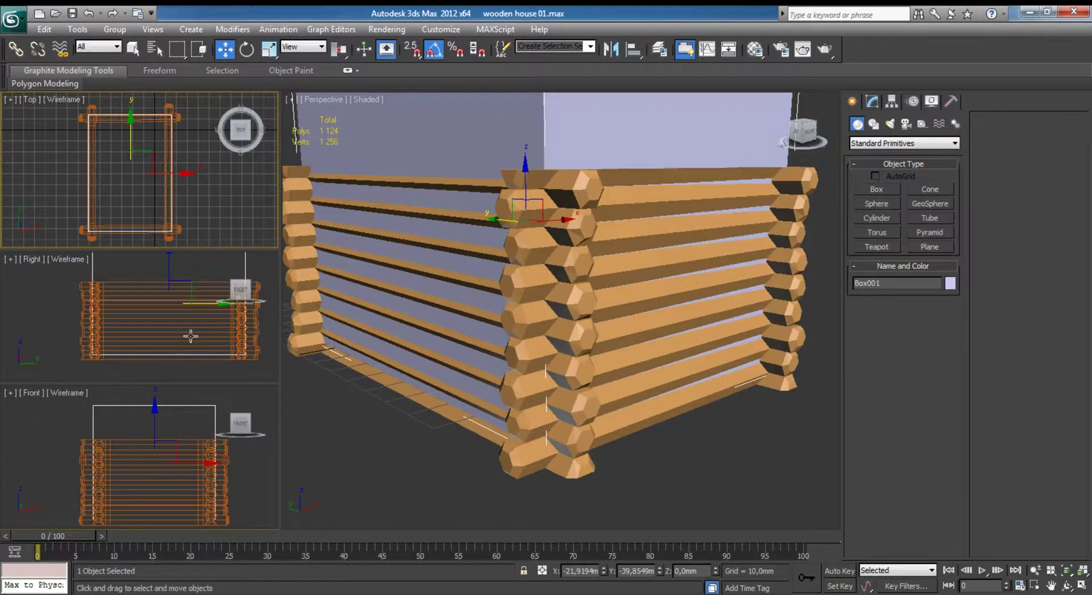
pyautogui.click(191, 449)
pyautogui.hotkey('alt', 'w')
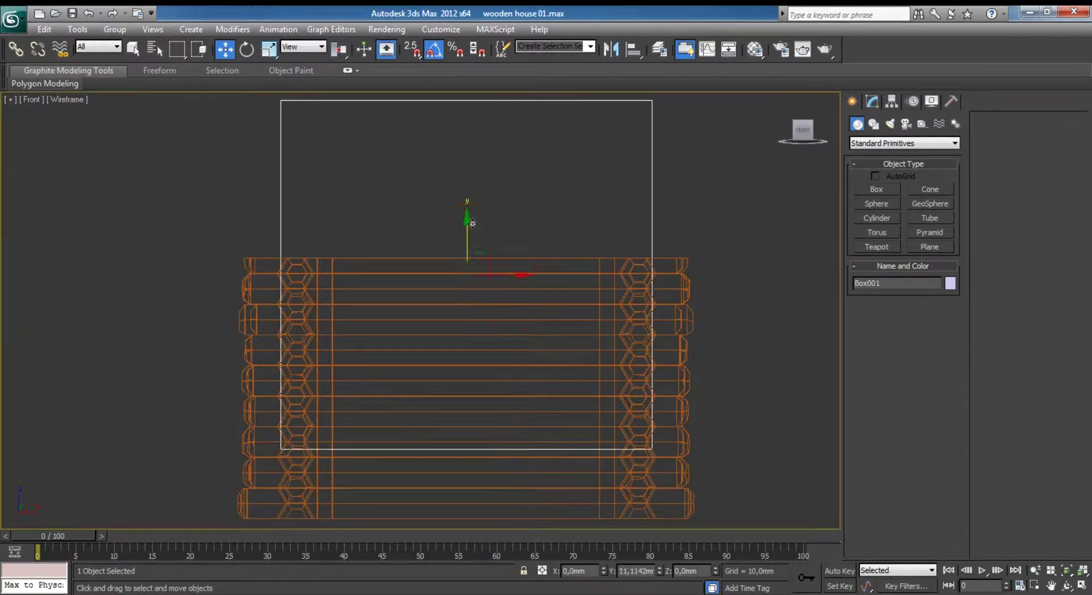
pyautogui.moveTo(472, 224); pyautogui.dragTo(474, 54)
pyautogui.hotkey('alt', 'w')
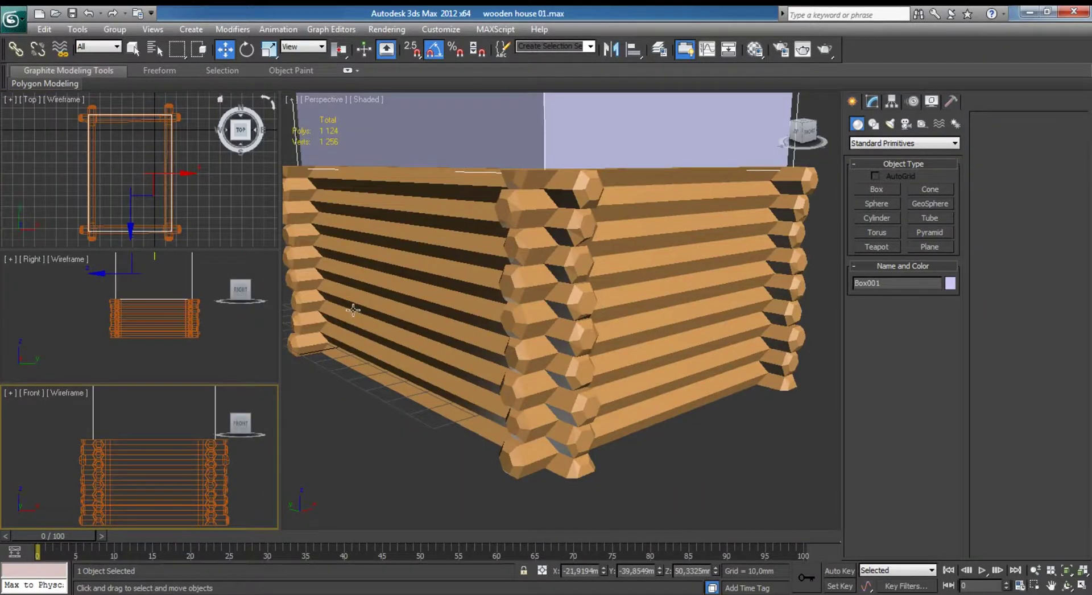
pyautogui.click(168, 332)
pyautogui.hotkey('alt', 'w')
# Add an Edit Poly modifier to the box and select its four top vertices in the Front view.
pyautogui.click(873, 101)
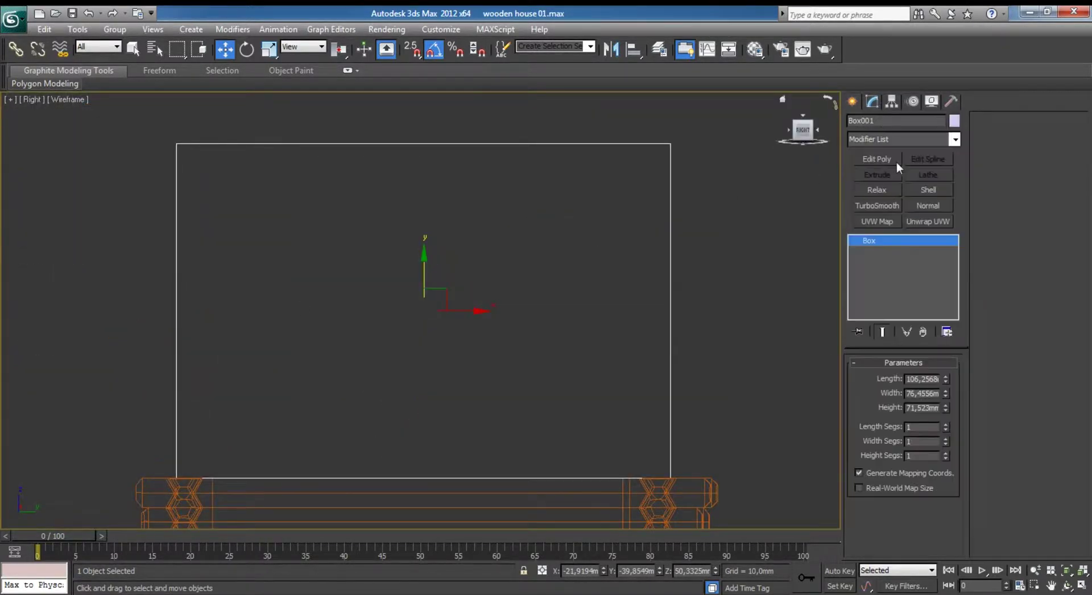
pyautogui.click(876, 159)
pyautogui.press('1')
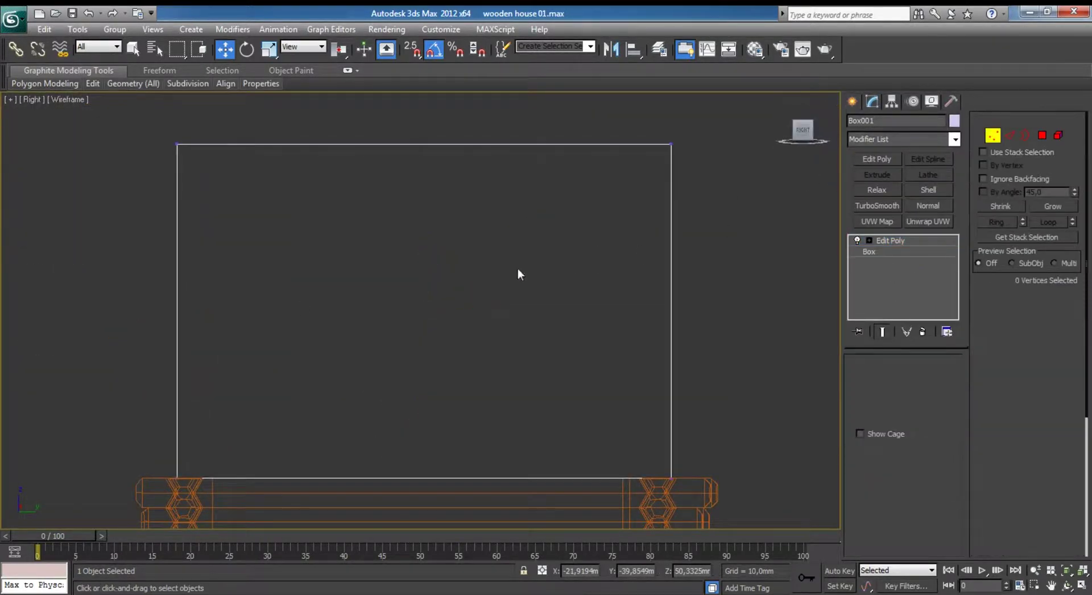
pyautogui.hotkey('alt', 'w')
pyautogui.click(162, 459)
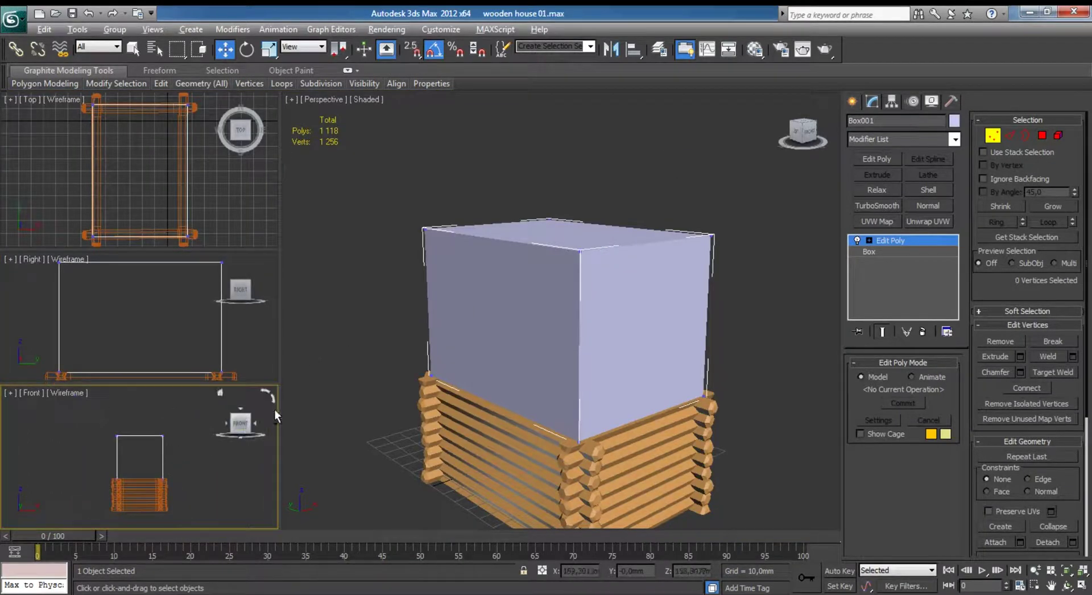
pyautogui.hotkey('alt', 'w')
pyautogui.moveTo(349, 232); pyautogui.dragTo(523, 268)
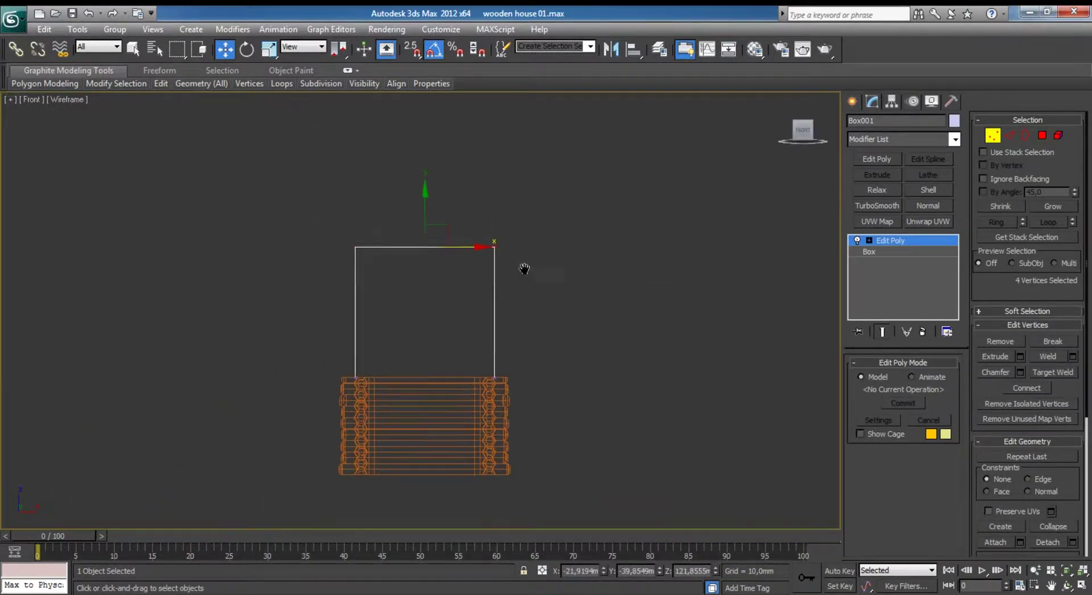
# Lower the top vertices, scale them together into a roof peak, and raise the ridge slightly.
pyautogui.scroll(3, 470, 197)
pyautogui.moveTo(441, 167); pyautogui.dragTo(441, 289)
pyautogui.press('r')
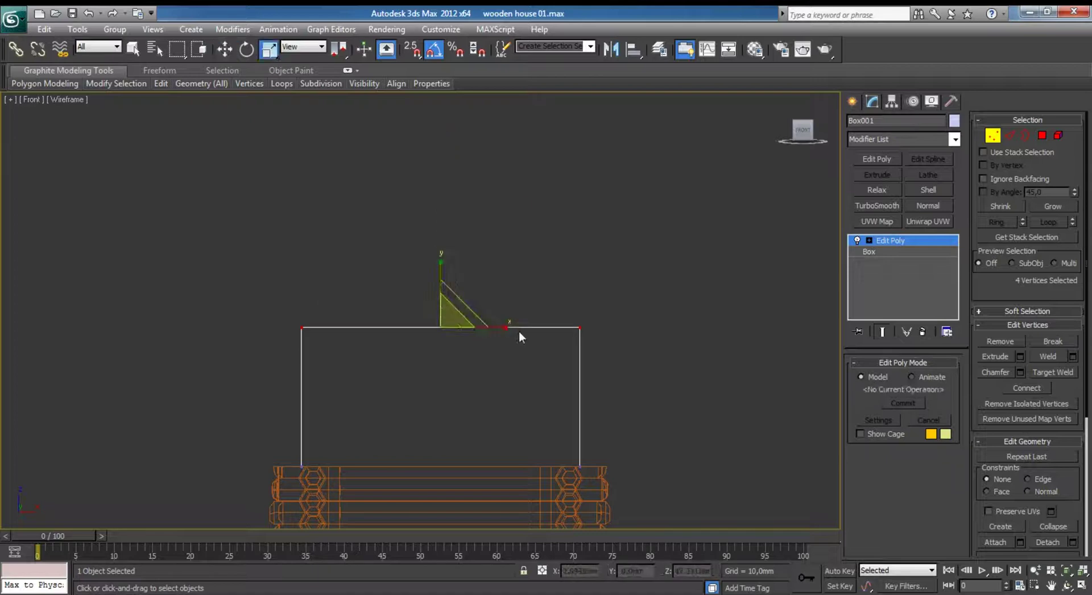
pyautogui.moveTo(500, 327)
pyautogui.mouseDown()
pyautogui.moveTo(292, 323)
pyautogui.moveTo(650, 390)
pyautogui.mouseUp()
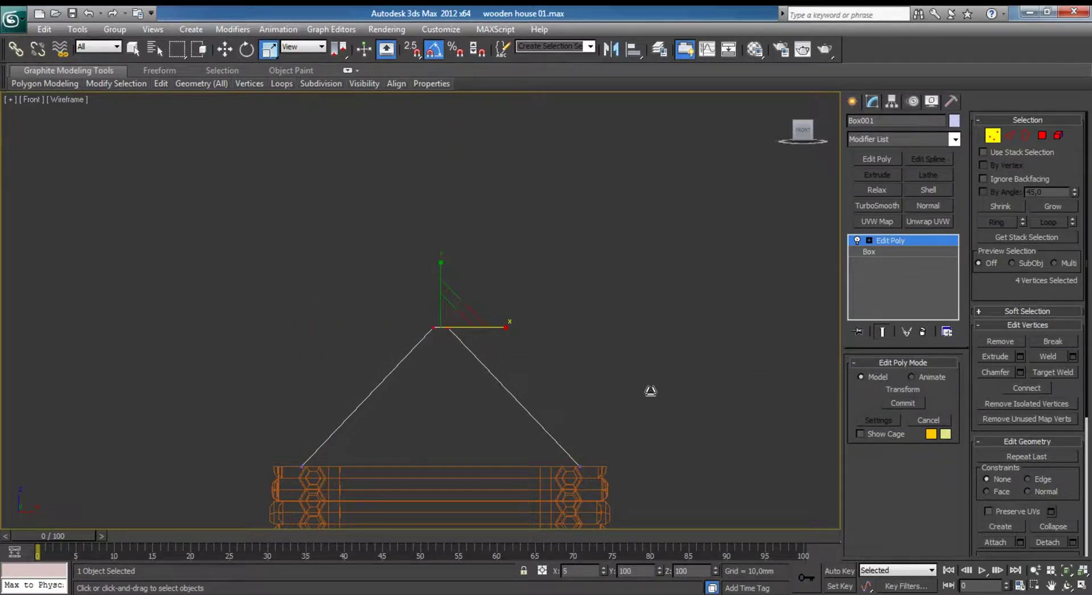
pyautogui.scroll(-2, 522, 367)
pyautogui.press('w')
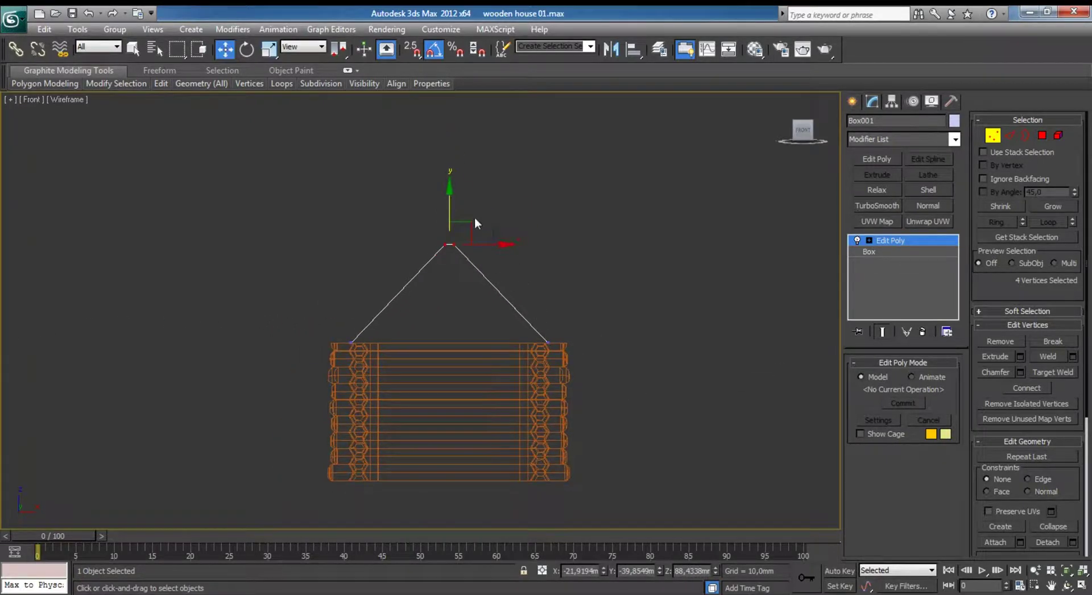
pyautogui.moveTo(451, 206); pyautogui.dragTo(452, 199)
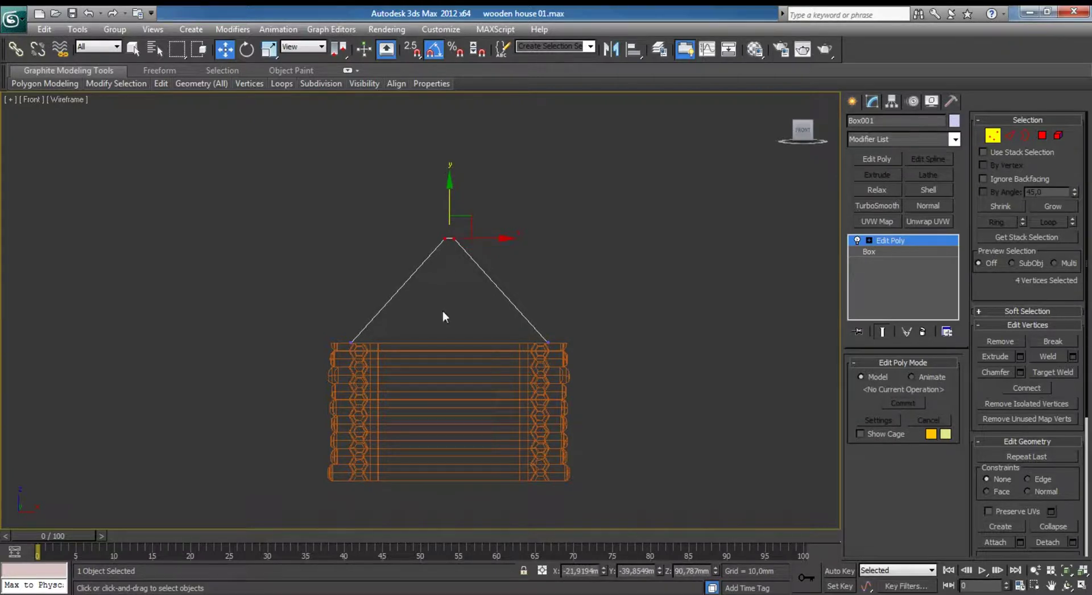
# Orbit around the log house and show edges on the shaded model.
pyautogui.scroll(2, 442, 310)
pyautogui.scroll(2, 425, 377)
pyautogui.moveTo(427, 377)
pyautogui.keyDown('alt'); pyautogui.mouseDown(button='middle')
pyautogui.moveTo(609, 380)
pyautogui.moveTo(520, 388)
pyautogui.mouseUp(button='middle'); pyautogui.keyUp('alt')
pyautogui.moveTo(588, 404)
pyautogui.keyDown('alt'); pyautogui.mouseDown(button='middle')
pyautogui.moveTo(496, 405)
pyautogui.moveTo(515, 343)
pyautogui.mouseUp(button='middle'); pyautogui.keyUp('alt')
pyautogui.scroll(2, 497, 405)
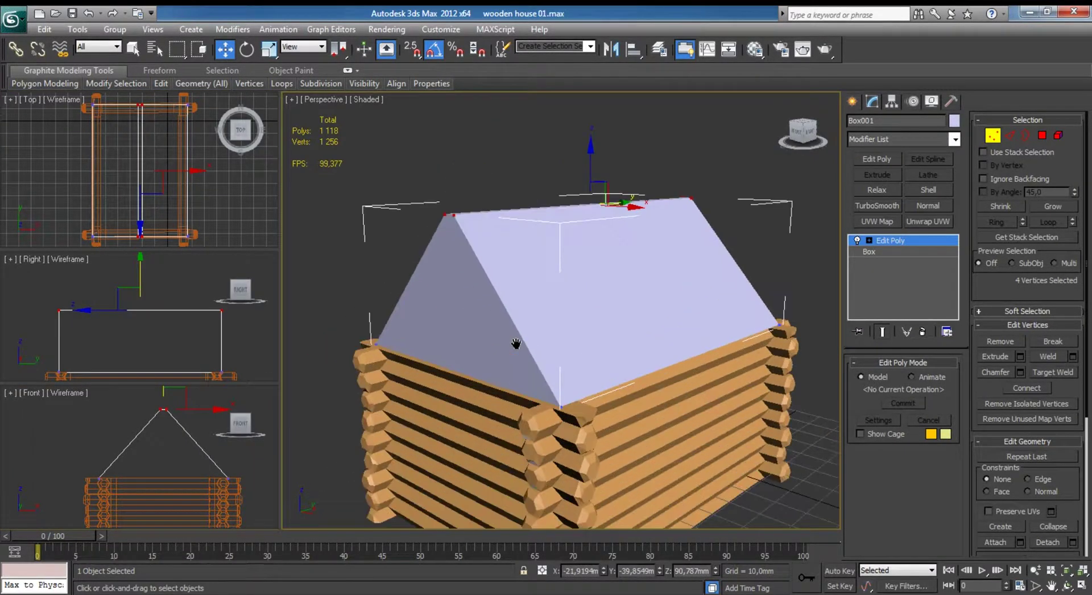
pyautogui.press('F4')
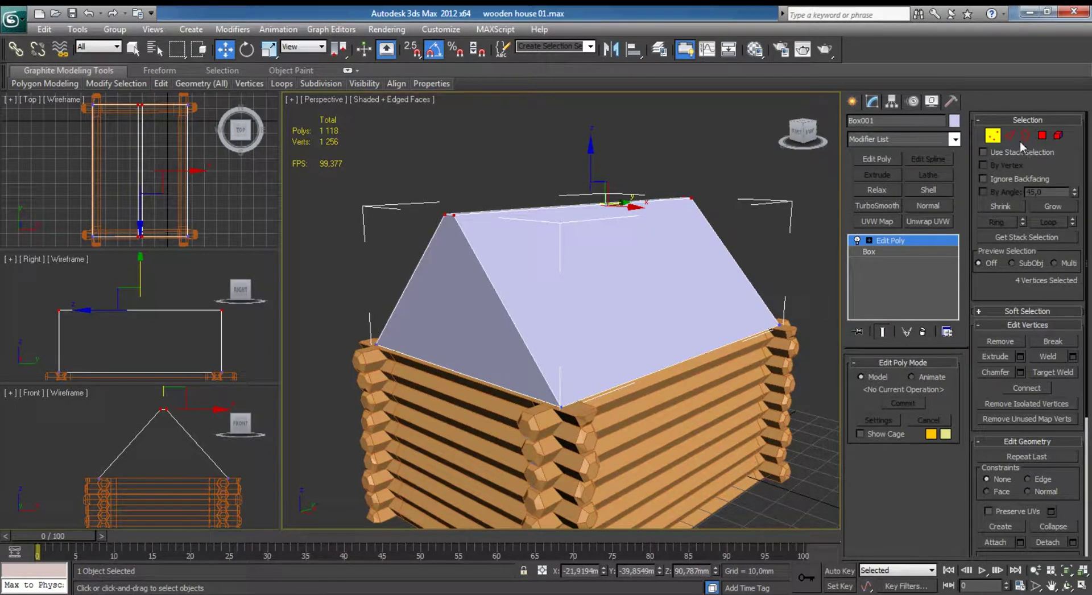
# Select the four sloping gable-end edges of the roof in the Right view.
pyautogui.click(1009, 135)
pyautogui.click(78, 438)
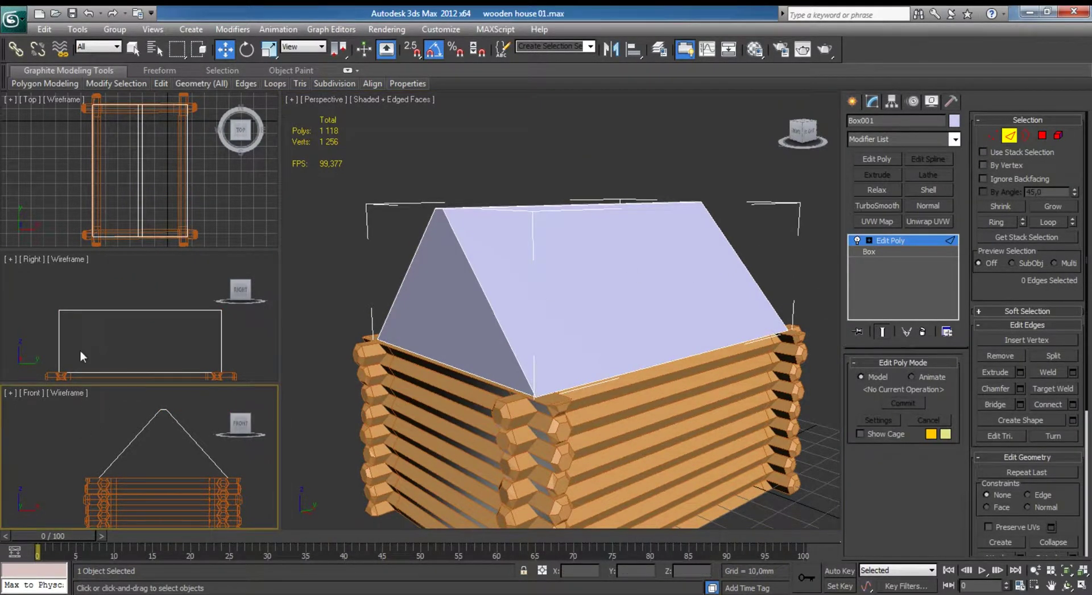
pyautogui.click(81, 351)
pyautogui.hotkey('alt', 'w')
pyautogui.moveTo(90, 357); pyautogui.dragTo(306, 379)
pyautogui.hotkey('alt', 'w')
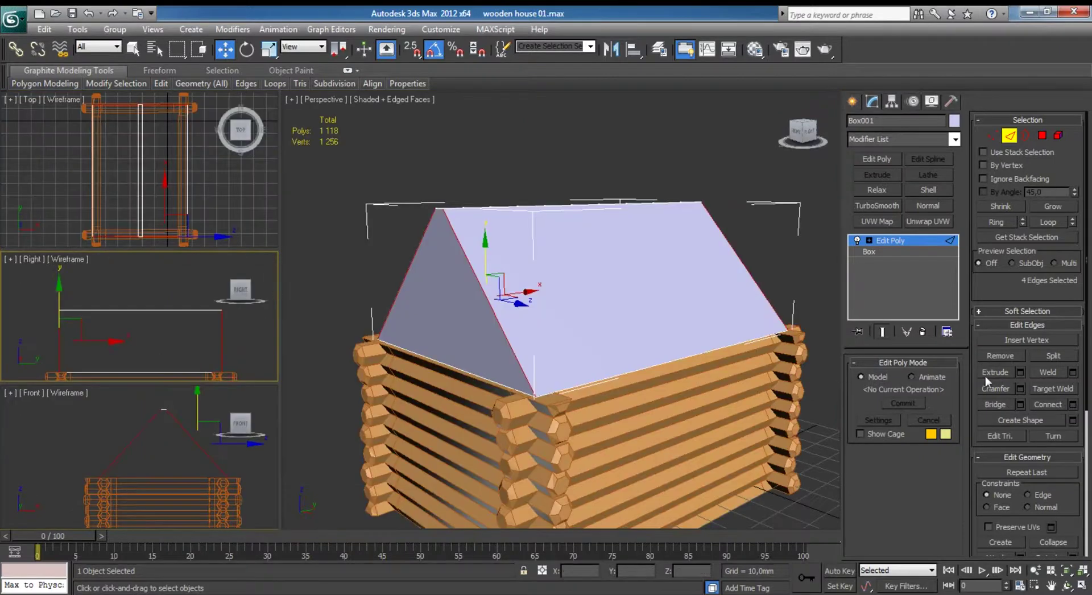
# Connect the selected edges into a new edge loop, adjusting pinch and sliding it toward the eaves.
pyautogui.click(1072, 404)
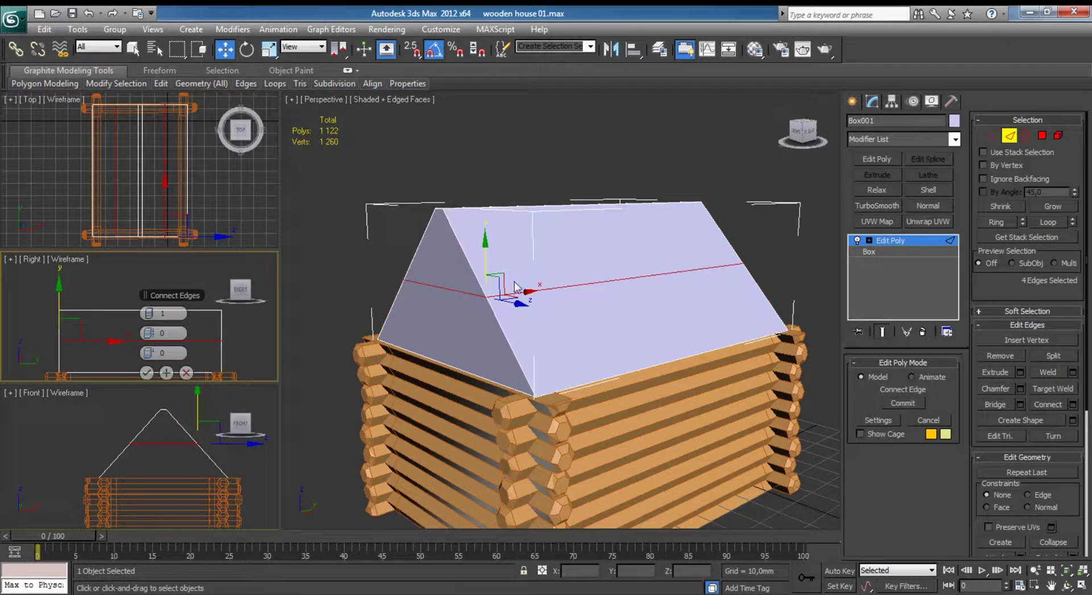
pyautogui.rightClick(505, 301)
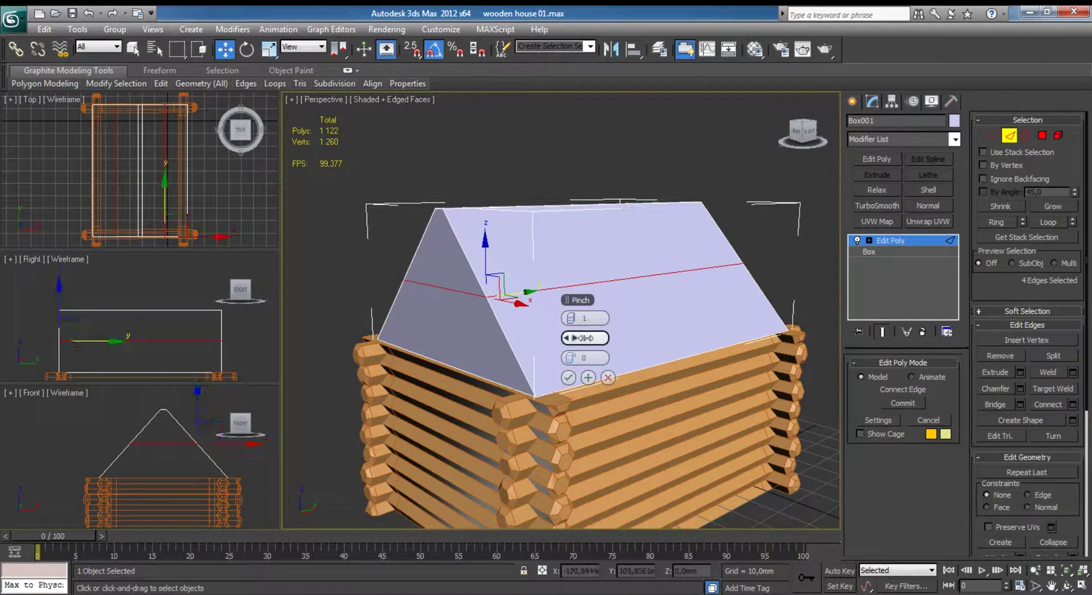
pyautogui.moveTo(478, 338); pyautogui.dragTo(443, 339)
pyautogui.moveTo(584, 357); pyautogui.dragTo(426, 348)
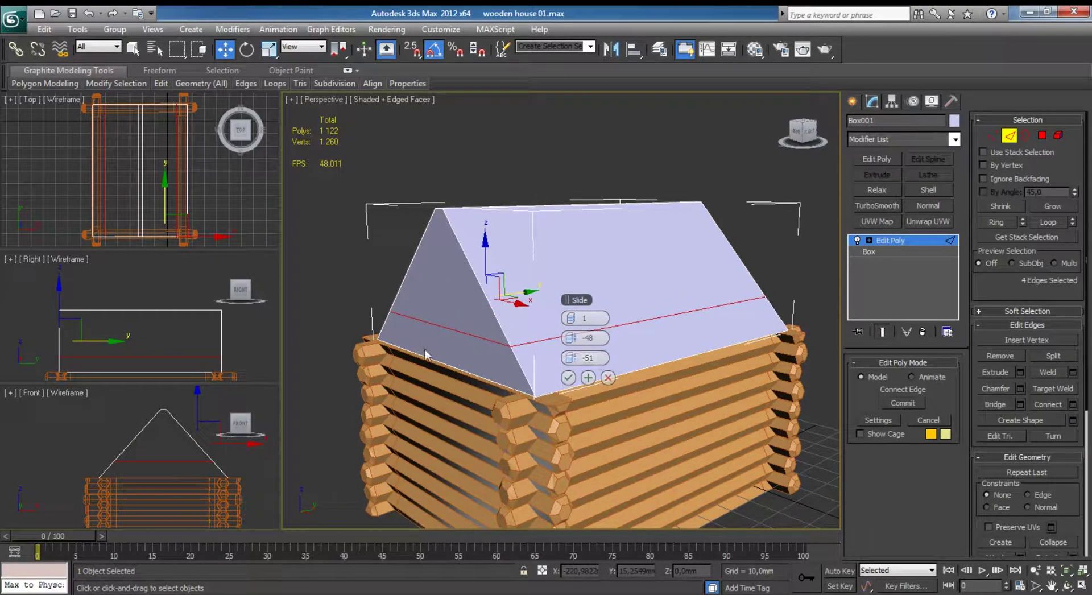
pyautogui.click(568, 376)
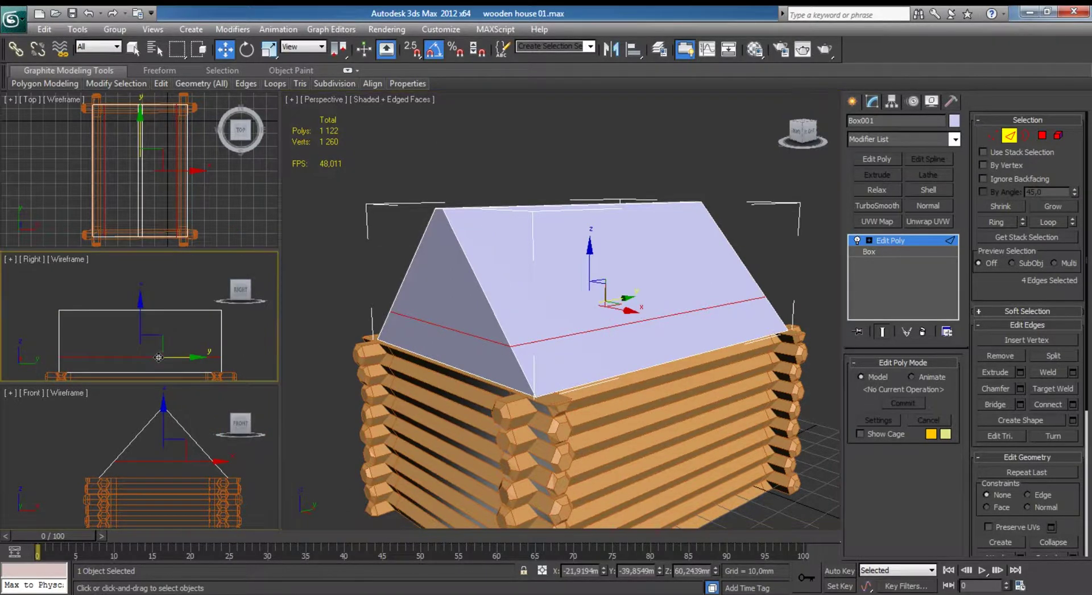
# Scale the eight upper roof vertices inward on X to form hip slopes.
pyautogui.rightClick(258, 303)
pyautogui.hotkey('alt', 'w')
pyautogui.press('1')
pyautogui.moveTo(112, 263); pyautogui.dragTo(659, 446)
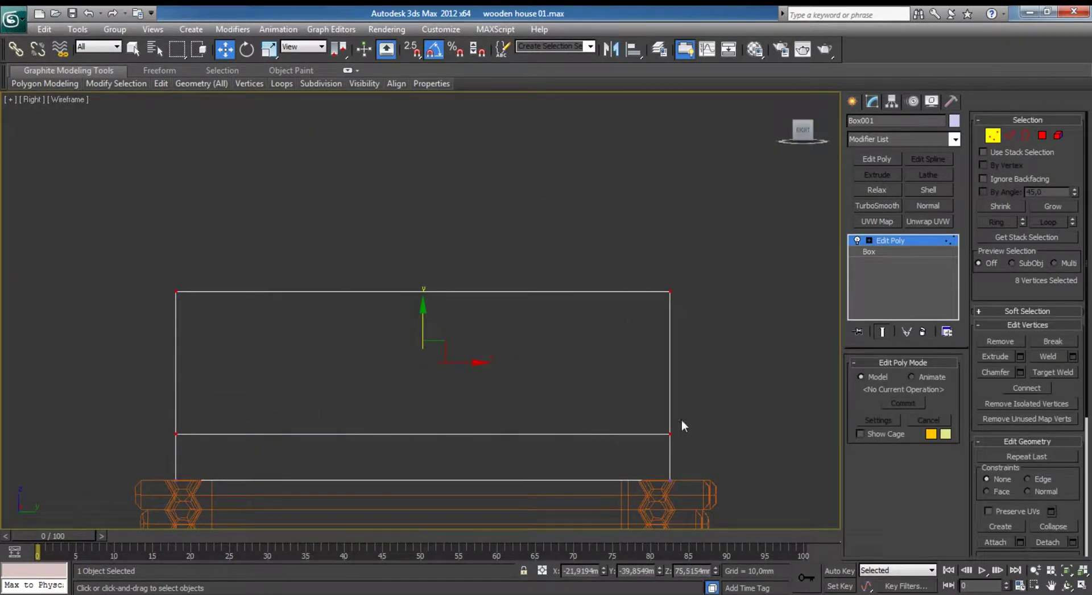
pyautogui.press('r')
pyautogui.moveTo(495, 363); pyautogui.dragTo(475, 363)
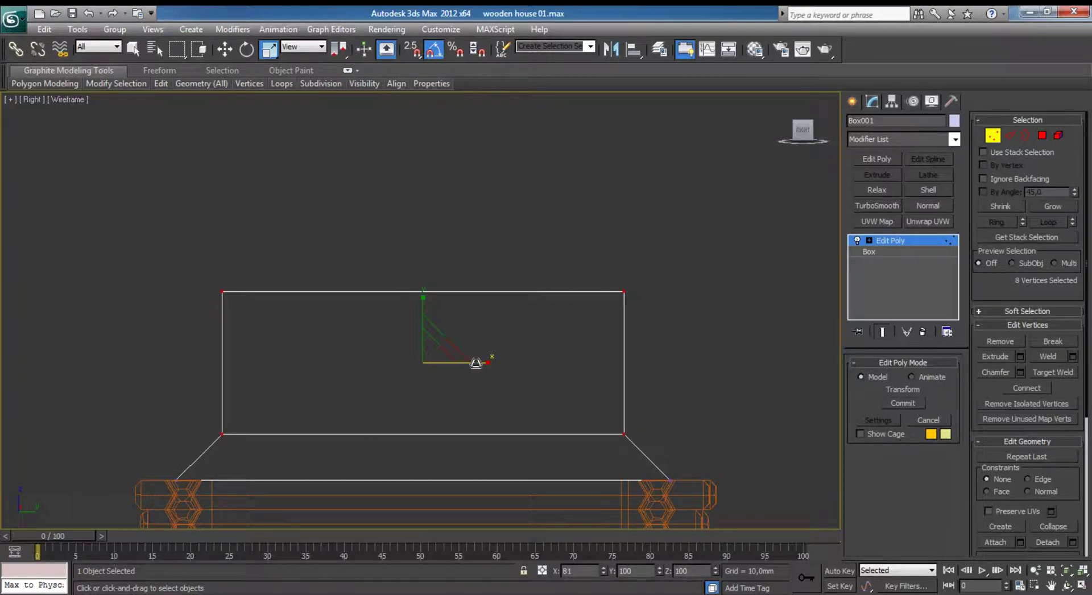
pyautogui.hotkey('alt', 'w')
pyautogui.moveTo(480, 366)
pyautogui.keyDown('alt'); pyautogui.mouseDown(button='middle')
pyautogui.moveTo(618, 359)
pyautogui.moveTo(633, 373)
pyautogui.moveTo(554, 377)
pyautogui.mouseUp(button='middle'); pyautogui.keyUp('alt')
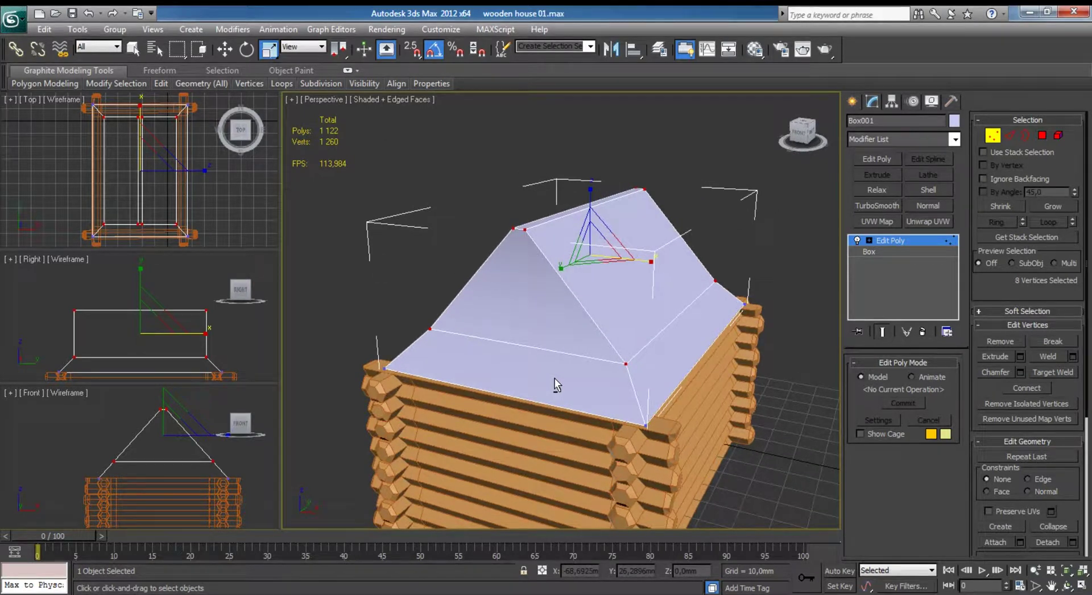
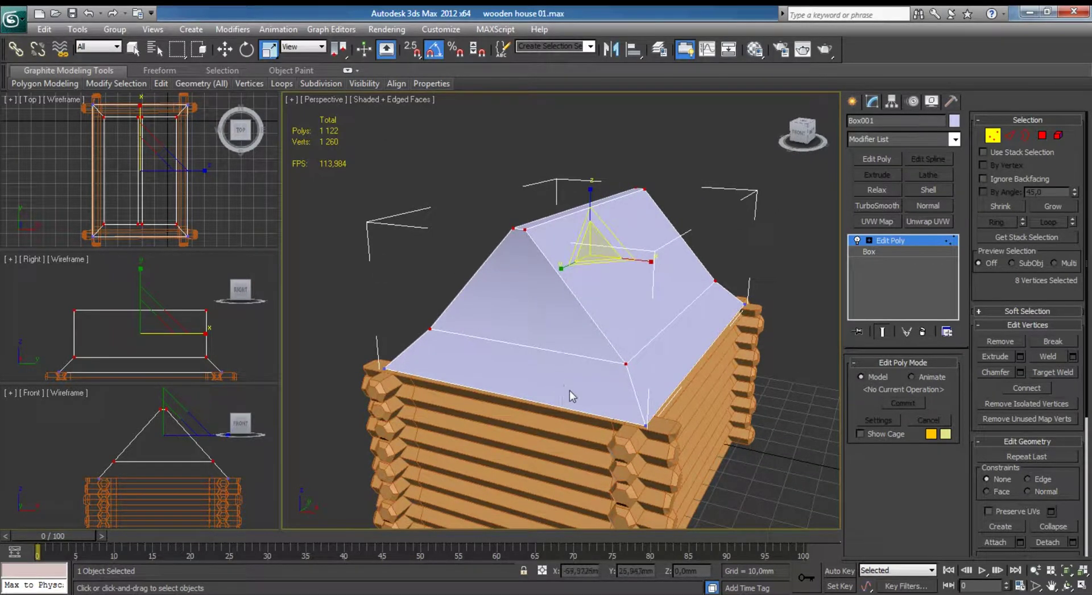
# Scale the roof's lower edge vertices along X to about 119% so the eaves overhang the walls.
pyautogui.moveTo(571, 396)
pyautogui.mouseDown(button='middle')
pyautogui.moveTo(567, 327)
pyautogui.moveTo(580, 295)
pyautogui.moveTo(522, 268)
pyautogui.moveTo(607, 277)
pyautogui.moveTo(559, 293)
pyautogui.mouseUp(button='middle')
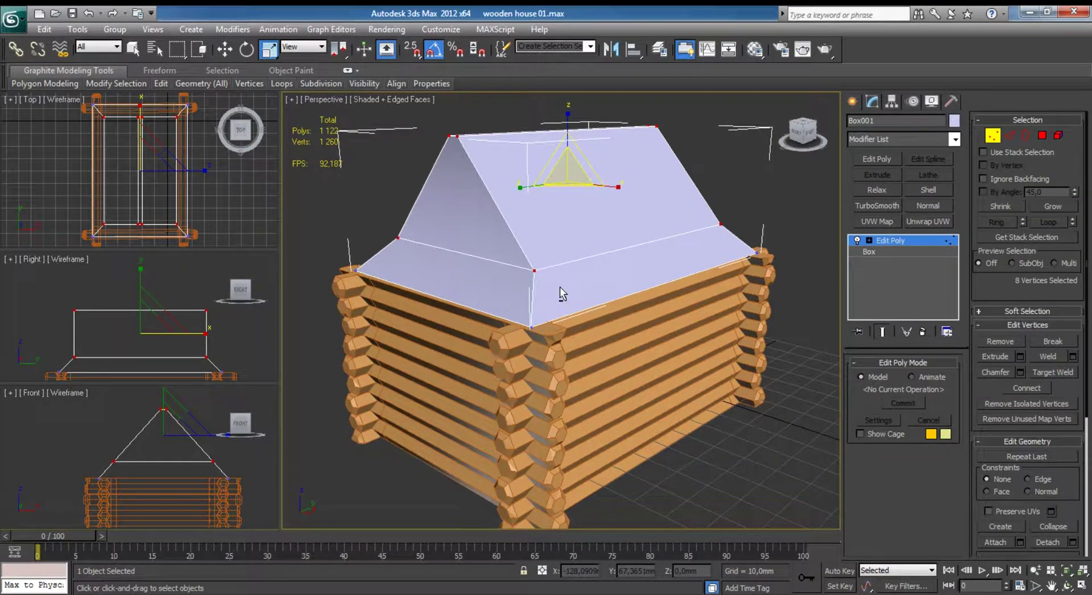
pyautogui.moveTo(560, 287)
pyautogui.keyDown('alt'); pyautogui.mouseDown(button='middle')
pyautogui.moveTo(524, 288)
pyautogui.moveTo(570, 295)
pyautogui.mouseUp(button='middle'); pyautogui.keyUp('alt')
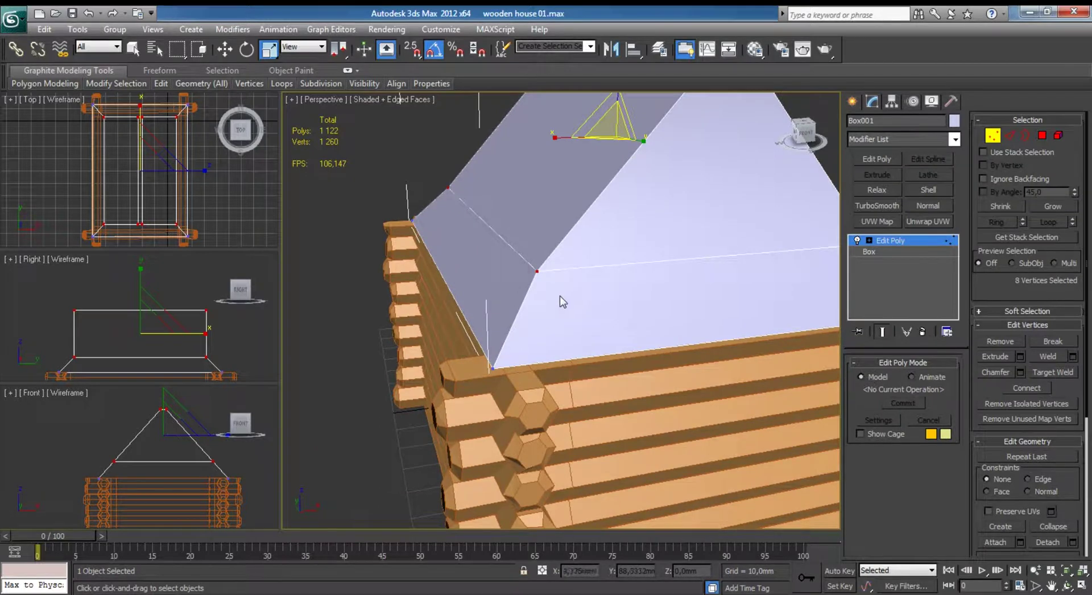
pyautogui.hotkey('alt', 'w')
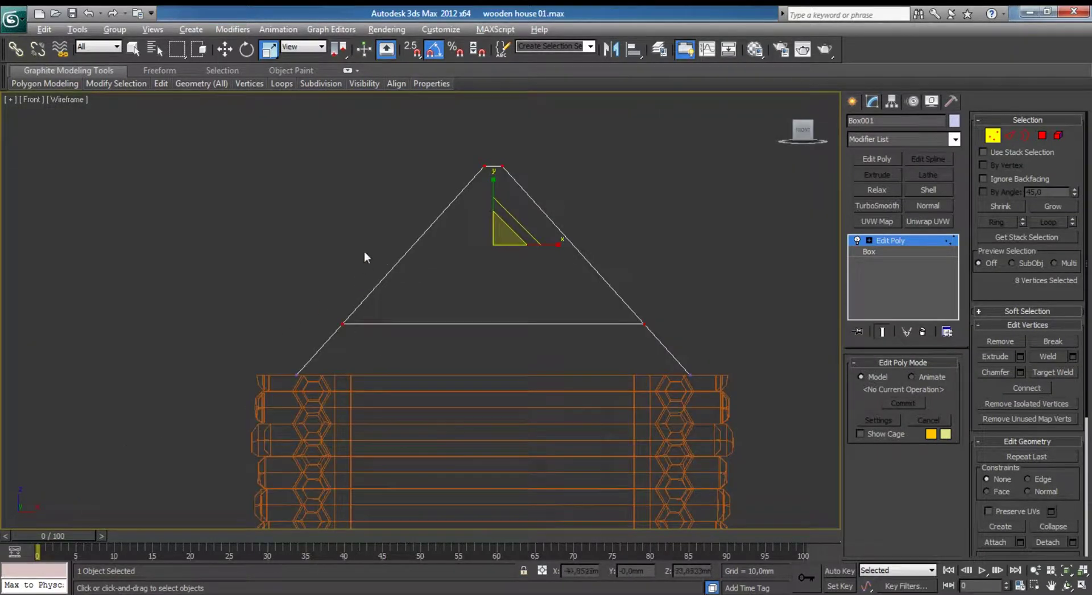
pyautogui.moveTo(778, 394); pyautogui.dragTo(778, 394)
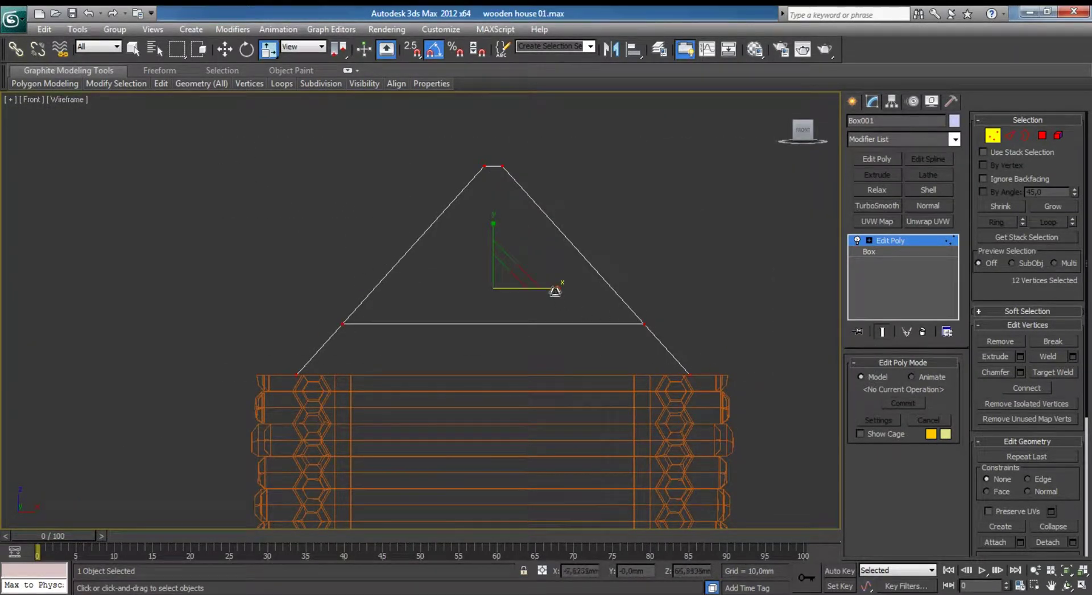
pyautogui.moveTo(554, 290); pyautogui.dragTo(564, 289)
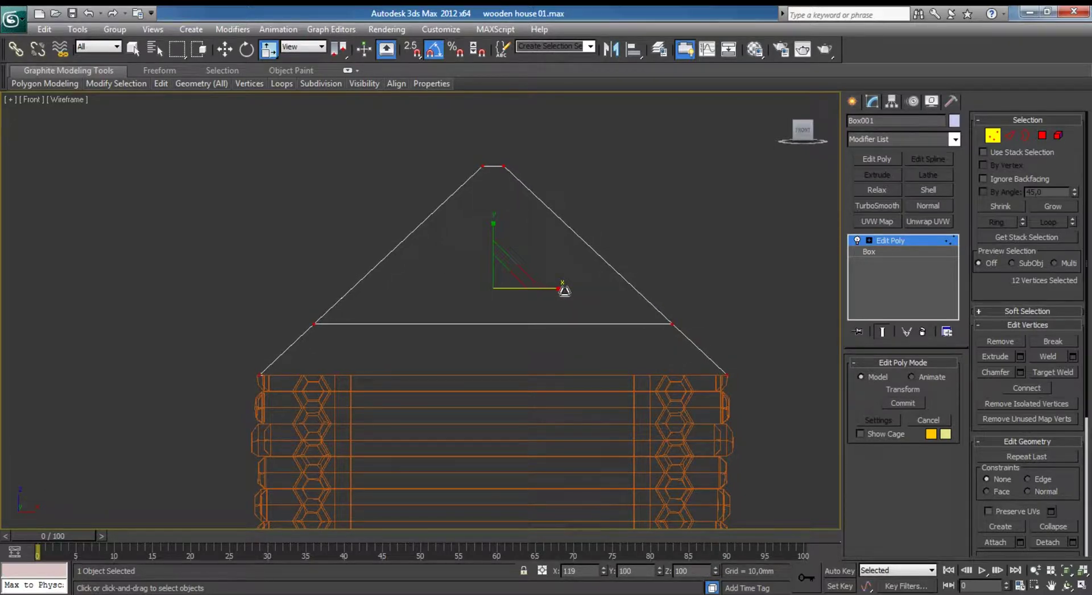
pyautogui.hotkey('alt', 'w')
pyautogui.scroll(-5, 548, 370)
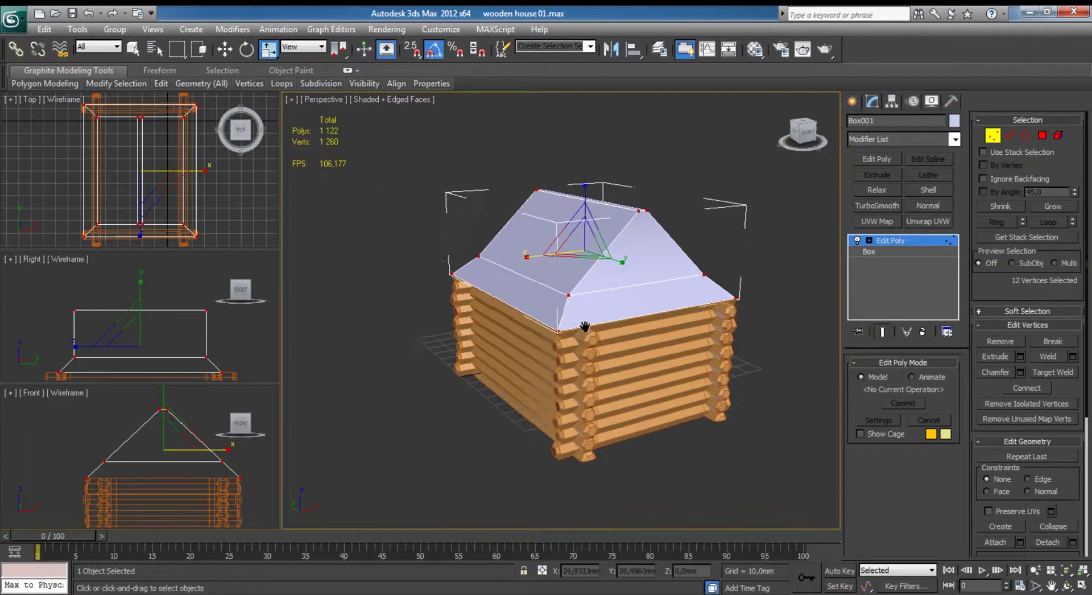
pyautogui.moveTo(585, 325)
pyautogui.keyDown('alt'); pyautogui.mouseDown(button='middle')
pyautogui.moveTo(533, 309)
pyautogui.moveTo(553, 312)
pyautogui.moveTo(472, 328)
pyautogui.moveTo(428, 320)
pyautogui.moveTo(480, 329)
pyautogui.mouseUp(button='middle'); pyautogui.keyUp('alt')
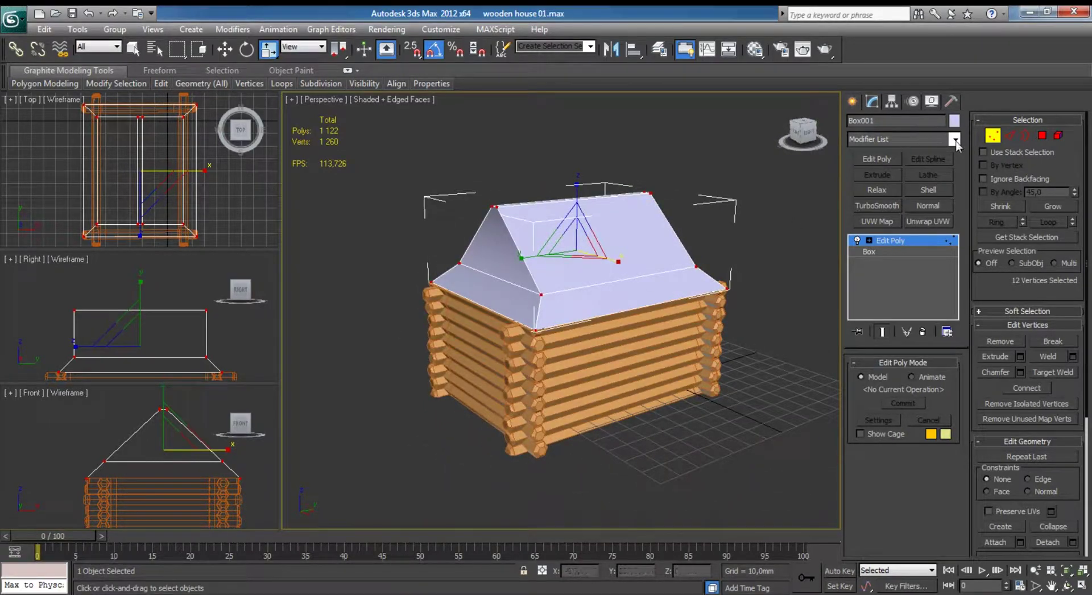
# Change the roof's object colour to orange to match the logs.
pyautogui.click(991, 137)
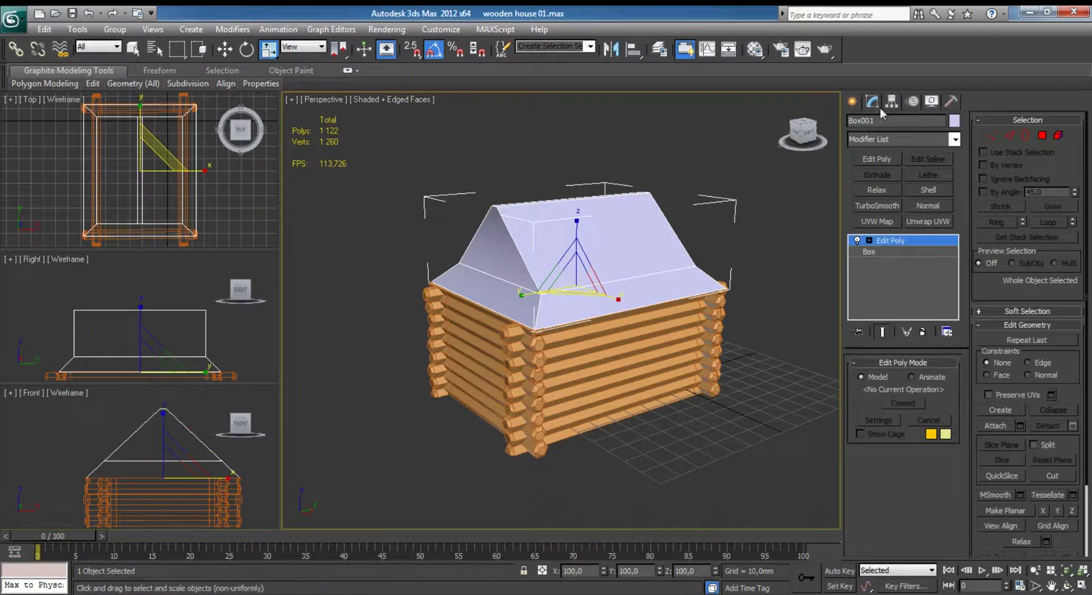
pyautogui.click(954, 122)
pyautogui.click(454, 290)
pyautogui.click(615, 380)
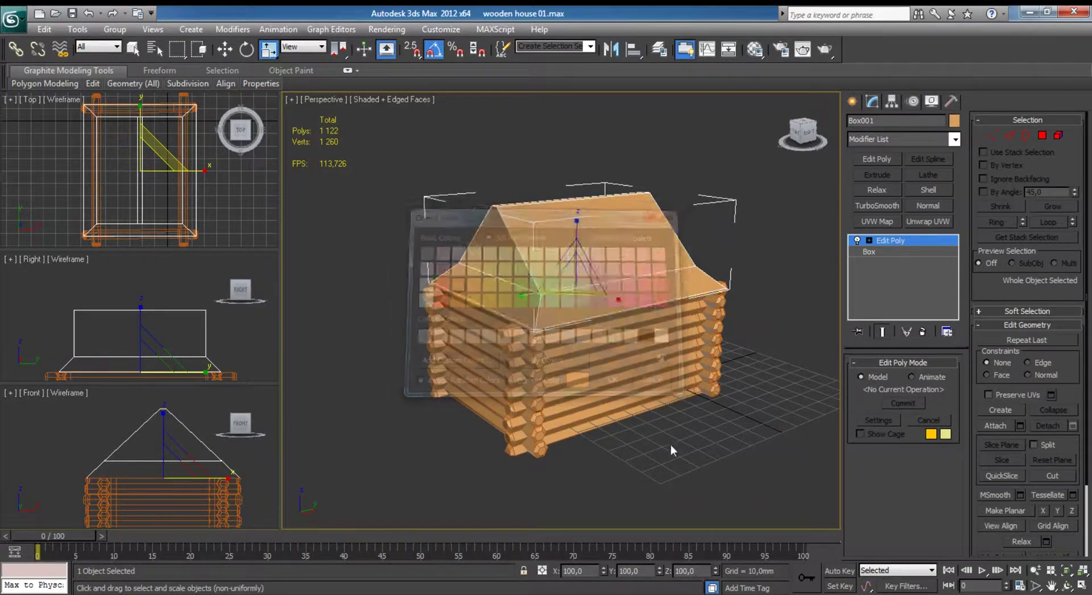
pyautogui.click(670, 443)
pyautogui.moveTo(670, 444)
pyautogui.keyDown('alt'); pyautogui.mouseDown(button='middle')
pyautogui.moveTo(648, 348)
pyautogui.moveTo(565, 256)
pyautogui.mouseUp(button='middle'); pyautogui.keyUp('alt')
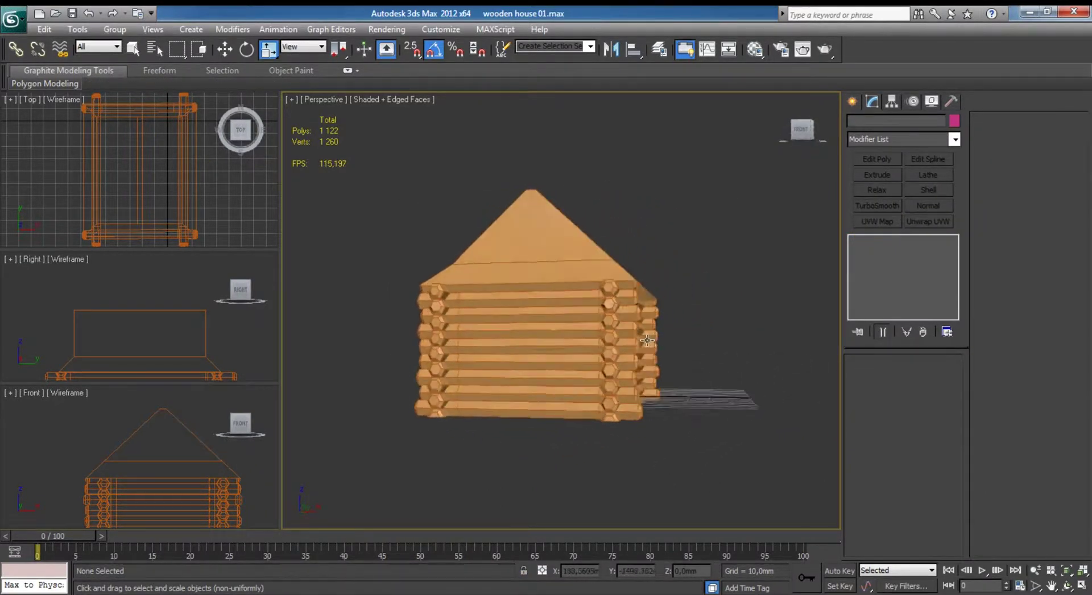
# Clear all smoothing groups on the roof's polygons so its faces shade flat.
pyautogui.click(562, 249)
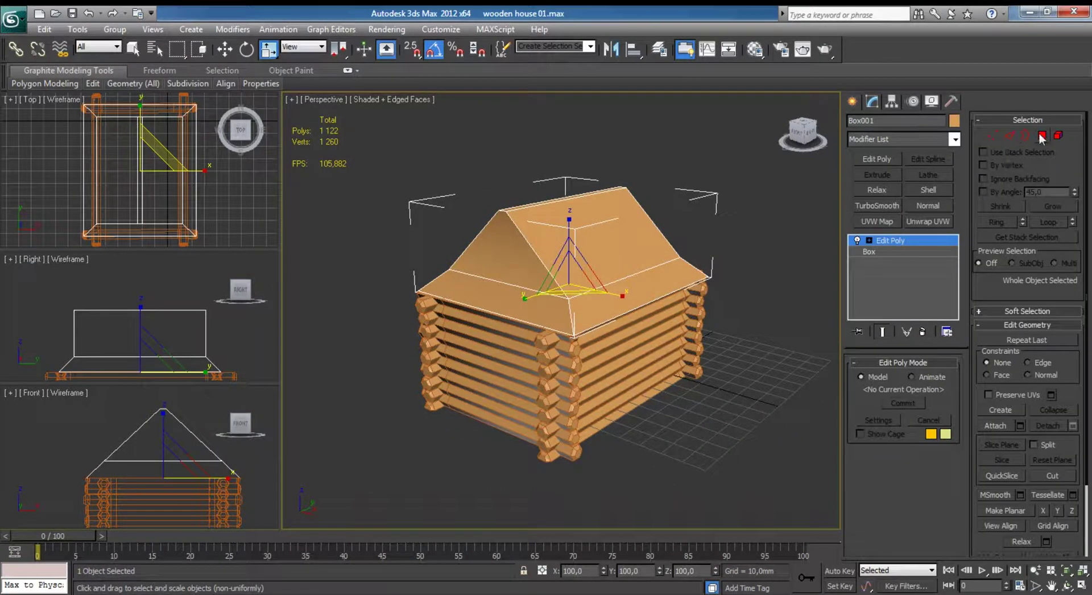
pyautogui.click(1042, 136)
pyautogui.moveTo(1065, 503); pyautogui.dragTo(1021, 132)
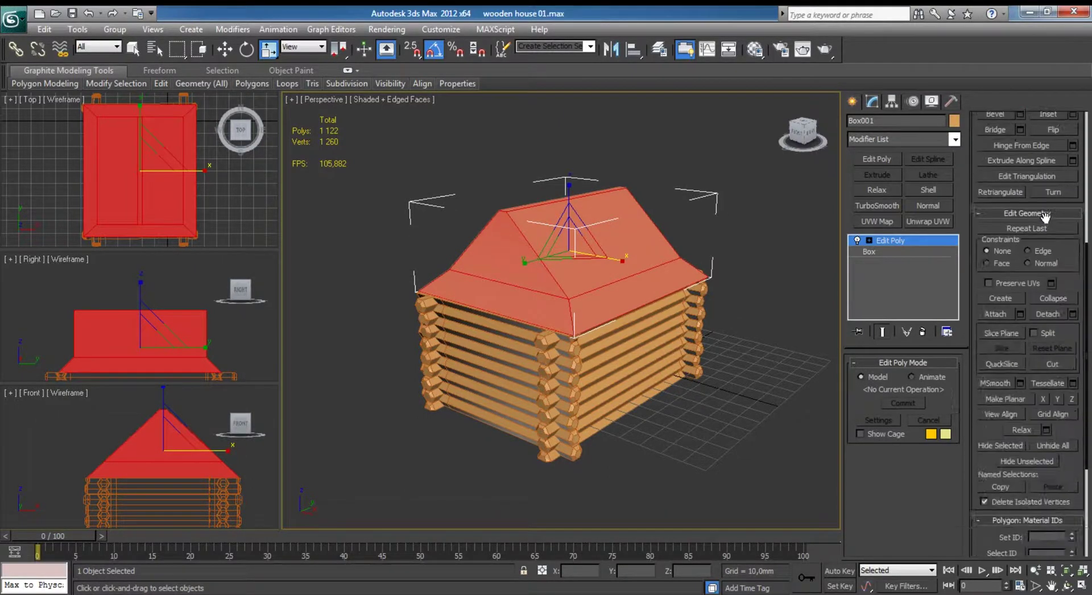
pyautogui.click(1052, 507)
pyautogui.click(765, 418)
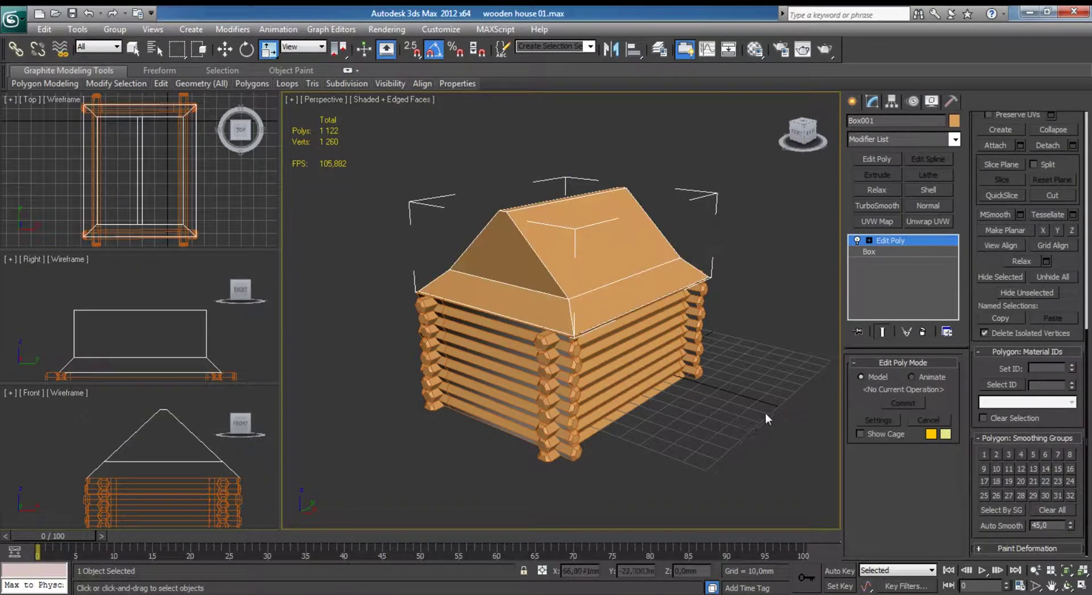
pyautogui.click(891, 241)
pyautogui.click(787, 328)
pyautogui.keyDown('alt'); pyautogui.moveTo(787, 328); pyautogui.dragTo(648, 326, button='middle'); pyautogui.keyUp('alt')
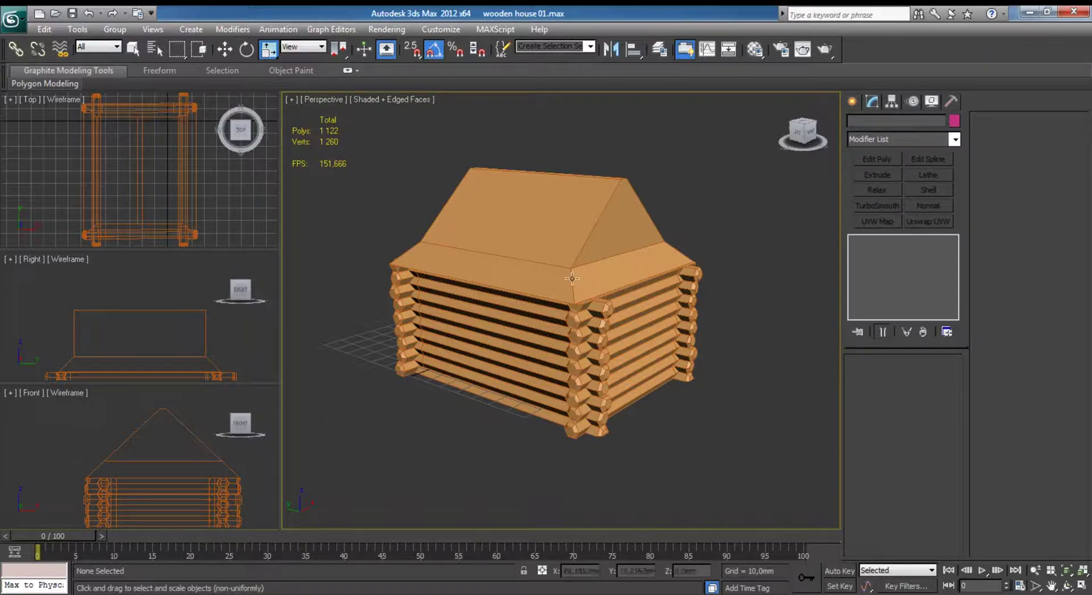
pyautogui.moveTo(580, 244)
pyautogui.keyDown('alt'); pyautogui.mouseDown(button='middle')
pyautogui.moveTo(569, 263)
pyautogui.moveTo(514, 282)
pyautogui.moveTo(652, 260)
pyautogui.mouseUp(button='middle'); pyautogui.keyUp('alt')
# Draw a long, narrow box beside the house in the maximized Top view.
pyautogui.click(545, 228)
pyautogui.press('w')
pyautogui.hotkey('alt', 'w')
pyautogui.click(653, 261)
pyautogui.click(851, 102)
pyautogui.moveTo(763, 227); pyautogui.dragTo(712, 184, button='middle')
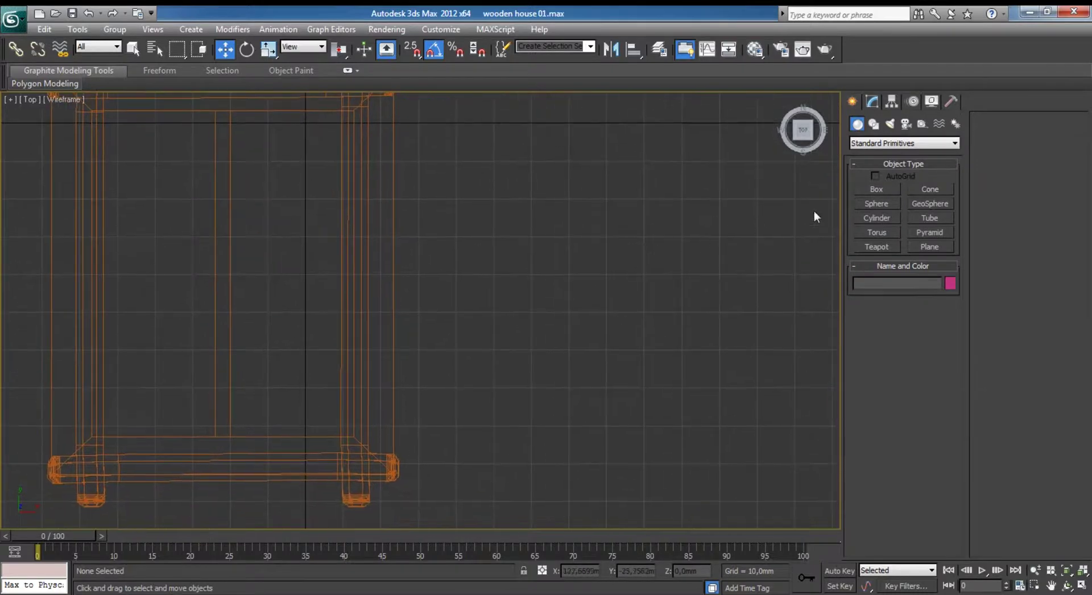
pyautogui.click(861, 190)
pyautogui.moveTo(423, 410); pyautogui.dragTo(712, 432)
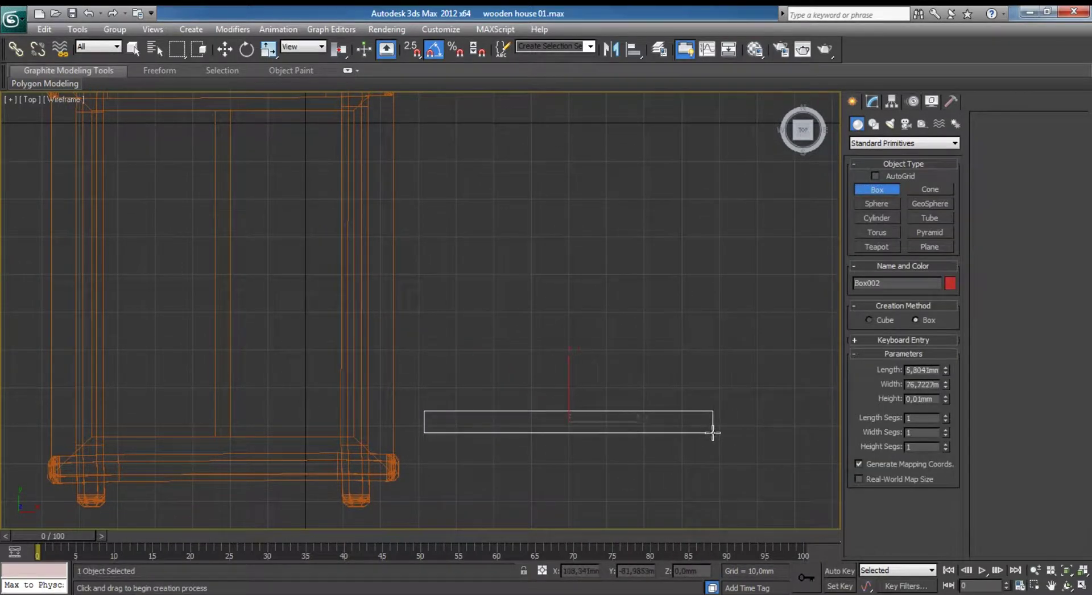
pyautogui.click(722, 385)
# Flatten the box into a thin plank 1.2968 mm high.
pyautogui.hotkey('alt', 'w')
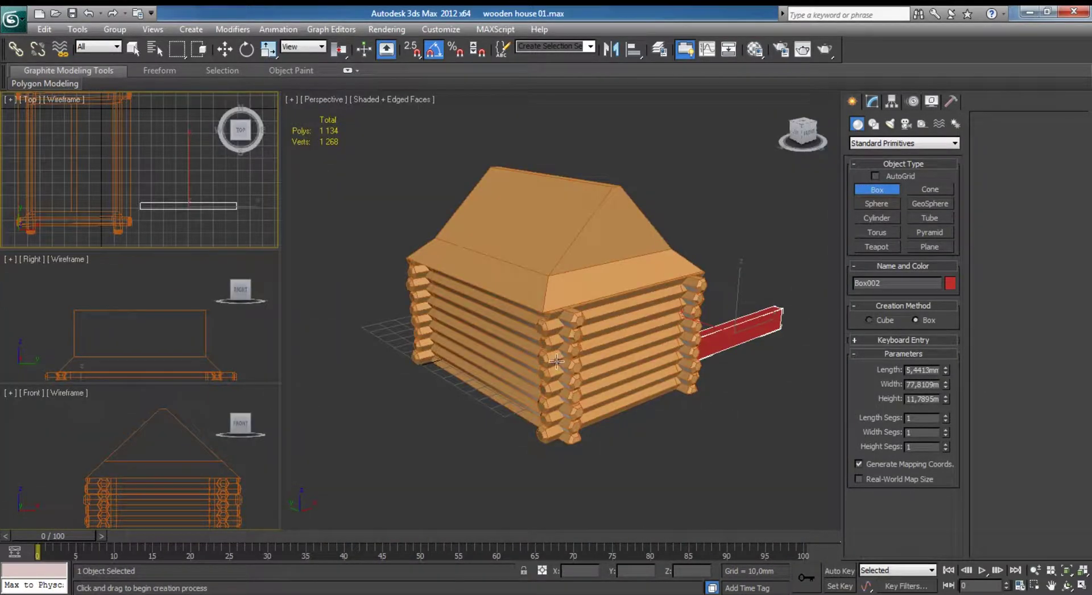
pyautogui.press('z')
pyautogui.moveTo(682, 341)
pyautogui.keyDown('alt'); pyautogui.mouseDown(button='middle')
pyautogui.moveTo(551, 341)
pyautogui.moveTo(580, 446)
pyautogui.mouseUp(button='middle'); pyautogui.keyUp('alt')
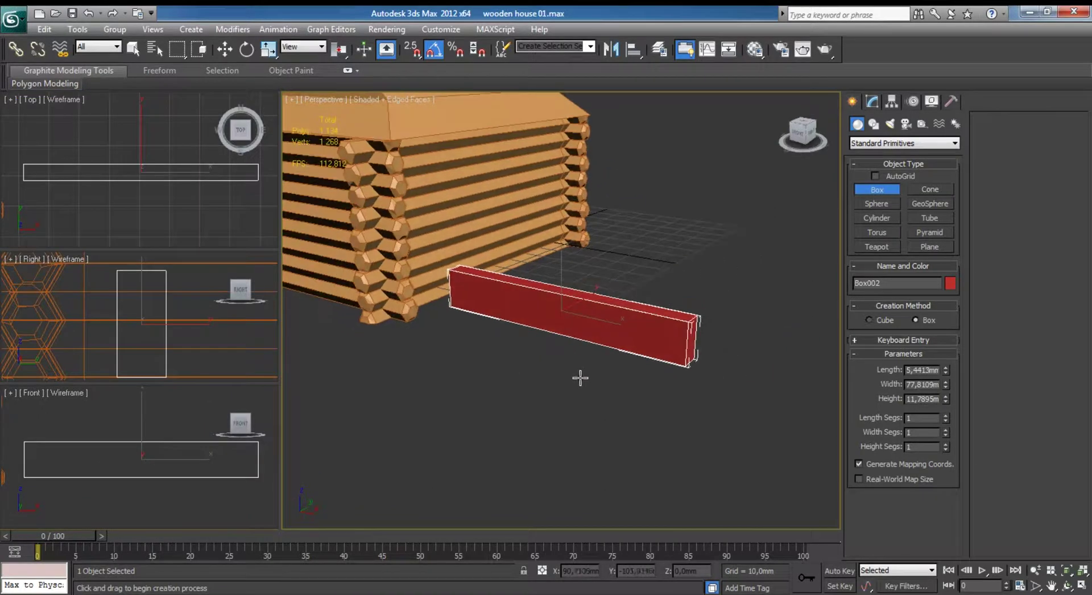
pyautogui.moveTo(945, 399); pyautogui.dragTo(949, 457)
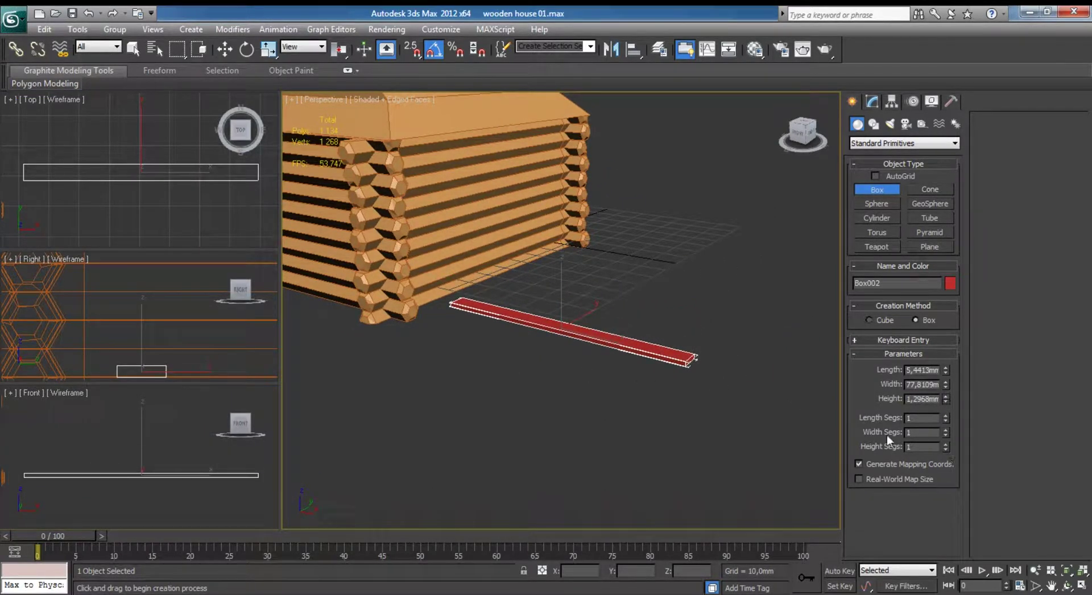
# Move the plank down and left into place along the house front.
pyautogui.rightClick(142, 455)
pyautogui.hotkey('alt', 'w')
pyautogui.moveTo(380, 331); pyautogui.dragTo(471, 405, button='middle')
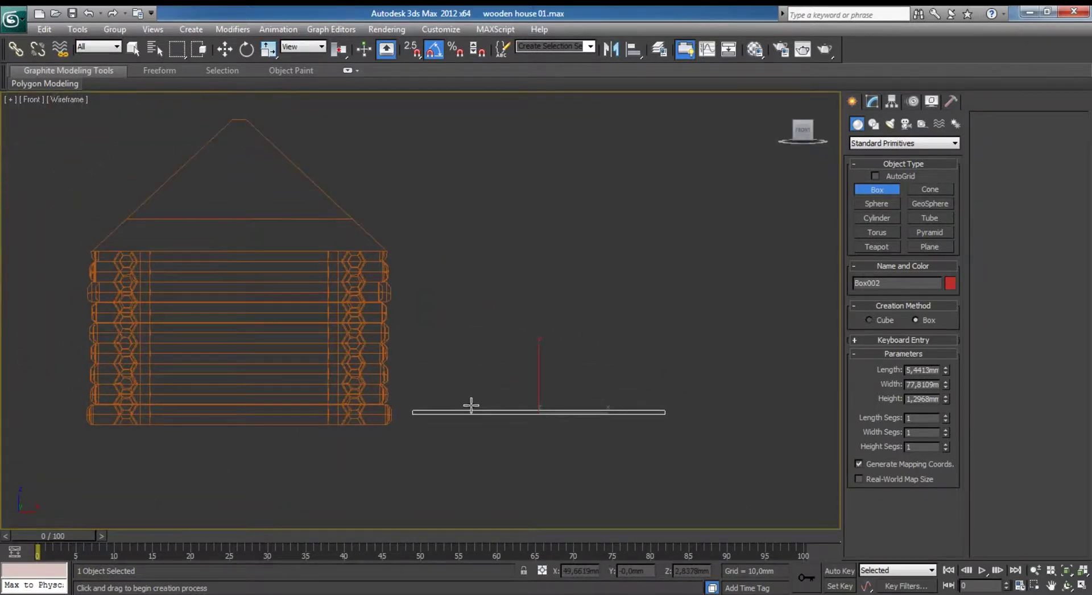
pyautogui.press('e')
pyautogui.hotkey('alt', 'w')
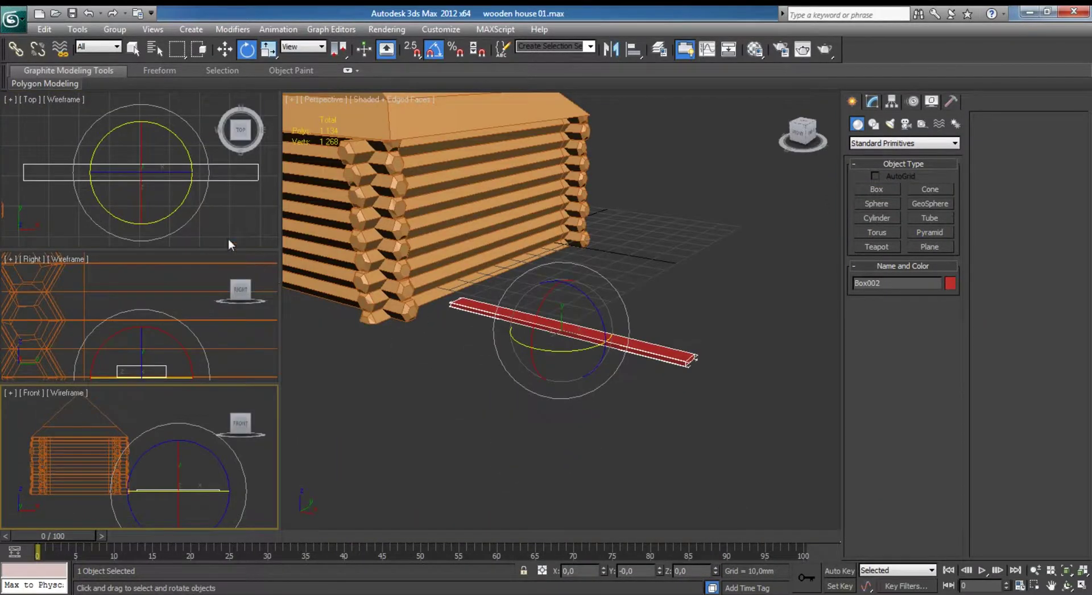
pyautogui.rightClick(153, 175)
pyautogui.hotkey('alt', 'w')
pyautogui.moveTo(394, 246); pyautogui.dragTo(453, 224, button='middle')
pyautogui.scroll(2, 483, 213)
pyautogui.press('w')
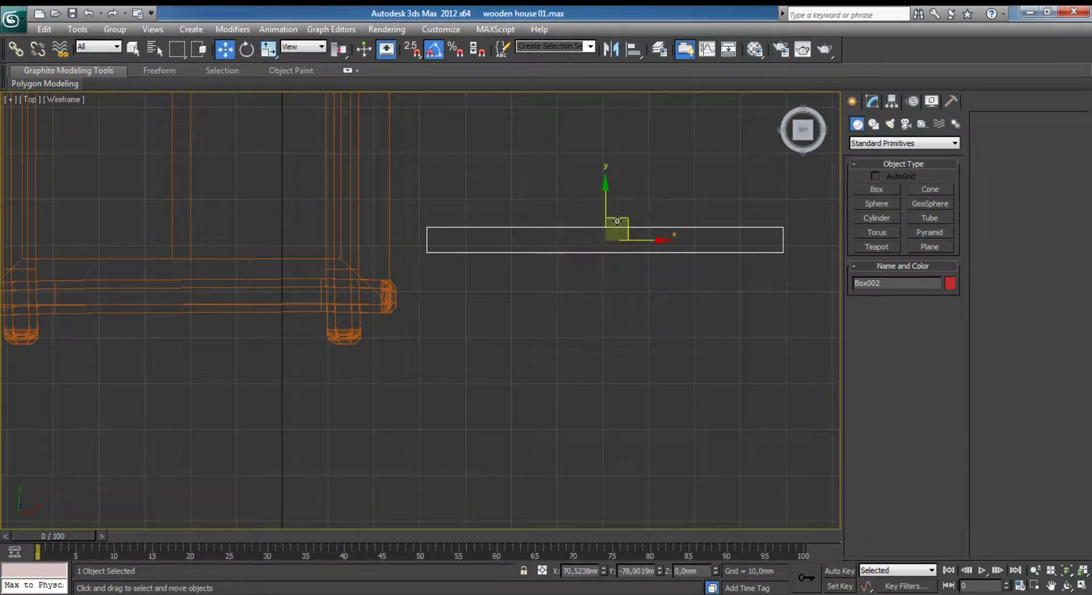
pyautogui.moveTo(621, 220); pyautogui.dragTo(601, 320)
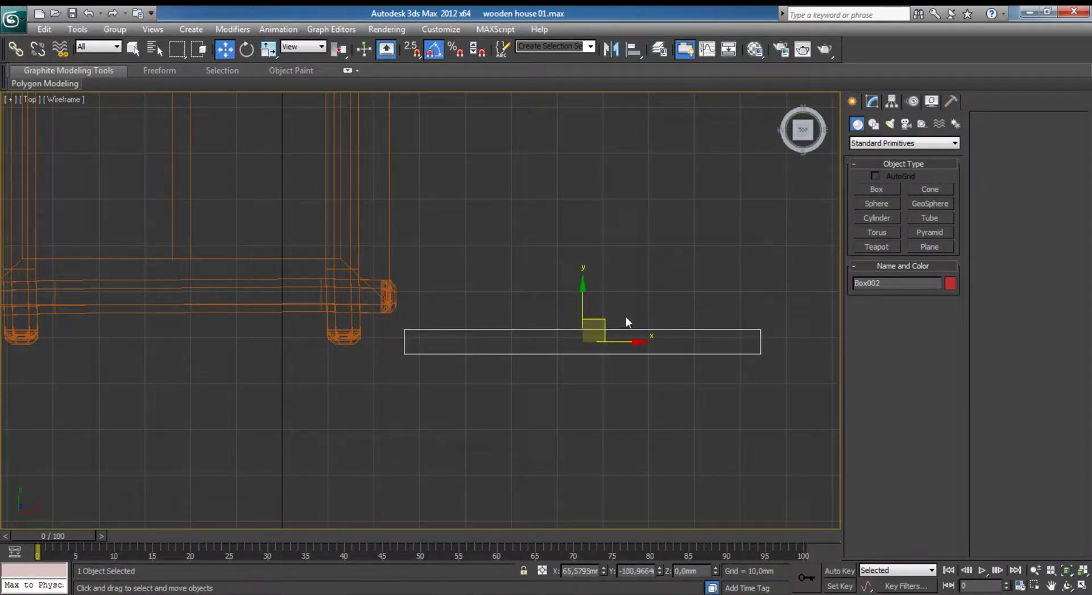
pyautogui.moveTo(626, 315); pyautogui.dragTo(529, 346, button='middle')
pyautogui.scroll(3, 524, 306)
# Set the plank's object colour to orange and centre it in the Top view.
pyautogui.click(871, 102)
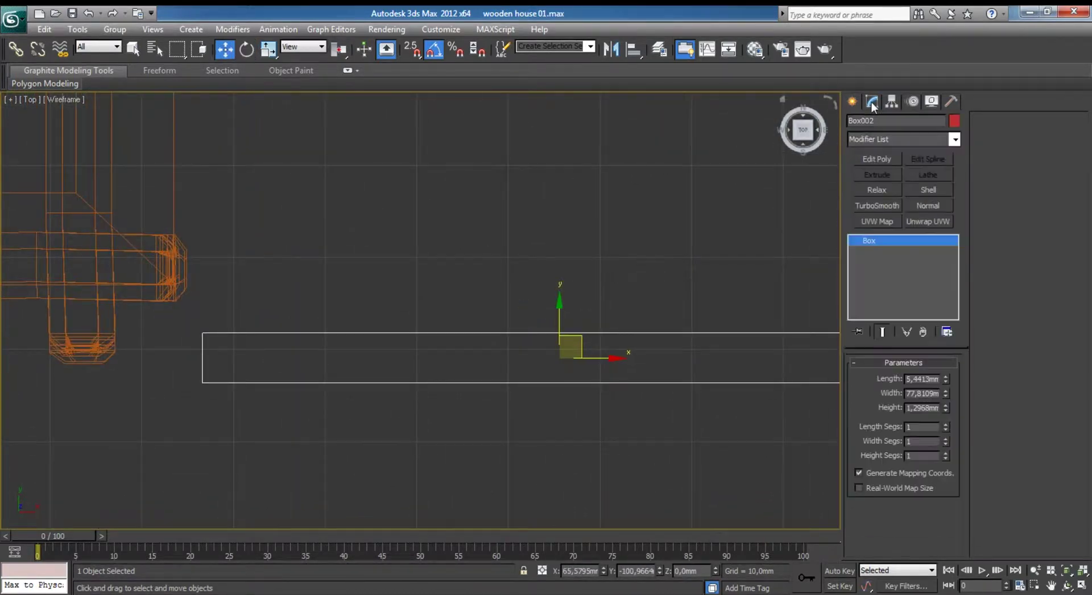
pyautogui.click(954, 121)
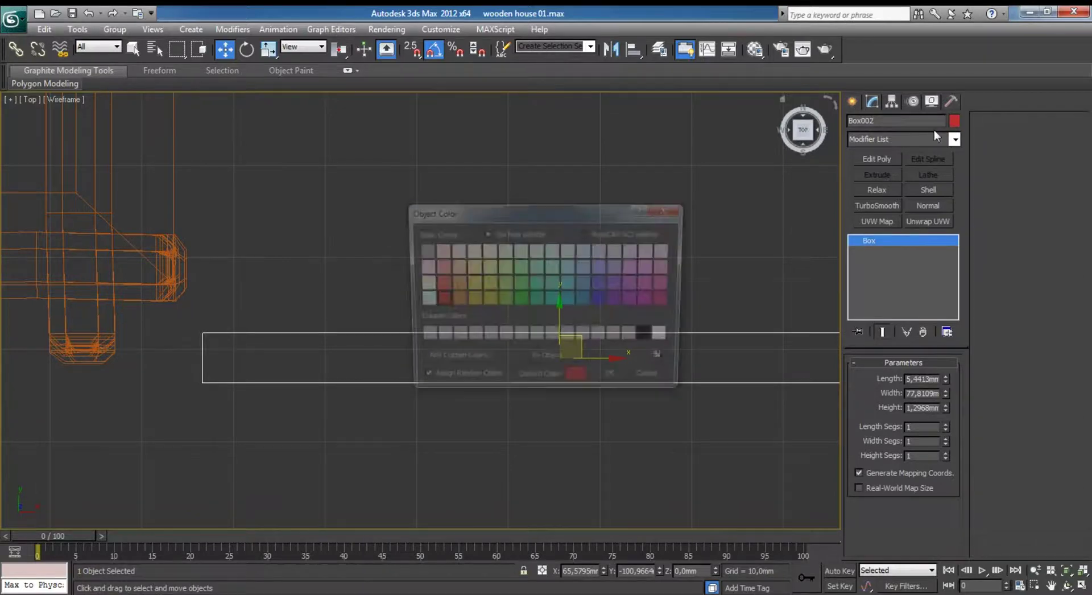
pyautogui.click(453, 287)
pyautogui.click(614, 381)
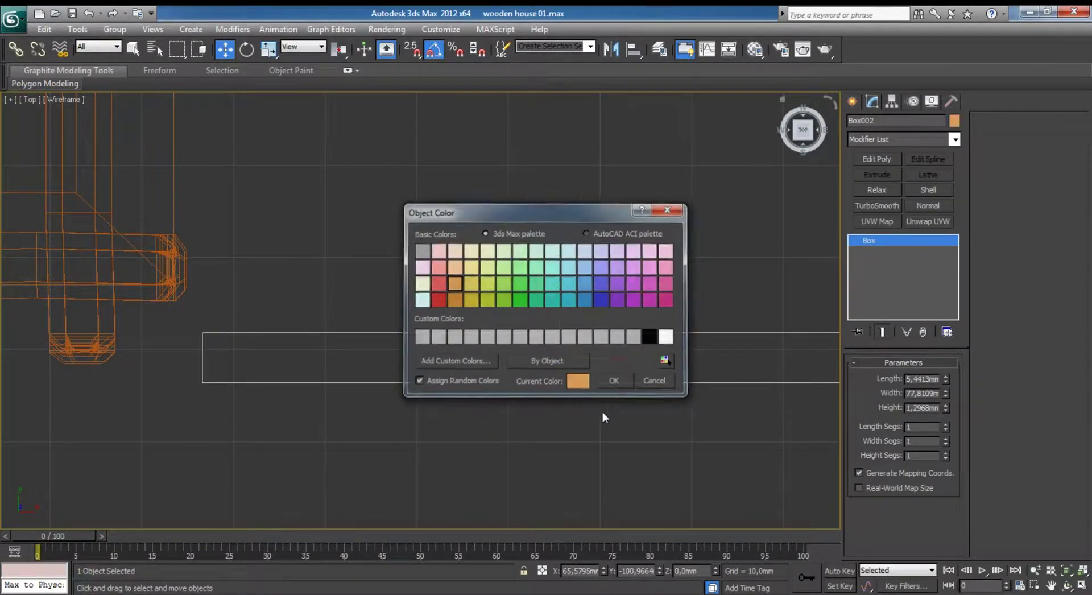
pyautogui.click(480, 313)
pyautogui.scroll(-4, 479, 314)
pyautogui.click(495, 327)
pyautogui.hotkey('alt', 'w')
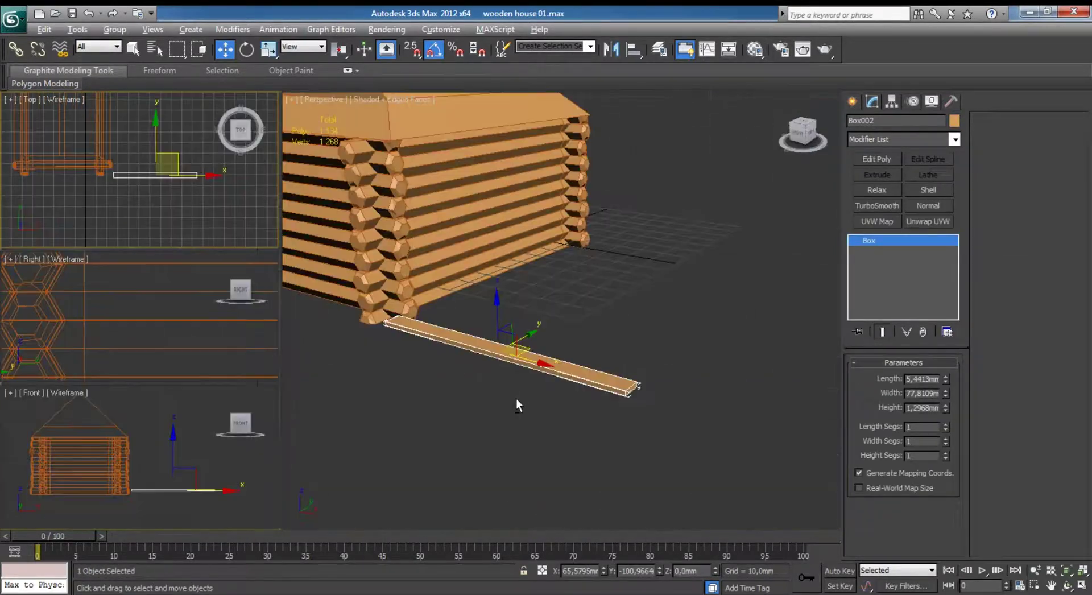
pyautogui.press('z')
pyautogui.moveTo(571, 347)
pyautogui.keyDown('alt'); pyautogui.mouseDown(button='middle')
pyautogui.moveTo(581, 290)
pyautogui.moveTo(434, 366)
pyautogui.mouseUp(button='middle'); pyautogui.keyUp('alt')
pyautogui.scroll(-5, 581, 291)
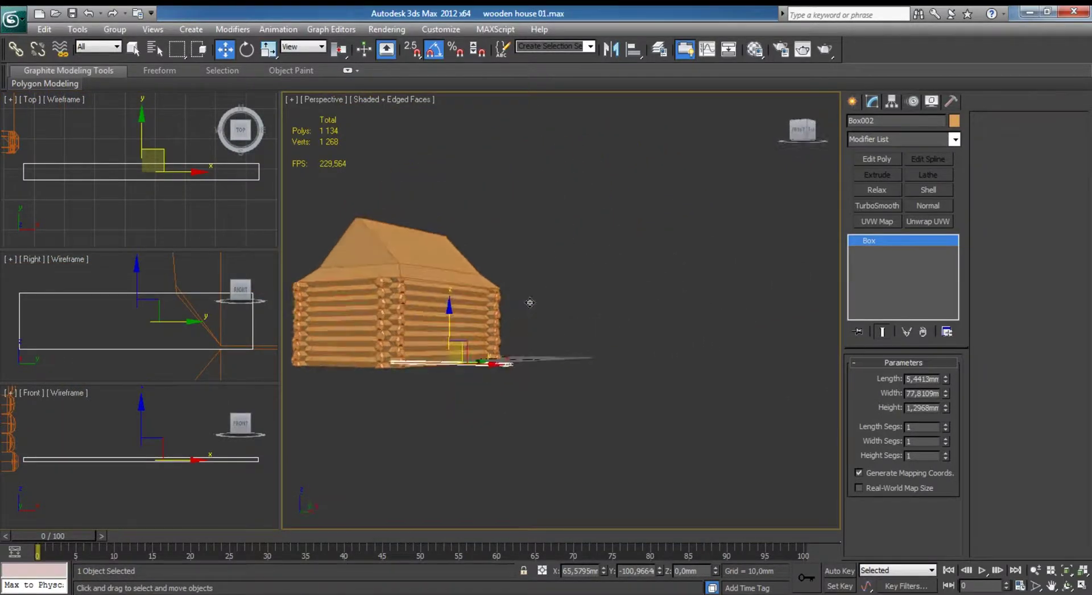
pyautogui.hotkey('alt', 'w')
pyautogui.moveTo(385, 226); pyautogui.dragTo(416, 244, button='middle')
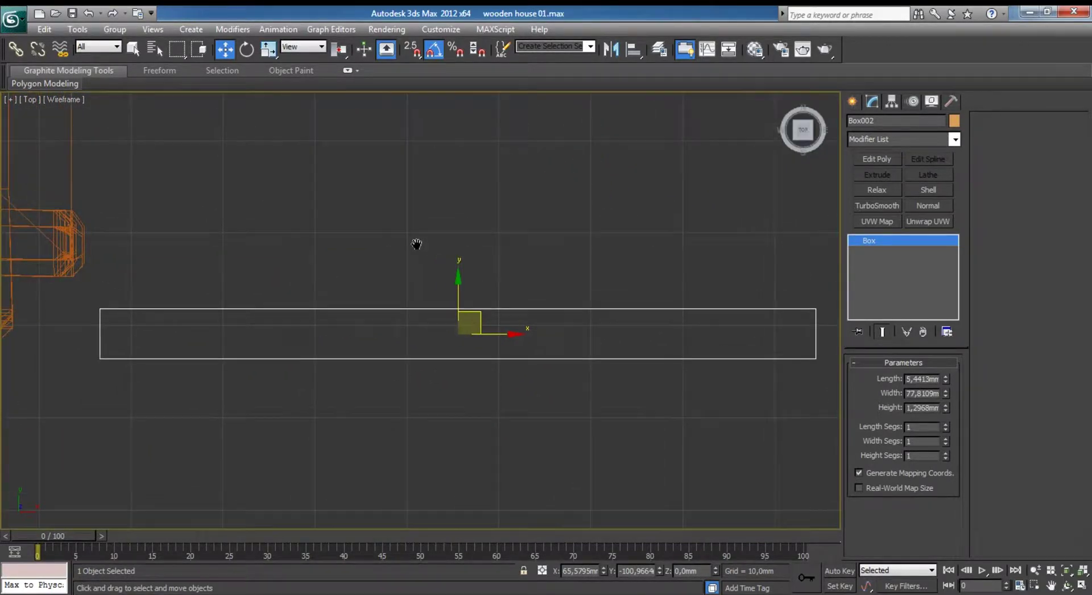
# Add an Edit Poly modifier and connect the plank's long edges with 2 cross edges.
pyautogui.click(873, 160)
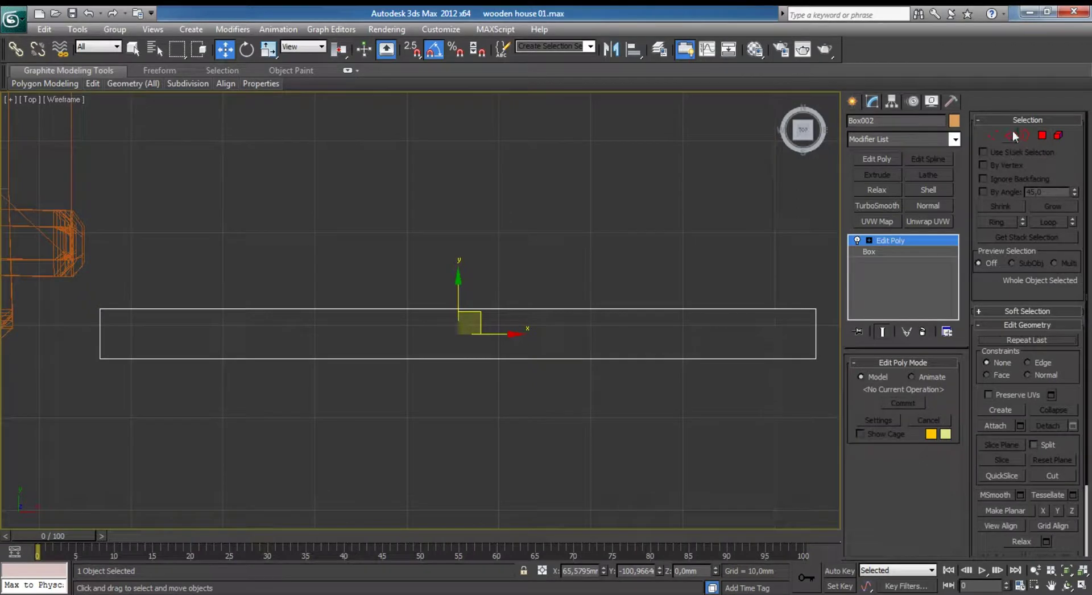
pyautogui.click(1010, 135)
pyautogui.moveTo(528, 247); pyautogui.dragTo(546, 392)
pyautogui.click(1072, 404)
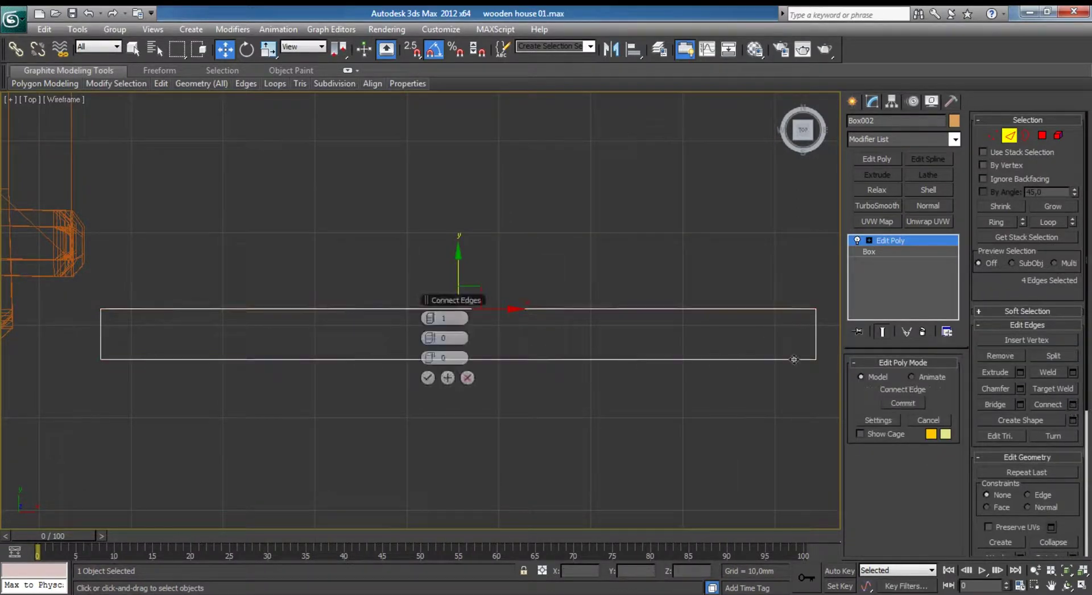
pyautogui.click(444, 318)
pyautogui.write('2')
pyautogui.click(427, 377)
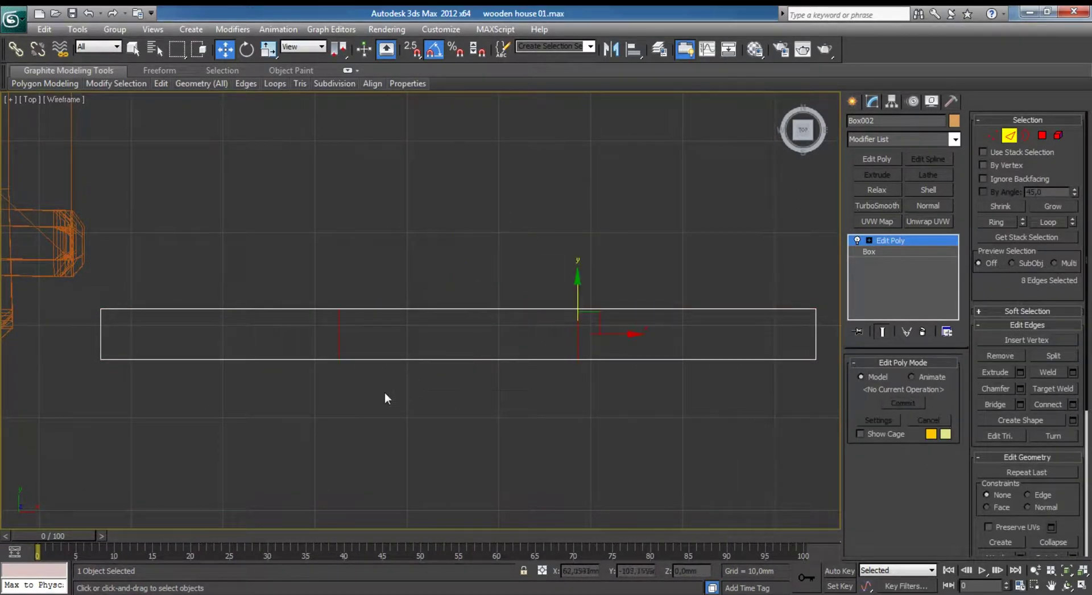
# Shift the middle cross edge's vertices left and select the vertices near the right end.
pyautogui.moveTo(290, 362); pyautogui.dragTo(343, 350, button='middle')
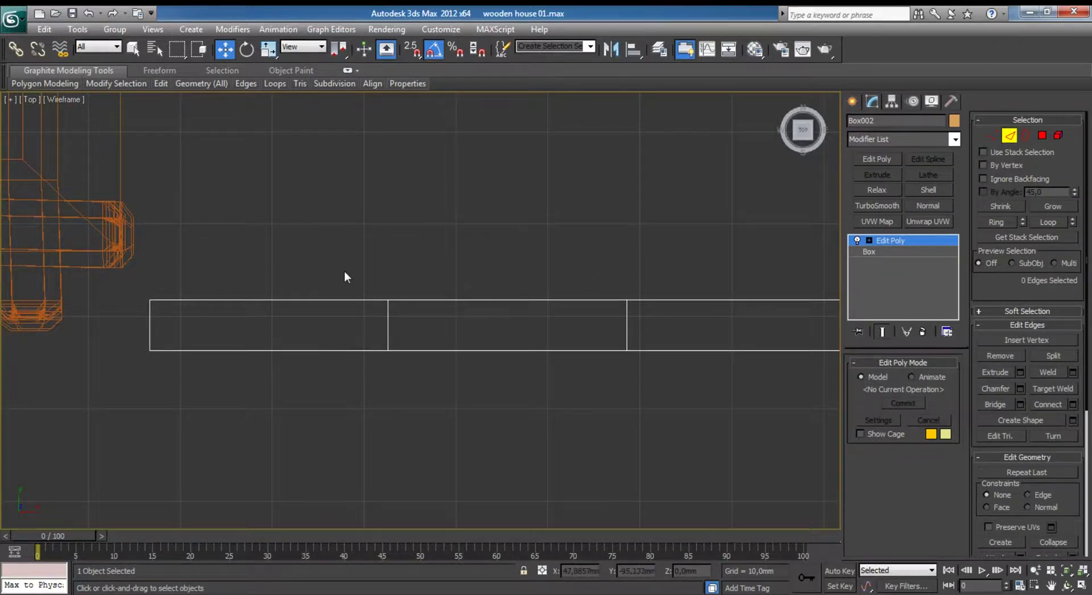
pyautogui.press('1')
pyautogui.moveTo(344, 278); pyautogui.dragTo(421, 359)
pyautogui.moveTo(405, 315); pyautogui.dragTo(241, 314)
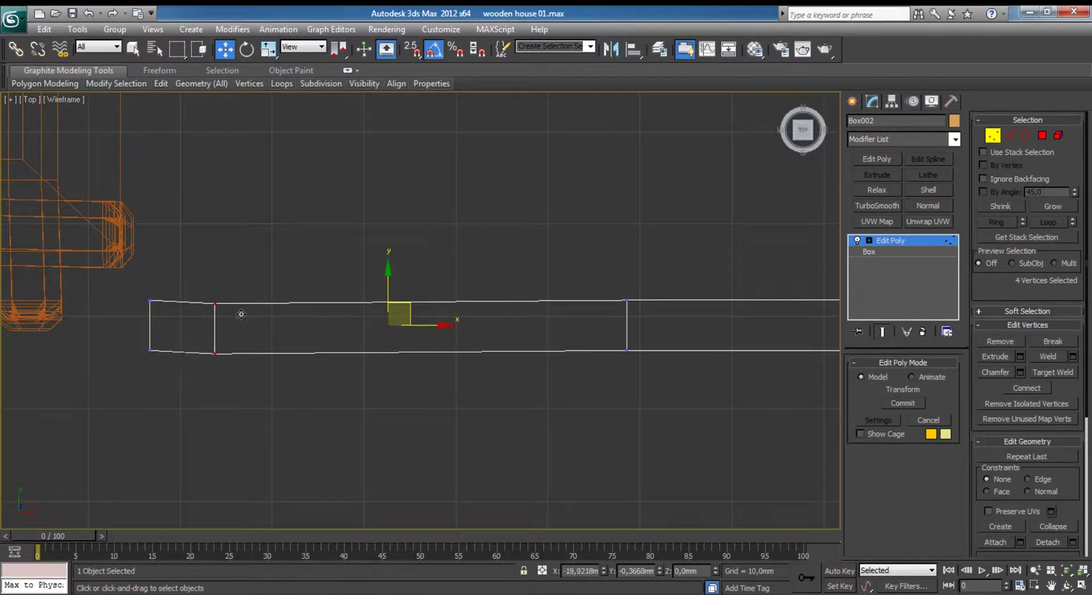
pyautogui.moveTo(602, 249); pyautogui.dragTo(480, 299, button='middle')
pyautogui.moveTo(480, 299)
pyautogui.mouseDown()
pyautogui.moveTo(540, 366)
pyautogui.moveTo(638, 351)
pyautogui.mouseUp()
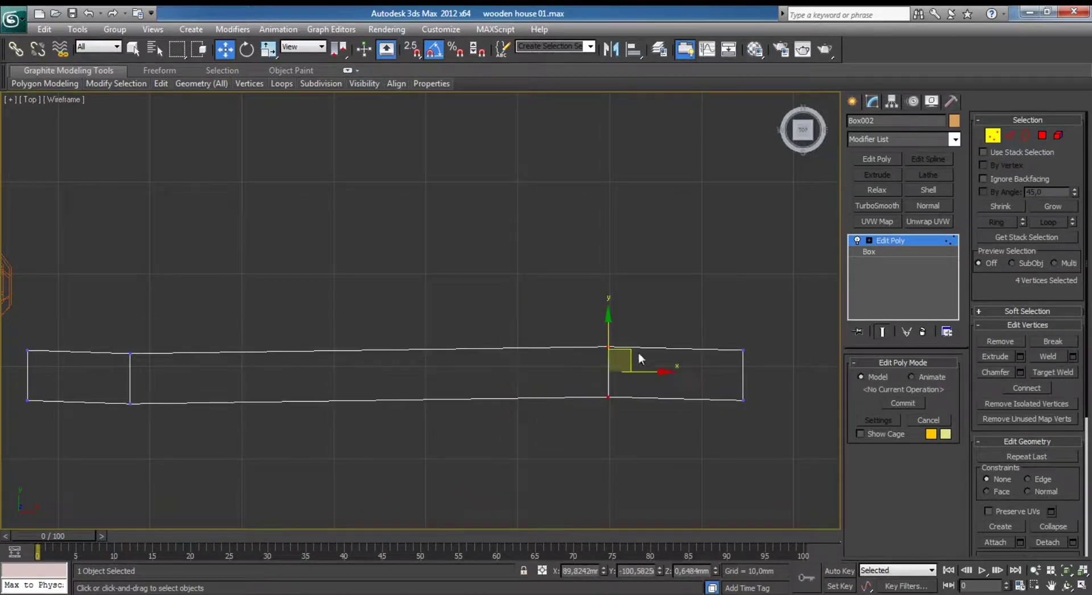
# Add one more cross edge, slant it via its vertex, and nudge the top-right corner inward.
pyautogui.click(1010, 136)
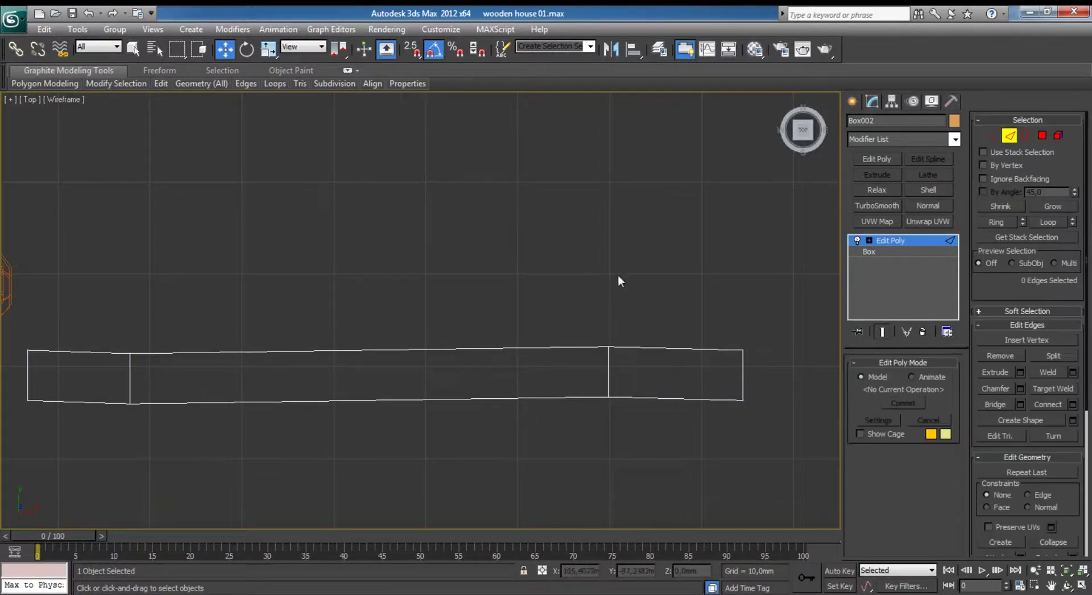
pyautogui.click(1072, 405)
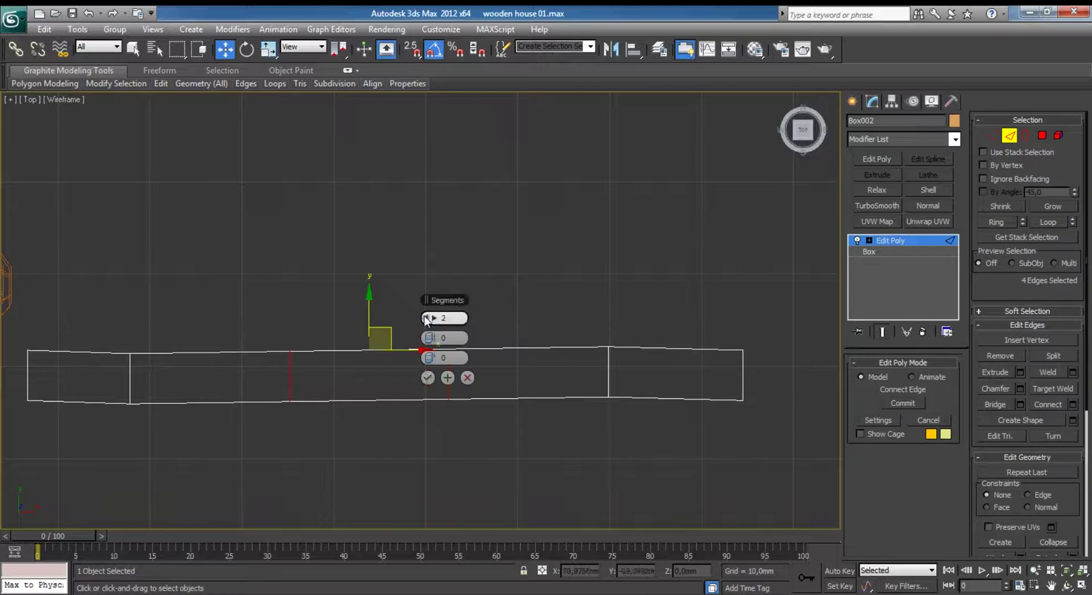
pyautogui.moveTo(430, 318); pyautogui.dragTo(430, 347)
pyautogui.click(428, 377)
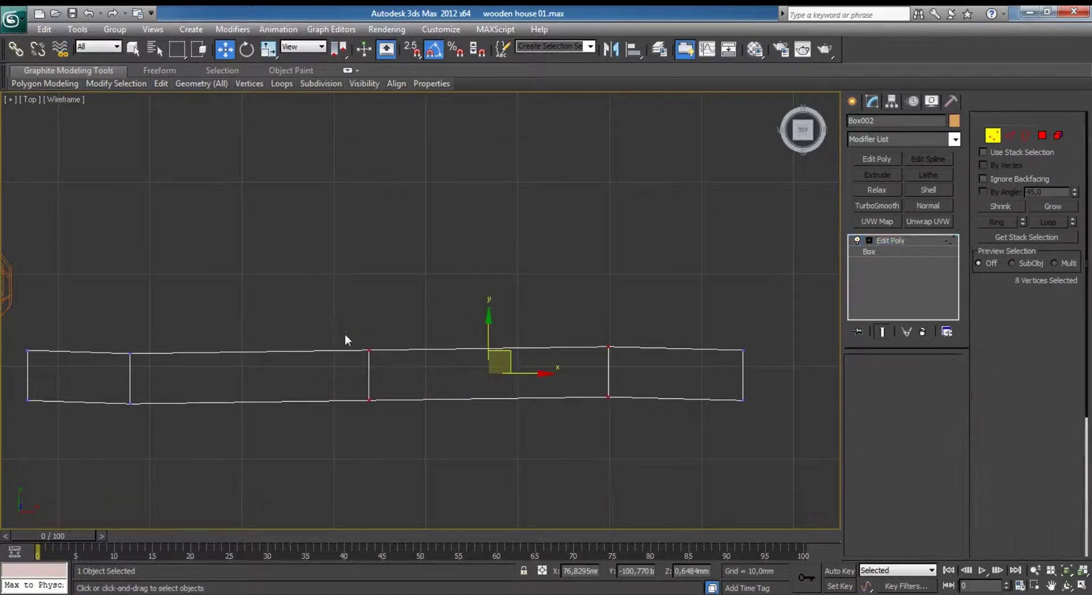
pyautogui.press('1')
pyautogui.moveTo(345, 333)
pyautogui.mouseDown()
pyautogui.moveTo(401, 354)
pyautogui.moveTo(428, 332)
pyautogui.mouseUp()
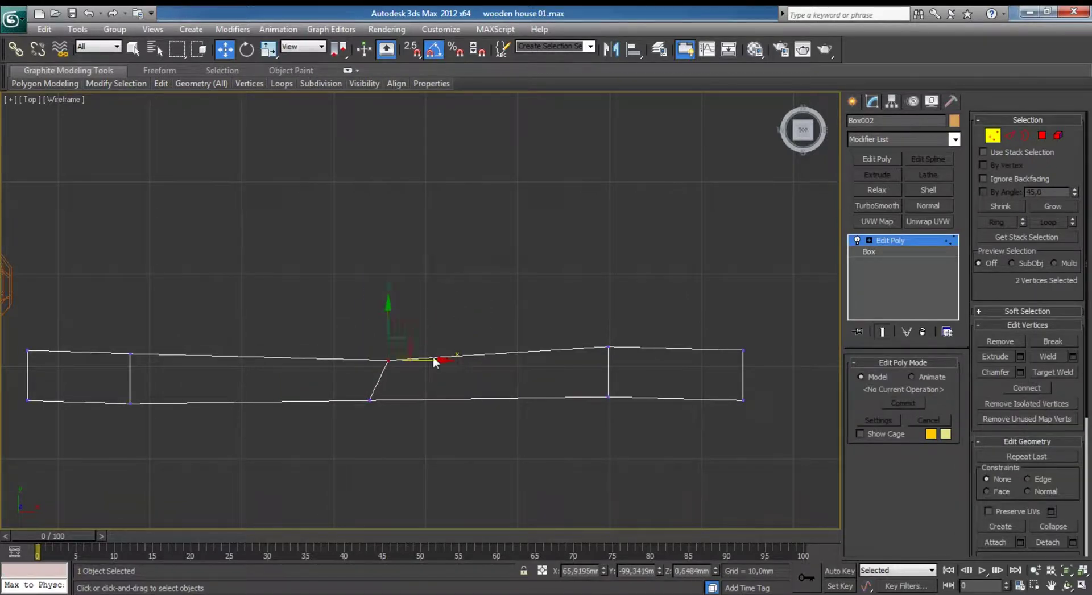
pyautogui.moveTo(732, 329)
pyautogui.mouseDown()
pyautogui.moveTo(756, 364)
pyautogui.moveTo(732, 352)
pyautogui.mouseUp()
# Lift the vertex pair near the plank's left end to angle that end.
pyautogui.moveTo(116, 402); pyautogui.dragTo(316, 358, button='middle')
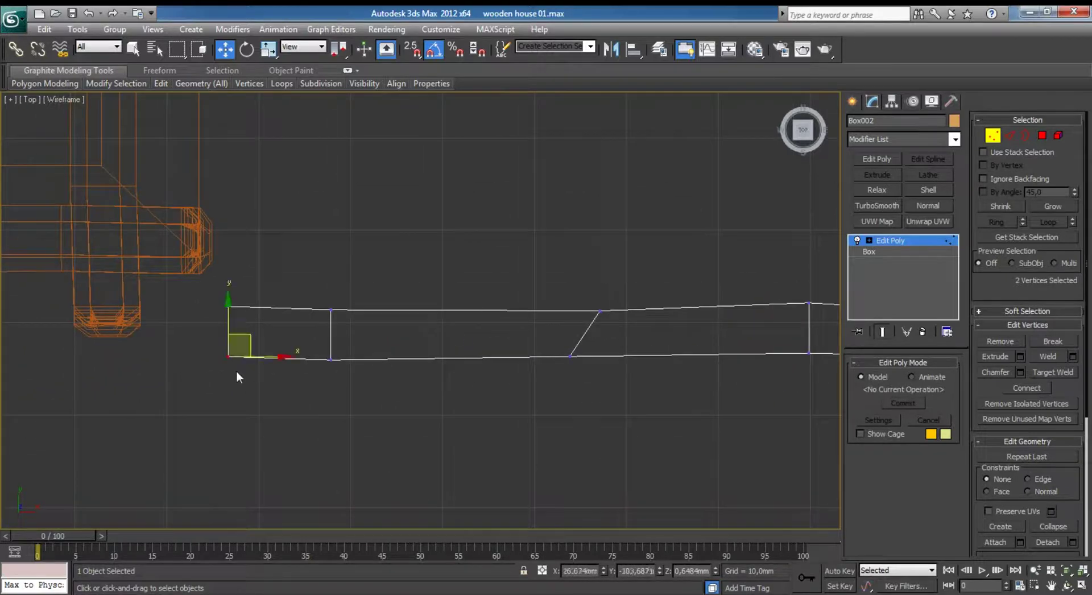
pyautogui.moveTo(318, 293); pyautogui.dragTo(347, 372)
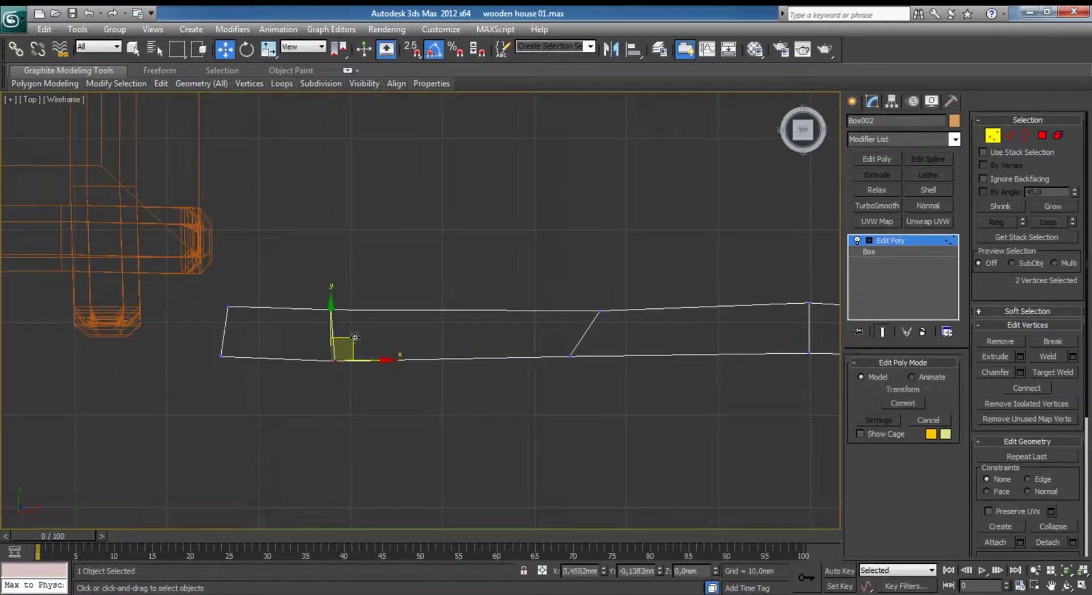
pyautogui.hotkey('alt', 'w')
pyautogui.scroll(10, 527, 363)
pyautogui.scroll(-5, 521, 378)
pyautogui.moveTo(582, 346)
pyautogui.keyDown('alt'); pyautogui.mouseDown(button='middle')
pyautogui.moveTo(531, 328)
pyautogui.moveTo(606, 339)
pyautogui.moveTo(564, 298)
pyautogui.mouseUp(button='middle'); pyautogui.keyUp('alt')
pyautogui.moveTo(432, 264); pyautogui.dragTo(500, 396)
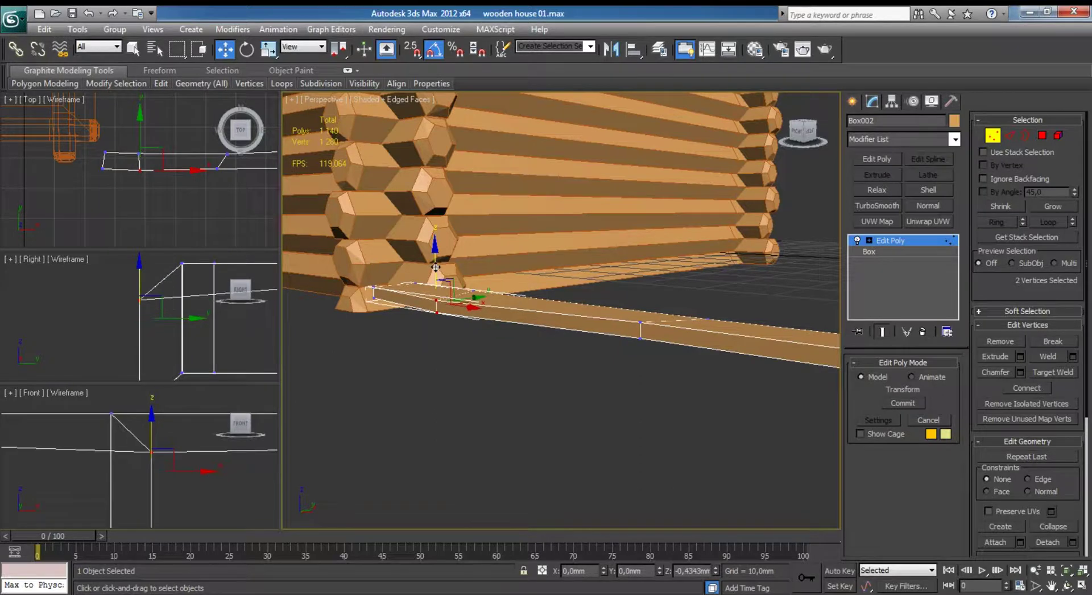
pyautogui.click(497, 411)
pyautogui.keyDown('alt'); pyautogui.moveTo(496, 410); pyautogui.dragTo(625, 341, button='middle'); pyautogui.keyUp('alt')
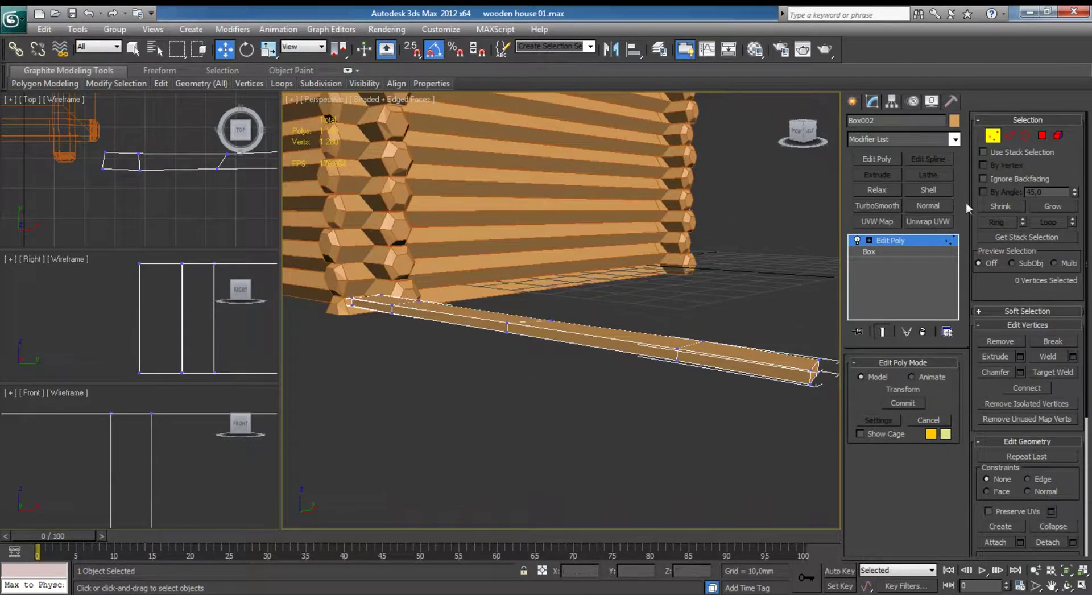
# Select all of the plank's polygons.
pyautogui.click(1042, 135)
pyautogui.hotkey('ctrl', 'a')
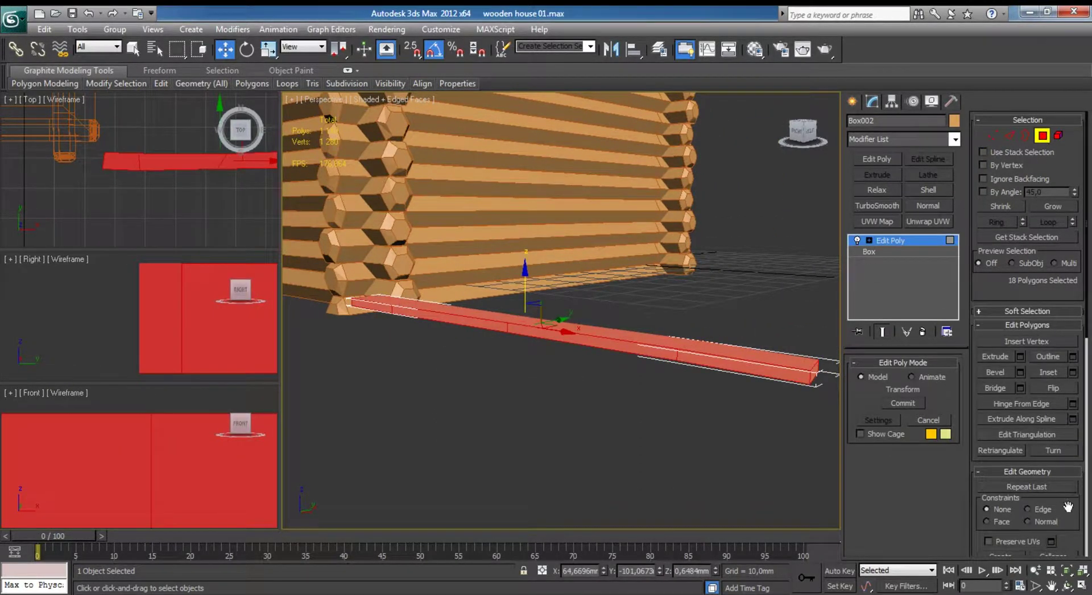
pyautogui.moveTo(1067, 506); pyautogui.dragTo(1030, 57)
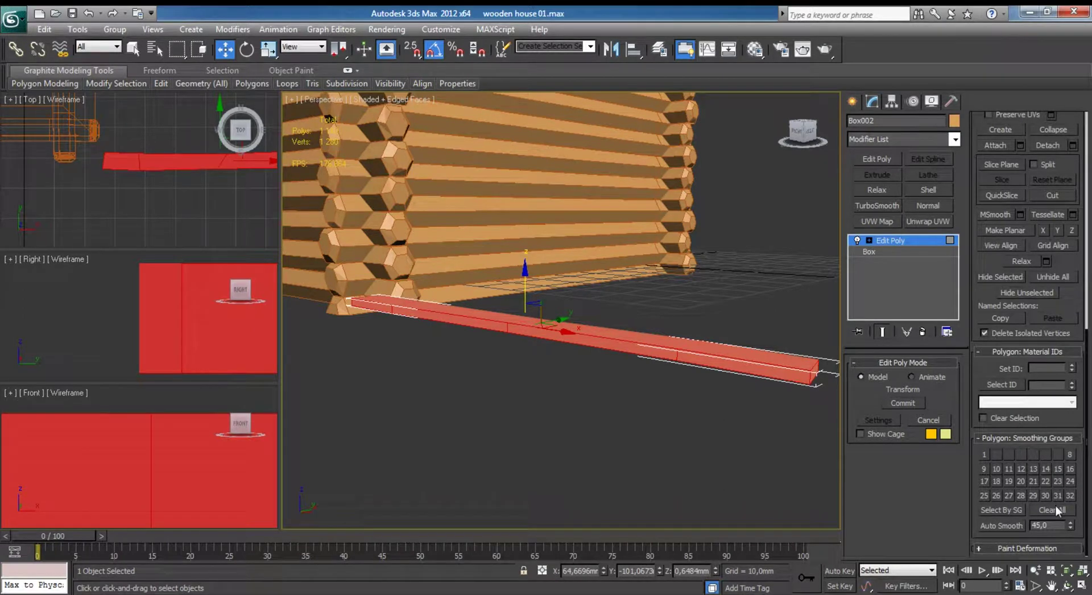
# Clear all smoothing groups on the plank's selected faces.
pyautogui.click(1053, 506)
pyautogui.scroll(5, 1073, 294)
pyautogui.scroll(5, 1060, 449)
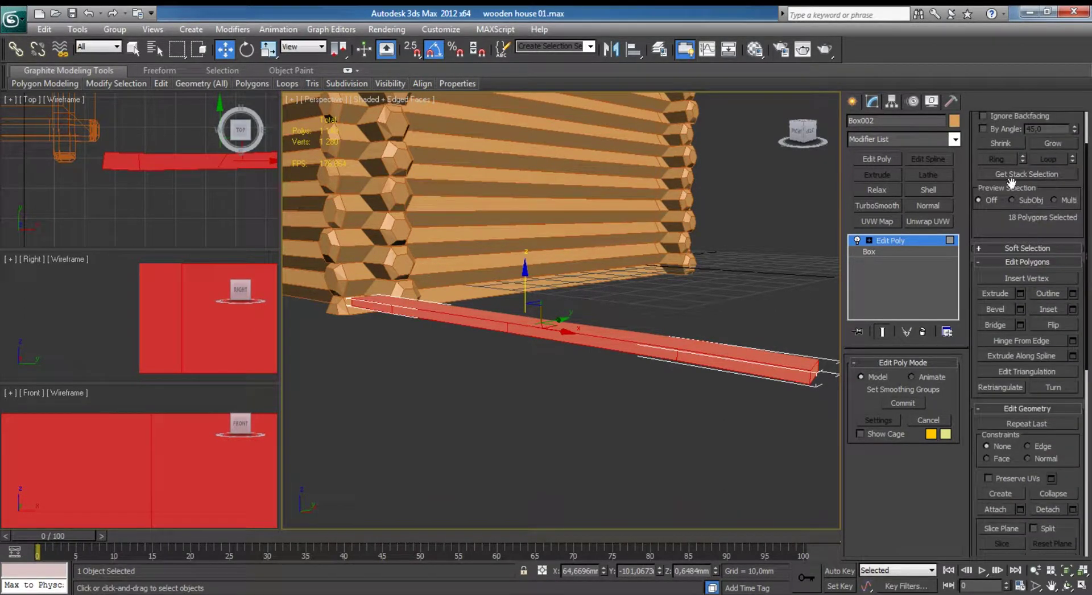
pyautogui.scroll(2, 982, 396)
# Move the plank slightly right along the wall and centre it in the maximized Top view.
pyautogui.click(1048, 135)
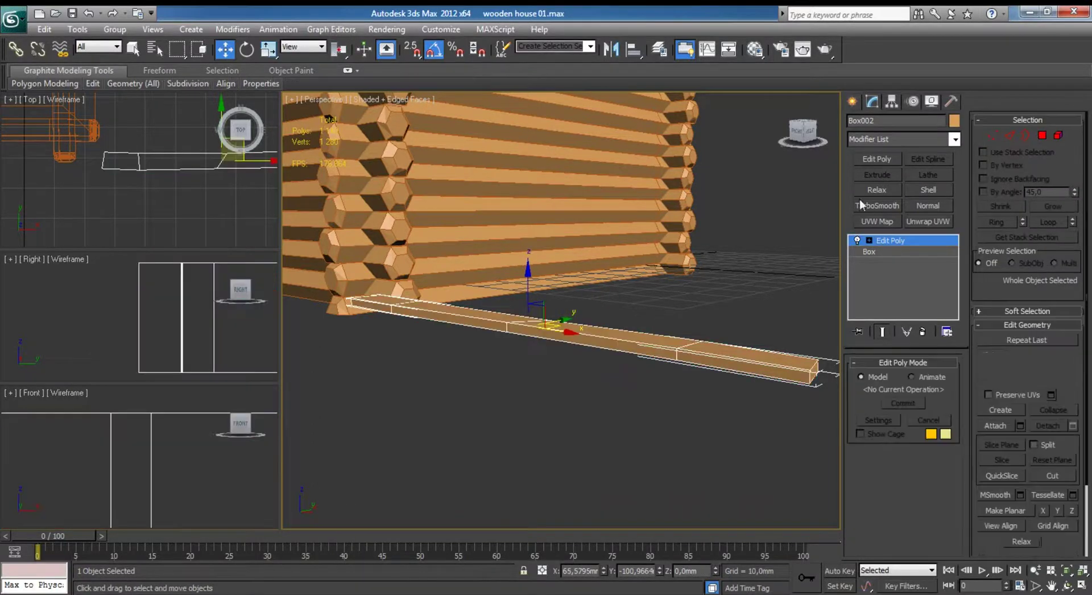
pyautogui.click(654, 426)
pyautogui.moveTo(824, 307); pyautogui.dragTo(619, 278, button='middle')
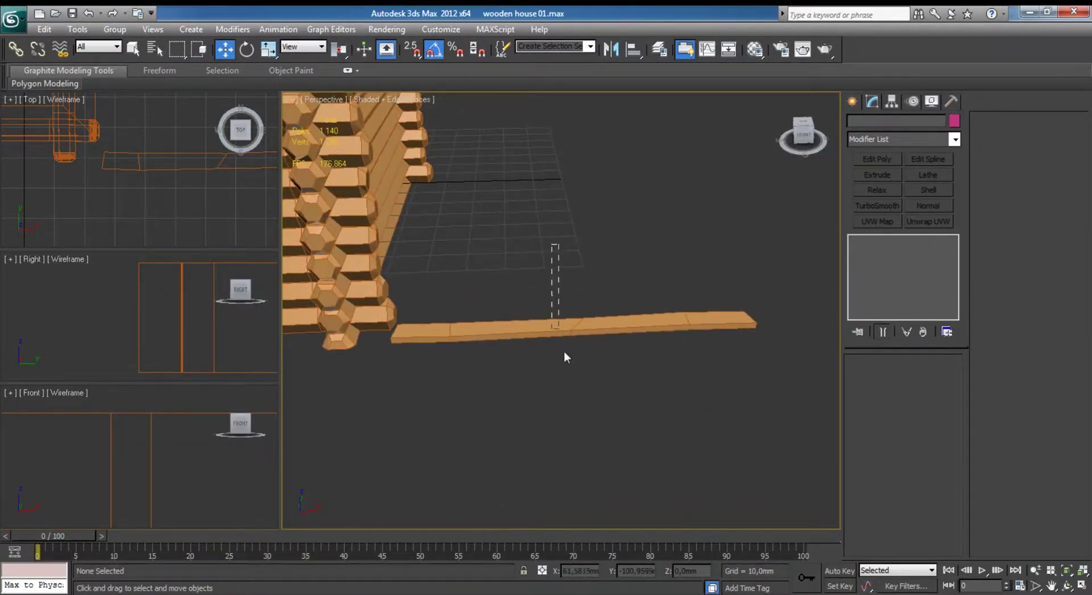
pyautogui.click(606, 336)
pyautogui.moveTo(618, 325); pyautogui.dragTo(659, 321)
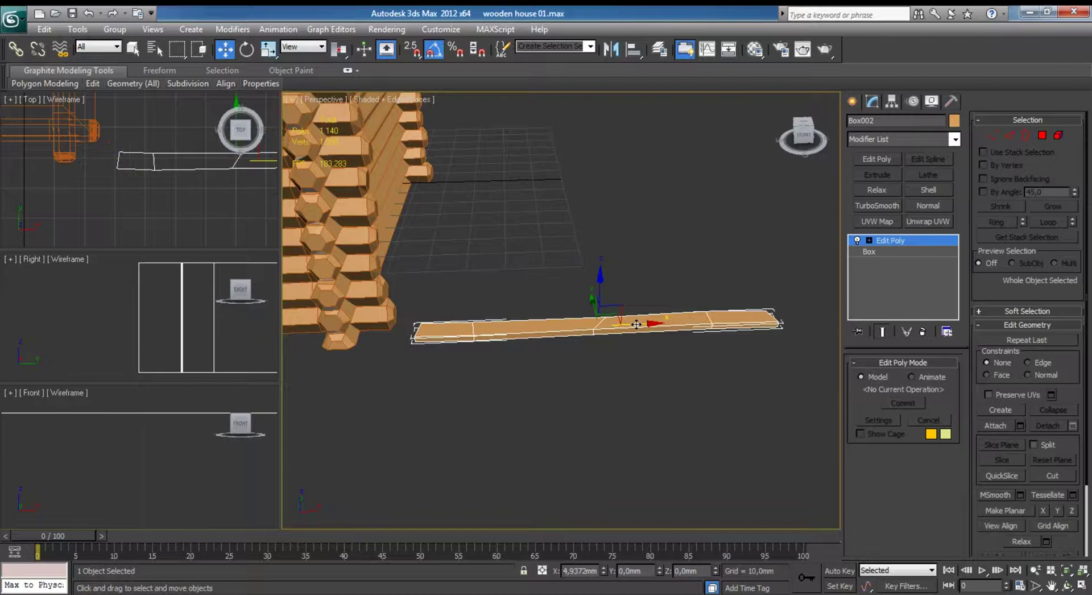
pyautogui.click(618, 390)
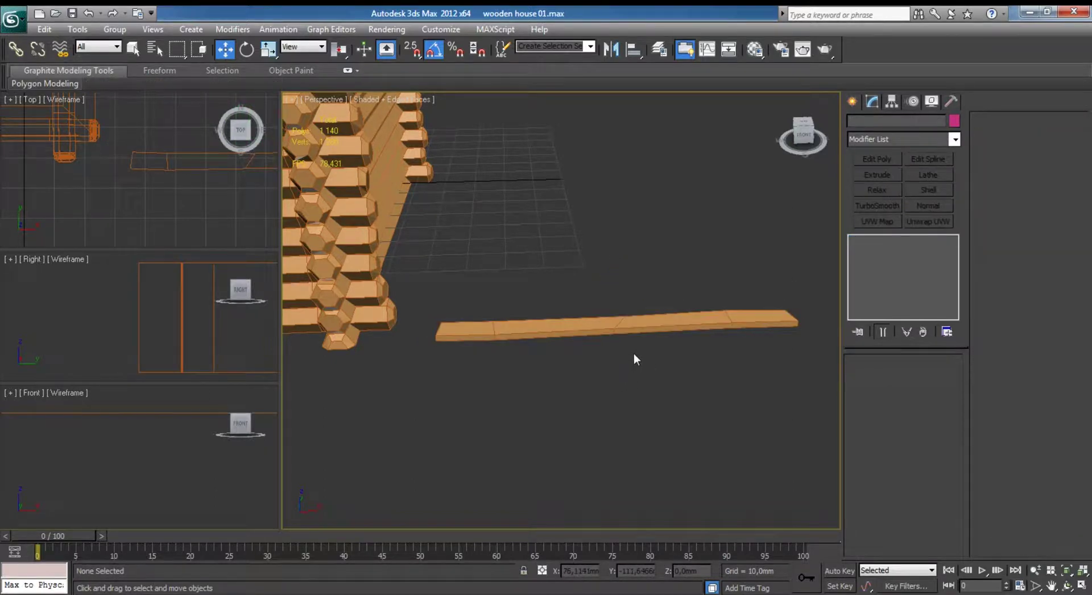
pyautogui.moveTo(629, 402); pyautogui.dragTo(575, 309, button='middle')
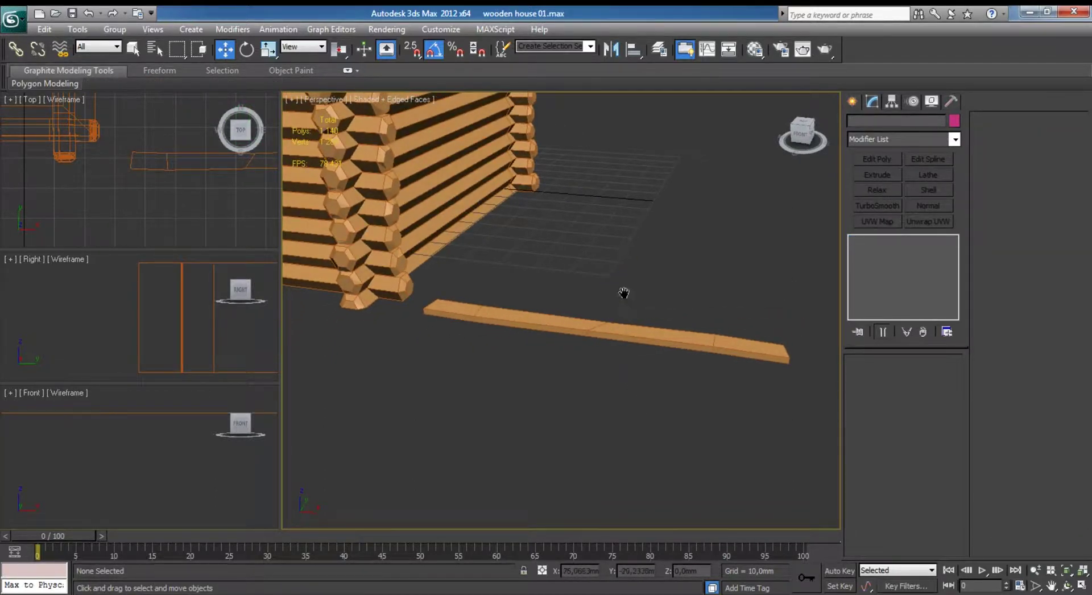
pyautogui.click(155, 179)
pyautogui.hotkey('alt', 'w')
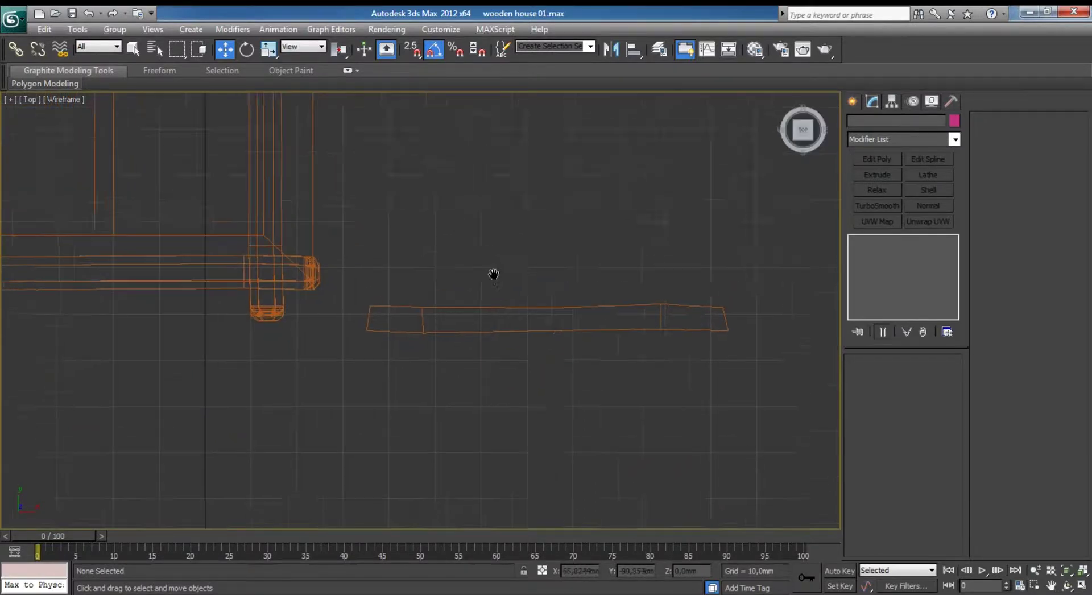
pyautogui.click(483, 355)
pyautogui.moveTo(537, 419); pyautogui.dragTo(486, 438, button='middle')
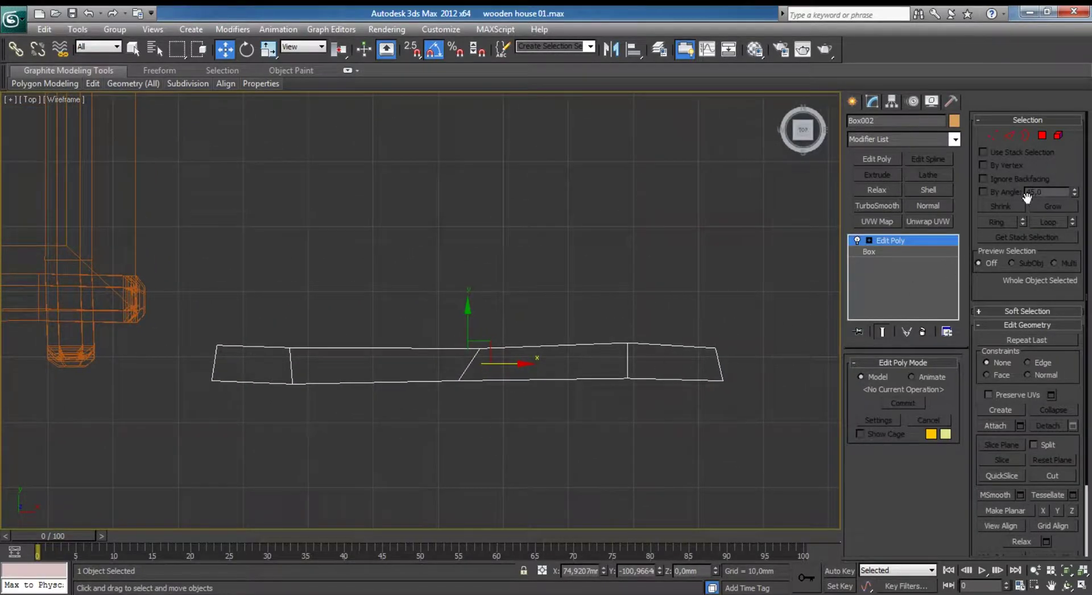
pyautogui.click(1057, 136)
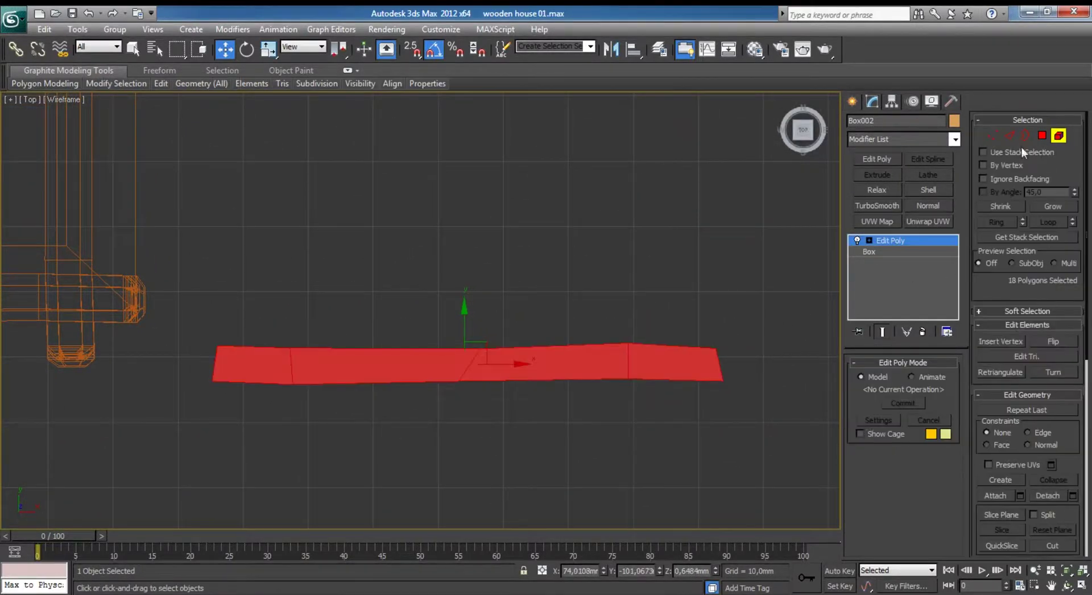
pyautogui.click(1060, 137)
pyautogui.scroll(2, 612, 323)
# Shift-drag the plank upward to clone it into an evenly spaced stacked row of copies.
pyautogui.keyDown('shift'); pyautogui.moveTo(487, 358); pyautogui.dragTo(507, 305); pyautogui.keyUp('shift')
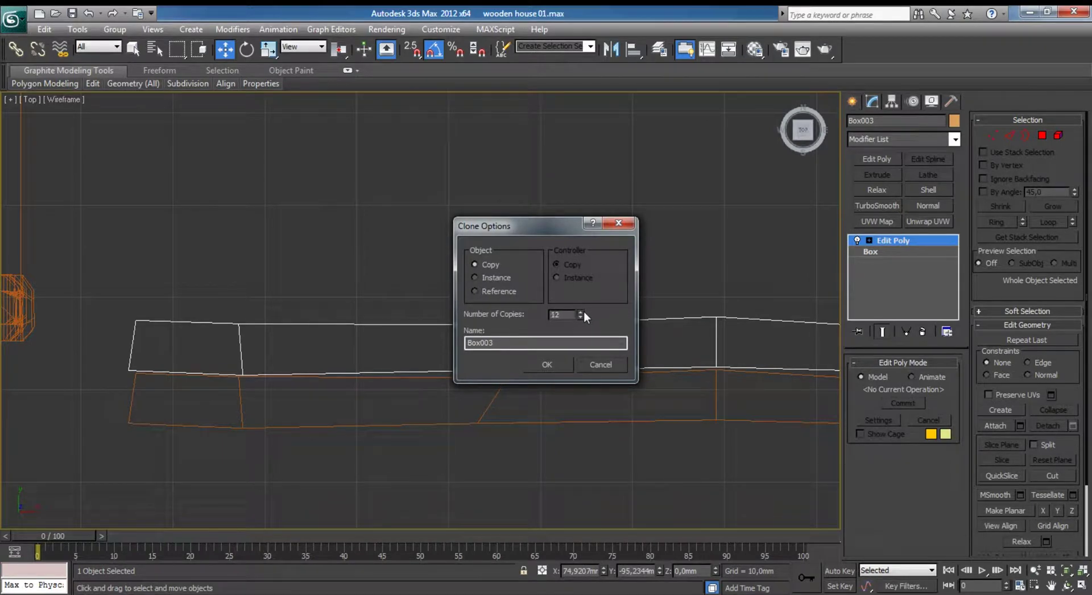
pyautogui.click(546, 363)
pyautogui.scroll(-2, 475, 304)
pyautogui.scroll(-5, 437, 290)
pyautogui.scroll(-3, 437, 290)
pyautogui.moveTo(343, 143); pyautogui.dragTo(332, 211, button='middle')
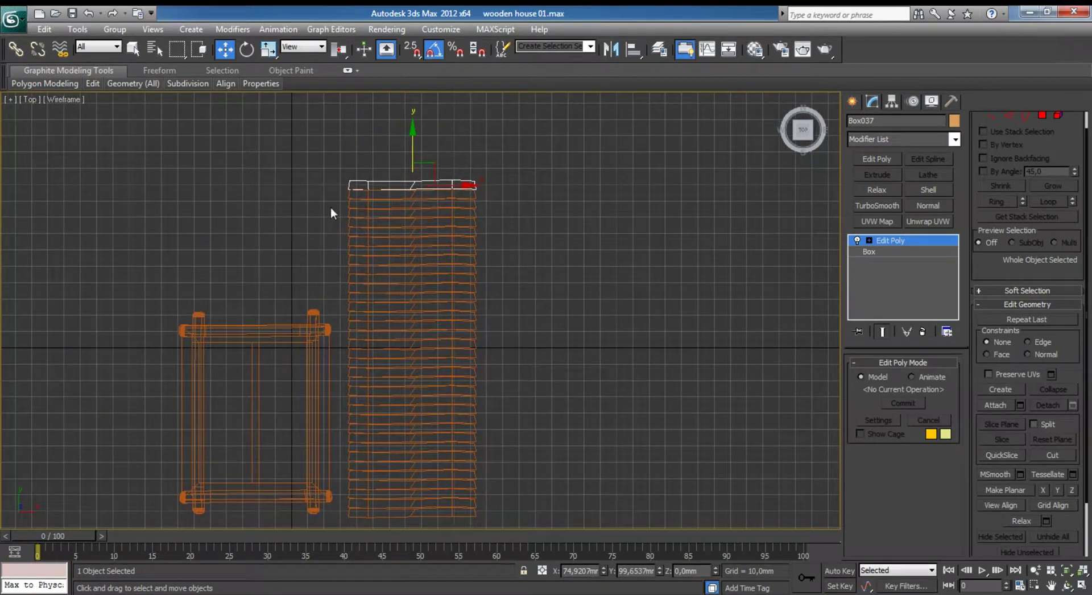
# Delete the upper 14 planks and select the remaining shorter row.
pyautogui.moveTo(542, 292); pyautogui.dragTo(548, 304)
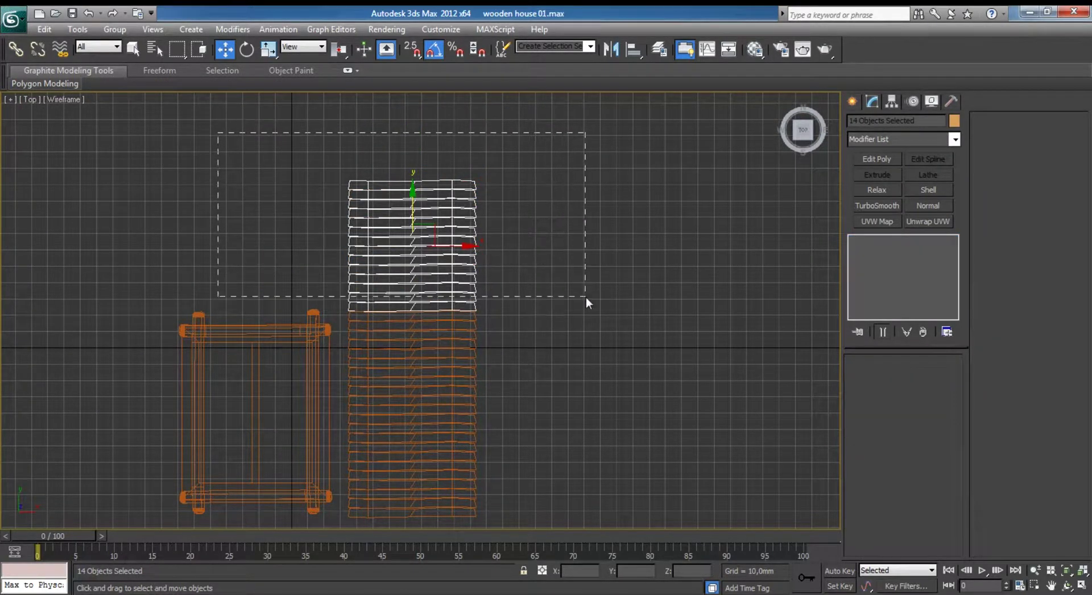
pyautogui.press('Delete')
pyautogui.moveTo(524, 376); pyautogui.dragTo(550, 261, button='middle')
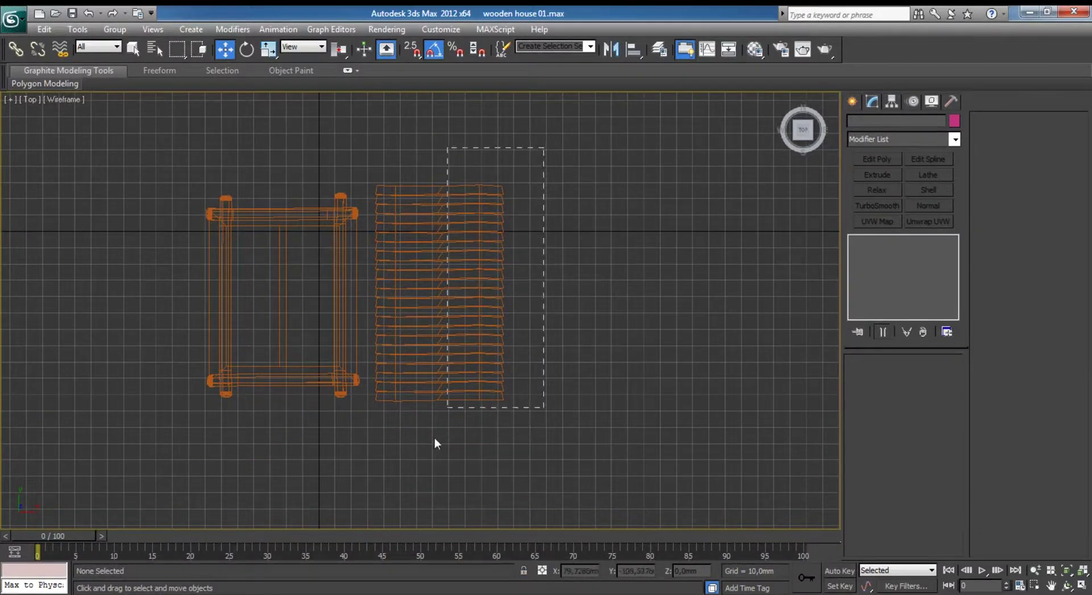
pyautogui.moveTo(434, 438); pyautogui.dragTo(469, 451)
# Attach every remaining roof plank, lower and upper, to Box002 one by one.
pyautogui.scroll(4, 484, 344)
pyautogui.click(598, 456)
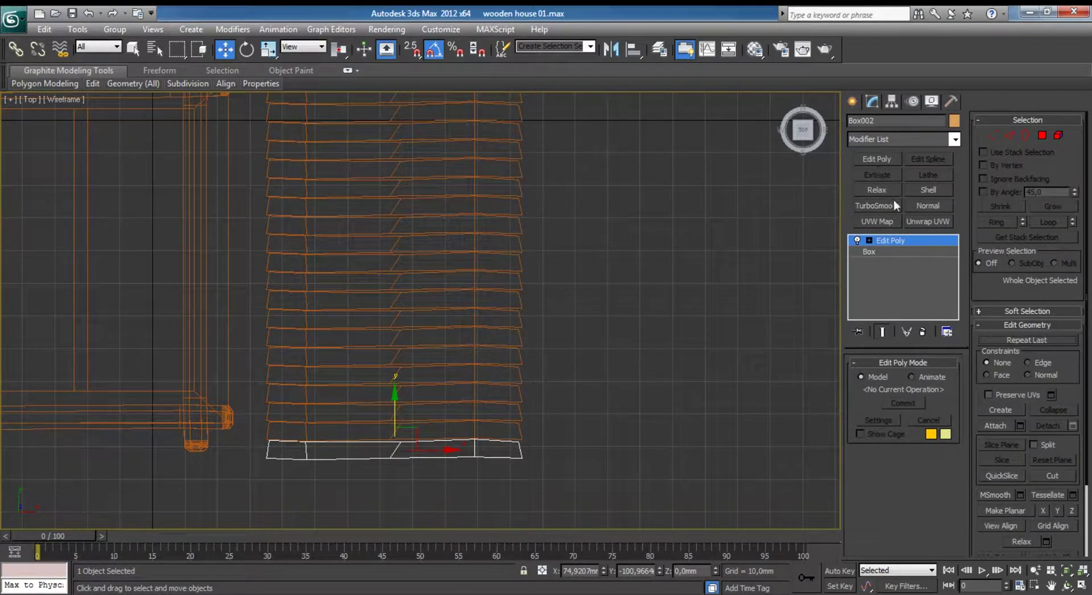
pyautogui.click(996, 426)
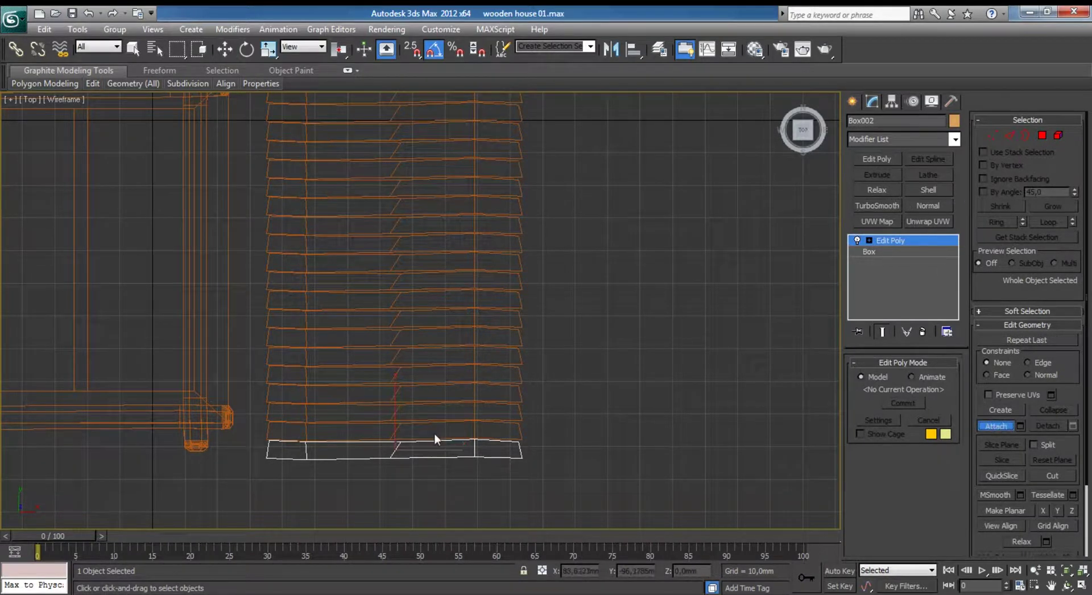
pyautogui.click(516, 417)
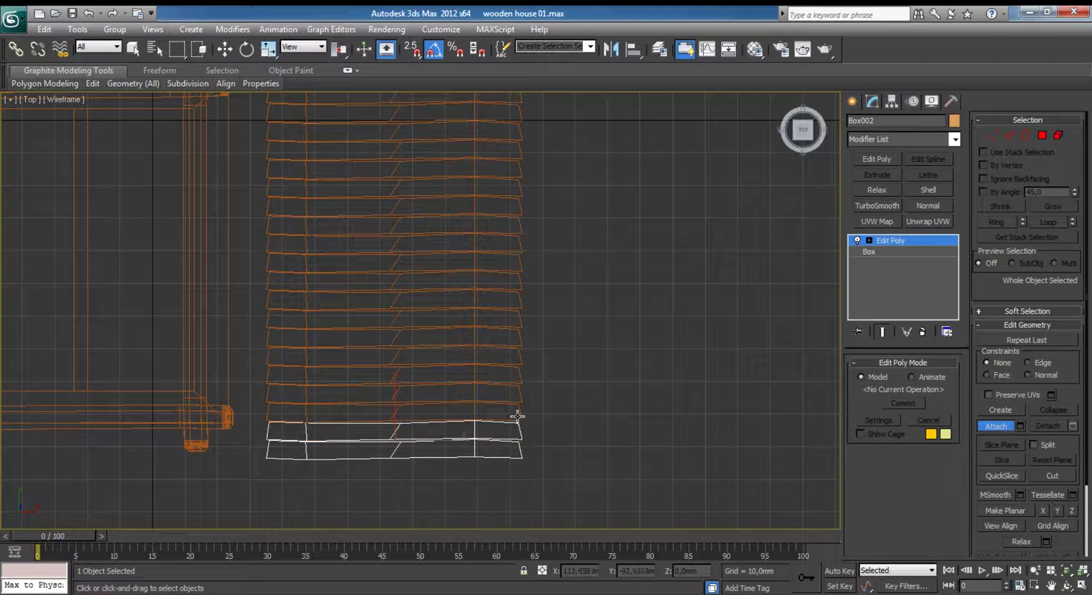
pyautogui.click(517, 408)
pyautogui.click(517, 391)
pyautogui.click(516, 373)
pyautogui.click(518, 354)
pyautogui.click(519, 337)
pyautogui.click(520, 316)
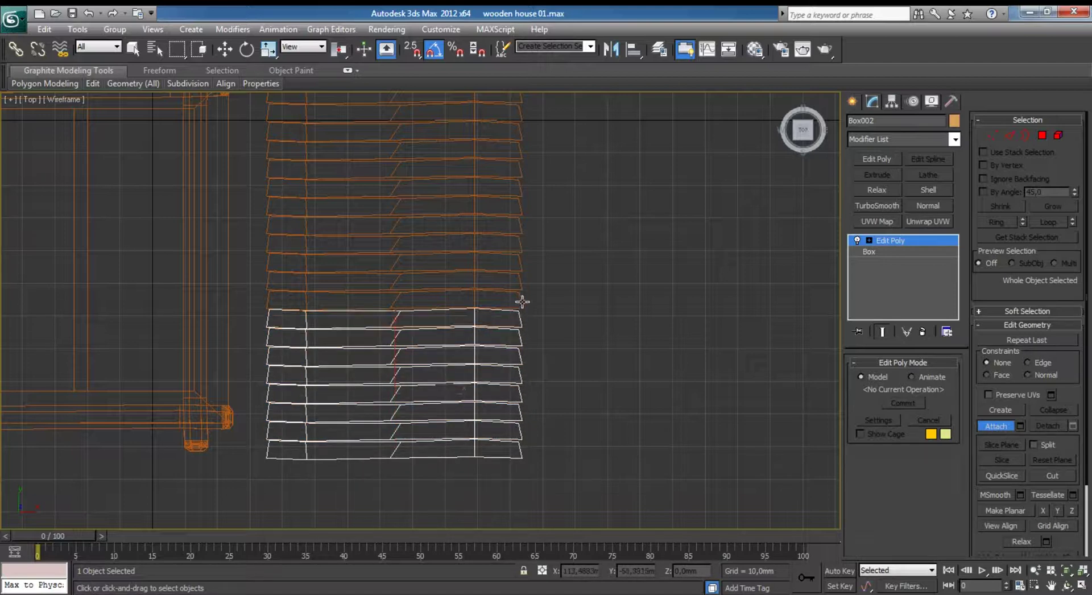
pyautogui.click(522, 300)
pyautogui.click(520, 281)
pyautogui.click(520, 263)
pyautogui.click(519, 244)
pyautogui.click(519, 217)
pyautogui.click(520, 187)
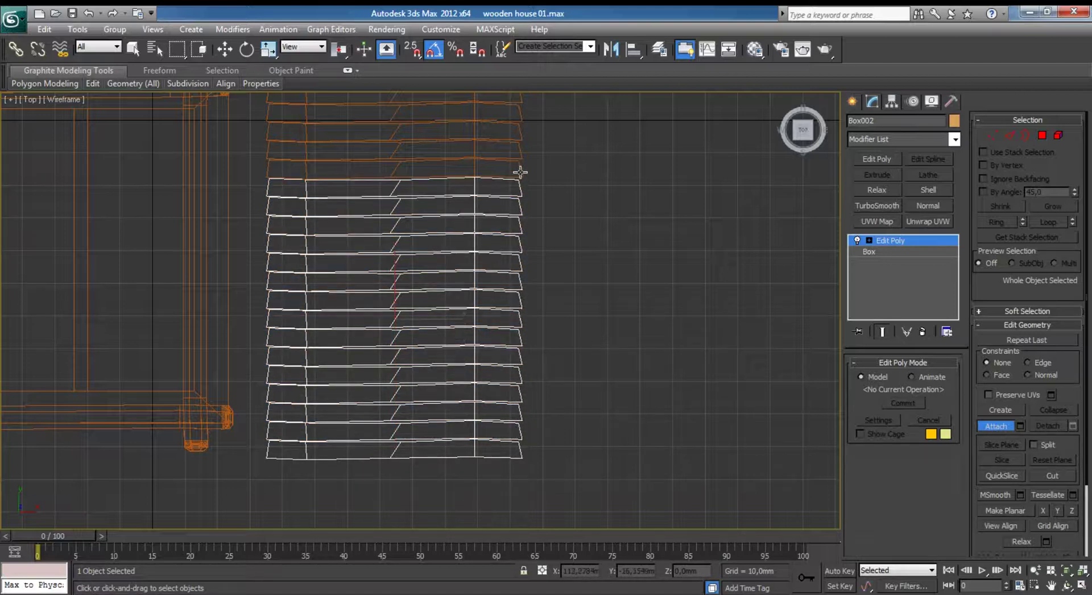
pyautogui.click(519, 171)
pyautogui.click(518, 151)
pyautogui.click(517, 132)
pyautogui.moveTo(517, 133); pyautogui.dragTo(480, 272, button='middle')
pyautogui.click(487, 281)
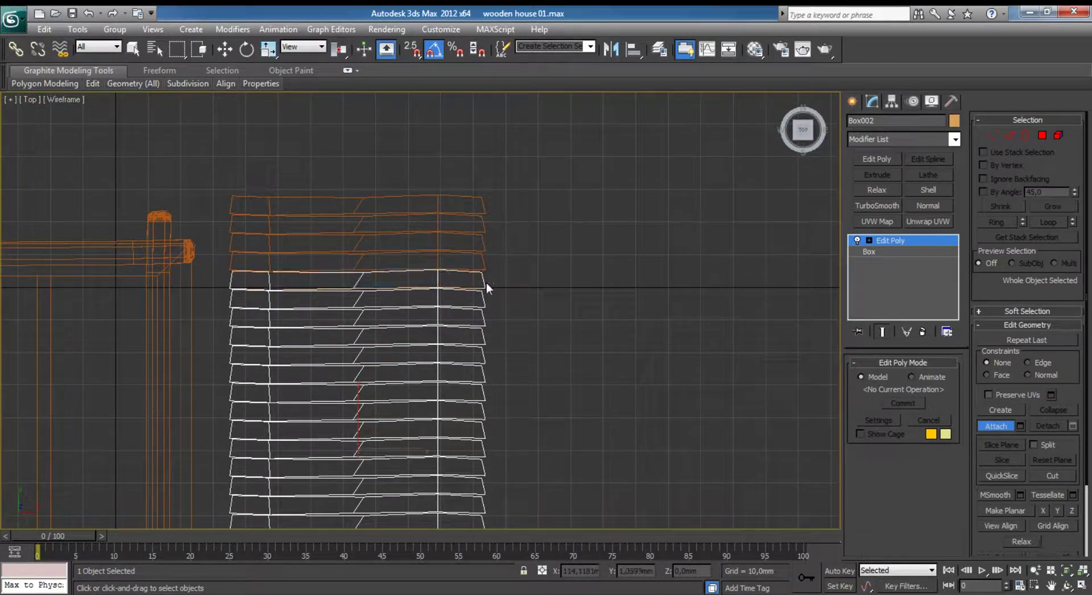
pyautogui.click(483, 261)
pyautogui.click(481, 244)
pyautogui.click(481, 225)
pyautogui.click(480, 205)
# Select the combined Box002 object and frame it in all four viewports.
pyautogui.press('w')
pyautogui.click(553, 221)
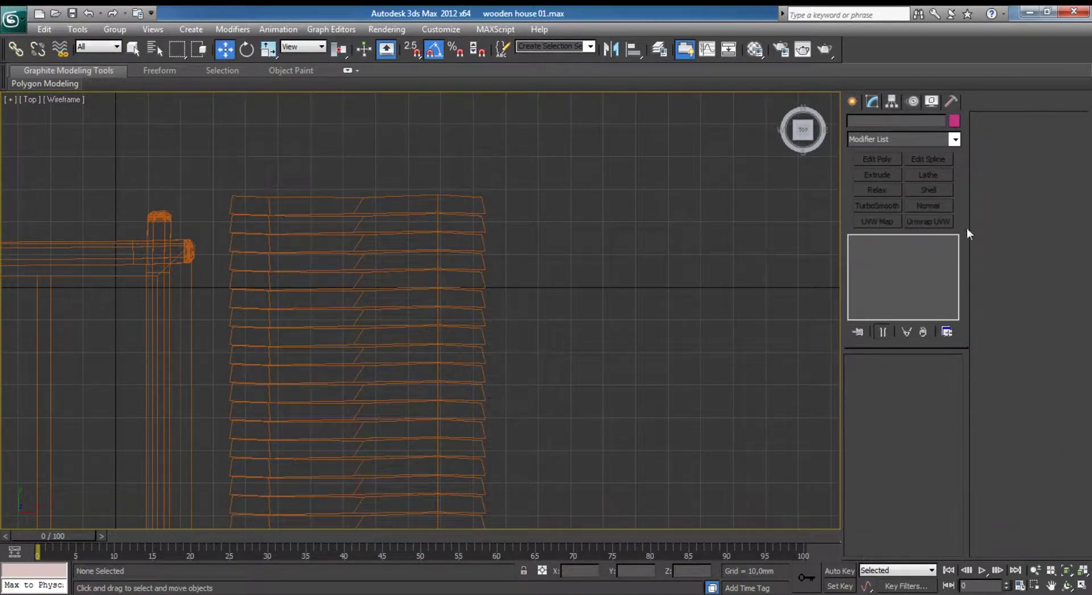
pyautogui.click(852, 102)
pyautogui.click(432, 340)
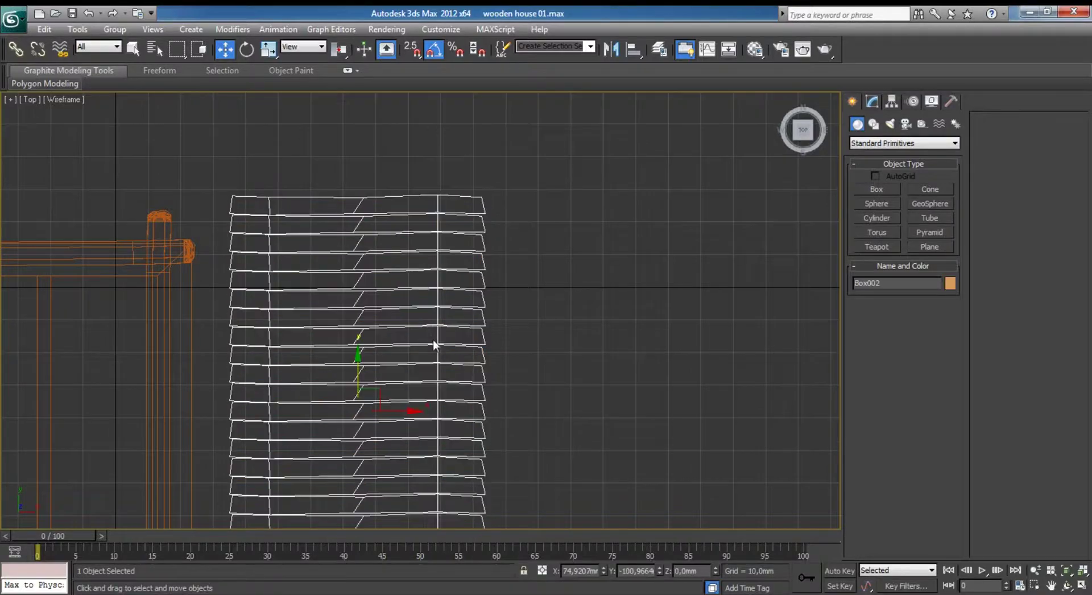
pyautogui.press('z')
pyautogui.hotkey('alt', 'w')
pyautogui.press('z')
# Maximize the Top viewport, zoom in on the planks, and switch to Vertex sub-object level.
pyautogui.keyDown('alt'); pyautogui.moveTo(567, 341); pyautogui.dragTo(524, 322, button='middle'); pyautogui.keyUp('alt')
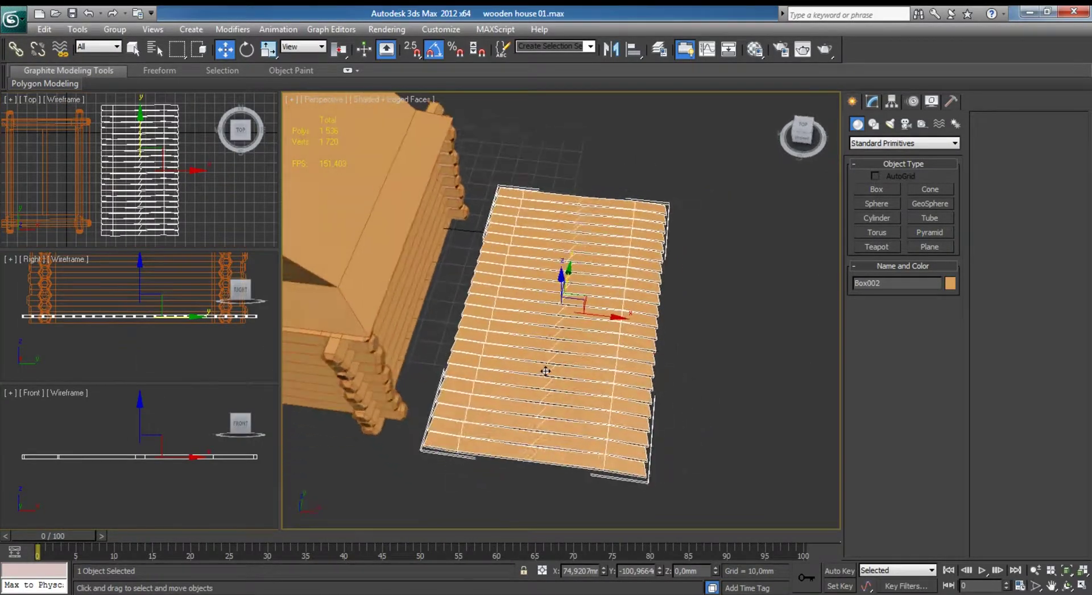
pyautogui.rightClick(204, 200)
pyautogui.hotkey('alt', 'w')
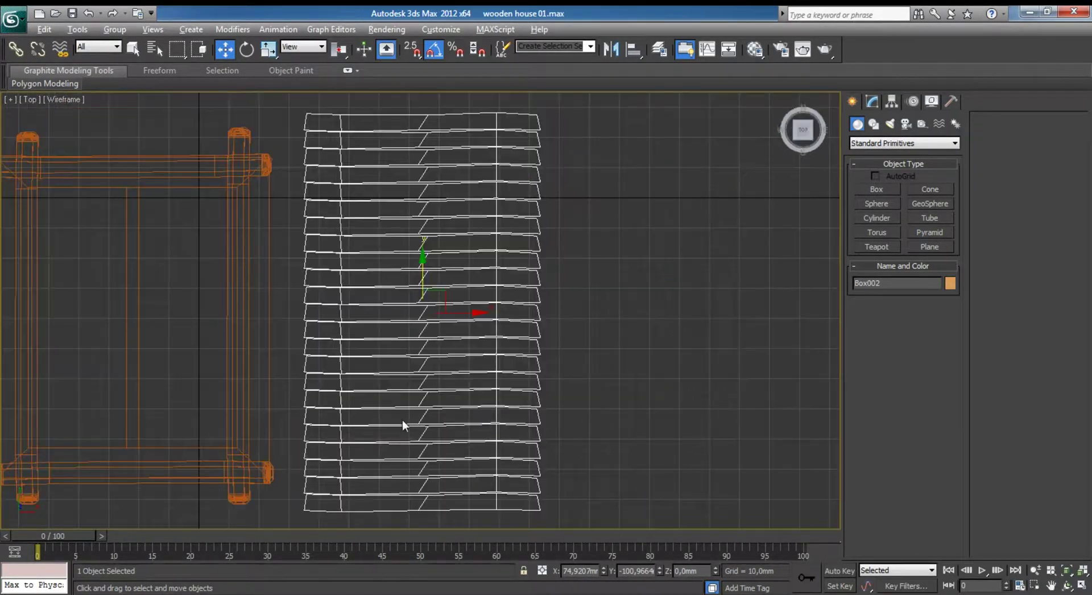
pyautogui.scroll(5, 402, 426)
pyautogui.scroll(4, 458, 202)
pyautogui.press('1')
pyautogui.scroll(3, 385, 237)
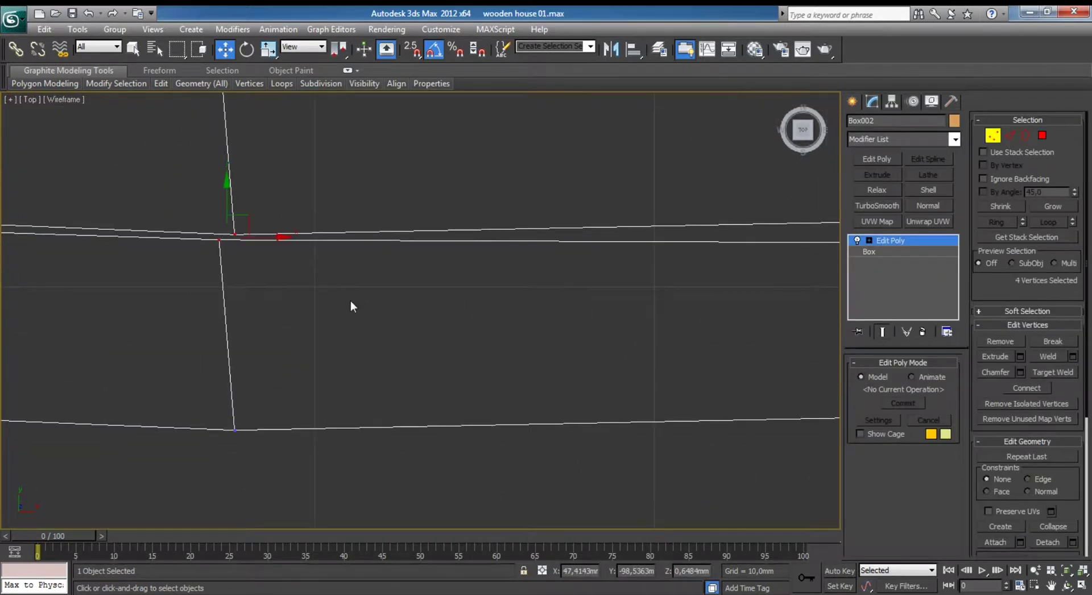
# Bend the first plank's edge, pull its corner vertex left, and shift its seam vertices.
pyautogui.scroll(-4, 352, 306)
pyautogui.moveTo(364, 327)
pyautogui.mouseDown()
pyautogui.moveTo(306, 313)
pyautogui.moveTo(305, 370)
pyautogui.mouseUp()
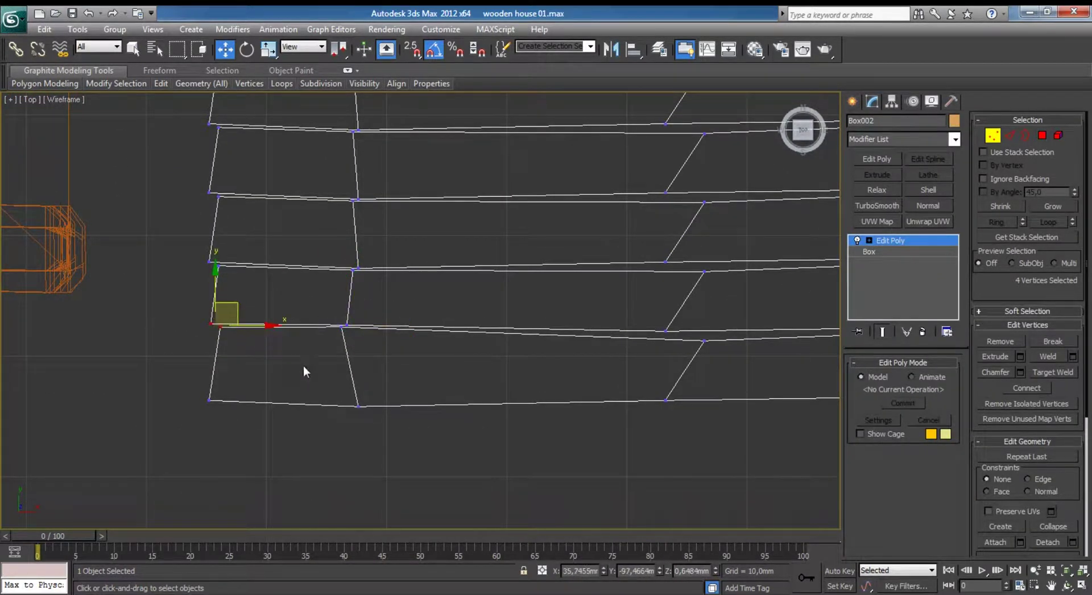
pyautogui.moveTo(403, 435); pyautogui.dragTo(402, 433)
pyautogui.moveTo(369, 398); pyautogui.dragTo(363, 390)
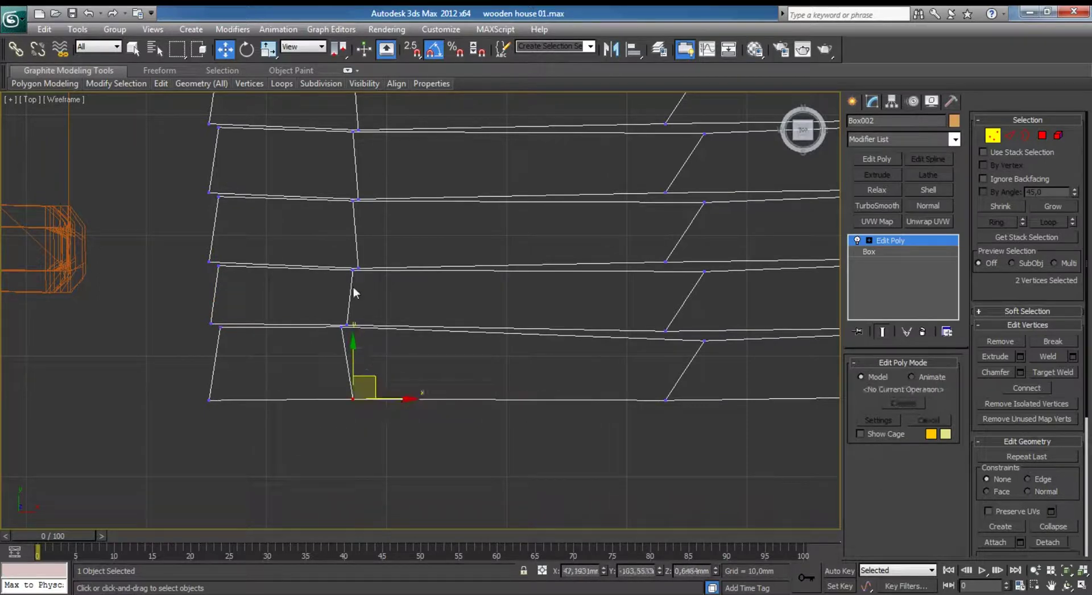
pyautogui.moveTo(341, 284)
pyautogui.mouseDown()
pyautogui.moveTo(384, 263)
pyautogui.moveTo(365, 257)
pyautogui.mouseUp()
pyautogui.moveTo(295, 256)
pyautogui.mouseDown()
pyautogui.moveTo(332, 277)
pyautogui.moveTo(296, 251)
pyautogui.mouseUp()
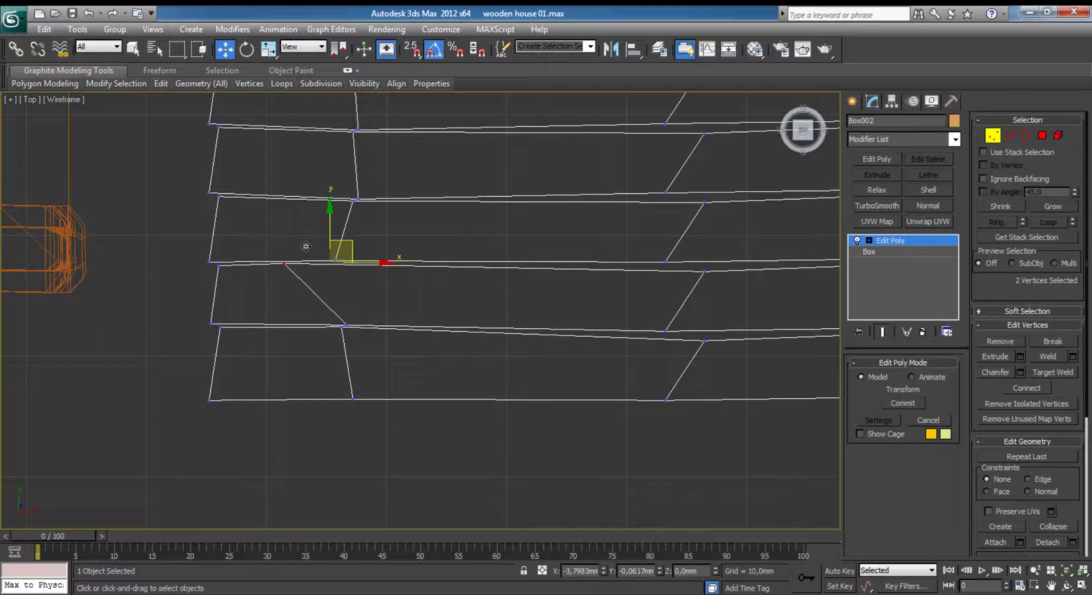
pyautogui.moveTo(540, 274); pyautogui.dragTo(303, 334, button='middle')
pyautogui.moveTo(487, 333)
pyautogui.mouseDown()
pyautogui.moveTo(485, 361)
pyautogui.moveTo(518, 325)
pyautogui.mouseUp()
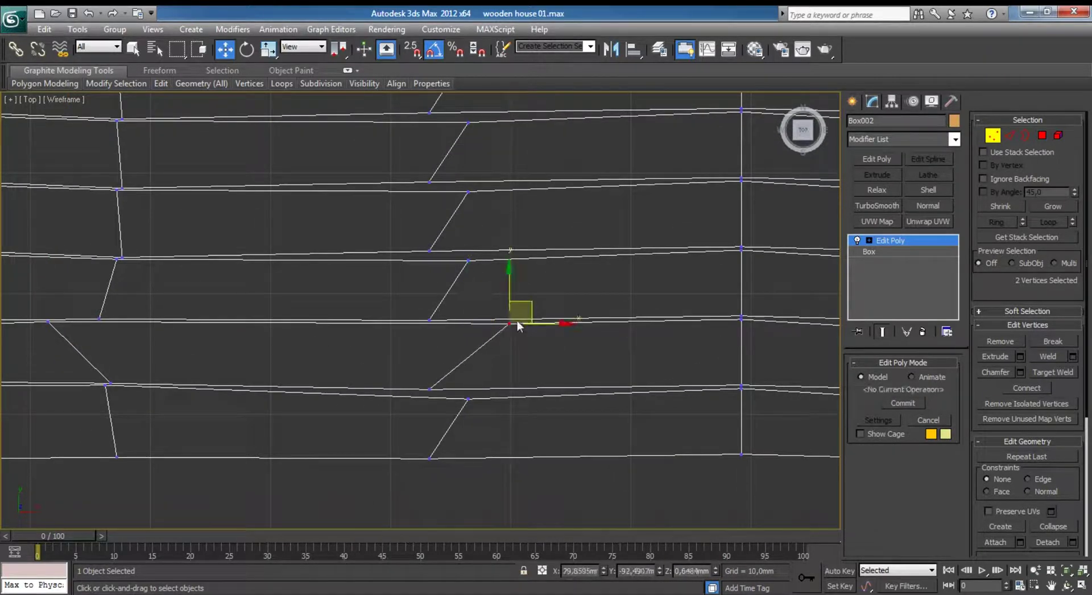
pyautogui.moveTo(413, 373)
pyautogui.mouseDown()
pyautogui.moveTo(480, 405)
pyautogui.moveTo(463, 382)
pyautogui.mouseUp()
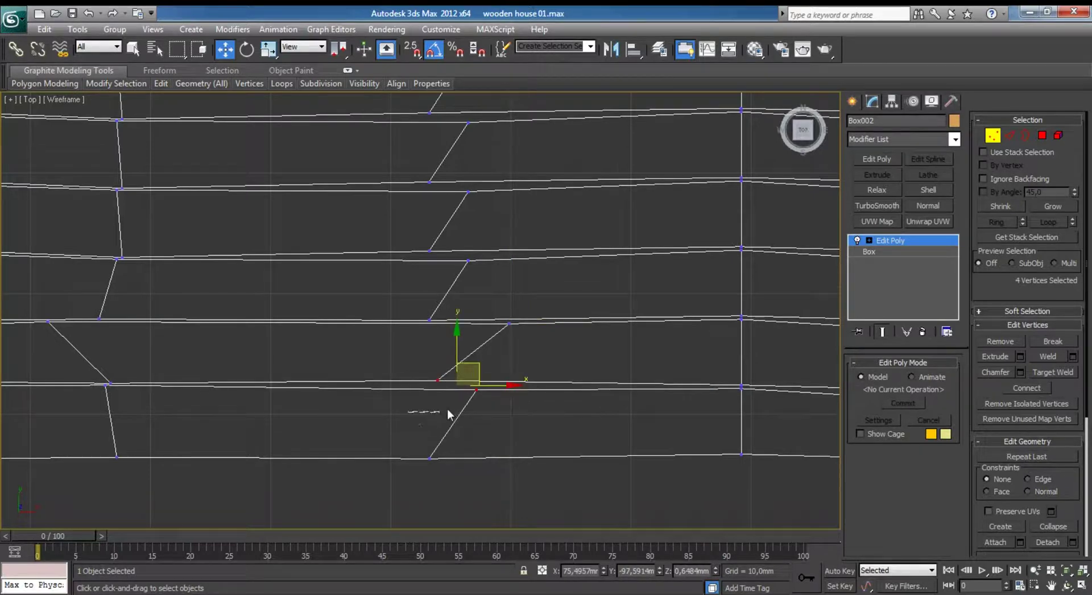
pyautogui.click(445, 393)
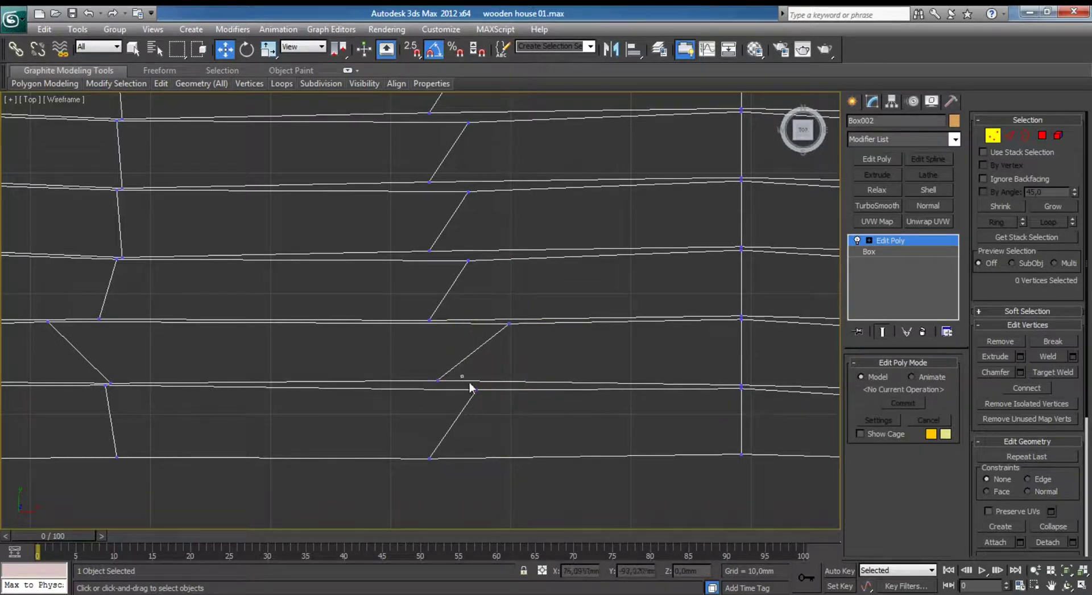
# Move the end vertices of the next planks left so their ends sit unevenly.
pyautogui.moveTo(469, 388)
pyautogui.mouseDown()
pyautogui.moveTo(492, 398)
pyautogui.moveTo(418, 384)
pyautogui.moveTo(486, 386)
pyautogui.mouseUp()
pyautogui.moveTo(690, 326); pyautogui.dragTo(370, 350, button='middle')
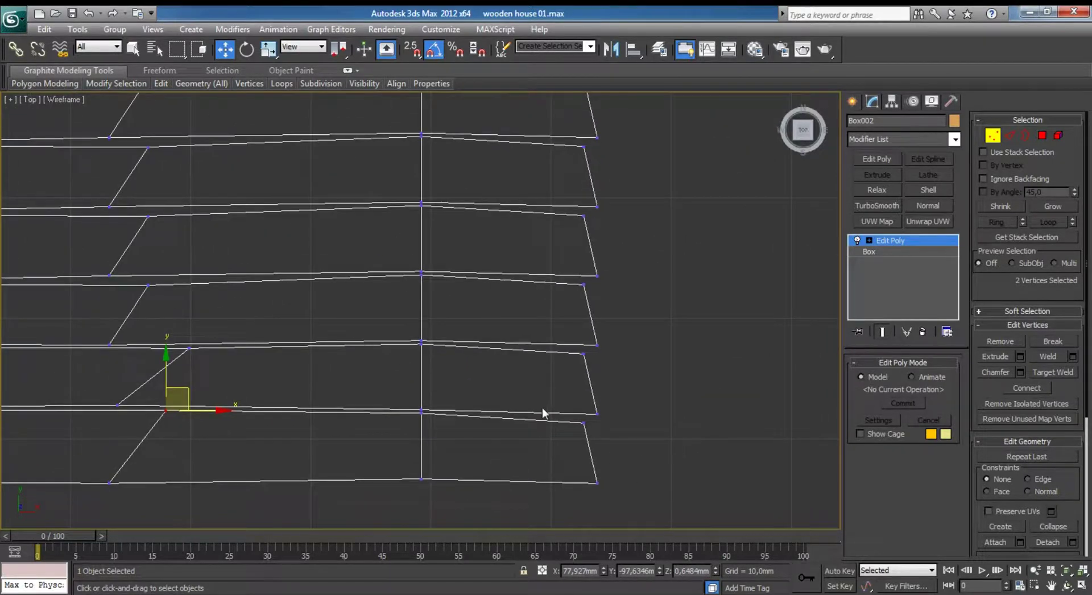
pyautogui.moveTo(571, 432)
pyautogui.mouseDown()
pyautogui.moveTo(599, 430)
pyautogui.moveTo(577, 410)
pyautogui.mouseUp()
pyautogui.moveTo(631, 487)
pyautogui.mouseDown()
pyautogui.moveTo(549, 502)
pyautogui.moveTo(589, 475)
pyautogui.moveTo(619, 372)
pyautogui.moveTo(598, 347)
pyautogui.moveTo(630, 326)
pyautogui.moveTo(591, 314)
pyautogui.mouseUp()
pyautogui.moveTo(629, 268); pyautogui.dragTo(568, 263)
pyautogui.moveTo(624, 329); pyautogui.dragTo(598, 389, button='middle')
pyautogui.click(594, 413)
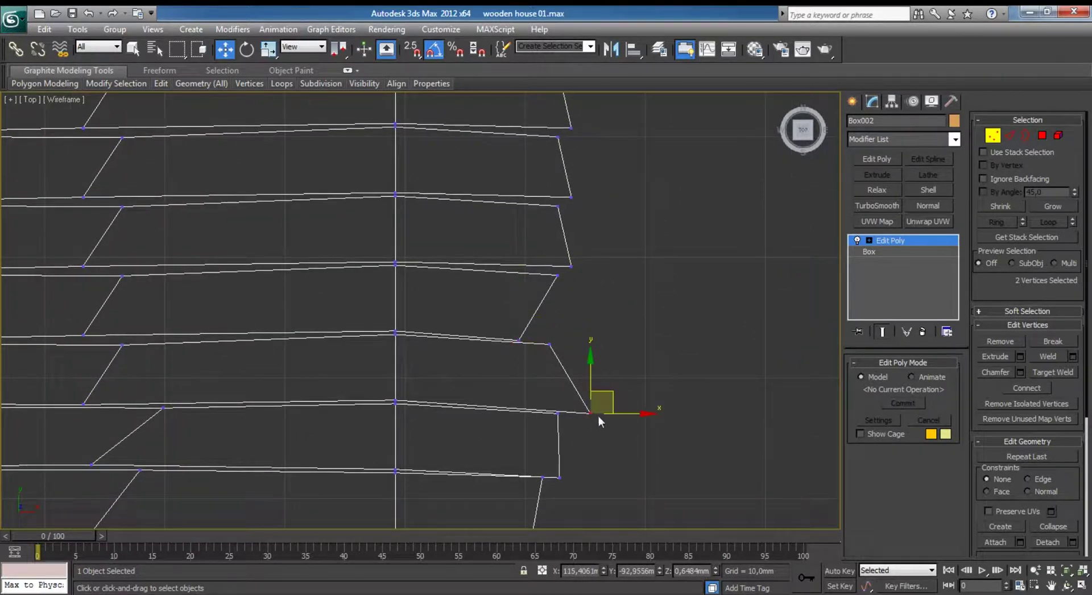
pyautogui.moveTo(598, 414); pyautogui.dragTo(582, 415)
# Nudge the end vertices of a plank and the plank above it inward and outward.
pyautogui.moveTo(543, 261); pyautogui.dragTo(484, 380, button='middle')
pyautogui.click(511, 384)
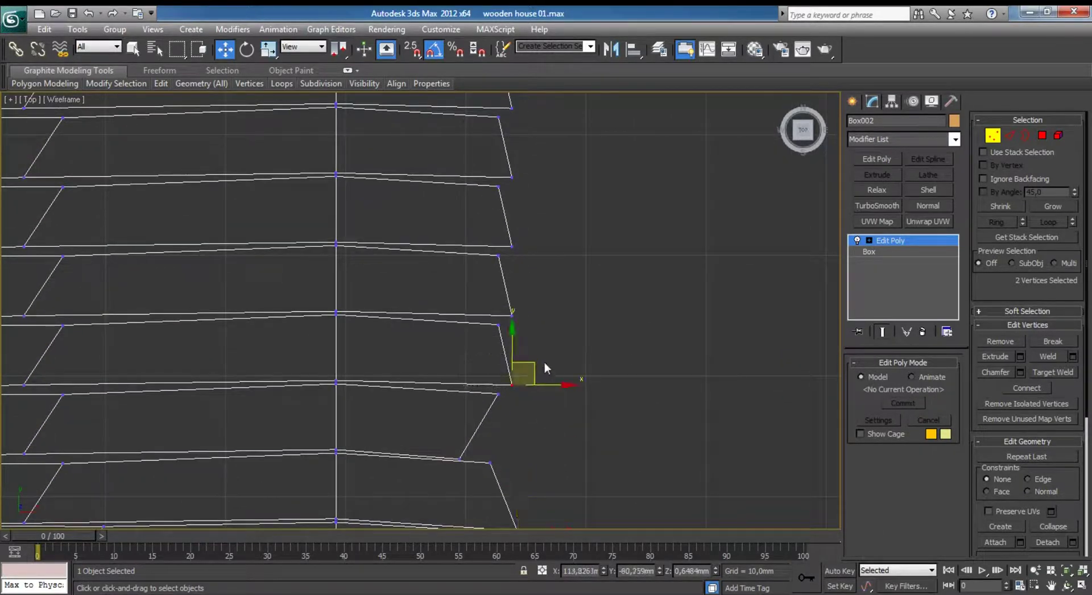
pyautogui.moveTo(523, 372); pyautogui.dragTo(516, 377)
pyautogui.moveTo(519, 297)
pyautogui.mouseDown()
pyautogui.moveTo(504, 324)
pyautogui.moveTo(538, 293)
pyautogui.mouseUp()
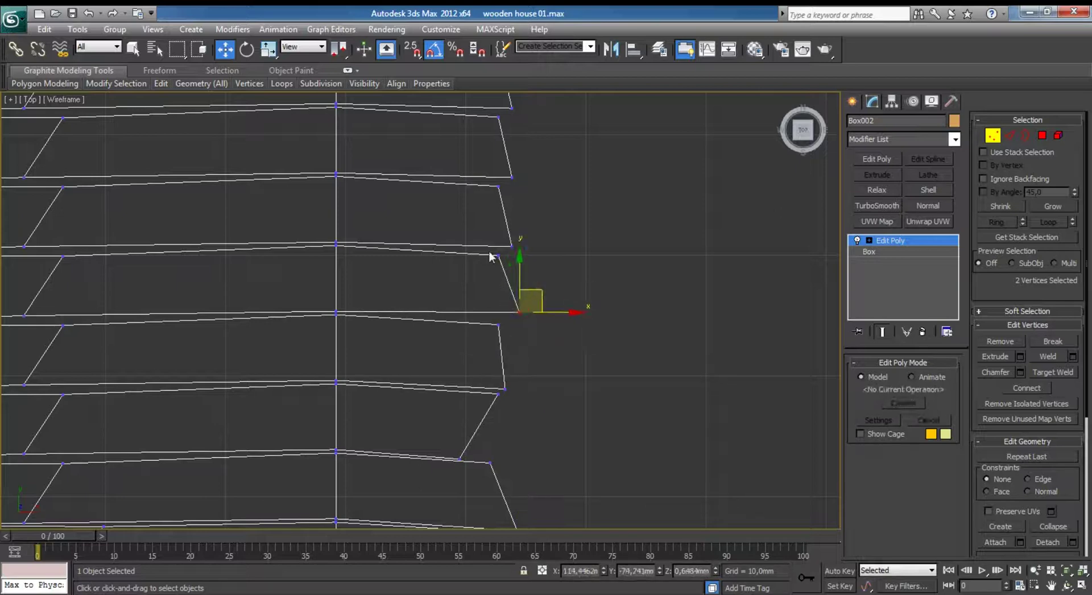
pyautogui.click(512, 246)
pyautogui.moveTo(520, 241); pyautogui.dragTo(544, 234)
pyautogui.click(580, 302)
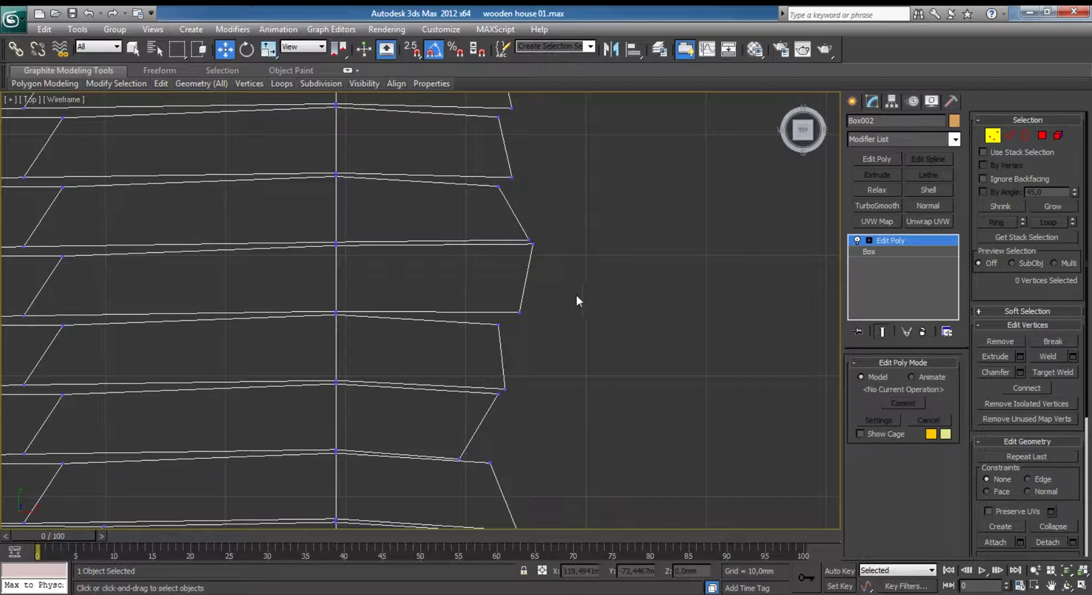
# Push four lower plank ends to the right and nudge another single plank end.
pyautogui.moveTo(576, 296); pyautogui.dragTo(514, 417, button='middle')
pyautogui.moveTo(465, 350); pyautogui.dragTo(517, 337)
pyautogui.moveTo(519, 239)
pyautogui.mouseDown()
pyautogui.moveTo(486, 278)
pyautogui.moveTo(532, 251)
pyautogui.moveTo(523, 219)
pyautogui.mouseUp()
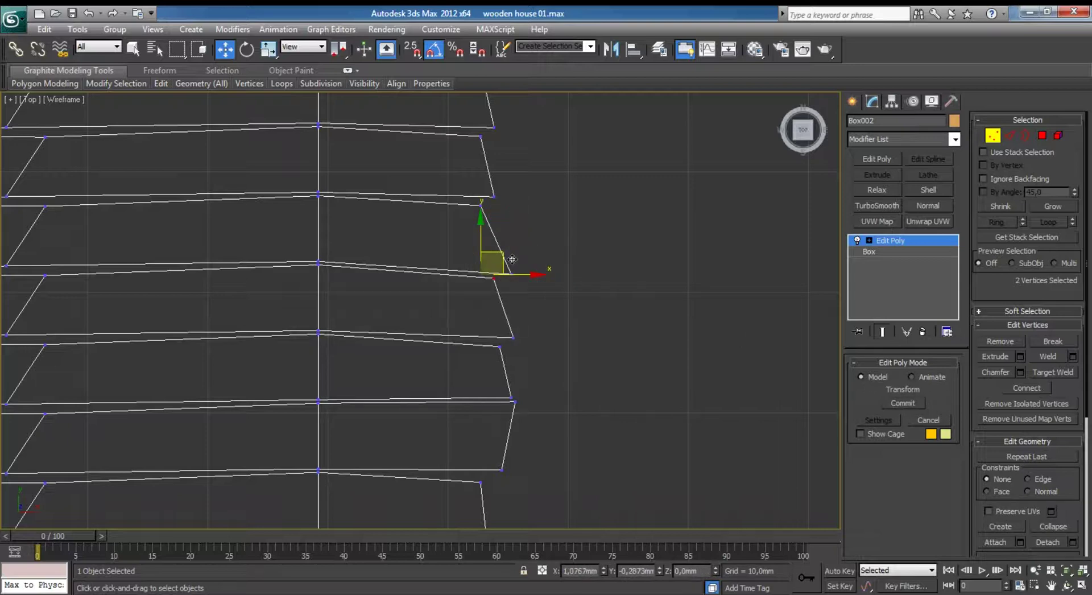
pyautogui.moveTo(524, 220); pyautogui.dragTo(454, 404, button='middle')
pyautogui.click(426, 390)
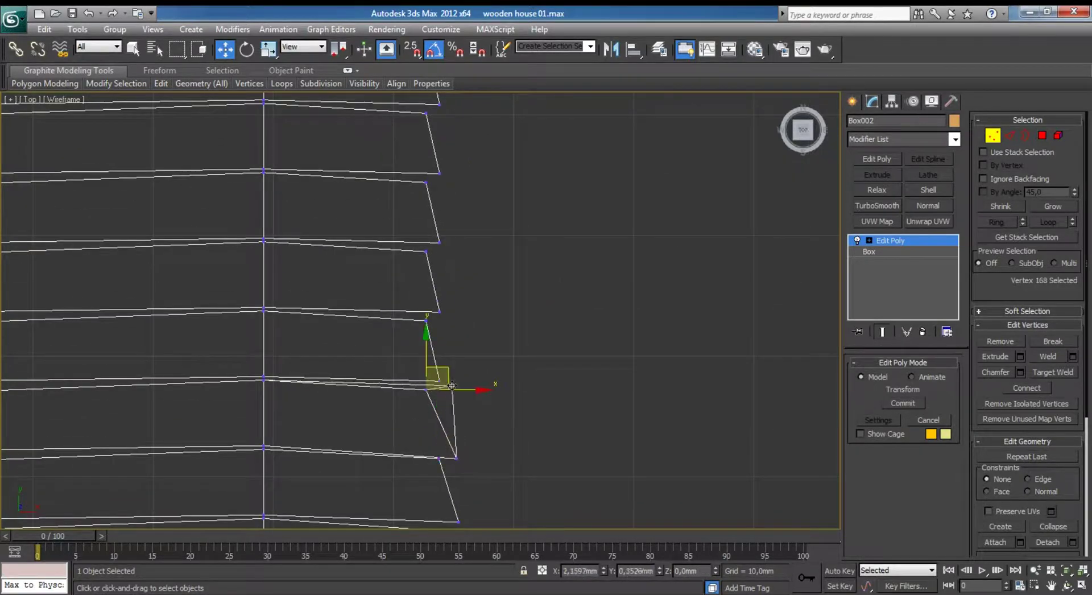
pyautogui.moveTo(457, 389); pyautogui.dragTo(469, 385)
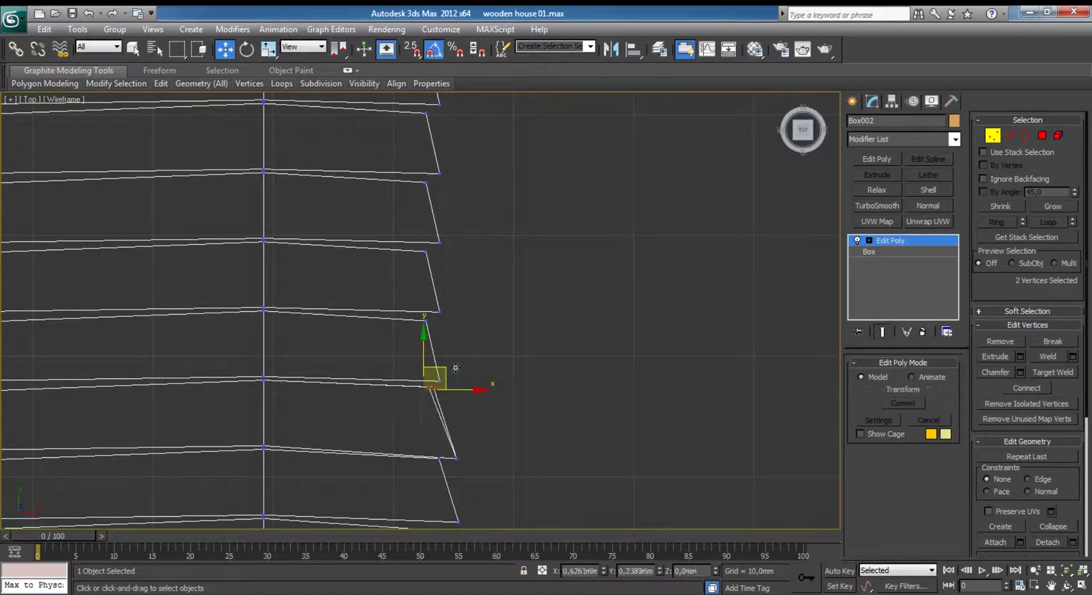
pyautogui.click(582, 202)
# Move the middle planks' seam vertices to angle the joints between planks.
pyautogui.scroll(-3, 582, 201)
pyautogui.scroll(-2, 569, 210)
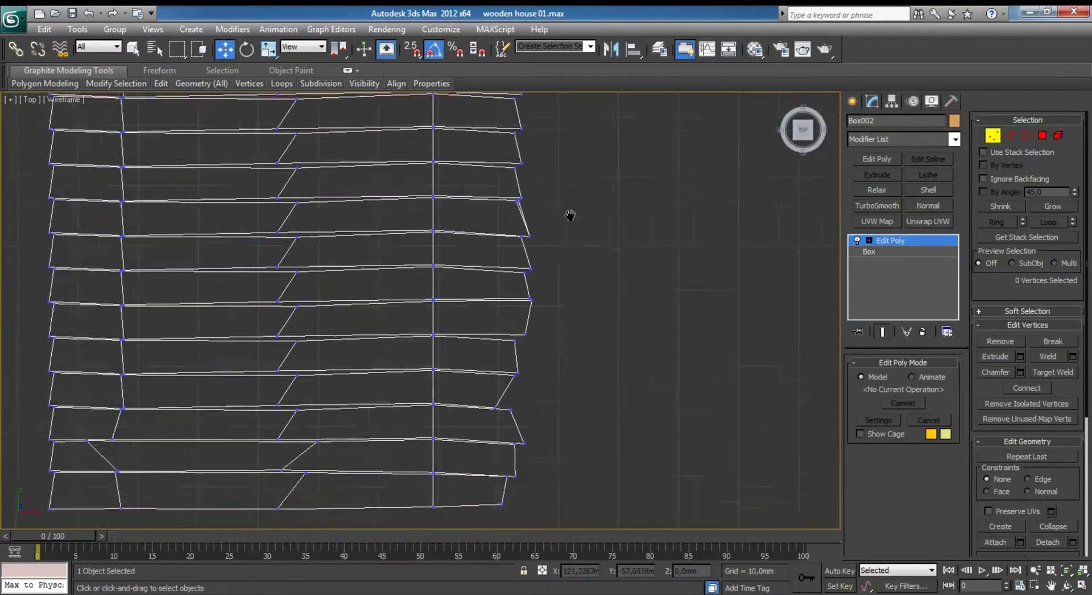
pyautogui.scroll(5, 463, 288)
pyautogui.moveTo(463, 288); pyautogui.dragTo(461, 295, button='middle')
pyautogui.moveTo(452, 290); pyautogui.dragTo(507, 301)
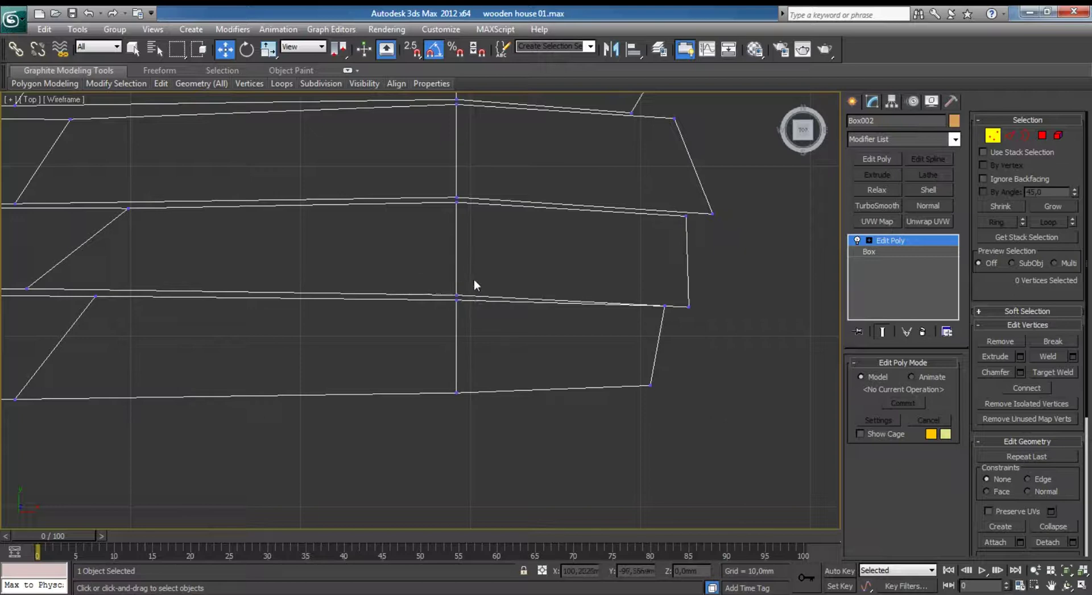
pyautogui.moveTo(465, 298); pyautogui.dragTo(426, 285)
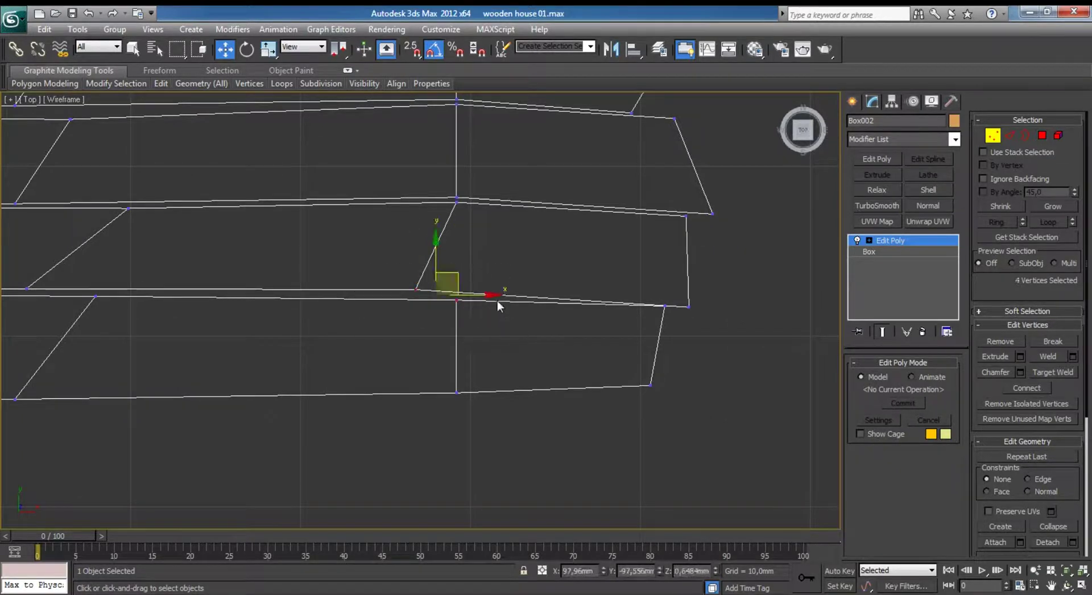
pyautogui.moveTo(455, 276); pyautogui.dragTo(462, 271)
pyautogui.scroll(-2, 458, 342)
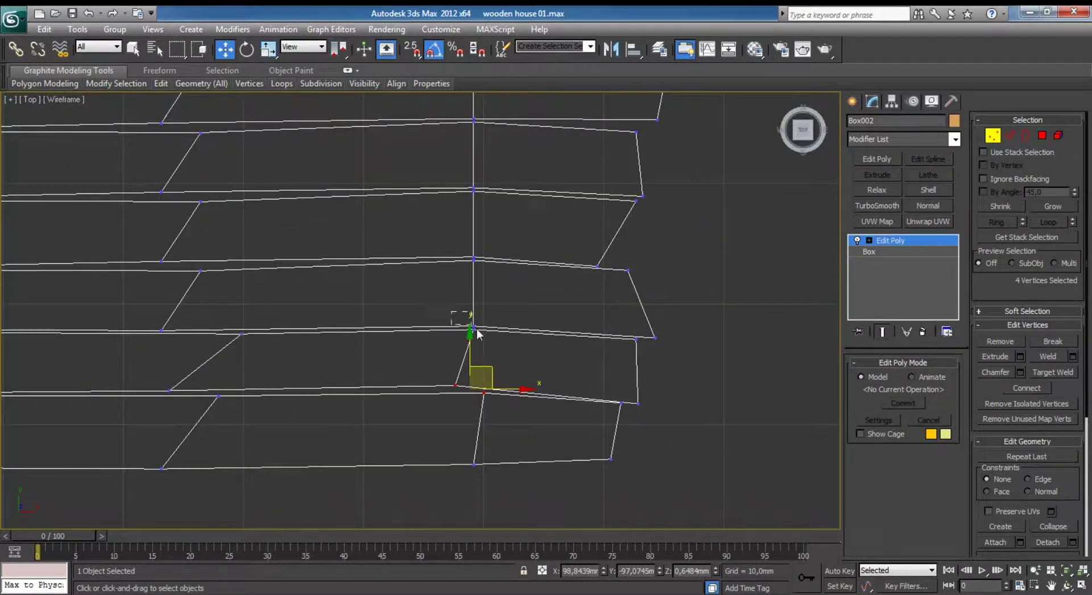
pyautogui.moveTo(490, 316); pyautogui.dragTo(499, 321)
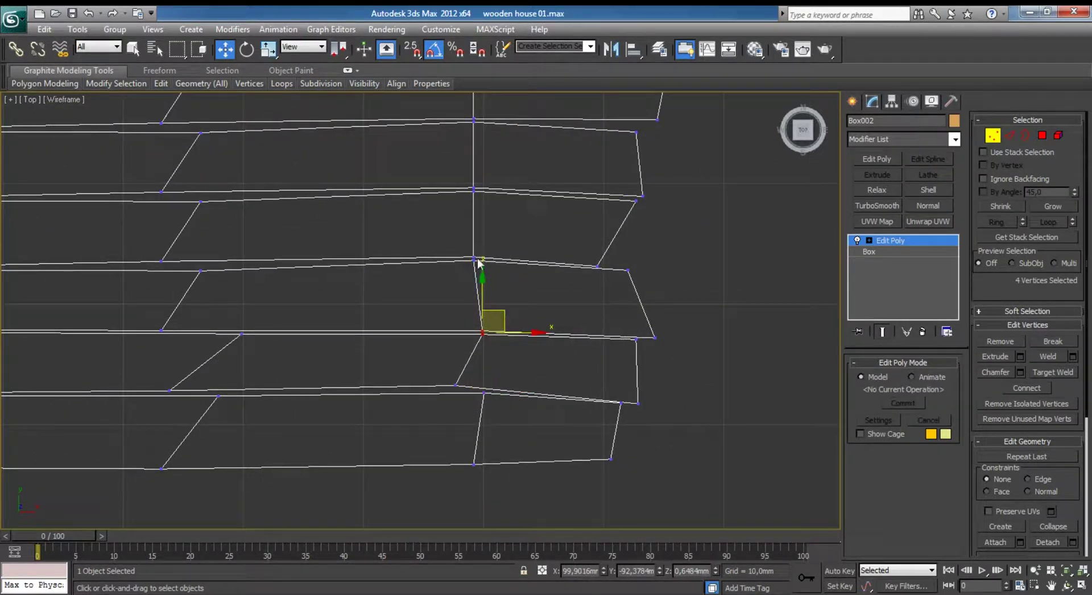
pyautogui.keyDown('alt'); pyautogui.moveTo(474, 251); pyautogui.dragTo(497, 341); pyautogui.keyUp('alt')
pyautogui.moveTo(477, 254); pyautogui.dragTo(390, 244)
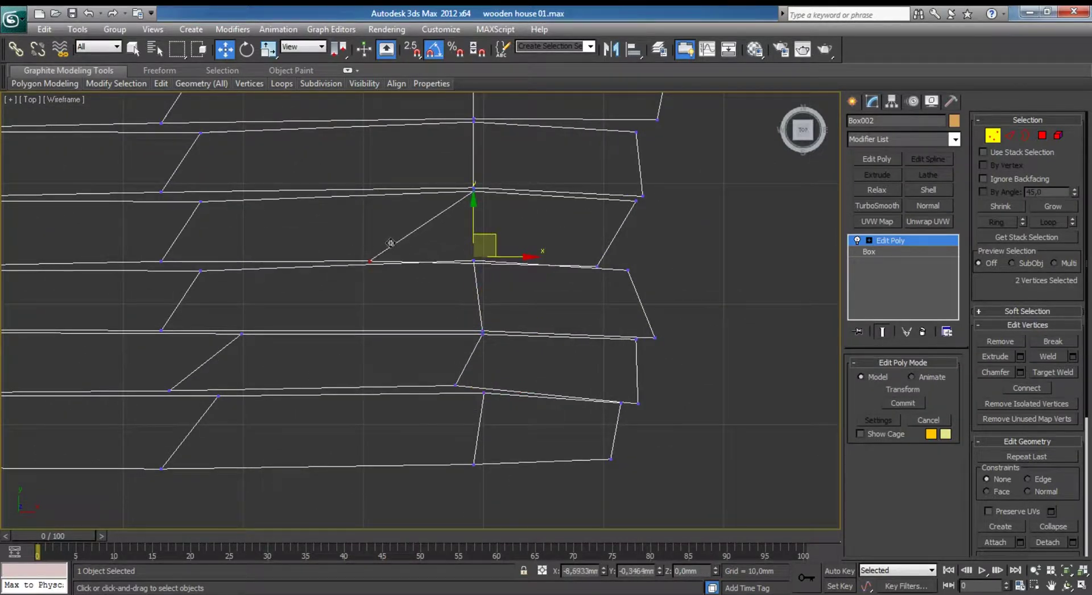
pyautogui.moveTo(413, 231); pyautogui.dragTo(406, 374, button='middle')
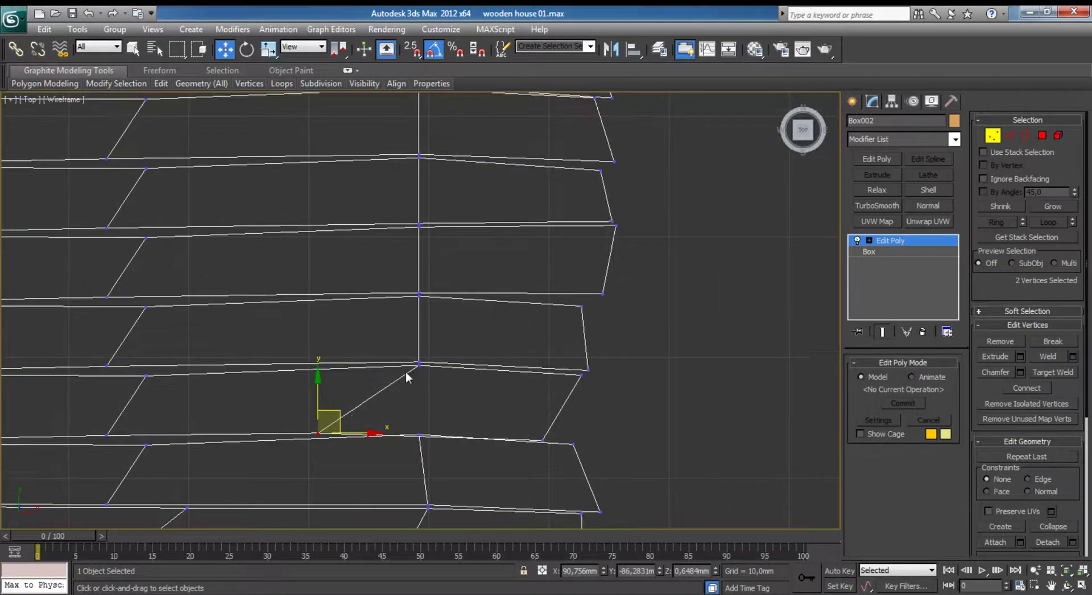
pyautogui.click(387, 333)
# Skew and stagger the seams where neighbouring planks meet.
pyautogui.scroll(4, 398, 326)
pyautogui.moveTo(454, 351); pyautogui.dragTo(487, 341)
pyautogui.moveTo(487, 341); pyautogui.dragTo(408, 361, button='middle')
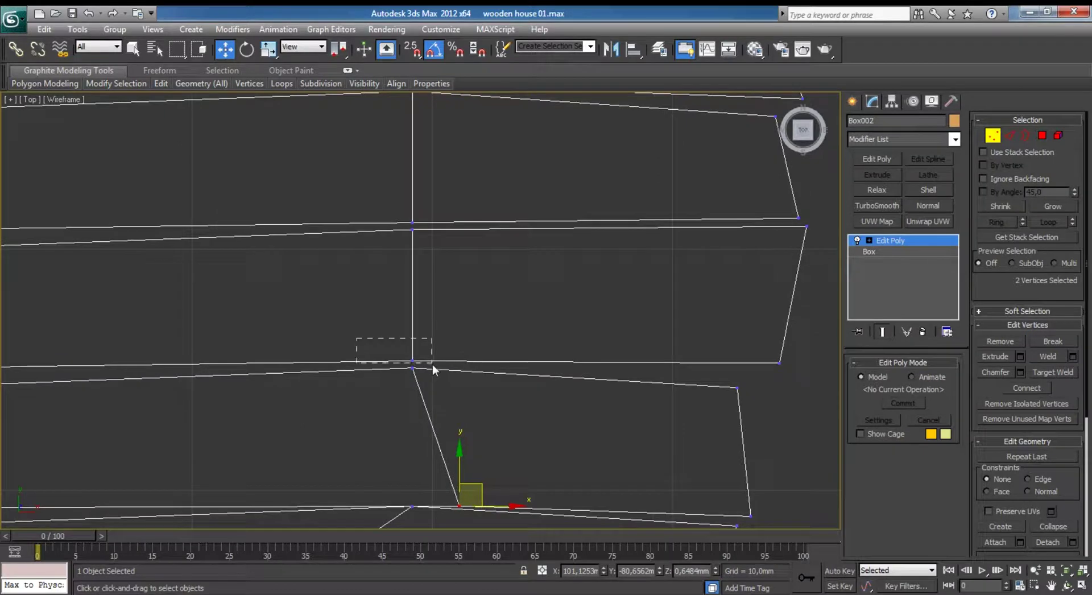
pyautogui.moveTo(440, 336); pyautogui.dragTo(290, 366)
pyautogui.moveTo(290, 365)
pyautogui.mouseDown(button='middle')
pyautogui.moveTo(319, 455)
pyautogui.moveTo(301, 513)
pyautogui.mouseUp(button='middle')
pyautogui.moveTo(389, 292); pyautogui.dragTo(419, 305)
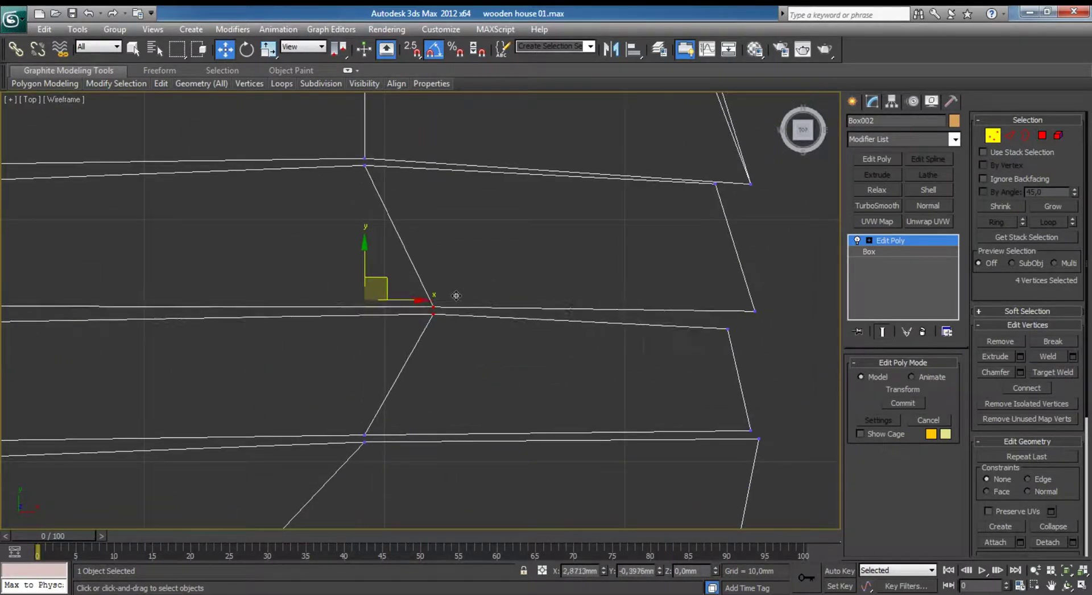
pyautogui.moveTo(419, 304)
pyautogui.mouseDown(button='middle')
pyautogui.moveTo(444, 318)
pyautogui.moveTo(445, 353)
pyautogui.mouseUp(button='middle')
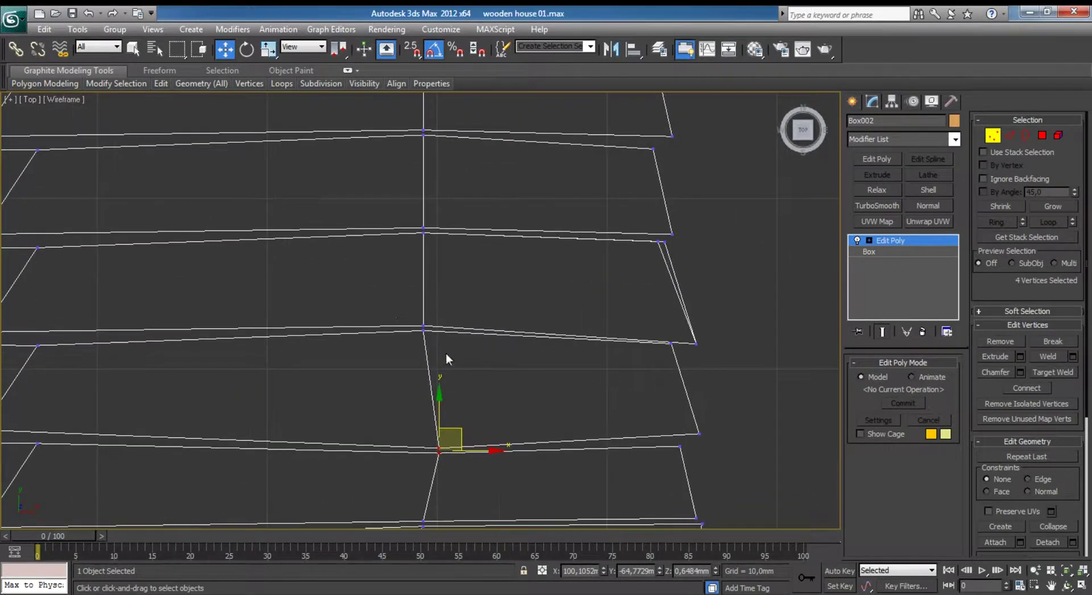
pyautogui.moveTo(445, 353); pyautogui.dragTo(455, 334)
pyautogui.click(423, 228)
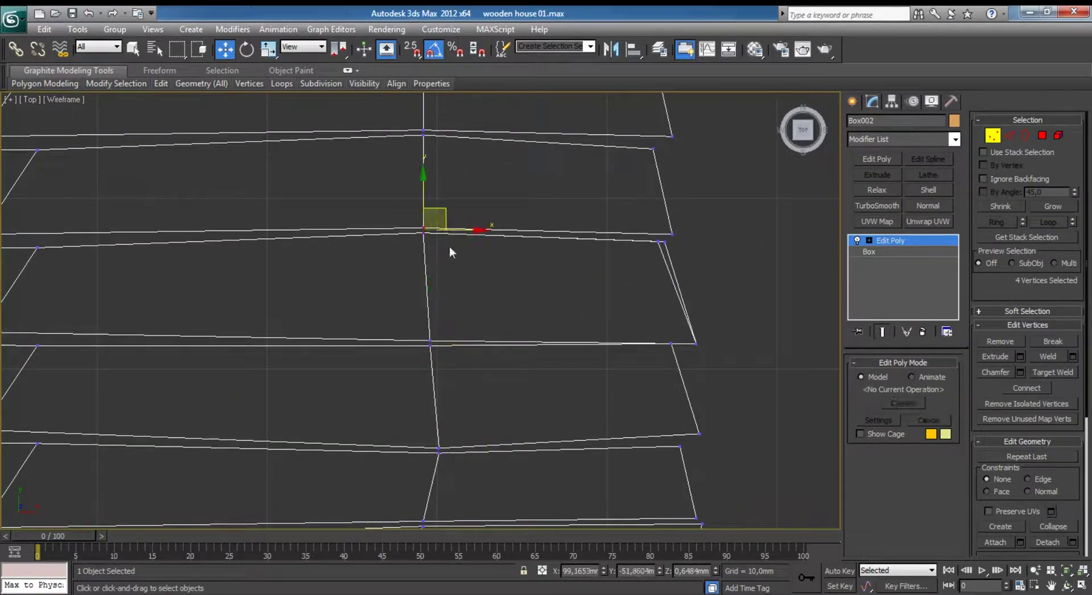
pyautogui.moveTo(435, 223); pyautogui.dragTo(353, 217)
pyautogui.moveTo(354, 216); pyautogui.dragTo(368, 369, button='middle')
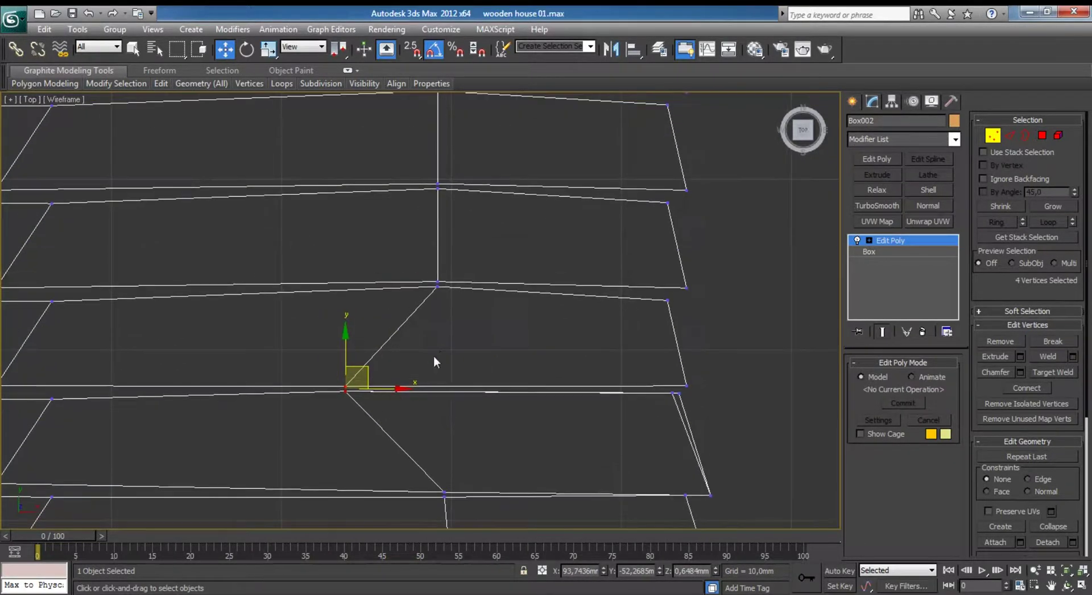
pyautogui.click(381, 364)
# Shift one more seam vertex right, then recenter the view on the whole slab.
pyautogui.moveTo(357, 388); pyautogui.dragTo(430, 373)
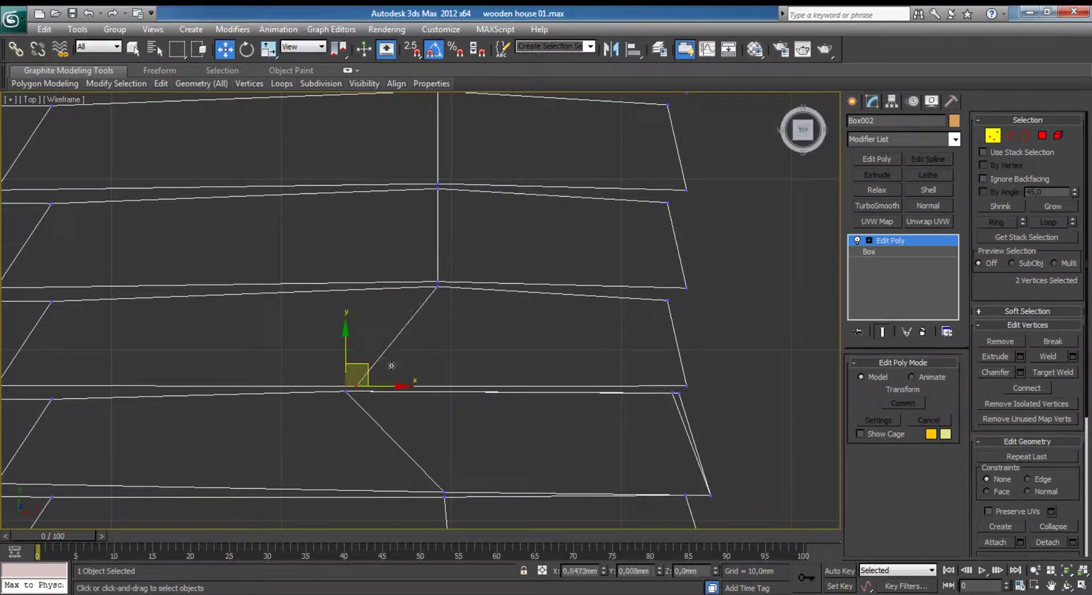
pyautogui.scroll(-5, 461, 339)
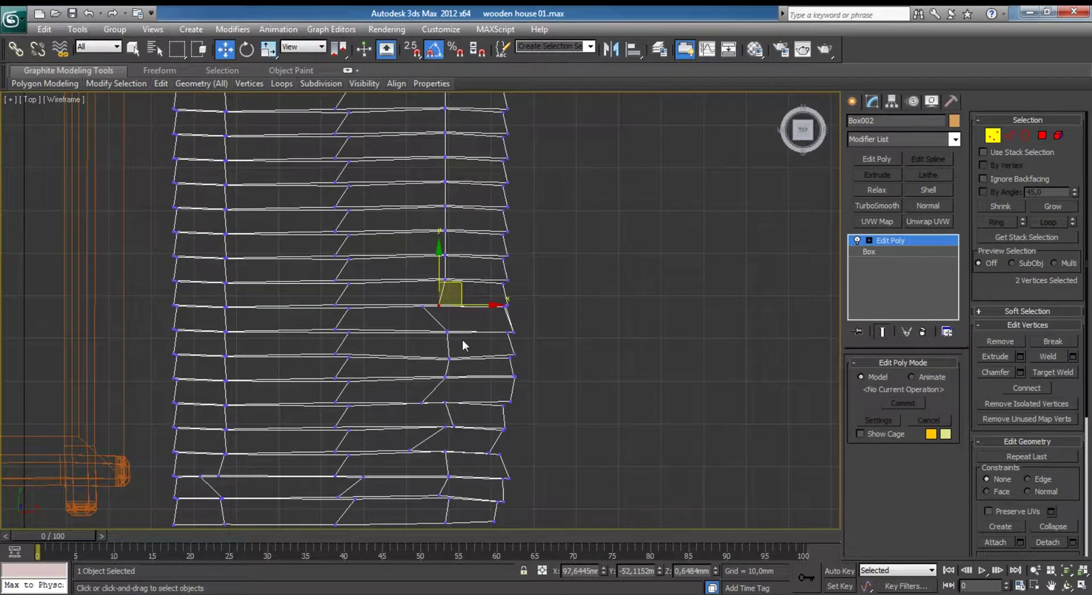
pyautogui.moveTo(462, 339); pyautogui.dragTo(467, 304, button='middle')
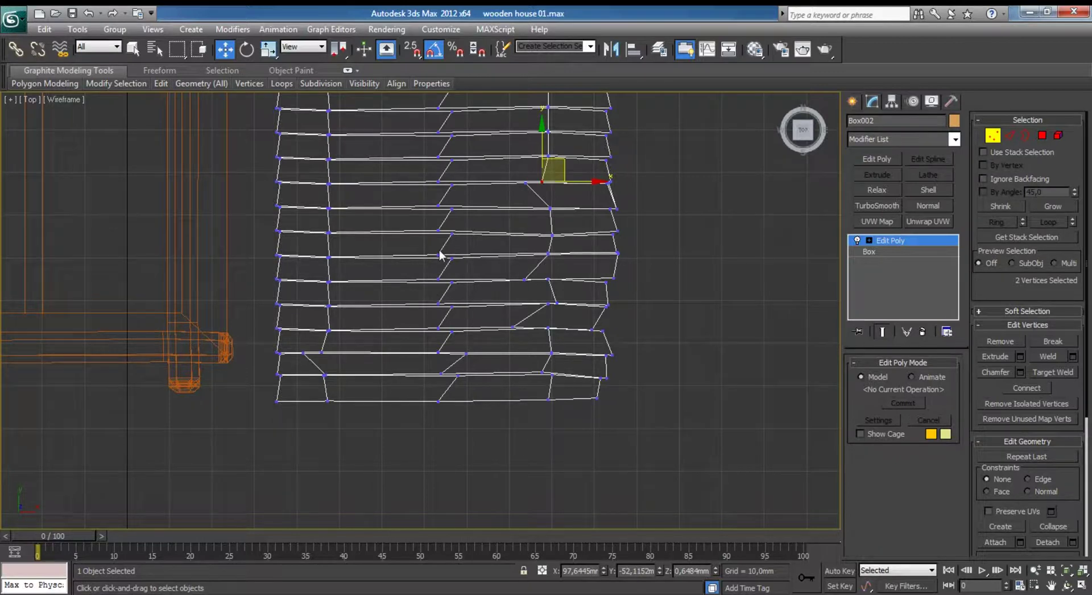
pyautogui.moveTo(603, 213)
pyautogui.mouseDown(button='middle')
pyautogui.moveTo(520, 421)
pyautogui.moveTo(516, 492)
pyautogui.moveTo(544, 334)
pyautogui.moveTo(592, 316)
pyautogui.moveTo(426, 418)
pyautogui.mouseUp(button='middle')
pyautogui.scroll(3, 565, 316)
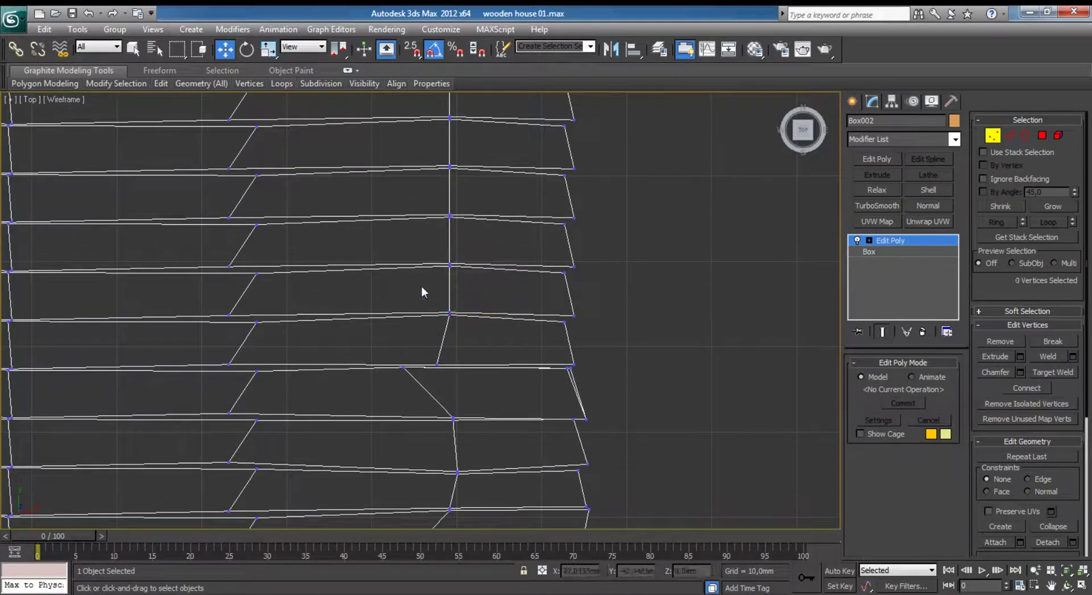
# Raise and nudge the plank-end vertices along the slab's right edge.
pyautogui.moveTo(421, 285); pyautogui.dragTo(469, 299)
pyautogui.scroll(2, 557, 309)
pyautogui.moveTo(558, 309); pyautogui.dragTo(467, 334, button='middle')
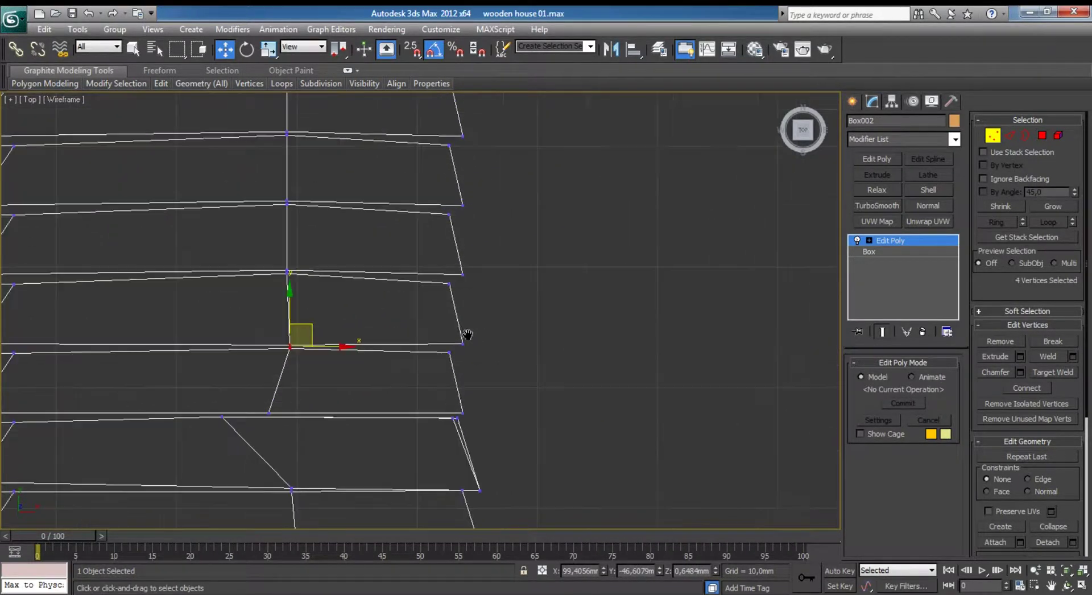
pyautogui.moveTo(453, 347); pyautogui.dragTo(455, 285)
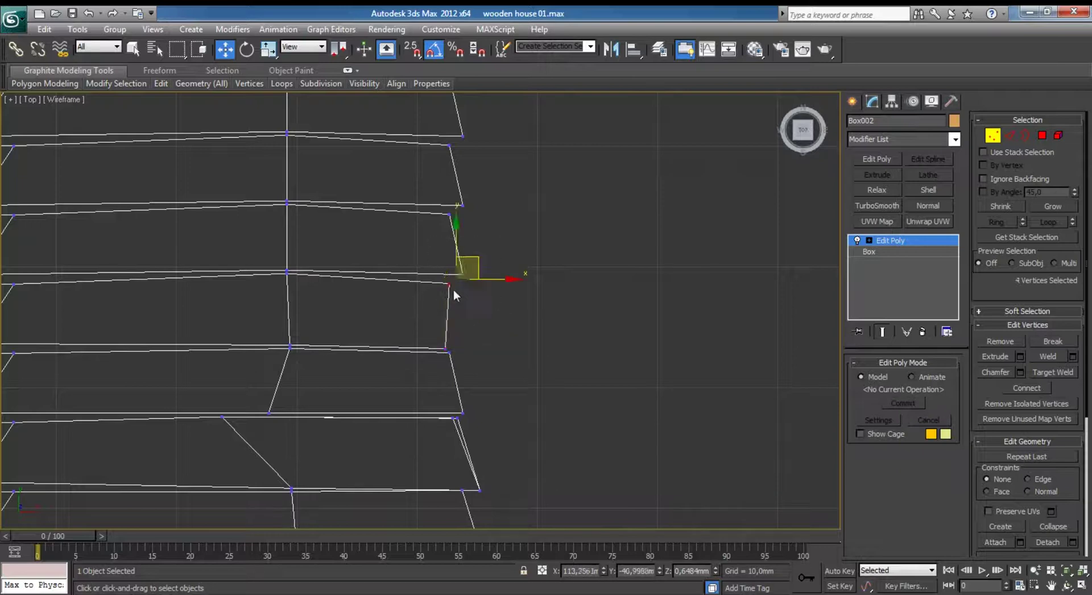
pyautogui.moveTo(497, 249); pyautogui.dragTo(499, 253)
pyautogui.moveTo(483, 184)
pyautogui.mouseDown()
pyautogui.moveTo(457, 214)
pyautogui.moveTo(475, 203)
pyautogui.mouseUp()
pyautogui.moveTo(434, 144)
pyautogui.mouseDown(button='middle')
pyautogui.moveTo(394, 279)
pyautogui.moveTo(417, 348)
pyautogui.mouseUp(button='middle')
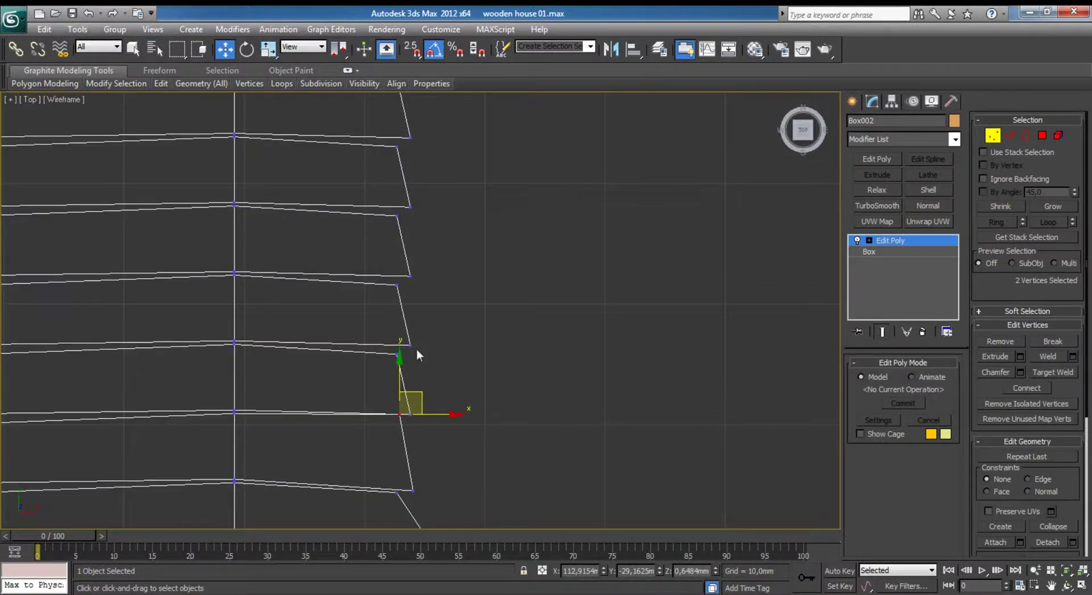
pyautogui.moveTo(423, 347); pyautogui.dragTo(382, 342)
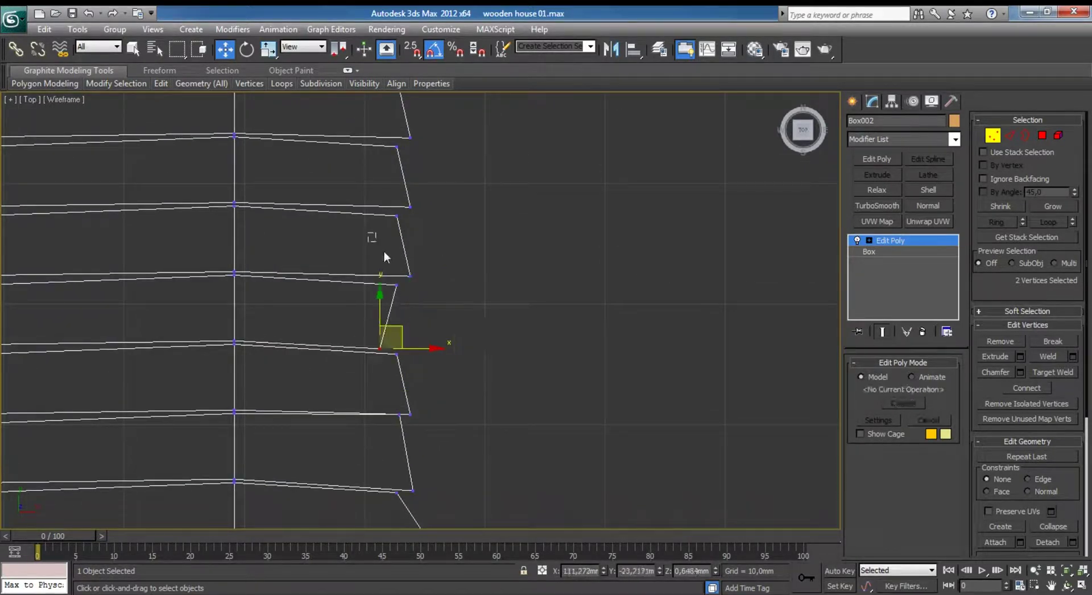
pyautogui.moveTo(386, 258); pyautogui.dragTo(425, 305)
pyautogui.moveTo(426, 266); pyautogui.dragTo(401, 324, button='middle')
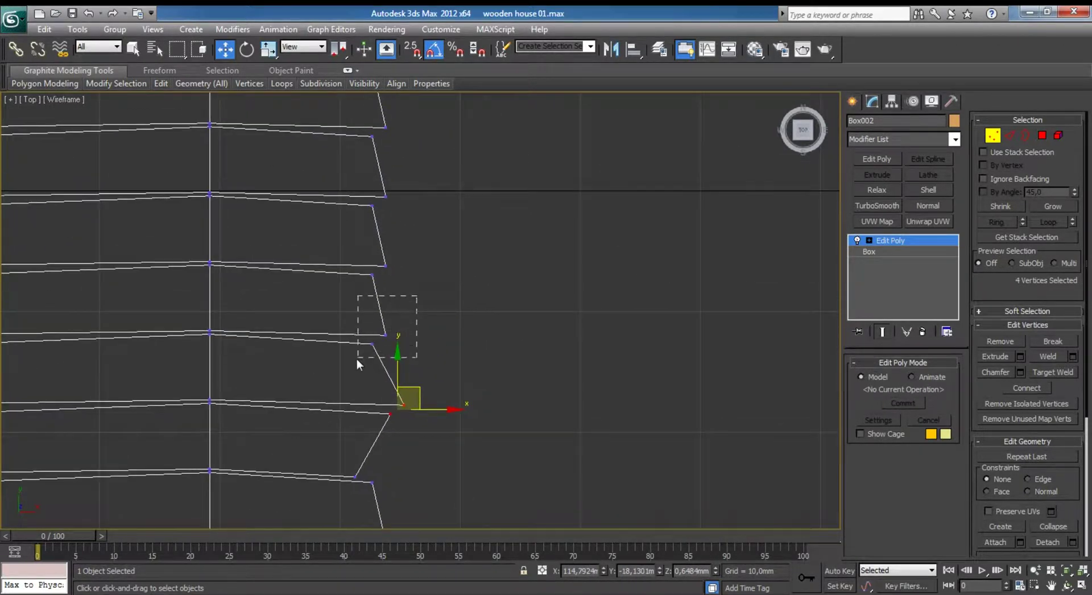
# Shift the next plank-end vertices down the right edge to stagger their ends.
pyautogui.moveTo(450, 293); pyautogui.dragTo(361, 370)
pyautogui.moveTo(401, 314)
pyautogui.mouseDown()
pyautogui.moveTo(410, 325)
pyautogui.moveTo(385, 365)
pyautogui.moveTo(392, 341)
pyautogui.mouseUp()
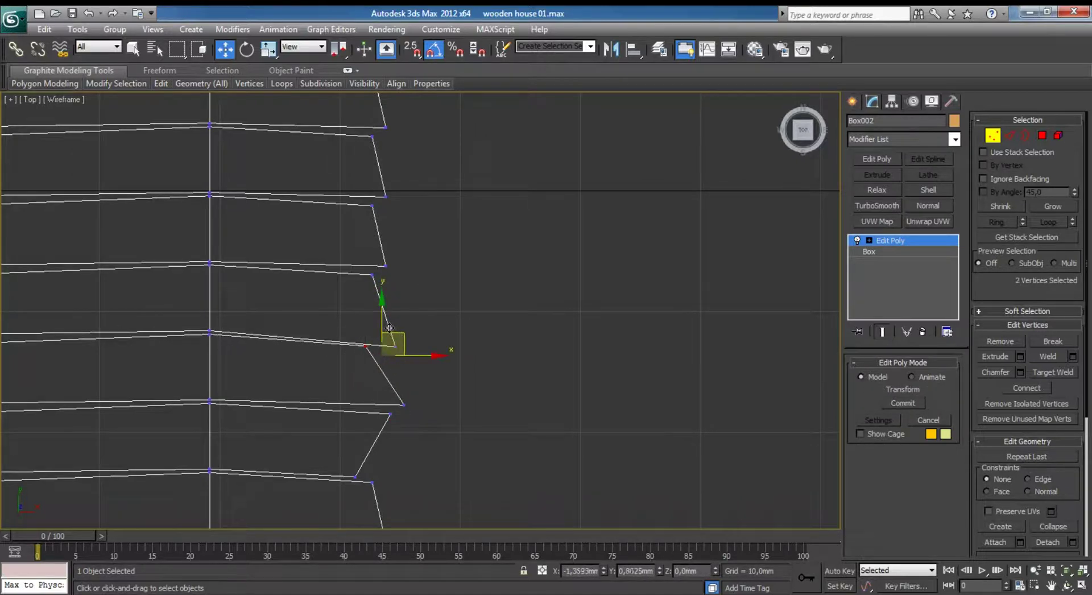
pyautogui.moveTo(424, 288); pyautogui.dragTo(424, 322, button='middle')
pyautogui.moveTo(424, 322)
pyautogui.mouseDown()
pyautogui.moveTo(345, 353)
pyautogui.moveTo(381, 362)
pyautogui.moveTo(391, 264)
pyautogui.mouseUp()
pyautogui.moveTo(398, 318); pyautogui.dragTo(392, 289, button='middle')
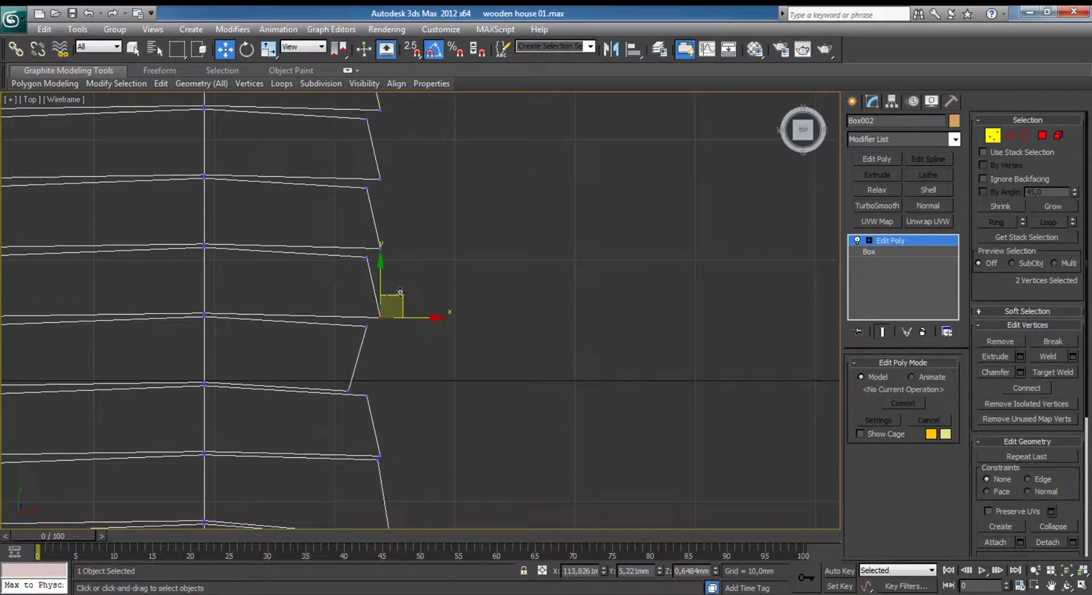
pyautogui.moveTo(392, 239); pyautogui.dragTo(361, 267)
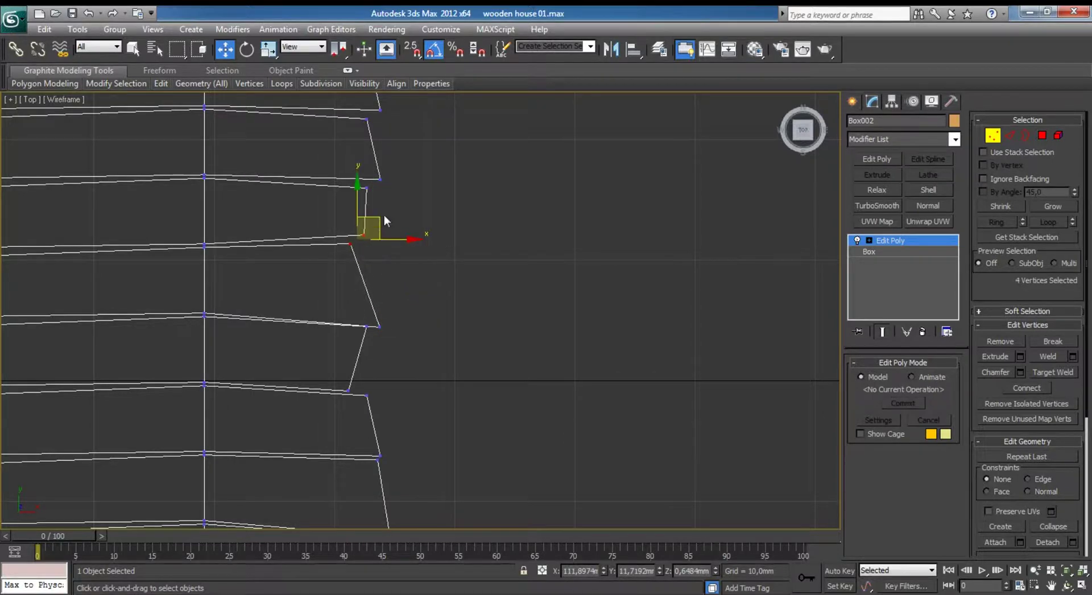
pyautogui.moveTo(417, 175); pyautogui.dragTo(398, 291, button='middle')
pyautogui.moveTo(352, 330); pyautogui.dragTo(364, 297)
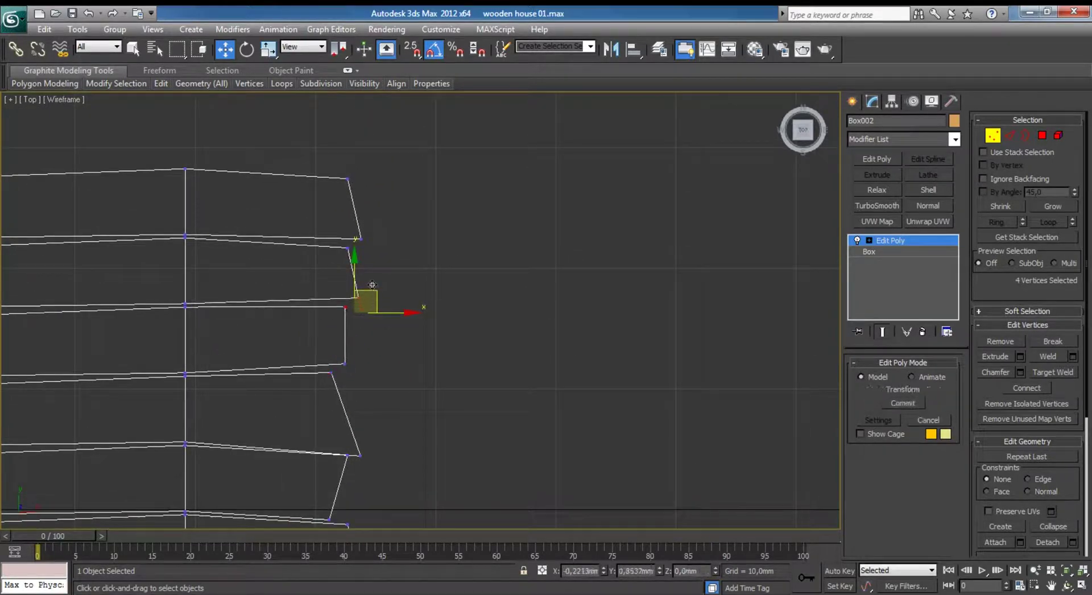
pyautogui.moveTo(394, 220)
pyautogui.mouseDown()
pyautogui.moveTo(357, 243)
pyautogui.moveTo(378, 220)
pyautogui.mouseUp()
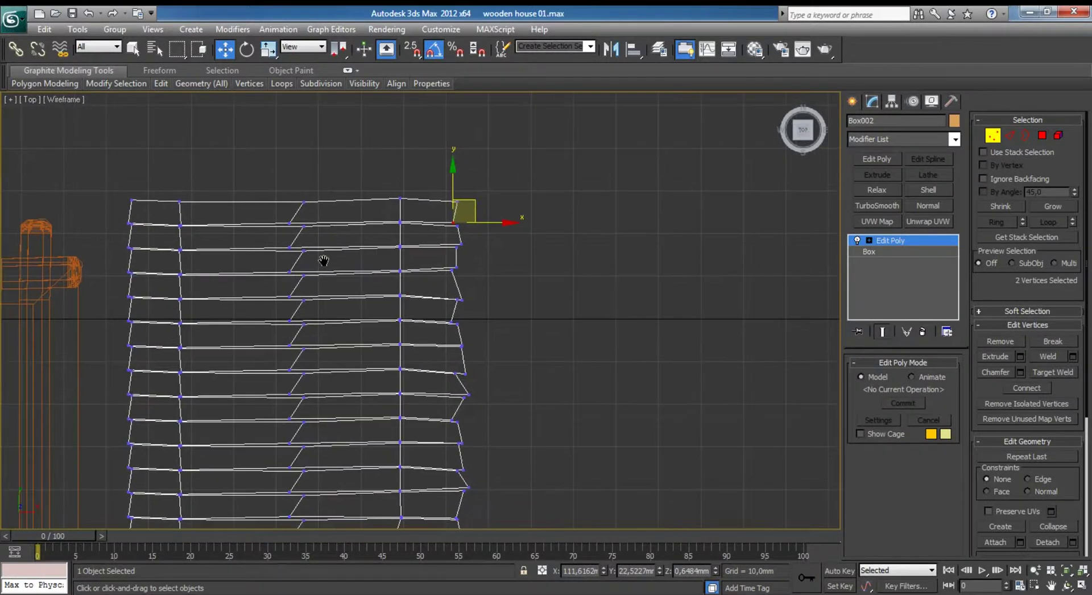
# Line up more seam vertices under the vertical seam and slide two vertices along the edge.
pyautogui.scroll(-4, 322, 258)
pyautogui.scroll(-1, 382, 243)
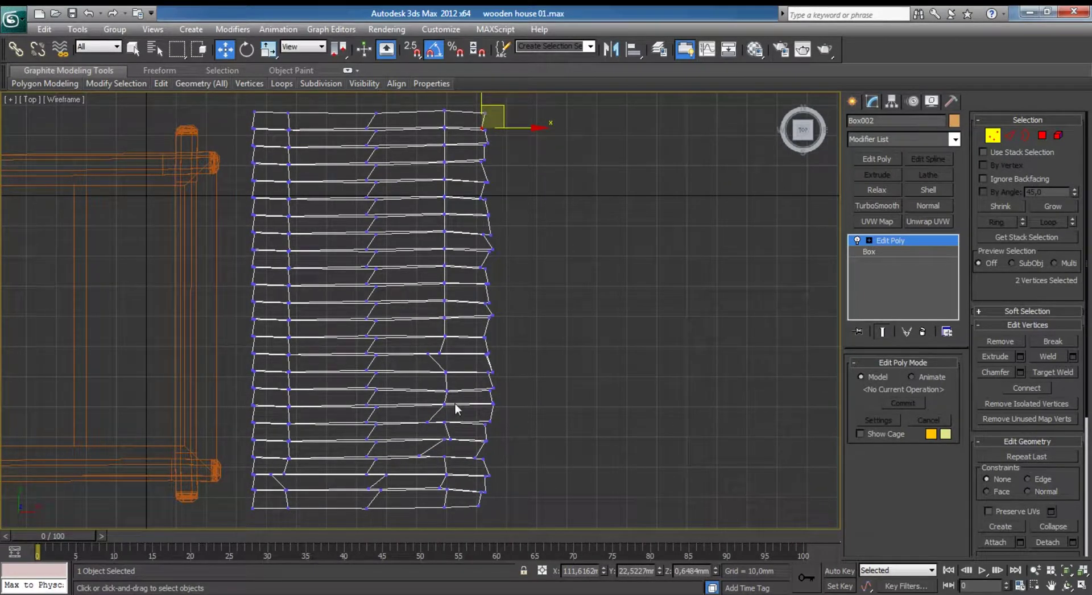
pyautogui.scroll(2, 469, 370)
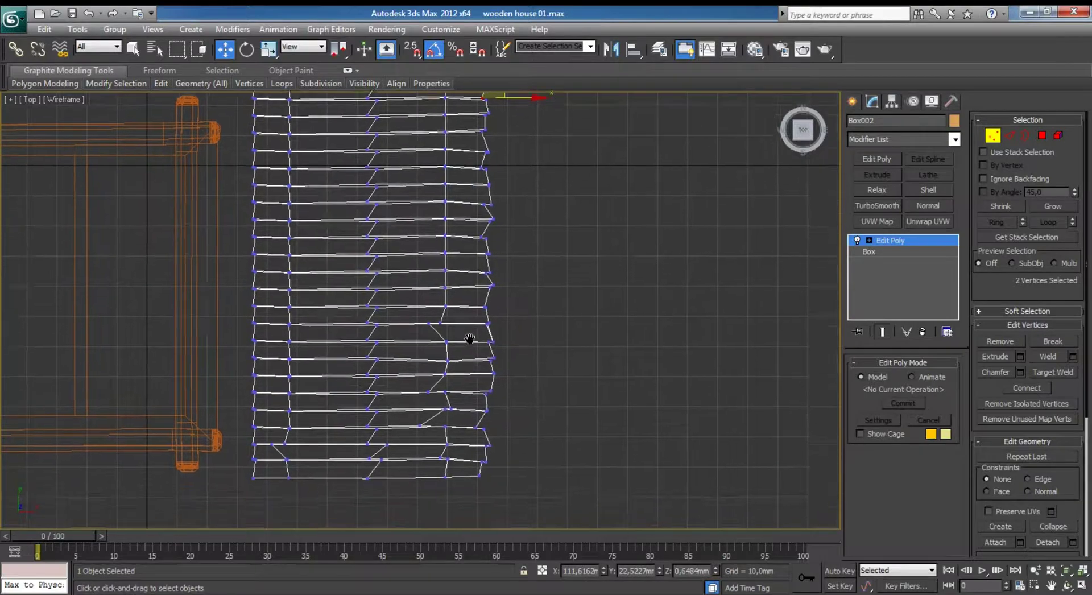
pyautogui.scroll(4, 456, 331)
pyautogui.moveTo(485, 246)
pyautogui.keyDown('ctrl'); pyautogui.mouseDown()
pyautogui.moveTo(522, 289)
pyautogui.moveTo(470, 264)
pyautogui.mouseUp(); pyautogui.keyUp('ctrl')
pyautogui.moveTo(471, 265); pyautogui.dragTo(411, 325, button='middle')
pyautogui.moveTo(411, 326)
pyautogui.mouseDown()
pyautogui.moveTo(473, 343)
pyautogui.moveTo(493, 322)
pyautogui.mouseUp()
pyautogui.moveTo(429, 250)
pyautogui.mouseDown()
pyautogui.moveTo(458, 274)
pyautogui.moveTo(448, 244)
pyautogui.mouseUp()
pyautogui.moveTo(448, 245); pyautogui.dragTo(379, 352, button='middle')
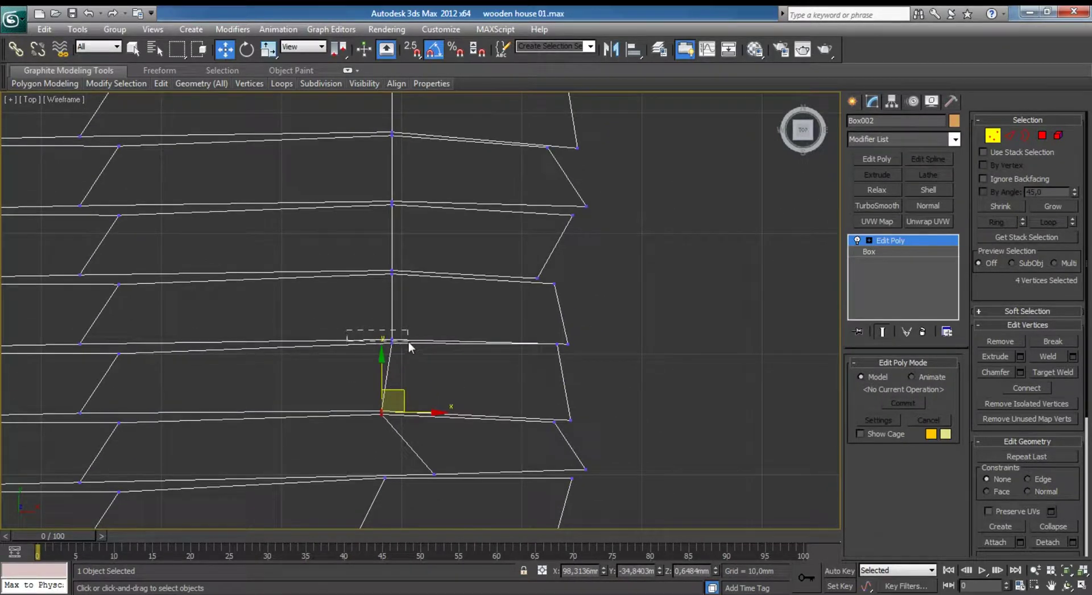
# Shift individual seam vertices left and right along the plank edges.
pyautogui.moveTo(408, 345); pyautogui.dragTo(392, 301)
pyautogui.moveTo(392, 301); pyautogui.dragTo(367, 409, button='middle')
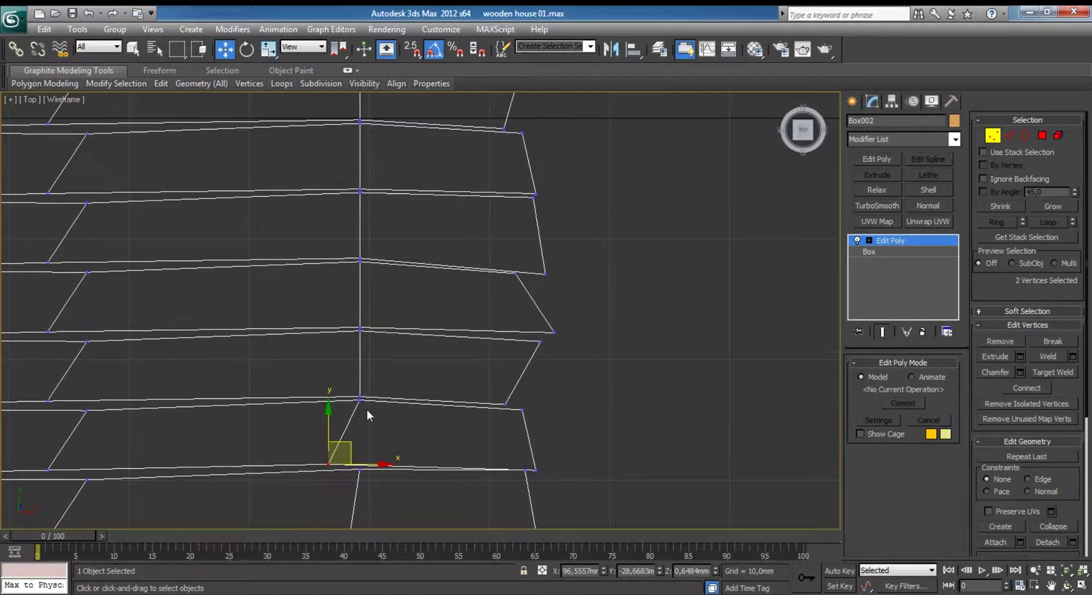
pyautogui.moveTo(340, 314); pyautogui.dragTo(393, 336)
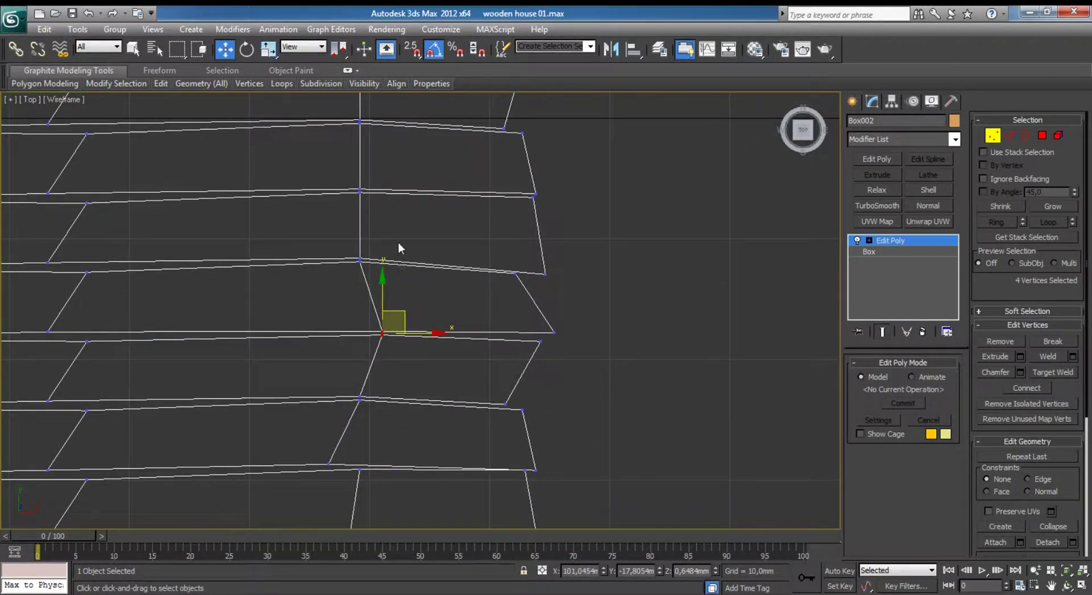
pyautogui.moveTo(397, 241); pyautogui.dragTo(353, 293, button='middle')
pyautogui.moveTo(347, 250)
pyautogui.mouseDown()
pyautogui.moveTo(387, 271)
pyautogui.moveTo(376, 253)
pyautogui.mouseUp()
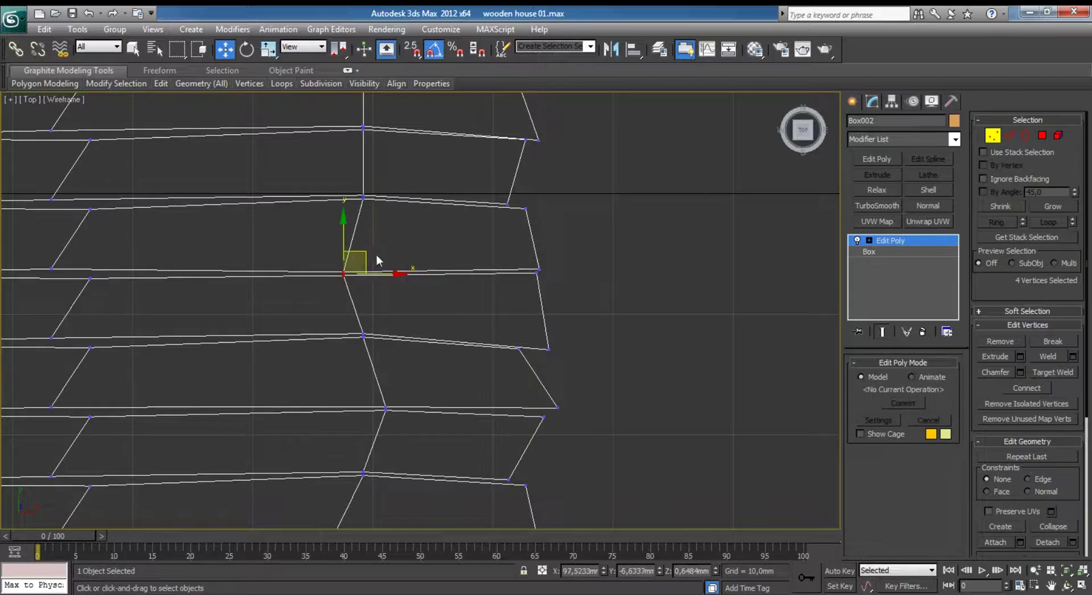
pyautogui.scroll(-5, 377, 253)
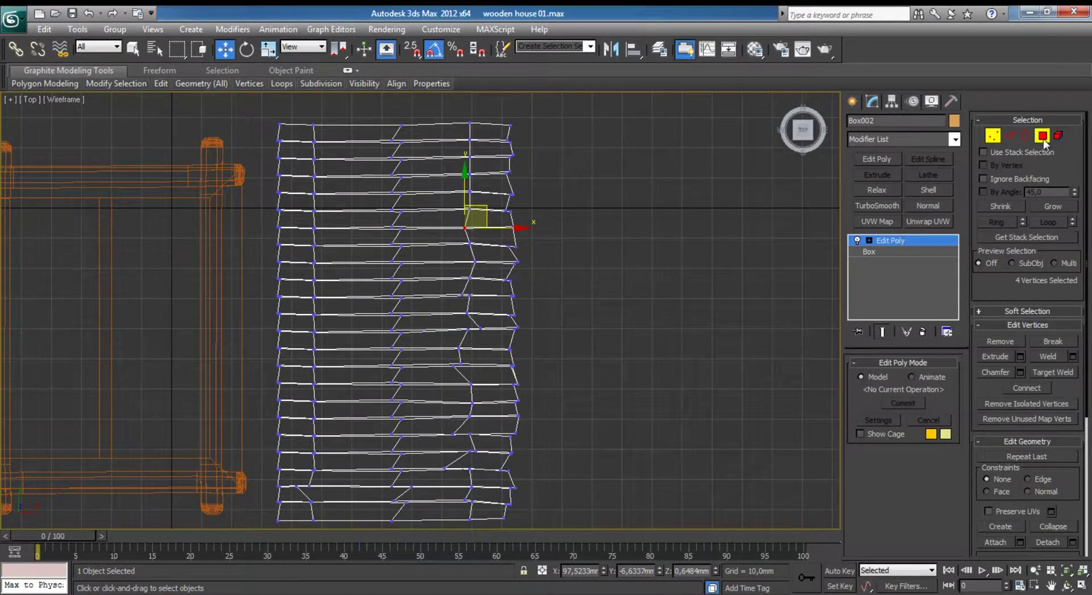
# Delete the upper planks at Polygon level, leaving a short slab of about ten planks.
pyautogui.click(1042, 137)
pyautogui.moveTo(332, 165); pyautogui.dragTo(591, 357)
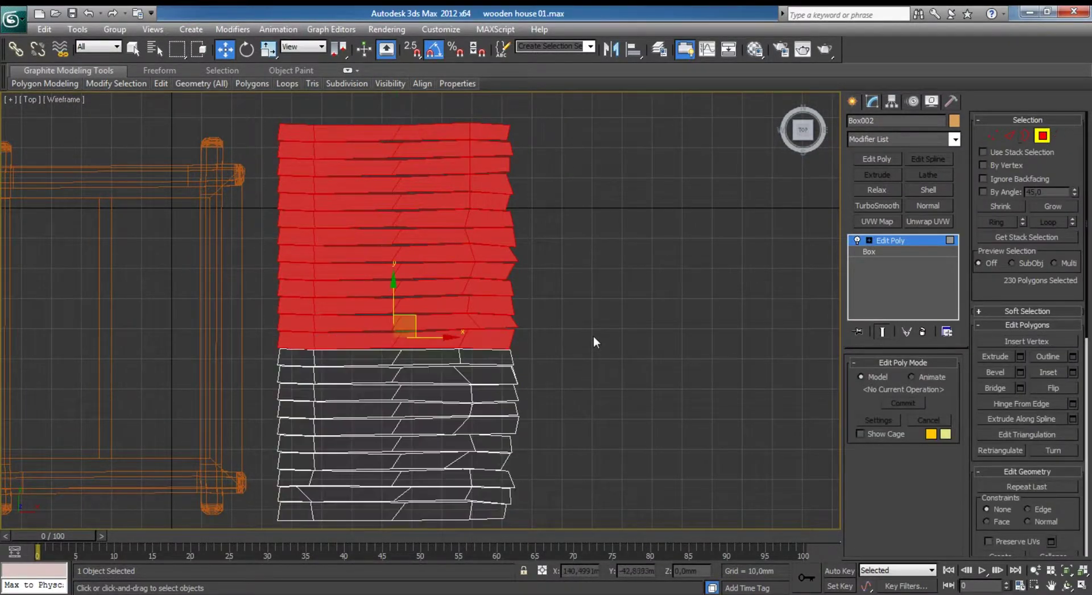
pyautogui.press('Delete')
pyautogui.moveTo(580, 393); pyautogui.dragTo(595, 263, button='middle')
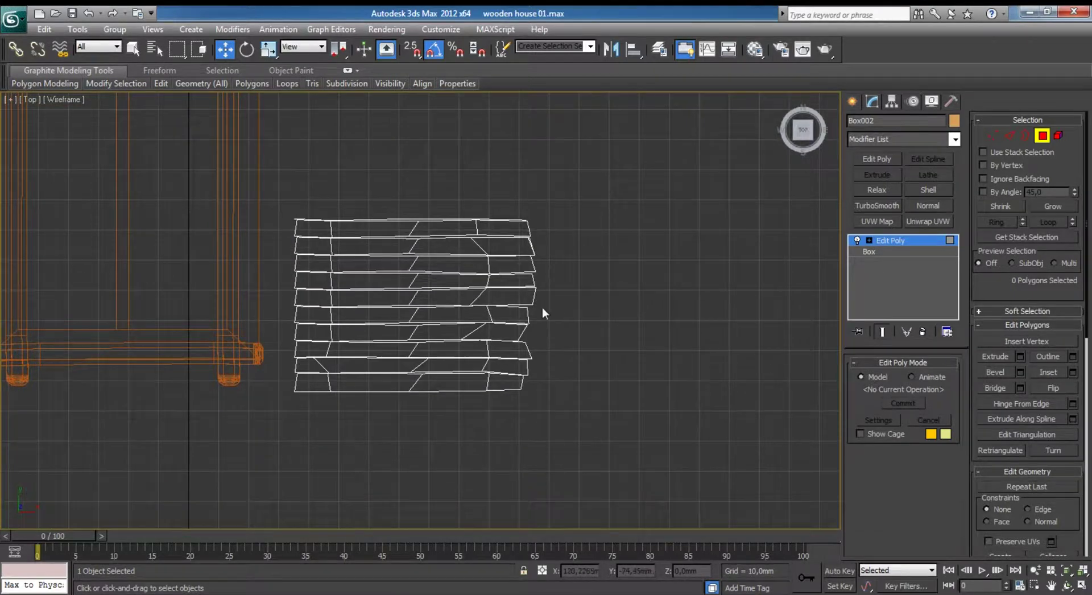
pyautogui.moveTo(542, 310); pyautogui.dragTo(558, 326, button='middle')
pyautogui.click(1049, 139)
# At Vertex level, slide the upper plank-joint vertices sideways to angle their seams.
pyautogui.scroll(2, 387, 284)
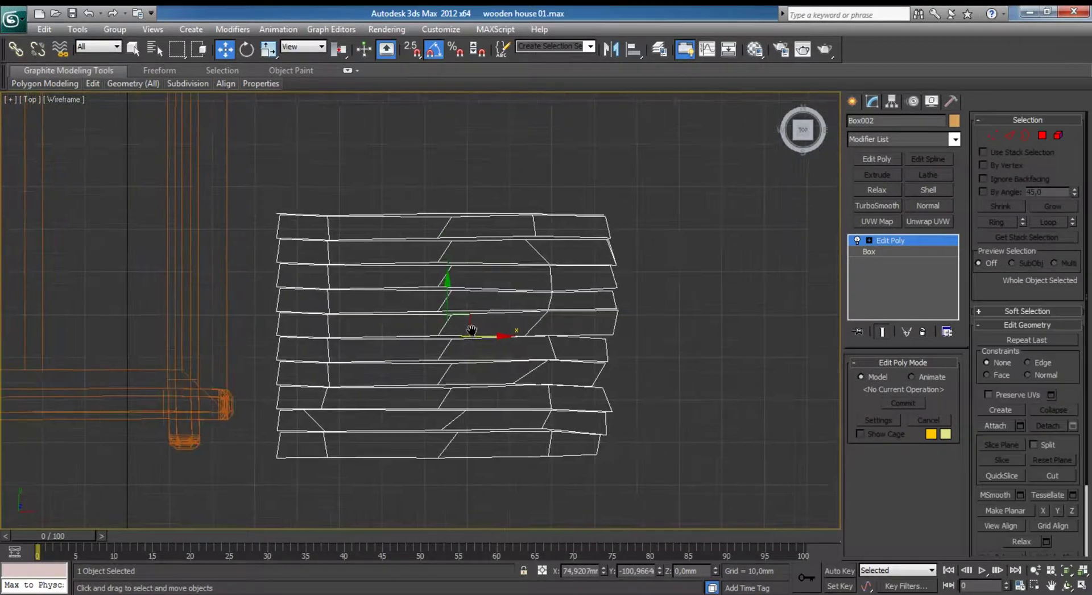
pyautogui.scroll(2, 353, 324)
pyautogui.scroll(1, 423, 307)
pyautogui.press('1')
pyautogui.scroll(2, 398, 306)
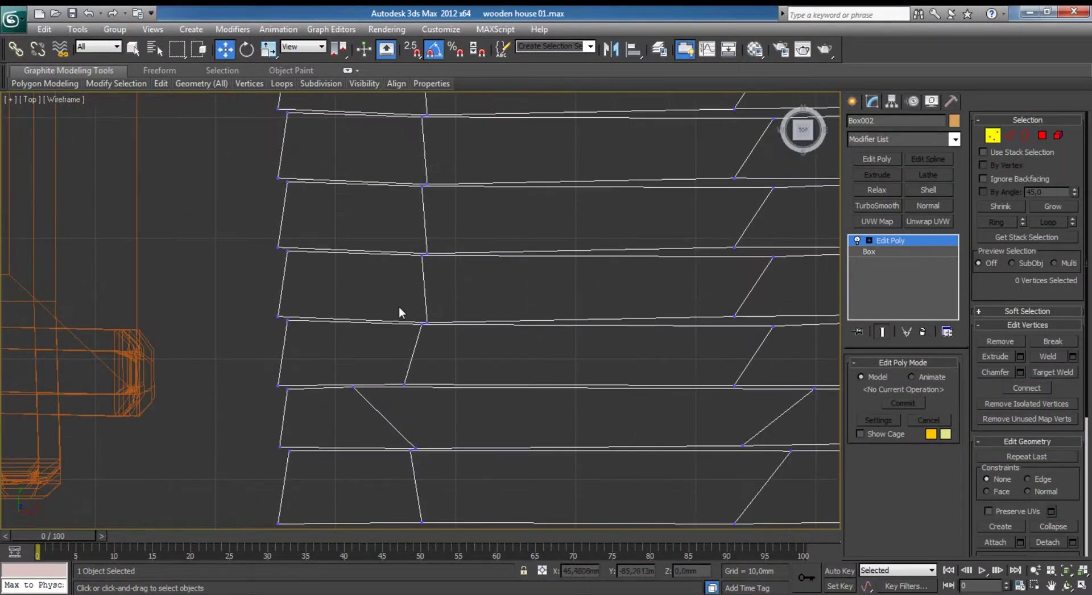
pyautogui.moveTo(398, 306); pyautogui.dragTo(438, 321)
pyautogui.moveTo(414, 263); pyautogui.dragTo(379, 302, button='middle')
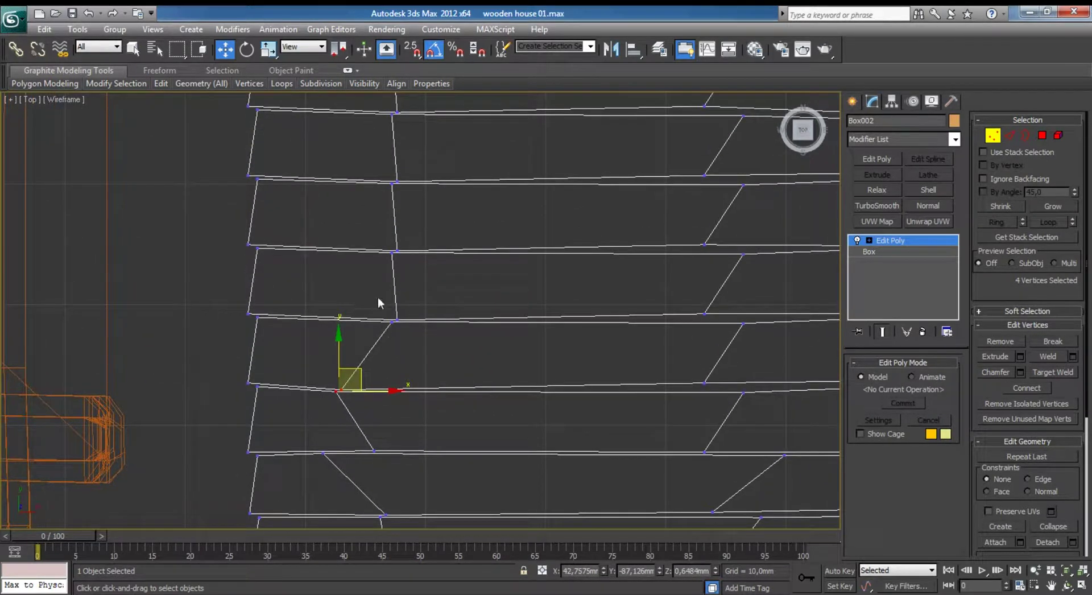
pyautogui.moveTo(422, 325)
pyautogui.mouseDown()
pyautogui.moveTo(387, 246)
pyautogui.moveTo(445, 252)
pyautogui.mouseUp()
pyautogui.moveTo(399, 177); pyautogui.dragTo(373, 318, button='middle')
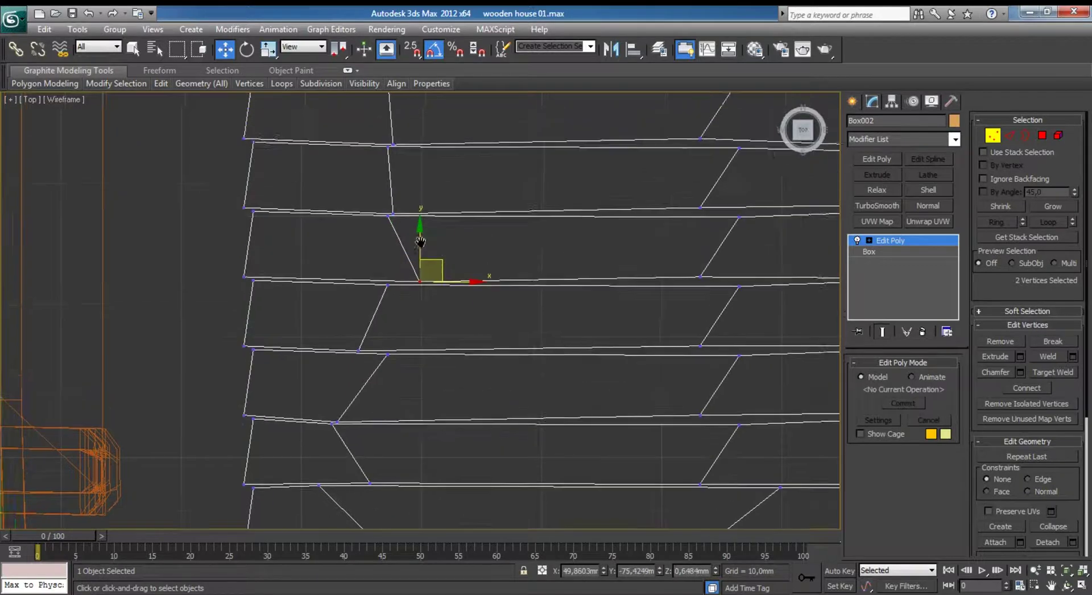
pyautogui.moveTo(344, 299); pyautogui.dragTo(396, 329)
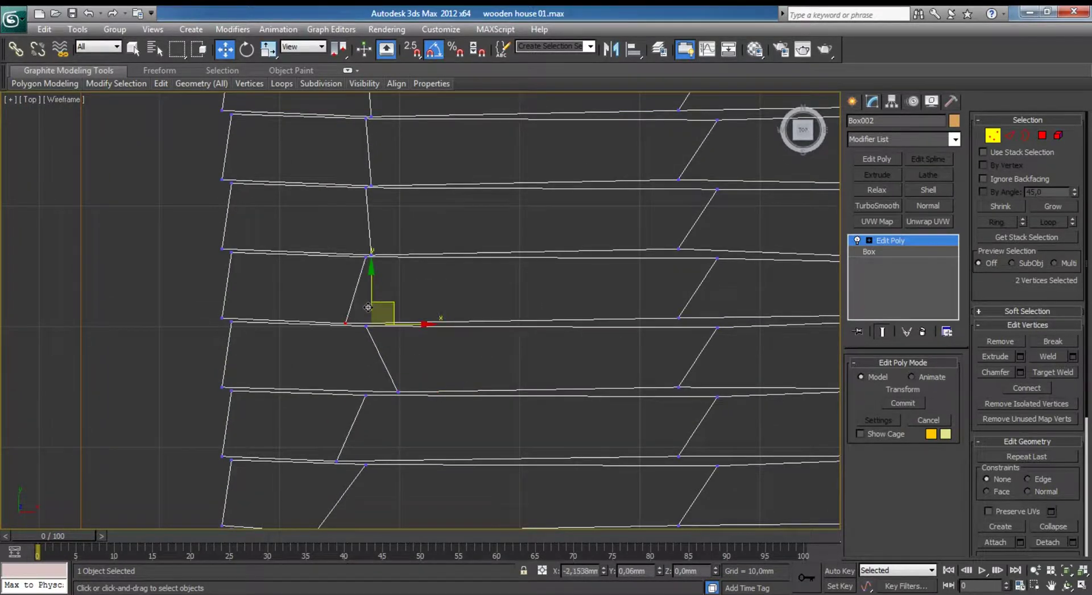
pyautogui.moveTo(398, 261); pyautogui.dragTo(388, 303, button='middle')
pyautogui.moveTo(341, 310); pyautogui.dragTo(398, 282)
# Reposition the lower-row joint vertices left and right so those seams slant and stagger.
pyautogui.moveTo(592, 300); pyautogui.dragTo(526, 424, button='middle')
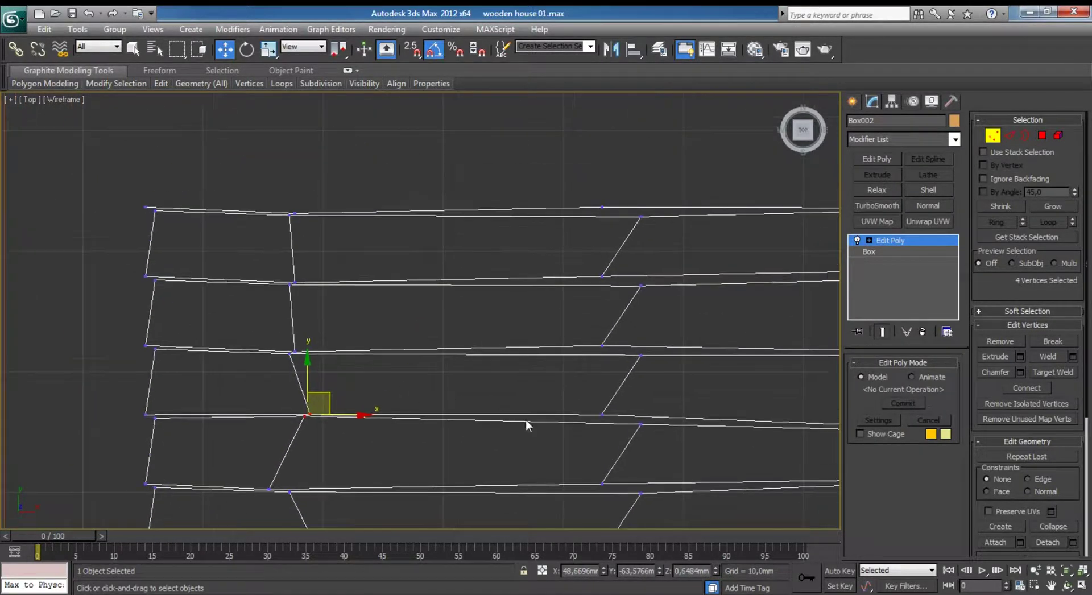
pyautogui.moveTo(662, 420)
pyautogui.mouseDown()
pyautogui.moveTo(616, 418)
pyautogui.moveTo(624, 396)
pyautogui.mouseUp()
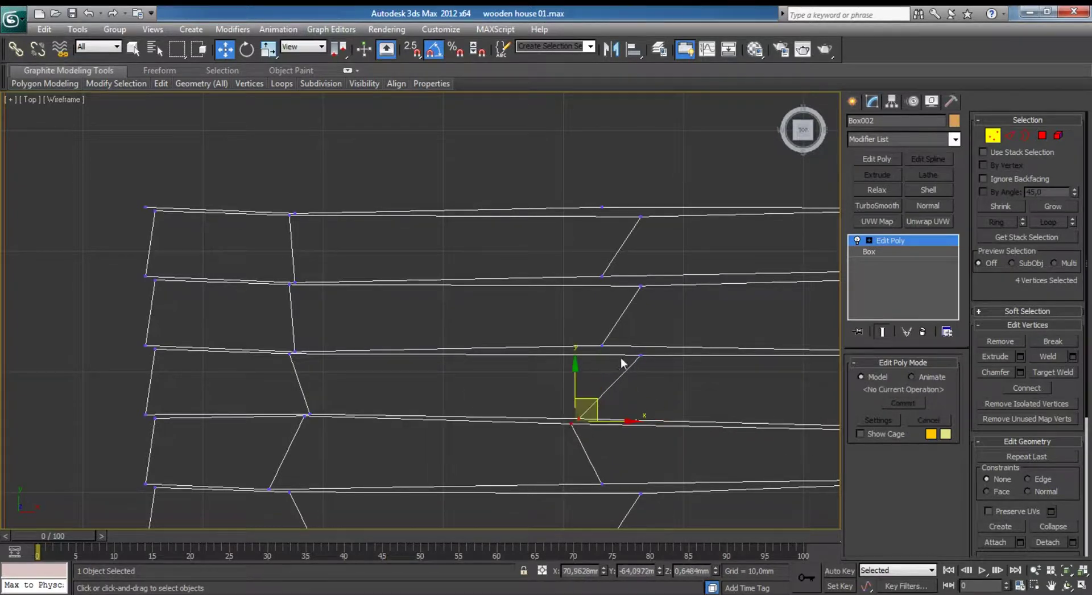
pyautogui.click(658, 360)
pyautogui.moveTo(659, 347)
pyautogui.mouseDown()
pyautogui.moveTo(583, 271)
pyautogui.moveTo(625, 289)
pyautogui.moveTo(700, 267)
pyautogui.mouseUp()
pyautogui.moveTo(633, 370); pyautogui.dragTo(513, 235, button='middle')
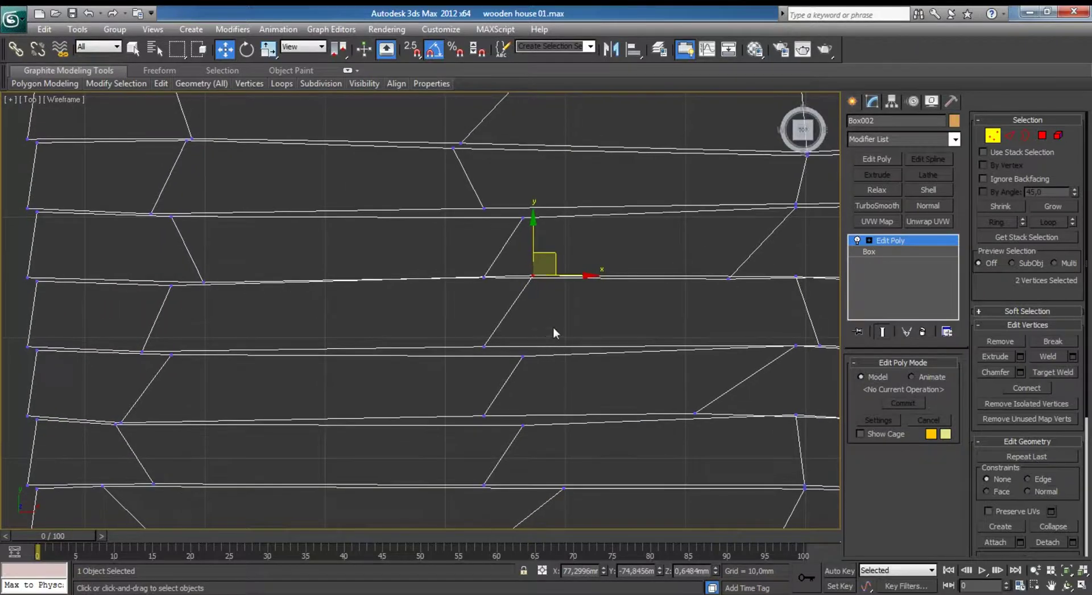
pyautogui.click(521, 357)
pyautogui.moveTo(535, 344)
pyautogui.mouseDown()
pyautogui.moveTo(456, 325)
pyautogui.moveTo(540, 407)
pyautogui.moveTo(565, 410)
pyautogui.mouseUp()
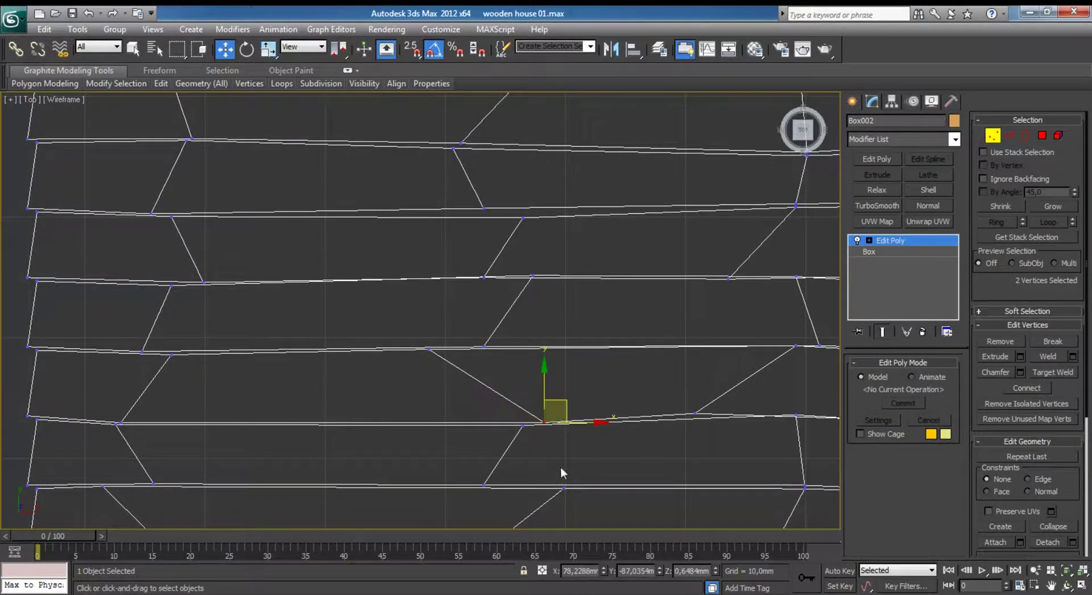
pyautogui.moveTo(561, 471); pyautogui.dragTo(566, 288, button='middle')
pyautogui.scroll(-3, 532, 417)
pyautogui.moveTo(531, 417); pyautogui.dragTo(565, 275, button='middle')
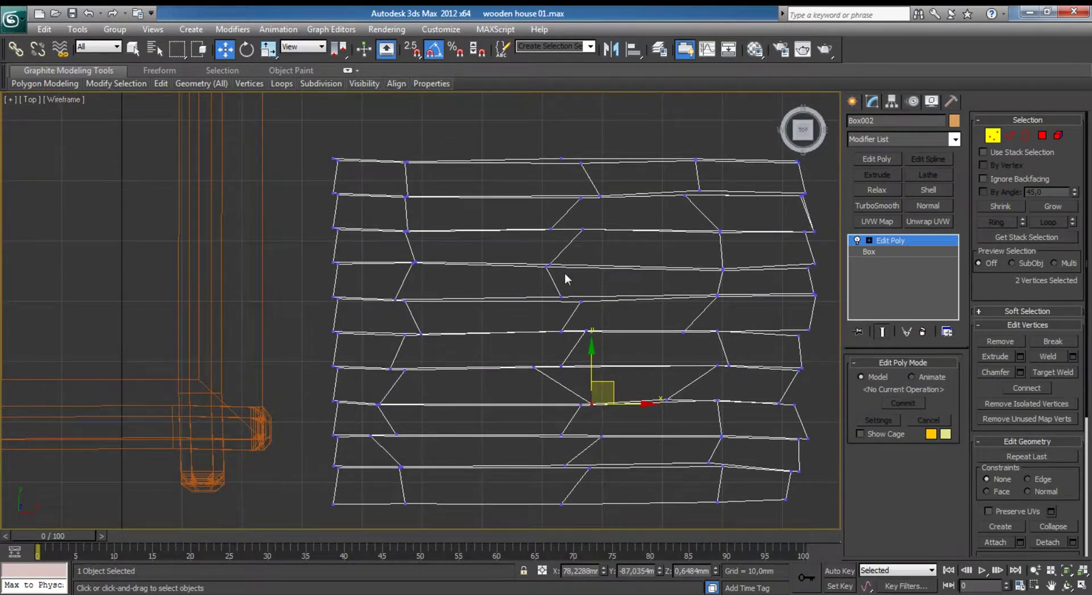
pyautogui.scroll(5, 431, 251)
pyautogui.moveTo(431, 251); pyautogui.dragTo(460, 321, button='middle')
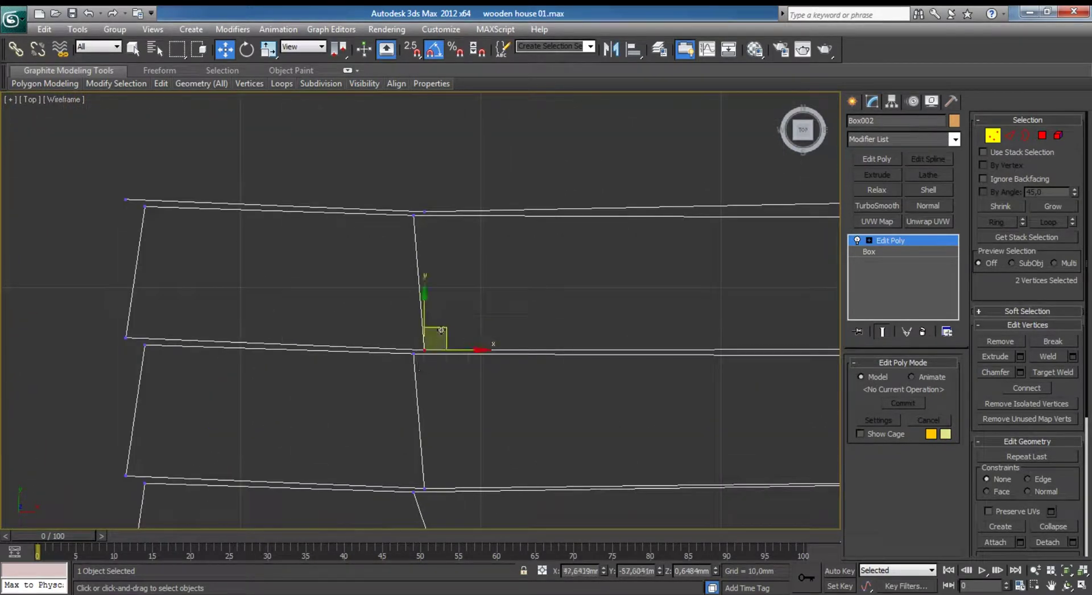
pyautogui.moveTo(441, 330); pyautogui.dragTo(525, 327)
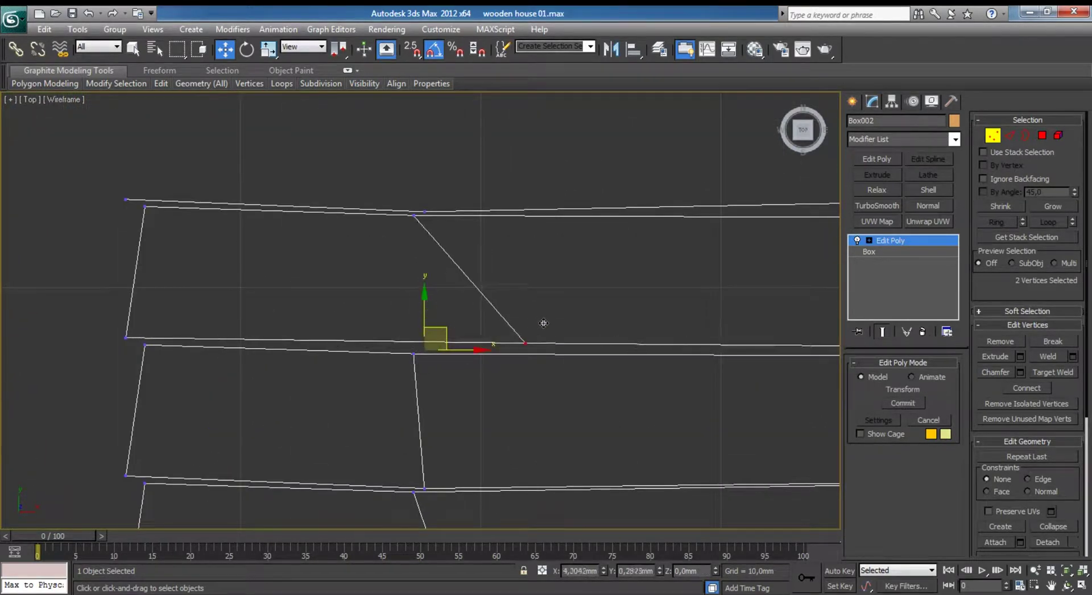
# Select the top plank element, view it edge-on in a maximized Front view, and region-select its left vertices.
pyautogui.click(1057, 136)
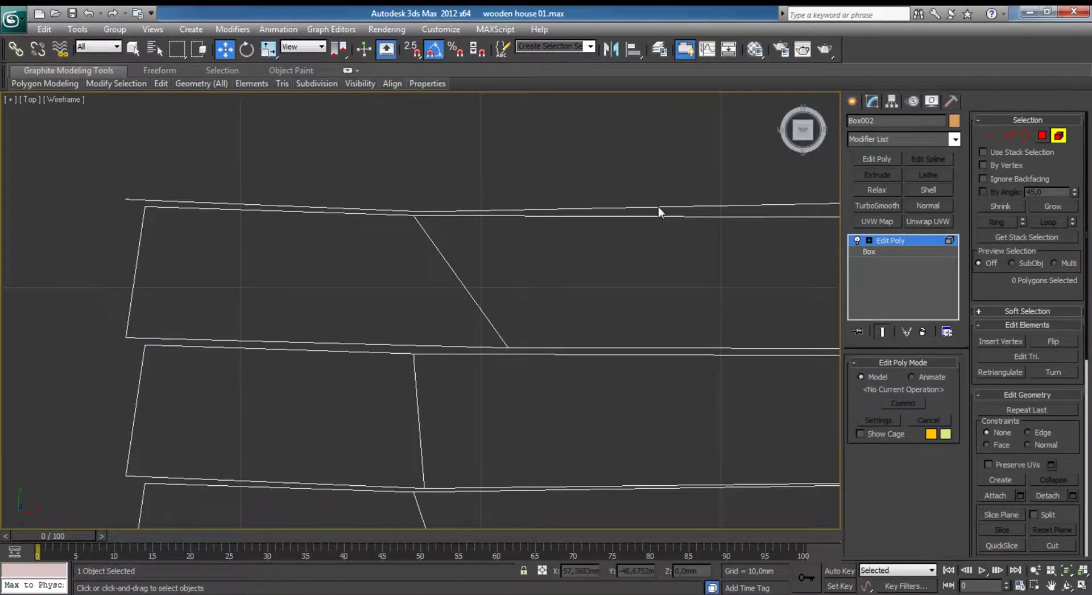
pyautogui.click(663, 207)
pyautogui.click(1042, 137)
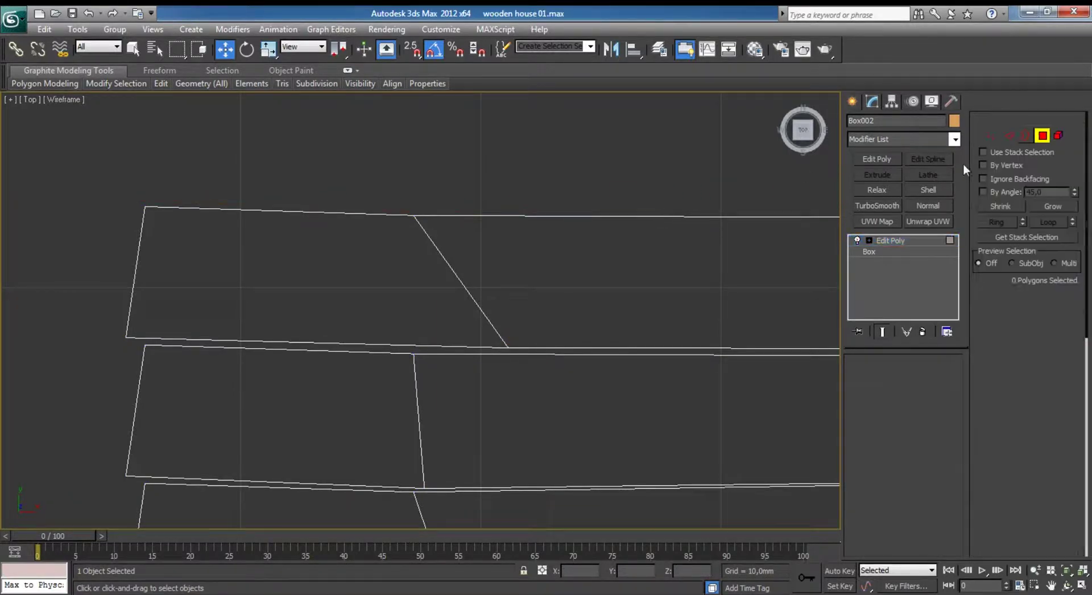
pyautogui.hotkey('alt', 'w')
pyautogui.moveTo(603, 262); pyautogui.dragTo(584, 278, button='middle')
pyautogui.scroll(3, 584, 278)
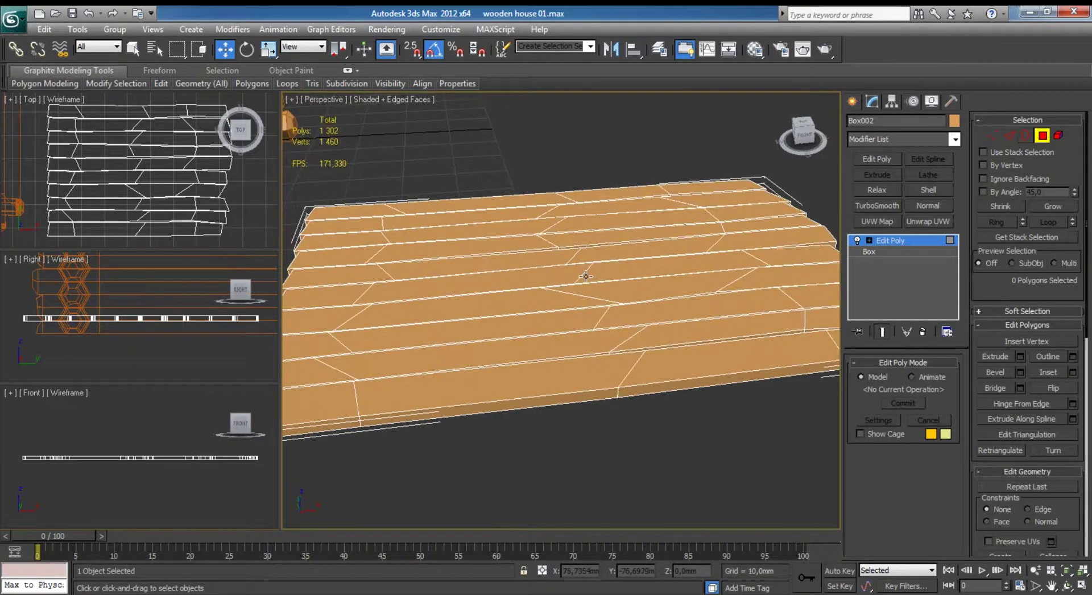
pyautogui.hotkey('alt', 'w')
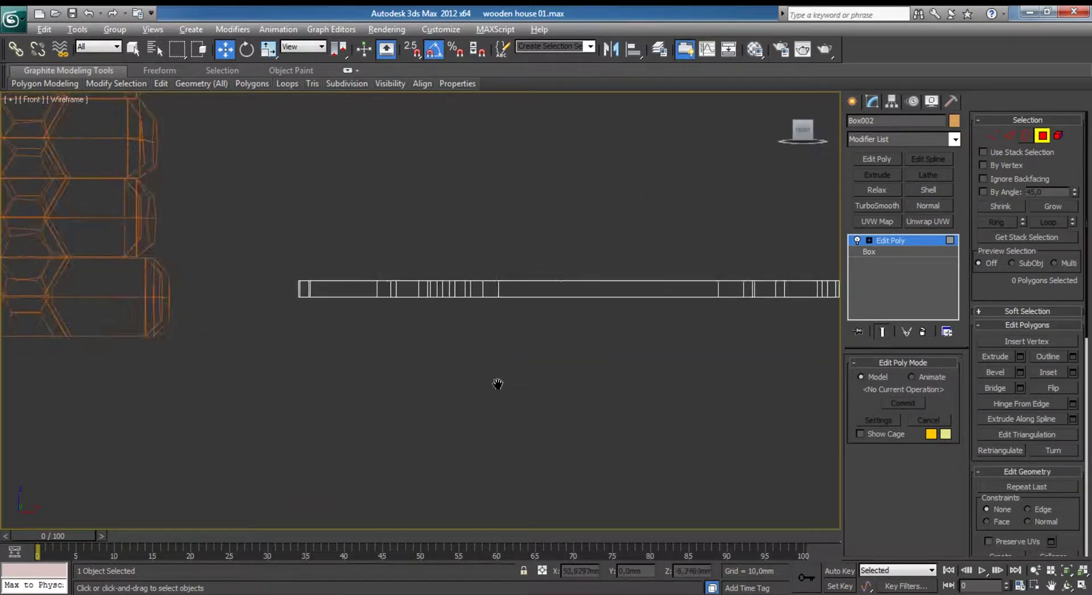
pyautogui.press('1')
pyautogui.moveTo(320, 241); pyautogui.dragTo(581, 293)
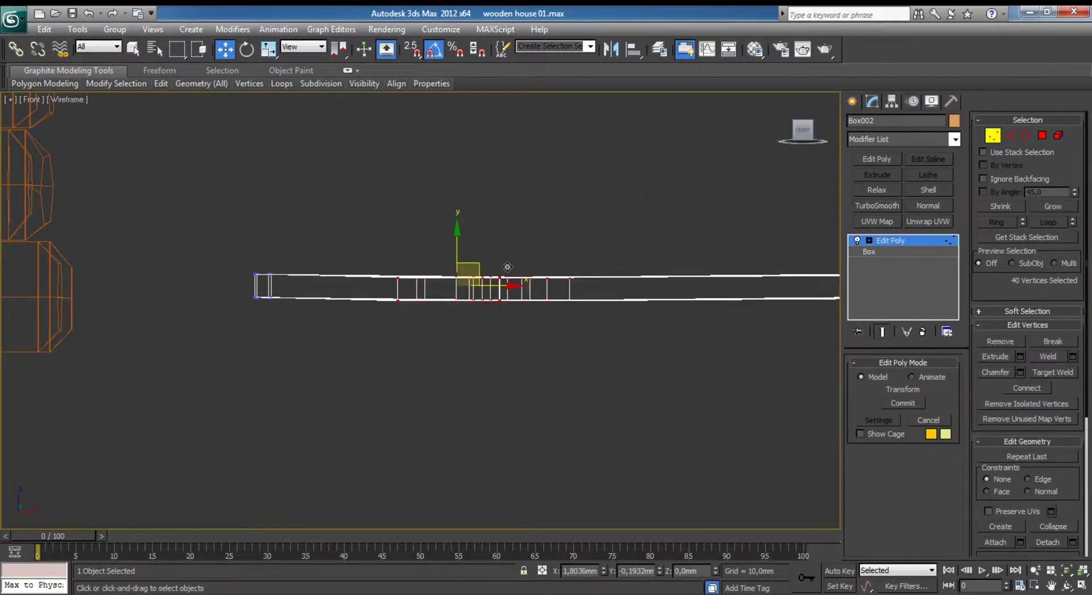
# Box-select the right-hand plank vertices in Front view and nudge their height slightly.
pyautogui.moveTo(475, 261); pyautogui.dragTo(168, 309, button='middle')
pyautogui.moveTo(494, 242); pyautogui.dragTo(653, 348)
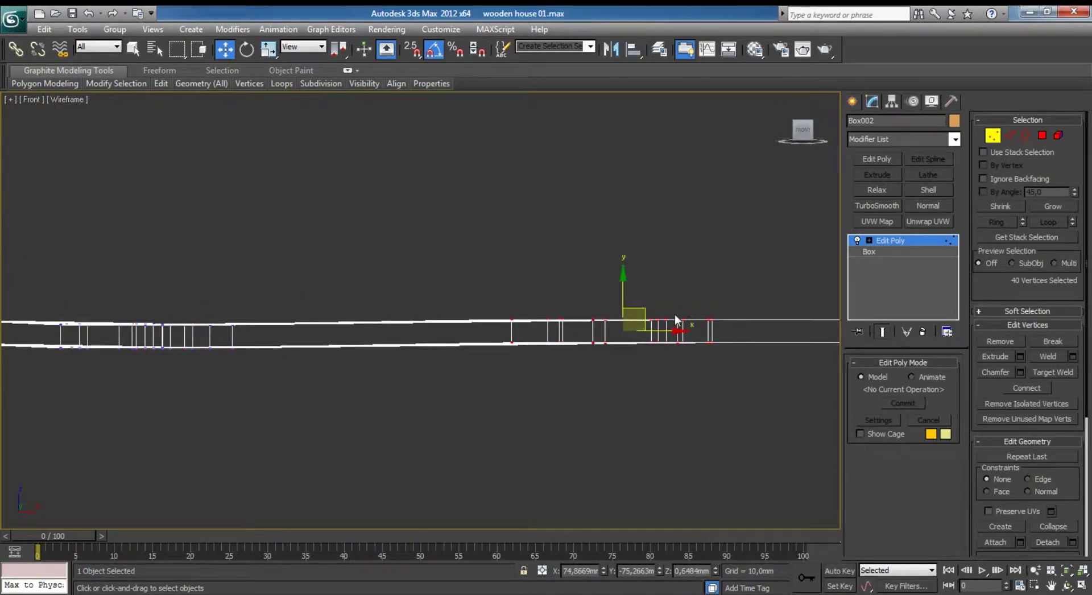
pyautogui.moveTo(807, 264); pyautogui.dragTo(576, 277, button='middle')
pyautogui.moveTo(591, 273); pyautogui.dragTo(736, 372)
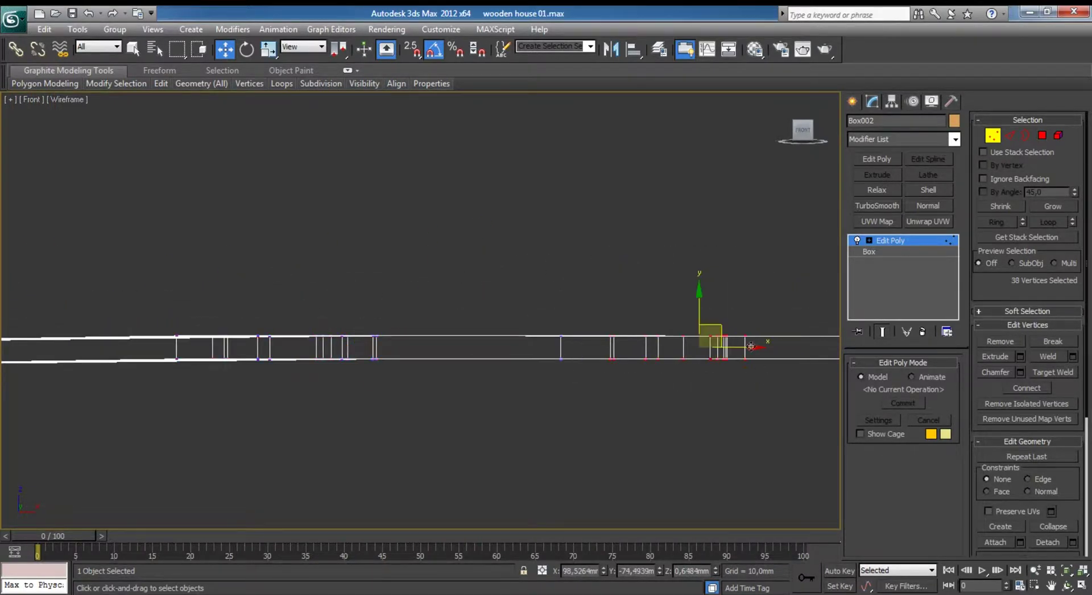
pyautogui.moveTo(712, 327); pyautogui.dragTo(714, 329)
pyautogui.moveTo(612, 380); pyautogui.dragTo(605, 378)
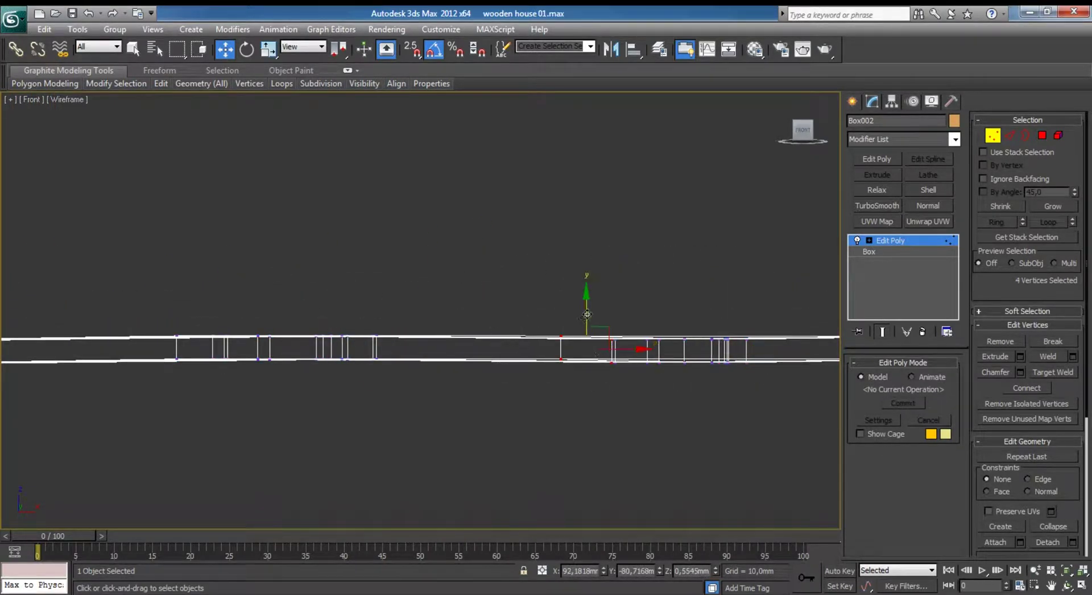
# In the four-view layout at Polygon level, select several plank end faces.
pyautogui.hotkey('alt', 'w')
pyautogui.moveTo(564, 409)
pyautogui.keyDown('alt'); pyautogui.mouseDown(button='middle')
pyautogui.moveTo(553, 299)
pyautogui.moveTo(592, 350)
pyautogui.mouseUp(button='middle'); pyautogui.keyUp('alt')
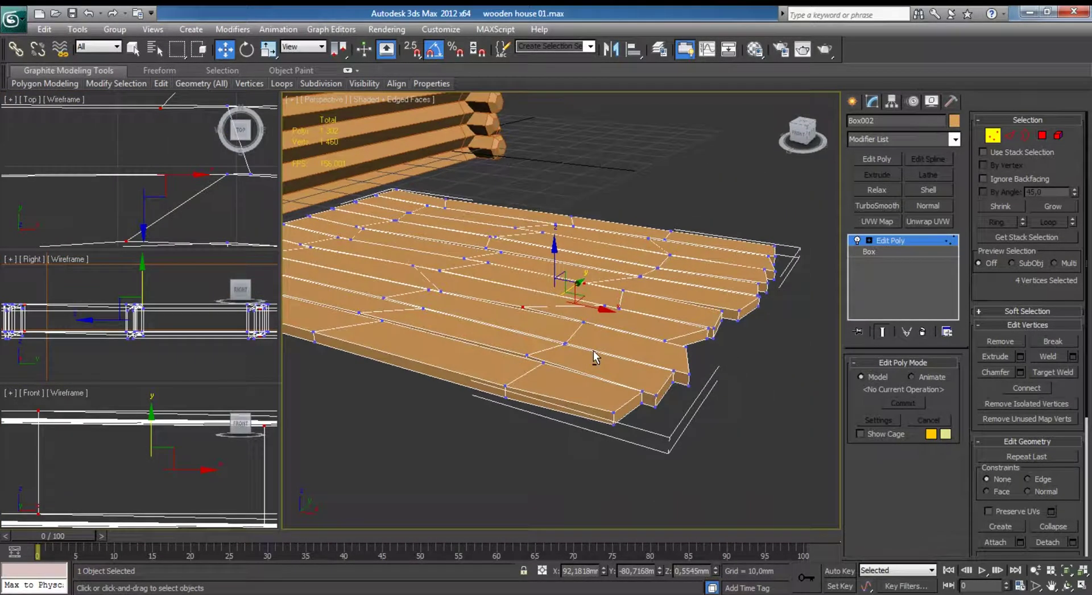
pyautogui.click(1043, 136)
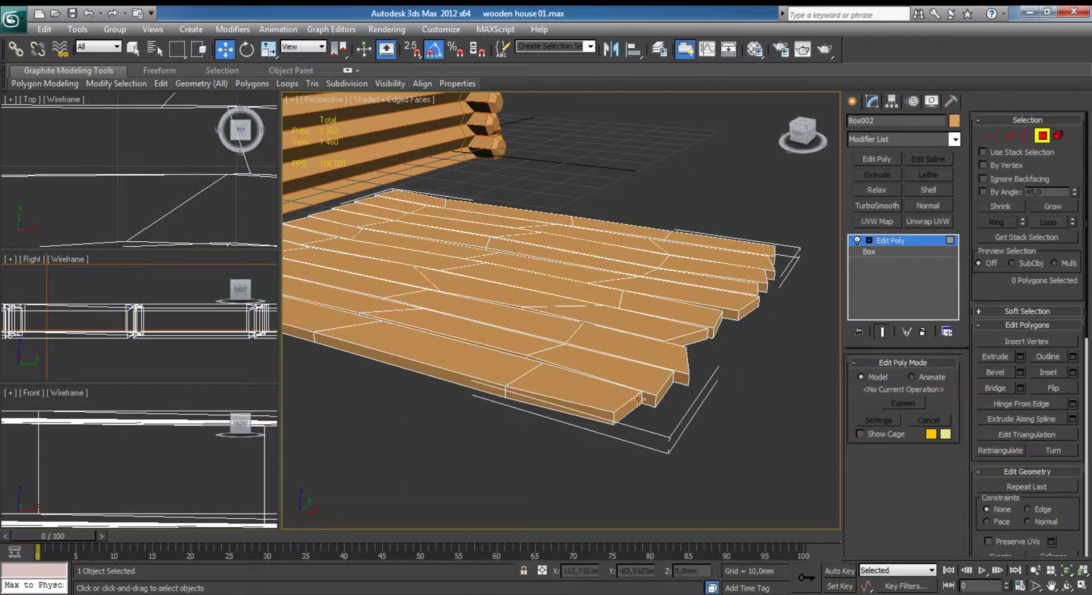
pyautogui.click(621, 413)
pyautogui.moveTo(713, 367); pyautogui.dragTo(477, 457)
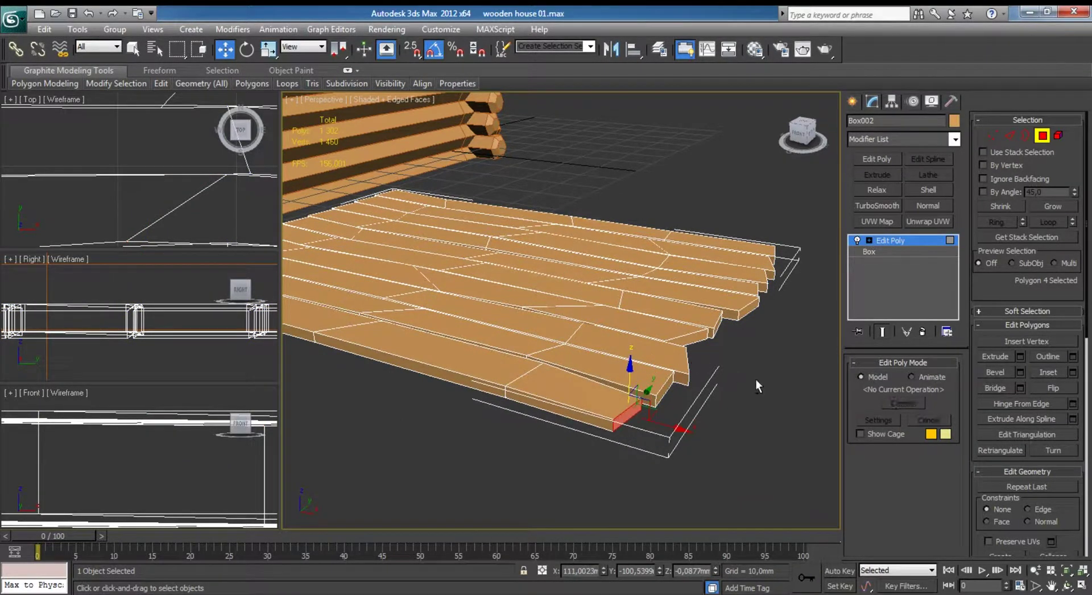
pyautogui.moveTo(755, 380)
pyautogui.keyDown('alt'); pyautogui.mouseDown(button='middle')
pyautogui.moveTo(743, 430)
pyautogui.moveTo(593, 359)
pyautogui.mouseUp(button='middle'); pyautogui.keyUp('alt')
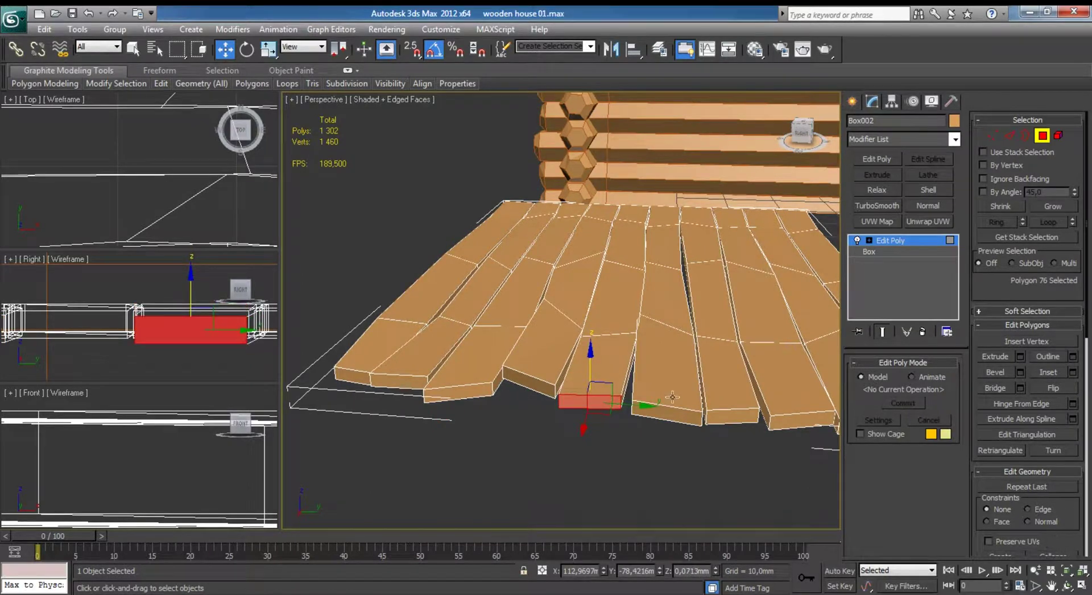
pyautogui.click(731, 421)
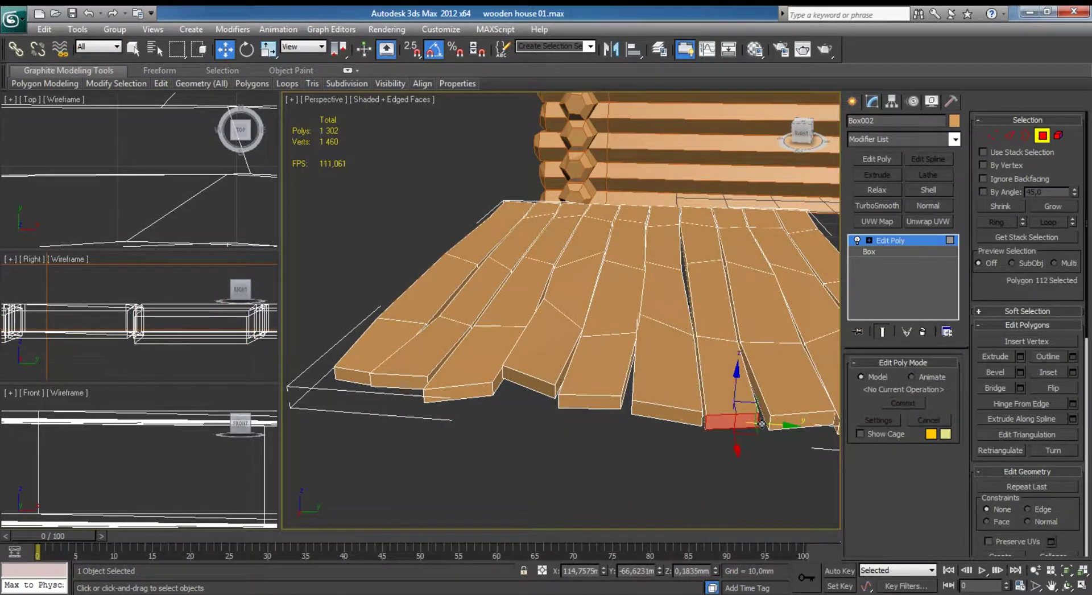
pyautogui.keyDown('alt'); pyautogui.moveTo(738, 386); pyautogui.dragTo(639, 377, button='middle'); pyautogui.keyUp('alt')
pyautogui.click(667, 373)
# Pick seam vertices and lower a middle-plank vertex slightly to warp the board.
pyautogui.click(666, 356)
pyautogui.press('1')
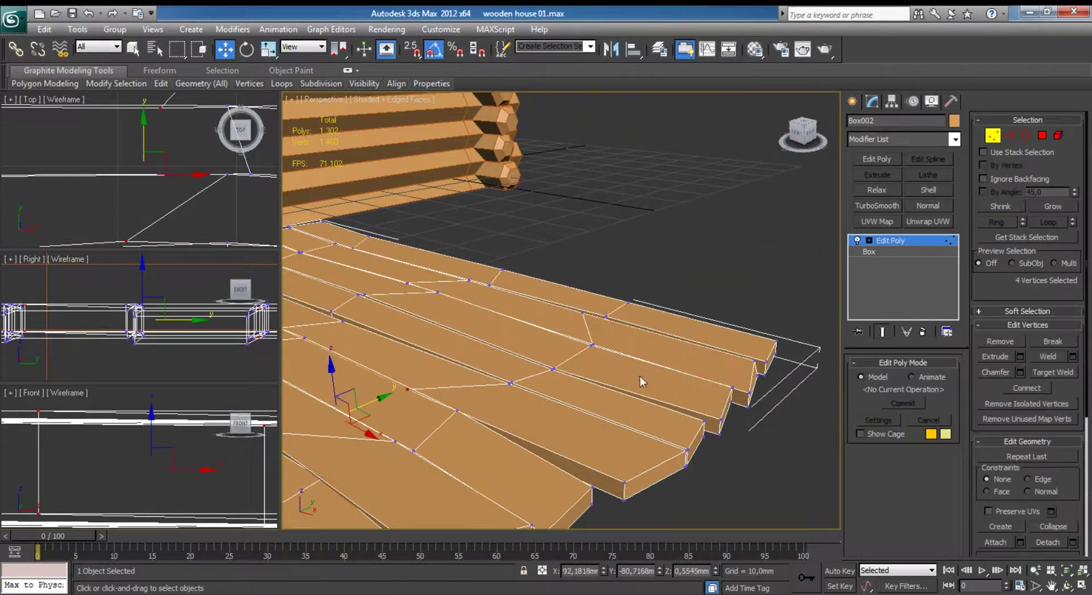
pyautogui.moveTo(549, 368); pyautogui.dragTo(547, 364)
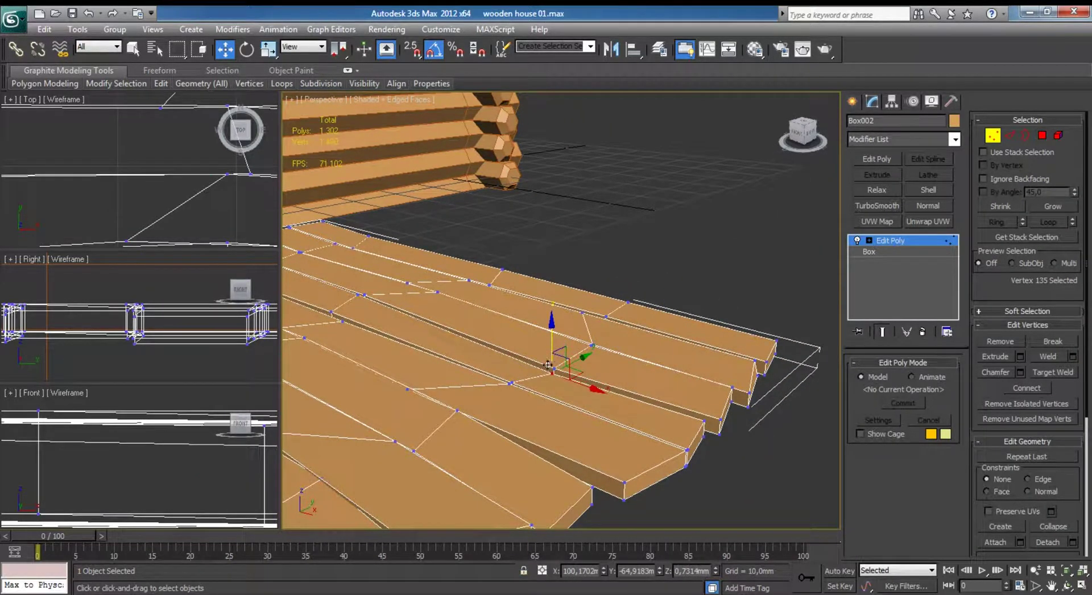
pyautogui.click(407, 389)
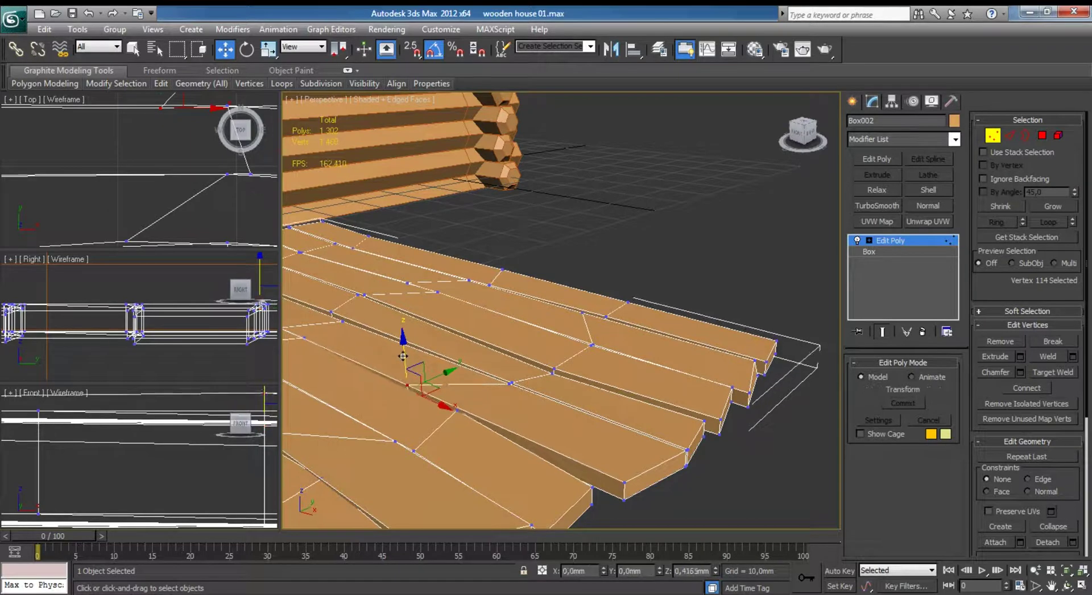
pyautogui.click(434, 291)
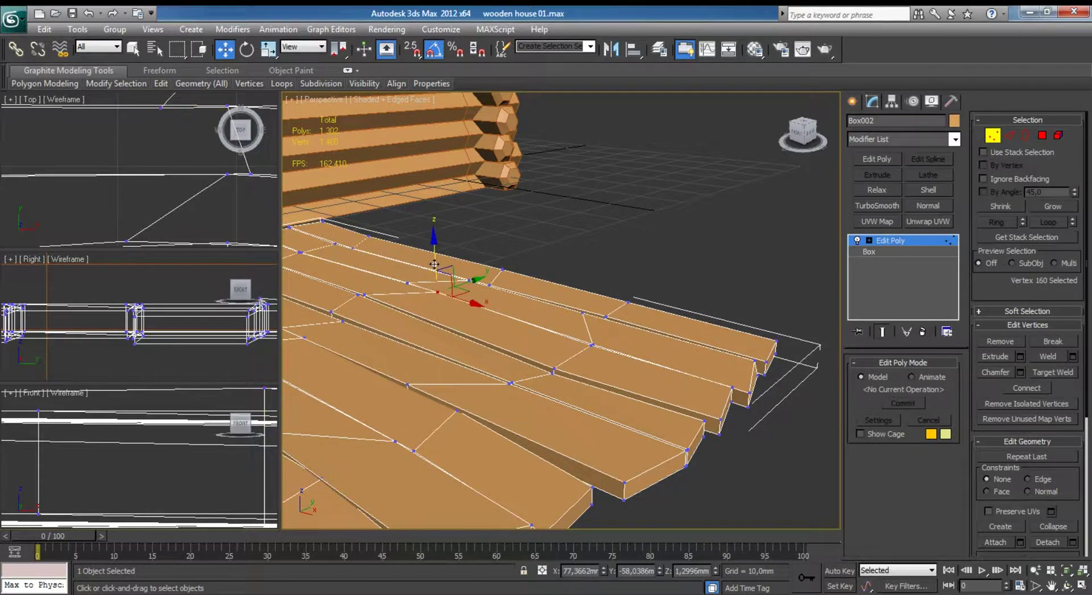
pyautogui.moveTo(438, 296)
pyautogui.keyDown('alt'); pyautogui.mouseDown(button='middle')
pyautogui.moveTo(455, 361)
pyautogui.moveTo(597, 362)
pyautogui.moveTo(586, 373)
pyautogui.mouseUp(button='middle'); pyautogui.keyUp('alt')
pyautogui.click(642, 334)
pyautogui.click(573, 376)
pyautogui.moveTo(574, 341); pyautogui.dragTo(575, 347)
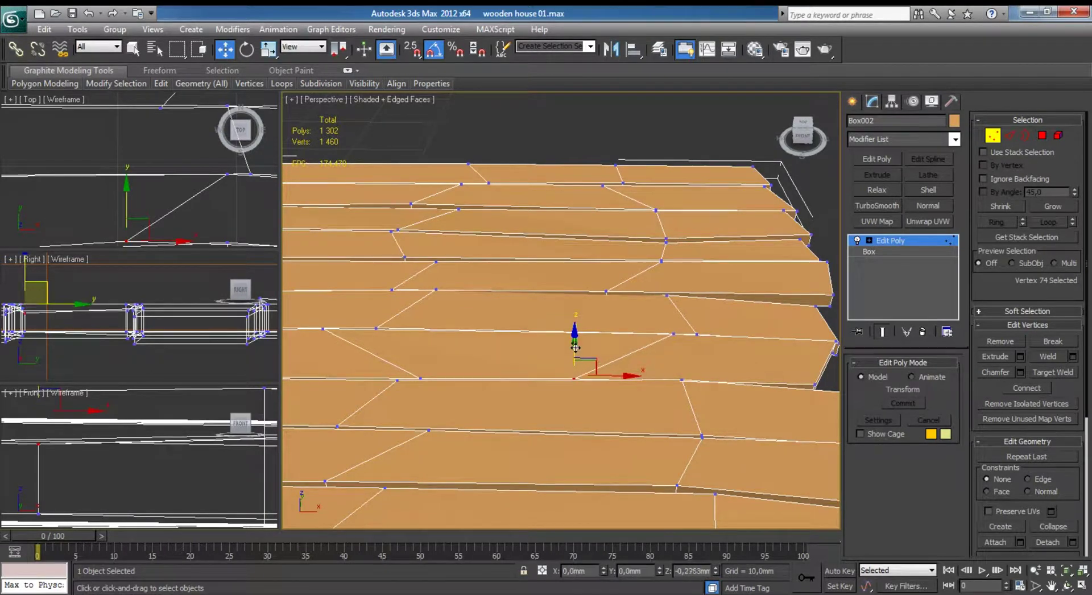
# In shaded view, pull a slab corner vertex sideways and nudge another plank vertex.
pyautogui.scroll(-5, 567, 350)
pyautogui.press('F4')
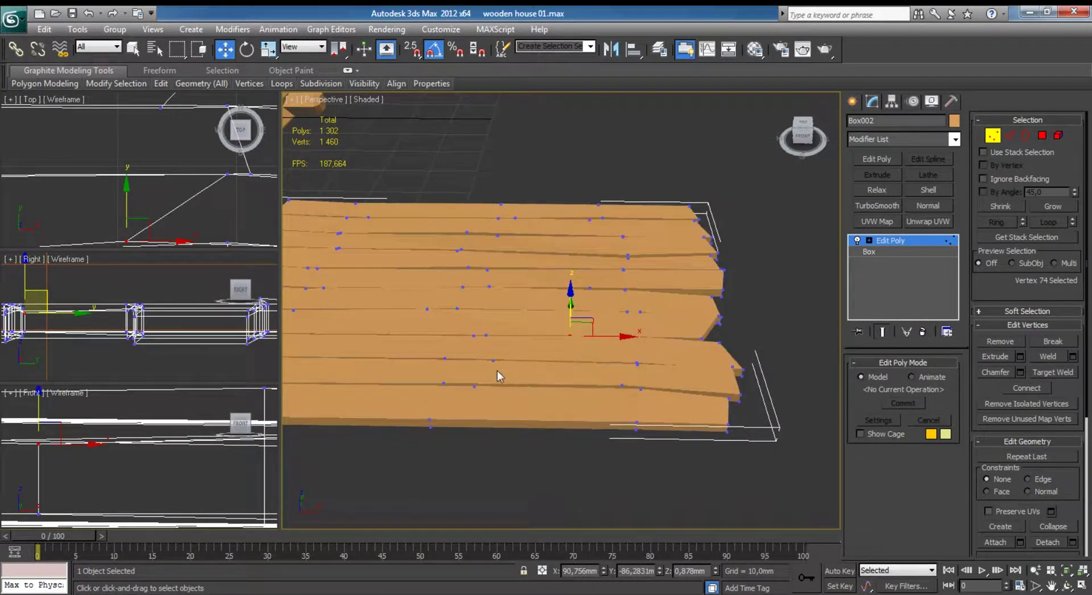
pyautogui.keyDown('alt'); pyautogui.moveTo(497, 371); pyautogui.dragTo(477, 340, button='middle'); pyautogui.keyUp('alt')
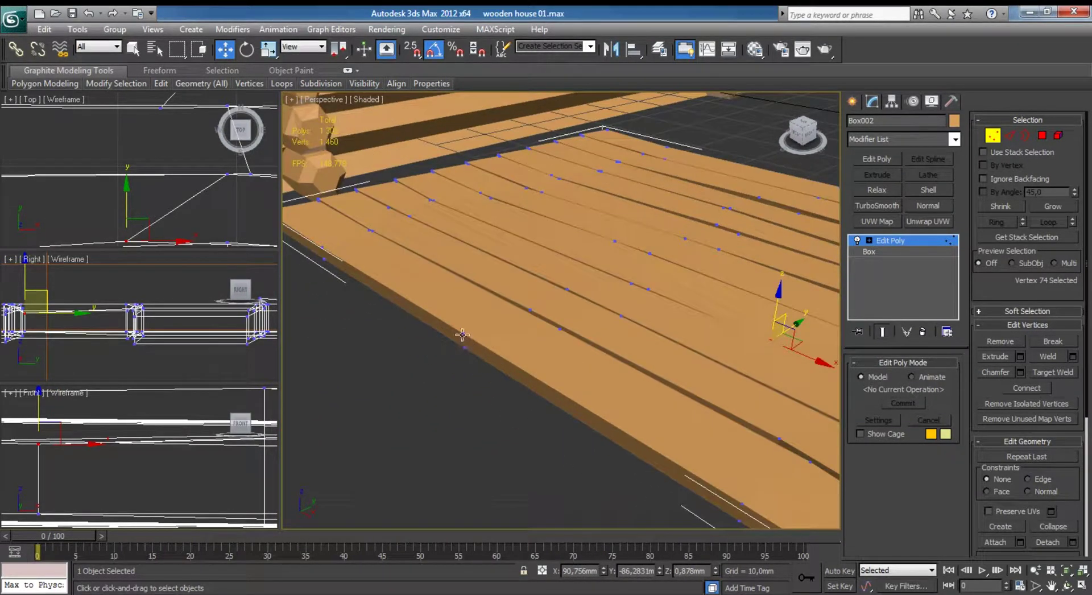
pyautogui.click(462, 335)
pyautogui.moveTo(421, 294); pyautogui.dragTo(580, 342, button='middle')
pyautogui.click(476, 330)
pyautogui.moveTo(504, 311); pyautogui.dragTo(513, 308)
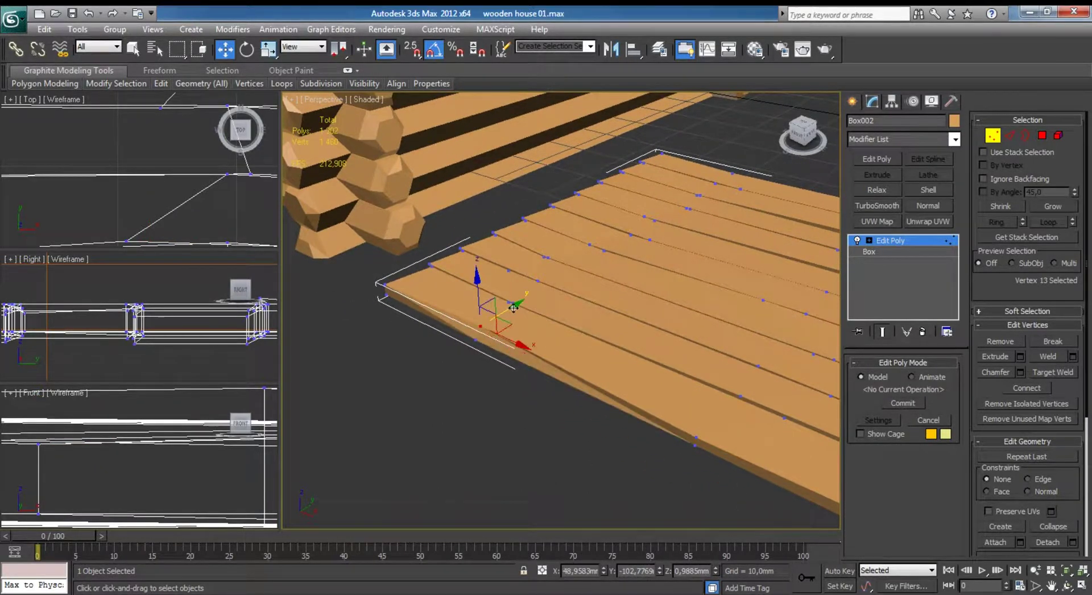
pyautogui.hotkey('ctrl', 'a')
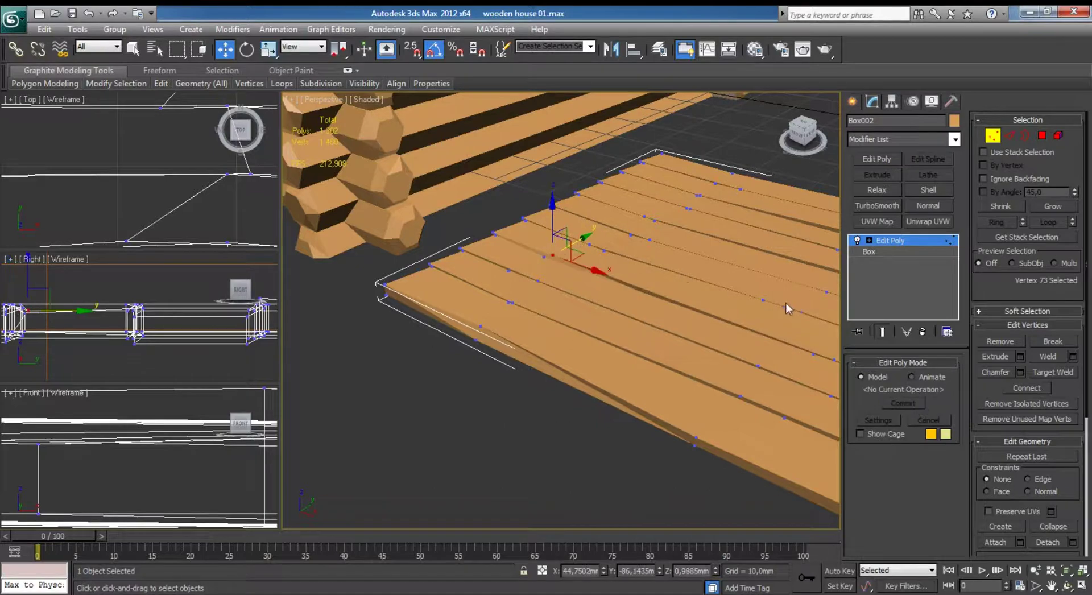
pyautogui.click(765, 300)
pyautogui.moveTo(778, 279); pyautogui.dragTo(776, 284)
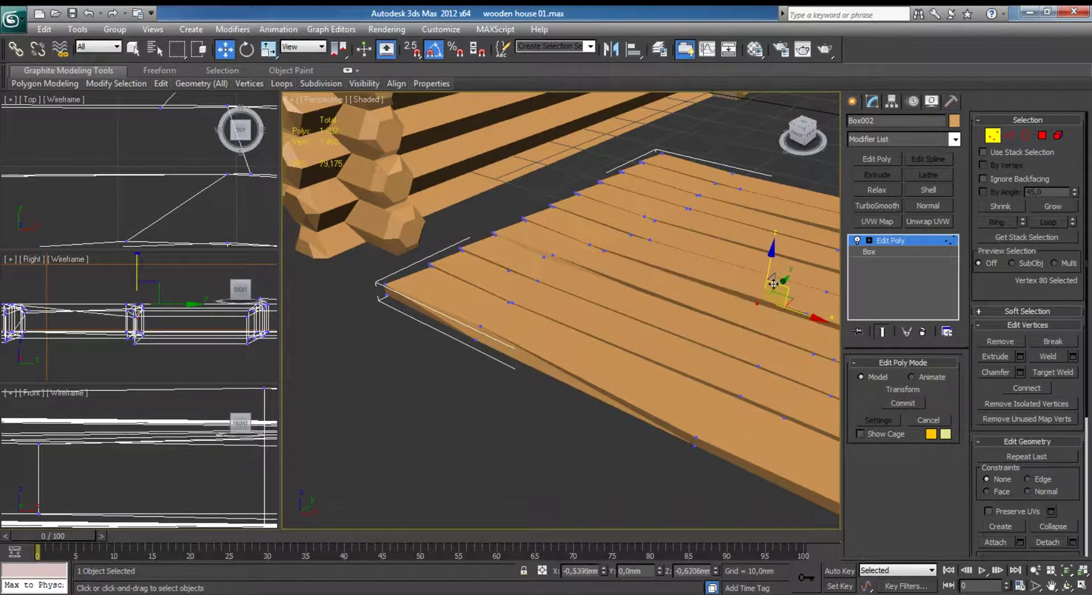
# Pull mid-plank vertices out of plane to bend the boards.
pyautogui.keyDown('alt'); pyautogui.moveTo(776, 285); pyautogui.dragTo(560, 329, button='middle'); pyautogui.keyUp('alt')
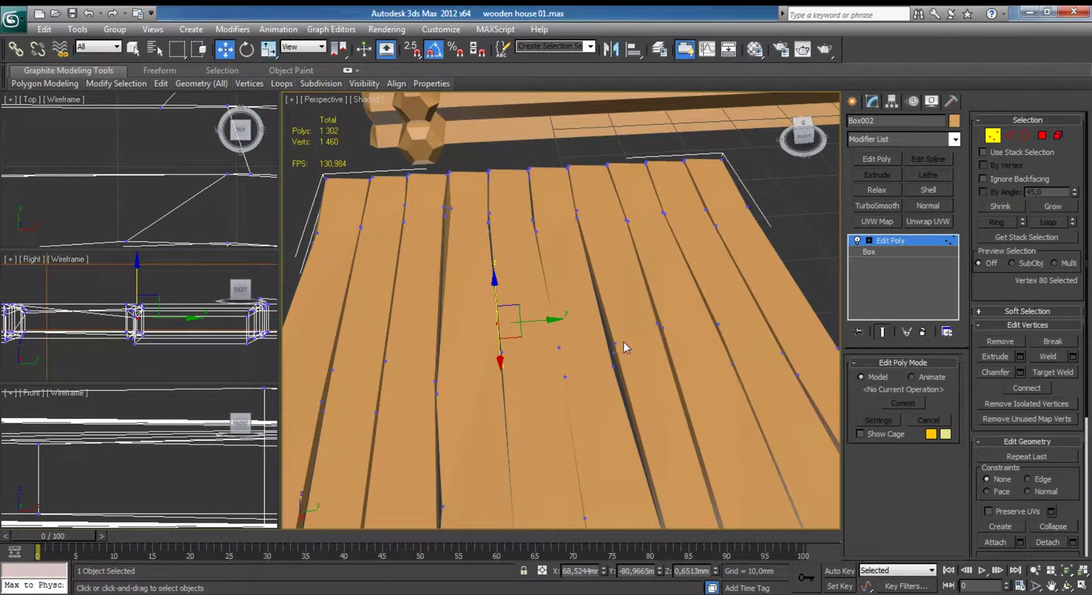
pyautogui.click(623, 343)
pyautogui.moveTo(625, 341); pyautogui.dragTo(654, 341)
pyautogui.moveTo(654, 342)
pyautogui.keyDown('alt'); pyautogui.mouseDown(button='middle')
pyautogui.moveTo(679, 330)
pyautogui.moveTo(666, 392)
pyautogui.mouseUp(button='middle'); pyautogui.keyUp('alt')
pyautogui.click(636, 359)
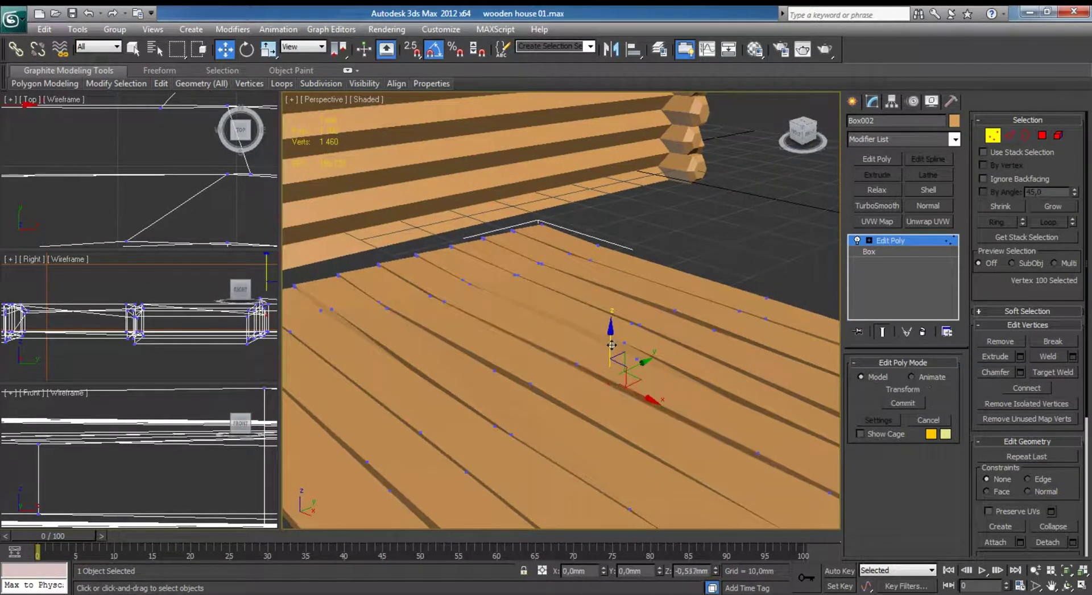
pyautogui.keyDown('alt'); pyautogui.moveTo(636, 359); pyautogui.dragTo(573, 421, button='middle'); pyautogui.keyUp('alt')
pyautogui.scroll(-5, 574, 397)
pyautogui.moveTo(585, 353)
pyautogui.keyDown('alt'); pyautogui.mouseDown(button='middle')
pyautogui.moveTo(623, 350)
pyautogui.moveTo(519, 353)
pyautogui.mouseUp(button='middle'); pyautogui.keyUp('alt')
pyautogui.scroll(3, 522, 353)
# Lower a vertex where plank edges meet to dip the surface, then leave vertex editing.
pyautogui.click(621, 391)
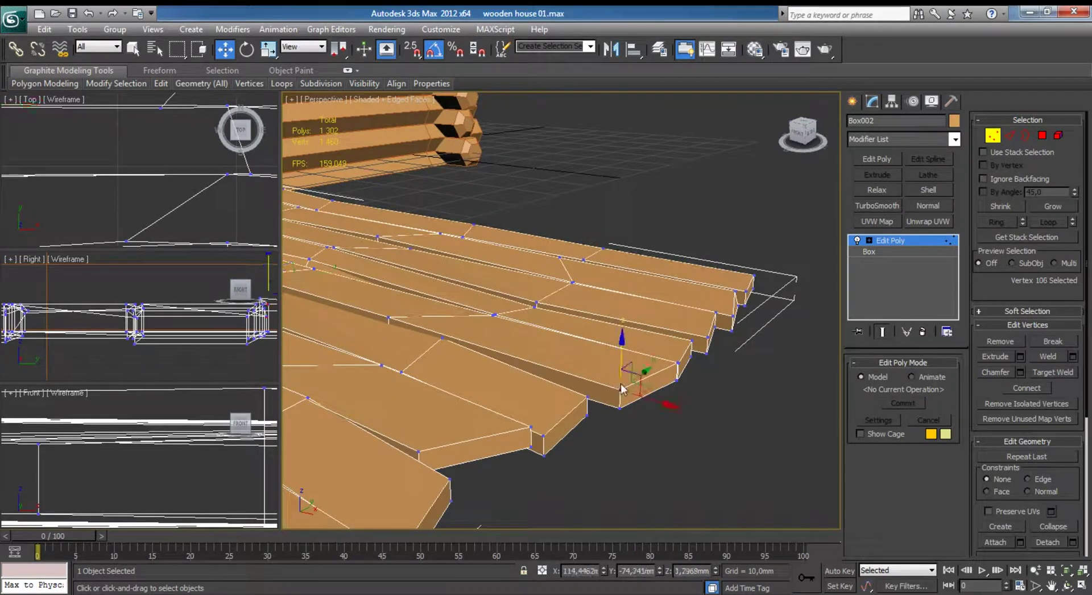
pyautogui.keyDown('alt'); pyautogui.moveTo(625, 392); pyautogui.dragTo(648, 398, button='middle'); pyautogui.keyUp('alt')
pyautogui.scroll(3, 674, 364)
pyautogui.keyDown('alt'); pyautogui.moveTo(673, 364); pyautogui.dragTo(523, 356, button='middle'); pyautogui.keyUp('alt')
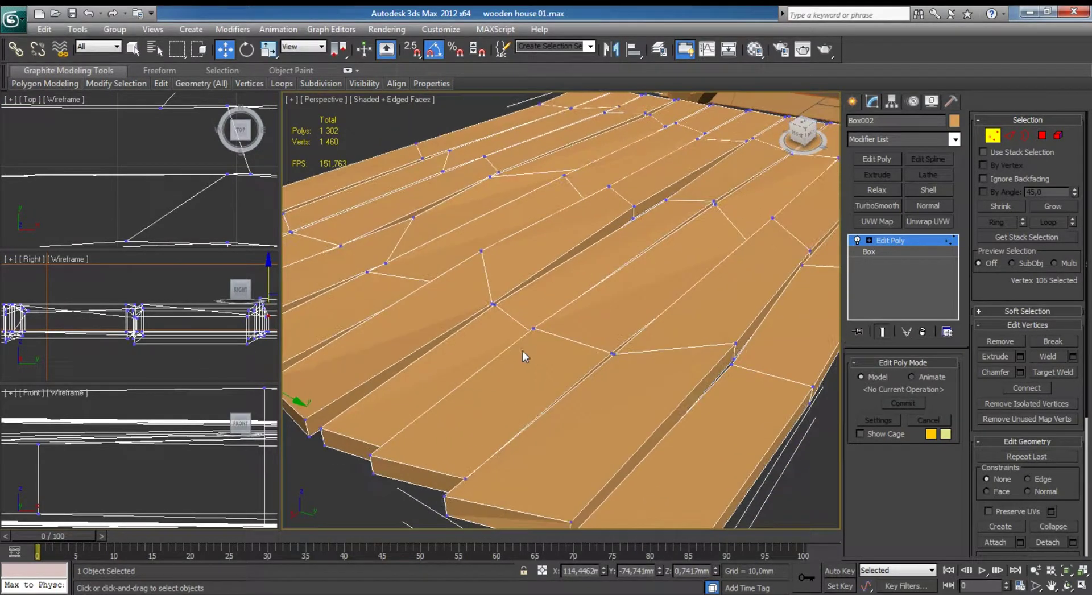
pyautogui.click(613, 353)
pyautogui.moveTo(622, 334); pyautogui.dragTo(622, 347)
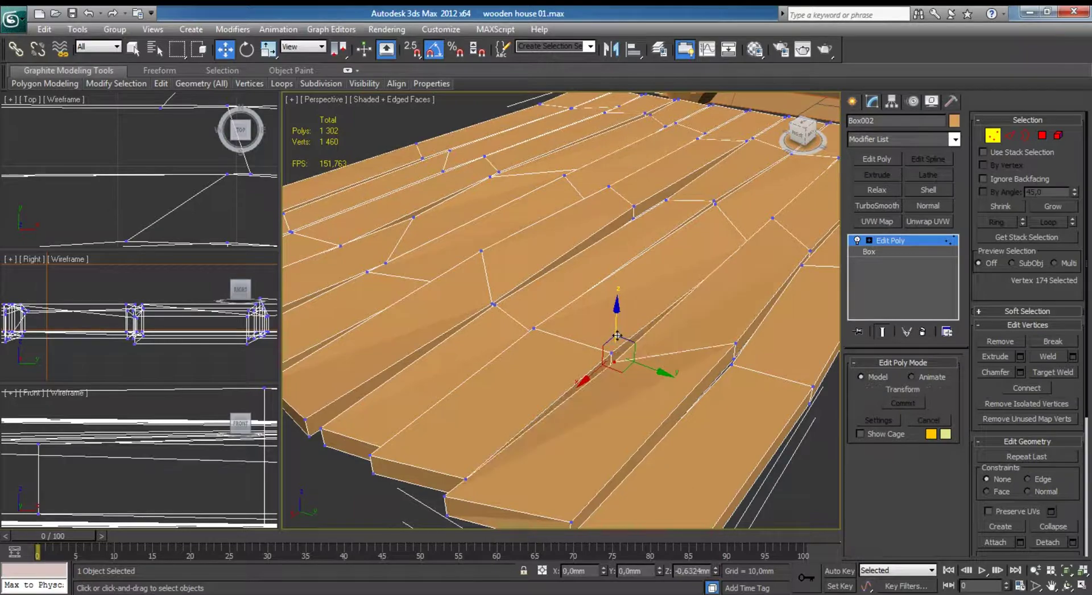
pyautogui.scroll(-3, 623, 347)
pyautogui.keyDown('alt'); pyautogui.moveTo(622, 346); pyautogui.dragTo(1036, 166, button='middle'); pyautogui.keyUp('alt')
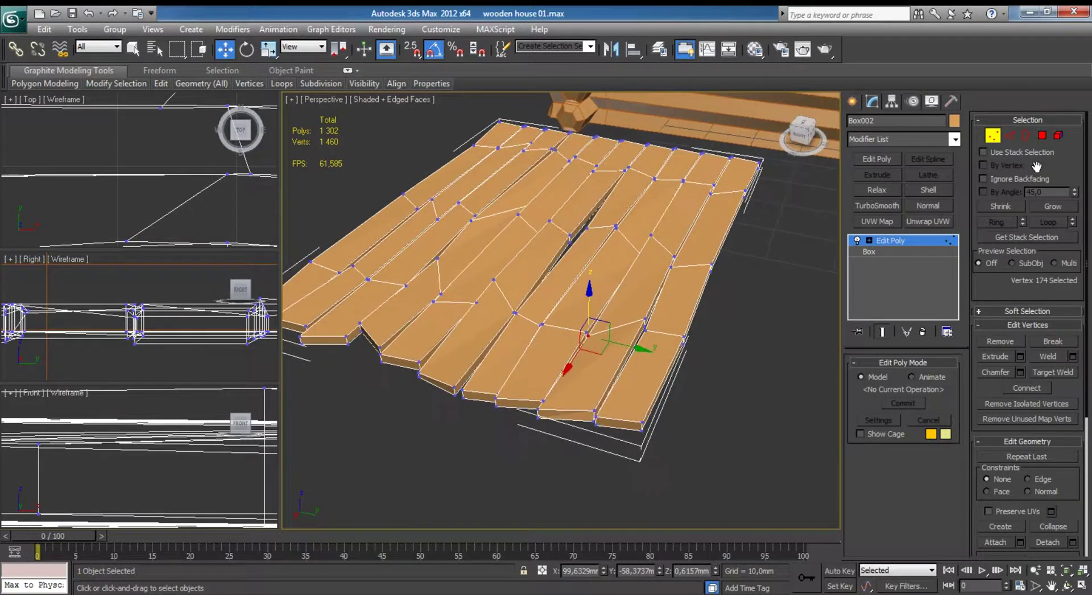
pyautogui.click(992, 135)
# Add a Noise modifier to the plank slab and set its scale to 1.0.
pyautogui.click(955, 140)
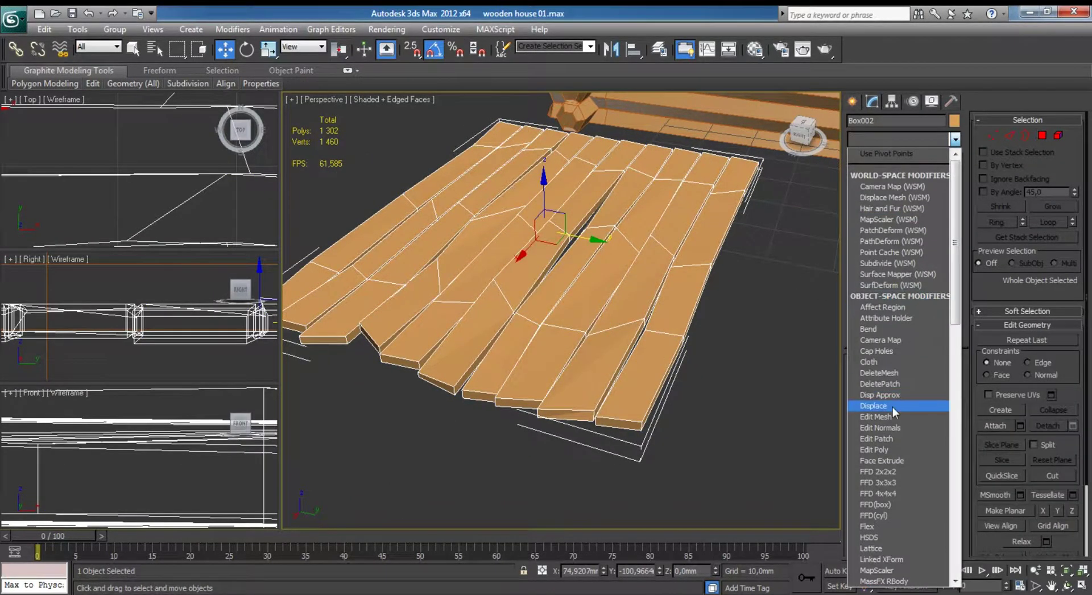
pyautogui.scroll(-3, 892, 407)
pyautogui.scroll(-2, 892, 407)
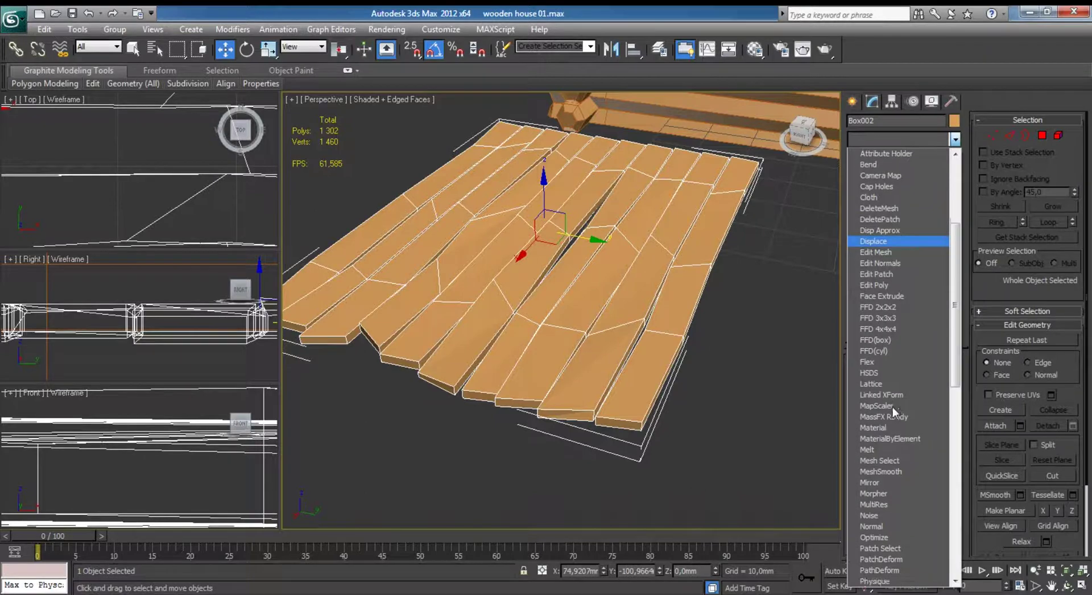
pyautogui.click(874, 514)
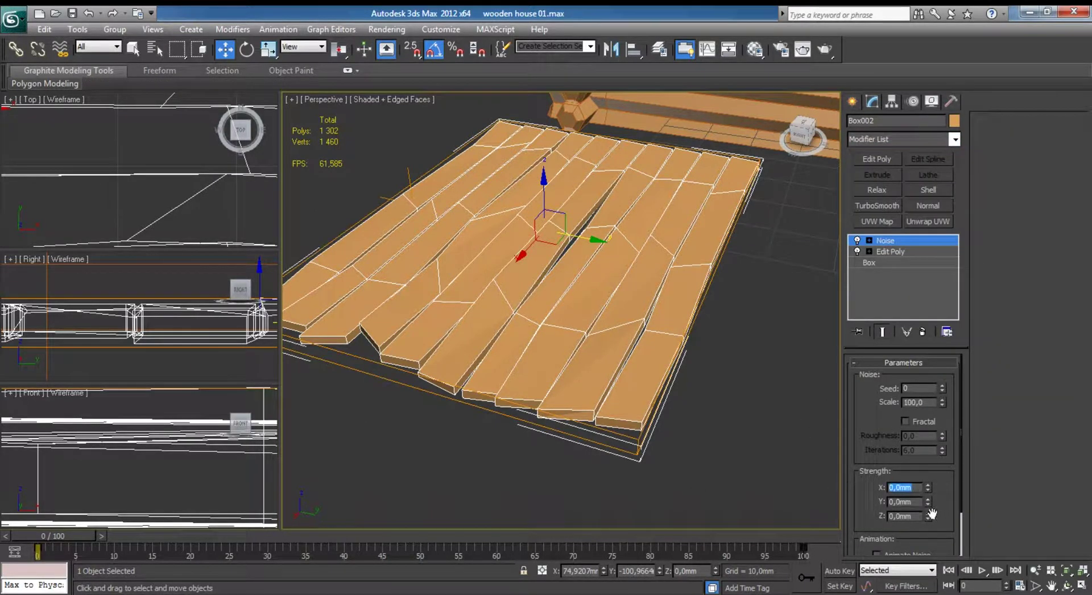
pyautogui.press('Tab')
pyautogui.write('1')
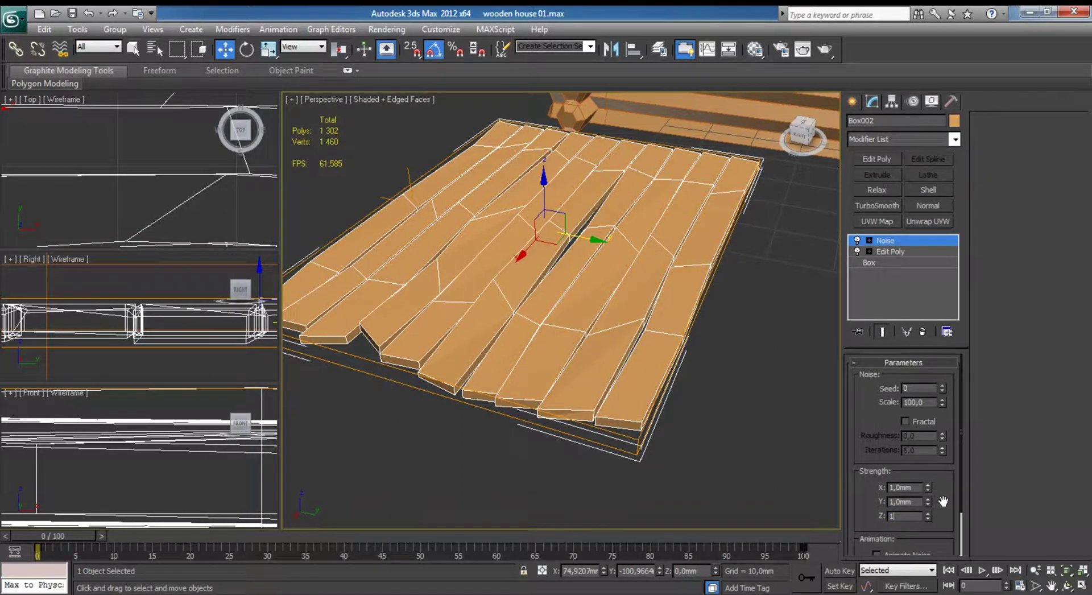
pyautogui.press('Return')
pyautogui.moveTo(943, 500)
pyautogui.mouseDown()
pyautogui.moveTo(938, 413)
pyautogui.moveTo(928, 506)
pyautogui.mouseUp()
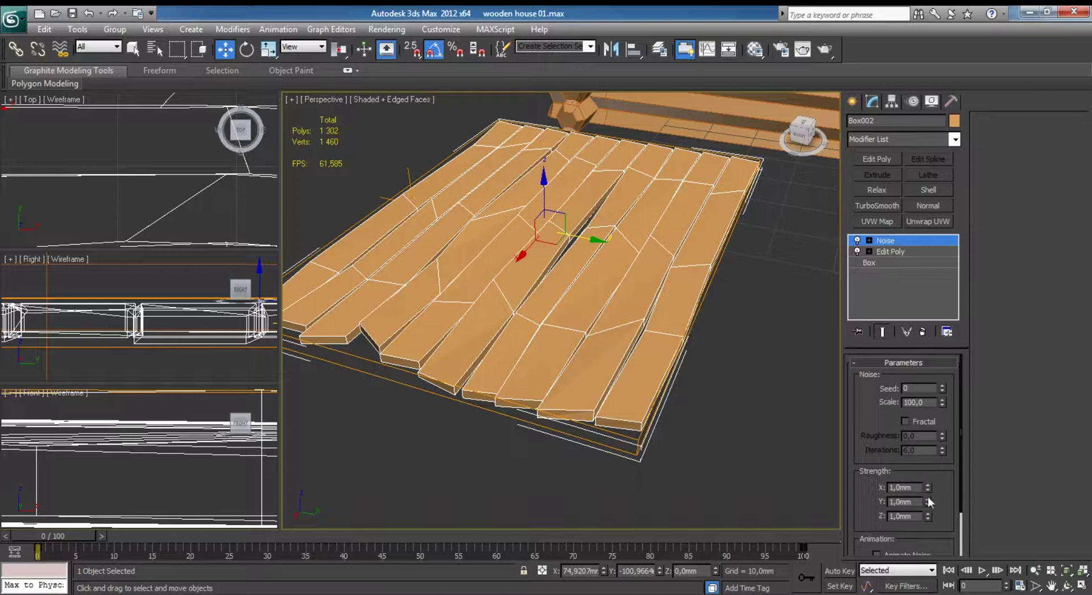
pyautogui.moveTo(931, 492)
pyautogui.mouseDown()
pyautogui.moveTo(901, 138)
pyautogui.moveTo(892, 175)
pyautogui.mouseUp()
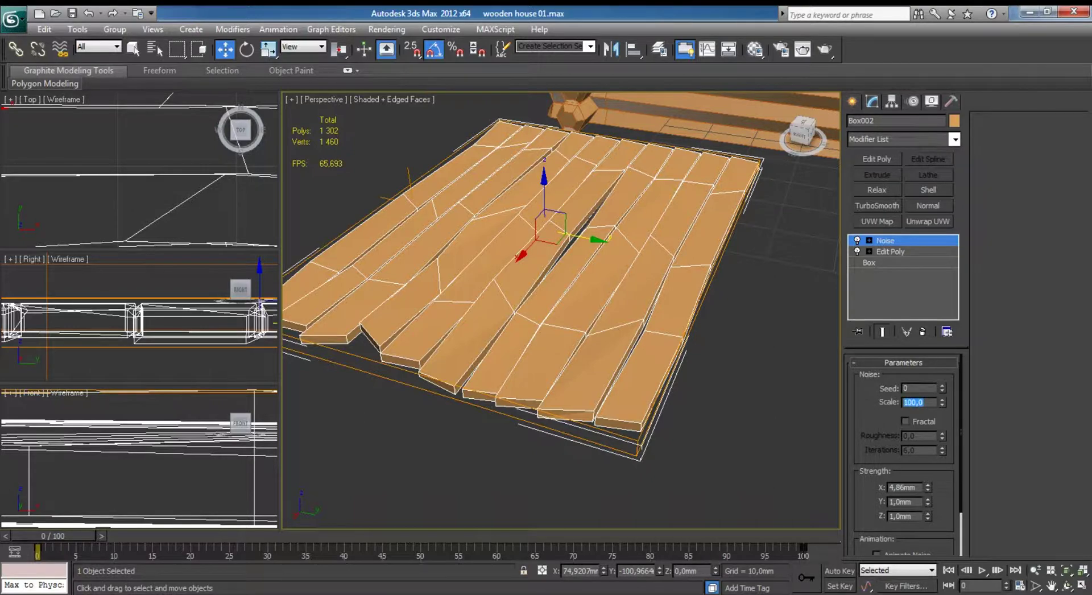
pyautogui.write('1')
pyautogui.press('Return')
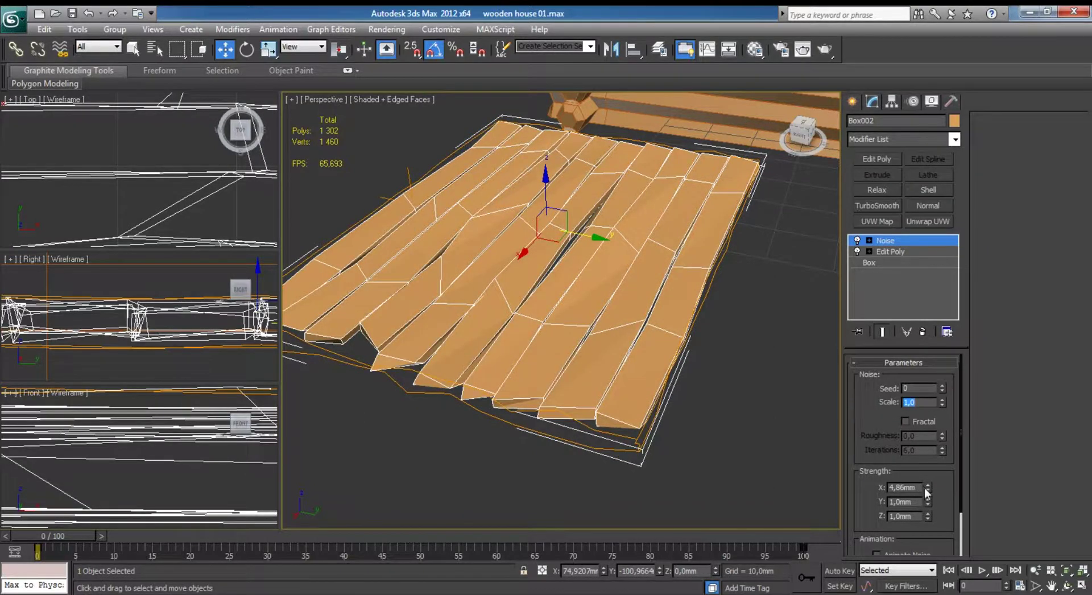
# Tune the Noise strengths to about X -0.1 mm, Y 1.03 mm and Z 1.56 mm.
pyautogui.moveTo(923, 486)
pyautogui.mouseDown()
pyautogui.moveTo(930, 557)
pyautogui.moveTo(928, 487)
pyautogui.mouseUp()
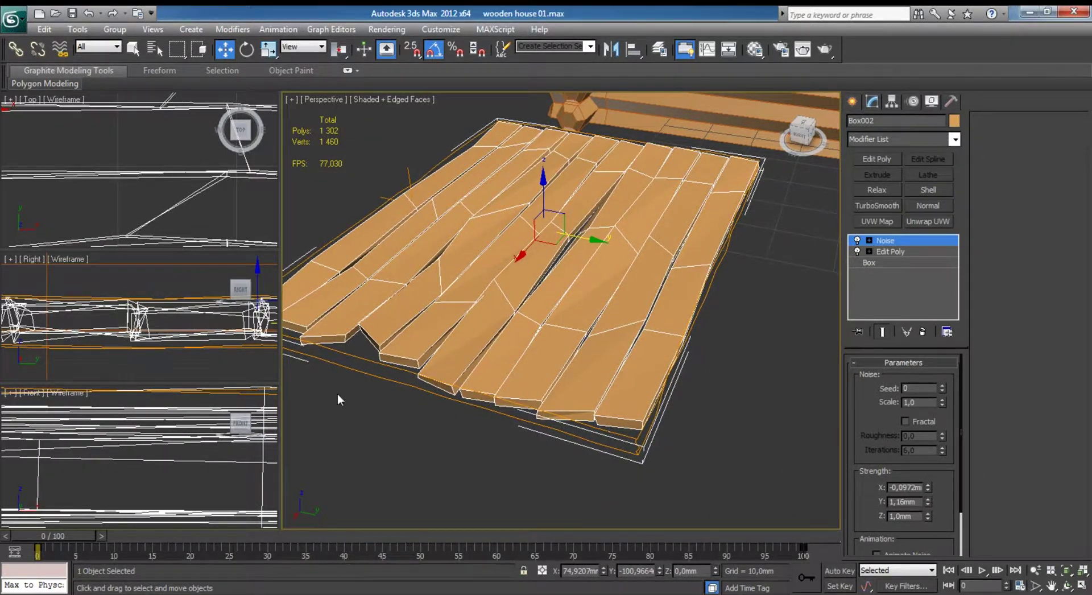
pyautogui.scroll(-3, 142, 318)
pyautogui.scroll(-3, 159, 439)
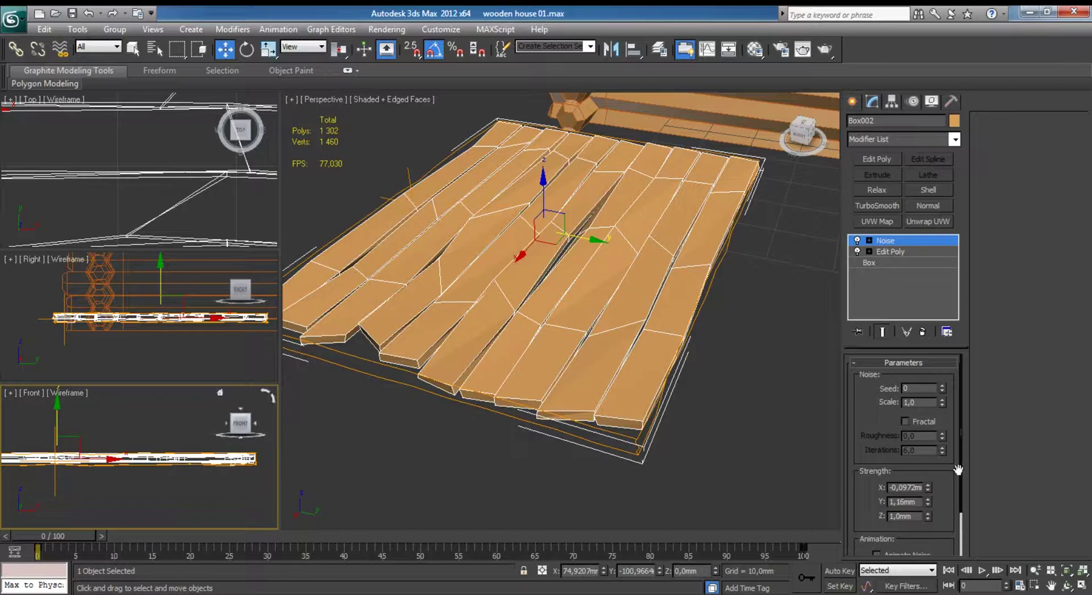
pyautogui.moveTo(926, 506); pyautogui.dragTo(927, 499)
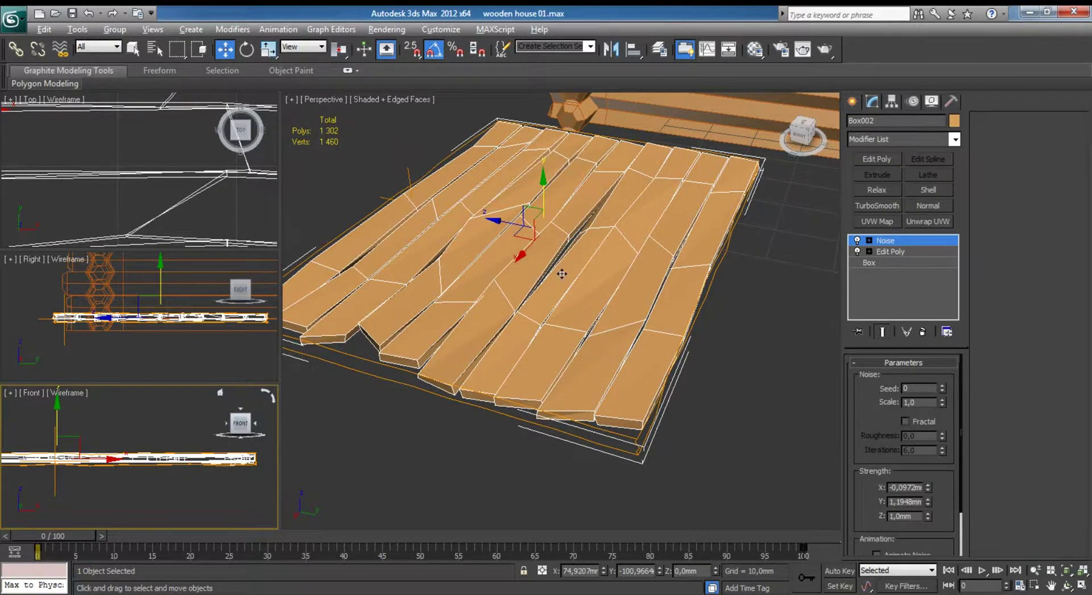
pyautogui.moveTo(561, 273)
pyautogui.keyDown('alt'); pyautogui.mouseDown(button='middle')
pyautogui.moveTo(606, 290)
pyautogui.moveTo(614, 371)
pyautogui.mouseUp(button='middle'); pyautogui.keyUp('alt')
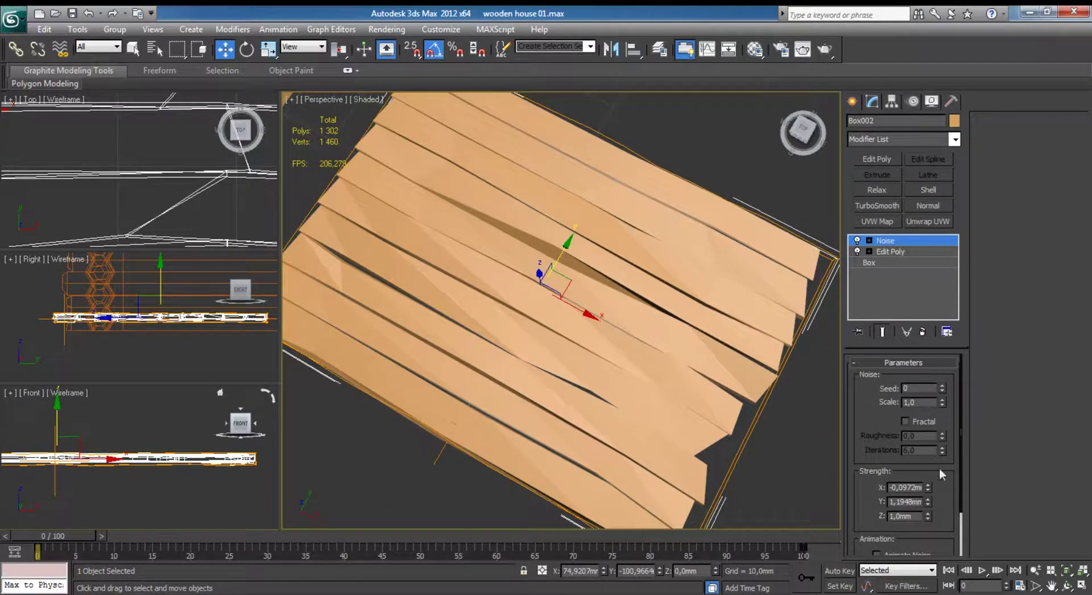
pyautogui.moveTo(927, 517)
pyautogui.mouseDown()
pyautogui.moveTo(925, 451)
pyautogui.moveTo(929, 507)
pyautogui.mouseUp()
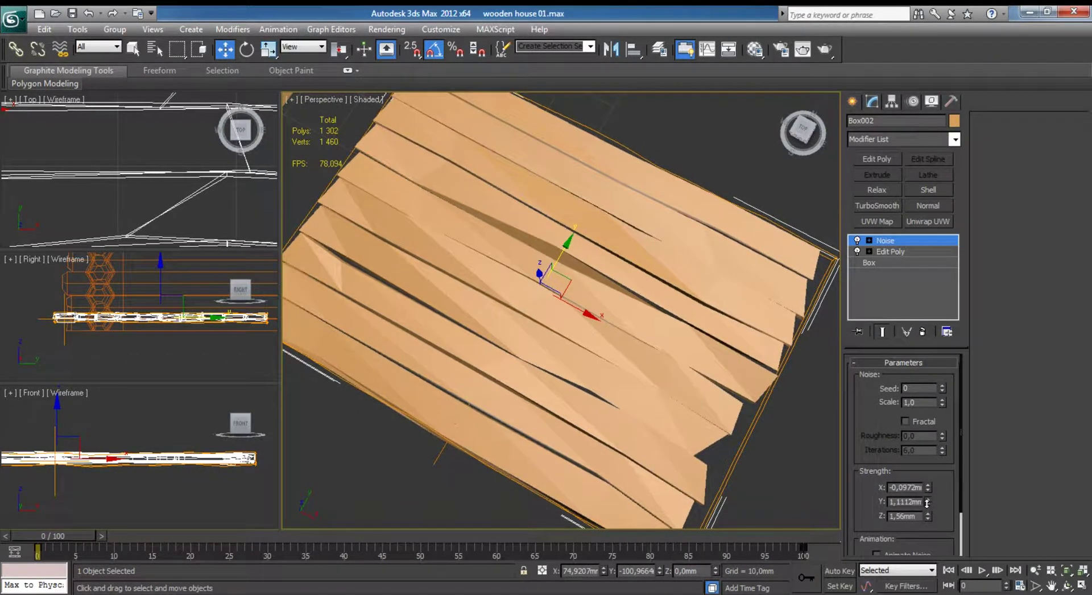
pyautogui.click(928, 491)
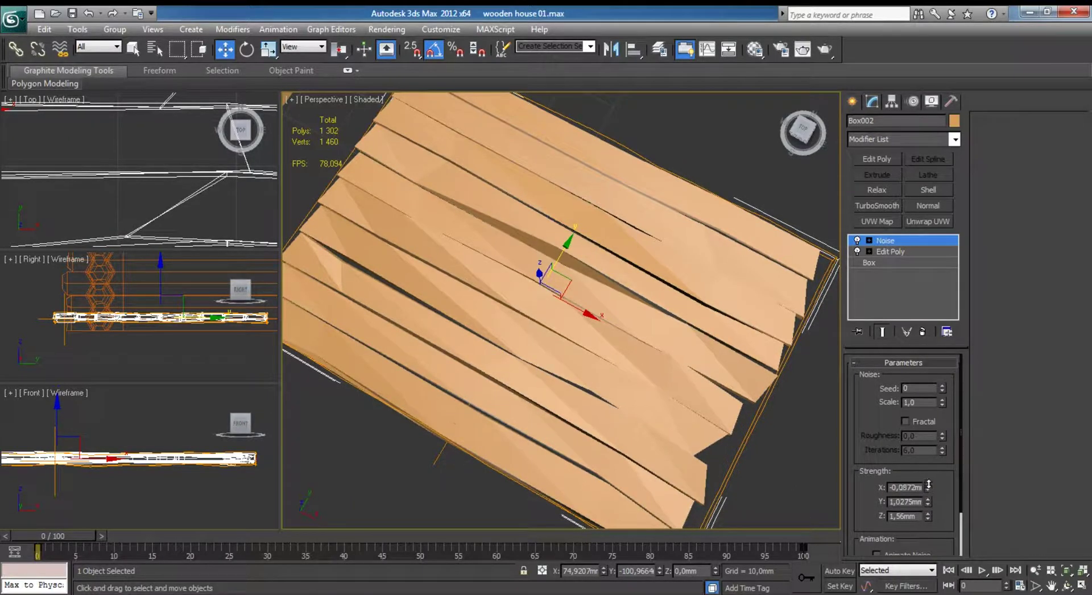
pyautogui.keyDown('alt'); pyautogui.moveTo(721, 385); pyautogui.dragTo(719, 305, button='middle'); pyautogui.keyUp('alt')
pyautogui.rightClick(635, 329)
pyautogui.moveTo(660, 454)
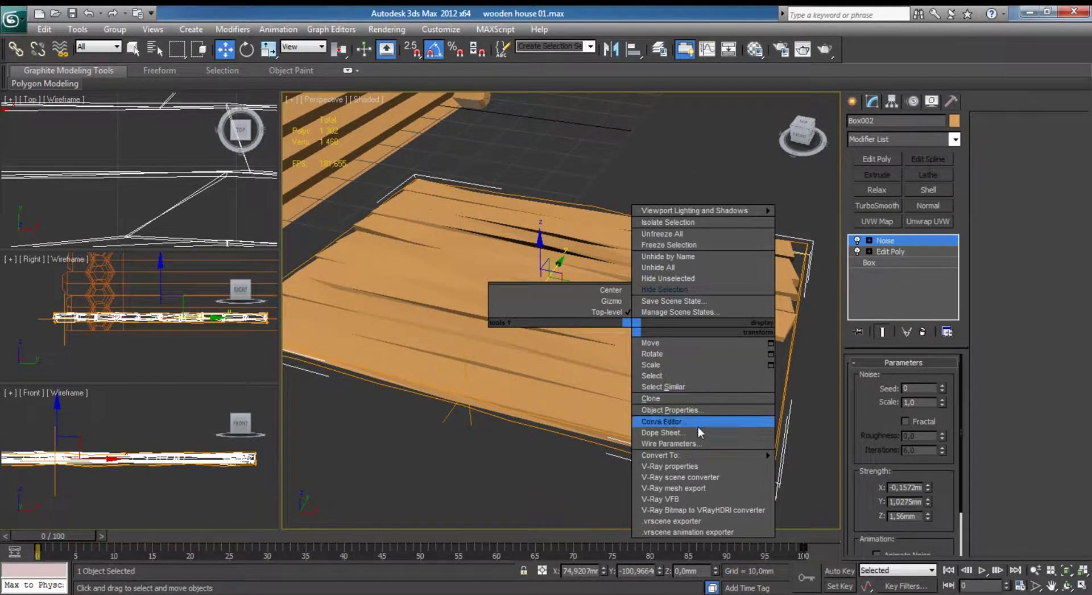
pyautogui.click(822, 465)
pyautogui.scroll(-3, 512, 312)
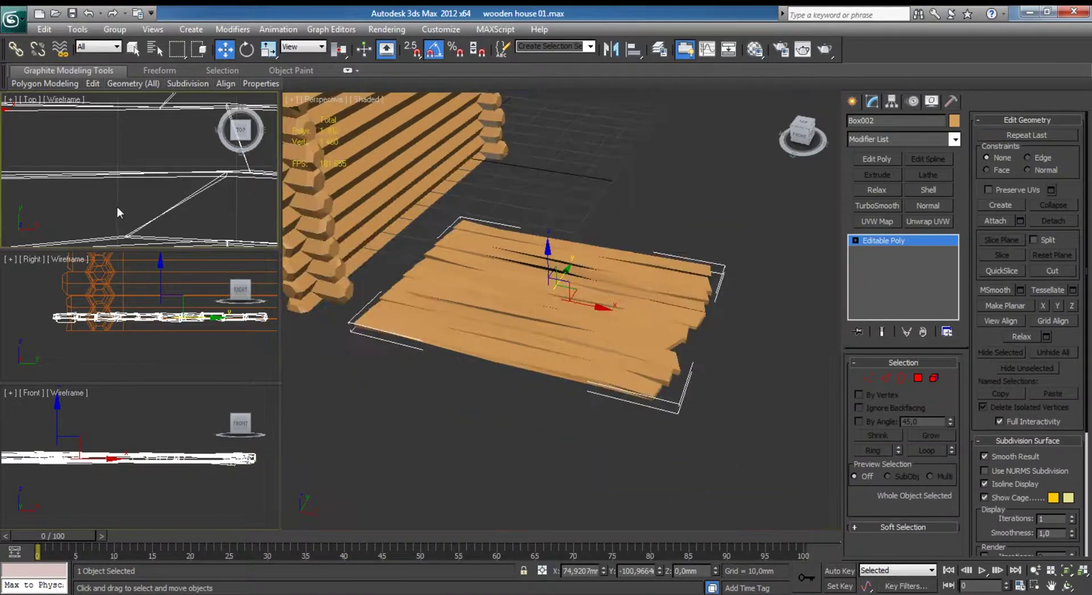
pyautogui.scroll(5, 117, 206)
pyautogui.hotkey('alt', 'w')
pyautogui.scroll(3, 429, 291)
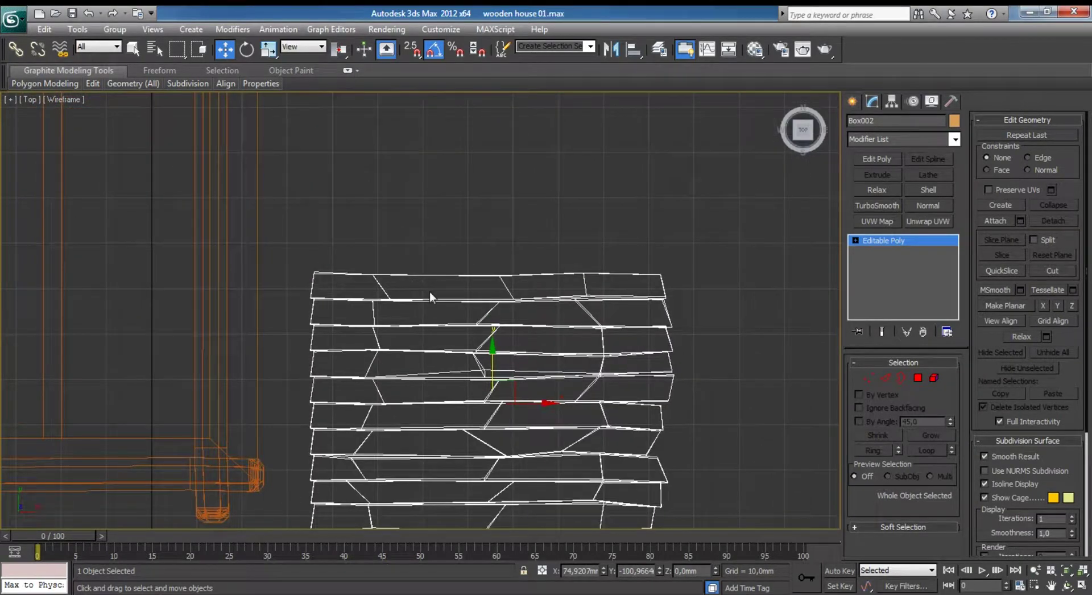
pyautogui.click(932, 378)
pyautogui.scroll(-4, 641, 271)
pyautogui.moveTo(641, 271); pyautogui.dragTo(474, 432)
pyautogui.scroll(2, 493, 453)
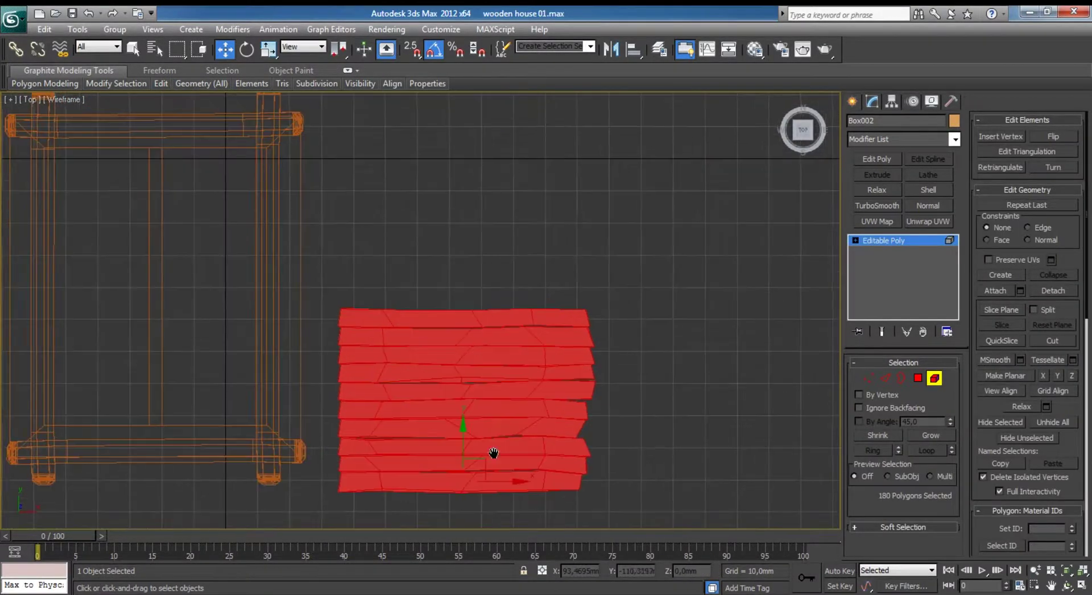
pyautogui.moveTo(494, 453); pyautogui.dragTo(492, 454, button='middle')
pyautogui.keyDown('shift'); pyautogui.moveTo(462, 398); pyautogui.dragTo(466, 397); pyautogui.keyUp('shift')
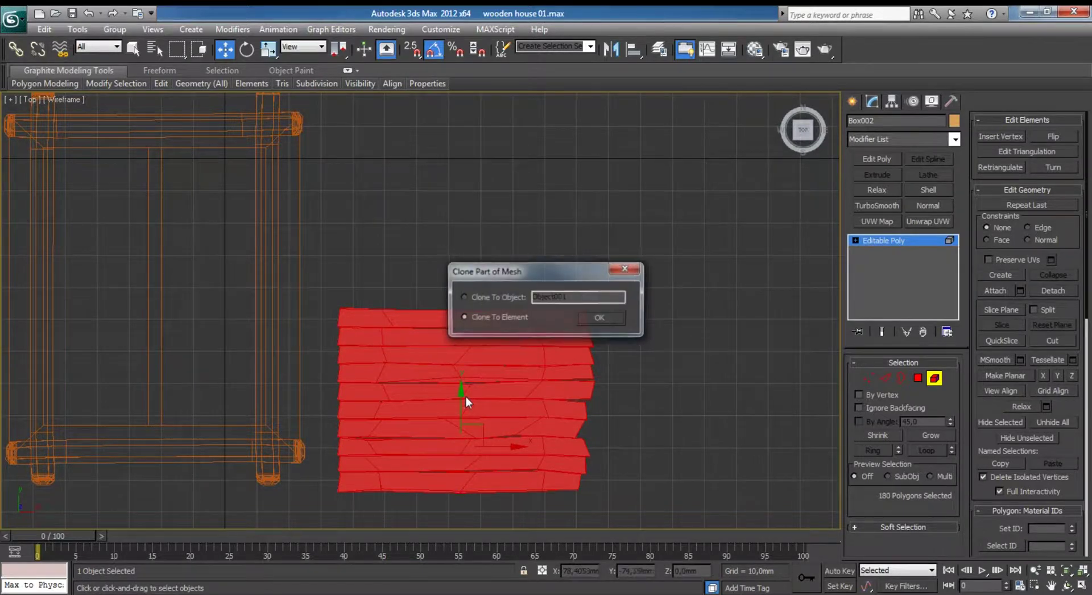
pyautogui.click(591, 318)
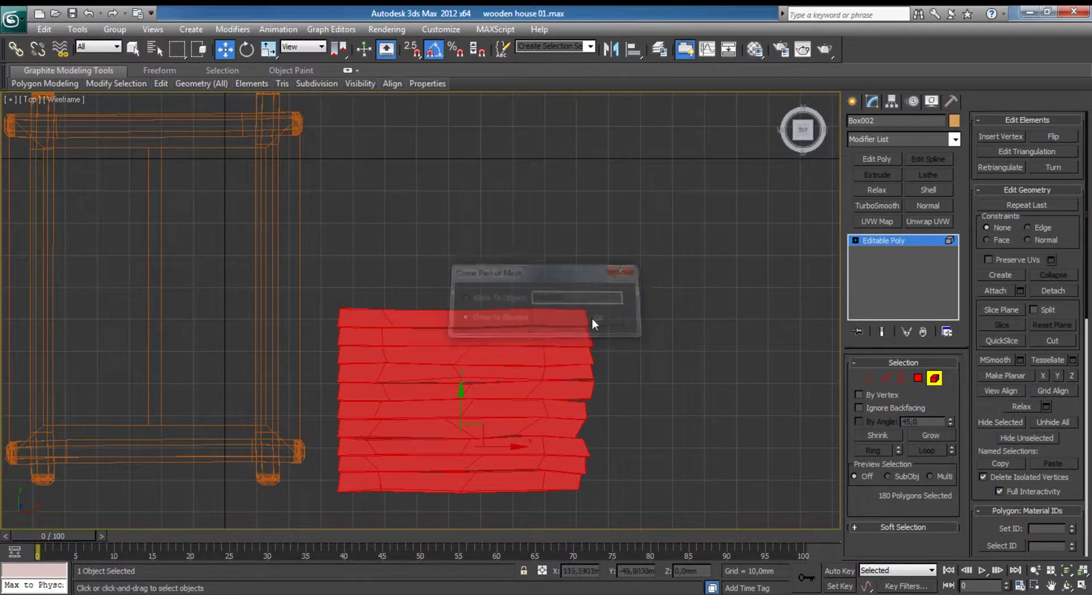
pyautogui.scroll(-2, 586, 321)
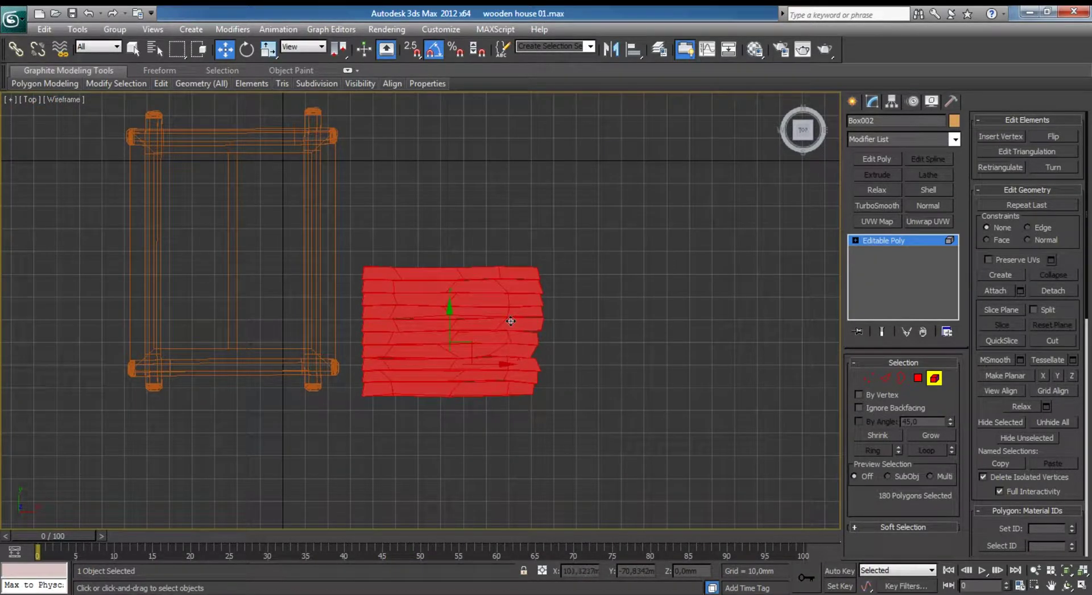
pyautogui.click(510, 320)
pyautogui.moveTo(597, 333); pyautogui.dragTo(636, 305, button='middle')
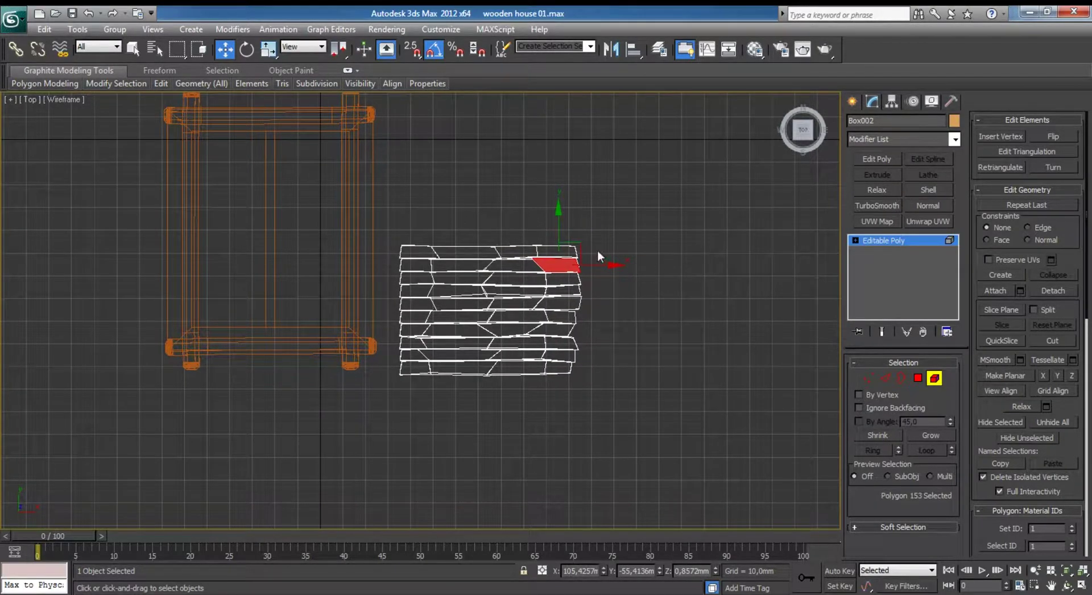
pyautogui.click(825, 301)
pyautogui.click(934, 377)
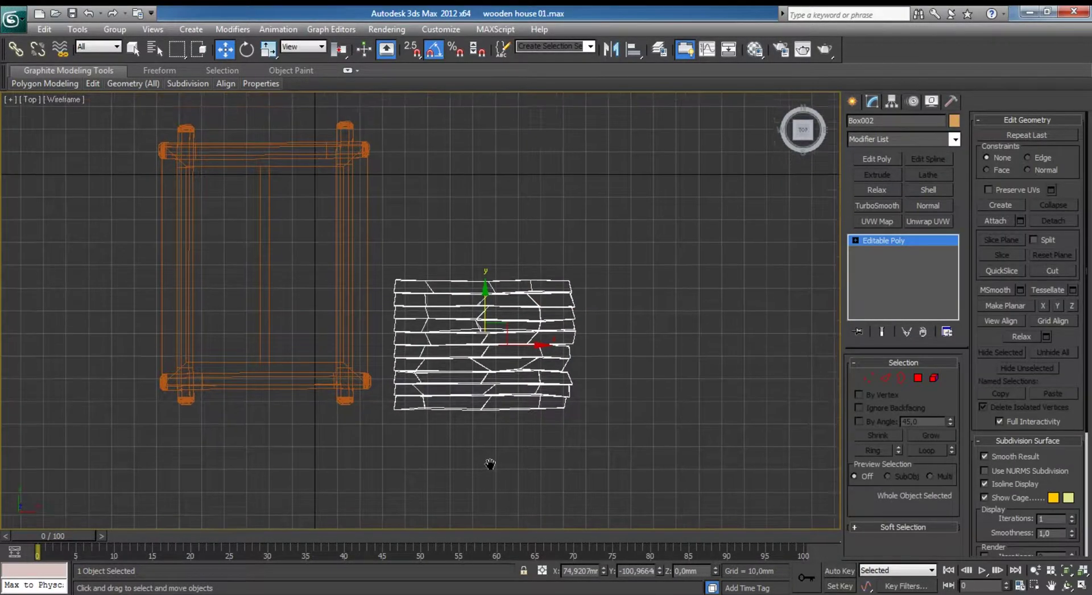
pyautogui.scroll(2, 490, 346)
pyautogui.keyDown('shift'); pyautogui.moveTo(510, 324); pyautogui.dragTo(510, 153); pyautogui.keyUp('shift')
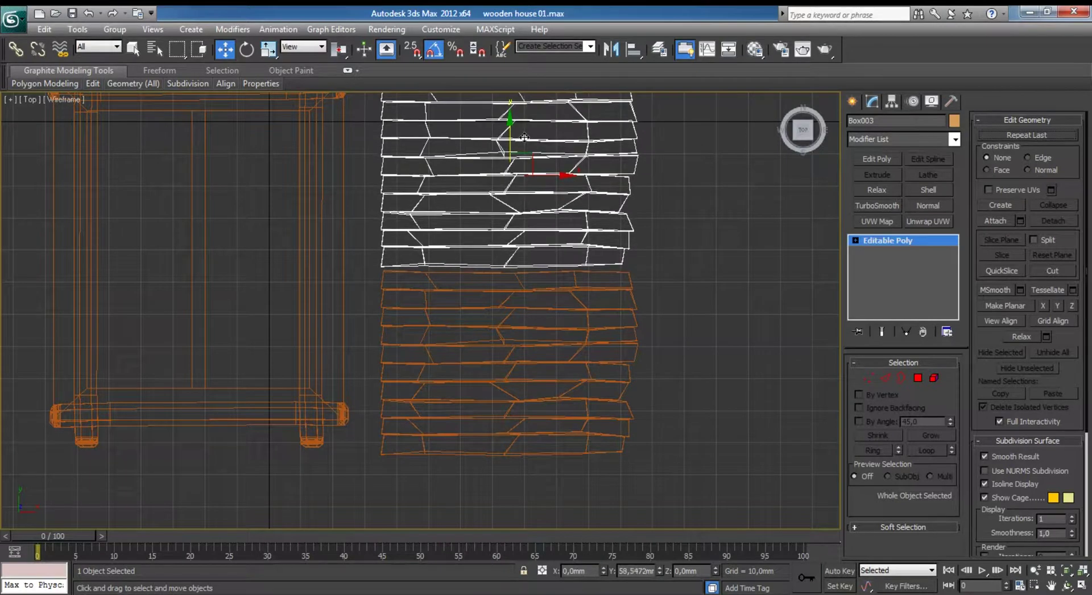
pyautogui.click(546, 364)
pyautogui.scroll(3, 529, 280)
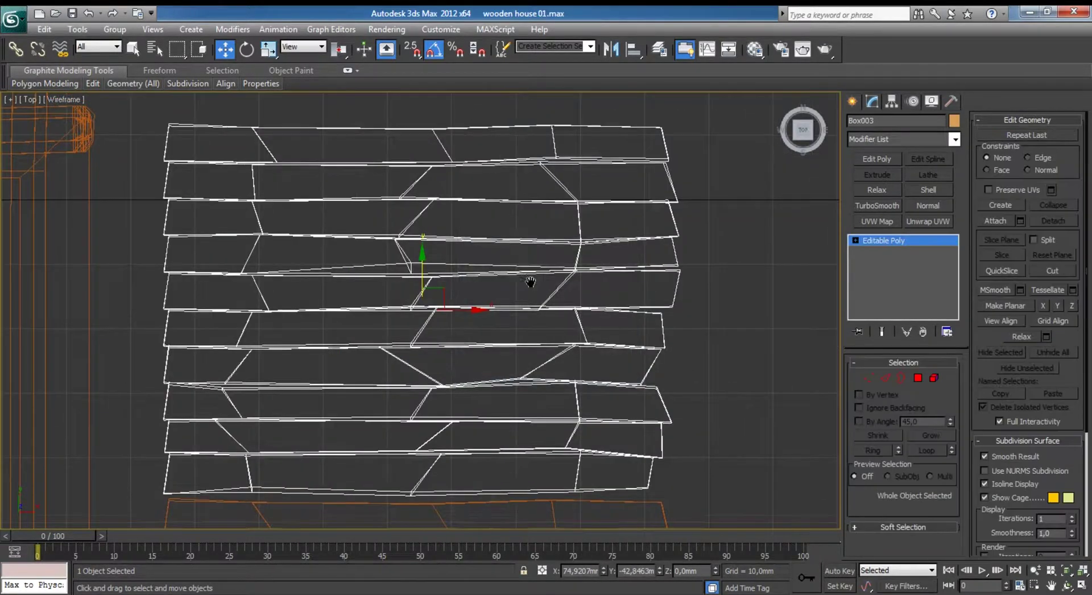
pyautogui.scroll(-1, 550, 219)
pyautogui.moveTo(444, 206); pyautogui.dragTo(444, 208)
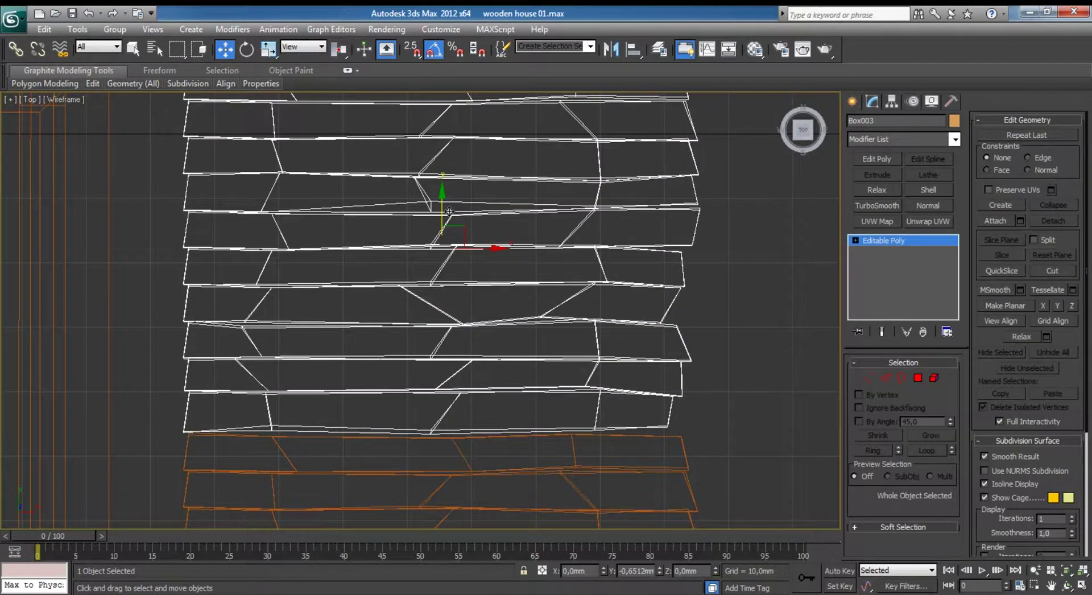
pyautogui.hotkey('alt', 'w')
pyautogui.moveTo(600, 331)
pyautogui.keyDown('alt'); pyautogui.mouseDown(button='middle')
pyautogui.moveTo(550, 361)
pyautogui.moveTo(531, 341)
pyautogui.moveTo(545, 346)
pyautogui.mouseUp(button='middle'); pyautogui.keyUp('alt')
pyautogui.scroll(5, 569, 336)
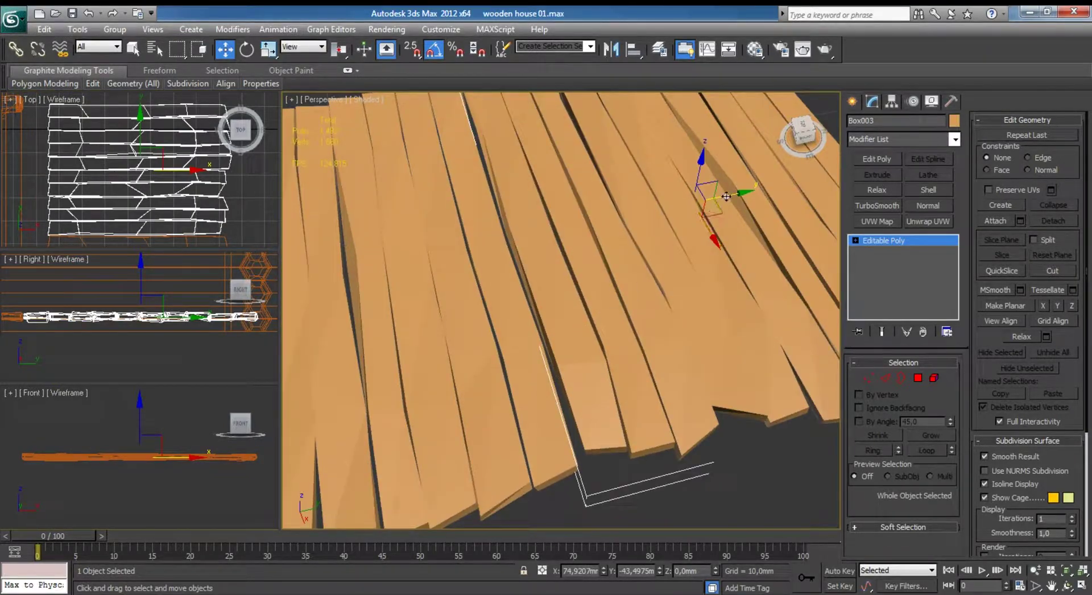
pyautogui.moveTo(726, 196); pyautogui.dragTo(722, 194)
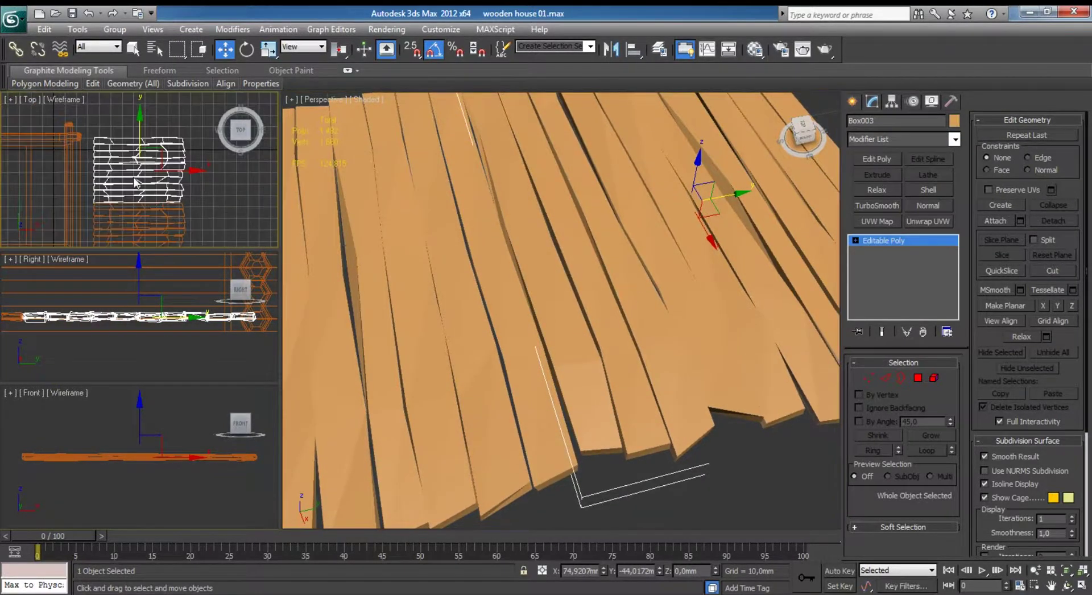
pyautogui.hotkey('alt', 'w')
pyautogui.moveTo(545, 375); pyautogui.dragTo(466, 249, button='middle')
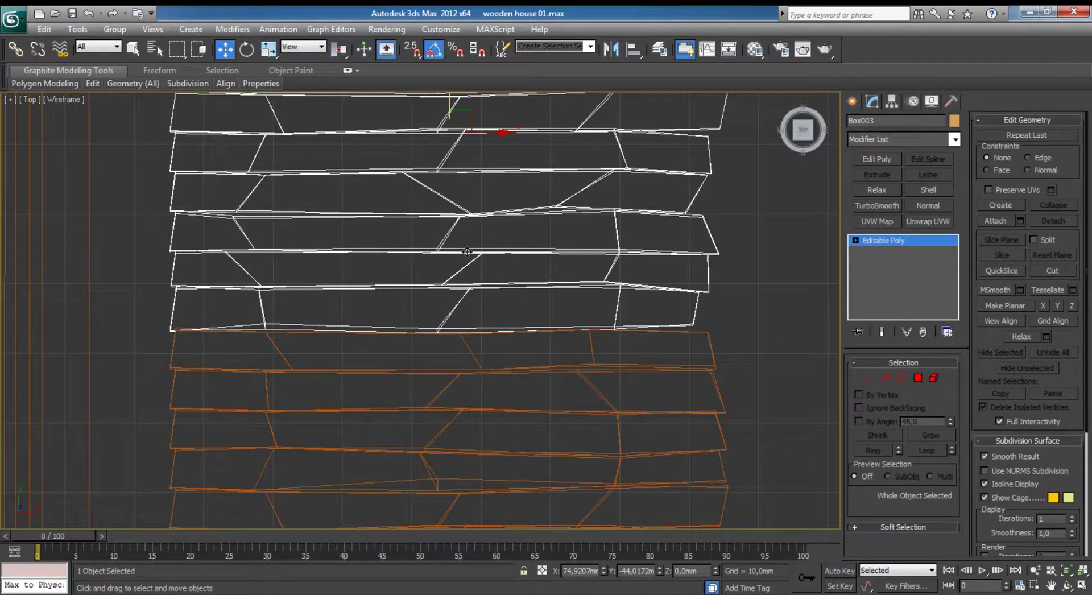
pyautogui.hotkey('ctrl', 'z')
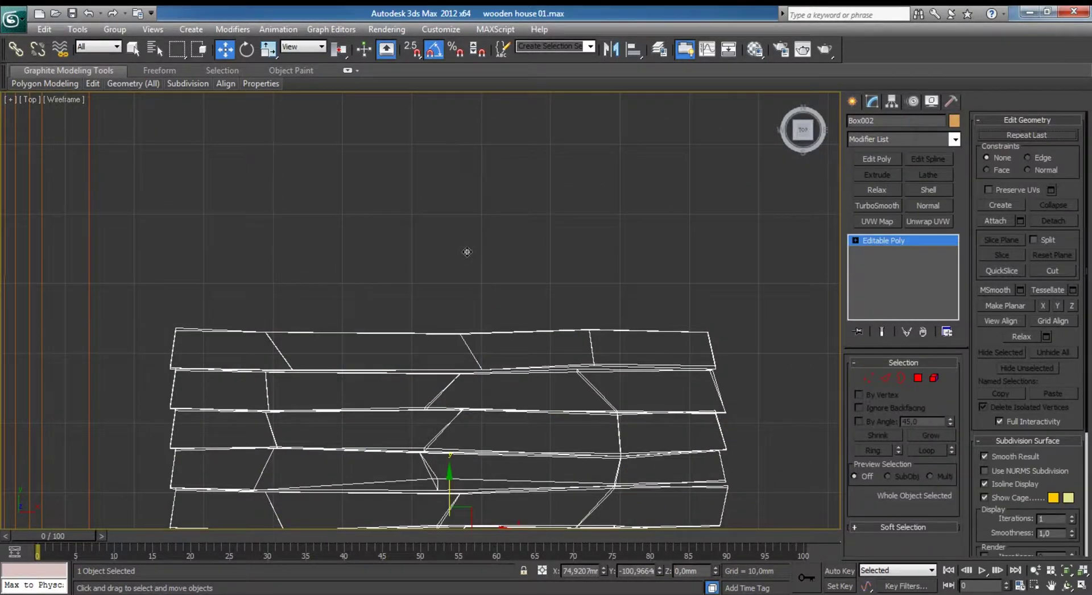
# Undo back to the Noise/Edit Poly/Box stack and Shift-drag a copy of the slab as Box003 against the original.
pyautogui.hotkey('ctrl', 'z')
pyautogui.scroll(-3, 469, 376)
pyautogui.scroll(-2, 469, 375)
pyautogui.scroll(2, 470, 375)
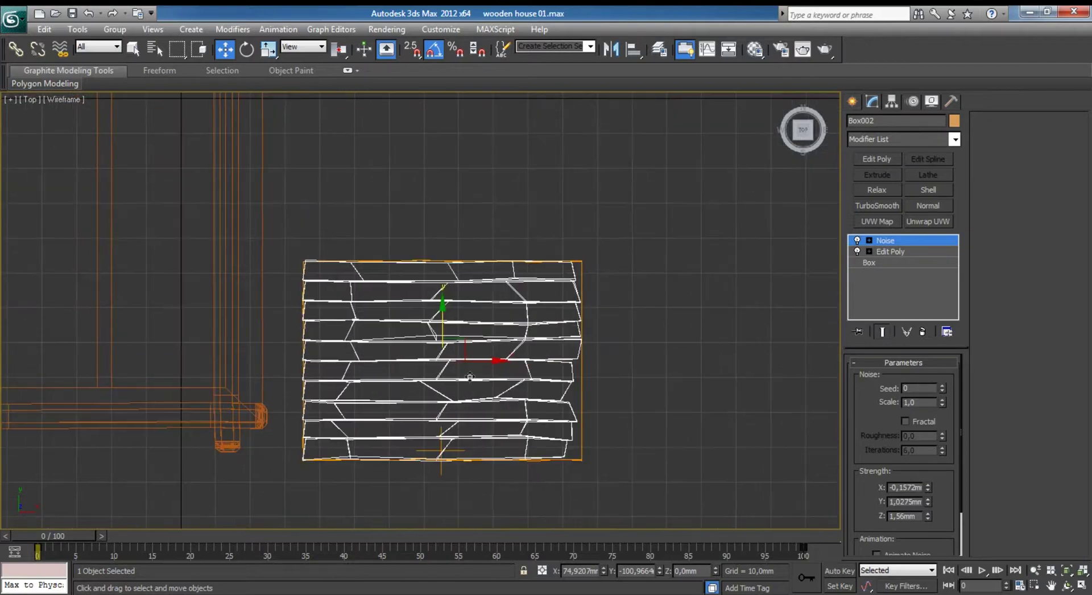
pyautogui.keyDown('shift'); pyautogui.moveTo(445, 322); pyautogui.dragTo(445, 120); pyautogui.keyUp('shift')
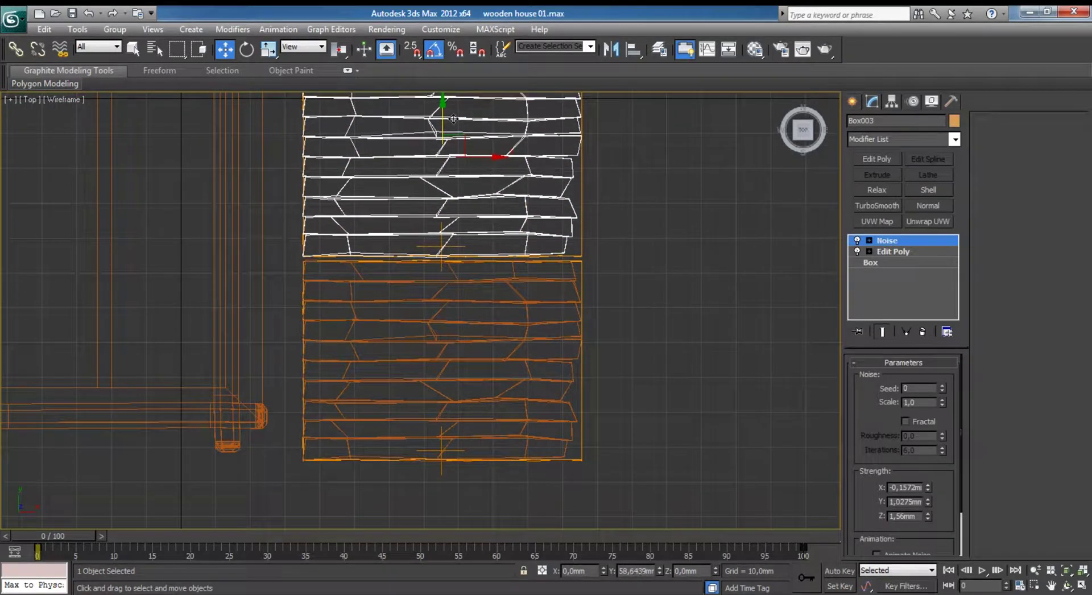
pyautogui.click(547, 363)
pyautogui.scroll(-5, 547, 363)
pyautogui.scroll(7, 469, 333)
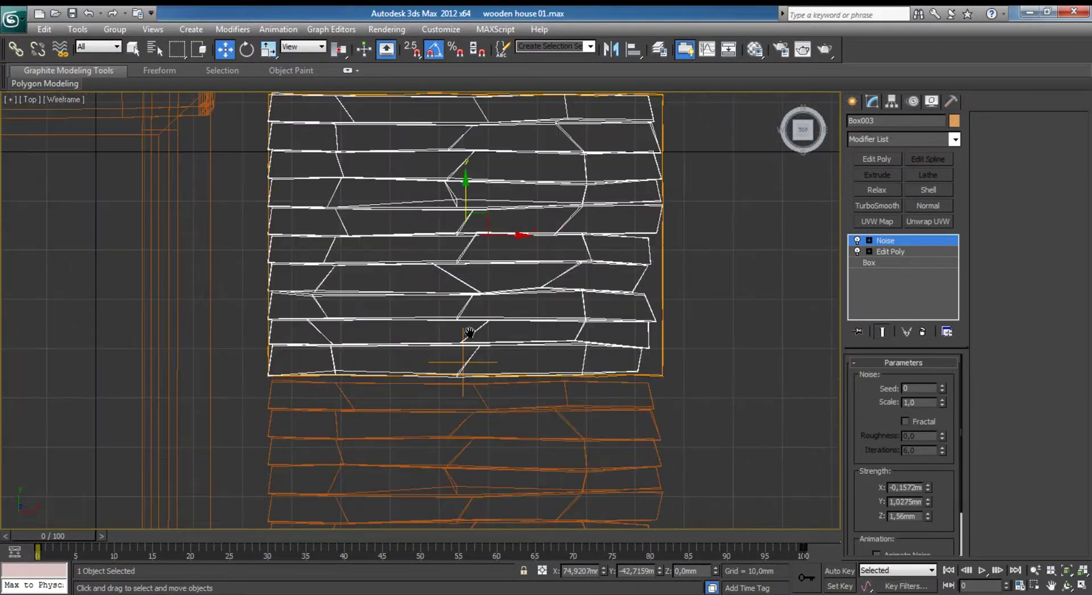
pyautogui.moveTo(466, 193); pyautogui.dragTo(472, 195)
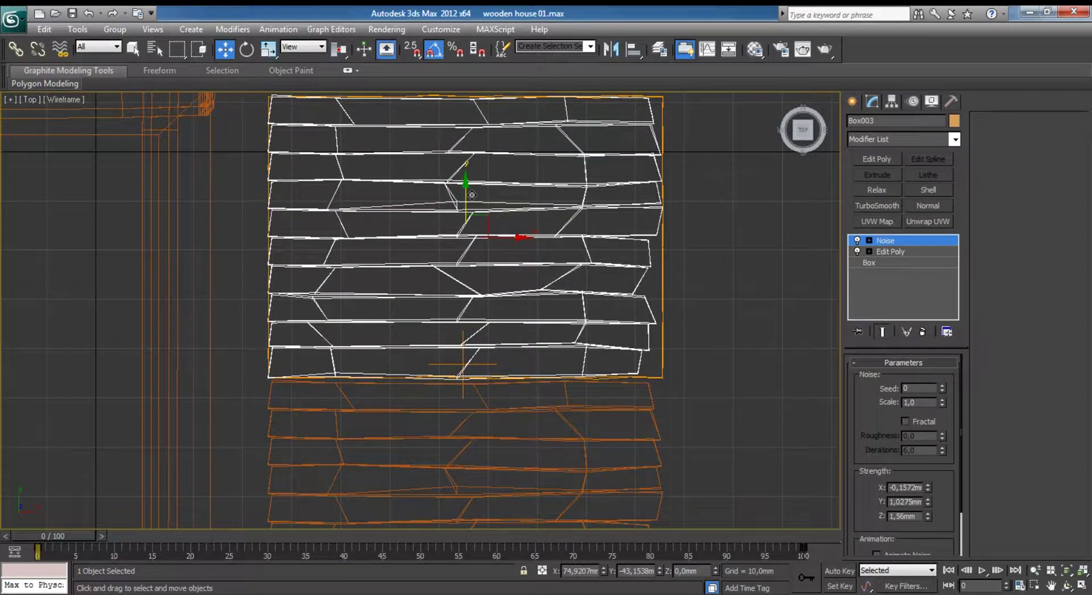
# In Box003's Edit Poly vertex mode, slide the first plank seam's vertices to the left.
pyautogui.moveTo(548, 350)
pyautogui.mouseDown(button='middle')
pyautogui.moveTo(540, 295)
pyautogui.moveTo(513, 313)
pyautogui.mouseUp(button='middle')
pyautogui.scroll(4, 540, 294)
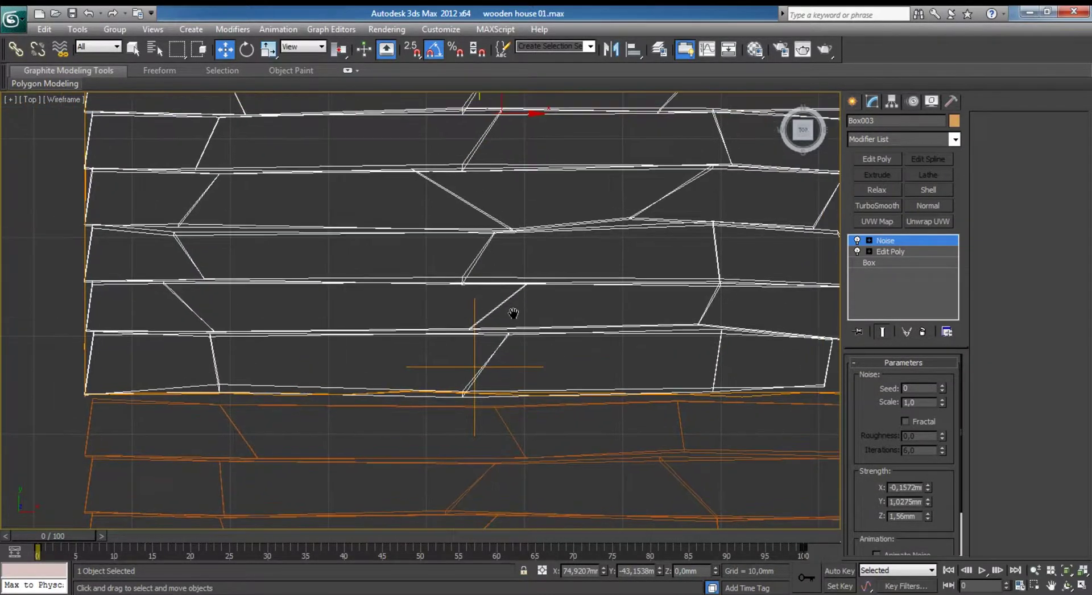
pyautogui.click(894, 251)
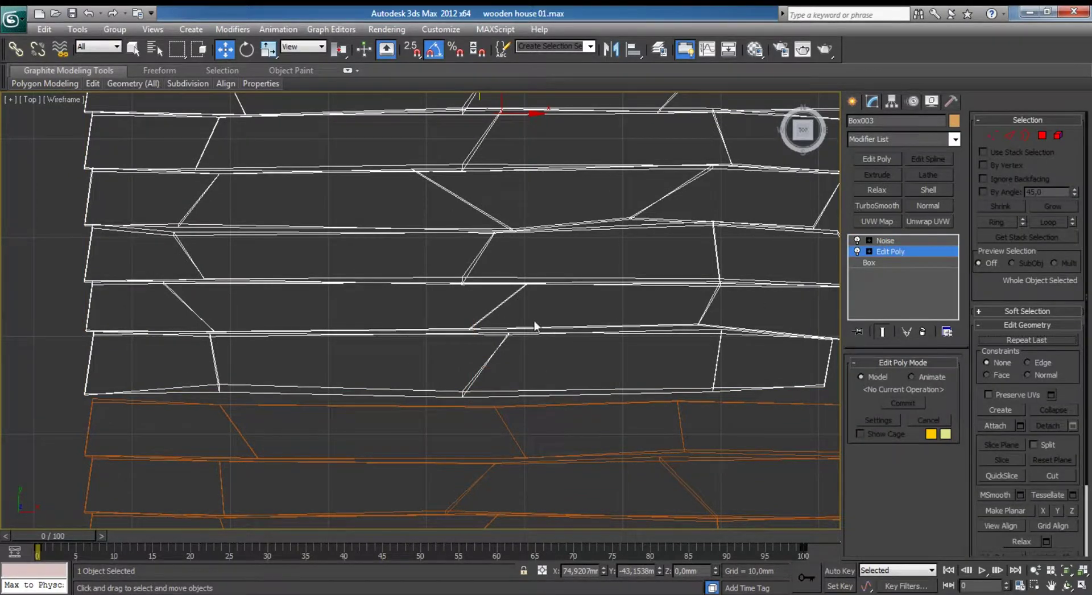
pyautogui.press('1')
pyautogui.click(469, 328)
pyautogui.moveTo(501, 320); pyautogui.dragTo(444, 314)
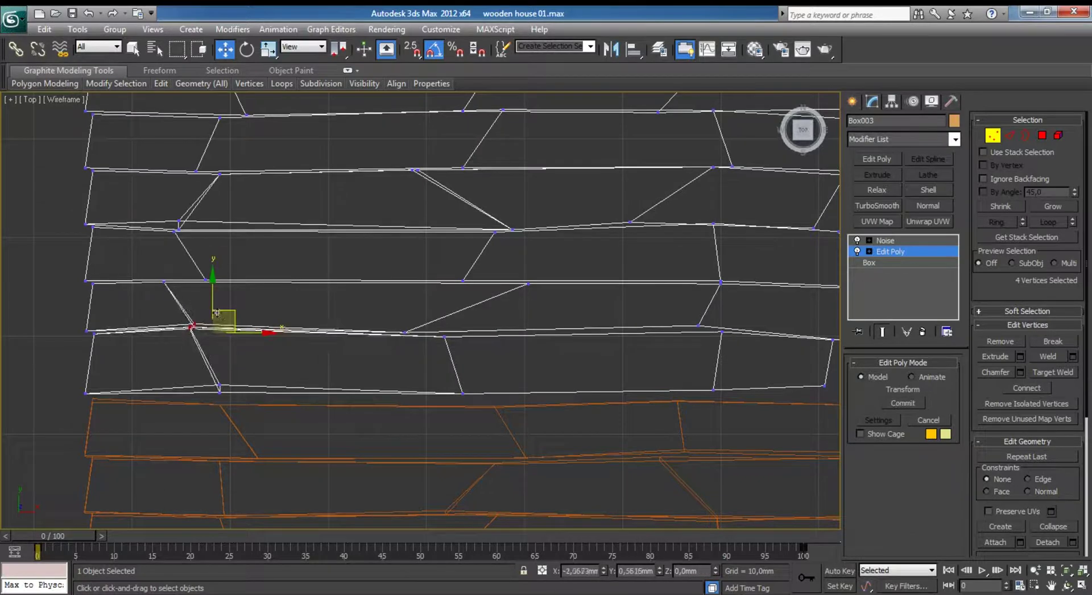
pyautogui.moveTo(445, 315); pyautogui.dragTo(194, 317)
pyautogui.scroll(2, 91, 325)
pyautogui.scroll(3, 384, 388)
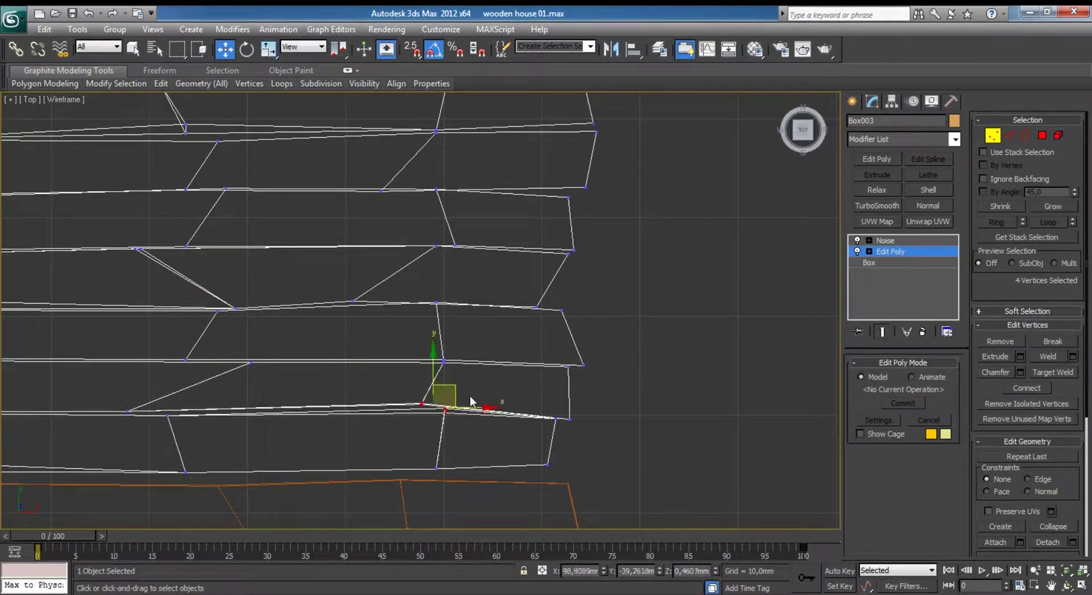
pyautogui.moveTo(457, 399); pyautogui.dragTo(462, 397)
# Shift the vertices at the planks' right ends leftward to stagger those joints.
pyautogui.moveTo(525, 427); pyautogui.dragTo(569, 478)
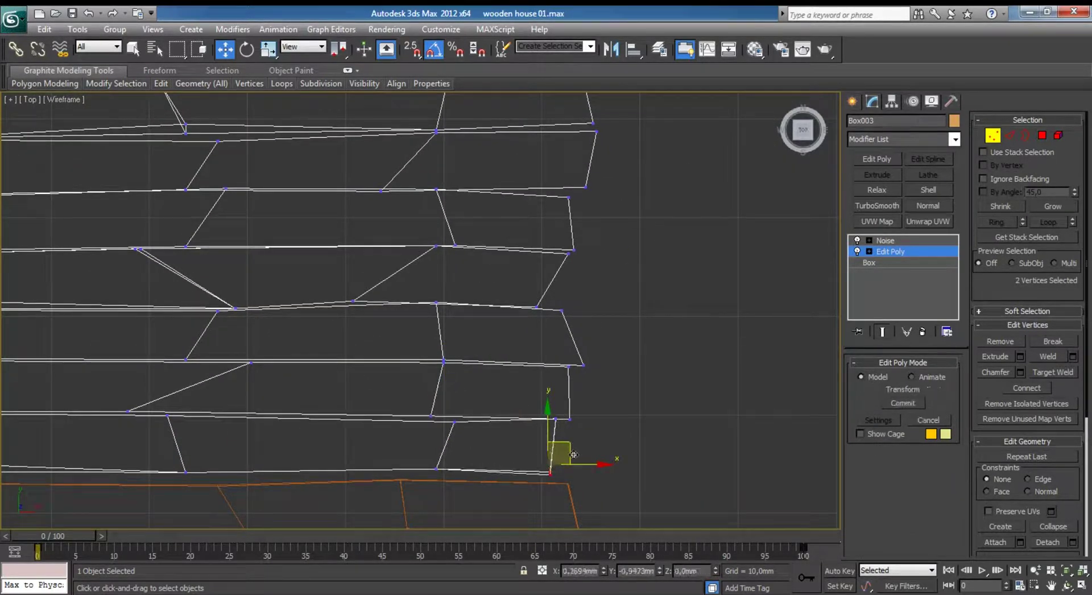
pyautogui.moveTo(526, 398)
pyautogui.mouseDown()
pyautogui.moveTo(573, 431)
pyautogui.moveTo(589, 412)
pyautogui.mouseUp()
pyautogui.click(562, 311)
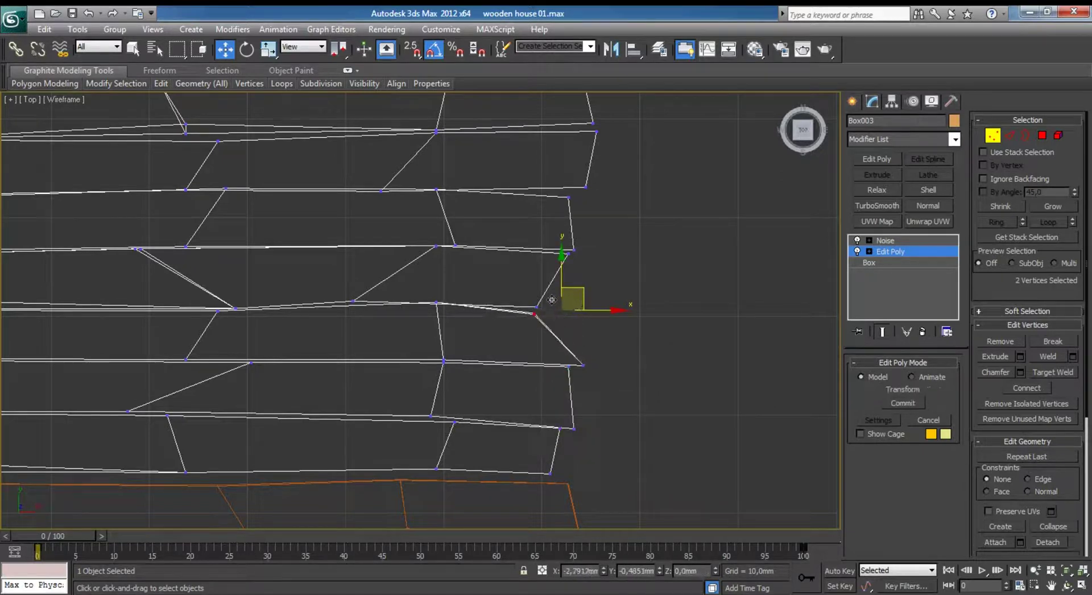
pyautogui.moveTo(541, 294); pyautogui.dragTo(513, 296)
pyautogui.hotkey('ctrl', 'z')
pyautogui.hotkey('ctrl', 'z')
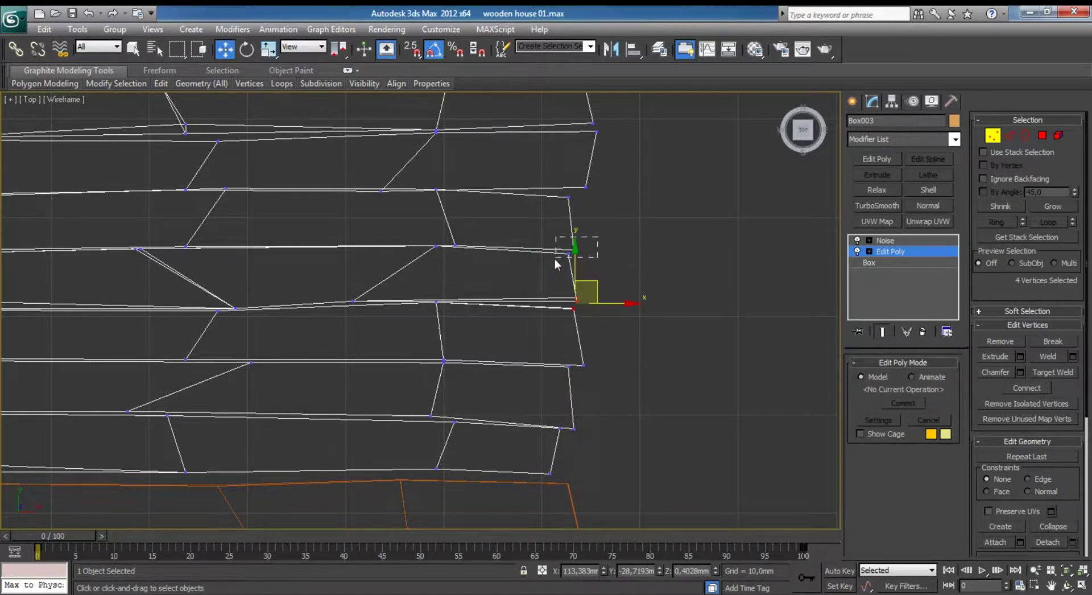
pyautogui.hotkey('ctrl', 'z')
pyautogui.moveTo(588, 231); pyautogui.dragTo(560, 302, button='middle')
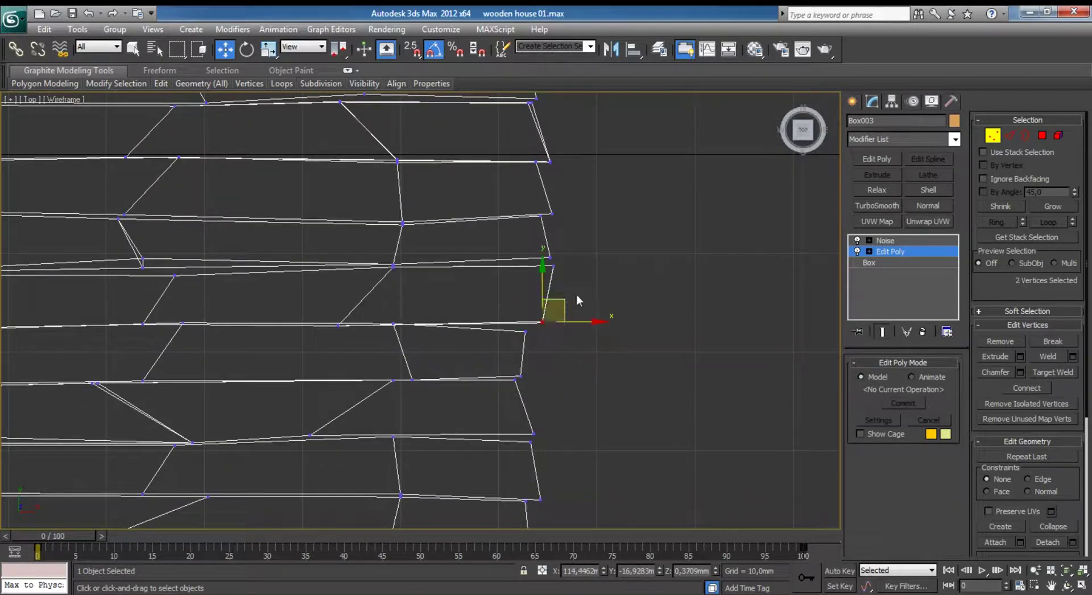
pyautogui.moveTo(556, 298); pyautogui.dragTo(531, 296)
pyautogui.hotkey('ctrl', 'z')
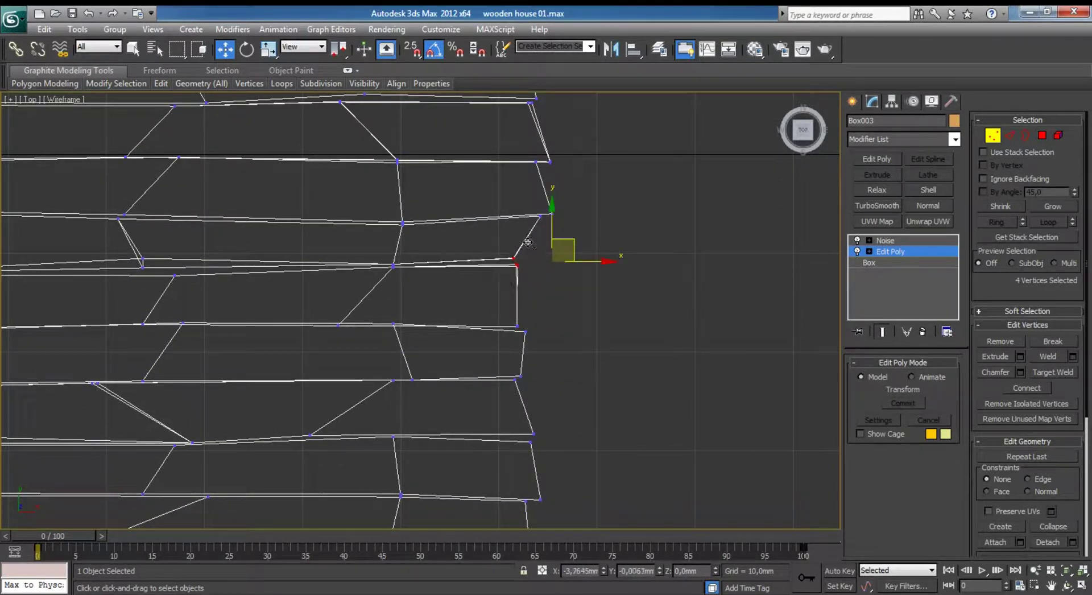
pyautogui.moveTo(551, 259); pyautogui.dragTo(518, 267)
pyautogui.moveTo(581, 204); pyautogui.dragTo(535, 291, button='middle')
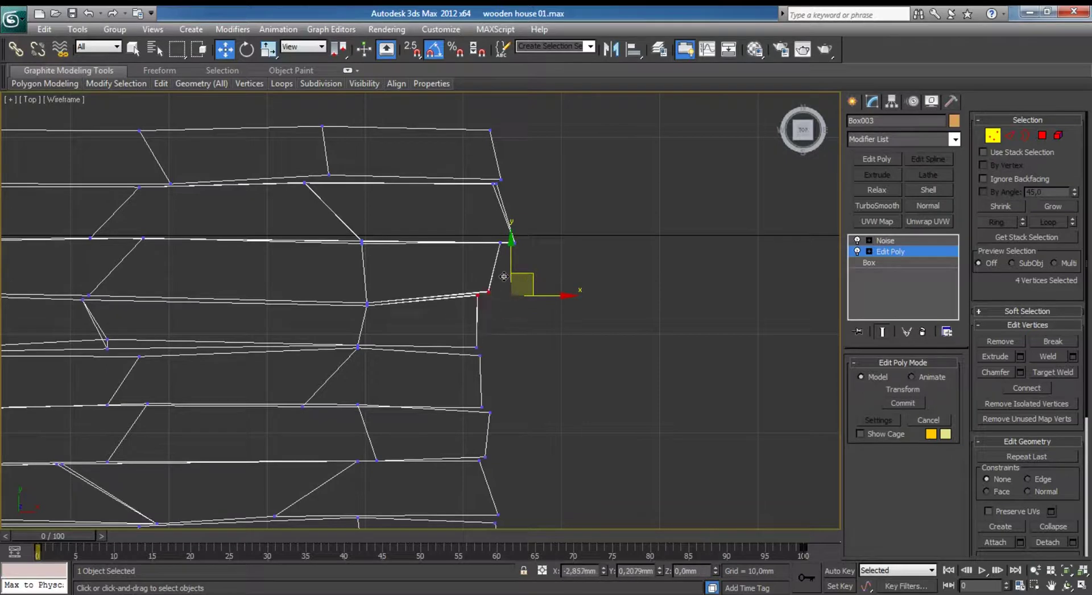
pyautogui.moveTo(540, 220)
pyautogui.mouseDown()
pyautogui.moveTo(496, 254)
pyautogui.moveTo(481, 217)
pyautogui.mouseUp()
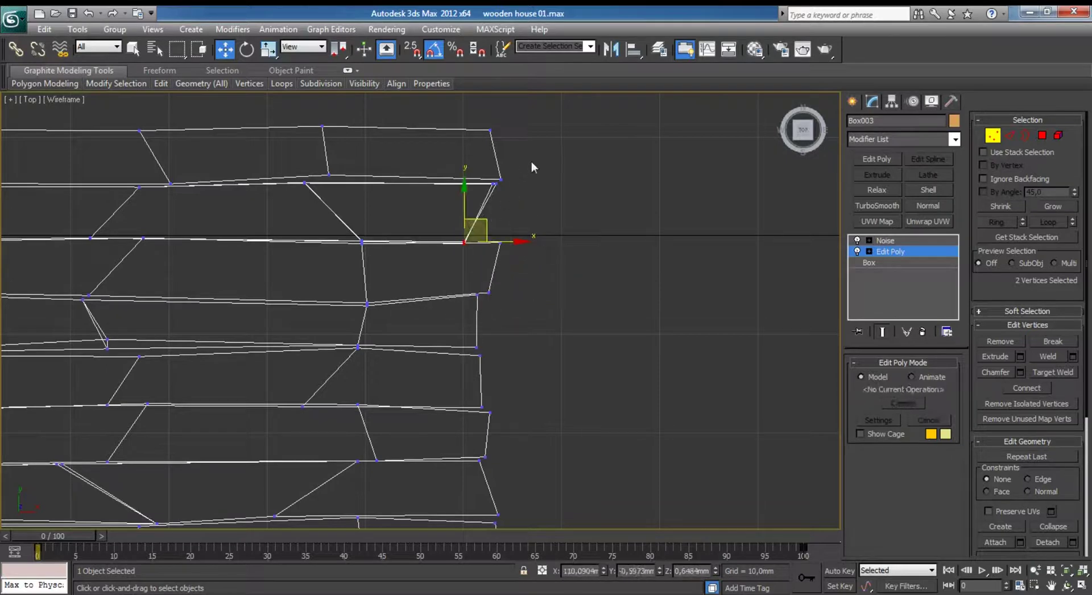
pyautogui.moveTo(531, 165); pyautogui.dragTo(481, 194)
pyautogui.moveTo(269, 211); pyautogui.dragTo(537, 225, button='middle')
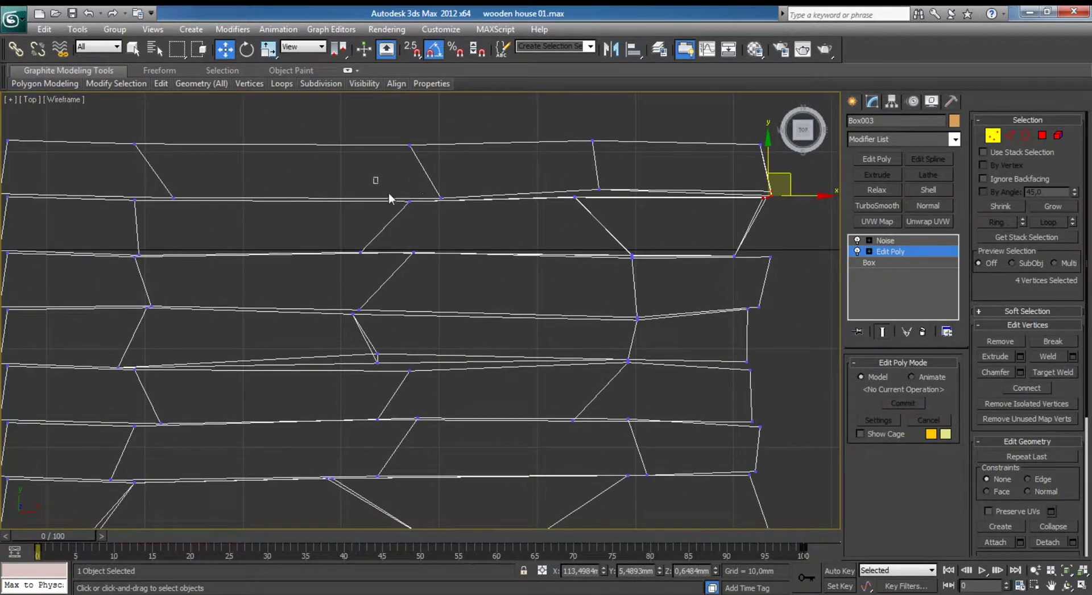
# Slide the vertices of the upper plank seams slightly left to stagger the remaining joints.
pyautogui.moveTo(398, 208)
pyautogui.mouseDown()
pyautogui.moveTo(448, 187)
pyautogui.moveTo(405, 186)
pyautogui.mouseUp()
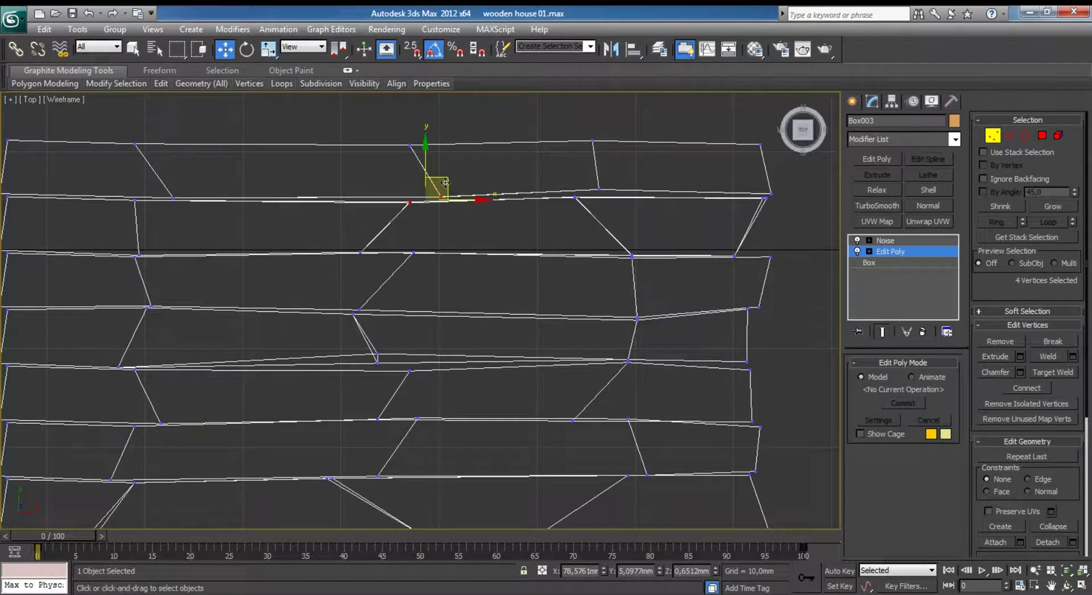
pyautogui.moveTo(241, 233); pyautogui.dragTo(497, 293, button='middle')
pyautogui.moveTo(359, 241); pyautogui.dragTo(422, 281)
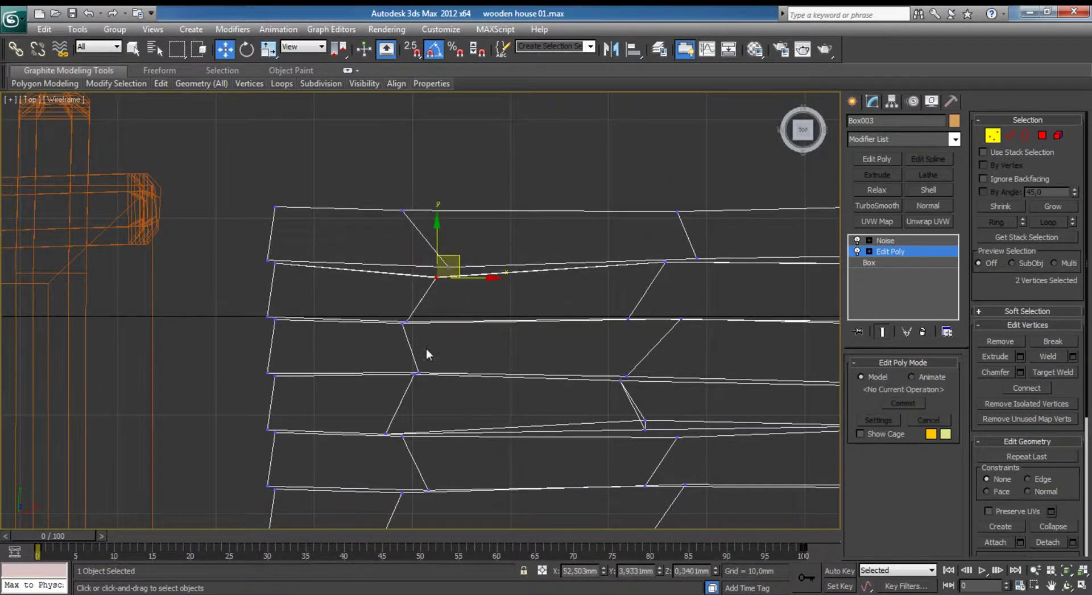
pyautogui.moveTo(426, 353); pyautogui.dragTo(419, 281, button='middle')
pyautogui.click(419, 281)
pyautogui.moveTo(436, 260); pyautogui.dragTo(383, 263)
pyautogui.moveTo(493, 340); pyautogui.dragTo(475, 230, button='middle')
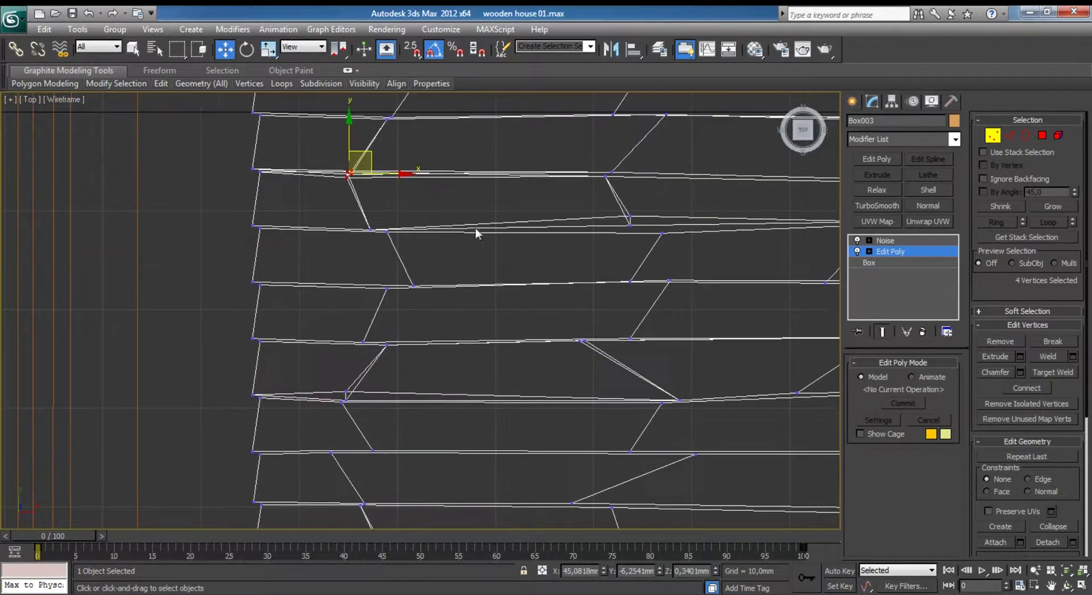
pyautogui.moveTo(441, 293)
pyautogui.mouseDown()
pyautogui.moveTo(434, 274)
pyautogui.moveTo(413, 298)
pyautogui.moveTo(383, 251)
pyautogui.mouseUp()
pyautogui.click(406, 271)
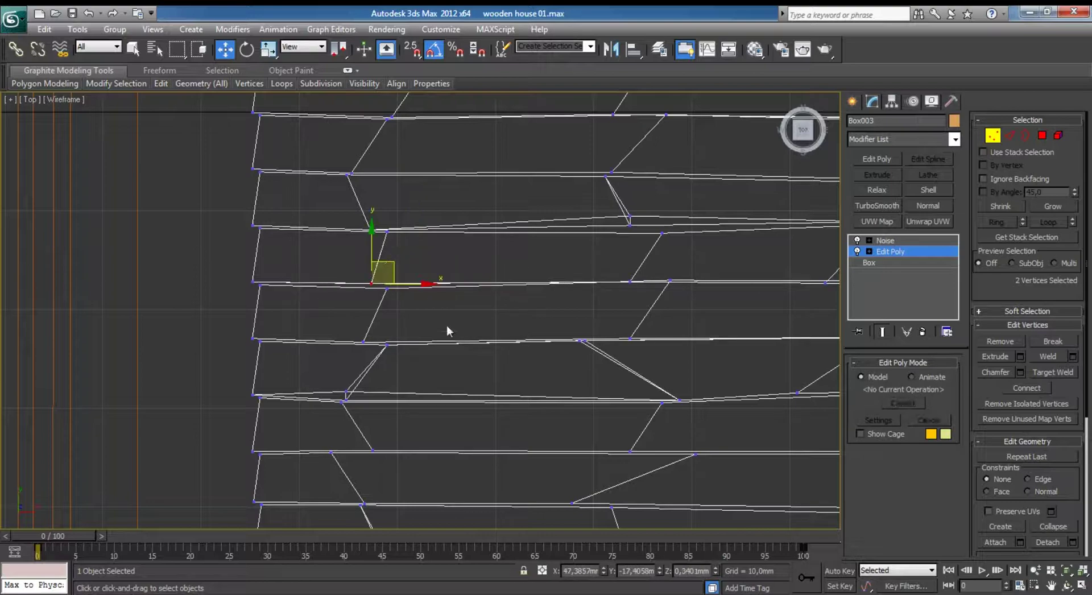
pyautogui.moveTo(448, 330); pyautogui.dragTo(288, 248, button='middle')
pyautogui.moveTo(295, 266)
pyautogui.mouseDown()
pyautogui.moveTo(335, 276)
pyautogui.moveTo(308, 263)
pyautogui.mouseUp()
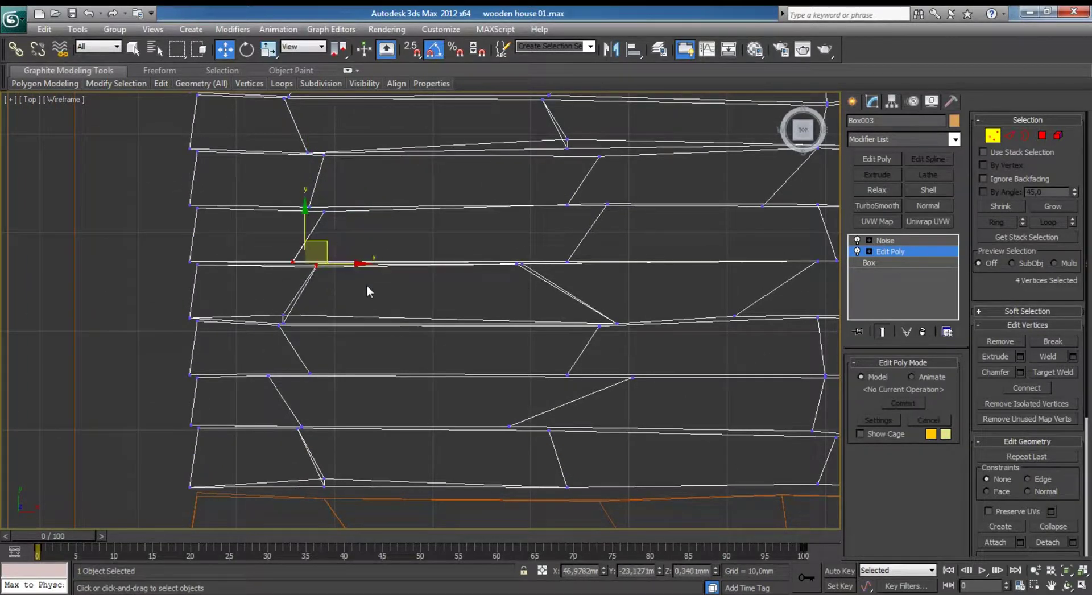
pyautogui.click(381, 296)
# Convert the first plank slab to Editable Poly, baking in its noise.
pyautogui.click(993, 135)
pyautogui.scroll(-3, 639, 276)
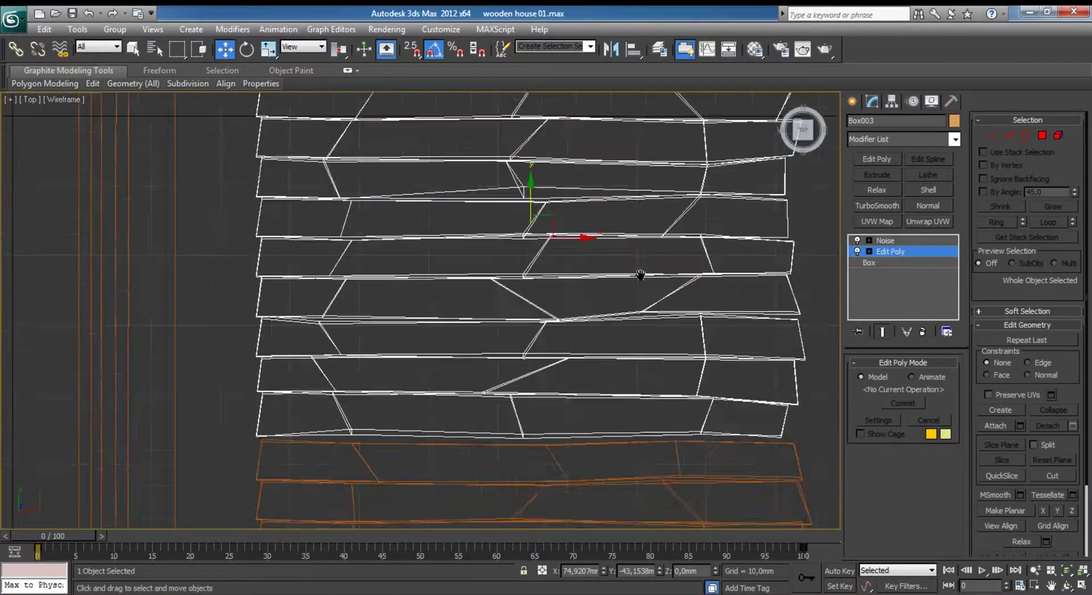
pyautogui.hotkey('alt', 'w')
pyautogui.moveTo(614, 236)
pyautogui.keyDown('alt'); pyautogui.mouseDown(button='middle')
pyautogui.moveTo(586, 341)
pyautogui.moveTo(733, 407)
pyautogui.mouseUp(button='middle'); pyautogui.keyUp('alt')
pyautogui.scroll(3, 578, 321)
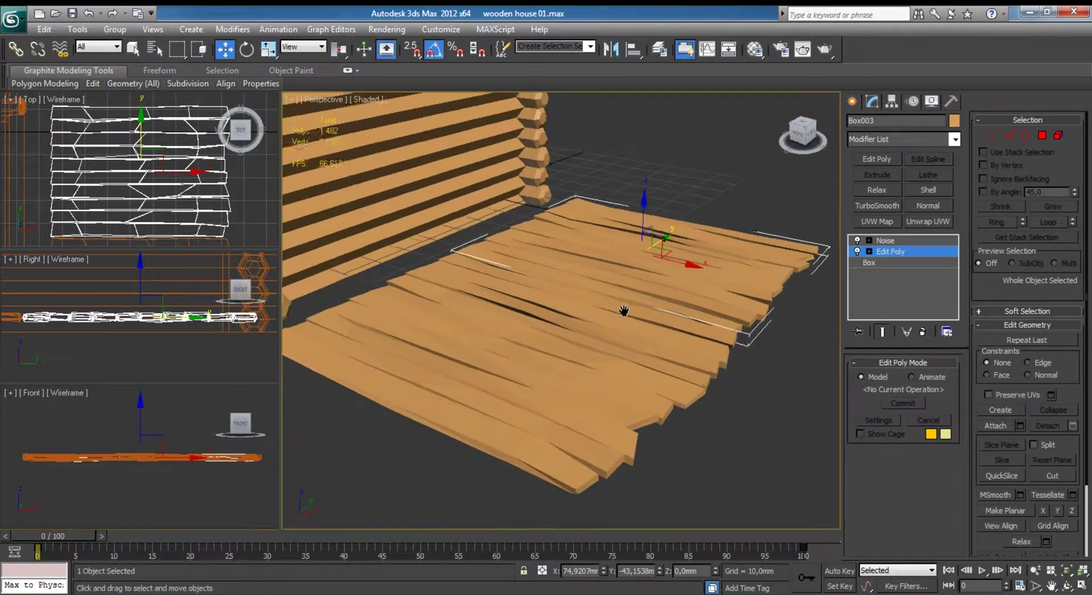
pyautogui.click(744, 410)
pyautogui.click(688, 372)
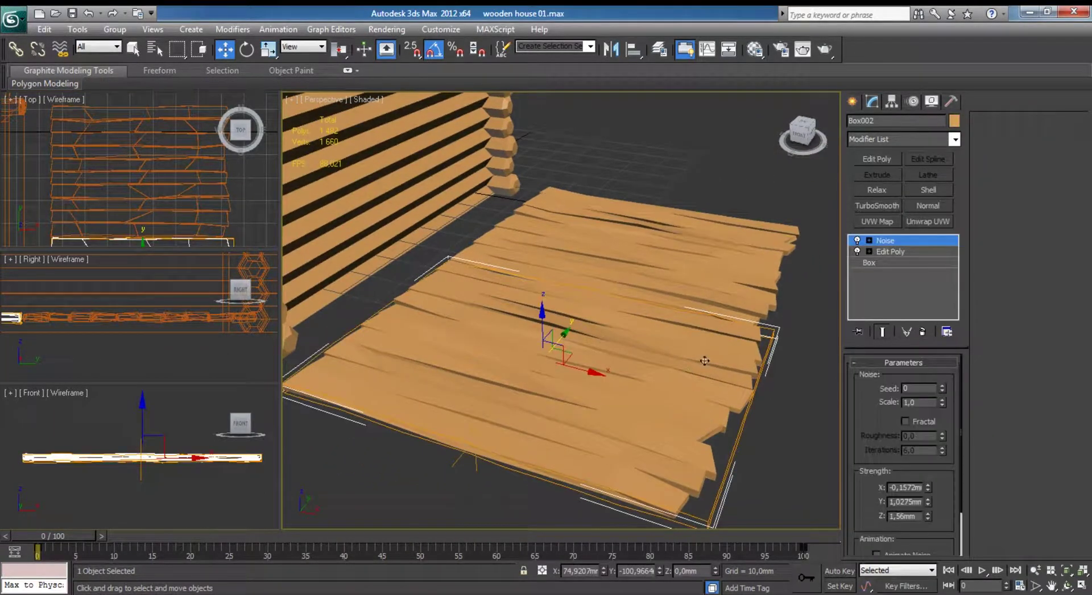
pyautogui.rightClick(696, 365)
pyautogui.moveTo(729, 490)
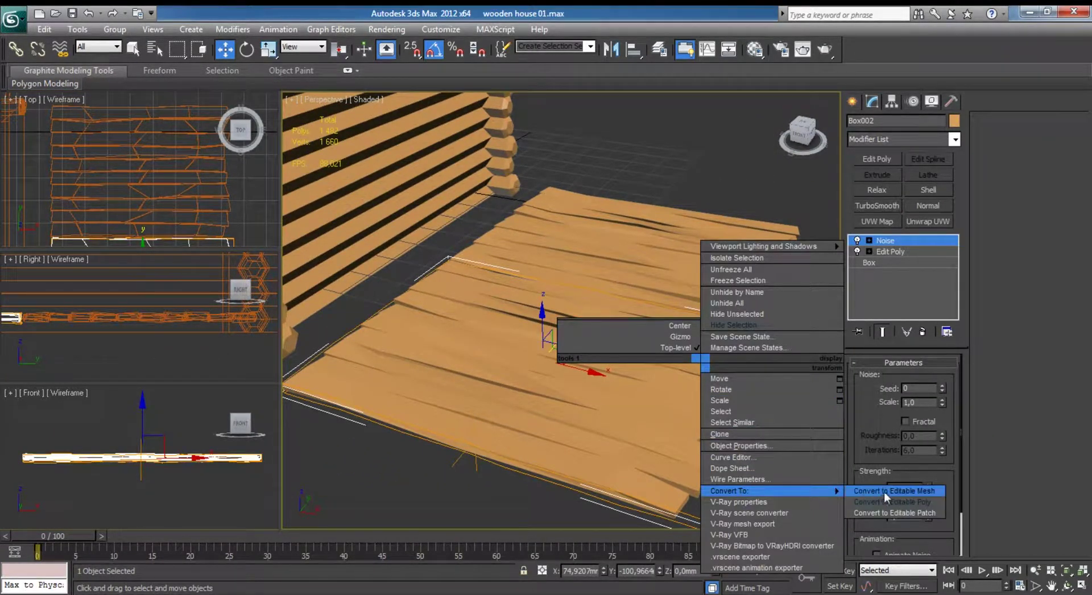
pyautogui.click(887, 502)
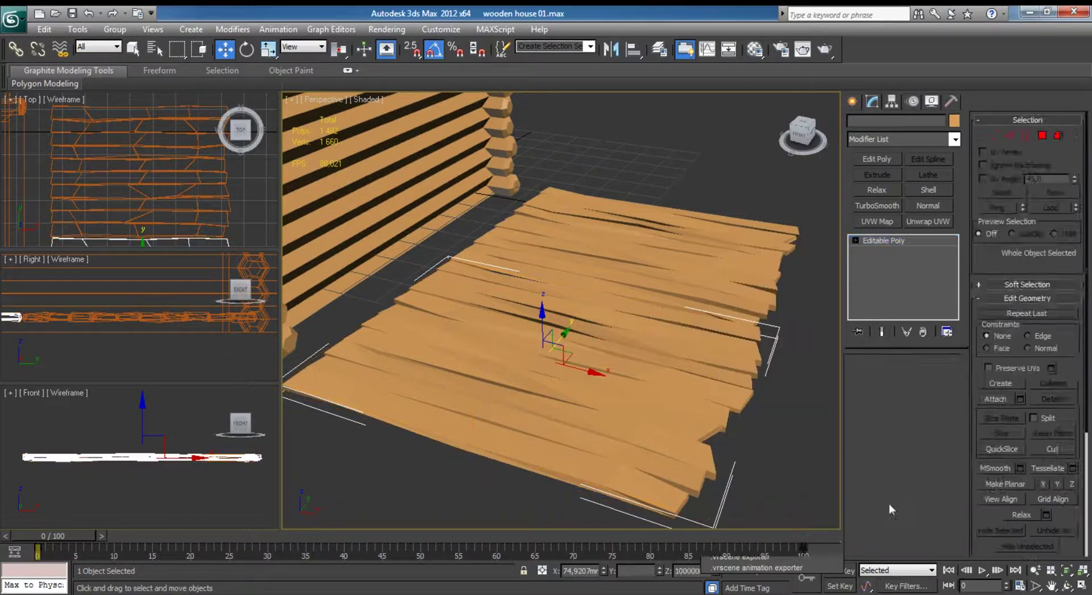
# Convert the second slab to Editable Poly, Attach the other slab to it, and turn on edged faces.
pyautogui.click(755, 277)
pyautogui.rightClick(735, 273)
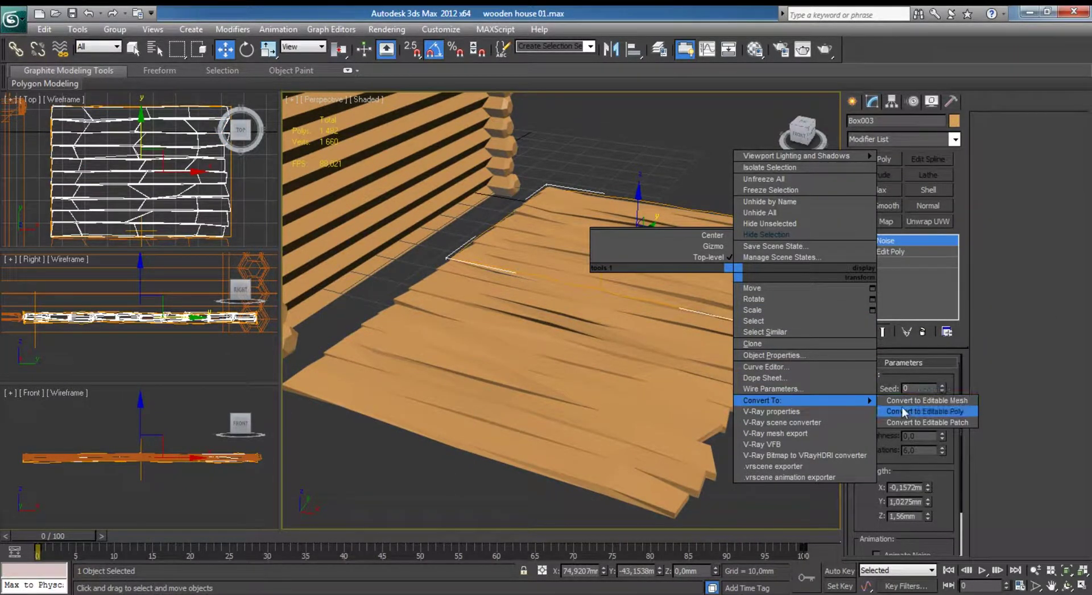
pyautogui.click(903, 411)
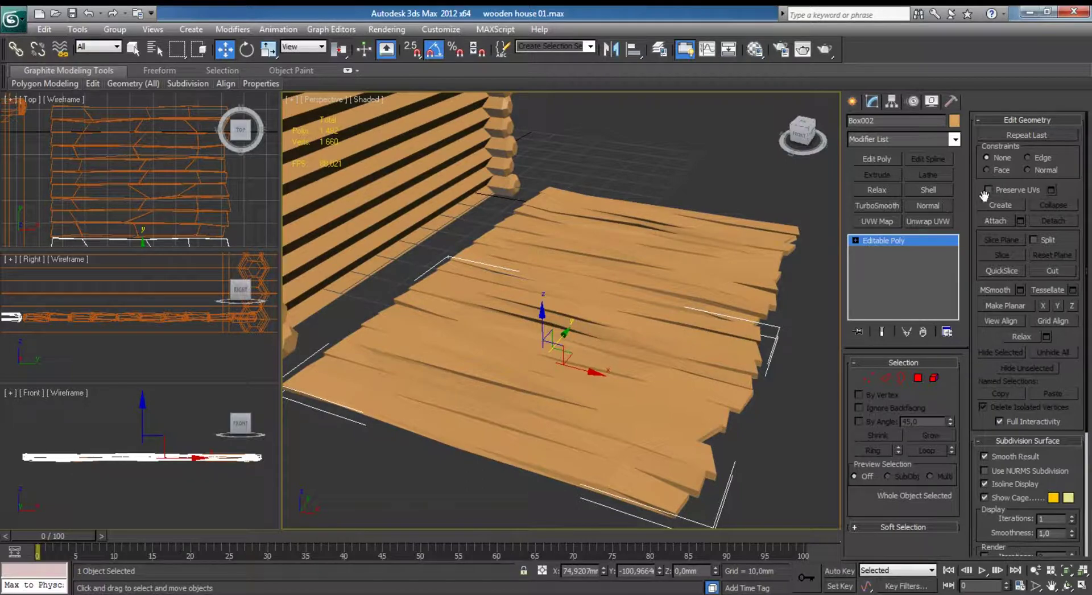
pyautogui.click(995, 220)
pyautogui.click(695, 265)
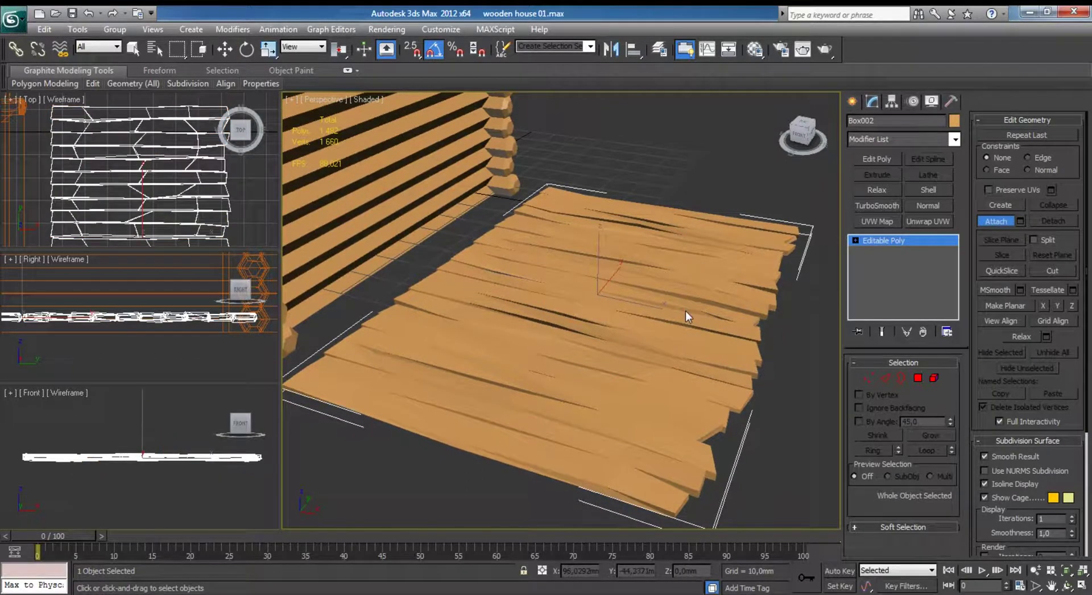
pyautogui.press('F4')
pyautogui.scroll(-5, 684, 311)
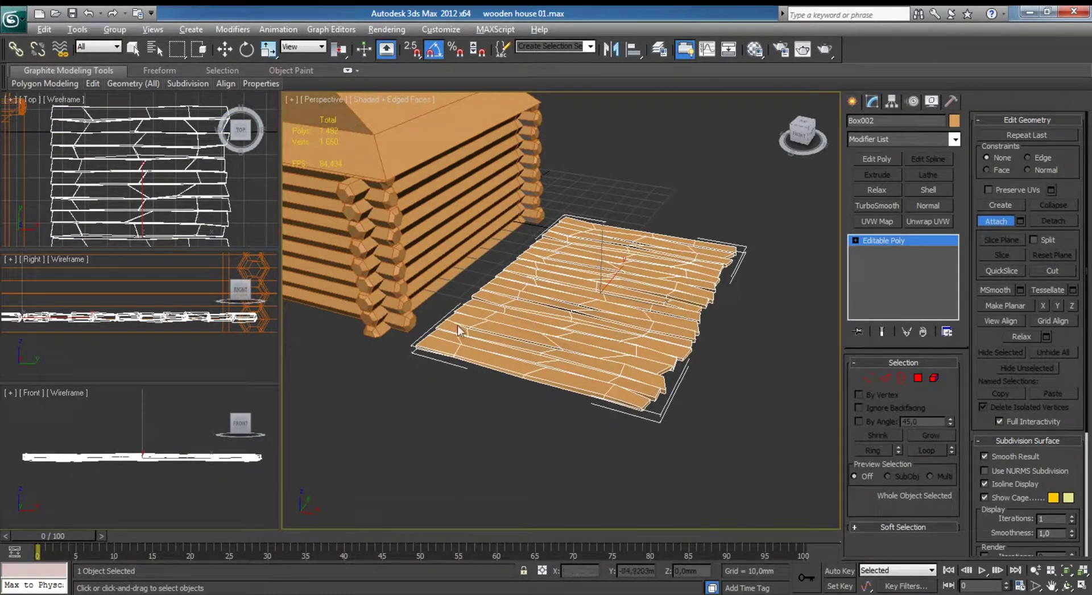
# In the maximized Front view, with angle snap off, lift the plank slab above the house roof.
pyautogui.click(120, 474)
pyautogui.hotkey('alt', 'w')
pyautogui.press('e')
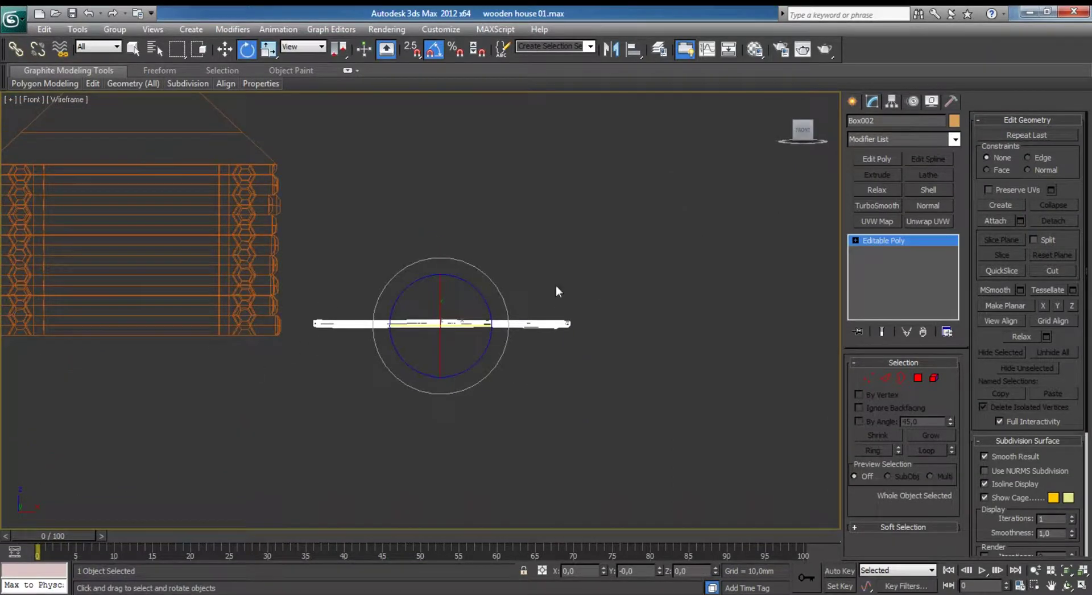
pyautogui.click(435, 53)
pyautogui.moveTo(454, 280); pyautogui.dragTo(523, 397, button='middle')
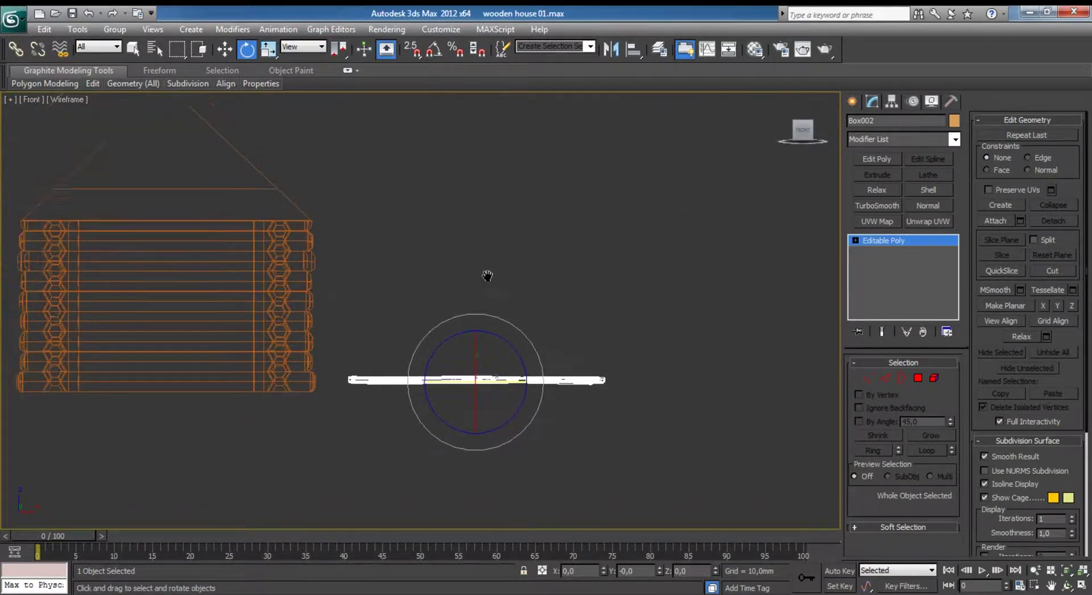
pyautogui.press('w')
pyautogui.moveTo(530, 419); pyautogui.dragTo(397, 151)
pyautogui.scroll(2, 456, 288)
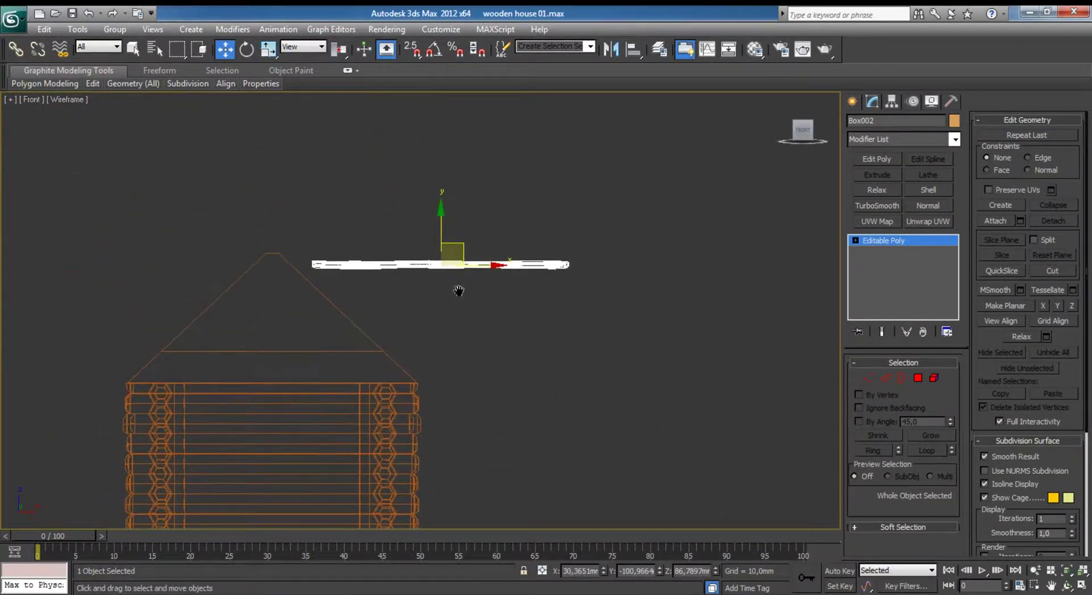
pyautogui.scroll(1, 456, 288)
# Tilt the slab about 45° and lower it onto the right roof slope.
pyautogui.press('e')
pyautogui.moveTo(482, 206); pyautogui.dragTo(514, 267)
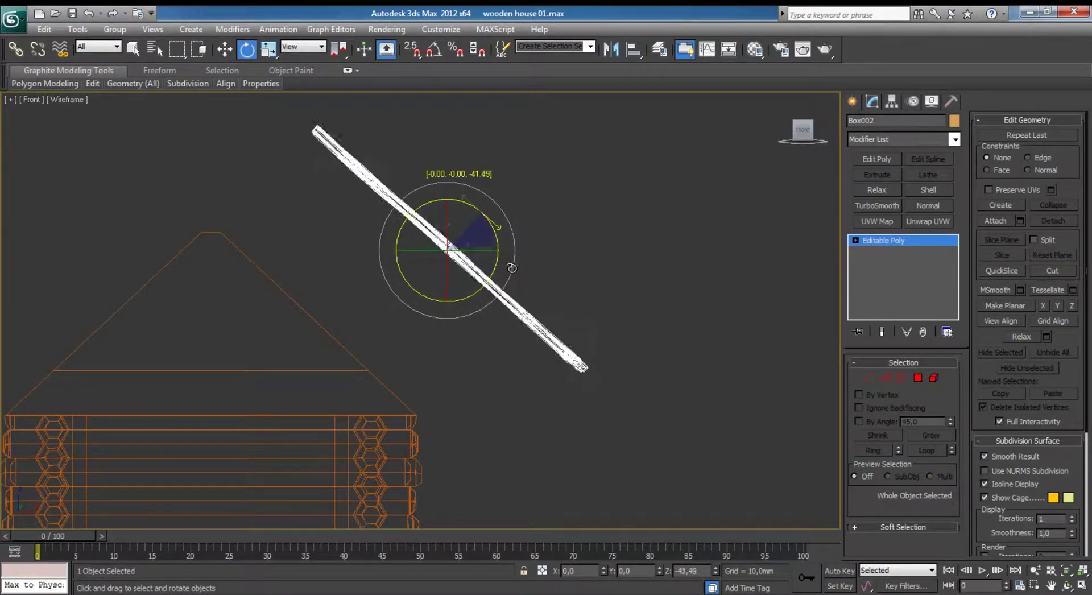
pyautogui.press('w')
pyautogui.press('w')
pyautogui.moveTo(476, 224)
pyautogui.mouseDown()
pyautogui.moveTo(377, 320)
pyautogui.moveTo(396, 318)
pyautogui.moveTo(369, 327)
pyautogui.mouseUp()
pyautogui.press('e')
pyautogui.press('w')
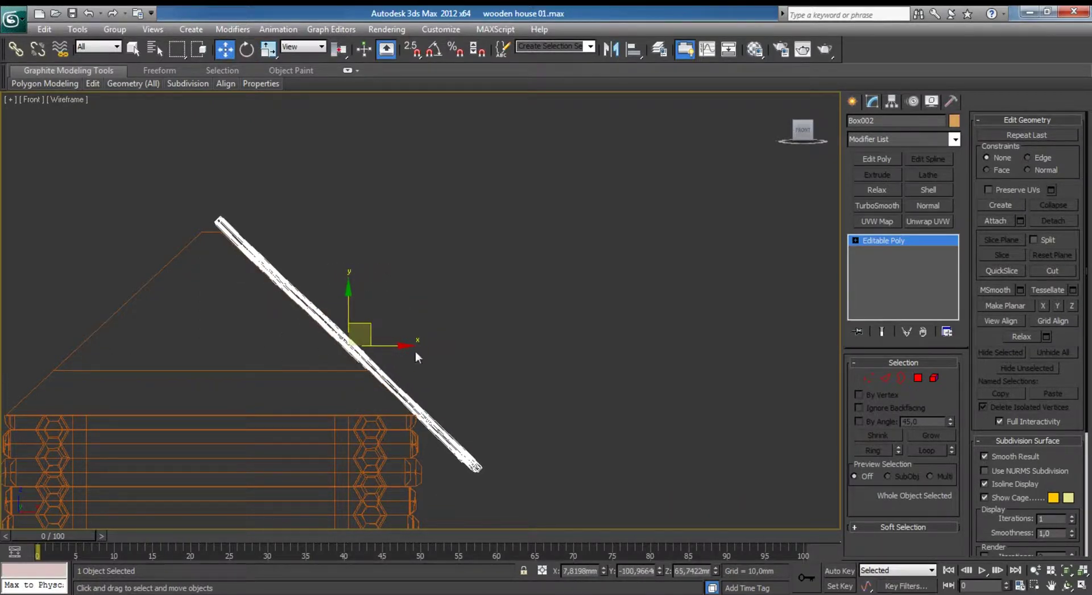
pyautogui.scroll(3, 432, 318)
# In vertex mode, pull the slab's lower-end vertices up along the slope.
pyautogui.press('1')
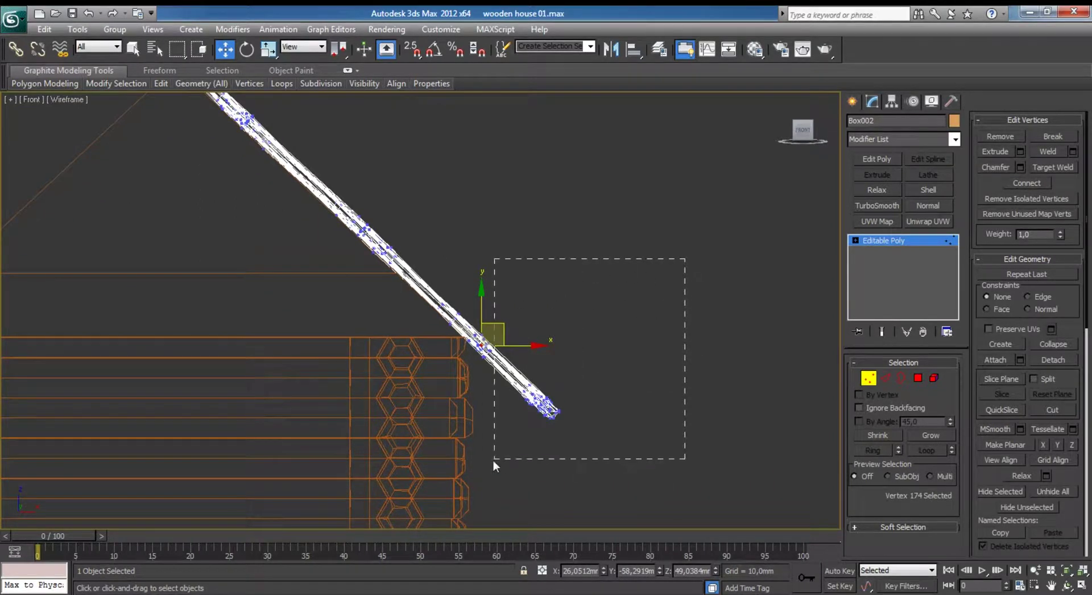
pyautogui.moveTo(420, 452); pyautogui.dragTo(420, 453)
pyautogui.moveTo(528, 349)
pyautogui.mouseDown()
pyautogui.moveTo(460, 278)
pyautogui.moveTo(401, 271)
pyautogui.mouseUp()
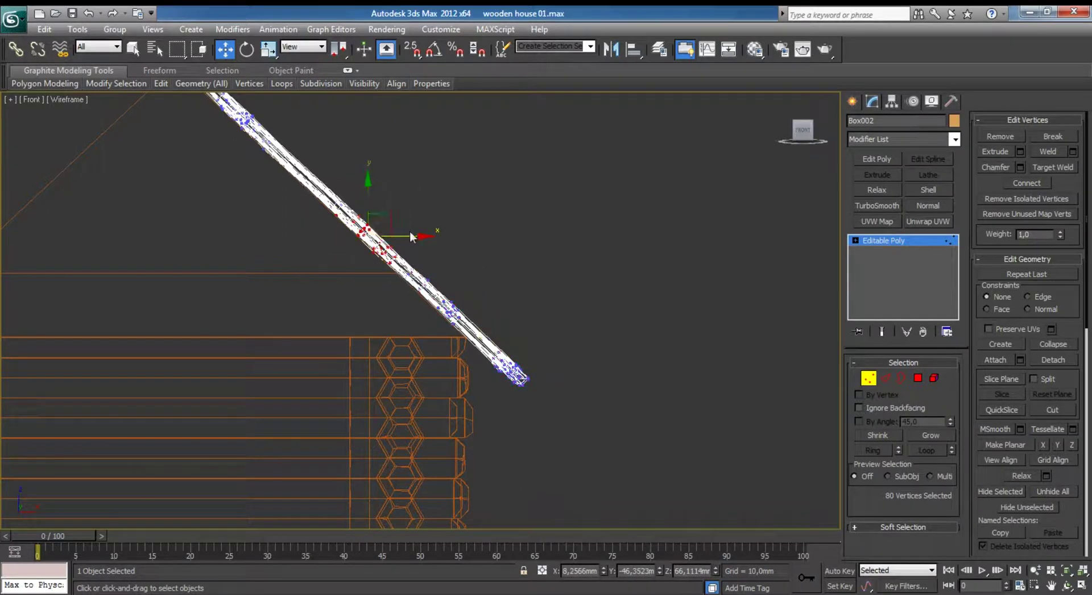
pyautogui.moveTo(372, 200); pyautogui.dragTo(369, 197)
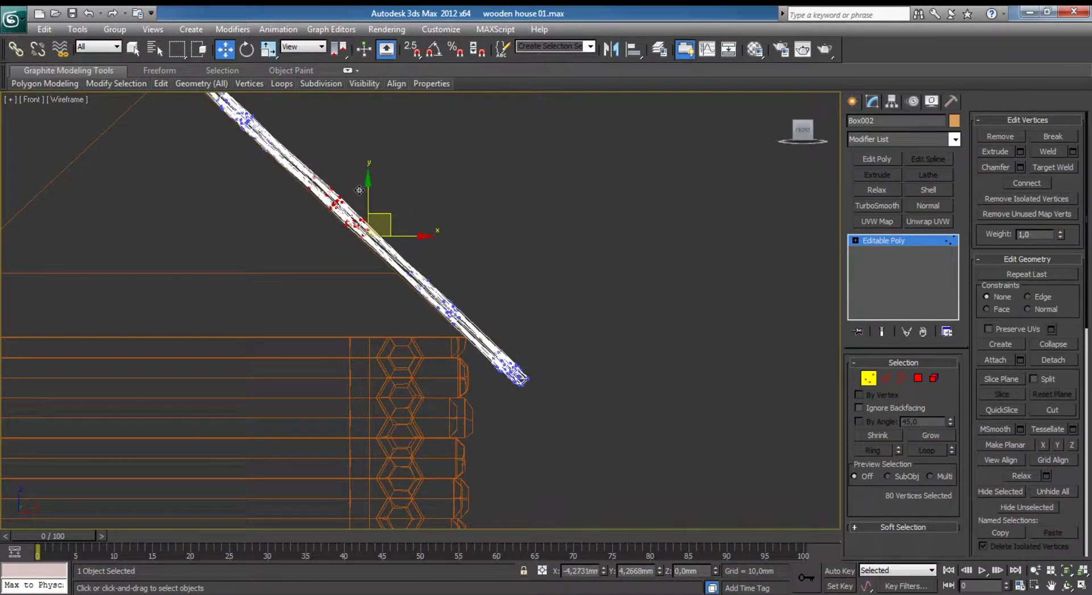
pyautogui.click(475, 198)
pyautogui.scroll(-3, 475, 198)
pyautogui.scroll(-2, 498, 220)
# Exit vertex editing, check the roof in Perspective, and reselect the slab in the maximized Top view.
pyautogui.hotkey('alt', 'w')
pyautogui.keyDown('alt'); pyautogui.moveTo(499, 213); pyautogui.dragTo(557, 273, button='middle'); pyautogui.keyUp('alt')
pyautogui.click(867, 376)
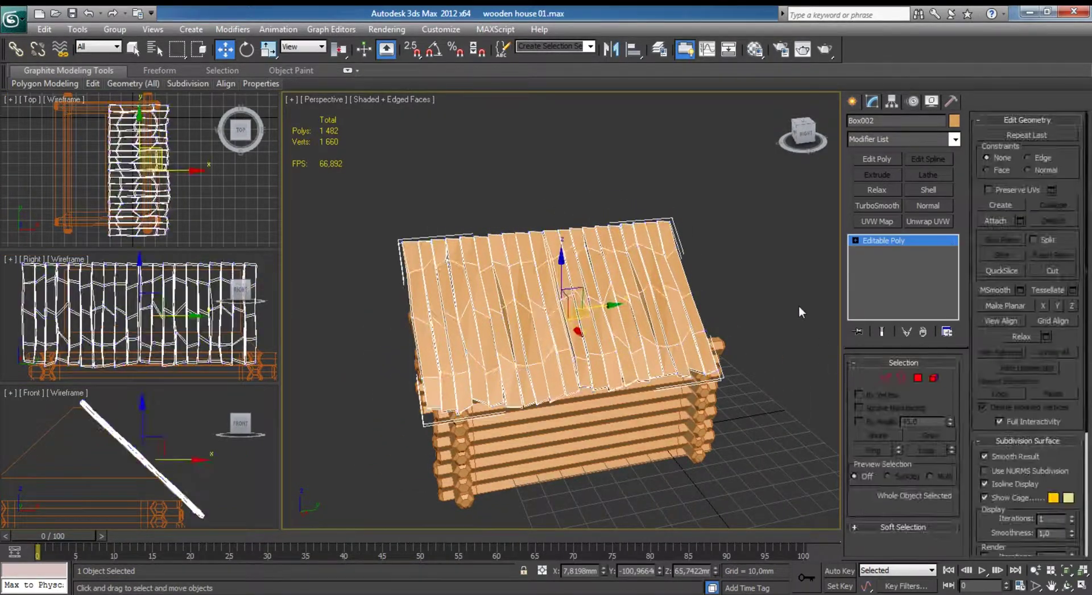
pyautogui.click(798, 305)
pyautogui.moveTo(798, 305)
pyautogui.keyDown('alt'); pyautogui.mouseDown(button='middle')
pyautogui.moveTo(590, 317)
pyautogui.moveTo(663, 341)
pyautogui.mouseUp(button='middle'); pyautogui.keyUp('alt')
pyautogui.click(663, 341)
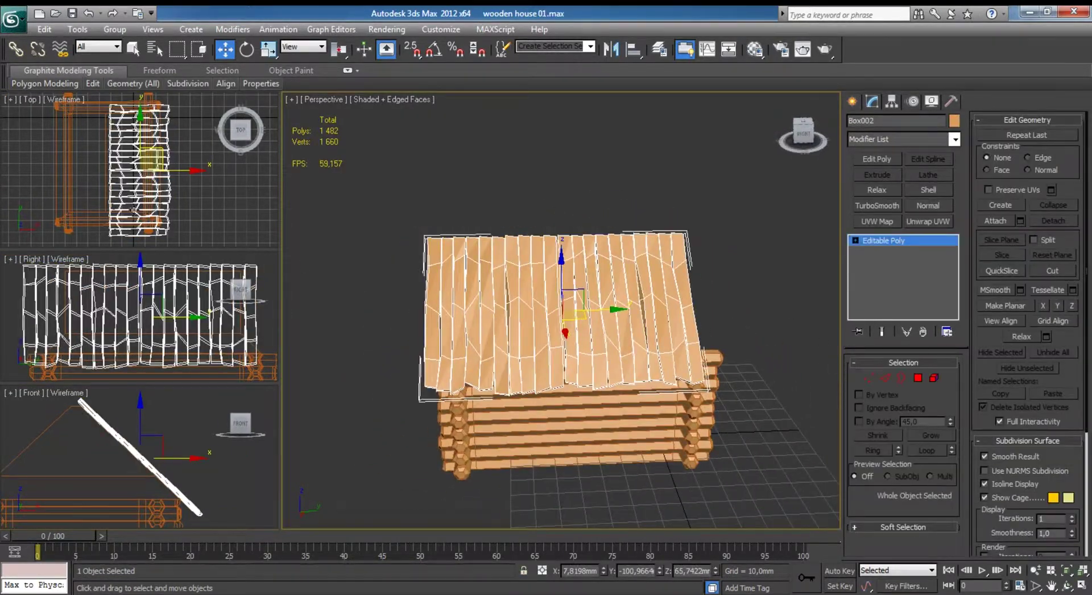
pyautogui.hotkey('alt', 'w')
pyautogui.moveTo(317, 297); pyautogui.dragTo(386, 218, button='middle')
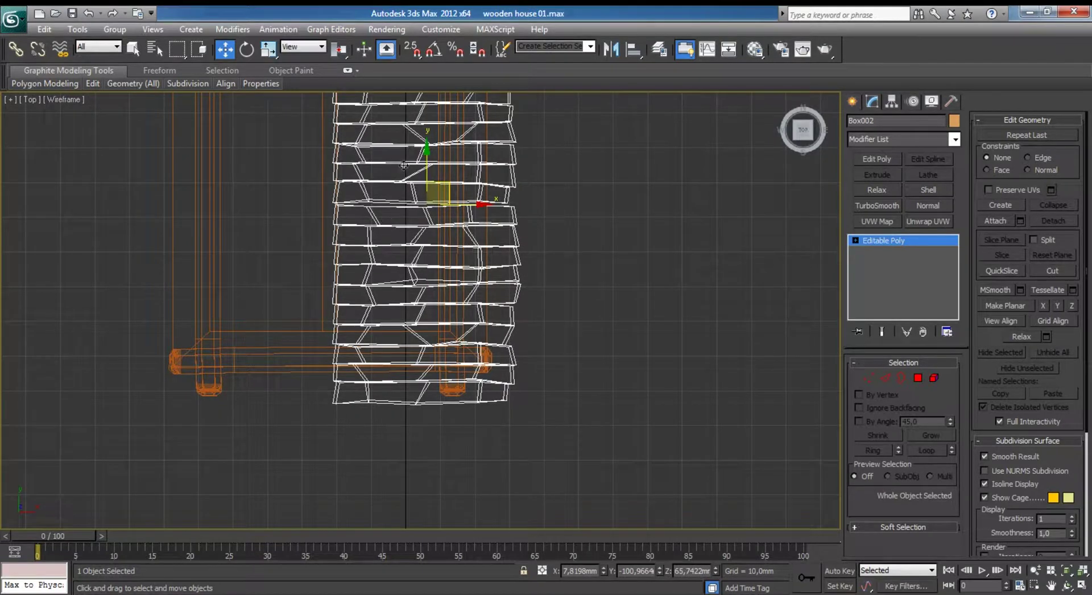
# Add an FFD 2x2x2 modifier and move the roof slab along Y to the house's end.
pyautogui.moveTo(427, 168); pyautogui.dragTo(426, 159)
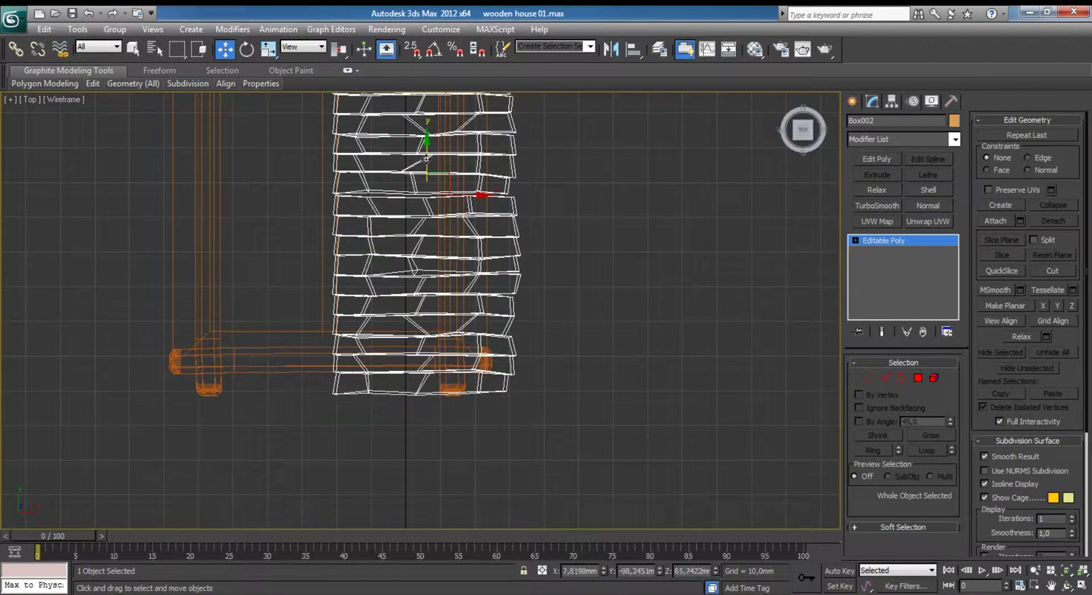
pyautogui.moveTo(427, 159); pyautogui.dragTo(411, 237, button='middle')
pyautogui.click(954, 138)
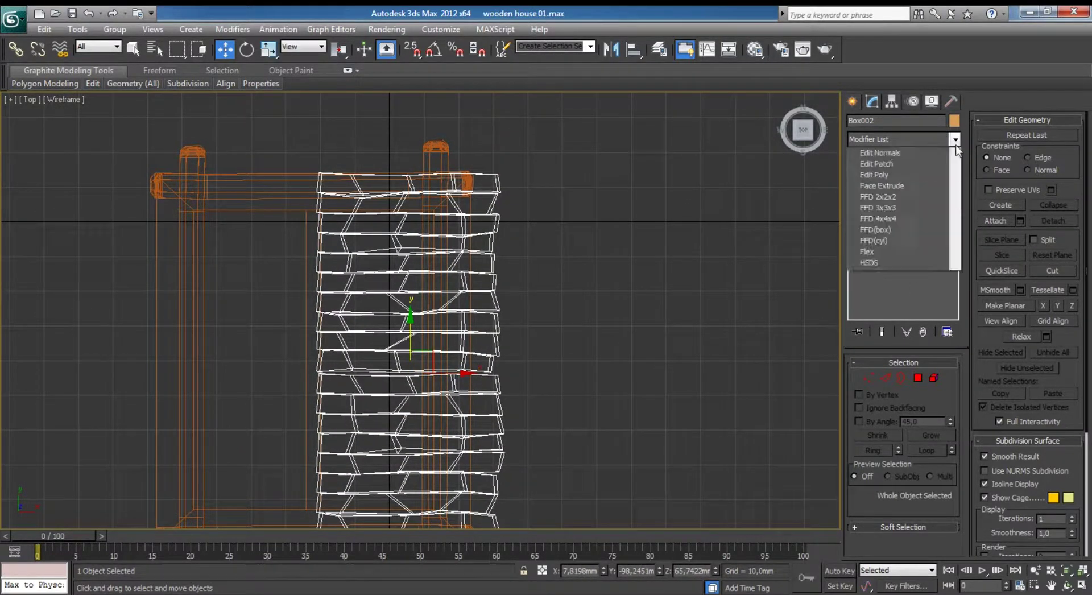
pyautogui.click(889, 472)
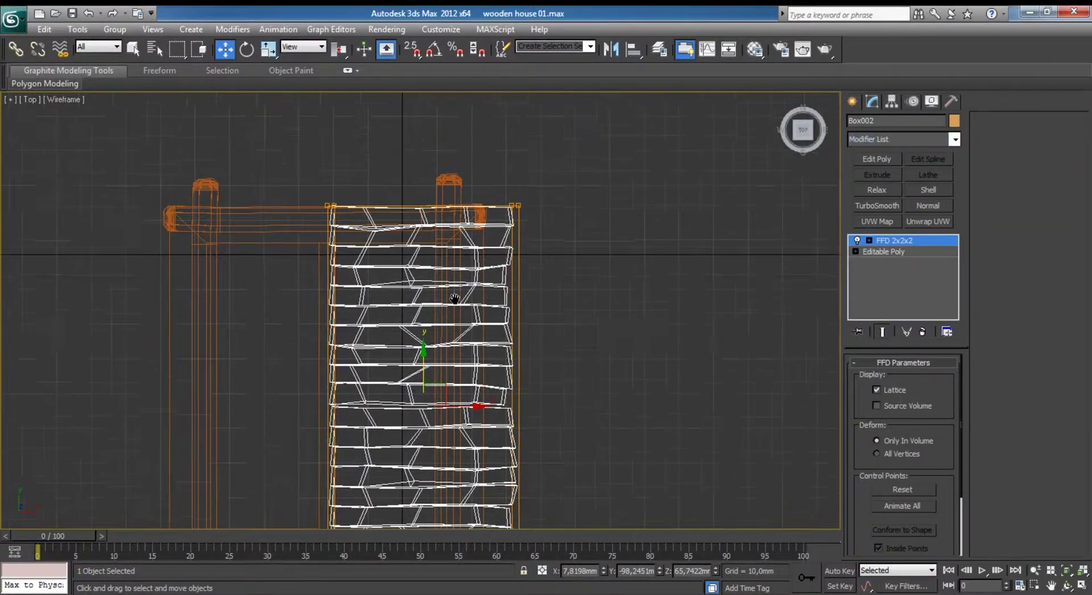
pyautogui.moveTo(309, 161); pyautogui.dragTo(308, 257, button='middle')
pyautogui.scroll(4, 558, 312)
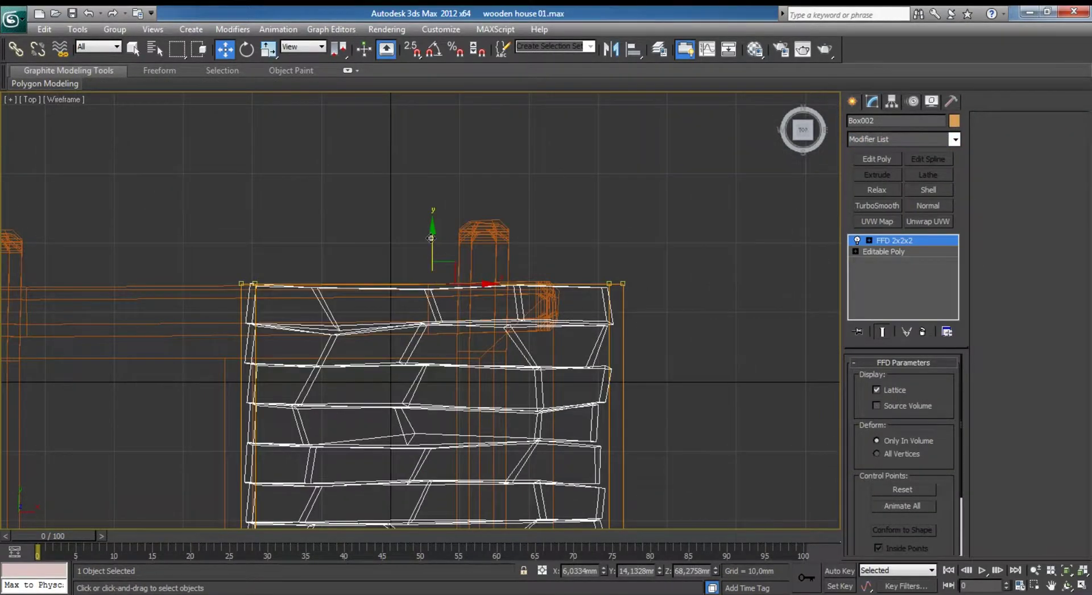
pyautogui.moveTo(432, 237); pyautogui.dragTo(430, 177)
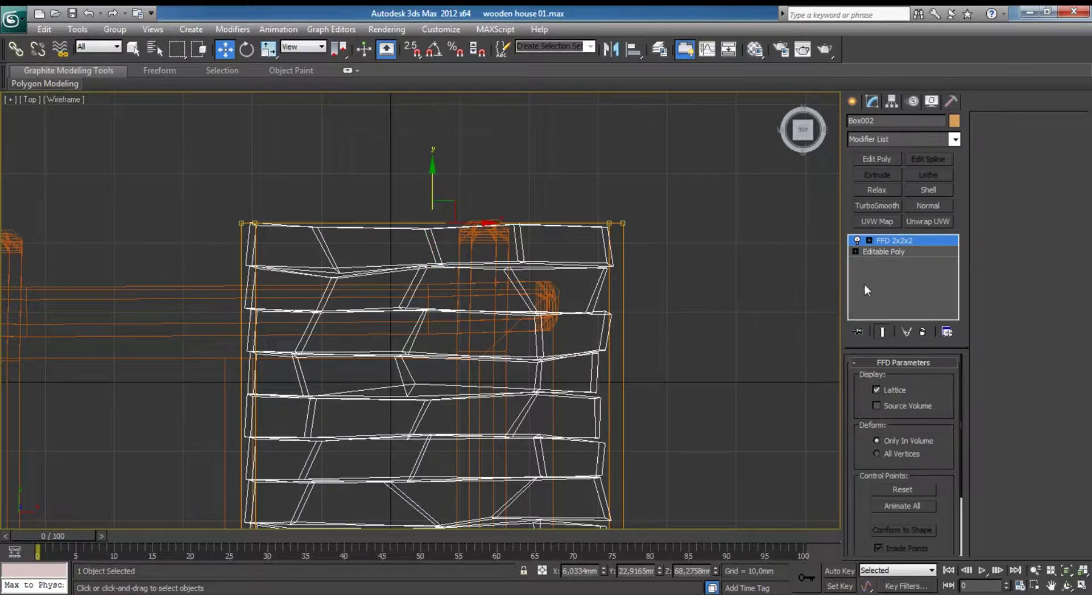
# Collapse the slab with its FFD into Editable Poly, then deselect it.
pyautogui.rightClick(453, 336)
pyautogui.moveTo(482, 464)
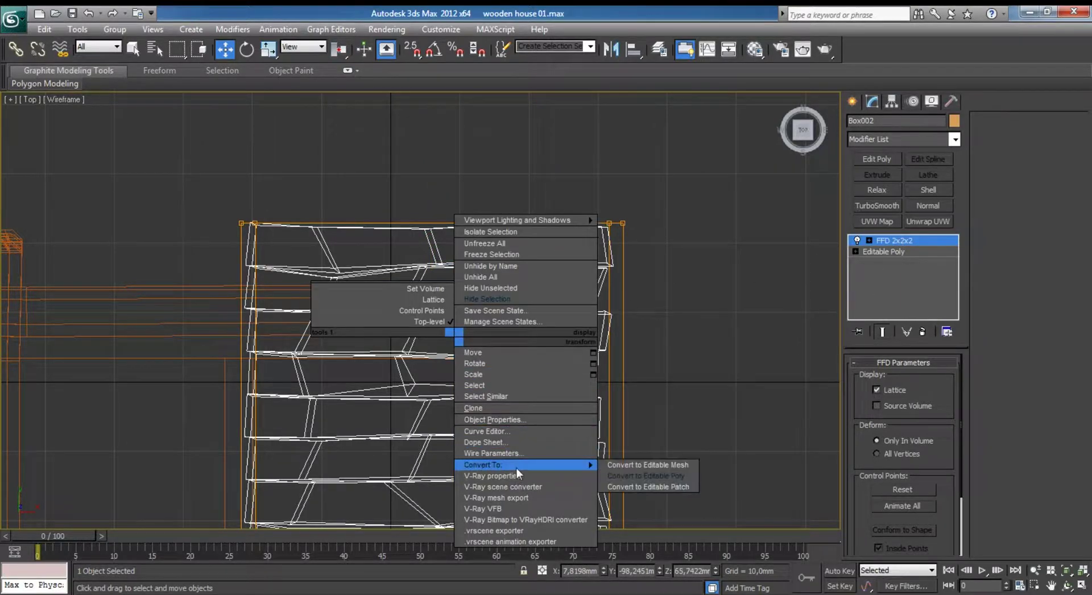
pyautogui.click(629, 476)
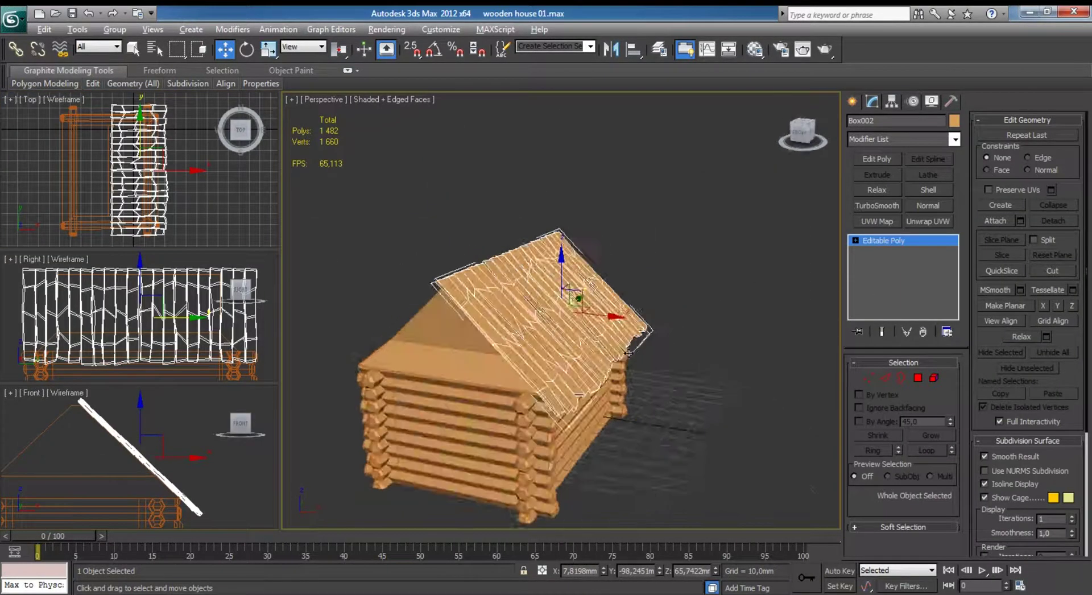
pyautogui.click(697, 329)
pyautogui.moveTo(697, 329)
pyautogui.keyDown('alt'); pyautogui.mouseDown(button='middle')
pyautogui.moveTo(591, 338)
pyautogui.moveTo(575, 279)
pyautogui.mouseUp(button='middle'); pyautogui.keyUp('alt')
# Turn off edged faces and Shift-drag a copy of the roof slab to the left in Front view.
pyautogui.press('F4')
pyautogui.scroll(3, 574, 278)
pyautogui.click(573, 274)
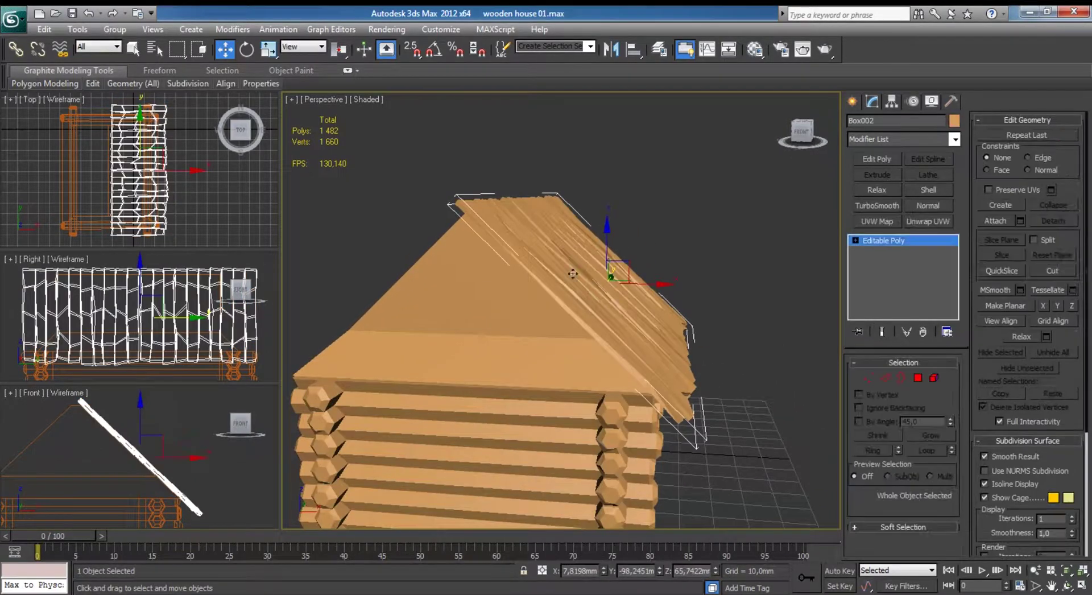
pyautogui.hotkey('alt', 'w')
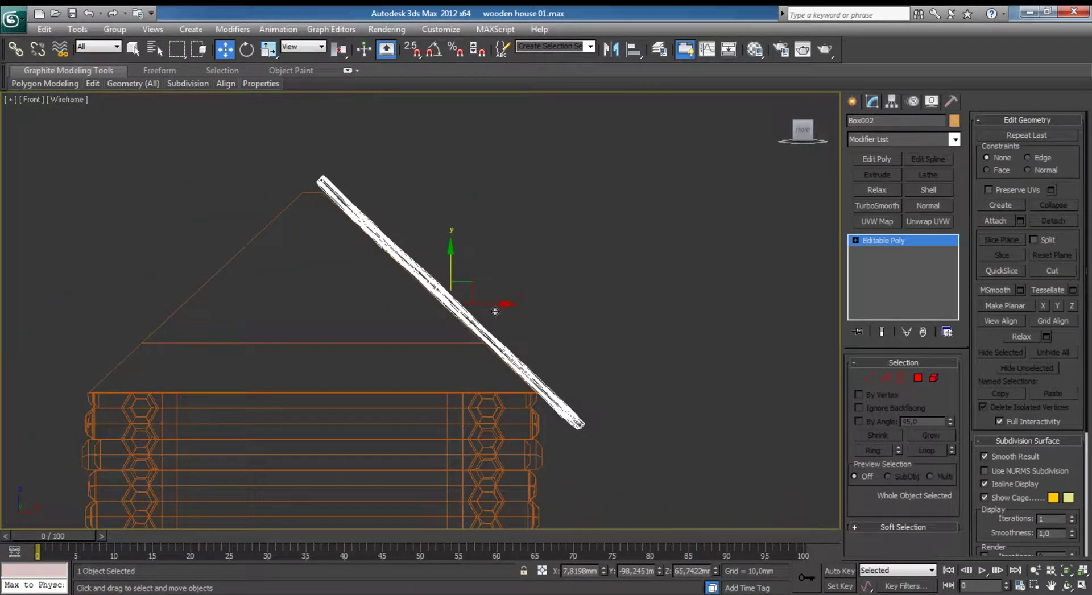
pyautogui.keyDown('shift'); pyautogui.moveTo(466, 306); pyautogui.dragTo(288, 316); pyautogui.keyUp('shift')
pyautogui.click(535, 359)
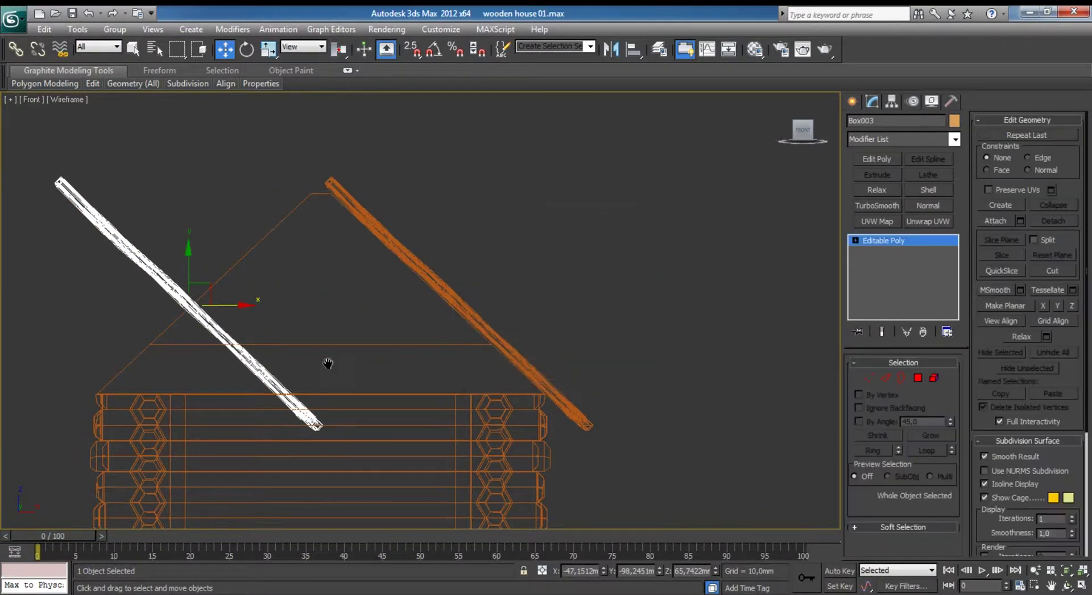
# Rotate the copy 180° onto the left slope and slide it just left of the orange slab.
pyautogui.moveTo(326, 360); pyautogui.dragTo(352, 359, button='middle')
pyautogui.press('e')
pyautogui.moveTo(197, 313); pyautogui.dragTo(440, 325)
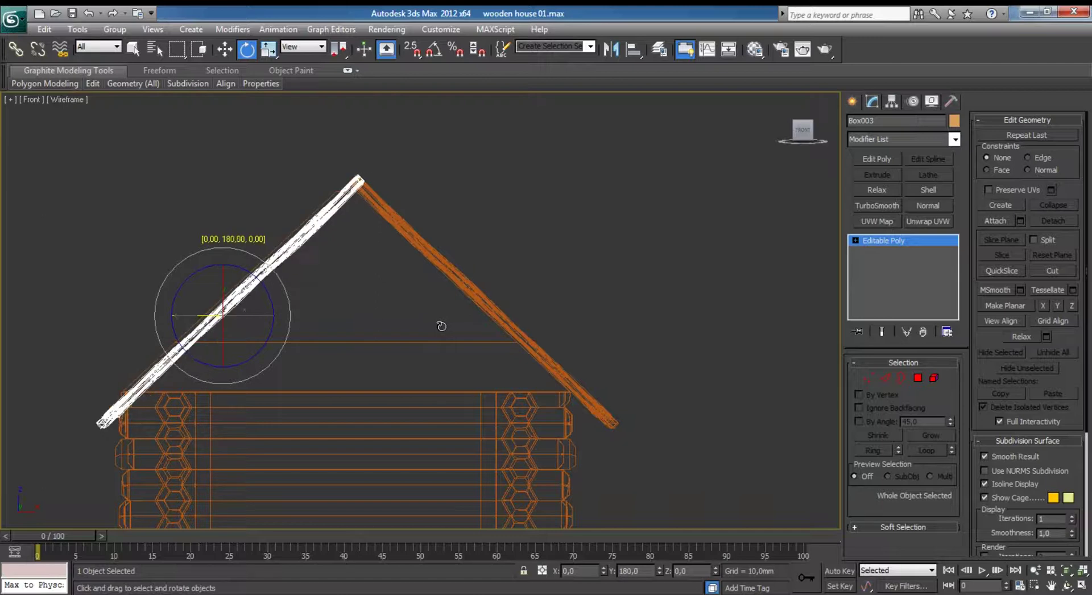
pyautogui.press('w')
pyautogui.moveTo(321, 314); pyautogui.dragTo(501, 325, button='middle')
pyautogui.scroll(3, 443, 317)
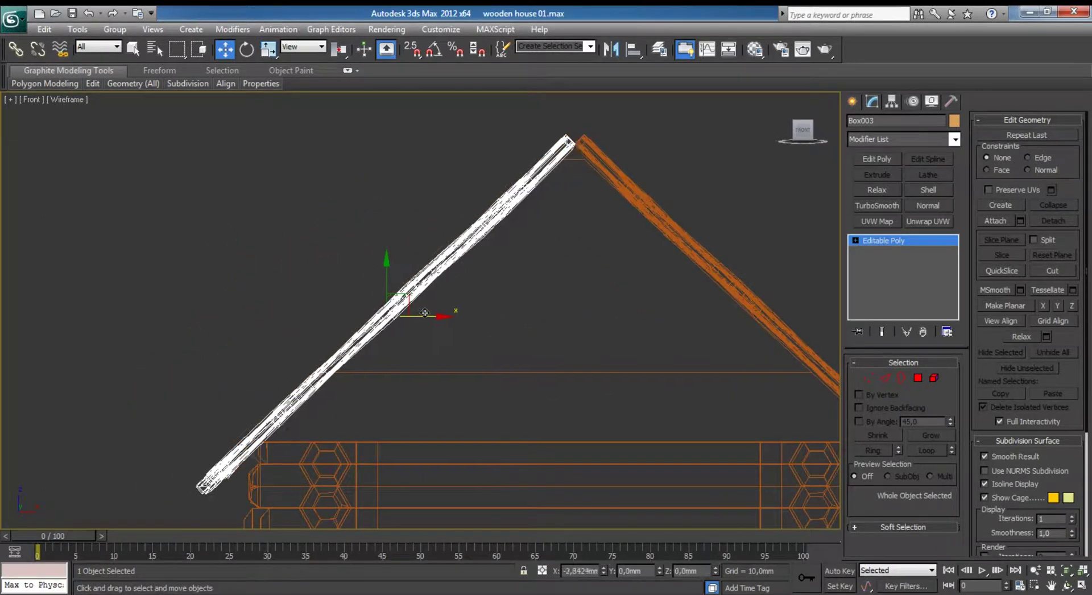
pyautogui.moveTo(444, 317); pyautogui.dragTo(418, 307)
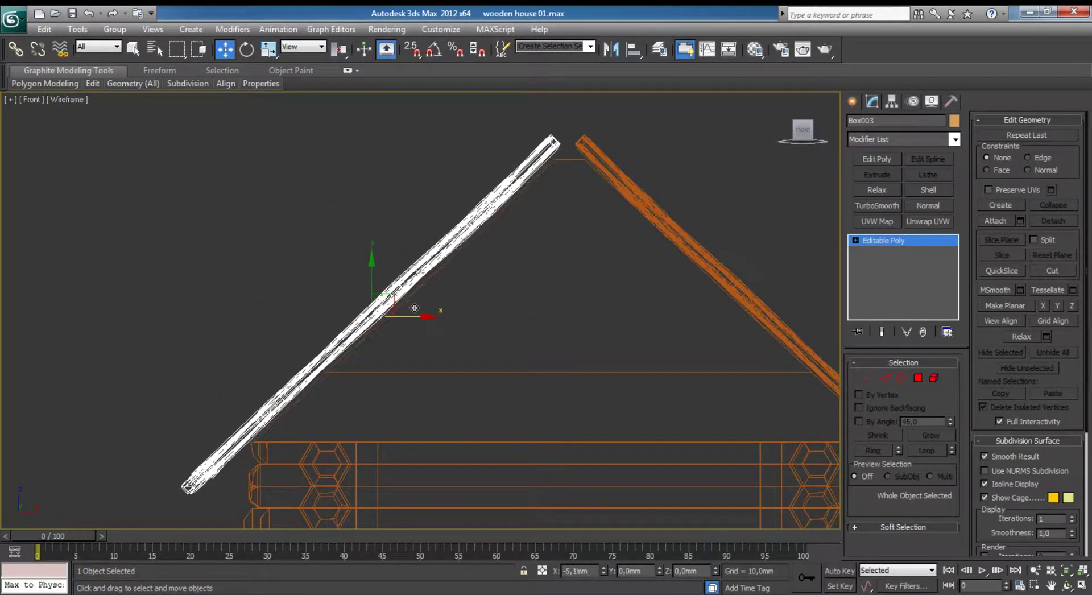
pyautogui.hotkey('alt', 'w')
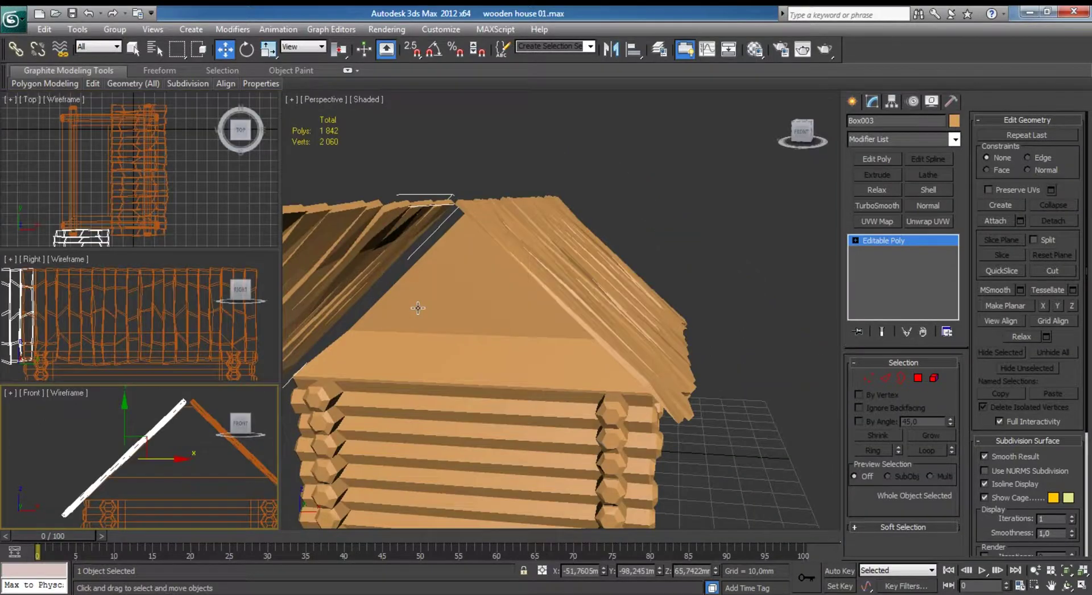
pyautogui.moveTo(414, 309)
pyautogui.keyDown('alt'); pyautogui.mouseDown(button='middle')
pyautogui.moveTo(456, 309)
pyautogui.moveTo(444, 328)
pyautogui.mouseUp(button='middle'); pyautogui.keyUp('alt')
# In Top view, move the white slab along Y beside the orange one, then check both slopes in Perspective.
pyautogui.hotkey('alt', 'w')
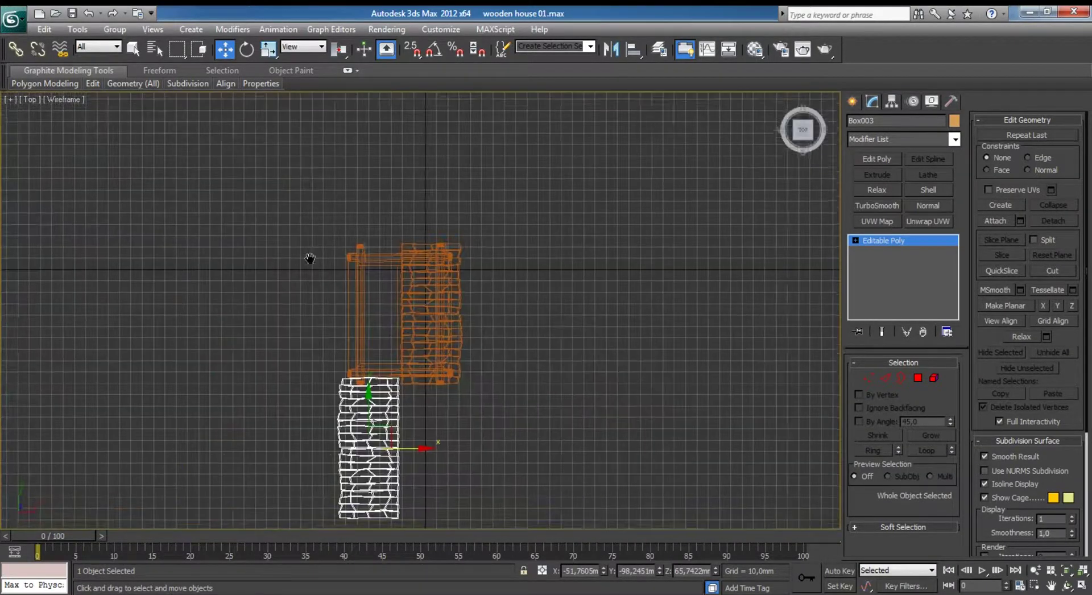
pyautogui.scroll(4, 454, 350)
pyautogui.moveTo(507, 508); pyautogui.dragTo(512, 257)
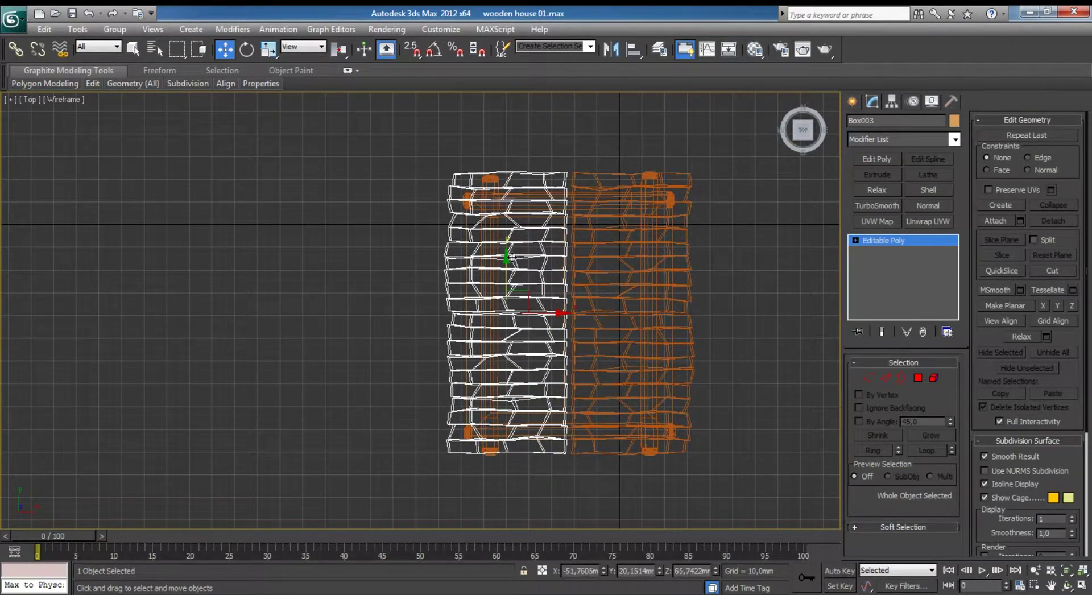
pyautogui.hotkey('alt', 'w')
pyautogui.click(599, 330)
pyautogui.moveTo(599, 330)
pyautogui.keyDown('alt'); pyautogui.mouseDown(button='middle')
pyautogui.moveTo(536, 288)
pyautogui.moveTo(541, 305)
pyautogui.moveTo(565, 312)
pyautogui.moveTo(519, 281)
pyautogui.moveTo(517, 296)
pyautogui.moveTo(549, 234)
pyautogui.moveTo(526, 244)
pyautogui.moveTo(617, 259)
pyautogui.moveTo(575, 270)
pyautogui.moveTo(638, 256)
pyautogui.moveTo(608, 264)
pyautogui.mouseUp(button='middle'); pyautogui.keyUp('alt')
pyautogui.scroll(-5, 517, 296)
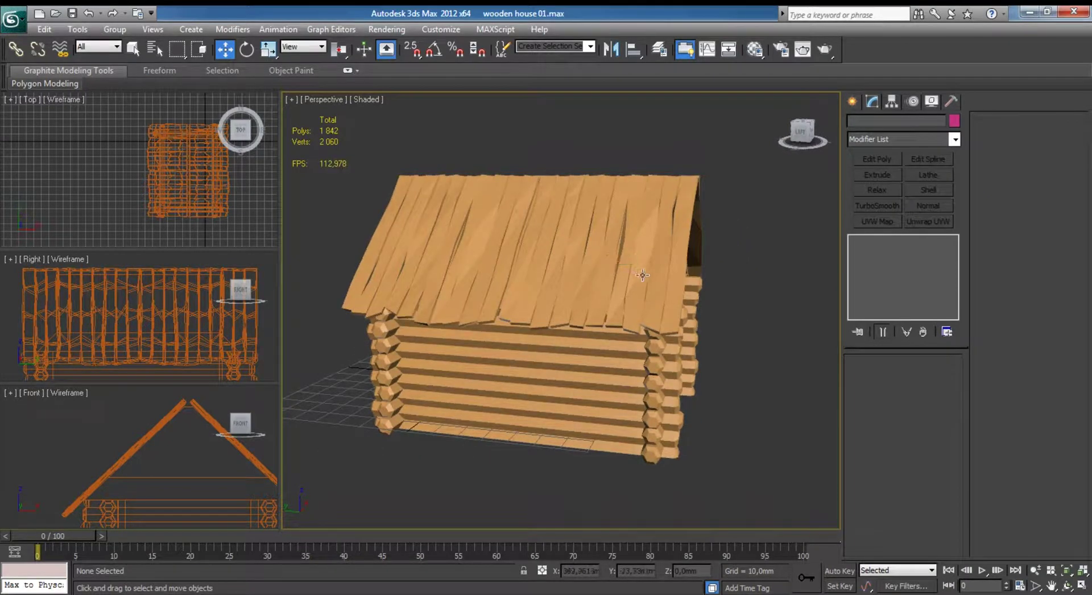
pyautogui.keyDown('alt'); pyautogui.moveTo(690, 274); pyautogui.dragTo(554, 273, button='middle'); pyautogui.keyUp('alt')
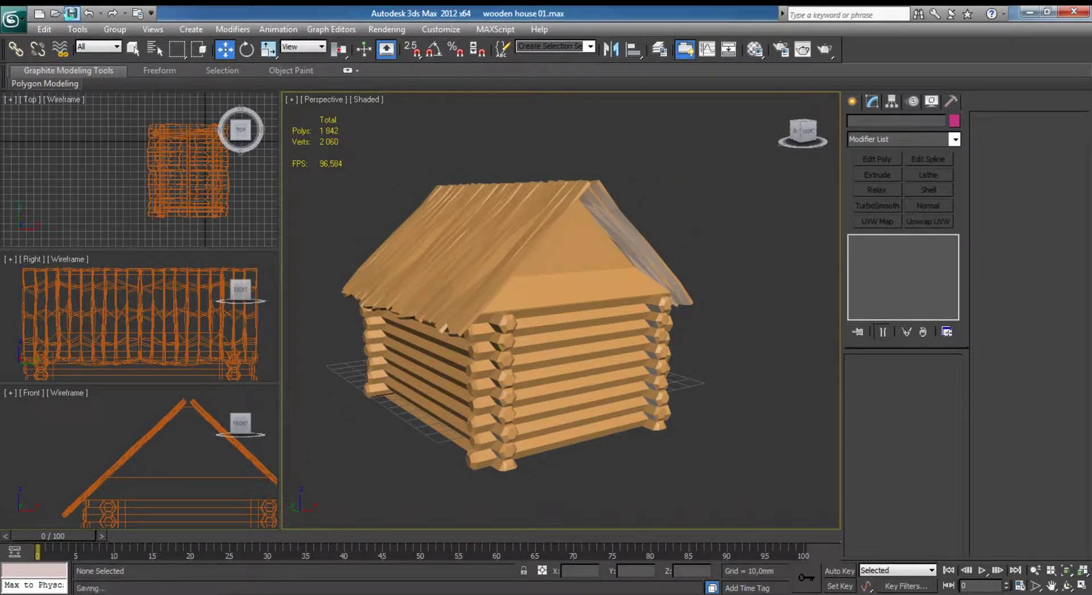
pyautogui.hotkey('alt', 'w')
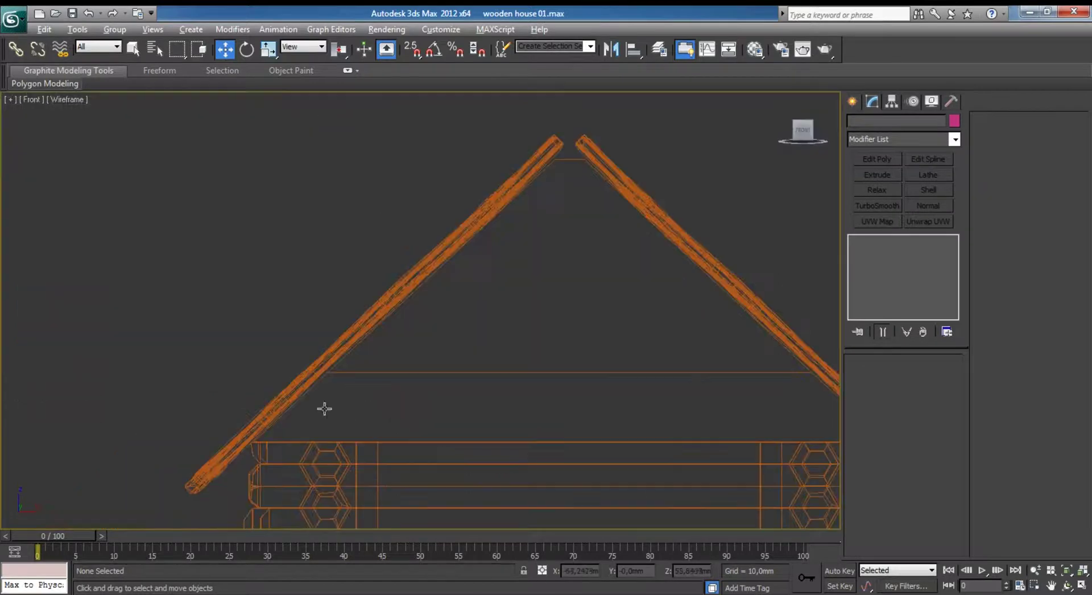
pyautogui.moveTo(324, 407); pyautogui.dragTo(422, 325, button='middle')
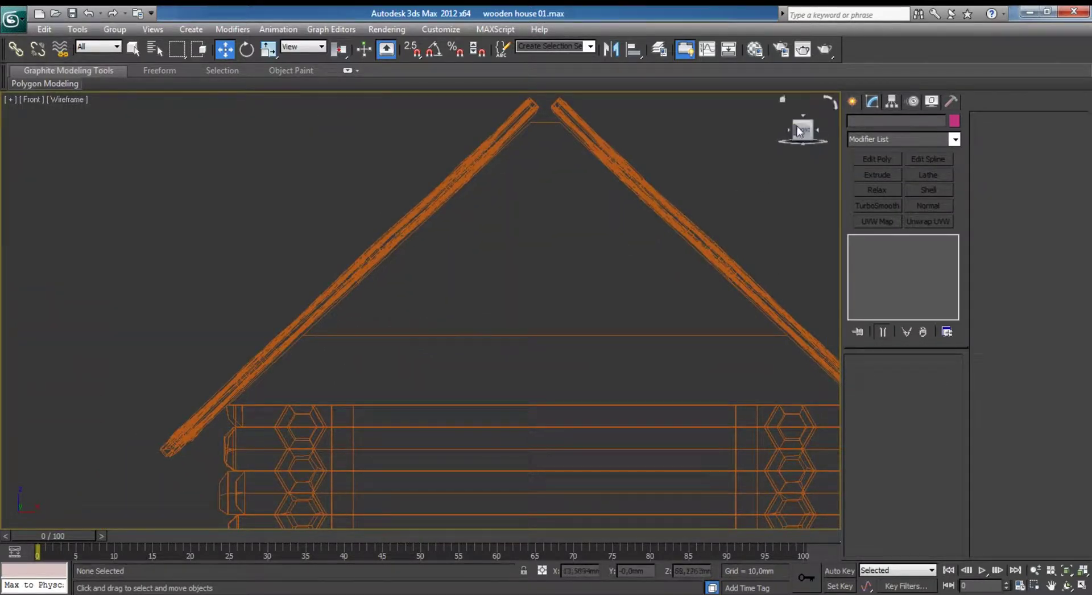
# Pick the Line tool under Create > Shapes.
pyautogui.click(851, 101)
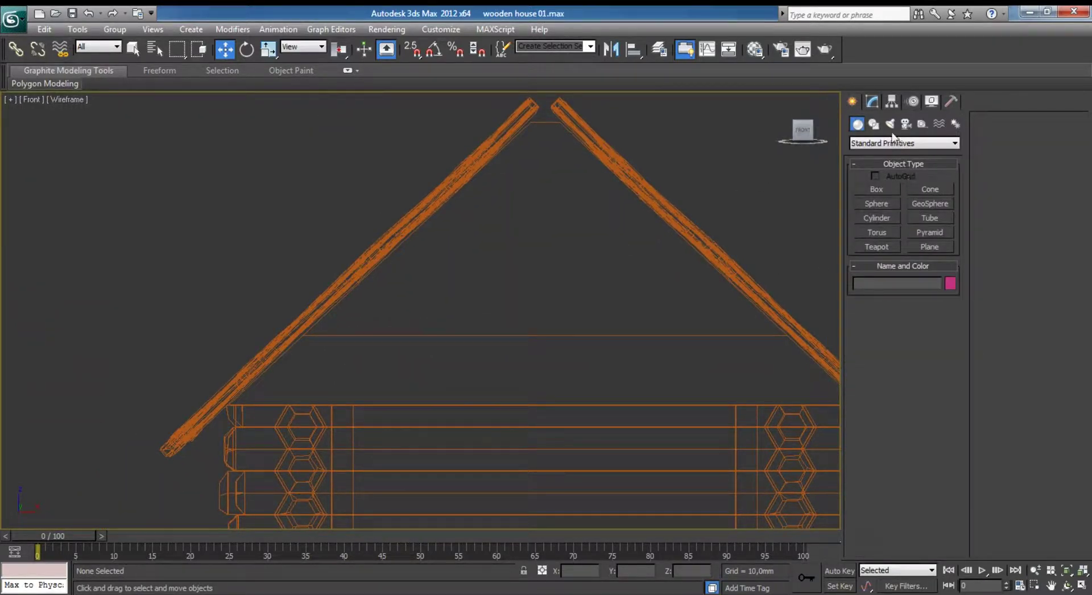
pyautogui.click(874, 102)
pyautogui.click(853, 100)
pyautogui.click(873, 123)
pyautogui.click(877, 201)
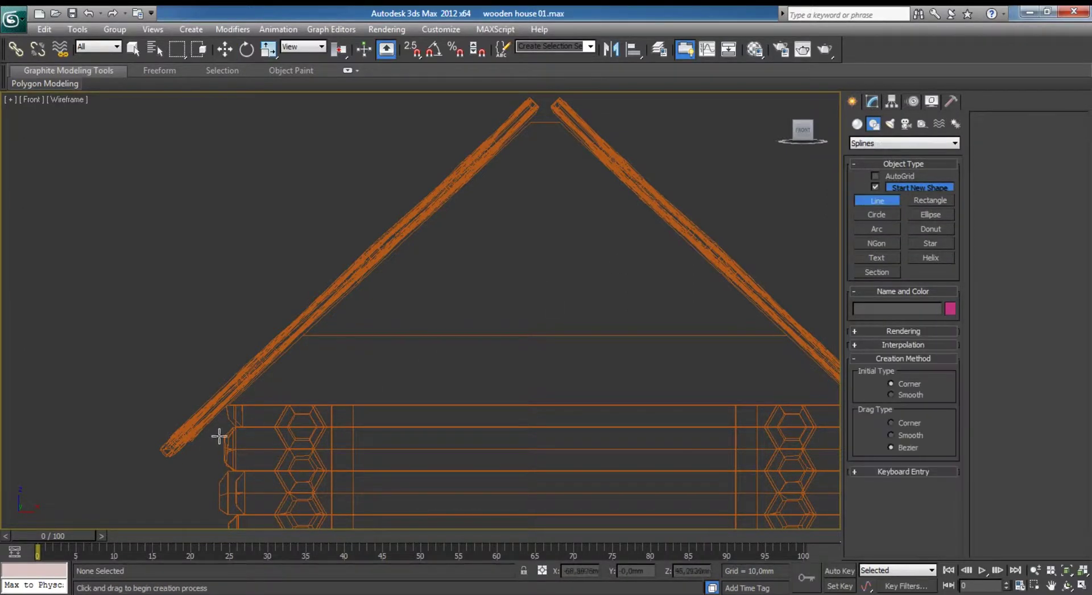
# Trace a closed Line001 outline from the left eave up to the roof apex and back.
pyautogui.click(157, 452)
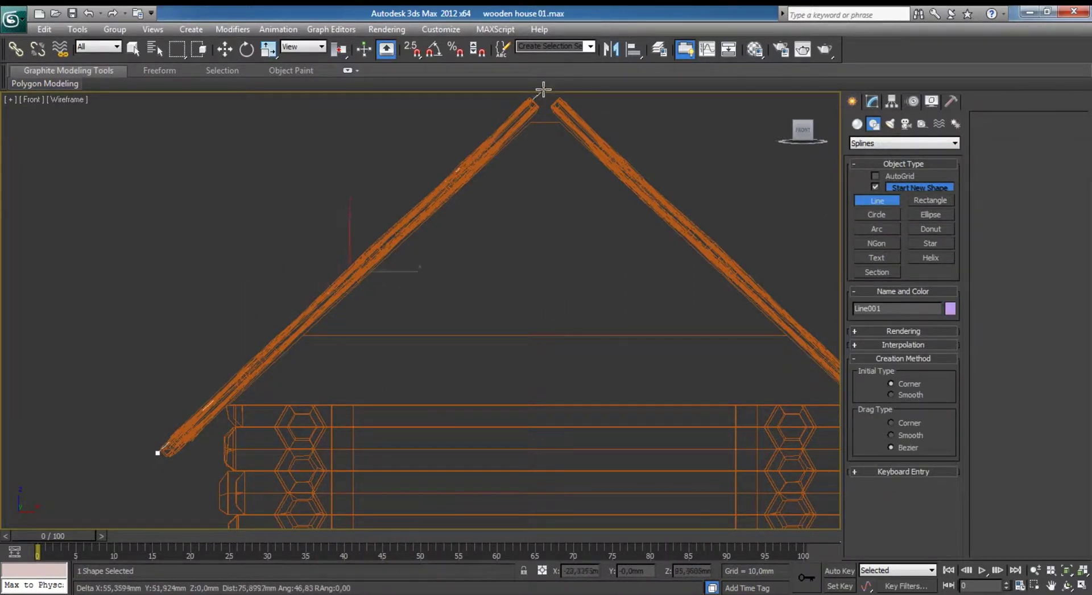
pyautogui.rightClick(495, 219)
pyautogui.moveTo(469, 246); pyautogui.dragTo(490, 237, button='middle')
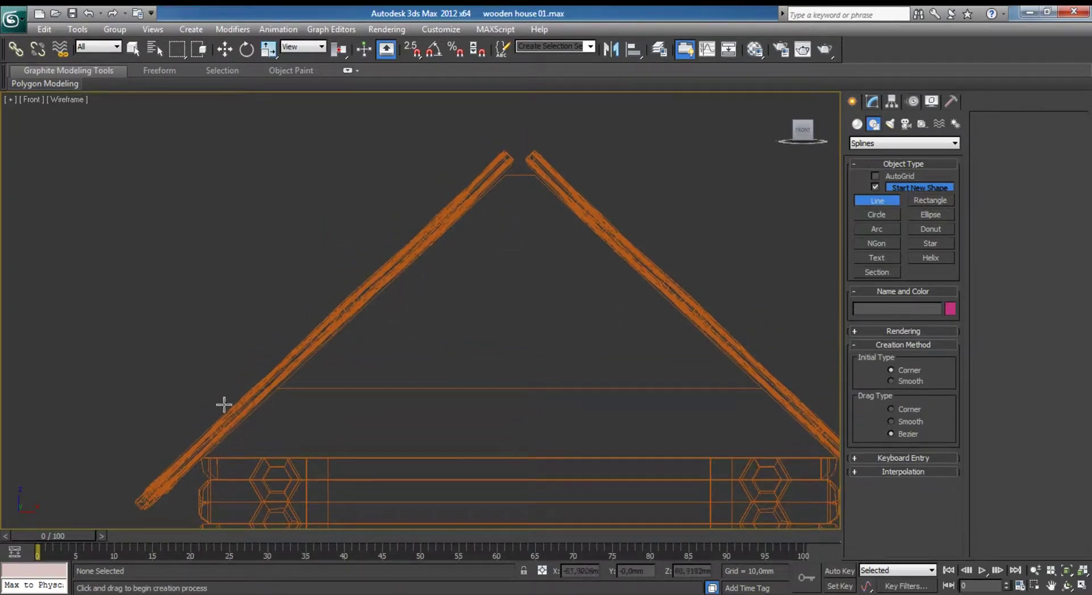
pyautogui.click(132, 502)
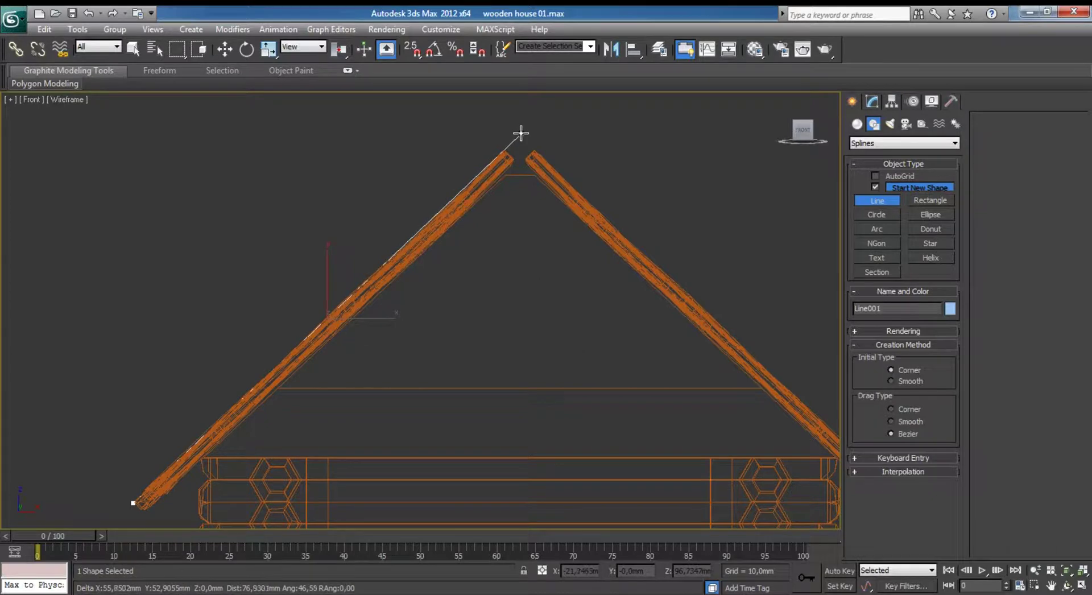
pyautogui.click(521, 134)
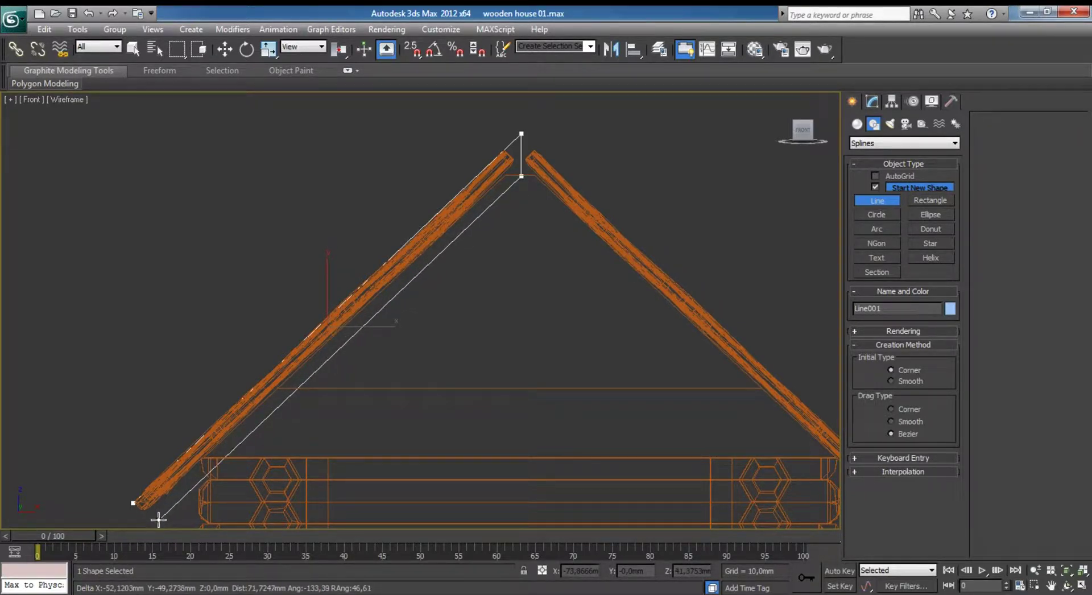
pyautogui.click(159, 519)
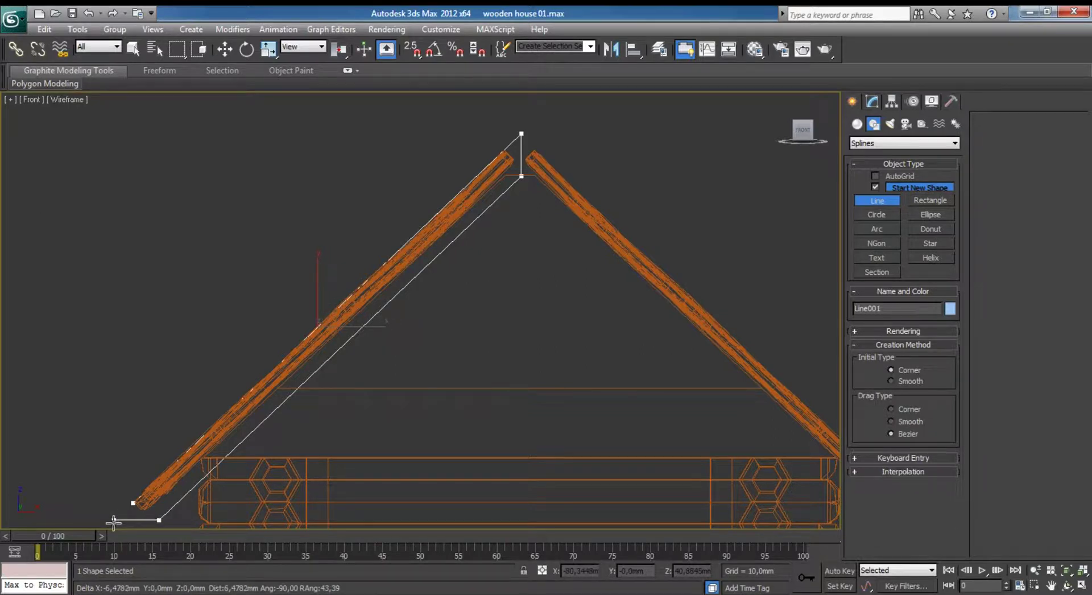
pyautogui.click(114, 519)
pyautogui.click(134, 503)
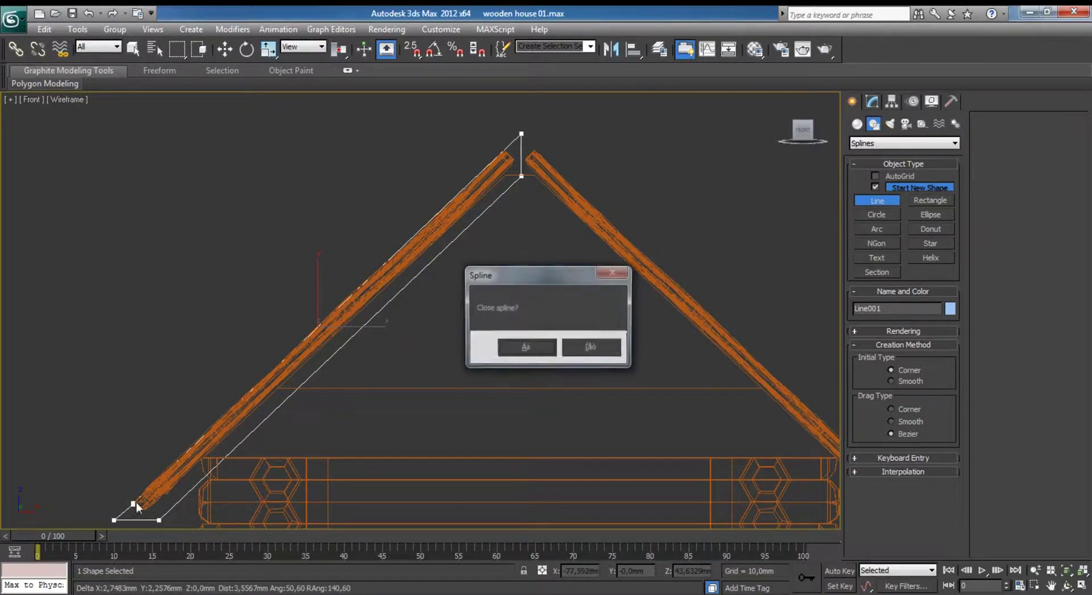
pyautogui.click(510, 344)
pyautogui.rightClick(272, 322)
pyautogui.click(876, 102)
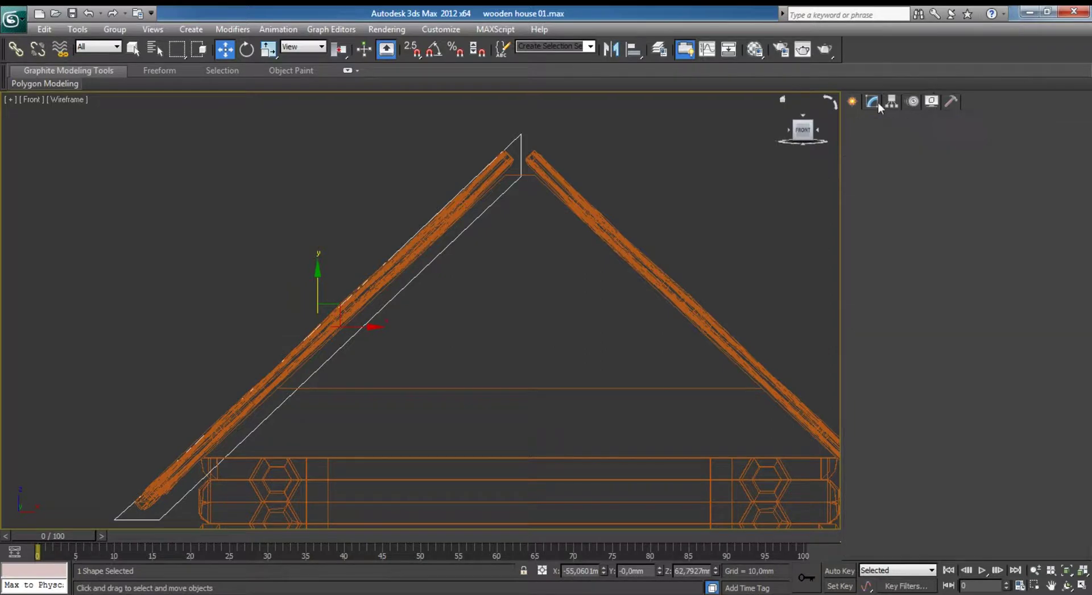
# Add an Edit Spline modifier to Line001 and select its two lower-left vertices.
pyautogui.click(922, 162)
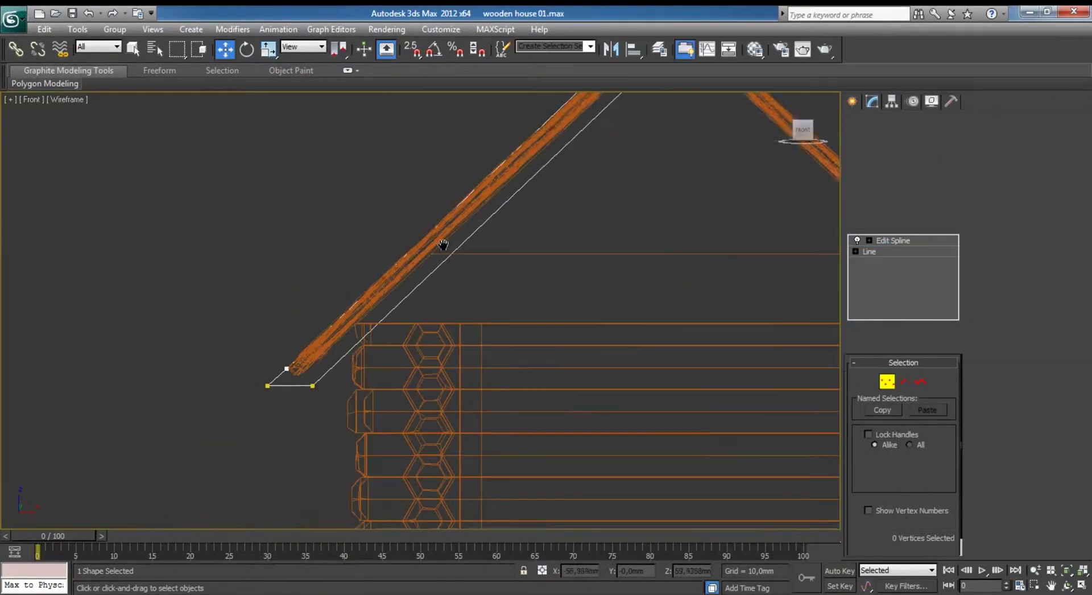
pyautogui.scroll(3, 441, 244)
pyautogui.moveTo(264, 288); pyautogui.dragTo(293, 339)
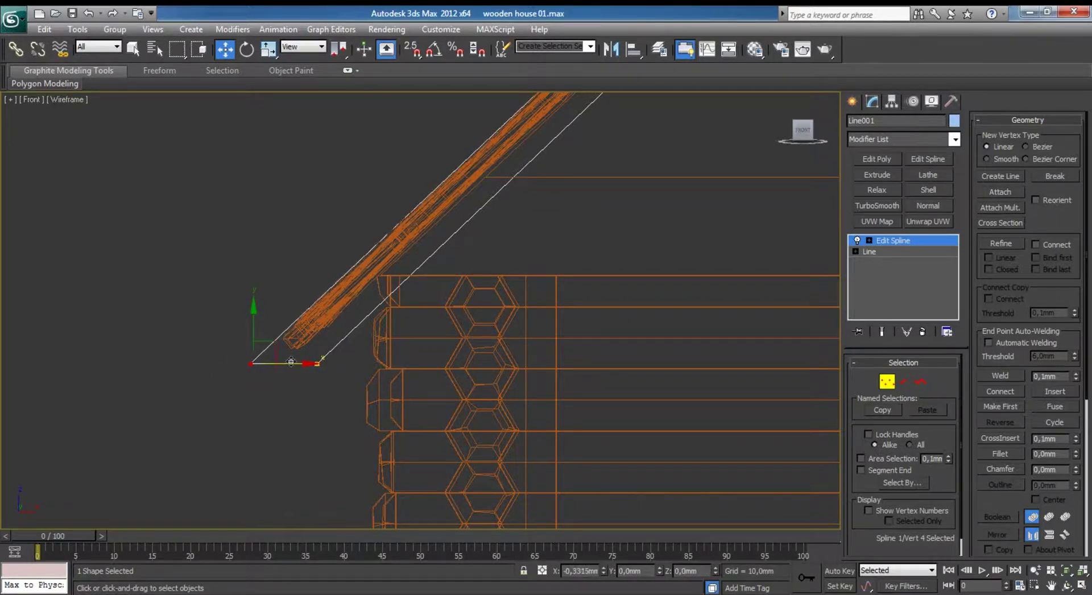
pyautogui.scroll(-1, 410, 318)
pyautogui.scroll(-2, 415, 328)
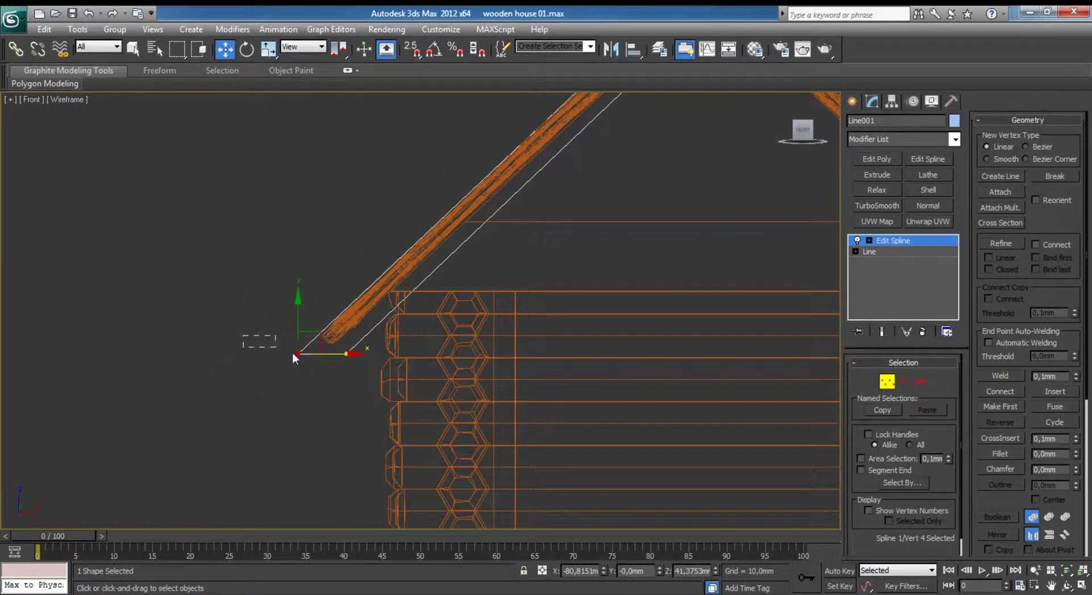
pyautogui.moveTo(243, 336); pyautogui.dragTo(294, 357)
pyautogui.scroll(2, 409, 353)
pyautogui.scroll(2, 341, 363)
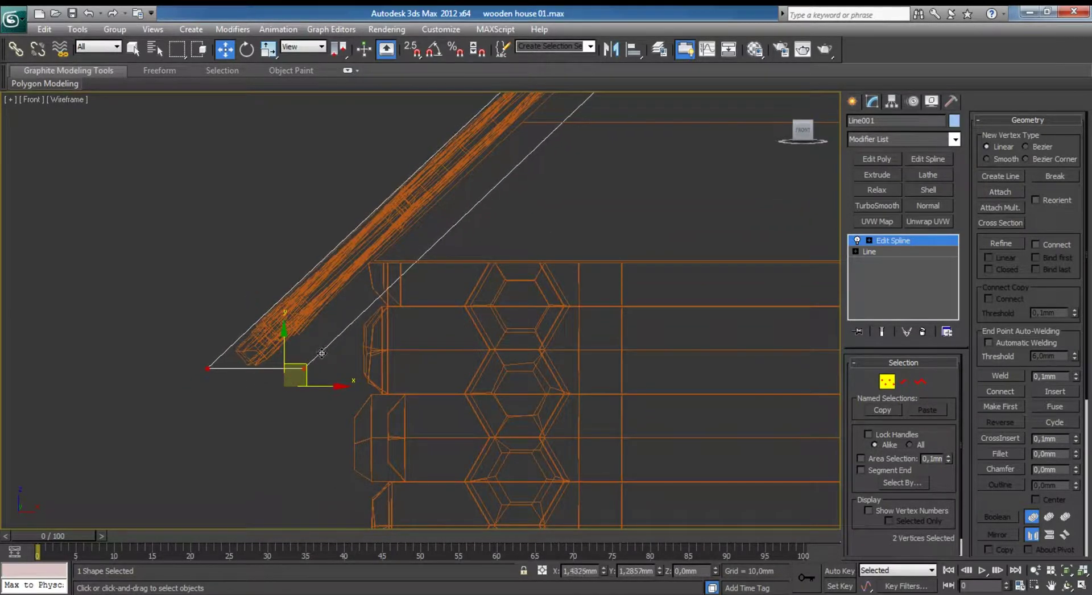
pyautogui.moveTo(321, 353); pyautogui.dragTo(406, 385, button='middle')
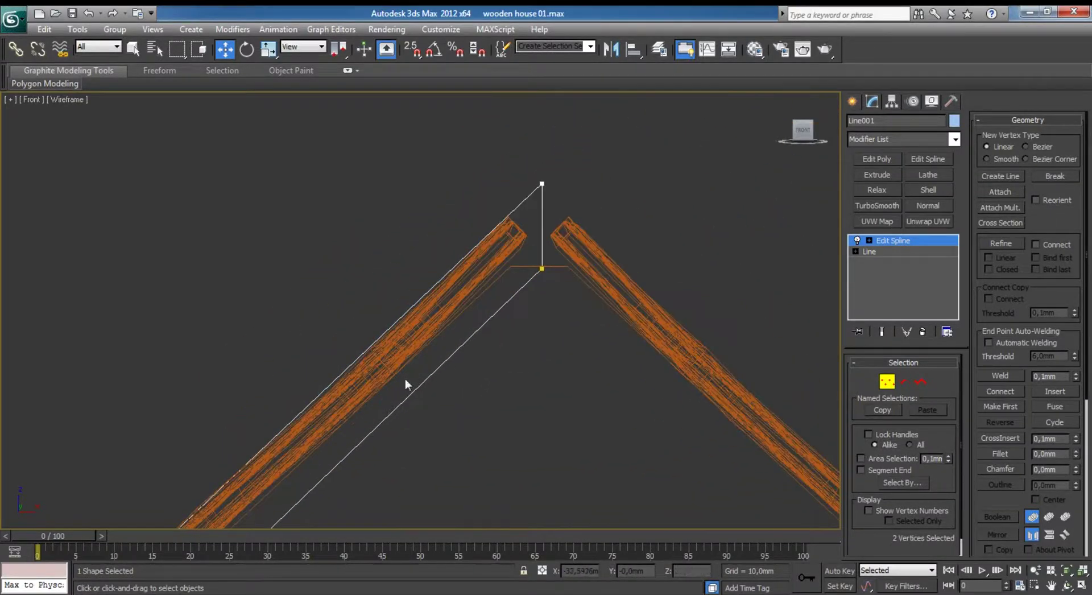
# Return to Vertex level and turn on Refine for inserting points along the outline.
pyautogui.click(888, 380)
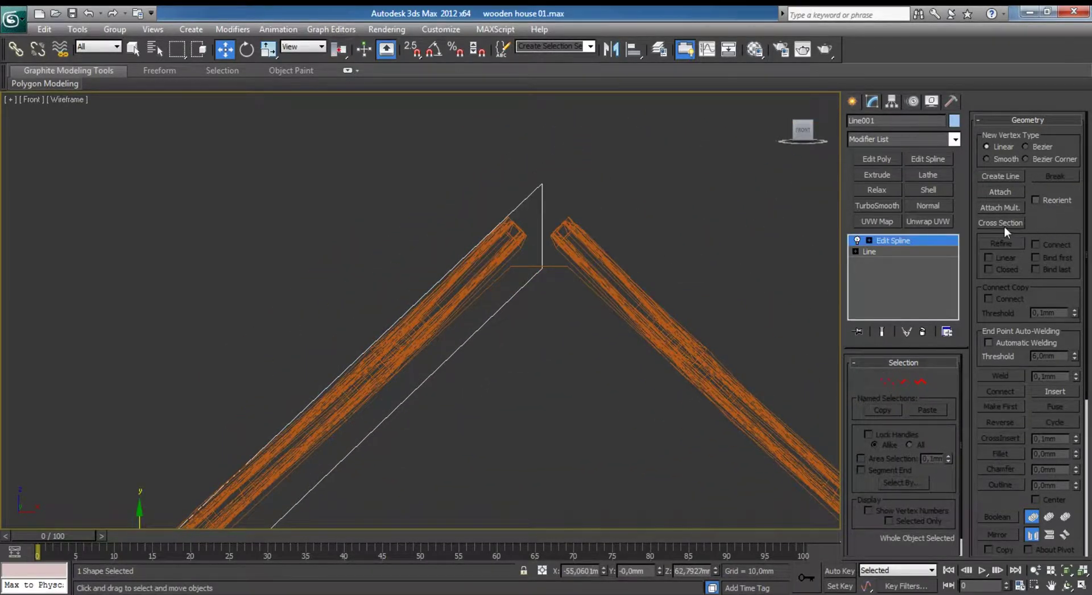
pyautogui.press('1')
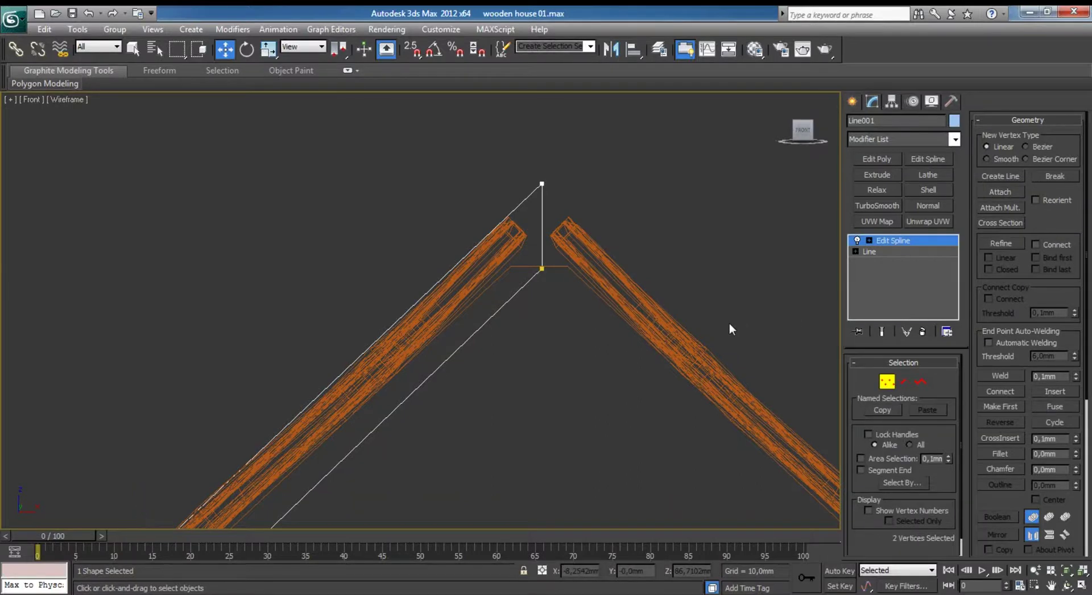
pyautogui.click(1008, 241)
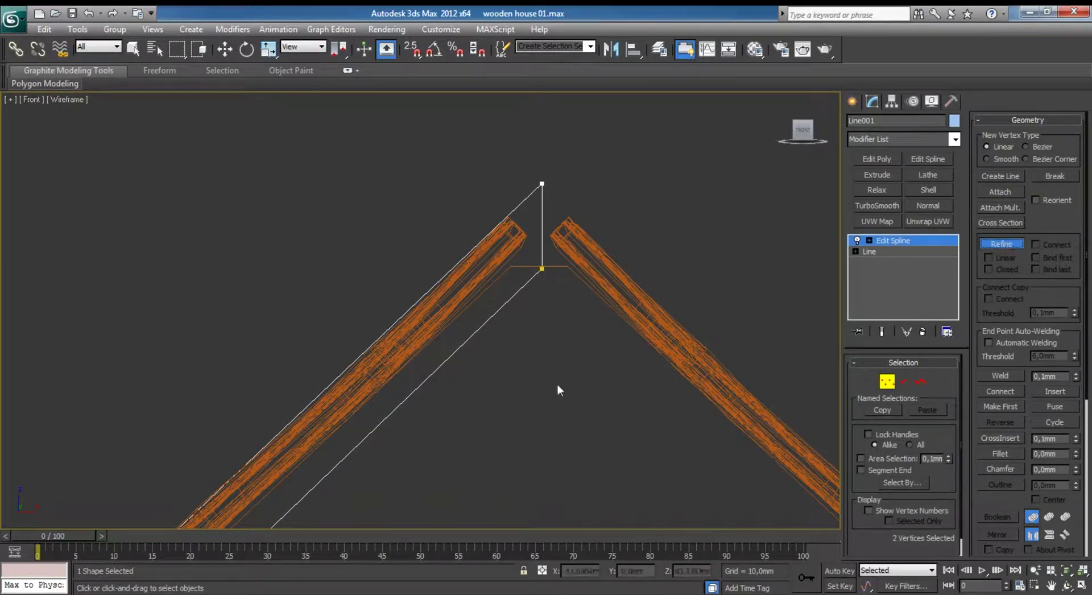
pyautogui.moveTo(547, 347); pyautogui.dragTo(557, 266, button='middle')
pyautogui.scroll(-1, 557, 266)
pyautogui.scroll(-1, 441, 292)
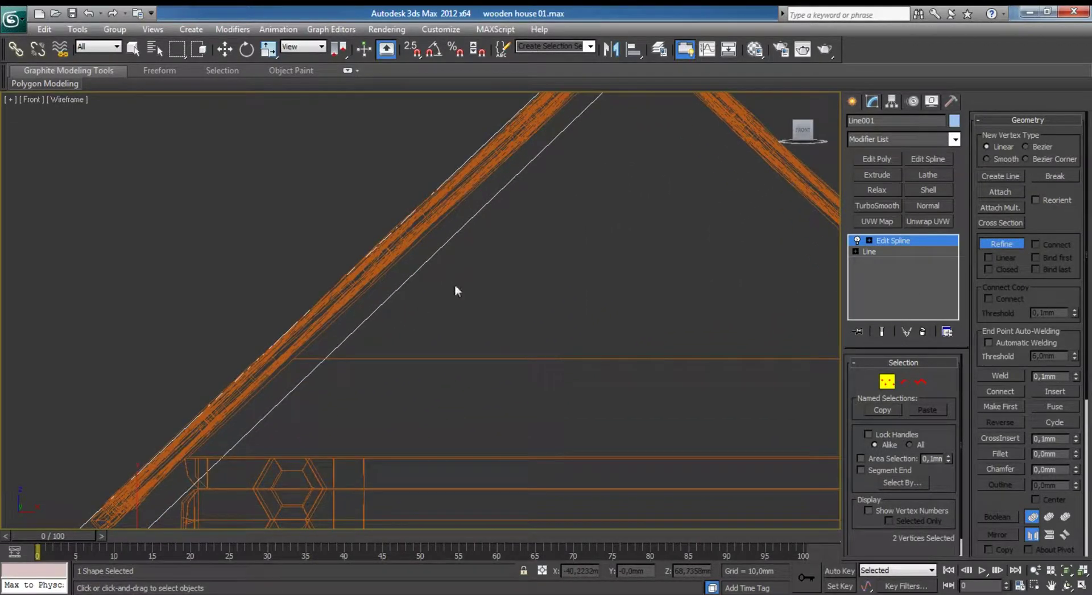
pyautogui.scroll(-1, 456, 289)
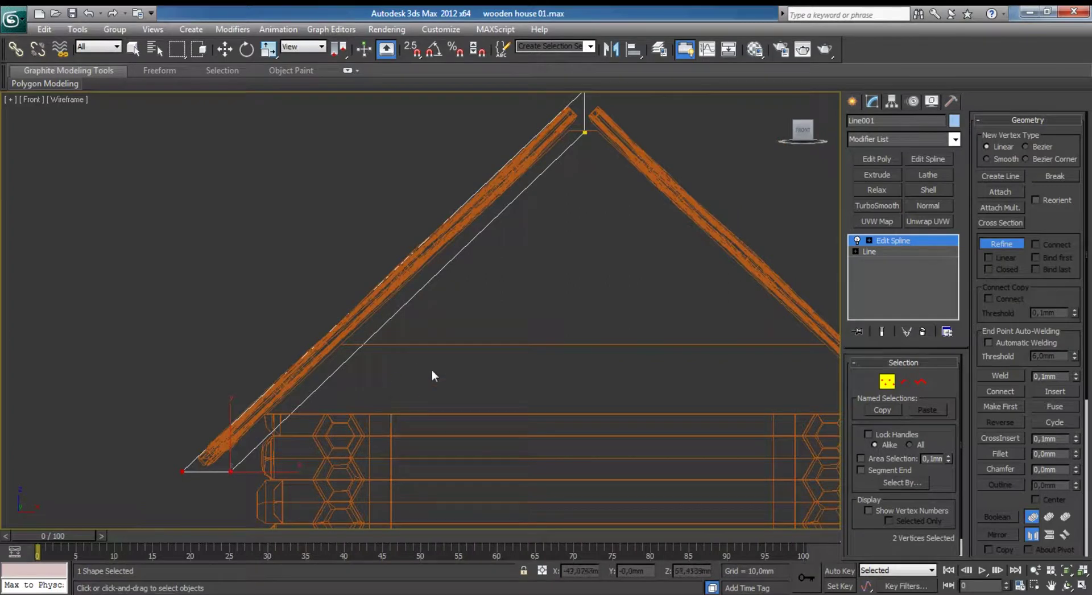
pyautogui.moveTo(338, 420); pyautogui.dragTo(360, 377, button='middle')
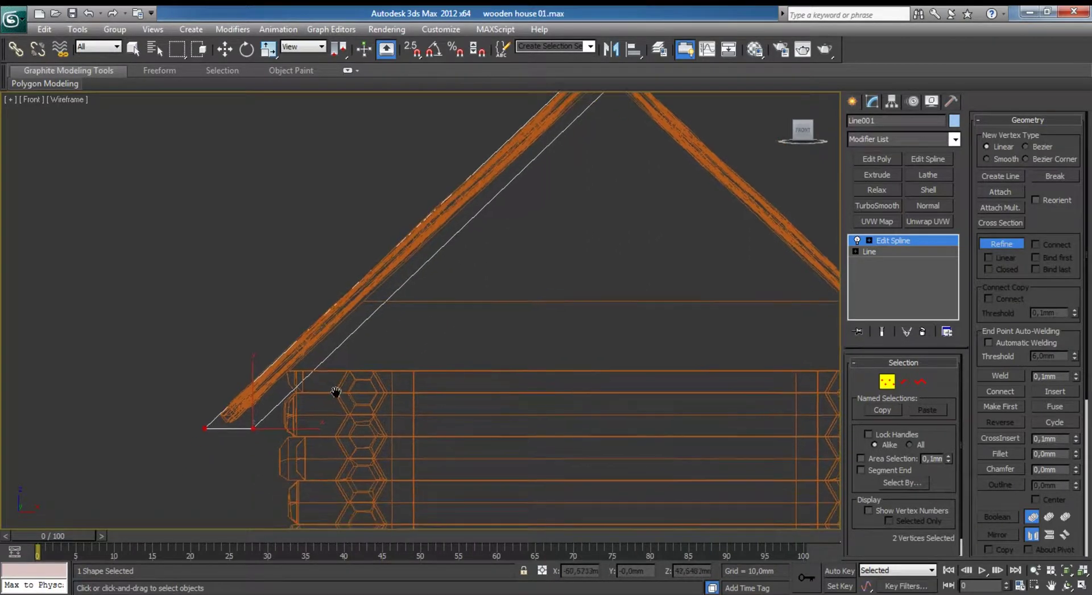
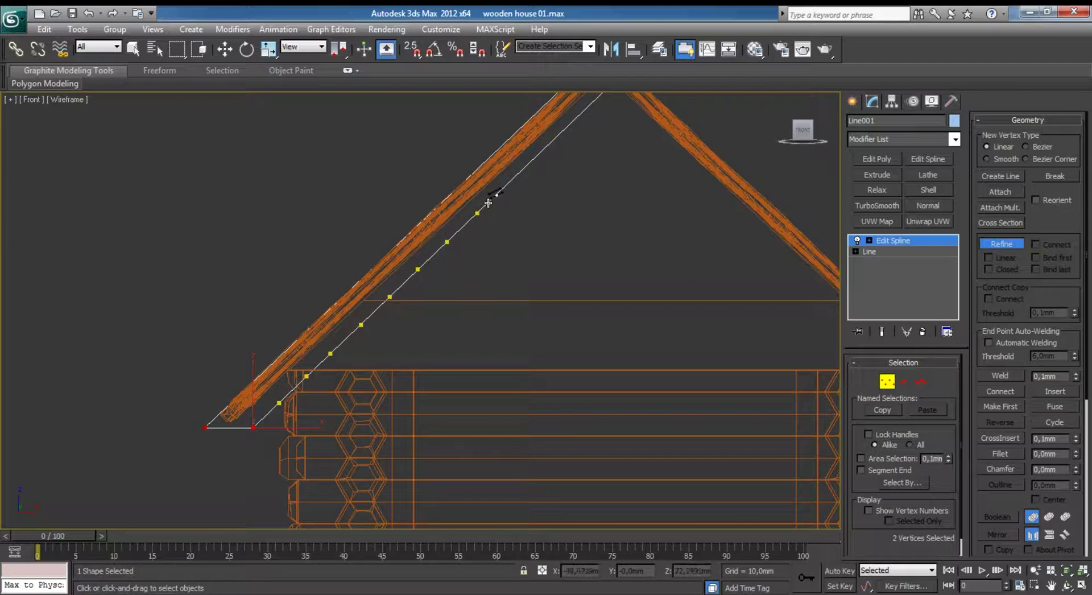
# Select alternating vertices along the left roof slope on the Line001 spline.
pyautogui.moveTo(534, 158); pyautogui.dragTo(513, 233, button='middle')
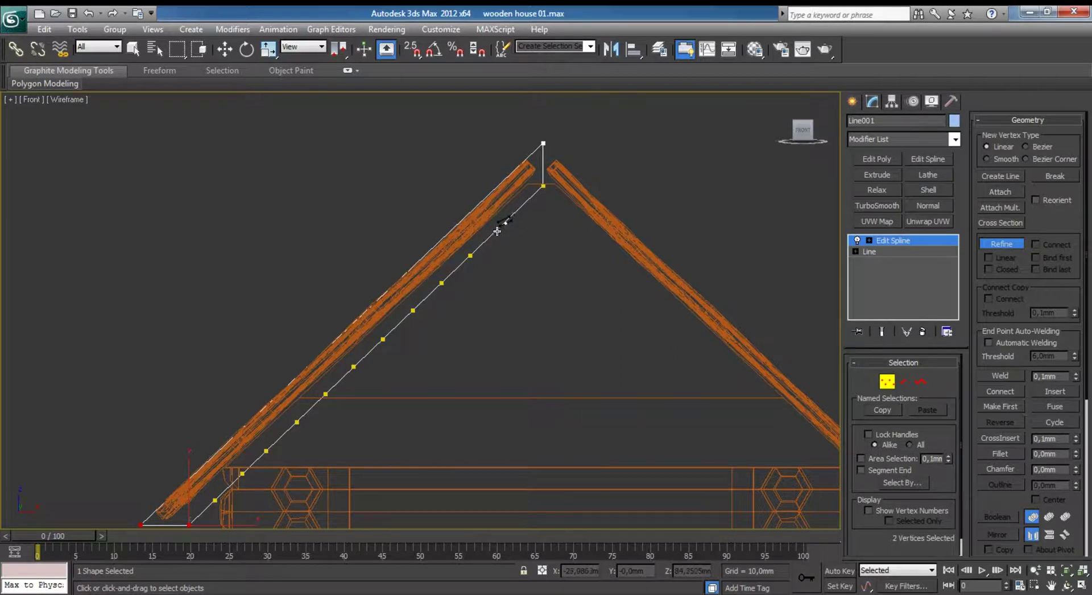
pyautogui.press('w')
pyautogui.scroll(2, 515, 250)
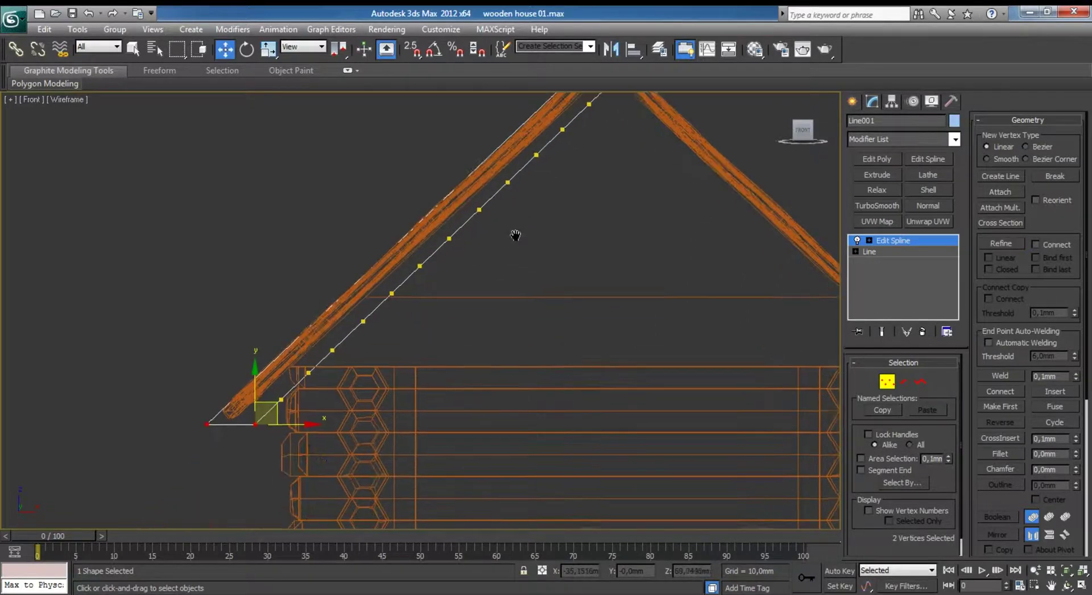
pyautogui.scroll(2, 344, 410)
pyautogui.click(309, 446)
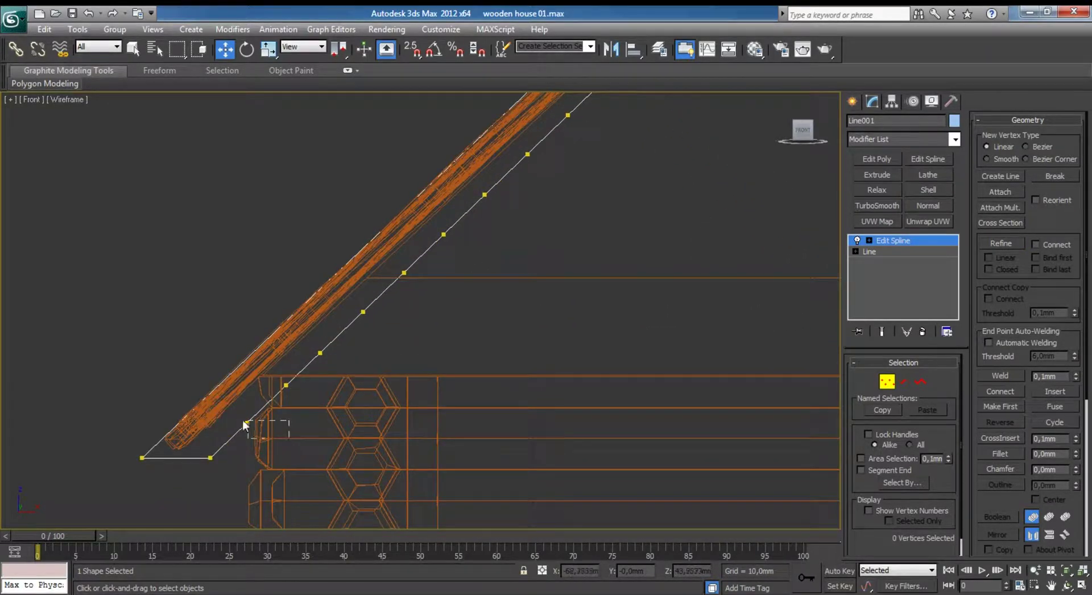
pyautogui.moveTo(245, 425); pyautogui.dragTo(244, 397)
pyautogui.click(320, 353)
pyautogui.keyDown('ctrl'); pyautogui.click(404, 273); pyautogui.keyUp('ctrl')
pyautogui.moveTo(420, 280); pyautogui.dragTo(385, 386, button='middle')
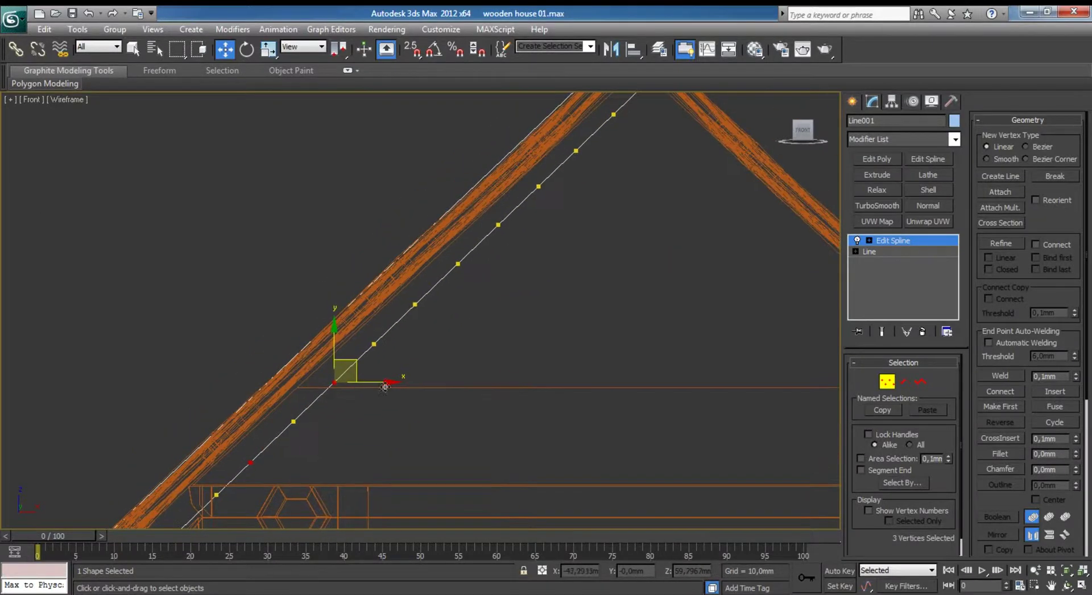
pyautogui.keyDown('ctrl'); pyautogui.moveTo(394, 295); pyautogui.dragTo(432, 315); pyautogui.keyUp('ctrl')
pyautogui.keyDown('ctrl'); pyautogui.click(498, 224); pyautogui.keyUp('ctrl')
pyautogui.moveTo(498, 225); pyautogui.dragTo(500, 292, button='middle')
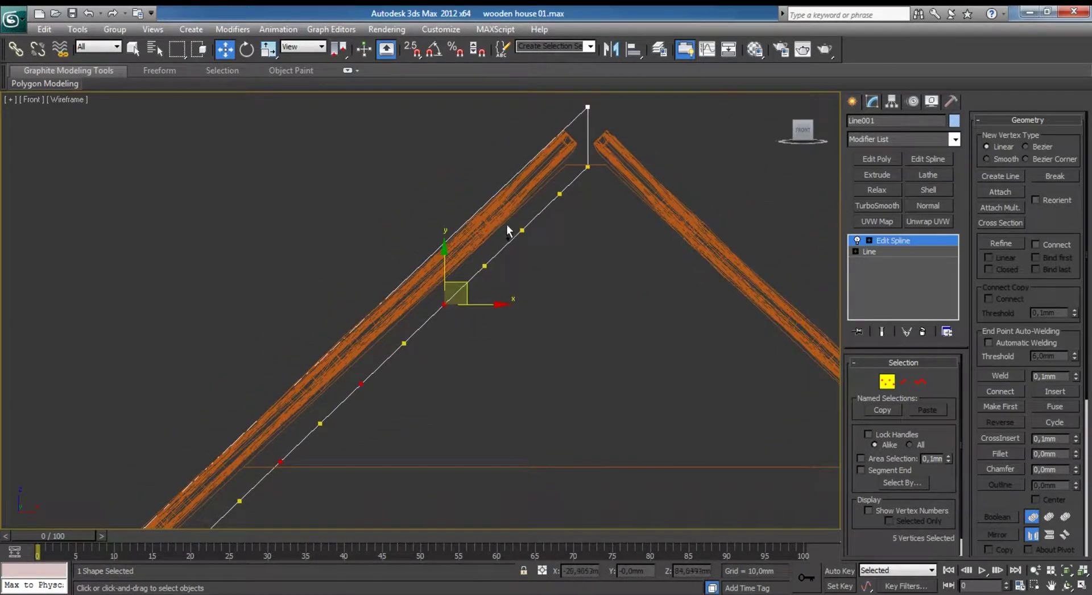
pyautogui.keyDown('ctrl'); pyautogui.click(522, 230); pyautogui.keyUp('ctrl')
# Shift the selected vertices left along X to form a stepped zigzag profile.
pyautogui.moveTo(553, 230); pyautogui.dragTo(526, 229)
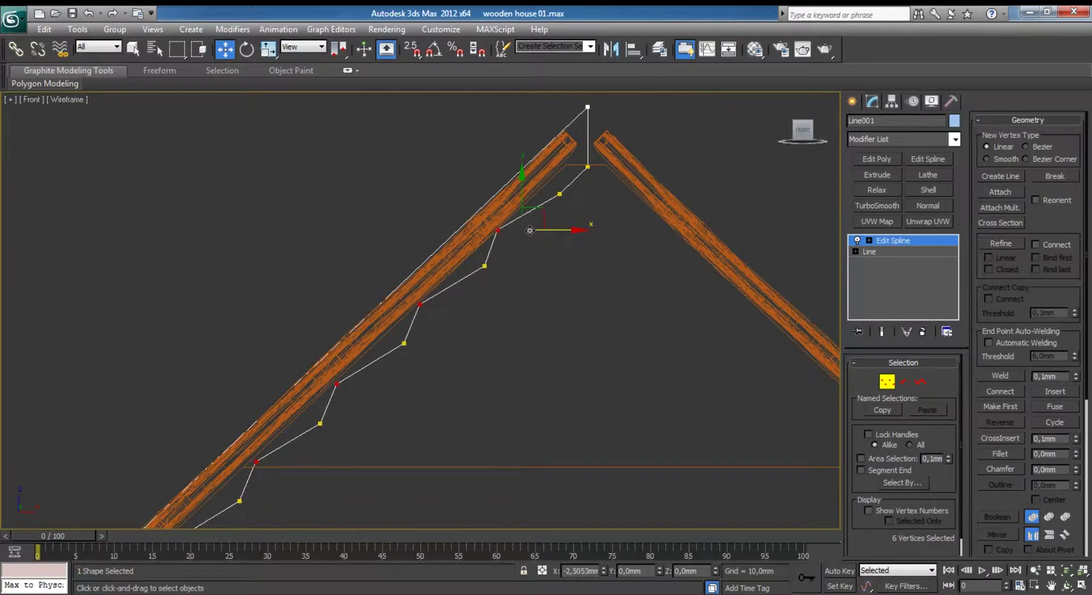
pyautogui.scroll(-3, 504, 280)
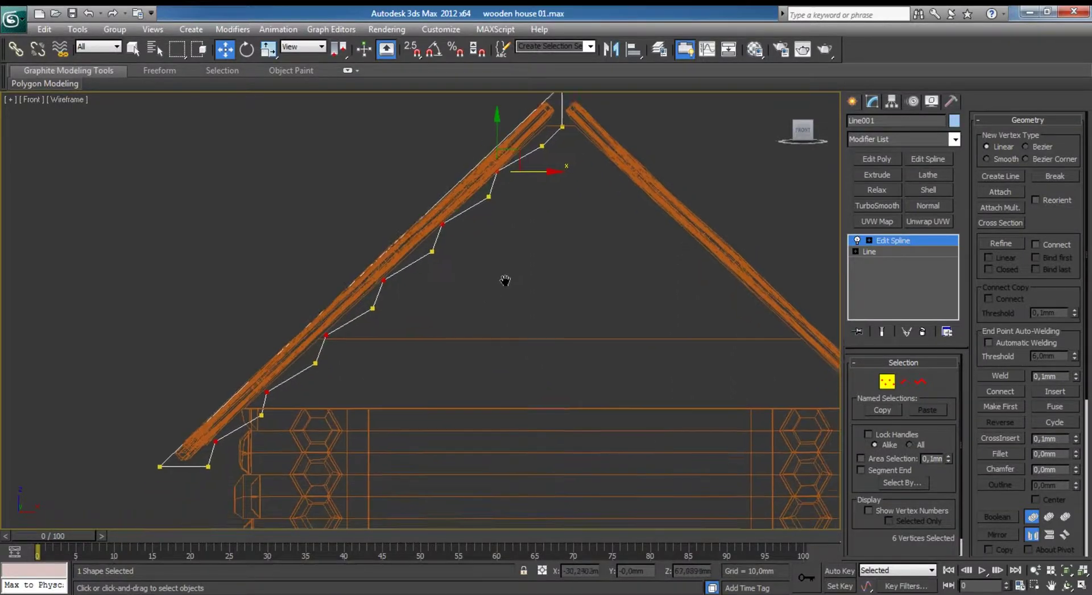
pyautogui.moveTo(504, 280); pyautogui.dragTo(514, 268, button='middle')
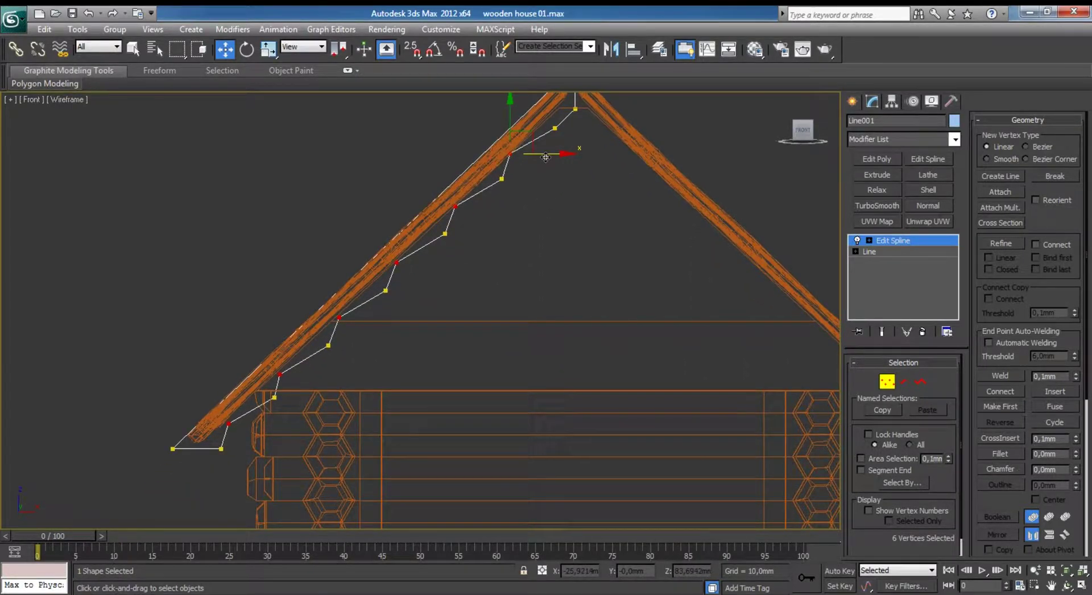
pyautogui.moveTo(545, 157); pyautogui.dragTo(542, 158)
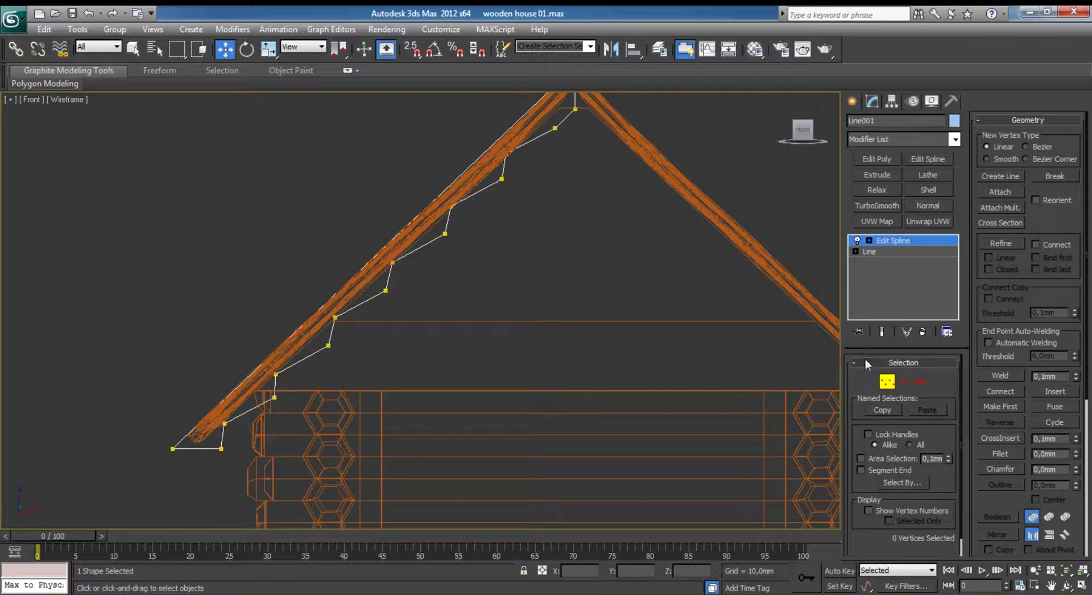
# Apply an Extrude modifier to Line001 and adjust its Amount.
pyautogui.click(885, 382)
pyautogui.click(878, 176)
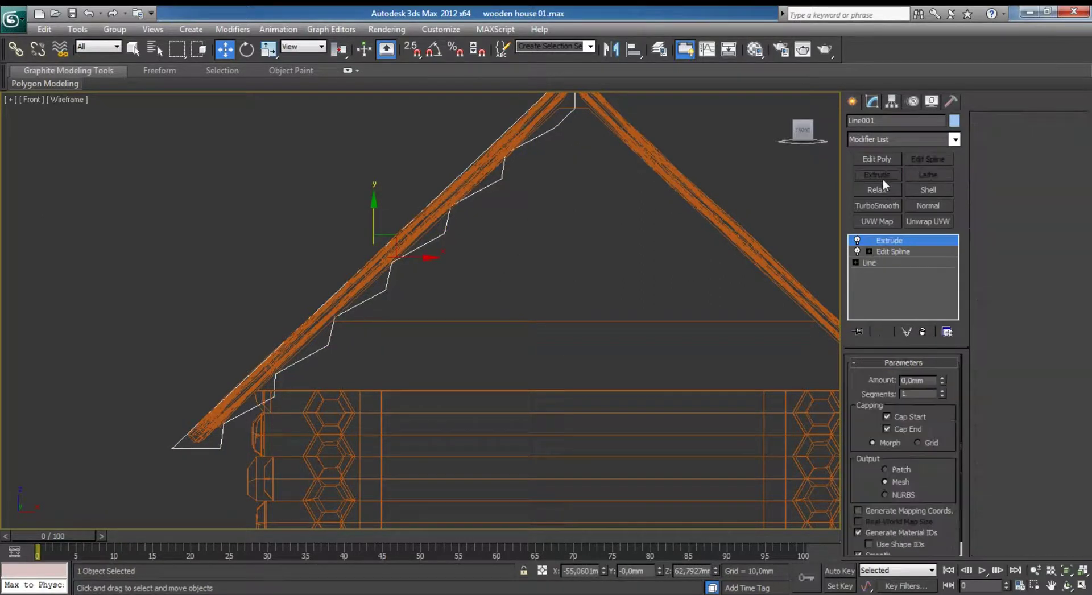
pyautogui.hotkey('alt', 'w')
pyautogui.press('z')
pyautogui.scroll(-3, 168, 210)
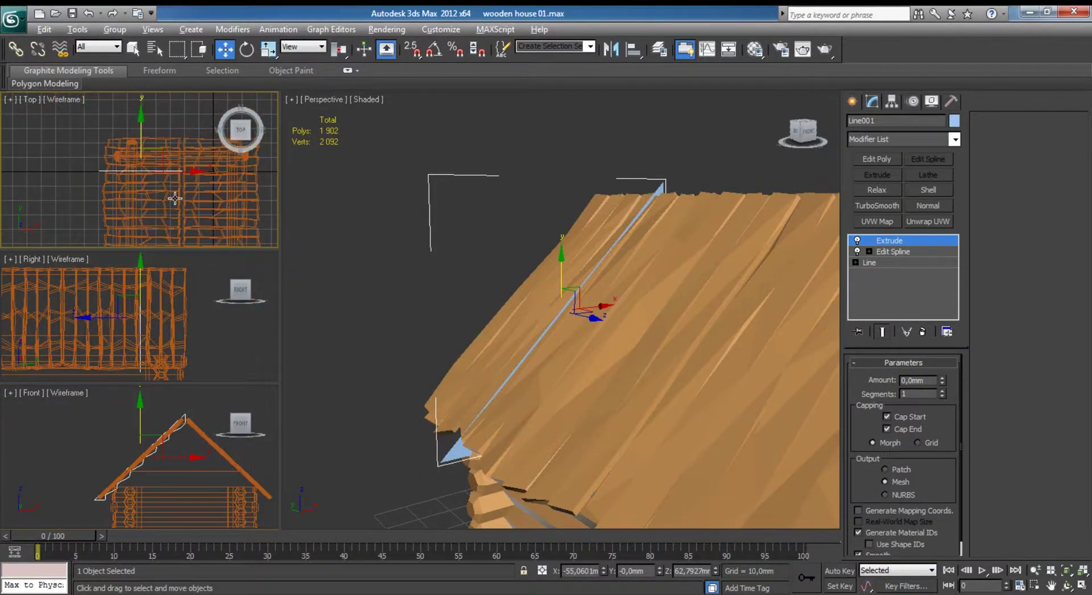
pyautogui.hotkey('alt', 'w')
pyautogui.moveTo(942, 382); pyautogui.dragTo(945, 374)
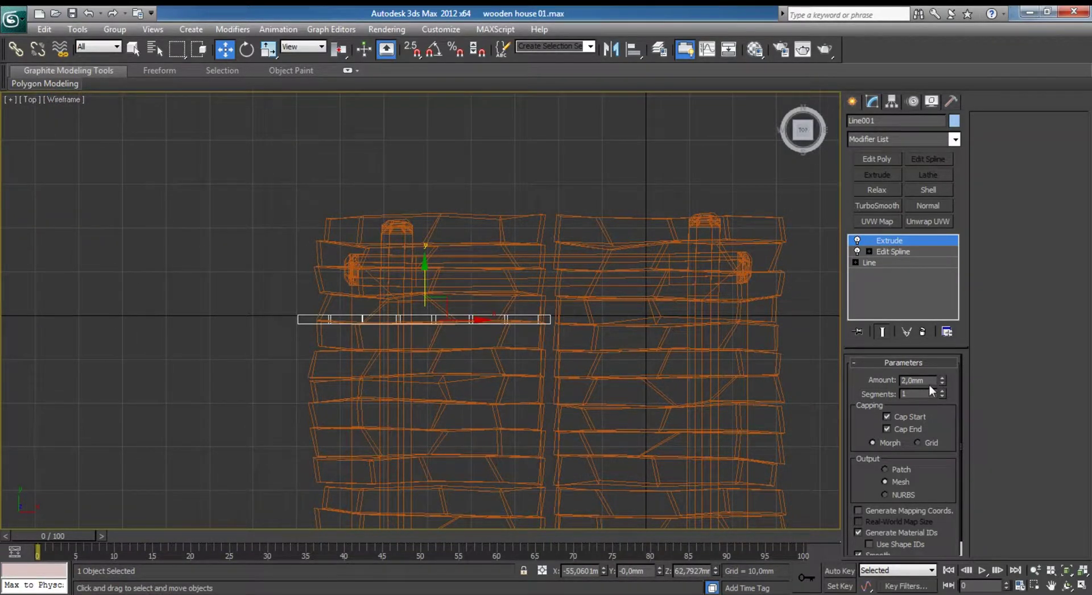
pyautogui.scroll(-3, 402, 245)
# Move the extruded piece against the house front and confirm the 1,0mm thickness.
pyautogui.moveTo(402, 245); pyautogui.dragTo(403, 393)
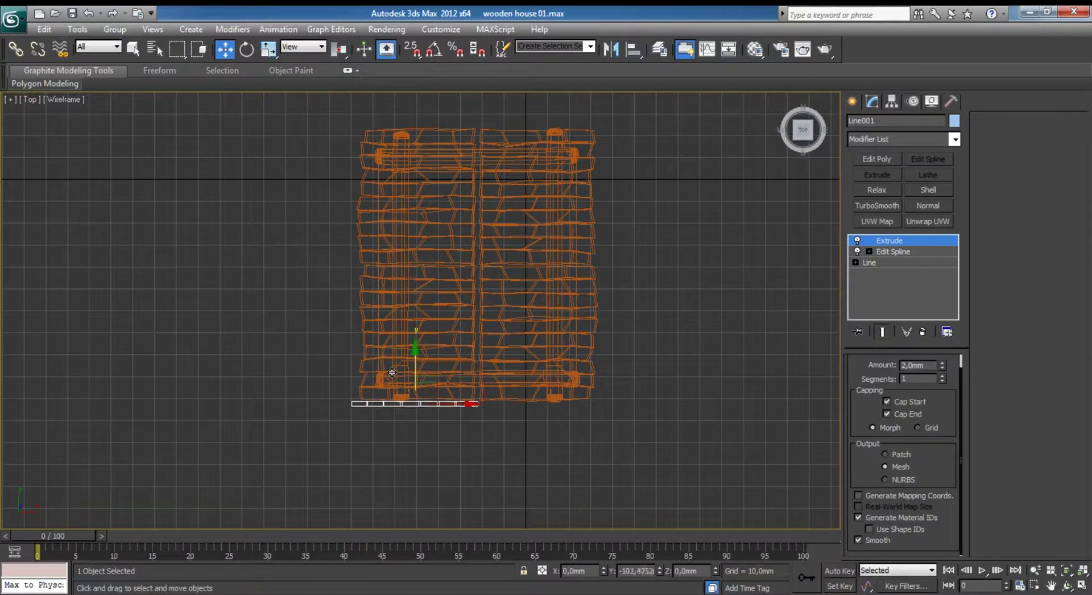
pyautogui.scroll(5, 409, 398)
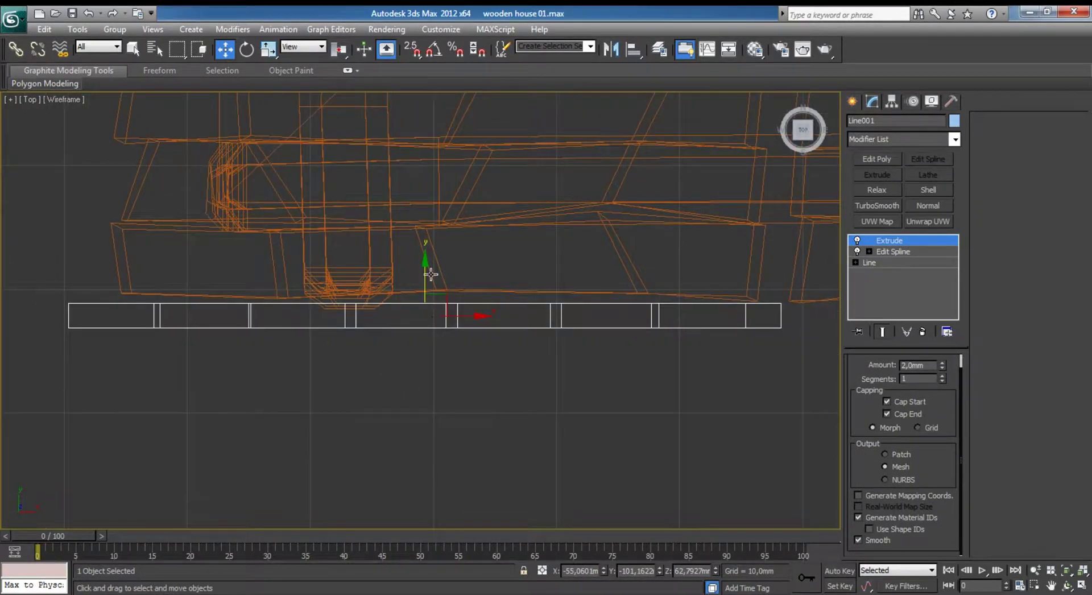
pyautogui.hotkey('alt', 'w')
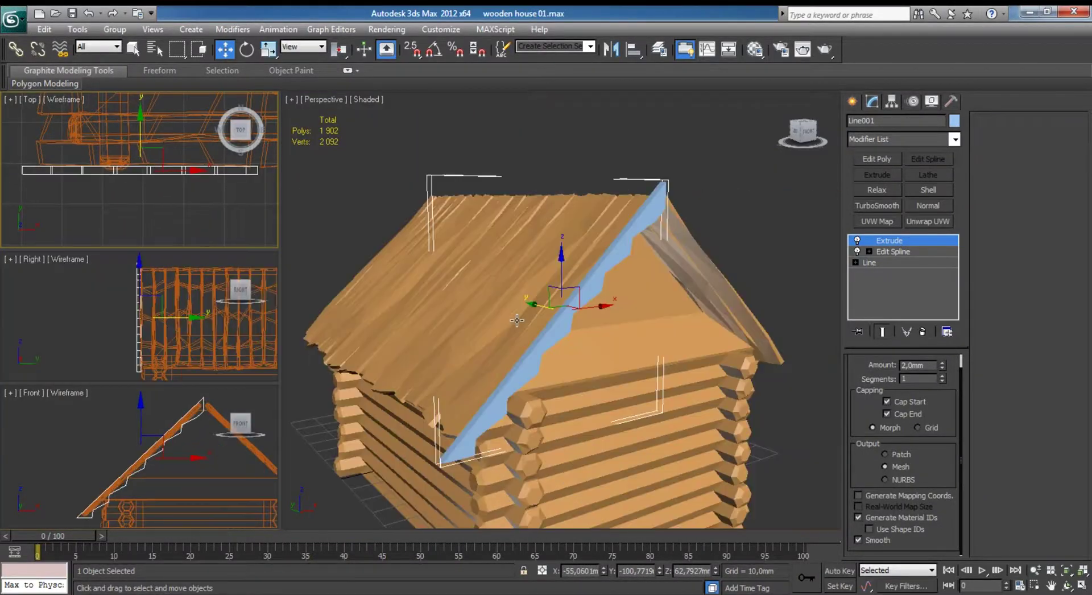
pyautogui.moveTo(532, 321)
pyautogui.keyDown('alt'); pyautogui.mouseDown(button='middle')
pyautogui.moveTo(429, 291)
pyautogui.moveTo(625, 293)
pyautogui.mouseUp(button='middle'); pyautogui.keyUp('alt')
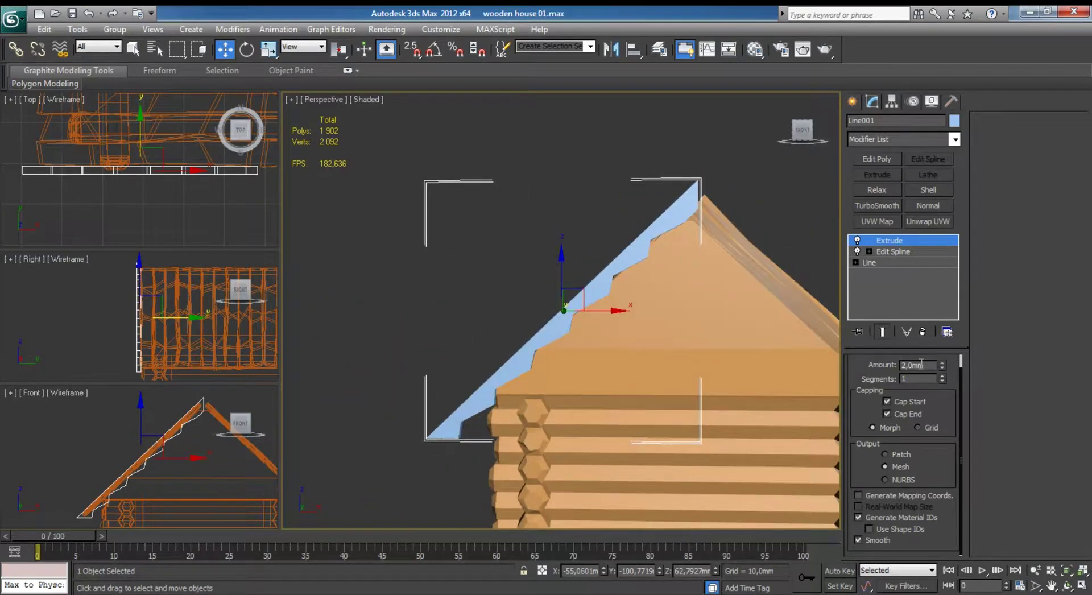
pyautogui.write('1')
pyautogui.press('Return')
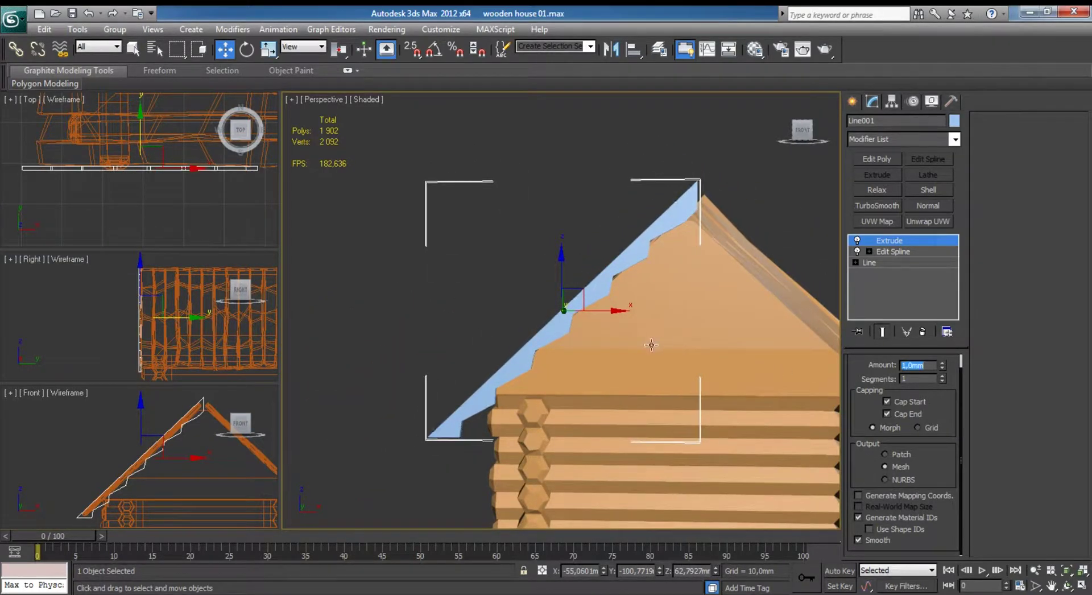
# Give the gable trim piece an orange, wood-toned object colour.
pyautogui.keyDown('alt'); pyautogui.moveTo(654, 259); pyautogui.dragTo(602, 250, button='middle'); pyautogui.keyUp('alt')
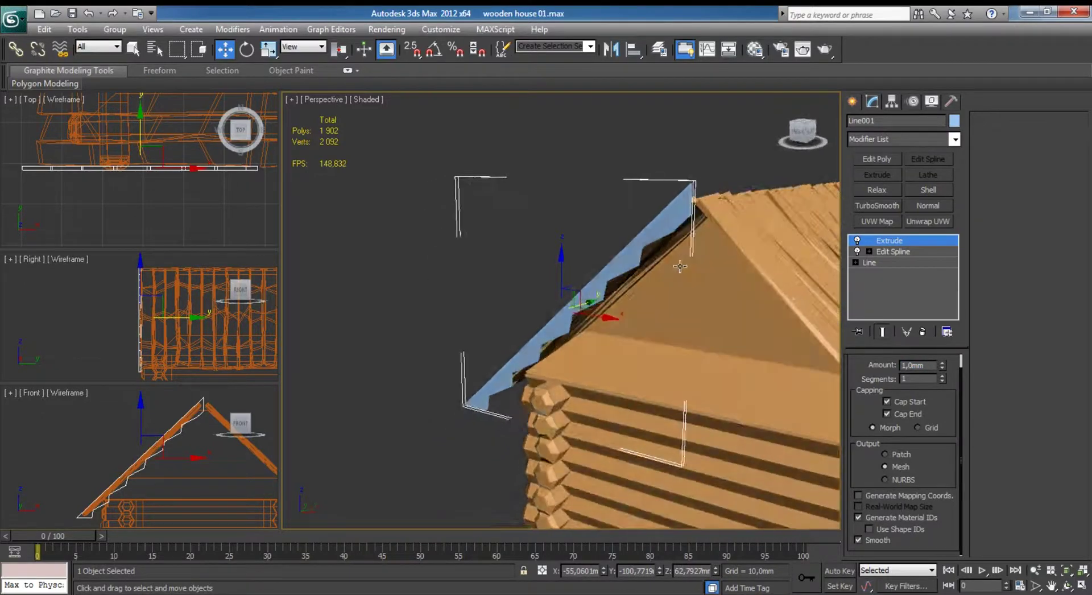
pyautogui.press('F4')
pyautogui.click(953, 120)
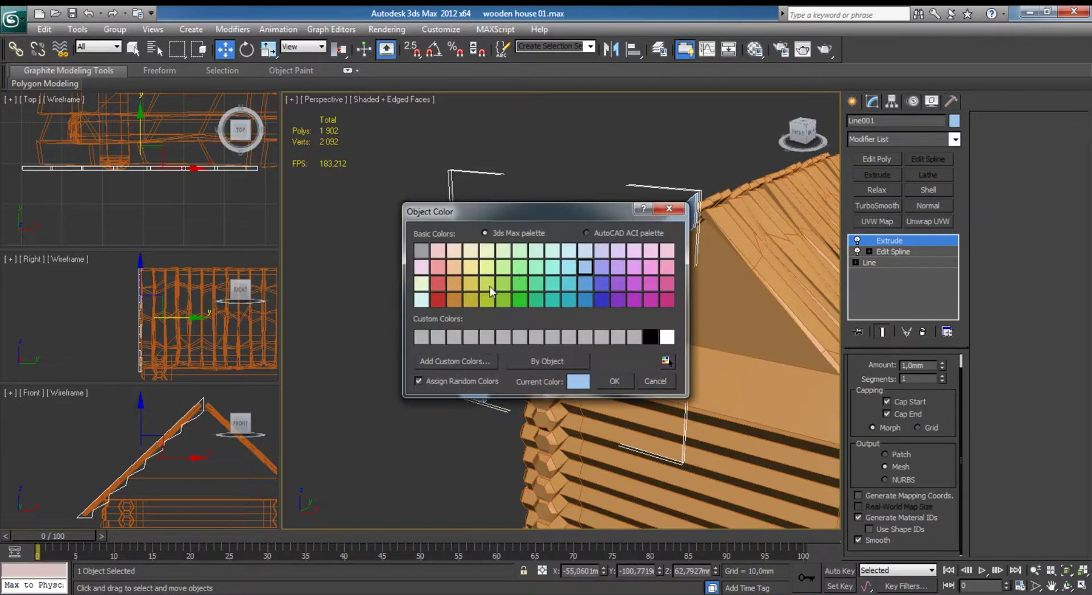
pyautogui.click(603, 378)
pyautogui.click(512, 202)
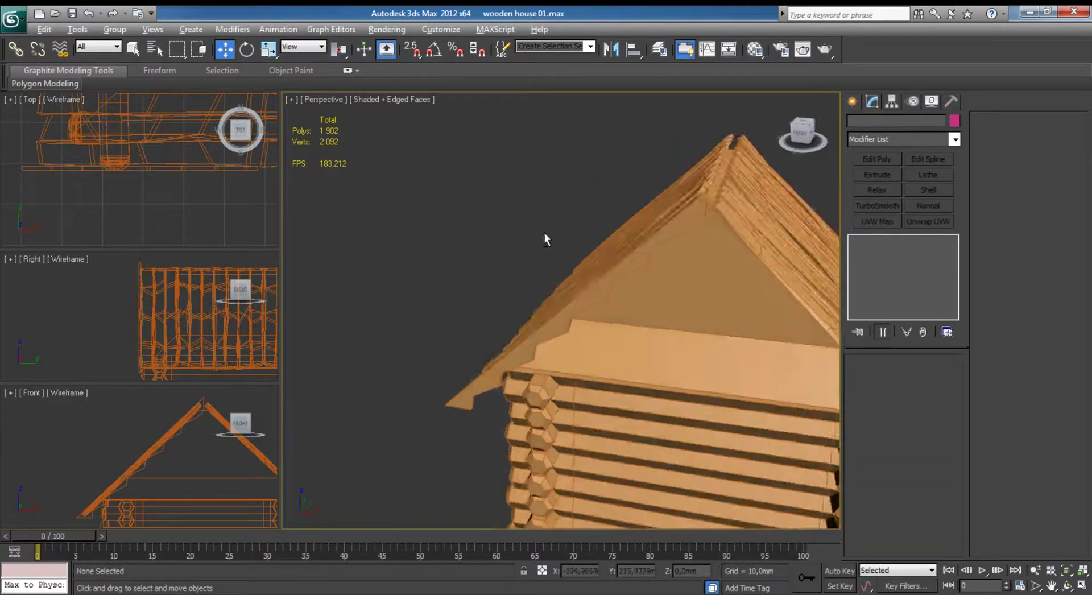
pyautogui.keyDown('alt'); pyautogui.moveTo(544, 233); pyautogui.dragTo(238, 183, button='middle'); pyautogui.keyUp('alt')
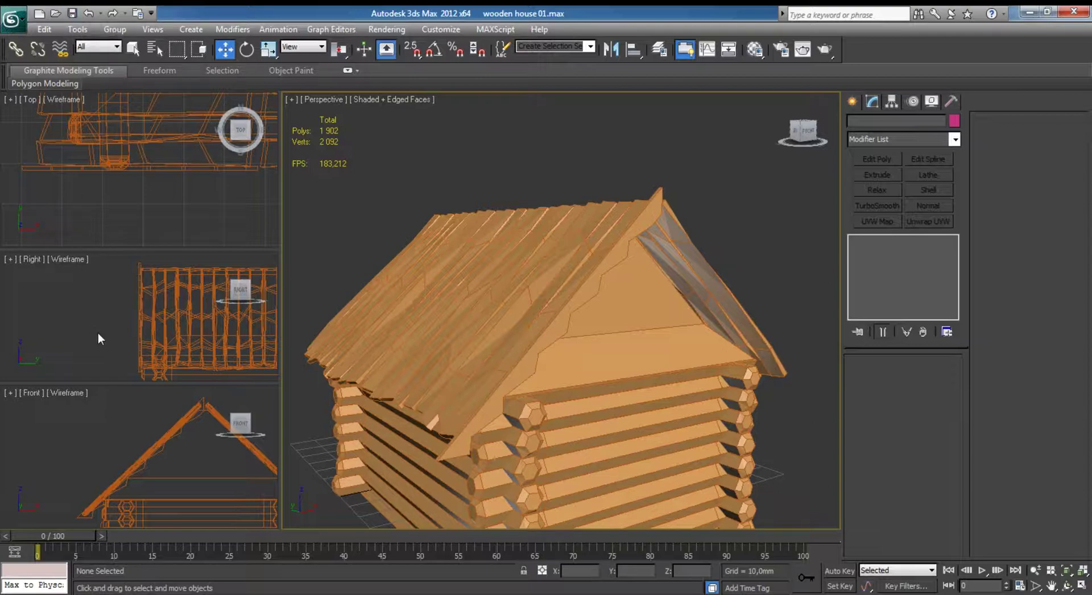
pyautogui.moveTo(490, 344)
pyautogui.mouseDown(button='middle')
pyautogui.moveTo(455, 288)
pyautogui.moveTo(741, 255)
pyautogui.mouseUp(button='middle')
pyautogui.click(563, 223)
pyautogui.scroll(3, 585, 239)
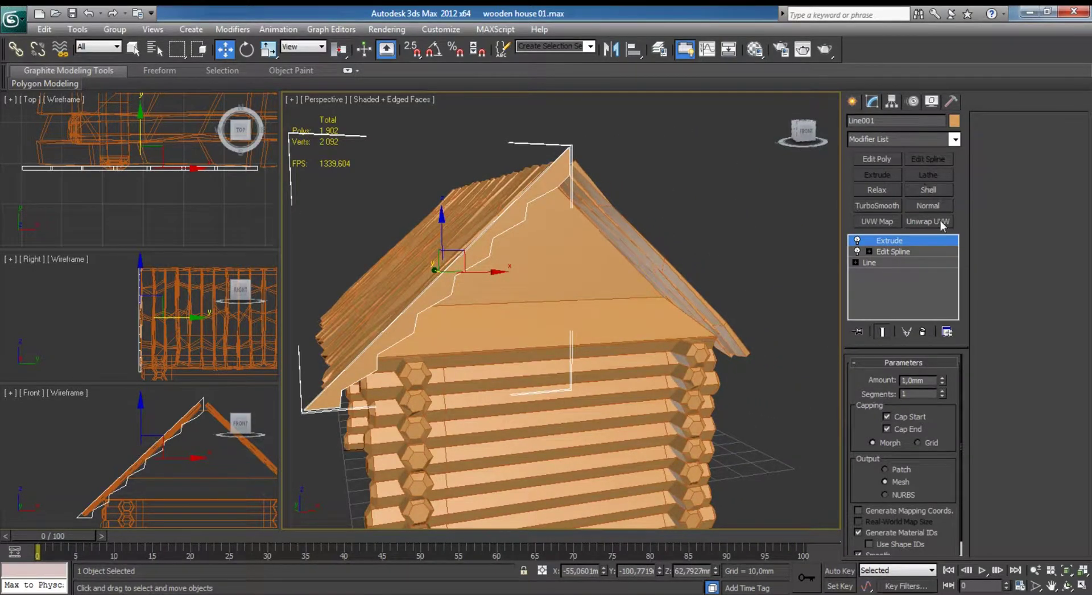
# Add a Symmetry modifier to the gable trim piece.
pyautogui.click(955, 142)
pyautogui.scroll(-3, 904, 407)
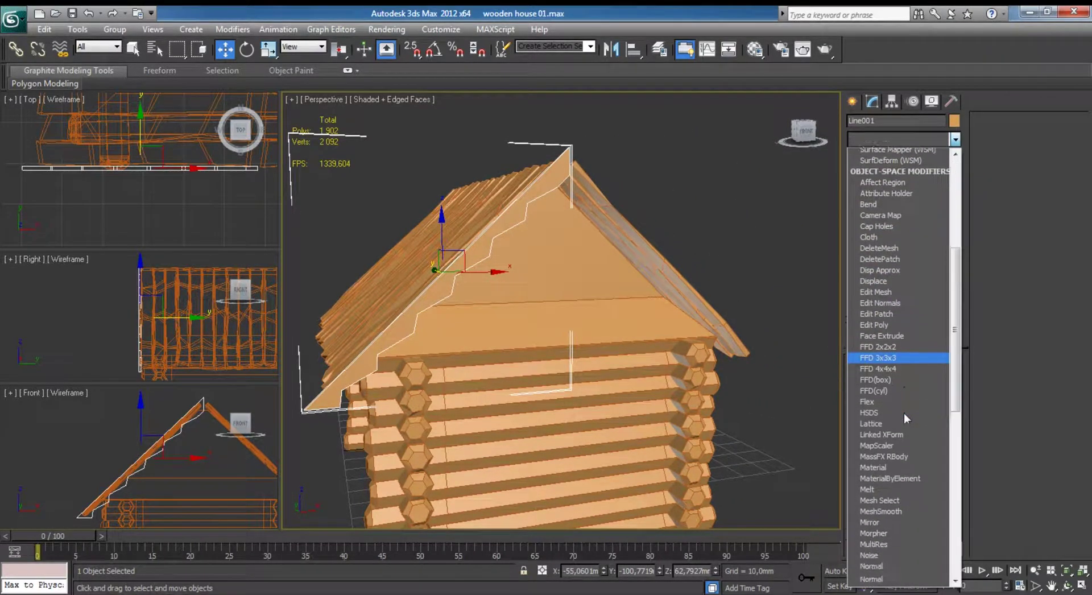
pyautogui.scroll(-3, 902, 412)
pyautogui.scroll(-2, 903, 413)
pyautogui.scroll(-1, 902, 411)
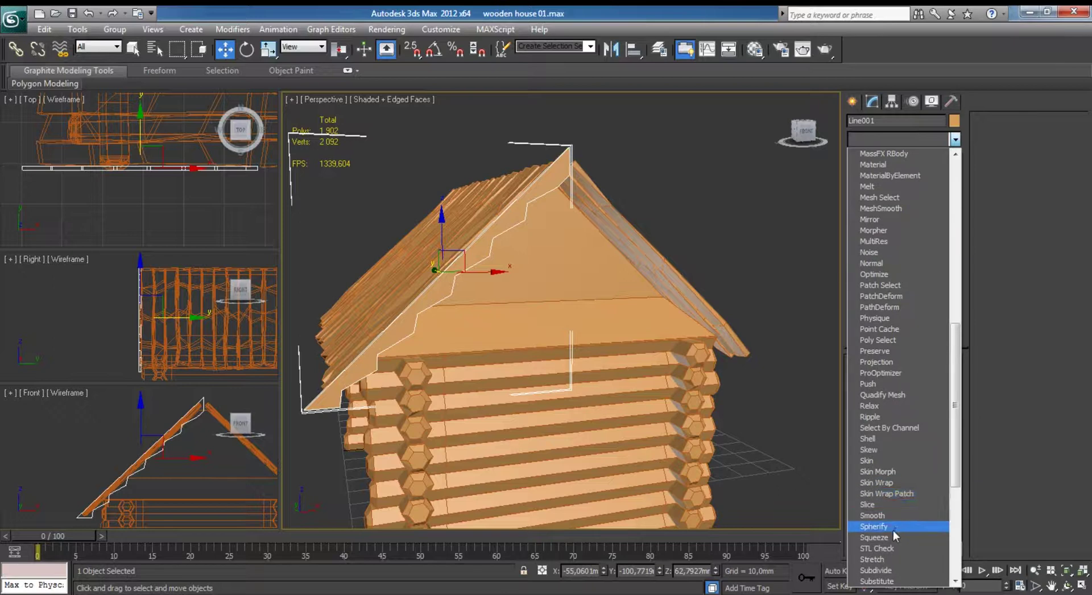
pyautogui.scroll(-1, 899, 545)
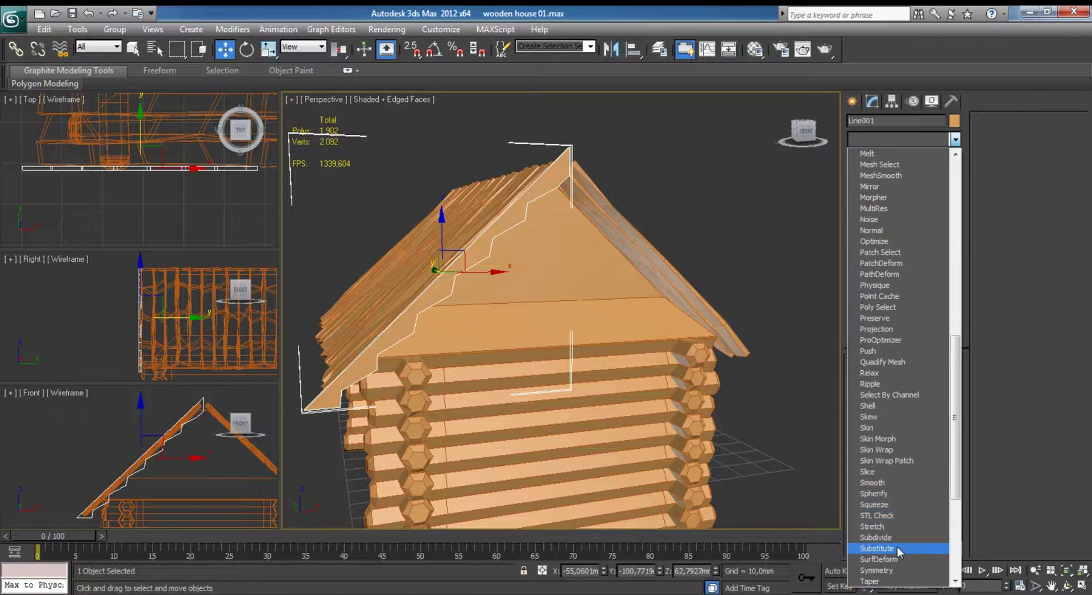
pyautogui.click(882, 559)
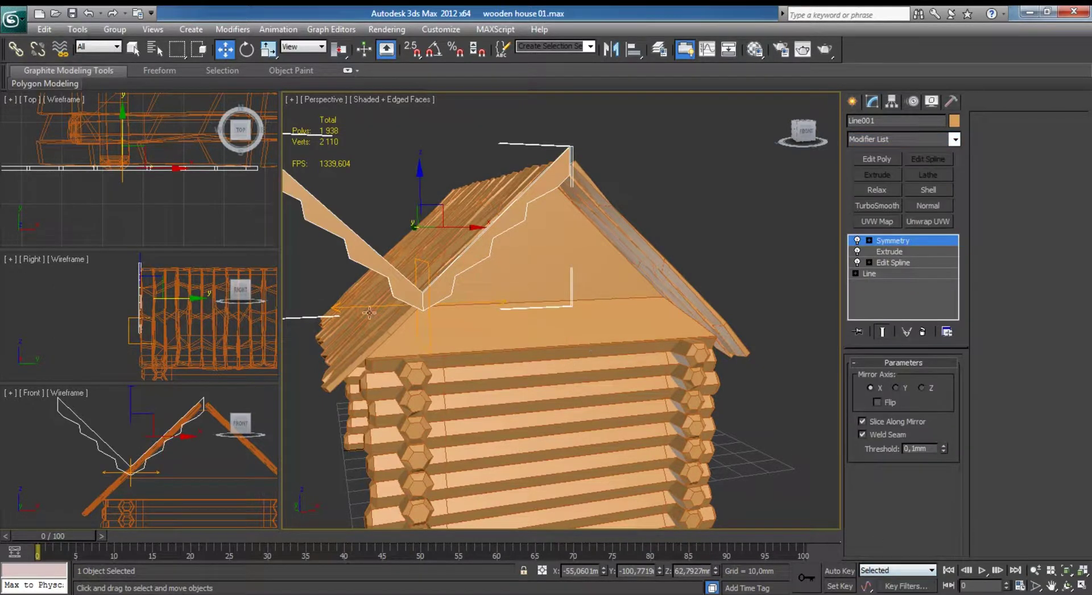
# Flip the mirror and centre the trim on the roof apex in Front view.
pyautogui.hotkey('alt', 'w')
pyautogui.scroll(-2, 447, 367)
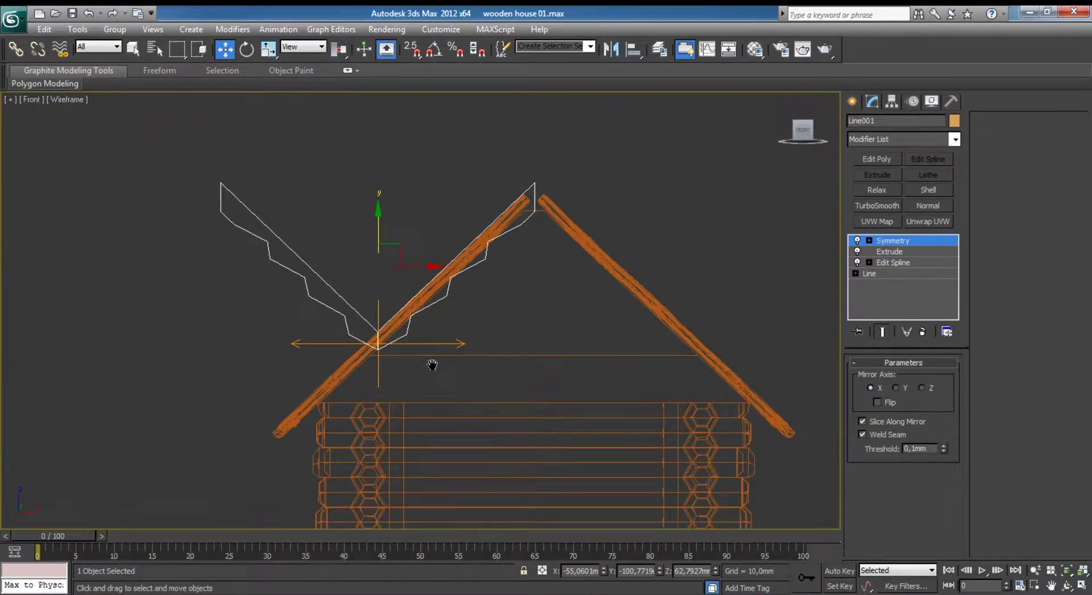
pyautogui.moveTo(417, 344); pyautogui.dragTo(580, 343)
pyautogui.click(870, 398)
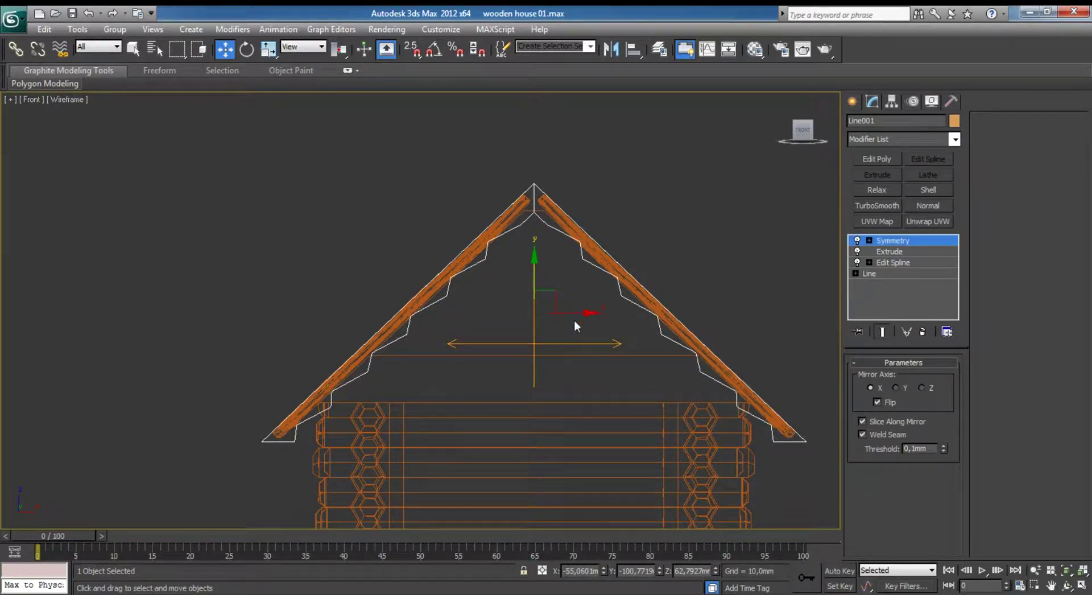
pyautogui.moveTo(568, 318); pyautogui.dragTo(569, 314)
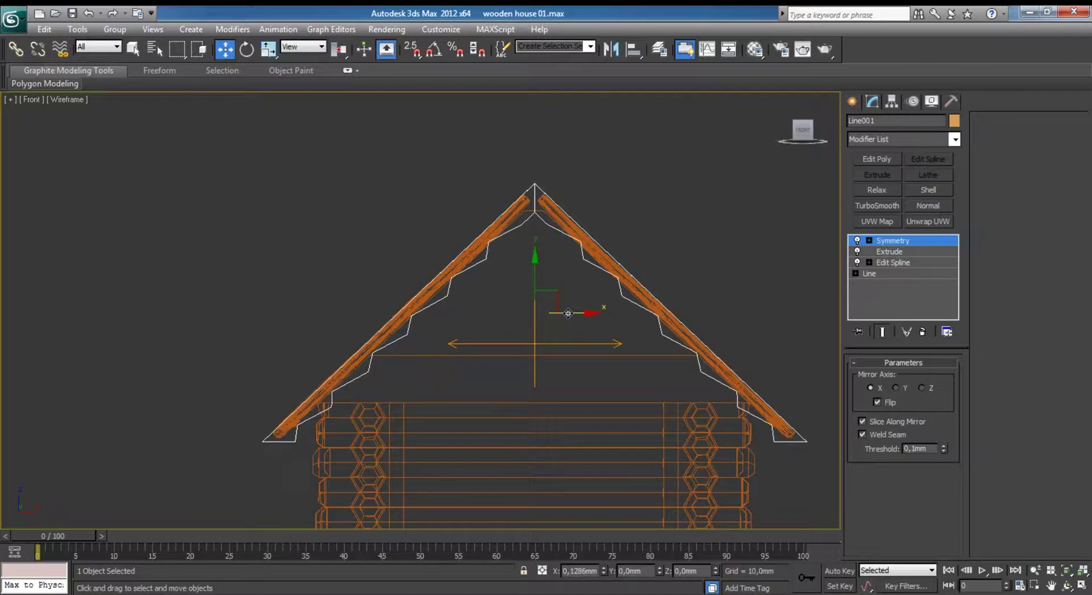
pyautogui.click(608, 196)
pyautogui.moveTo(609, 196); pyautogui.dragTo(529, 277, button='middle')
pyautogui.scroll(3, 509, 293)
pyautogui.hotkey('alt', 'w')
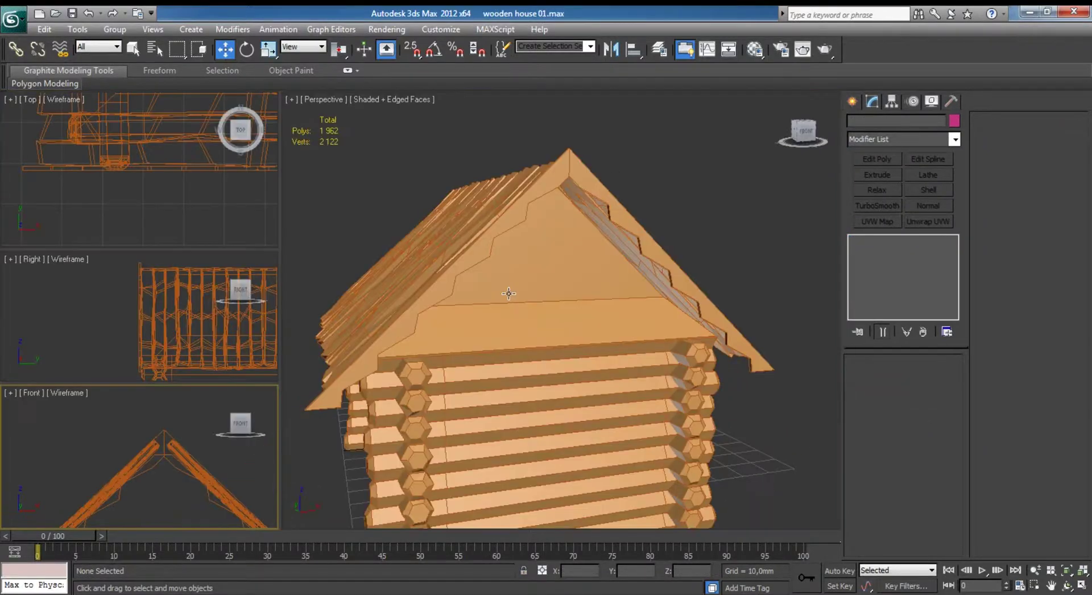
# Shift-clone the roof spline in Top view as an independent Copy, Line002, for the rear gable.
pyautogui.click(563, 195)
pyautogui.keyDown('alt'); pyautogui.moveTo(562, 195); pyautogui.dragTo(602, 204, button='middle'); pyautogui.keyUp('alt')
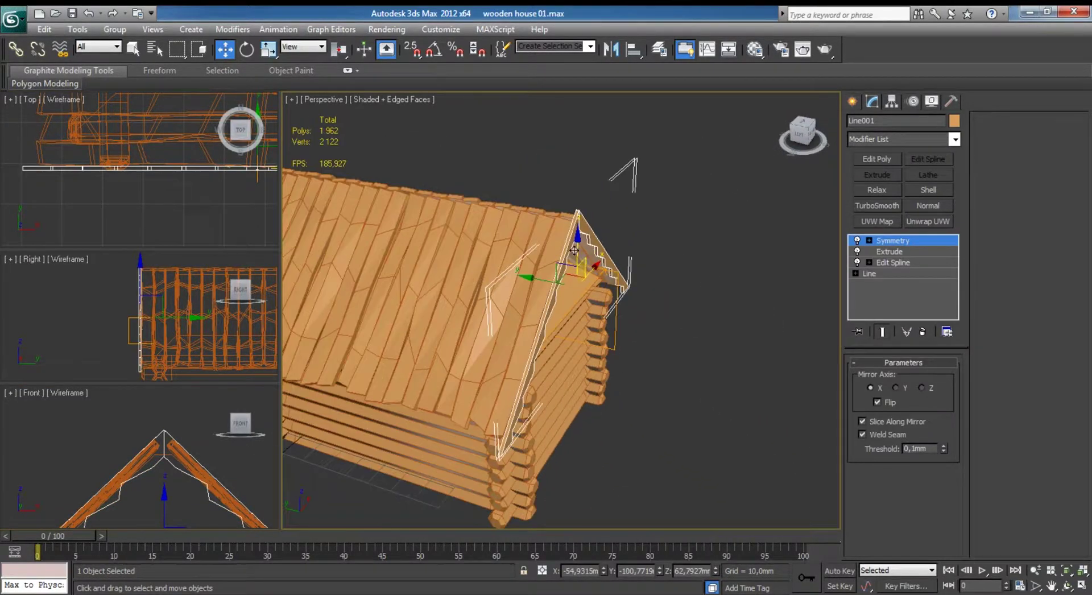
pyautogui.scroll(-2, 144, 147)
pyautogui.hotkey('alt', 'w')
pyautogui.scroll(3, 462, 296)
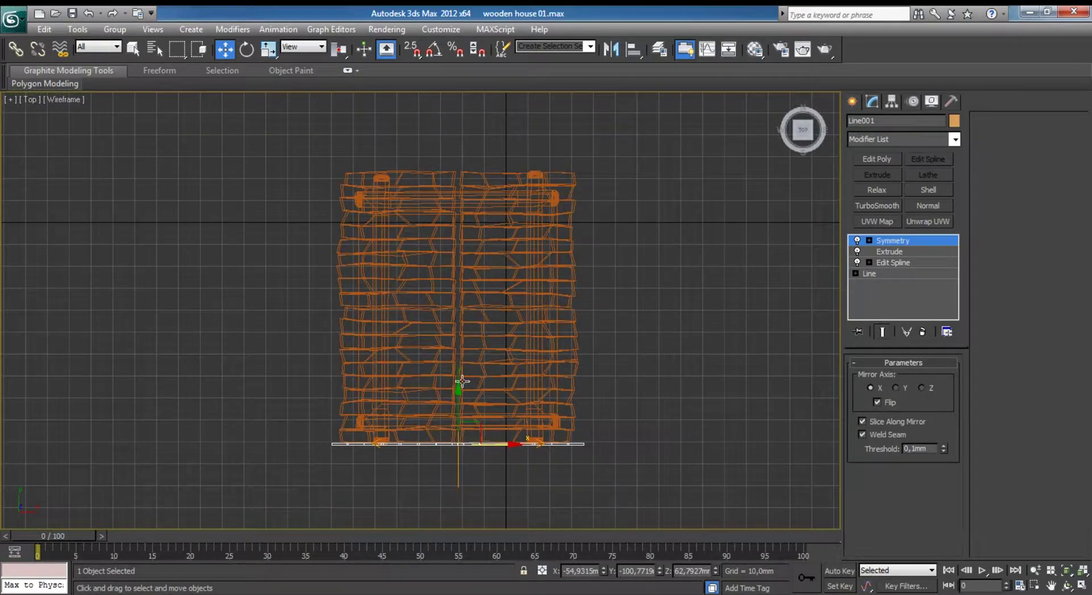
pyautogui.keyDown('shift'); pyautogui.moveTo(460, 401); pyautogui.dragTo(459, 125); pyautogui.keyUp('shift')
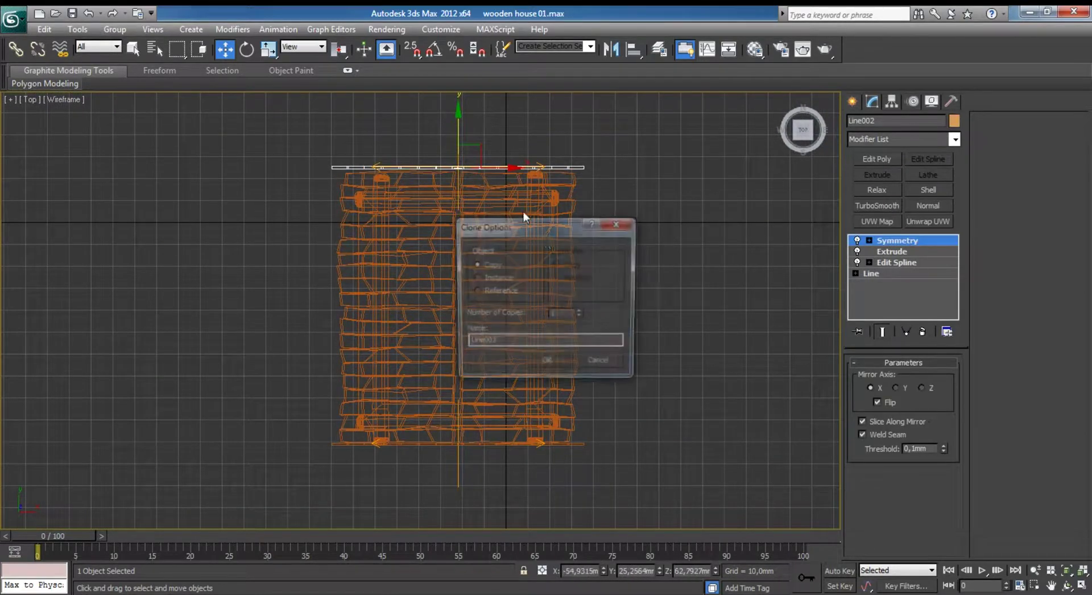
pyautogui.click(547, 365)
pyautogui.scroll(2, 483, 318)
pyautogui.scroll(2, 453, 288)
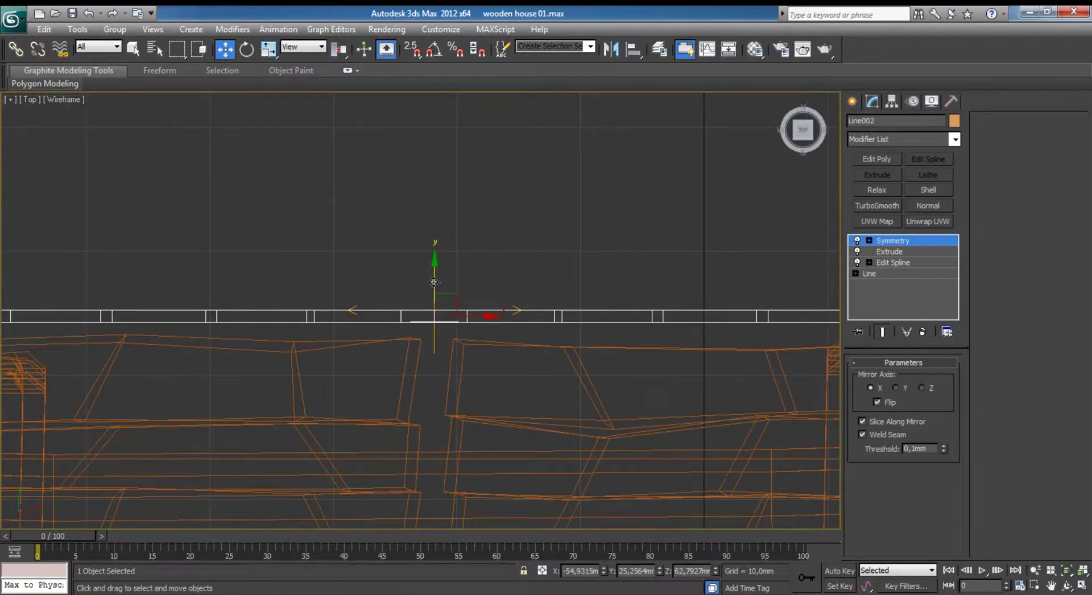
pyautogui.moveTo(434, 282); pyautogui.dragTo(434, 298)
# Clear the selection and make the Front viewport active.
pyautogui.hotkey('alt', 'w')
pyautogui.click(663, 249)
pyautogui.keyDown('alt'); pyautogui.moveTo(663, 249); pyautogui.dragTo(572, 235, button='middle'); pyautogui.keyUp('alt')
pyautogui.click(165, 448)
# Draw a three-point line over the roof peak: left slope, apex, right slope.
pyautogui.hotkey('alt', 'w')
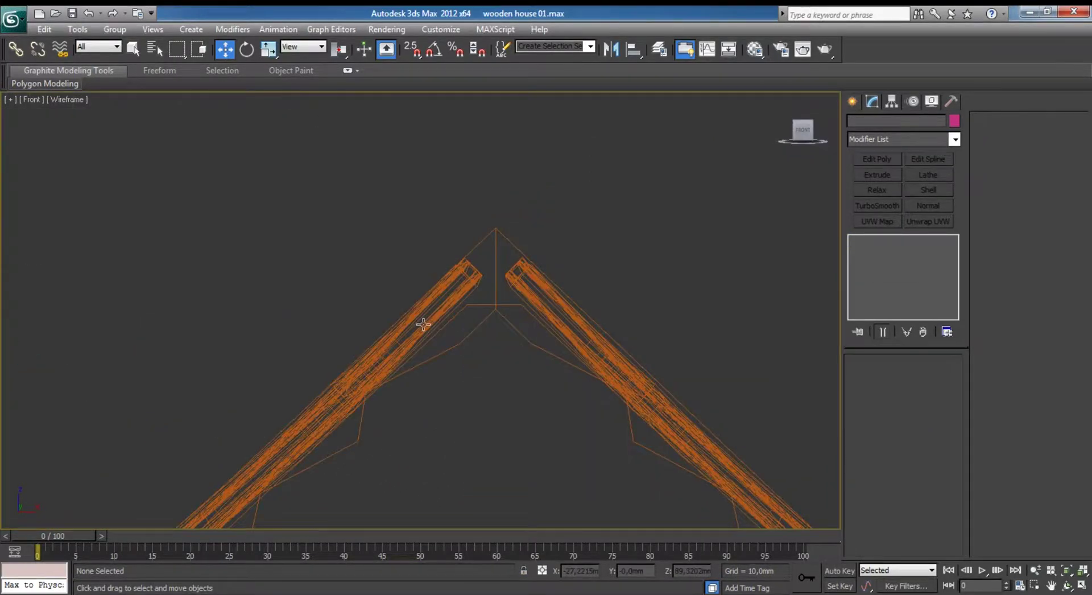
pyautogui.scroll(2, 423, 324)
pyautogui.moveTo(423, 324); pyautogui.dragTo(353, 374, button='middle')
pyautogui.click(851, 102)
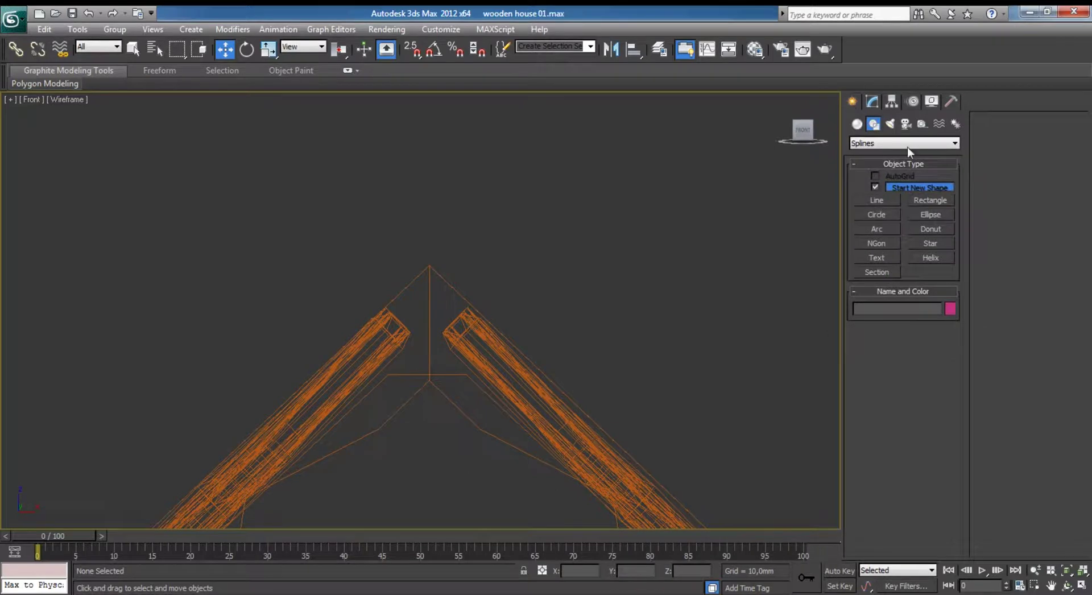
pyautogui.click(878, 199)
pyautogui.scroll(2, 500, 262)
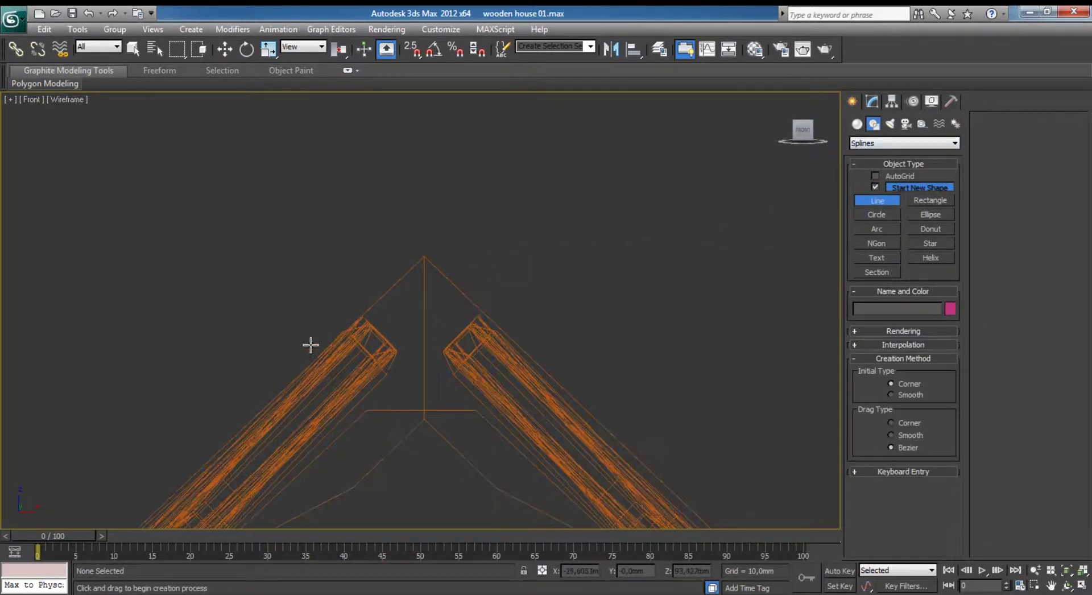
pyautogui.click(250, 421)
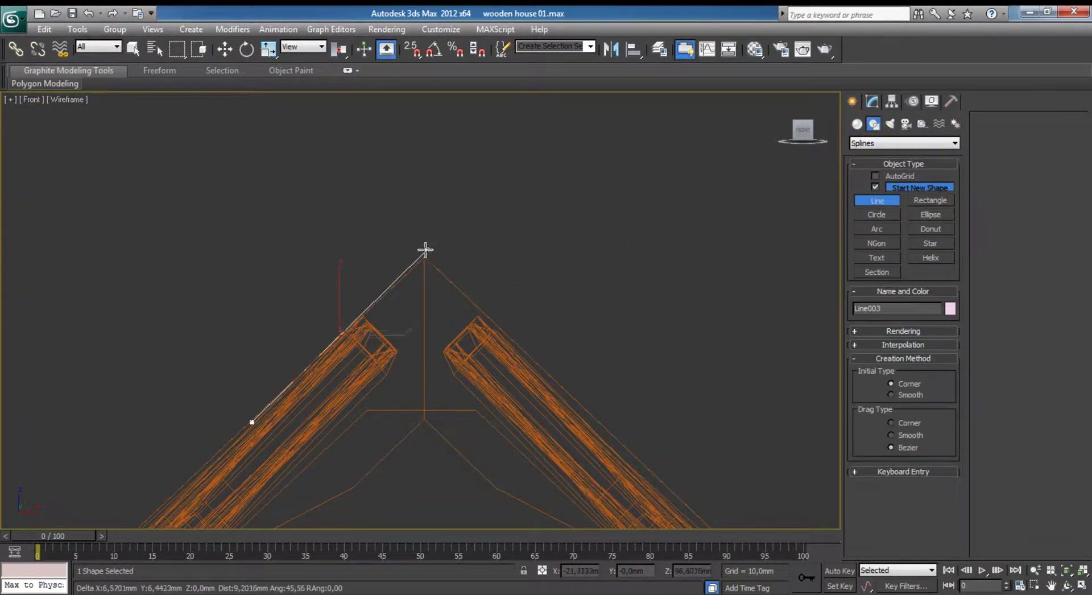
pyautogui.click(423, 256)
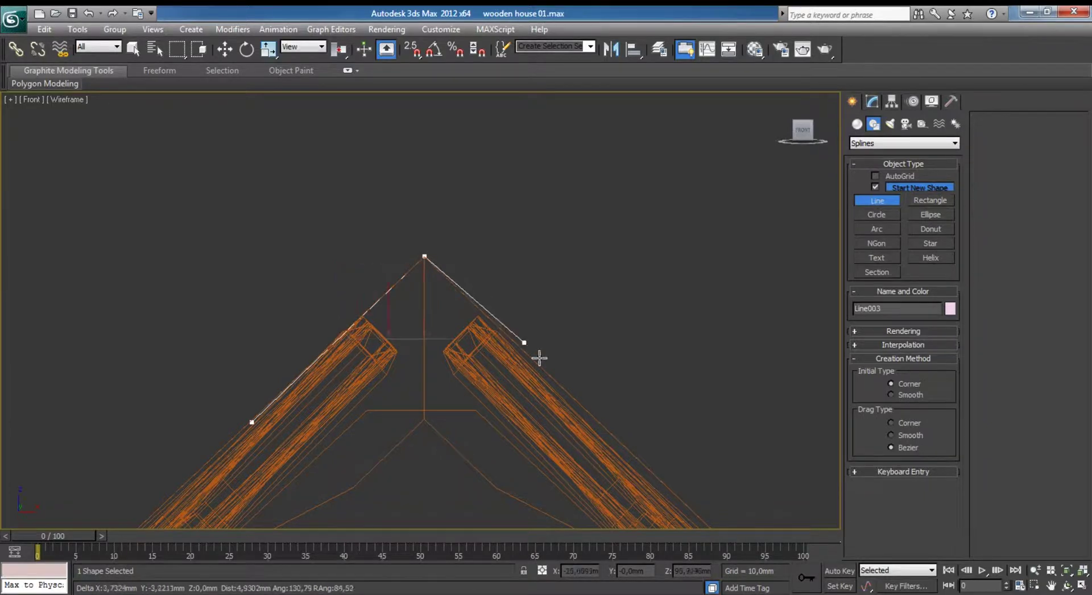
pyautogui.click(593, 421)
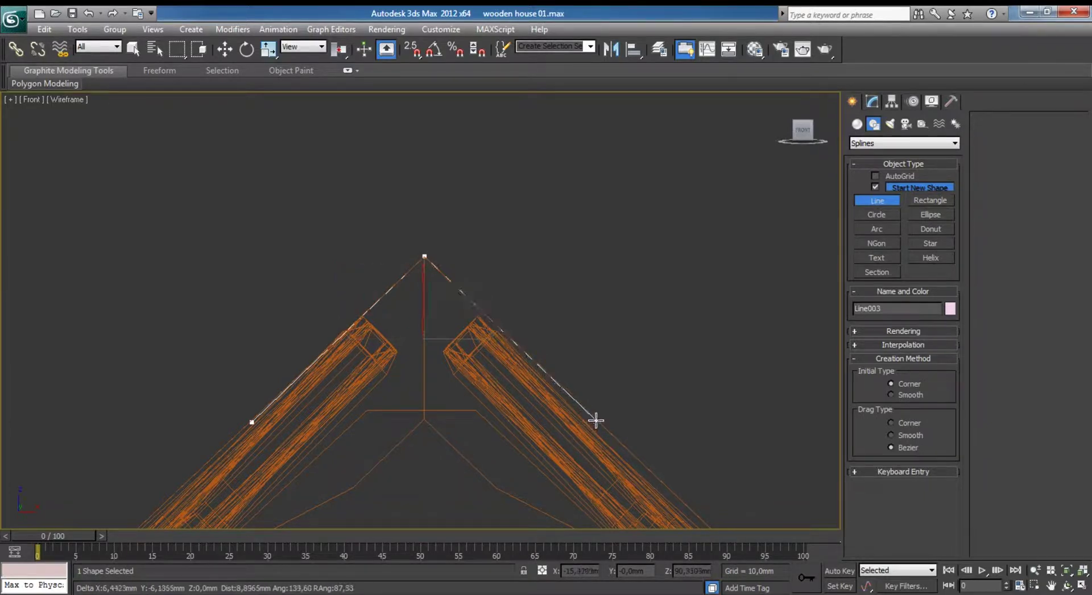
pyautogui.rightClick(580, 288)
# Extrude the new line 131.5mm along the roof as a ridge board and add Edit Poly.
pyautogui.click(873, 102)
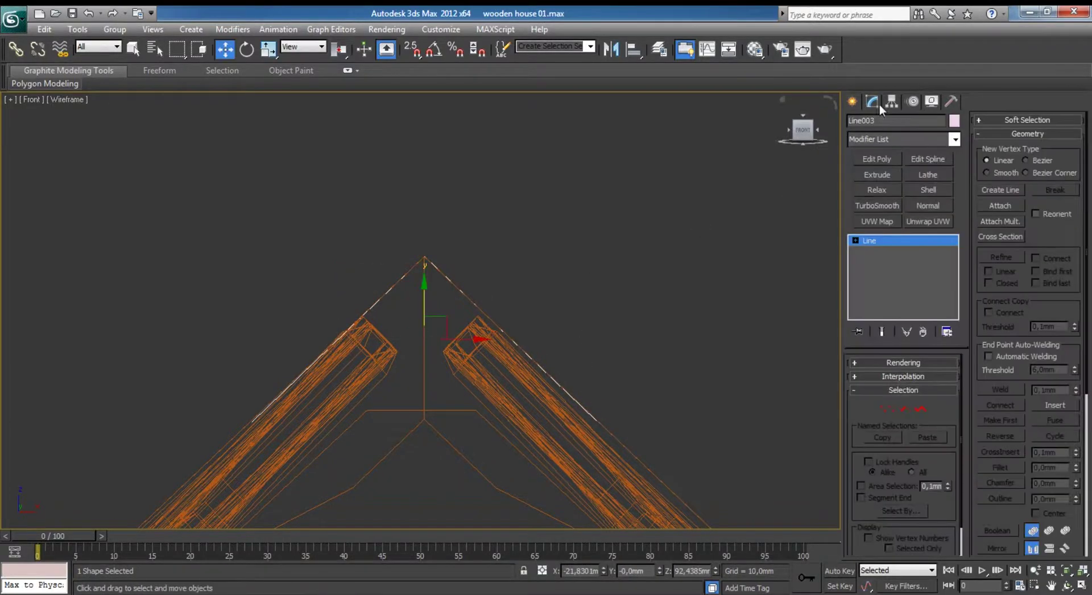
pyautogui.click(881, 173)
pyautogui.hotkey('alt', 'w')
pyautogui.click(151, 195)
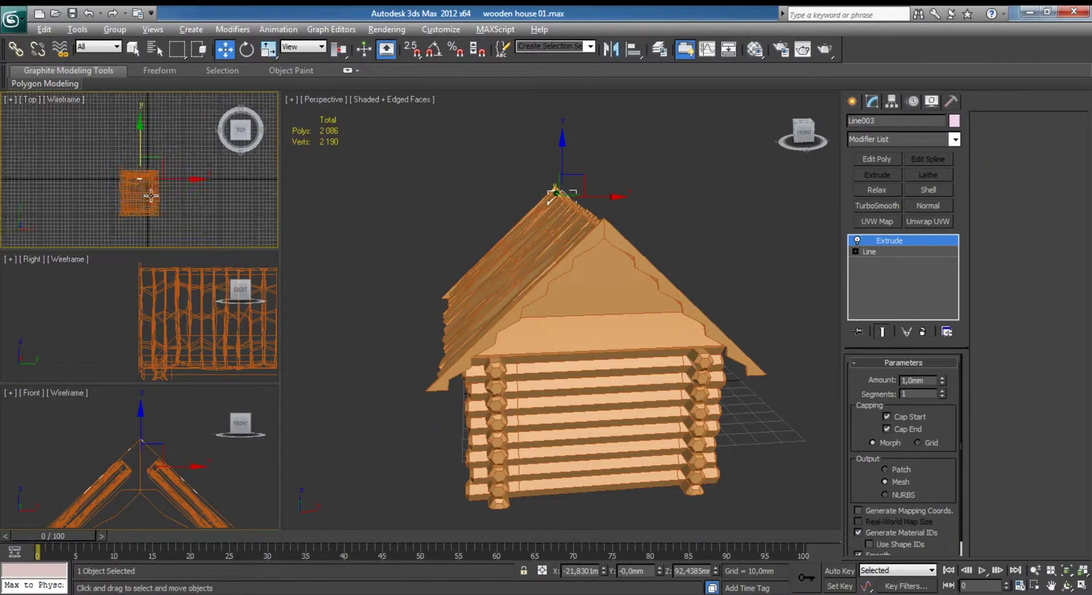
pyautogui.hotkey('alt', 'w')
pyautogui.scroll(6, 413, 261)
pyautogui.moveTo(398, 239); pyautogui.dragTo(414, 261, button='middle')
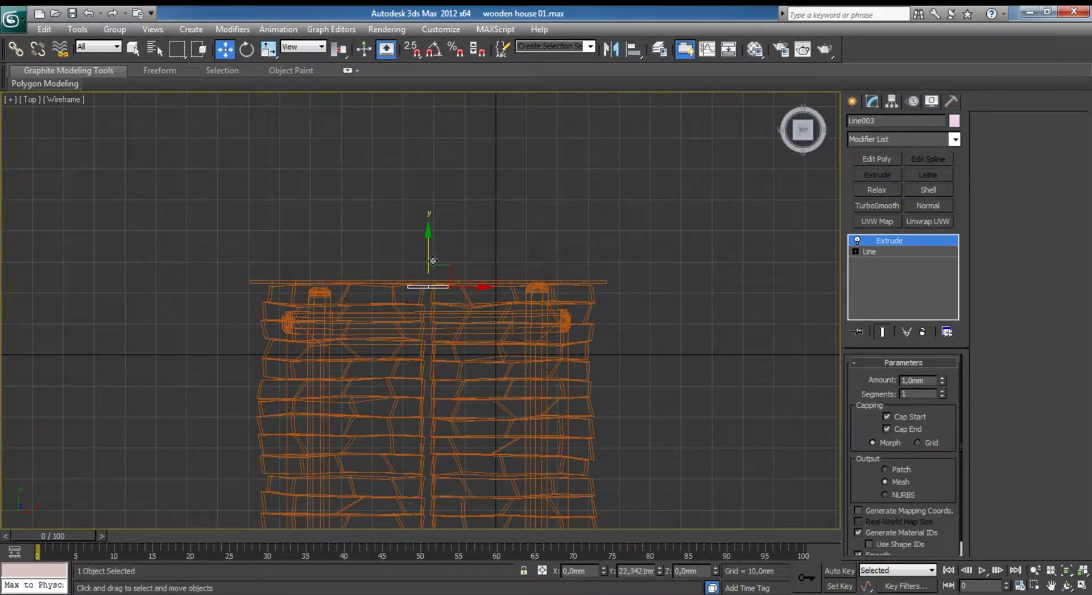
pyautogui.moveTo(426, 321); pyautogui.dragTo(426, 236)
pyautogui.scroll(-3, 424, 247)
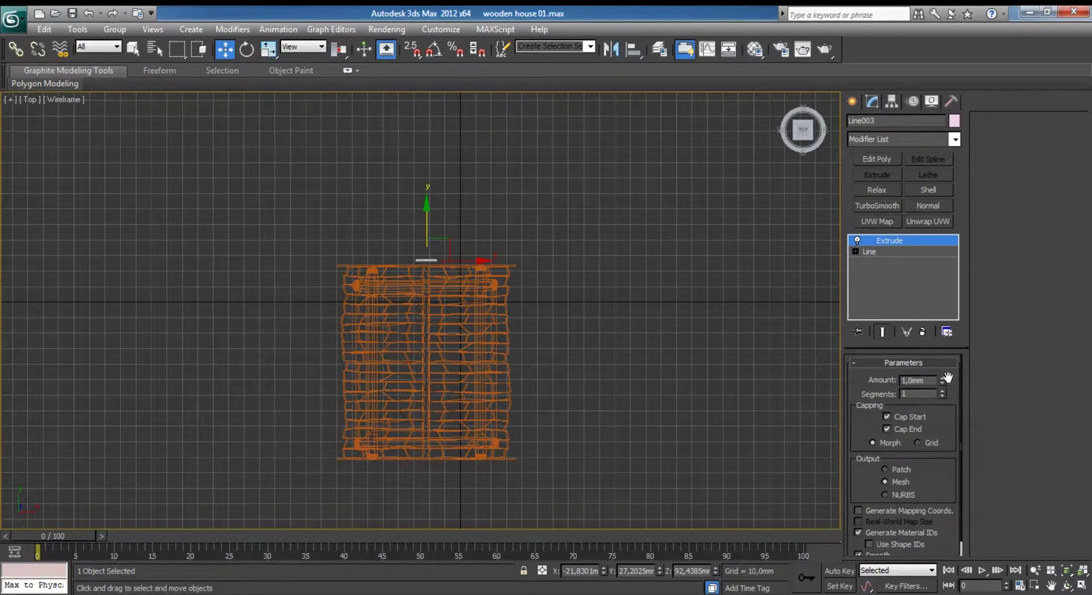
pyautogui.moveTo(945, 376); pyautogui.dragTo(942, 205)
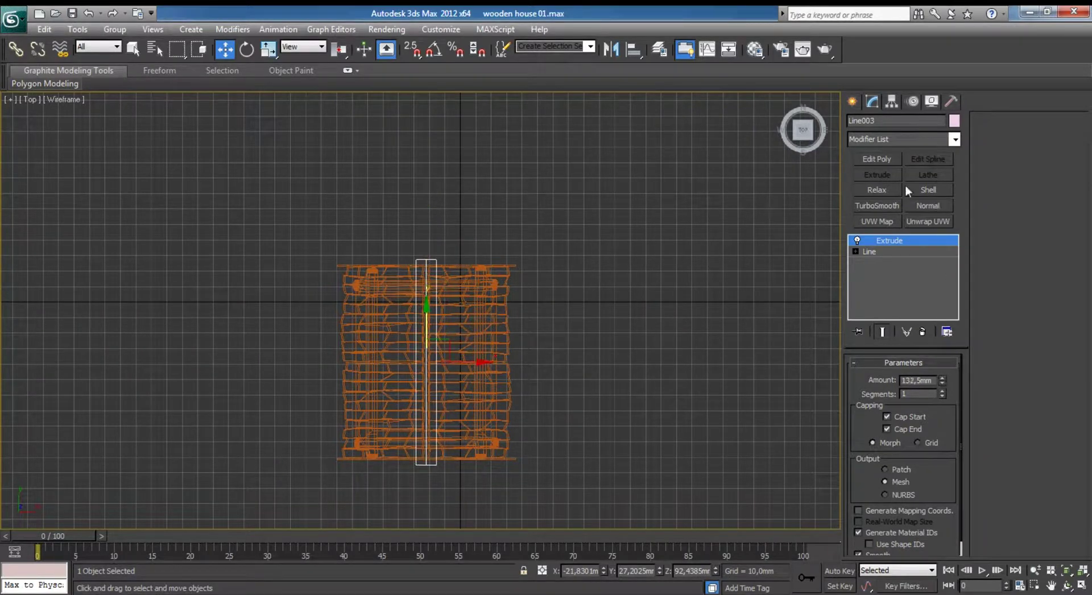
pyautogui.click(879, 159)
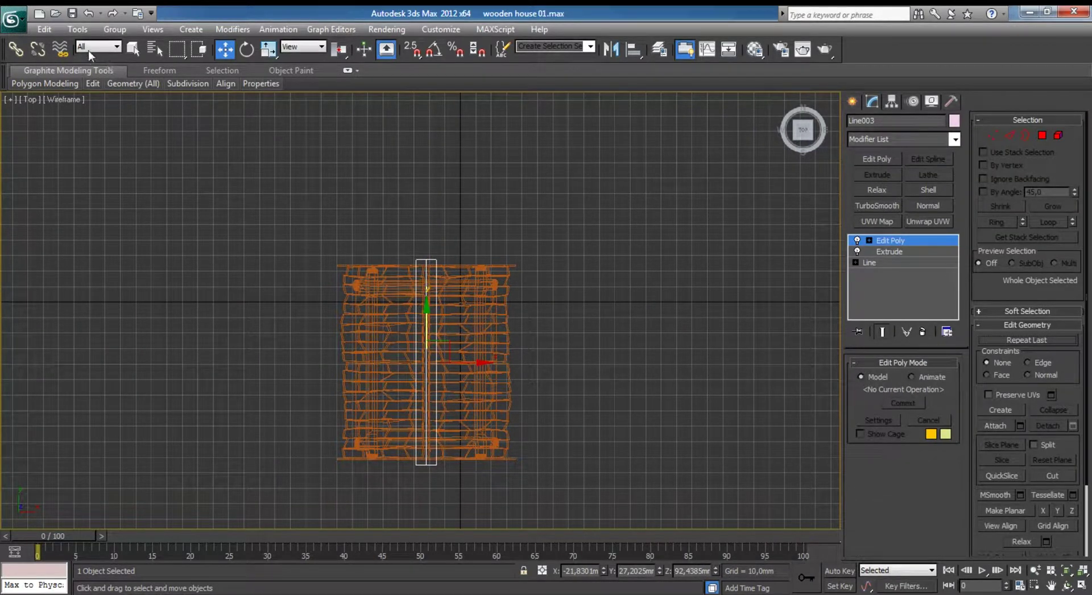
# Select the vertices at both ends of the ridge board in the maximized Right view.
pyautogui.click(44, 29)
pyautogui.click(82, 214)
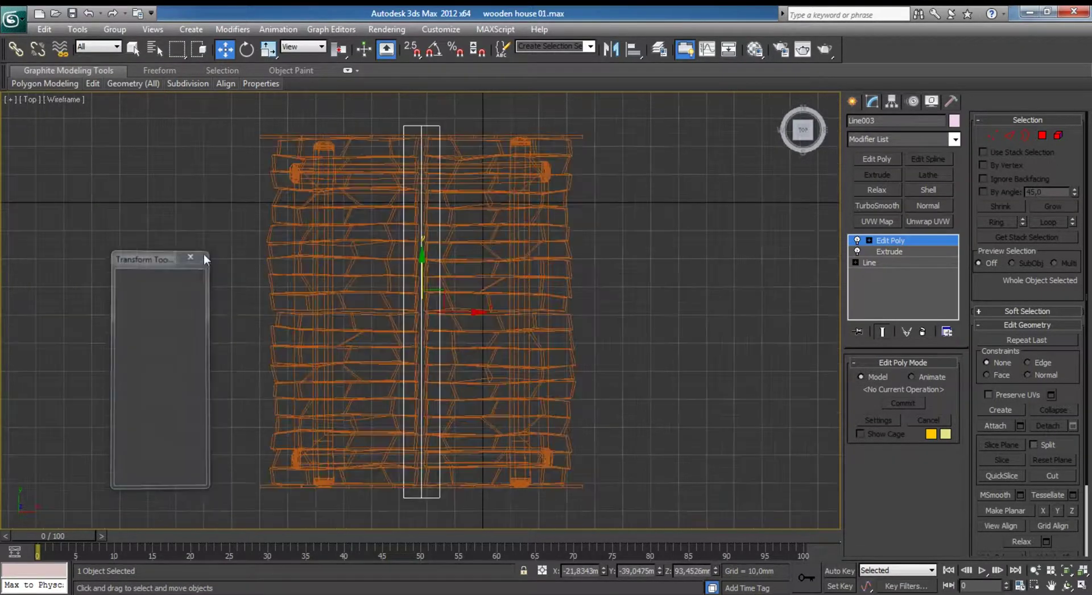
pyautogui.click(202, 253)
pyautogui.hotkey('alt', 'w')
pyautogui.press('z')
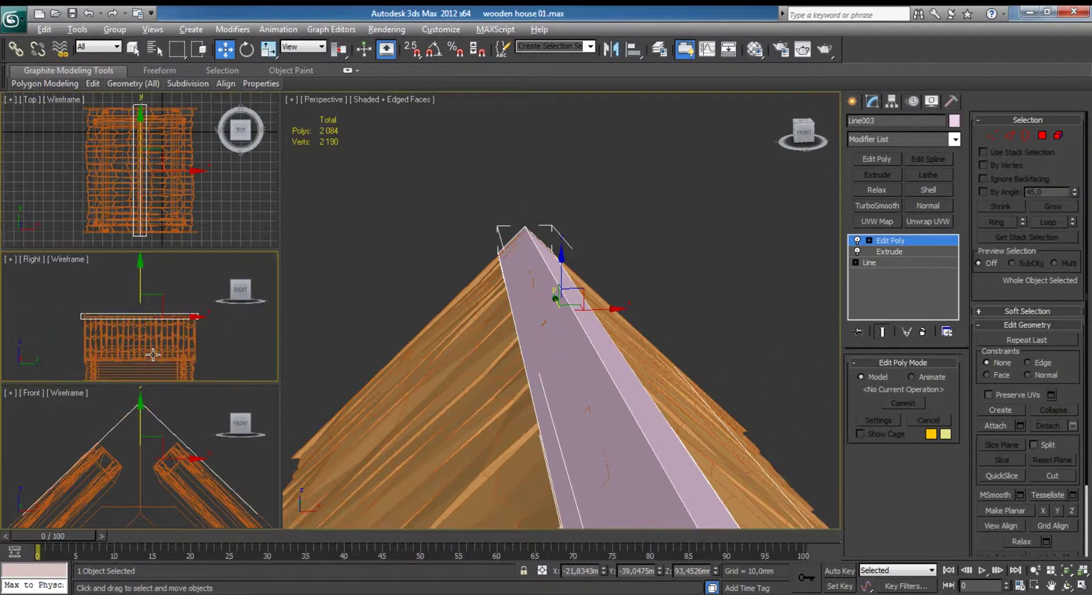
pyautogui.hotkey('alt', 'w')
pyautogui.press('1')
pyautogui.moveTo(197, 217); pyautogui.dragTo(287, 296)
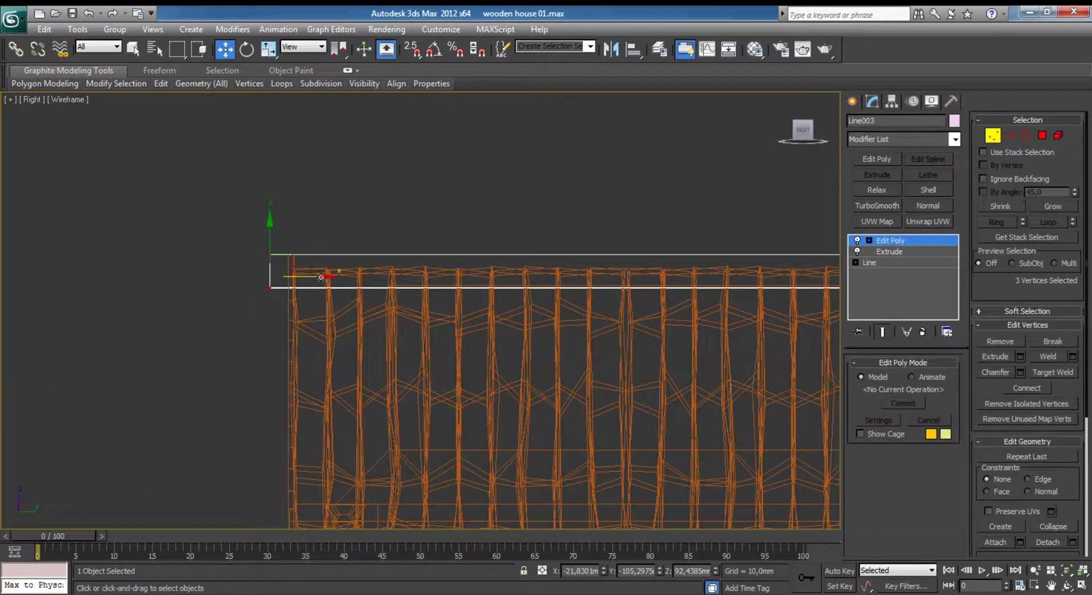
pyautogui.scroll(-3, 254, 285)
pyautogui.moveTo(425, 245)
pyautogui.mouseDown()
pyautogui.moveTo(522, 342)
pyautogui.moveTo(522, 315)
pyautogui.mouseUp()
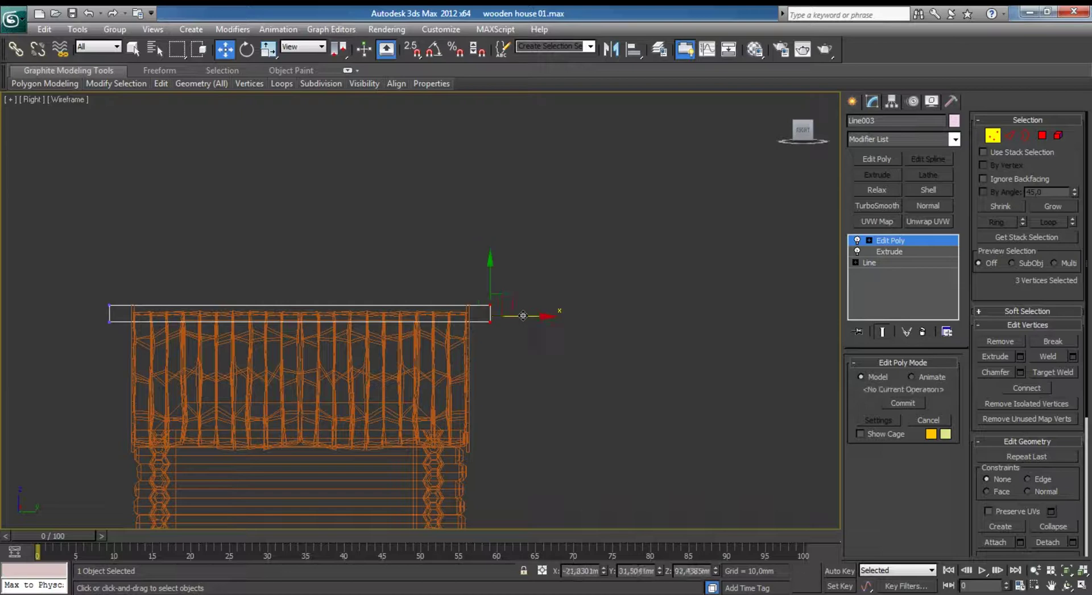
pyautogui.scroll(3, 446, 317)
pyautogui.moveTo(445, 317); pyautogui.dragTo(612, 348, button='middle')
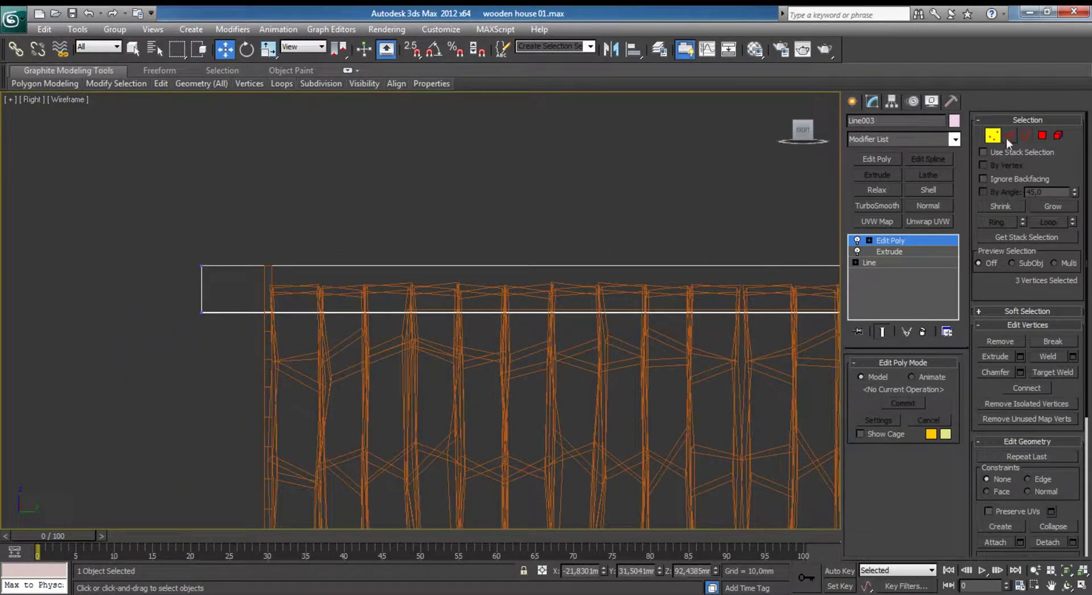
# Connect the board's lengthwise edges with one segment to add cross cuts.
pyautogui.click(1010, 137)
pyautogui.click(390, 311)
pyautogui.press('z')
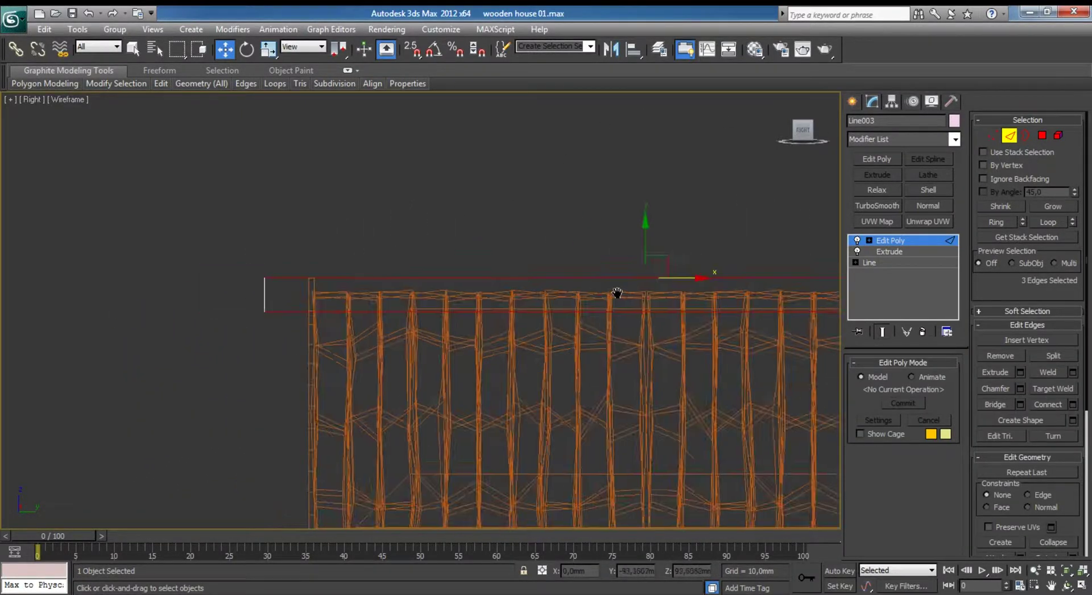
pyautogui.click(1072, 404)
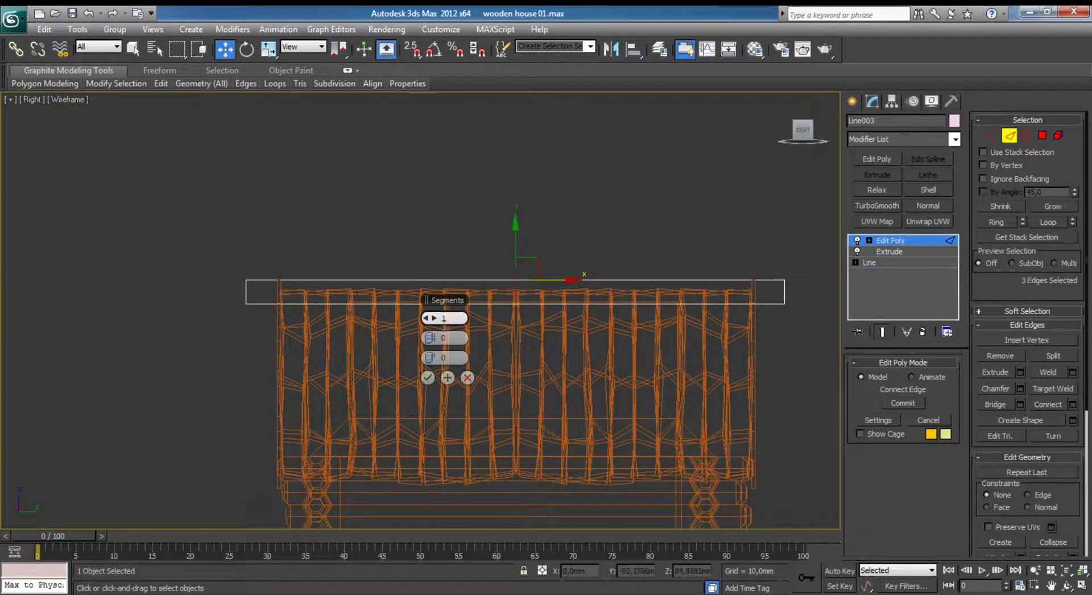
pyautogui.click(427, 377)
# Slide the new cross-cut vertices toward the board's left and right ends.
pyautogui.press('1')
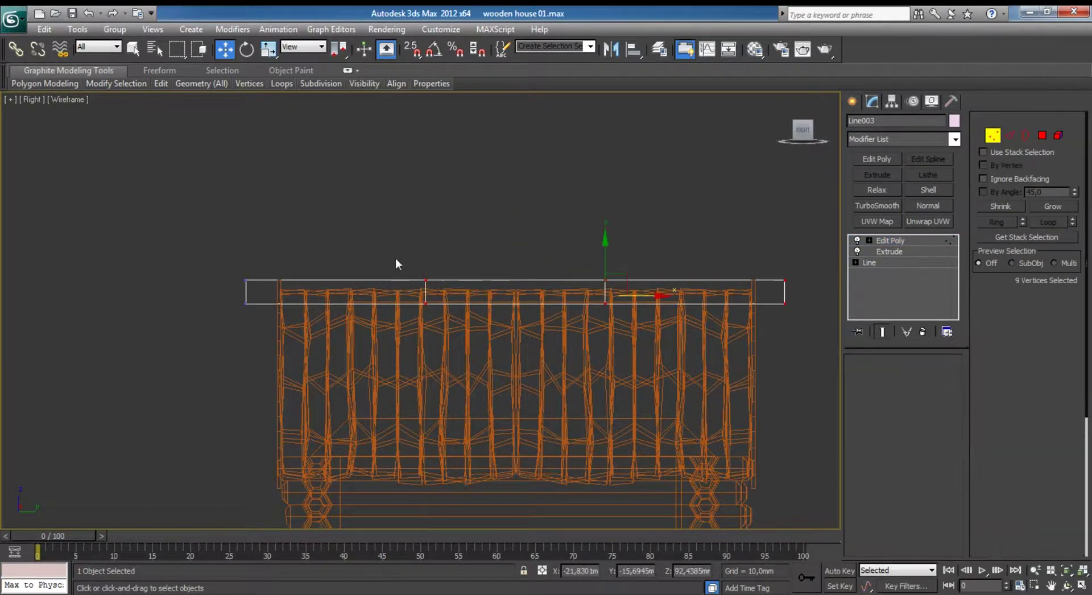
pyautogui.moveTo(459, 306); pyautogui.dragTo(311, 287)
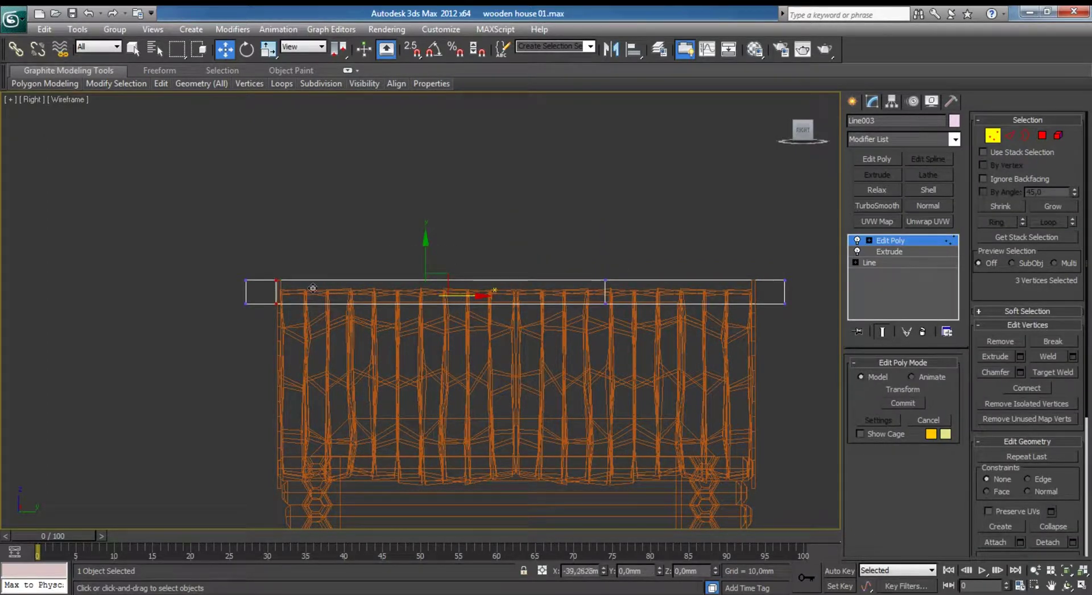
pyautogui.moveTo(602, 246)
pyautogui.mouseDown()
pyautogui.moveTo(650, 310)
pyautogui.moveTo(778, 290)
pyautogui.mouseUp()
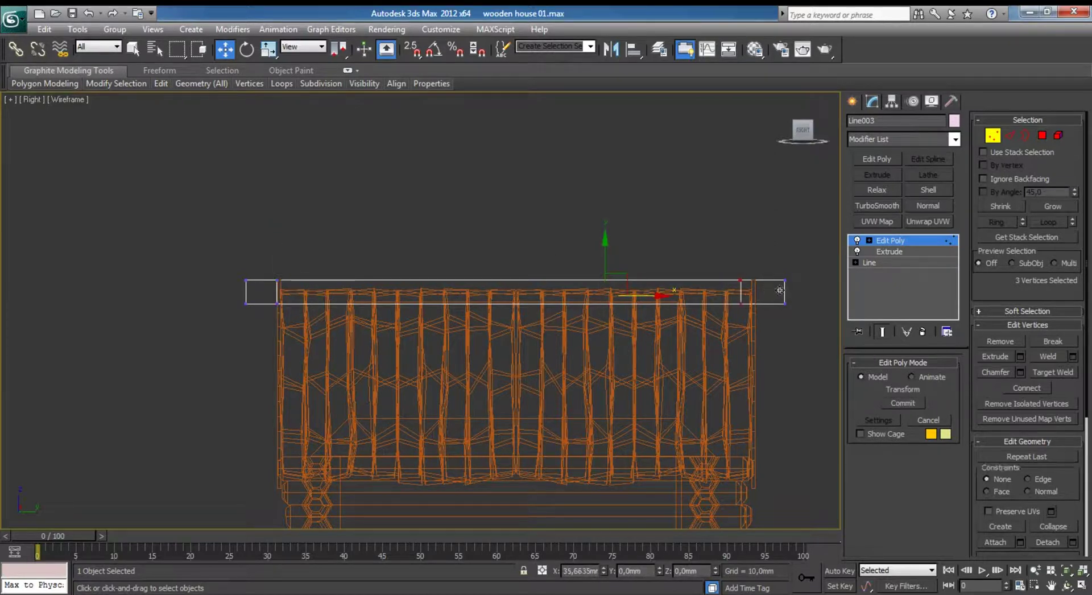
pyautogui.scroll(5, 348, 310)
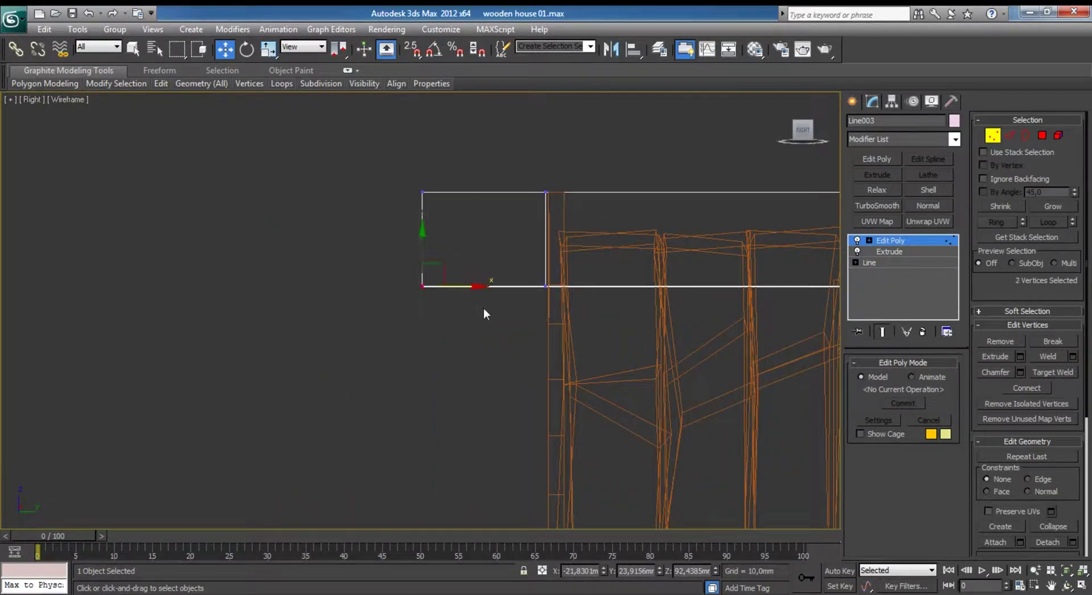
# Slant both ends of the ridge board diagonally by dragging their end vertices.
pyautogui.moveTo(469, 285); pyautogui.dragTo(607, 263)
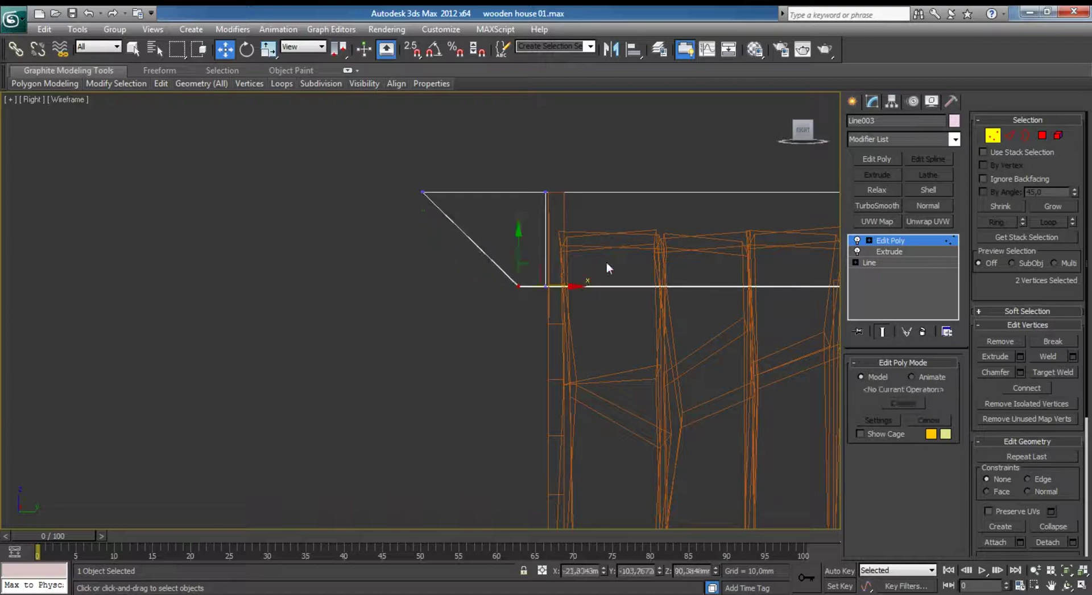
pyautogui.scroll(-3, 619, 289)
pyautogui.moveTo(619, 288); pyautogui.dragTo(465, 285, button='middle')
pyautogui.scroll(2, 656, 332)
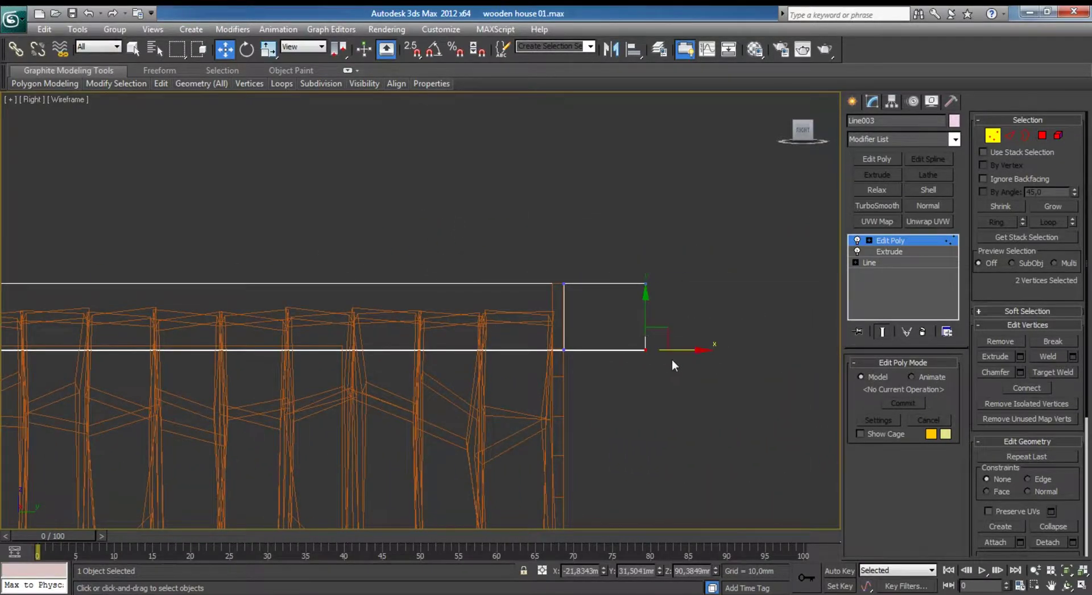
pyautogui.moveTo(672, 363); pyautogui.dragTo(621, 345)
pyautogui.hotkey('alt', 'w')
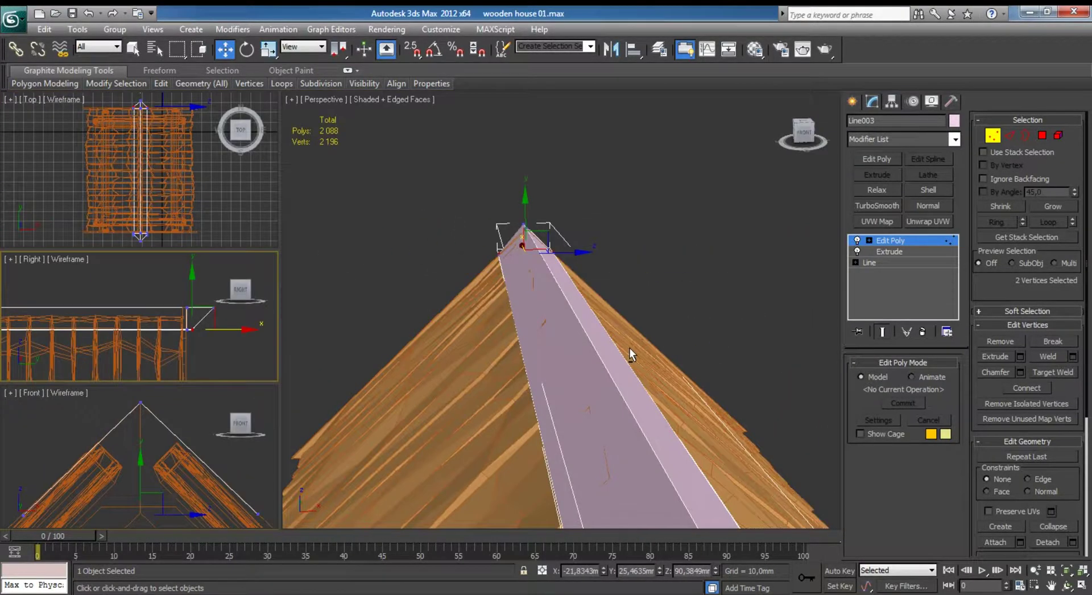
pyautogui.scroll(-5, 630, 348)
# Turn the Orthographic viewport into a maximized Front view of the ridge cap.
pyautogui.moveTo(574, 273)
pyautogui.keyDown('alt'); pyautogui.mouseDown(button='middle')
pyautogui.moveTo(643, 273)
pyautogui.moveTo(616, 274)
pyautogui.mouseUp(button='middle'); pyautogui.keyUp('alt')
pyautogui.keyDown('alt'); pyautogui.moveTo(170, 501); pyautogui.dragTo(194, 489, button='middle'); pyautogui.keyUp('alt')
pyautogui.hotkey('alt', 'w')
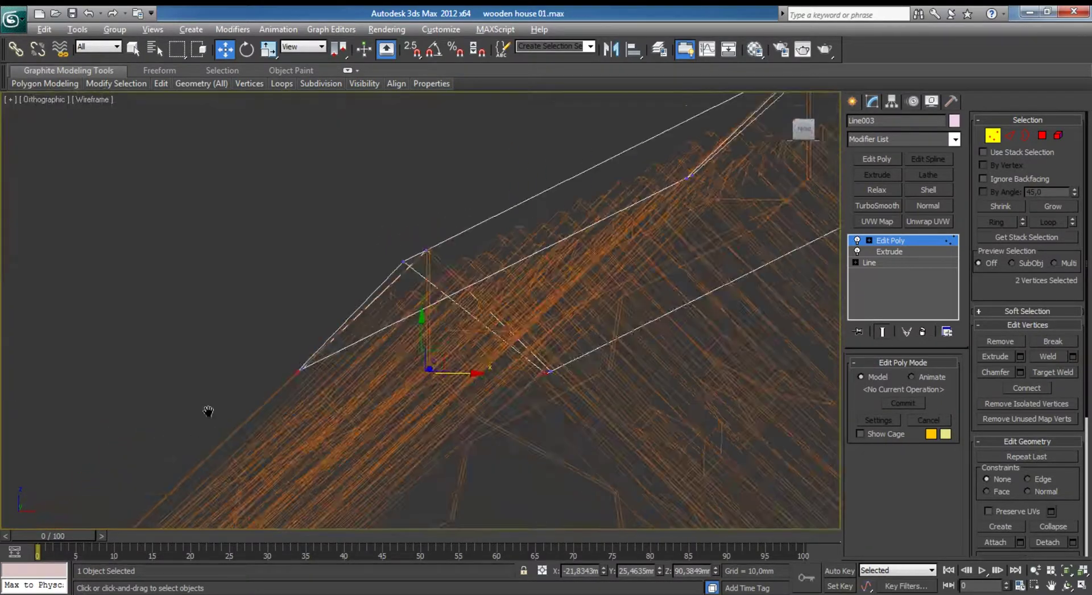
pyautogui.moveTo(208, 410); pyautogui.dragTo(252, 364, button='middle')
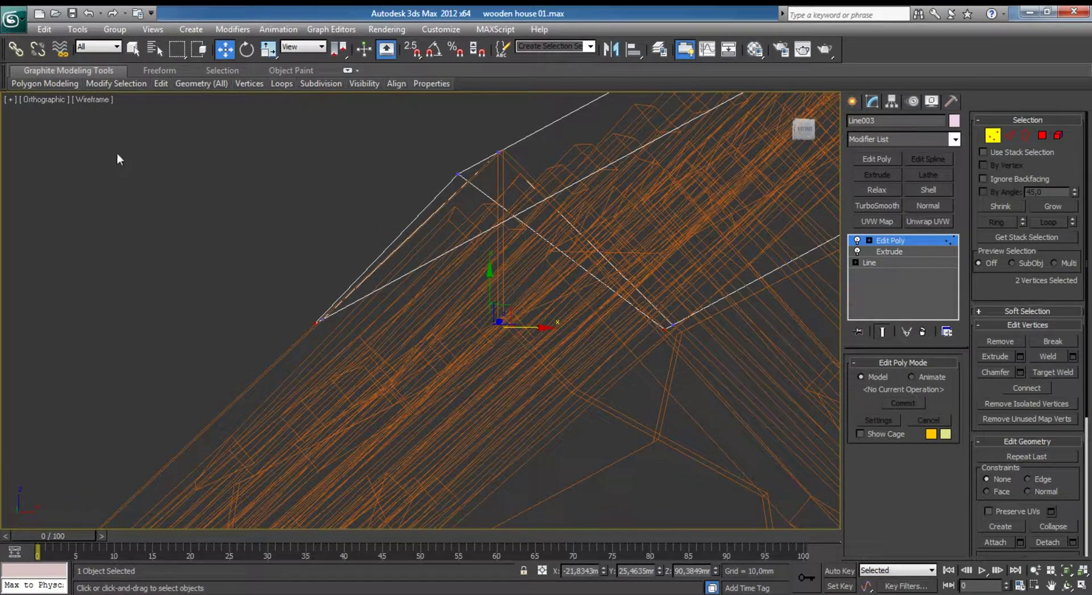
pyautogui.scroll(-2, 274, 234)
pyautogui.hotkey('alt', 'w')
pyautogui.rightClick(74, 172)
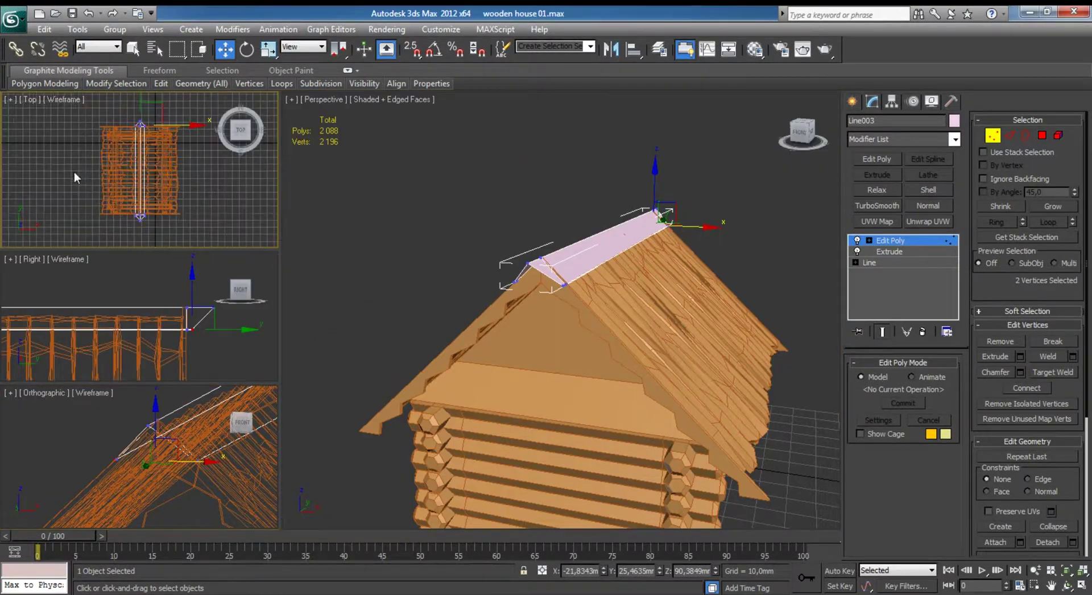
pyautogui.rightClick(55, 433)
pyautogui.click(46, 397)
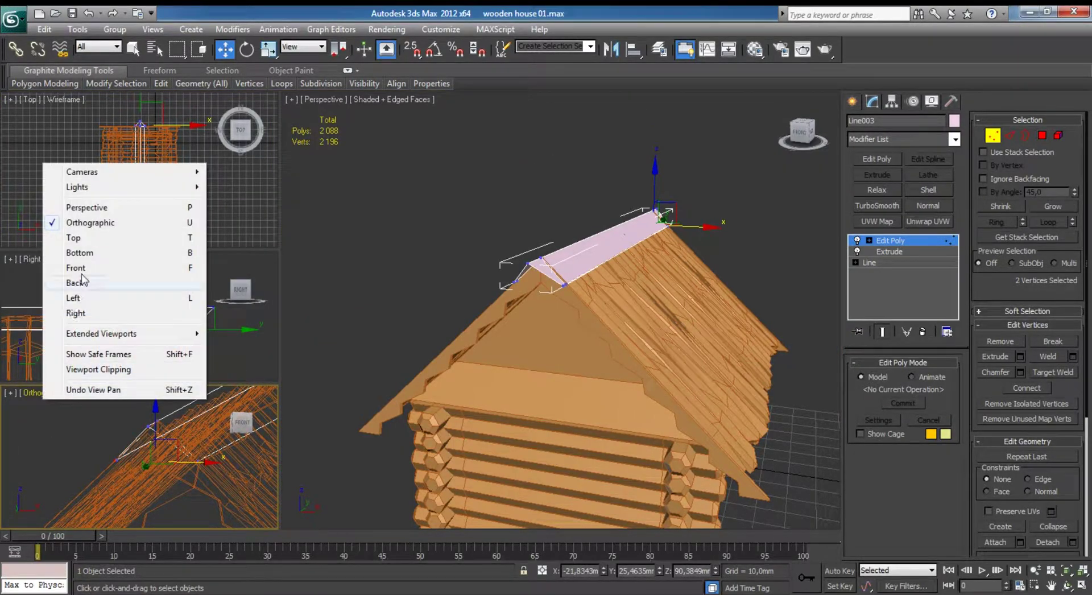
pyautogui.click(82, 272)
pyautogui.press('z')
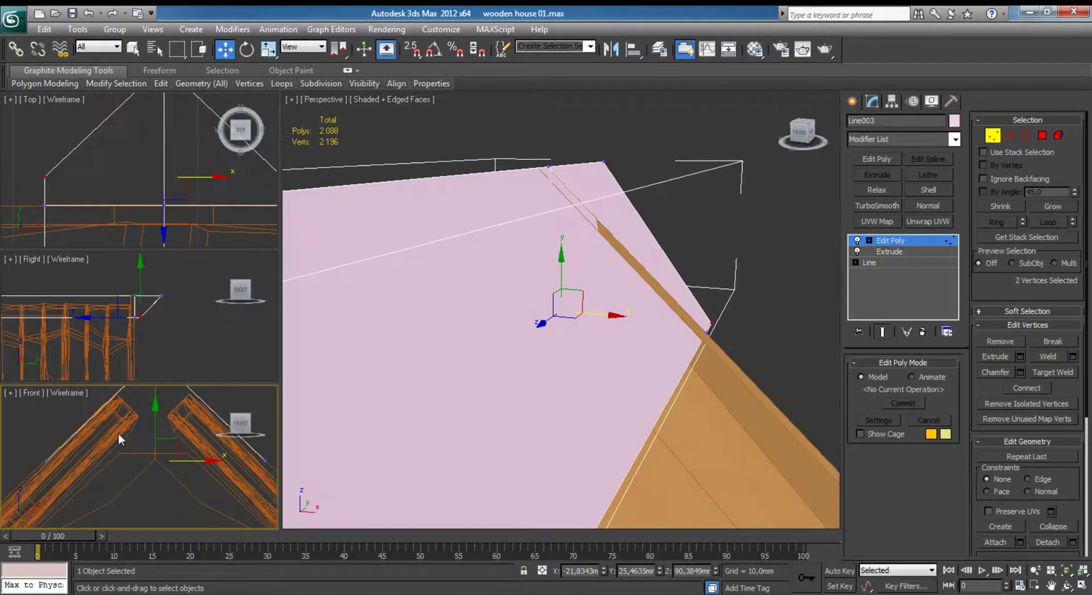
pyautogui.hotkey('alt', 'w')
# Pull each slope's end vertices up along the roof edges, then exit vertex editing.
pyautogui.moveTo(365, 374); pyautogui.dragTo(358, 367)
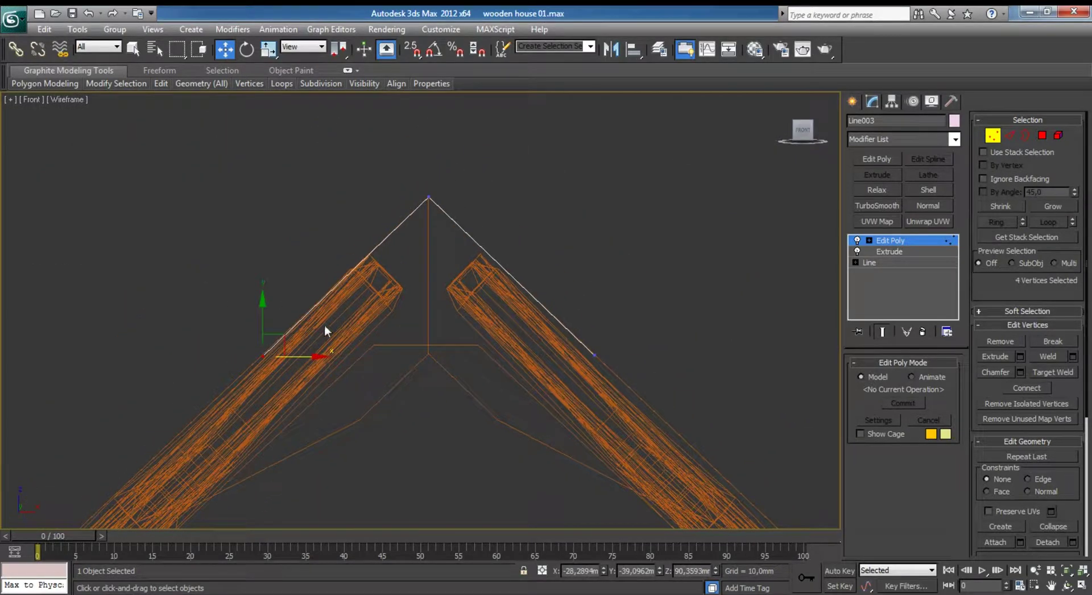
pyautogui.moveTo(274, 344); pyautogui.dragTo(326, 291)
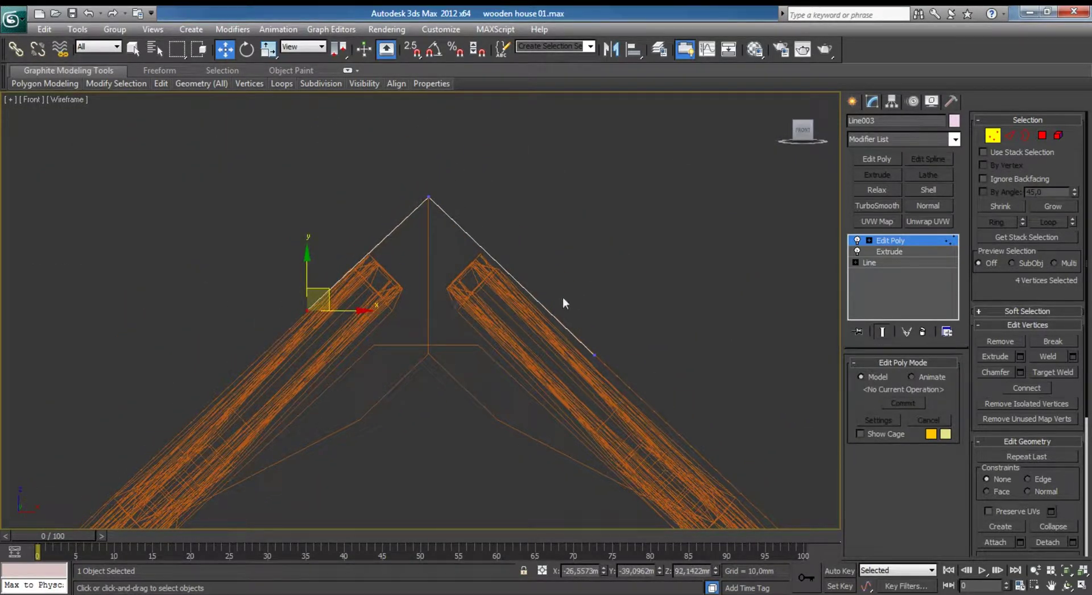
pyautogui.moveTo(563, 302)
pyautogui.mouseDown()
pyautogui.moveTo(618, 366)
pyautogui.moveTo(555, 280)
pyautogui.moveTo(569, 290)
pyautogui.mouseUp()
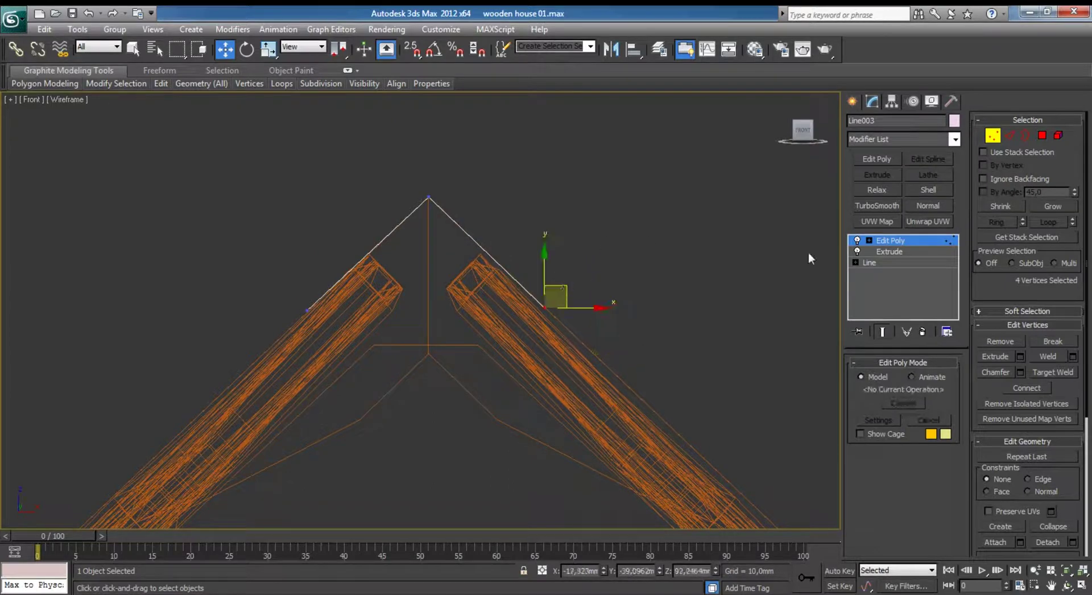
pyautogui.click(991, 136)
pyautogui.hotkey('alt', 'w')
pyautogui.scroll(3, 564, 344)
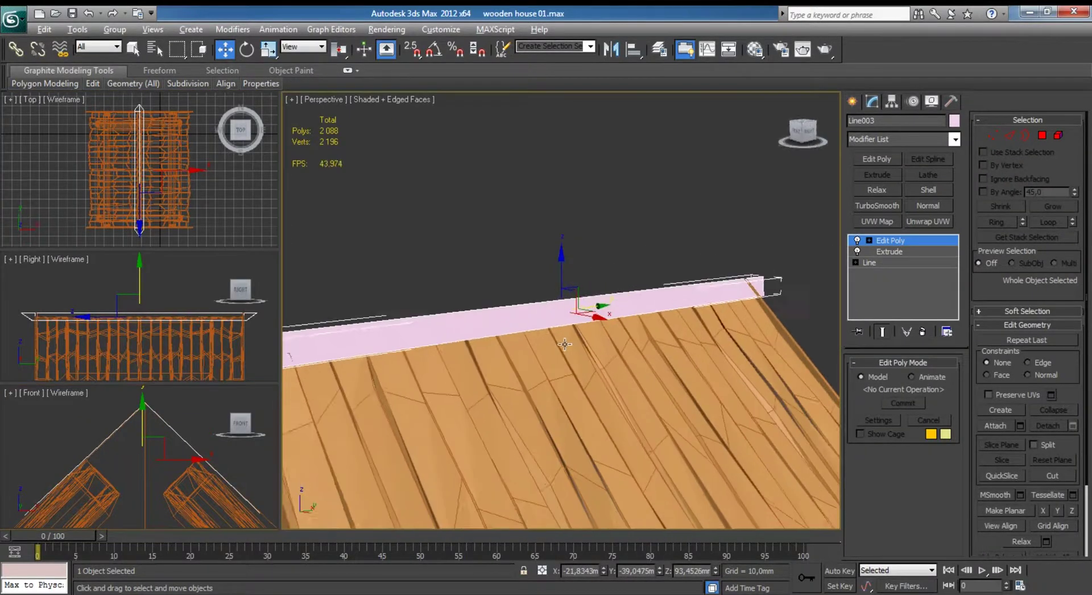
pyautogui.scroll(-3, 564, 344)
pyautogui.moveTo(563, 344)
pyautogui.keyDown('alt'); pyautogui.mouseDown(button='middle')
pyautogui.moveTo(571, 337)
pyautogui.moveTo(536, 363)
pyautogui.moveTo(518, 350)
pyautogui.mouseUp(button='middle'); pyautogui.keyUp('alt')
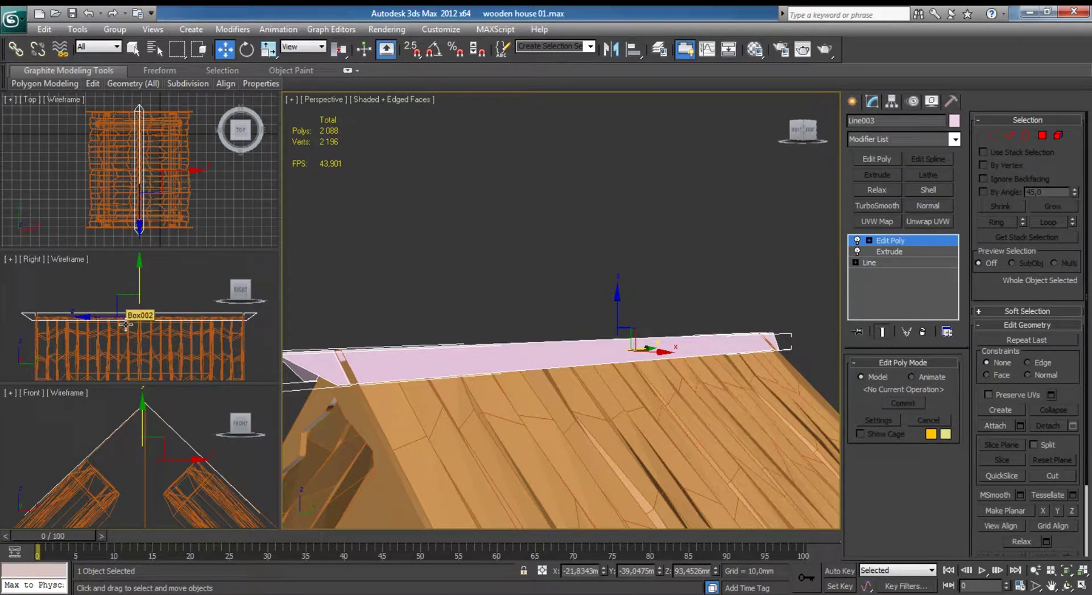
# In the enlarged Right view, square off the ridge cap's slanted left and right ends.
pyautogui.hotkey('alt', 'w')
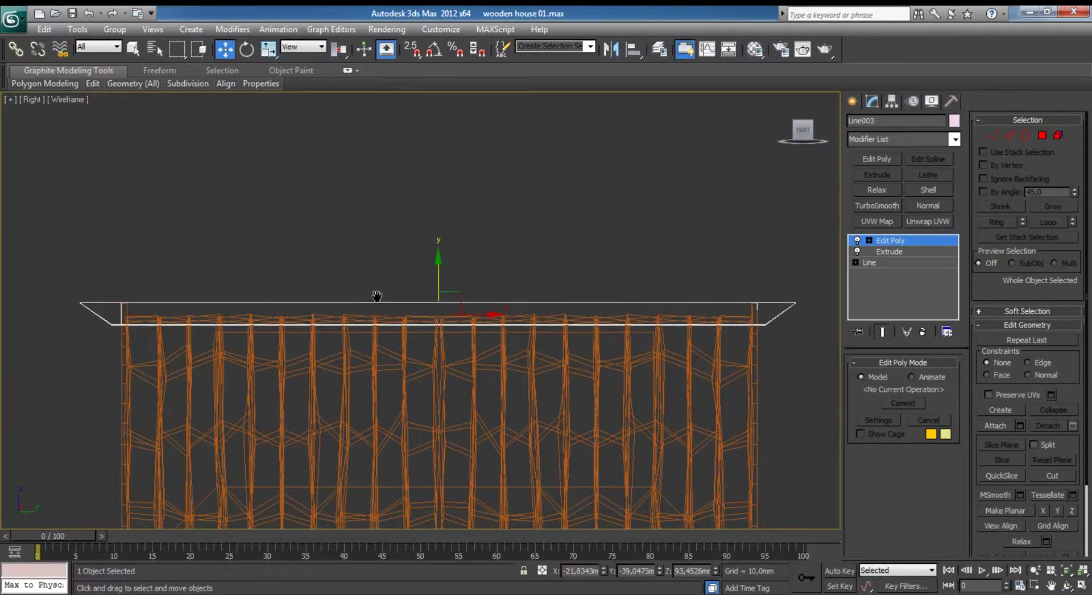
pyautogui.scroll(3, 444, 294)
pyautogui.moveTo(443, 295)
pyautogui.mouseDown(button='middle')
pyautogui.moveTo(686, 276)
pyautogui.moveTo(735, 317)
pyautogui.mouseUp(button='middle')
pyautogui.scroll(3, 687, 275)
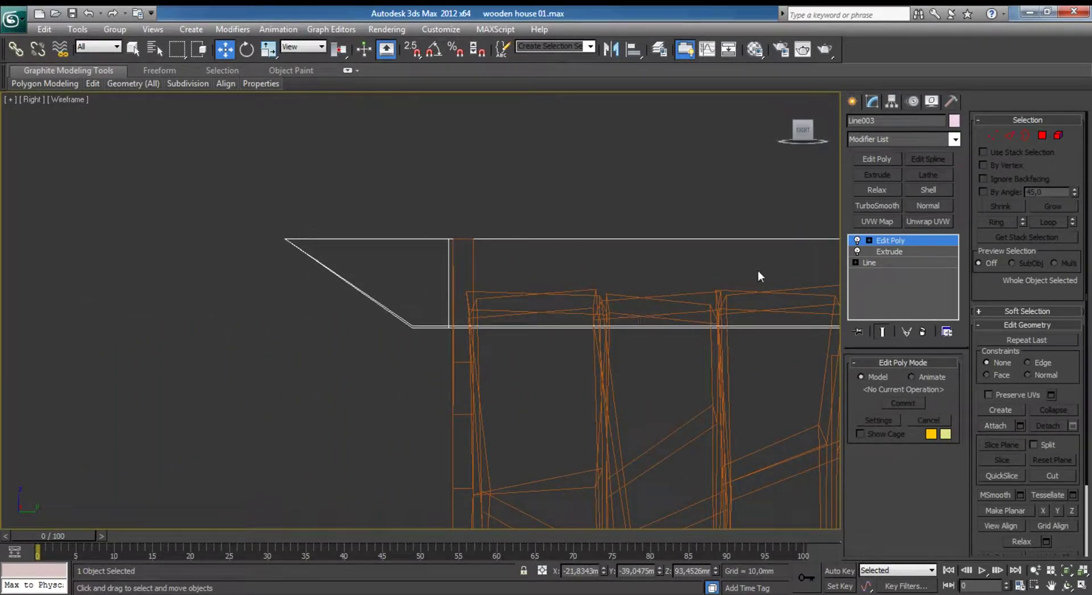
pyautogui.click(991, 135)
pyautogui.moveTo(305, 309)
pyautogui.mouseDown()
pyautogui.moveTo(417, 350)
pyautogui.moveTo(372, 321)
pyautogui.moveTo(334, 314)
pyautogui.mouseUp()
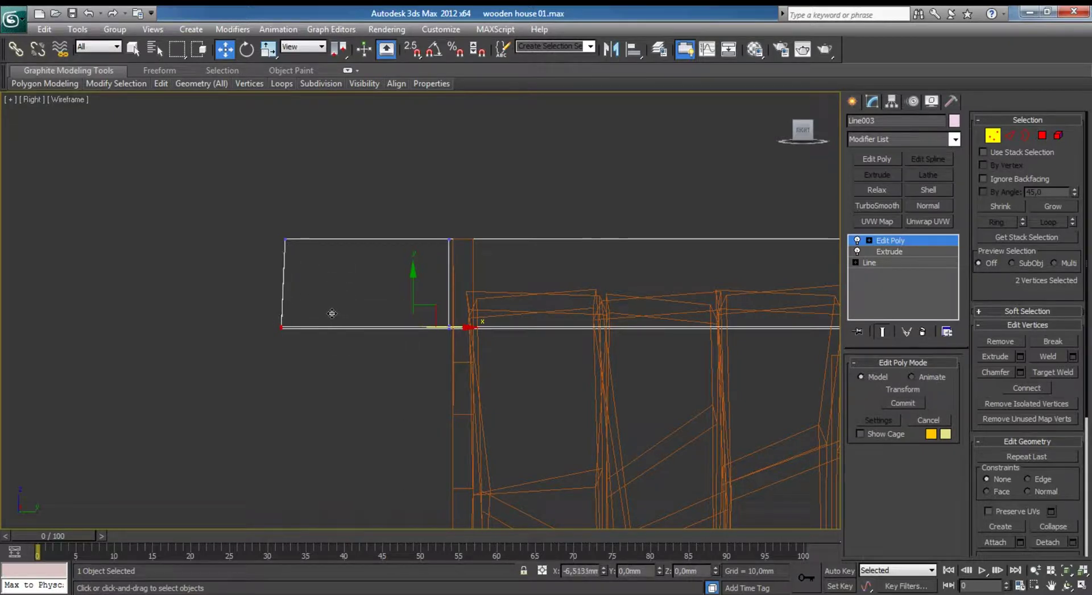
pyautogui.scroll(-5, 420, 310)
pyautogui.moveTo(491, 293); pyautogui.dragTo(144, 324, button='middle')
pyautogui.scroll(4, 411, 286)
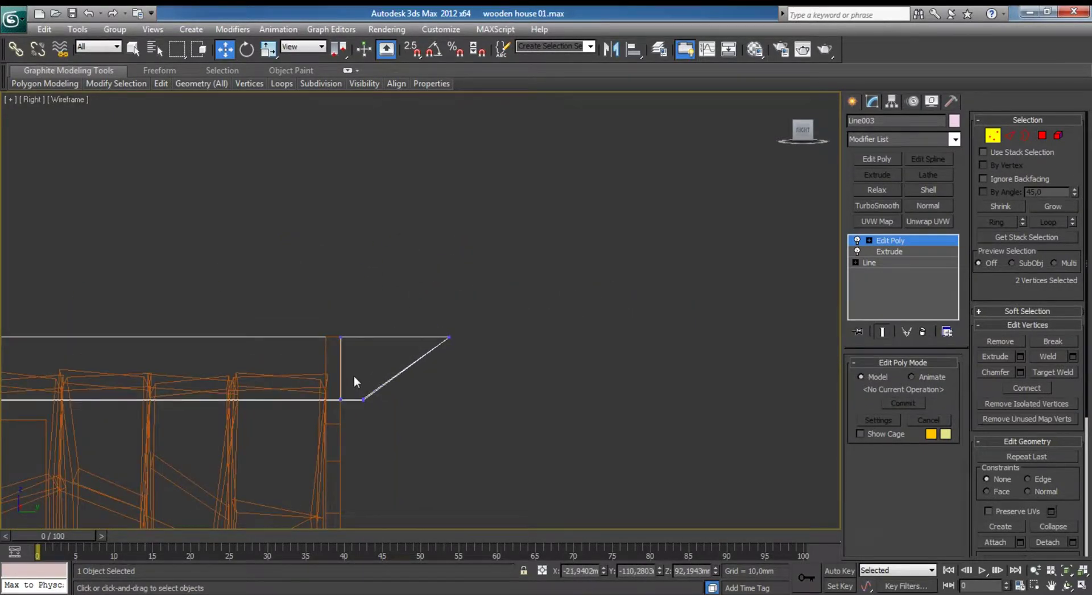
pyautogui.moveTo(405, 403); pyautogui.dragTo(492, 401)
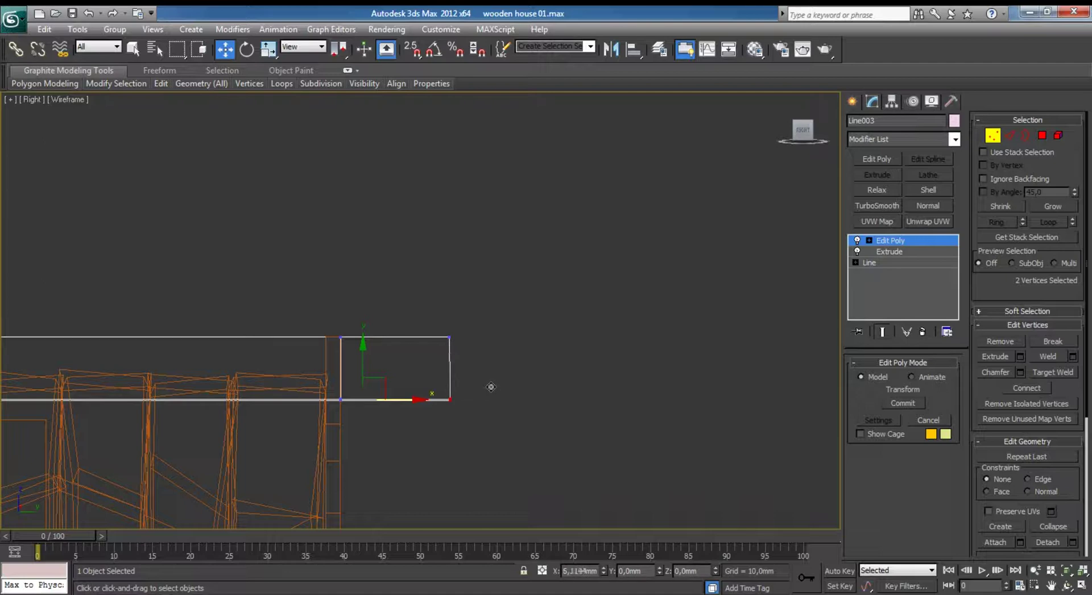
# Select the cap's end edges and connect them with a single new edge.
pyautogui.click(1009, 136)
pyautogui.scroll(-4, 284, 342)
pyautogui.moveTo(11, 309); pyautogui.dragTo(73, 295, button='middle')
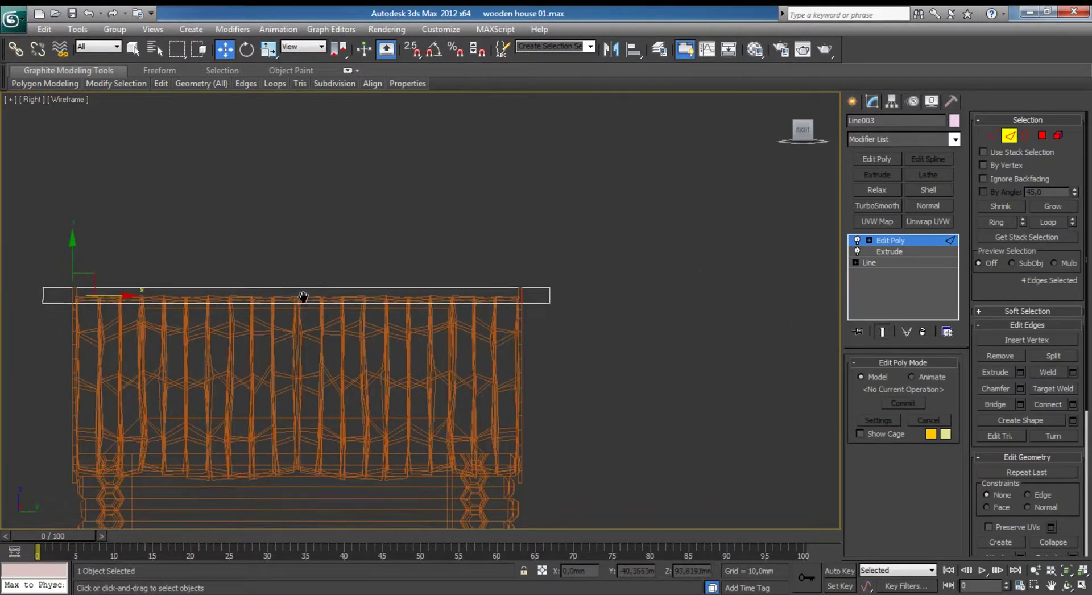
pyautogui.keyDown('ctrl'); pyautogui.moveTo(629, 293); pyautogui.dragTo(555, 302); pyautogui.keyUp('ctrl')
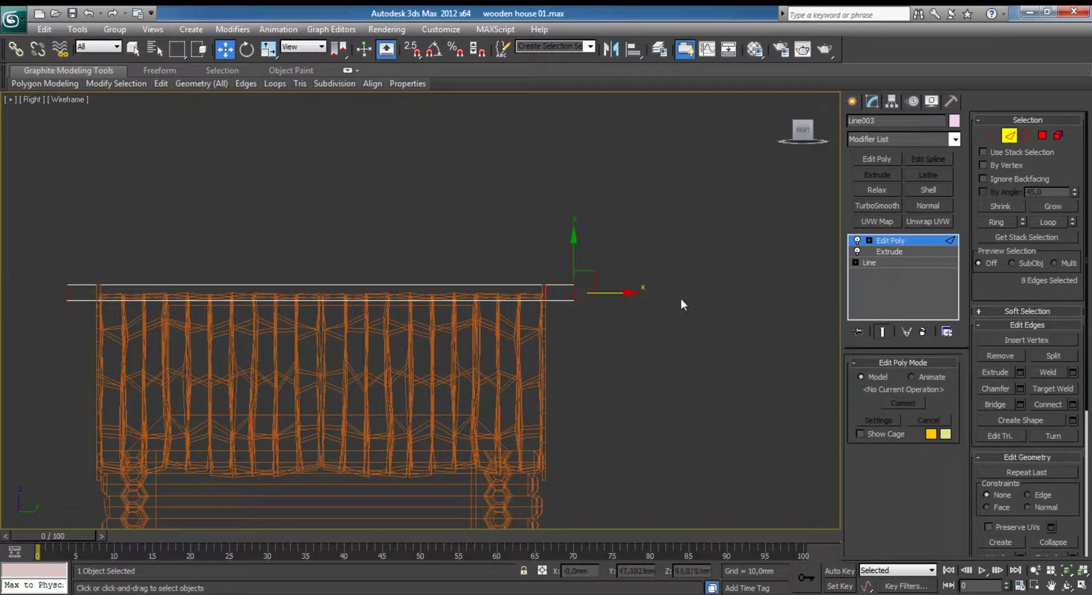
pyautogui.click(1073, 404)
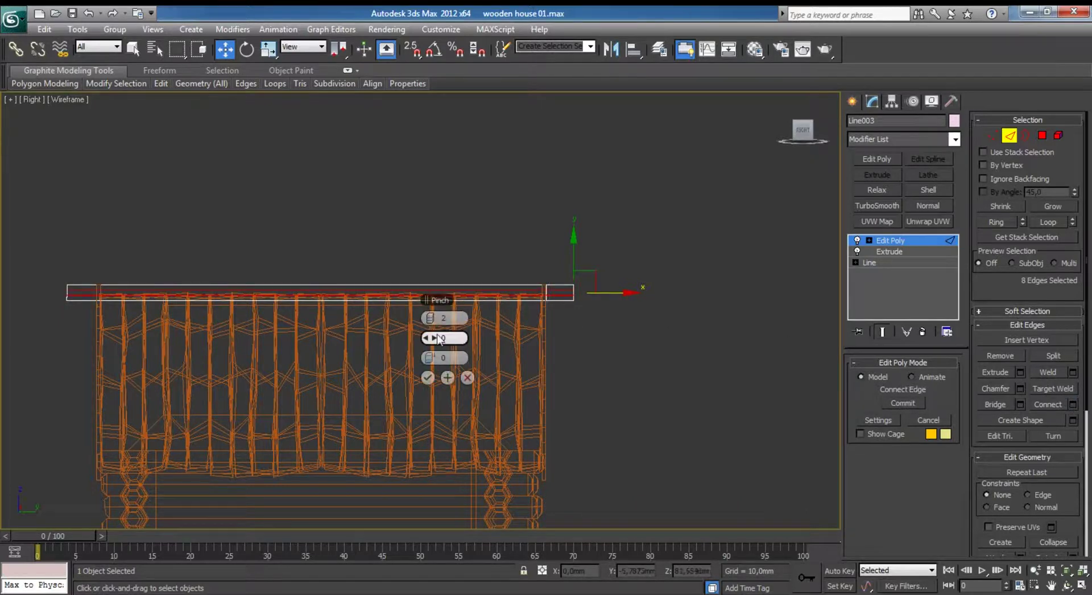
pyautogui.hotkey('alt', 'w')
pyautogui.scroll(-5, 571, 363)
pyautogui.scroll(1, 568, 387)
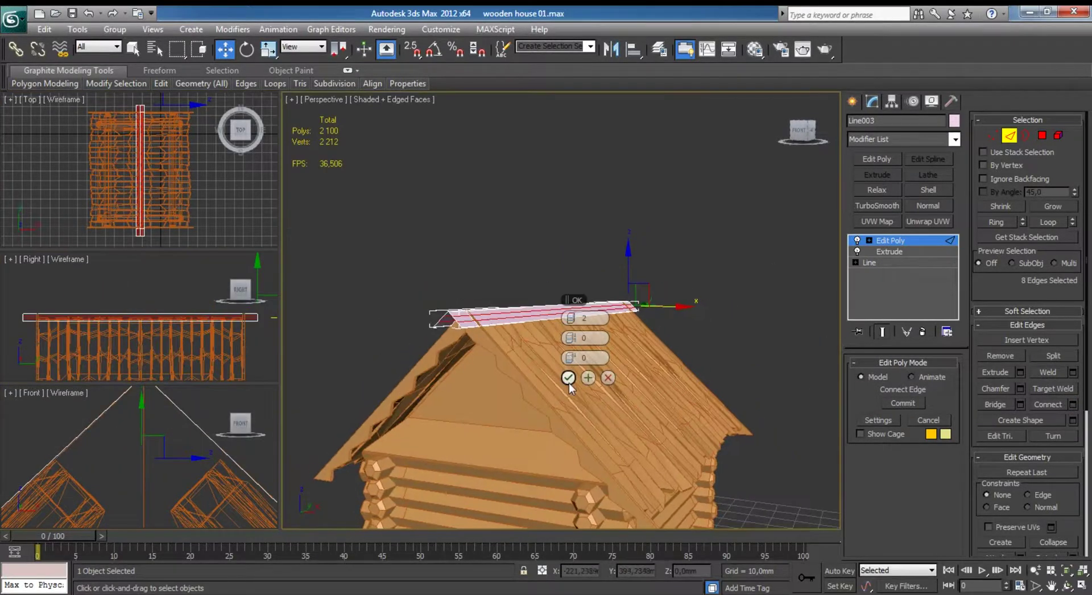
pyautogui.click(567, 319)
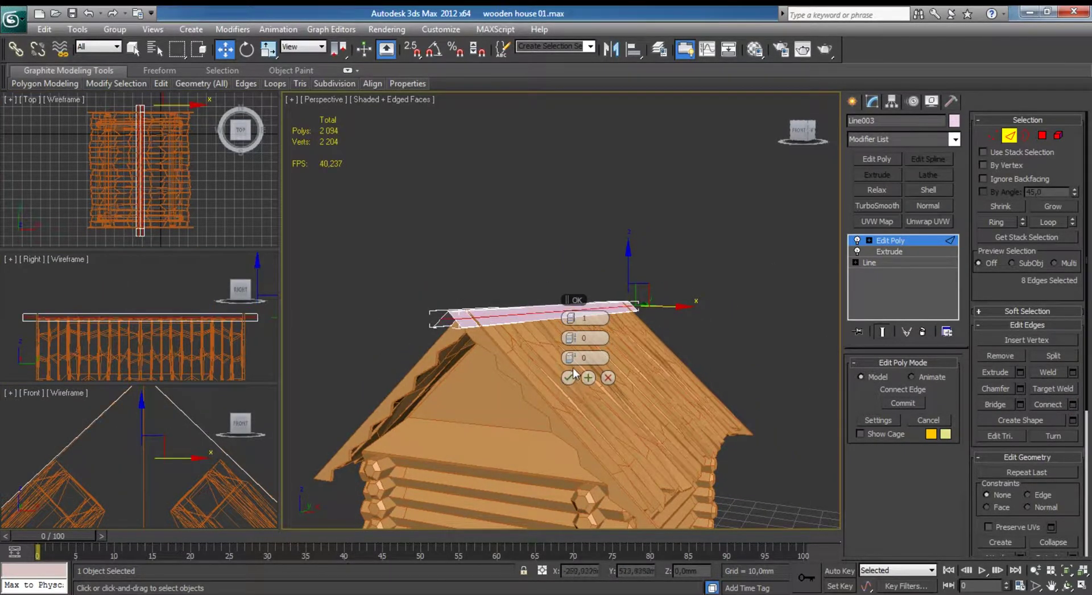
pyautogui.click(568, 378)
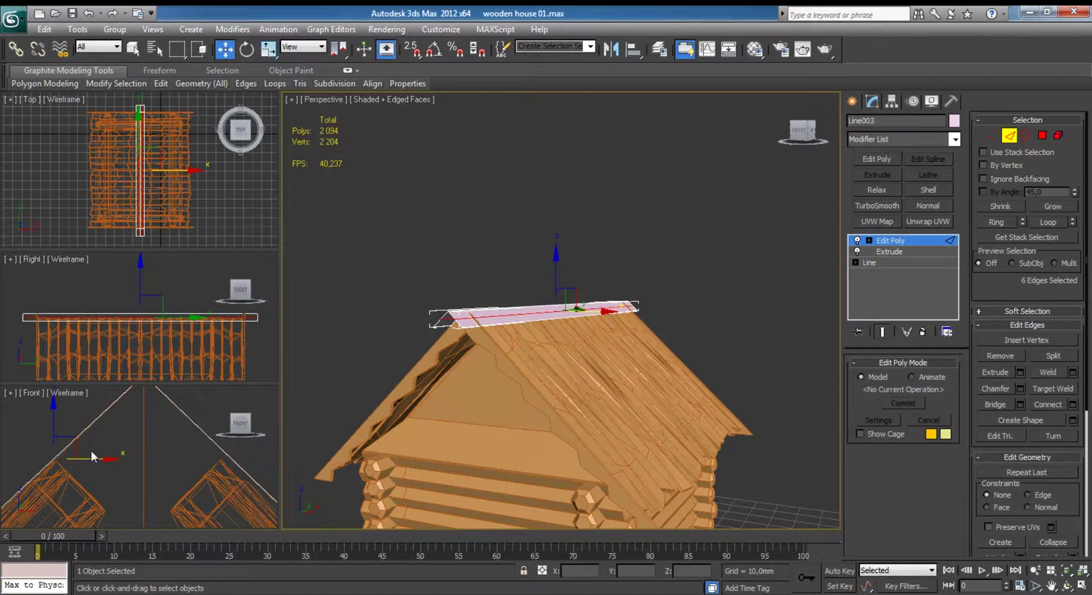
# Angle the lower part of both cap ends inward.
pyautogui.click(109, 458)
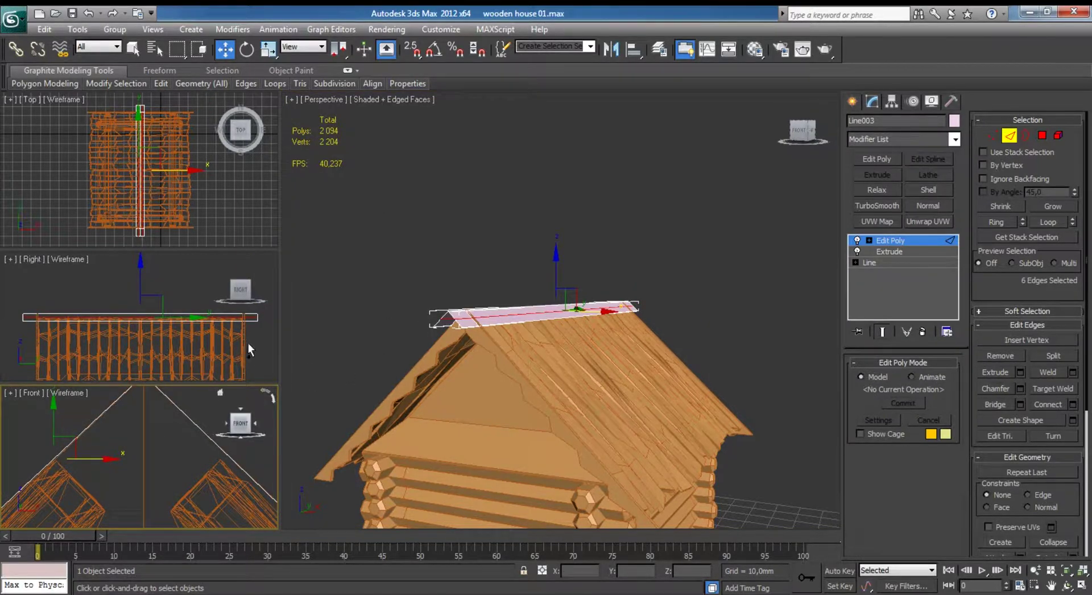
pyautogui.middleClick(99, 336)
pyautogui.scroll(5, 468, 297)
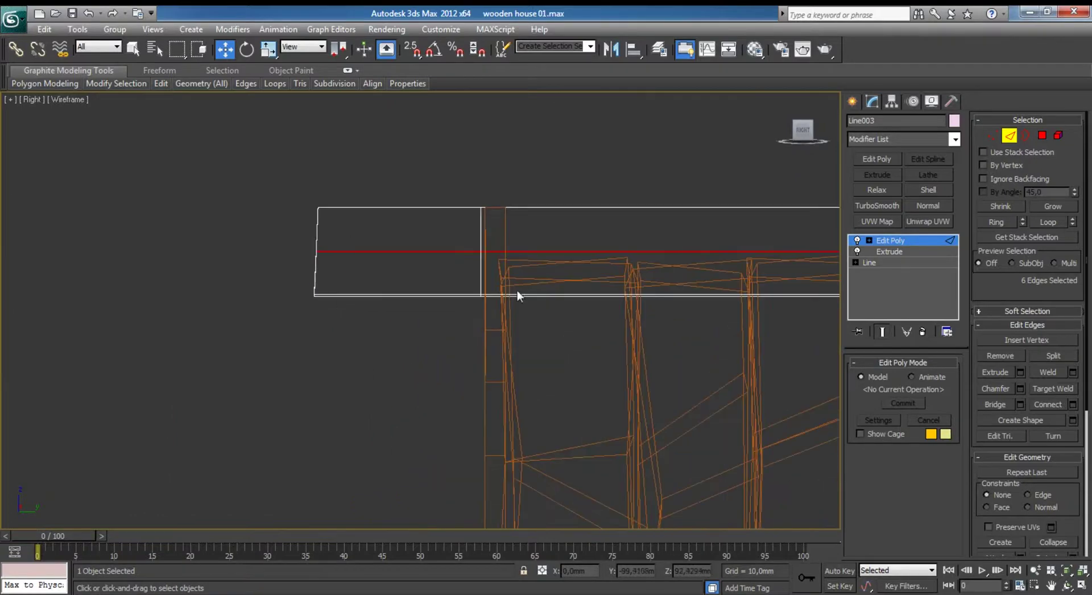
pyautogui.press('1')
pyautogui.moveTo(366, 311); pyautogui.dragTo(506, 307)
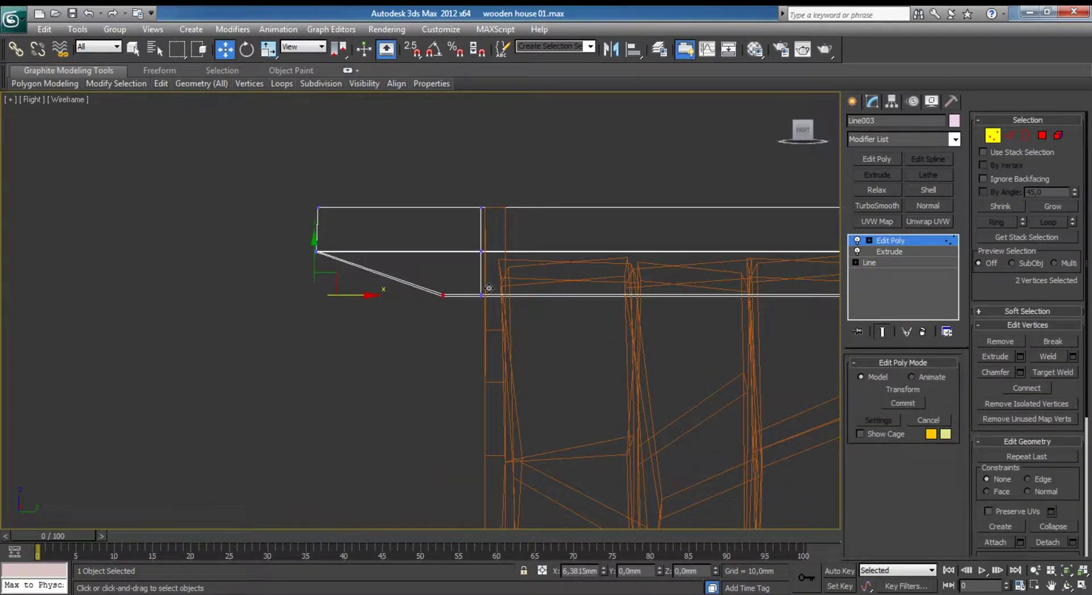
pyautogui.moveTo(506, 307)
pyautogui.mouseDown(button='middle')
pyautogui.moveTo(499, 289)
pyautogui.moveTo(312, 301)
pyautogui.mouseUp(button='middle')
pyautogui.scroll(2, 321, 318)
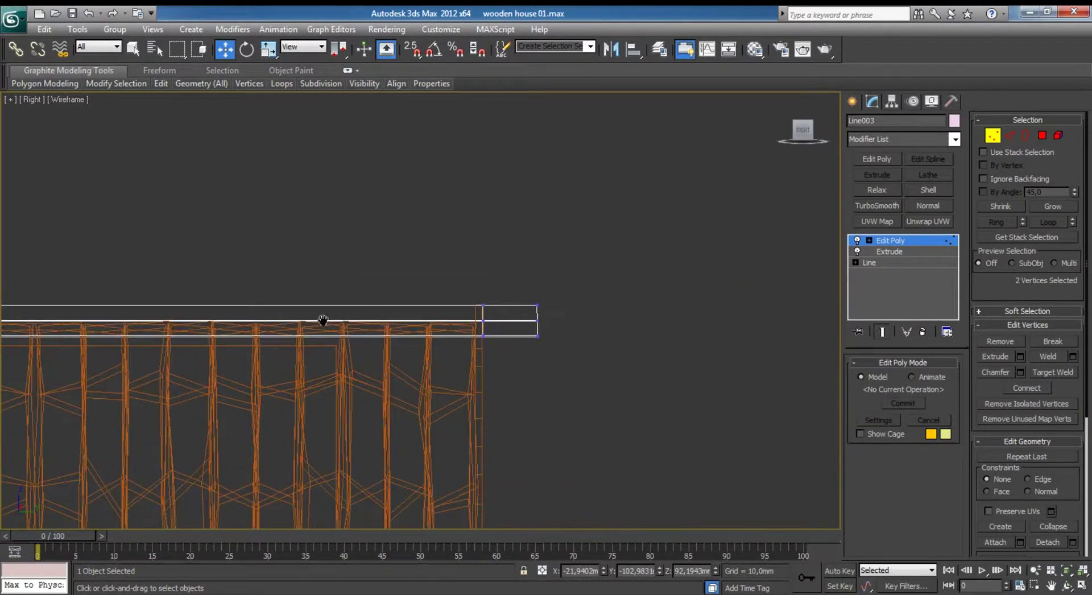
pyautogui.scroll(2, 452, 291)
pyautogui.scroll(2, 650, 340)
pyautogui.moveTo(738, 368); pyautogui.dragTo(544, 366)
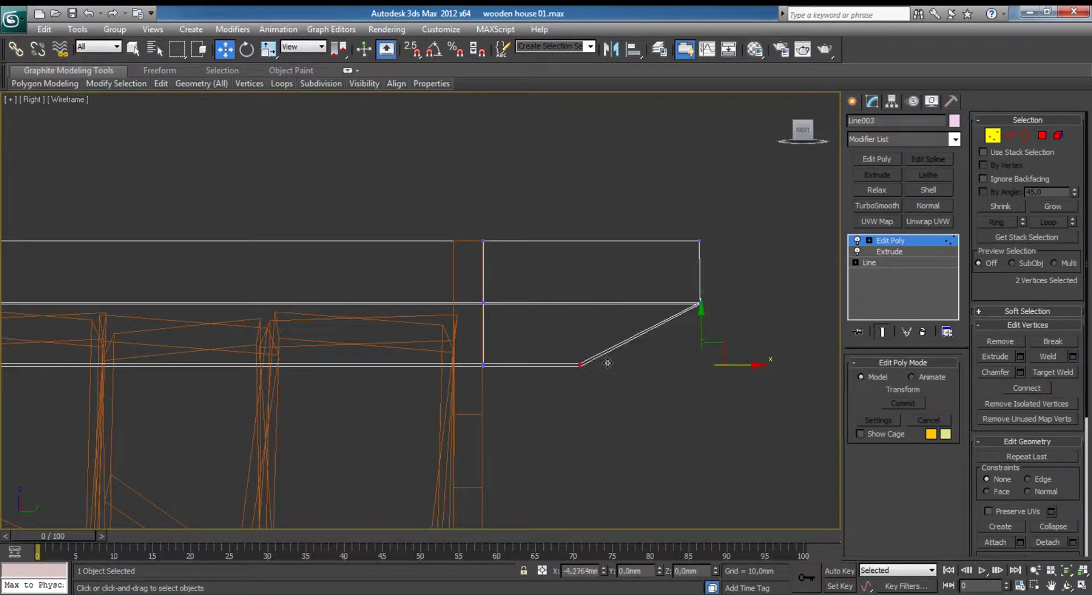
# Pull the right end's upper corner vertices back in and clear the vertex selection.
pyautogui.moveTo(629, 183)
pyautogui.mouseDown()
pyautogui.moveTo(711, 313)
pyautogui.moveTo(649, 282)
pyautogui.mouseUp()
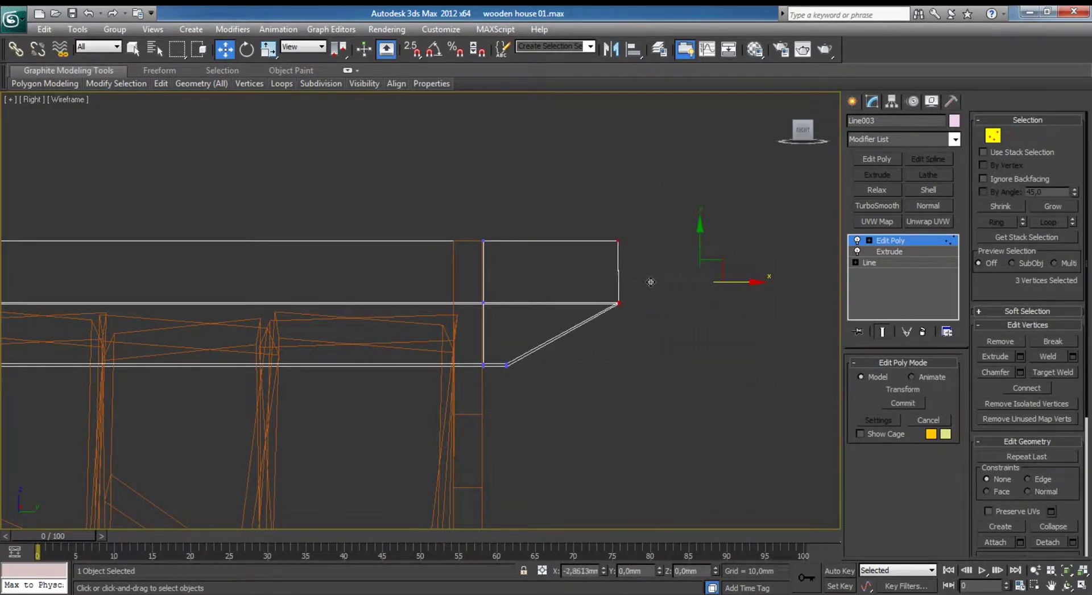
pyautogui.scroll(-3, 361, 326)
pyautogui.moveTo(361, 326); pyautogui.dragTo(357, 301, button='middle')
pyautogui.scroll(3, 357, 300)
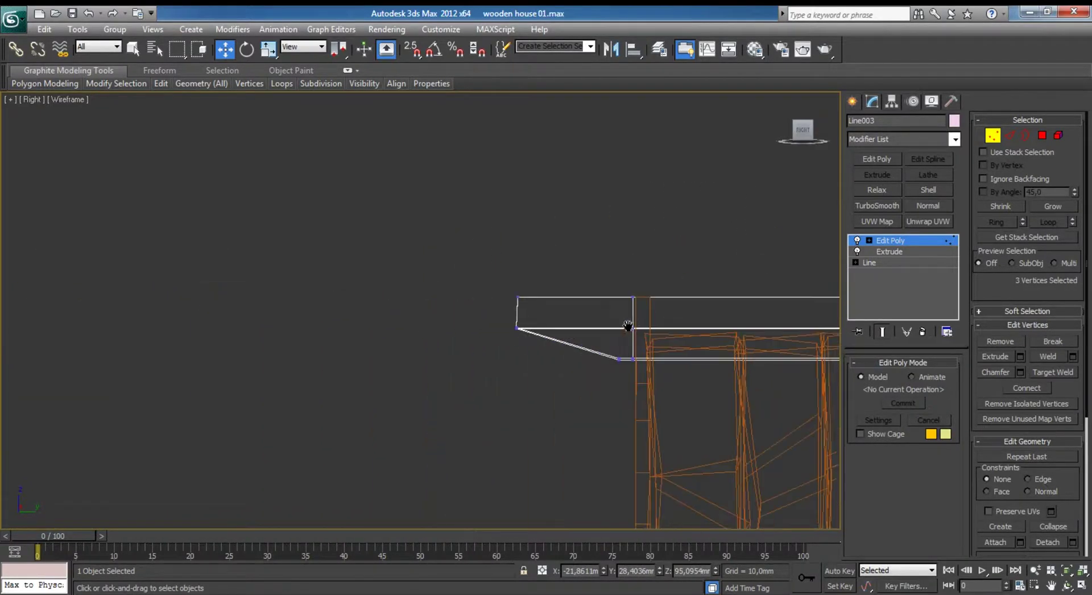
pyautogui.moveTo(397, 242)
pyautogui.mouseDown()
pyautogui.moveTo(571, 345)
pyautogui.moveTo(586, 314)
pyautogui.mouseUp()
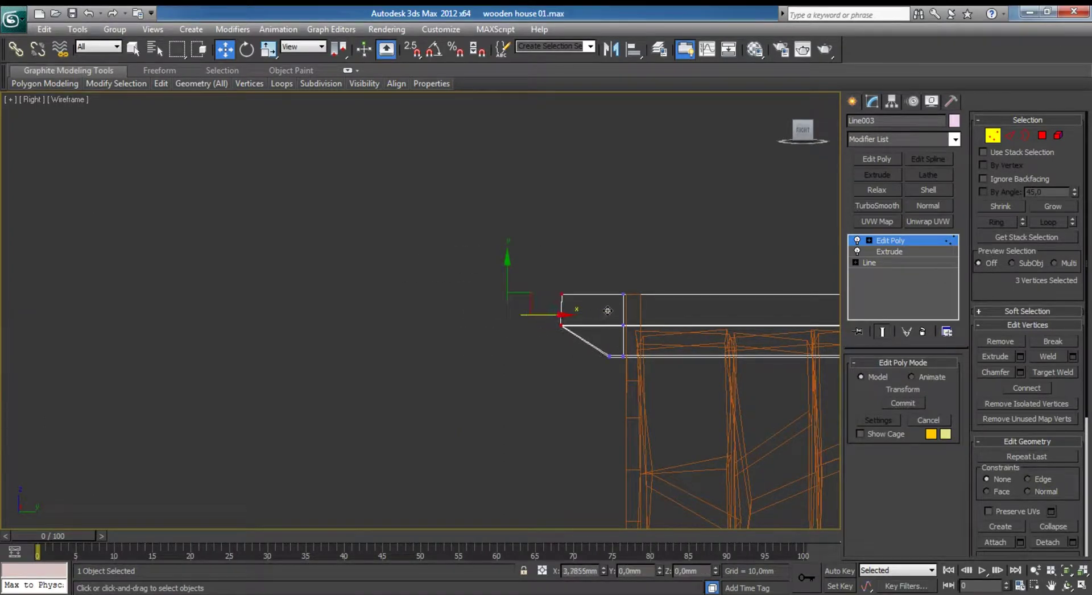
pyautogui.click(654, 198)
pyautogui.scroll(-3, 556, 273)
pyautogui.scroll(2, 556, 273)
pyautogui.moveTo(556, 273); pyautogui.dragTo(356, 275, button='middle')
pyautogui.scroll(2, 494, 299)
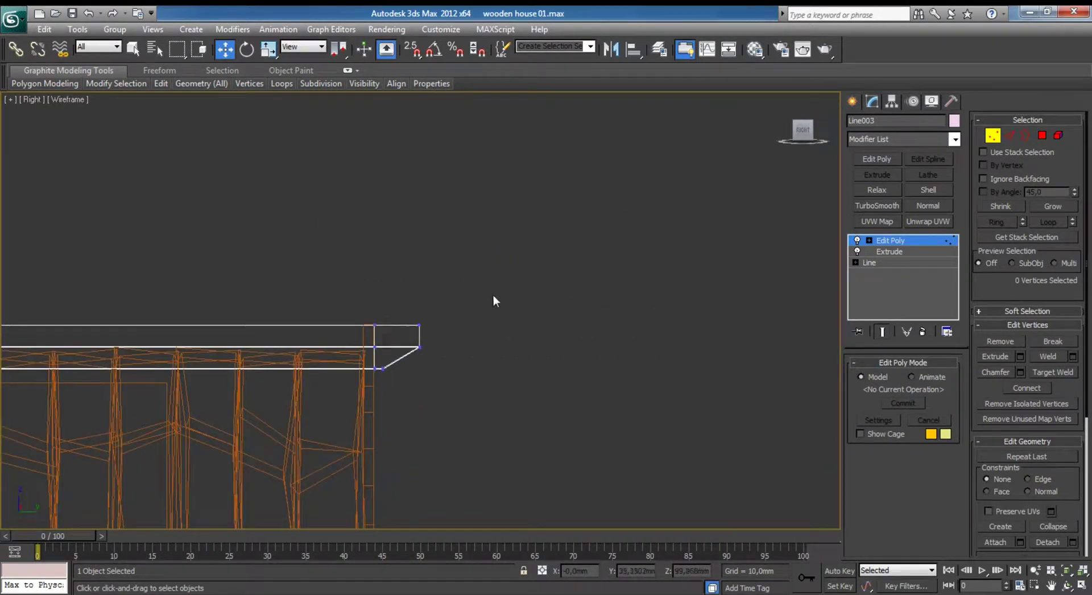
# Clear all smoothing groups from the cap's polygons, then deselect them.
pyautogui.click(1042, 136)
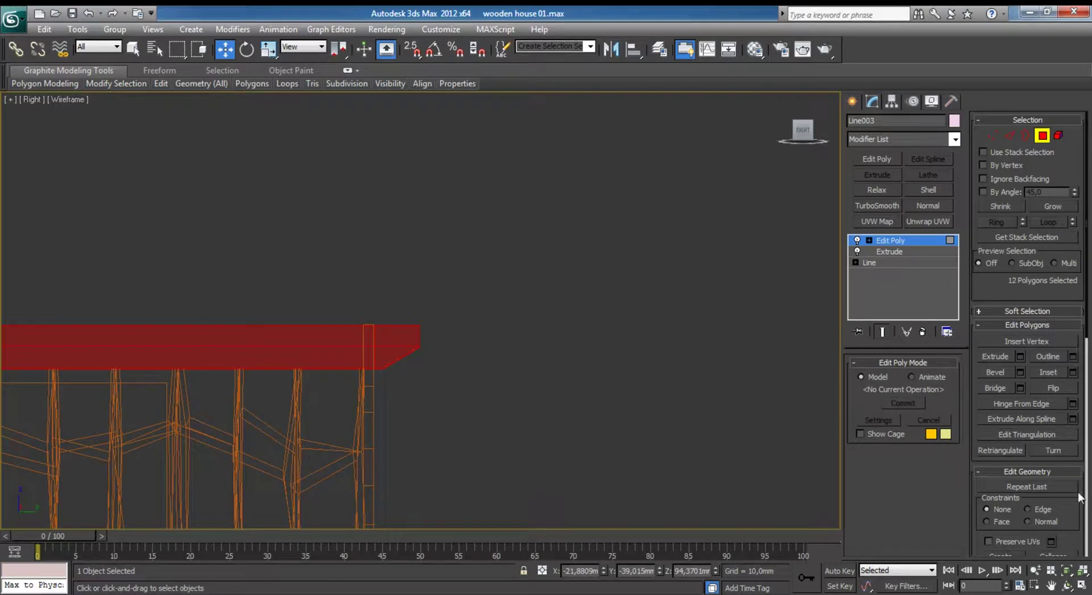
pyautogui.scroll(-2, 1080, 497)
pyautogui.scroll(-3, 1076, 426)
pyautogui.scroll(-2, 1073, 355)
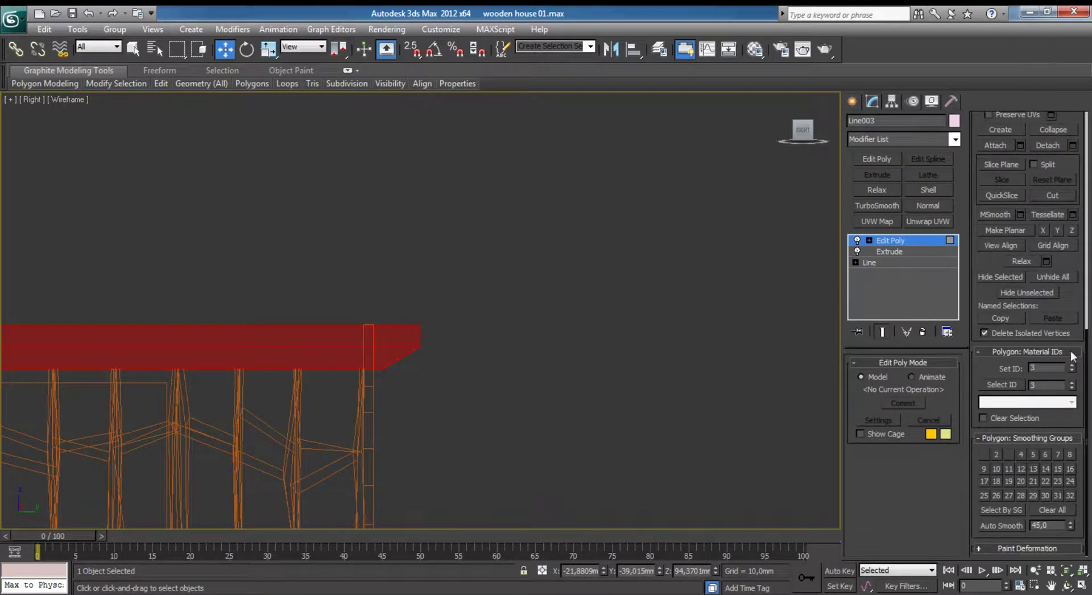
pyautogui.click(1057, 503)
pyautogui.click(642, 343)
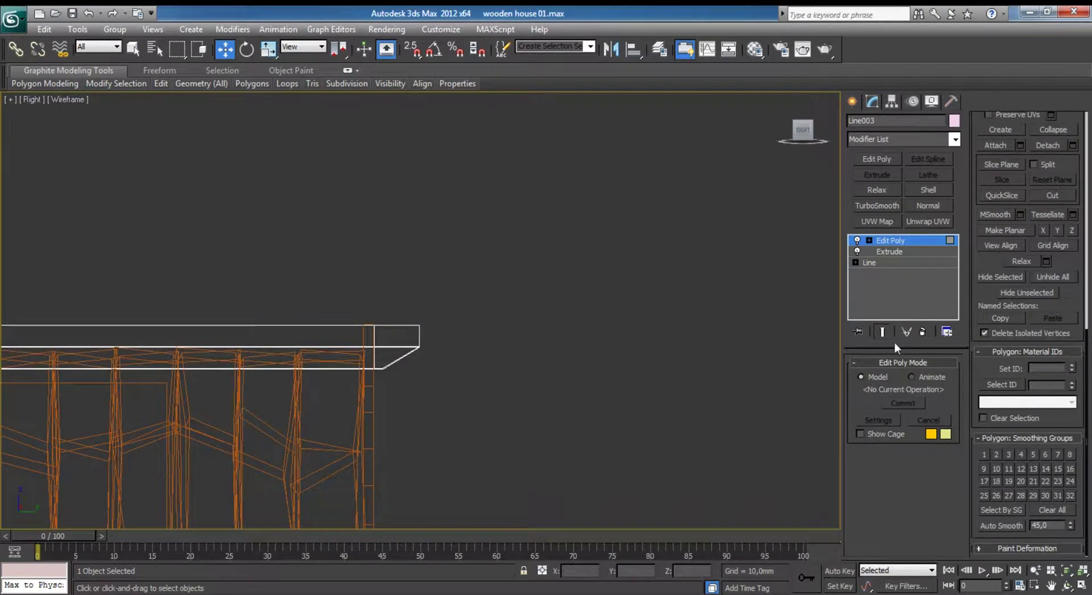
# Back in four views, add a Shell modifier to Line003 from the Modify panel.
pyautogui.click(851, 101)
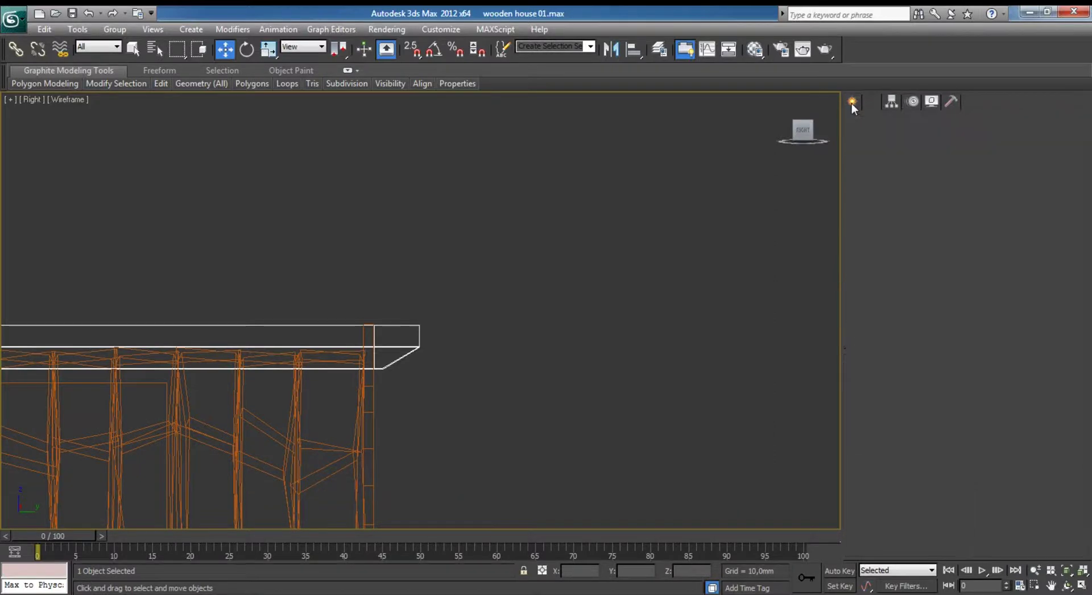
pyautogui.hotkey('alt', 'w')
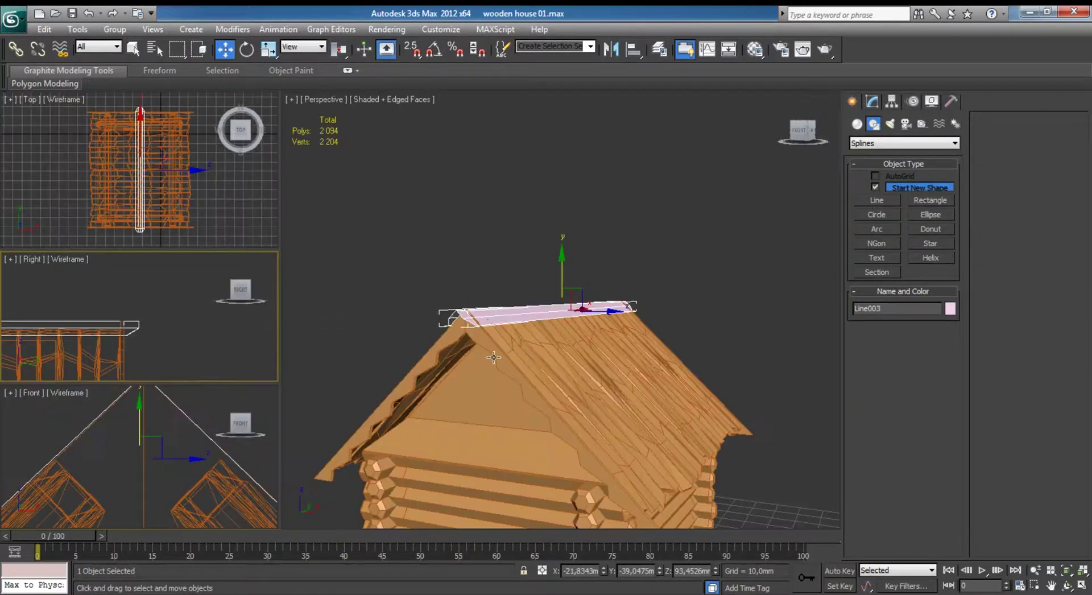
pyautogui.scroll(5, 538, 377)
pyautogui.scroll(3, 538, 377)
pyautogui.keyDown('alt'); pyautogui.moveTo(656, 373); pyautogui.dragTo(778, 324, button='middle'); pyautogui.keyUp('alt')
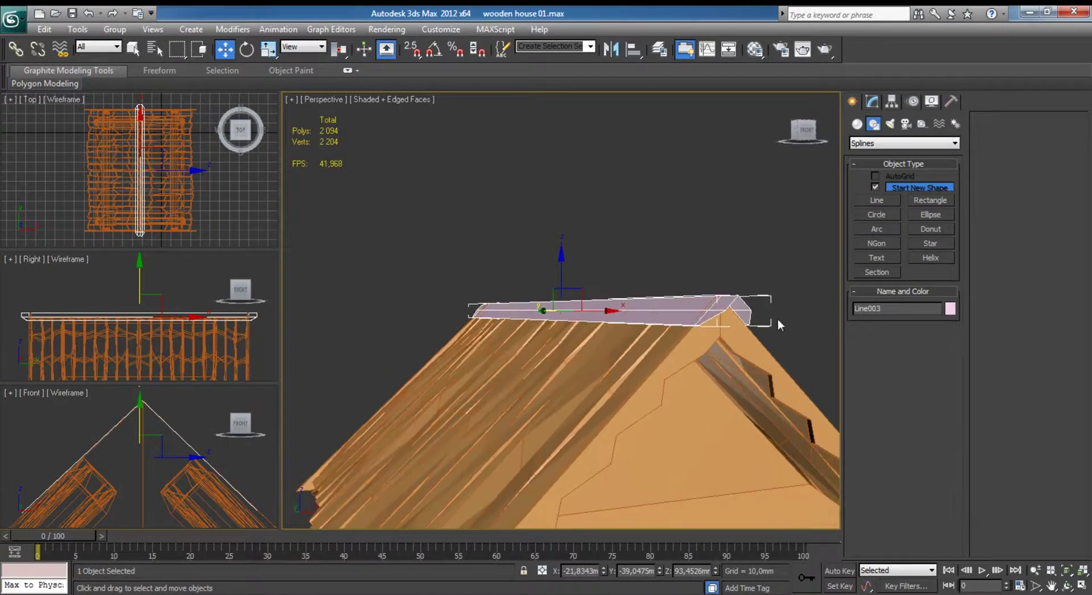
pyautogui.click(871, 102)
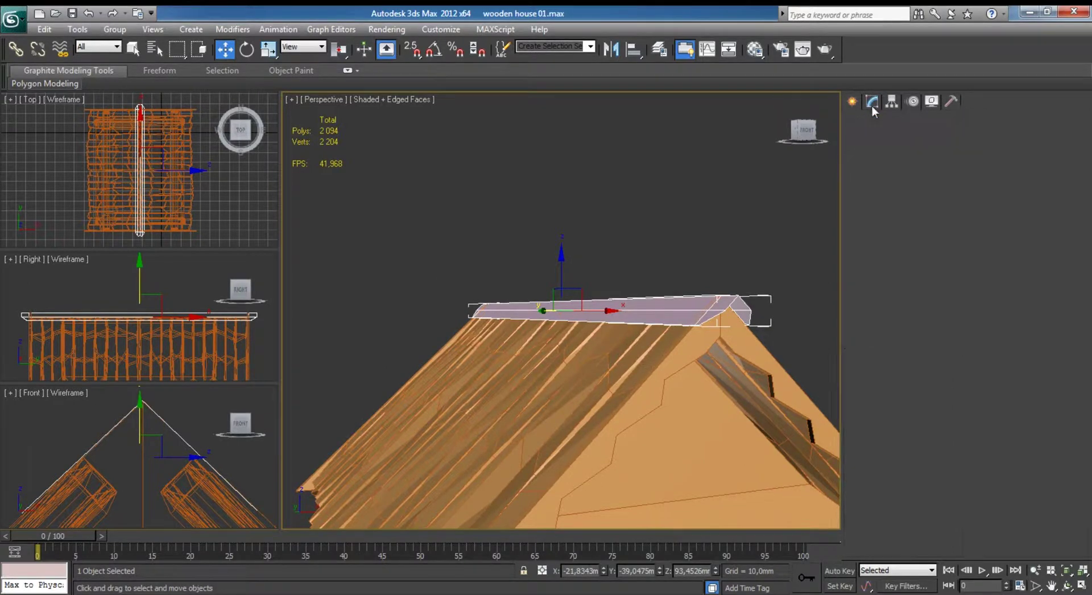
pyautogui.click(927, 189)
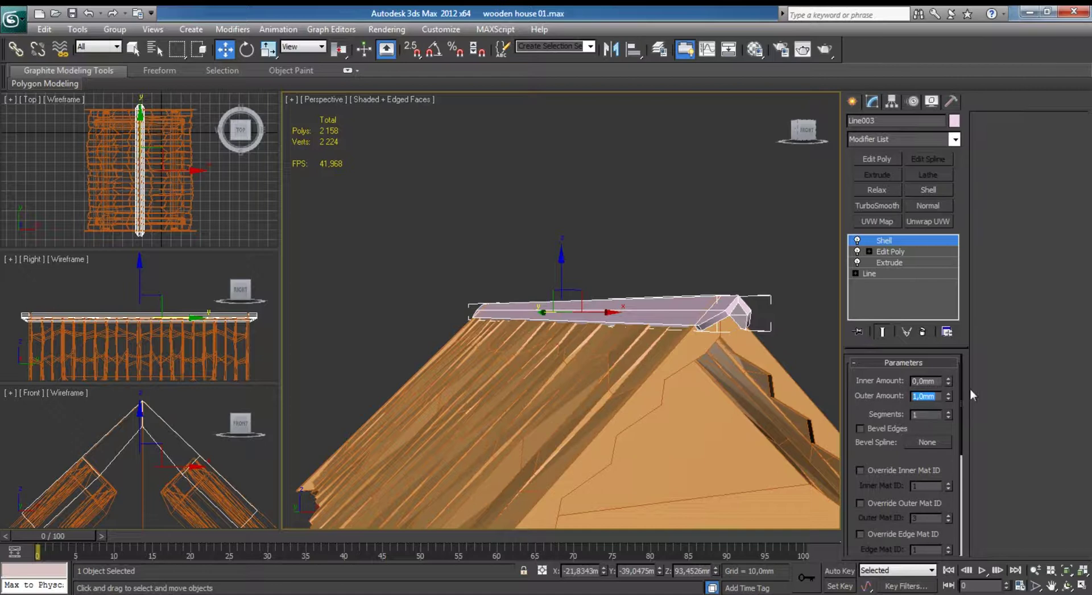
pyautogui.write('0')
# Set the Shell to 0,62mm inner and 0 outer amount, then add an Edit Poly modifier.
pyautogui.press('Return')
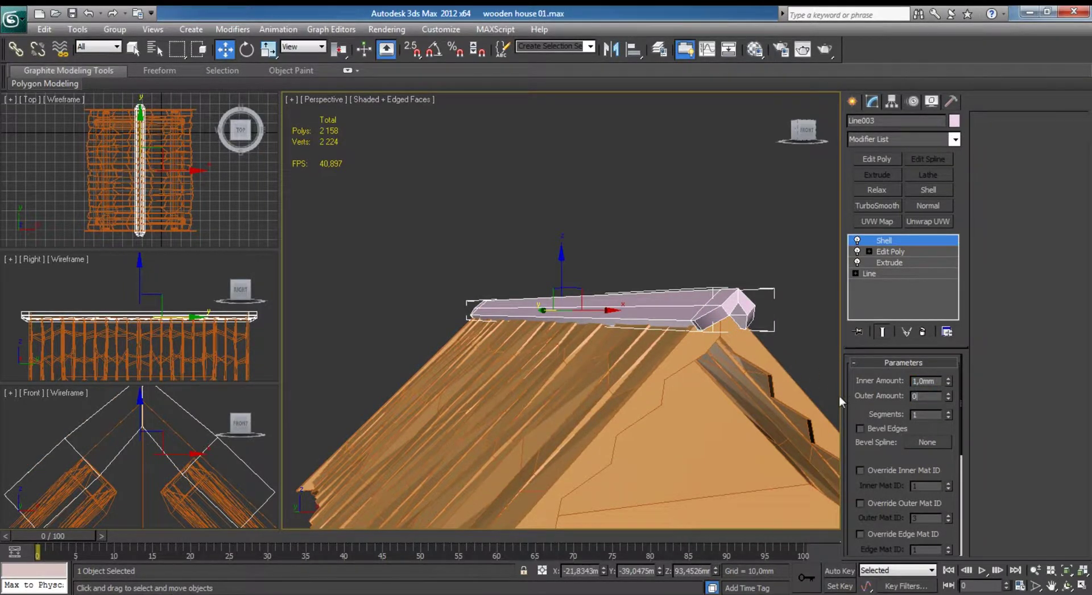
pyautogui.press('Return')
pyautogui.rightClick(121, 473)
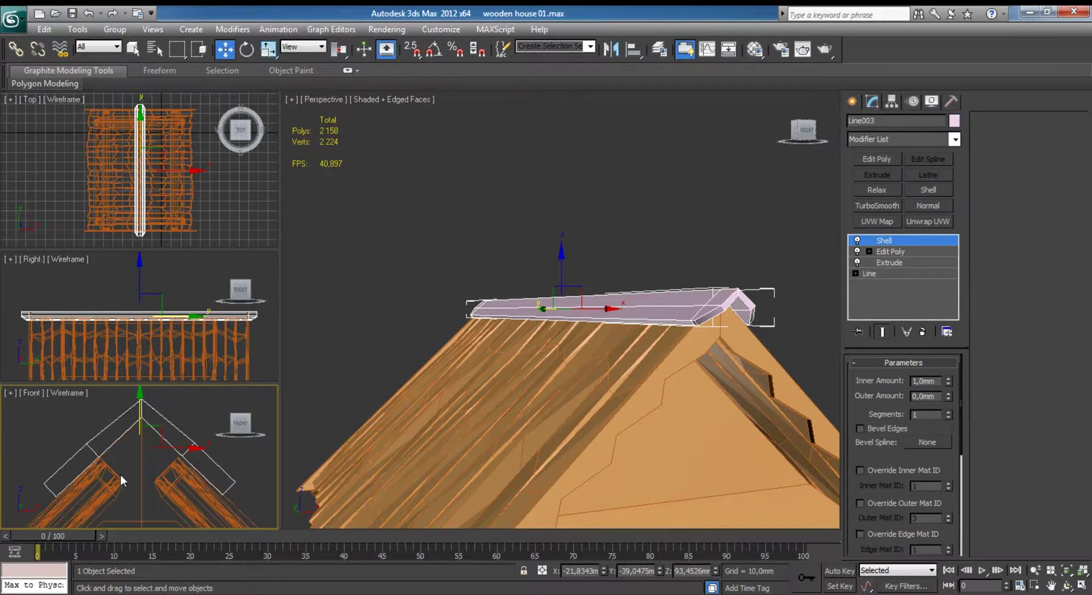
pyautogui.hotkey('alt', 'w')
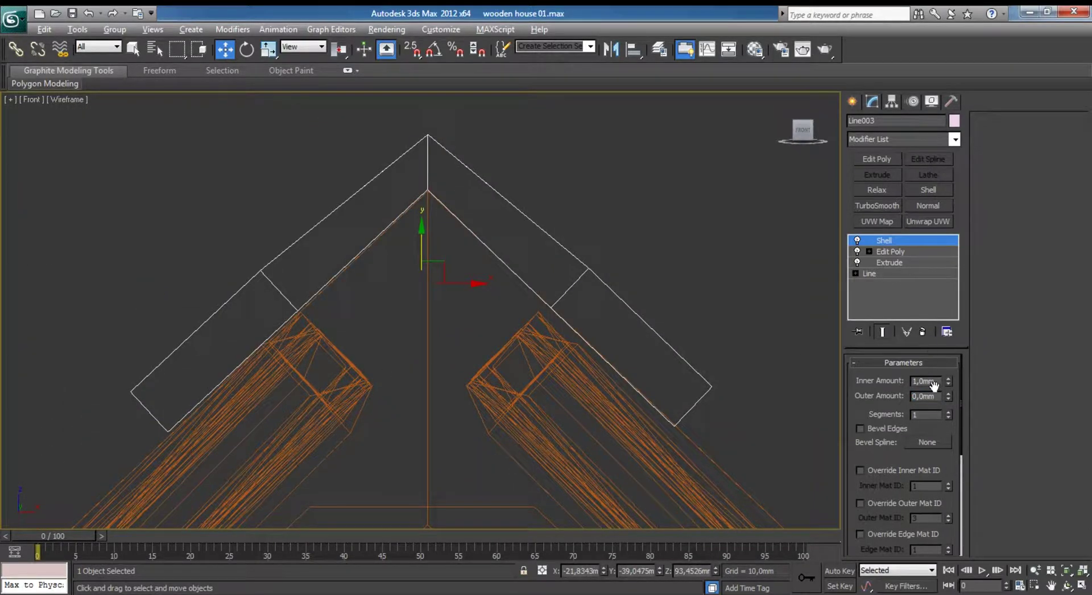
pyautogui.moveTo(947, 380); pyautogui.dragTo(952, 403)
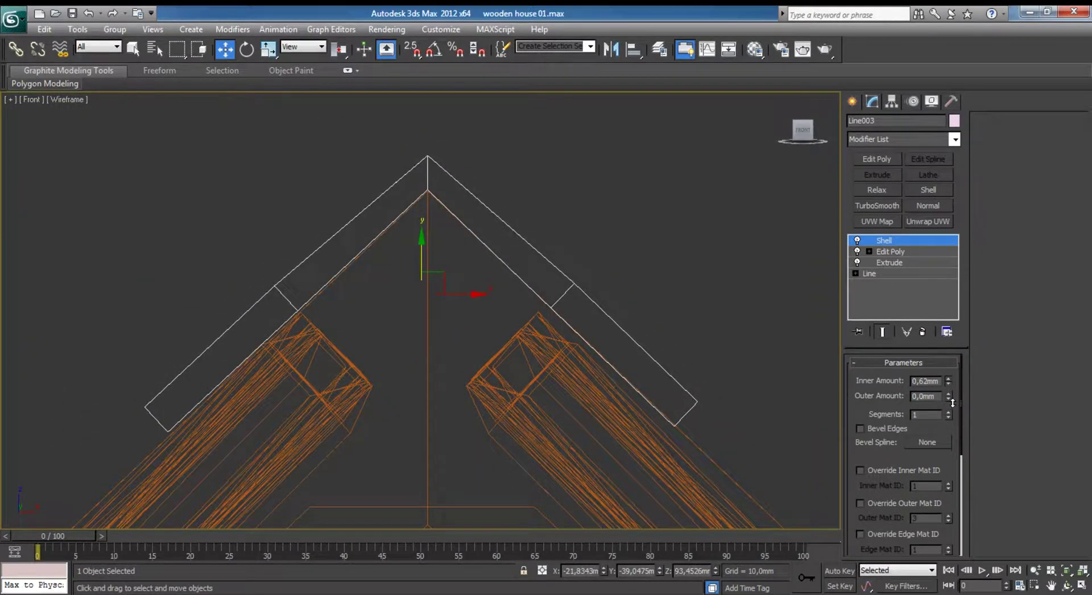
pyautogui.click(883, 159)
# Move the ridge cap's apex vertices to sit on the roof peak.
pyautogui.press('1')
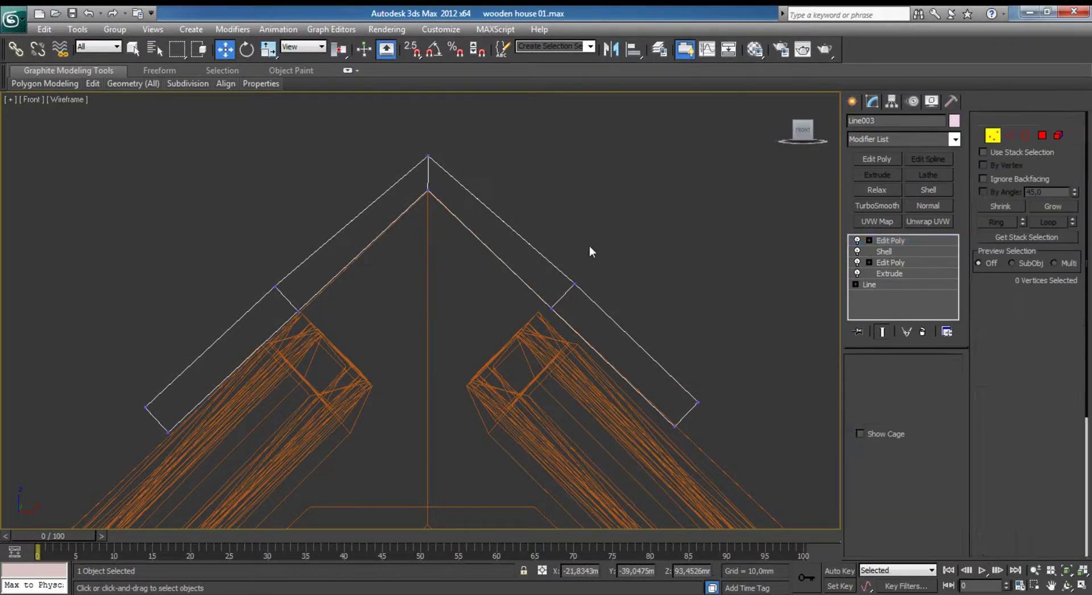
pyautogui.moveTo(412, 142); pyautogui.dragTo(458, 169)
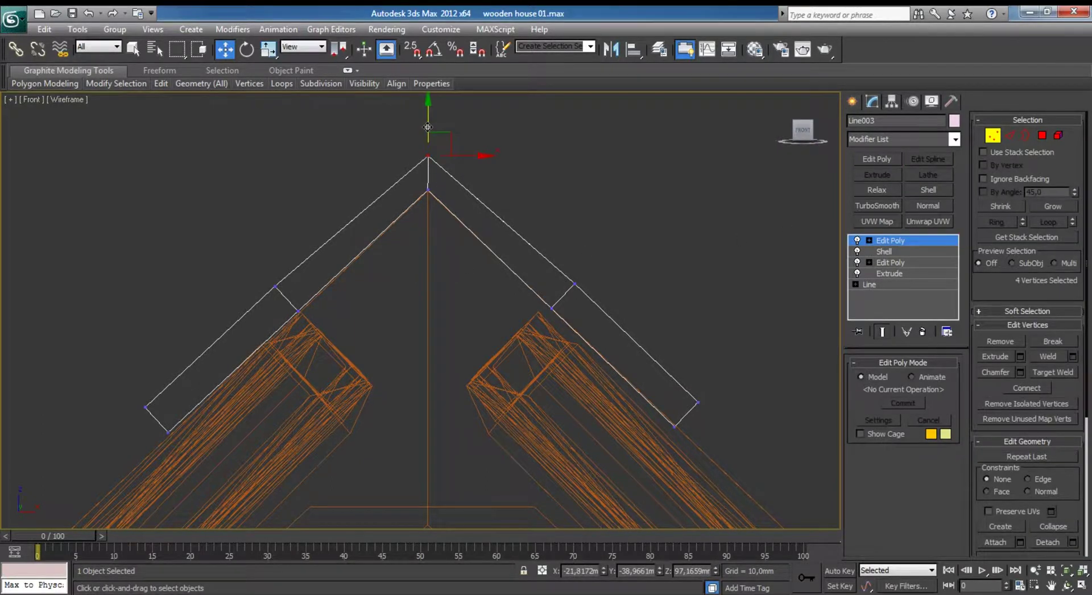
pyautogui.moveTo(427, 127); pyautogui.dragTo(428, 171)
pyautogui.click(597, 279)
pyautogui.hotkey('alt', 'w')
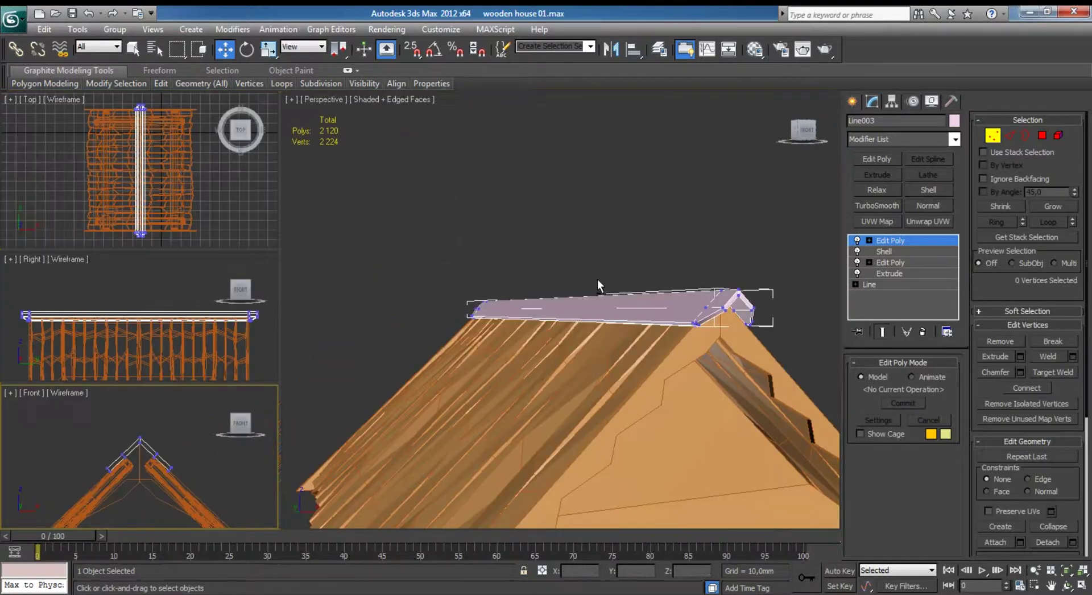
pyautogui.moveTo(597, 278)
pyautogui.keyDown('alt'); pyautogui.mouseDown(button='middle')
pyautogui.moveTo(633, 339)
pyautogui.moveTo(619, 335)
pyautogui.mouseUp(button='middle'); pyautogui.keyUp('alt')
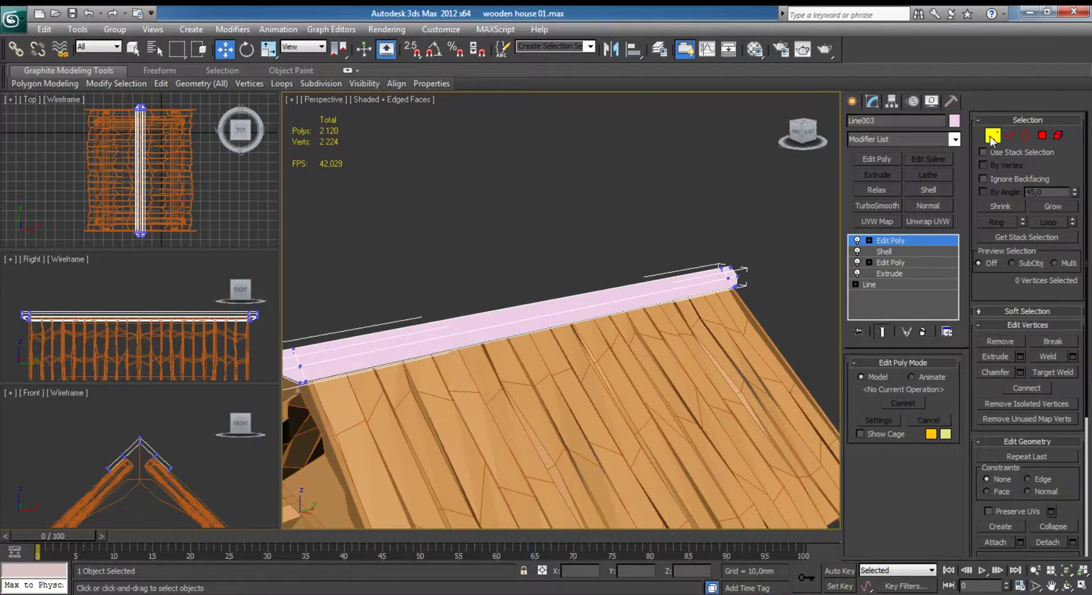
# Change the ridge cap's object colour to orange to match the roof.
pyautogui.click(676, 248)
pyautogui.scroll(-4, 676, 245)
pyautogui.click(577, 264)
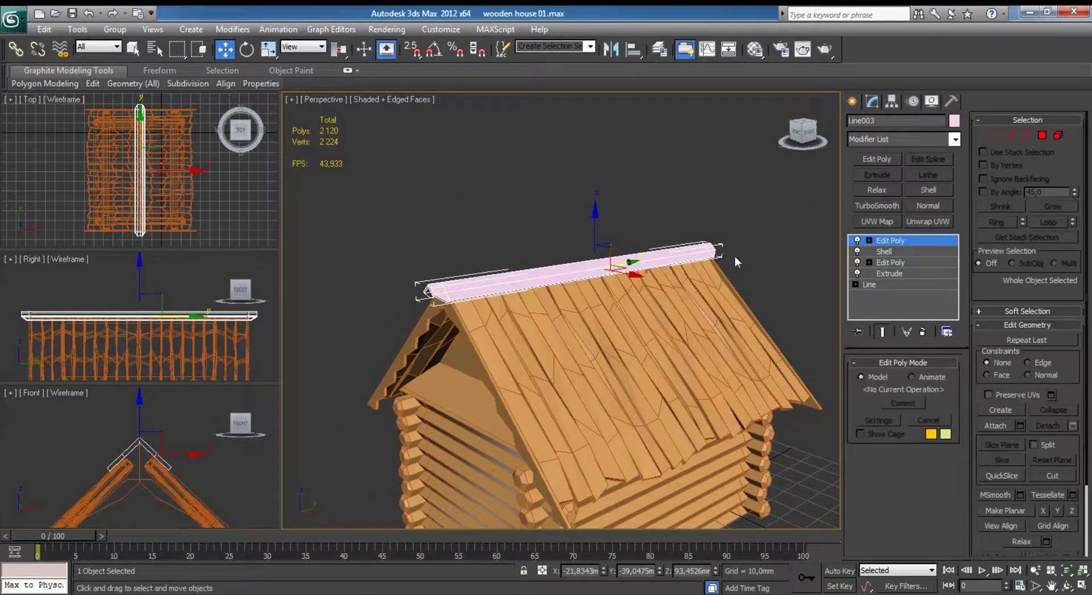
pyautogui.click(953, 122)
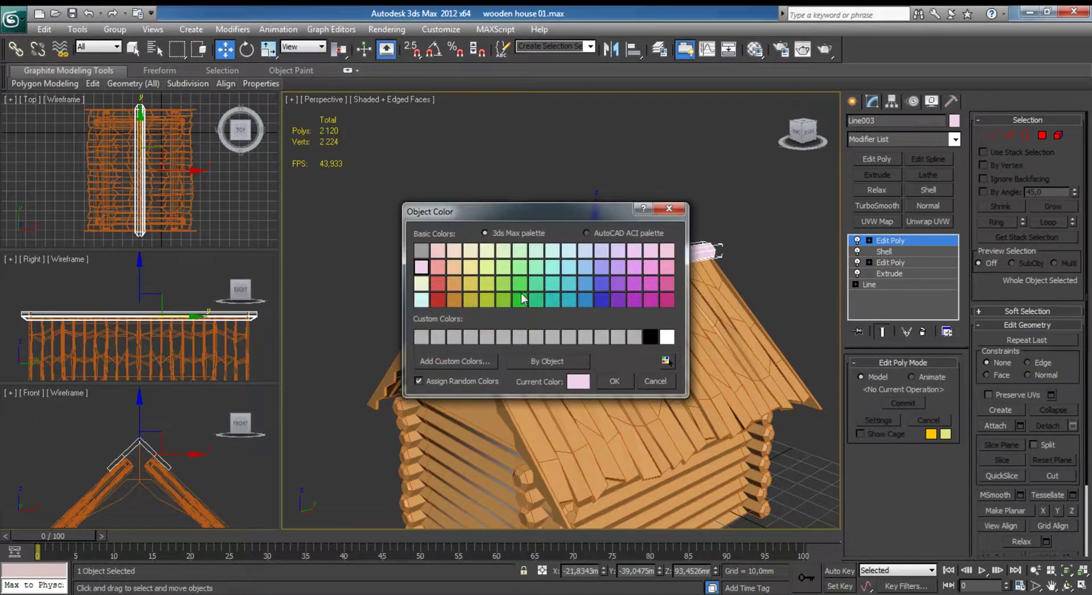
pyautogui.click(453, 283)
pyautogui.click(614, 381)
pyautogui.click(591, 164)
pyautogui.moveTo(592, 165)
pyautogui.keyDown('alt'); pyautogui.mouseDown(button='middle')
pyautogui.moveTo(551, 248)
pyautogui.moveTo(619, 238)
pyautogui.moveTo(640, 269)
pyautogui.mouseUp(button='middle'); pyautogui.keyUp('alt')
pyautogui.click(634, 268)
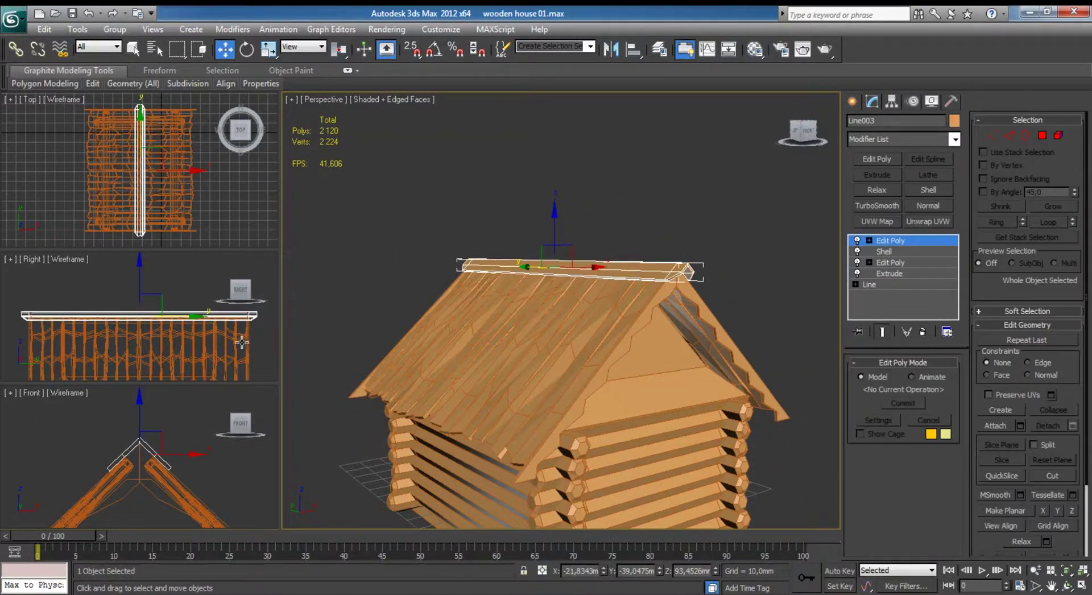
pyautogui.click(122, 471)
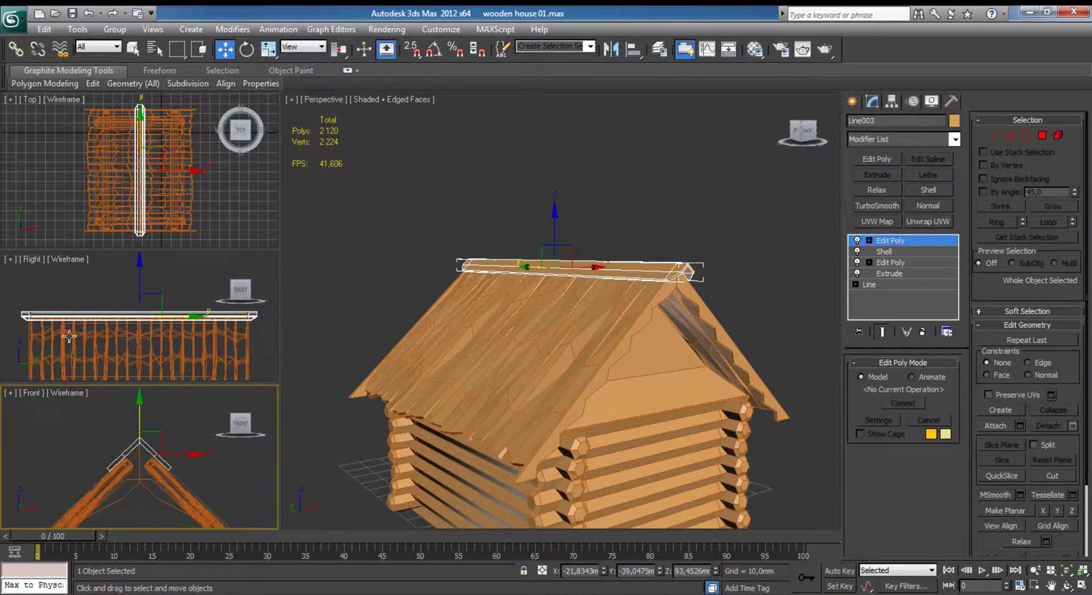
# In the Front view, slide the cap's seam vertices along the left and right roof slopes.
pyautogui.hotkey('alt', 'w')
pyautogui.press('1')
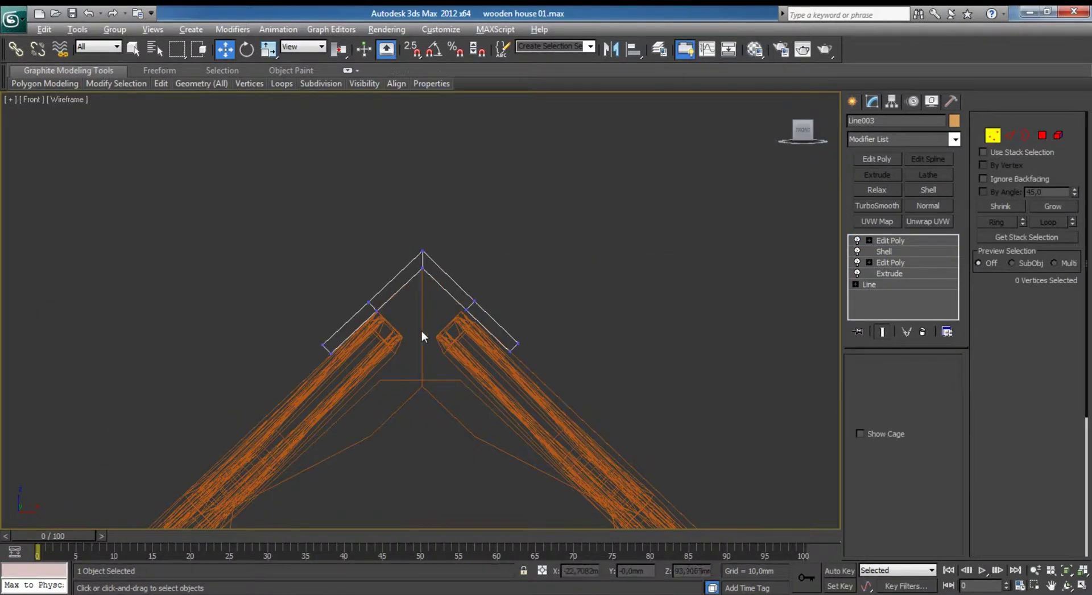
pyautogui.scroll(3, 421, 329)
pyautogui.scroll(3, 405, 318)
pyautogui.moveTo(246, 246); pyautogui.dragTo(300, 323)
pyautogui.moveTo(310, 284); pyautogui.dragTo(368, 227)
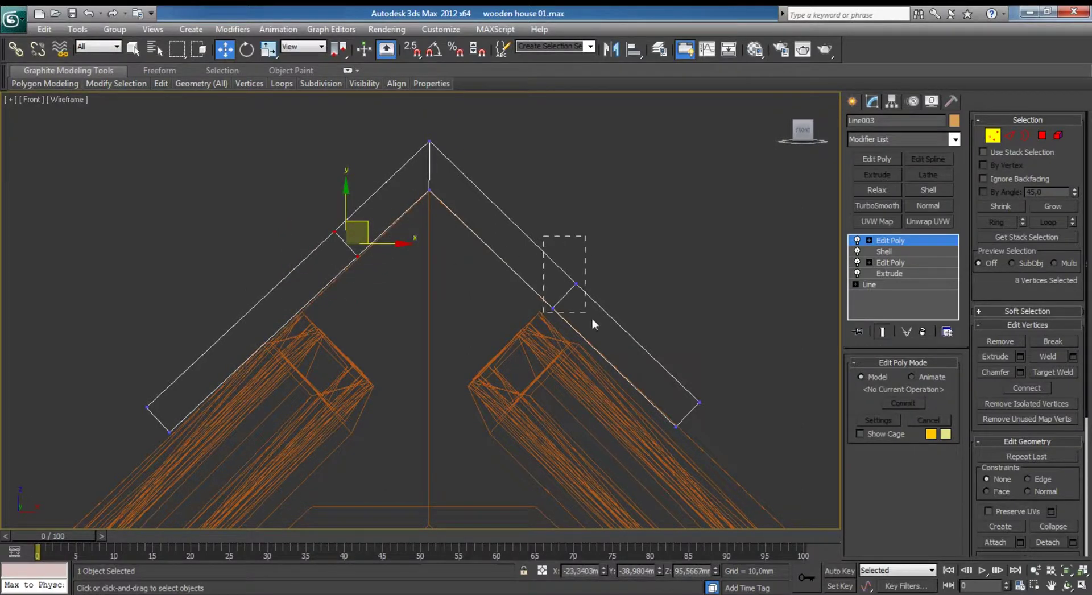
pyautogui.moveTo(541, 236); pyautogui.dragTo(591, 322)
pyautogui.moveTo(587, 285); pyautogui.dragTo(544, 233)
pyautogui.moveTo(597, 291); pyautogui.dragTo(510, 210)
pyautogui.hotkey('ctrl', 'z')
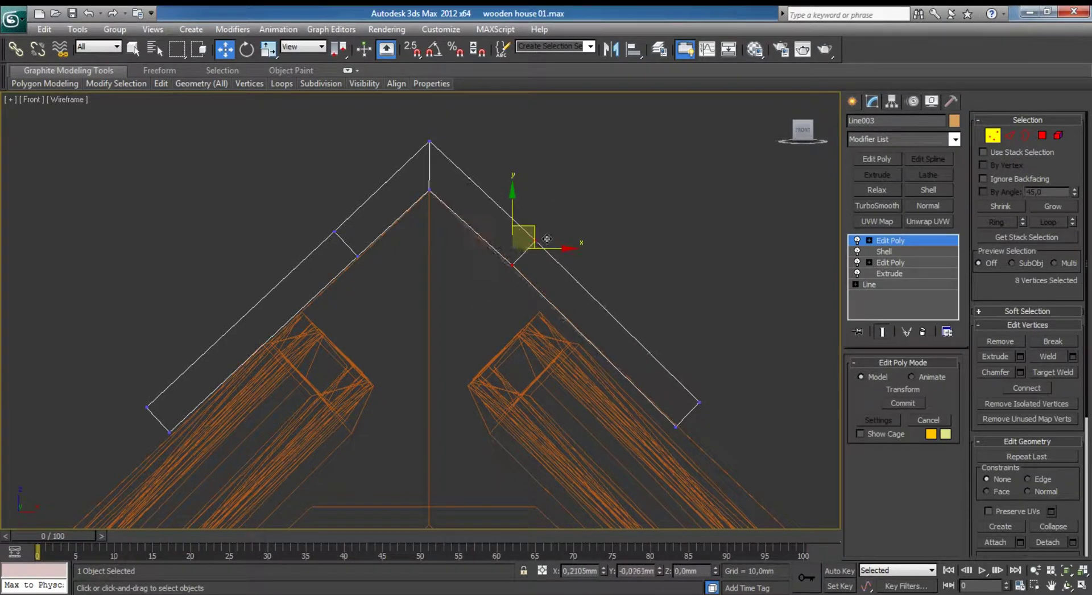
pyautogui.hotkey('ctrl', 'z')
pyautogui.moveTo(324, 219)
pyautogui.mouseDown()
pyautogui.moveTo(370, 267)
pyautogui.moveTo(328, 261)
pyautogui.mouseUp()
# Nudge the right end vertices inward and stretch the cap's left end outward.
pyautogui.moveTo(753, 367); pyautogui.dragTo(690, 405)
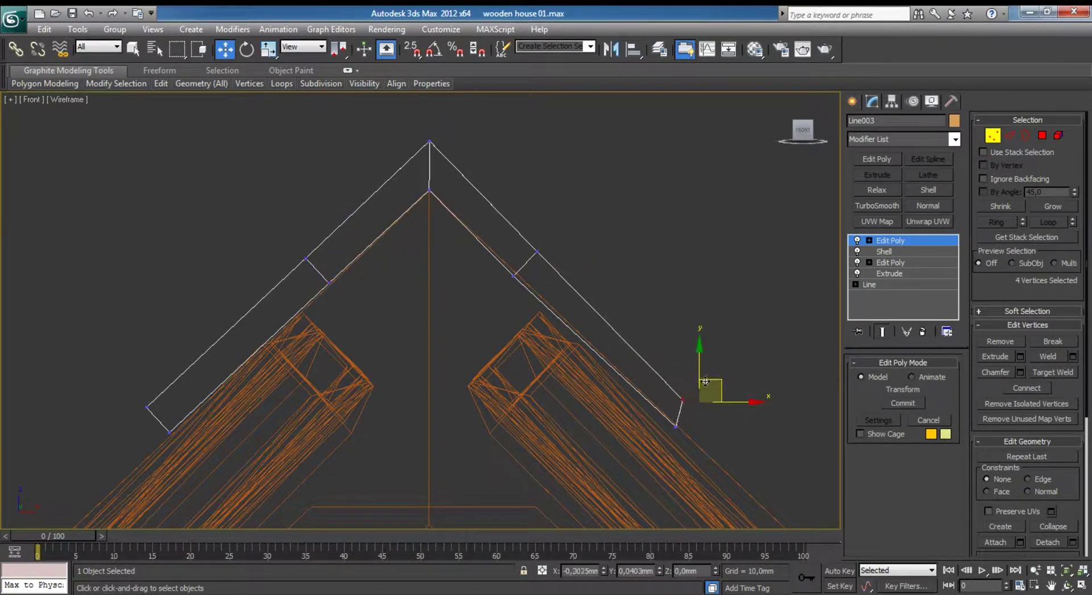
pyautogui.moveTo(144, 415); pyautogui.dragTo(145, 417)
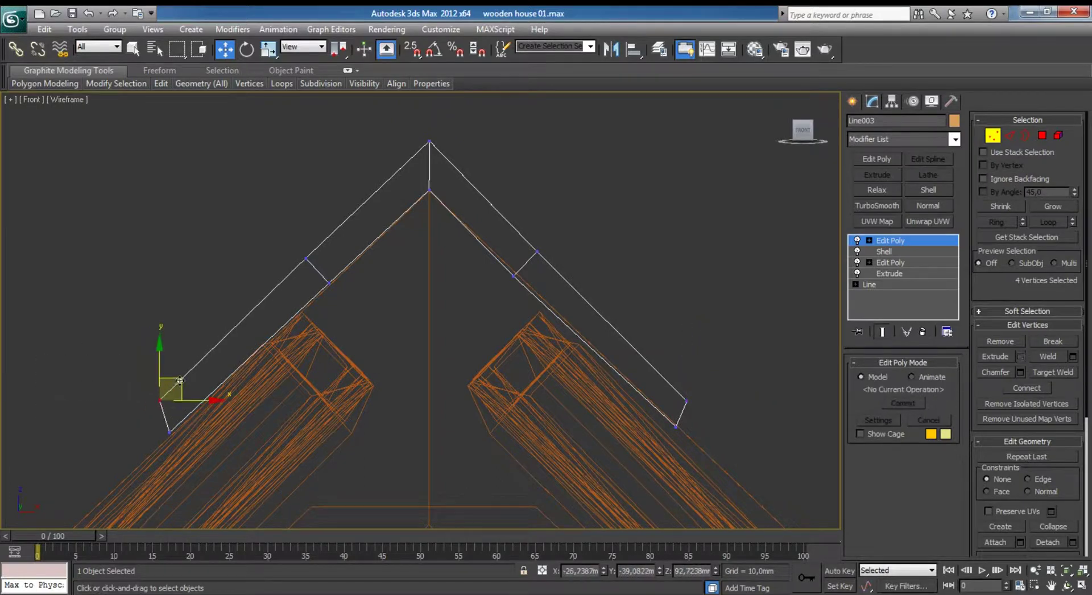
pyautogui.hotkey('alt', 'w')
pyautogui.middleClick(123, 318)
pyautogui.hotkey('alt', 'w')
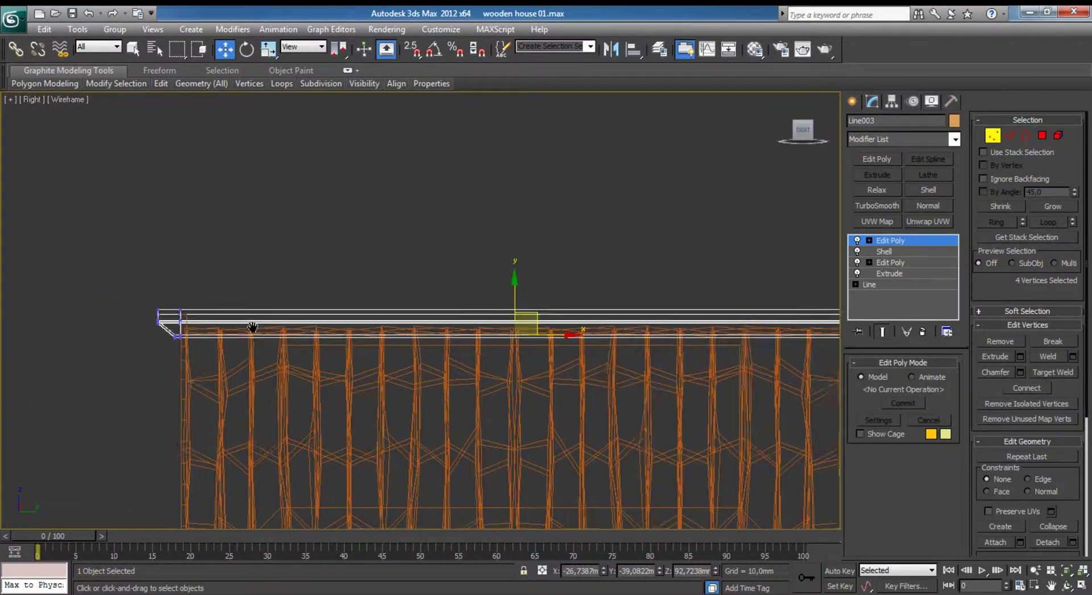
pyautogui.scroll(3, 524, 348)
pyautogui.scroll(3, 524, 347)
pyautogui.moveTo(523, 348)
pyautogui.mouseDown()
pyautogui.moveTo(552, 409)
pyautogui.moveTo(521, 380)
pyautogui.mouseUp()
pyautogui.click(567, 244)
# Extend the cap's right end slightly, then select its long edges.
pyautogui.scroll(-2, 361, 260)
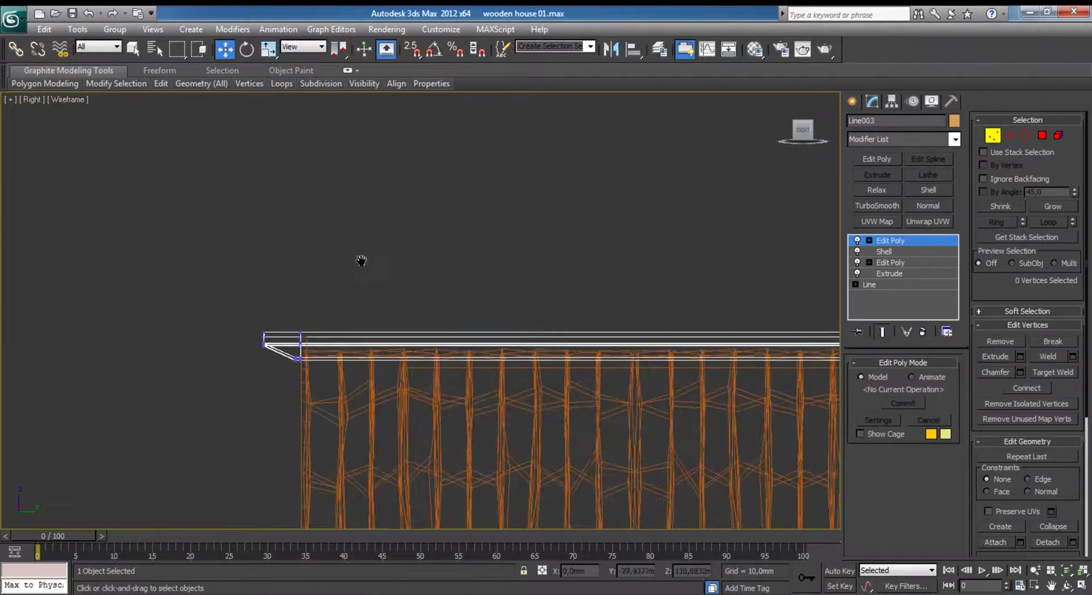
pyautogui.moveTo(361, 260)
pyautogui.mouseDown(button='middle')
pyautogui.moveTo(302, 294)
pyautogui.moveTo(357, 279)
pyautogui.mouseUp(button='middle')
pyautogui.scroll(3, 421, 310)
pyautogui.moveTo(577, 307)
pyautogui.mouseDown()
pyautogui.moveTo(507, 410)
pyautogui.moveTo(507, 436)
pyautogui.mouseUp()
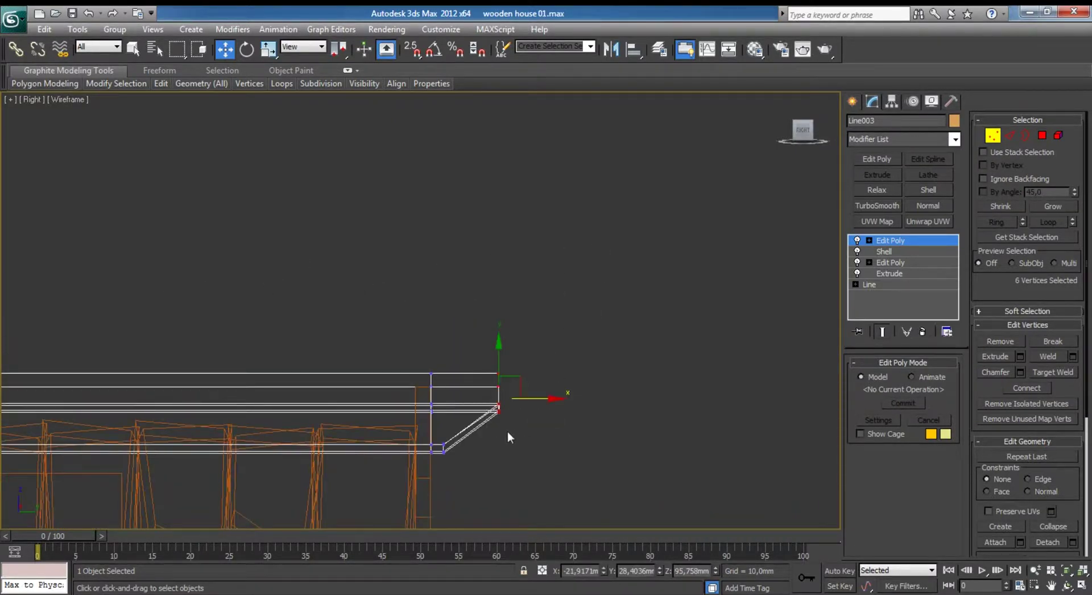
pyautogui.moveTo(540, 401); pyautogui.dragTo(566, 398)
pyautogui.scroll(-3, 653, 359)
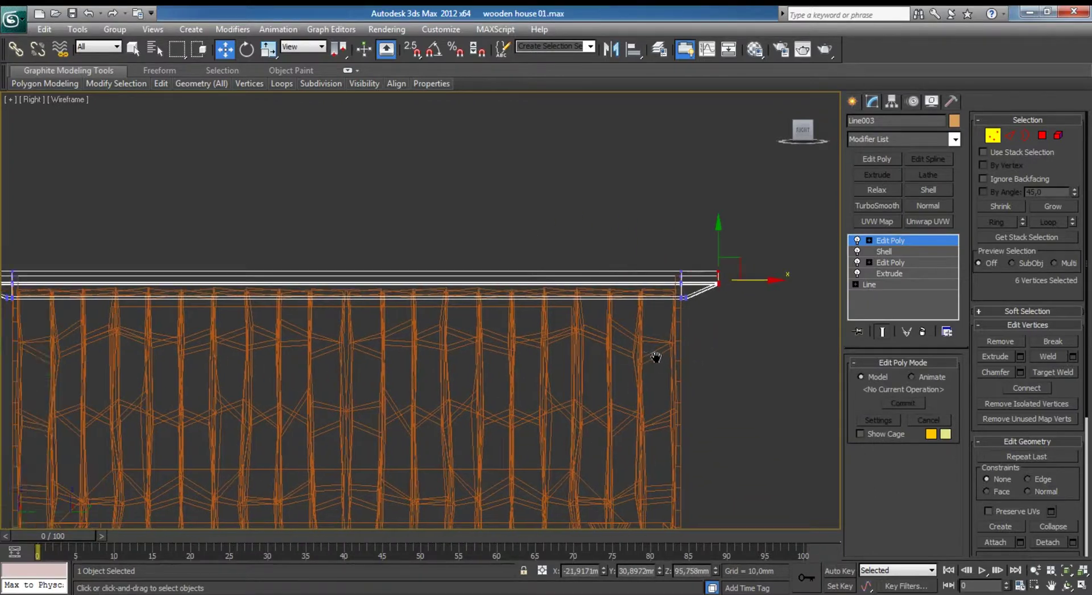
pyautogui.moveTo(652, 358); pyautogui.dragTo(698, 361, button='middle')
pyautogui.click(1009, 135)
pyautogui.moveTo(377, 183); pyautogui.dragTo(555, 361)
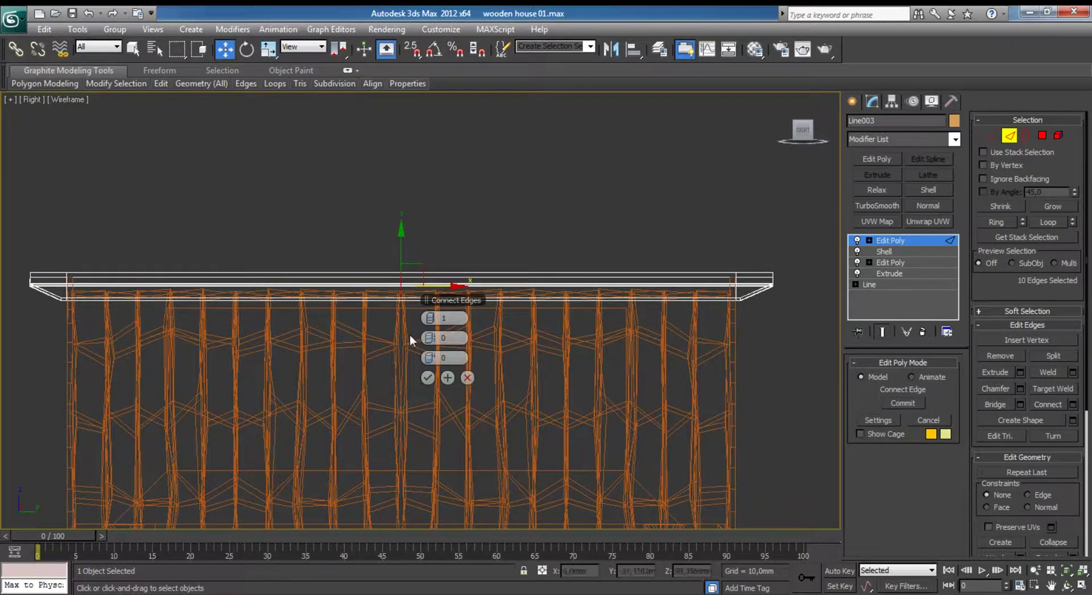
# Connect the selected long edges with a new edge along the ridge board.
pyautogui.click(425, 378)
pyautogui.moveTo(401, 254); pyautogui.dragTo(401, 259)
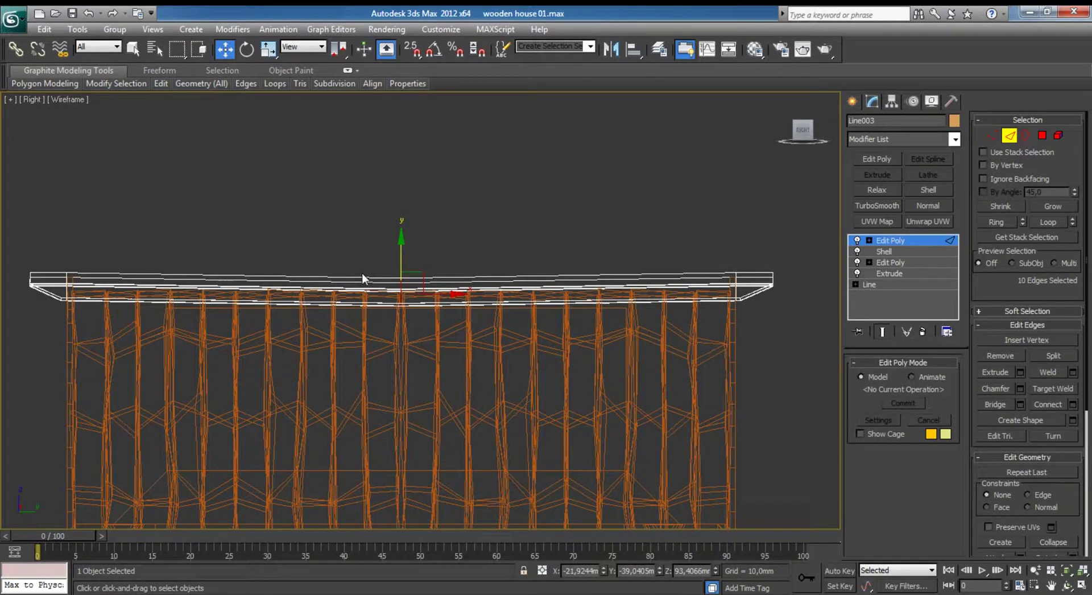
pyautogui.hotkey('ctrl', 'shift', 'e')
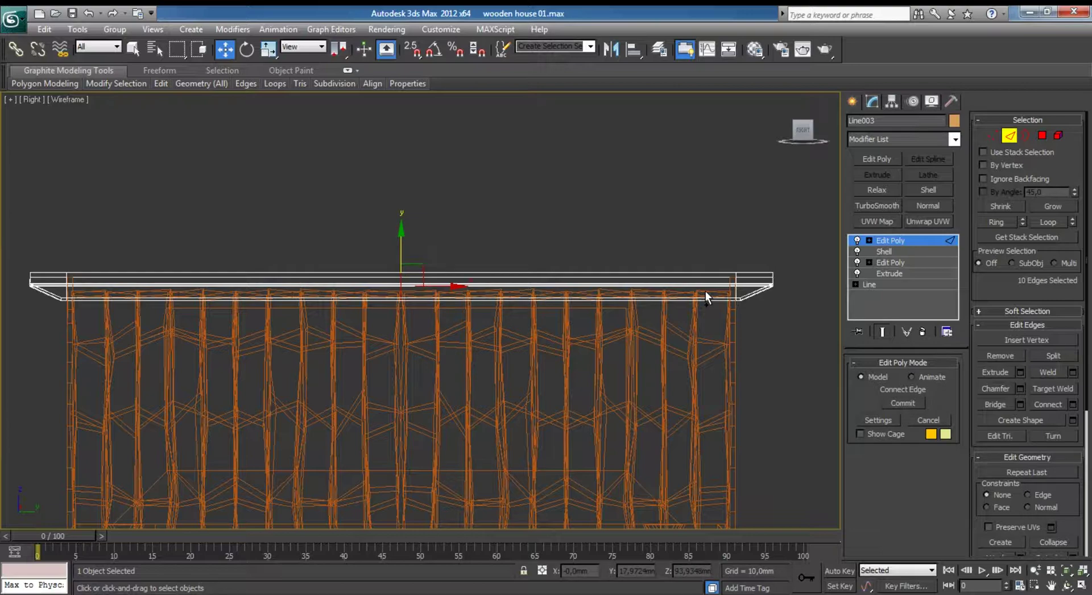
pyautogui.press('Return')
pyautogui.click(1072, 404)
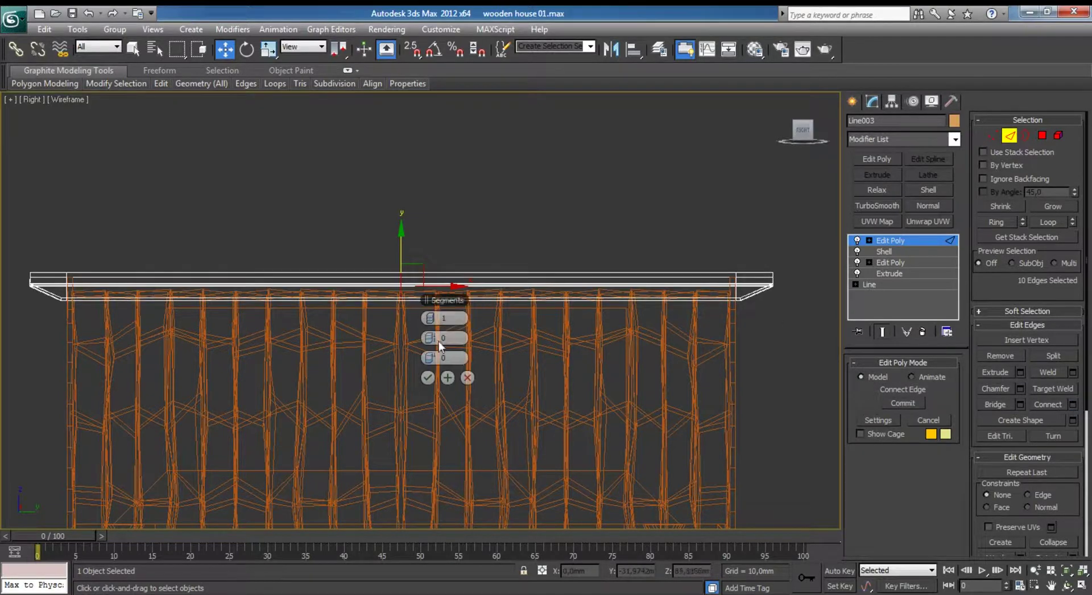
pyautogui.click(427, 377)
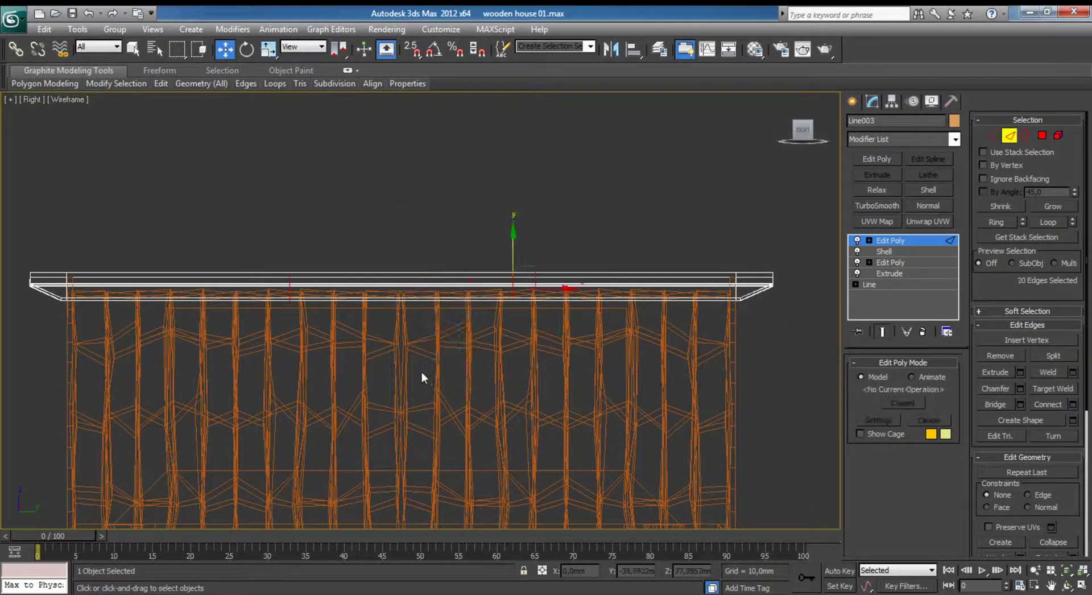
# Move both ridge board ends inward to the roof length and lower them slightly.
pyautogui.moveTo(420, 370); pyautogui.dragTo(529, 379, button='middle')
pyautogui.press('1')
pyautogui.moveTo(342, 240); pyautogui.dragTo(426, 330)
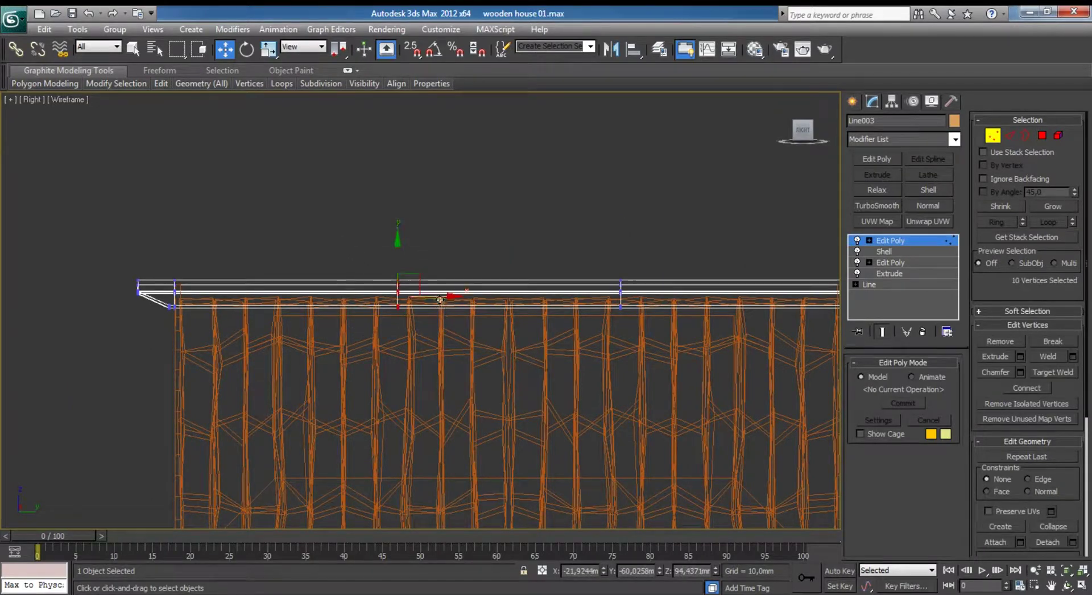
pyautogui.moveTo(401, 295); pyautogui.dragTo(246, 295)
pyautogui.moveTo(551, 229); pyautogui.dragTo(631, 325)
pyautogui.scroll(-2, 631, 320)
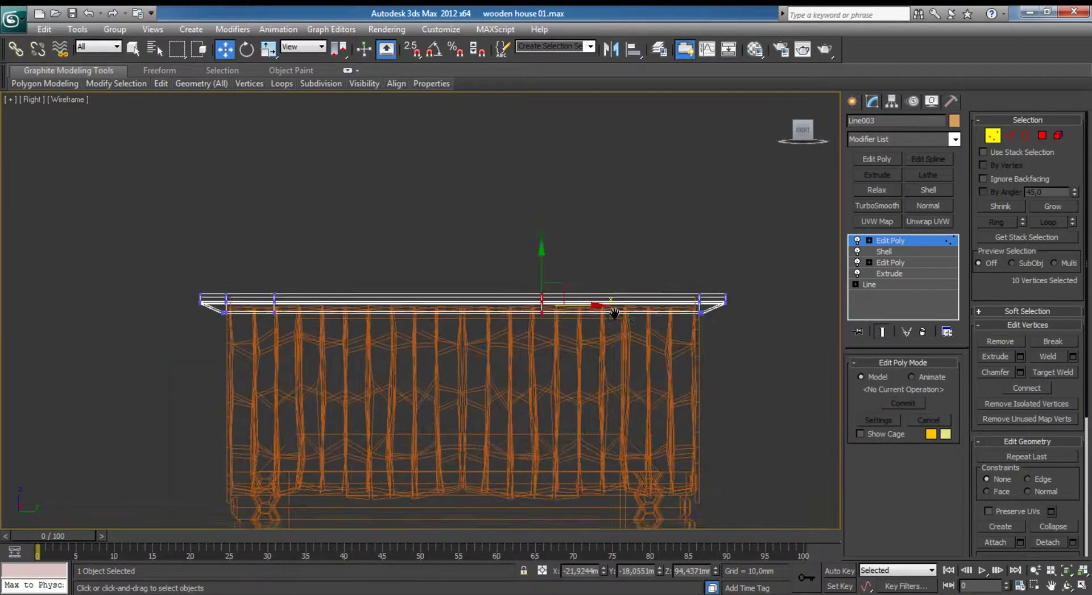
pyautogui.moveTo(631, 319); pyautogui.dragTo(496, 329, button='middle')
pyautogui.moveTo(495, 329)
pyautogui.mouseDown()
pyautogui.moveTo(584, 324)
pyautogui.moveTo(533, 347)
pyautogui.mouseUp()
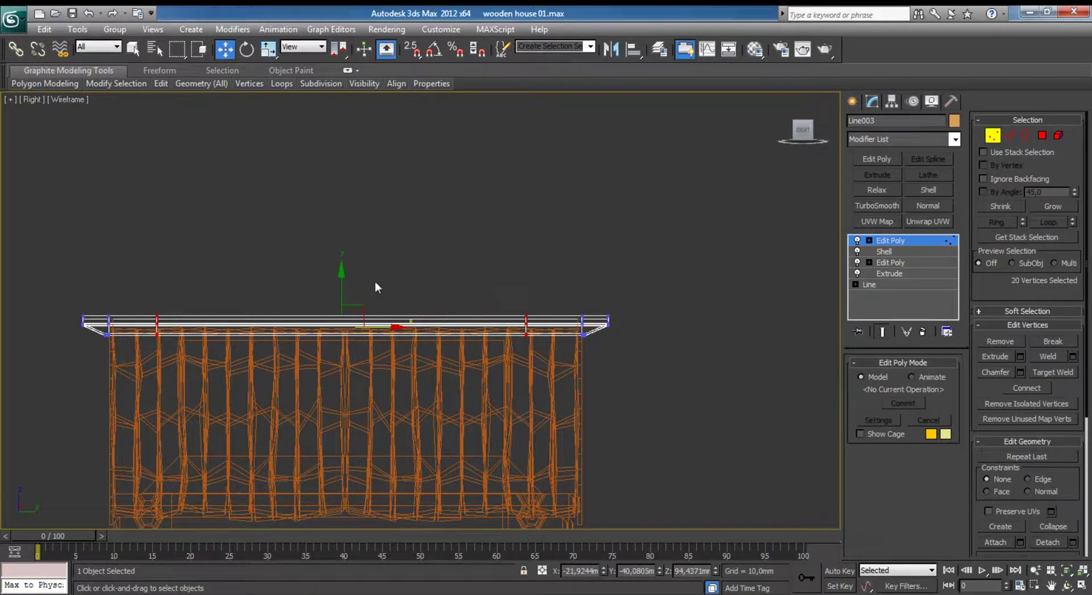
pyautogui.moveTo(342, 287); pyautogui.dragTo(336, 290)
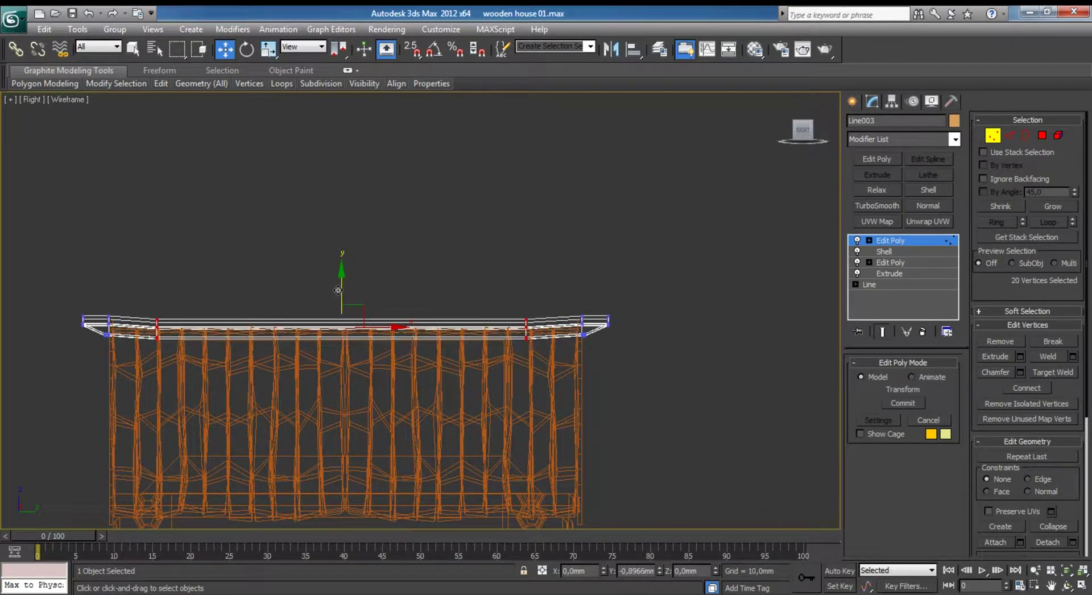
pyautogui.hotkey('alt', 'w')
# Exit vertex sub-object mode and deselect the roof boards.
pyautogui.click(540, 243)
pyautogui.press('7')
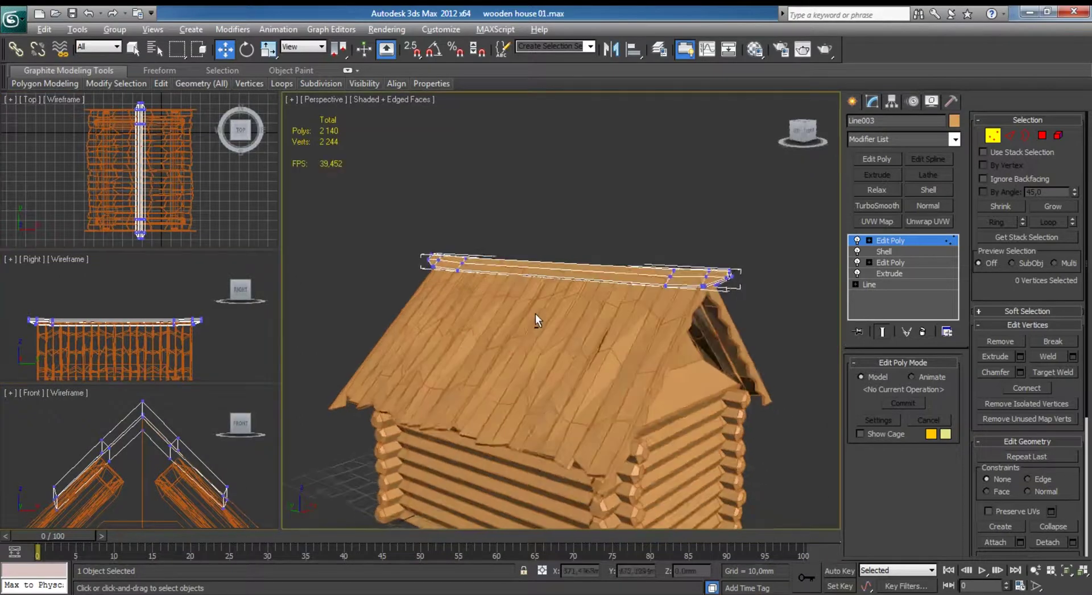
pyautogui.click(992, 135)
pyautogui.click(776, 170)
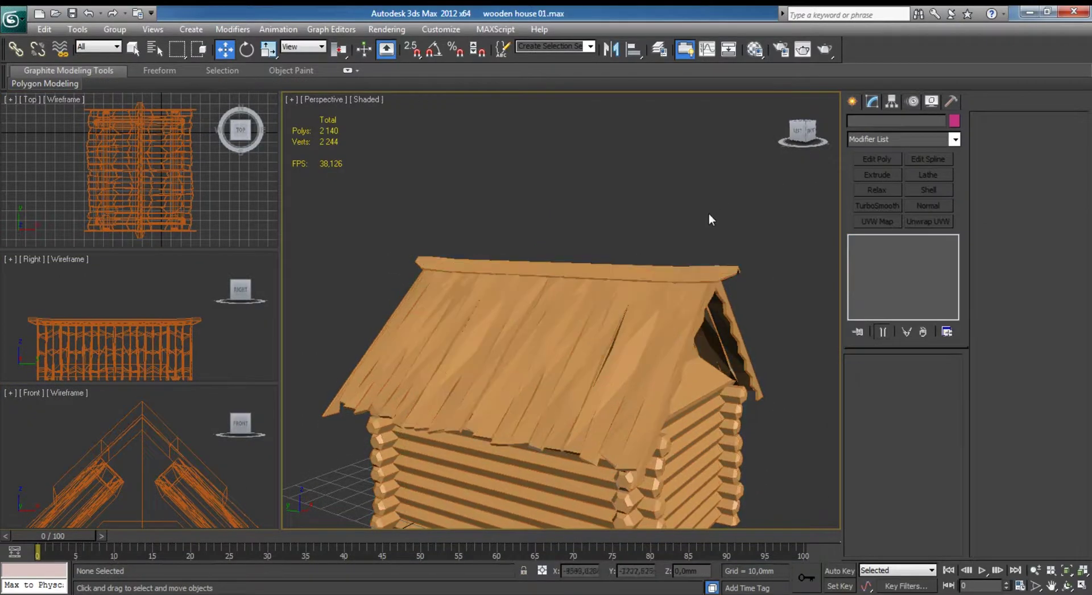
# Orbit and zoom the Perspective view to inspect the cabin's roof, sides and front.
pyautogui.moveTo(752, 257)
pyautogui.keyDown('alt'); pyautogui.mouseDown(button='middle')
pyautogui.moveTo(613, 256)
pyautogui.moveTo(603, 235)
pyautogui.moveTo(701, 237)
pyautogui.moveTo(718, 292)
pyautogui.mouseUp(button='middle'); pyautogui.keyUp('alt')
pyautogui.scroll(-3, 718, 293)
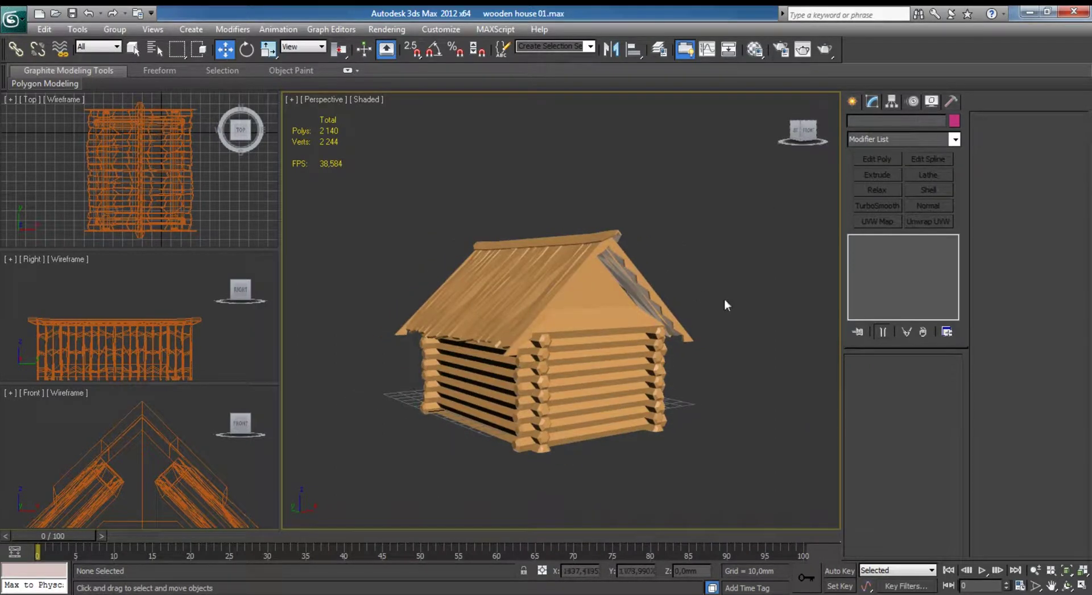
pyautogui.keyDown('alt'); pyautogui.moveTo(524, 361); pyautogui.dragTo(536, 351, button='middle'); pyautogui.keyUp('alt')
pyautogui.scroll(4, 536, 352)
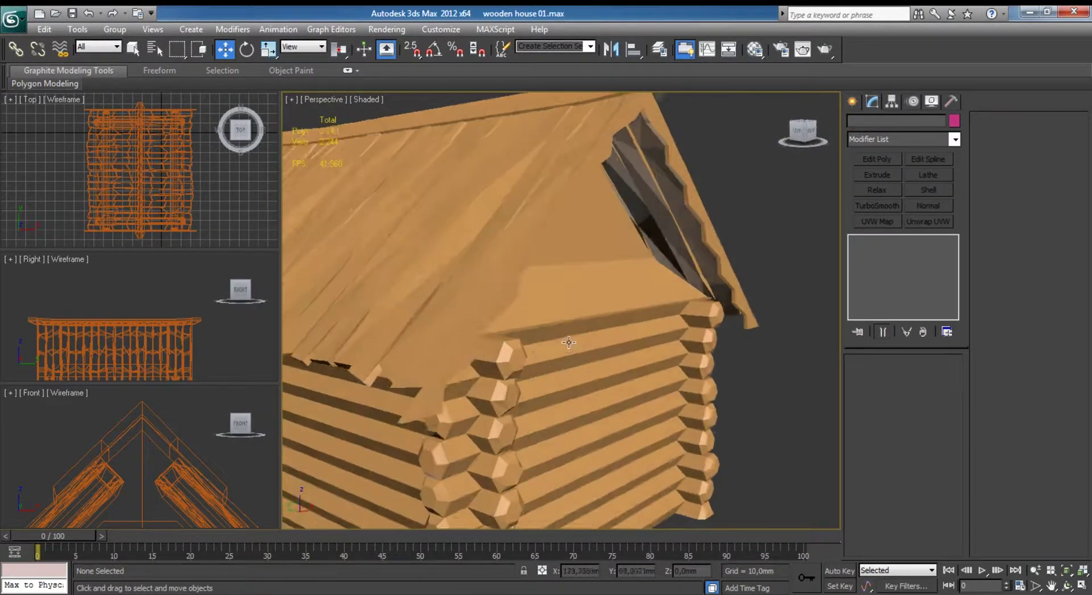
pyautogui.scroll(1, 504, 319)
pyautogui.scroll(-5, 500, 321)
pyautogui.moveTo(501, 321)
pyautogui.keyDown('alt'); pyautogui.mouseDown(button='middle')
pyautogui.moveTo(462, 321)
pyautogui.moveTo(525, 331)
pyautogui.moveTo(508, 319)
pyautogui.moveTo(582, 256)
pyautogui.moveTo(581, 267)
pyautogui.moveTo(548, 256)
pyautogui.moveTo(616, 260)
pyautogui.mouseUp(button='middle'); pyautogui.keyUp('alt')
pyautogui.scroll(2, 518, 313)
pyautogui.scroll(-2, 545, 297)
# Isolate Box001, the roof's base box, and move the isolation notice aside.
pyautogui.click(616, 260)
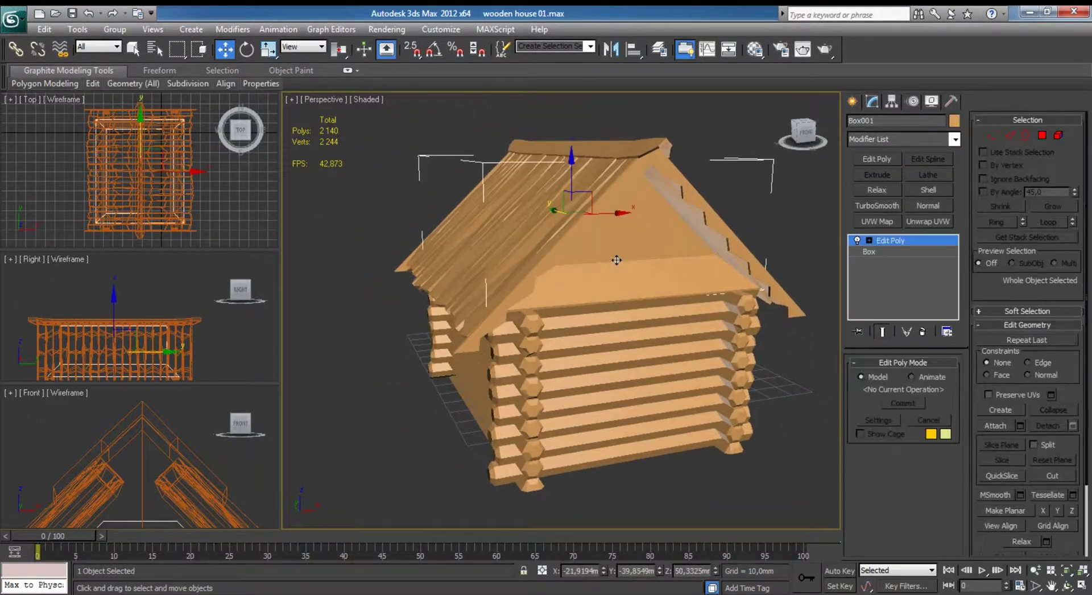
pyautogui.hotkey('alt', 'q')
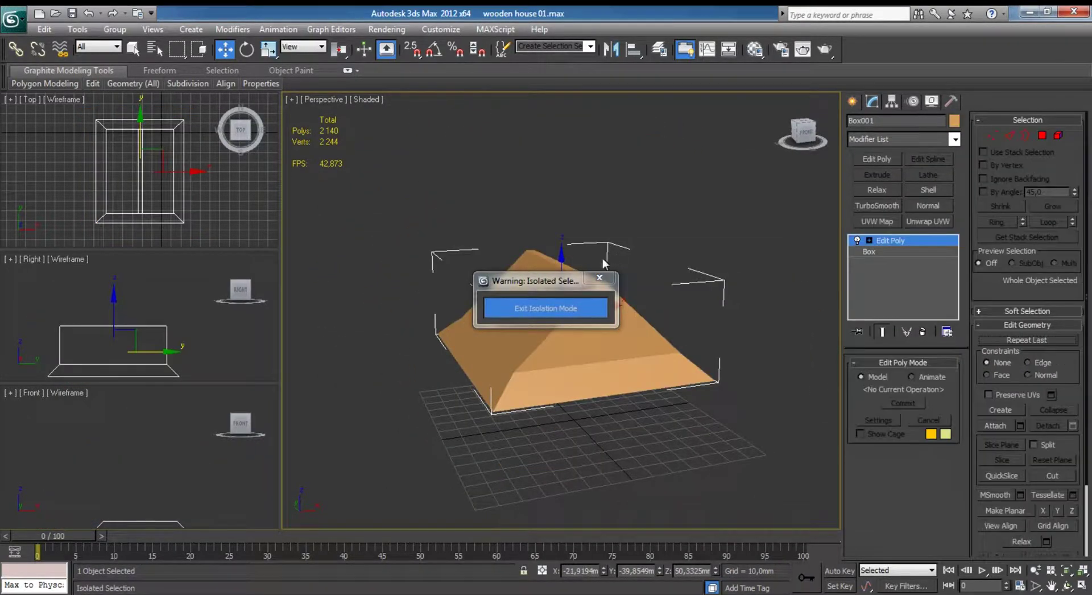
pyautogui.moveTo(531, 290); pyautogui.dragTo(668, 160)
pyautogui.click(706, 290)
pyautogui.moveTo(707, 290)
pyautogui.keyDown('alt'); pyautogui.mouseDown(button='middle')
pyautogui.moveTo(657, 311)
pyautogui.moveTo(606, 268)
pyautogui.moveTo(633, 287)
pyautogui.mouseUp(button='middle'); pyautogui.keyUp('alt')
# Maximize the Front view zoomed to the roof box and choose Standard Primitives.
pyautogui.click(140, 468)
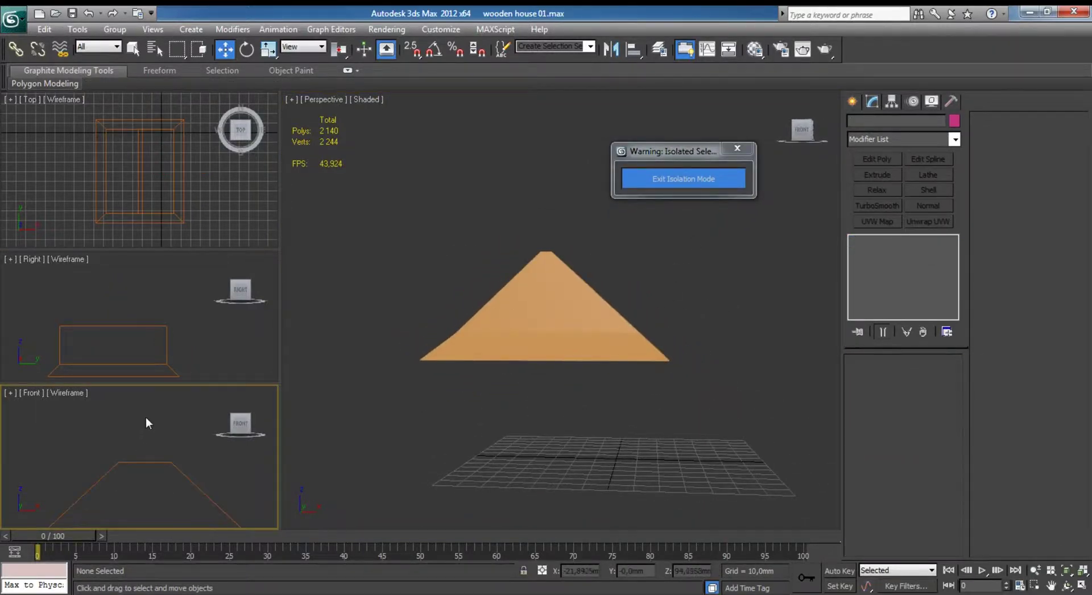
pyautogui.hotkey('ctrl', 'shift', 'z')
pyautogui.hotkey('alt', 'w')
pyautogui.click(852, 105)
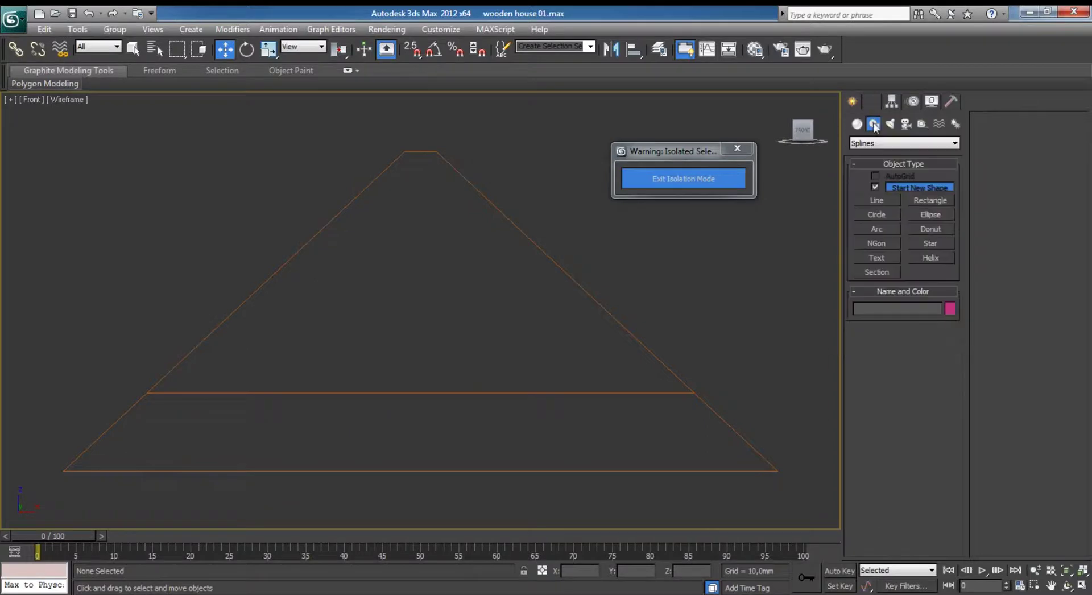
pyautogui.click(857, 124)
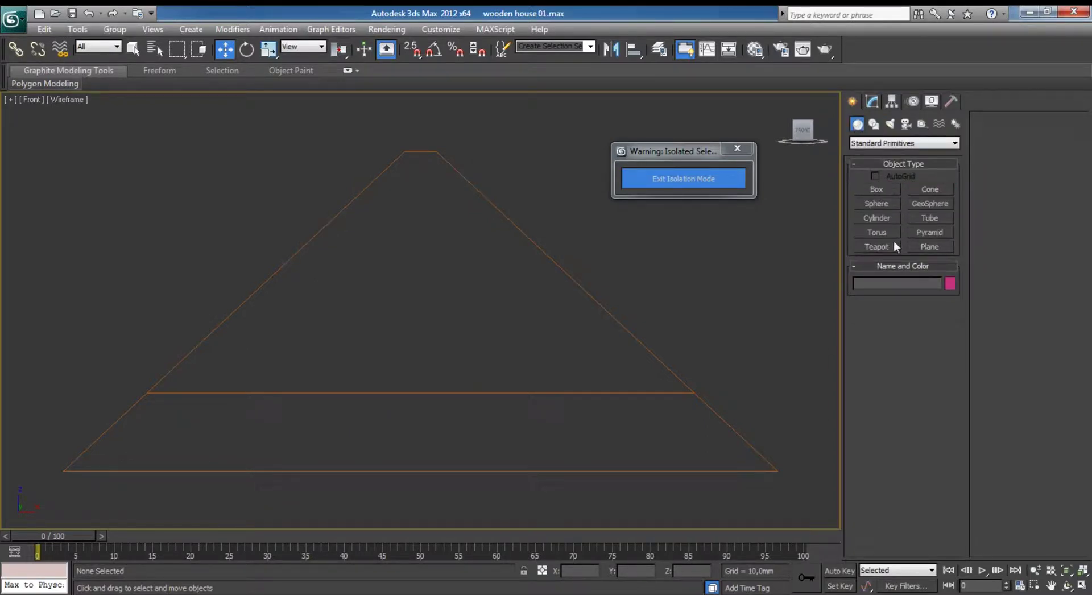
# Draw a long board box across the lower roof and move it to the roof's front edge in Top view.
pyautogui.click(876, 189)
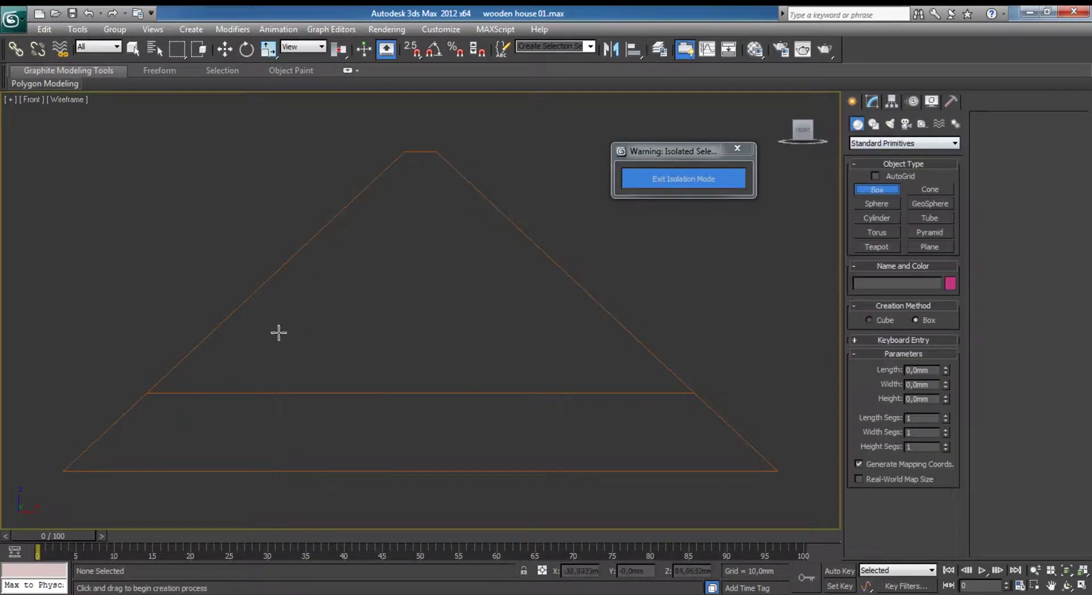
pyautogui.moveTo(149, 391); pyautogui.dragTo(693, 349)
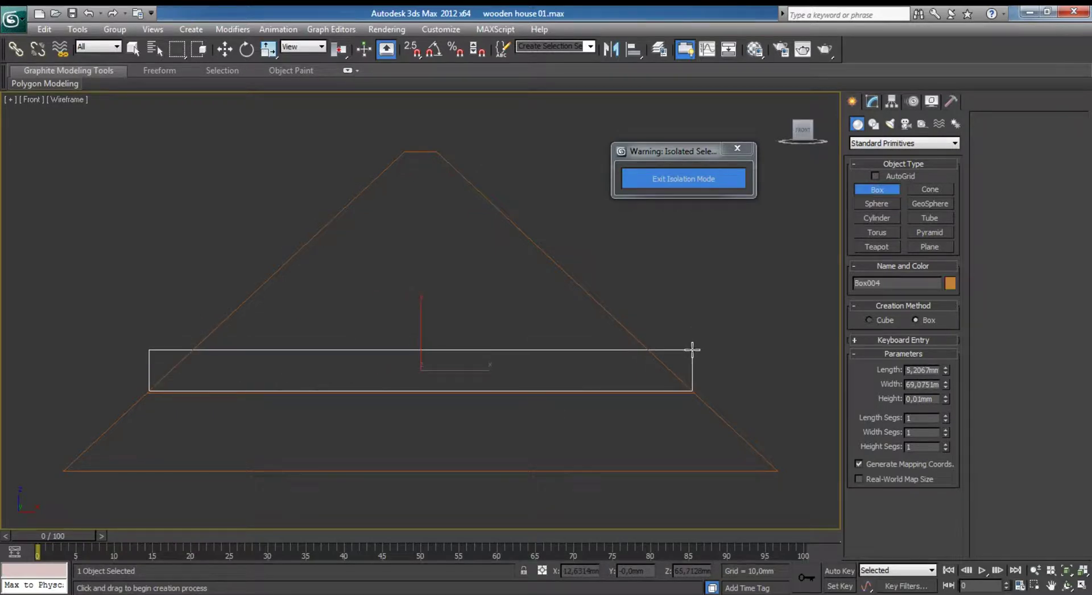
pyautogui.hotkey('alt', 'w')
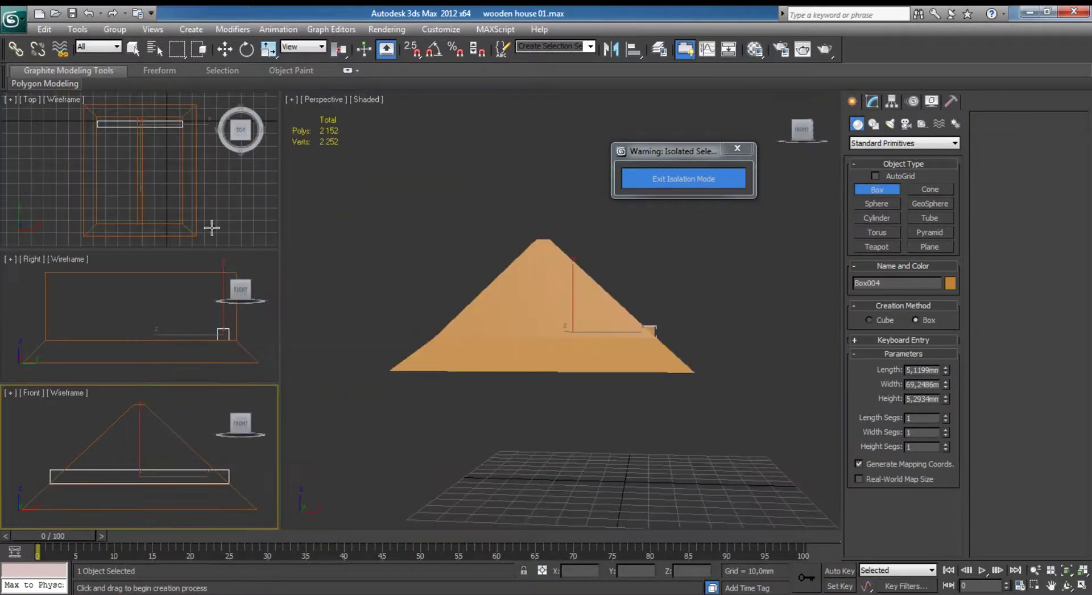
pyautogui.click(170, 188)
pyautogui.hotkey('alt', 'w')
pyautogui.rightClick(421, 208)
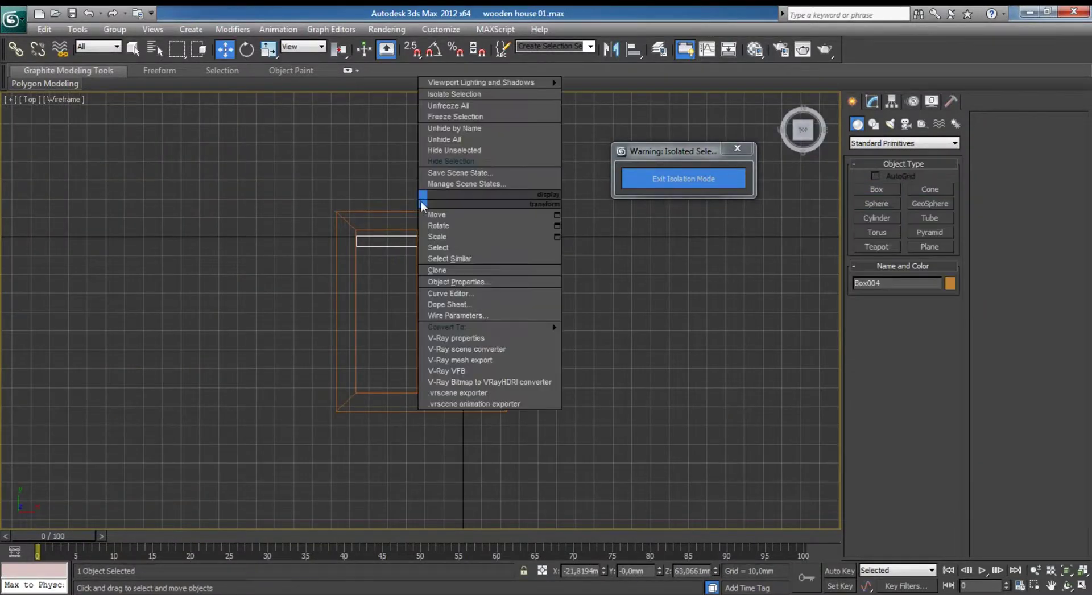
pyautogui.click(392, 184)
pyautogui.moveTo(421, 190); pyautogui.dragTo(421, 350)
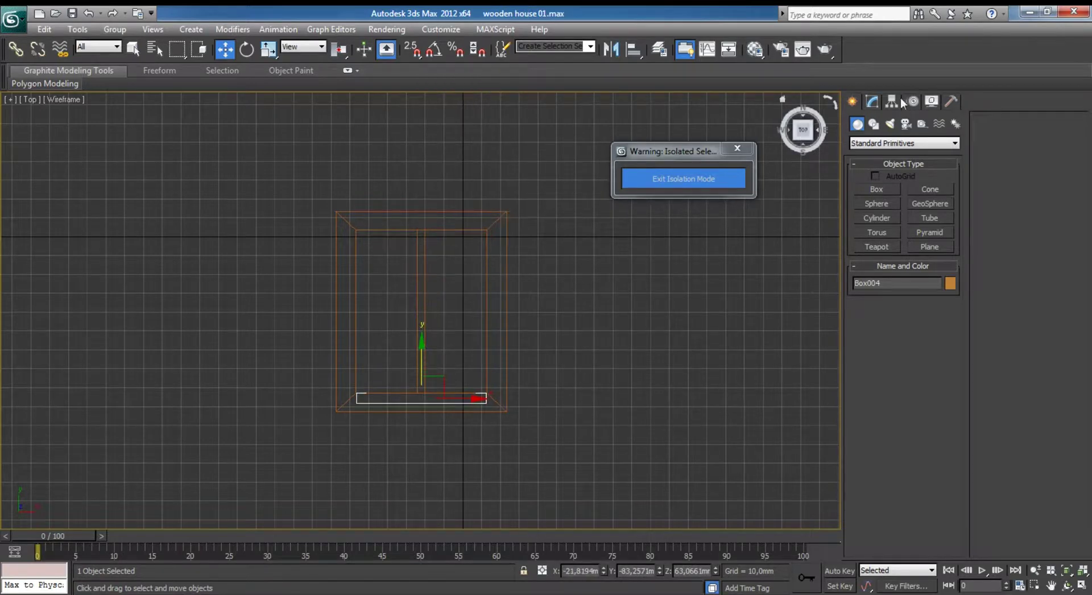
# Reduce the board's height to about 1,07mm and add an Edit Poly modifier.
pyautogui.click(874, 102)
pyautogui.moveTo(944, 411); pyautogui.dragTo(951, 452)
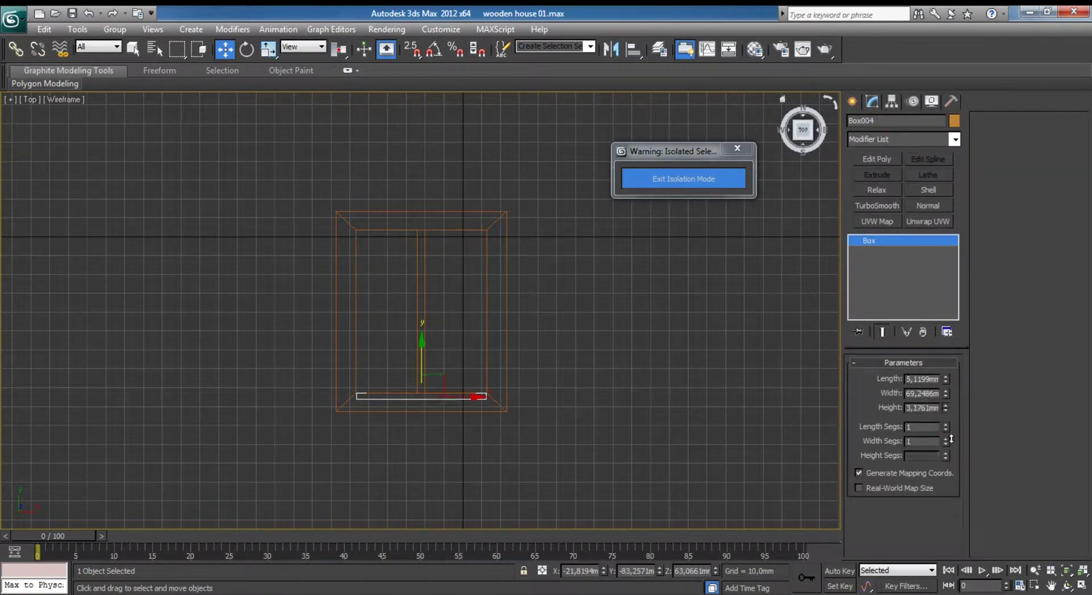
pyautogui.hotkey('alt', 'w')
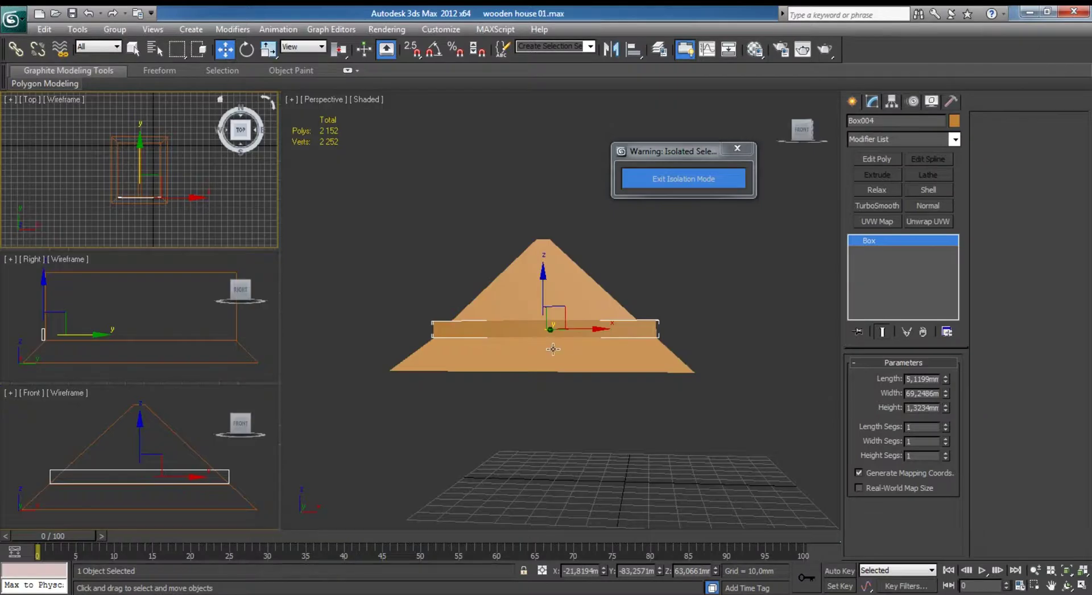
pyautogui.keyDown('alt'); pyautogui.moveTo(629, 354); pyautogui.dragTo(773, 382, button='middle'); pyautogui.keyUp('alt')
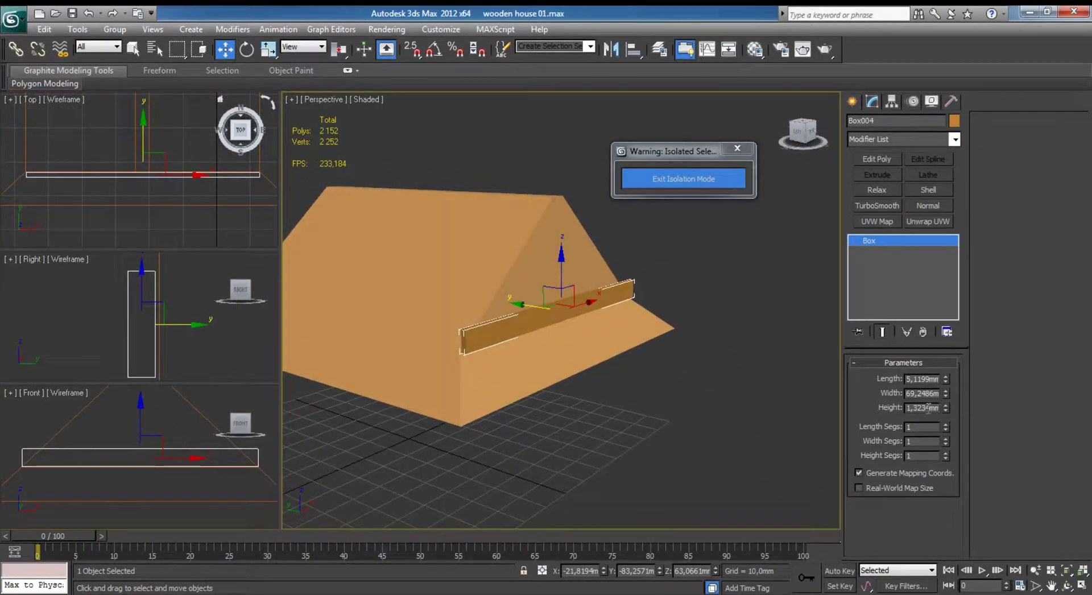
pyautogui.scroll(4, 603, 318)
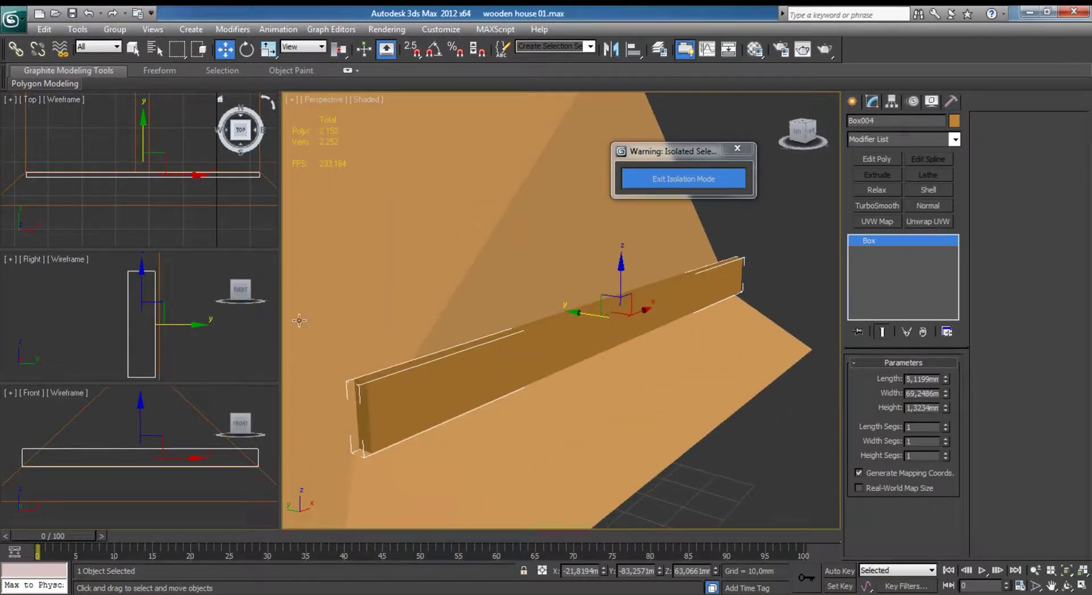
pyautogui.moveTo(943, 408); pyautogui.dragTo(945, 411)
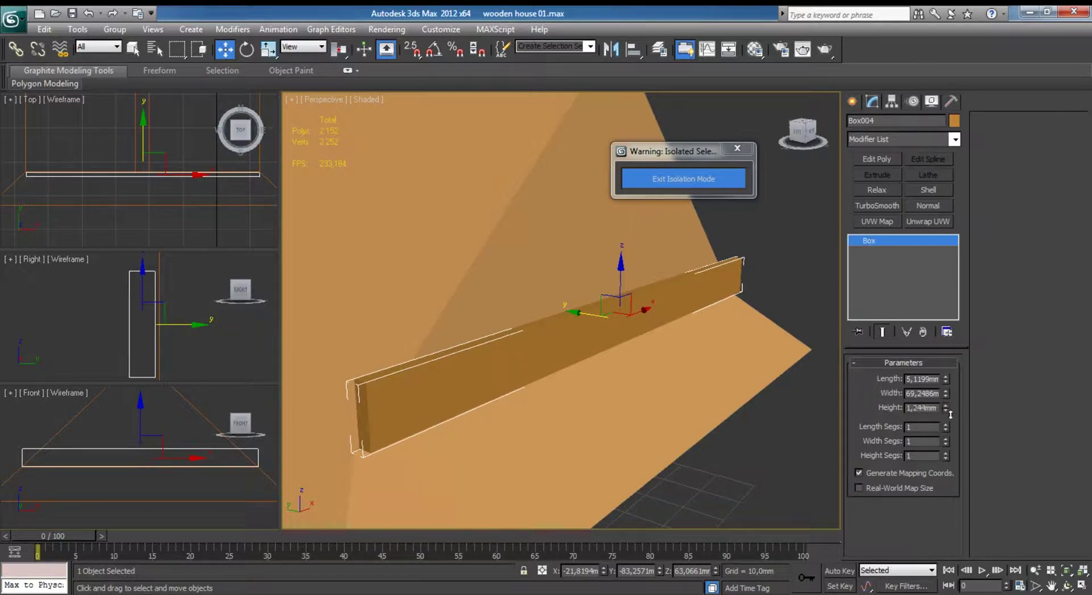
pyautogui.click(878, 158)
# Move the board's end vertices so both ends slant along the roof slopes.
pyautogui.hotkey('alt', 'w')
pyautogui.scroll(3, 227, 371)
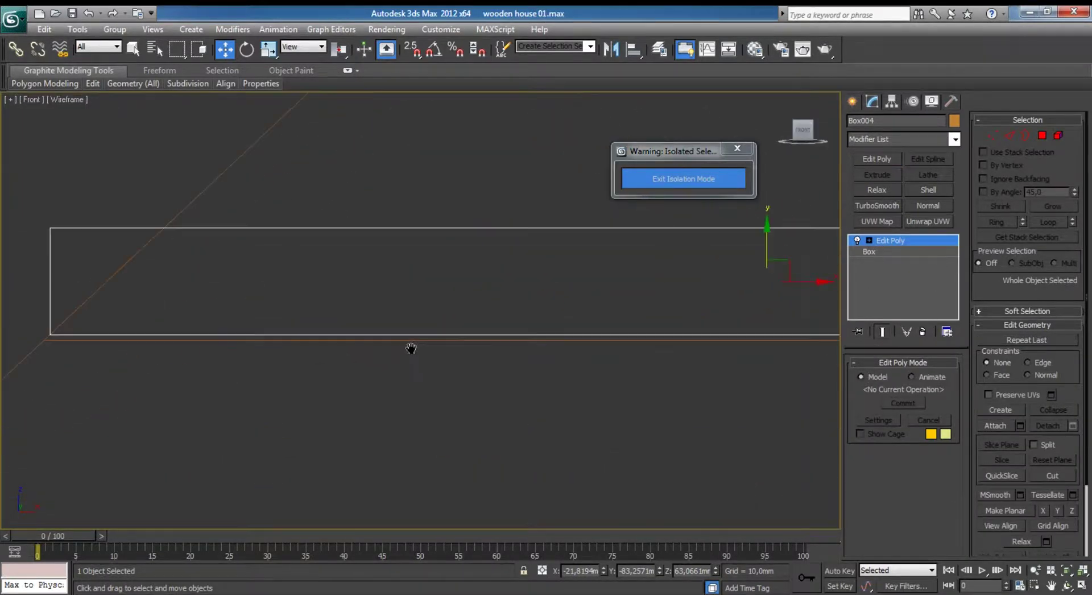
pyautogui.press('1')
pyautogui.moveTo(17, 211); pyautogui.dragTo(80, 244)
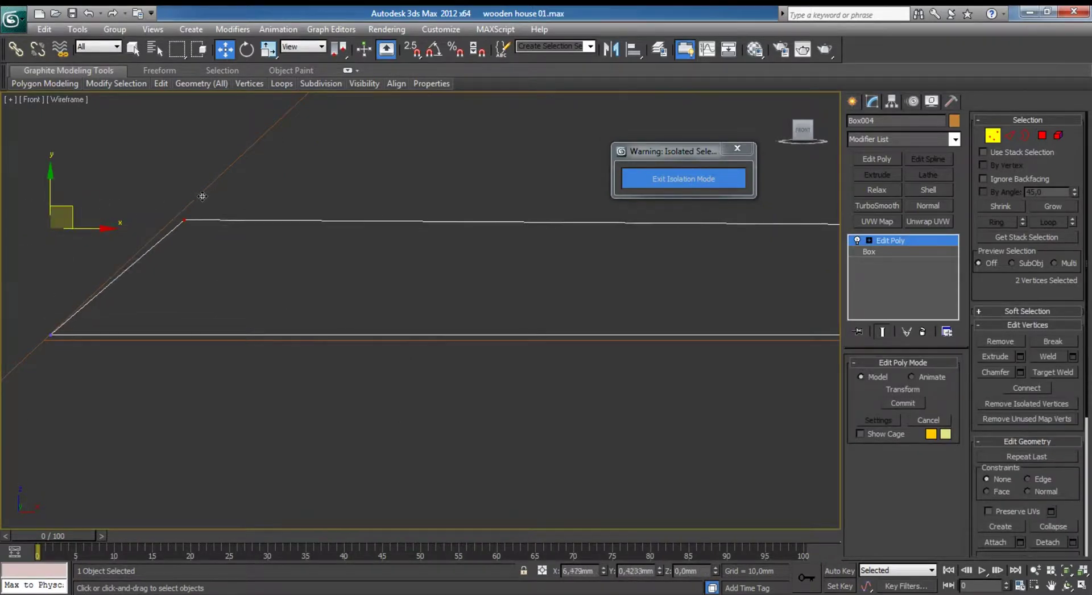
pyautogui.moveTo(72, 205); pyautogui.dragTo(196, 208)
pyautogui.scroll(-2, 271, 222)
pyautogui.moveTo(760, 347); pyautogui.dragTo(662, 324)
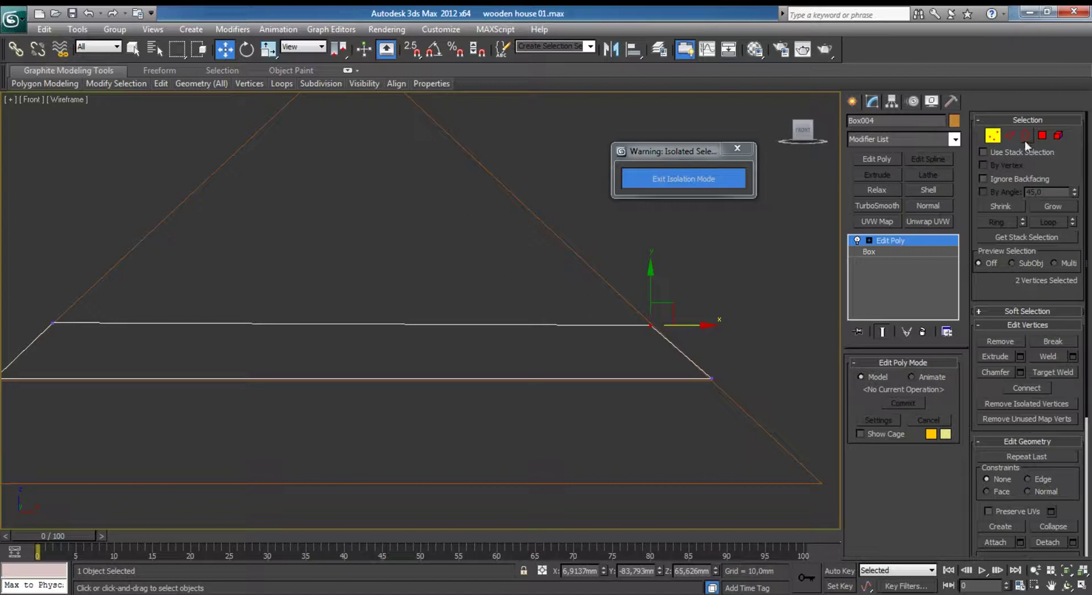
# Connect the long edges with 2 segments and shift the new cut vertices left.
pyautogui.click(1009, 135)
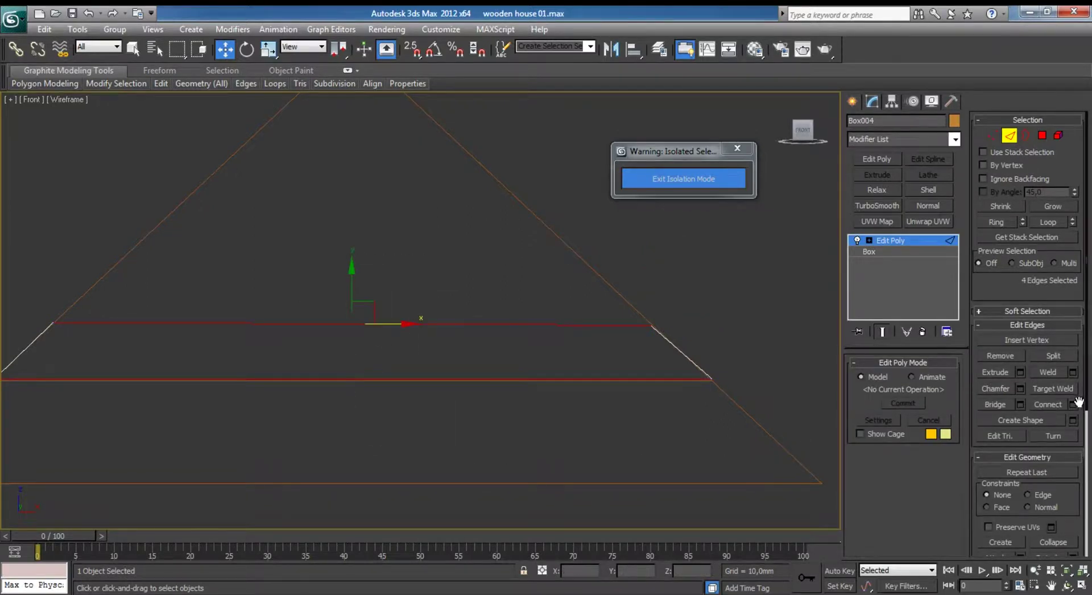
pyautogui.click(1073, 403)
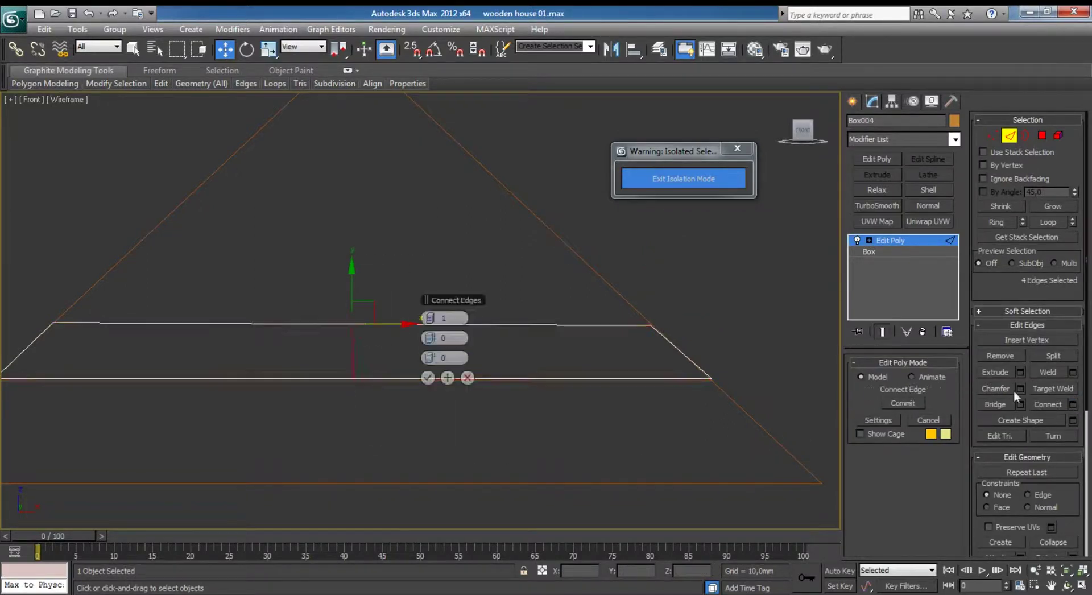
pyautogui.click(428, 377)
pyautogui.moveTo(392, 305); pyautogui.dragTo(449, 302, button='middle')
pyautogui.press('1')
pyautogui.moveTo(377, 272)
pyautogui.mouseDown()
pyautogui.moveTo(409, 314)
pyautogui.moveTo(377, 347)
pyautogui.moveTo(322, 348)
pyautogui.mouseUp()
pyautogui.moveTo(495, 259)
pyautogui.mouseDown()
pyautogui.moveTo(538, 301)
pyautogui.moveTo(600, 328)
pyautogui.moveTo(630, 314)
pyautogui.mouseUp()
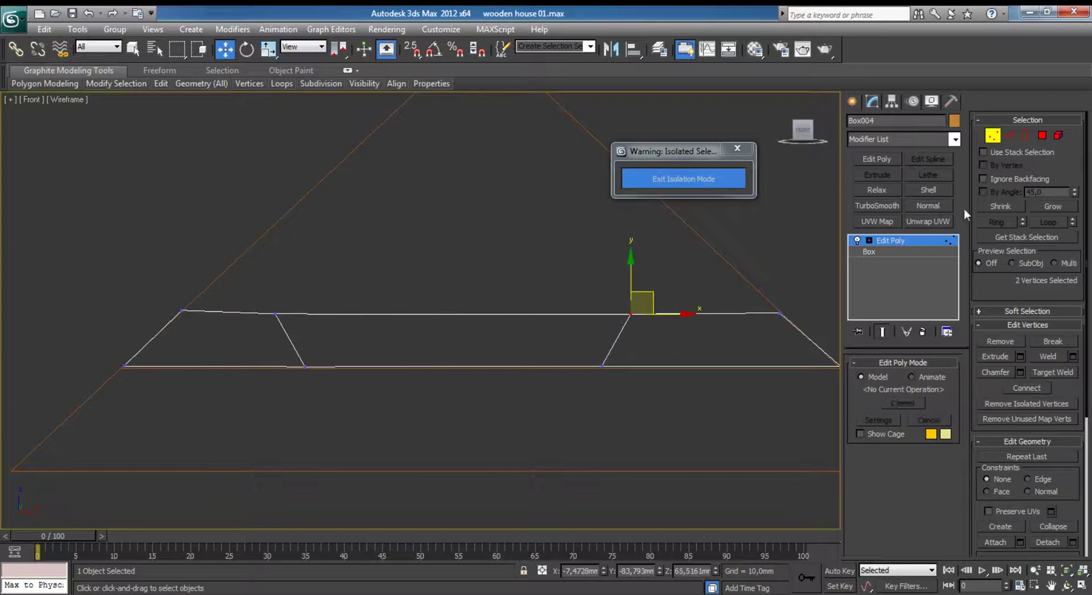
pyautogui.click(1058, 136)
# Clone the board upward as a new element and fit its left and right ends to the roof edge.
pyautogui.click(497, 319)
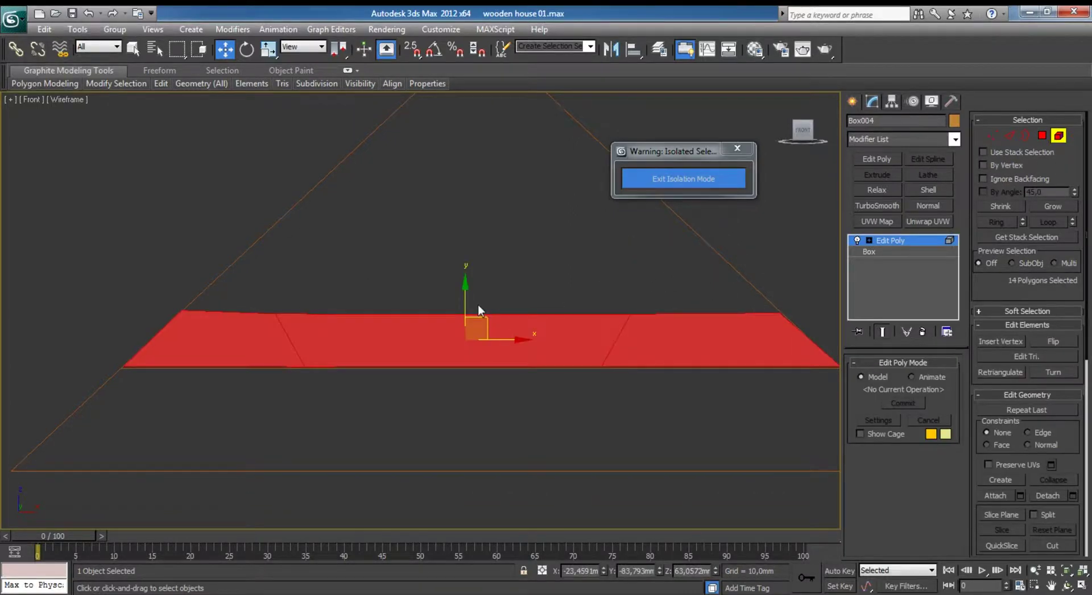
pyautogui.moveTo(466, 301); pyautogui.dragTo(469, 245)
pyautogui.click(600, 316)
pyautogui.press('1')
pyautogui.scroll(3, 482, 309)
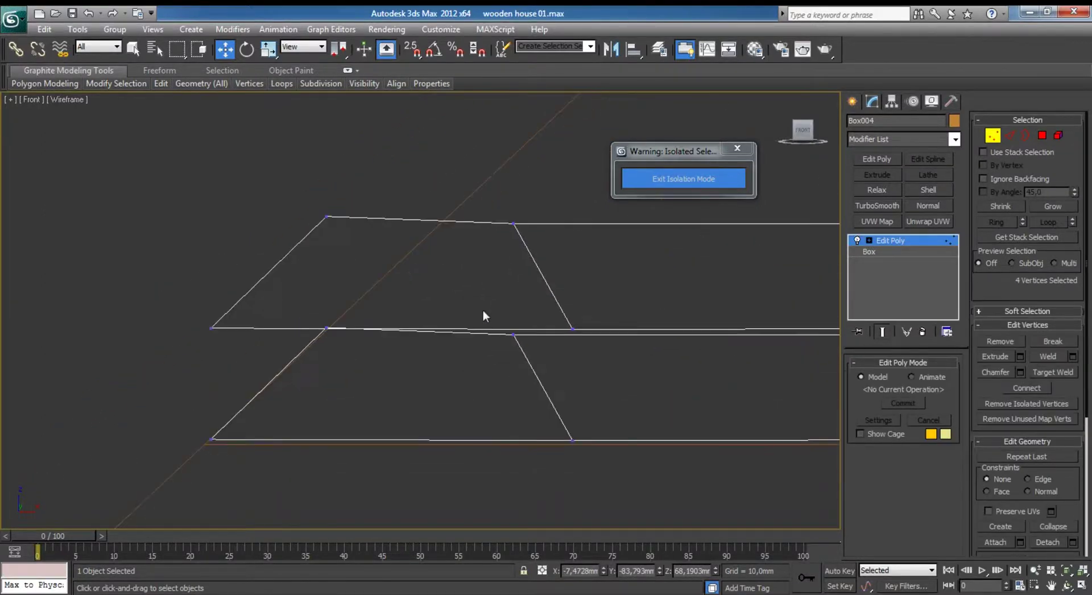
pyautogui.moveTo(233, 307)
pyautogui.mouseDown()
pyautogui.moveTo(397, 293)
pyautogui.moveTo(358, 302)
pyautogui.moveTo(304, 186)
pyautogui.moveTo(353, 206)
pyautogui.moveTo(480, 176)
pyautogui.moveTo(478, 197)
pyautogui.moveTo(545, 207)
pyautogui.mouseUp()
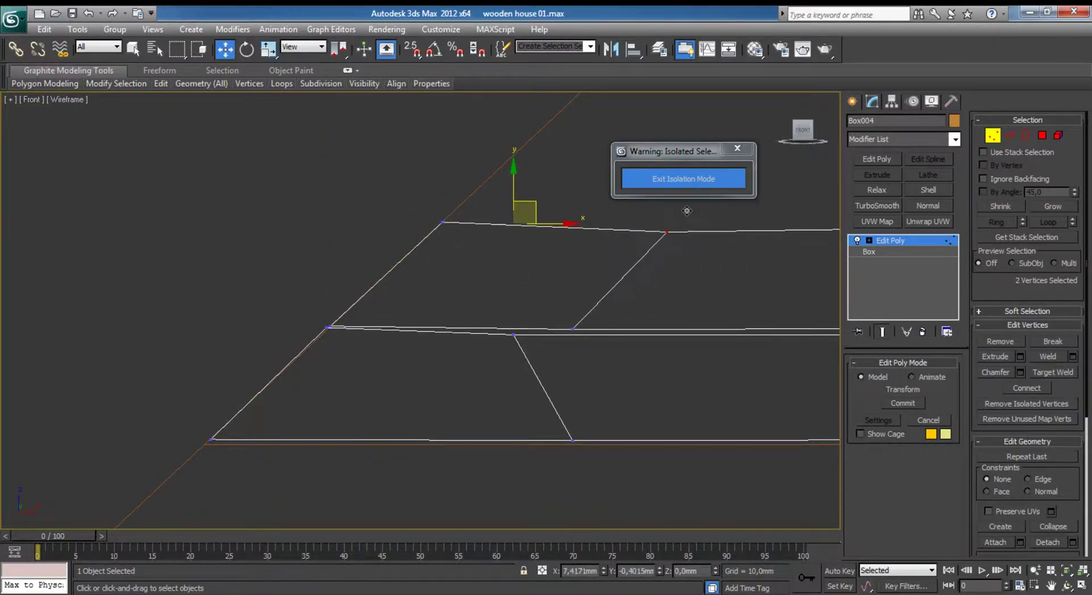
pyautogui.scroll(5, 618, 210)
pyautogui.scroll(1, 621, 286)
pyautogui.moveTo(569, 248)
pyautogui.mouseDown()
pyautogui.moveTo(648, 296)
pyautogui.moveTo(663, 329)
pyautogui.moveTo(539, 331)
pyautogui.mouseUp()
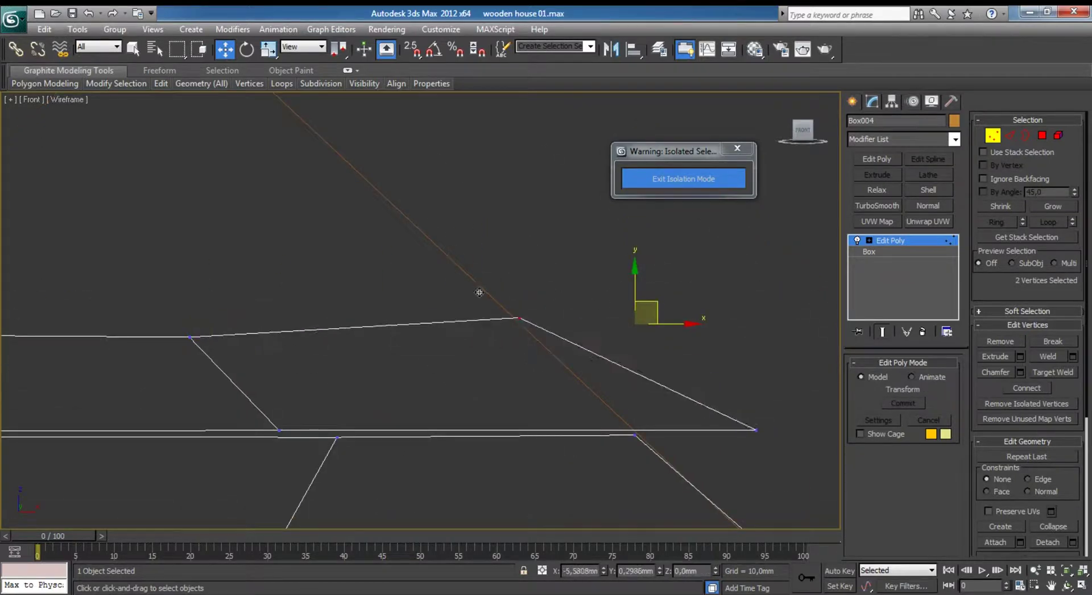
pyautogui.moveTo(710, 376)
pyautogui.mouseDown()
pyautogui.moveTo(755, 443)
pyautogui.moveTo(661, 414)
pyautogui.mouseUp()
# Inspect the plank-end vertices from several angles in the perspective view.
pyautogui.hotkey('alt', 'w')
pyautogui.press('z')
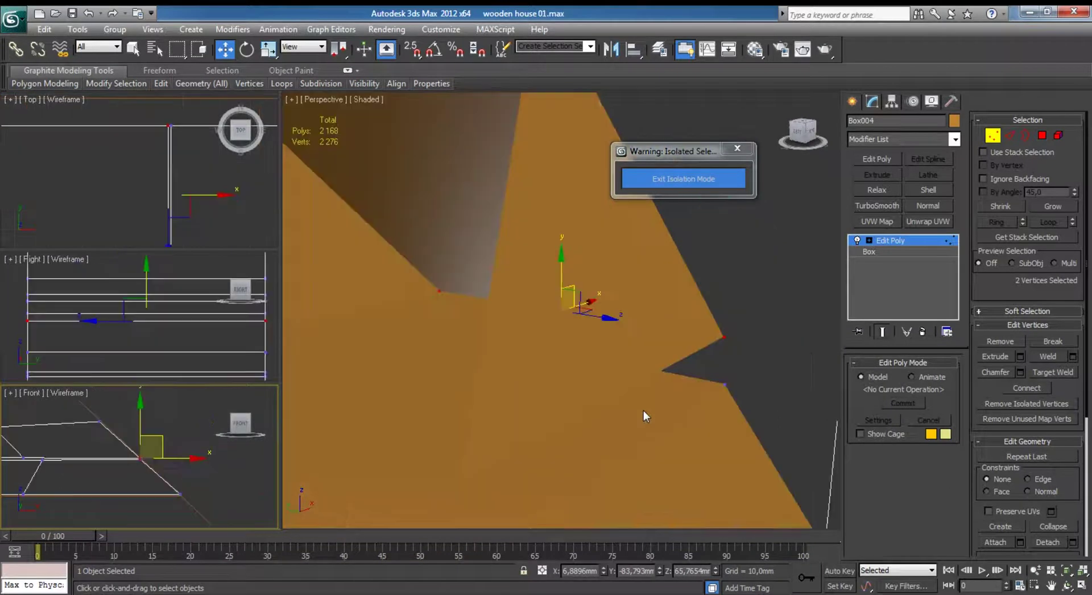
pyautogui.moveTo(642, 365)
pyautogui.keyDown('alt'); pyautogui.mouseDown(button='middle')
pyautogui.moveTo(487, 364)
pyautogui.moveTo(541, 375)
pyautogui.moveTo(530, 350)
pyautogui.mouseUp(button='middle'); pyautogui.keyUp('alt')
pyautogui.moveTo(554, 353); pyautogui.dragTo(553, 353)
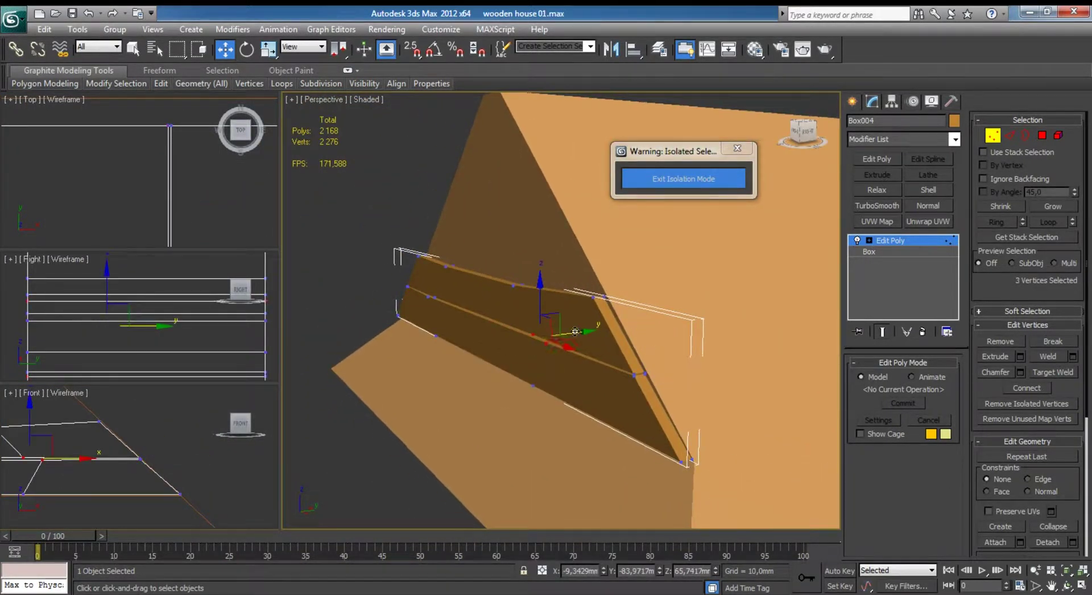
pyautogui.press('z')
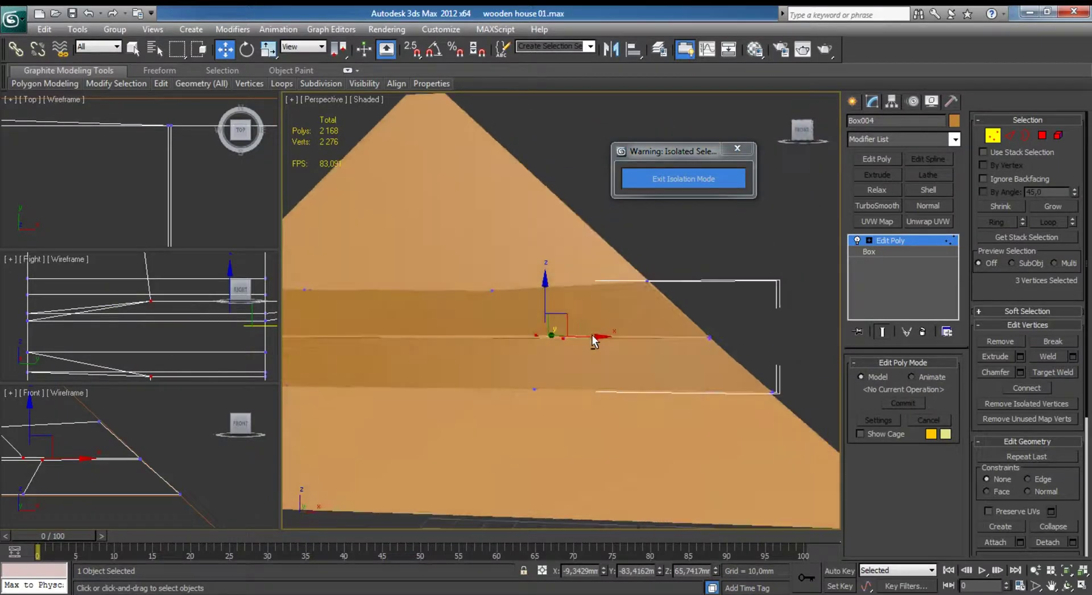
pyautogui.keyDown('alt'); pyautogui.moveTo(592, 336); pyautogui.dragTo(704, 352, button='middle'); pyautogui.keyUp('alt')
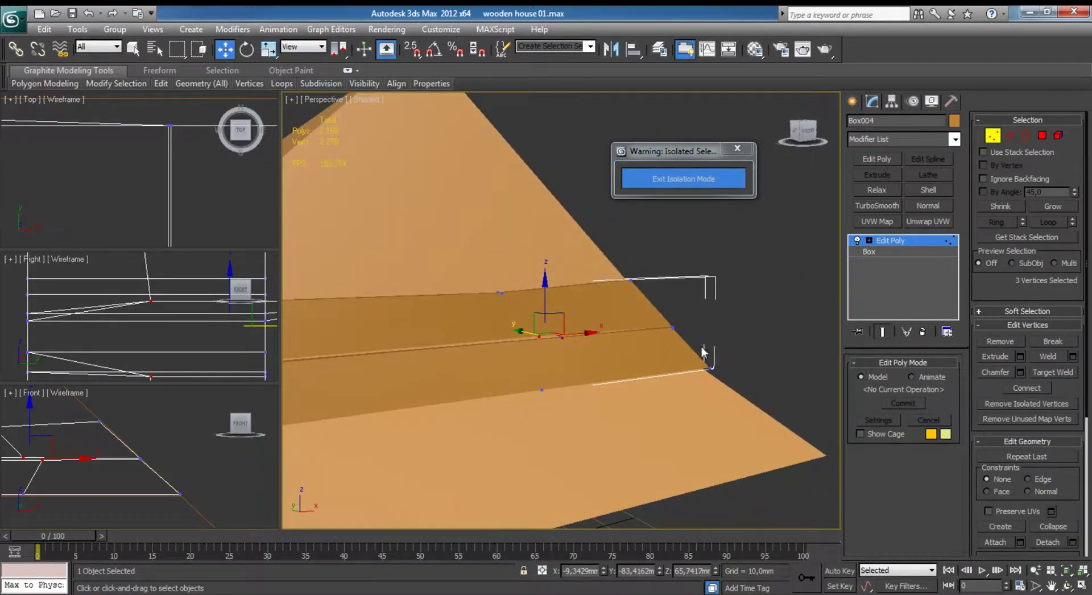
pyautogui.click(1039, 137)
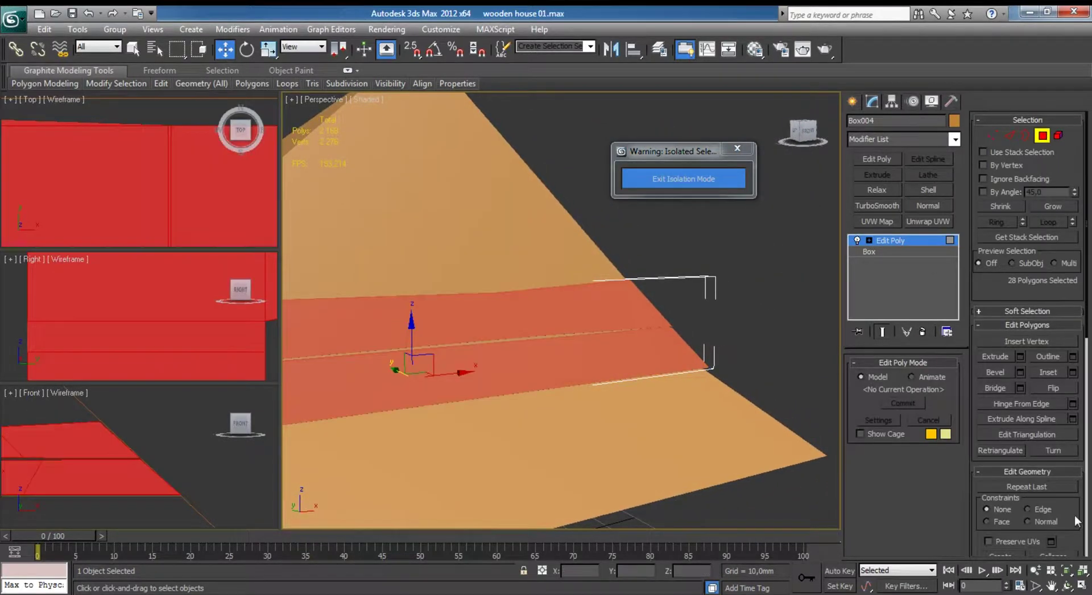
pyautogui.scroll(-5, 1074, 512)
pyautogui.scroll(-5, 1056, 431)
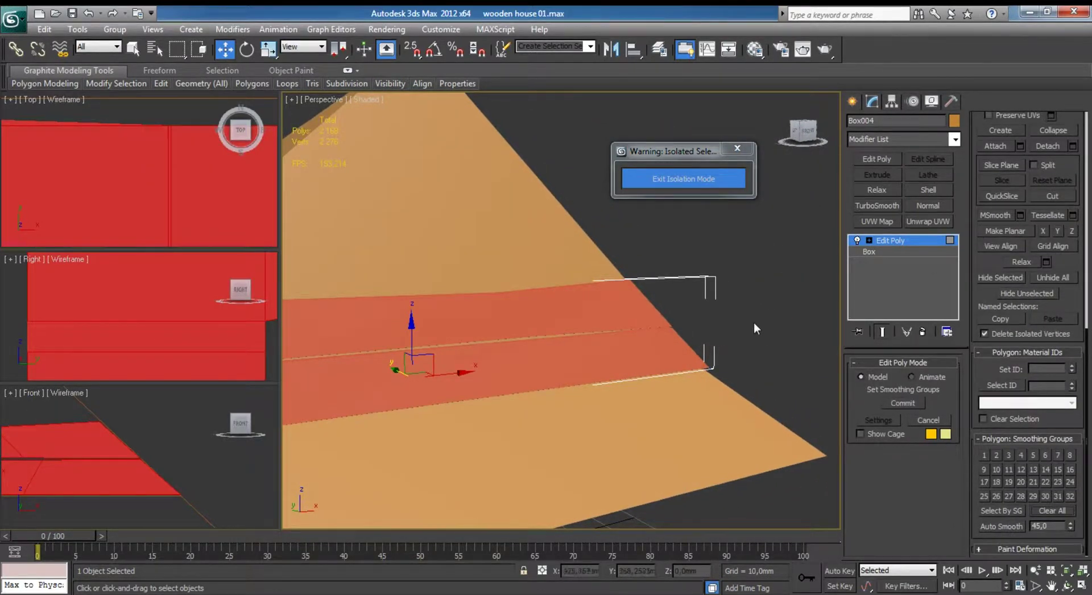
# Nudge a single plank-edge vertex slightly along Y.
pyautogui.click(748, 305)
pyautogui.press('1')
pyautogui.moveTo(745, 305)
pyautogui.mouseDown(button='middle')
pyautogui.moveTo(644, 330)
pyautogui.moveTo(779, 312)
pyautogui.mouseUp(button='middle')
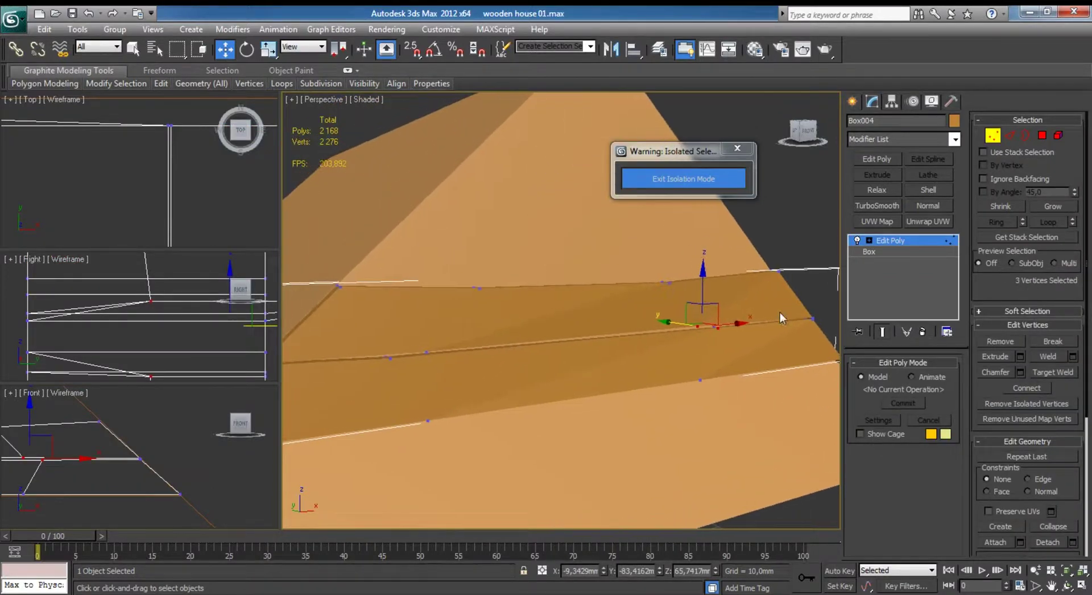
pyautogui.click(428, 353)
pyautogui.keyDown('alt'); pyautogui.moveTo(466, 364); pyautogui.dragTo(395, 375, button='middle'); pyautogui.keyUp('alt')
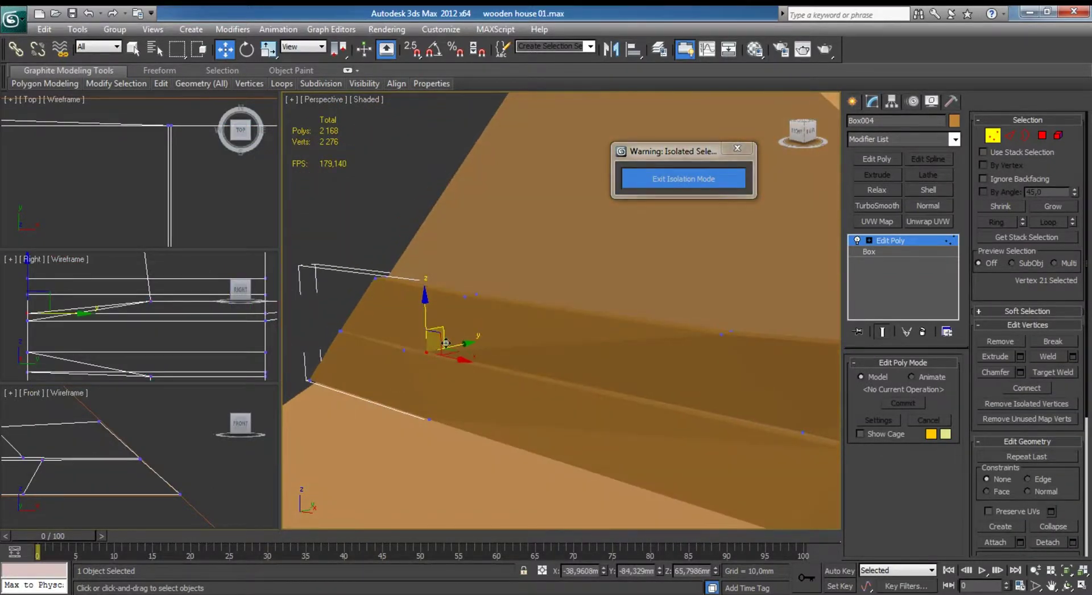
pyautogui.moveTo(445, 343); pyautogui.dragTo(450, 346)
pyautogui.moveTo(455, 353)
pyautogui.keyDown('alt'); pyautogui.mouseDown(button='middle')
pyautogui.moveTo(408, 353)
pyautogui.moveTo(469, 364)
pyautogui.mouseUp(button='middle'); pyautogui.keyUp('alt')
pyautogui.moveTo(538, 421)
pyautogui.keyDown('alt'); pyautogui.mouseDown(button='middle')
pyautogui.moveTo(559, 405)
pyautogui.moveTo(541, 404)
pyautogui.mouseUp(button='middle'); pyautogui.keyUp('alt')
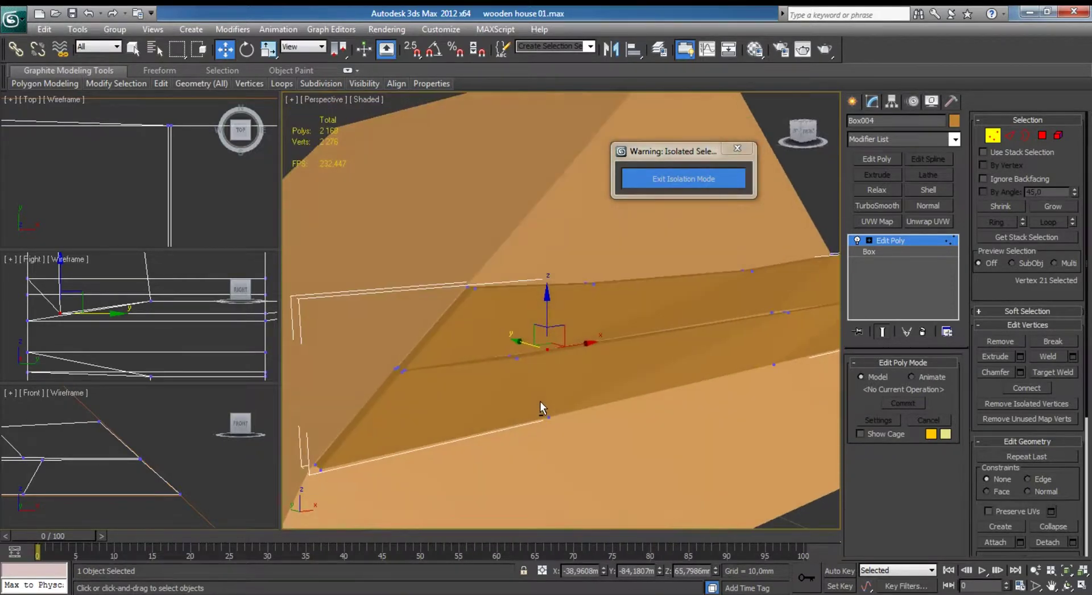
# In the maximized Front view, move the upper plank's corner vertices onto the roof edges.
pyautogui.click(992, 136)
pyautogui.keyDown('alt'); pyautogui.moveTo(569, 250); pyautogui.dragTo(600, 240, button='middle'); pyautogui.keyUp('alt')
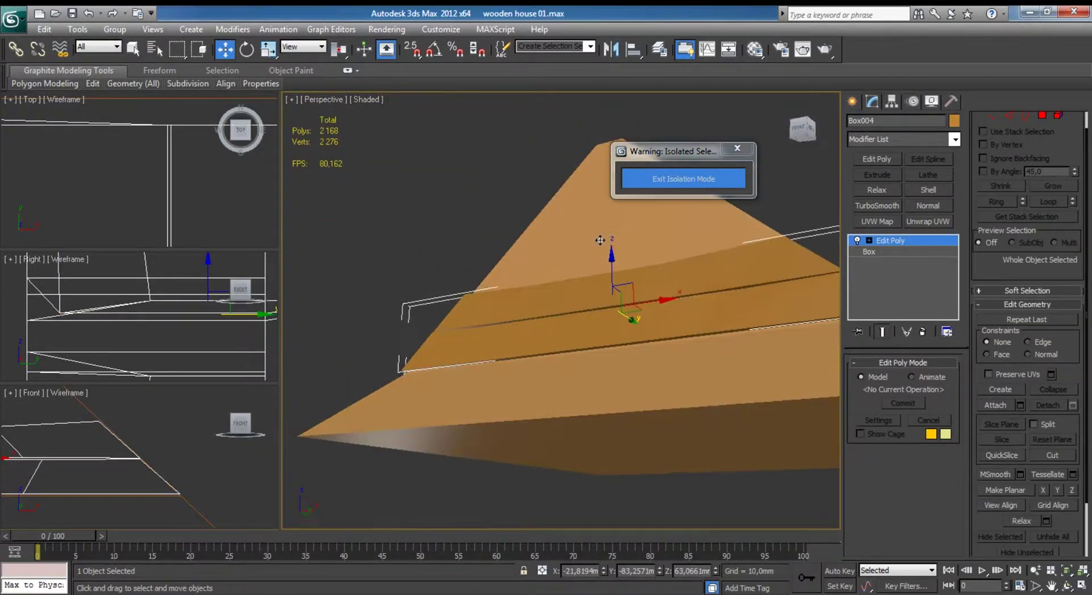
pyautogui.middleClick(56, 467)
pyautogui.hotkey('alt', 'w')
pyautogui.scroll(3, 251, 390)
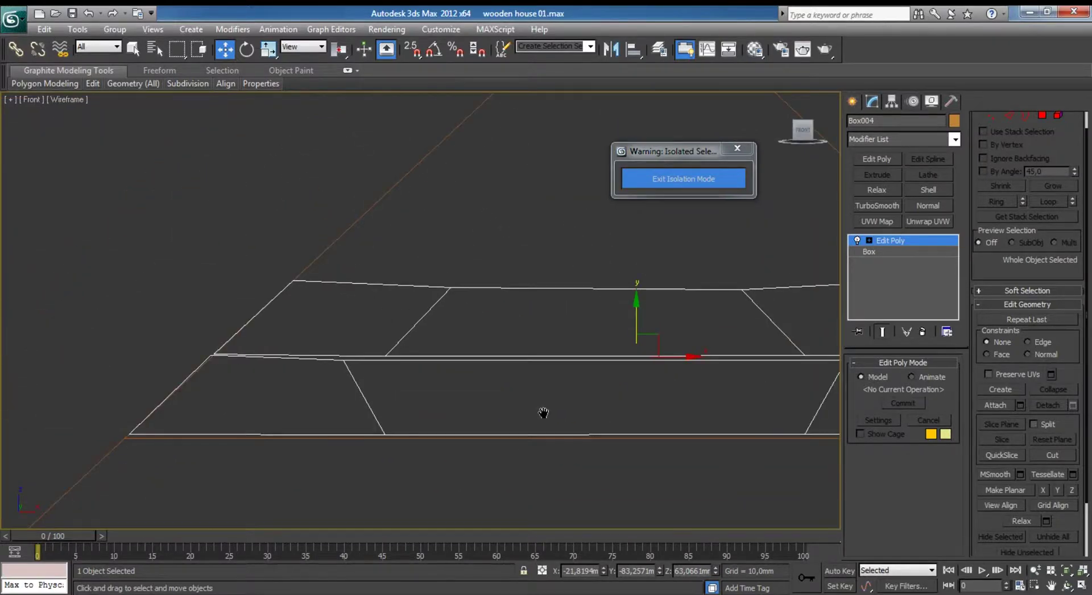
pyautogui.press('1')
pyautogui.moveTo(322, 338); pyautogui.dragTo(423, 373)
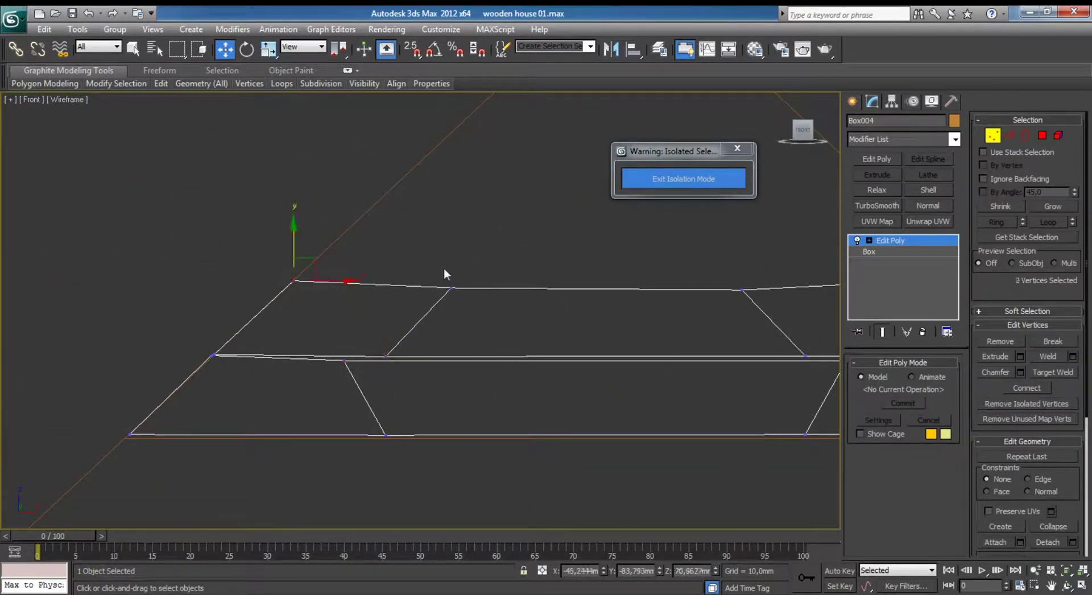
pyautogui.moveTo(315, 256); pyautogui.dragTo(473, 284)
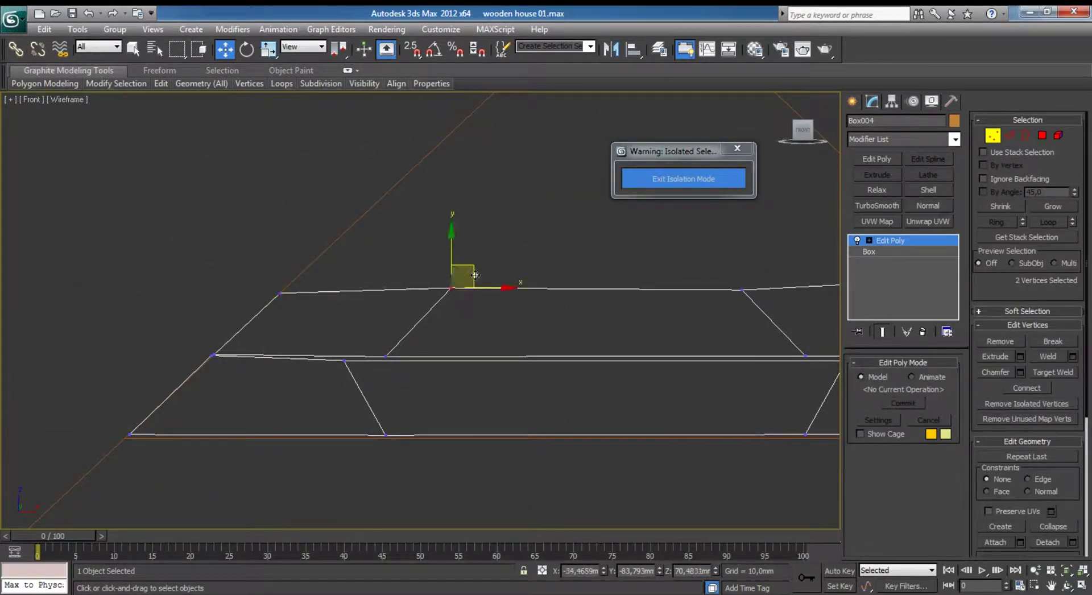
pyautogui.moveTo(473, 284); pyautogui.dragTo(317, 316, button='middle')
pyautogui.moveTo(349, 304); pyautogui.dragTo(370, 376)
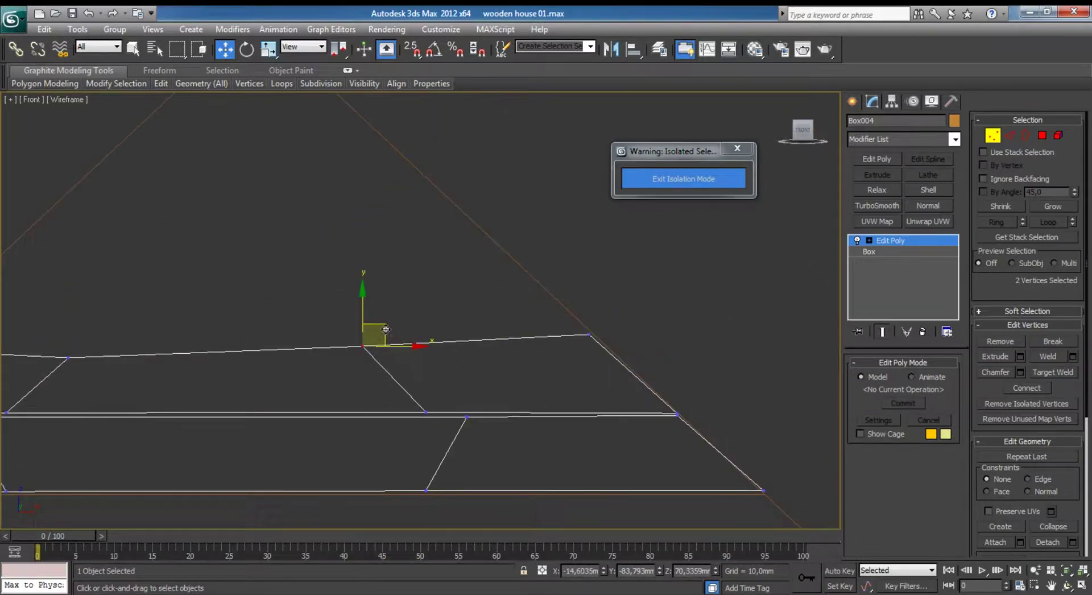
pyautogui.click(589, 334)
pyautogui.moveTo(611, 311); pyautogui.dragTo(623, 321)
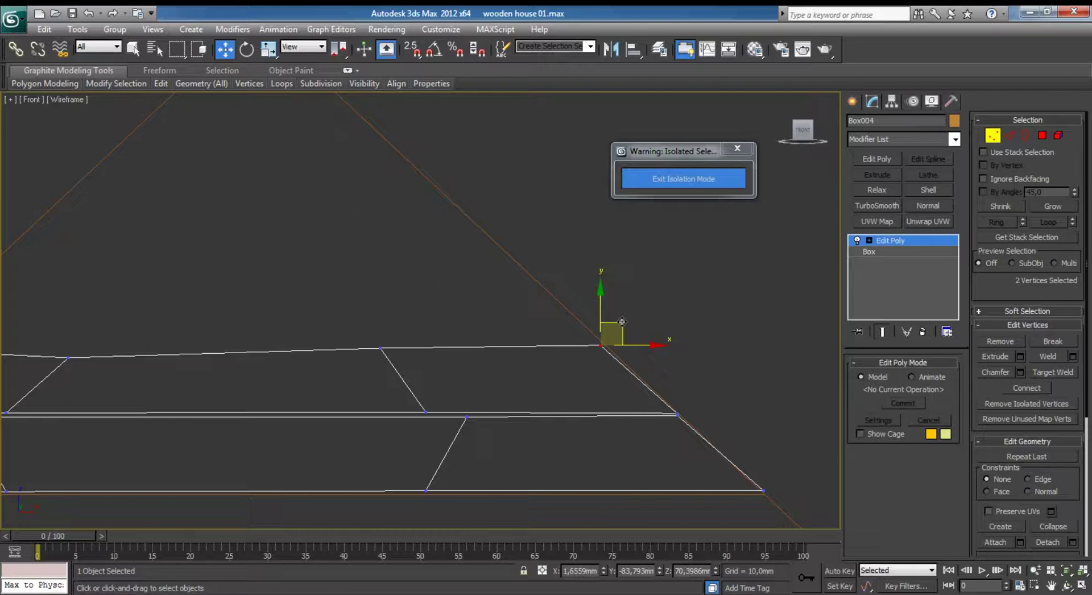
# Clone the top plank element upward as a third board row.
pyautogui.click(1058, 135)
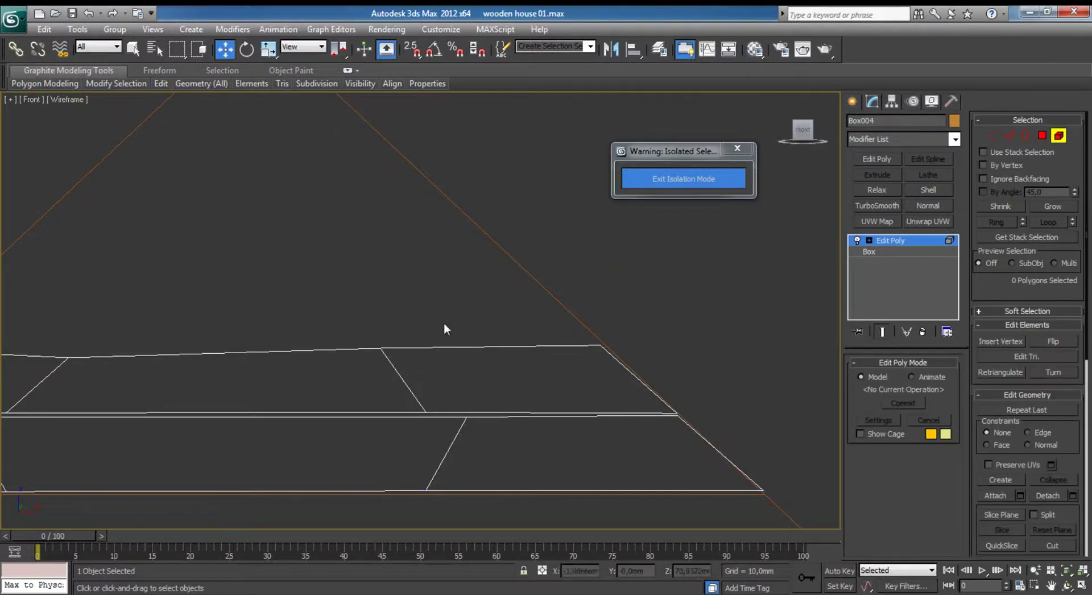
pyautogui.moveTo(230, 348); pyautogui.dragTo(373, 361, button='middle')
pyautogui.click(373, 361)
pyautogui.keyDown('shift'); pyautogui.moveTo(374, 361); pyautogui.dragTo(374, 293); pyautogui.keyUp('shift')
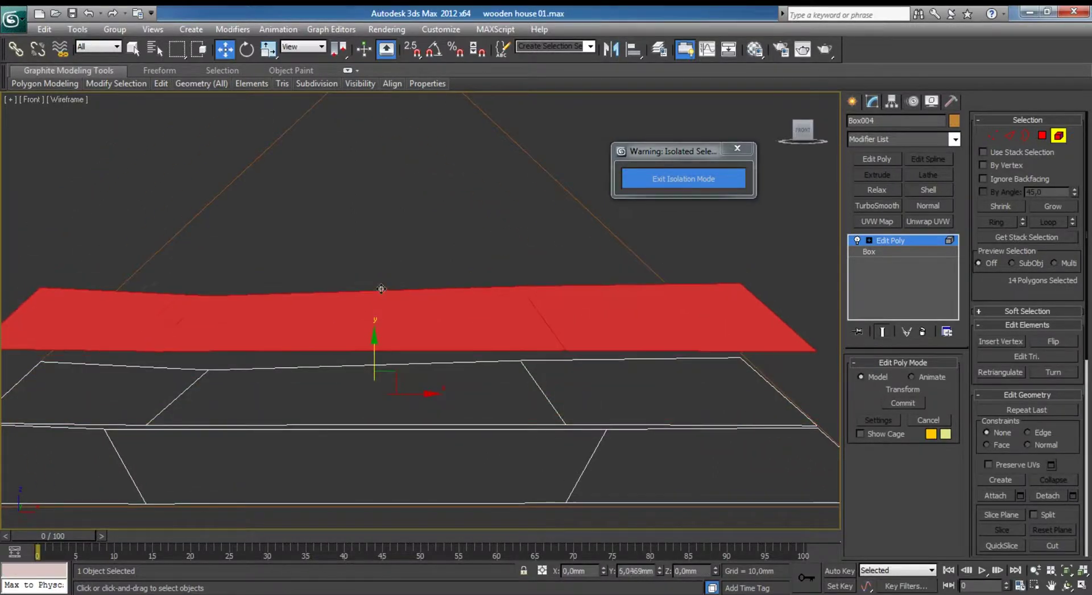
pyautogui.click(583, 323)
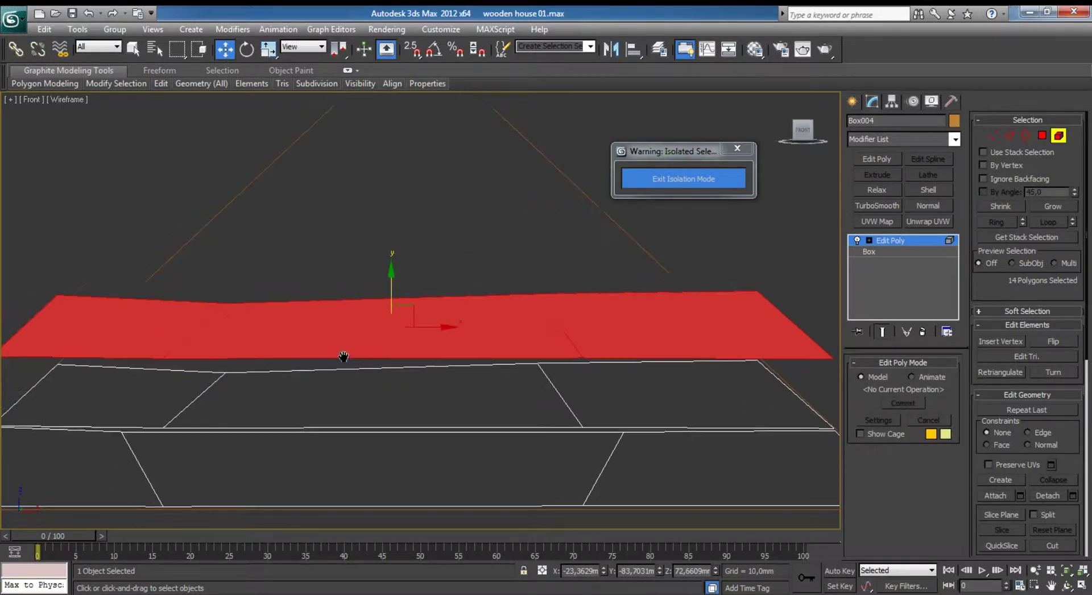
pyautogui.press('1')
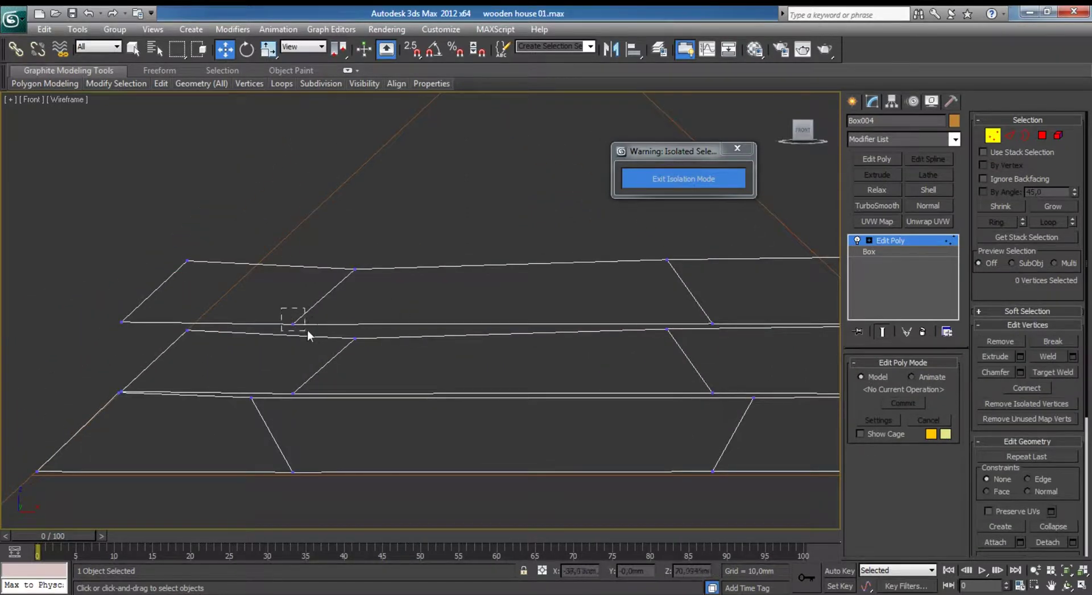
# Move the new row's left and top vertices onto the roof slope.
pyautogui.moveTo(281, 308)
pyautogui.mouseDown()
pyautogui.moveTo(307, 334)
pyautogui.moveTo(379, 329)
pyautogui.mouseUp()
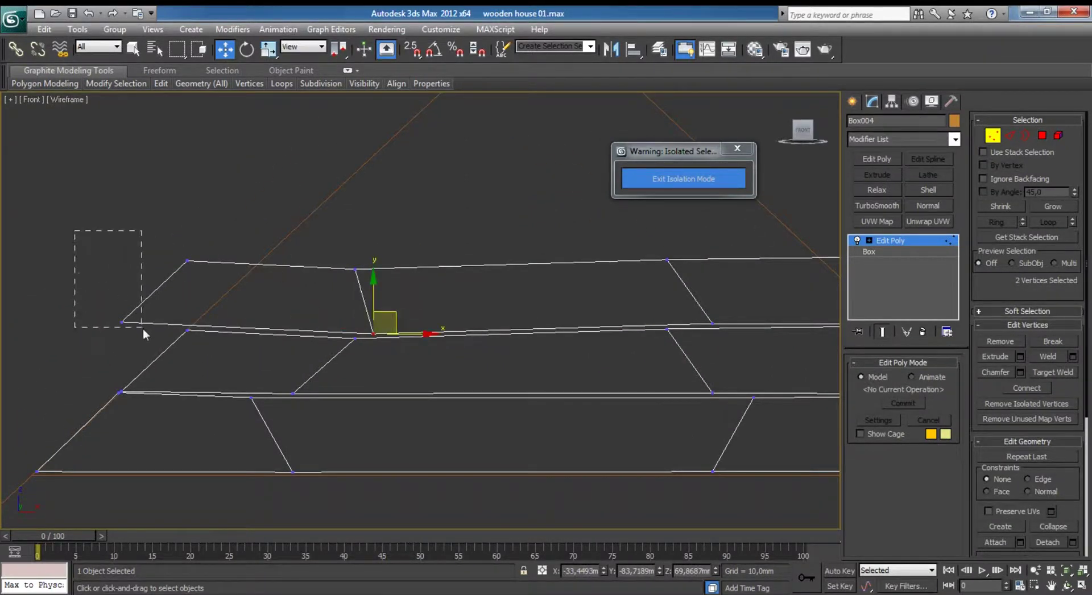
pyautogui.moveTo(142, 327); pyautogui.dragTo(199, 312)
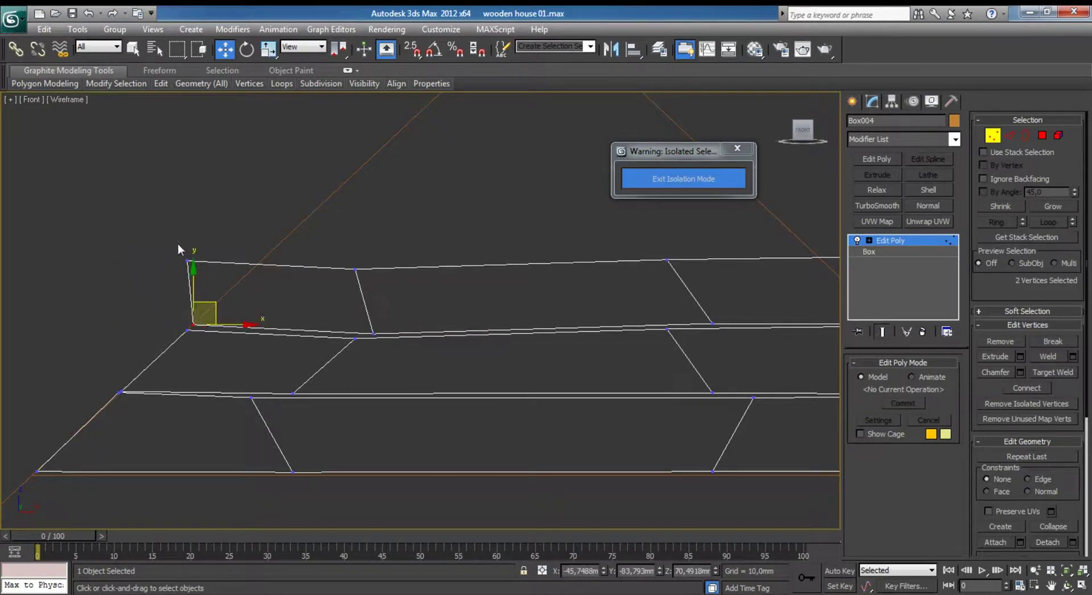
pyautogui.moveTo(178, 248)
pyautogui.mouseDown()
pyautogui.moveTo(201, 271)
pyautogui.moveTo(273, 241)
pyautogui.mouseUp()
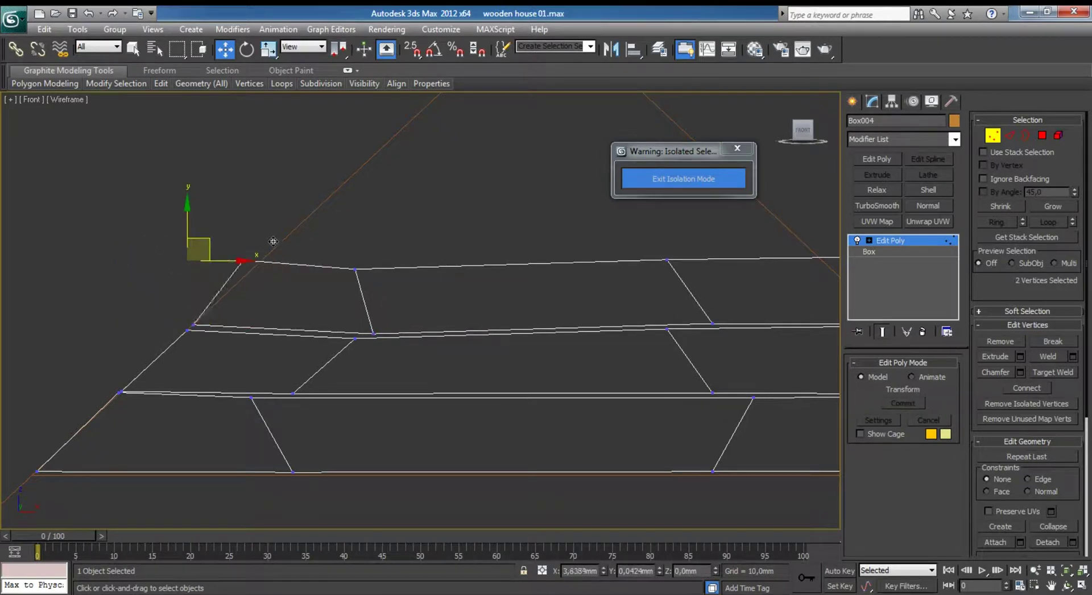
pyautogui.moveTo(348, 287)
pyautogui.mouseDown()
pyautogui.moveTo(378, 250)
pyautogui.moveTo(585, 243)
pyautogui.mouseUp()
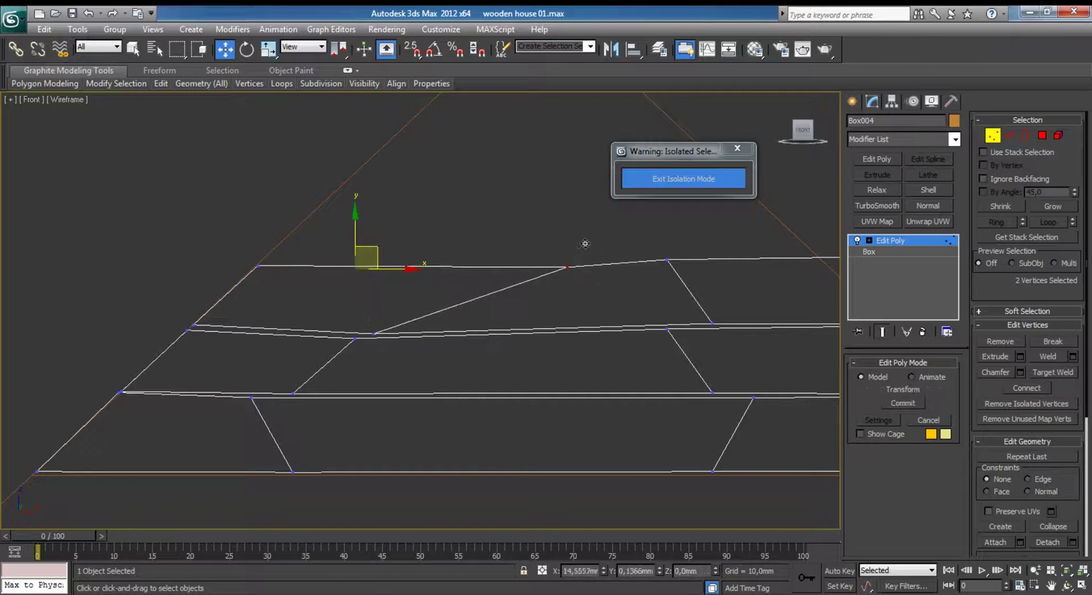
pyautogui.press('z')
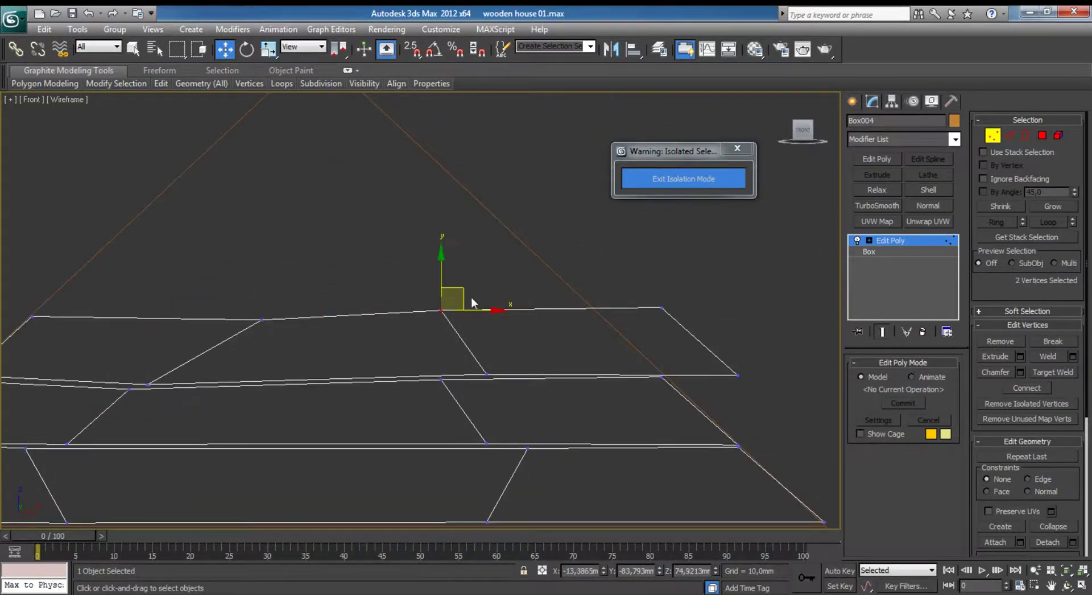
pyautogui.moveTo(472, 299); pyautogui.dragTo(685, 295)
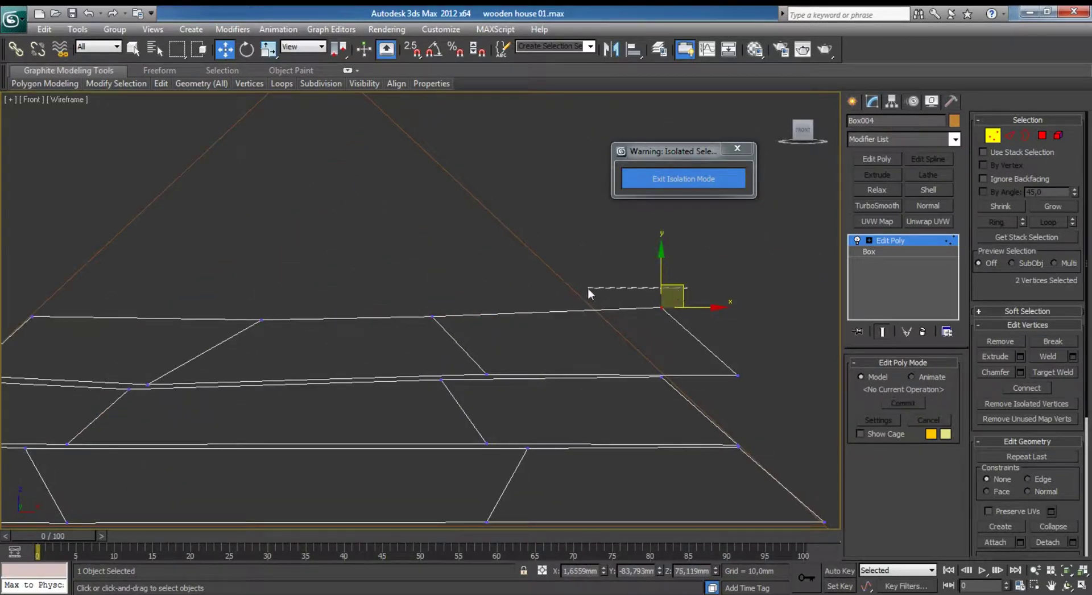
pyautogui.moveTo(690, 299); pyautogui.dragTo(611, 296)
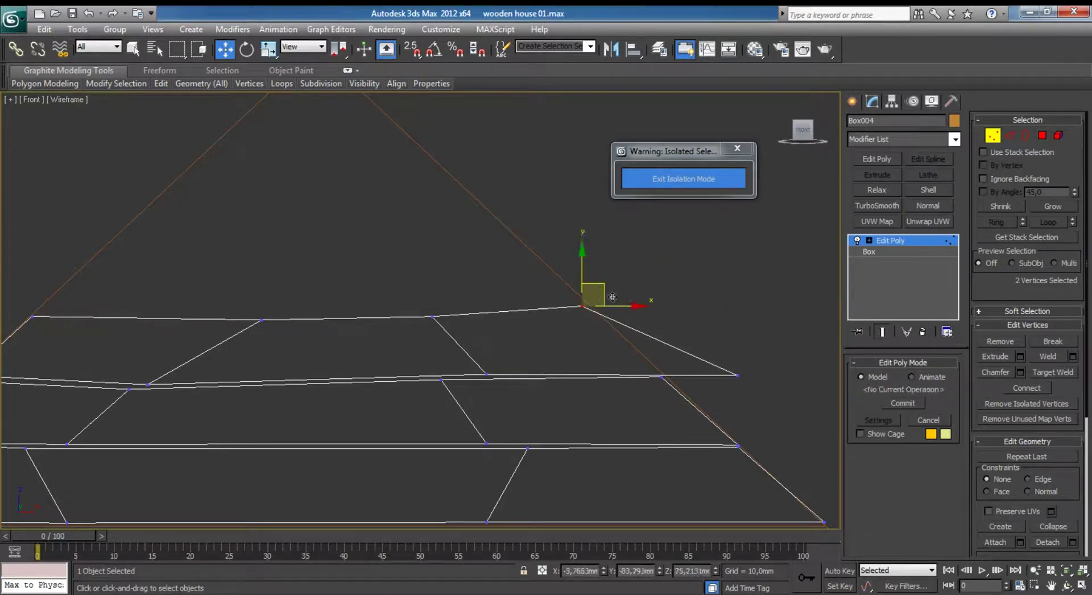
# Shift the right-end and cut vertices to stagger the joints, then exit Vertex level.
pyautogui.moveTo(736, 368)
pyautogui.mouseDown()
pyautogui.moveTo(746, 389)
pyautogui.moveTo(679, 356)
pyautogui.mouseUp()
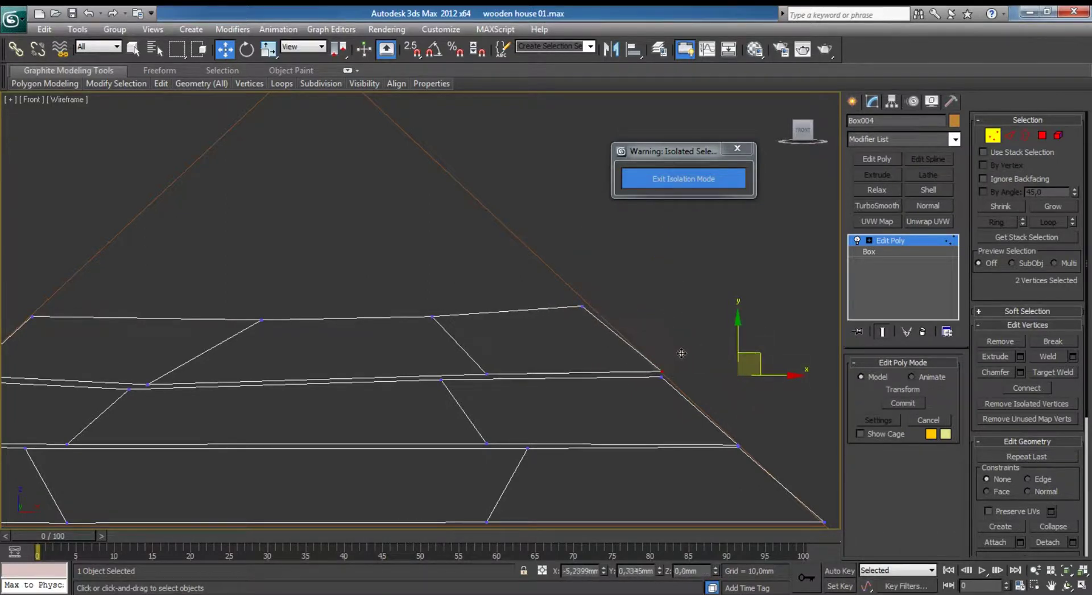
pyautogui.moveTo(544, 283)
pyautogui.mouseDown()
pyautogui.moveTo(587, 314)
pyautogui.moveTo(616, 307)
pyautogui.mouseUp()
pyautogui.click(432, 317)
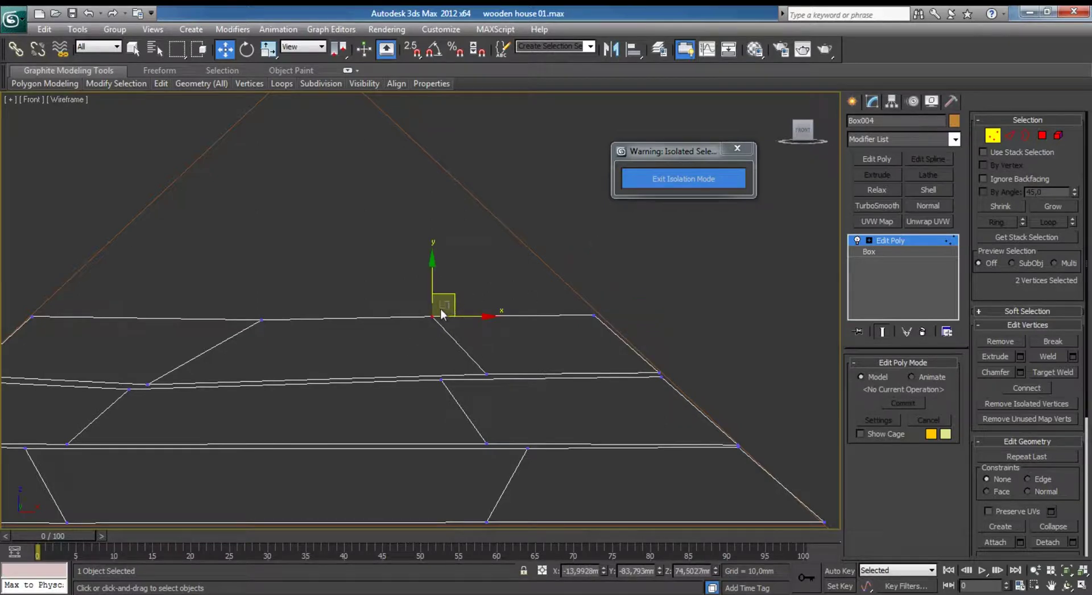
pyautogui.moveTo(442, 314); pyautogui.dragTo(481, 340)
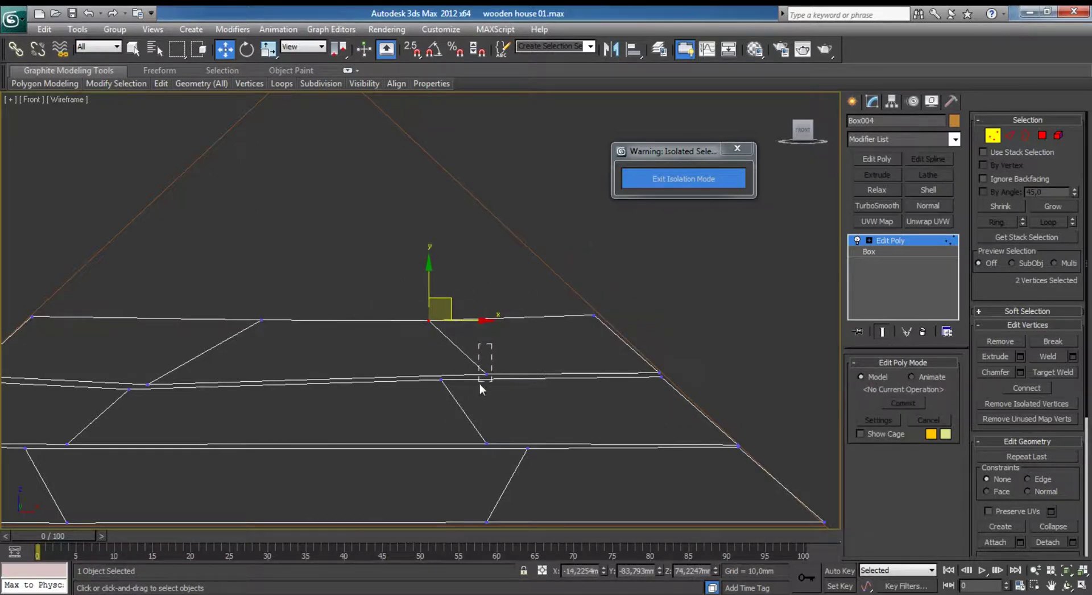
pyautogui.moveTo(478, 383); pyautogui.dragTo(430, 371)
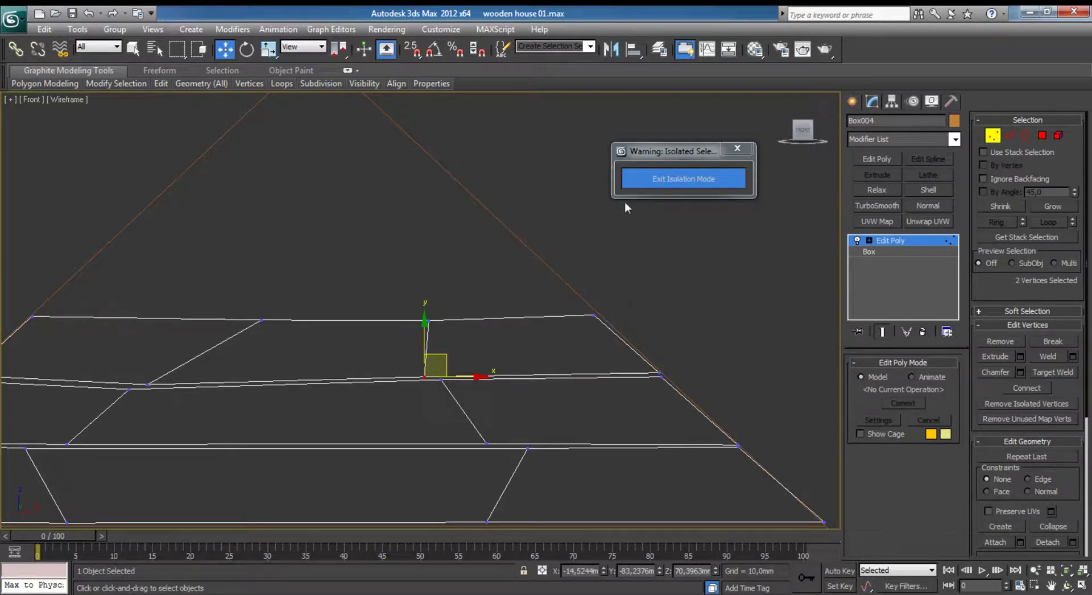
pyautogui.click(989, 135)
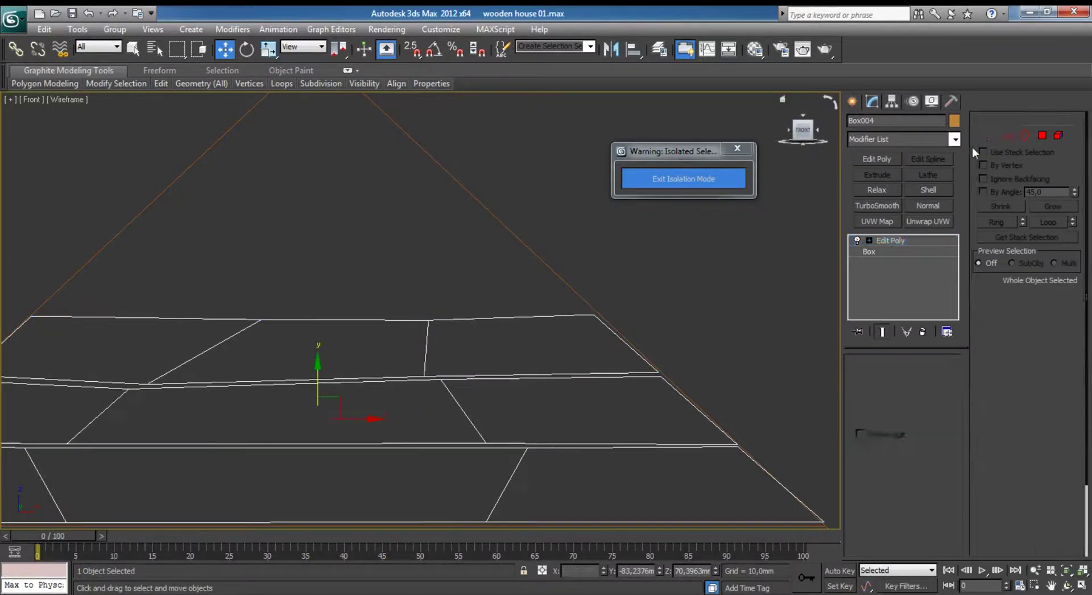
pyautogui.scroll(-3, 426, 288)
pyautogui.scroll(2, 473, 268)
pyautogui.scroll(1, 482, 295)
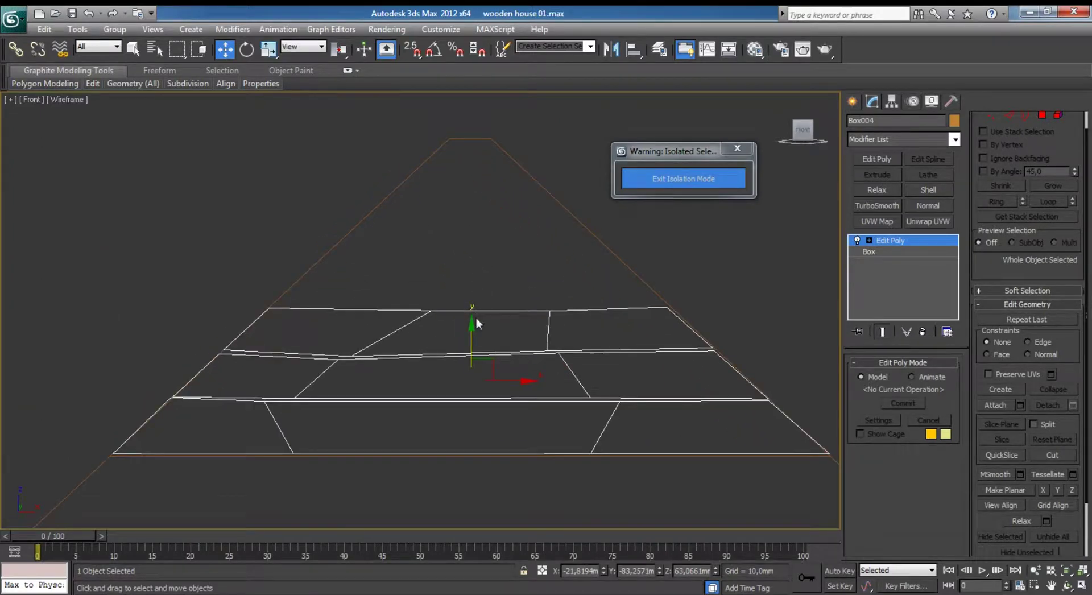
# Clone the top plank row upward into the same mesh and raise its vertices to the upper edge.
pyautogui.click(1060, 120)
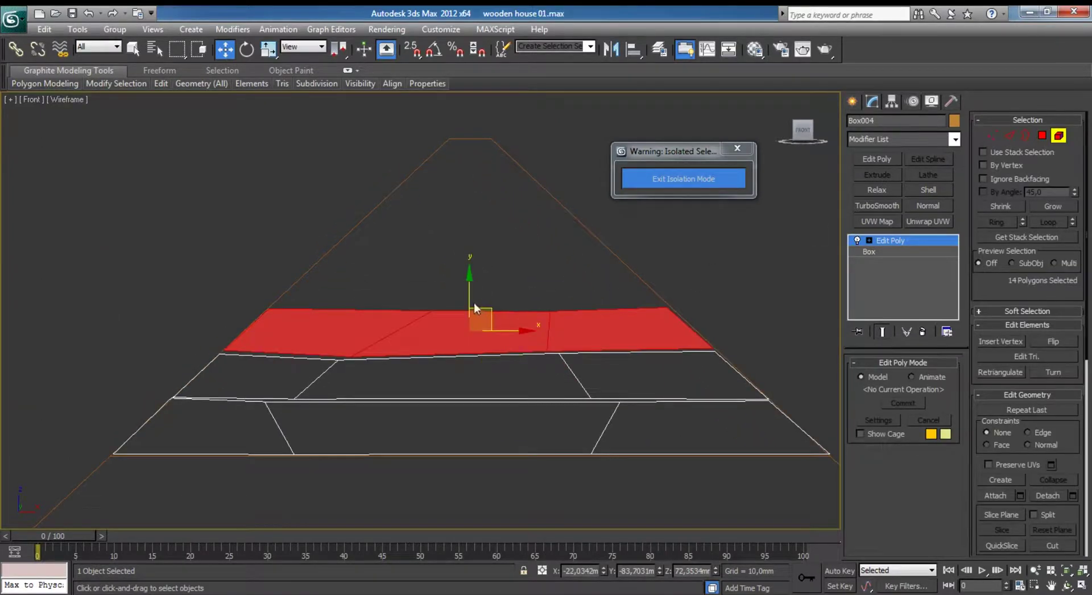
pyautogui.moveTo(475, 309); pyautogui.dragTo(480, 215)
pyautogui.click(599, 318)
pyautogui.press('1')
pyautogui.scroll(5, 449, 304)
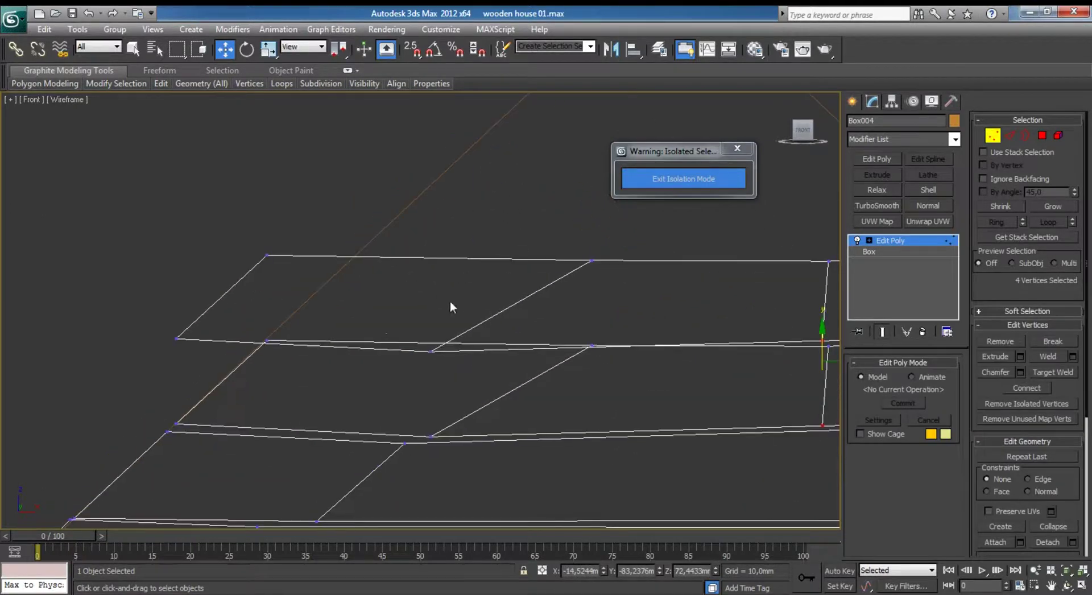
pyautogui.moveTo(463, 344)
pyautogui.mouseDown()
pyautogui.moveTo(487, 304)
pyautogui.moveTo(612, 253)
pyautogui.moveTo(508, 240)
pyautogui.moveTo(473, 251)
pyautogui.mouseUp()
# Slide the new row's left-end vertices onto the left roof edge.
pyautogui.moveTo(302, 354); pyautogui.dragTo(302, 355)
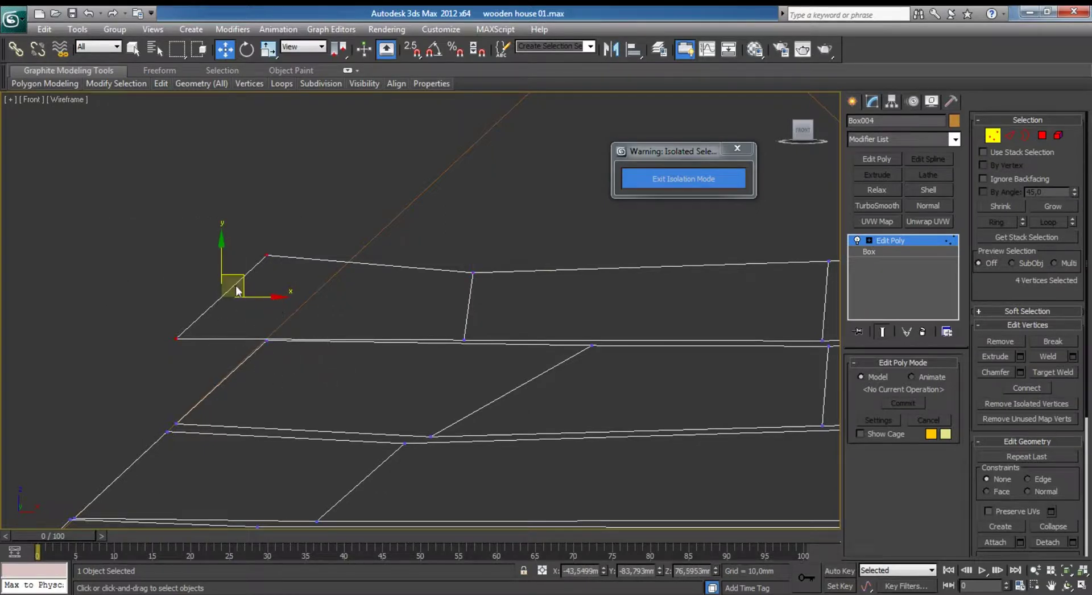
pyautogui.moveTo(233, 285); pyautogui.dragTo(333, 280)
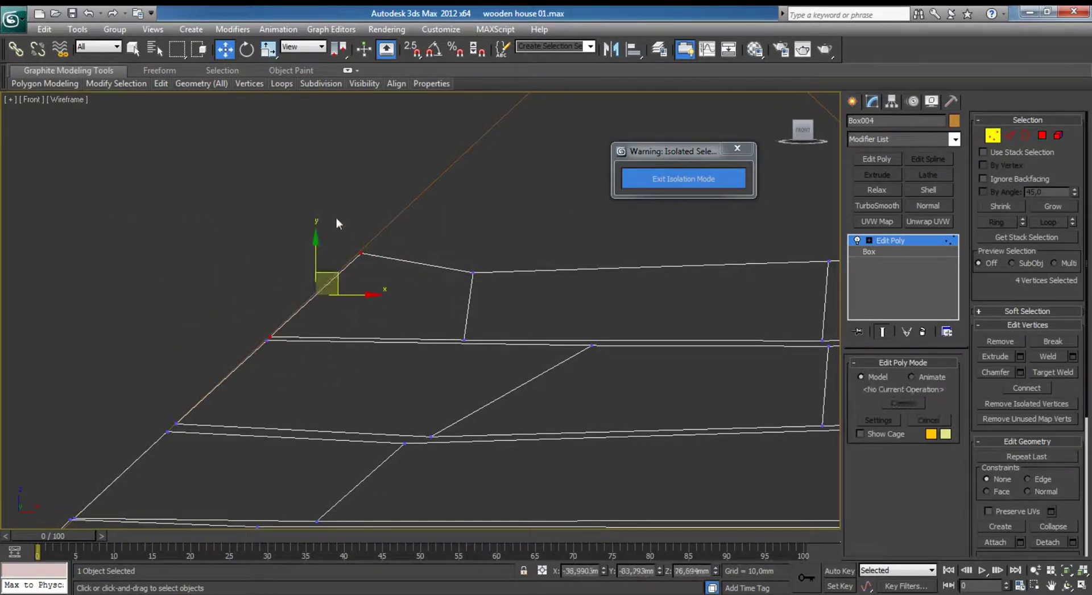
pyautogui.click(361, 253)
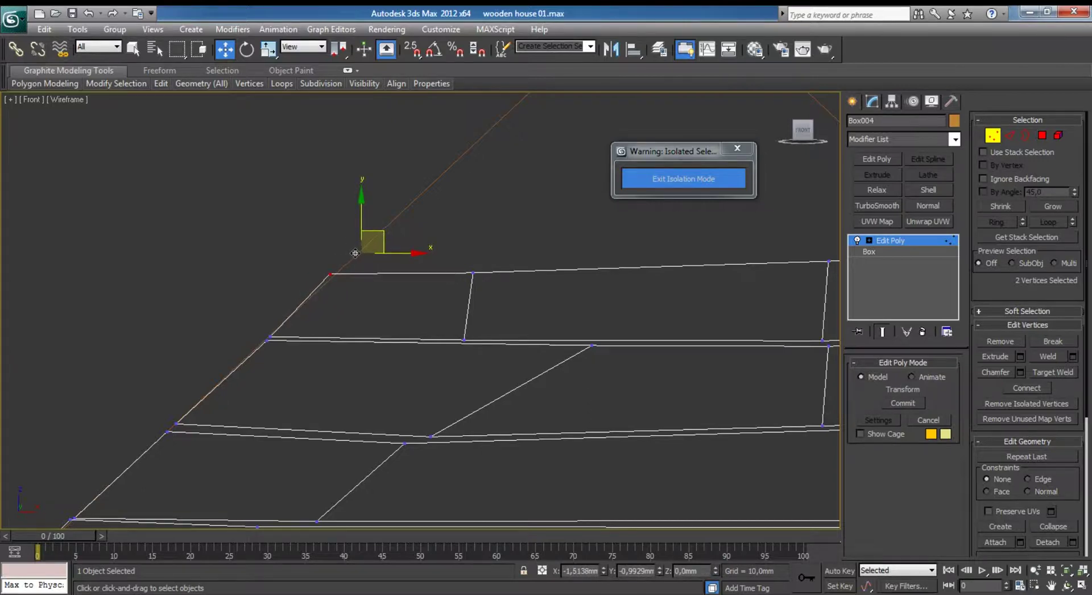
pyautogui.moveTo(373, 241); pyautogui.dragTo(343, 263)
pyautogui.scroll(-2, 369, 268)
# Pull the row's right-end vertices onto the right roof slope and exit vertex editing.
pyautogui.moveTo(584, 309); pyautogui.dragTo(584, 309)
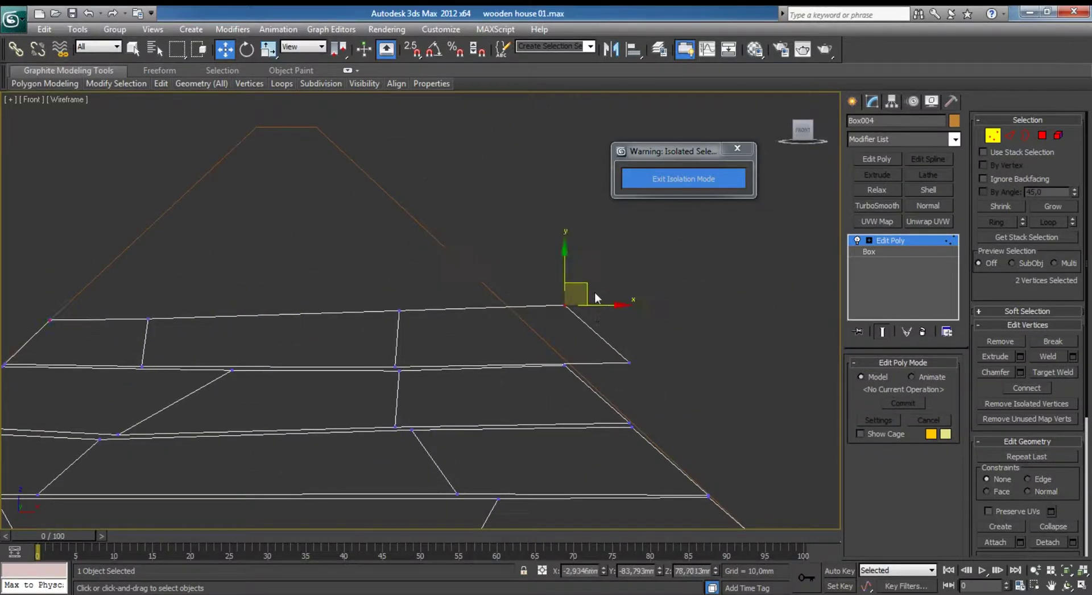
pyautogui.keyDown('ctrl'); pyautogui.moveTo(667, 343); pyautogui.dragTo(613, 375); pyautogui.keyUp('ctrl')
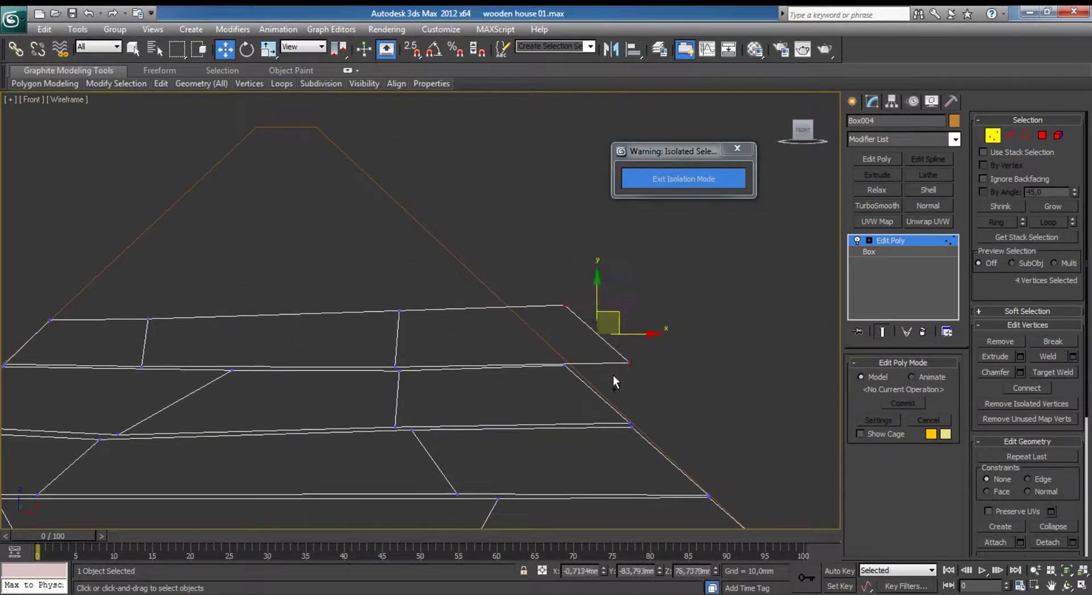
pyautogui.moveTo(622, 316)
pyautogui.mouseDown()
pyautogui.moveTo(494, 305)
pyautogui.moveTo(556, 315)
pyautogui.moveTo(540, 316)
pyautogui.mouseUp()
pyautogui.click(407, 298)
pyautogui.moveTo(407, 326)
pyautogui.mouseDown()
pyautogui.moveTo(401, 311)
pyautogui.moveTo(524, 294)
pyautogui.mouseUp()
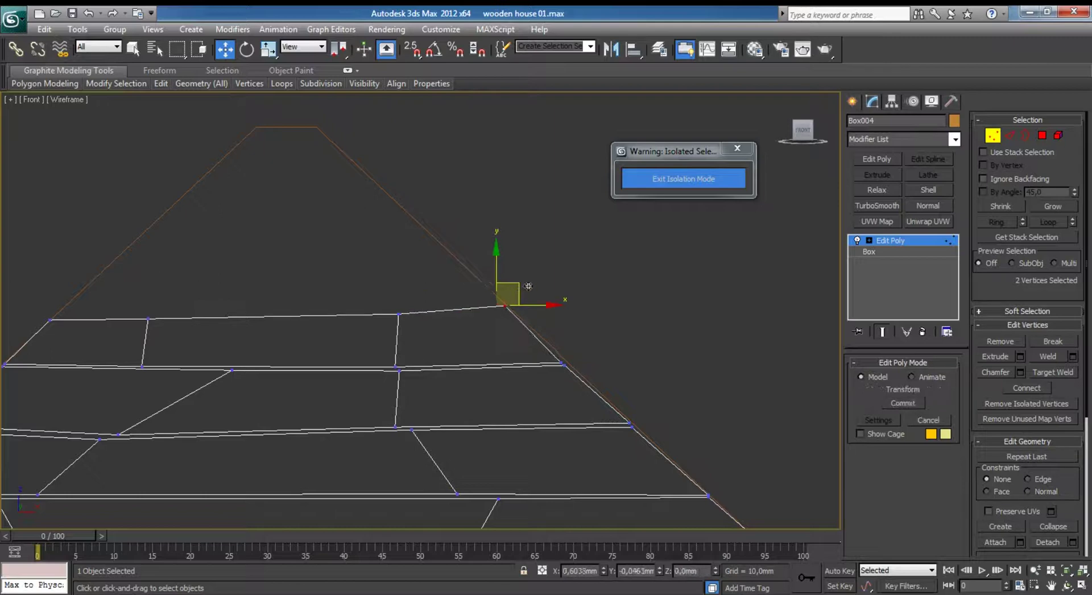
pyautogui.click(992, 136)
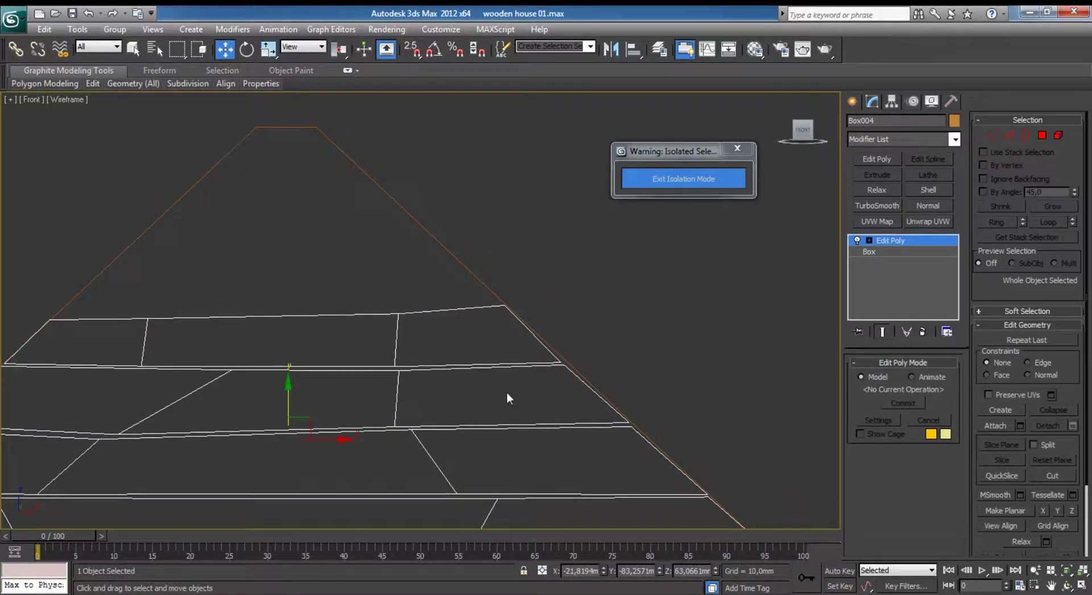
# Clone the top plank row upward once more into the same mesh.
pyautogui.moveTo(507, 396); pyautogui.dragTo(595, 331, button='middle')
pyautogui.click(1061, 135)
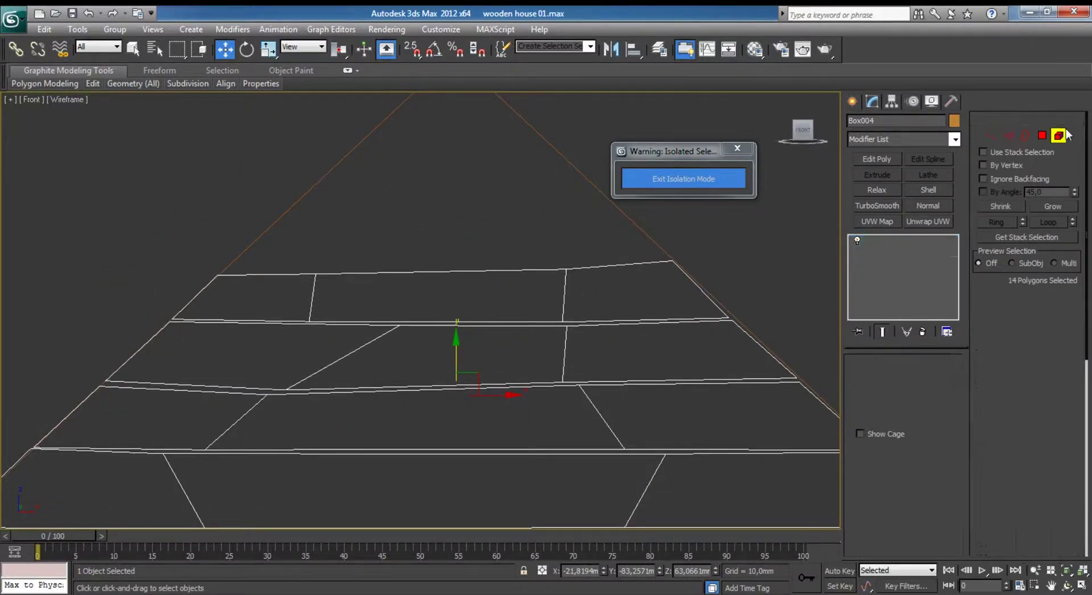
pyautogui.click(445, 324)
pyautogui.moveTo(402, 305)
pyautogui.mouseDown(button='middle')
pyautogui.moveTo(413, 259)
pyautogui.moveTo(431, 288)
pyautogui.mouseUp(button='middle')
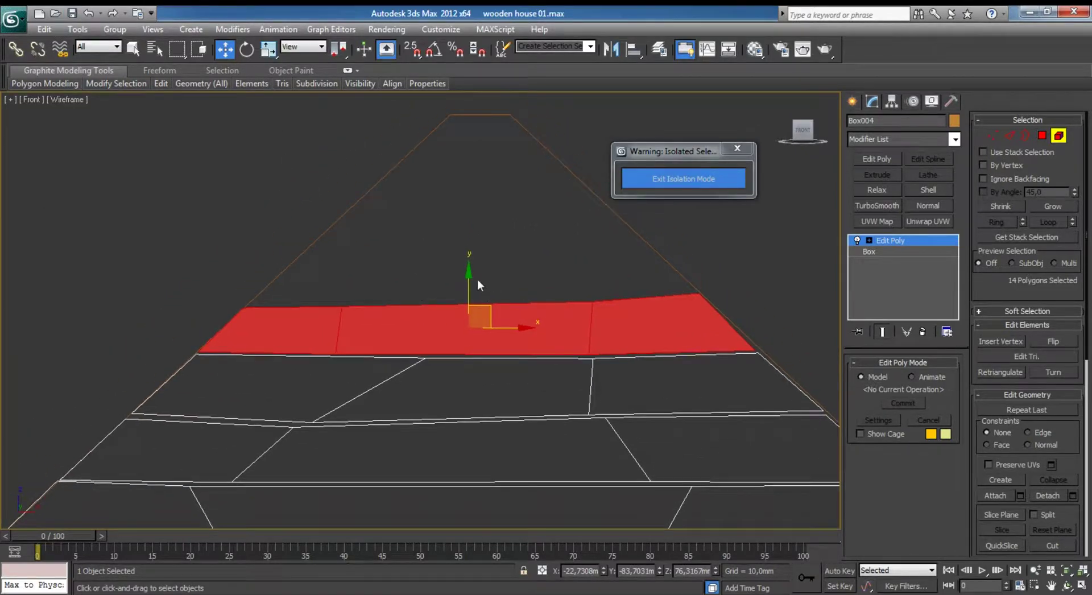
pyautogui.keyDown('shift'); pyautogui.moveTo(478, 284); pyautogui.dragTo(478, 225); pyautogui.keyUp('shift')
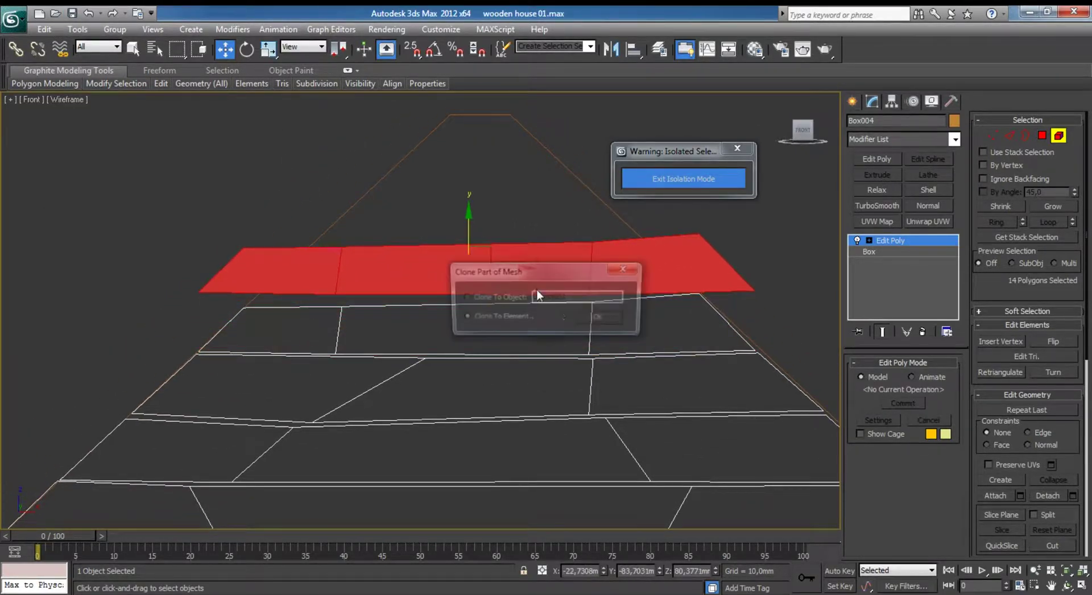
pyautogui.click(594, 318)
# Move the new row's left-end vertices right onto the roof edge.
pyautogui.scroll(3, 497, 329)
pyautogui.press('1')
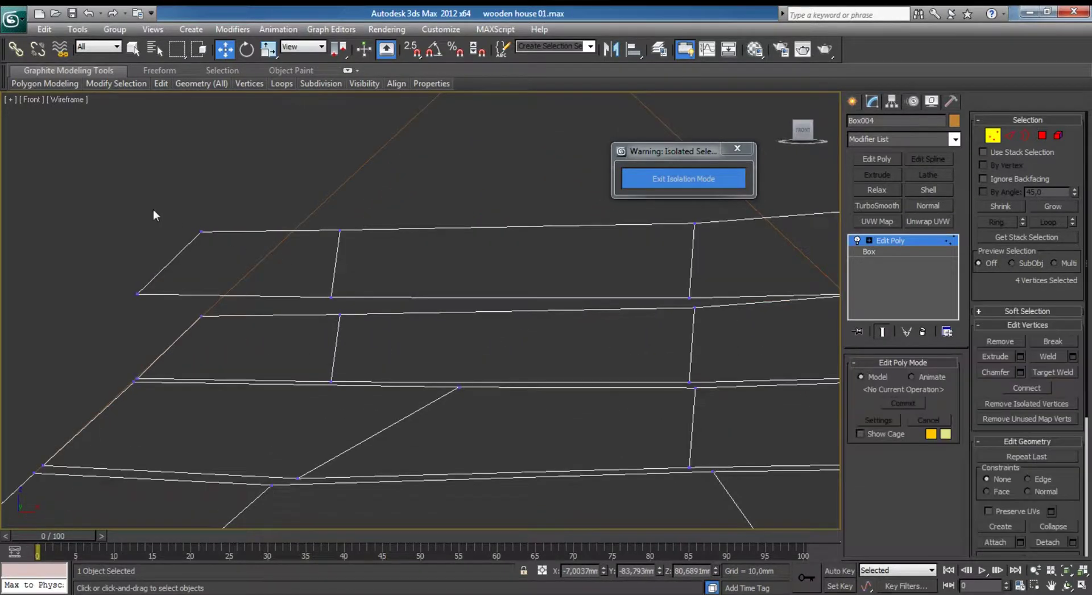
pyautogui.moveTo(194, 245); pyautogui.dragTo(263, 263)
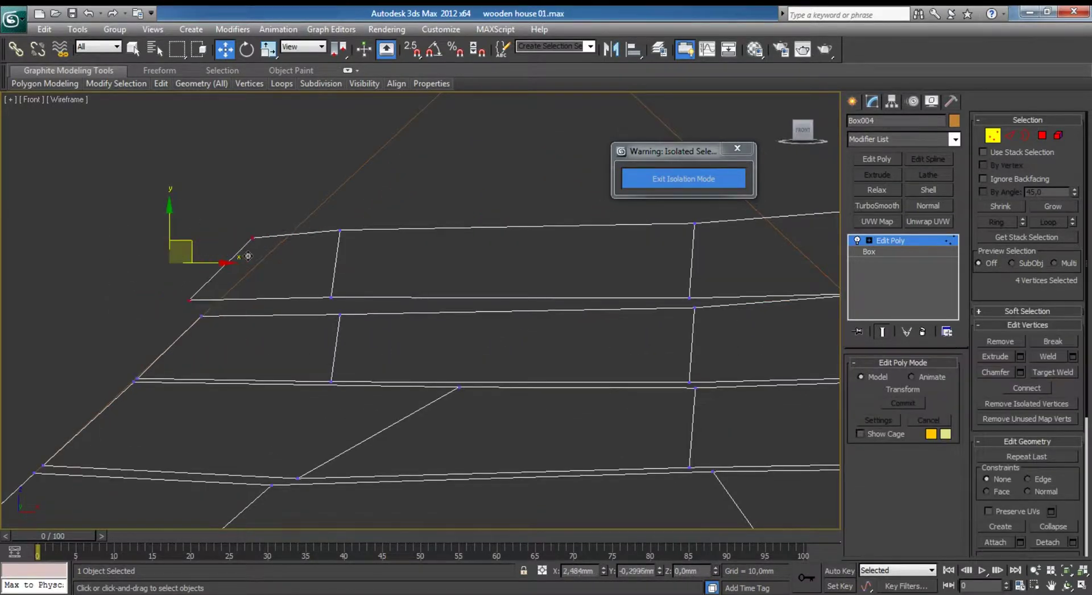
pyautogui.moveTo(324, 296); pyautogui.dragTo(325, 295)
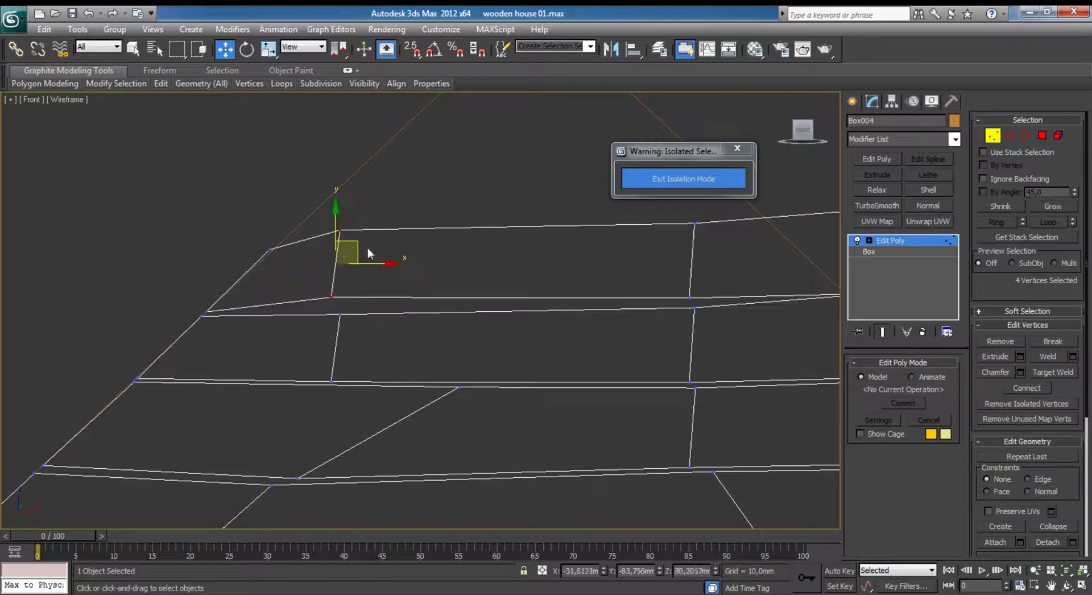
pyautogui.moveTo(355, 253); pyautogui.dragTo(463, 267)
# Pull the right-end vertices in to the roof edge, shifting the right cut left, and exit Vertex level.
pyautogui.moveTo(600, 228); pyautogui.dragTo(470, 252, button='middle')
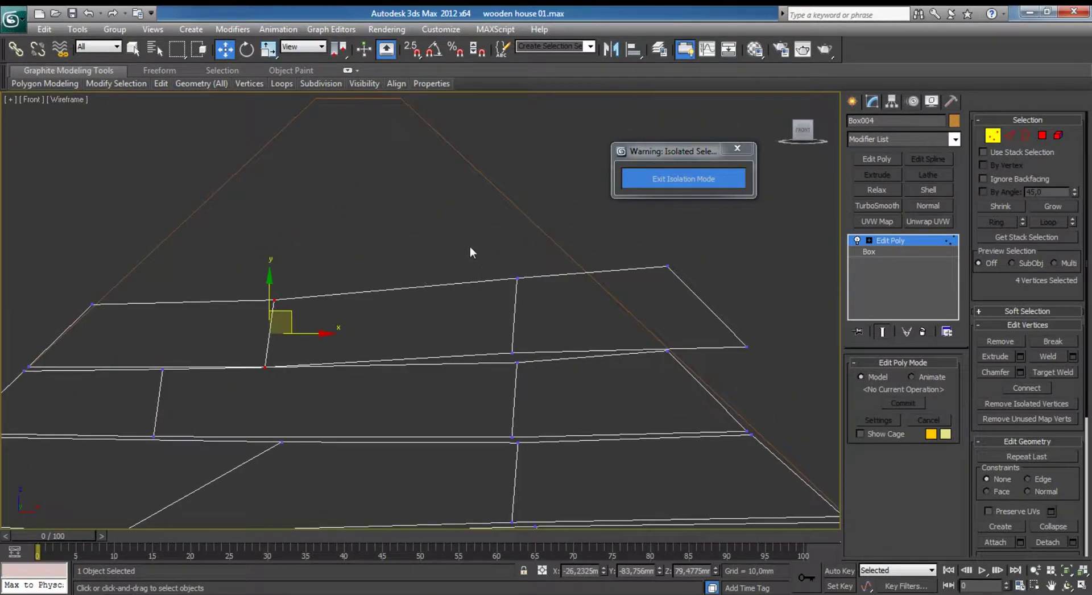
pyautogui.moveTo(469, 245); pyautogui.dragTo(700, 281)
pyautogui.moveTo(612, 255); pyautogui.dragTo(595, 279)
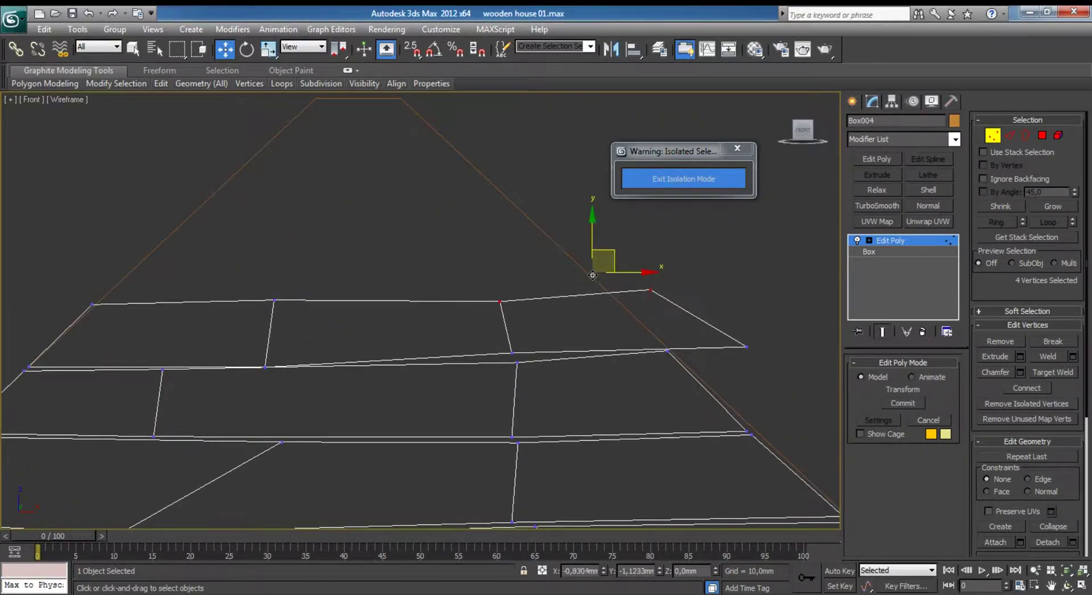
pyautogui.moveTo(705, 308)
pyautogui.mouseDown()
pyautogui.moveTo(751, 351)
pyautogui.moveTo(660, 326)
pyautogui.moveTo(690, 327)
pyautogui.mouseUp()
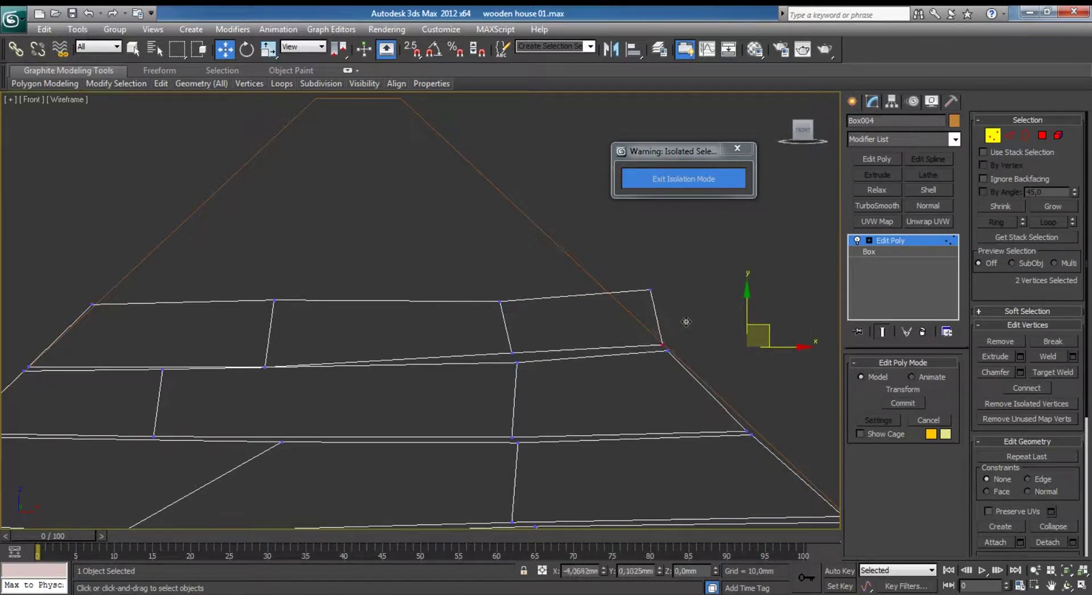
pyautogui.click(650, 289)
pyautogui.moveTo(672, 281); pyautogui.dragTo(647, 290)
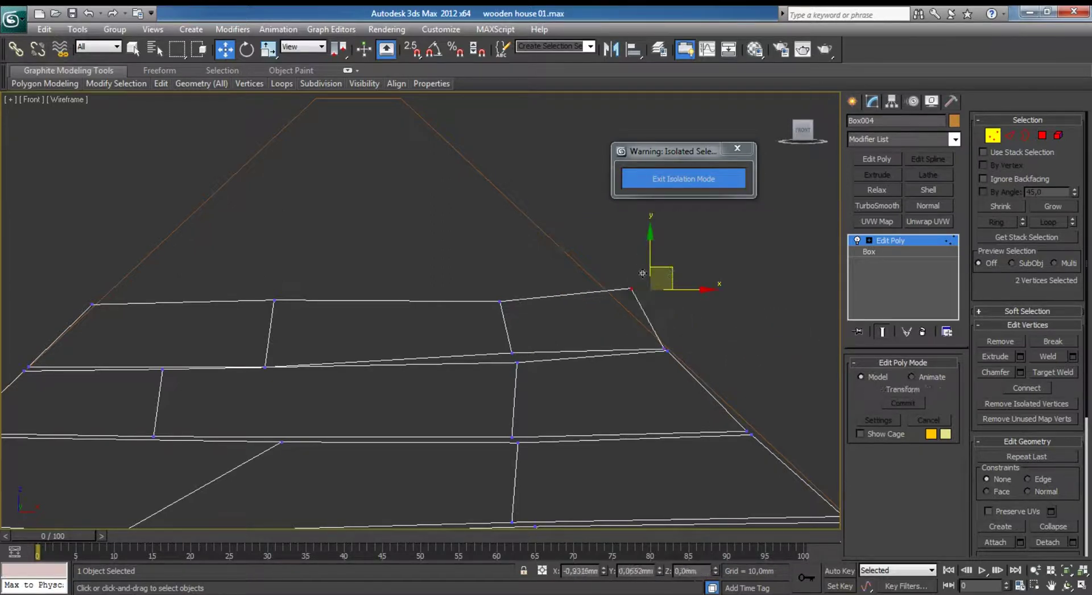
pyautogui.click(511, 352)
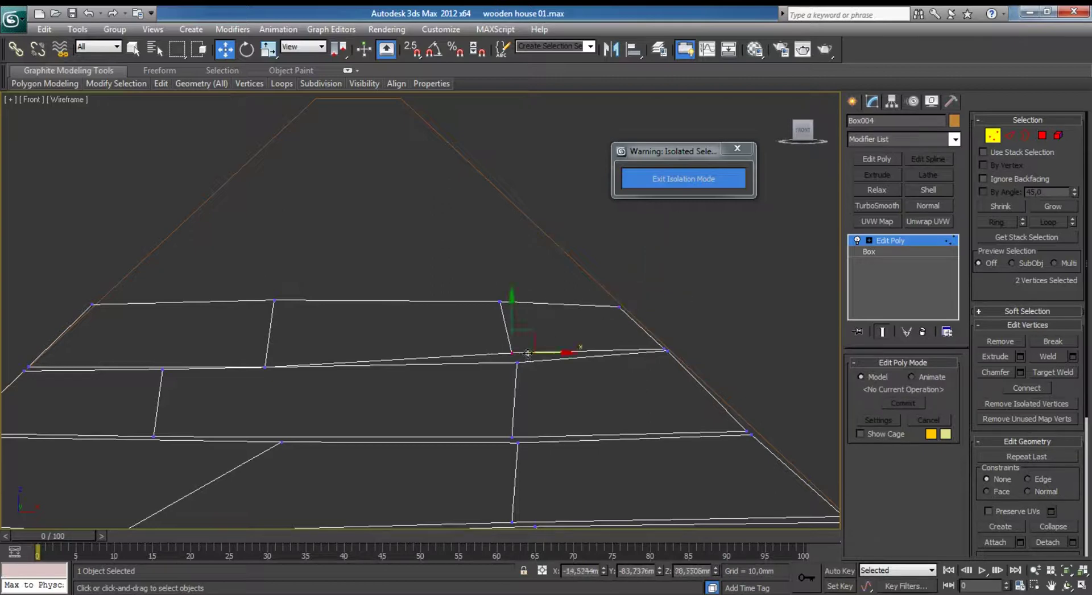
pyautogui.moveTo(537, 332); pyautogui.dragTo(503, 341)
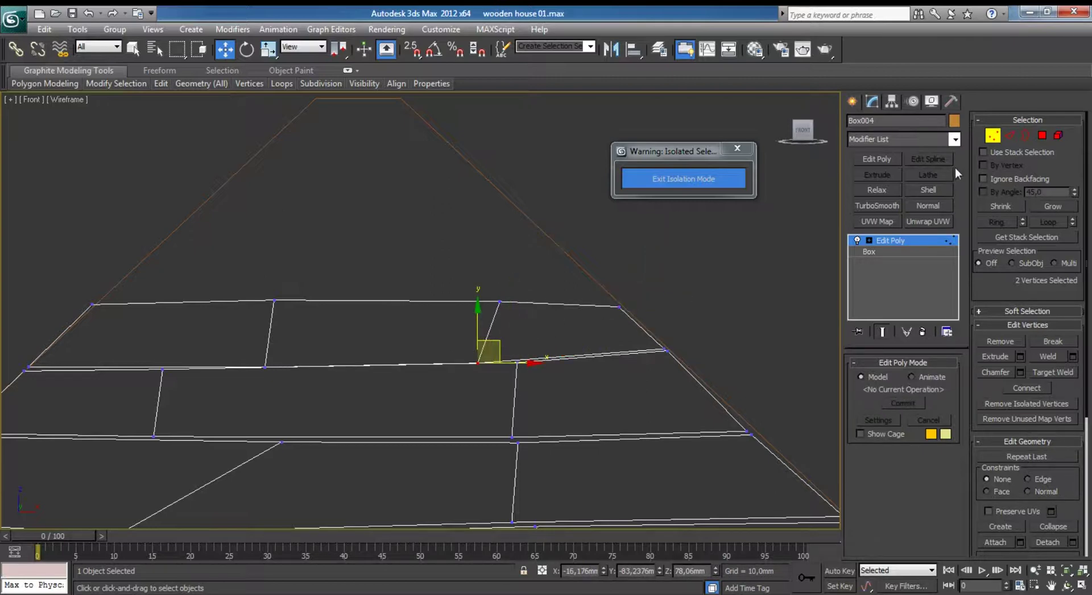
pyautogui.click(992, 136)
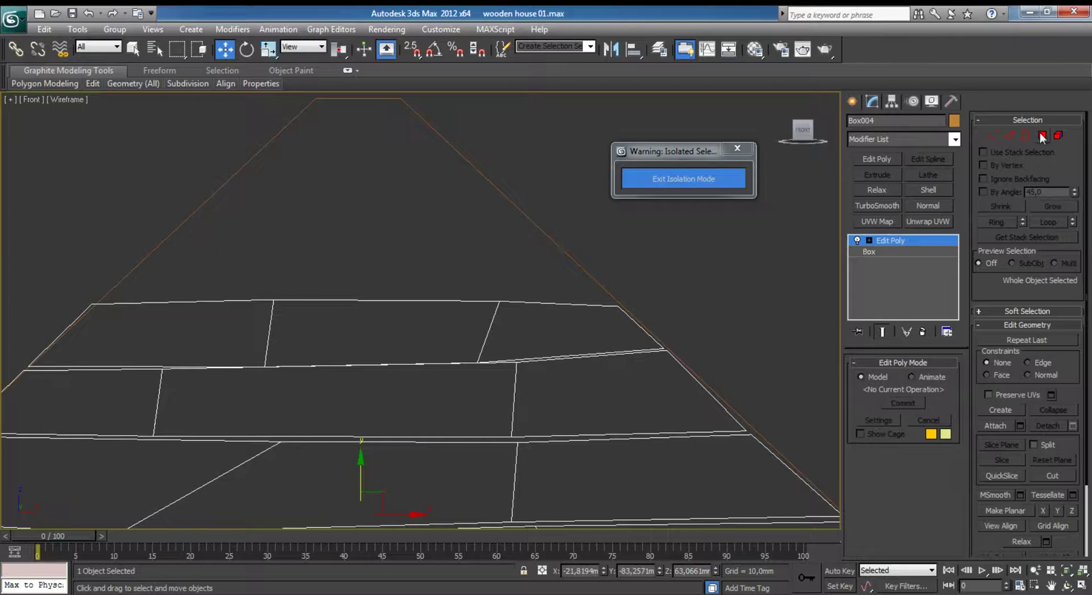
# Clone the top plank row upward as a new row in the same mesh.
pyautogui.click(1058, 135)
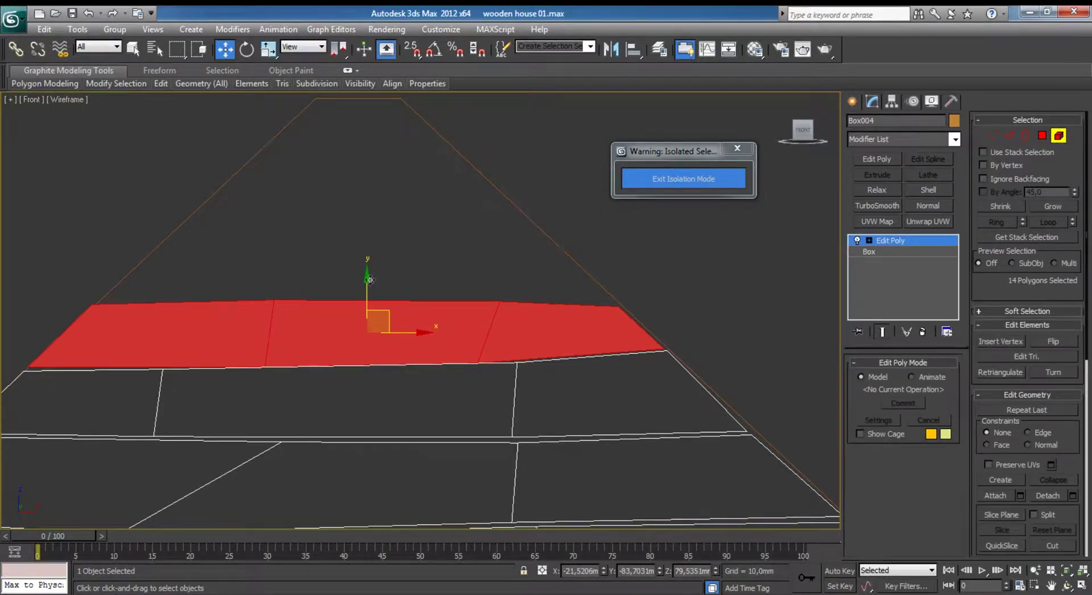
pyautogui.moveTo(366, 291); pyautogui.dragTo(398, 224)
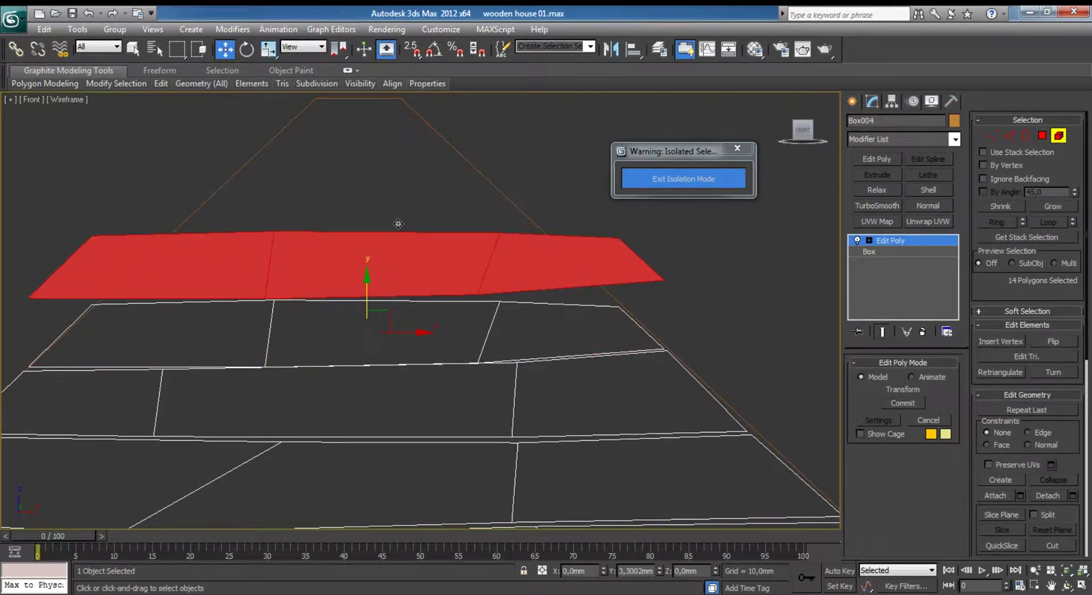
pyautogui.click(589, 311)
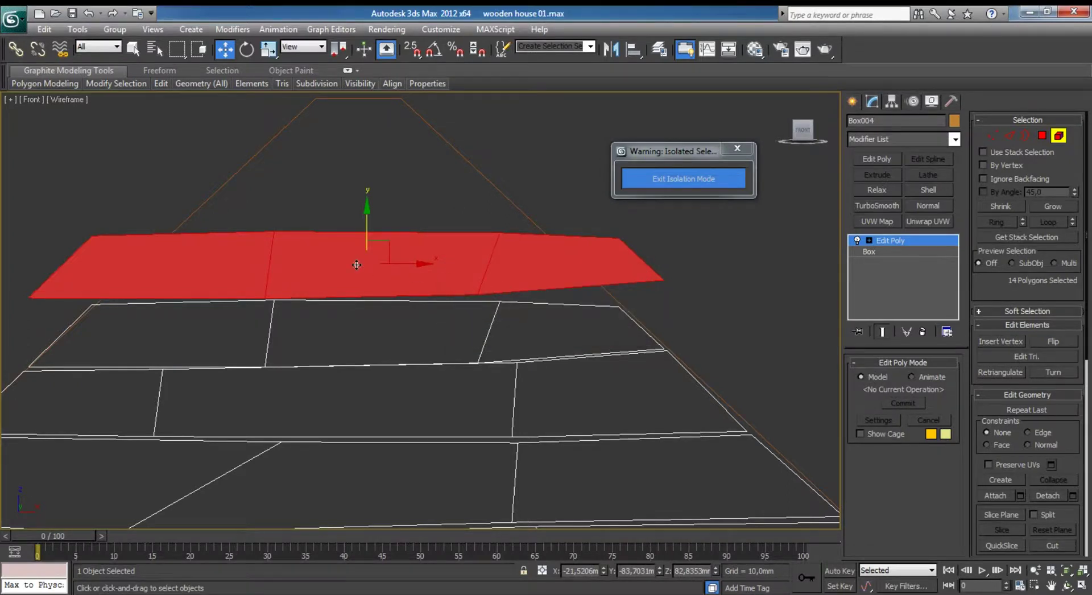
# Move the new row's left end vertices onto the roof edge.
pyautogui.press('1')
pyautogui.keyDown('alt'); pyautogui.moveTo(590, 312); pyautogui.dragTo(183, 284, button='middle'); pyautogui.keyUp('alt')
pyautogui.moveTo(212, 273); pyautogui.dragTo(280, 276)
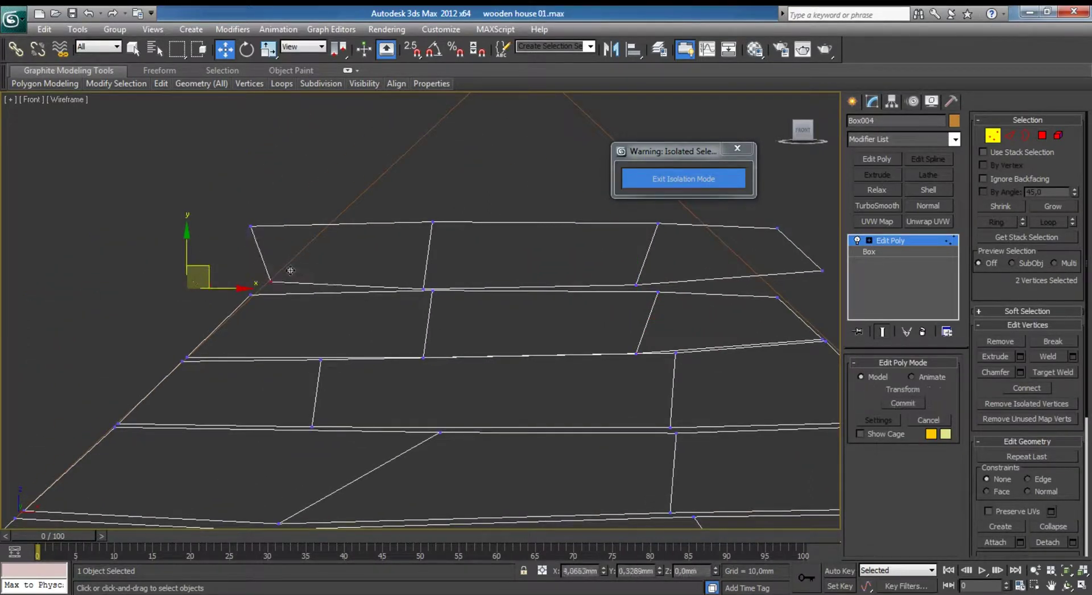
pyautogui.moveTo(284, 235); pyautogui.dragTo(442, 222)
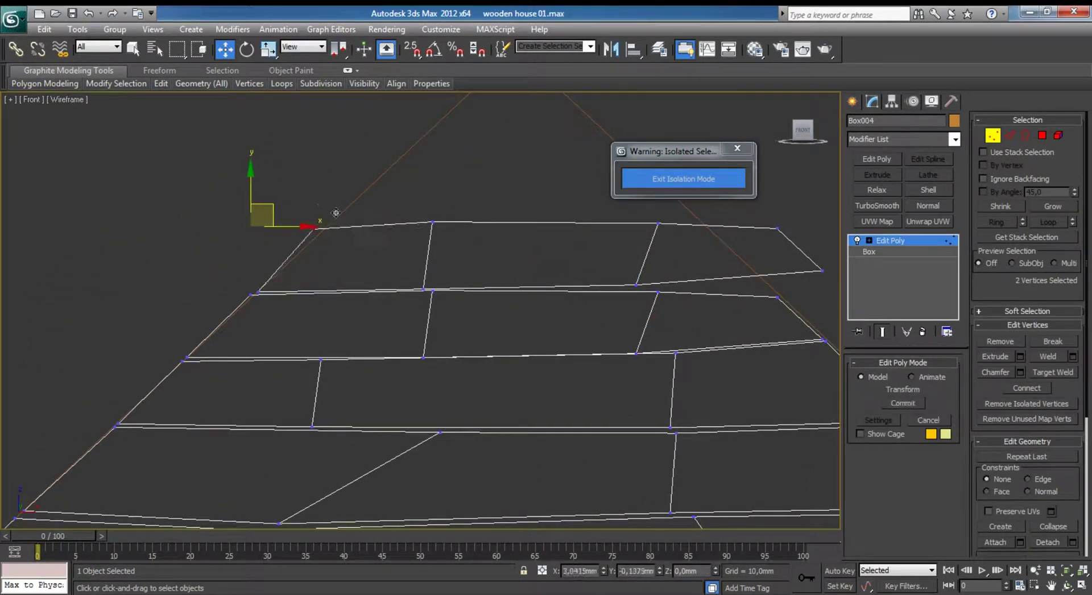
# Bring the right end vertices onto the roof edge and pull the spiking vertex down.
pyautogui.moveTo(401, 195); pyautogui.dragTo(442, 223)
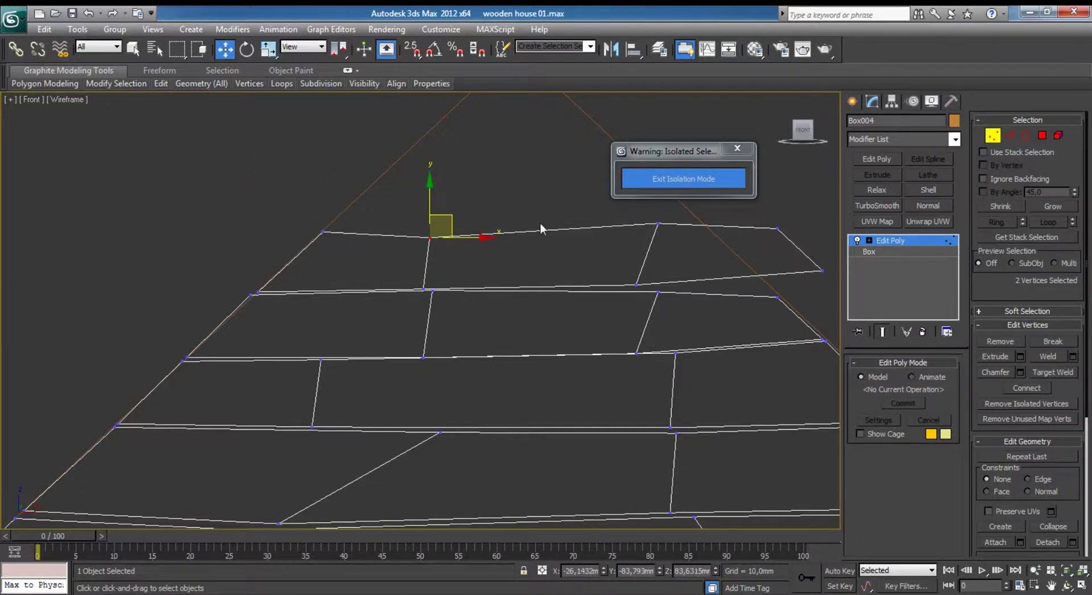
pyautogui.keyDown('alt'); pyautogui.moveTo(540, 223); pyautogui.dragTo(514, 237, button='middle'); pyautogui.keyUp('alt')
pyautogui.moveTo(562, 250); pyautogui.dragTo(606, 271)
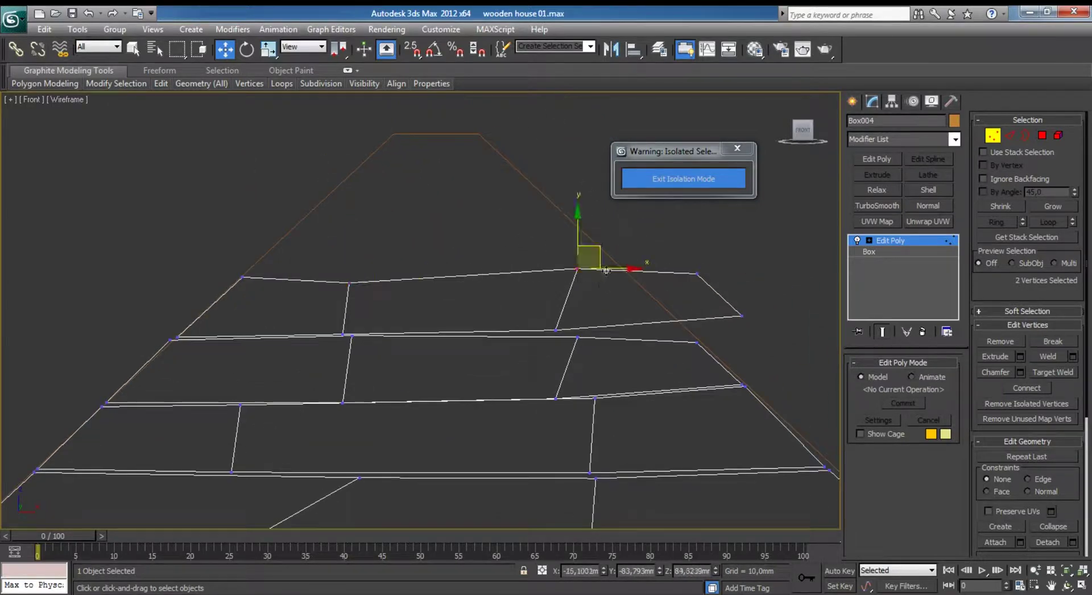
pyautogui.click(555, 329)
pyautogui.moveTo(576, 316)
pyautogui.mouseDown()
pyautogui.moveTo(589, 319)
pyautogui.moveTo(648, 265)
pyautogui.mouseUp()
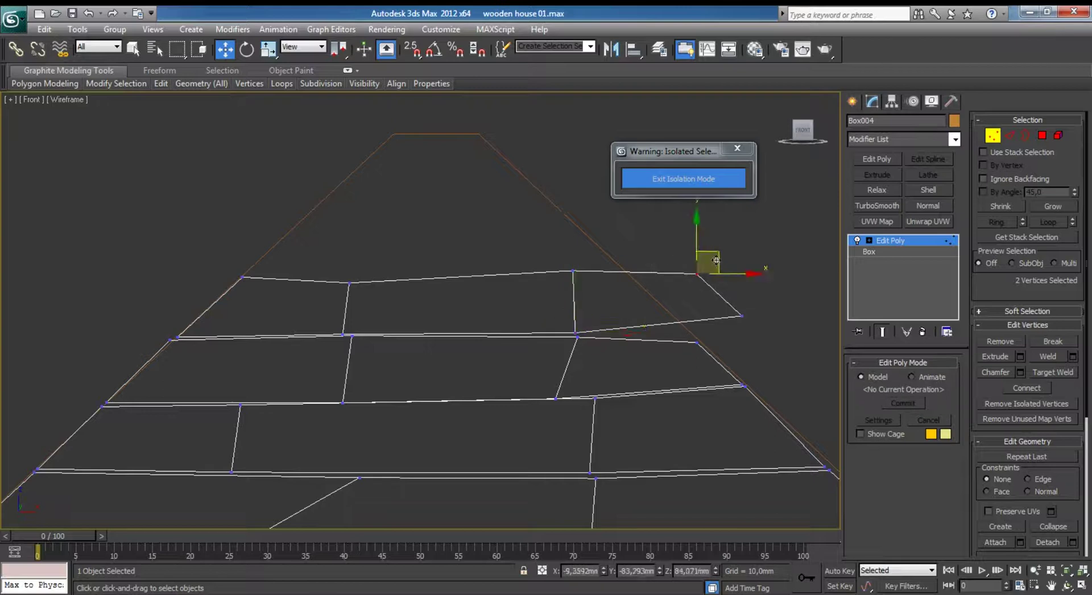
pyautogui.moveTo(794, 298)
pyautogui.mouseDown()
pyautogui.moveTo(722, 336)
pyautogui.moveTo(723, 319)
pyautogui.mouseUp()
pyautogui.moveTo(547, 247)
pyautogui.mouseDown()
pyautogui.moveTo(576, 274)
pyautogui.moveTo(534, 255)
pyautogui.mouseUp()
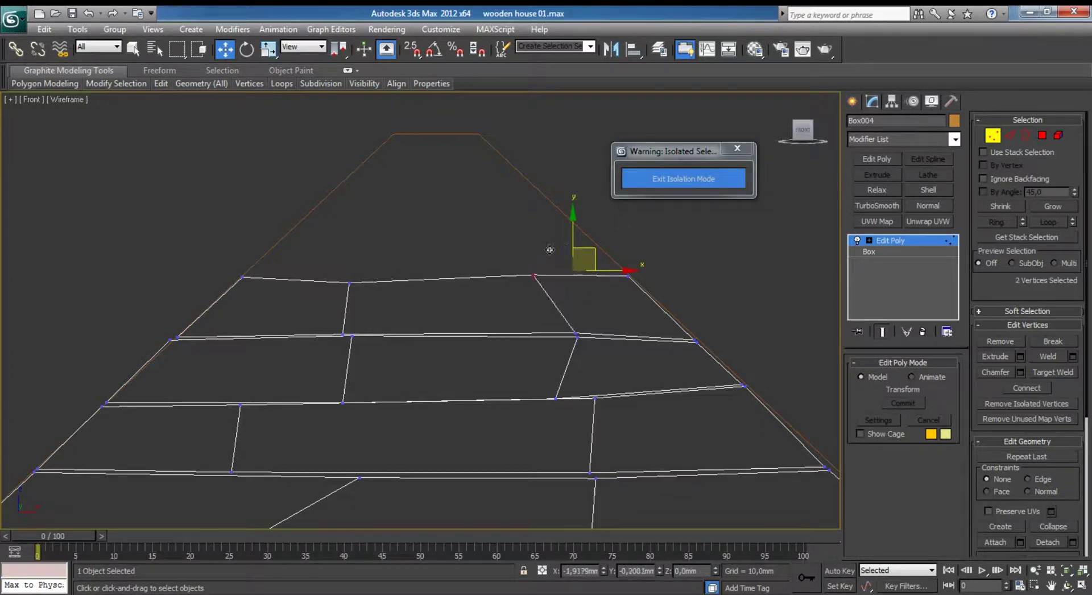
pyautogui.hotkey('alt', 'w')
pyautogui.press('z')
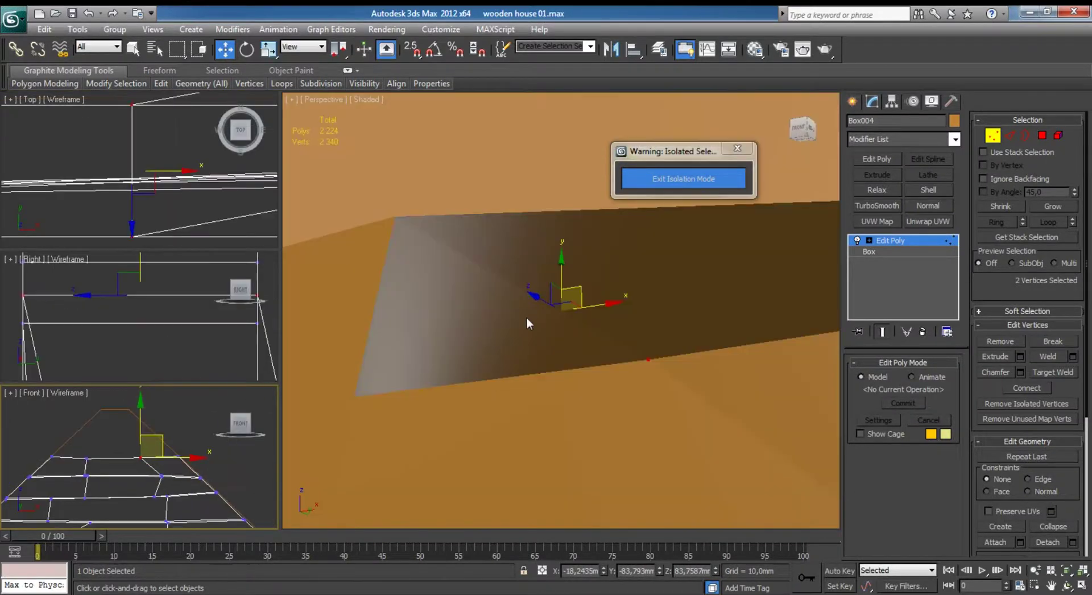
pyautogui.scroll(-5, 619, 332)
pyautogui.moveTo(619, 332)
pyautogui.keyDown('alt'); pyautogui.mouseDown(button='middle')
pyautogui.moveTo(632, 353)
pyautogui.moveTo(638, 280)
pyautogui.moveTo(602, 257)
pyautogui.moveTo(581, 271)
pyautogui.moveTo(533, 273)
pyautogui.moveTo(519, 258)
pyautogui.moveTo(612, 273)
pyautogui.mouseUp(button='middle'); pyautogui.keyUp('alt')
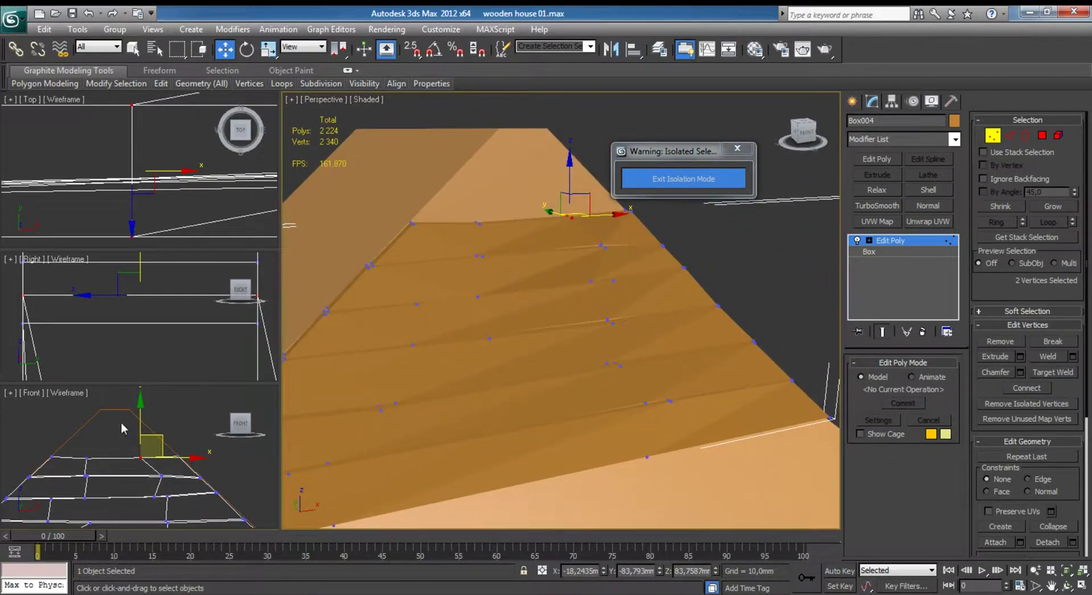
pyautogui.middleClick(144, 425)
pyautogui.hotkey('alt', 'w')
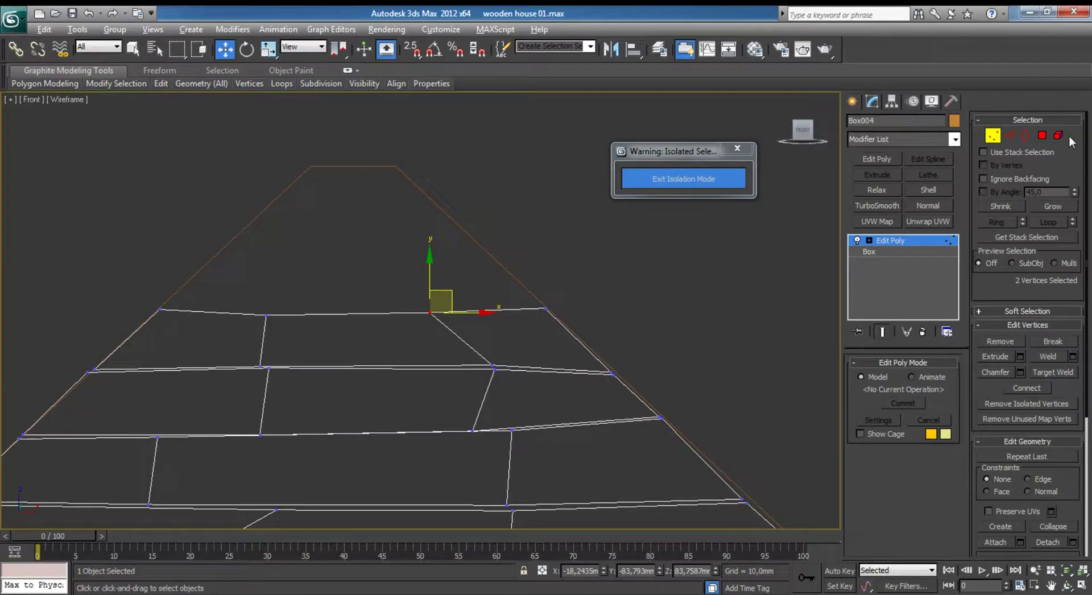
# Clone the top plank row upward into the same mesh.
pyautogui.click(1058, 135)
pyautogui.keyDown('shift'); pyautogui.moveTo(357, 297); pyautogui.dragTo(358, 237); pyautogui.keyUp('shift')
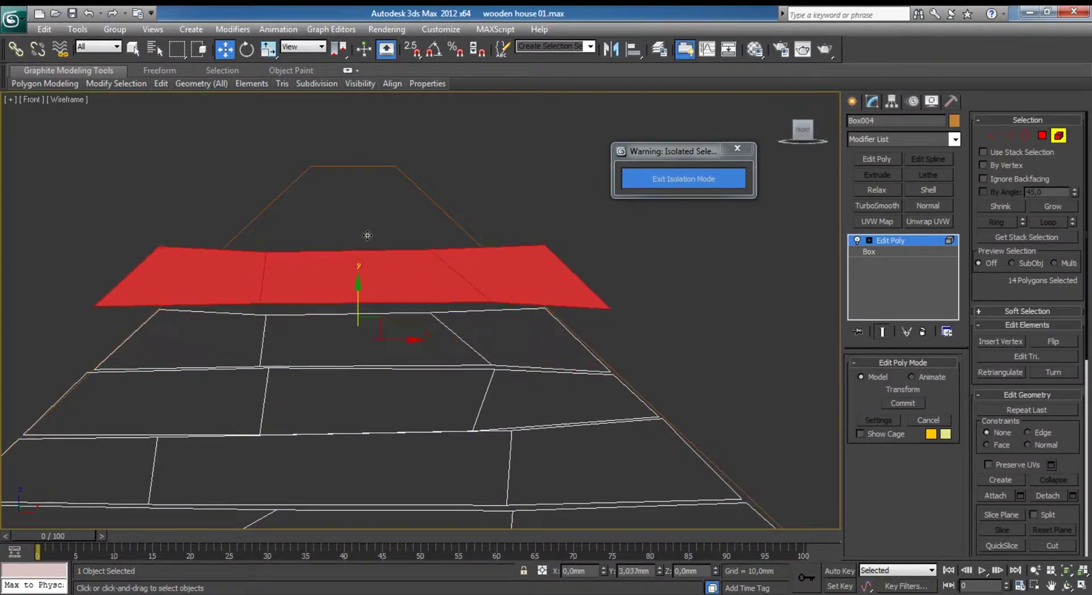
pyautogui.click(596, 319)
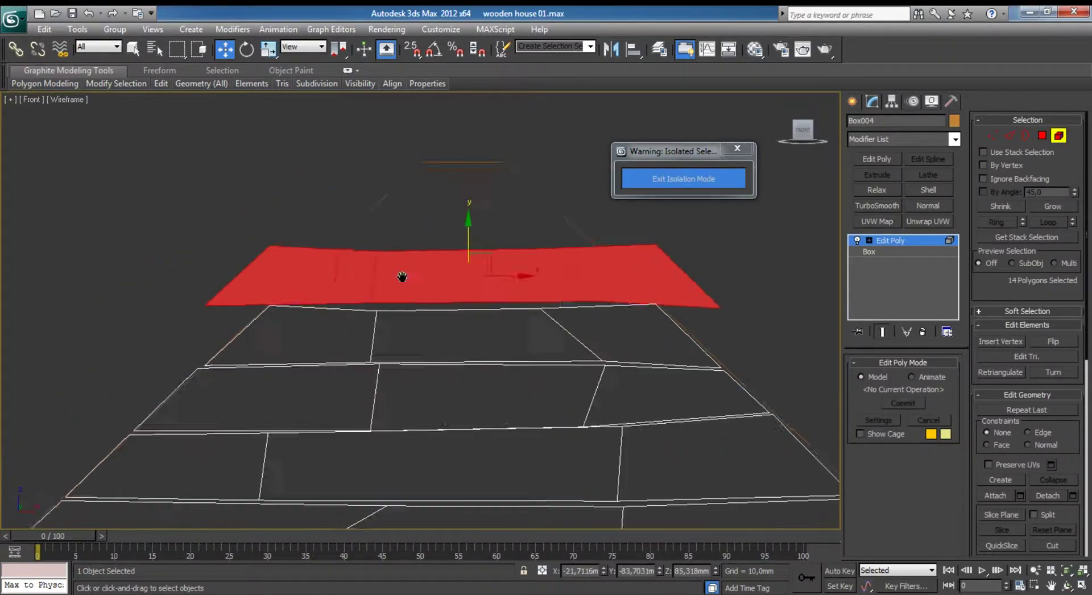
pyautogui.scroll(4, 402, 275)
# Move the new row's left end inward to the roof edge and drop a seam vertex into line.
pyautogui.press('1')
pyautogui.moveTo(279, 145); pyautogui.dragTo(374, 179)
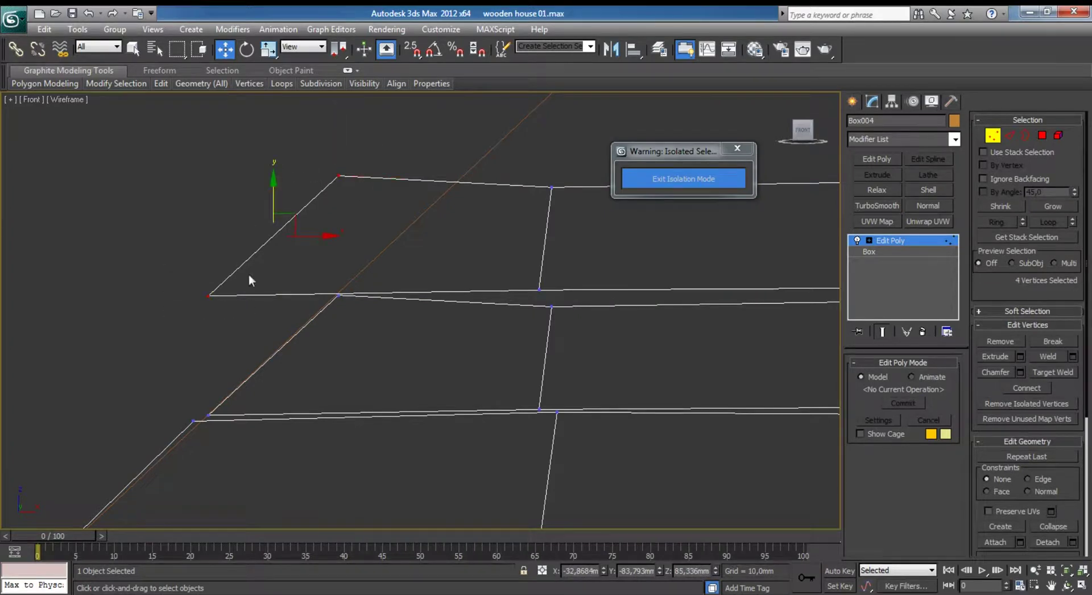
pyautogui.moveTo(294, 222); pyautogui.dragTo(425, 221)
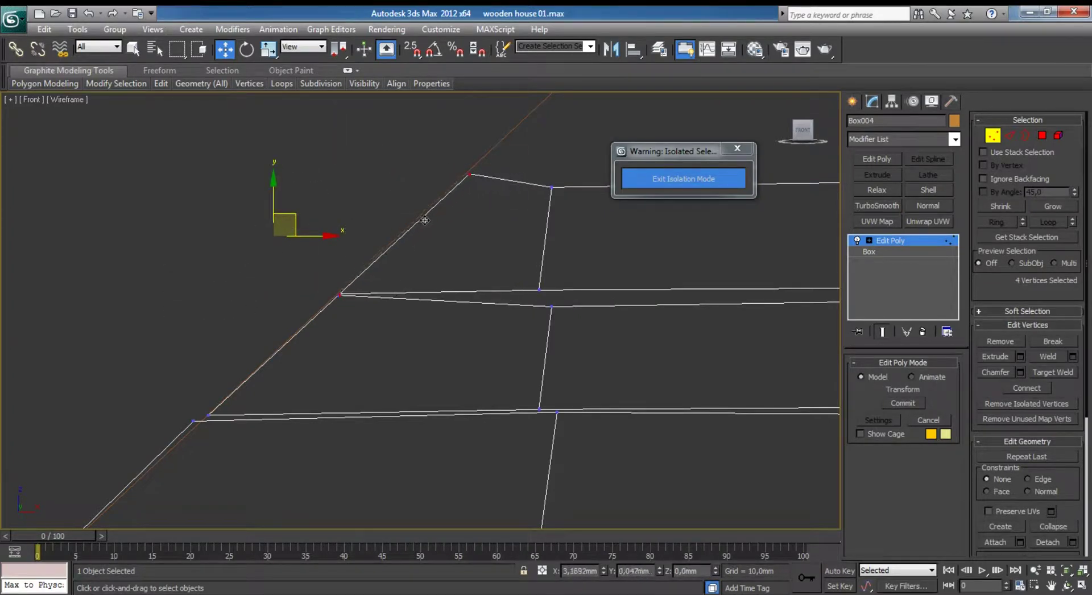
pyautogui.moveTo(512, 163); pyautogui.dragTo(568, 297)
pyautogui.scroll(-3, 570, 228)
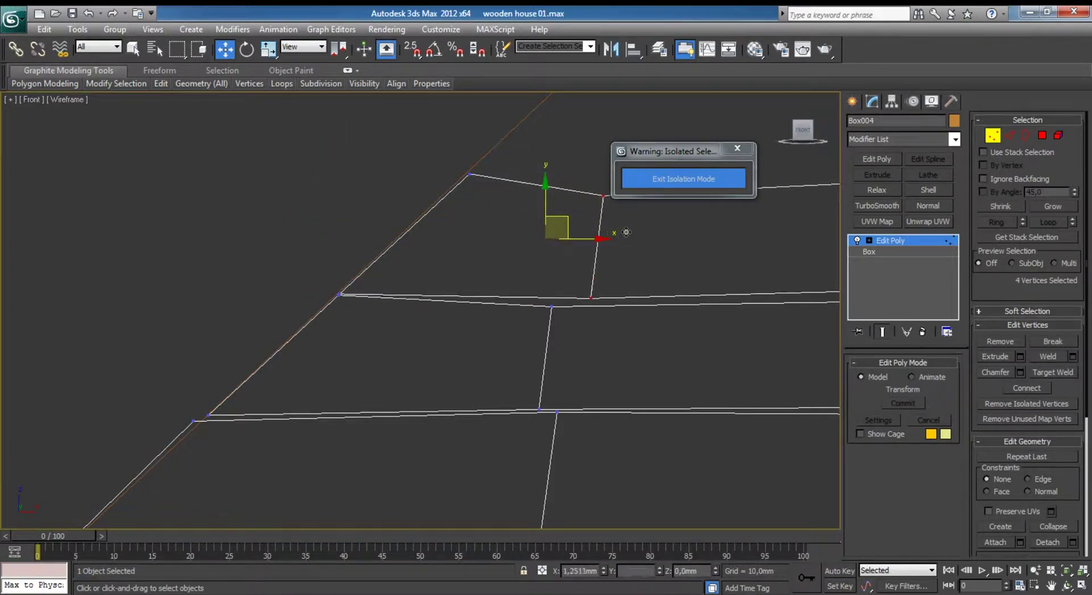
pyautogui.moveTo(671, 236)
pyautogui.mouseDown(button='middle')
pyautogui.moveTo(590, 268)
pyautogui.moveTo(454, 254)
pyautogui.mouseUp(button='middle')
pyautogui.click(516, 262)
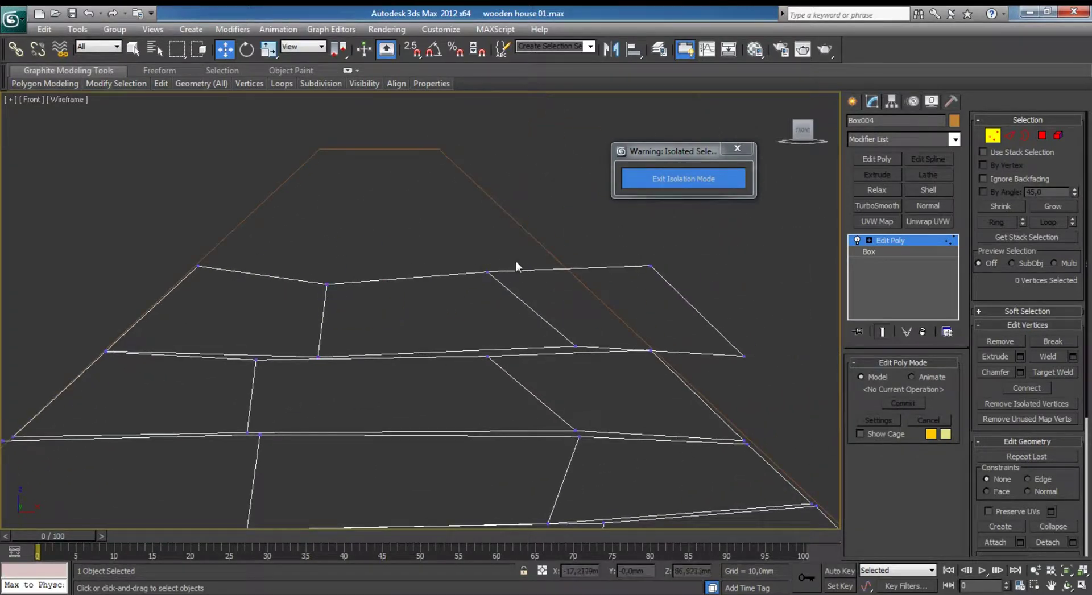
pyautogui.moveTo(481, 254)
pyautogui.mouseDown()
pyautogui.moveTo(508, 285)
pyautogui.moveTo(496, 281)
pyautogui.mouseUp()
# Pull the right end vertex inside the roof slope and shift the diagonal seam left.
pyautogui.click(650, 266)
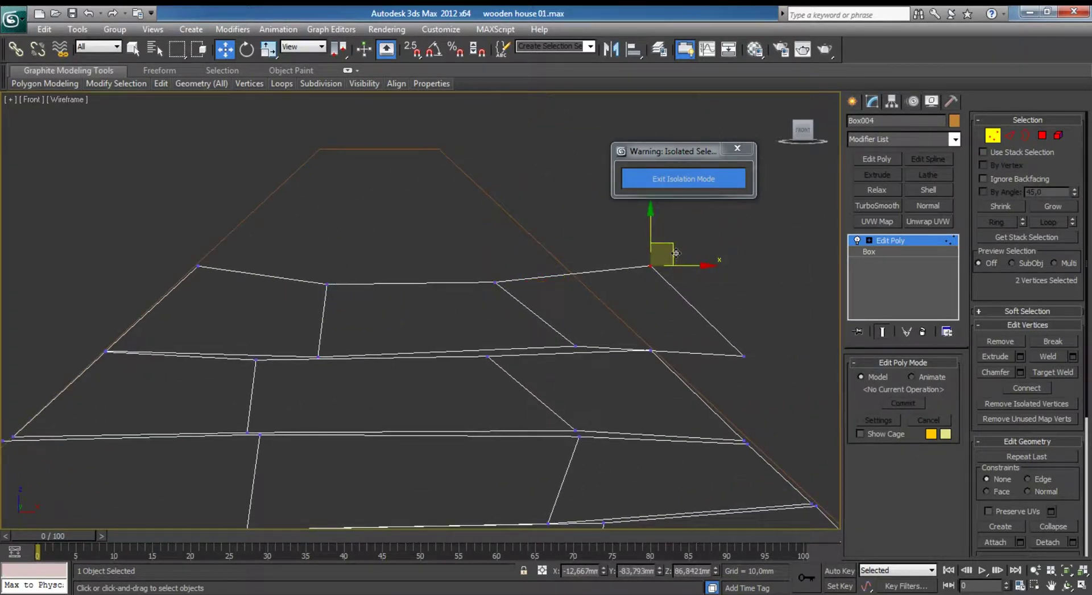
pyautogui.moveTo(588, 257); pyautogui.dragTo(612, 268)
pyautogui.moveTo(670, 246); pyautogui.dragTo(587, 257)
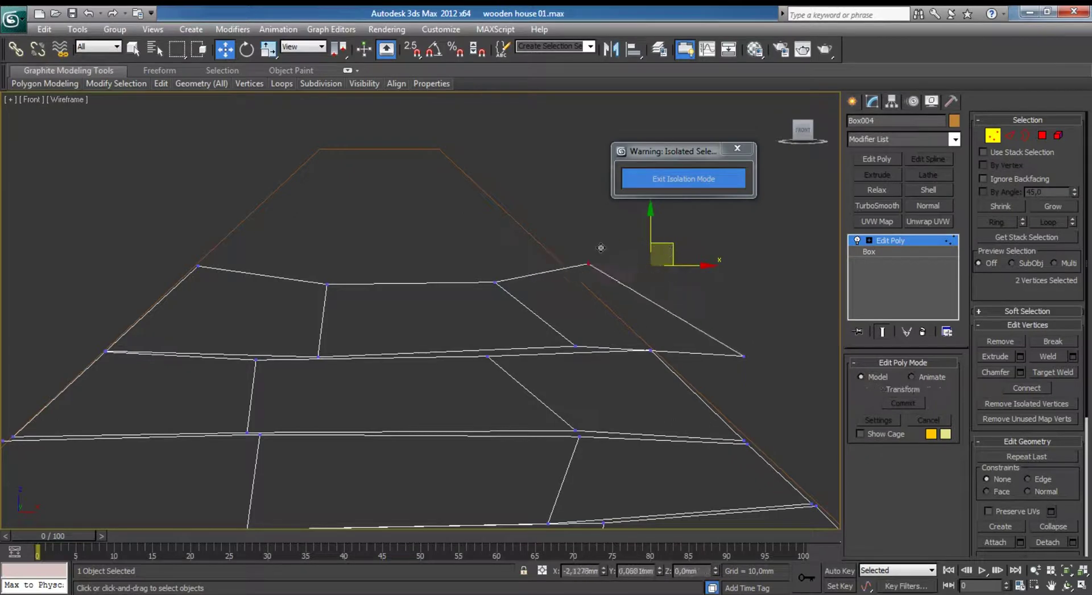
pyautogui.moveTo(759, 367); pyautogui.dragTo(650, 349)
pyautogui.moveTo(463, 266); pyautogui.dragTo(536, 318)
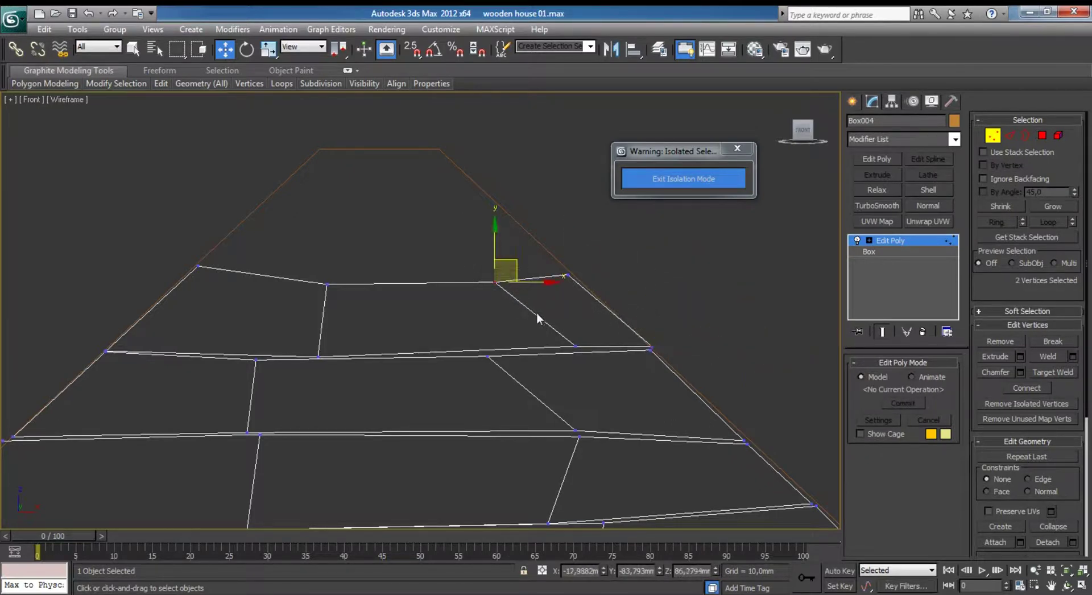
pyautogui.keyDown('ctrl'); pyautogui.moveTo(588, 353); pyautogui.dragTo(588, 354); pyautogui.keyUp('ctrl')
pyautogui.moveTo(558, 298); pyautogui.dragTo(489, 306)
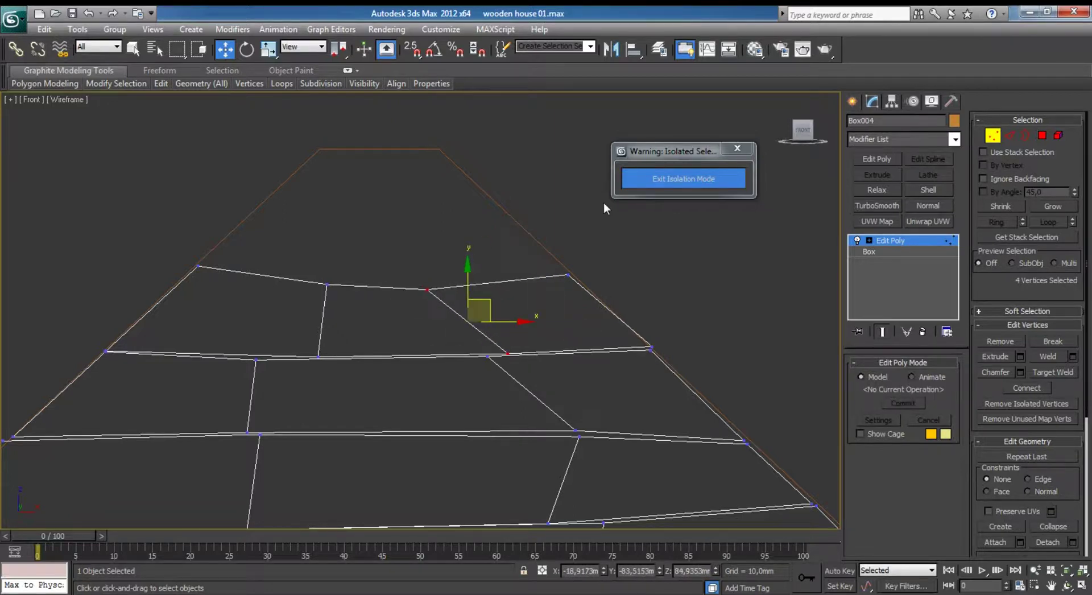
pyautogui.click(992, 136)
# Clone the newest plank row further up the roof.
pyautogui.click(1058, 135)
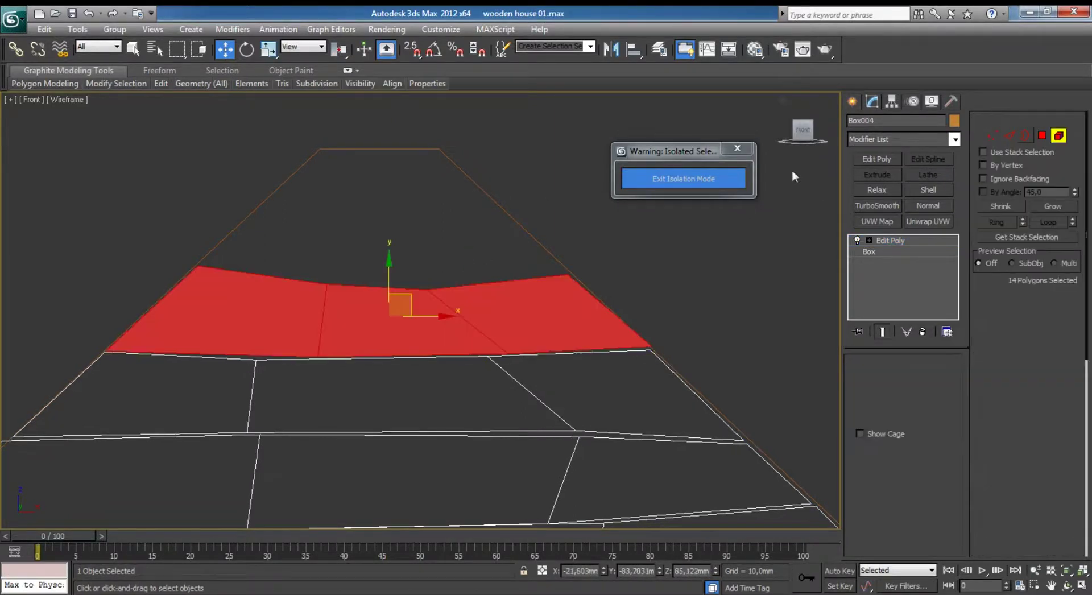
pyautogui.moveTo(398, 289)
pyautogui.mouseDown()
pyautogui.moveTo(399, 190)
pyautogui.moveTo(400, 204)
pyautogui.mouseUp()
pyautogui.click(584, 315)
# Raise the new row's left end and realign its seam vertices.
pyautogui.press('1')
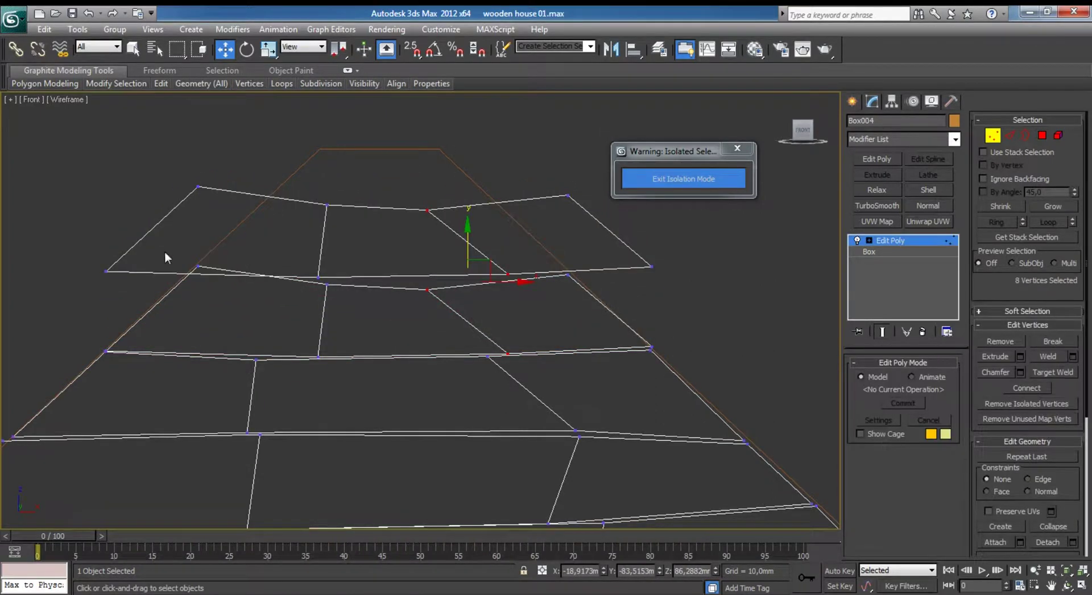
pyautogui.moveTo(118, 260); pyautogui.dragTo(164, 243)
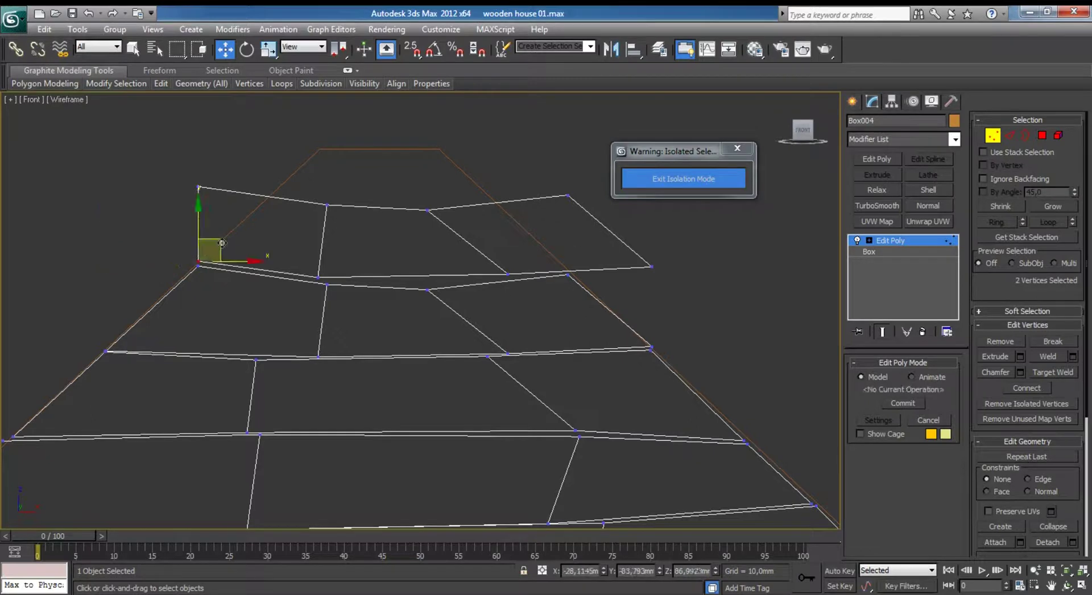
pyautogui.moveTo(211, 257)
pyautogui.mouseDown()
pyautogui.moveTo(217, 191)
pyautogui.moveTo(355, 204)
pyautogui.moveTo(340, 191)
pyautogui.mouseUp()
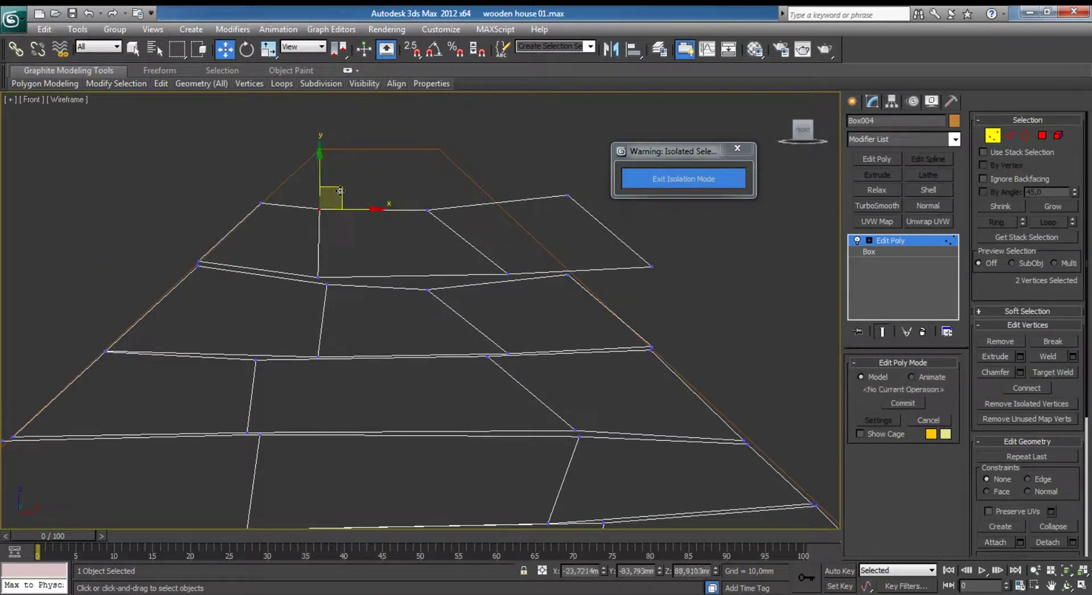
pyautogui.click(319, 278)
pyautogui.moveTo(324, 283); pyautogui.dragTo(355, 288)
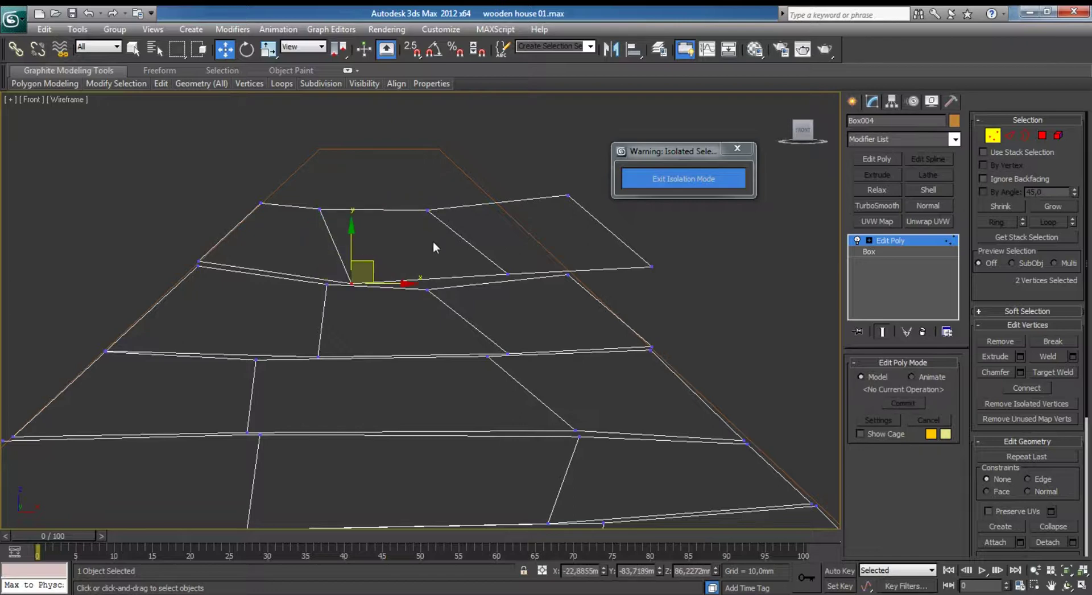
pyautogui.moveTo(522, 282); pyautogui.dragTo(467, 282)
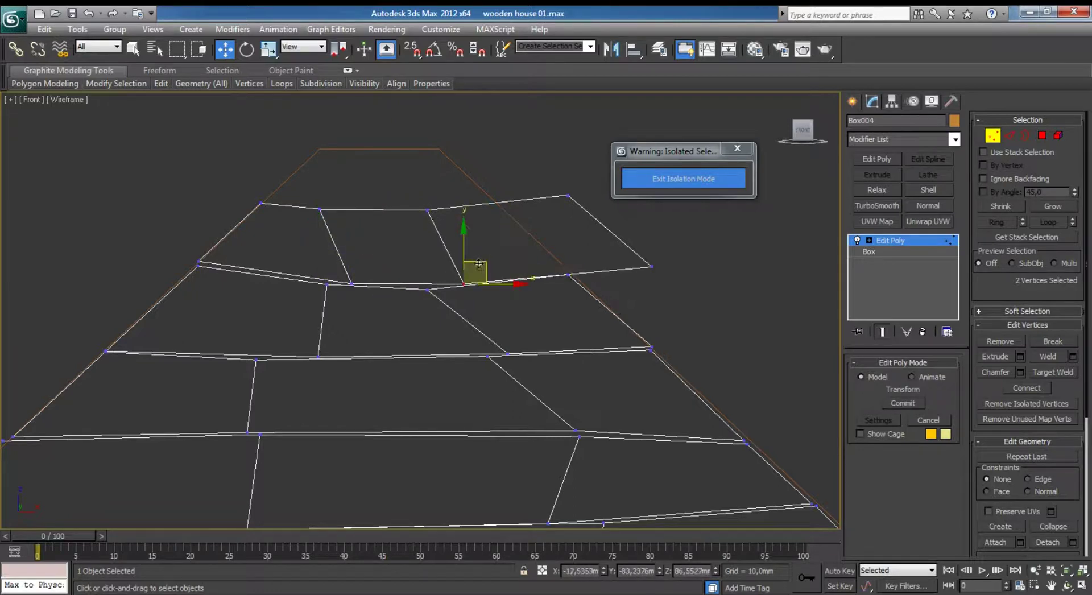
pyautogui.moveTo(419, 195); pyautogui.dragTo(454, 224)
# Trim the row's right end in onto the roof slope.
pyautogui.moveTo(549, 168); pyautogui.dragTo(578, 203)
pyautogui.keyDown('ctrl'); pyautogui.moveTo(578, 244); pyautogui.dragTo(671, 267); pyautogui.keyUp('ctrl')
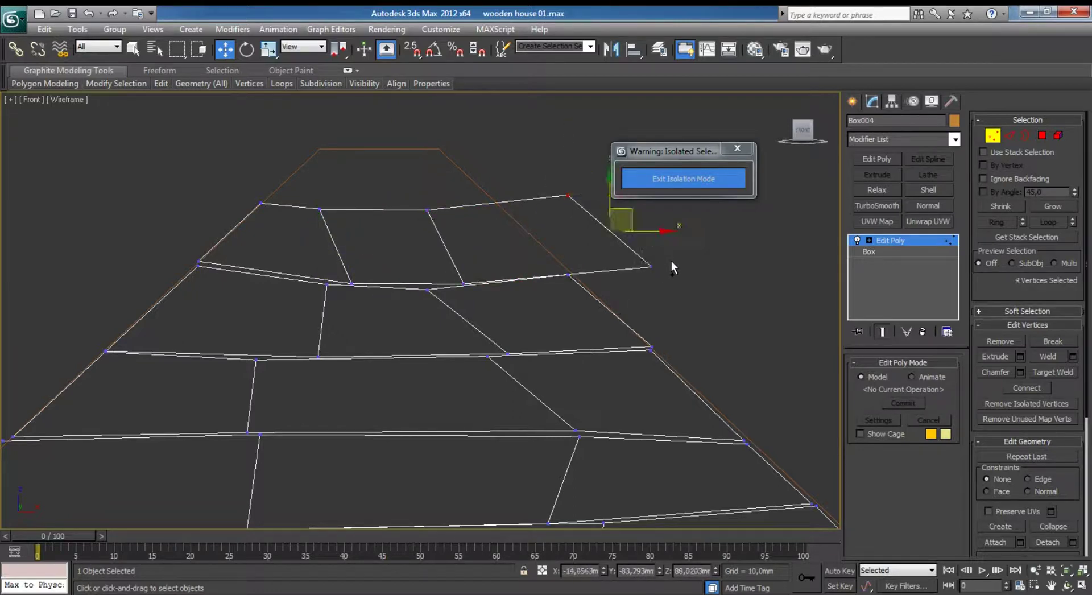
pyautogui.moveTo(634, 210); pyautogui.dragTo(556, 213)
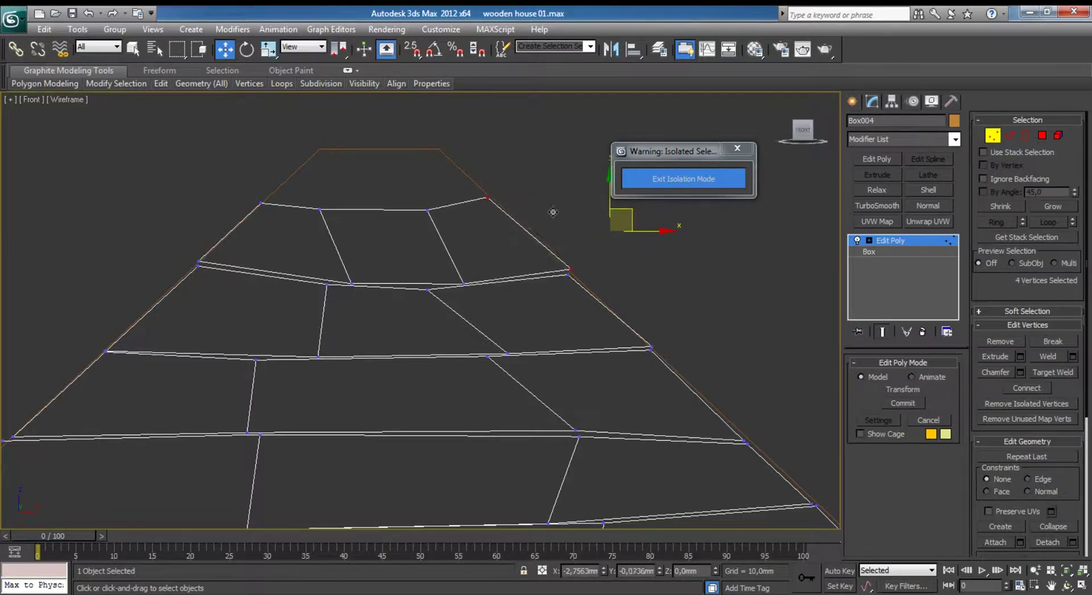
pyautogui.click(993, 137)
pyautogui.click(1058, 135)
# Clone the top plank row up toward the ridge.
pyautogui.click(438, 235)
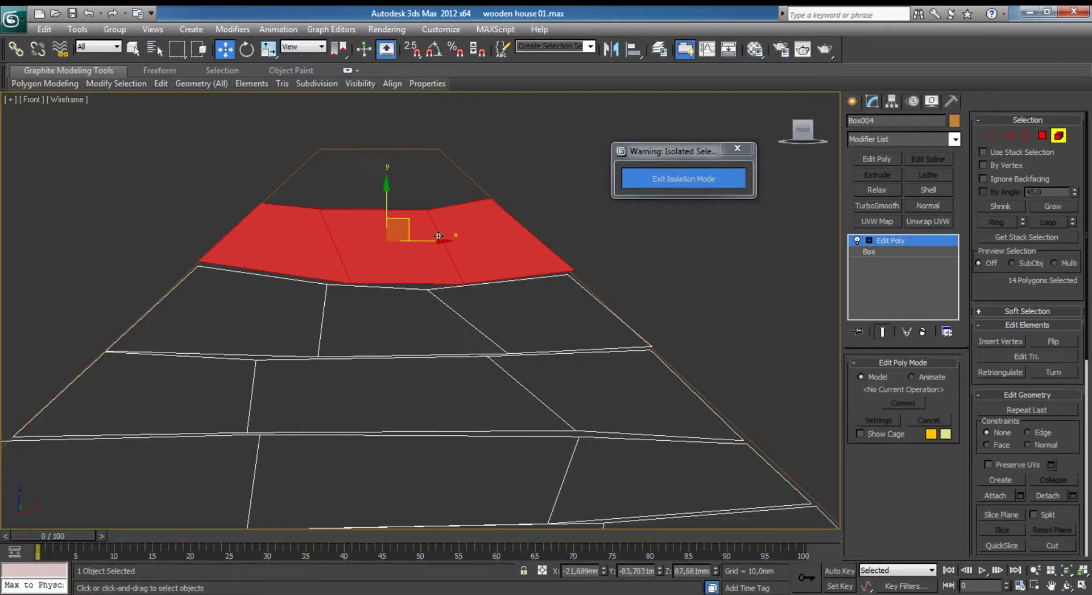
pyautogui.moveTo(392, 214); pyautogui.dragTo(403, 127)
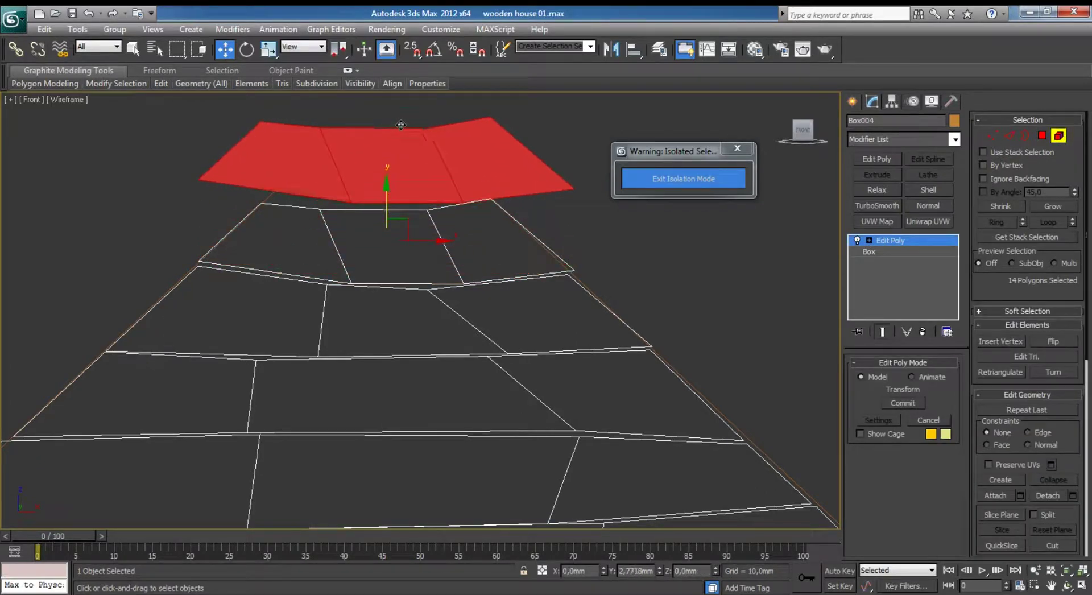
pyautogui.click(584, 323)
pyautogui.scroll(2, 458, 264)
pyautogui.moveTo(459, 263); pyautogui.dragTo(461, 345, button='middle')
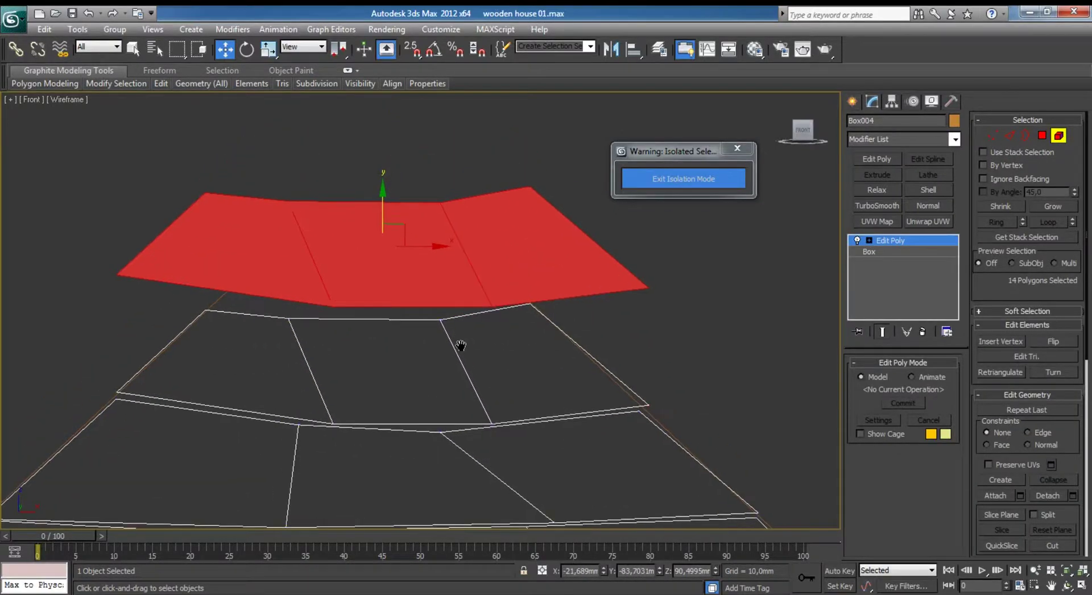
# Pull the new row's corner vertices in to the roof outline, then check the planks in Perspective.
pyautogui.press('1')
pyautogui.moveTo(380, 148); pyautogui.dragTo(231, 193)
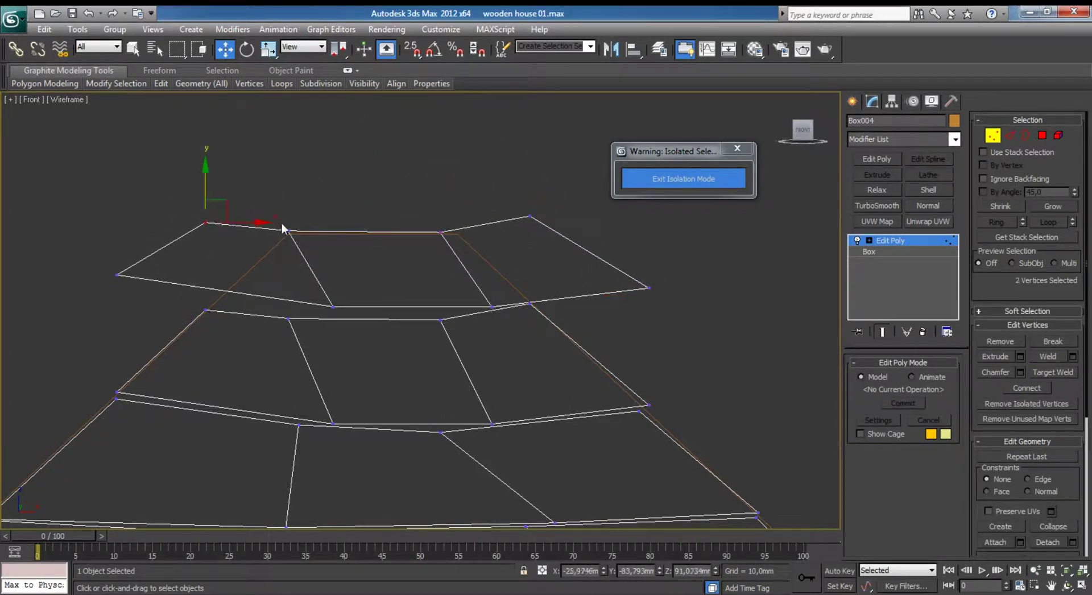
pyautogui.moveTo(311, 214)
pyautogui.mouseDown()
pyautogui.moveTo(245, 203)
pyautogui.moveTo(117, 275)
pyautogui.moveTo(353, 308)
pyautogui.moveTo(308, 316)
pyautogui.mouseUp()
pyautogui.hotkey('ctrl', 'z')
pyautogui.moveTo(428, 276)
pyautogui.mouseDown()
pyautogui.moveTo(501, 316)
pyautogui.moveTo(463, 299)
pyautogui.mouseUp()
pyautogui.moveTo(507, 190)
pyautogui.mouseDown()
pyautogui.moveTo(554, 228)
pyautogui.moveTo(411, 216)
pyautogui.mouseUp()
pyautogui.moveTo(598, 239)
pyautogui.mouseDown()
pyautogui.moveTo(662, 298)
pyautogui.moveTo(505, 267)
pyautogui.moveTo(553, 278)
pyautogui.mouseUp()
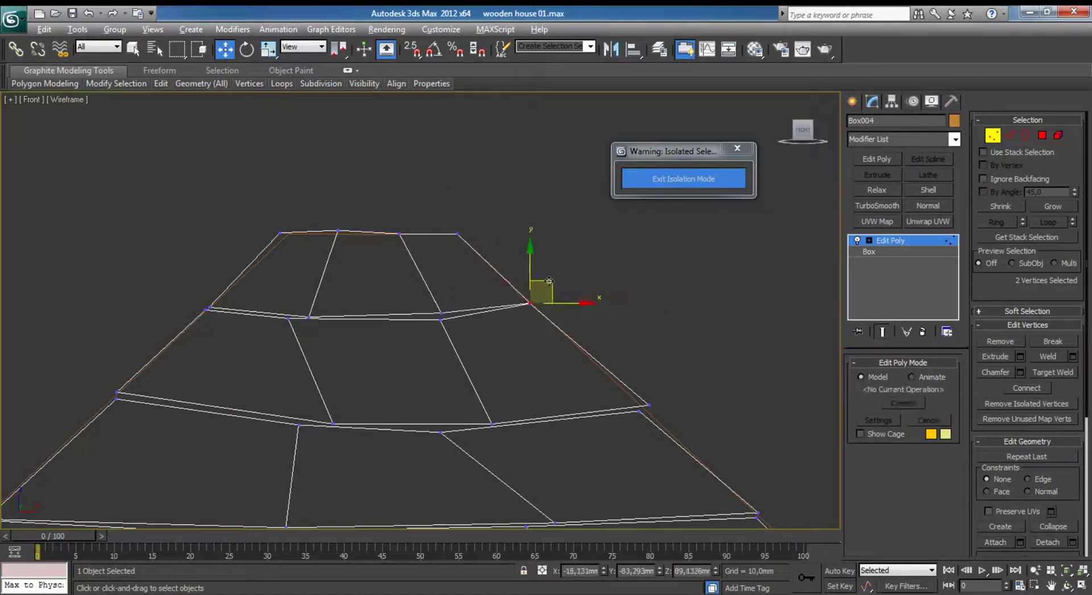
pyautogui.hotkey('alt', 'w')
pyautogui.moveTo(568, 284)
pyautogui.keyDown('alt'); pyautogui.mouseDown(button='middle')
pyautogui.moveTo(589, 265)
pyautogui.moveTo(479, 285)
pyautogui.moveTo(595, 289)
pyautogui.moveTo(619, 267)
pyautogui.mouseUp(button='middle'); pyautogui.keyUp('alt')
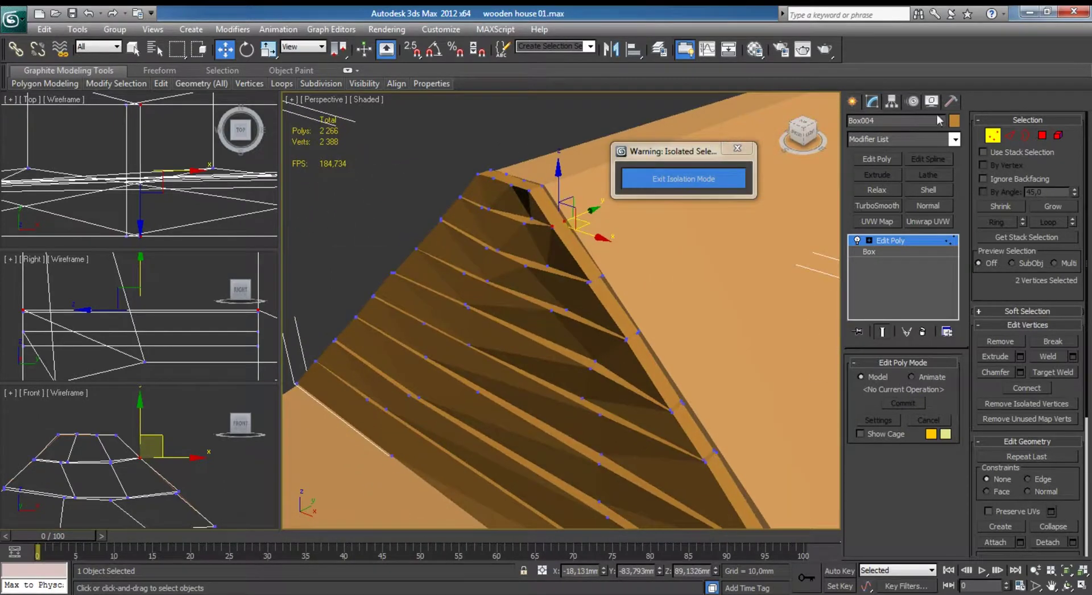
# Leave vertex editing and pick Noise from the Modifier List above Box004's Edit Poly.
pyautogui.click(532, 230)
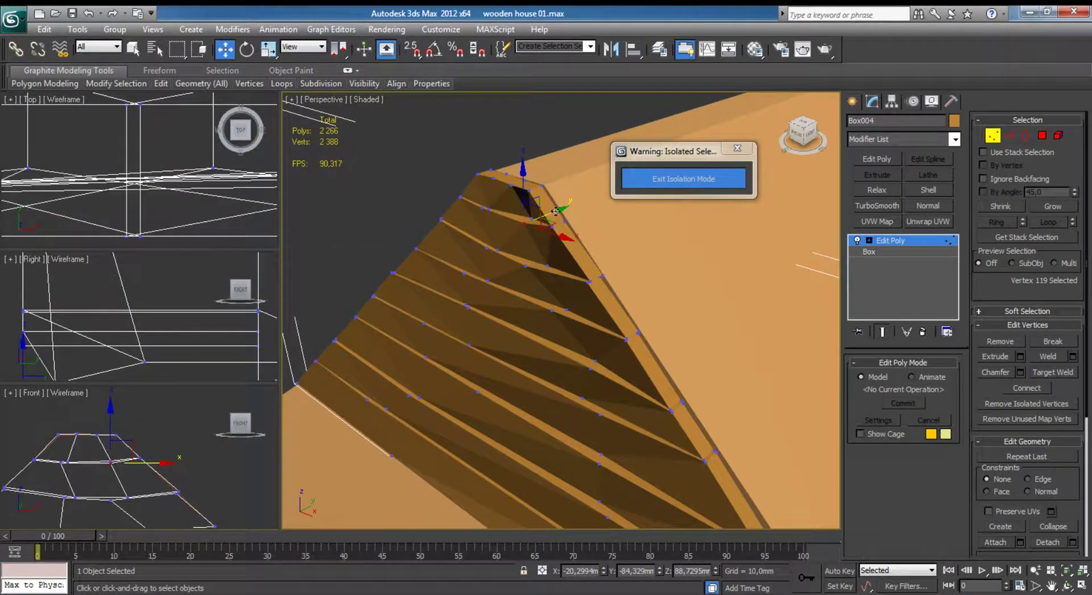
pyautogui.moveTo(555, 211)
pyautogui.keyDown('alt'); pyautogui.mouseDown(button='middle')
pyautogui.moveTo(531, 243)
pyautogui.moveTo(582, 230)
pyautogui.moveTo(546, 244)
pyautogui.moveTo(554, 236)
pyautogui.mouseUp(button='middle'); pyautogui.keyUp('alt')
pyautogui.click(994, 137)
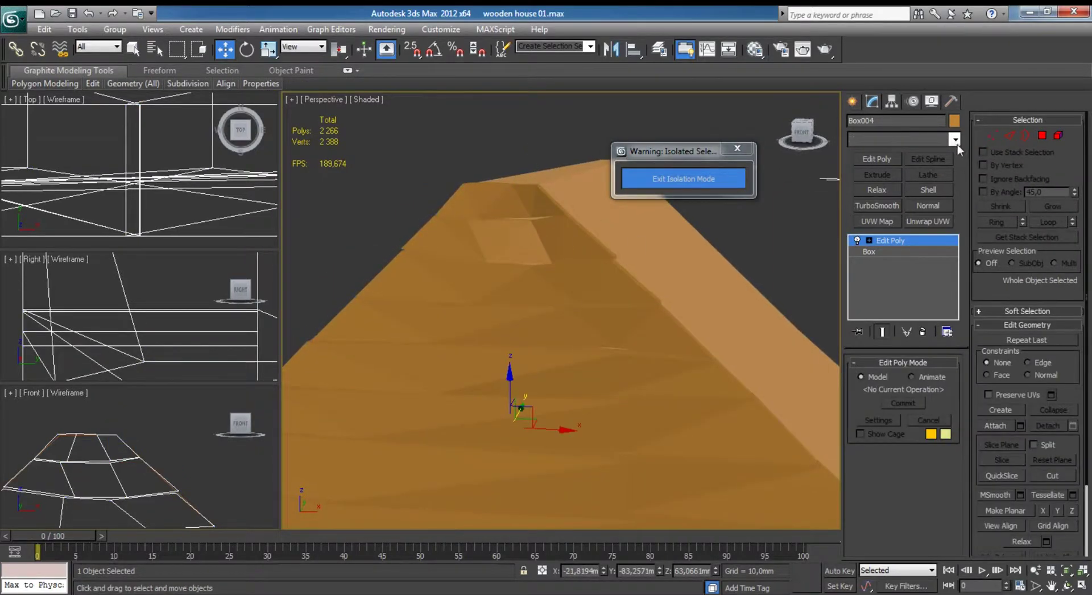
pyautogui.click(954, 140)
pyautogui.scroll(-5, 921, 364)
pyautogui.scroll(-5, 919, 384)
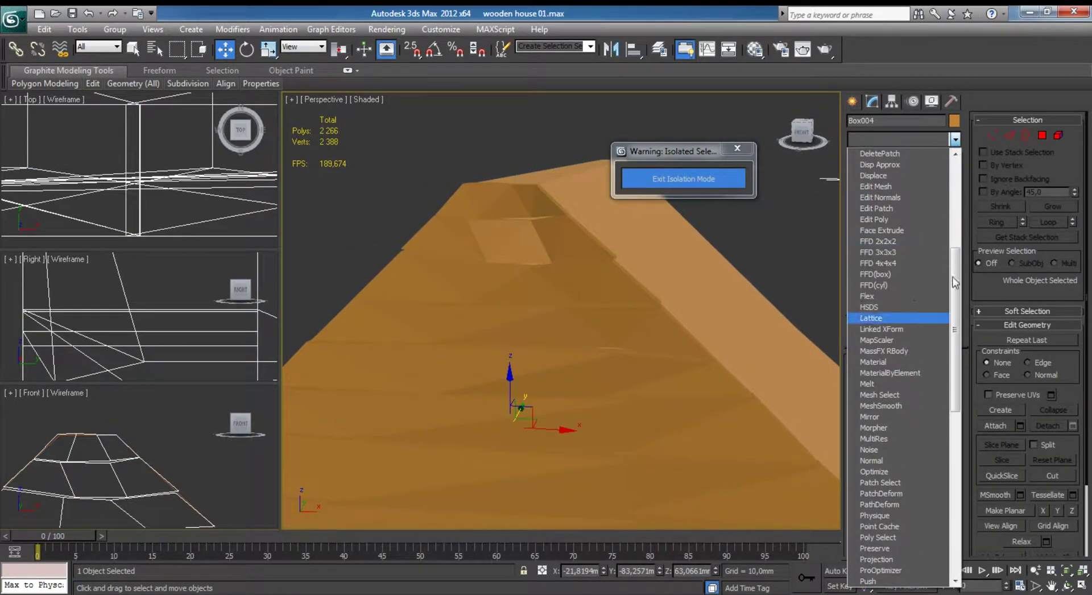
pyautogui.click(957, 141)
pyautogui.click(954, 139)
pyautogui.scroll(-3, 916, 373)
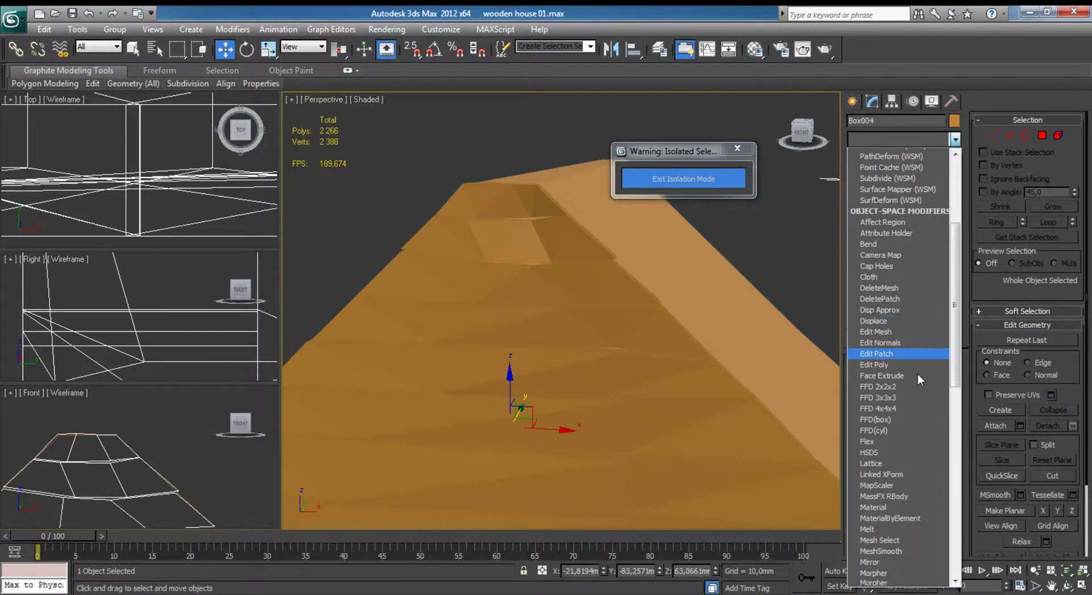
pyautogui.scroll(-2, 916, 373)
pyautogui.scroll(-1, 916, 373)
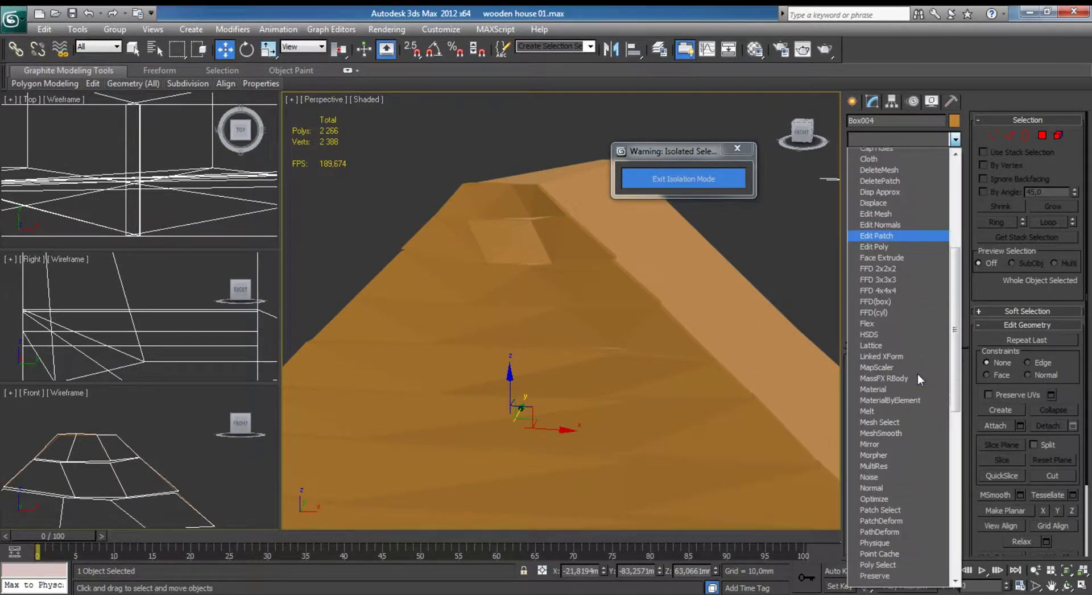
pyautogui.scroll(-2, 917, 373)
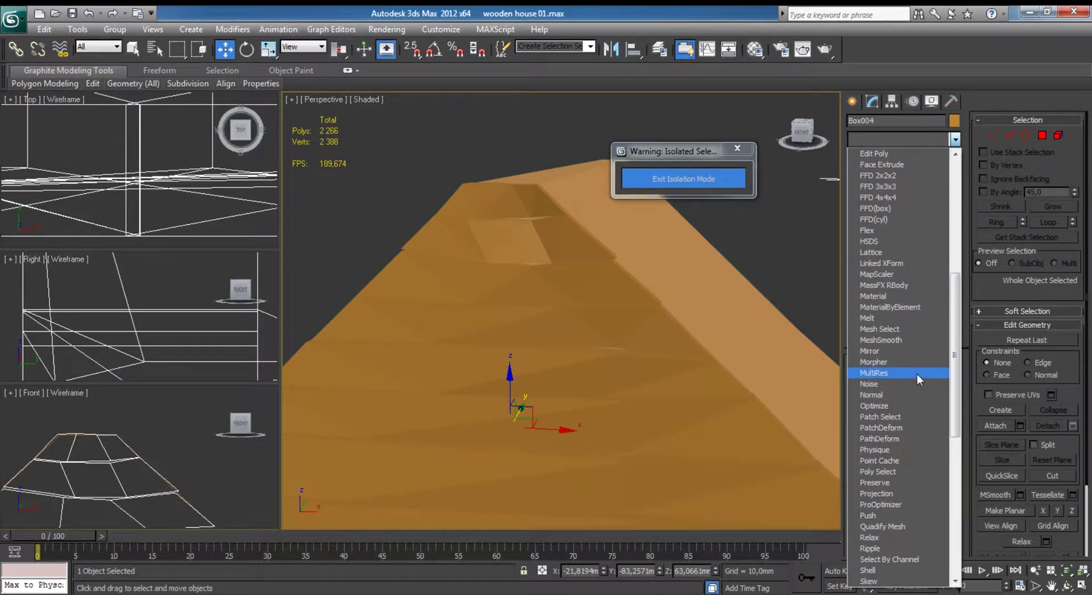
pyautogui.click(901, 382)
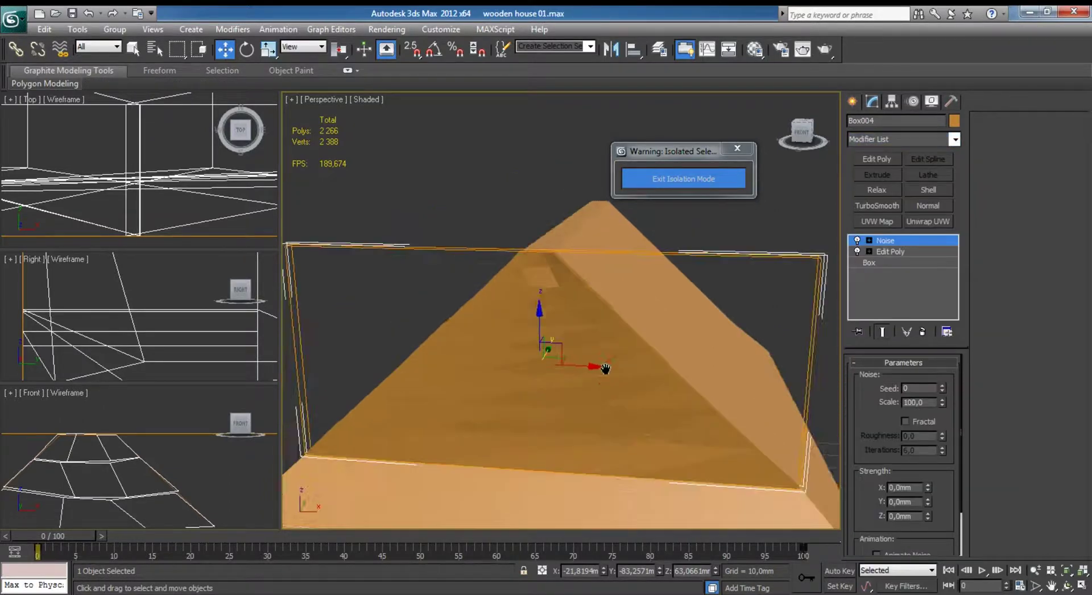
# Set the Noise scale to 1,0 and strengths to X 1,46, Y 0,59, Z 1,28 mm.
pyautogui.moveTo(605, 368); pyautogui.dragTo(626, 310, button='middle')
pyautogui.scroll(-2, 626, 311)
pyautogui.scroll(3, 502, 340)
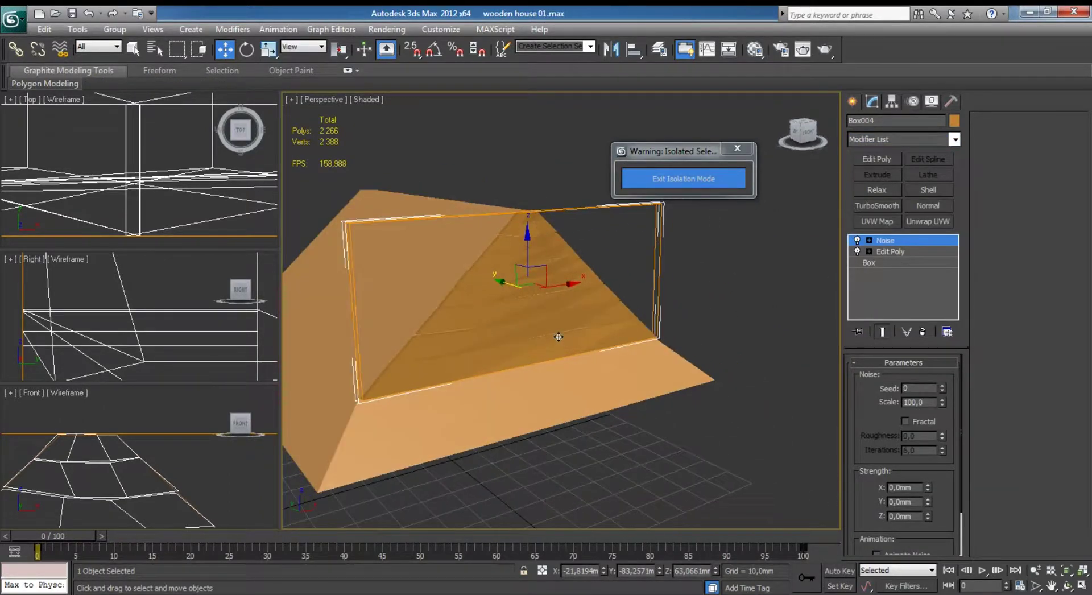
pyautogui.moveTo(555, 334); pyautogui.dragTo(590, 311, button='middle')
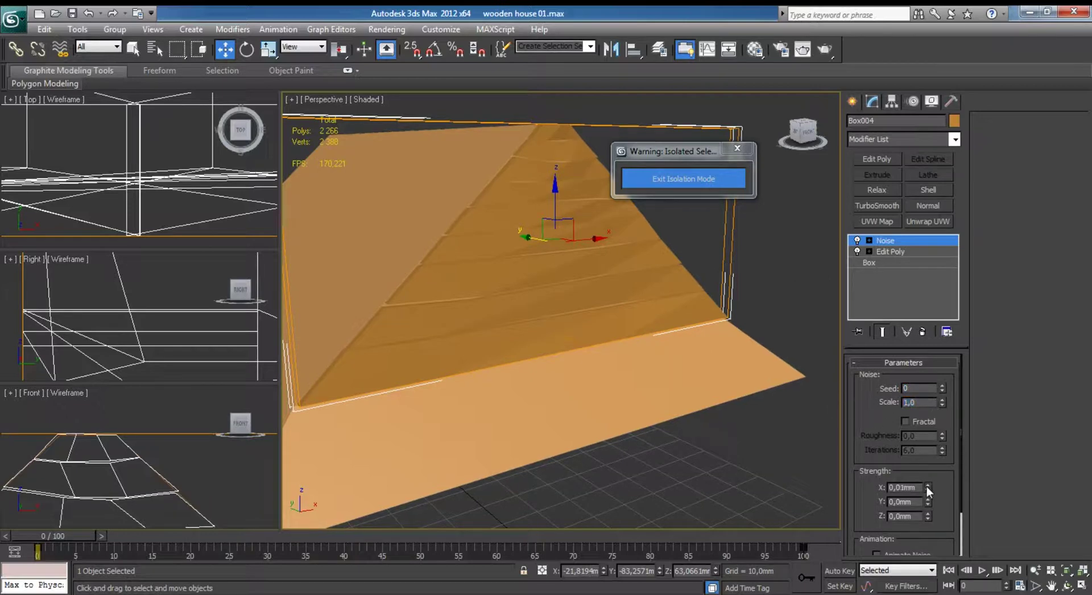
pyautogui.moveTo(928, 488)
pyautogui.mouseDown()
pyautogui.moveTo(917, 363)
pyautogui.moveTo(933, 489)
pyautogui.moveTo(918, 458)
pyautogui.mouseUp()
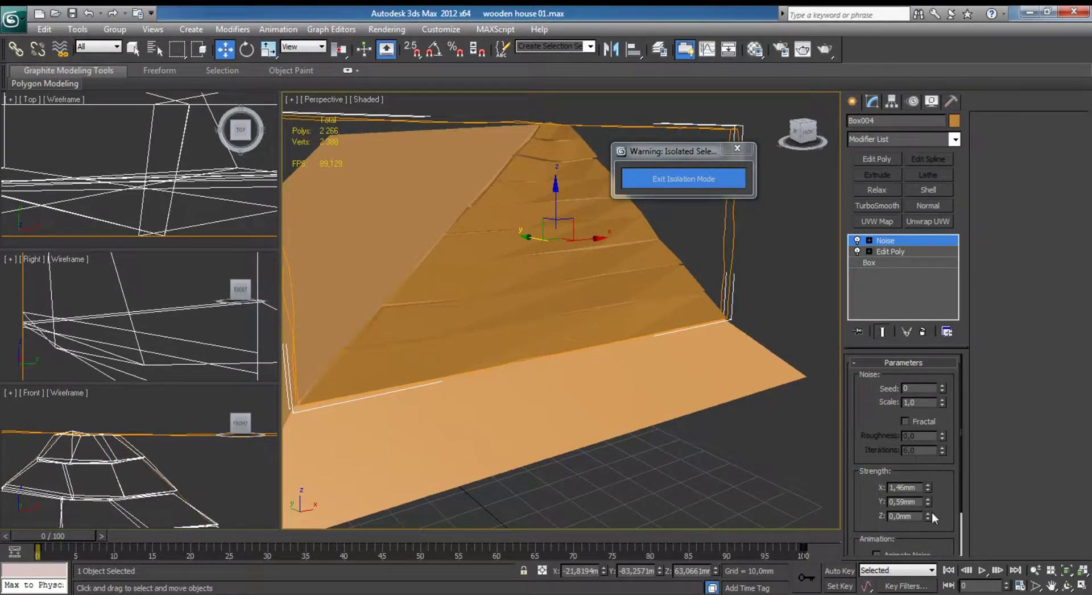
pyautogui.moveTo(928, 514); pyautogui.dragTo(927, 453)
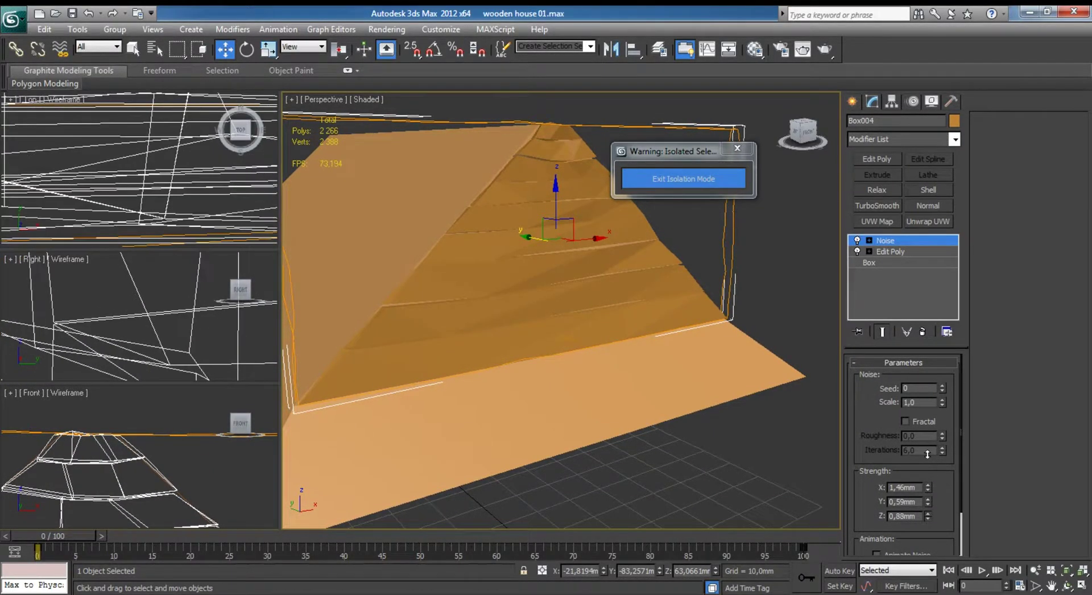
pyautogui.moveTo(569, 318)
pyautogui.keyDown('alt'); pyautogui.mouseDown(button='middle')
pyautogui.moveTo(473, 328)
pyautogui.moveTo(604, 336)
pyautogui.mouseUp(button='middle'); pyautogui.keyUp('alt')
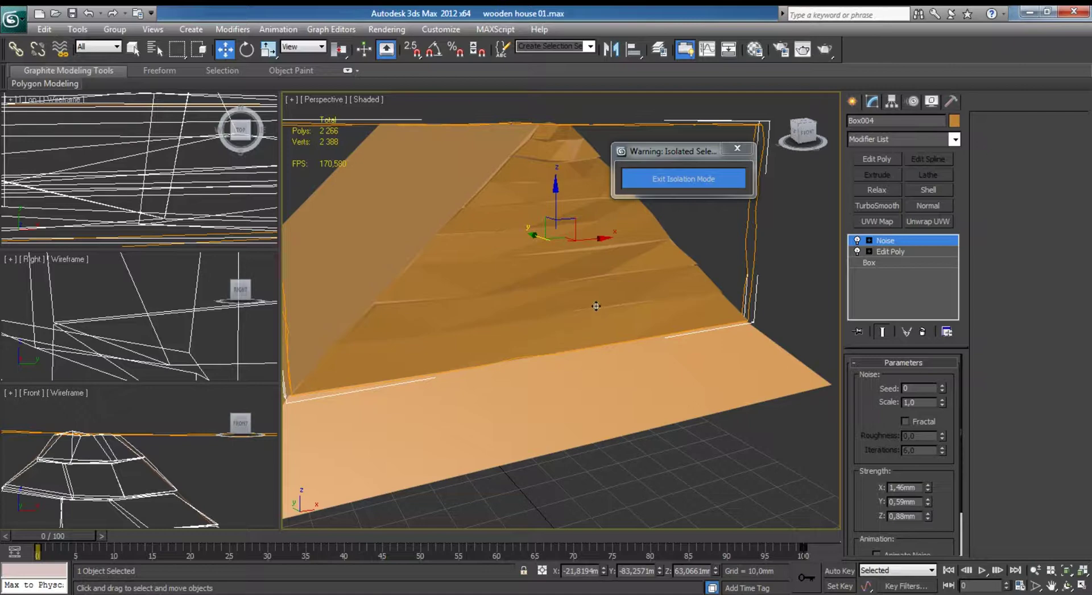
pyautogui.keyDown('alt'); pyautogui.moveTo(596, 306); pyautogui.dragTo(565, 269, button='middle'); pyautogui.keyUp('alt')
pyautogui.rightClick(564, 269)
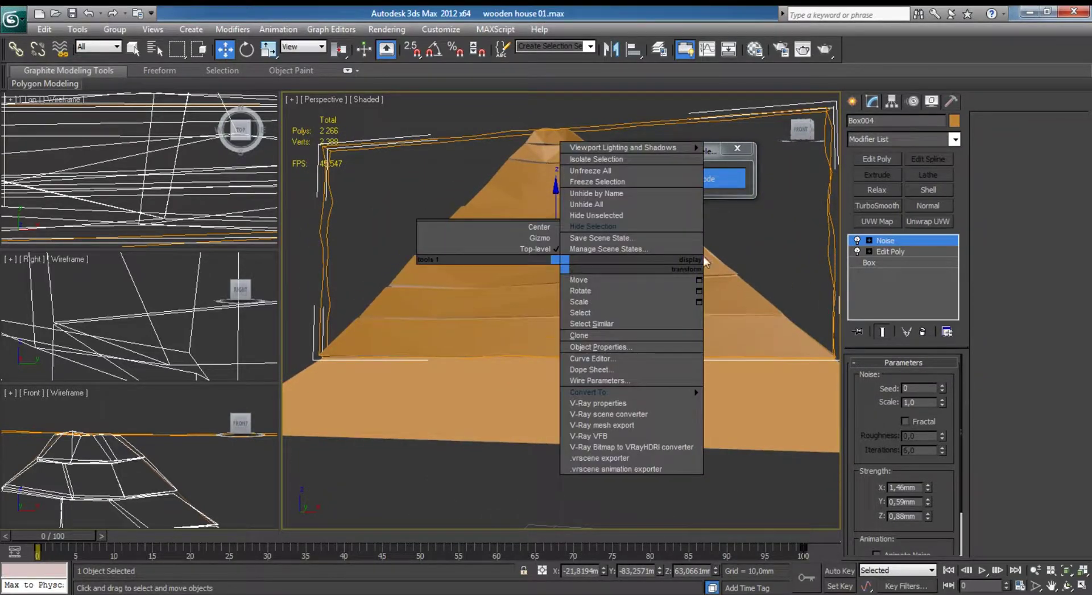
pyautogui.click(928, 513)
pyautogui.moveTo(928, 513); pyautogui.dragTo(928, 487)
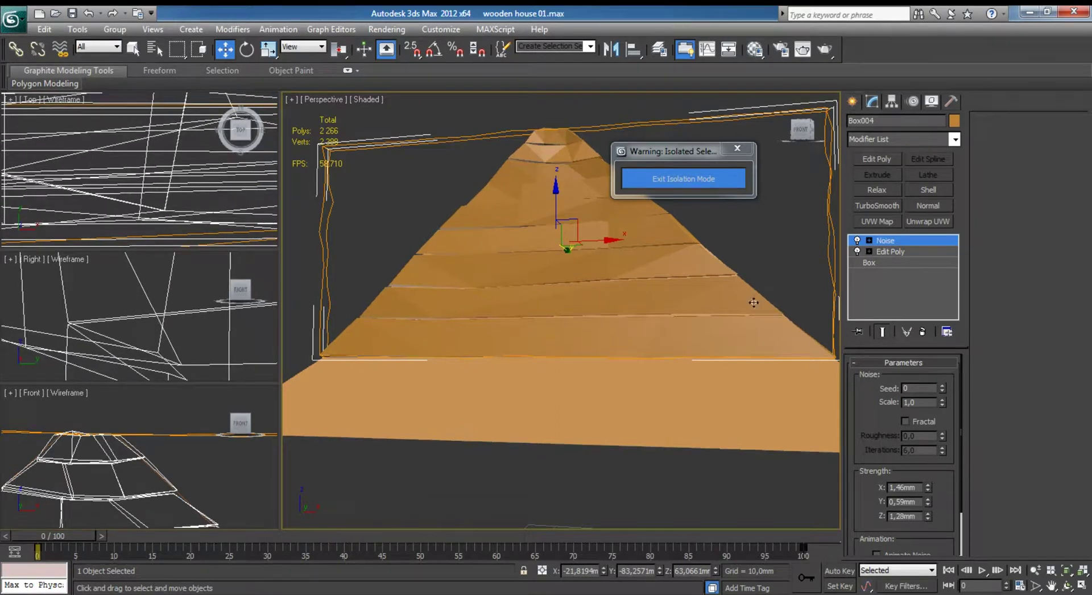
# Stack a new Edit Poly modifier above the Noise.
pyautogui.rightClick(645, 277)
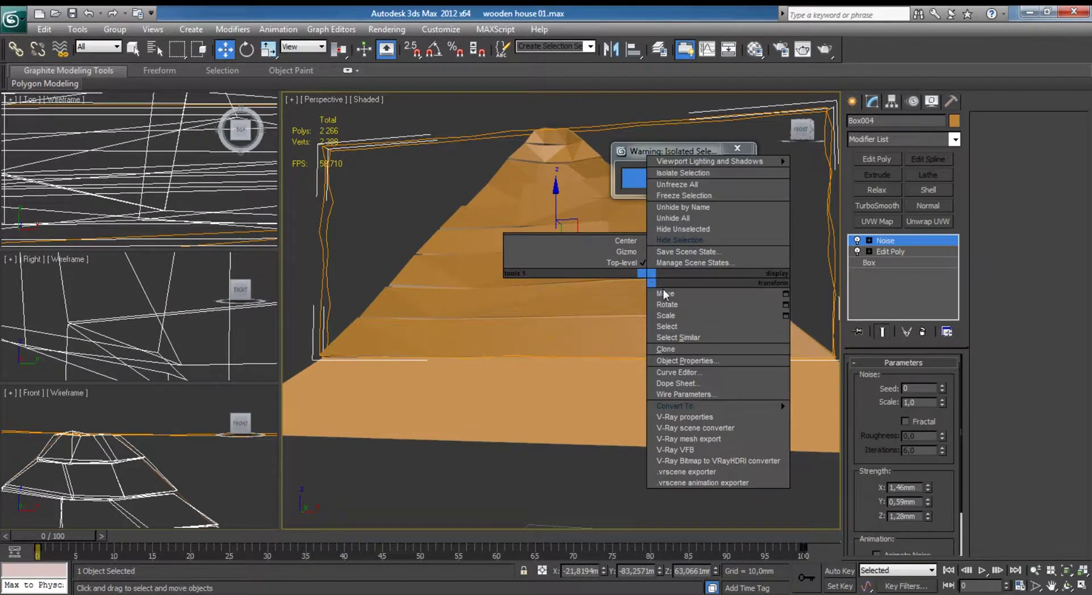
pyautogui.click(876, 159)
pyautogui.scroll(3, 616, 283)
# Give Box004 a light orange object colour and deselect it.
pyautogui.scroll(3, 617, 283)
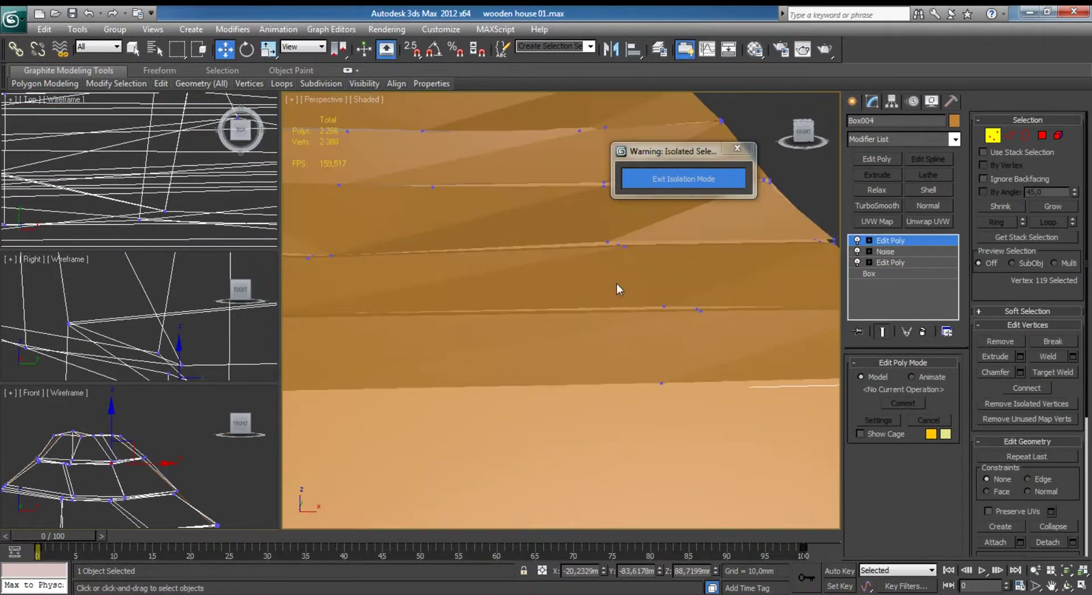
pyautogui.moveTo(614, 268)
pyautogui.keyDown('alt'); pyautogui.mouseDown(button='middle')
pyautogui.moveTo(541, 267)
pyautogui.moveTo(612, 254)
pyautogui.moveTo(597, 316)
pyautogui.mouseUp(button='middle'); pyautogui.keyUp('alt')
pyautogui.click(577, 256)
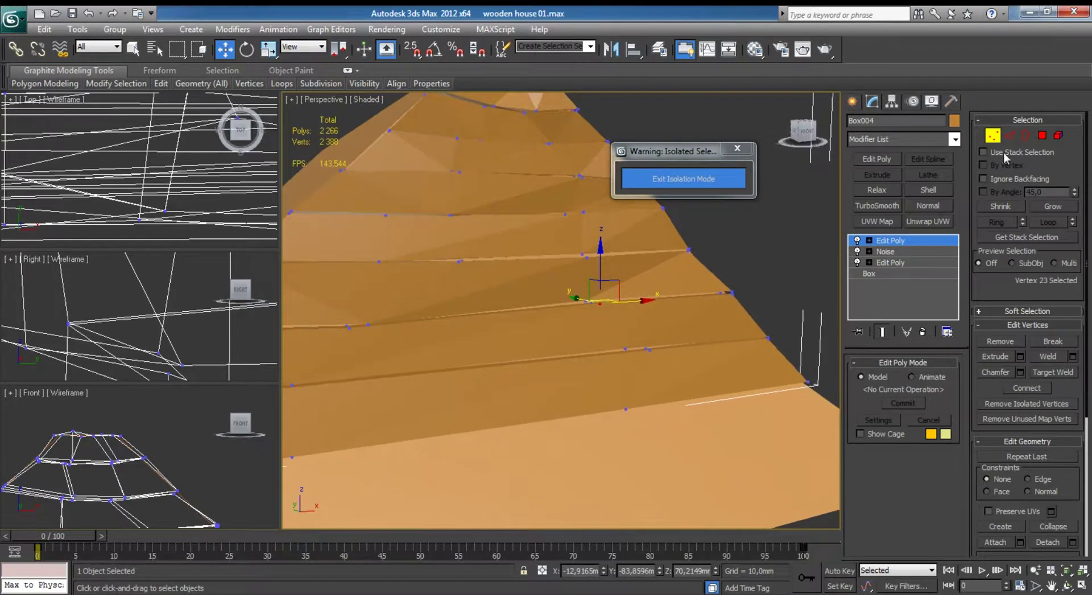
pyautogui.click(993, 136)
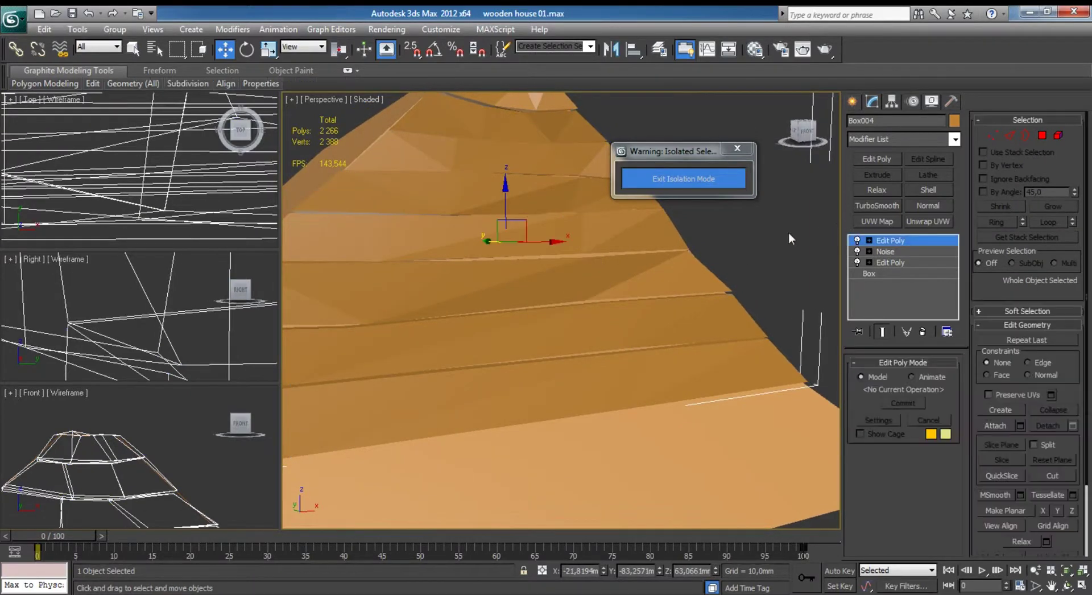
pyautogui.click(954, 122)
pyautogui.click(451, 282)
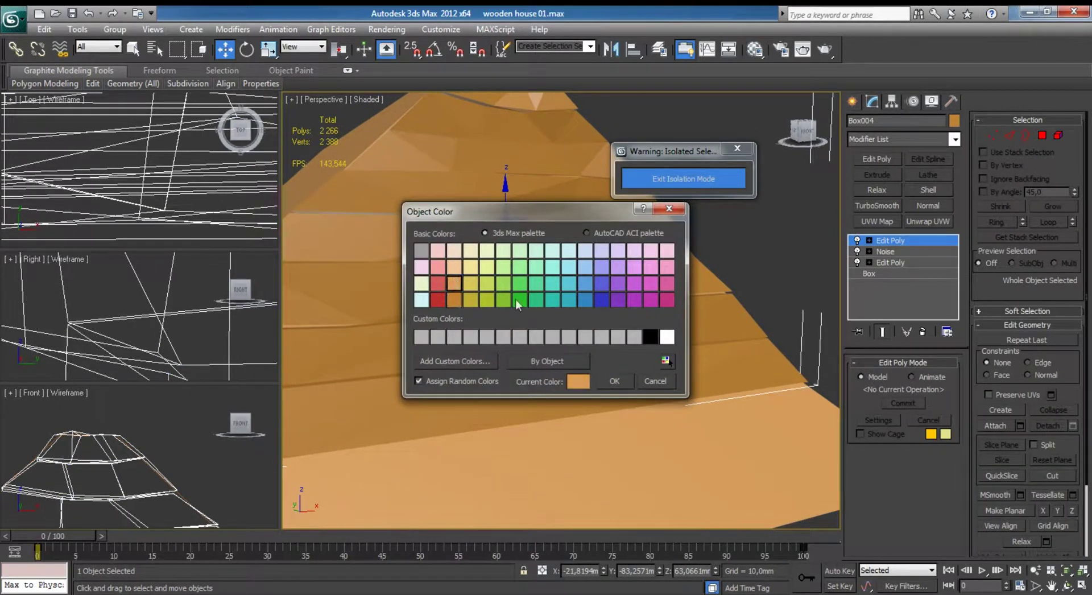
pyautogui.click(616, 380)
pyautogui.click(777, 254)
pyautogui.scroll(-5, 697, 269)
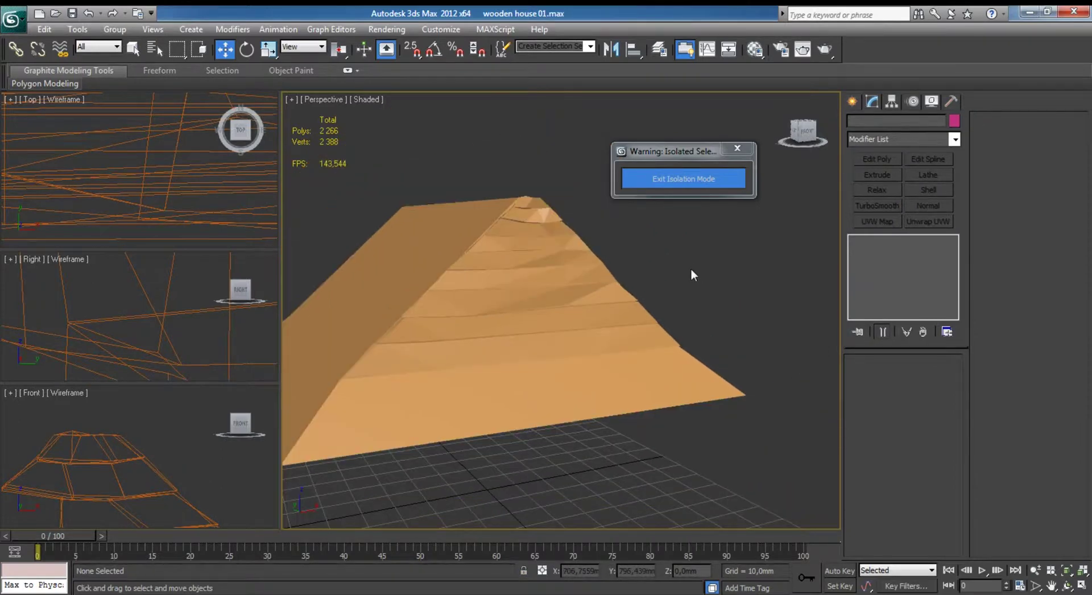
pyautogui.moveTo(690, 268)
pyautogui.keyDown('alt'); pyautogui.mouseDown(button='middle')
pyautogui.moveTo(564, 259)
pyautogui.moveTo(674, 269)
pyautogui.mouseUp(button='middle'); pyautogui.keyUp('alt')
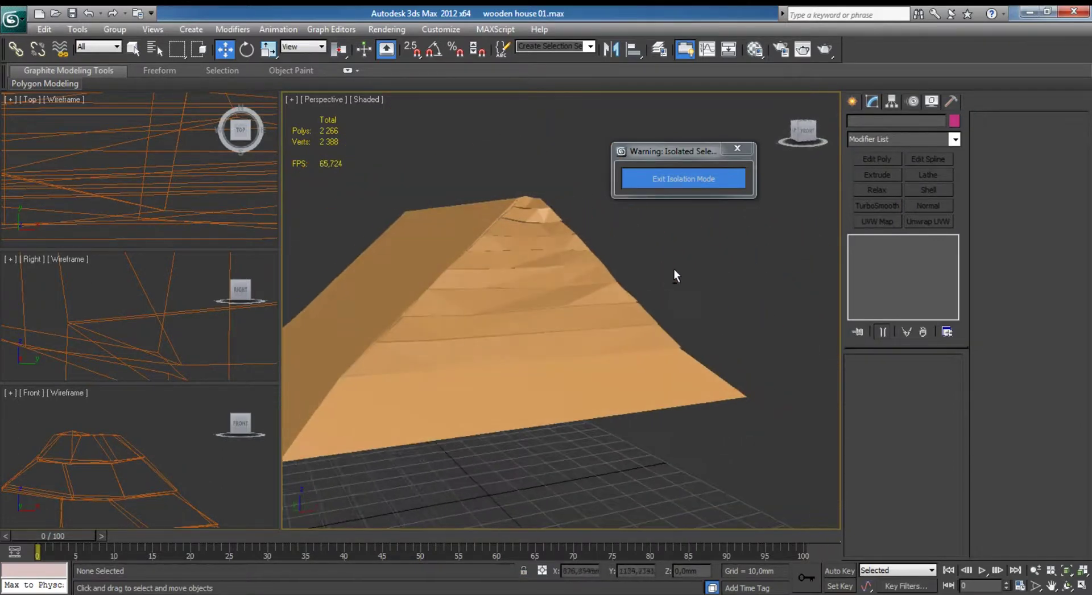
# Select both roof objects, isolate them with Alt+Q, and turn on Edged Faces.
pyautogui.click(719, 179)
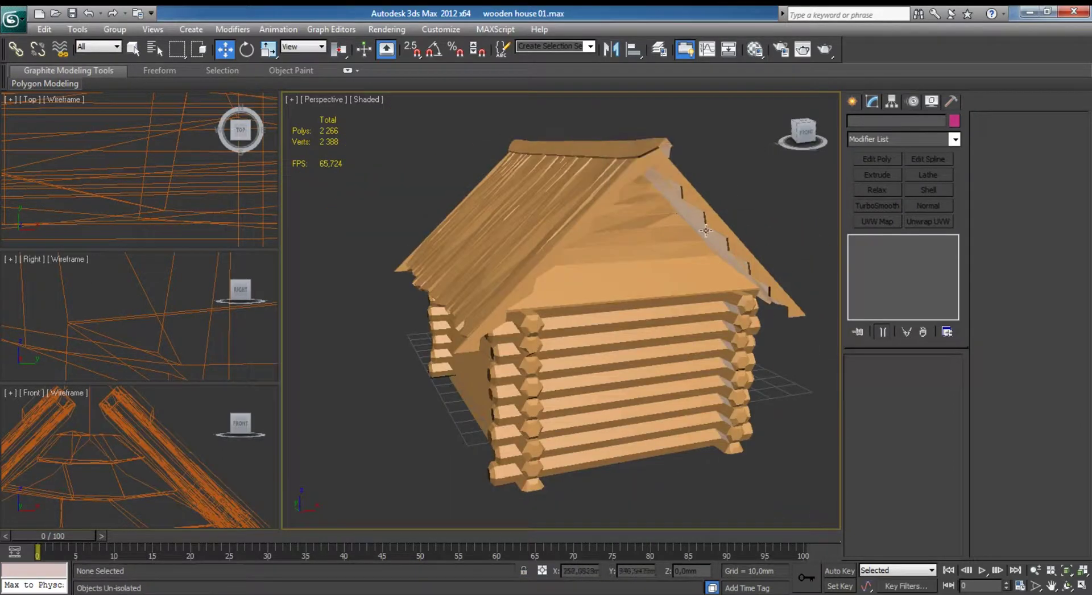
pyautogui.click(705, 230)
pyautogui.moveTo(705, 230)
pyautogui.keyDown('alt'); pyautogui.mouseDown(button='middle')
pyautogui.moveTo(556, 228)
pyautogui.moveTo(585, 275)
pyautogui.mouseUp(button='middle'); pyautogui.keyUp('alt')
pyautogui.scroll(5, 585, 275)
pyautogui.scroll(-5, 591, 276)
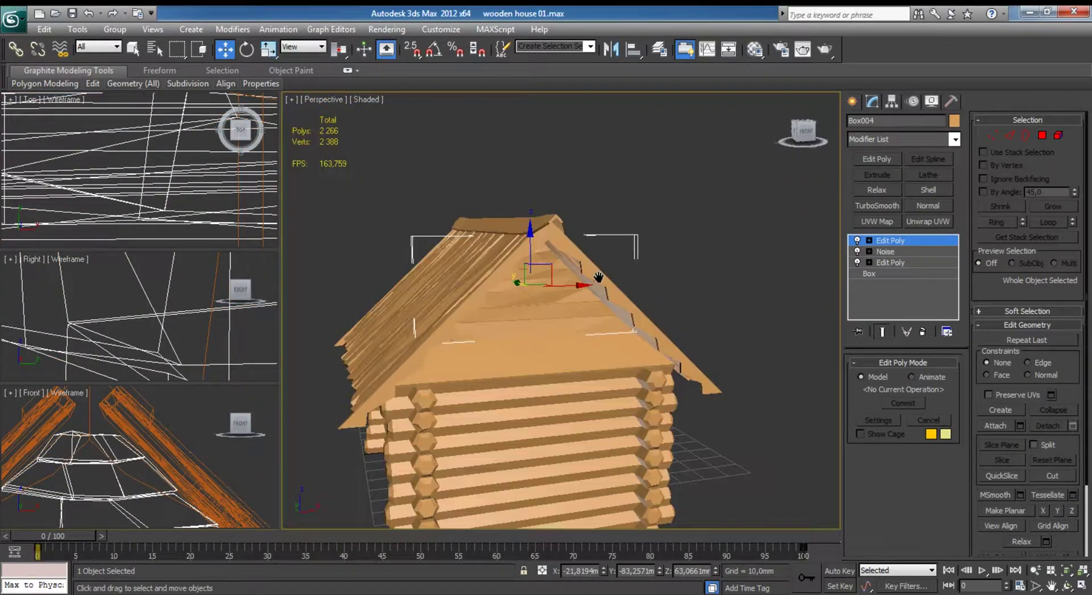
pyautogui.keyDown('ctrl'); pyautogui.click(563, 353); pyautogui.keyUp('ctrl')
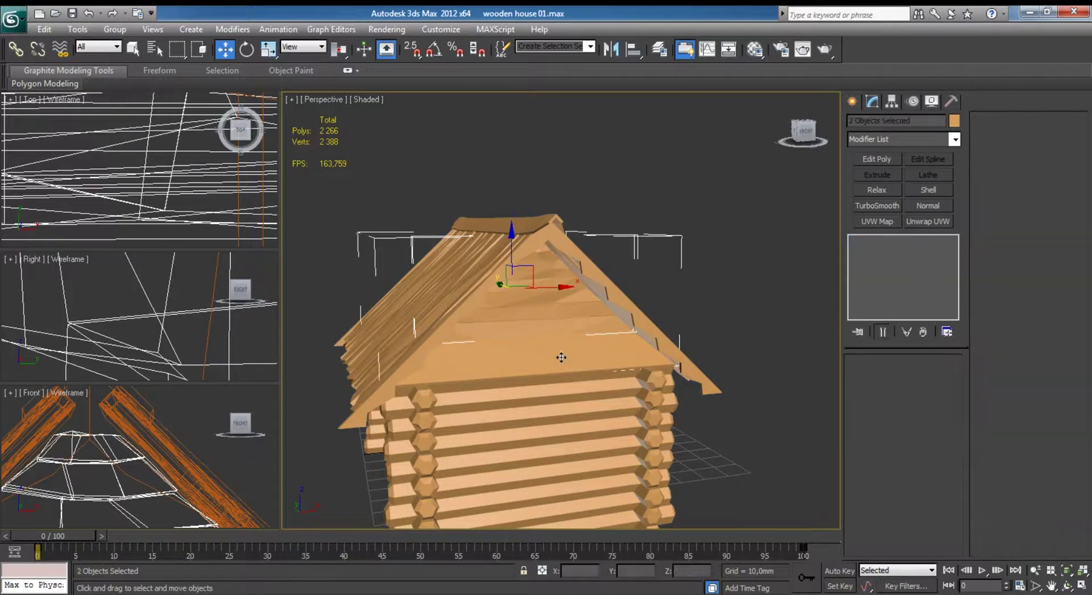
pyautogui.hotkey('alt', 'q')
pyautogui.moveTo(532, 291); pyautogui.dragTo(608, 221)
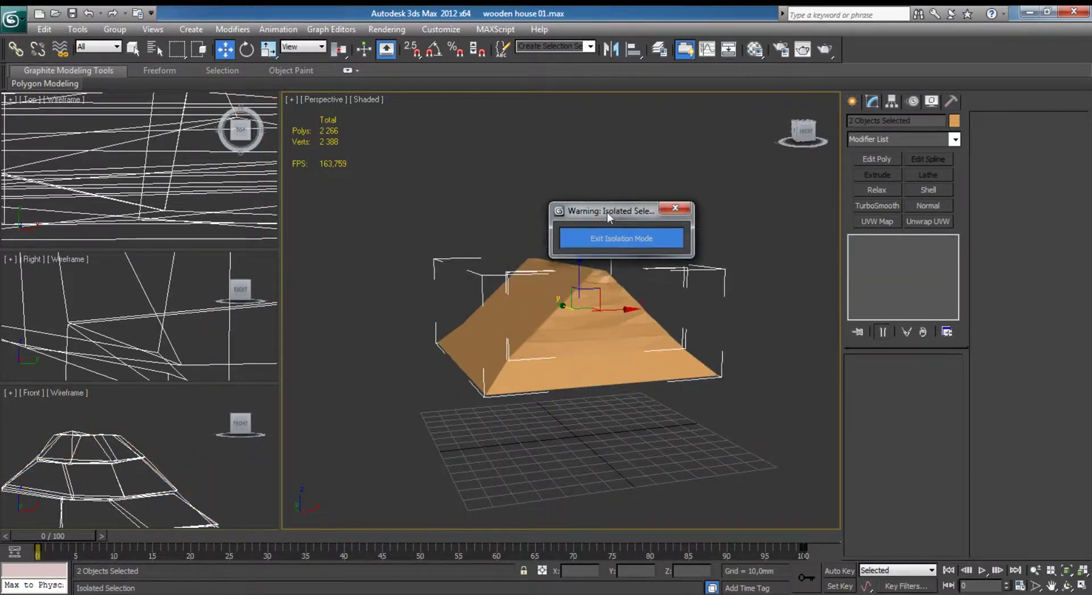
pyautogui.press('F4')
# Frame the isolated roof objects in the Top and Right viewports.
pyautogui.rightClick(163, 202)
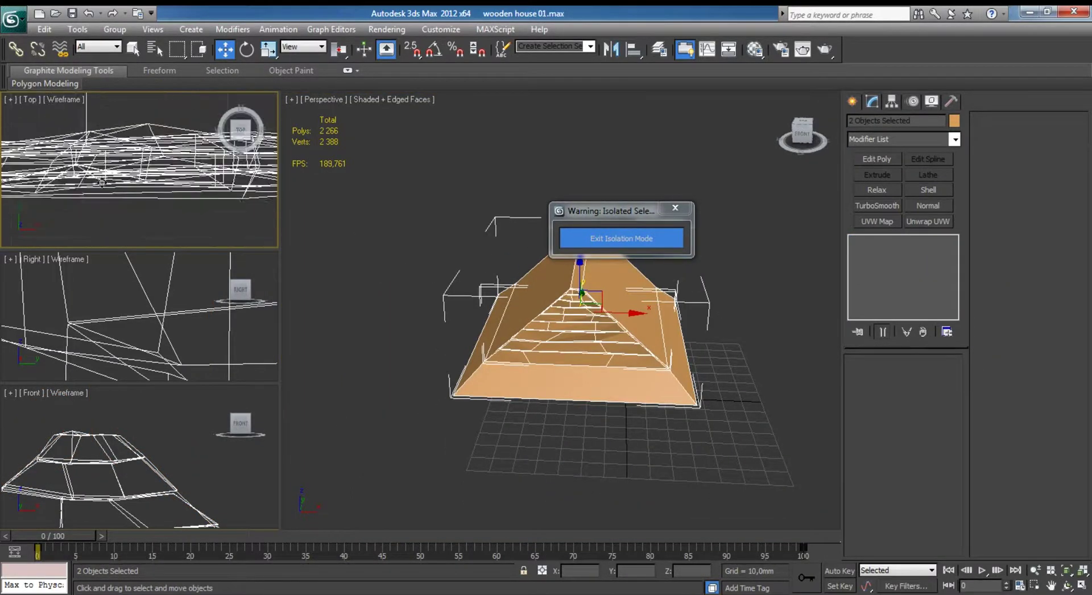
pyautogui.hotkey('alt', 'w')
pyautogui.press('z')
pyautogui.hotkey('alt', 'w')
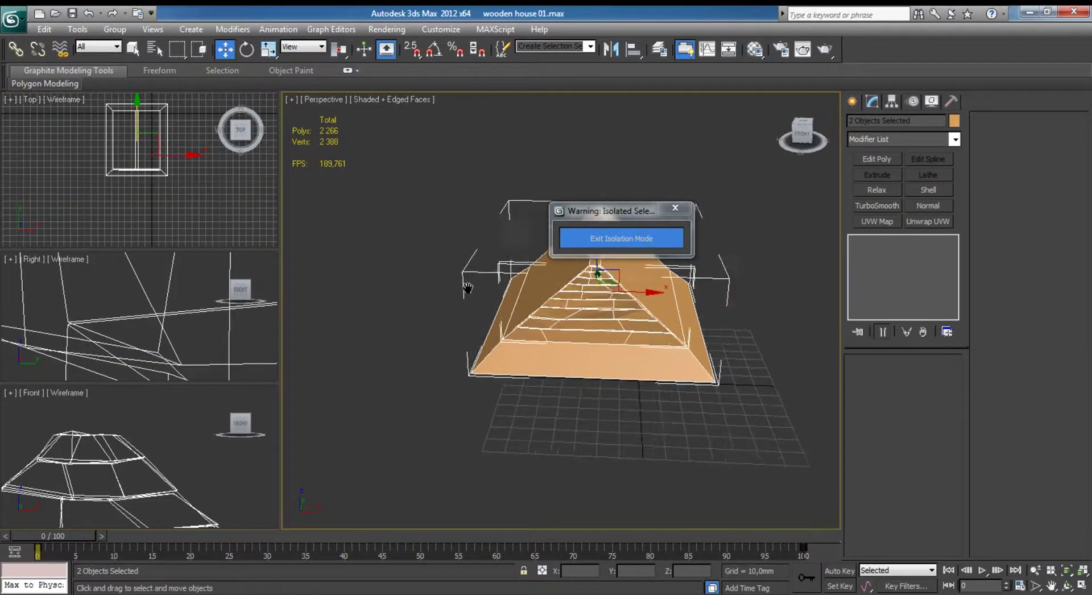
pyautogui.rightClick(413, 280)
pyautogui.rightClick(164, 310)
pyautogui.press('z')
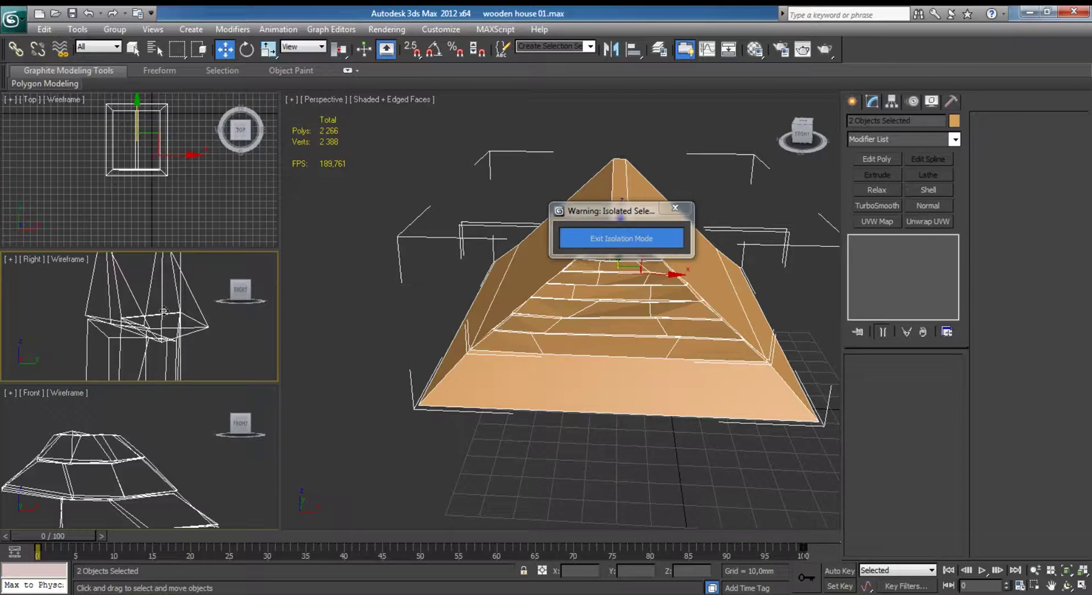
# Maximize the Top viewport and pan it to frame the roof edge.
pyautogui.rightClick(156, 200)
pyautogui.hotkey('alt', 'w')
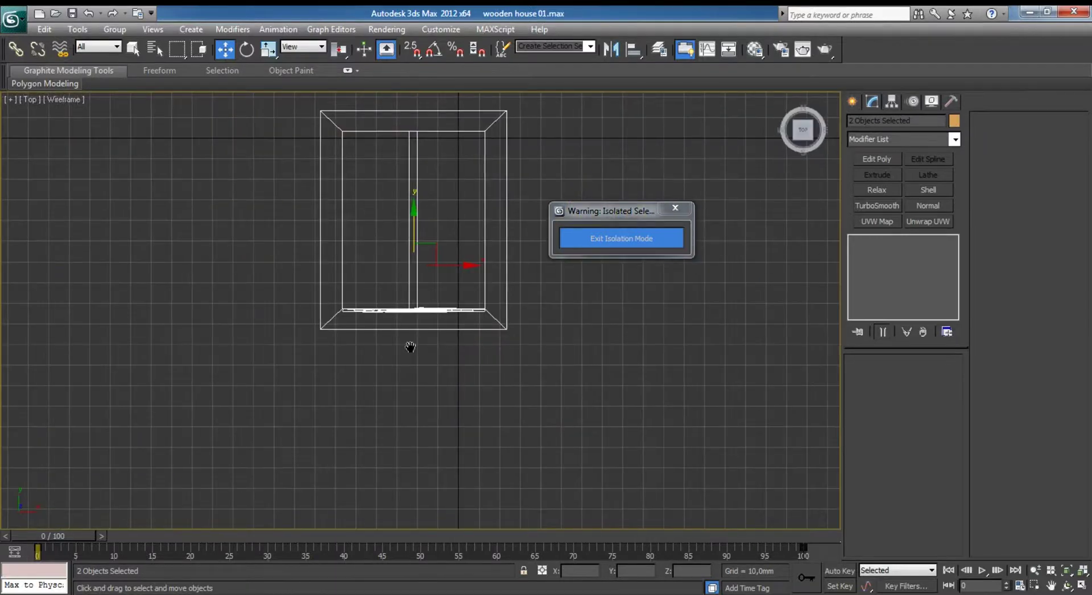
pyautogui.scroll(5, 409, 347)
pyautogui.moveTo(409, 347); pyautogui.dragTo(439, 310, button='middle')
pyautogui.moveTo(641, 208); pyautogui.dragTo(934, 46)
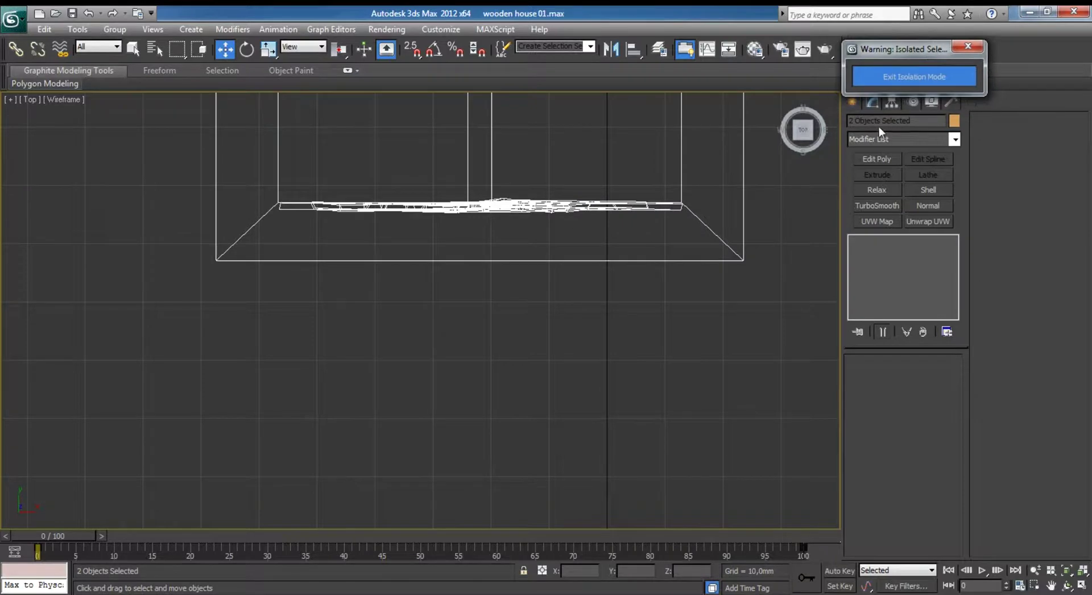
pyautogui.moveTo(742, 260); pyautogui.dragTo(627, 372, button='middle')
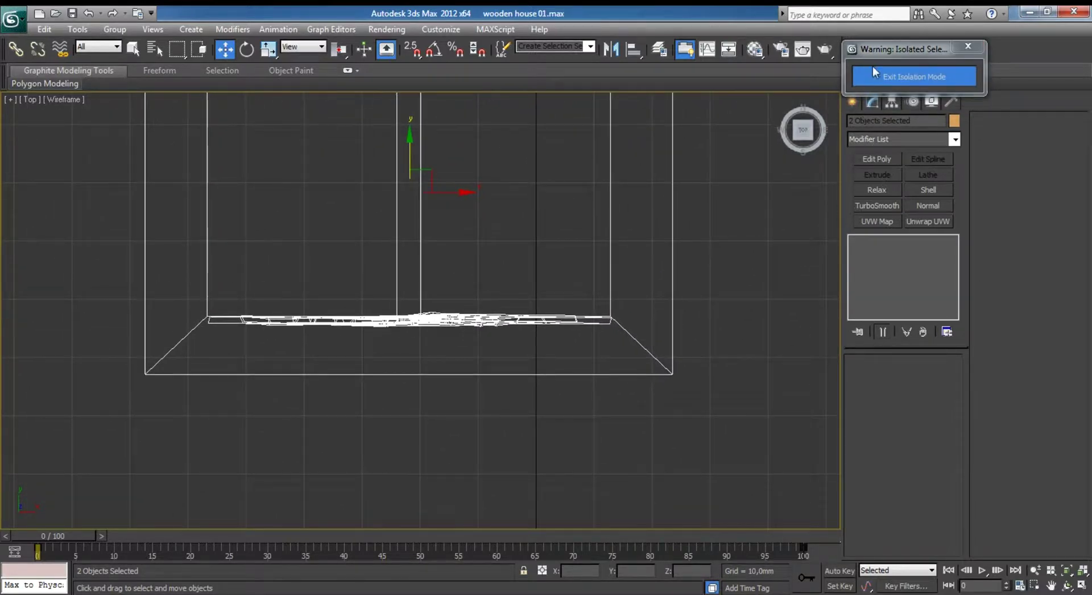
pyautogui.moveTo(873, 56); pyautogui.dragTo(893, 49)
# Draw Box005, about 12,7735m by 3,7447m with 1,0mm height, beside the roof.
pyautogui.click(851, 100)
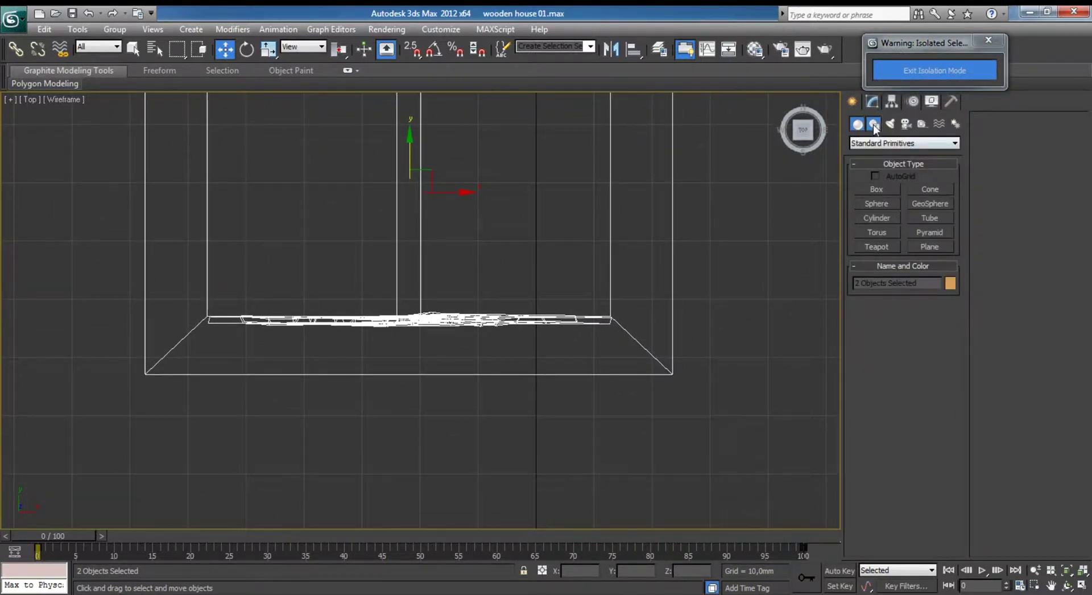
pyautogui.click(874, 125)
pyautogui.click(857, 123)
pyautogui.click(887, 189)
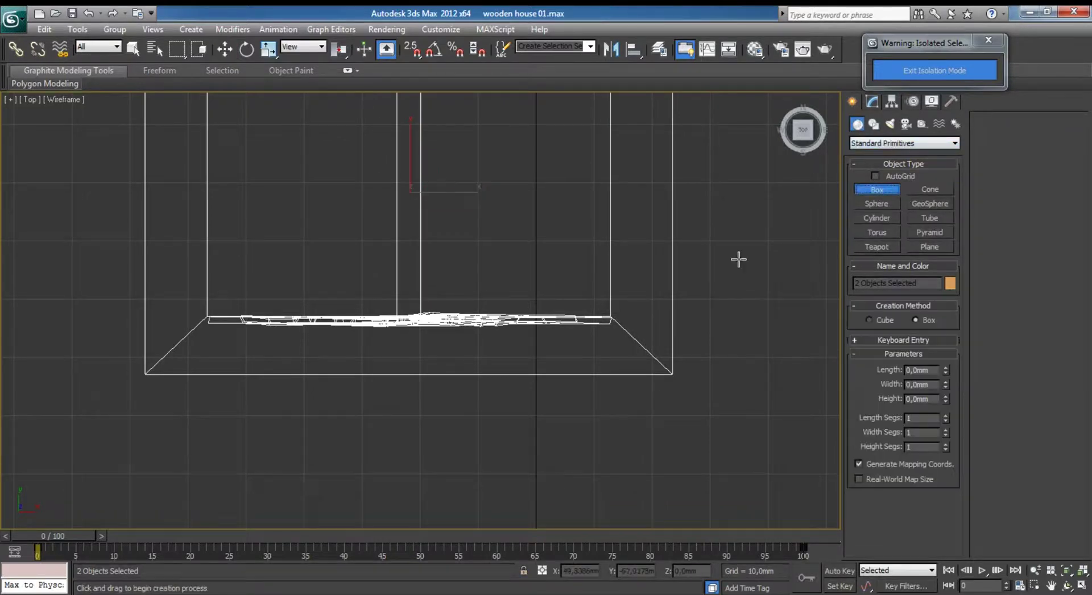
pyautogui.scroll(2, 463, 324)
pyautogui.scroll(2, 334, 337)
pyautogui.moveTo(293, 304); pyautogui.dragTo(355, 514)
pyautogui.write('2')
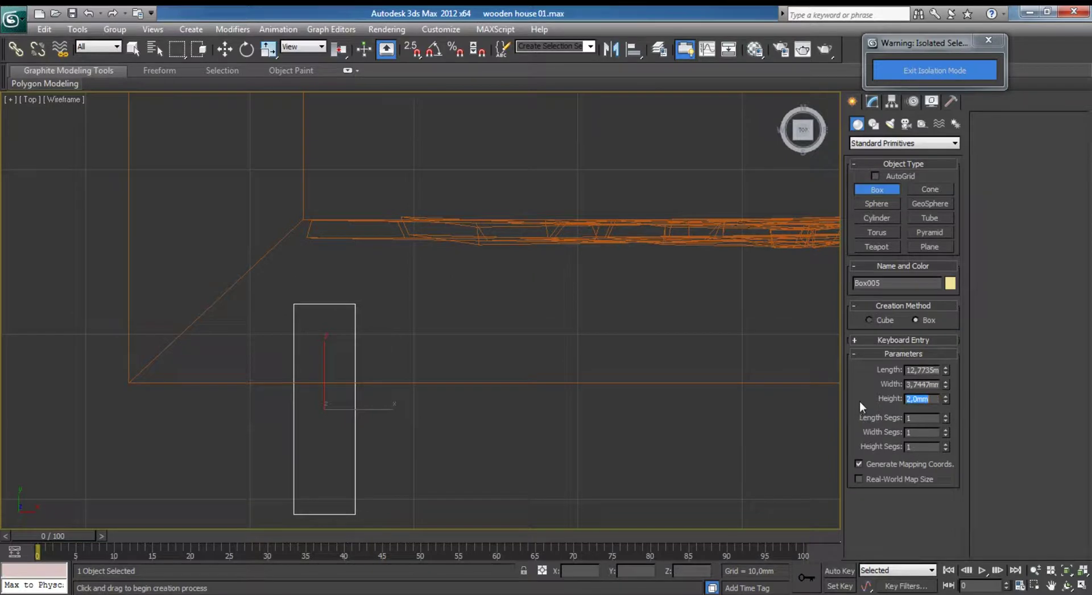
pyautogui.write('1')
pyautogui.press('Return')
pyautogui.click(872, 103)
pyautogui.hotkey('alt', 'w')
# Raise the thin box along Z to the roof's height, around 58,17m.
pyautogui.press('z')
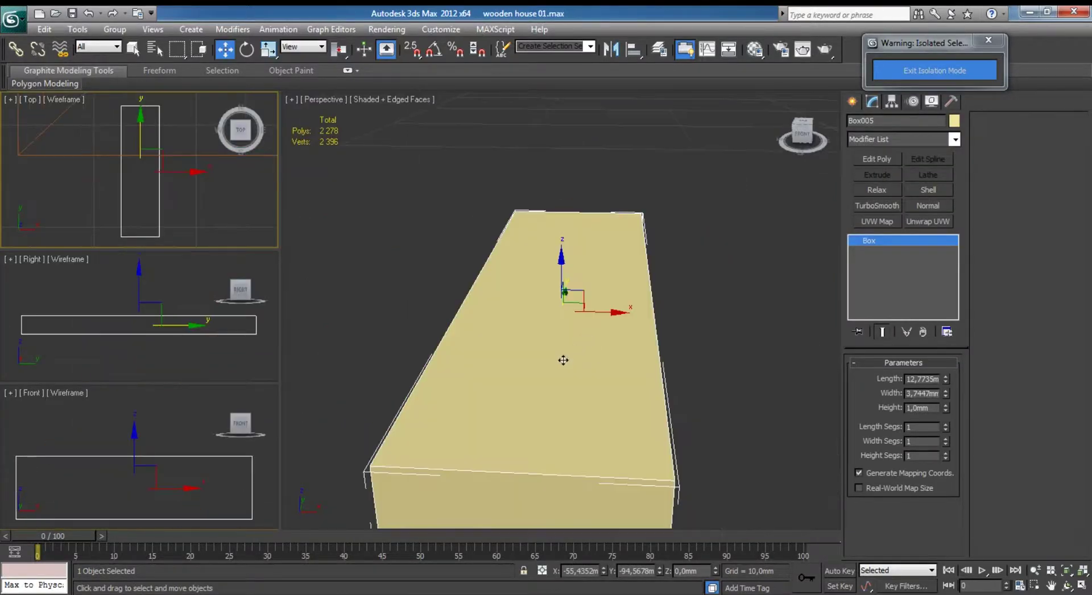
pyautogui.scroll(-5, 563, 358)
pyautogui.keyDown('alt'); pyautogui.moveTo(589, 323); pyautogui.dragTo(571, 388, button='middle'); pyautogui.keyUp('alt')
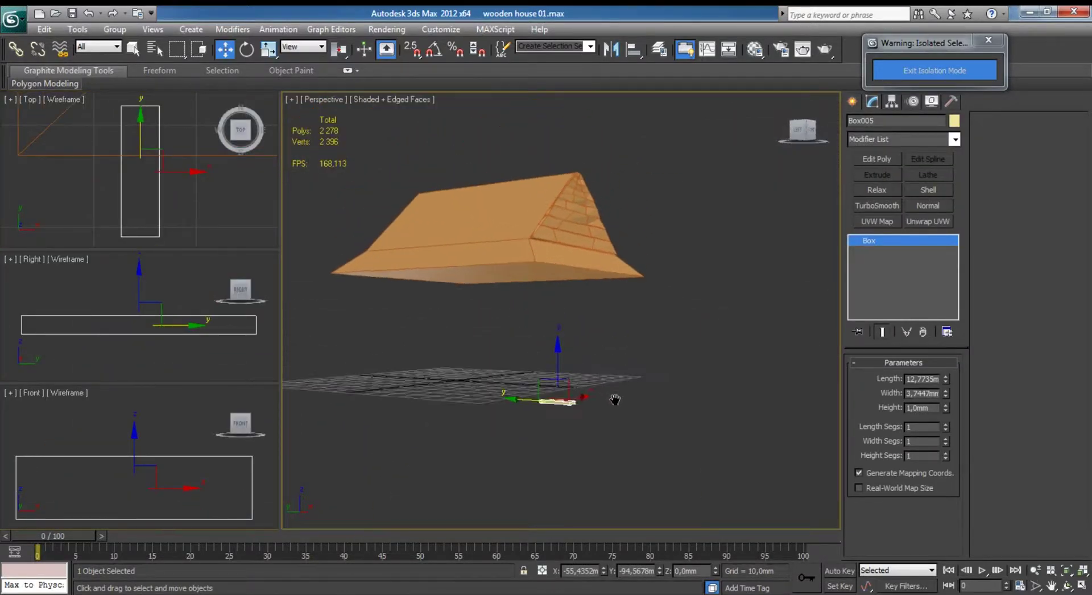
pyautogui.moveTo(556, 383); pyautogui.dragTo(558, 250)
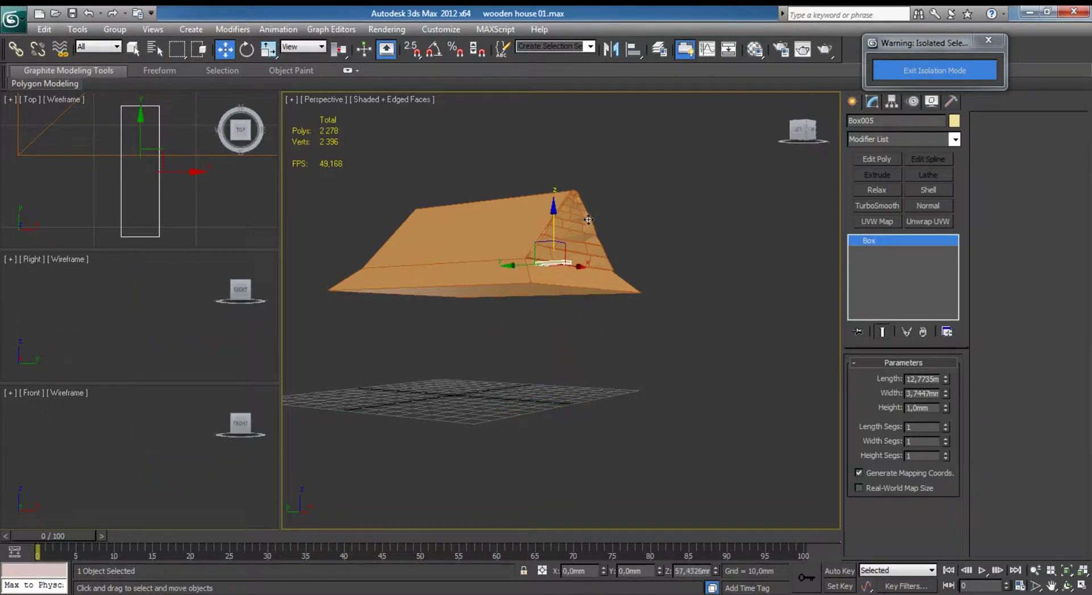
pyautogui.press('z')
pyautogui.moveTo(532, 341)
pyautogui.keyDown('alt'); pyautogui.mouseDown(button='middle')
pyautogui.moveTo(532, 374)
pyautogui.moveTo(470, 383)
pyautogui.moveTo(508, 368)
pyautogui.mouseUp(button='middle'); pyautogui.keyUp('alt')
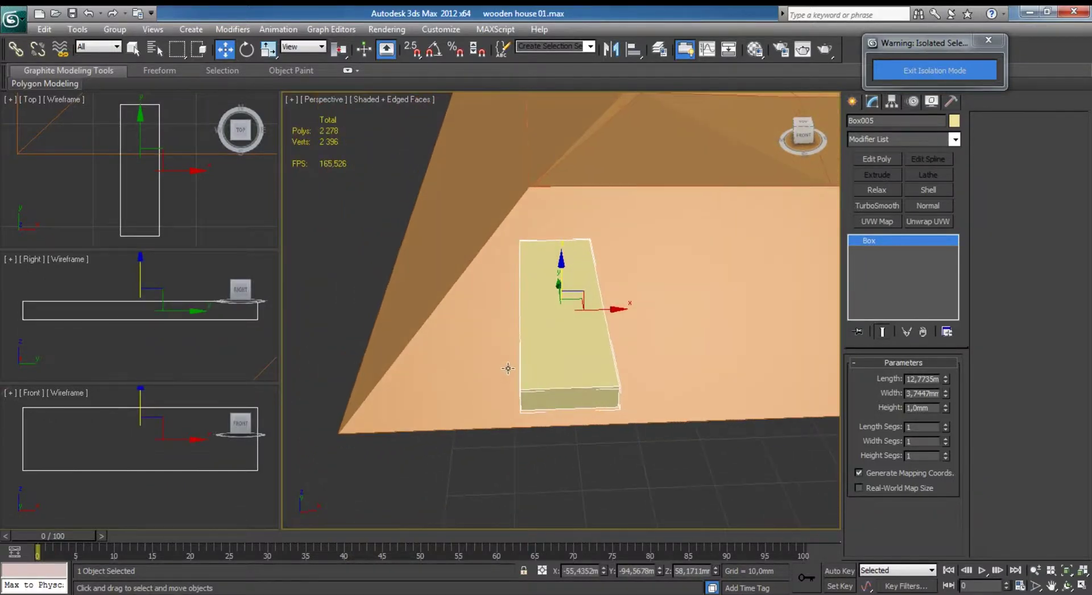
# In the maximized Top view, slide the box to the roof's left end.
pyautogui.hotkey('alt', 'w')
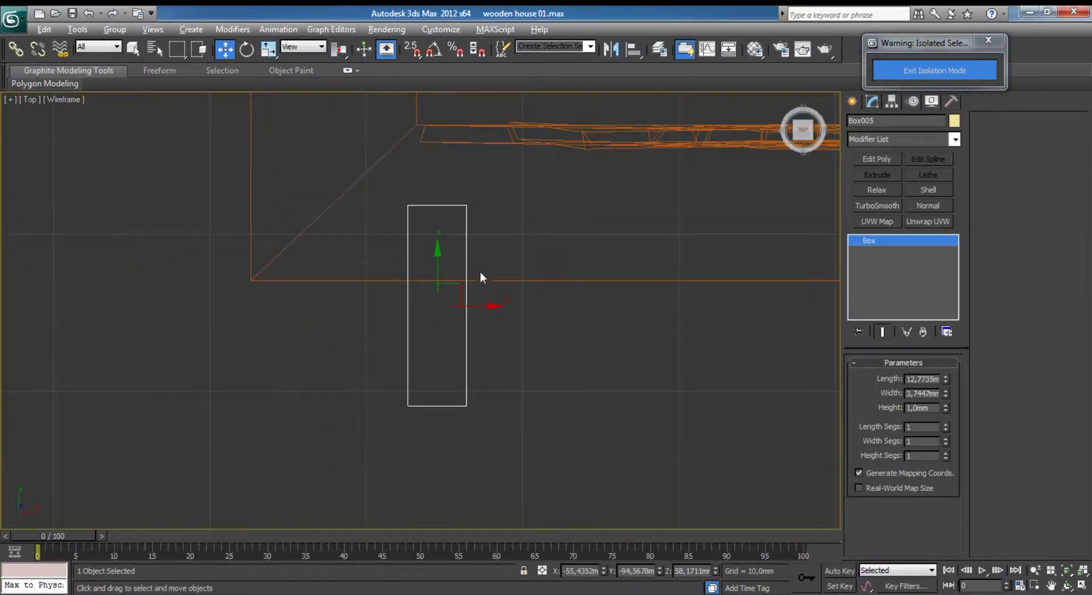
pyautogui.moveTo(463, 281); pyautogui.dragTo(479, 210)
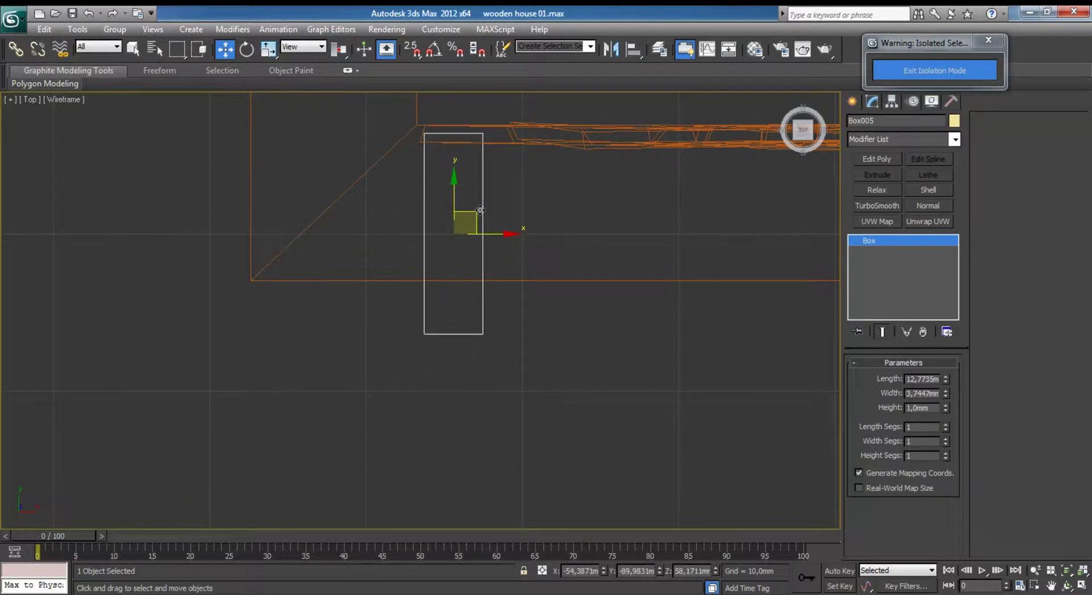
pyautogui.moveTo(533, 203); pyautogui.dragTo(491, 289, button='middle')
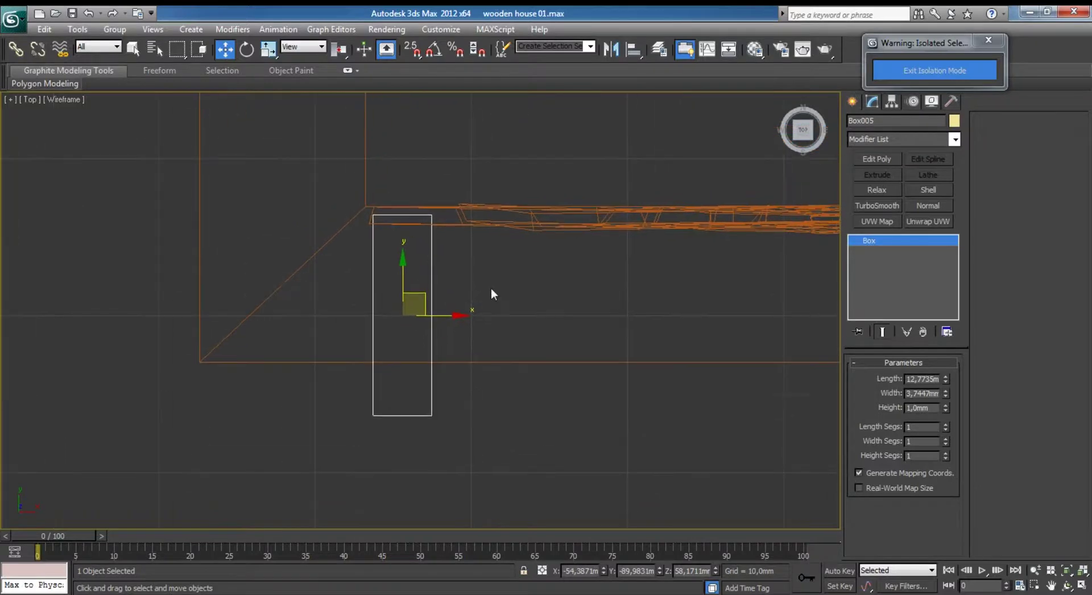
pyautogui.moveTo(422, 300); pyautogui.dragTo(404, 321)
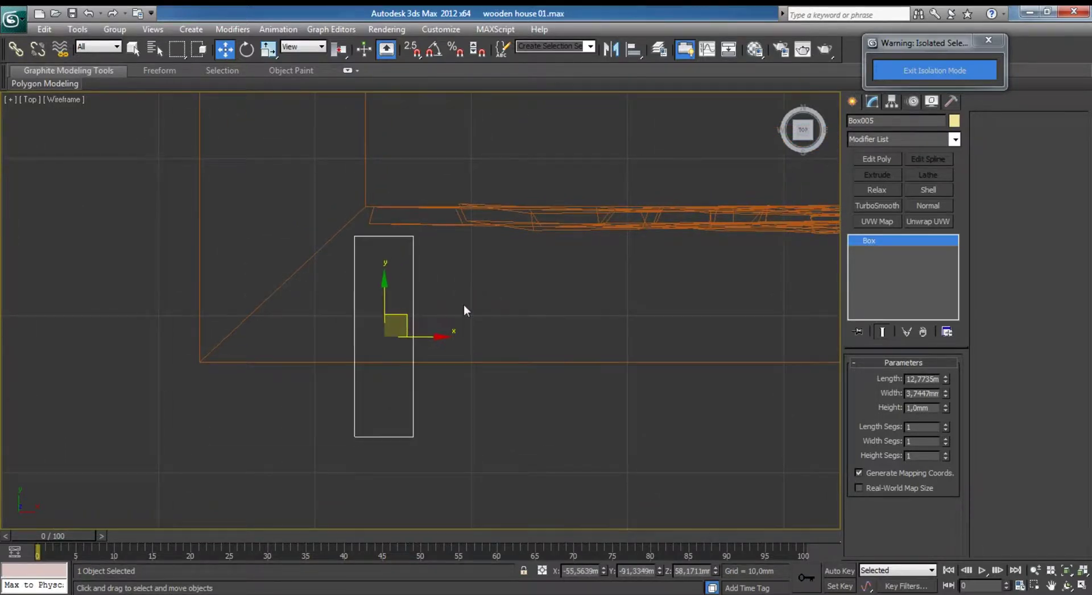
# Add Edit Poly and connect the two long edges with 2 cross segments.
pyautogui.click(885, 158)
pyautogui.click(1010, 137)
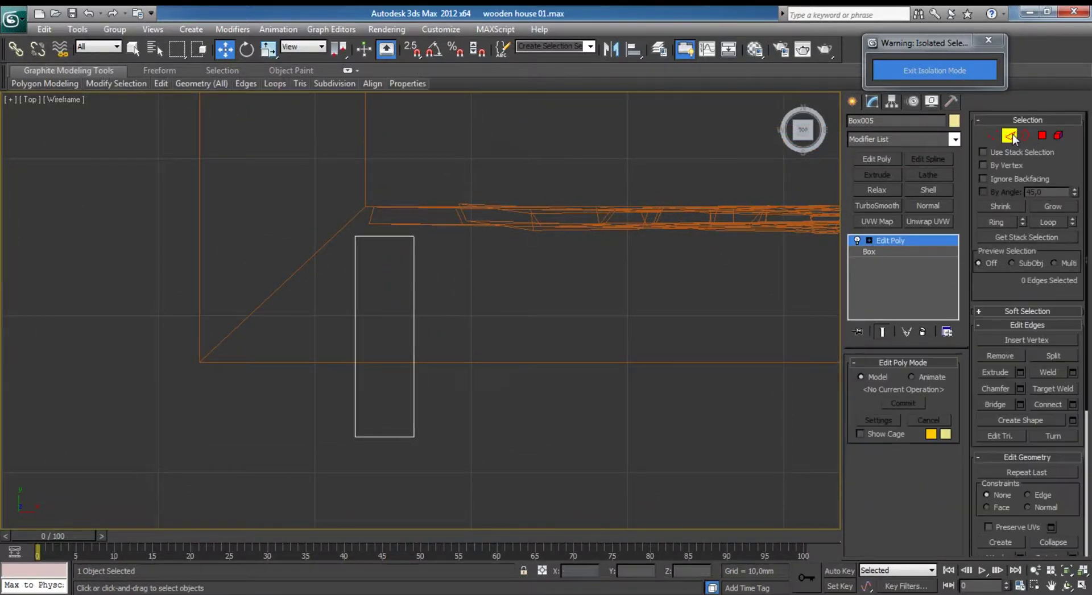
pyautogui.moveTo(345, 306); pyautogui.dragTo(717, 310)
pyautogui.click(1073, 404)
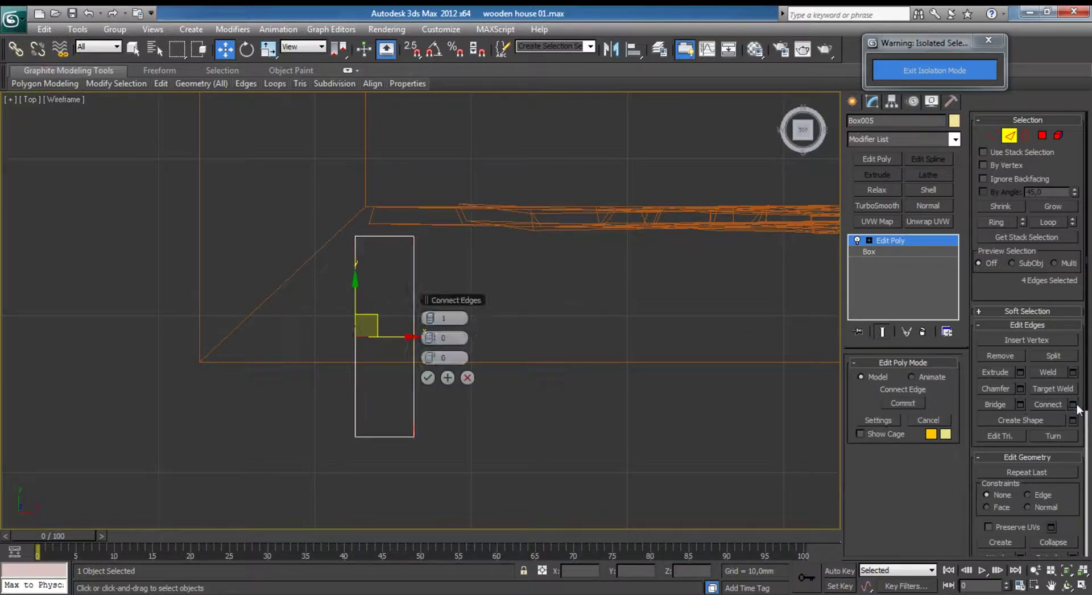
pyautogui.click(427, 377)
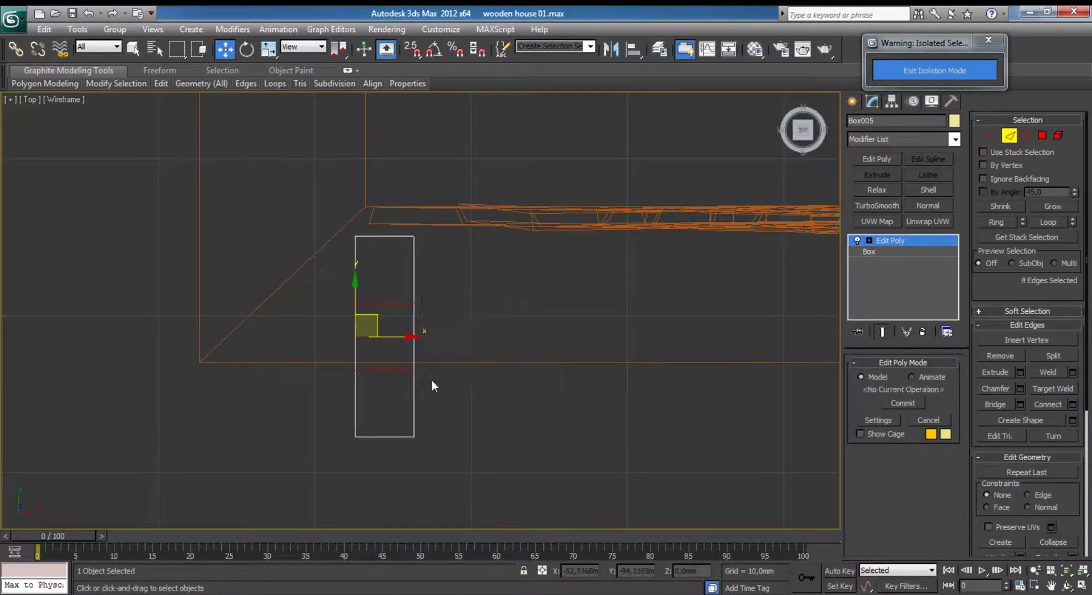
pyautogui.moveTo(431, 379); pyautogui.dragTo(463, 365, button='middle')
# In Vertex mode, move the top vertices upward to start bending the strip.
pyautogui.press('1')
pyautogui.moveTo(352, 274)
pyautogui.mouseDown()
pyautogui.moveTo(447, 293)
pyautogui.moveTo(446, 273)
pyautogui.moveTo(455, 445)
pyautogui.mouseUp()
pyautogui.moveTo(479, 350); pyautogui.dragTo(471, 348)
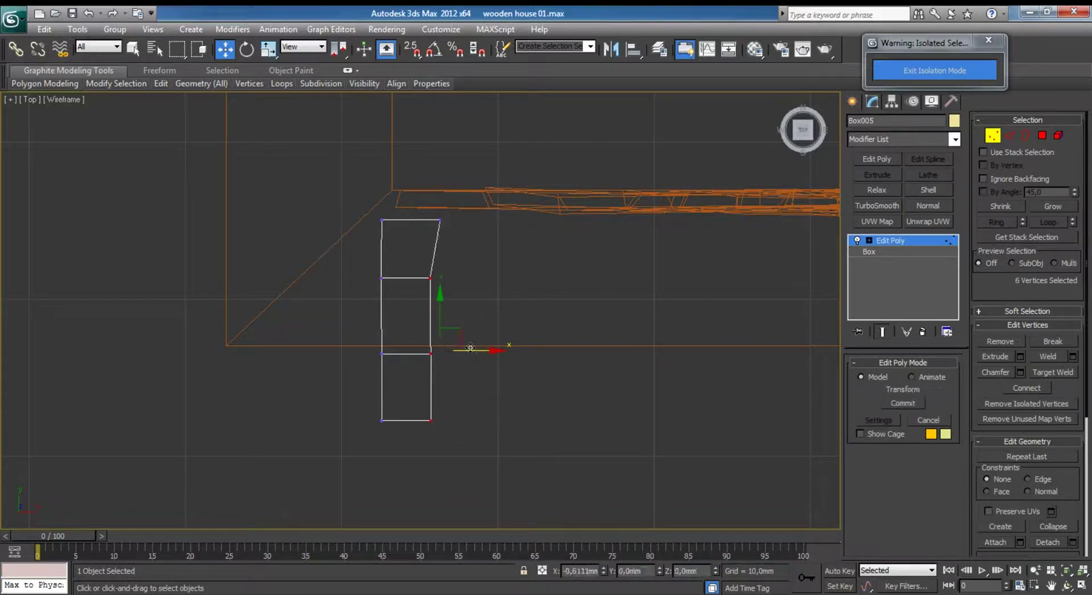
pyautogui.hotkey('ctrl', 'z')
pyautogui.moveTo(442, 261); pyautogui.dragTo(365, 292, button='middle')
pyautogui.scroll(2, 365, 291)
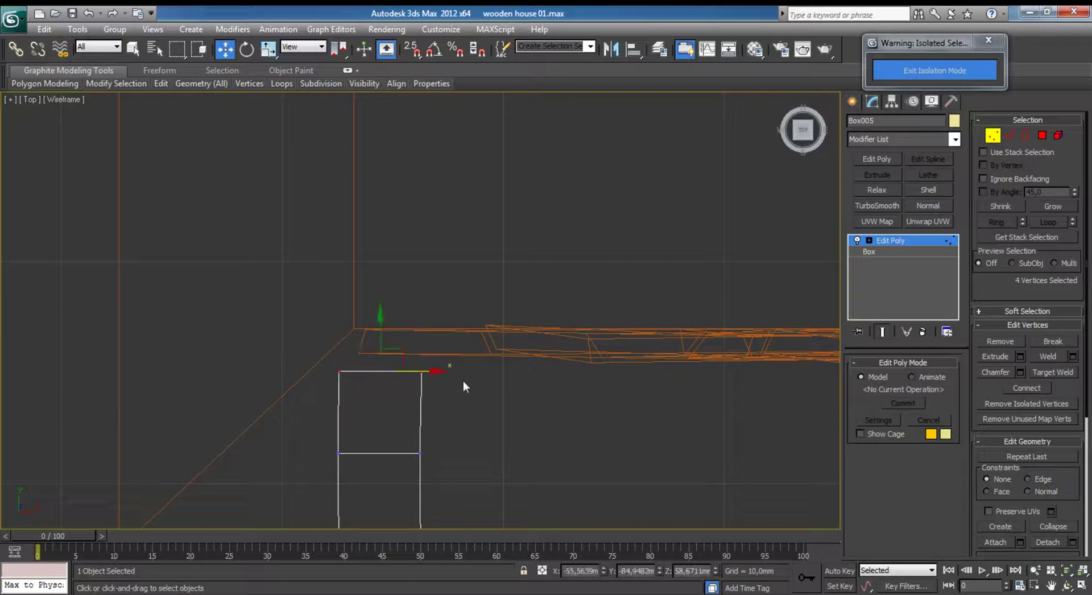
pyautogui.moveTo(380, 334); pyautogui.dragTo(380, 301)
pyautogui.scroll(-3, 393, 288)
# Pull the bottom-right vertices down and shift the middle-left ones to angle the segments.
pyautogui.moveTo(343, 361)
pyautogui.mouseDown()
pyautogui.moveTo(513, 398)
pyautogui.moveTo(388, 362)
pyautogui.mouseUp()
pyautogui.scroll(3, 409, 314)
pyautogui.scroll(1, 429, 313)
pyautogui.moveTo(427, 402)
pyautogui.mouseDown()
pyautogui.moveTo(461, 464)
pyautogui.moveTo(465, 445)
pyautogui.mouseUp()
pyautogui.moveTo(288, 280); pyautogui.dragTo(364, 341)
pyautogui.moveTo(370, 327); pyautogui.dragTo(390, 310)
pyautogui.moveTo(382, 255); pyautogui.dragTo(354, 395, button='middle')
pyautogui.moveTo(283, 300)
pyautogui.mouseDown()
pyautogui.moveTo(337, 327)
pyautogui.moveTo(322, 290)
pyautogui.mouseUp()
pyautogui.click(992, 136)
# Move the box about 10 units left and return to the four-viewport layout.
pyautogui.scroll(-5, 471, 274)
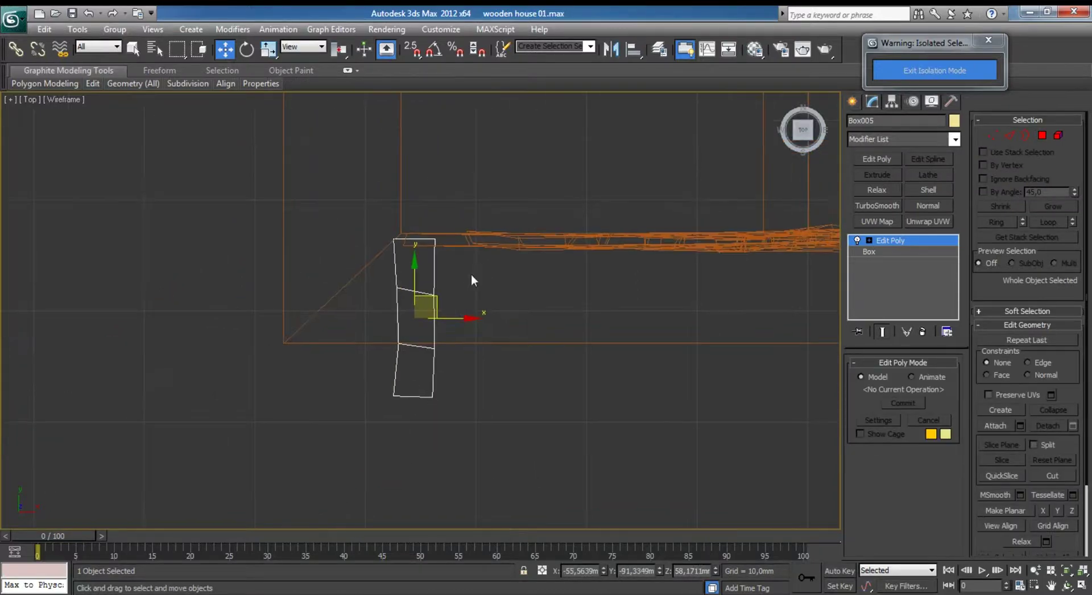
pyautogui.moveTo(444, 320); pyautogui.dragTo(327, 320)
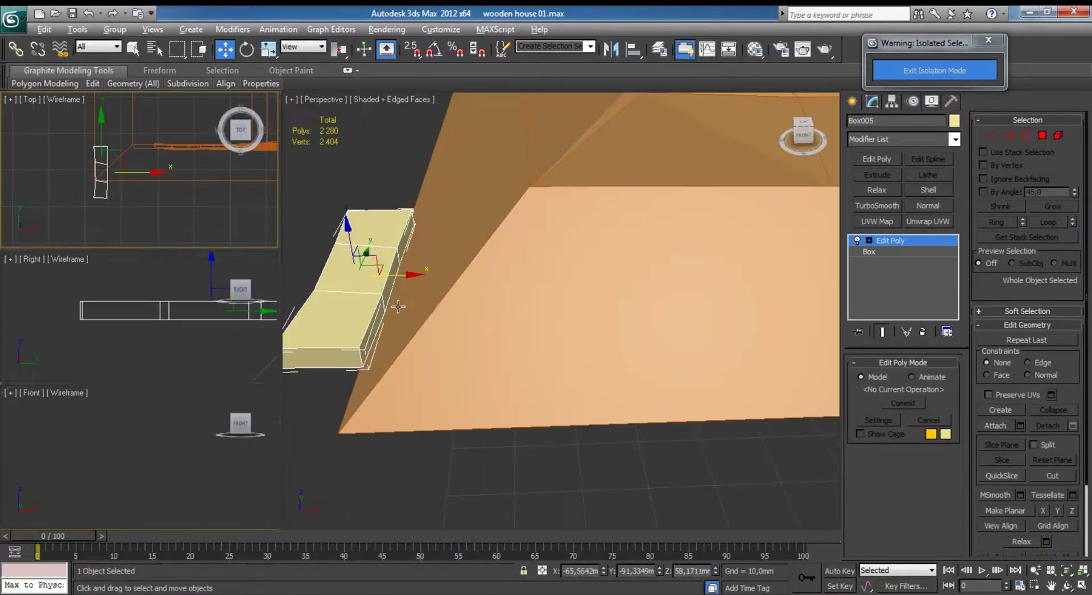
pyautogui.hotkey('alt', 'w')
pyautogui.scroll(-3, 401, 293)
pyautogui.moveTo(417, 278)
pyautogui.keyDown('alt'); pyautogui.mouseDown(button='middle')
pyautogui.moveTo(530, 262)
pyautogui.moveTo(473, 297)
pyautogui.moveTo(412, 284)
pyautogui.moveTo(391, 265)
pyautogui.moveTo(464, 293)
pyautogui.mouseUp(button='middle'); pyautogui.keyUp('alt')
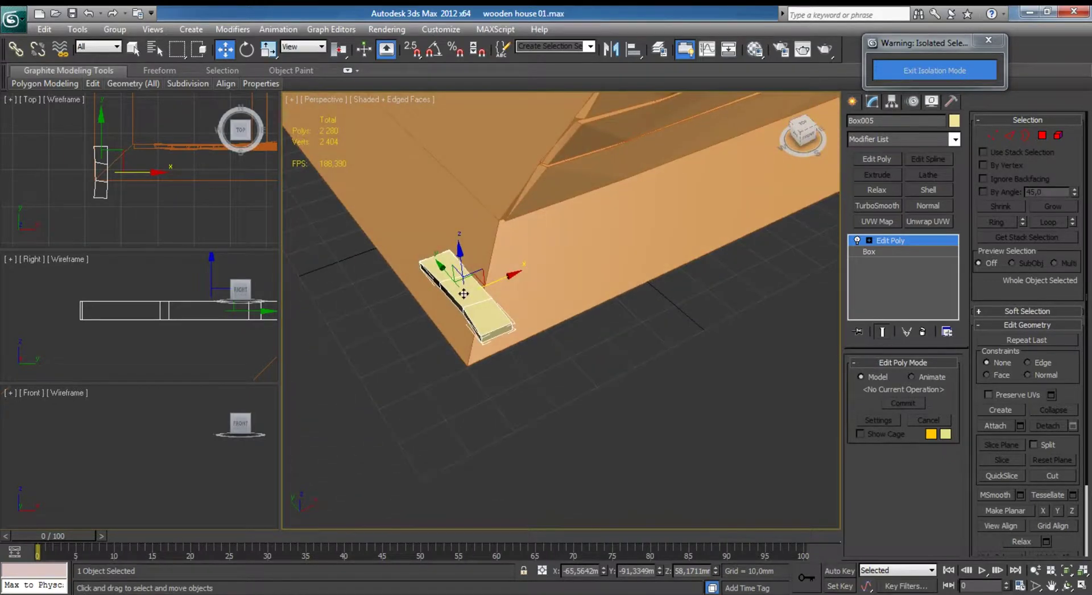
# Lower a vertex at the box's end slightly in the perspective view.
pyautogui.click(993, 135)
pyautogui.moveTo(575, 268)
pyautogui.keyDown('alt'); pyautogui.mouseDown(button='middle')
pyautogui.moveTo(535, 251)
pyautogui.moveTo(557, 243)
pyautogui.mouseUp(button='middle'); pyautogui.keyUp('alt')
pyautogui.click(512, 271)
pyautogui.scroll(5, 508, 272)
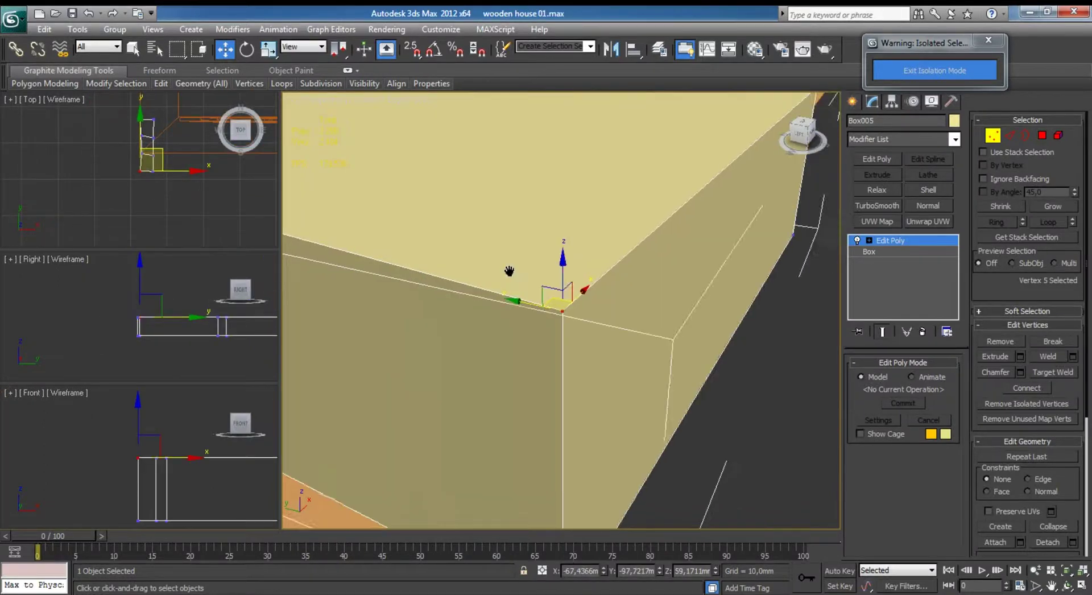
pyautogui.scroll(-3, 511, 267)
pyautogui.moveTo(560, 268); pyautogui.dragTo(561, 274)
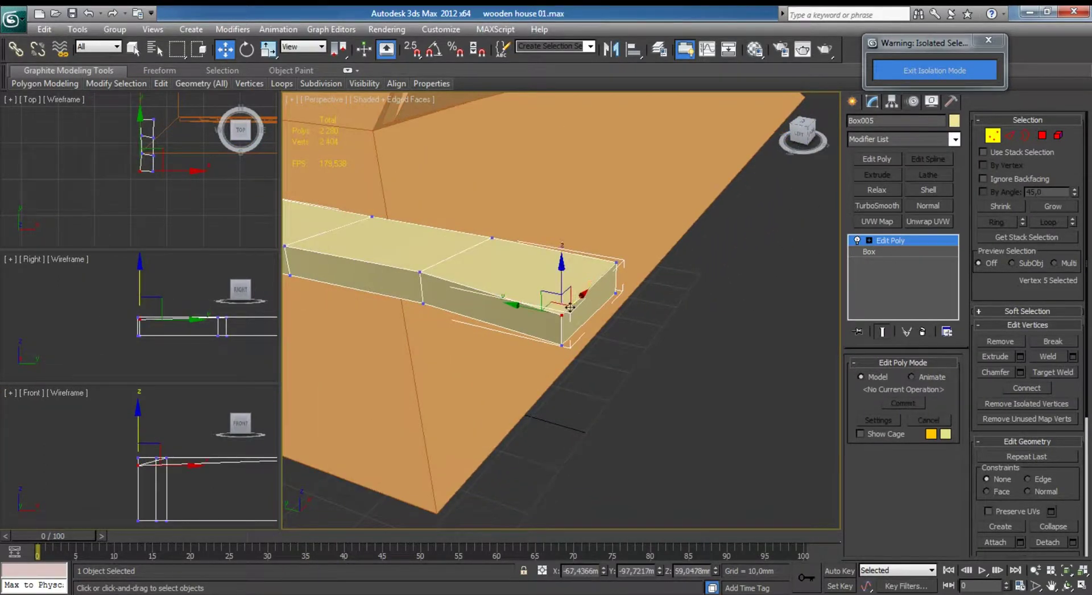
# Shift more end vertices to slant the box's edge upward into a fold.
pyautogui.moveTo(409, 263); pyautogui.dragTo(426, 284)
pyautogui.keyDown('alt'); pyautogui.moveTo(421, 273); pyautogui.dragTo(435, 258, button='middle'); pyautogui.keyUp('alt')
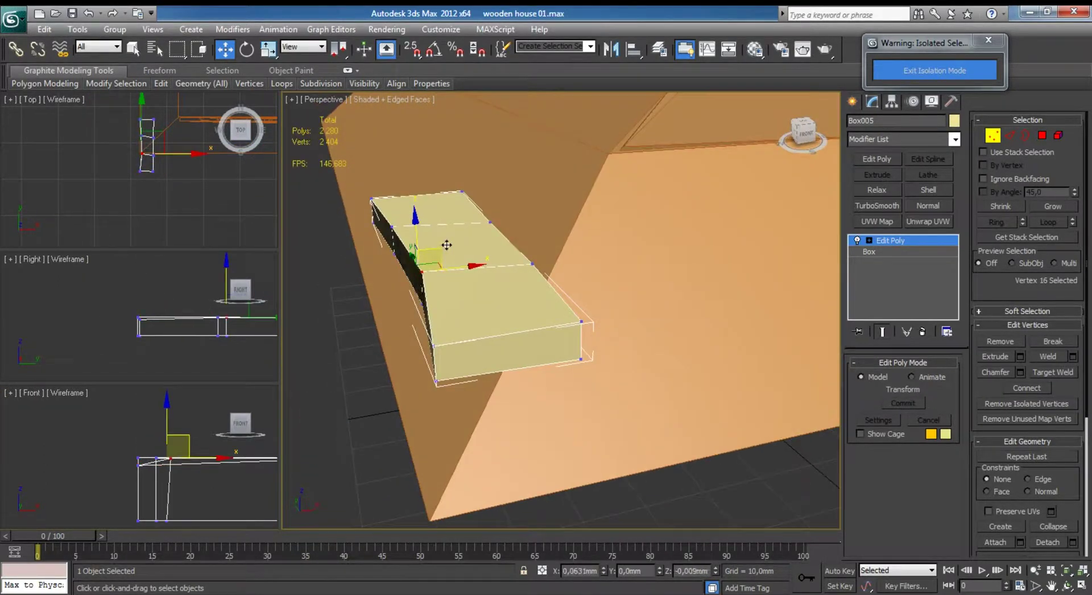
pyautogui.moveTo(441, 257); pyautogui.dragTo(446, 251)
pyautogui.keyDown('alt'); pyautogui.click(490, 222); pyautogui.keyUp('alt')
pyautogui.keyDown('alt'); pyautogui.moveTo(490, 222); pyautogui.dragTo(498, 212, button='middle'); pyautogui.keyUp('alt')
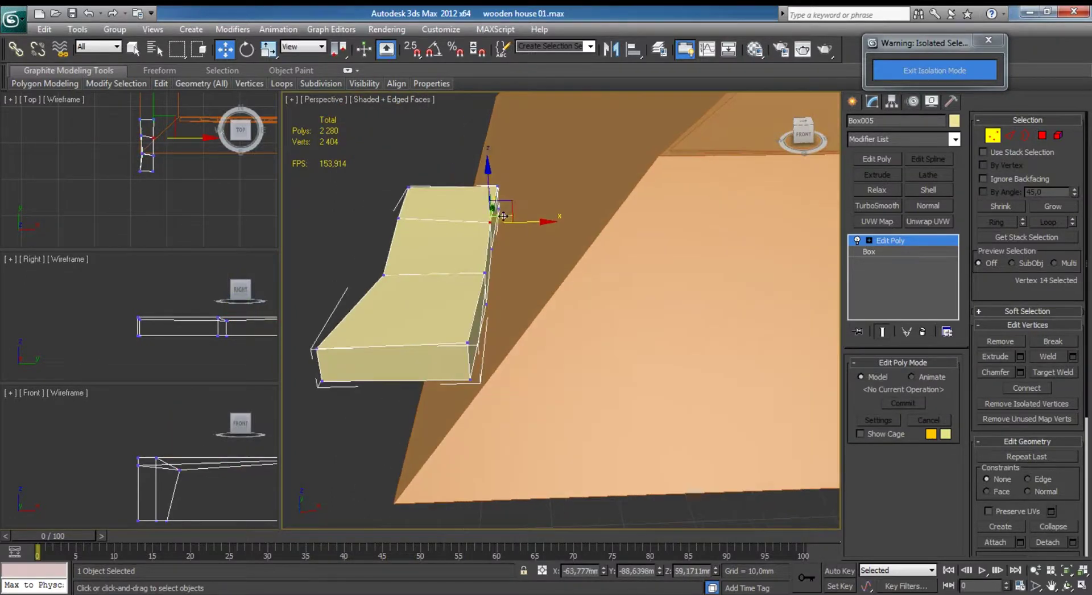
pyautogui.moveTo(498, 212); pyautogui.dragTo(500, 210)
pyautogui.keyDown('alt'); pyautogui.click(490, 282); pyautogui.keyUp('alt')
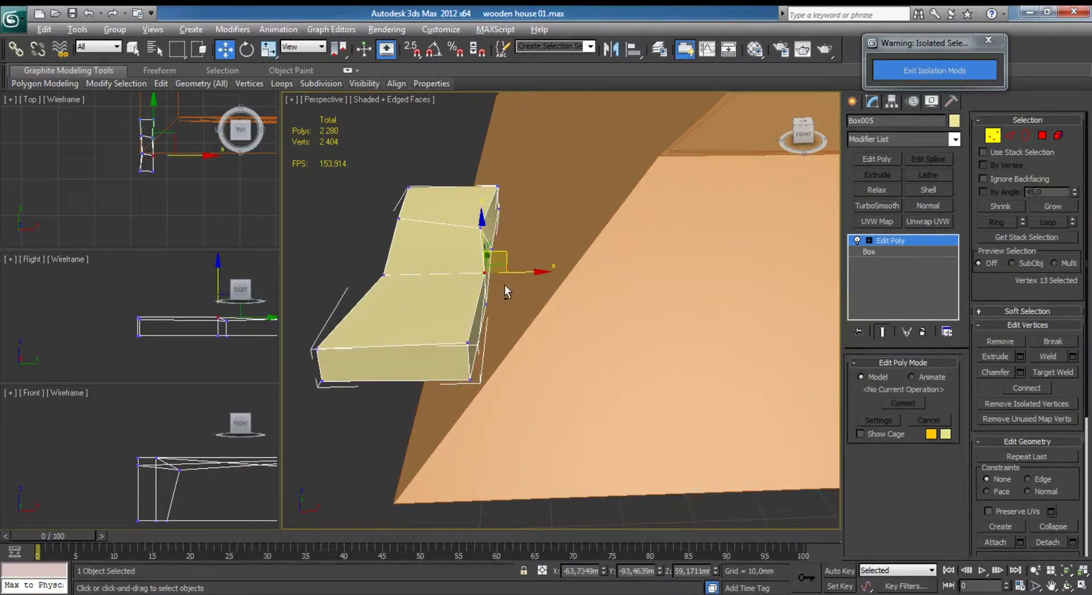
pyautogui.keyDown('alt'); pyautogui.moveTo(490, 282); pyautogui.dragTo(484, 248, button='middle'); pyautogui.keyUp('alt')
pyautogui.keyDown('alt'); pyautogui.moveTo(431, 303); pyautogui.dragTo(517, 325, button='middle'); pyautogui.keyUp('alt')
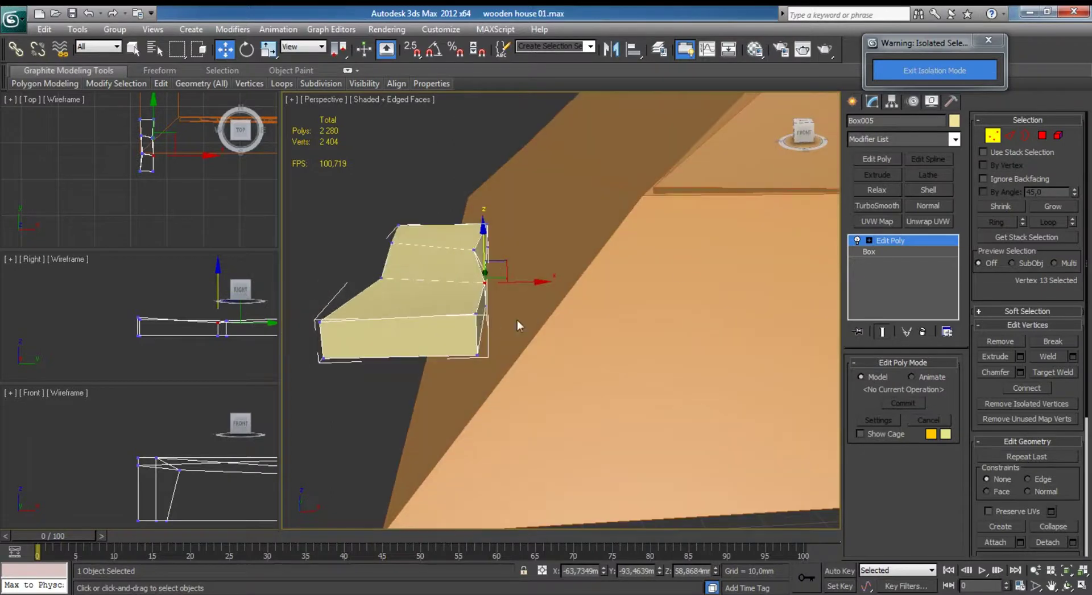
pyautogui.click(992, 136)
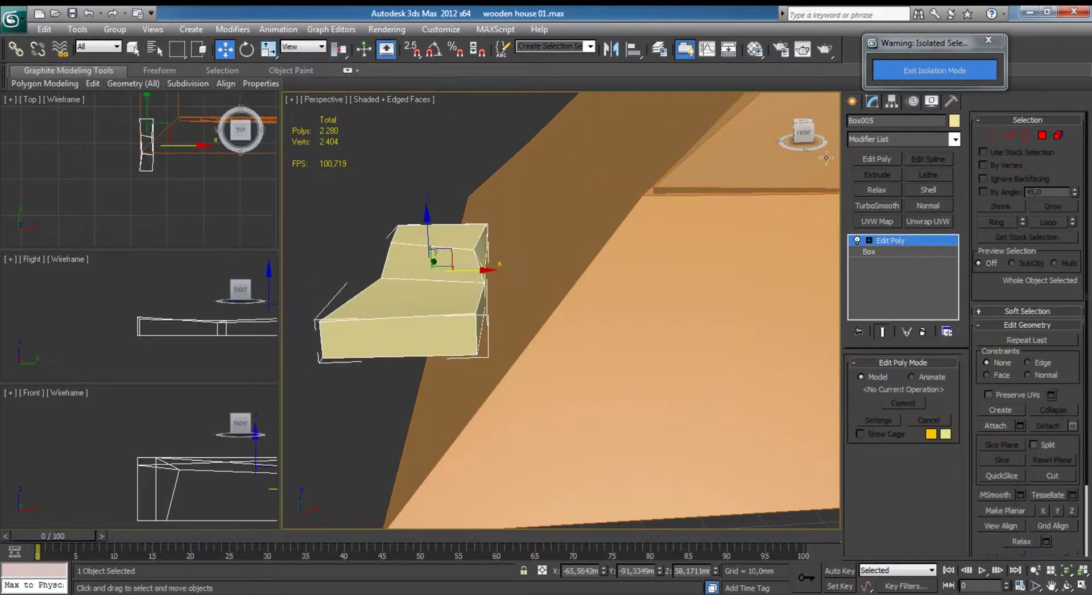
# Select all faces and Clear All smoothing groups for faceted shading.
pyautogui.click(1057, 135)
pyautogui.click(1042, 135)
pyautogui.hotkey('ctrl', 'a')
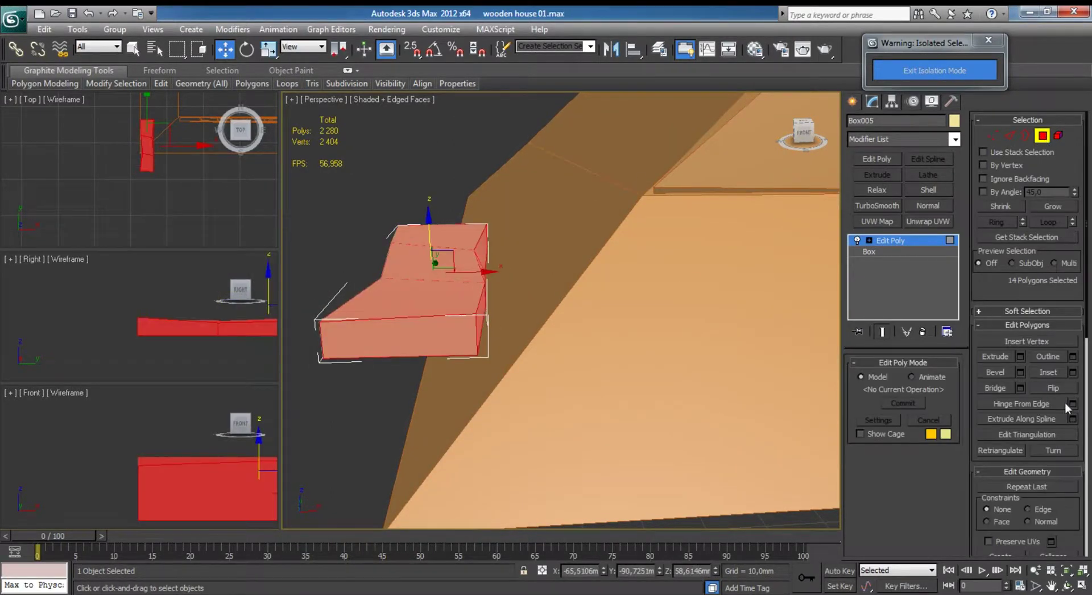
pyautogui.moveTo(1076, 508); pyautogui.dragTo(1030, 21)
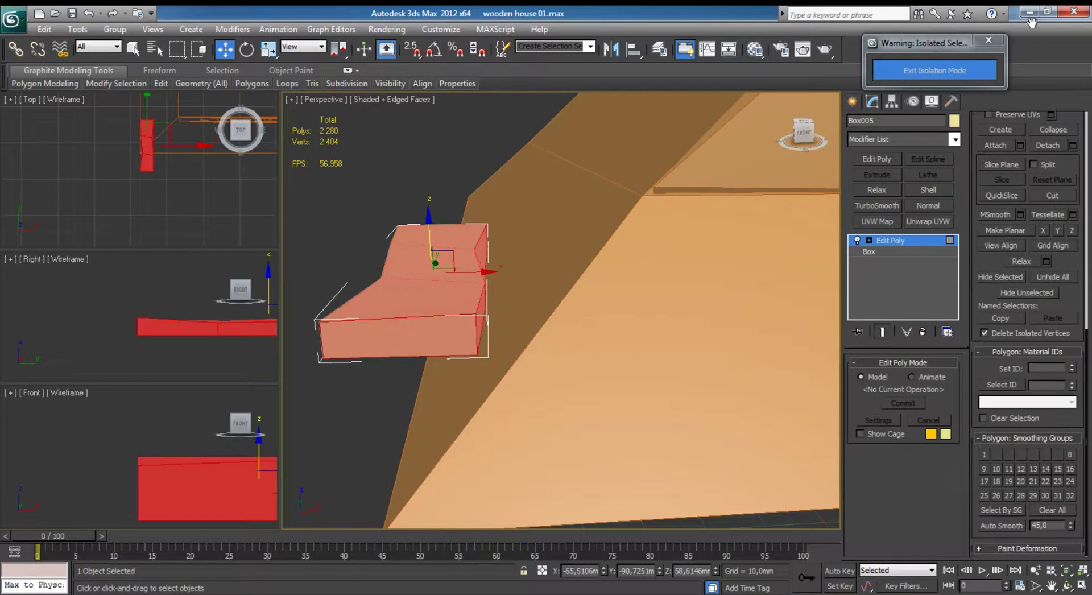
pyautogui.click(1063, 510)
pyautogui.click(853, 102)
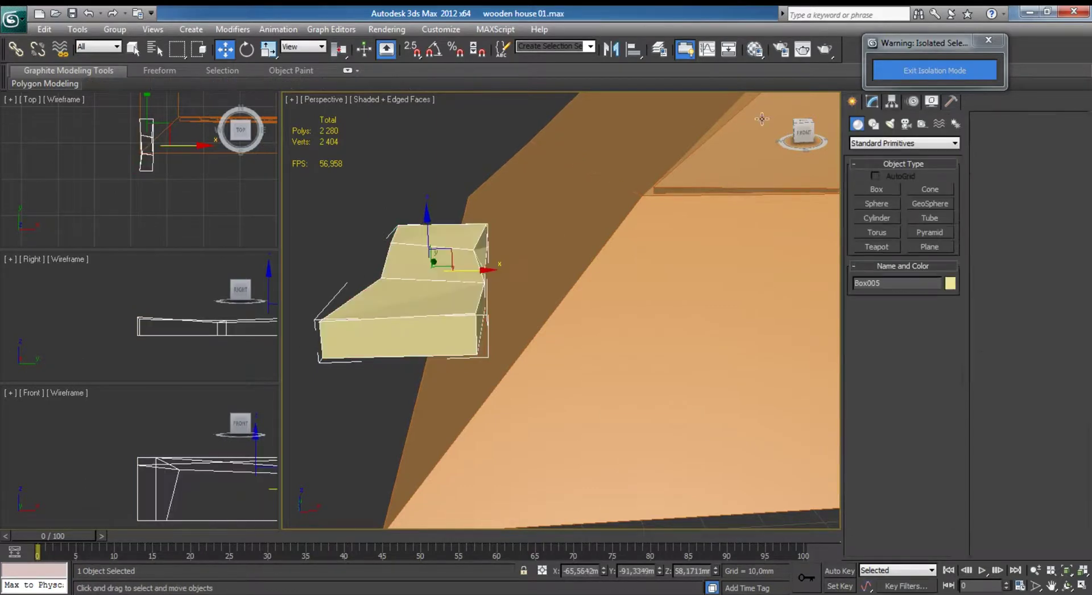
# Maximize the Top view and select the shingle box.
pyautogui.click(410, 172)
pyautogui.keyDown('alt'); pyautogui.moveTo(401, 186); pyautogui.dragTo(342, 171, button='middle'); pyautogui.keyUp('alt')
pyautogui.hotkey('alt', 'w')
pyautogui.scroll(2, 489, 336)
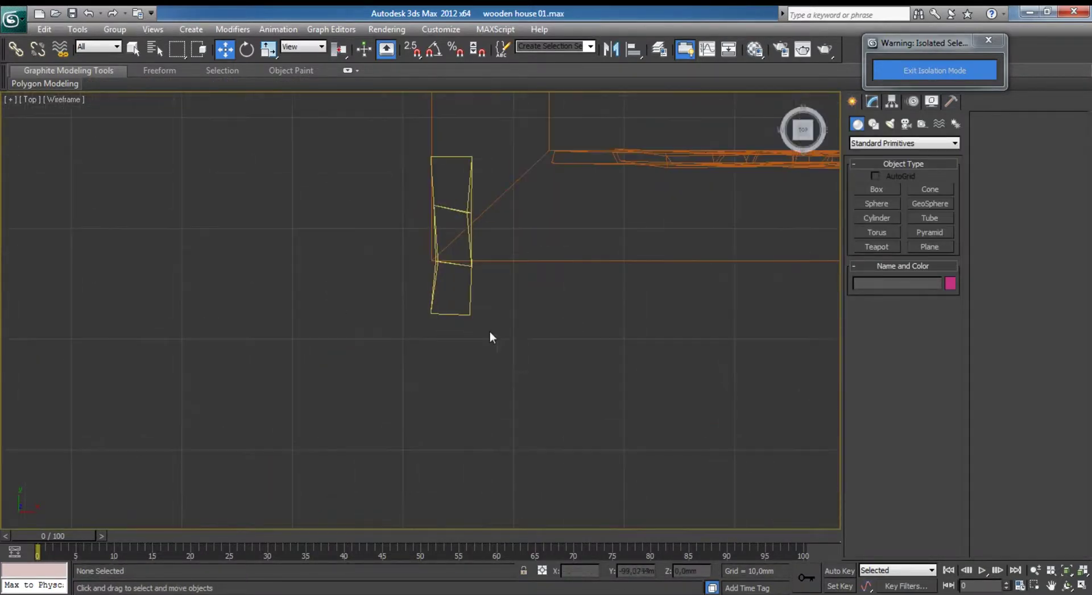
pyautogui.moveTo(453, 305); pyautogui.dragTo(452, 306)
pyautogui.moveTo(491, 310); pyautogui.dragTo(374, 390, button='middle')
# Shift-drag the box right to make 10 copies, then select Box006 for modifying.
pyautogui.keyDown('shift'); pyautogui.moveTo(372, 318); pyautogui.dragTo(416, 316); pyautogui.keyUp('shift')
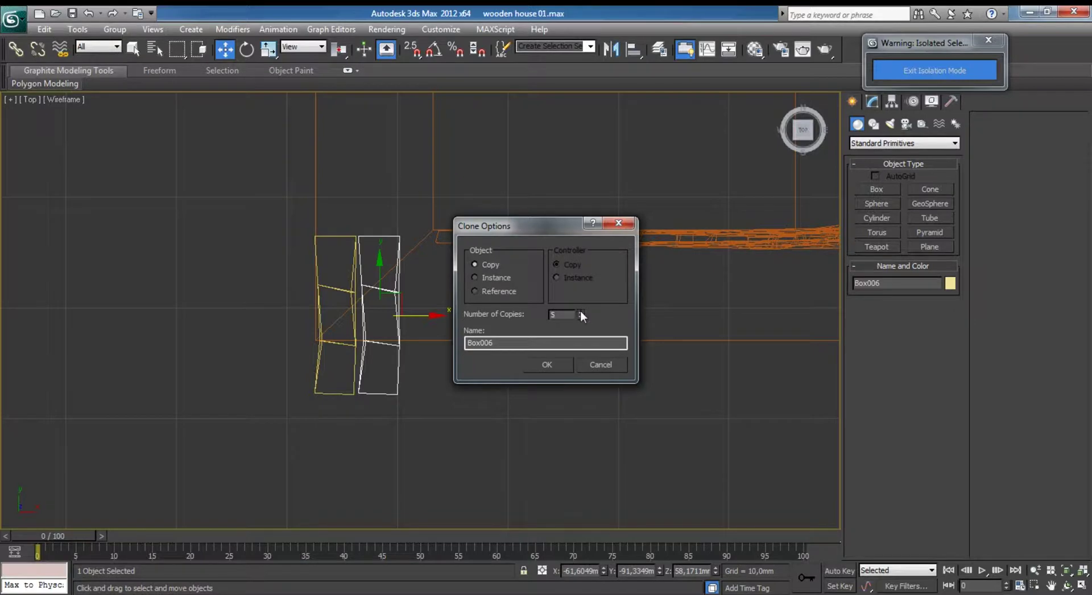
pyautogui.click(547, 364)
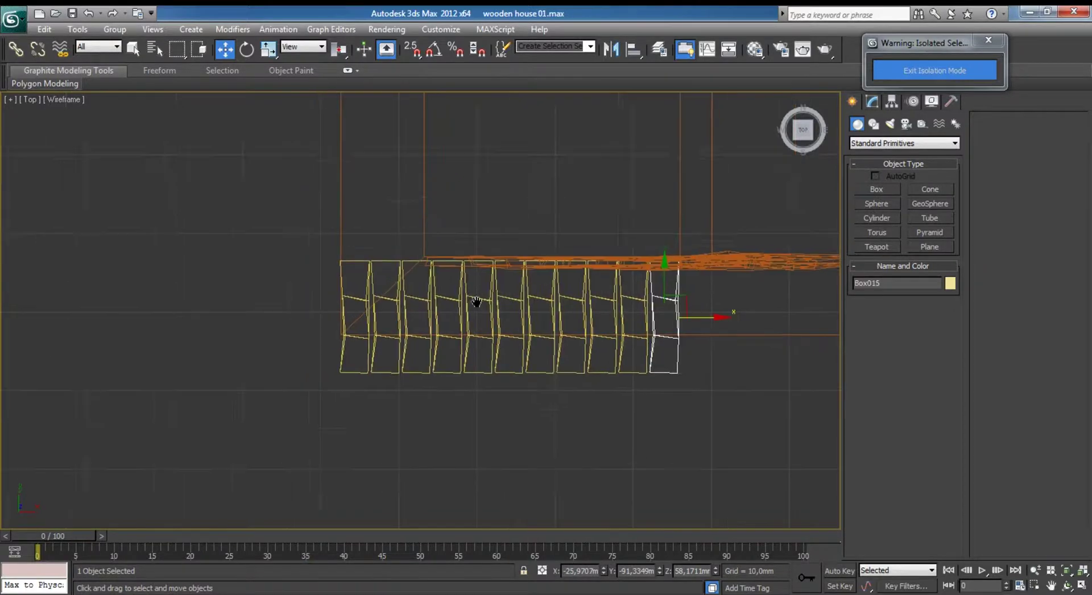
pyautogui.moveTo(454, 299); pyautogui.dragTo(501, 300, button='middle')
pyautogui.scroll(4, 501, 300)
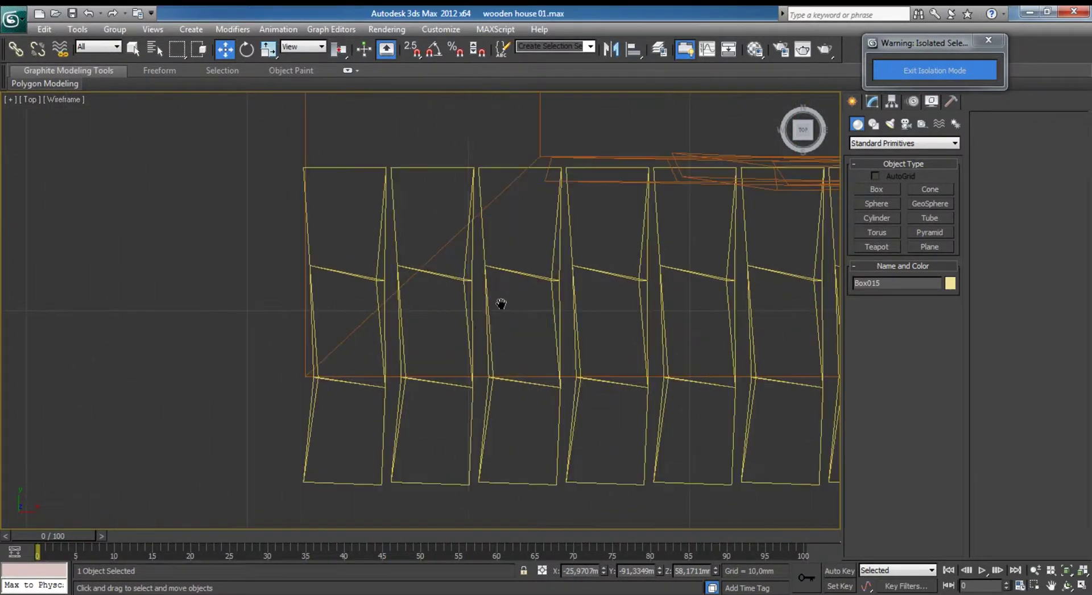
pyautogui.click(417, 338)
pyautogui.click(873, 103)
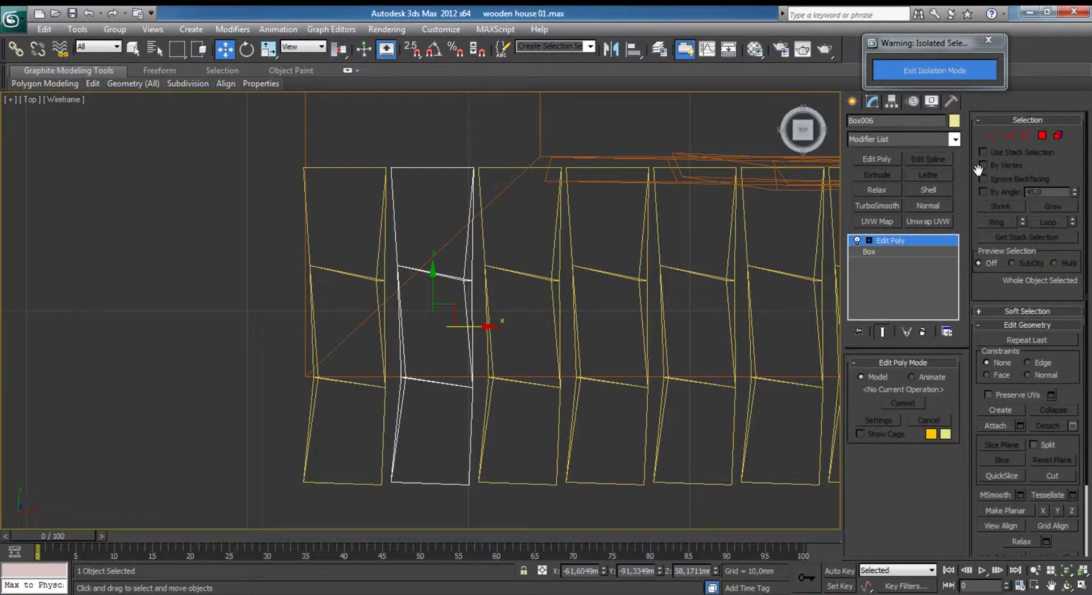
# Move Box006's corner vertices to reshape the second shingle.
pyautogui.press('1')
pyautogui.moveTo(434, 250); pyautogui.dragTo(472, 280)
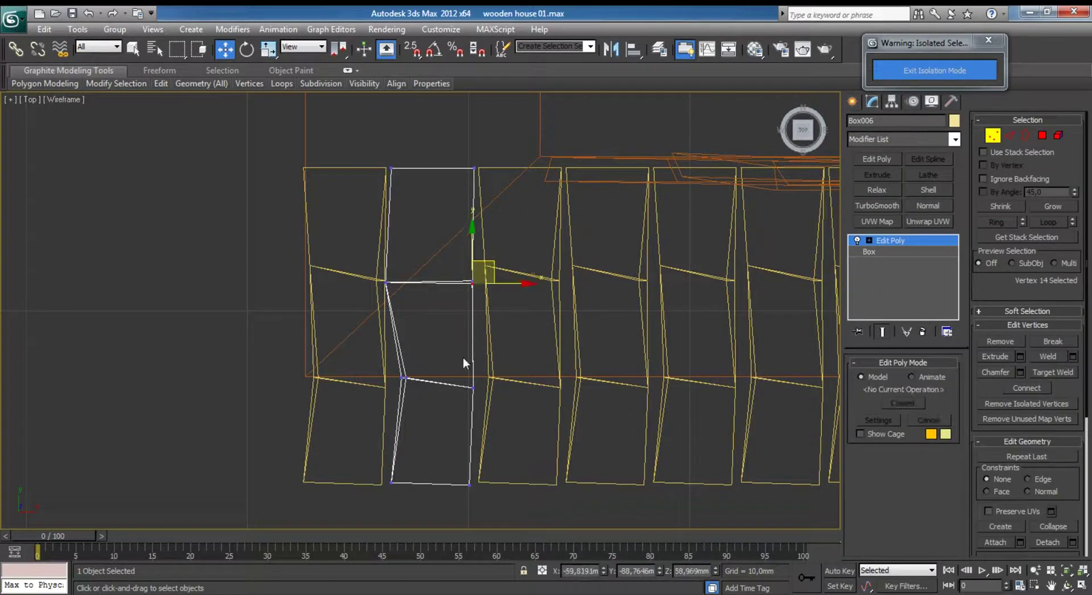
pyautogui.click(473, 387)
pyautogui.moveTo(473, 387)
pyautogui.mouseDown()
pyautogui.moveTo(459, 375)
pyautogui.moveTo(387, 385)
pyautogui.mouseUp()
pyautogui.click(405, 377)
pyautogui.click(392, 481)
pyautogui.moveTo(410, 474); pyautogui.dragTo(406, 468)
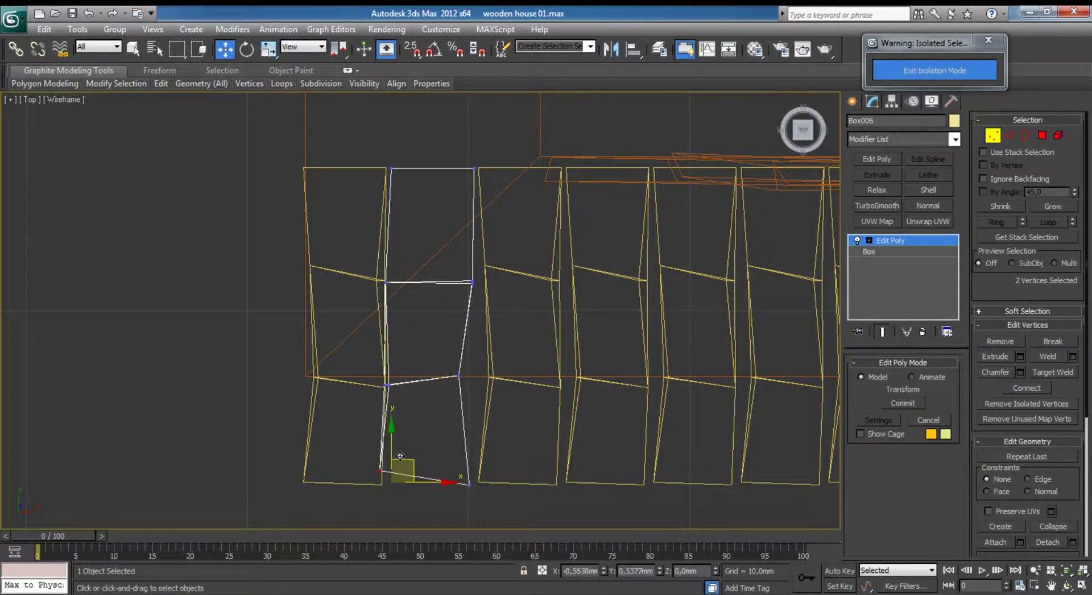
pyautogui.click(469, 484)
pyautogui.click(567, 403)
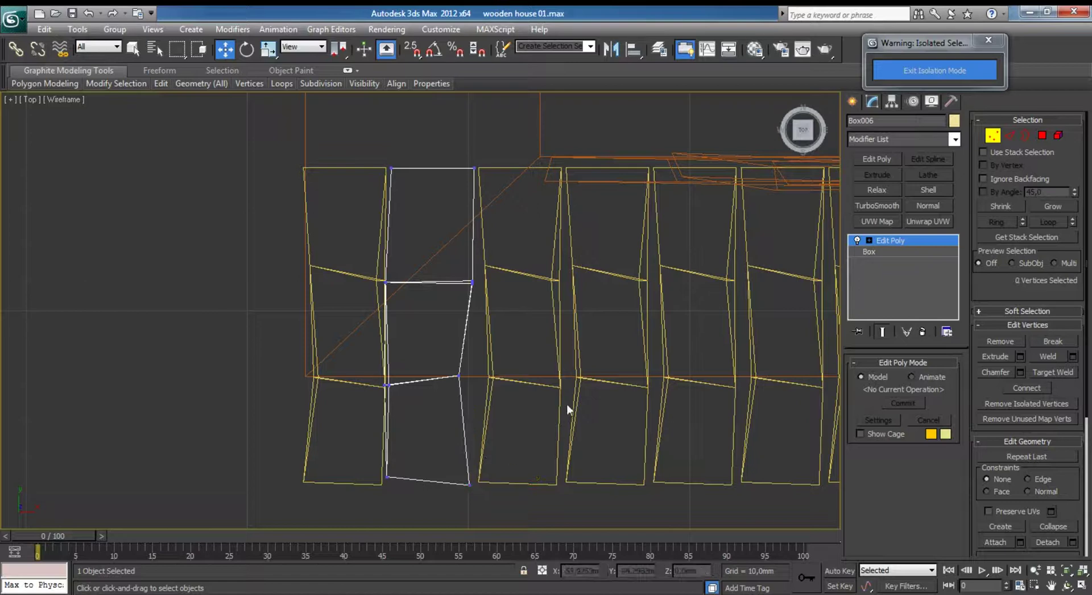
pyautogui.click(992, 135)
# Attach every remaining shingle box to Box005, one after another.
pyautogui.click(377, 486)
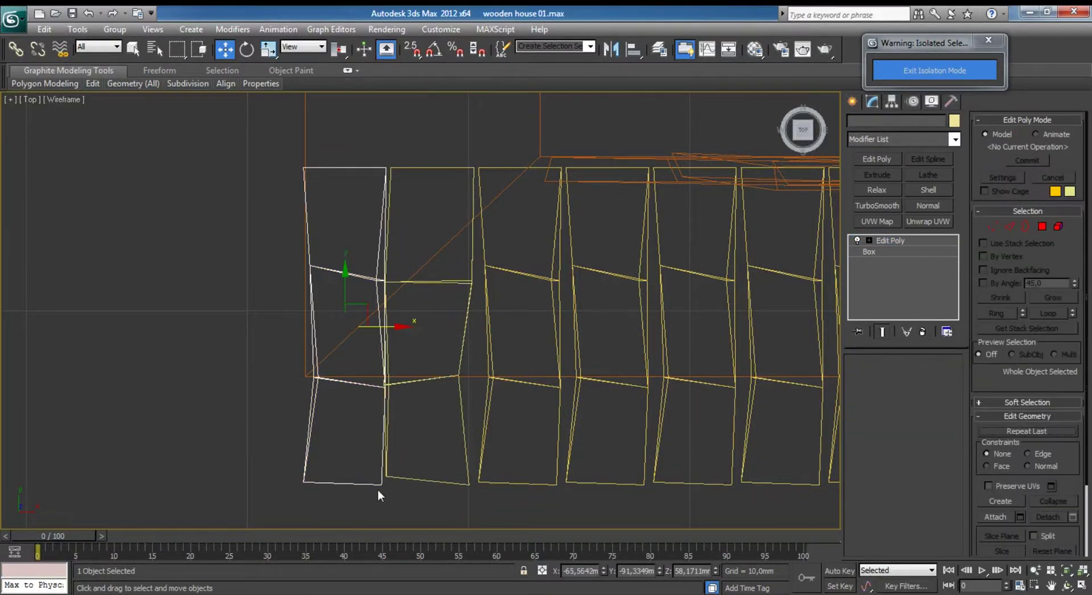
pyautogui.click(1002, 423)
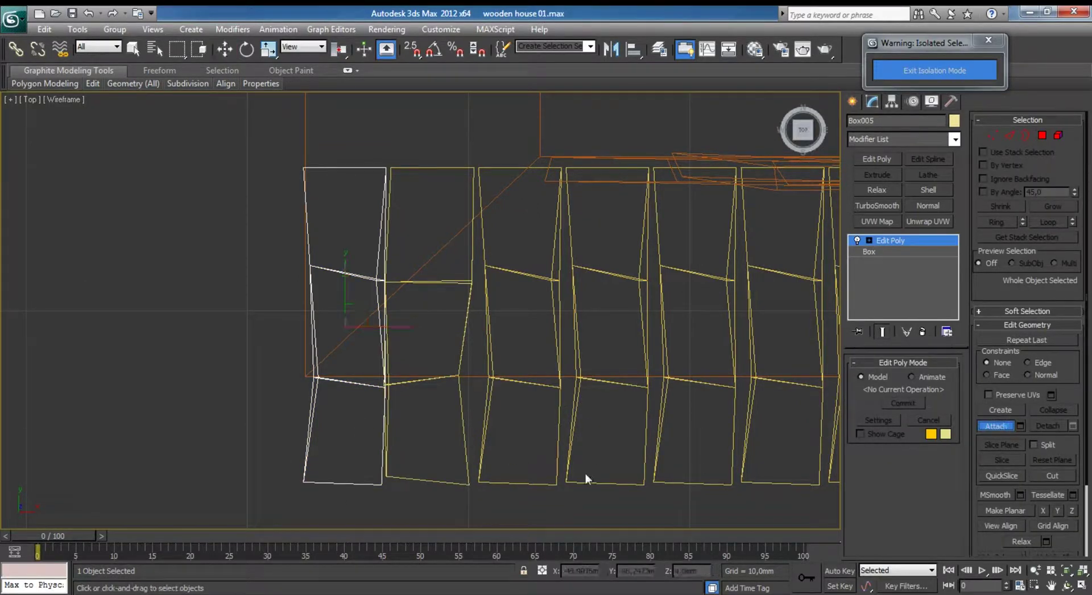
pyautogui.click(430, 480)
pyautogui.click(535, 484)
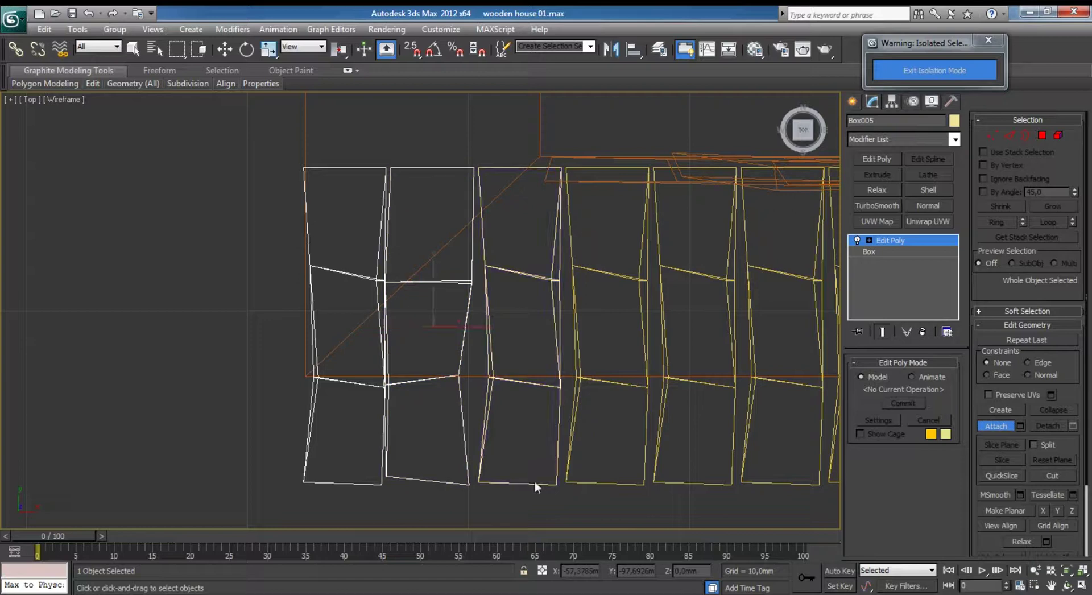
pyautogui.click(694, 483)
pyautogui.moveTo(768, 477)
pyautogui.mouseDown(button='middle')
pyautogui.moveTo(694, 431)
pyautogui.moveTo(440, 435)
pyautogui.mouseUp(button='middle')
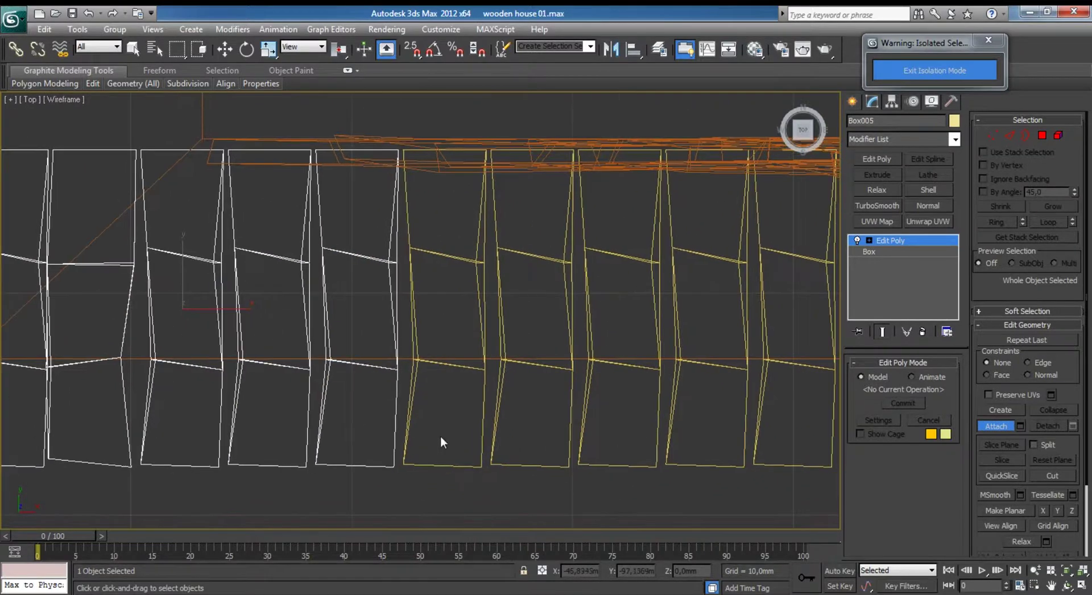
pyautogui.click(477, 466)
pyautogui.click(567, 465)
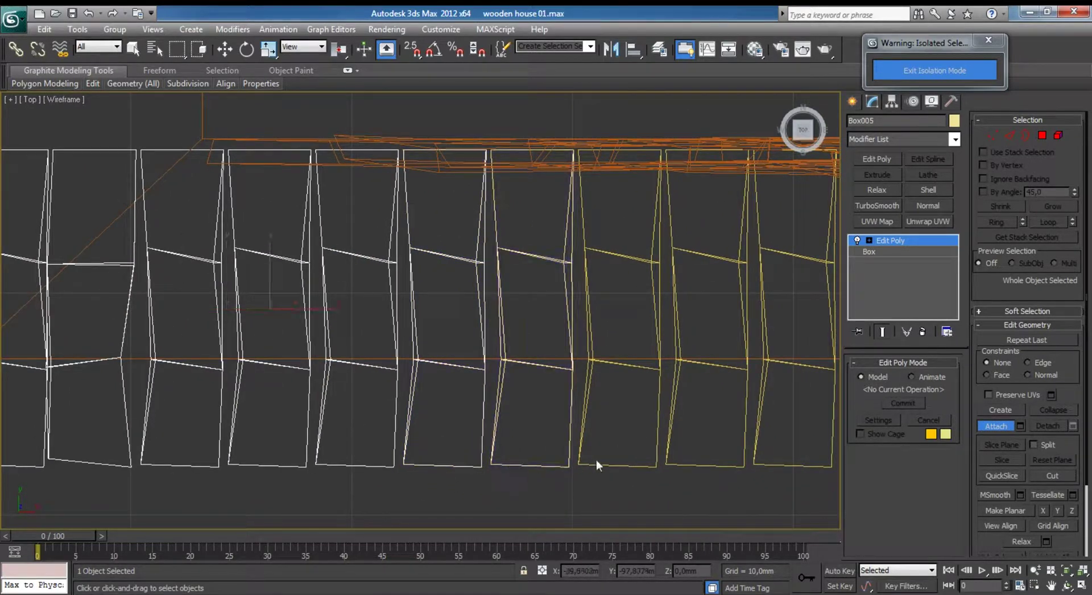
pyautogui.click(662, 466)
pyautogui.moveTo(690, 458)
pyautogui.mouseDown(button='middle')
pyautogui.moveTo(658, 427)
pyautogui.moveTo(559, 472)
pyautogui.mouseUp(button='middle')
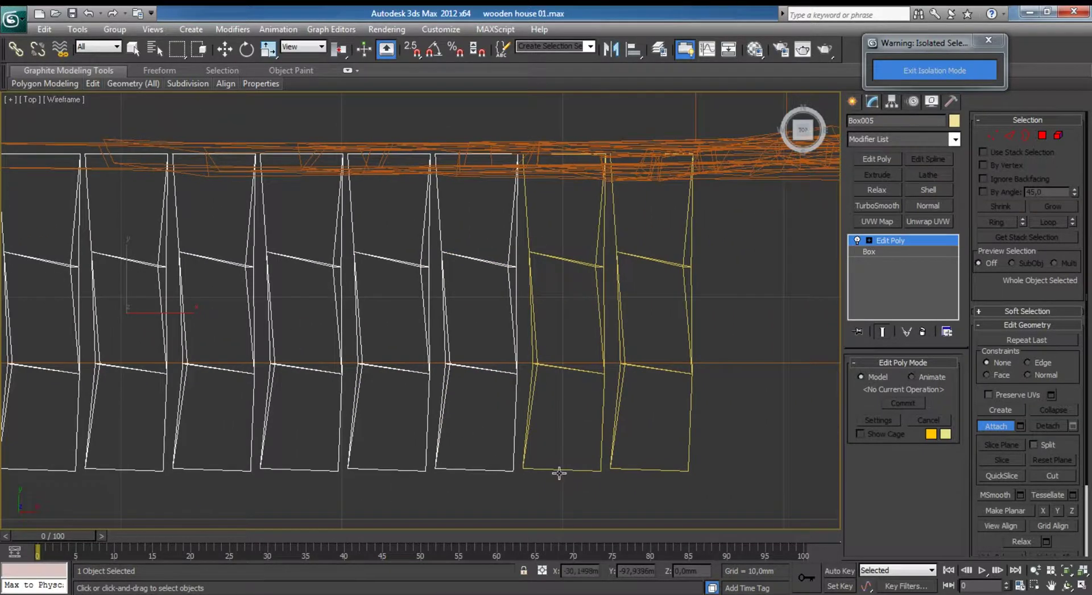
pyautogui.click(559, 471)
pyautogui.click(633, 468)
# End attaching and enter Vertex mode on the merged shingle object.
pyautogui.press('w')
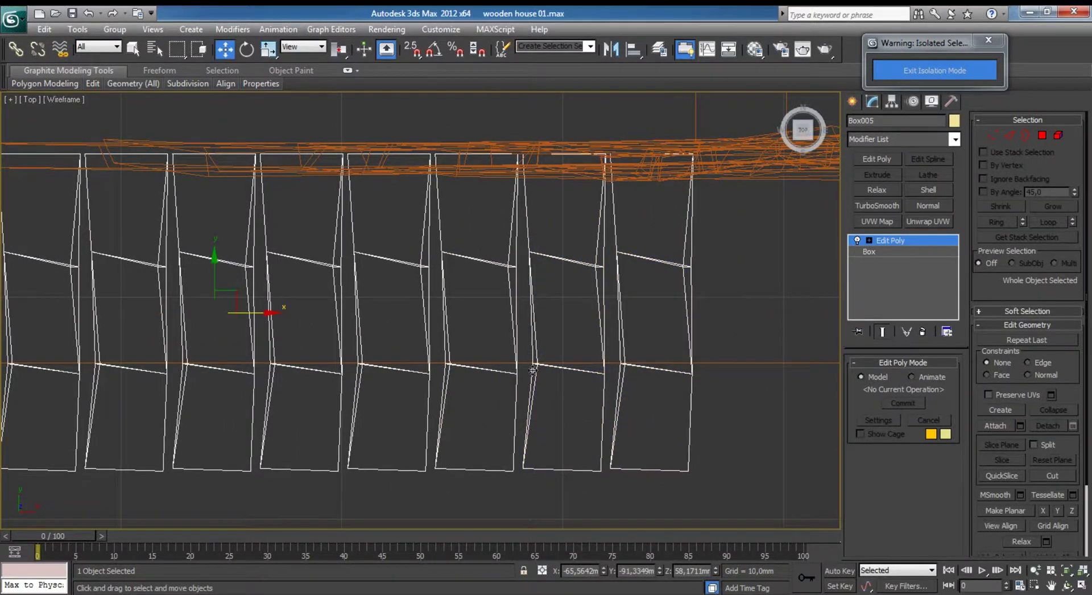
pyautogui.scroll(-2, 654, 321)
pyautogui.press('1')
pyautogui.scroll(4, 432, 314)
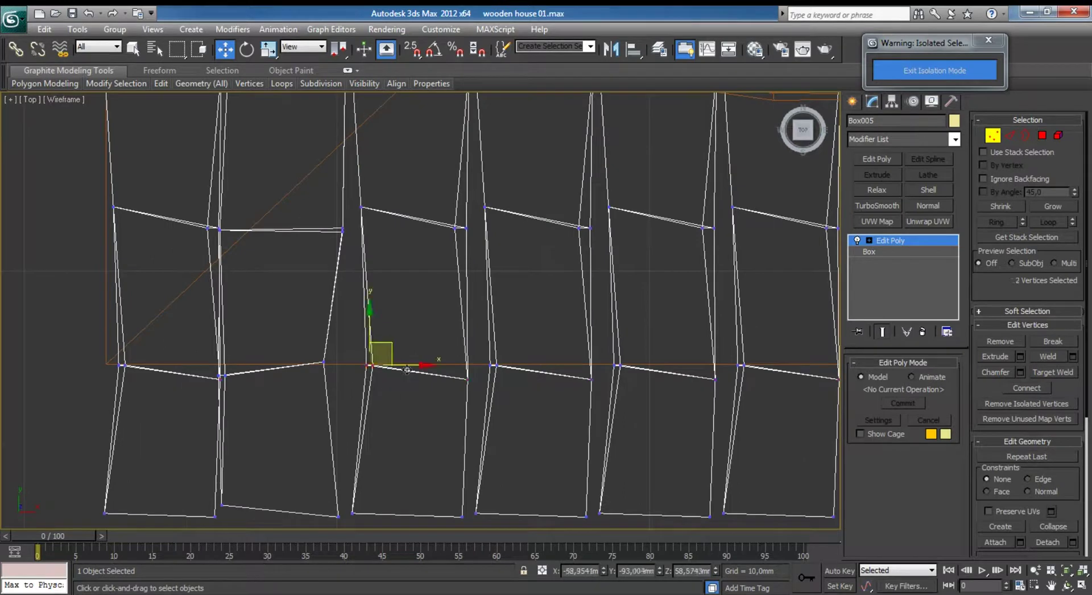
# Offset the first vertex pair left and shift the bottom corners right and up.
pyautogui.moveTo(407, 369); pyautogui.dragTo(376, 369)
pyautogui.moveTo(390, 455); pyautogui.dragTo(394, 403, button='middle')
pyautogui.moveTo(394, 404)
pyautogui.mouseDown()
pyautogui.moveTo(342, 468)
pyautogui.moveTo(497, 458)
pyautogui.mouseUp()
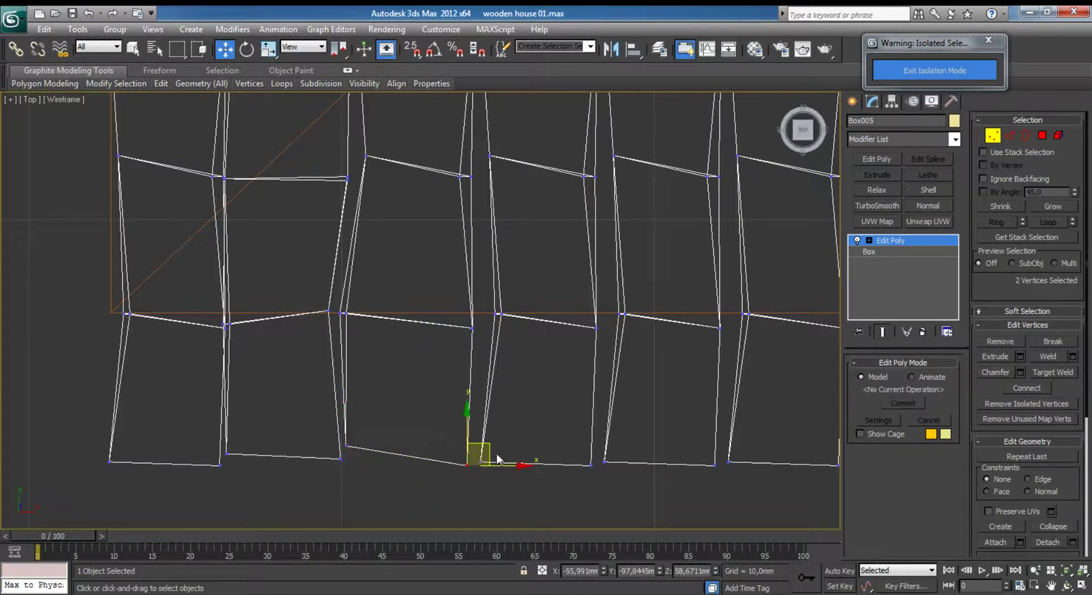
pyautogui.moveTo(498, 458); pyautogui.dragTo(511, 455)
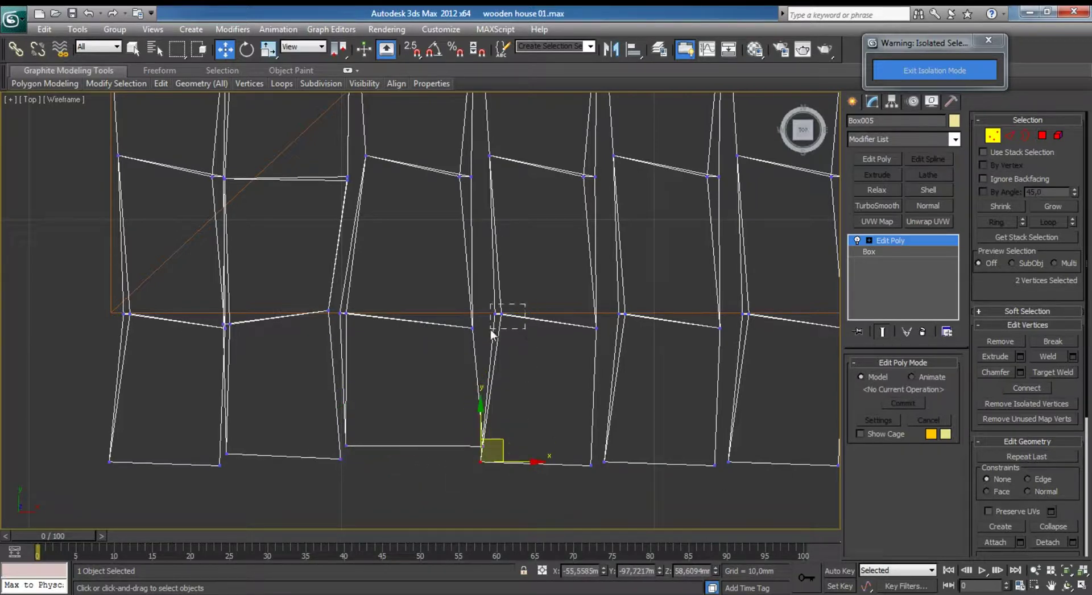
# Stagger the middle vertices down and right, and nudge a bottom-row vertex left.
pyautogui.moveTo(491, 330); pyautogui.dragTo(489, 326)
pyautogui.moveTo(415, 138); pyautogui.dragTo(370, 307, button='middle')
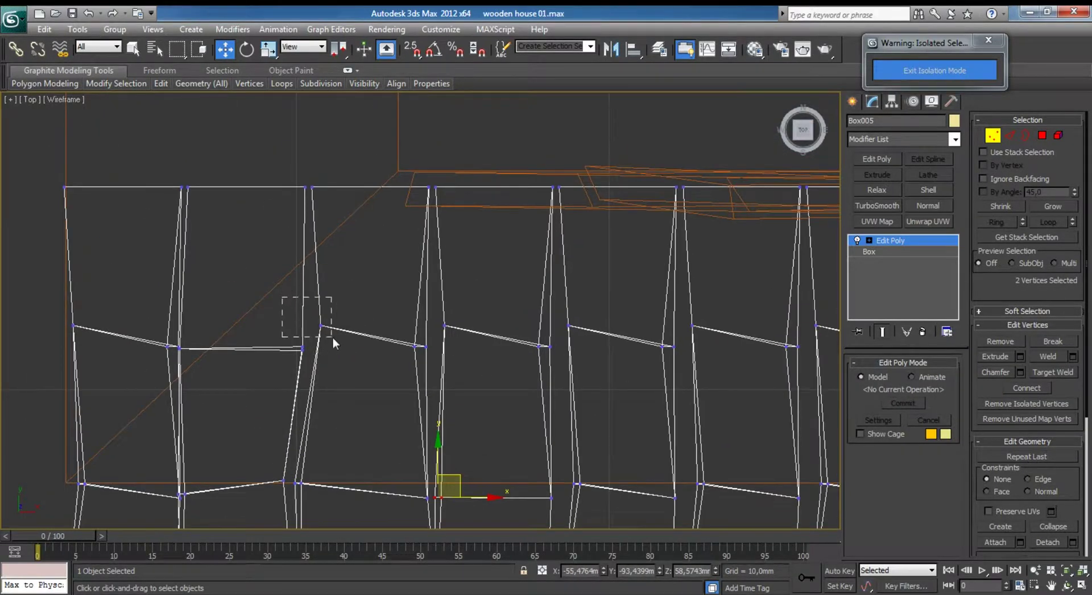
pyautogui.moveTo(341, 305); pyautogui.dragTo(451, 308)
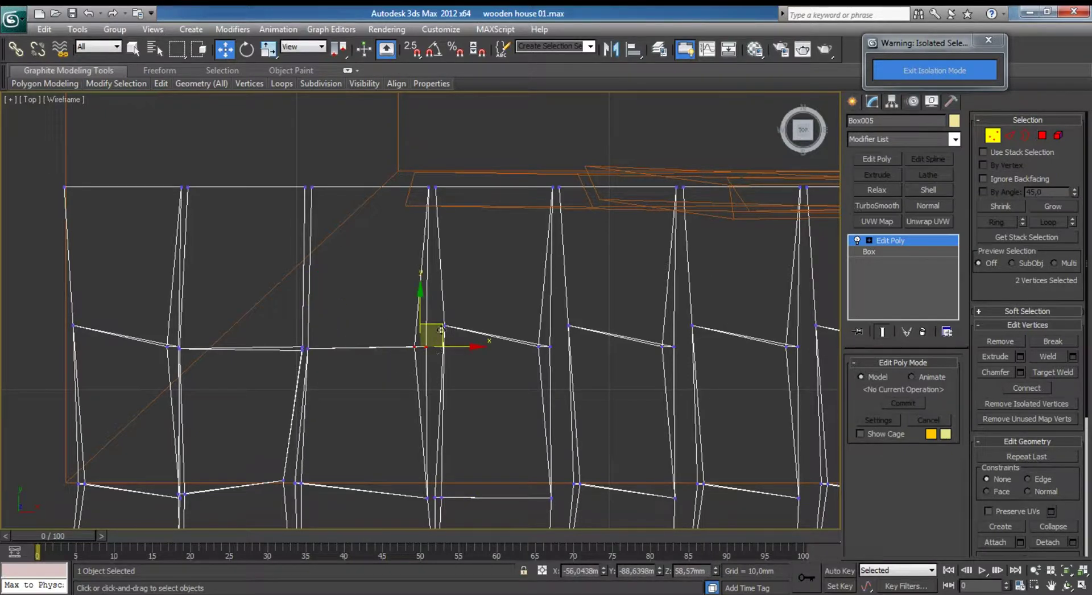
pyautogui.moveTo(470, 316); pyautogui.dragTo(568, 366)
pyautogui.click(569, 327)
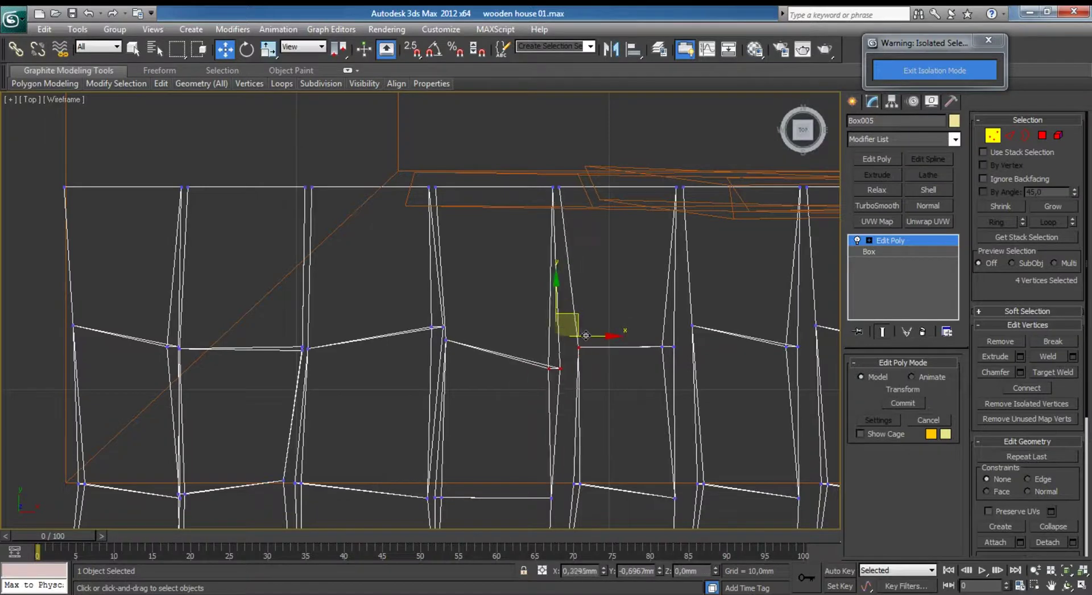
pyautogui.moveTo(570, 325); pyautogui.dragTo(583, 350)
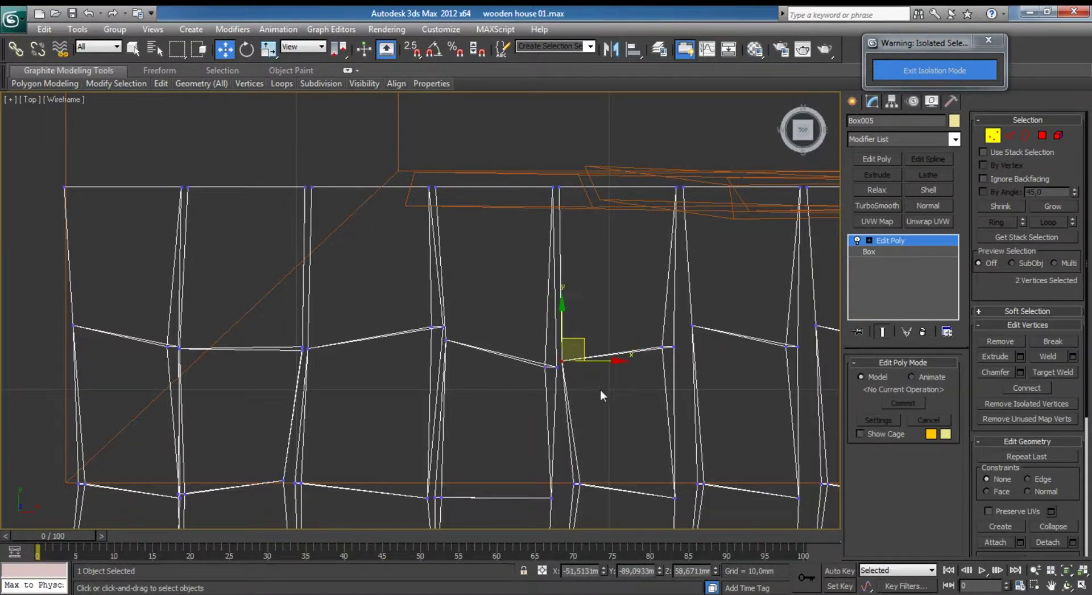
pyautogui.moveTo(615, 452); pyautogui.dragTo(576, 357, button='middle')
pyautogui.moveTo(526, 378); pyautogui.dragTo(550, 404)
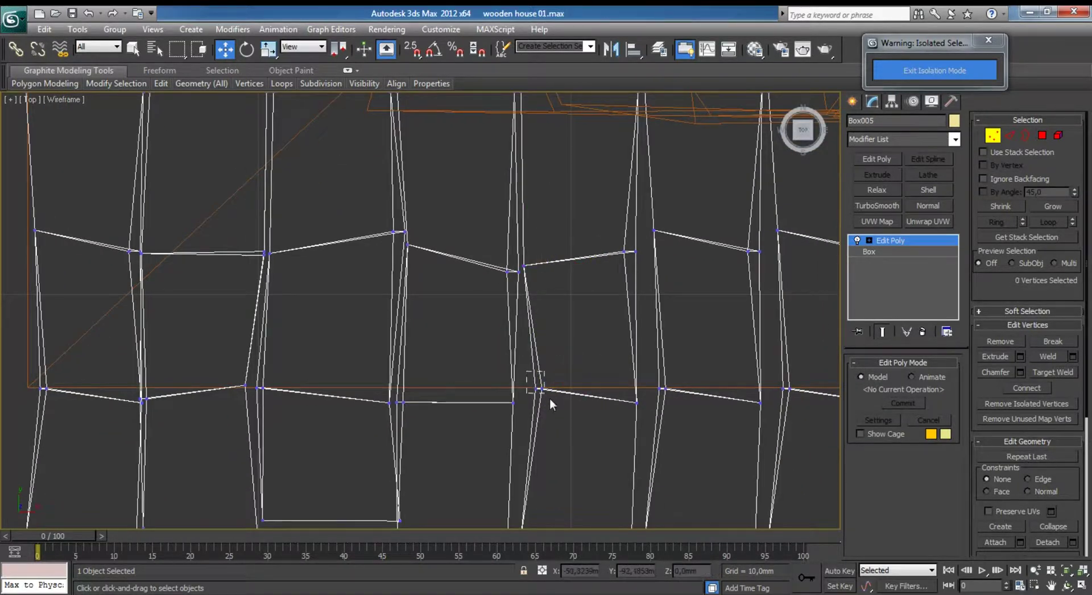
pyautogui.moveTo(555, 367)
pyautogui.mouseDown()
pyautogui.moveTo(546, 424)
pyautogui.moveTo(539, 370)
pyautogui.mouseUp()
# On the next shingles, move bottom vertices left and shift middle and corner vertices down-left.
pyautogui.moveTo(554, 429); pyautogui.dragTo(529, 324, button='middle')
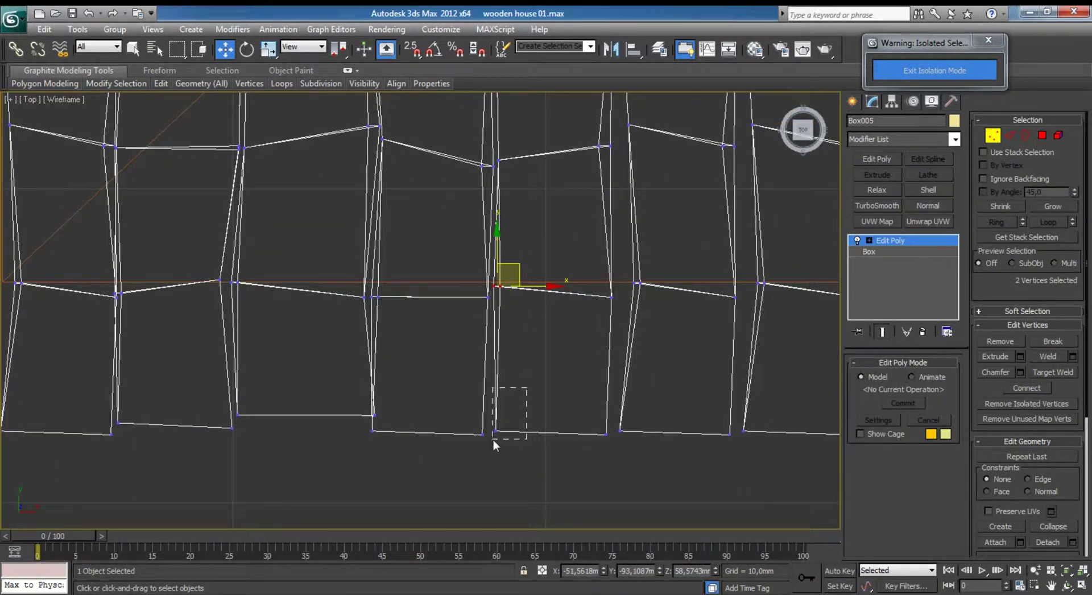
pyautogui.moveTo(493, 441); pyautogui.dragTo(493, 404)
pyautogui.moveTo(643, 411); pyautogui.dragTo(566, 409, button='middle')
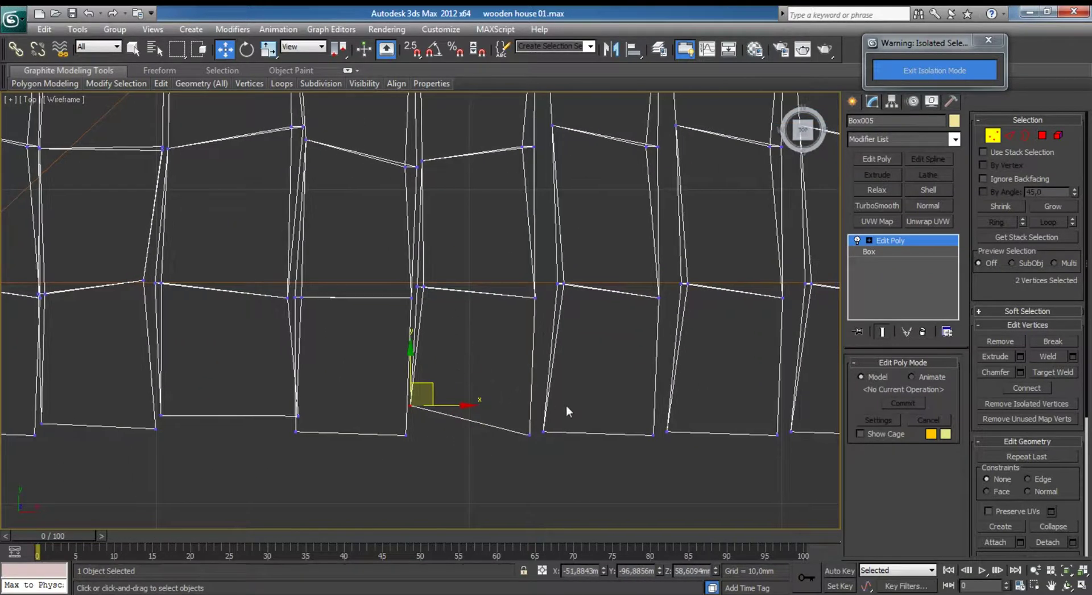
pyautogui.moveTo(541, 448); pyautogui.dragTo(540, 447)
pyautogui.moveTo(540, 408); pyautogui.dragTo(530, 409)
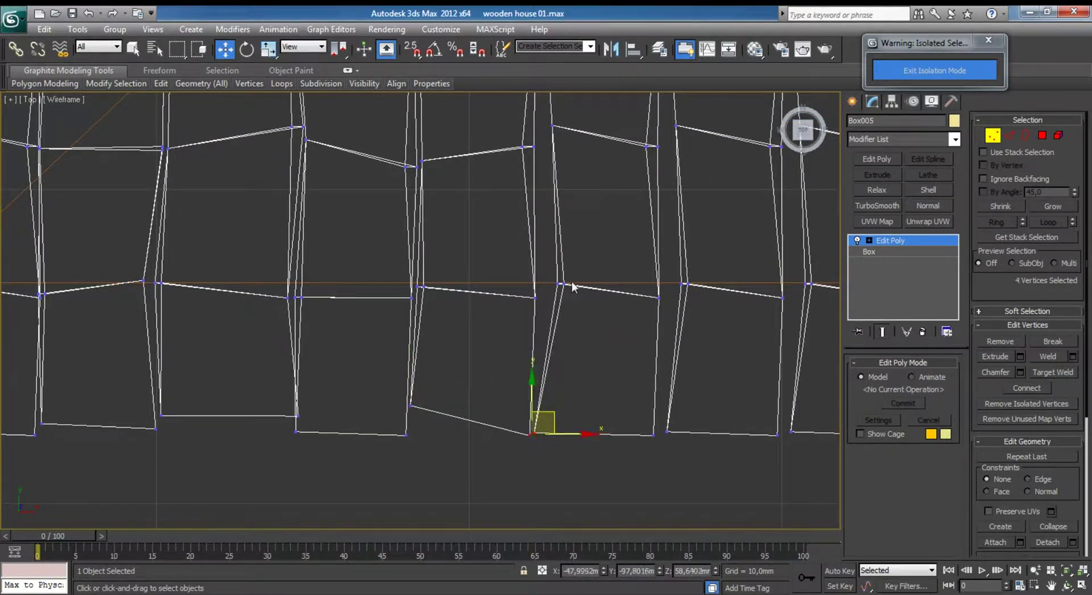
pyautogui.moveTo(570, 276)
pyautogui.mouseDown()
pyautogui.moveTo(554, 290)
pyautogui.moveTo(566, 277)
pyautogui.mouseUp()
pyautogui.moveTo(574, 118); pyautogui.dragTo(508, 279, button='middle')
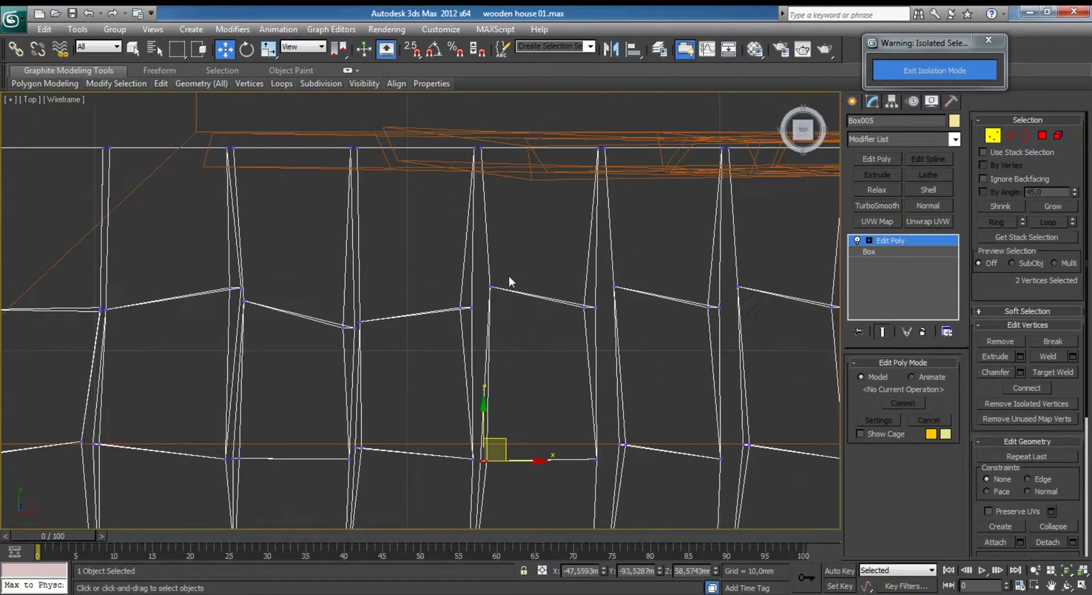
pyautogui.moveTo(488, 303); pyautogui.dragTo(488, 299)
pyautogui.moveTo(522, 267); pyautogui.dragTo(513, 281)
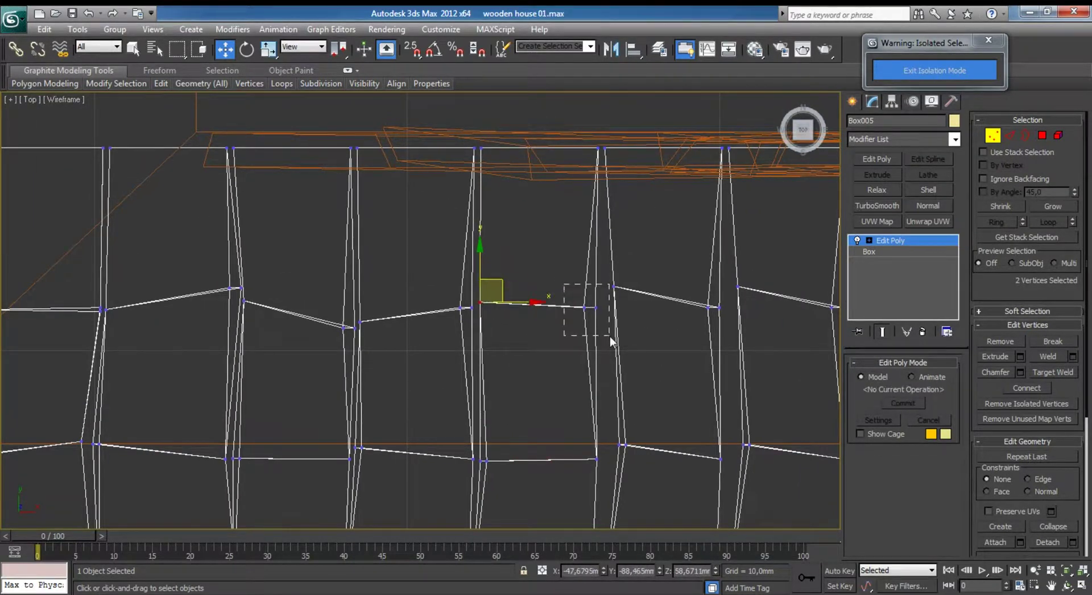
pyautogui.moveTo(609, 340); pyautogui.dragTo(619, 341)
pyautogui.moveTo(620, 281); pyautogui.dragTo(608, 305)
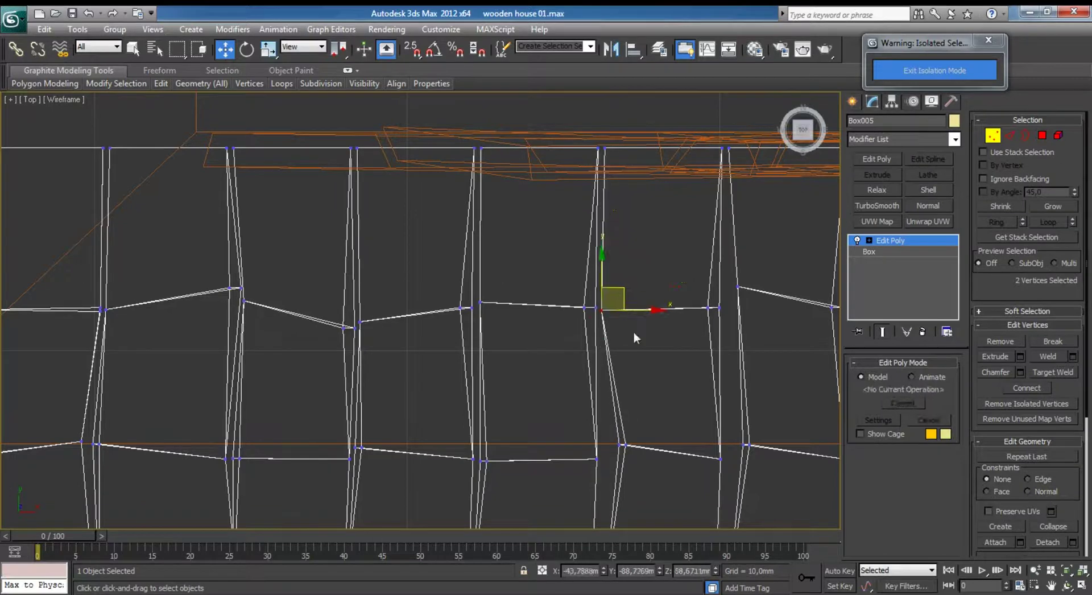
# Lower the lower-row vertex pairs and settle the upper pair down-left onto the edge.
pyautogui.moveTo(657, 451); pyautogui.dragTo(604, 317, button='middle')
pyautogui.moveTo(532, 310); pyautogui.dragTo(563, 341)
pyautogui.moveTo(582, 303); pyautogui.dragTo(553, 323)
pyautogui.moveTo(535, 487); pyautogui.dragTo(554, 472)
pyautogui.moveTo(602, 392); pyautogui.dragTo(441, 367, button='middle')
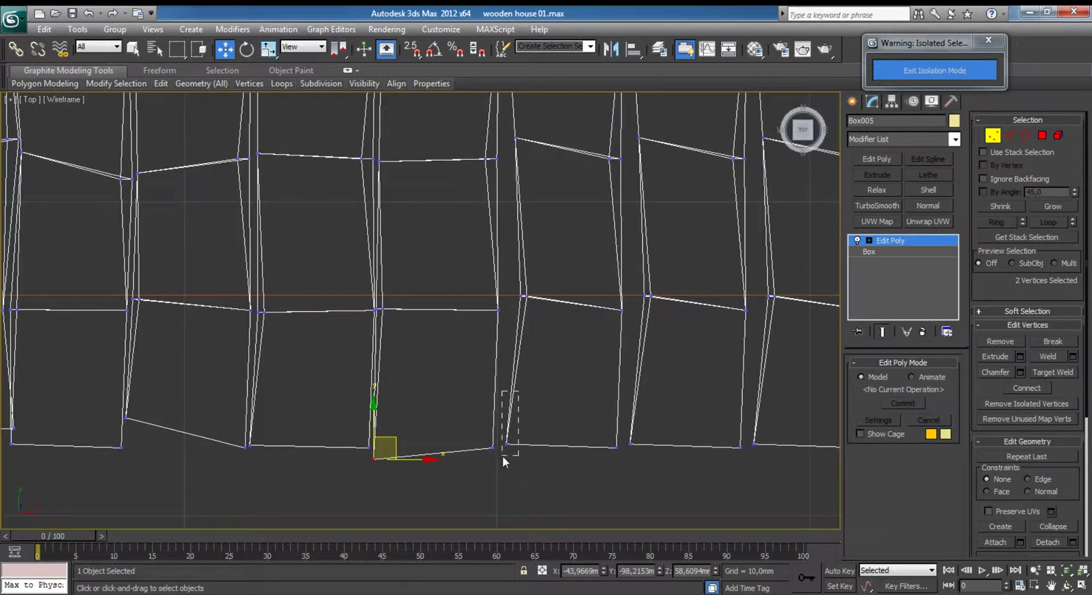
pyautogui.moveTo(527, 426); pyautogui.dragTo(515, 424)
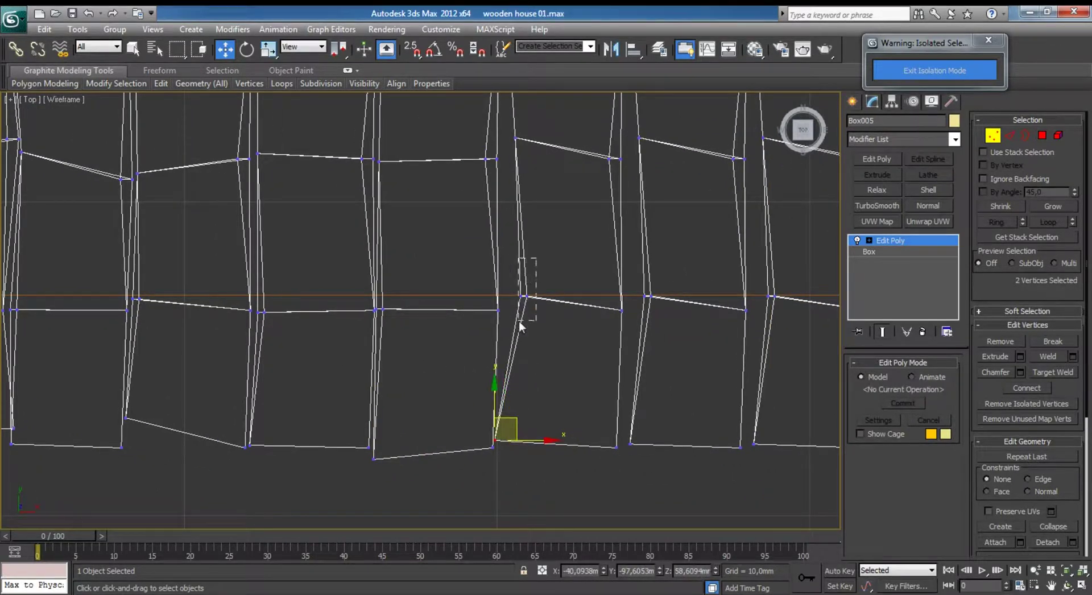
pyautogui.moveTo(519, 321); pyautogui.dragTo(519, 322)
pyautogui.moveTo(544, 120); pyautogui.dragTo(473, 285, button='middle')
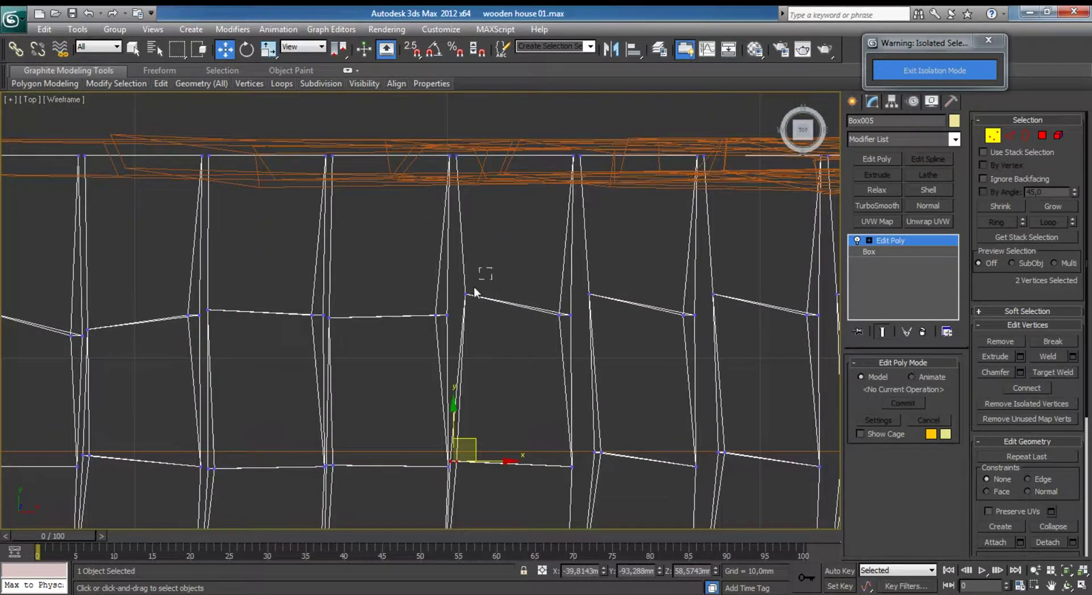
pyautogui.click(473, 285)
pyautogui.moveTo(467, 290); pyautogui.dragTo(528, 327)
pyautogui.moveTo(625, 275); pyautogui.dragTo(546, 223, button='middle')
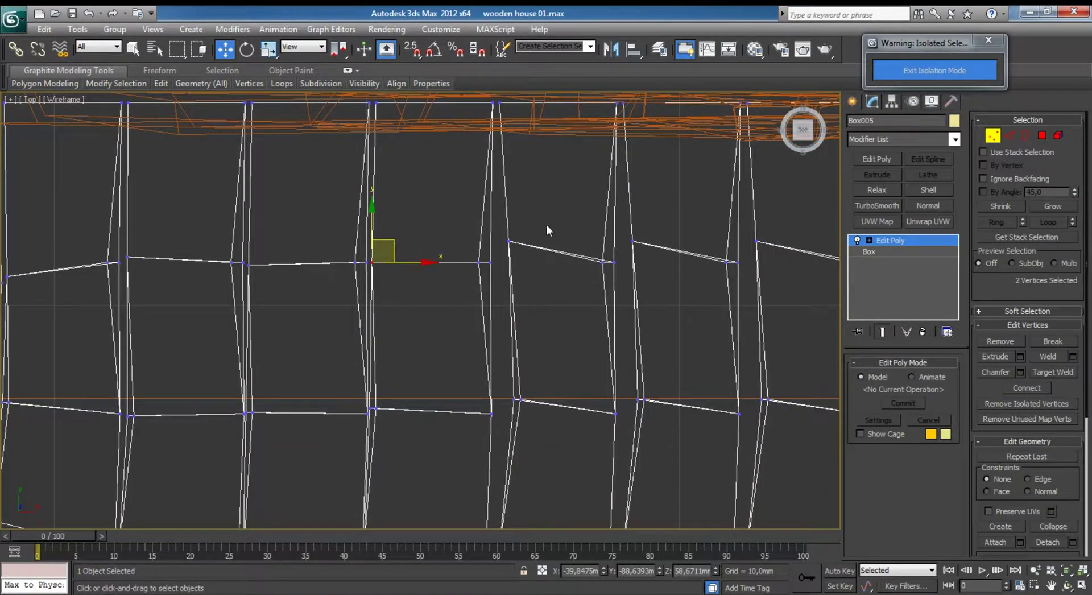
pyautogui.click(519, 249)
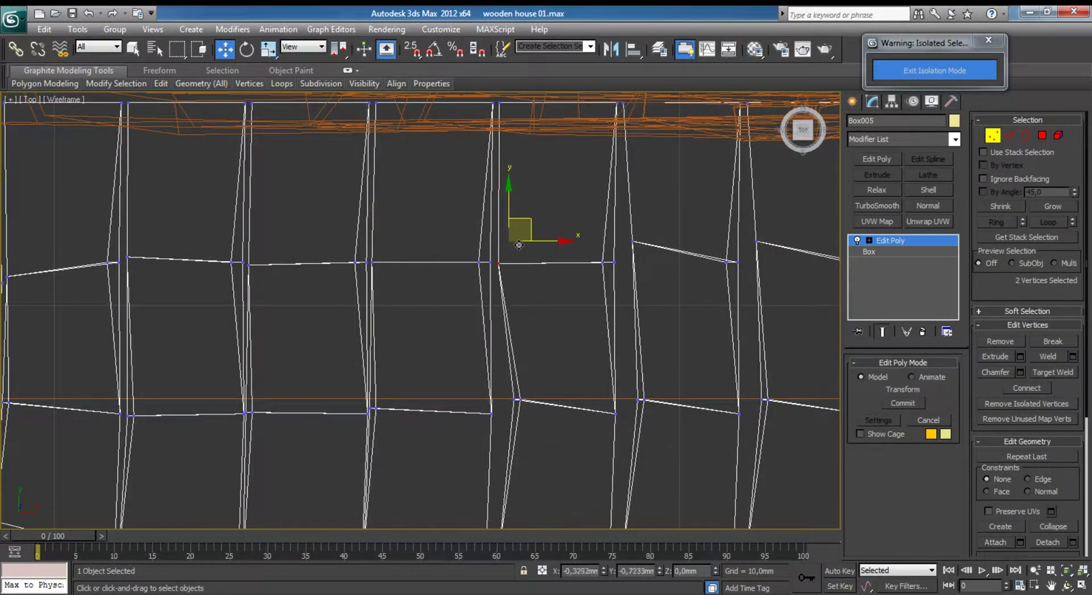
pyautogui.moveTo(527, 230); pyautogui.dragTo(483, 272)
# Lower neighbouring vertex columns and pull further plank vertices down-left for uneven outlines.
pyautogui.moveTo(342, 265)
pyautogui.mouseDown()
pyautogui.moveTo(393, 247)
pyautogui.moveTo(382, 282)
pyautogui.mouseUp()
pyautogui.moveTo(513, 378); pyautogui.dragTo(428, 261, button='middle')
pyautogui.moveTo(423, 304); pyautogui.dragTo(409, 386)
pyautogui.moveTo(400, 445); pyautogui.dragTo(432, 387)
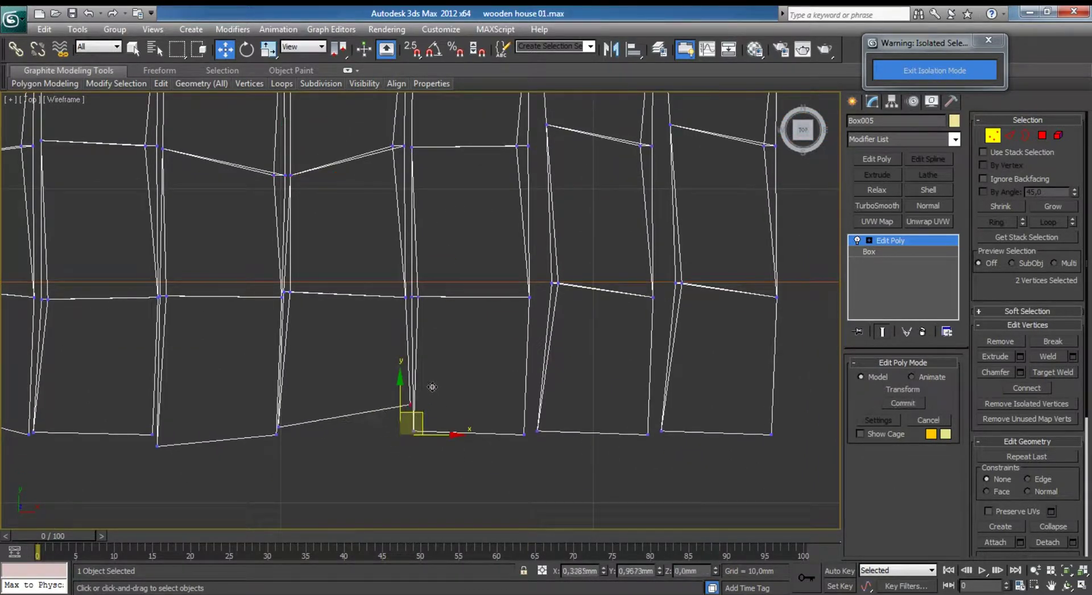
pyautogui.moveTo(512, 449)
pyautogui.mouseDown()
pyautogui.moveTo(579, 329)
pyautogui.moveTo(540, 310)
pyautogui.mouseUp()
pyautogui.moveTo(534, 225)
pyautogui.mouseDown()
pyautogui.moveTo(511, 285)
pyautogui.moveTo(398, 310)
pyautogui.mouseUp()
pyautogui.moveTo(436, 280); pyautogui.dragTo(436, 301)
pyautogui.moveTo(295, 264); pyautogui.dragTo(264, 316)
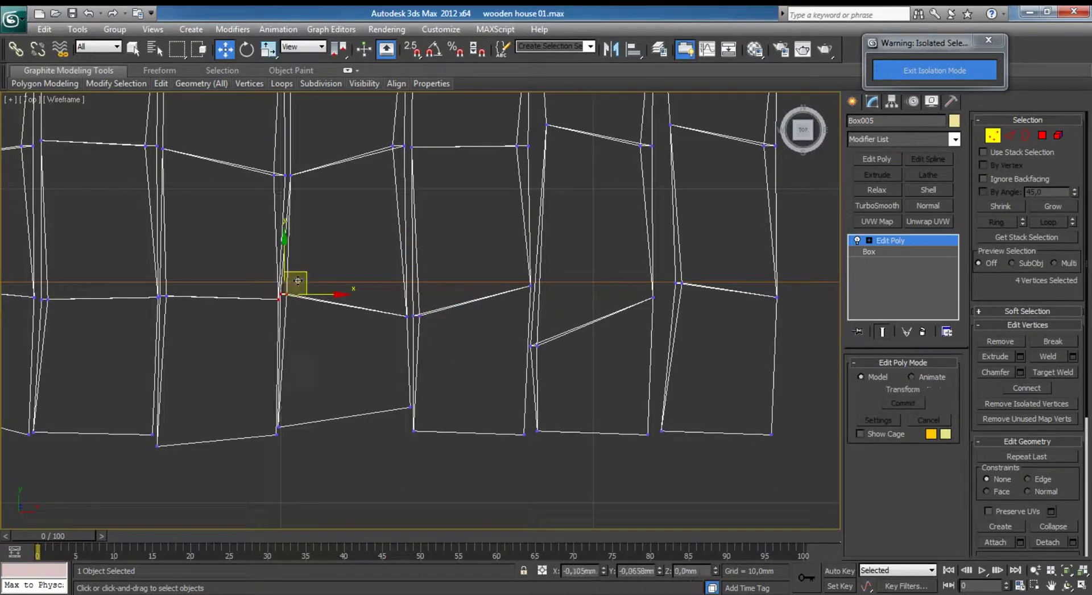
pyautogui.moveTo(298, 281); pyautogui.dragTo(290, 286)
# Raise the last bottom corner vertices, adjust middle-row vertices, and restore the four-viewport layout.
pyautogui.moveTo(527, 438); pyautogui.dragTo(536, 406)
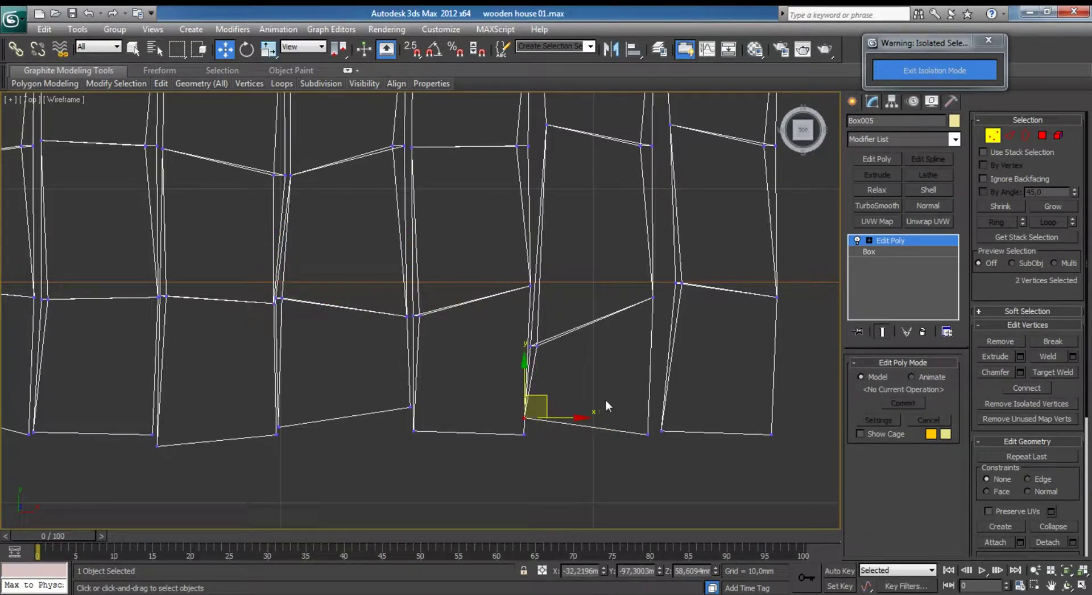
pyautogui.moveTo(654, 444); pyautogui.dragTo(693, 417)
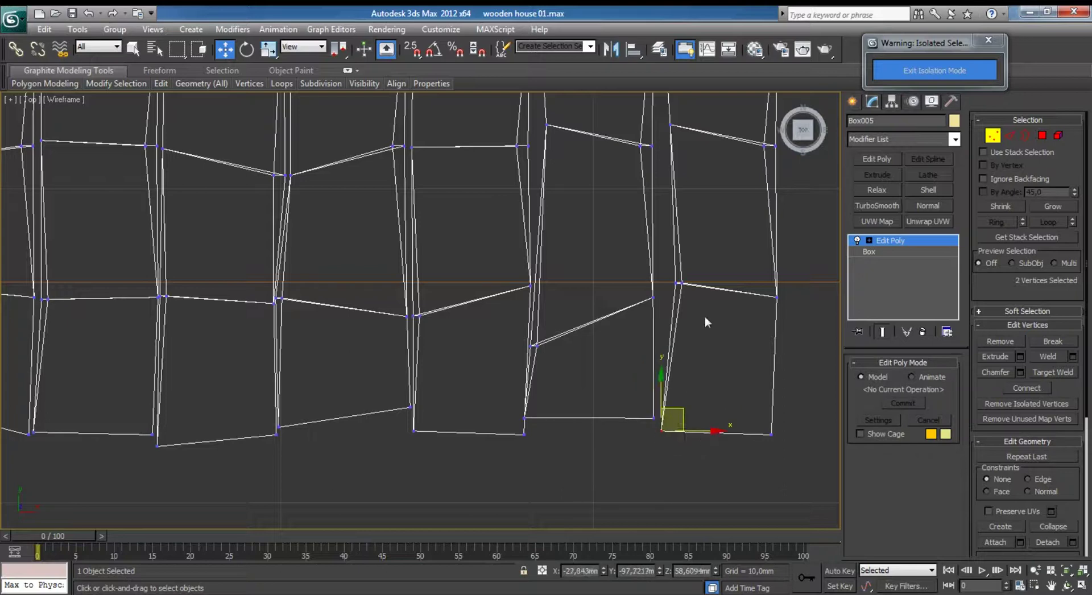
pyautogui.moveTo(674, 298); pyautogui.dragTo(696, 255)
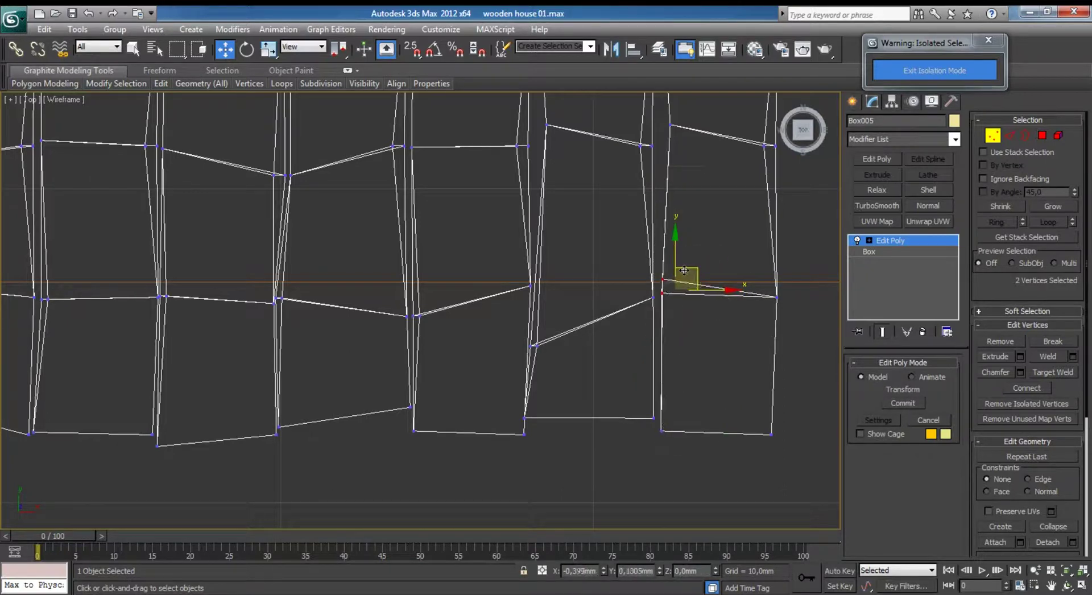
pyautogui.moveTo(689, 181); pyautogui.dragTo(630, 310, button='middle')
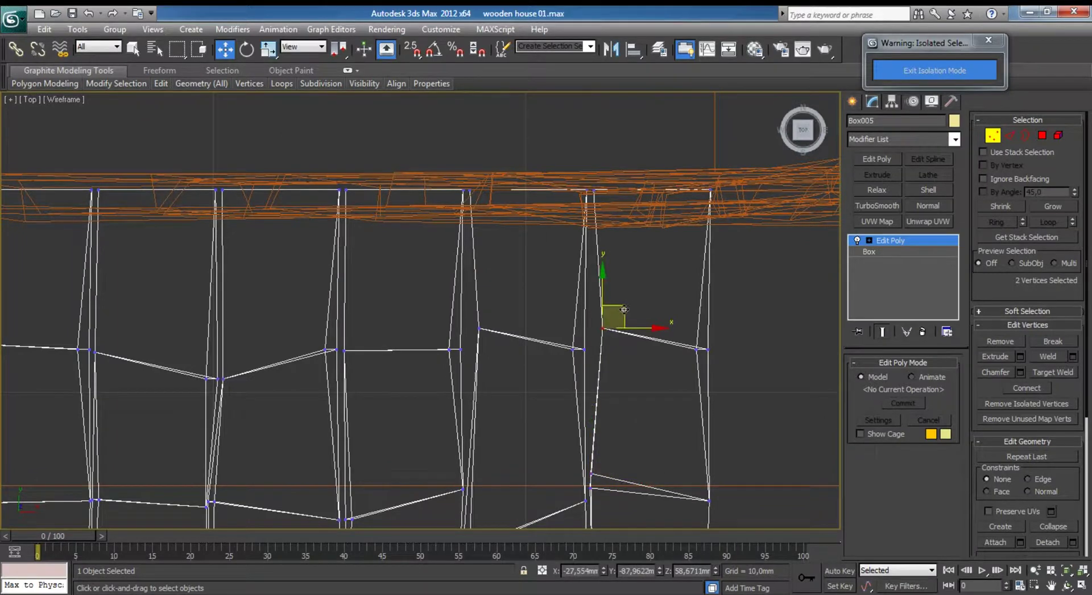
pyautogui.moveTo(624, 309); pyautogui.dragTo(606, 329)
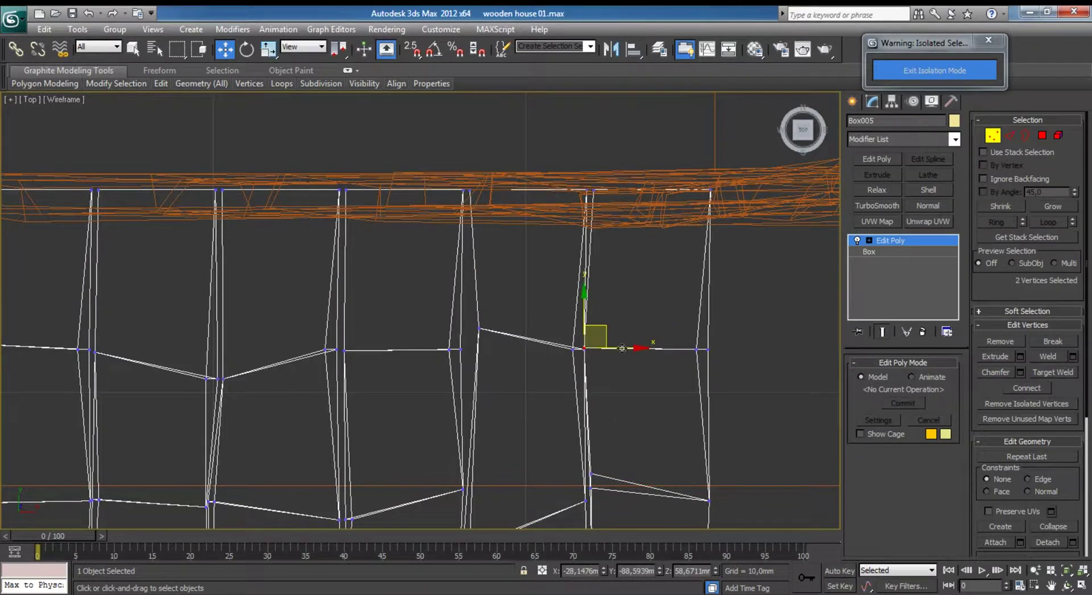
pyautogui.scroll(-5, 549, 186)
pyautogui.moveTo(549, 186); pyautogui.dragTo(619, 257, button='middle')
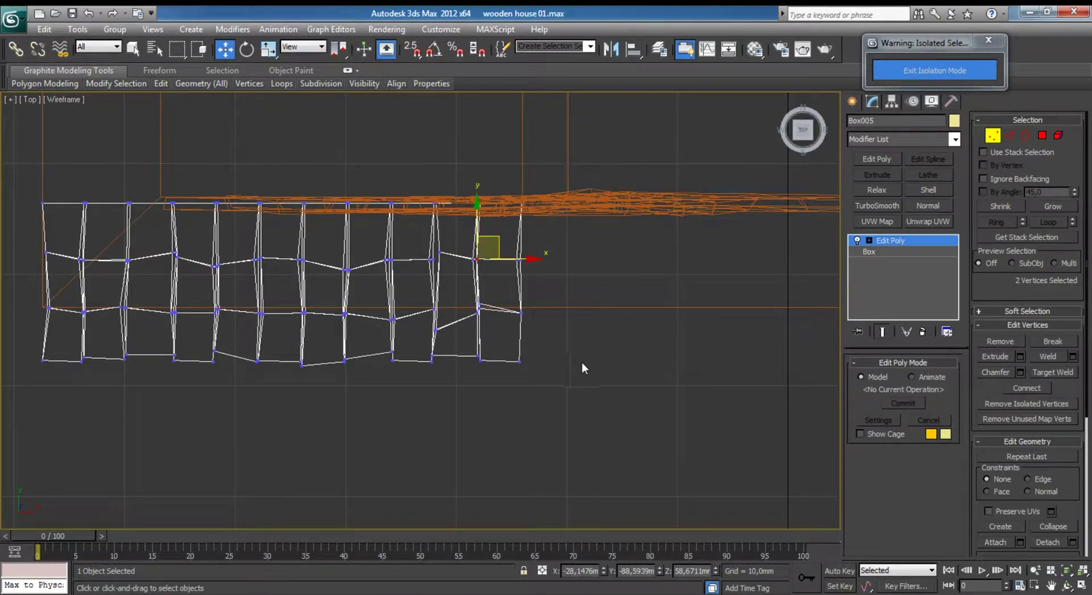
pyautogui.hotkey('alt', 'w')
# Exit vertex editing, deselect everything, and turn off edged-face display in Perspective.
pyautogui.press('z')
pyautogui.scroll(-5, 550, 345)
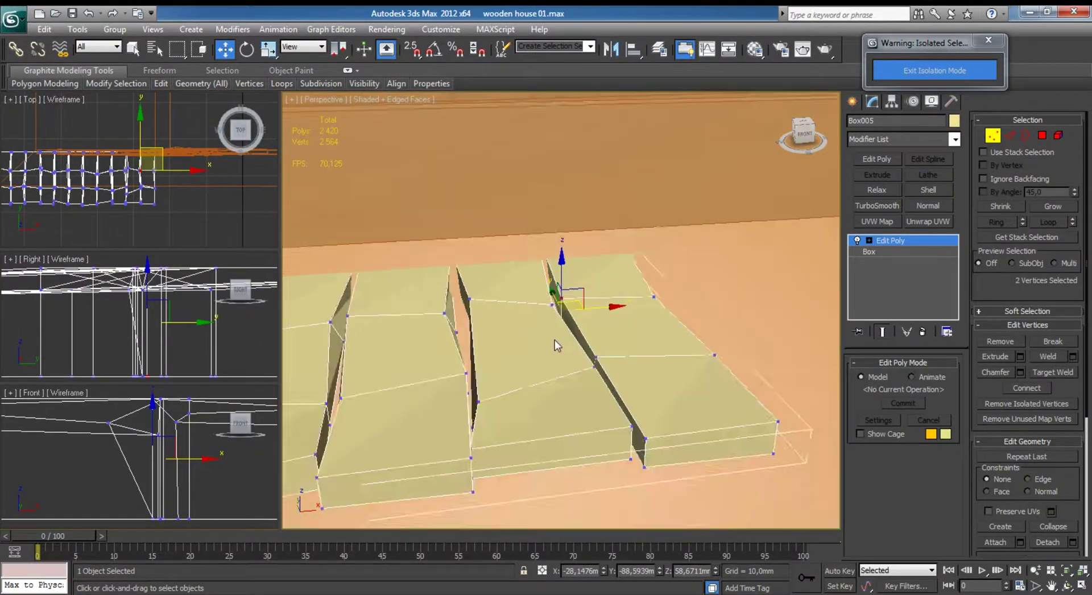
pyautogui.moveTo(554, 339)
pyautogui.keyDown('alt'); pyautogui.mouseDown(button='middle')
pyautogui.moveTo(531, 351)
pyautogui.moveTo(576, 362)
pyautogui.moveTo(622, 340)
pyautogui.mouseUp(button='middle'); pyautogui.keyUp('alt')
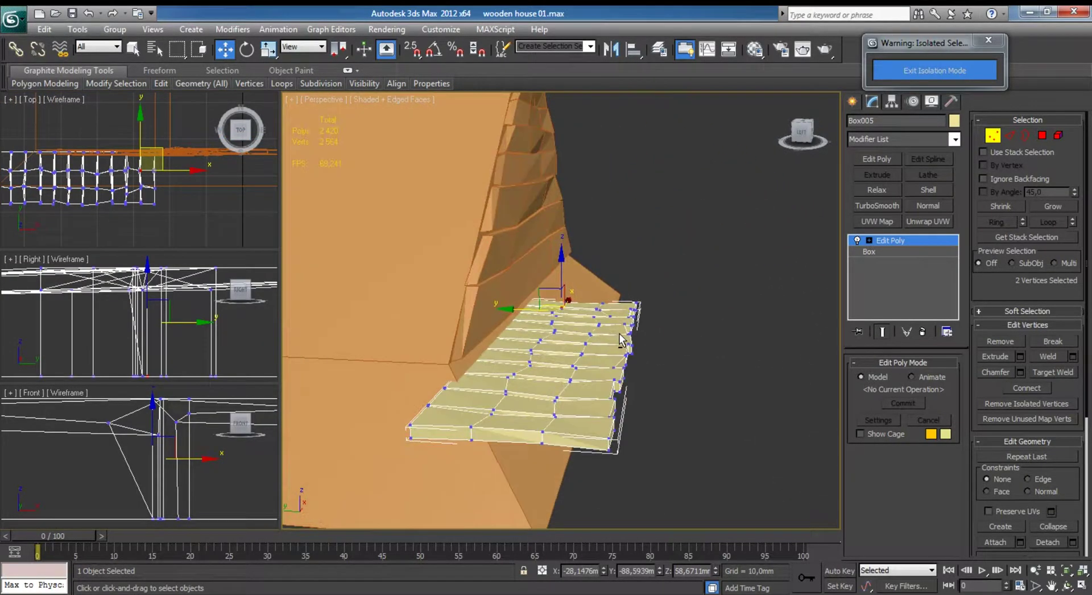
pyautogui.click(993, 136)
pyautogui.click(748, 311)
pyautogui.press('F4')
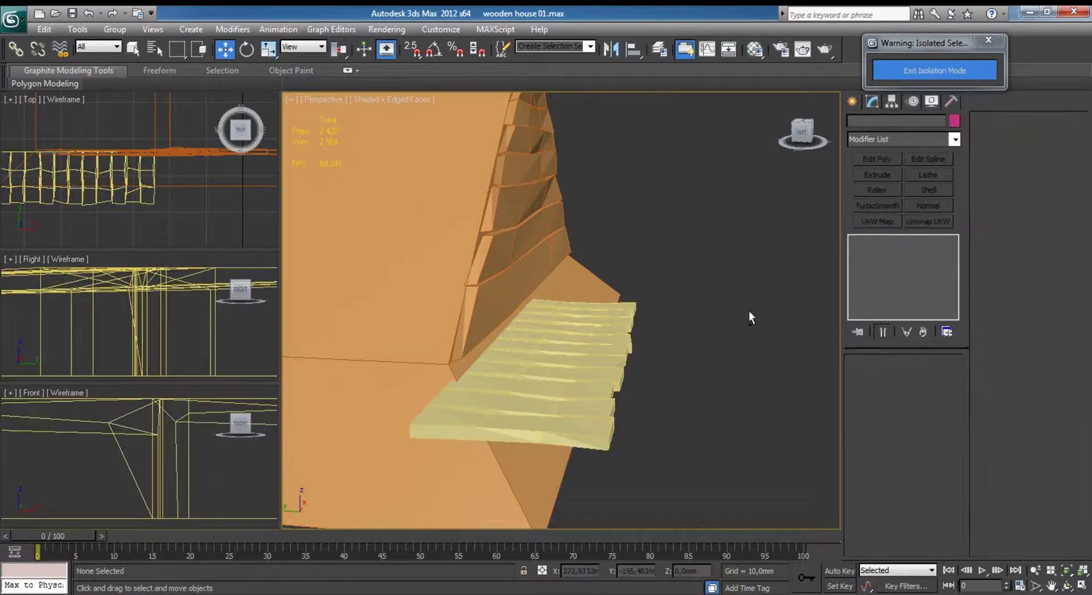
pyautogui.keyDown('alt'); pyautogui.moveTo(749, 311); pyautogui.dragTo(660, 367, button='middle'); pyautogui.keyUp('alt')
pyautogui.moveTo(590, 404)
pyautogui.keyDown('alt'); pyautogui.mouseDown(button='middle')
pyautogui.moveTo(544, 365)
pyautogui.moveTo(629, 268)
pyautogui.moveTo(556, 326)
pyautogui.moveTo(507, 298)
pyautogui.moveTo(516, 292)
pyautogui.moveTo(287, 335)
pyautogui.mouseUp(button='middle'); pyautogui.keyUp('alt')
pyautogui.scroll(3, 629, 269)
pyautogui.scroll(2, 594, 334)
# Set Box005's object colour to orange to match the roof.
pyautogui.click(586, 315)
pyautogui.scroll(5, 162, 421)
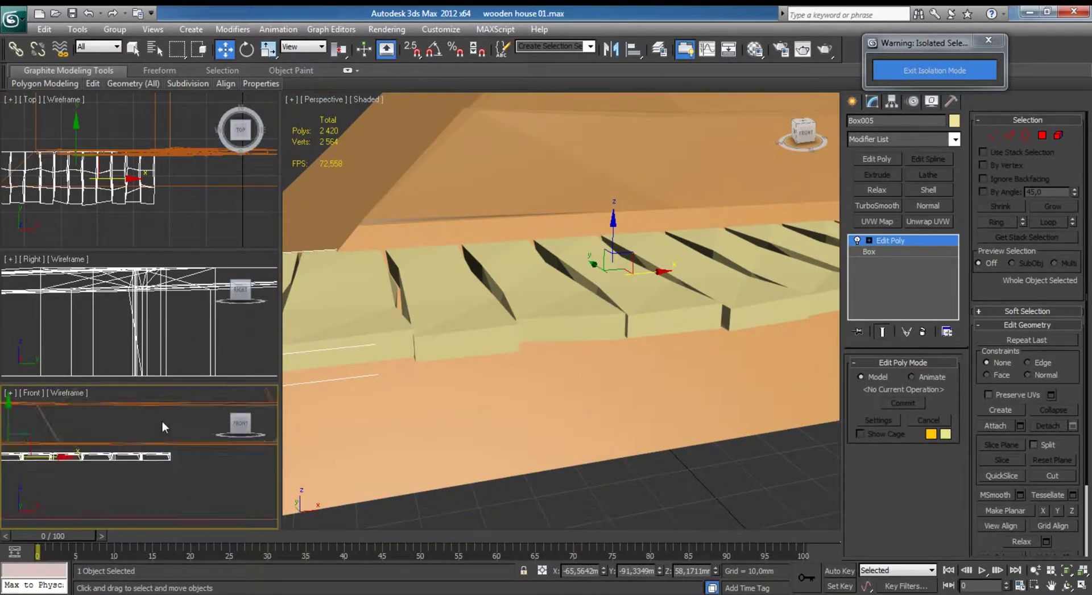
pyautogui.scroll(-8, 586, 289)
pyautogui.scroll(2, 586, 290)
pyautogui.scroll(4, 587, 290)
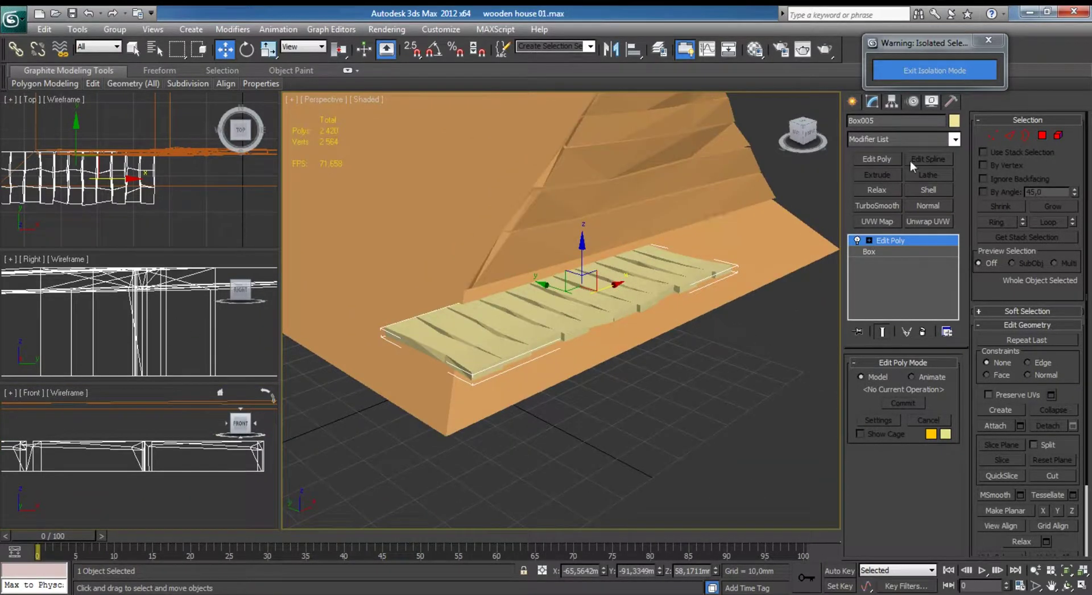
pyautogui.click(957, 121)
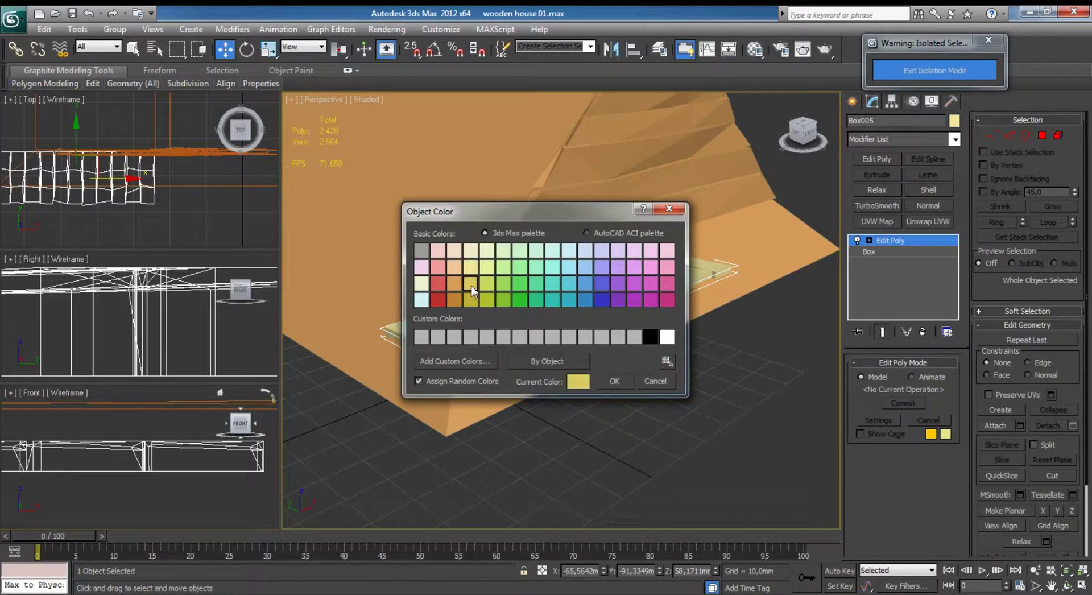
pyautogui.click(615, 381)
pyautogui.click(649, 393)
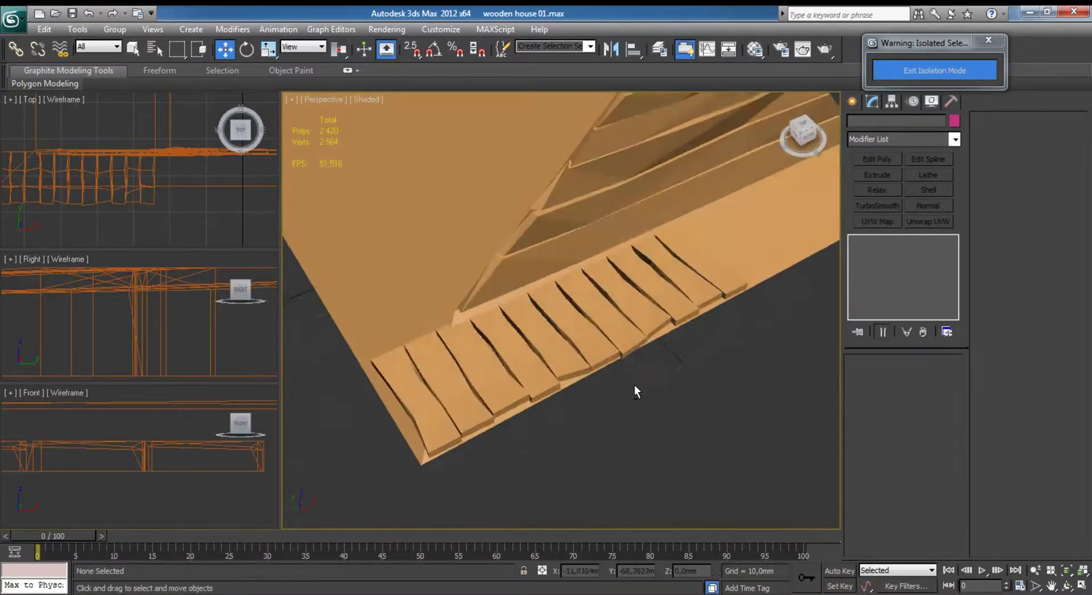
pyautogui.moveTo(633, 384)
pyautogui.keyDown('alt'); pyautogui.mouseDown(button='middle')
pyautogui.moveTo(623, 404)
pyautogui.moveTo(575, 374)
pyautogui.moveTo(654, 337)
pyautogui.moveTo(624, 343)
pyautogui.mouseUp(button='middle'); pyautogui.keyUp('alt')
pyautogui.scroll(3, 623, 404)
pyautogui.click(600, 307)
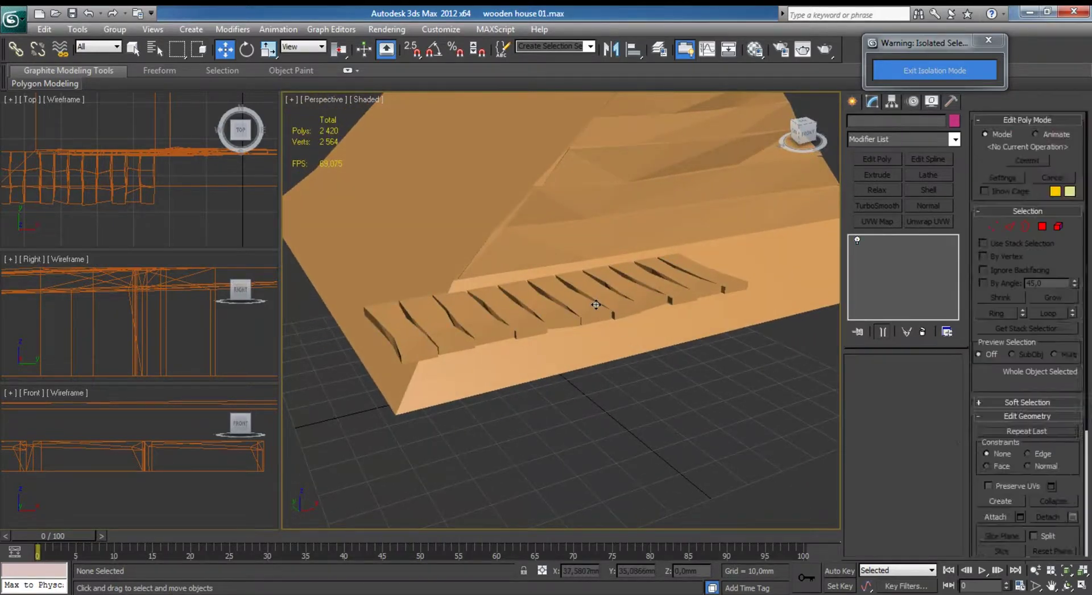
# In the maximized Right view, tilt the plank strip about 45 degrees to the roof slope.
pyautogui.press('e')
pyautogui.press('z')
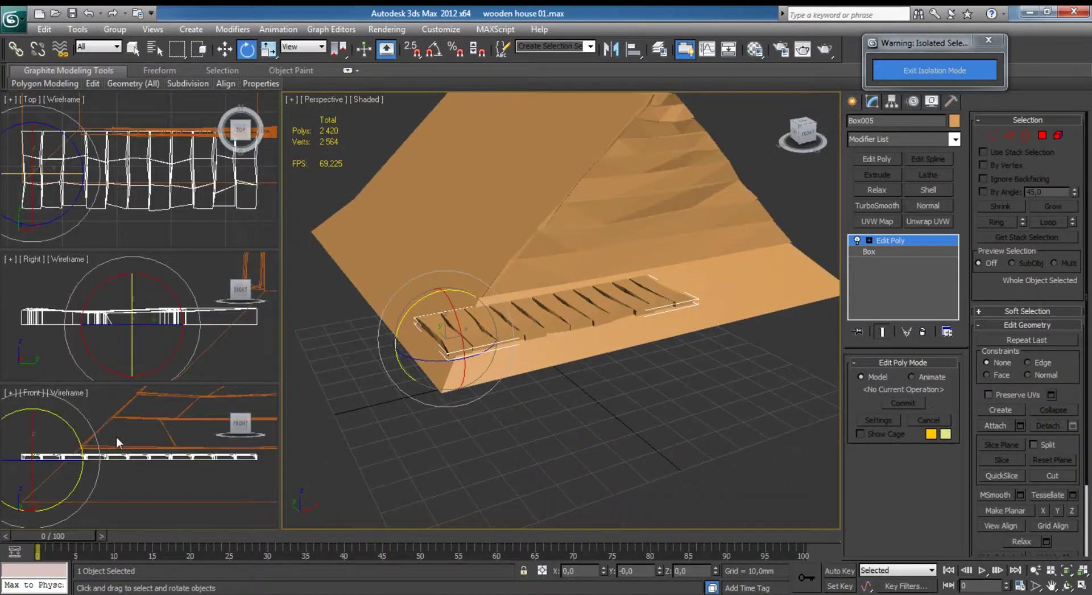
pyautogui.rightClick(144, 316)
pyautogui.hotkey('alt', 'w')
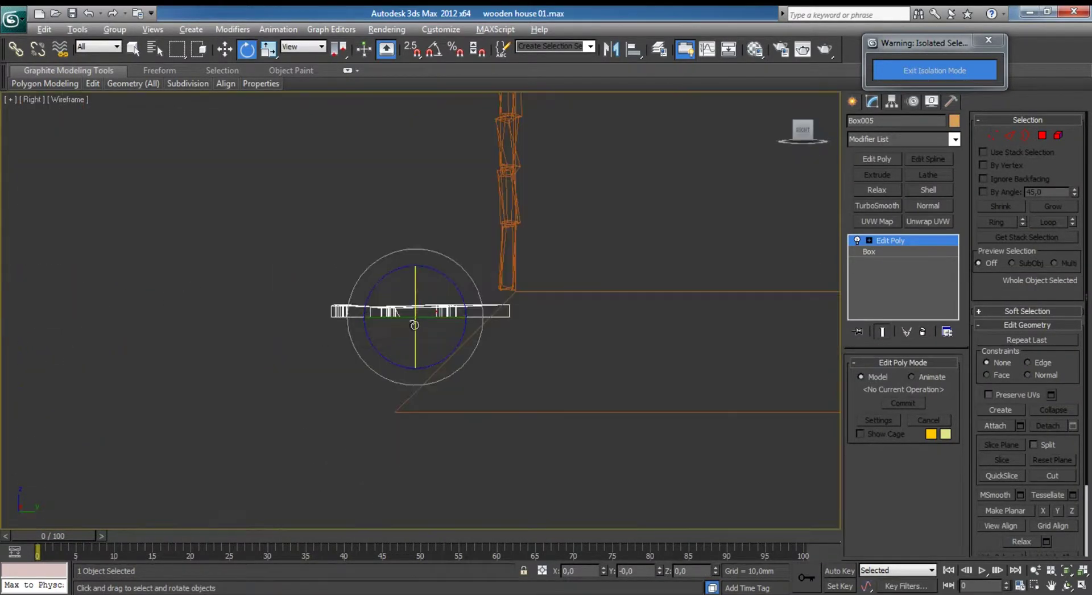
pyautogui.moveTo(460, 295)
pyautogui.mouseDown()
pyautogui.moveTo(462, 259)
pyautogui.moveTo(467, 338)
pyautogui.mouseUp()
pyautogui.press('w')
pyautogui.press('e')
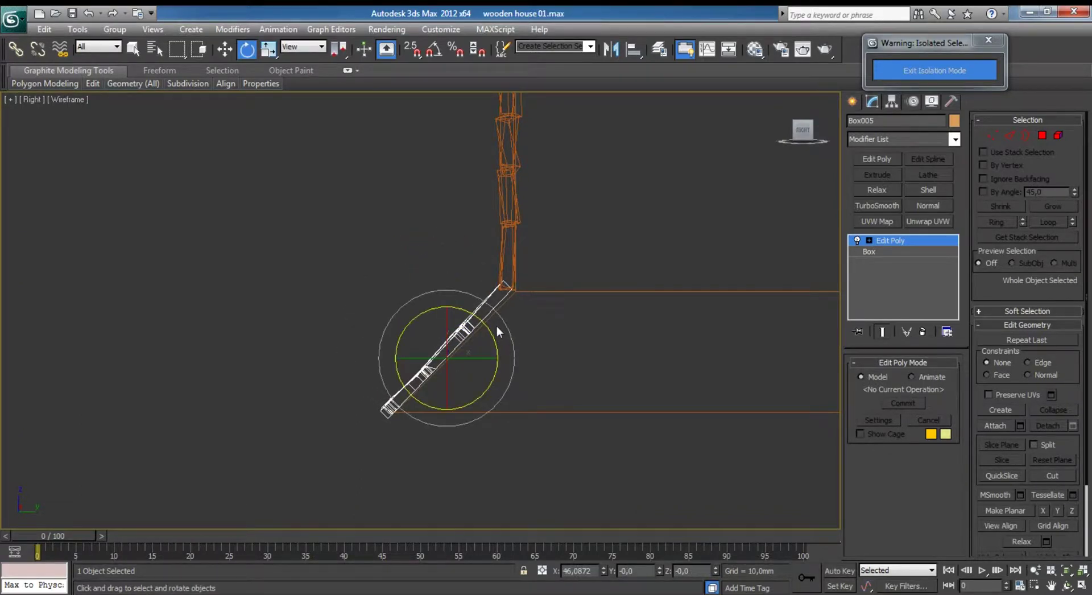
pyautogui.press('w')
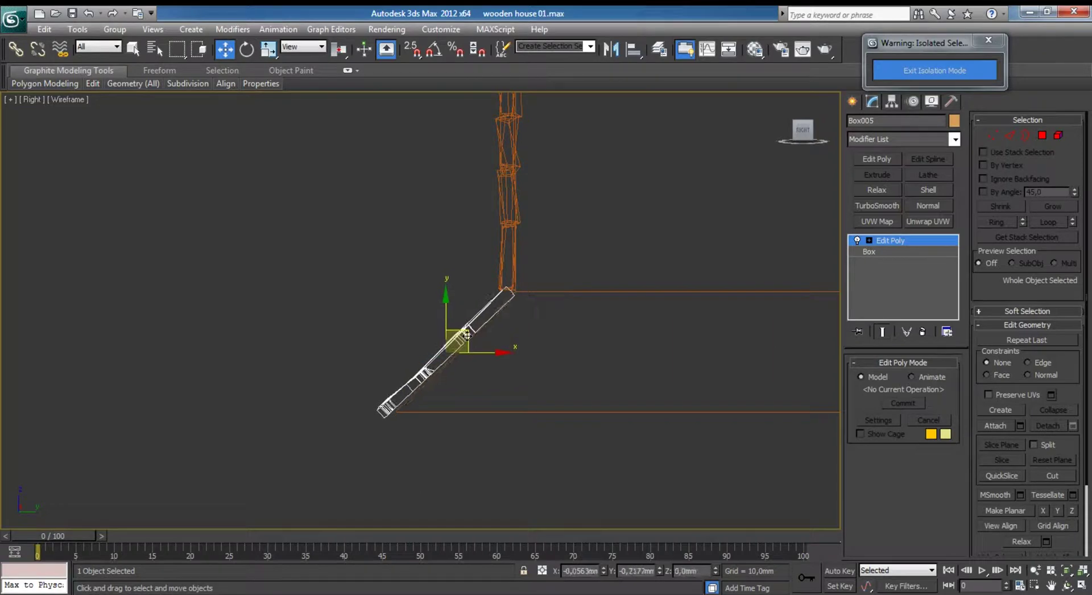
pyautogui.press('e')
pyautogui.moveTo(484, 322); pyautogui.dragTo(479, 328)
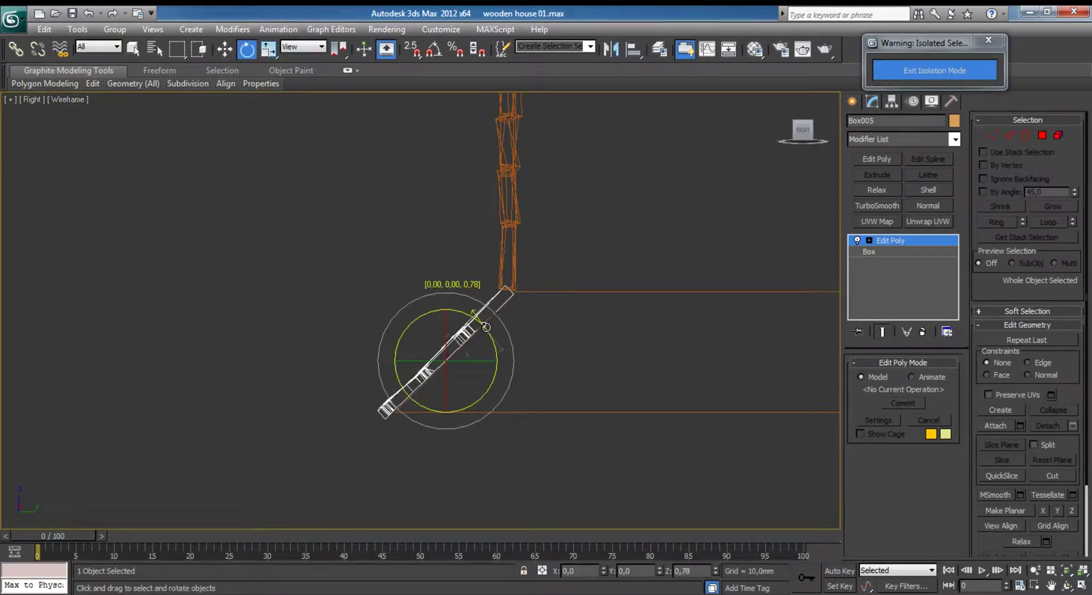
pyautogui.scroll(2, 341, 378)
pyautogui.scroll(2, 339, 380)
# Shift the vertices at the plank strip's lower end slightly and restore the four-view layout.
pyautogui.press('1')
pyautogui.moveTo(260, 371); pyautogui.dragTo(384, 455)
pyautogui.press('w')
pyautogui.moveTo(375, 398); pyautogui.dragTo(373, 401)
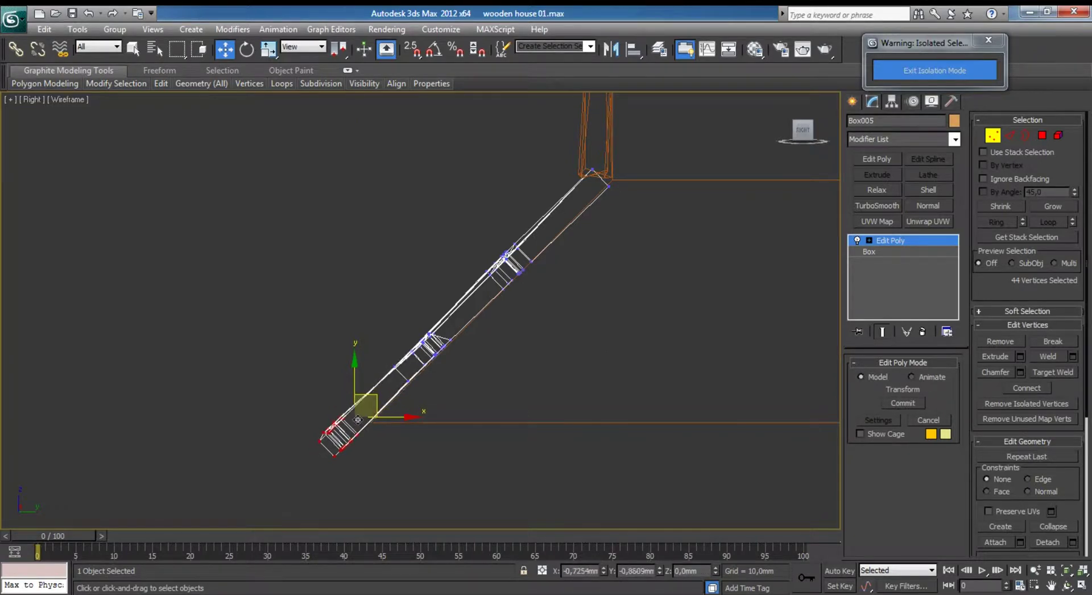
pyautogui.hotkey('alt', 'w')
# Leave vertex editing and Shift+drag the shingle row sideways to clone it.
pyautogui.keyDown('alt'); pyautogui.moveTo(572, 357); pyautogui.dragTo(654, 341, button='middle'); pyautogui.keyUp('alt')
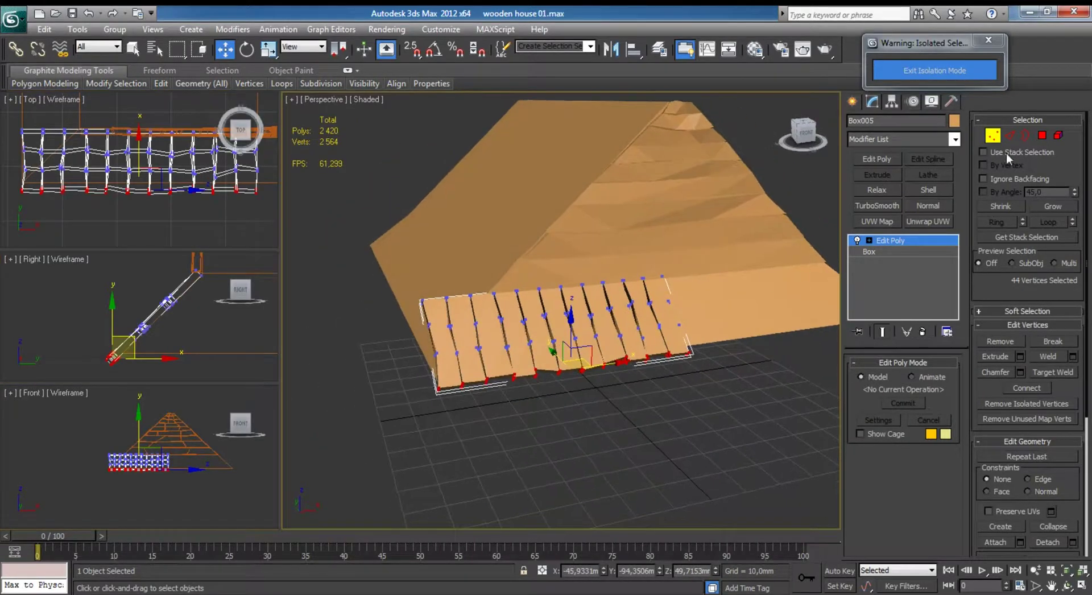
pyautogui.click(992, 135)
pyautogui.click(733, 408)
pyautogui.moveTo(733, 407)
pyautogui.keyDown('alt'); pyautogui.mouseDown(button='middle')
pyautogui.moveTo(551, 352)
pyautogui.moveTo(626, 318)
pyautogui.mouseUp(button='middle'); pyautogui.keyUp('alt')
pyautogui.click(551, 353)
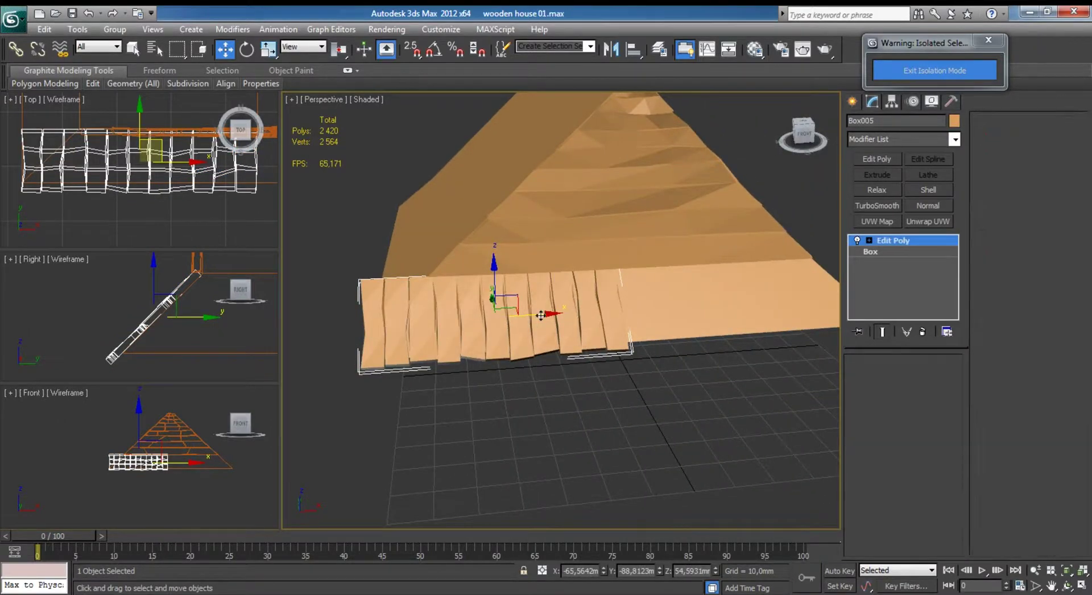
pyautogui.keyDown('shift'); pyautogui.moveTo(832, 287); pyautogui.dragTo(787, 287); pyautogui.keyUp('shift')
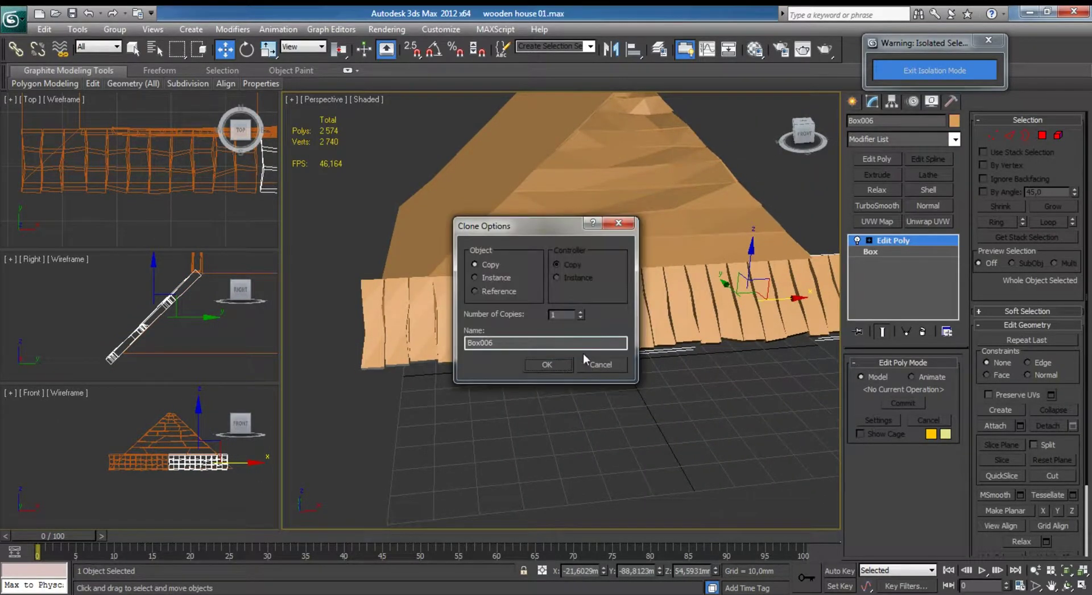
# Confirm the copy as Box006 and nudge it slightly left in the maximized Front view.
pyautogui.click(547, 365)
pyautogui.keyDown('alt'); pyautogui.moveTo(554, 364); pyautogui.dragTo(628, 340, button='middle'); pyautogui.keyUp('alt')
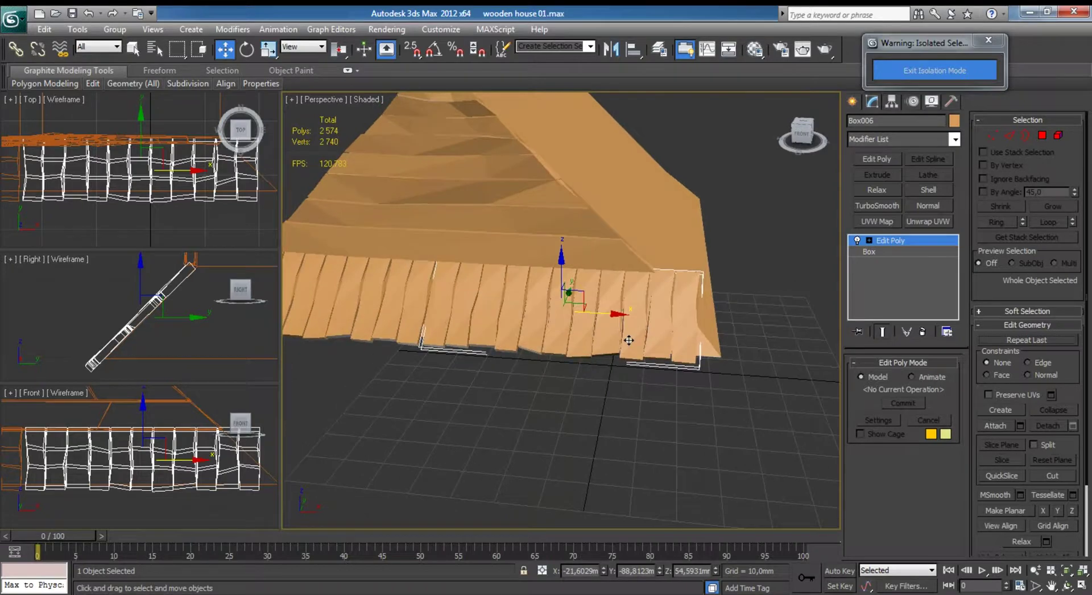
pyautogui.click(139, 437)
pyautogui.hotkey('alt', 'w')
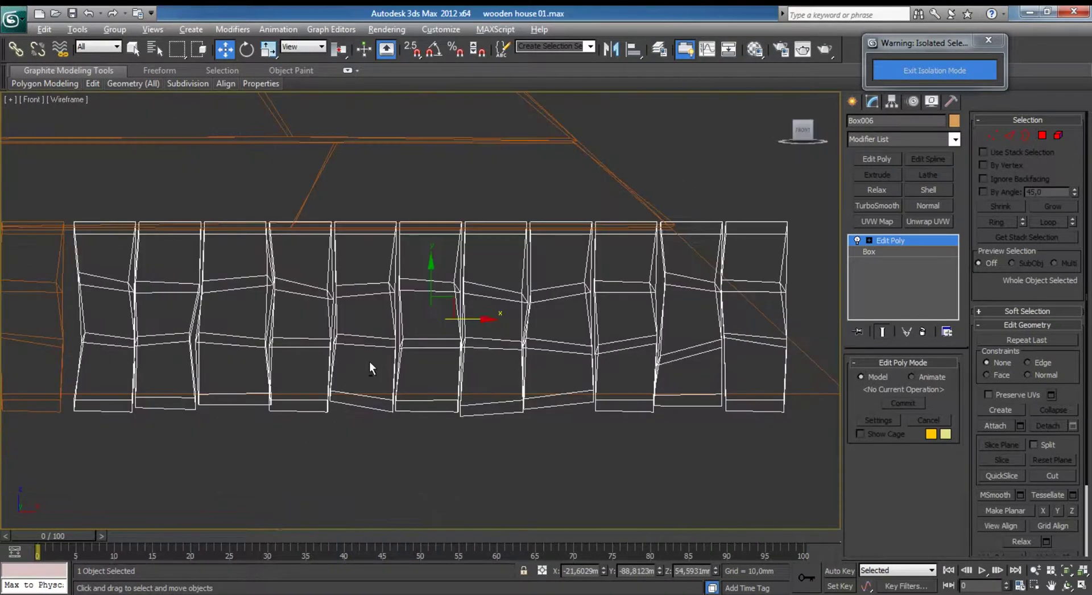
pyautogui.moveTo(468, 320); pyautogui.dragTo(459, 319)
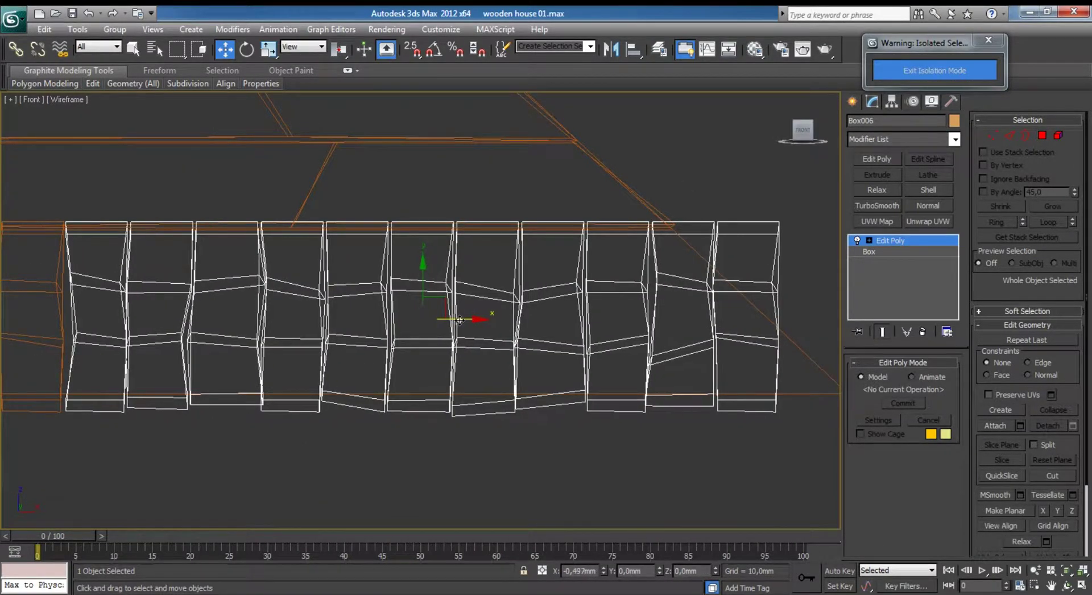
# Move Box006's upper and lower end vertices onto the adjacent orange plank, then exit Vertex mode.
pyautogui.scroll(4, 658, 360)
pyautogui.scroll(2, 582, 240)
pyautogui.press('1')
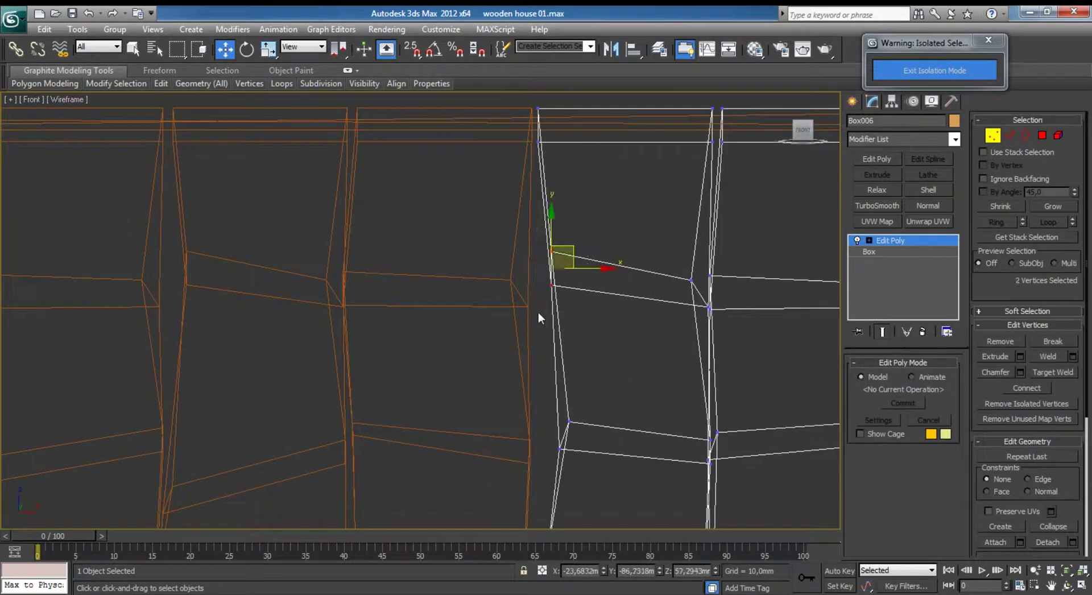
pyautogui.moveTo(562, 257); pyautogui.dragTo(536, 281)
pyautogui.moveTo(543, 398)
pyautogui.mouseDown()
pyautogui.moveTo(588, 452)
pyautogui.moveTo(572, 420)
pyautogui.mouseUp()
pyautogui.scroll(-2, 513, 344)
pyautogui.scroll(-2, 513, 344)
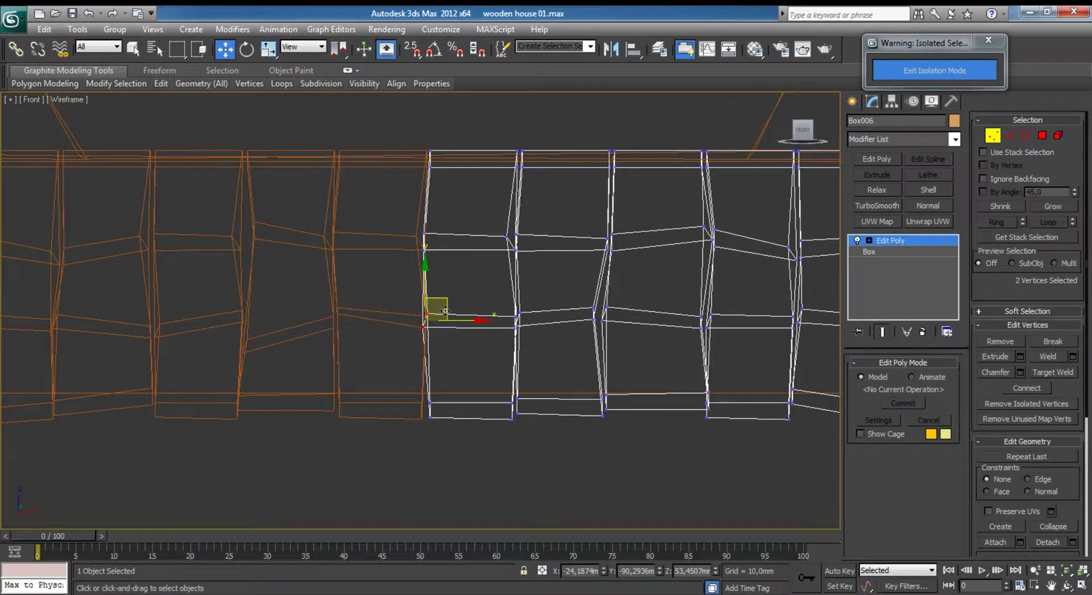
pyautogui.hotkey('alt', 'w')
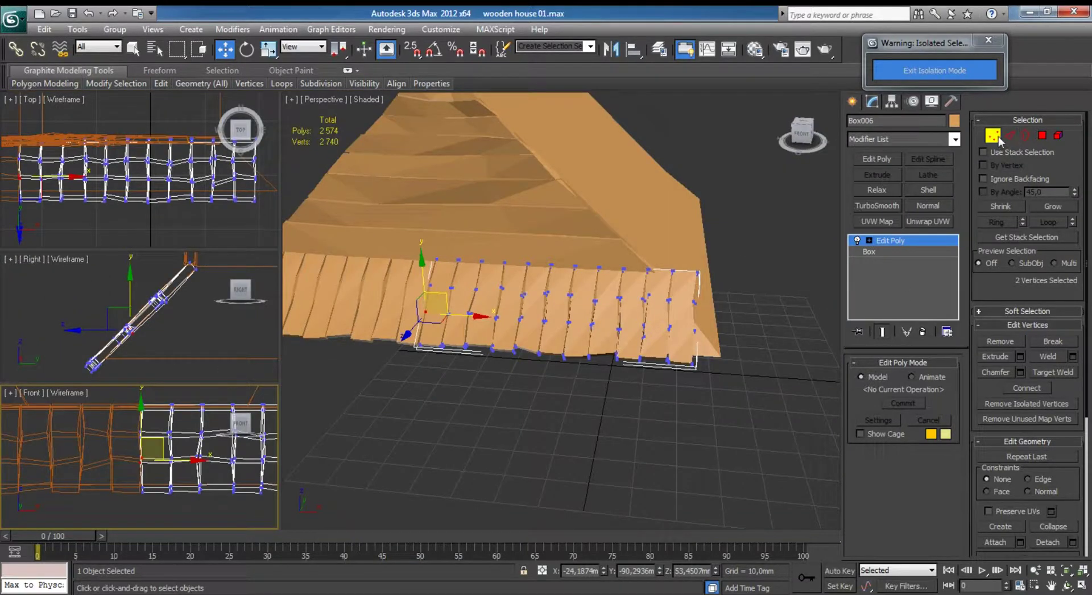
pyautogui.click(999, 139)
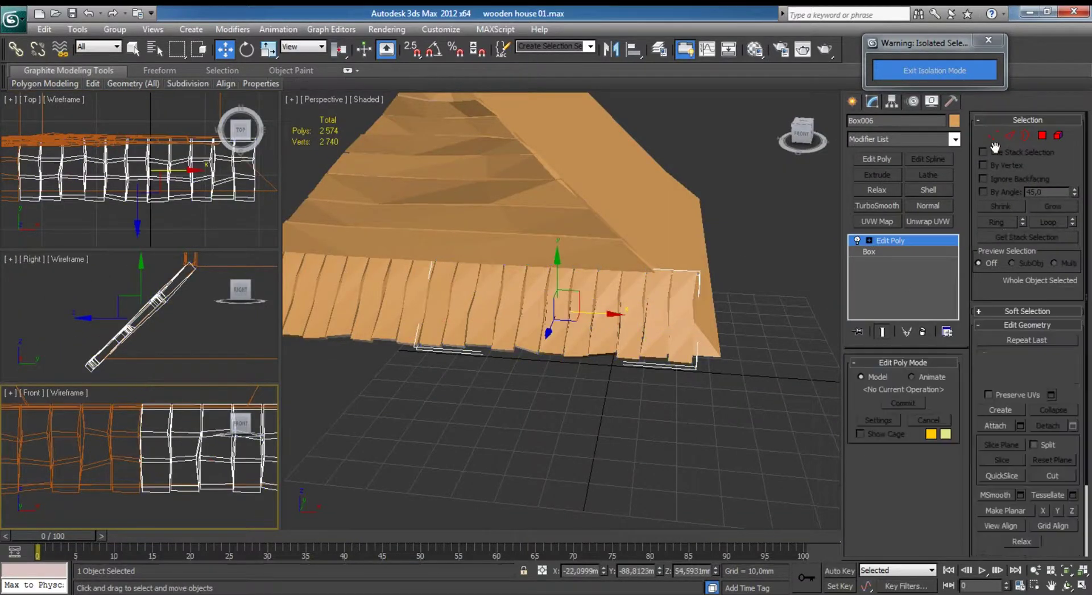
# Cancel the stray Attach and add a Noise modifier to Box006.
pyautogui.click(996, 427)
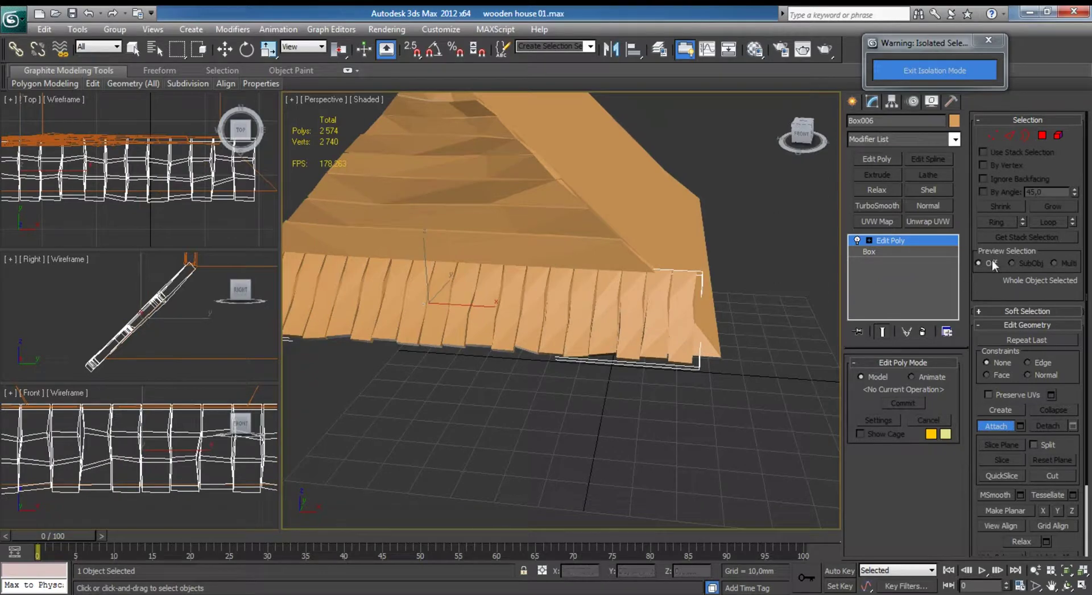
pyautogui.press('w')
pyautogui.click(954, 139)
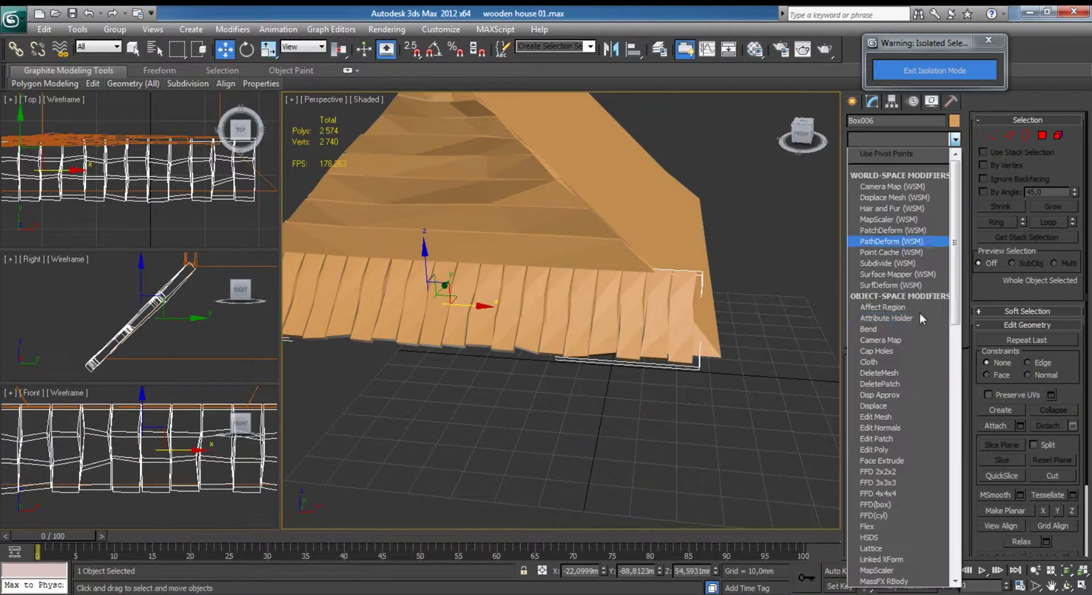
pyautogui.scroll(-10, 897, 398)
pyautogui.scroll(-5, 897, 386)
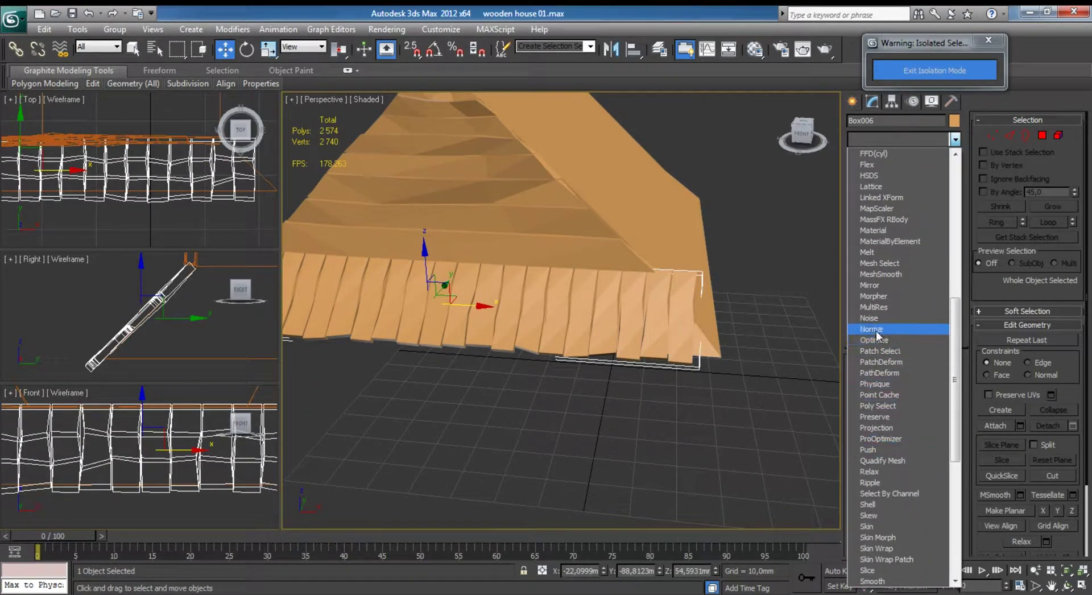
pyautogui.click(876, 318)
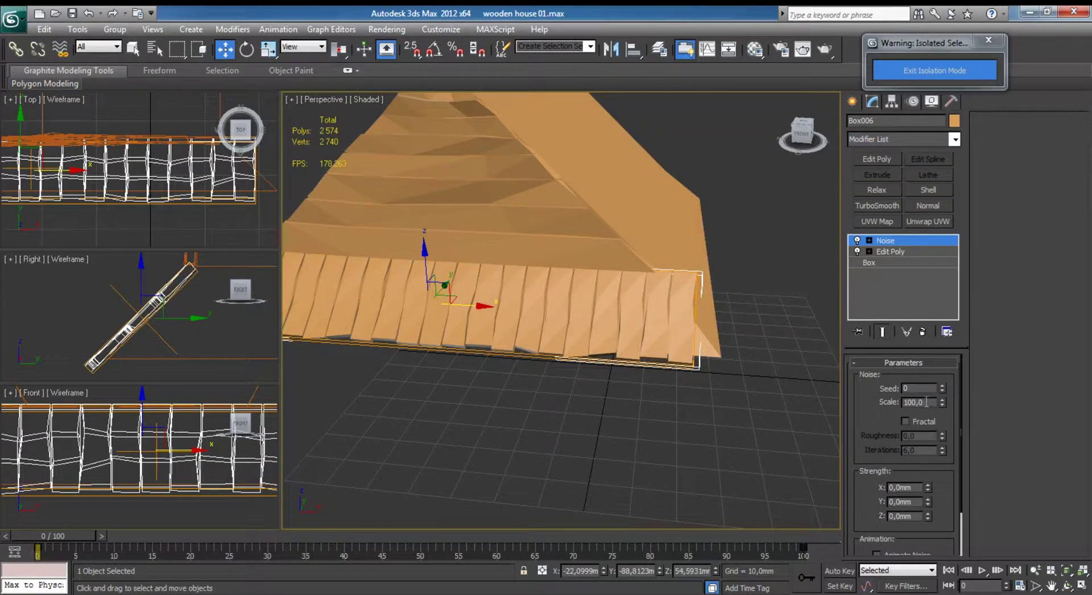
# Set Noise scale 1,0 with strengths X 1,17mm, Y -0,11mm, Z 0,87mm.
pyautogui.write('1')
pyautogui.press('Tab')
pyautogui.press('Return')
pyautogui.scroll(-1, 928, 496)
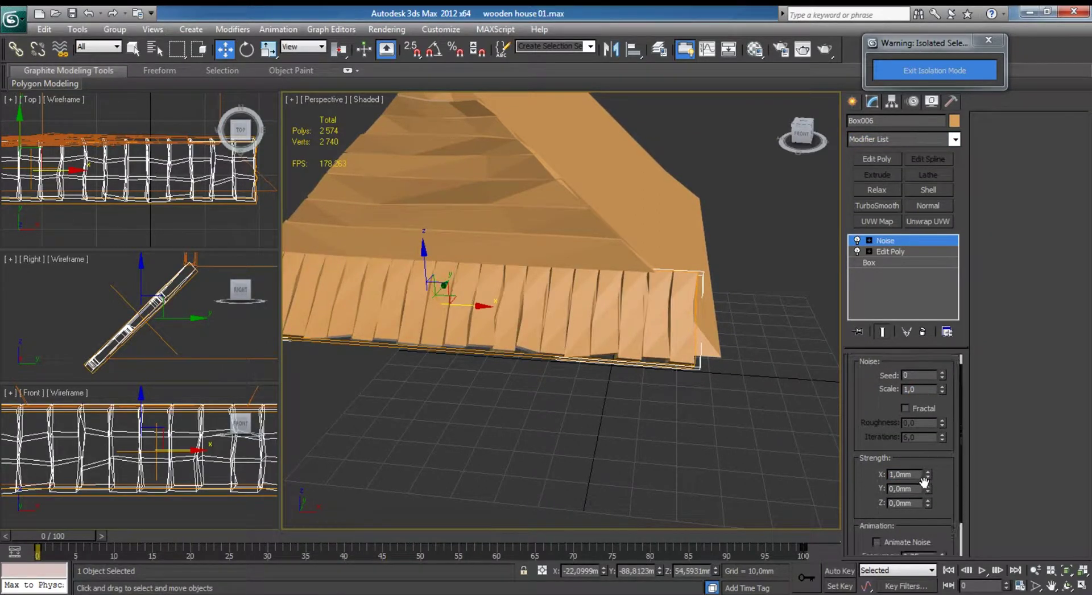
pyautogui.moveTo(926, 494)
pyautogui.mouseDown()
pyautogui.moveTo(928, 507)
pyautogui.moveTo(927, 467)
pyautogui.mouseUp()
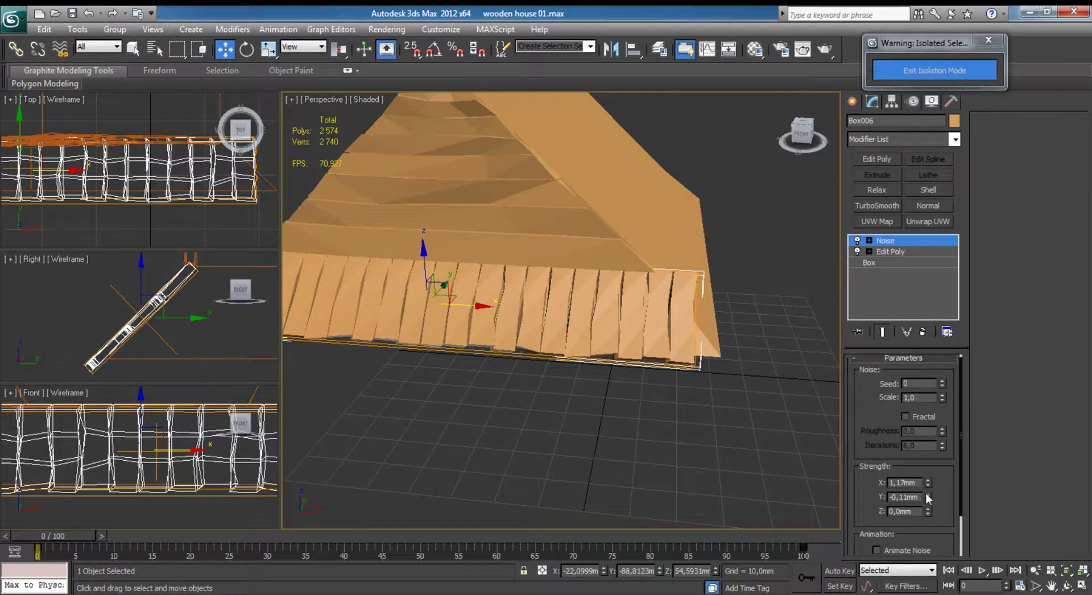
pyautogui.moveTo(928, 510); pyautogui.dragTo(931, 451)
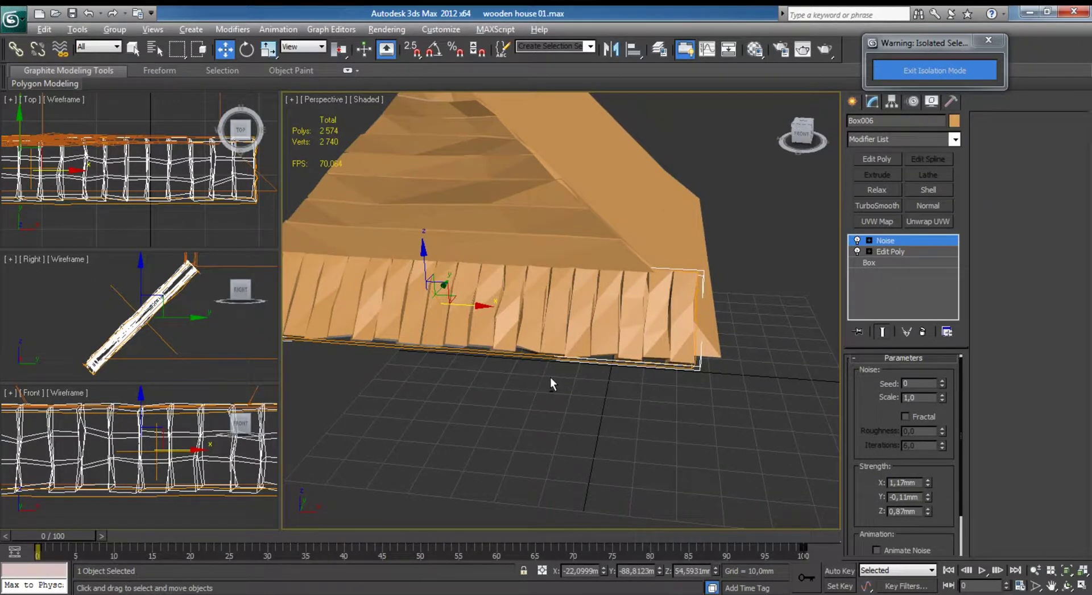
pyautogui.keyDown('alt'); pyautogui.moveTo(550, 377); pyautogui.dragTo(761, 271, button='middle'); pyautogui.keyUp('alt')
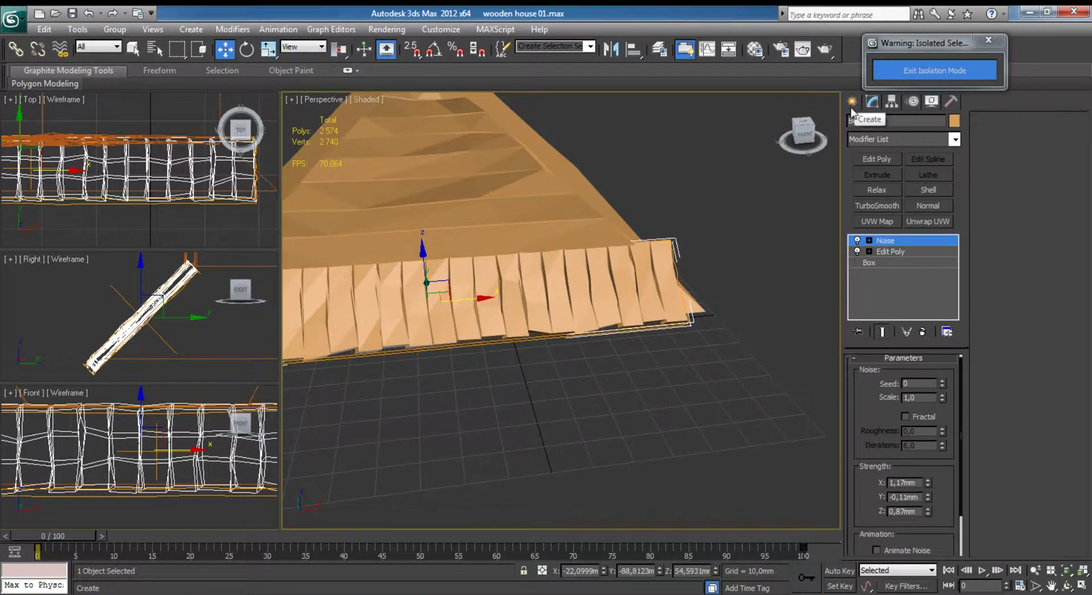
# Exit Isolation Mode and orbit Perspective to a frontal view of the gable.
pyautogui.click(987, 40)
pyautogui.press('z')
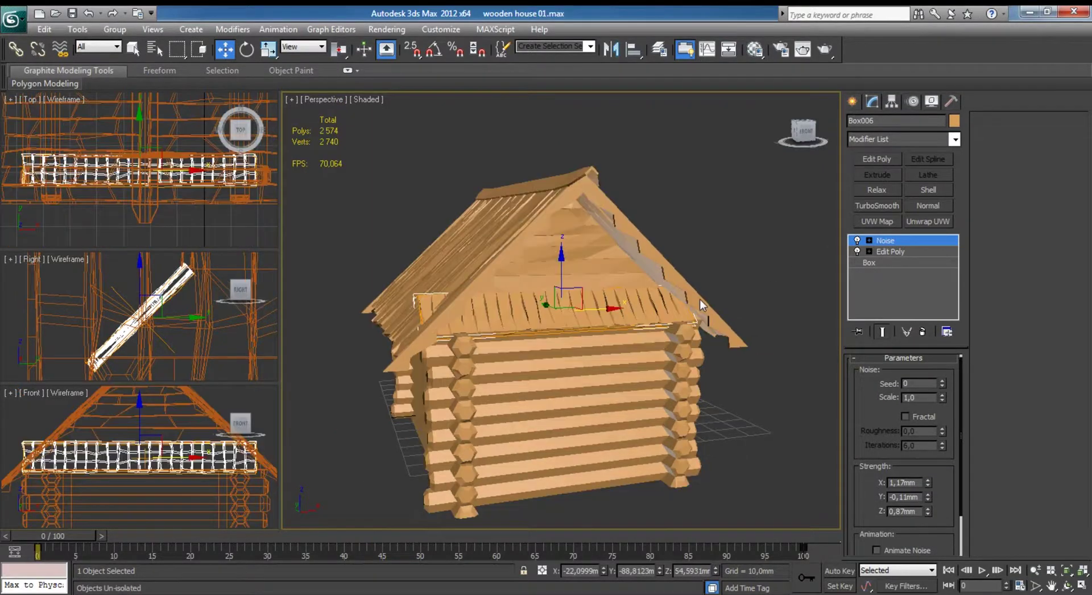
pyautogui.moveTo(704, 302)
pyautogui.keyDown('alt'); pyautogui.mouseDown(button='middle')
pyautogui.moveTo(579, 332)
pyautogui.moveTo(624, 310)
pyautogui.mouseUp(button='middle'); pyautogui.keyUp('alt')
pyautogui.scroll(3, 580, 333)
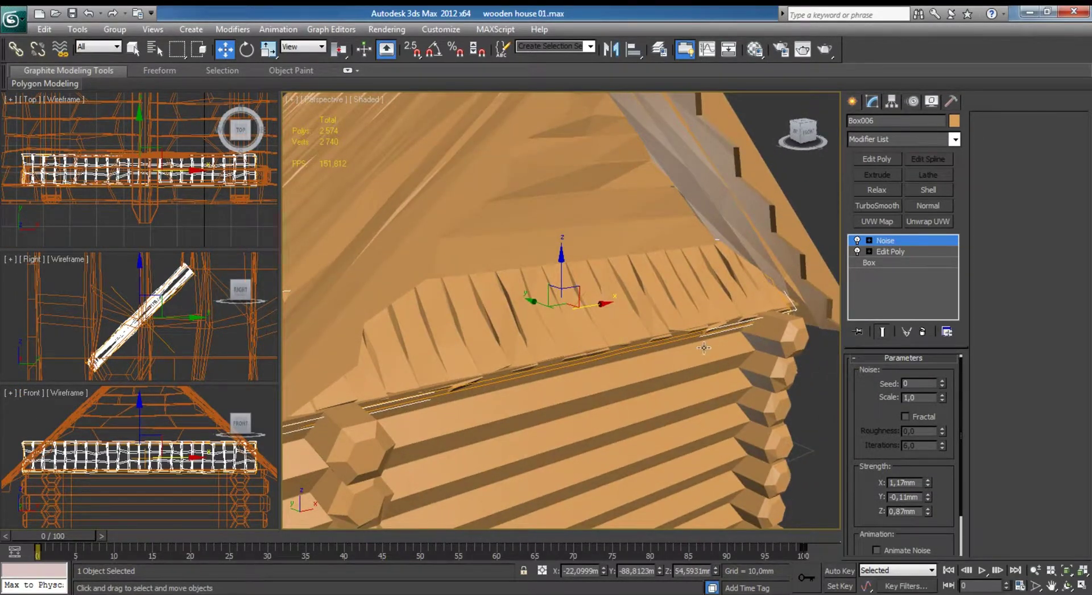
pyautogui.moveTo(704, 348)
pyautogui.keyDown('alt'); pyautogui.mouseDown(button='middle')
pyautogui.moveTo(584, 324)
pyautogui.moveTo(571, 330)
pyautogui.moveTo(578, 374)
pyautogui.mouseUp(button='middle'); pyautogui.keyUp('alt')
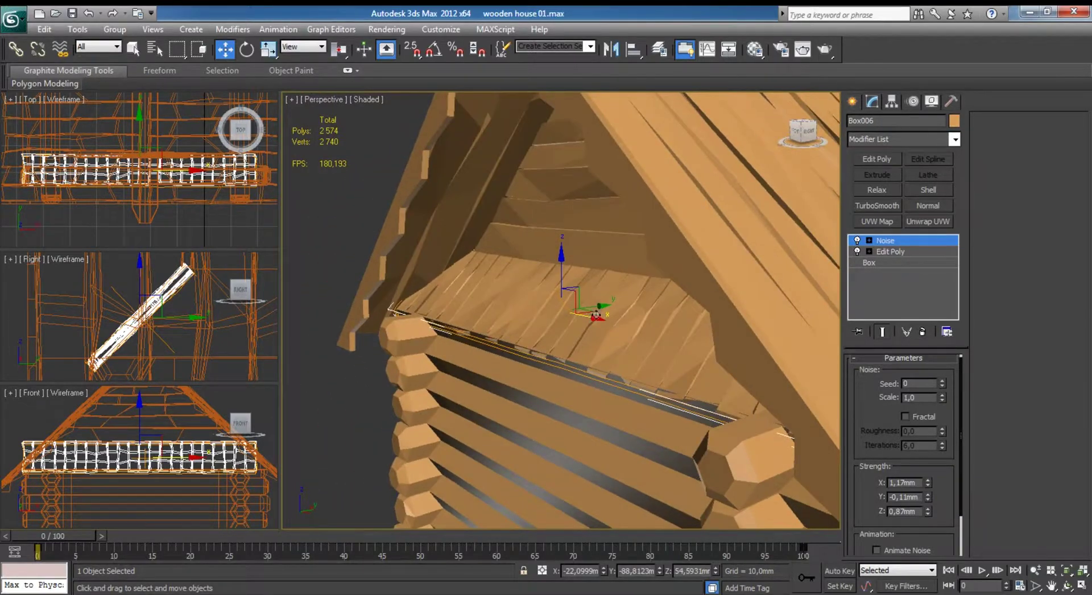
# Slide Box006 slightly along its length, then maximize the Right viewport.
pyautogui.moveTo(595, 310); pyautogui.dragTo(560, 316)
pyautogui.moveTo(560, 316)
pyautogui.keyDown('alt'); pyautogui.mouseDown(button='middle')
pyautogui.moveTo(639, 377)
pyautogui.moveTo(524, 337)
pyautogui.mouseUp(button='middle'); pyautogui.keyUp('alt')
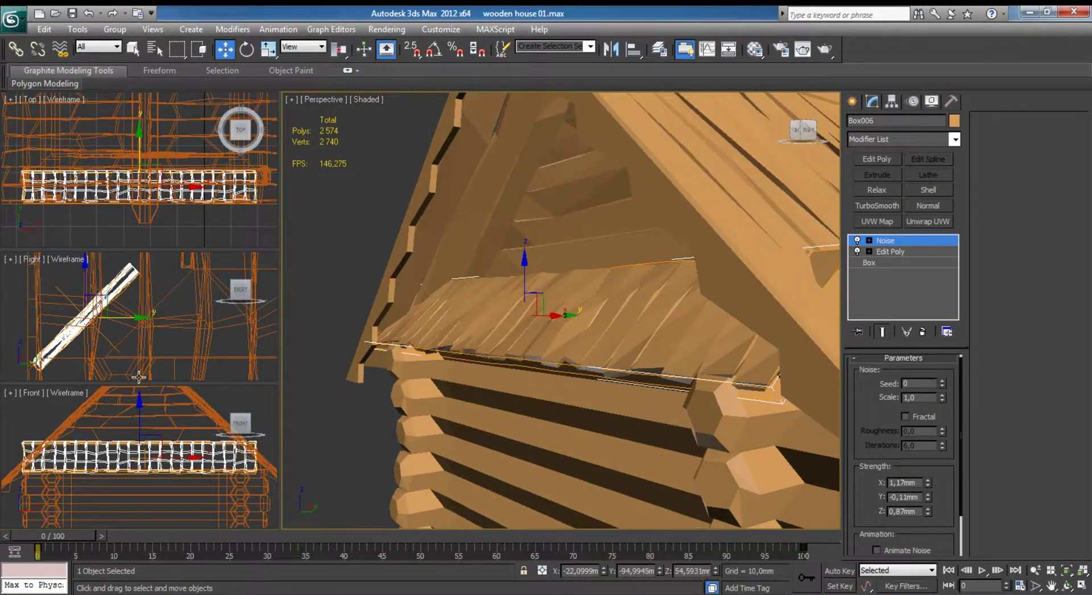
pyautogui.rightClick(124, 355)
pyautogui.hotkey('alt', 'w')
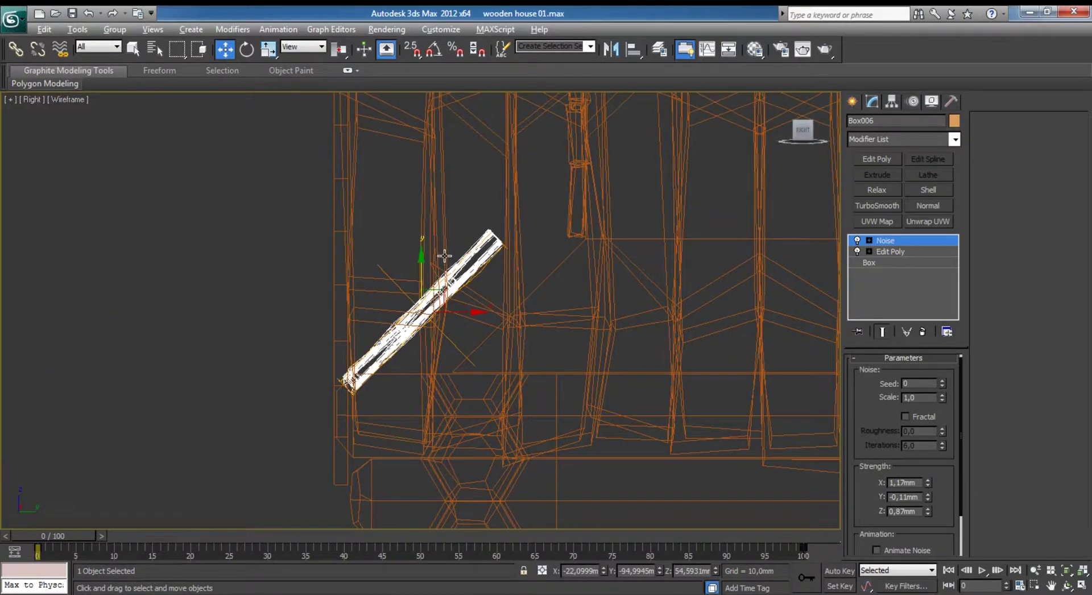
pyautogui.moveTo(465, 357)
pyautogui.mouseDown(button='middle')
pyautogui.moveTo(465, 295)
pyautogui.moveTo(629, 335)
pyautogui.moveTo(504, 325)
pyautogui.mouseUp(button='middle')
pyautogui.hotkey('alt', 'w')
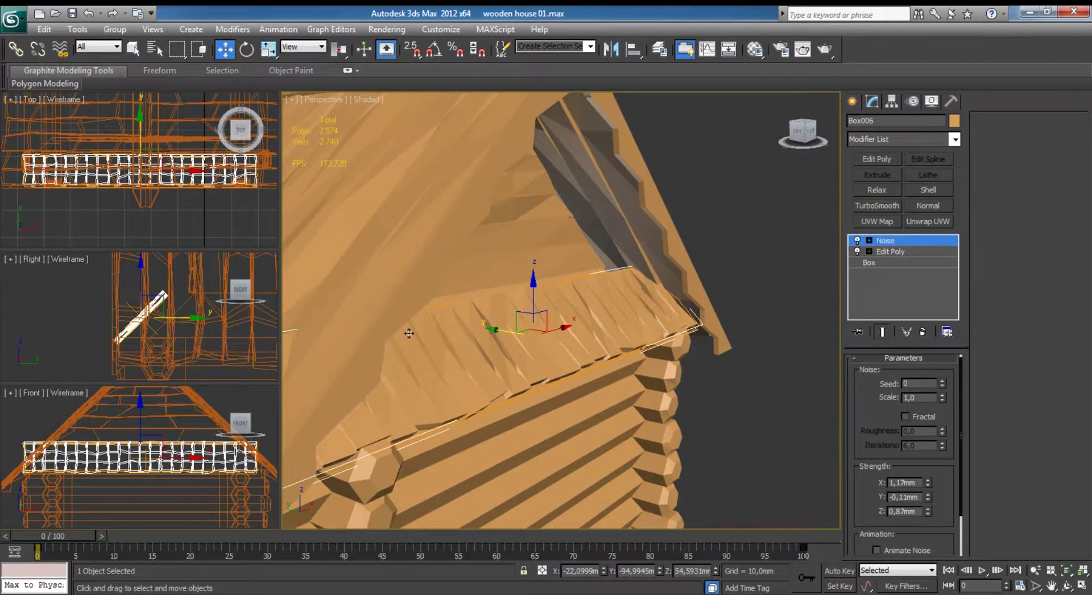
pyautogui.rightClick(149, 326)
pyautogui.hotkey('alt', 'w')
# Region-select the end vertices of the Box001 panel and pull them left.
pyautogui.click(562, 270)
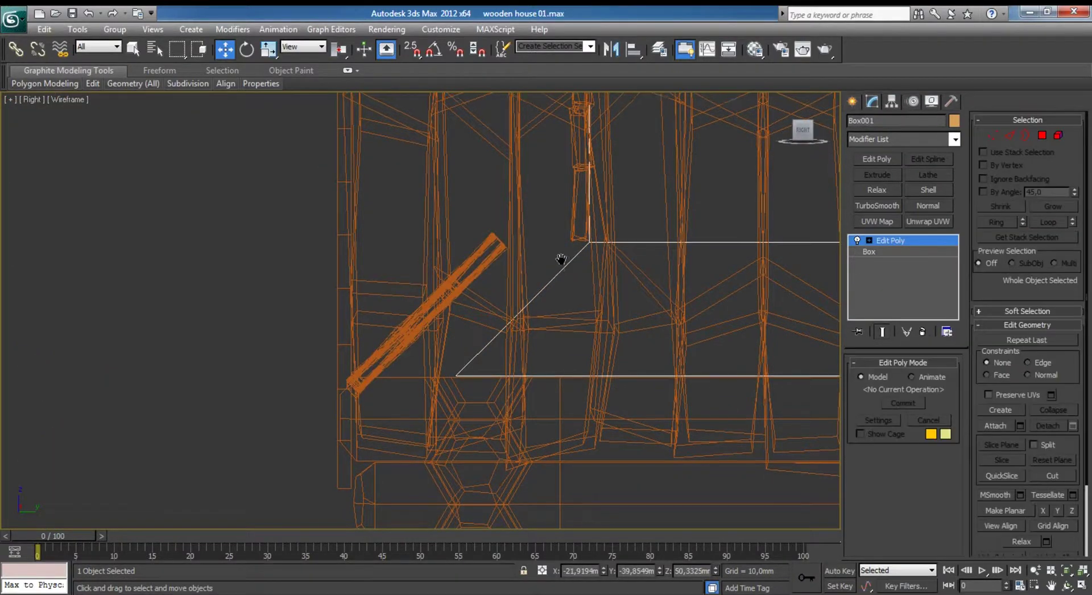
pyautogui.moveTo(561, 254); pyautogui.dragTo(482, 380, button='middle')
pyautogui.scroll(-2, 480, 382)
pyautogui.scroll(-3, 506, 318)
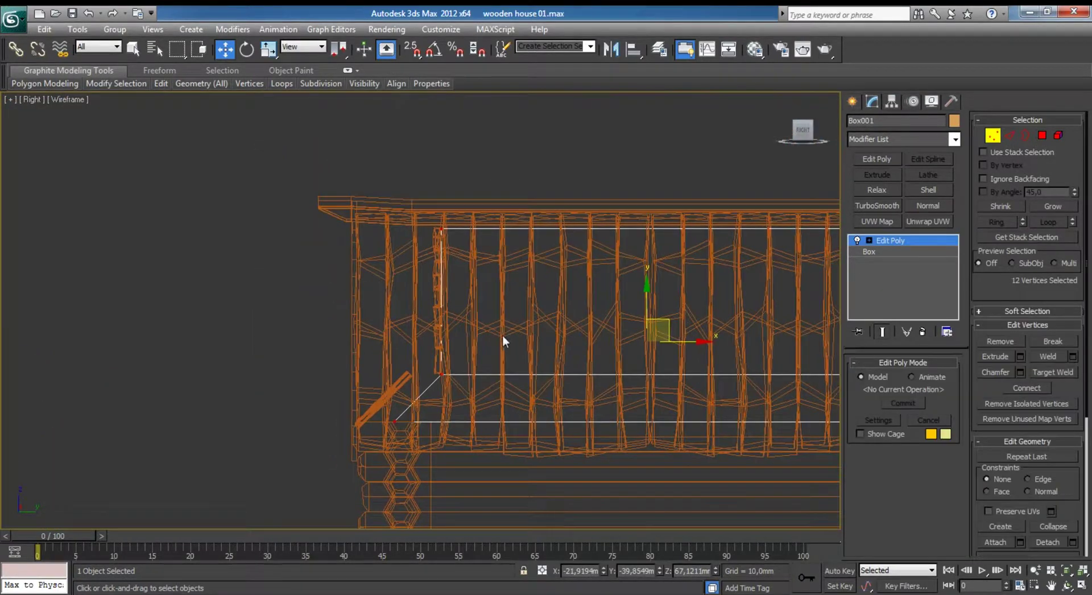
pyautogui.moveTo(415, 337); pyautogui.dragTo(455, 375)
pyautogui.scroll(3, 464, 336)
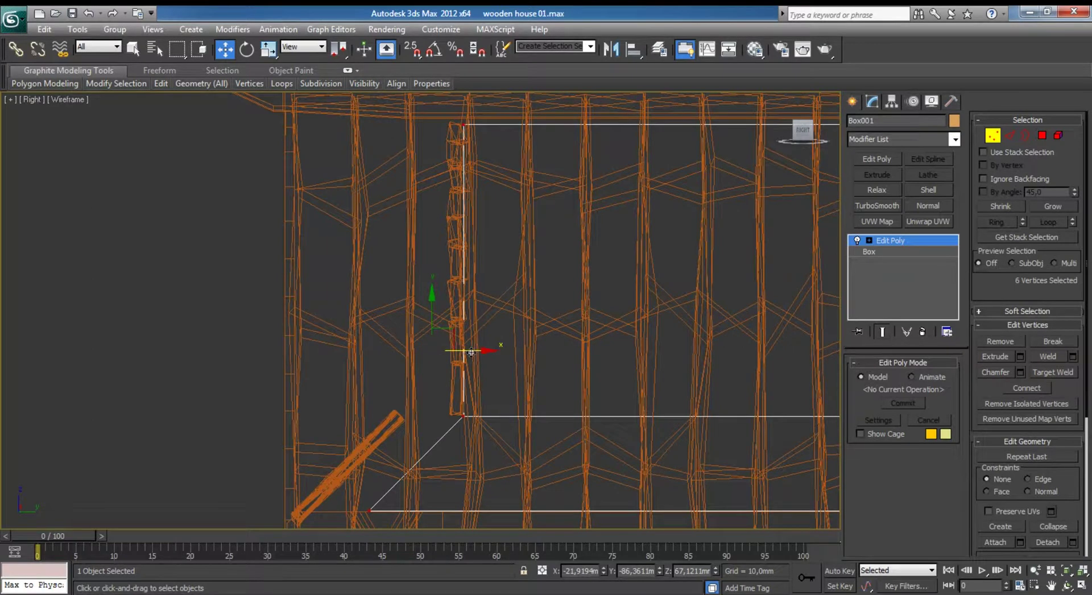
pyautogui.moveTo(427, 341); pyautogui.dragTo(416, 341)
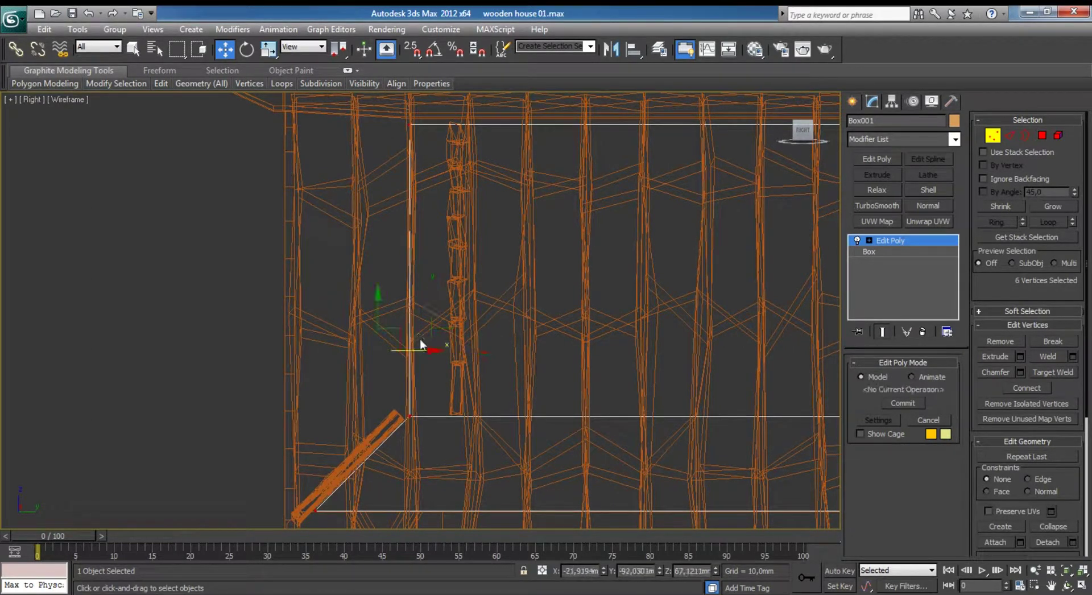
pyautogui.click(998, 136)
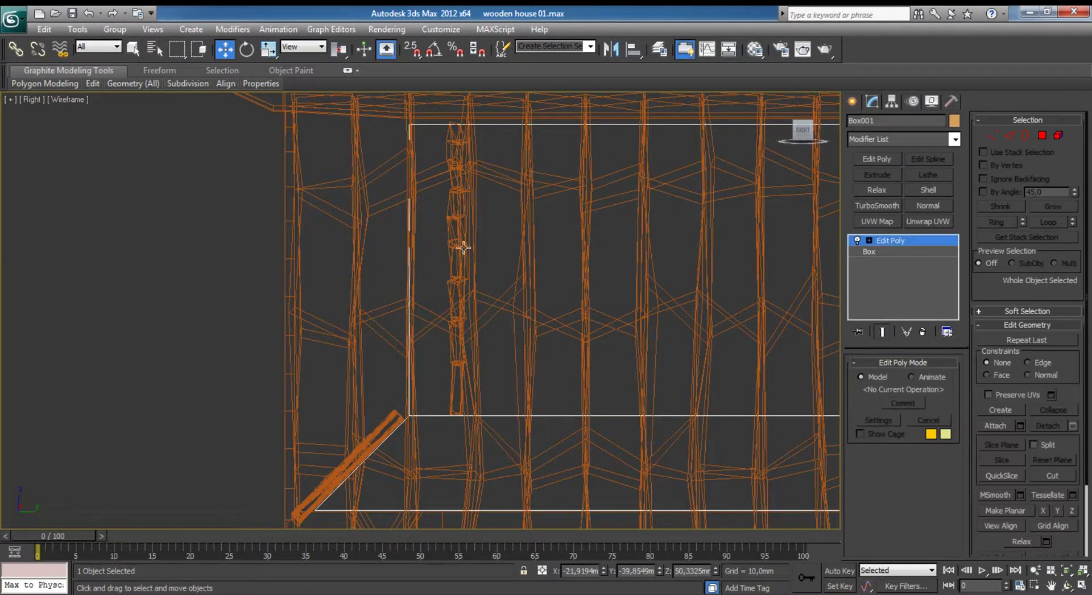
# Slide the Box004 plank left to meet the panel, then restore the four-view layout.
pyautogui.click(449, 277)
pyautogui.moveTo(500, 267); pyautogui.dragTo(444, 271)
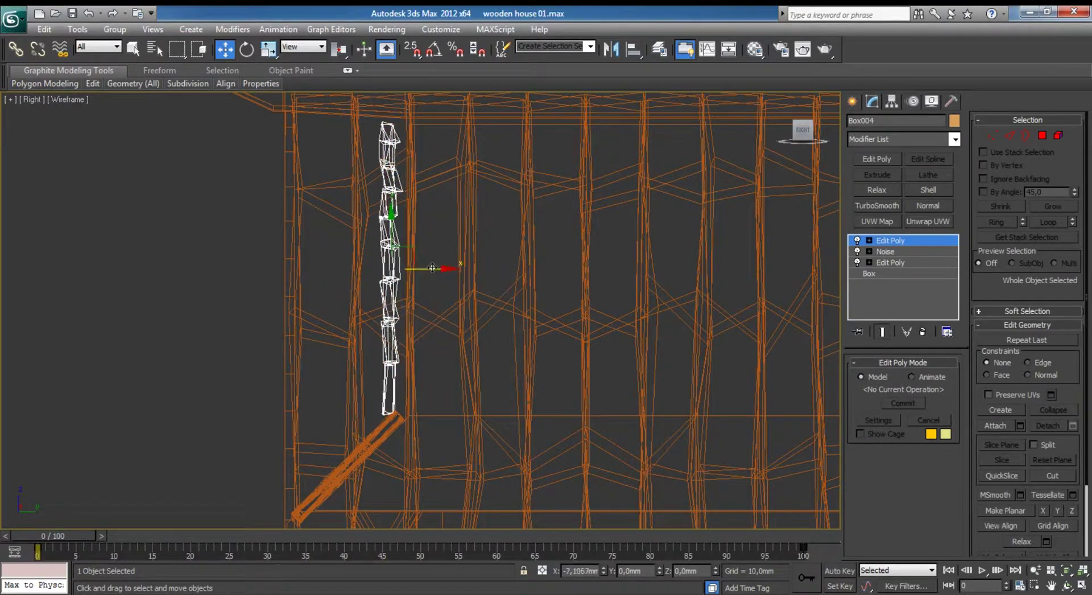
pyautogui.hotkey('alt', 'w')
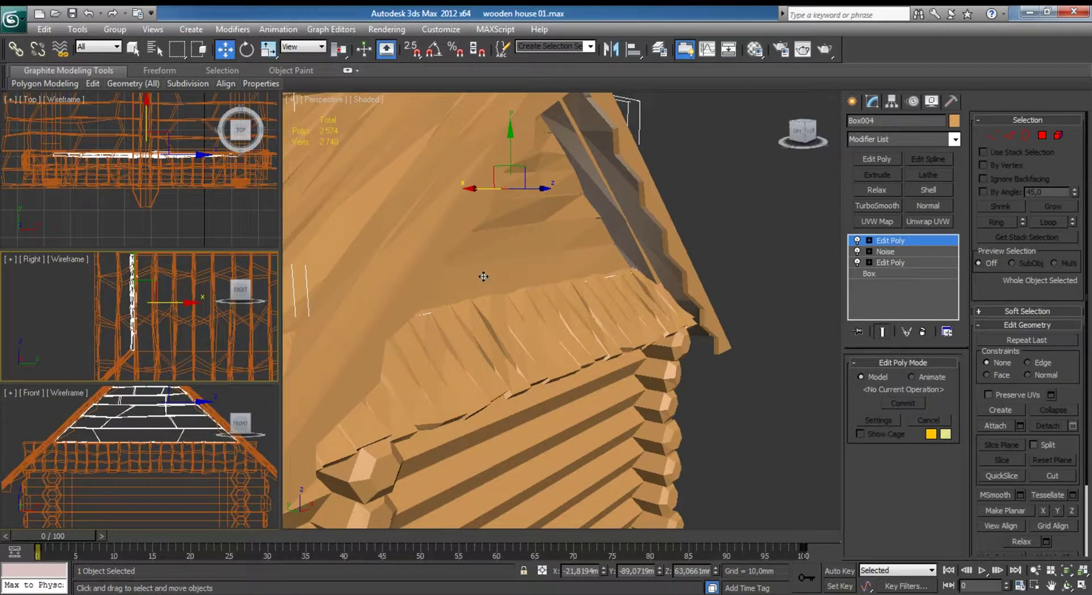
pyautogui.moveTo(483, 276)
pyautogui.keyDown('alt'); pyautogui.mouseDown(button='middle')
pyautogui.moveTo(453, 299)
pyautogui.moveTo(530, 284)
pyautogui.moveTo(512, 273)
pyautogui.moveTo(548, 275)
pyautogui.moveTo(546, 326)
pyautogui.moveTo(615, 306)
pyautogui.moveTo(546, 309)
pyautogui.moveTo(529, 290)
pyautogui.moveTo(543, 293)
pyautogui.moveTo(528, 297)
pyautogui.mouseUp(button='middle'); pyautogui.keyUp('alt')
pyautogui.scroll(3, 546, 327)
# Add an Edit Poly modifier above Noise on the Box006 eave boards.
pyautogui.click(535, 267)
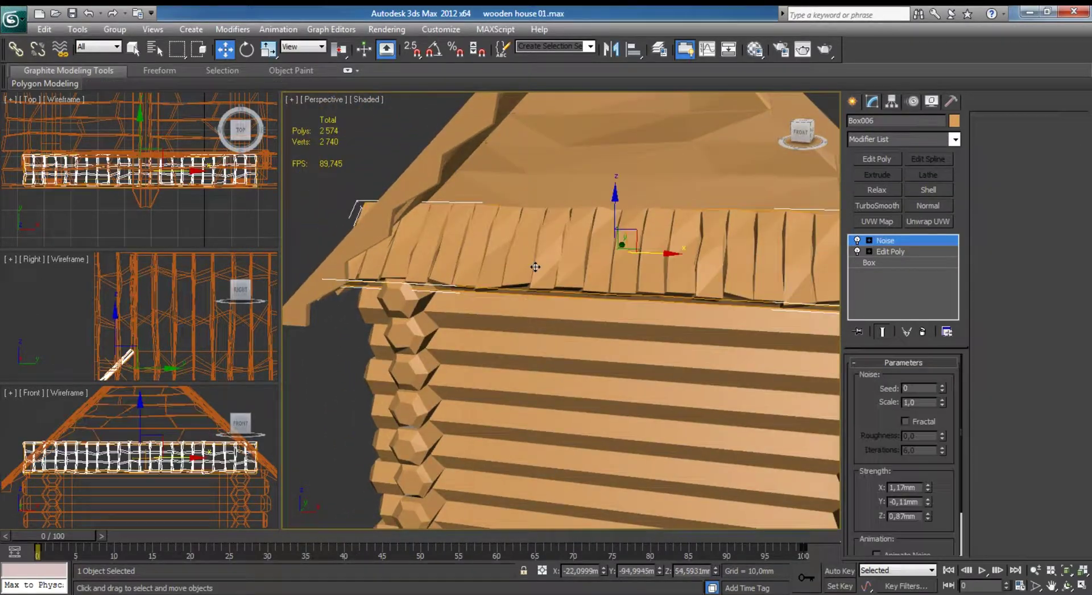
pyautogui.click(861, 162)
pyautogui.moveTo(799, 248)
pyautogui.keyDown('alt'); pyautogui.mouseDown(button='middle')
pyautogui.moveTo(511, 236)
pyautogui.moveTo(687, 283)
pyautogui.moveTo(587, 285)
pyautogui.moveTo(560, 246)
pyautogui.mouseUp(button='middle'); pyautogui.keyUp('alt')
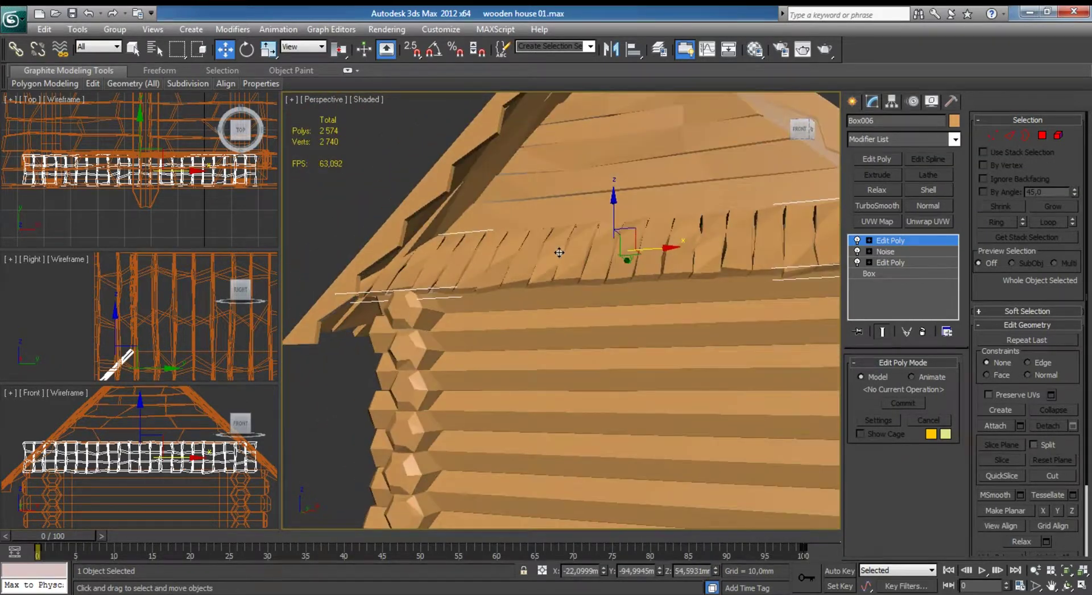
# Delete the corner board elements in Element mode, then undo the deletion.
pyautogui.click(1057, 136)
pyautogui.press('Delete')
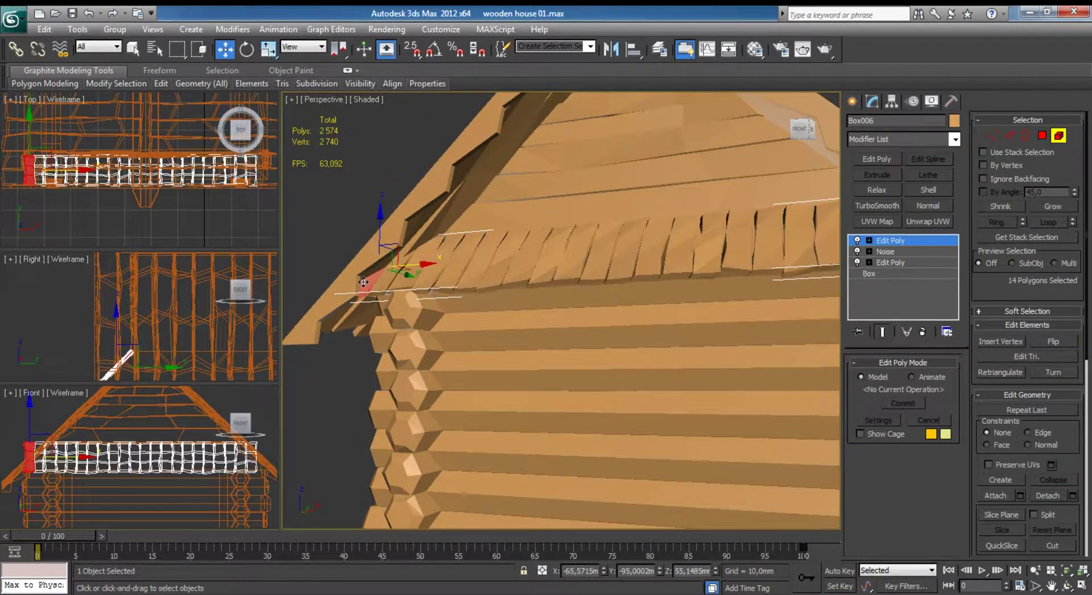
pyautogui.keyDown('alt'); pyautogui.moveTo(534, 297); pyautogui.dragTo(353, 367, button='middle'); pyautogui.keyUp('alt')
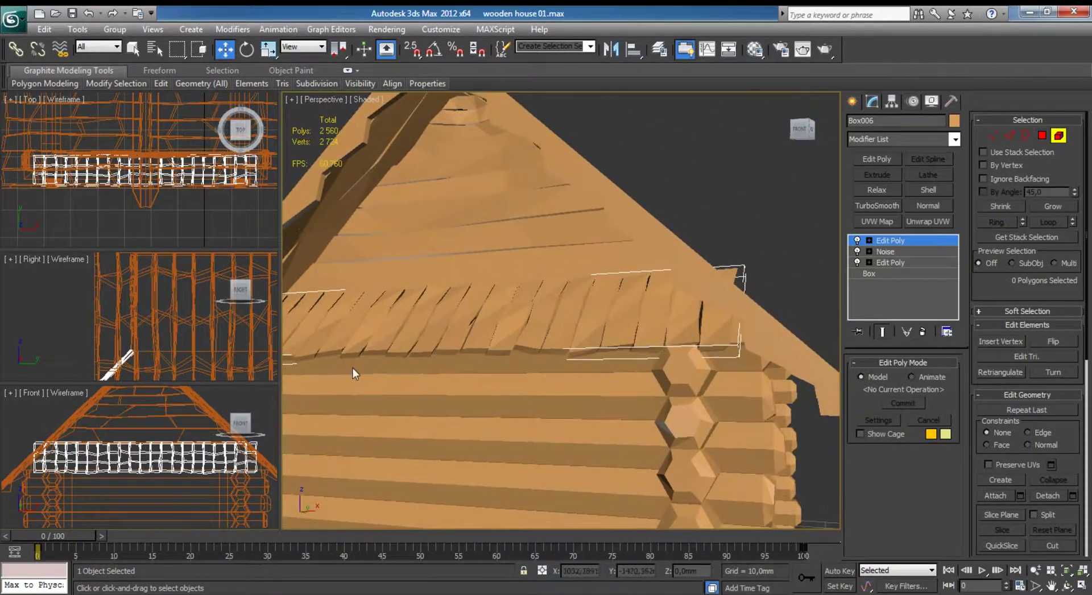
pyautogui.click(713, 337)
pyautogui.keyDown('alt'); pyautogui.moveTo(718, 371); pyautogui.dragTo(769, 367, button='middle'); pyautogui.keyUp('alt')
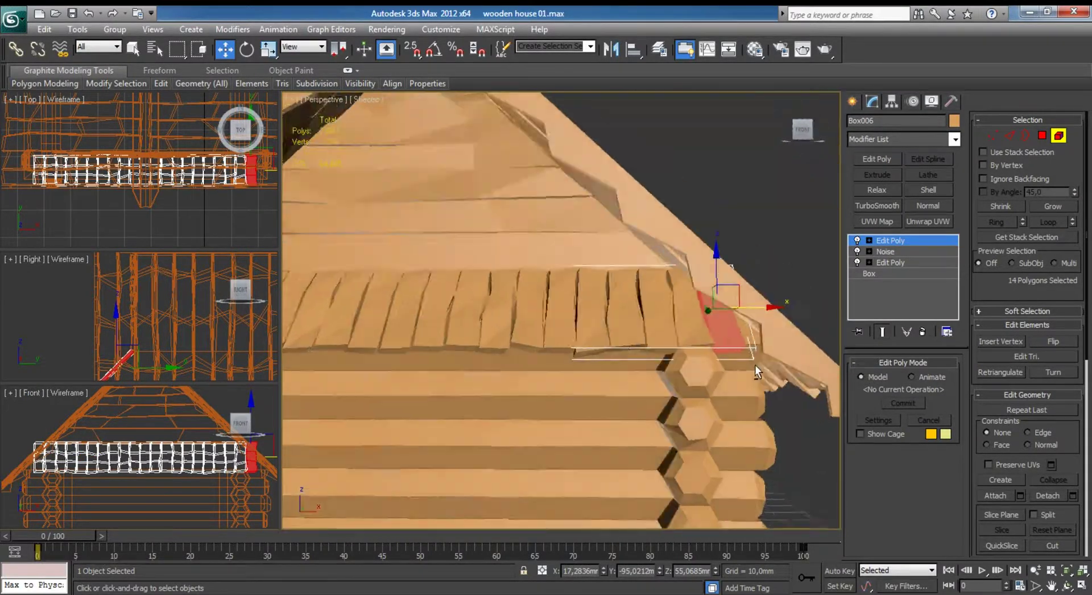
pyautogui.press('Delete')
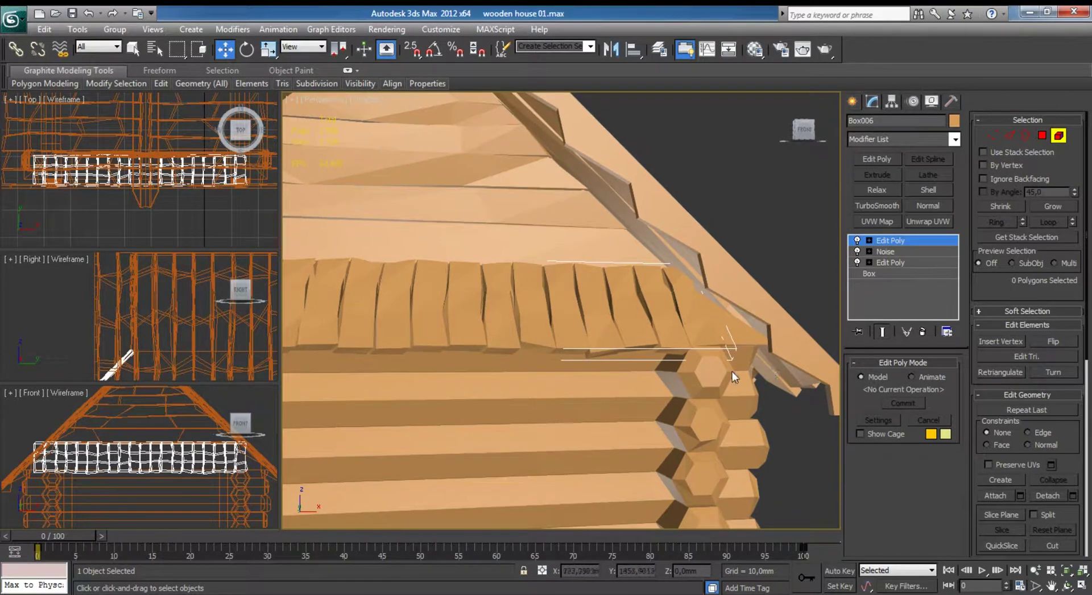
pyautogui.moveTo(691, 360)
pyautogui.keyDown('alt'); pyautogui.mouseDown(button='middle')
pyautogui.moveTo(716, 401)
pyautogui.moveTo(524, 338)
pyautogui.moveTo(635, 288)
pyautogui.moveTo(548, 305)
pyautogui.moveTo(524, 332)
pyautogui.mouseUp(button='middle'); pyautogui.keyUp('alt')
pyautogui.hotkey('ctrl', 'z')
pyautogui.hotkey('ctrl', 'z')
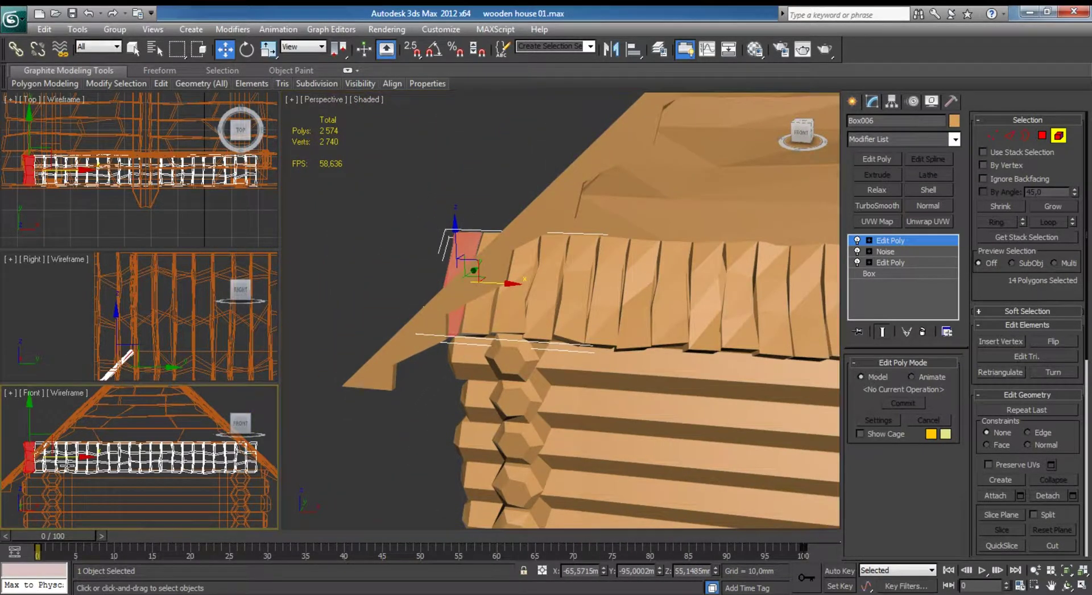
# Maximize the Front view at the boards' left end and enter Polygon mode with nothing selected.
pyautogui.hotkey('alt', 'w')
pyautogui.scroll(5, 512, 363)
pyautogui.moveTo(512, 364); pyautogui.dragTo(534, 380, button='middle')
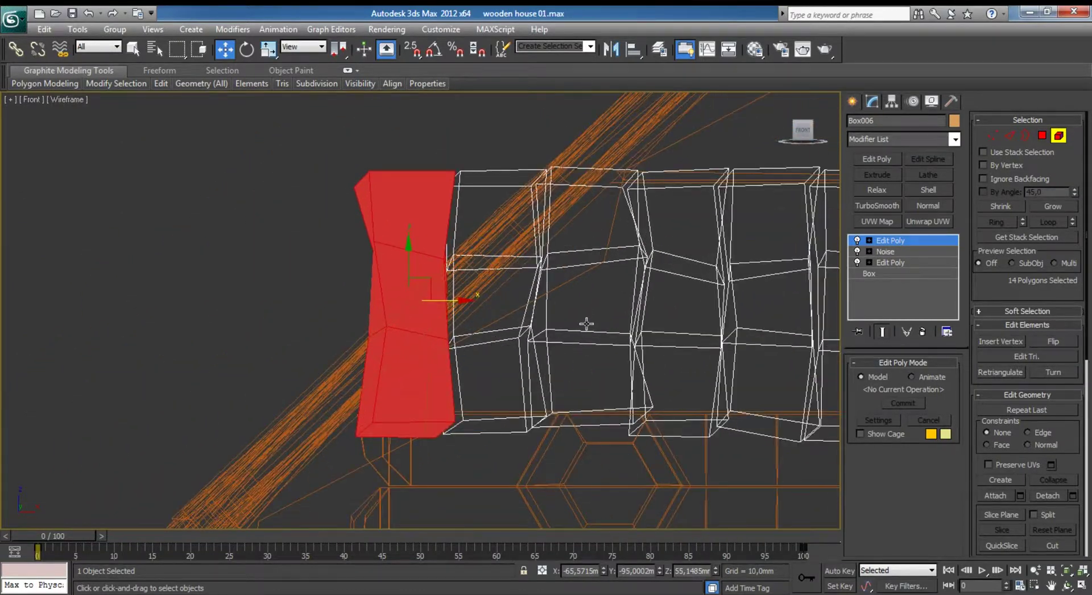
pyautogui.click(1058, 136)
pyautogui.scroll(-3, 625, 298)
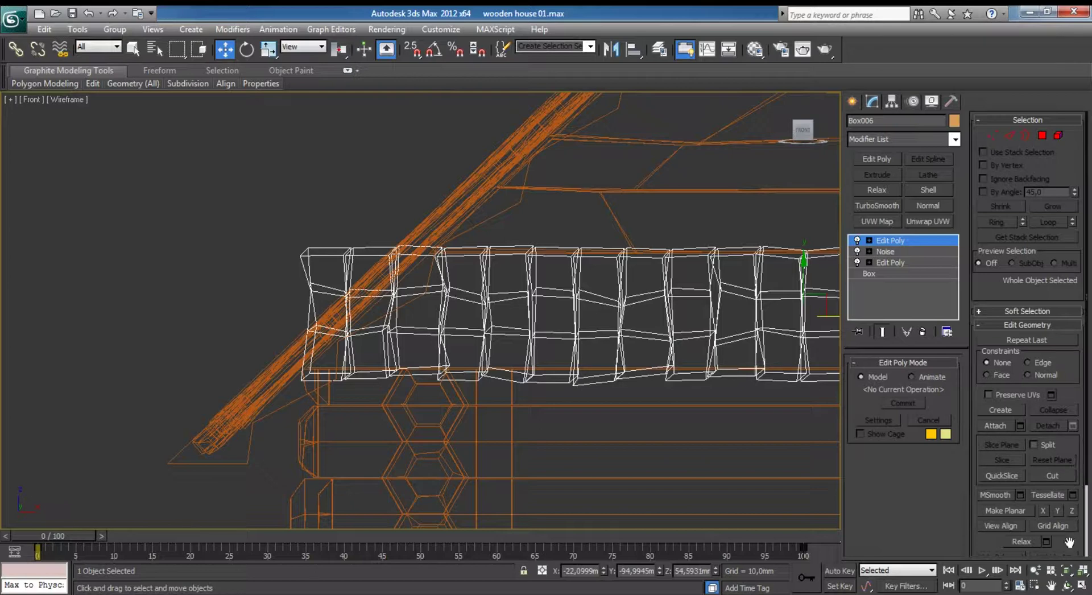
pyautogui.moveTo(1069, 542); pyautogui.dragTo(1073, 411)
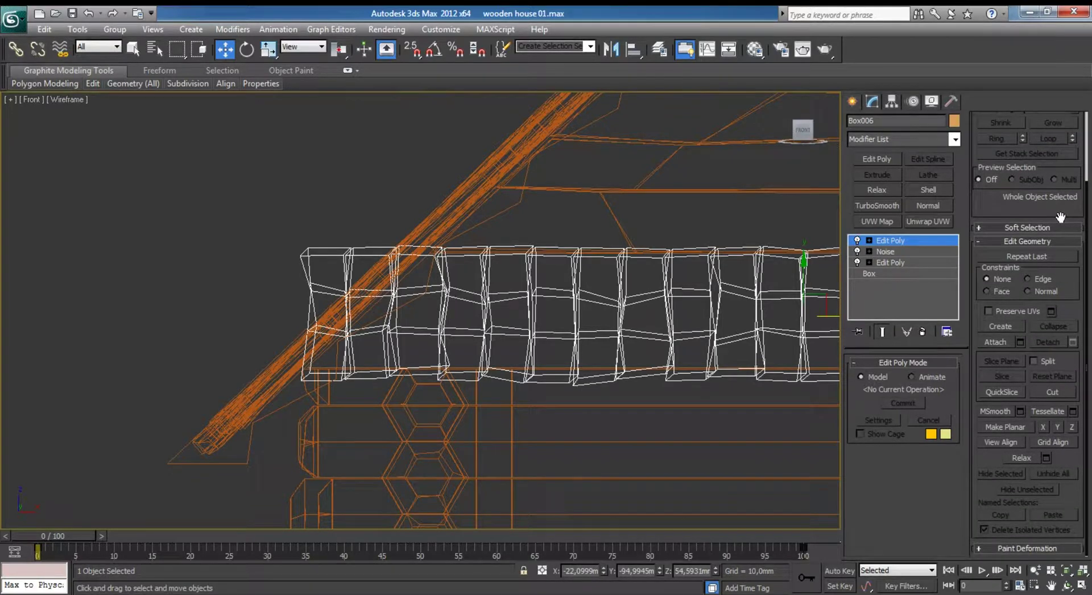
pyautogui.moveTo(1060, 216); pyautogui.dragTo(1059, 218)
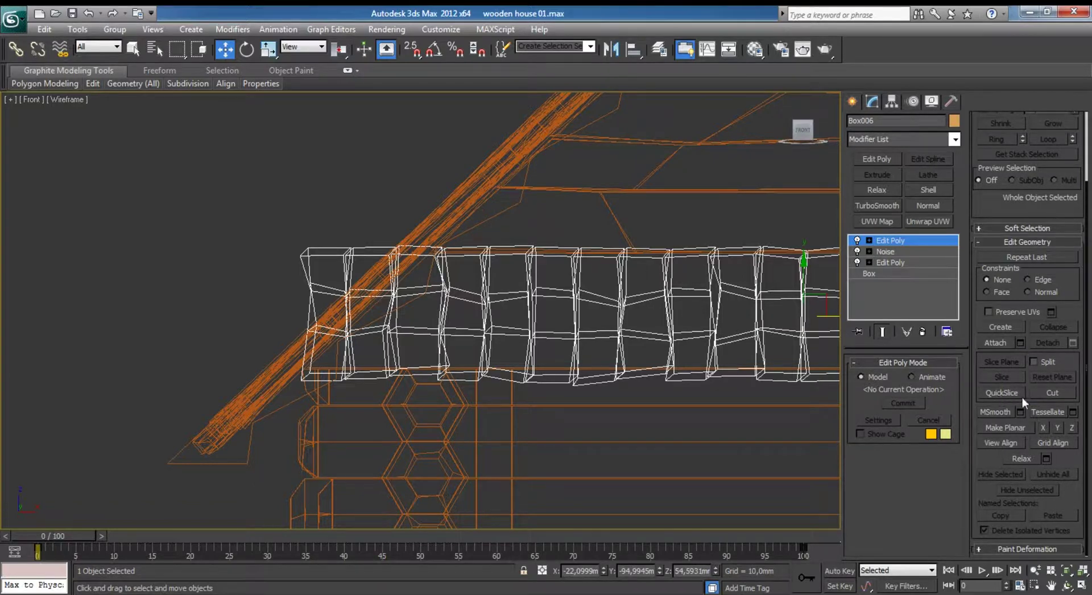
pyautogui.moveTo(1058, 211); pyautogui.dragTo(1053, 550)
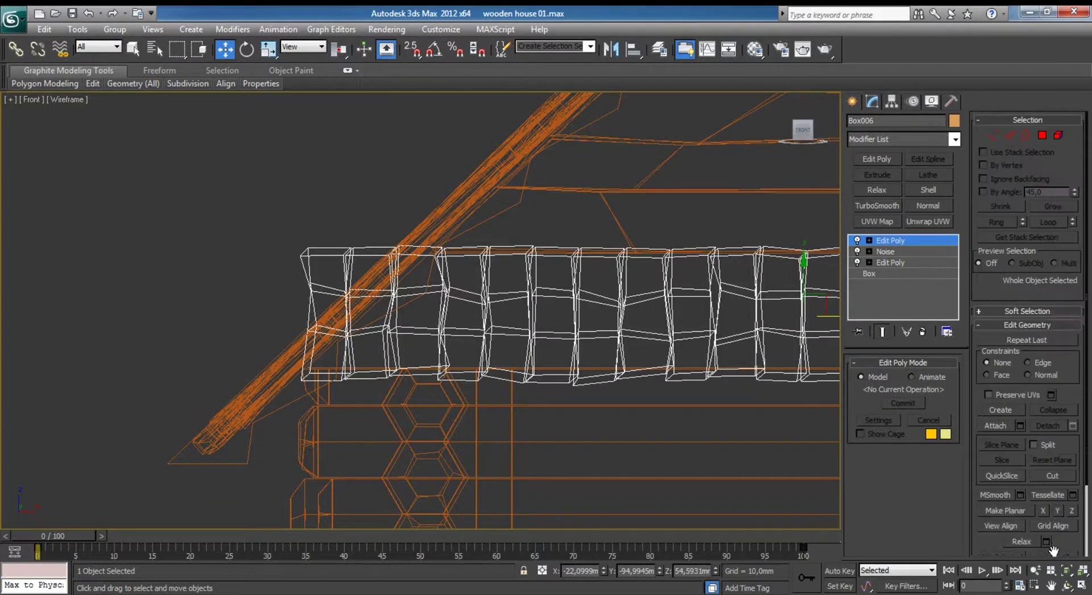
pyautogui.click(1040, 137)
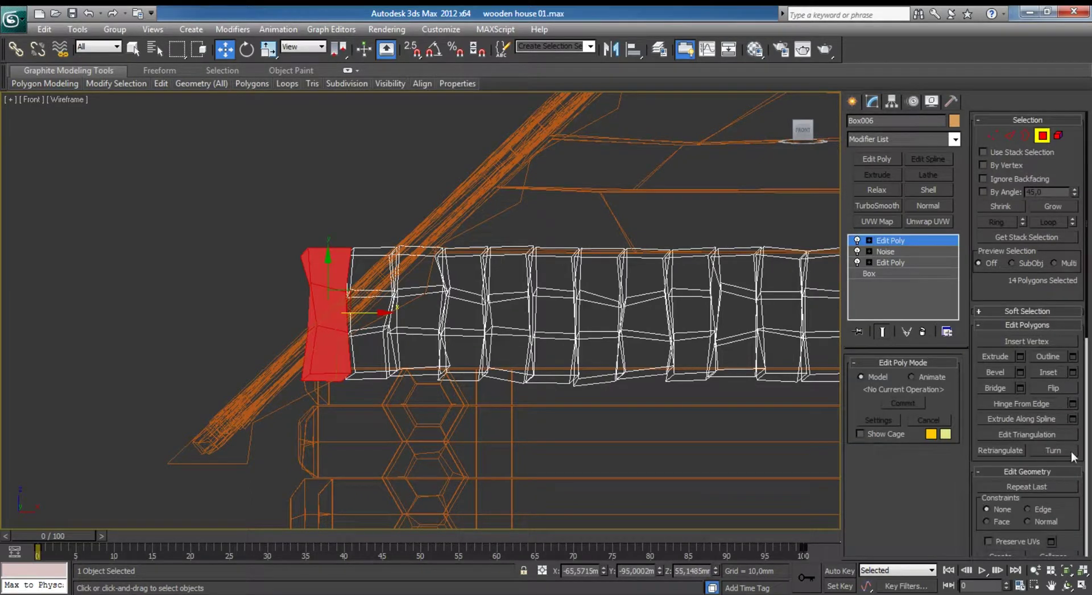
pyautogui.click(364, 209)
pyautogui.moveTo(1058, 504); pyautogui.dragTo(1062, 172)
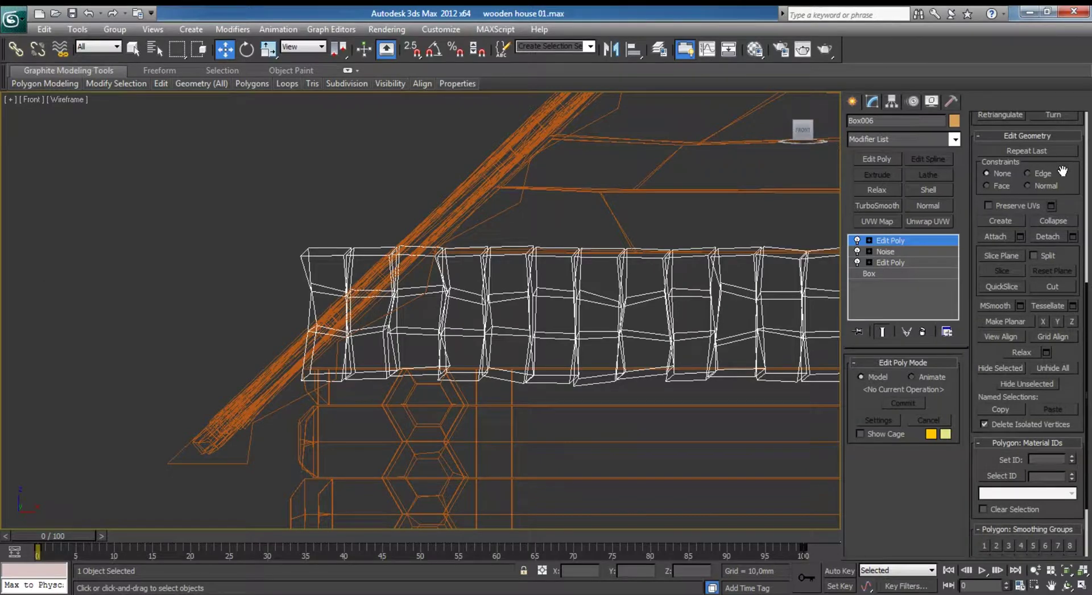
pyautogui.moveTo(1062, 172); pyautogui.dragTo(1074, 207)
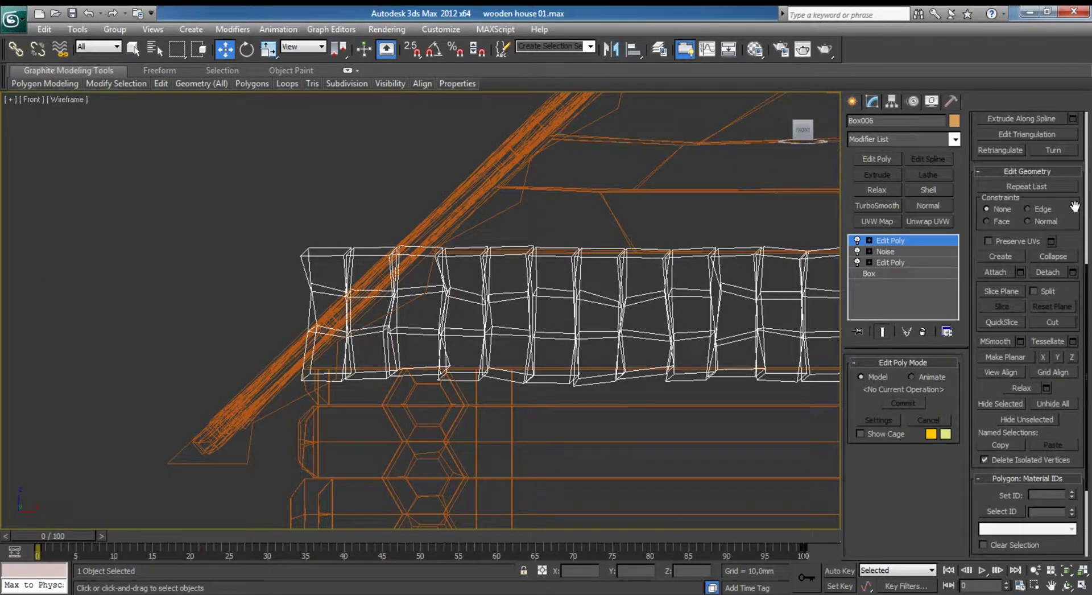
# Enable Slice Plane on Box006 and rotate it with Angle Snap on.
pyautogui.click(1004, 291)
pyautogui.scroll(-4, 483, 273)
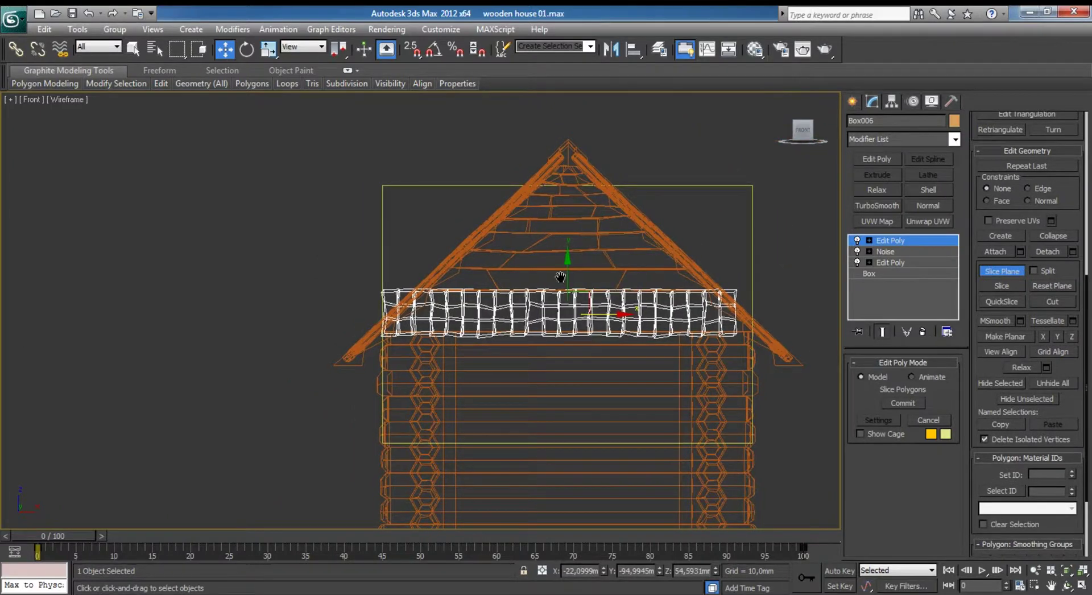
pyautogui.scroll(2, 432, 307)
pyautogui.press('e')
pyautogui.moveTo(623, 278)
pyautogui.mouseDown()
pyautogui.moveTo(630, 473)
pyautogui.moveTo(629, 461)
pyautogui.mouseUp()
pyautogui.click(434, 49)
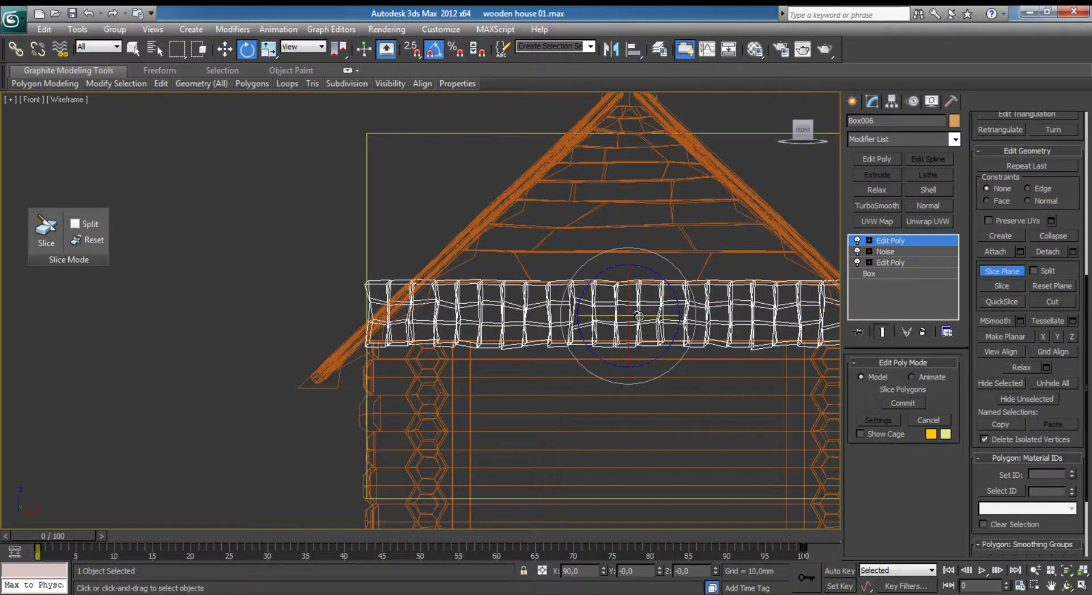
pyautogui.moveTo(628, 341); pyautogui.dragTo(637, 381)
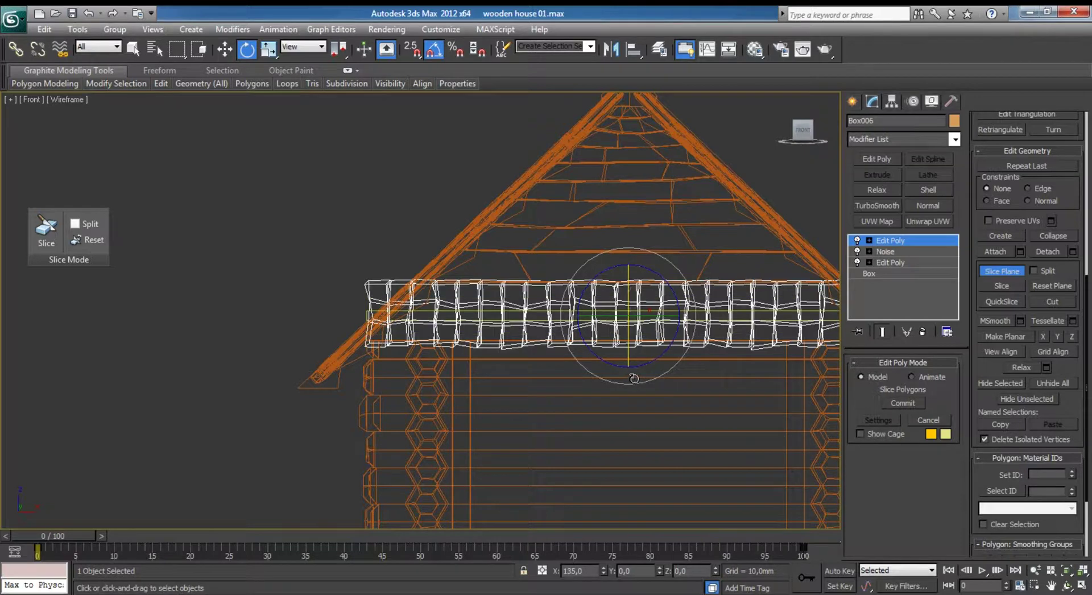
# Move and re-rotate the slicing plane until it follows the roof slope over the boards.
pyautogui.press('w')
pyautogui.moveTo(646, 296); pyautogui.dragTo(441, 185)
pyautogui.press('e')
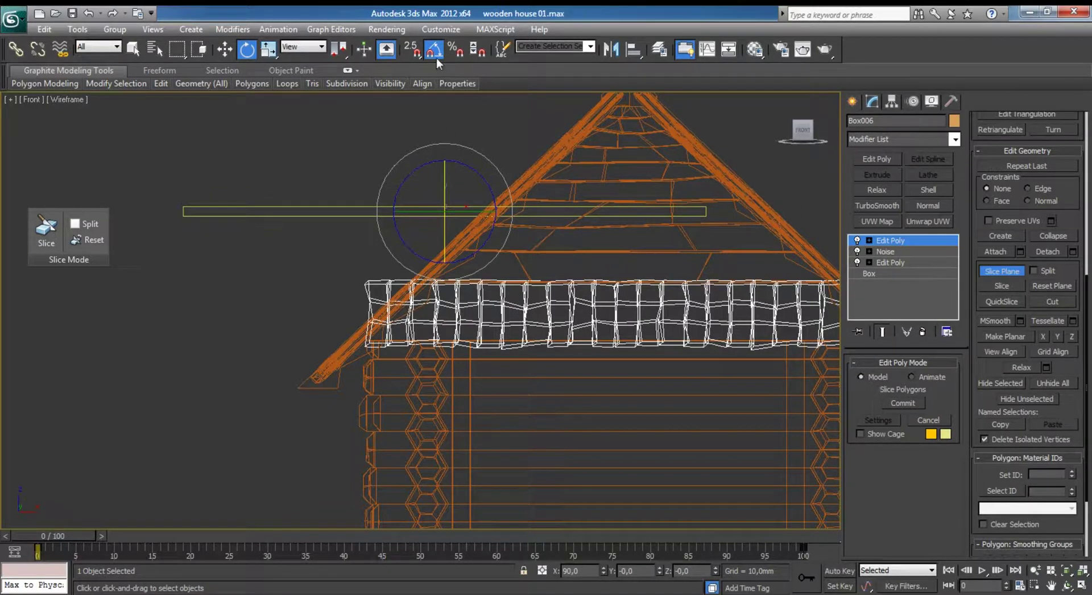
pyautogui.scroll(2, 393, 150)
pyautogui.scroll(3, 393, 151)
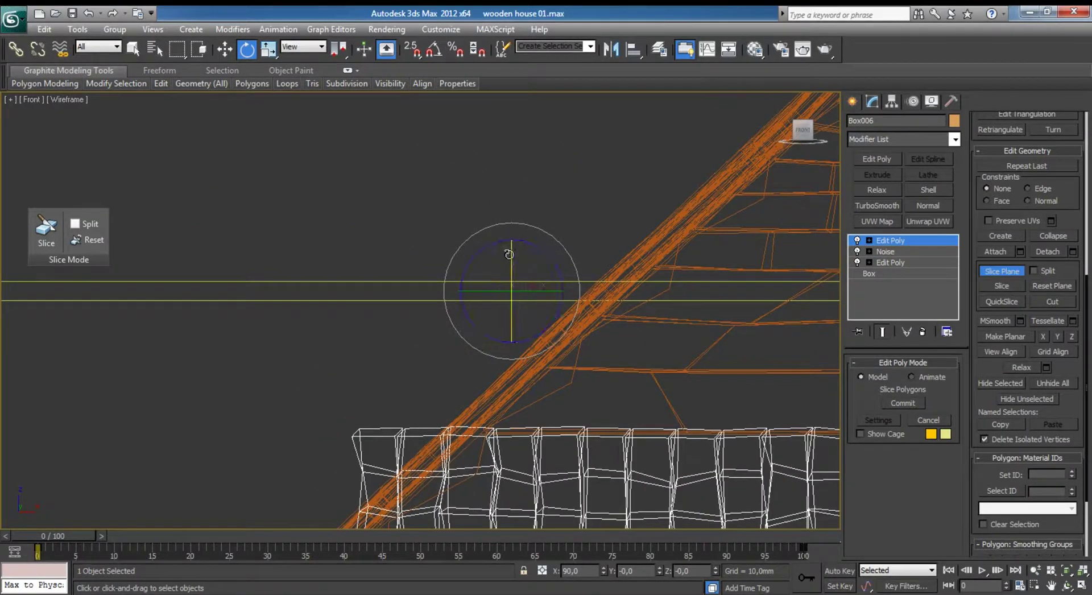
pyautogui.moveTo(509, 254); pyautogui.dragTo(507, 253)
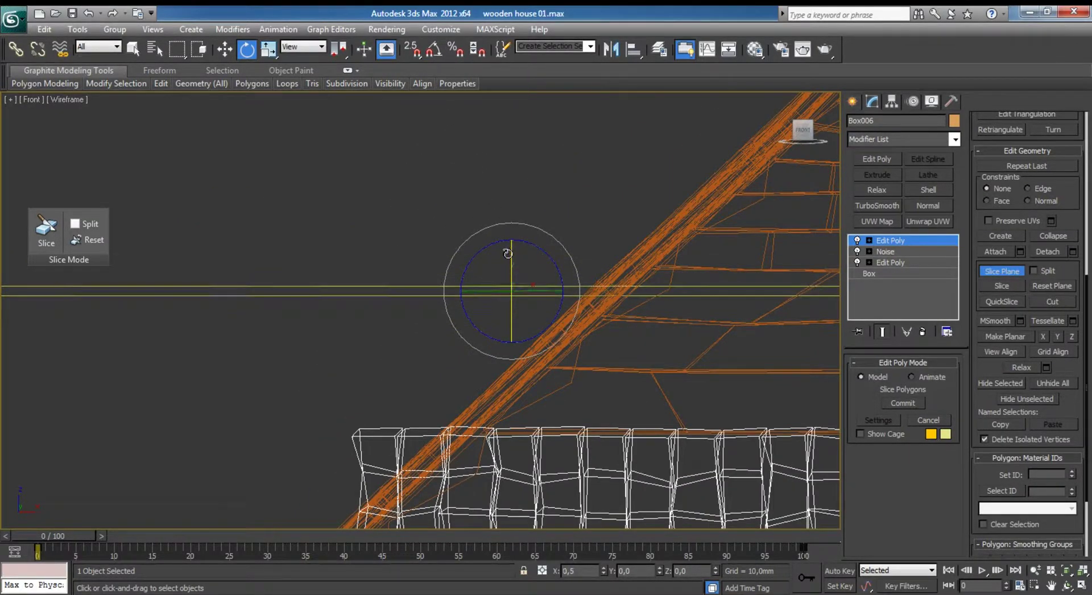
pyautogui.moveTo(507, 253); pyautogui.dragTo(536, 190)
pyautogui.press('w')
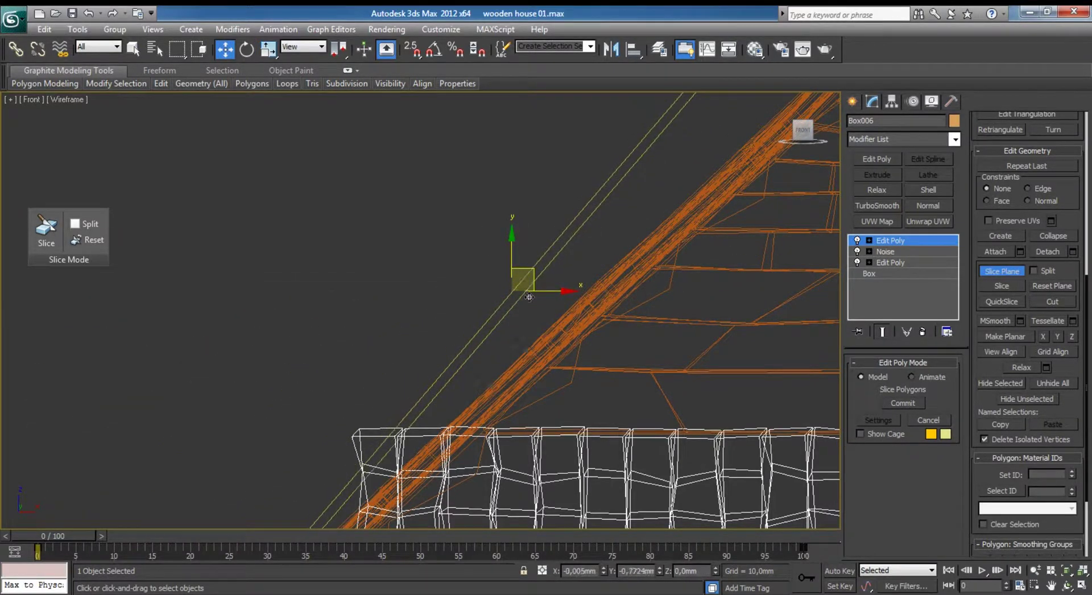
pyautogui.moveTo(529, 297); pyautogui.dragTo(492, 419)
pyautogui.moveTo(493, 420); pyautogui.dragTo(495, 319, button='middle')
pyautogui.press('e')
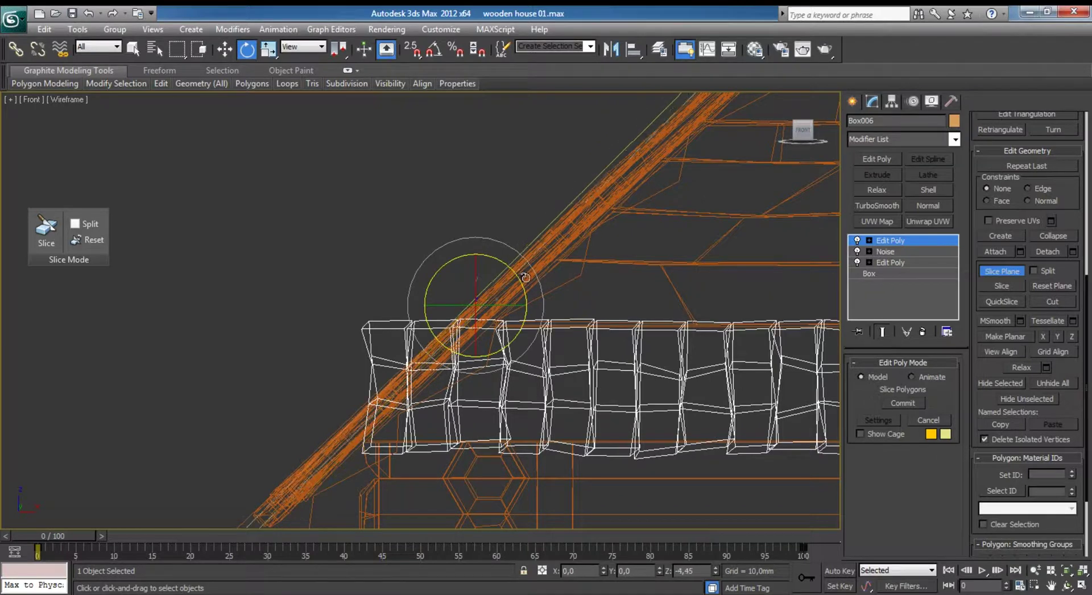
pyautogui.moveTo(525, 277); pyautogui.dragTo(500, 304)
pyautogui.press('w')
pyautogui.scroll(2, 409, 406)
pyautogui.scroll(2, 410, 406)
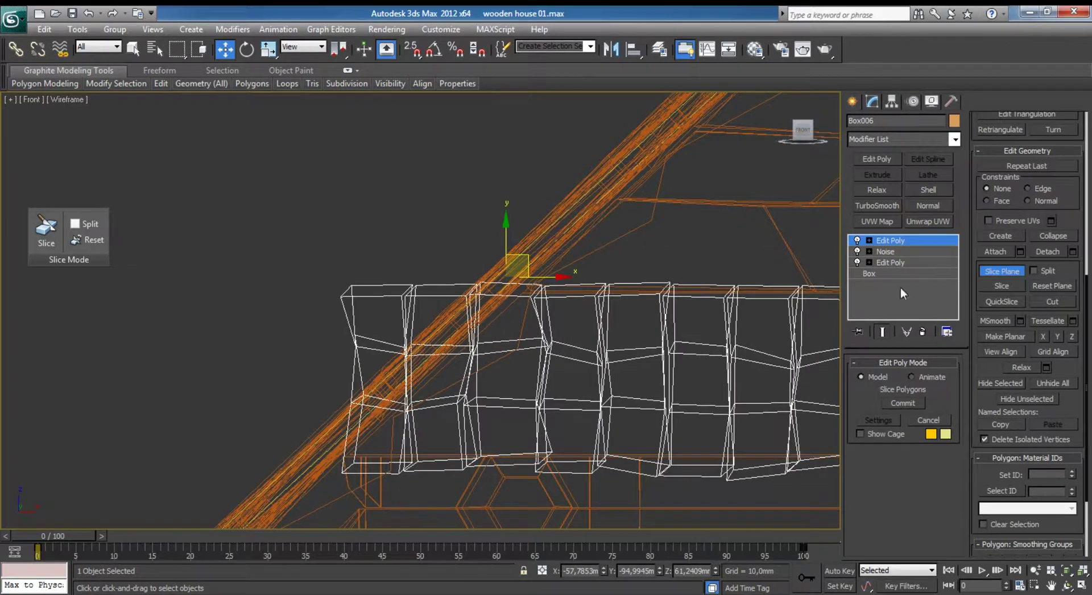
# Slice the eave boards along the left roof slope and turn Slice Plane back on.
pyautogui.click(1001, 287)
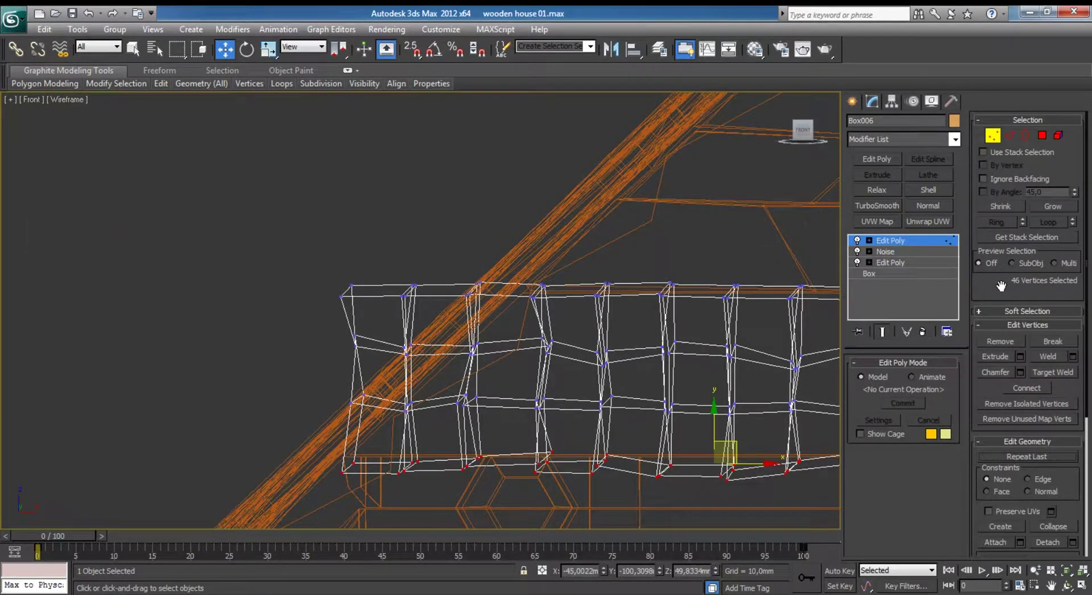
pyautogui.moveTo(1083, 495); pyautogui.dragTo(1052, 302)
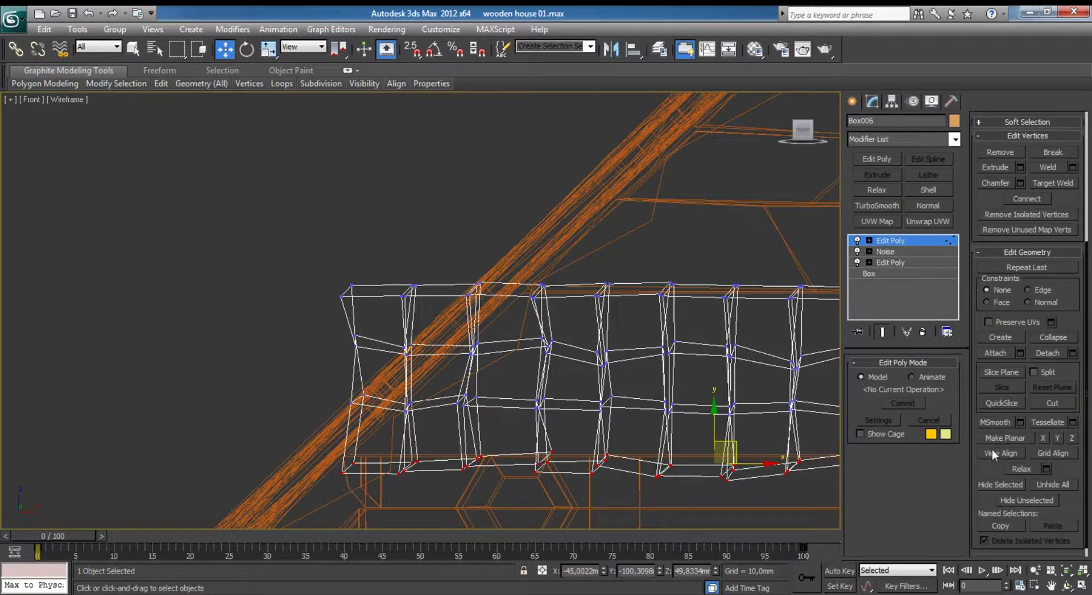
pyautogui.click(1001, 372)
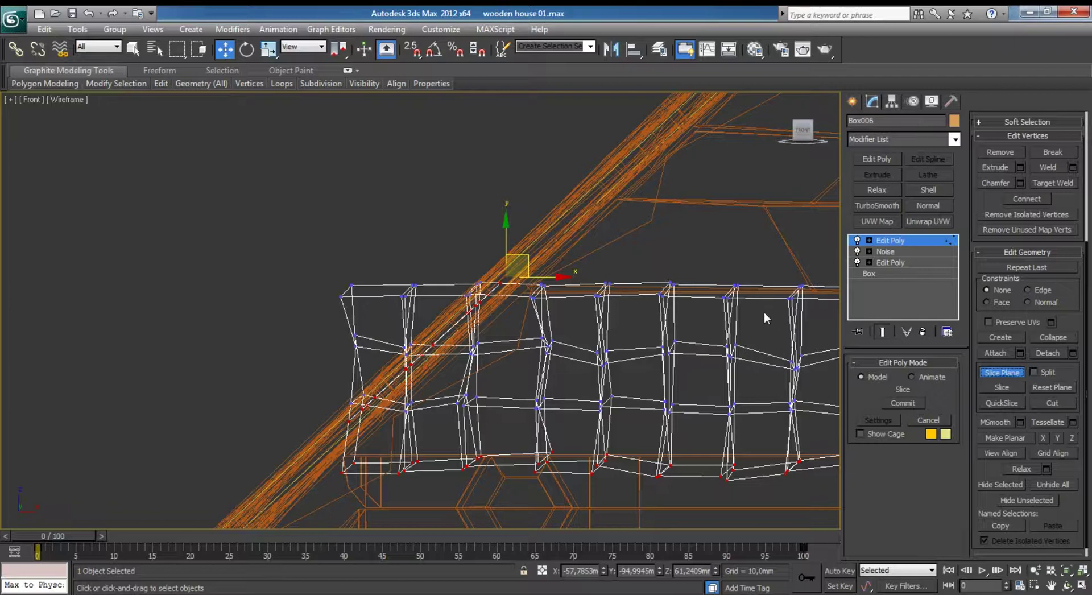
pyautogui.scroll(-5, 736, 296)
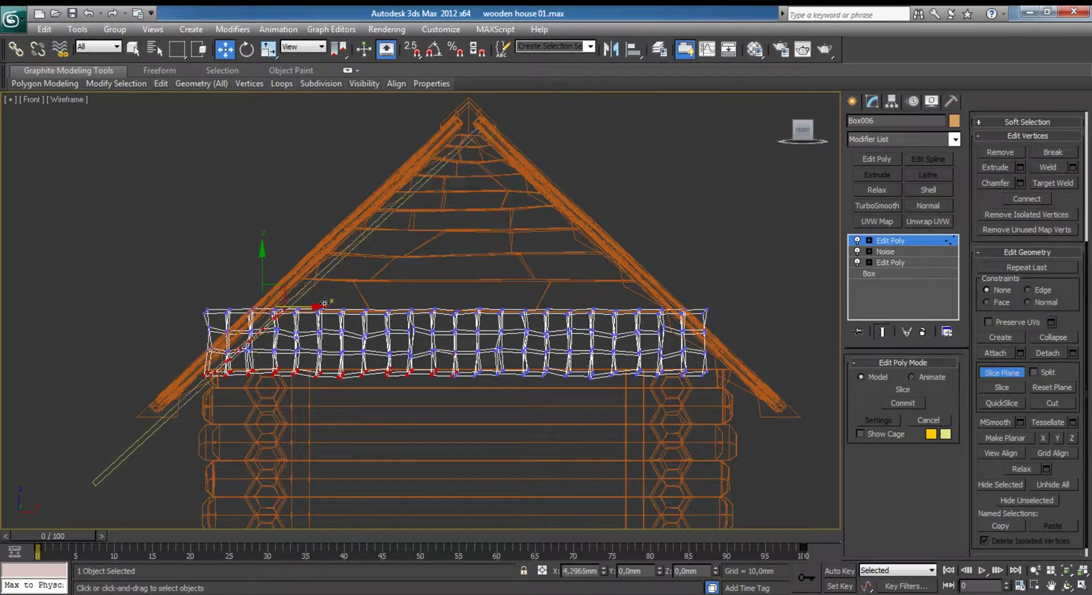
pyautogui.scroll(-2, 349, 307)
pyautogui.scroll(4, 415, 305)
pyautogui.scroll(3, 529, 296)
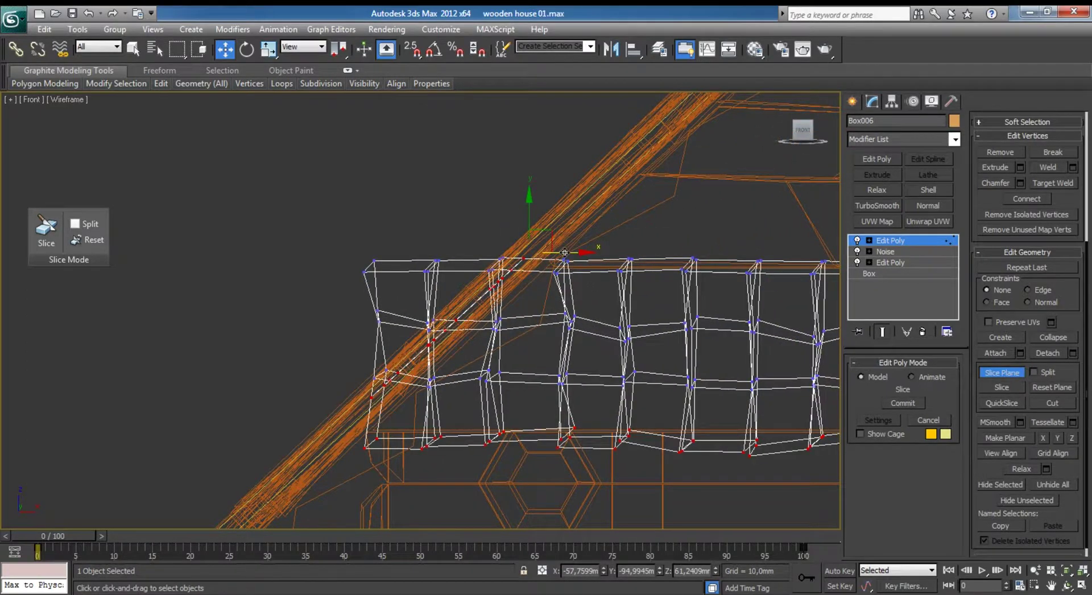
# Rotate and move the slice plane onto the right roof slope and slice the board.
pyautogui.moveTo(564, 252); pyautogui.dragTo(641, 267)
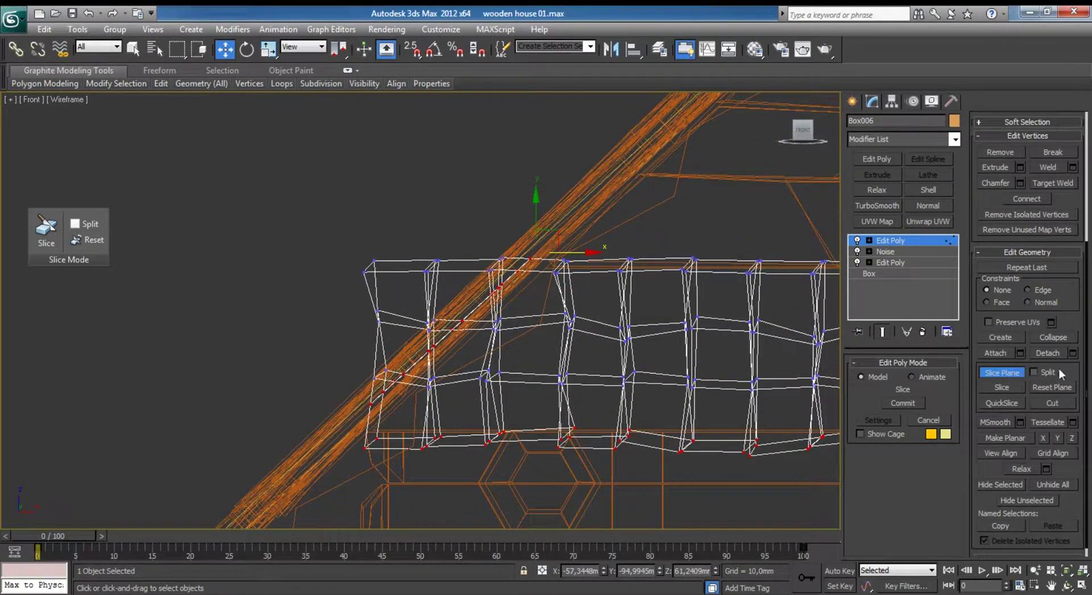
pyautogui.scroll(-3, 433, 281)
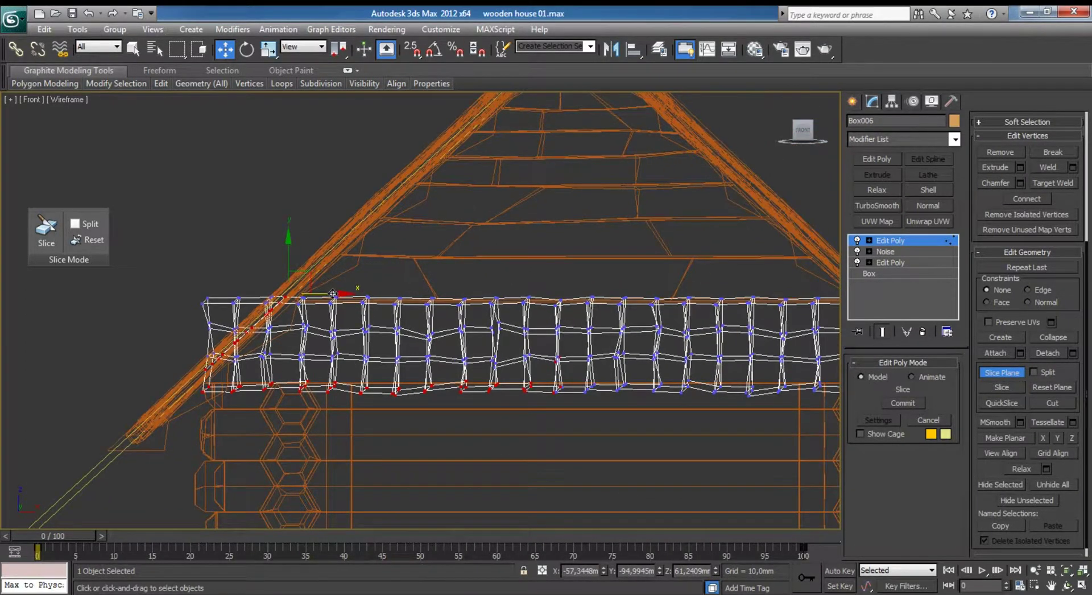
pyautogui.moveTo(434, 281); pyautogui.dragTo(673, 303)
pyautogui.moveTo(672, 303); pyautogui.dragTo(434, 326, button='middle')
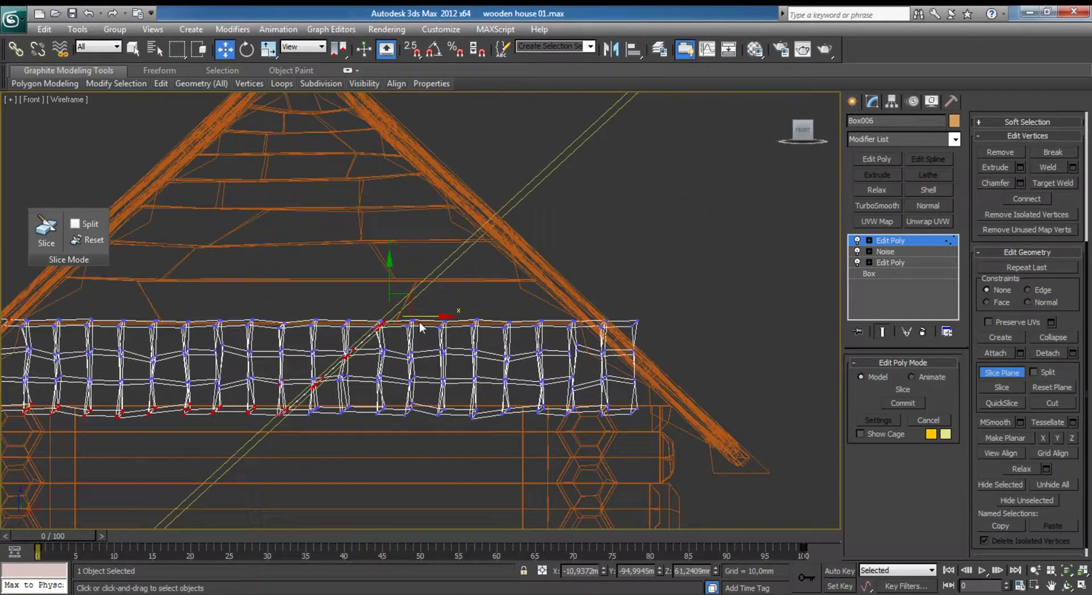
pyautogui.press('e')
pyautogui.moveTo(612, 294); pyautogui.dragTo(493, 218)
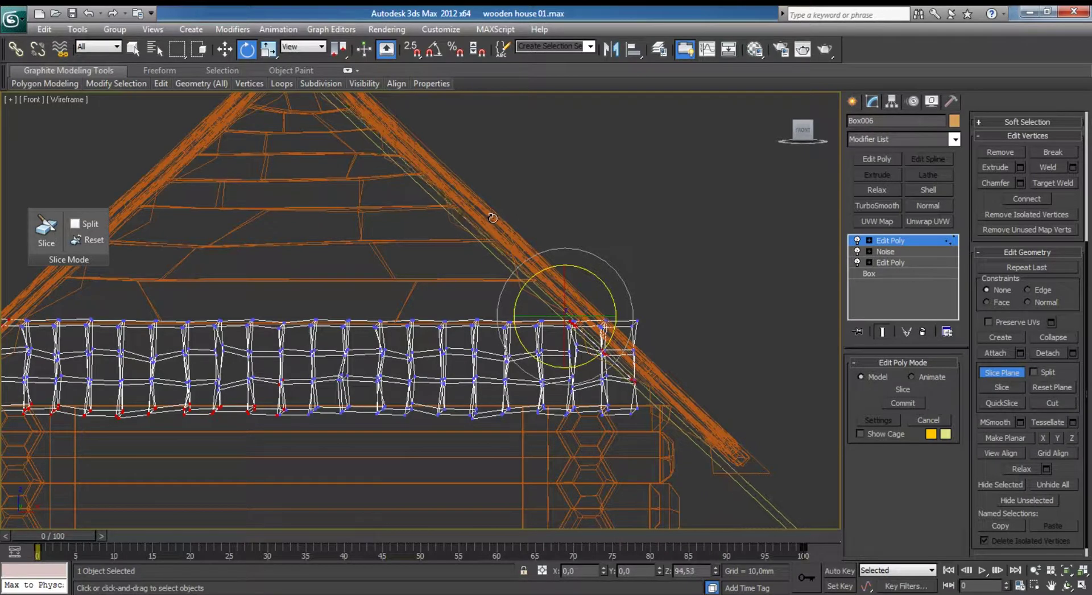
pyautogui.press('w')
pyautogui.moveTo(602, 314); pyautogui.dragTo(638, 311)
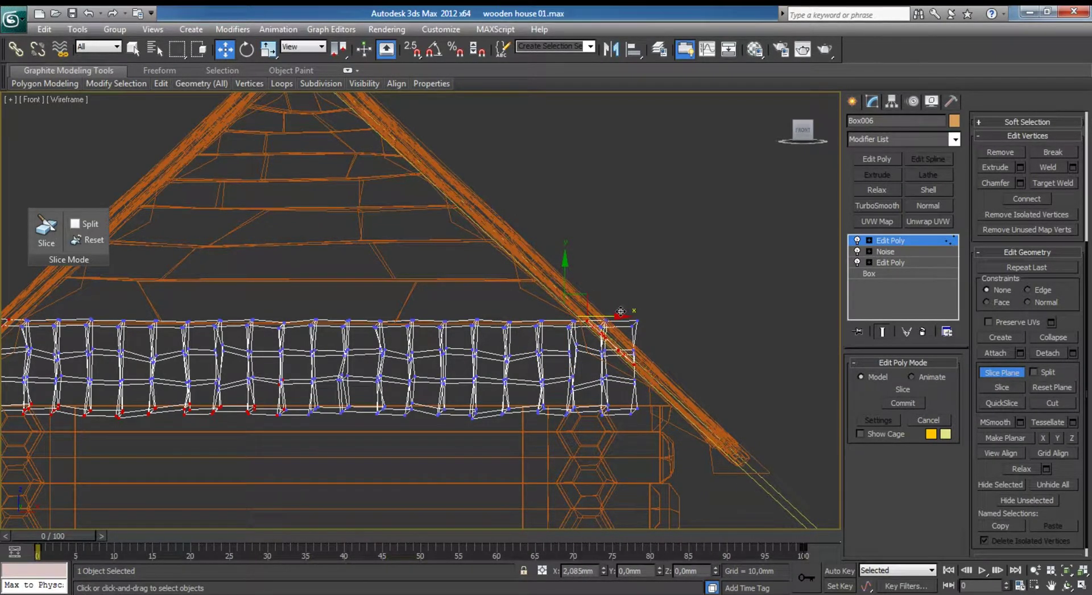
pyautogui.click(1004, 387)
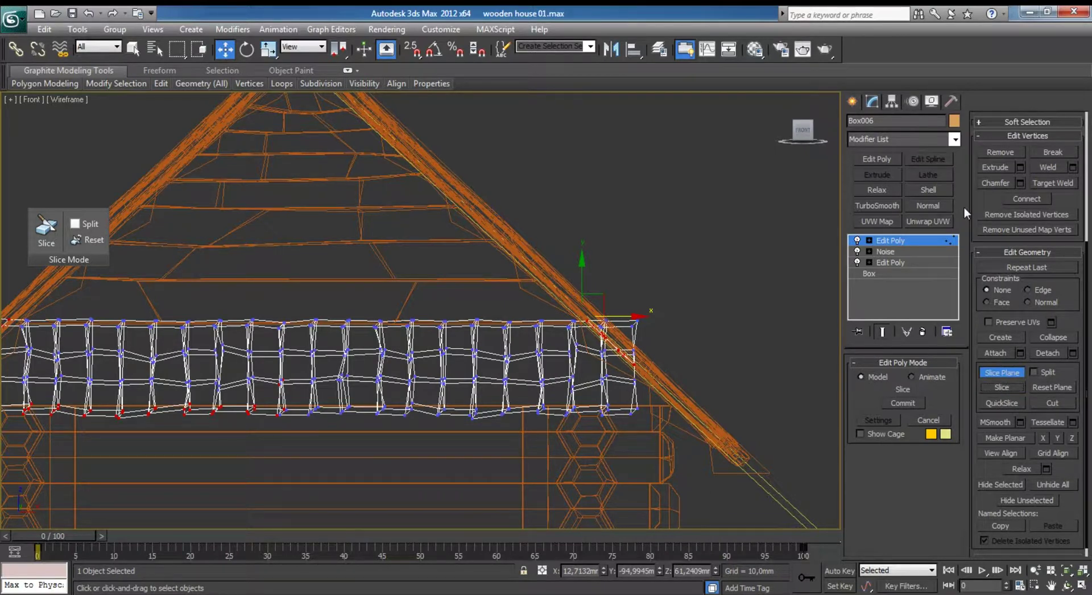
pyautogui.scroll(1, 520, 292)
pyautogui.moveTo(512, 288); pyautogui.dragTo(520, 291, button='middle')
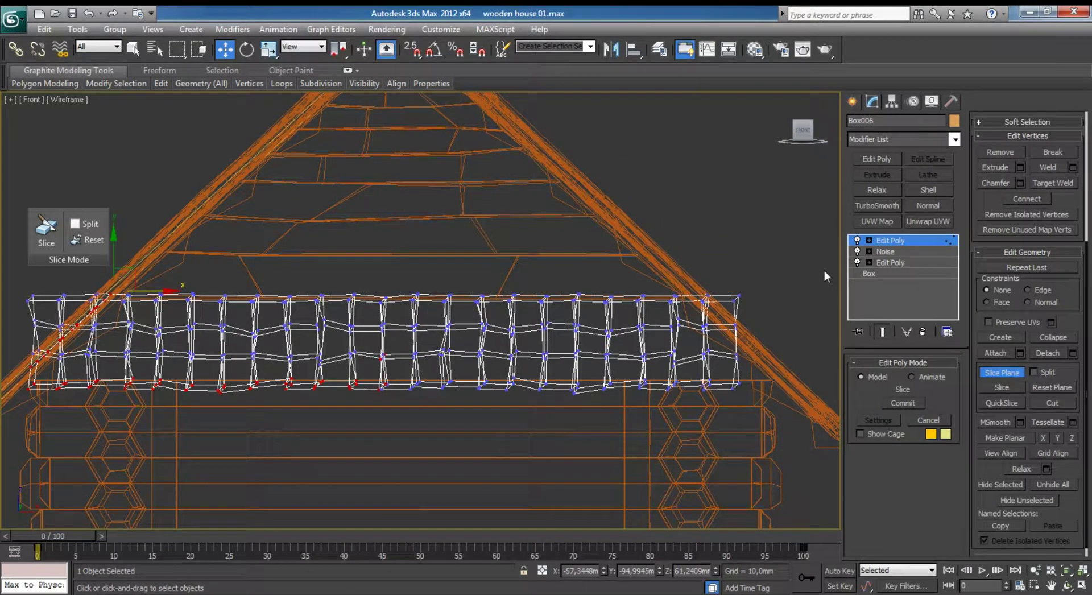
# Add an FFD 2x2x2 to Box006 and drag its right-side control points right along X.
pyautogui.click(1005, 375)
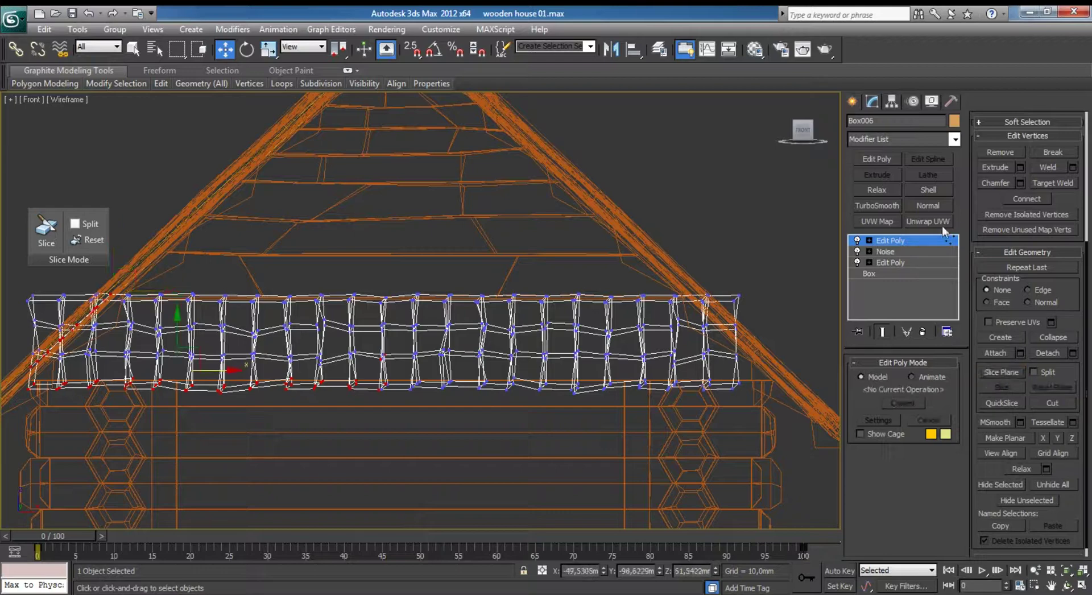
pyautogui.click(851, 101)
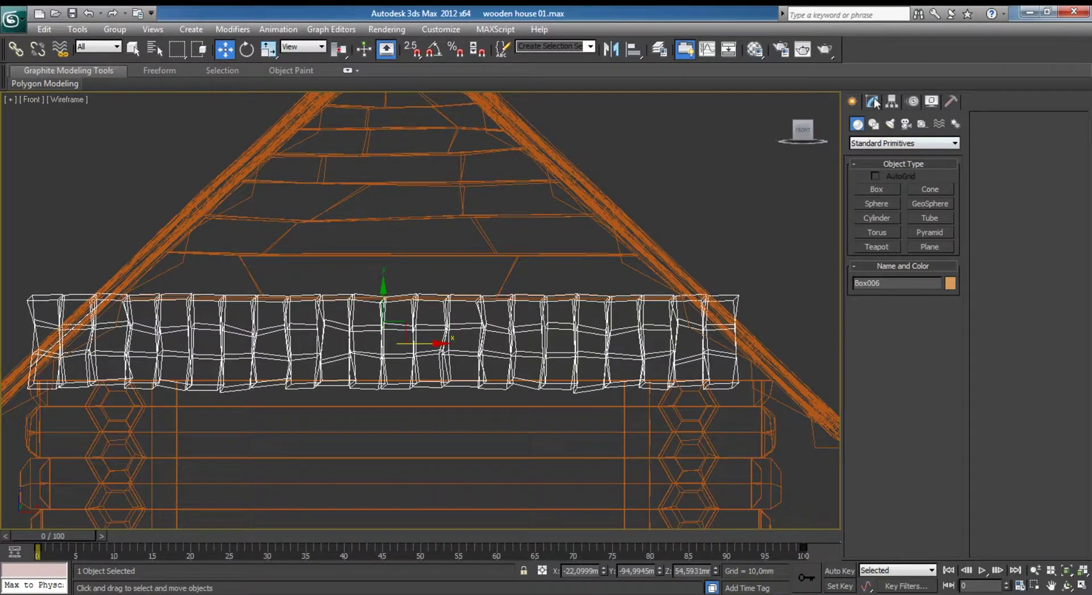
pyautogui.click(874, 101)
pyautogui.click(954, 139)
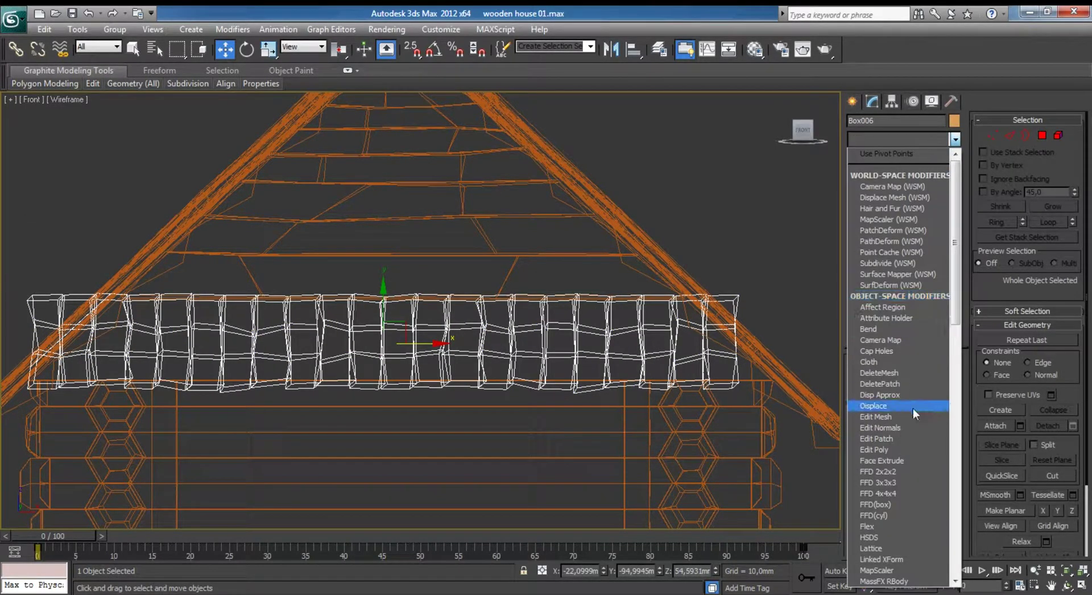
pyautogui.click(878, 438)
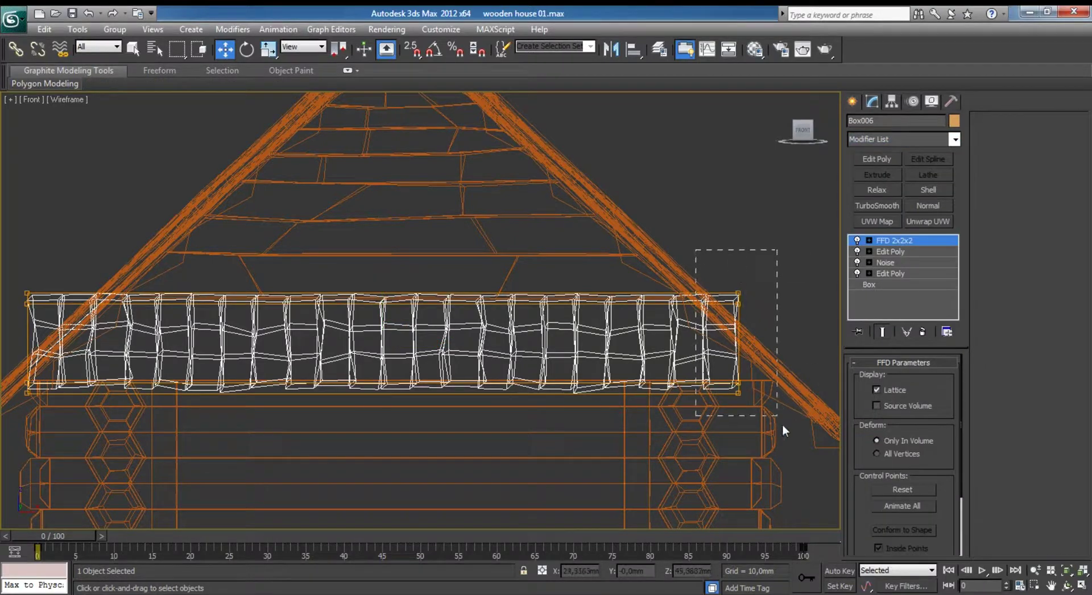
pyautogui.moveTo(783, 427); pyautogui.dragTo(783, 426)
pyautogui.moveTo(783, 343); pyautogui.dragTo(815, 337)
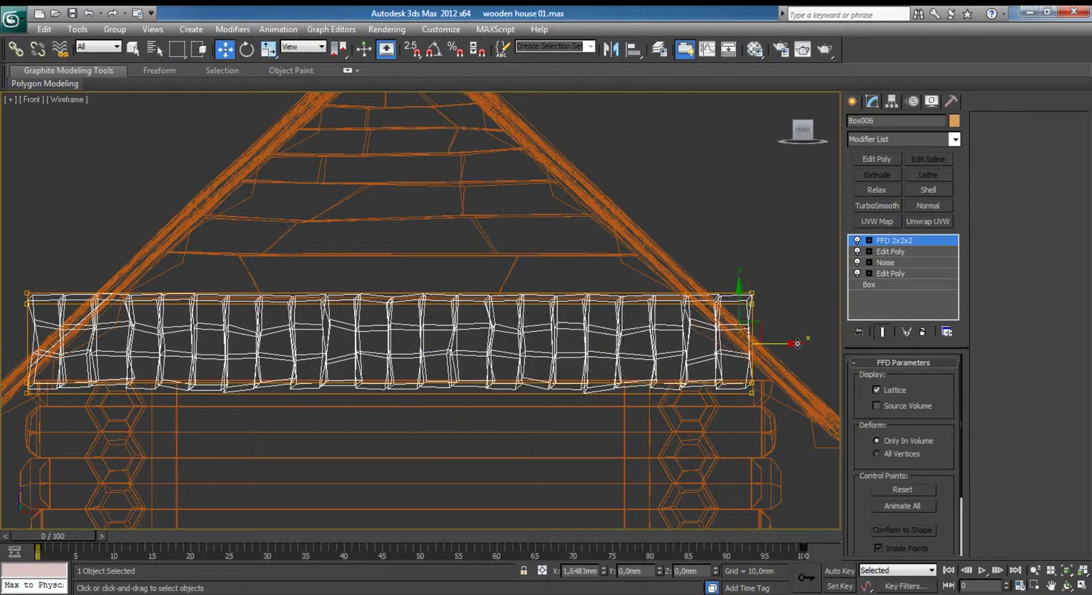
pyautogui.hotkey('ctrl', 'b')
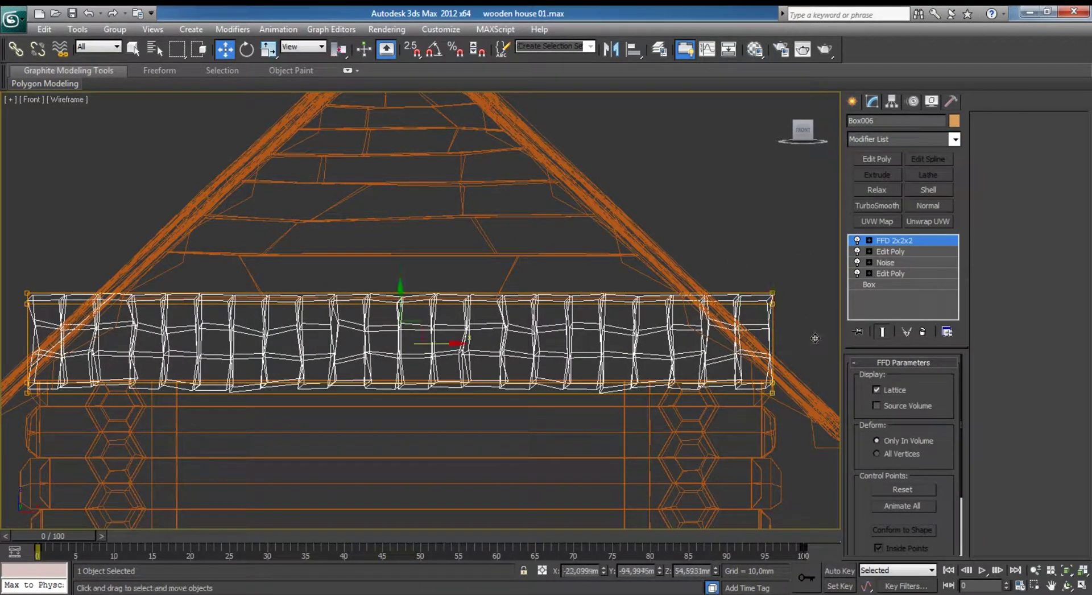
# Add an Edit Poly modifier above FFD 2x2x2 and turn on its Slice Plane.
pyautogui.click(880, 161)
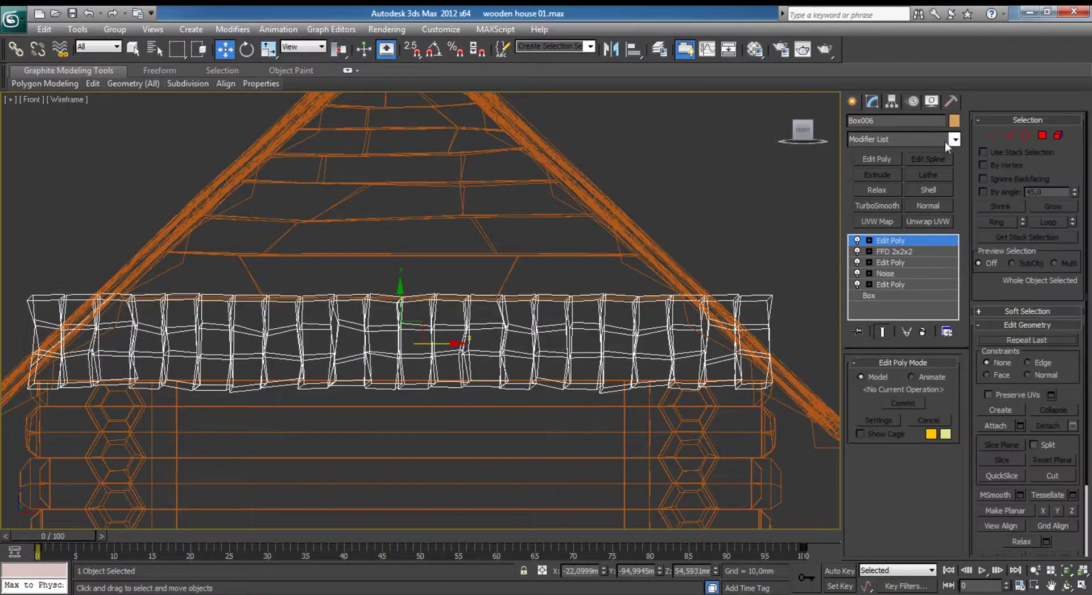
pyautogui.click(954, 139)
pyautogui.click(986, 130)
pyautogui.press('1')
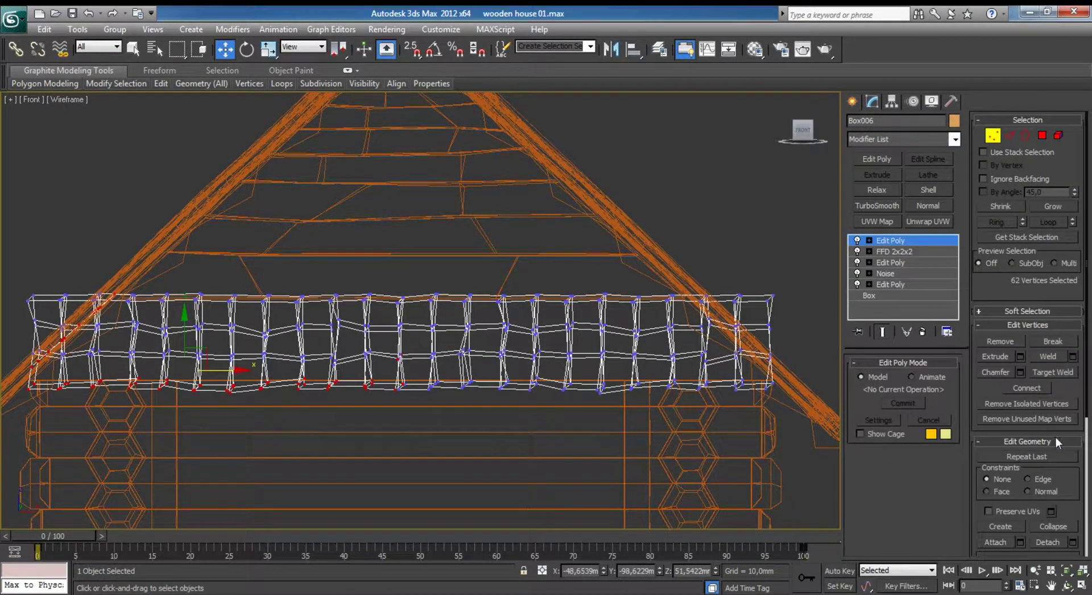
pyautogui.moveTo(1066, 476); pyautogui.dragTo(1059, 302)
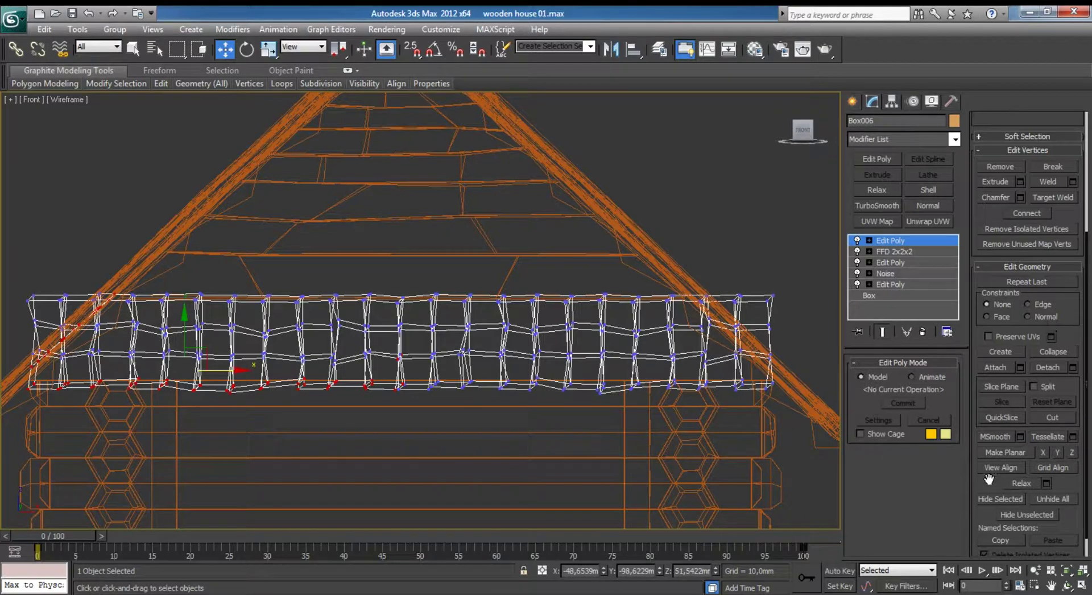
pyautogui.click(997, 387)
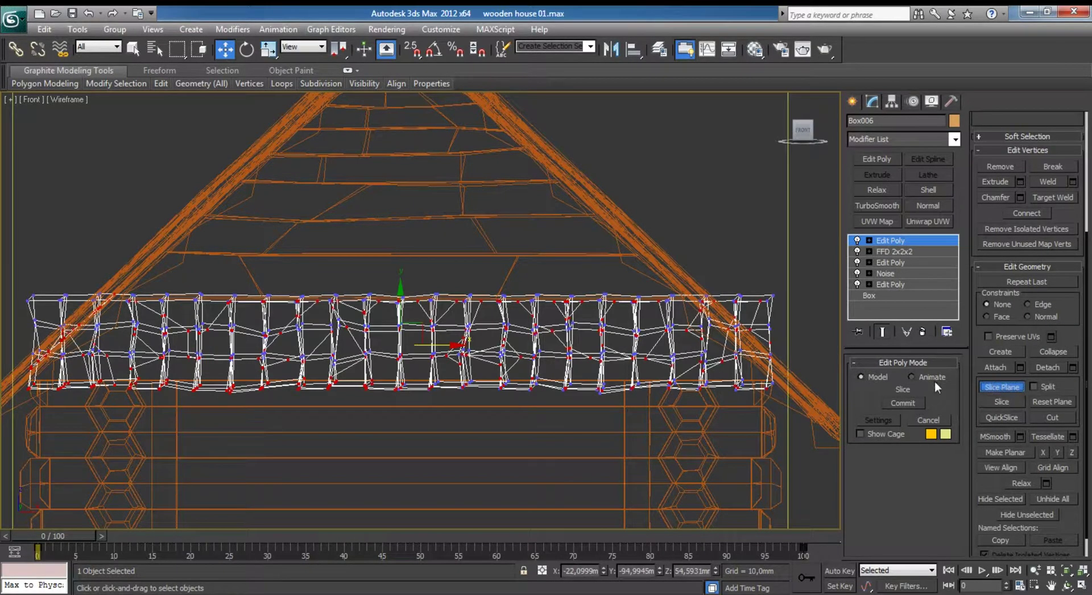
pyautogui.scroll(-5, 612, 364)
pyautogui.scroll(5, 531, 349)
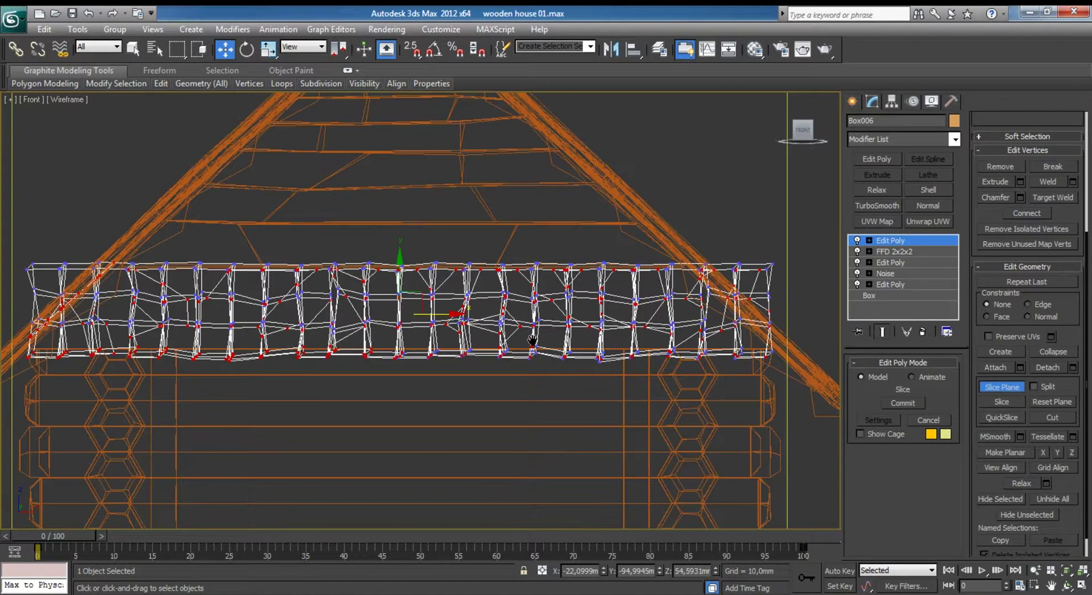
# Rotate and move the slice plane to line up with the right roof slope.
pyautogui.press('e')
pyautogui.moveTo(400, 287); pyautogui.dragTo(405, 467)
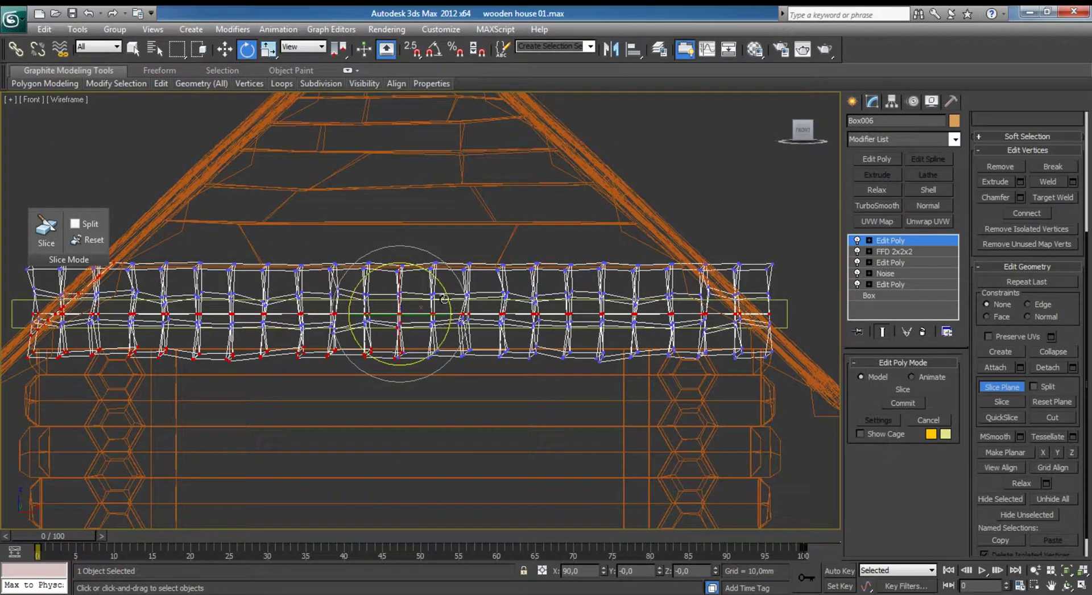
pyautogui.moveTo(444, 300)
pyautogui.mouseDown()
pyautogui.moveTo(121, 303)
pyautogui.moveTo(450, 357)
pyautogui.mouseUp()
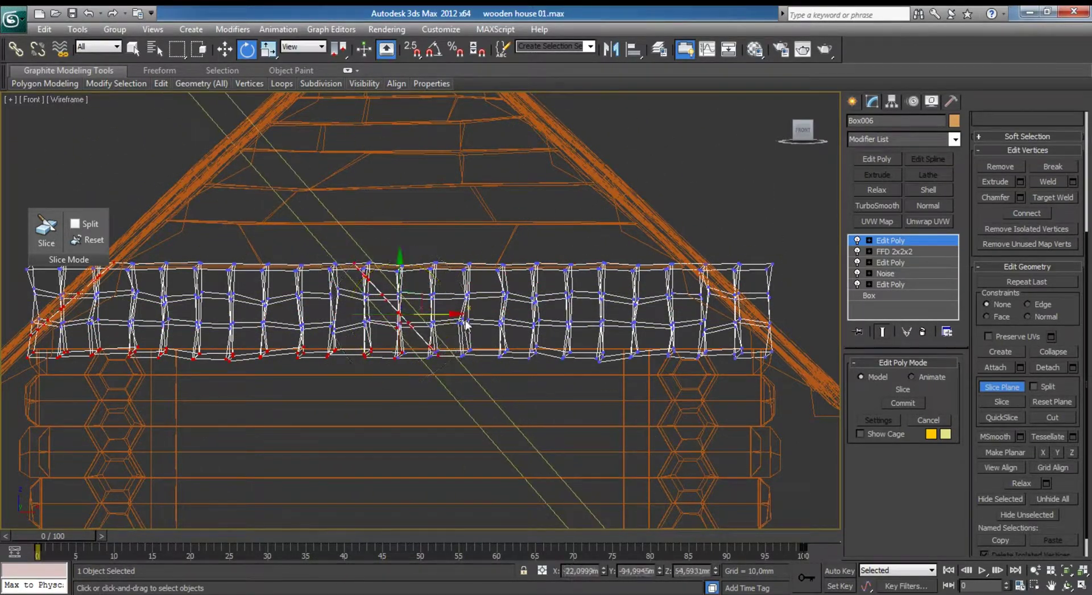
pyautogui.press('w')
pyautogui.moveTo(455, 314); pyautogui.dragTo(776, 300)
pyautogui.moveTo(776, 299); pyautogui.dragTo(626, 316, button='middle')
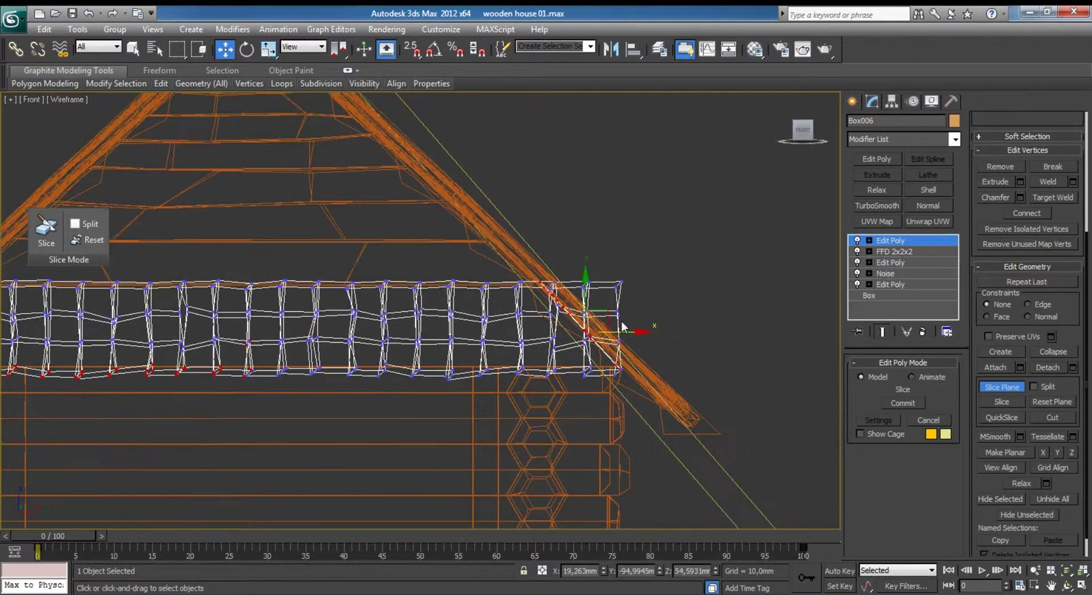
pyautogui.press('e')
pyautogui.moveTo(624, 300)
pyautogui.mouseDown()
pyautogui.moveTo(625, 292)
pyautogui.moveTo(608, 327)
pyautogui.mouseUp()
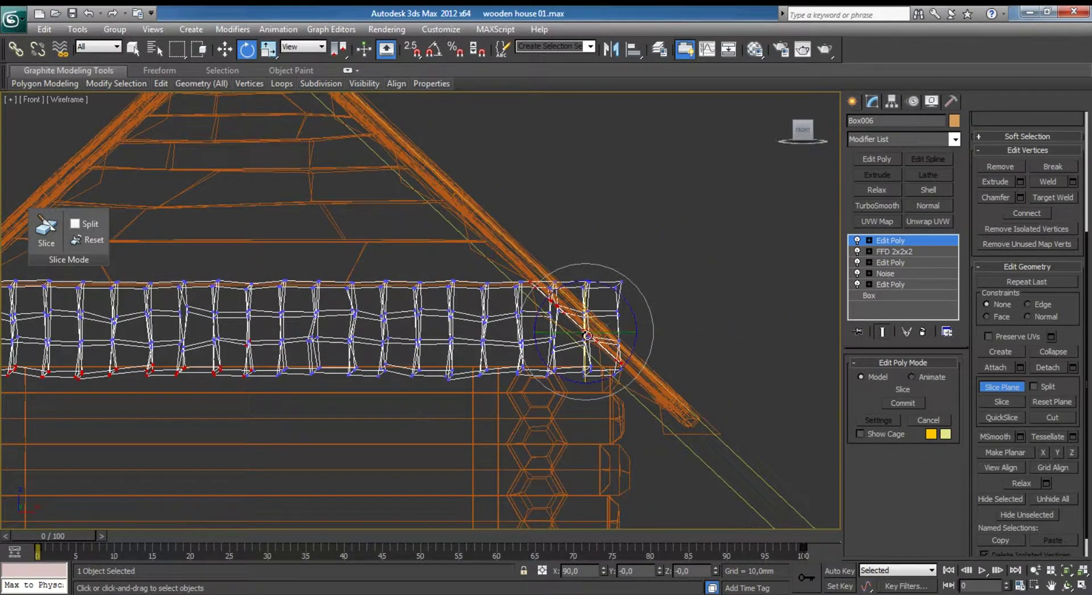
pyautogui.moveTo(568, 332); pyautogui.dragTo(565, 328)
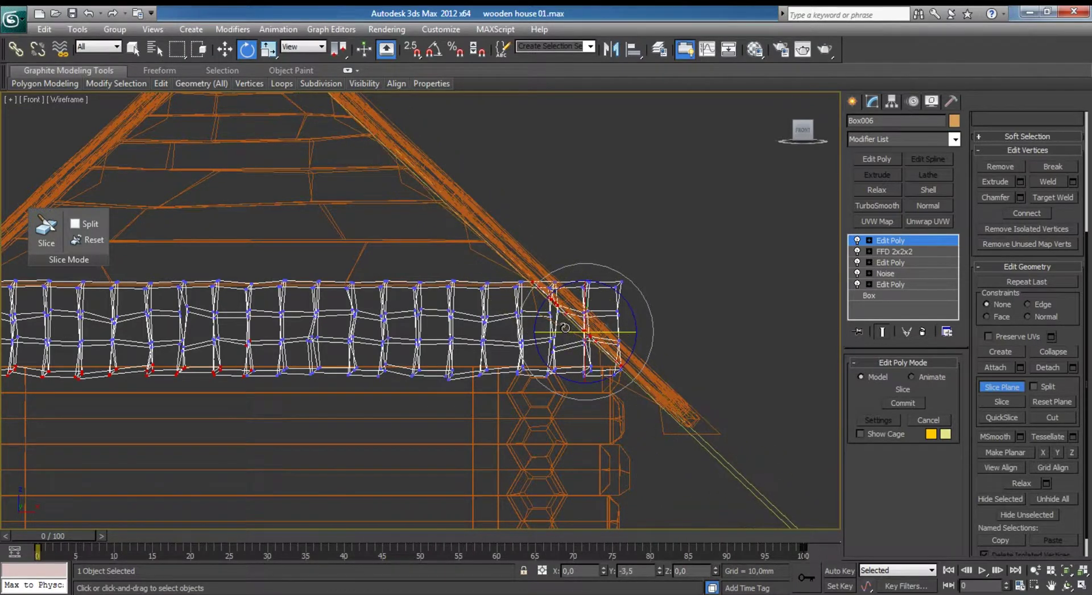
pyautogui.press('w')
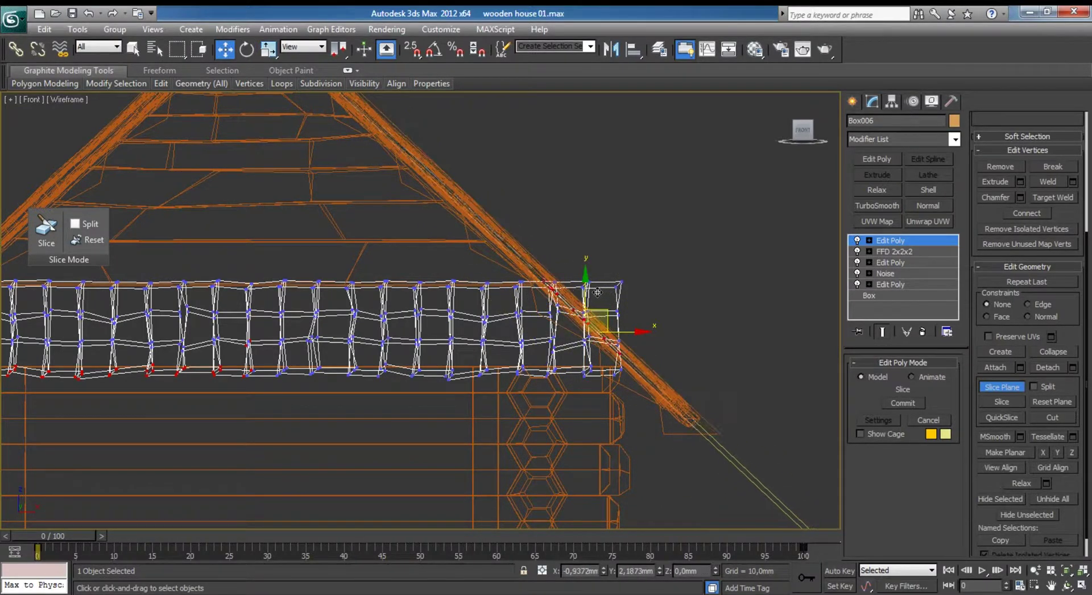
pyautogui.press('e')
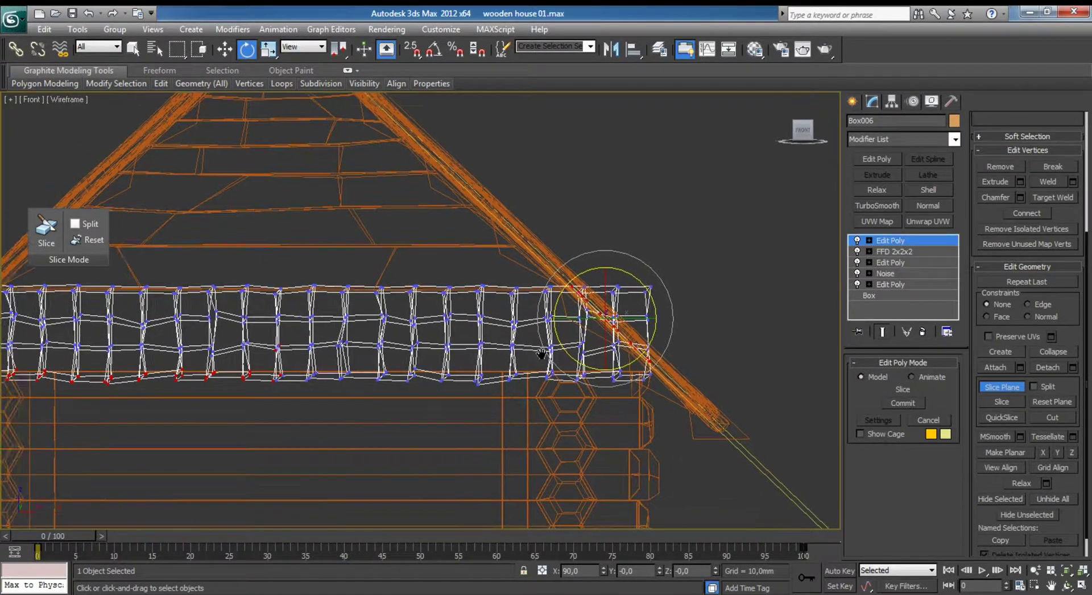
pyautogui.scroll(-2, 636, 351)
pyautogui.scroll(5, 636, 351)
pyautogui.scroll(2, 636, 351)
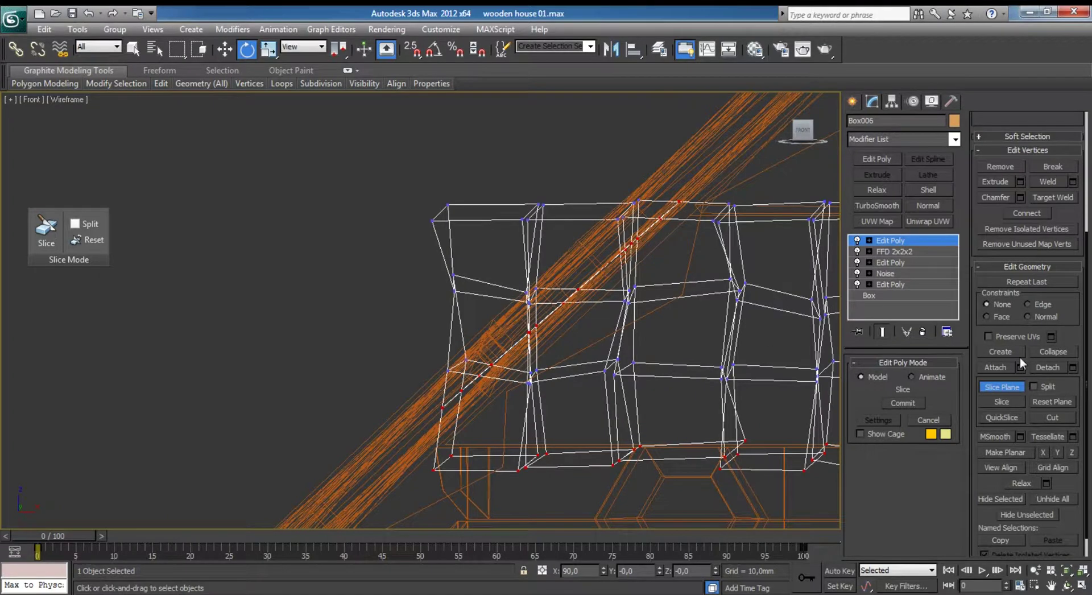
pyautogui.scroll(3, 1067, 210)
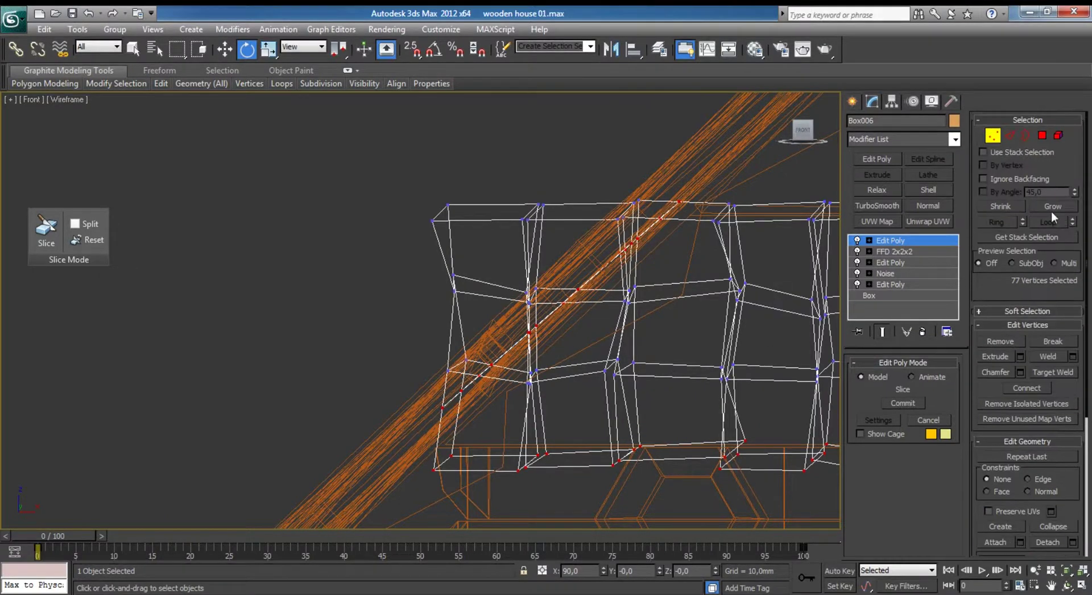
# In Polygon mode, delete the polygons above the roof line and the leftover left-side ones.
pyautogui.click(1042, 136)
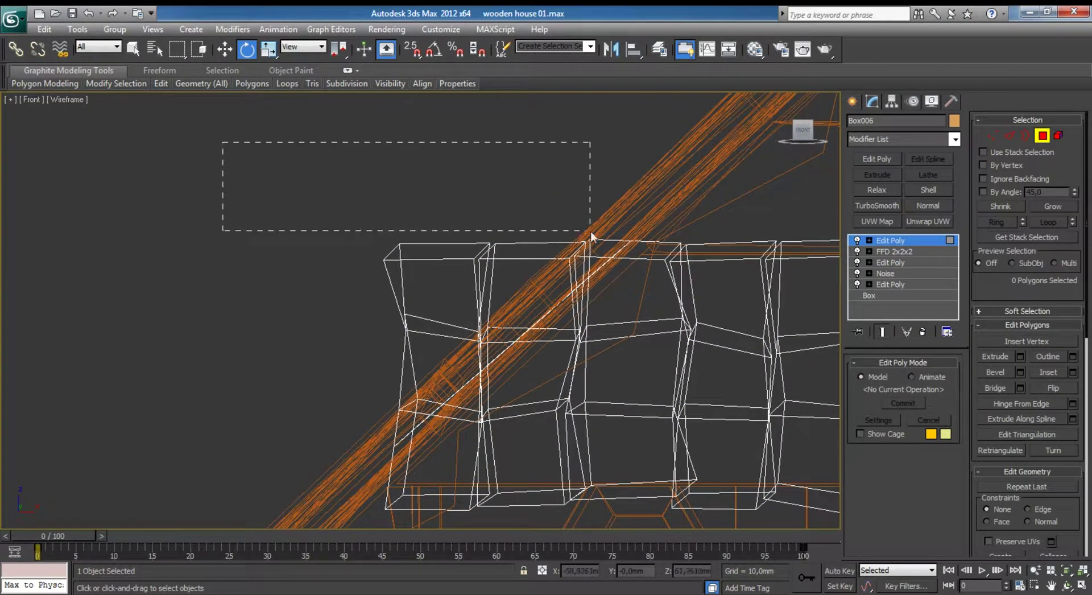
pyautogui.moveTo(592, 236); pyautogui.dragTo(593, 265)
pyautogui.press('Delete')
pyautogui.moveTo(296, 275)
pyautogui.mouseDown()
pyautogui.moveTo(443, 337)
pyautogui.moveTo(500, 347)
pyautogui.mouseUp()
pyautogui.press('Delete')
pyautogui.moveTo(416, 418); pyautogui.dragTo(417, 421)
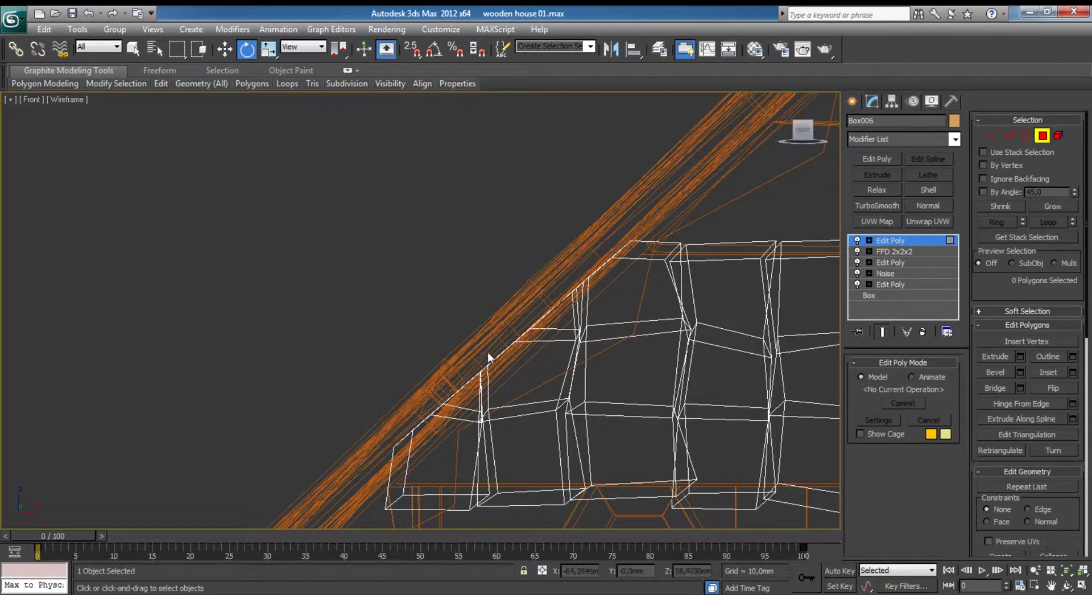
pyautogui.scroll(-2, 432, 341)
pyautogui.moveTo(373, 307)
pyautogui.mouseDown(button='middle')
pyautogui.moveTo(489, 319)
pyautogui.moveTo(553, 310)
pyautogui.moveTo(446, 317)
pyautogui.mouseUp(button='middle')
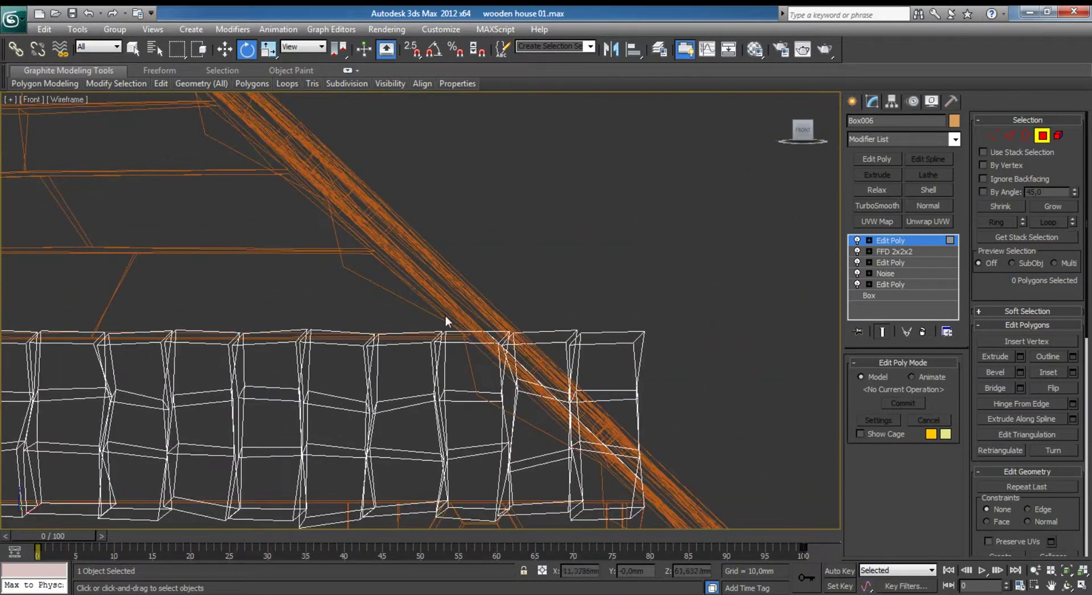
pyautogui.scroll(4, 320, 267)
# Delete the remaining polygons protruding past the roof at the gable corner and restore four viewports.
pyautogui.moveTo(324, 286); pyautogui.dragTo(316, 287)
pyautogui.press('Delete')
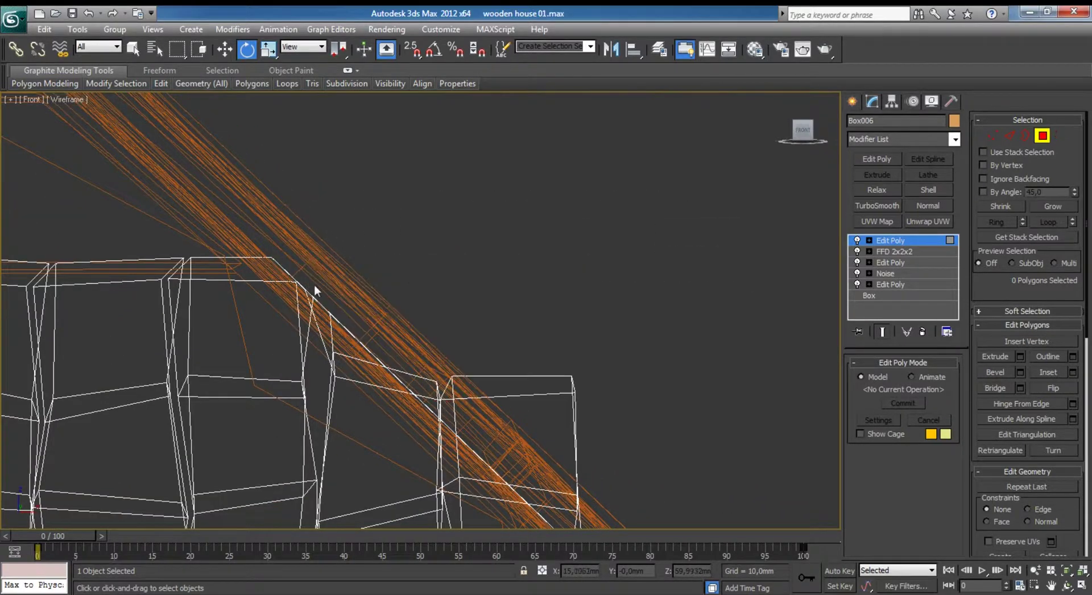
pyautogui.moveTo(675, 286)
pyautogui.mouseDown()
pyautogui.moveTo(503, 403)
pyautogui.moveTo(432, 410)
pyautogui.mouseUp()
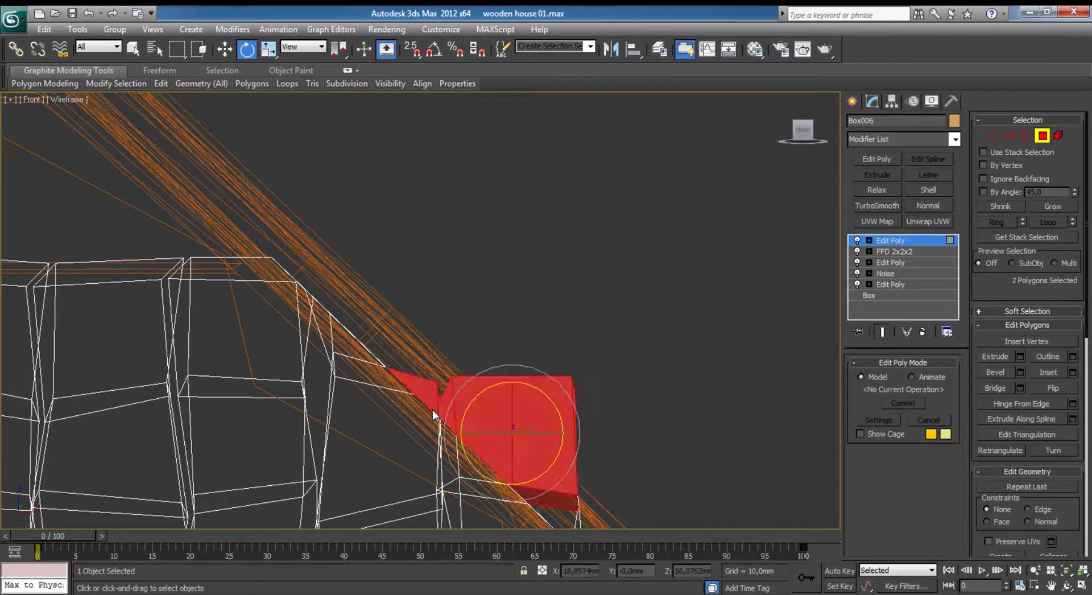
pyautogui.press('Delete')
pyautogui.moveTo(602, 383); pyautogui.dragTo(682, 246, button='middle')
pyautogui.moveTo(649, 242); pyautogui.dragTo(555, 378)
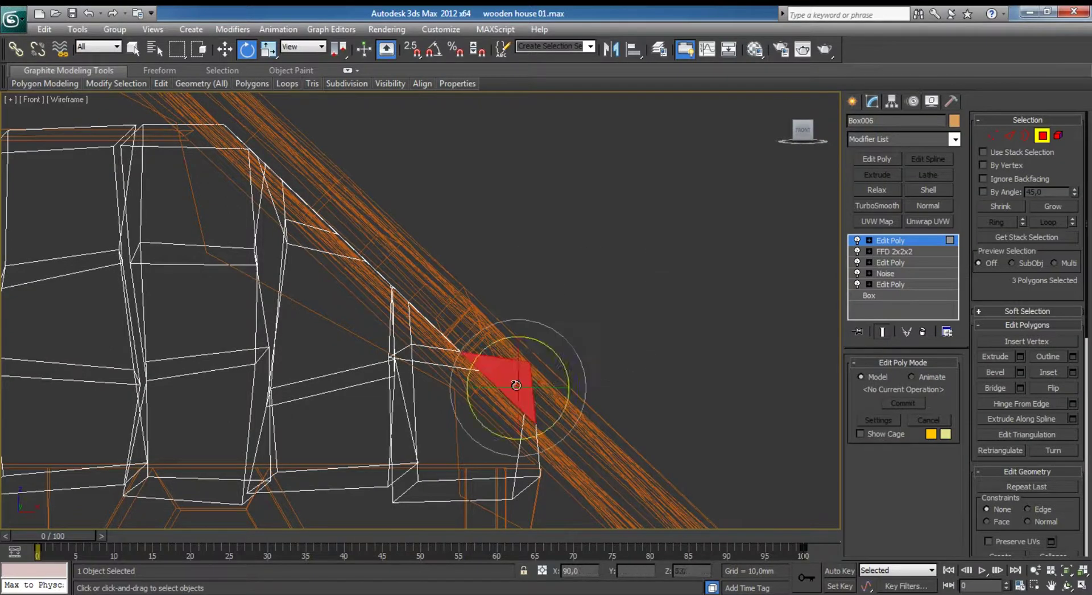
pyautogui.press('Delete')
pyautogui.click(1041, 136)
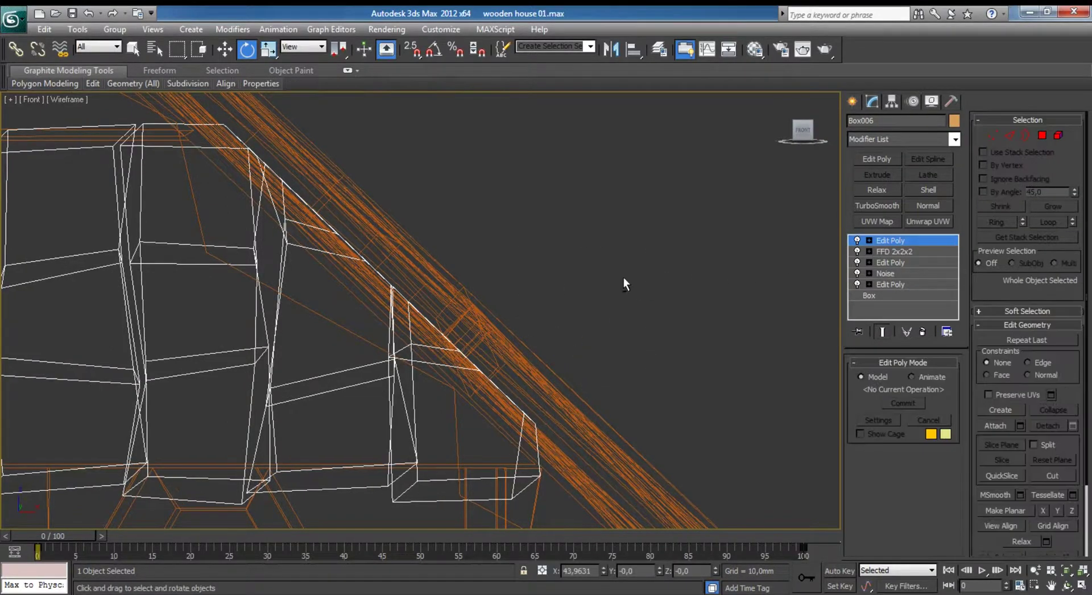
pyautogui.hotkey('alt', 'w')
# Select the upper gable piece Box004 together with the lower gable planks.
pyautogui.moveTo(623, 277)
pyautogui.keyDown('alt'); pyautogui.mouseDown(button='middle')
pyautogui.moveTo(614, 298)
pyautogui.moveTo(570, 302)
pyautogui.mouseUp(button='middle'); pyautogui.keyUp('alt')
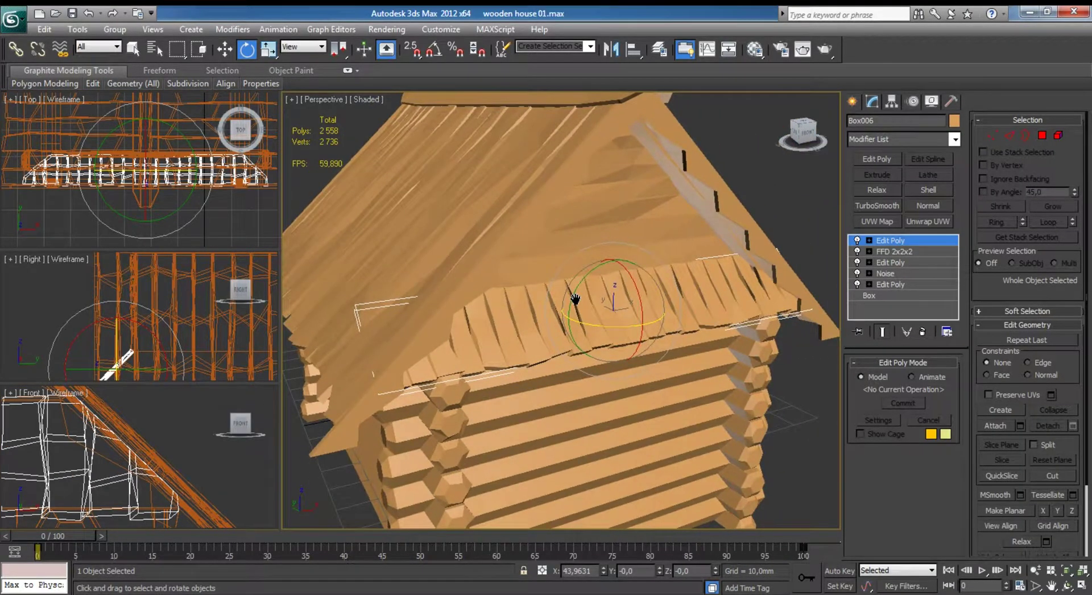
pyautogui.press('w')
pyautogui.click(853, 102)
pyautogui.click(790, 172)
pyautogui.scroll(-5, 701, 215)
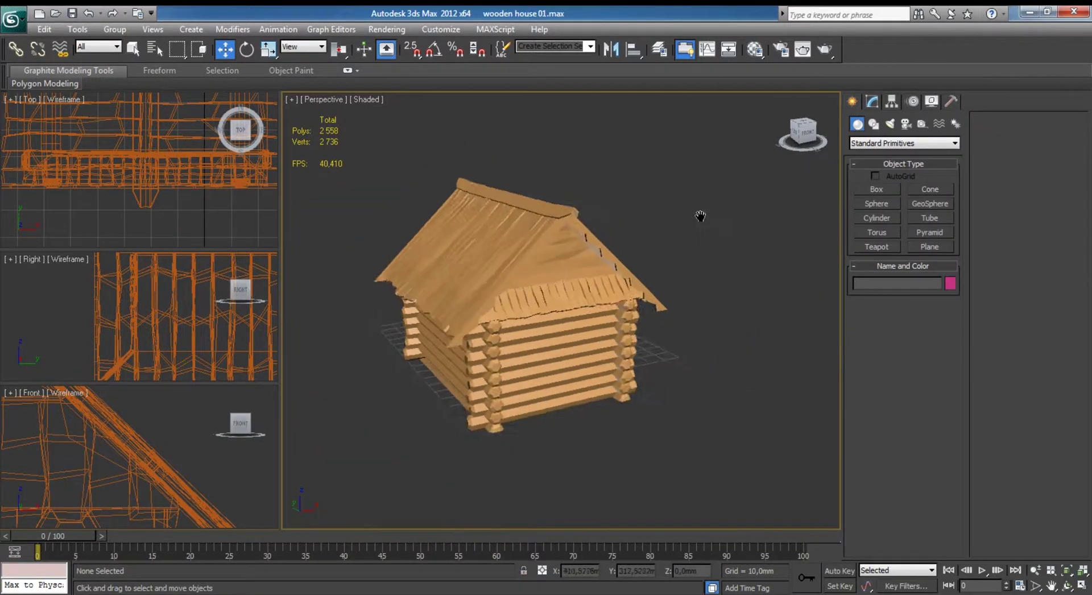
pyautogui.keyDown('alt'); pyautogui.moveTo(701, 215); pyautogui.dragTo(604, 202, button='middle'); pyautogui.keyUp('alt')
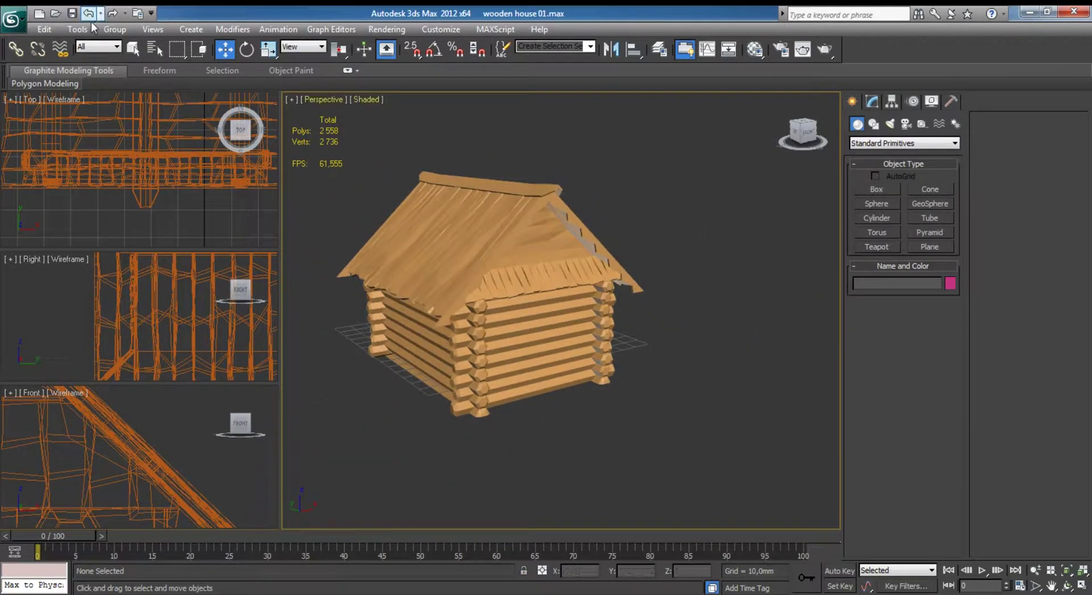
pyautogui.click(534, 249)
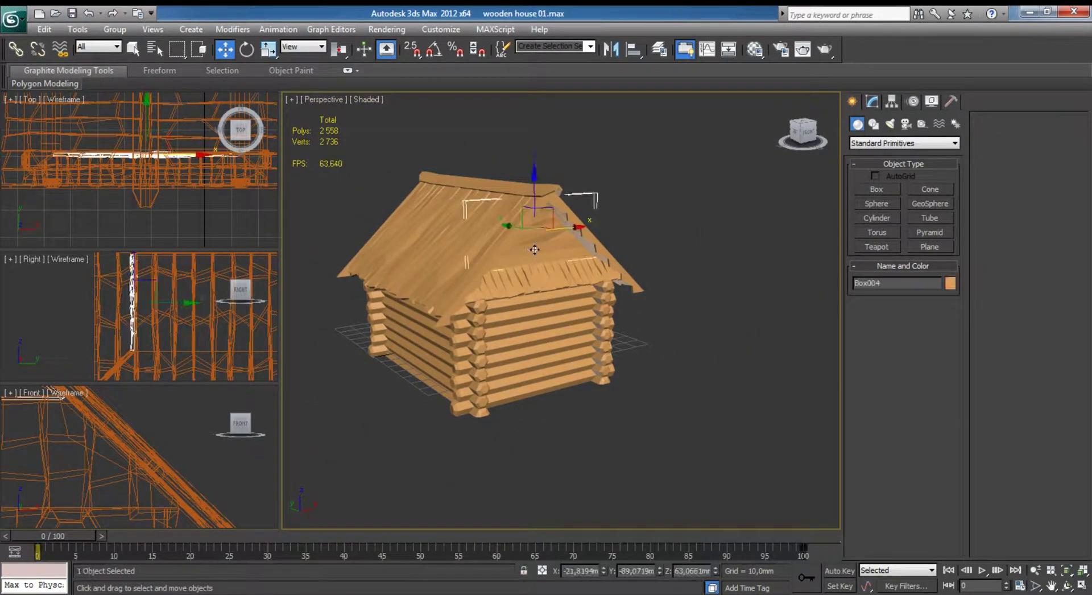
pyautogui.press('F4')
pyautogui.keyDown('ctrl'); pyautogui.click(545, 275); pyautogui.keyUp('ctrl')
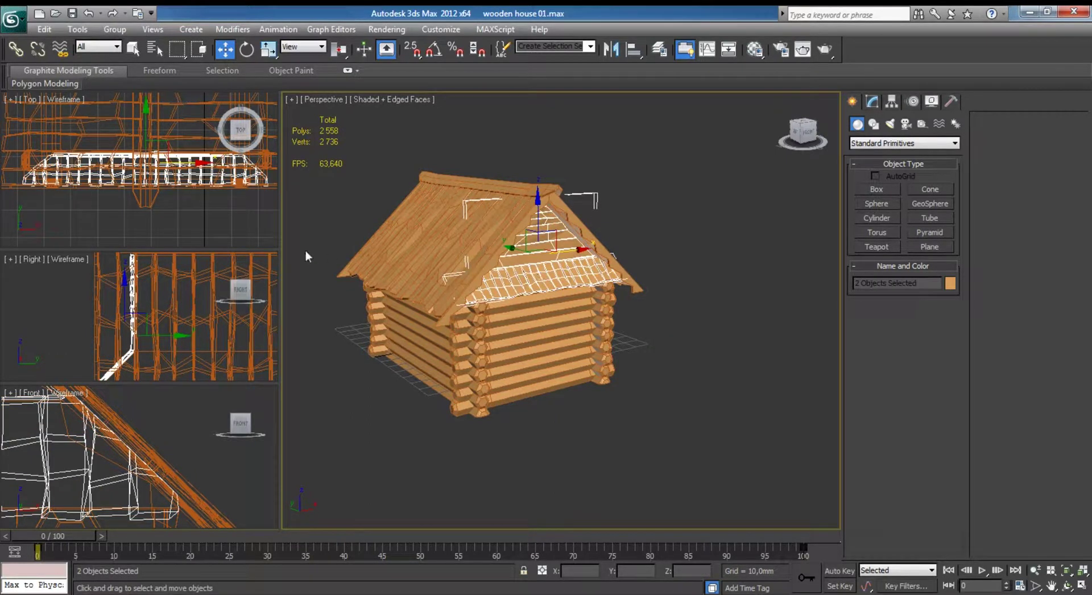
# Shift-copy both gable pieces out to the right along X in the maximized Right view.
pyautogui.middleClick(141, 322)
pyautogui.press('z')
pyautogui.press('alt')
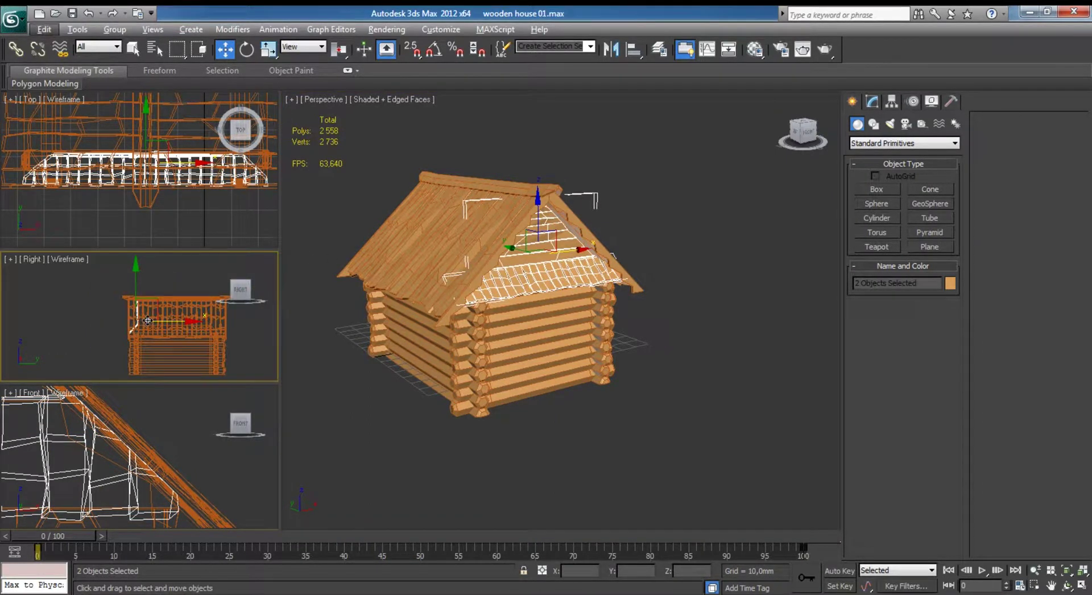
pyautogui.hotkey('alt', 'w')
pyautogui.moveTo(494, 309); pyautogui.dragTo(369, 318, button='middle')
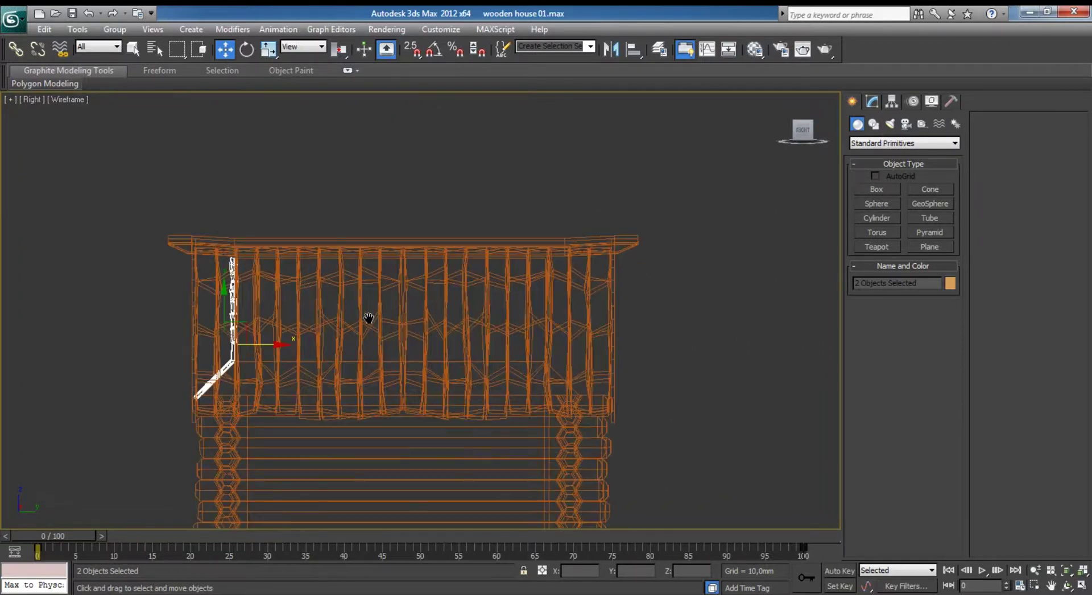
pyautogui.keyDown('shift'); pyautogui.moveTo(264, 346); pyautogui.dragTo(681, 340); pyautogui.keyUp('shift')
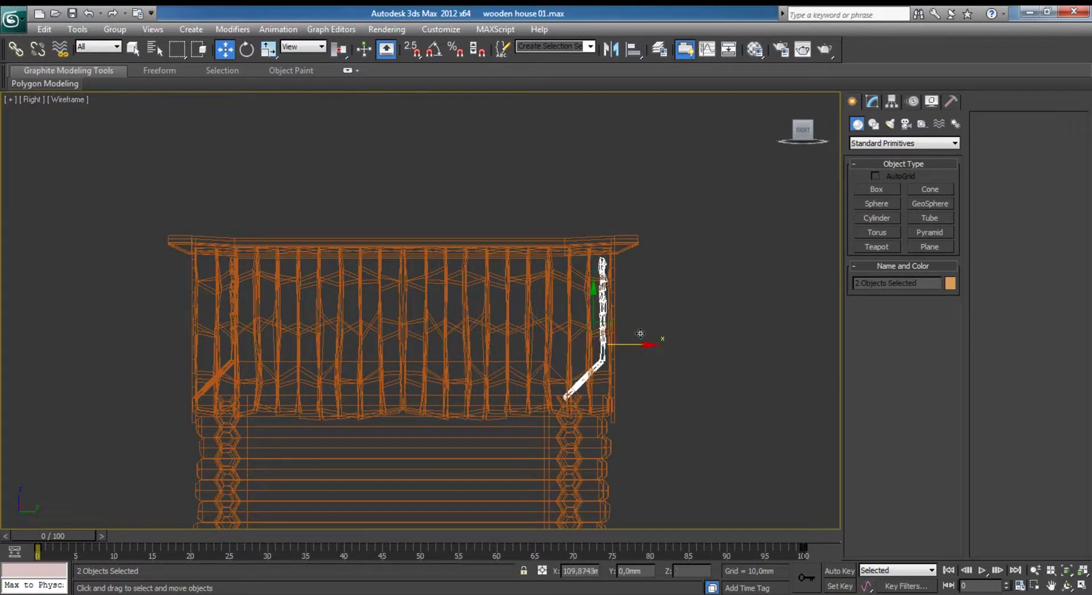
pyautogui.click(547, 365)
pyautogui.scroll(3, 492, 350)
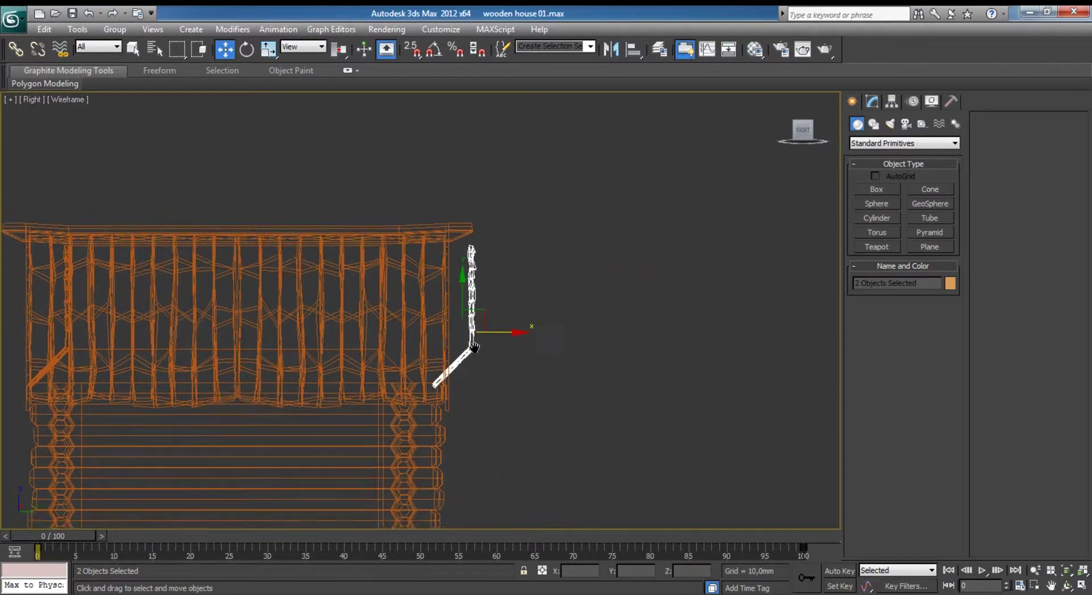
pyautogui.scroll(3, 492, 350)
# Rotate the copied gable pieces 180 degrees about the Y axis.
pyautogui.press('e')
pyautogui.moveTo(492, 349); pyautogui.dragTo(728, 351)
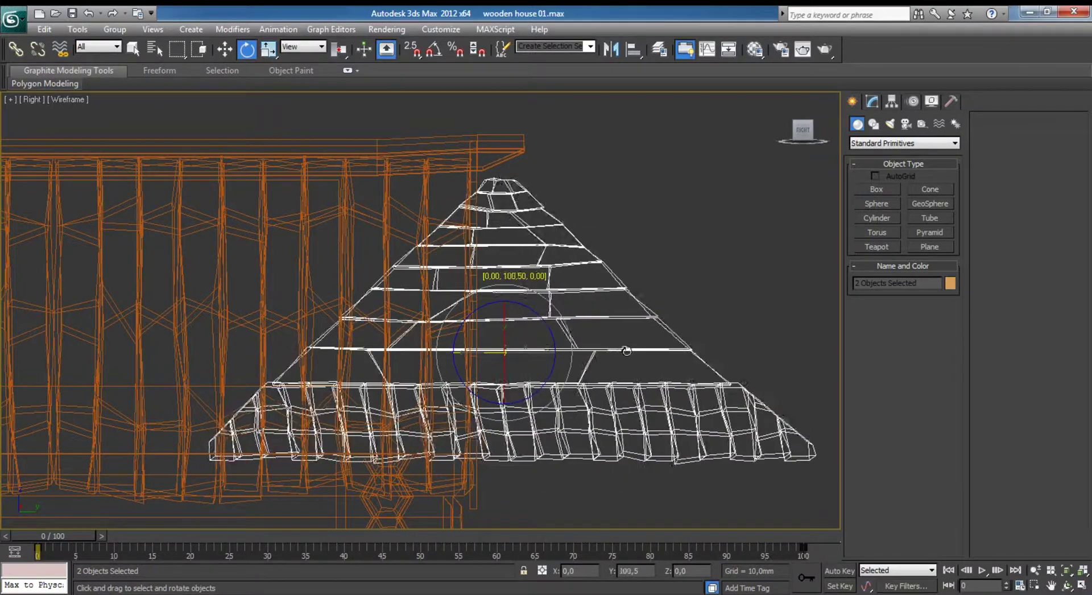
pyautogui.rightClick(719, 344)
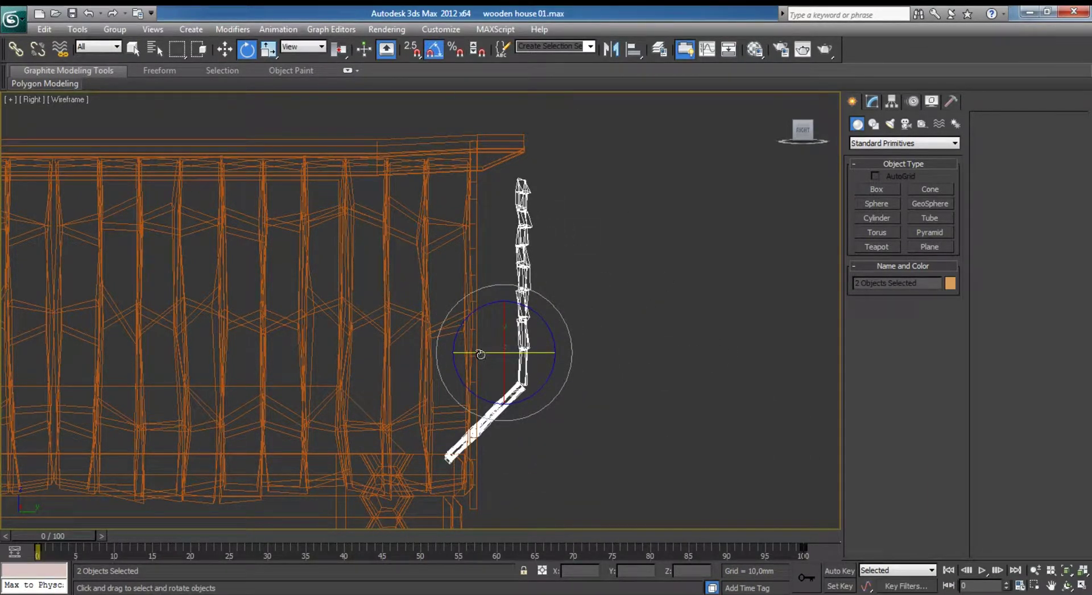
pyautogui.moveTo(480, 354); pyautogui.dragTo(604, 343)
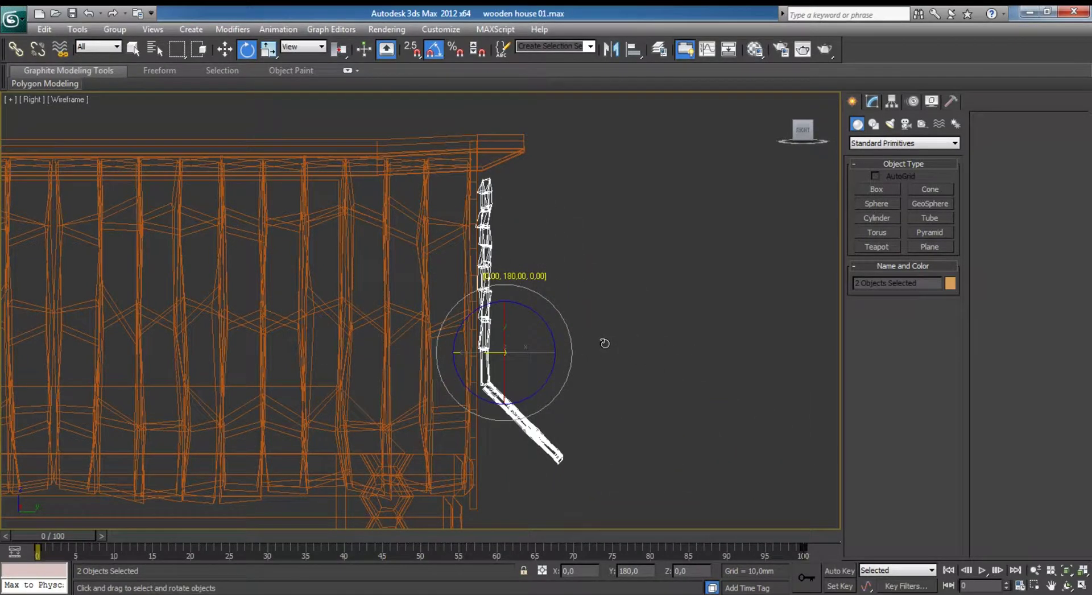
# Slide the flipped copy left along X against the house's other end.
pyautogui.press('w')
pyautogui.moveTo(557, 349); pyautogui.dragTo(460, 351)
pyautogui.scroll(2, 360, 302)
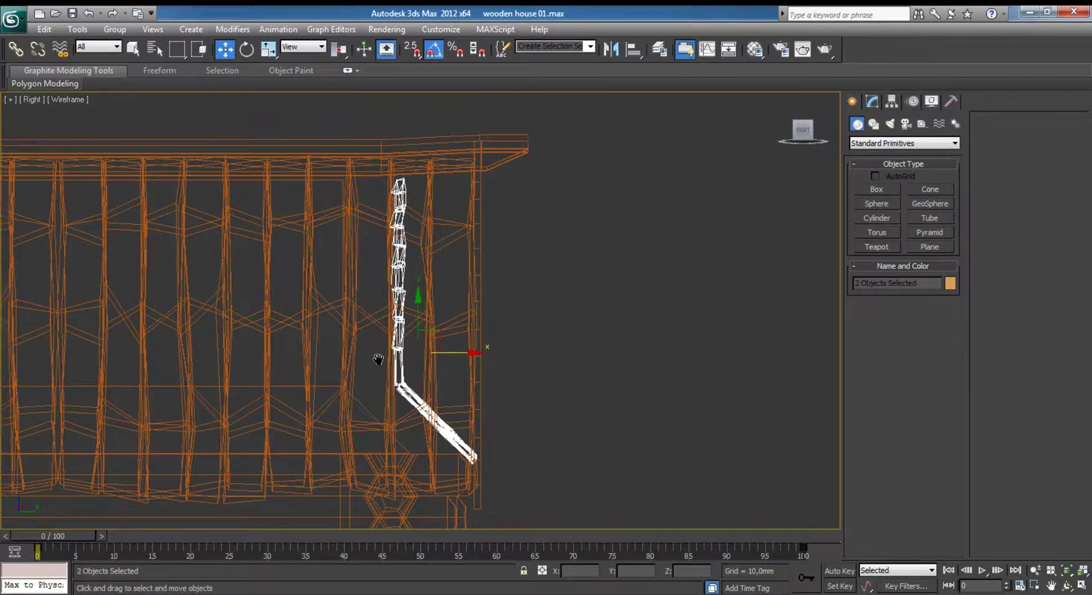
pyautogui.scroll(3, 398, 330)
# Move Box001's six end vertices about 7.5 mm along X to reach the copied gable plank.
pyautogui.click(384, 371)
pyautogui.scroll(-3, 390, 306)
pyautogui.moveTo(390, 306); pyautogui.dragTo(391, 286, button='middle')
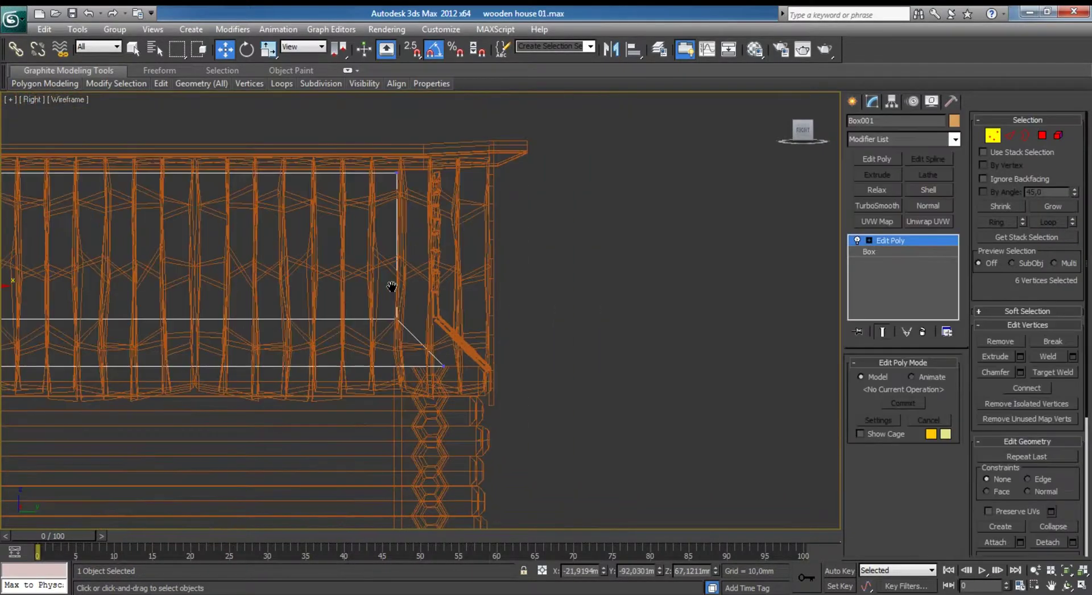
pyautogui.scroll(3, 465, 370)
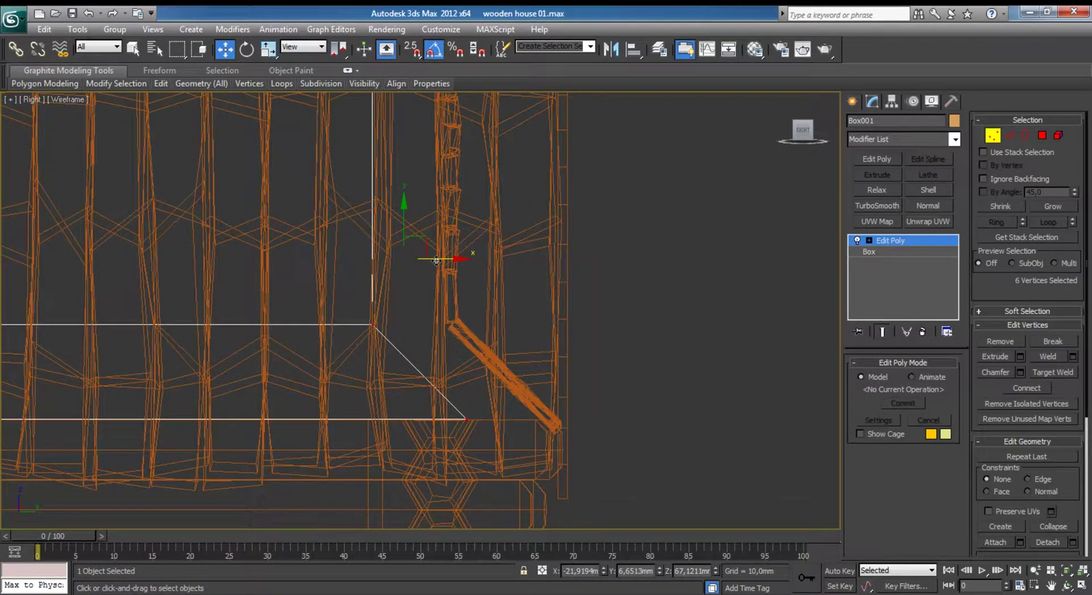
pyautogui.moveTo(436, 260); pyautogui.dragTo(508, 264)
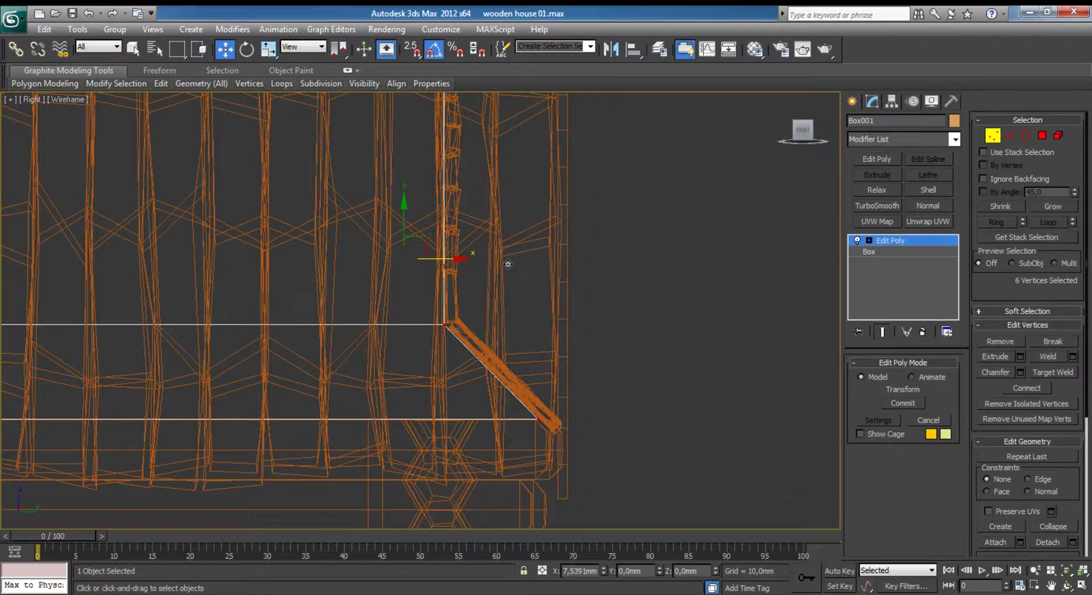
pyautogui.click(992, 136)
pyautogui.hotkey('alt', 'w')
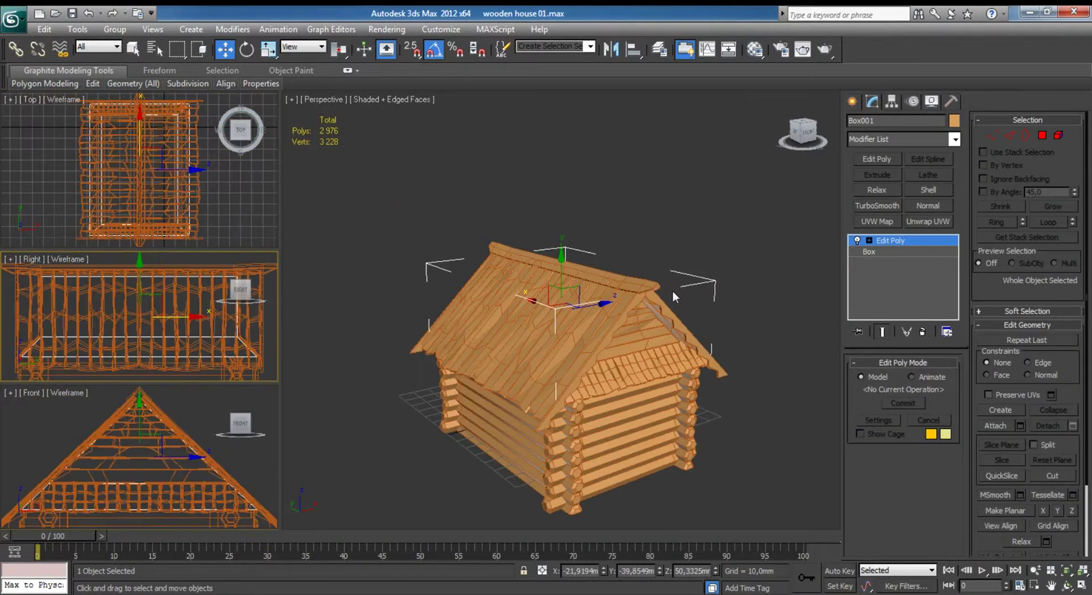
pyautogui.keyDown('alt'); pyautogui.moveTo(672, 290); pyautogui.dragTo(701, 306, button='middle'); pyautogui.keyUp('alt')
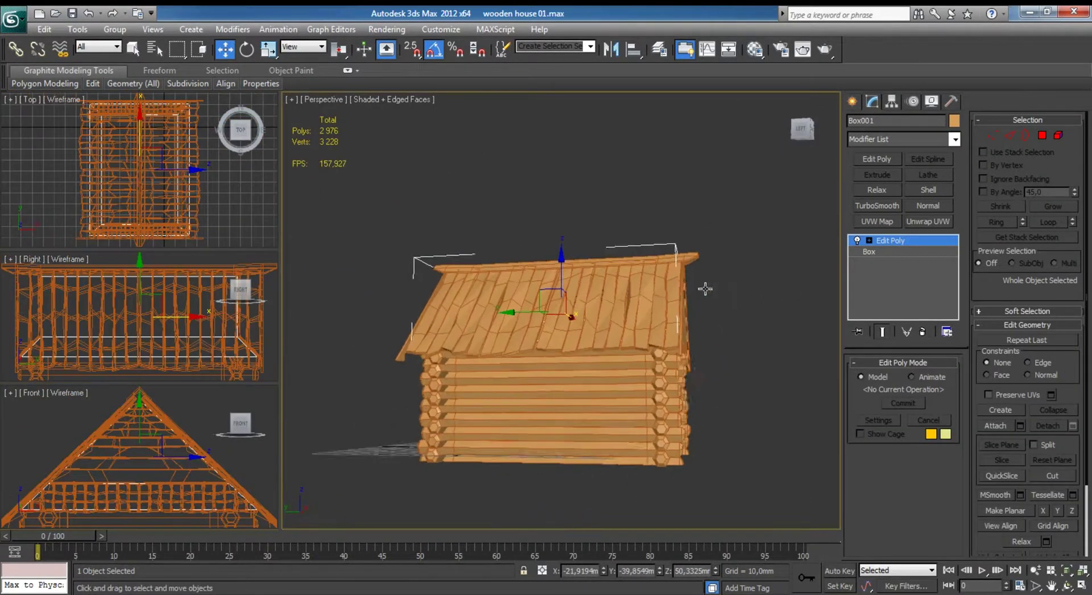
pyautogui.click(852, 102)
pyautogui.click(687, 214)
# Orbit and zoom around the completed log house, then maximize the Top view.
pyautogui.keyDown('alt'); pyautogui.moveTo(687, 215); pyautogui.dragTo(687, 295, button='middle'); pyautogui.keyUp('alt')
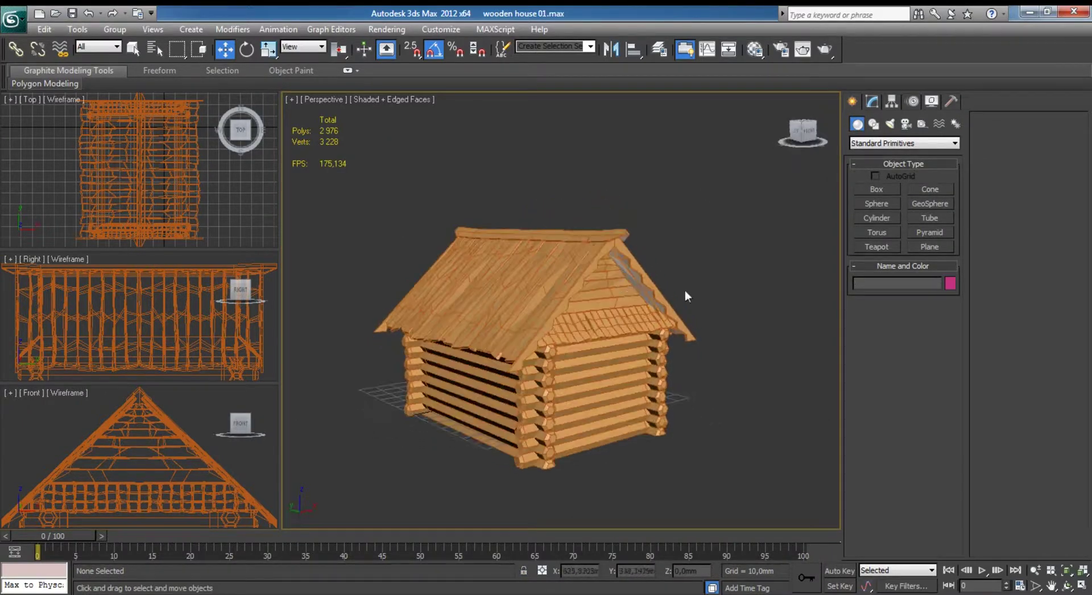
pyautogui.scroll(4, 688, 231)
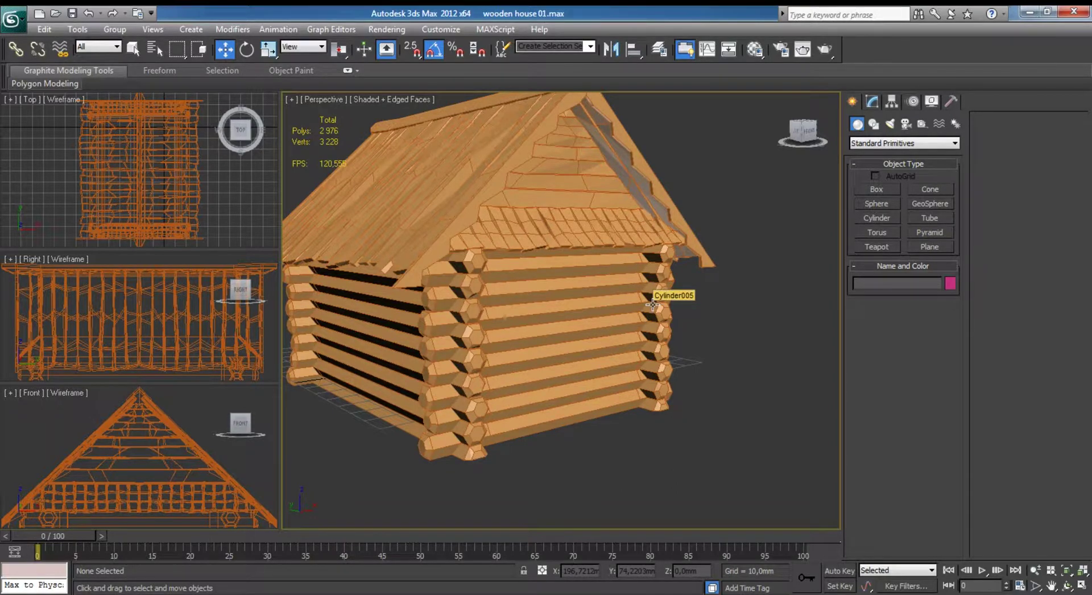
pyautogui.scroll(-2, 529, 324)
pyautogui.keyDown('alt'); pyautogui.moveTo(528, 324); pyautogui.dragTo(592, 295, button='middle'); pyautogui.keyUp('alt')
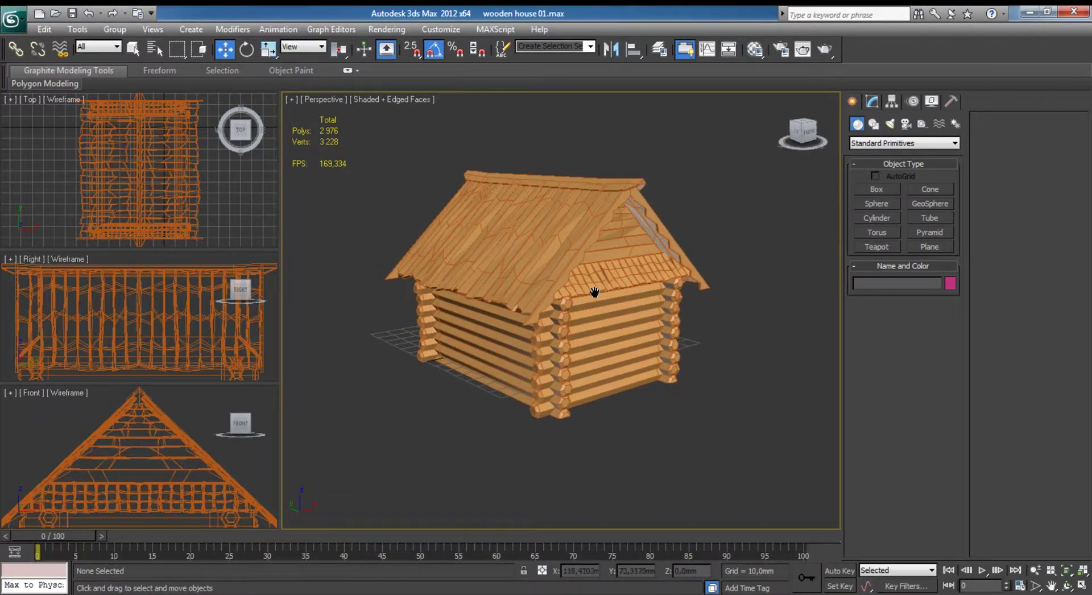
pyautogui.scroll(3, 604, 296)
pyautogui.scroll(-4, 603, 295)
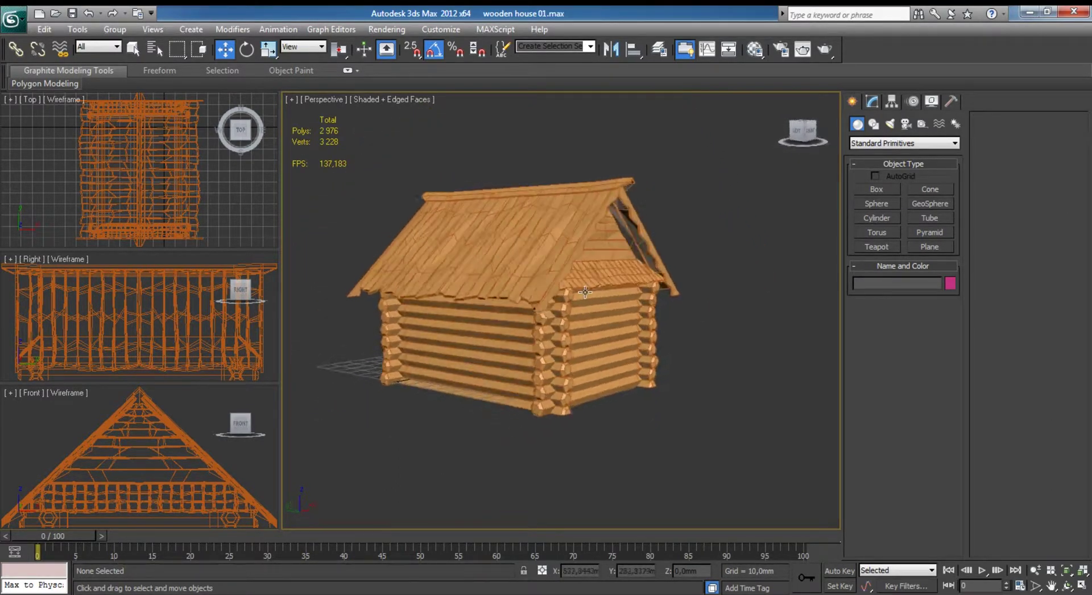
pyautogui.moveTo(577, 304)
pyautogui.mouseDown(button='middle')
pyautogui.moveTo(672, 291)
pyautogui.moveTo(592, 313)
pyautogui.moveTo(507, 311)
pyautogui.moveTo(700, 318)
pyautogui.moveTo(696, 331)
pyautogui.mouseUp(button='middle')
pyautogui.scroll(4, 701, 318)
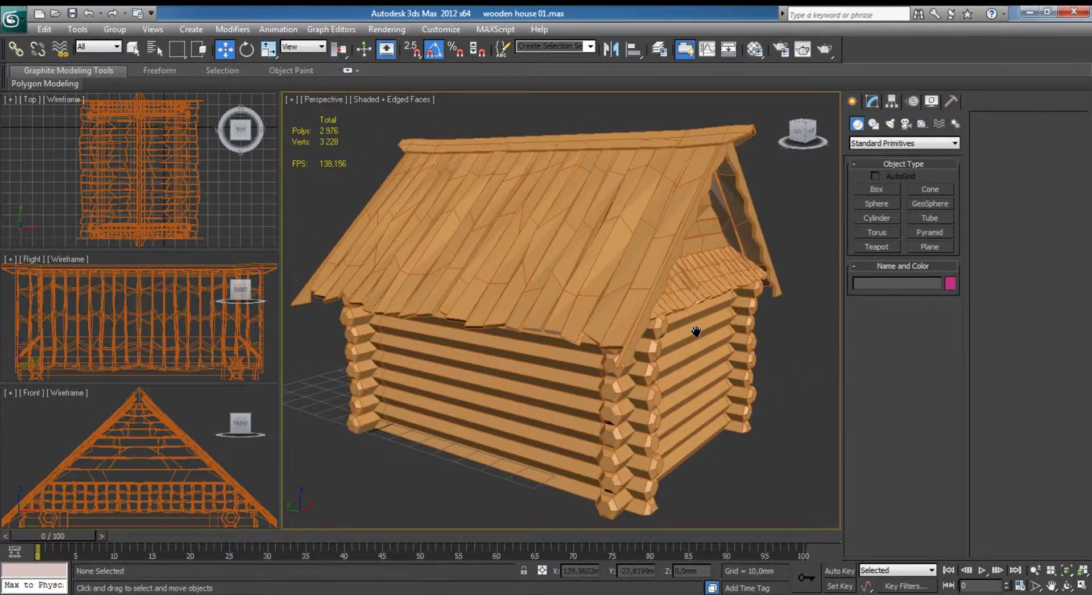
pyautogui.middleClick(172, 202)
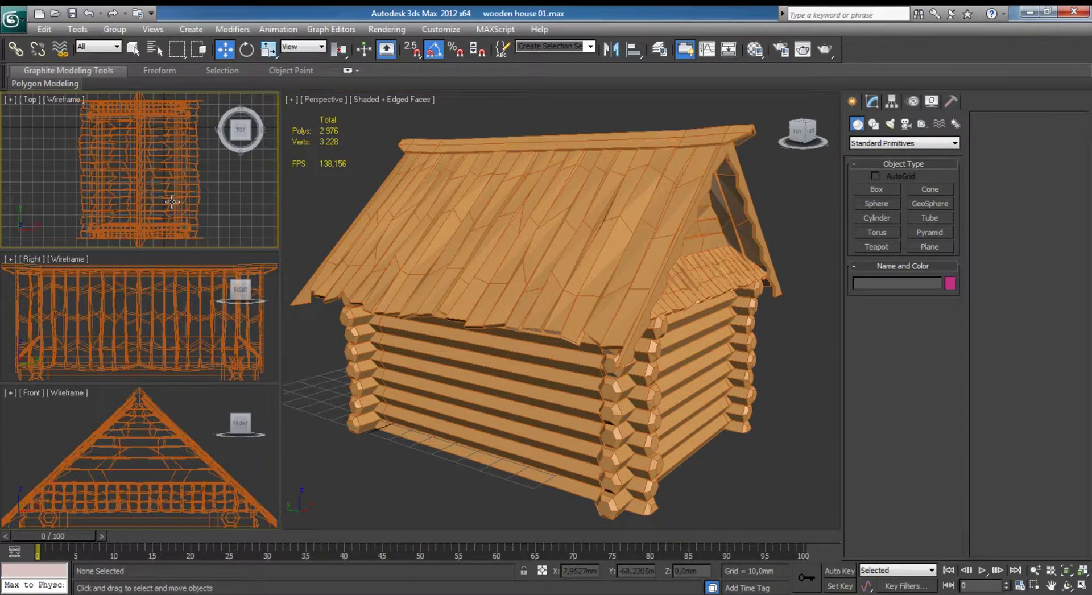
pyautogui.hotkey('alt', 'w')
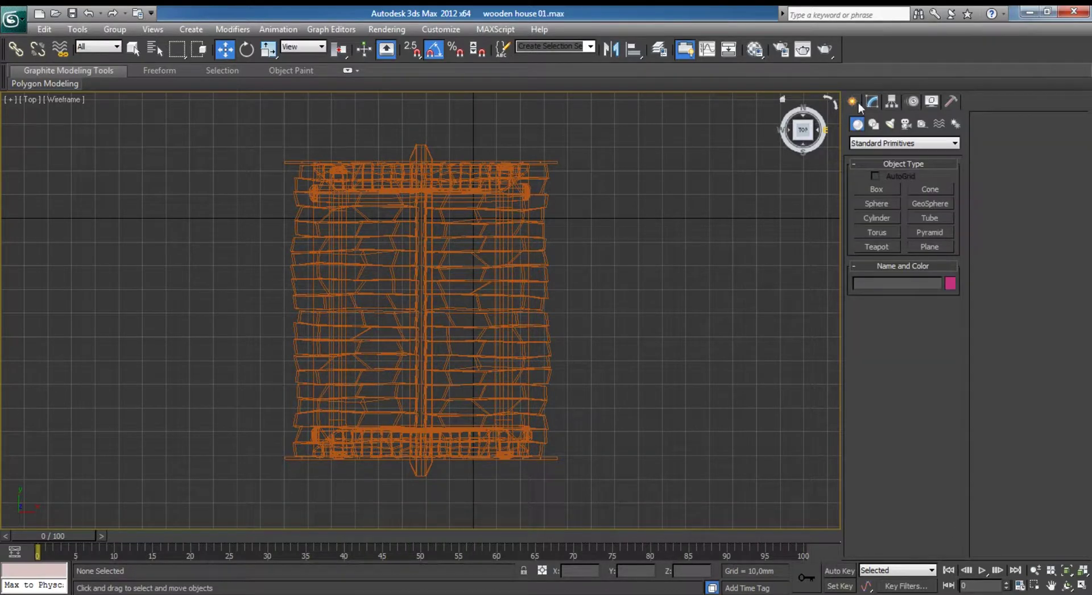
# Draw a new box, Box009, covering the house's footprint.
pyautogui.click(884, 189)
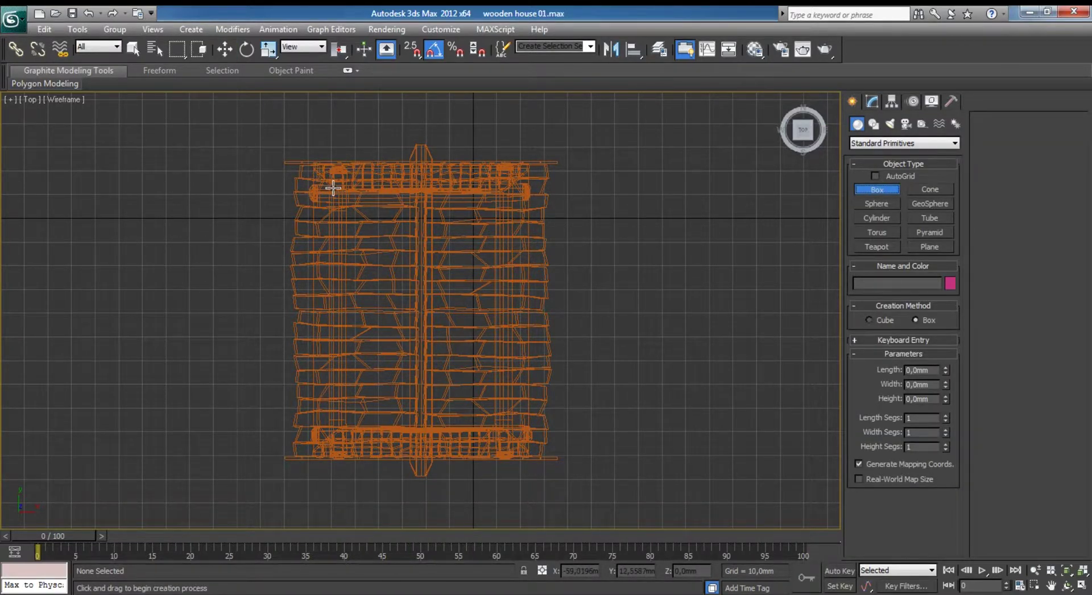
pyautogui.moveTo(333, 188); pyautogui.dragTo(509, 435)
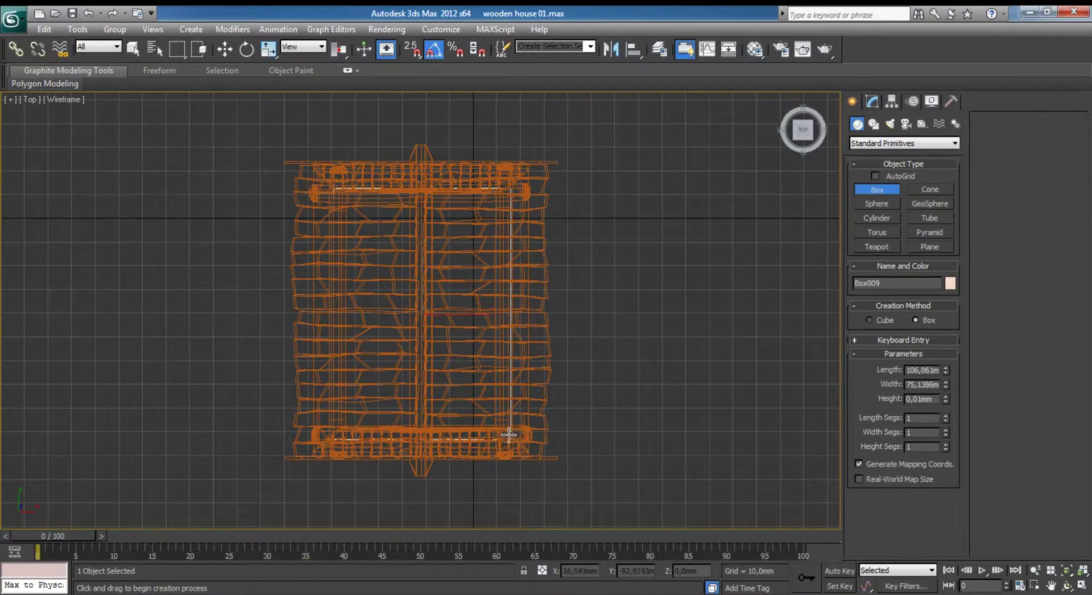
pyautogui.hotkey('alt', 'w')
pyautogui.keyDown('alt'); pyautogui.moveTo(593, 353); pyautogui.dragTo(645, 341, button='middle'); pyautogui.keyUp('alt')
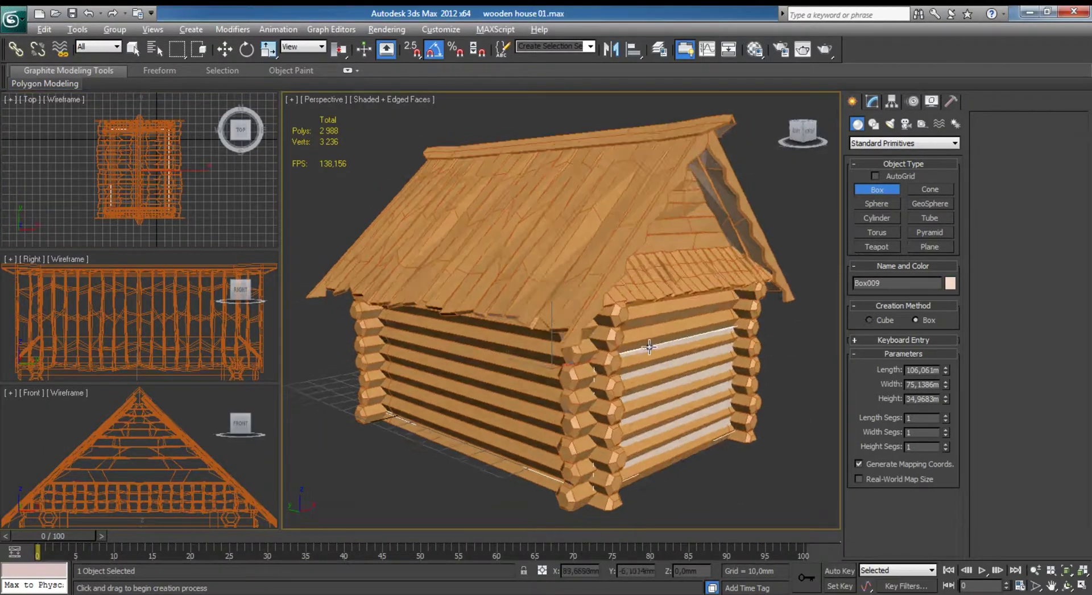
# Lower Box009 beneath the log walls, set its height to 12.2389 and add Edit Poly.
pyautogui.rightClick(156, 409)
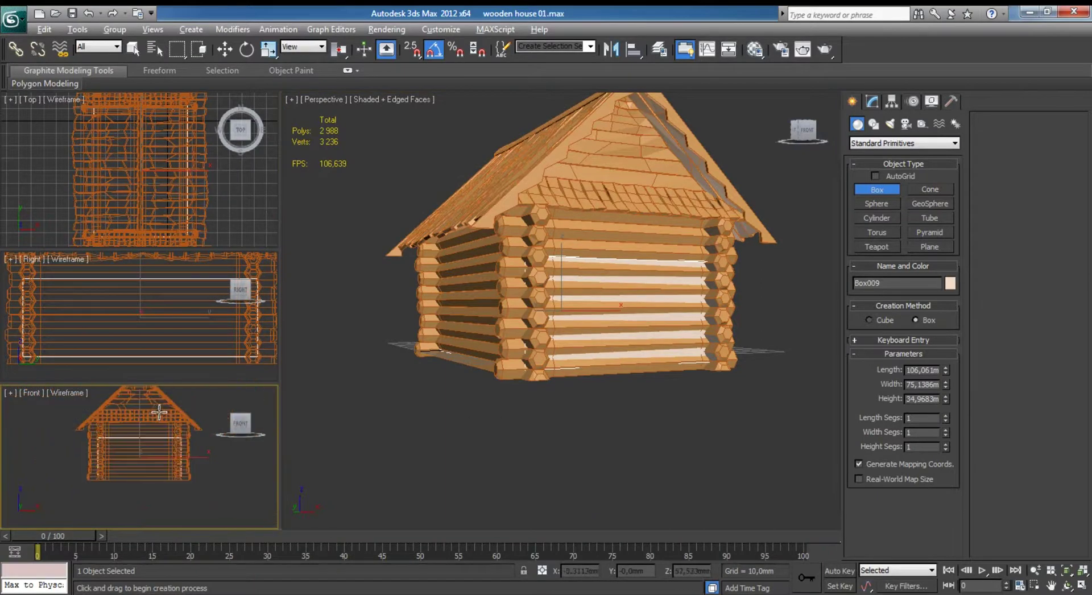
pyautogui.hotkey('alt', 'w')
pyautogui.press('z')
pyautogui.moveTo(428, 247); pyautogui.dragTo(421, 340)
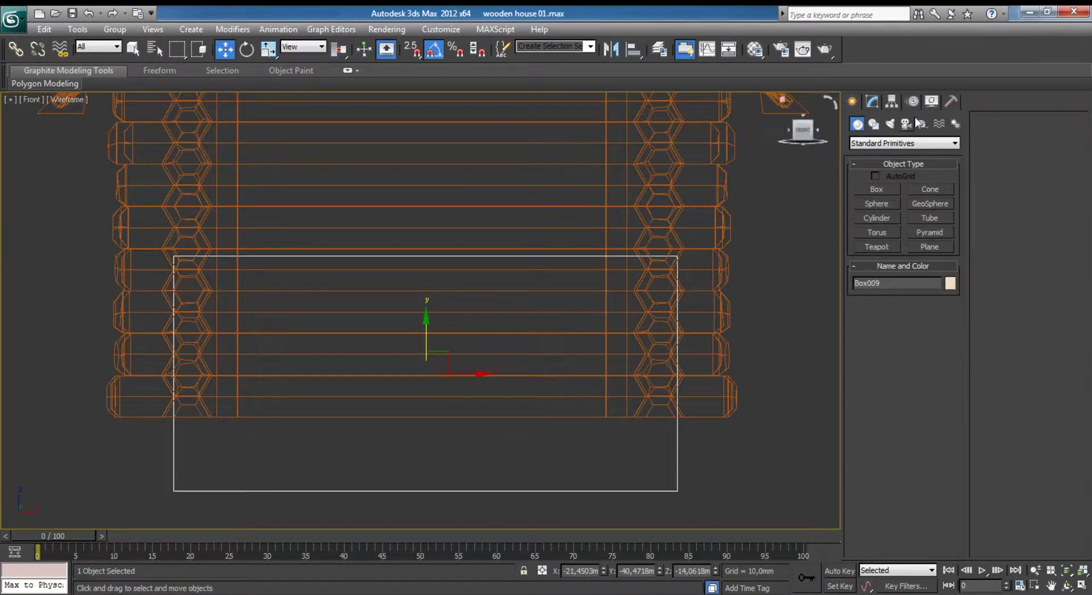
pyautogui.click(878, 103)
pyautogui.moveTo(945, 405); pyautogui.dragTo(945, 417)
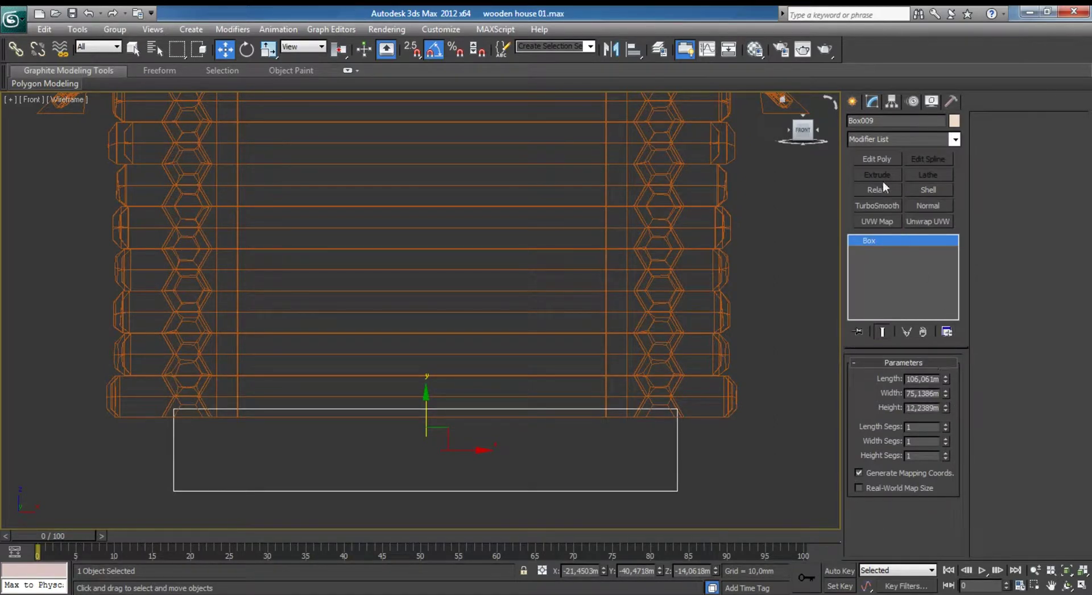
pyautogui.click(878, 160)
# Push Box009's four bottom corner vertices further down to deepen the foundation.
pyautogui.moveTo(701, 438); pyautogui.dragTo(699, 438)
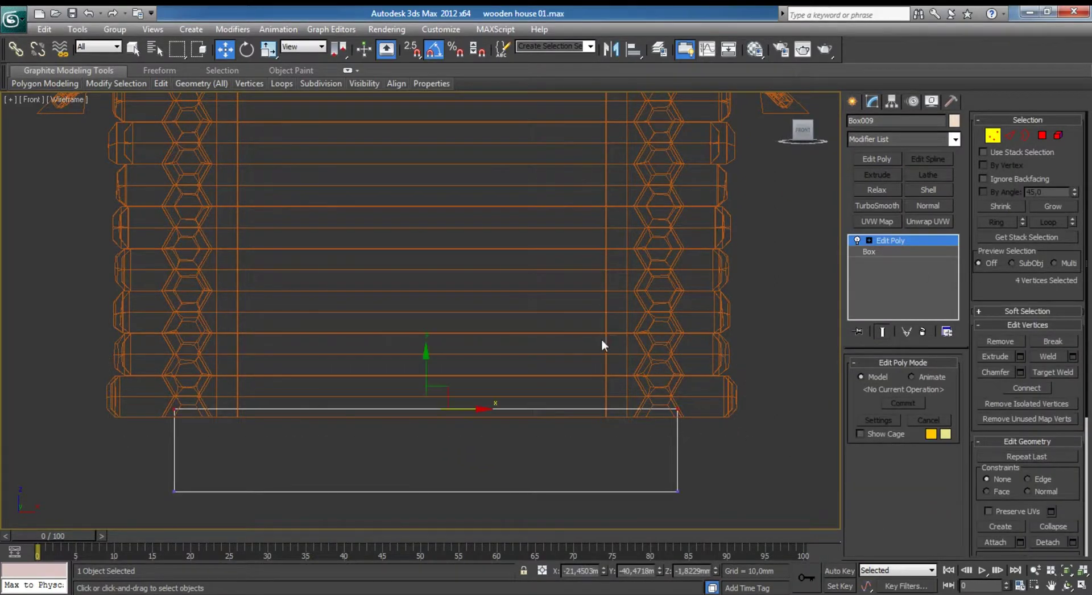
pyautogui.moveTo(433, 372); pyautogui.dragTo(433, 392)
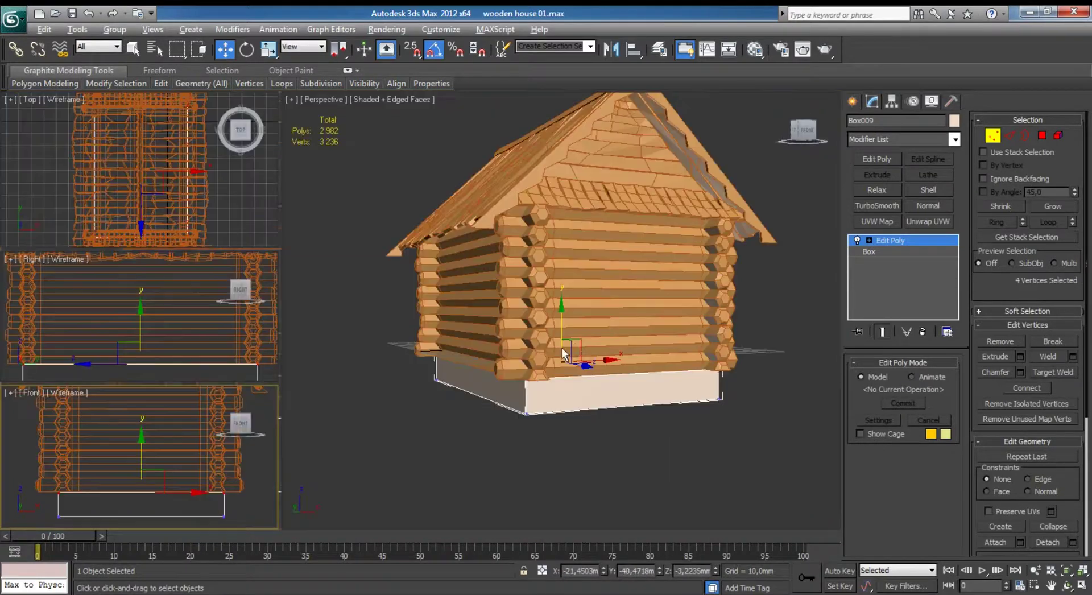
pyautogui.hotkey('alt', 'w')
pyautogui.moveTo(575, 348)
pyautogui.keyDown('alt'); pyautogui.mouseDown(button='middle')
pyautogui.moveTo(546, 364)
pyautogui.moveTo(587, 325)
pyautogui.mouseUp(button='middle'); pyautogui.keyUp('alt')
pyautogui.scroll(5, 559, 333)
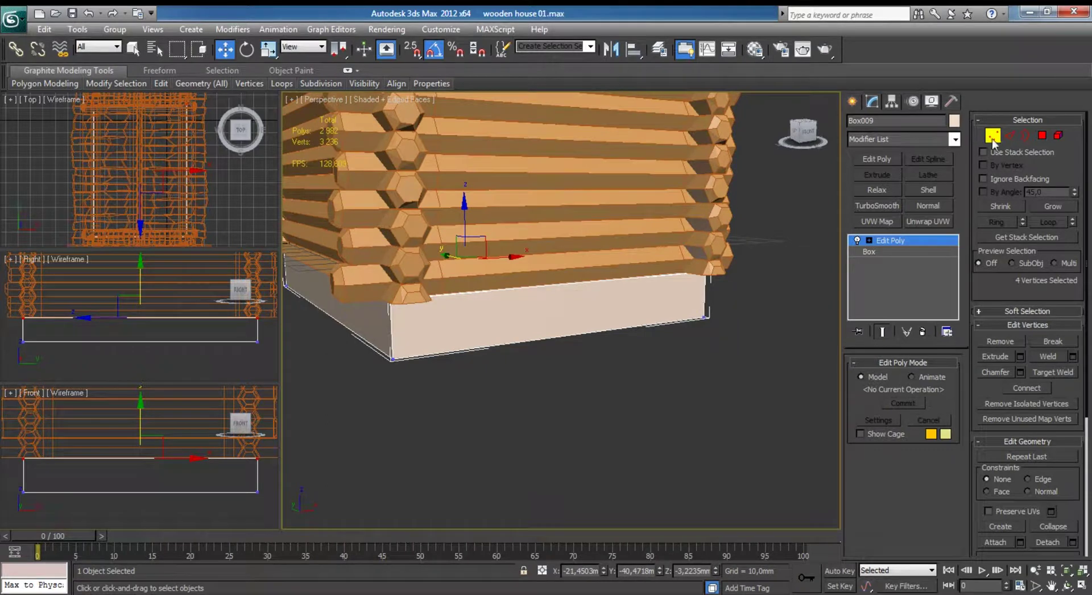
# Isolate the foundation box together with the corner log columns.
pyautogui.click(992, 137)
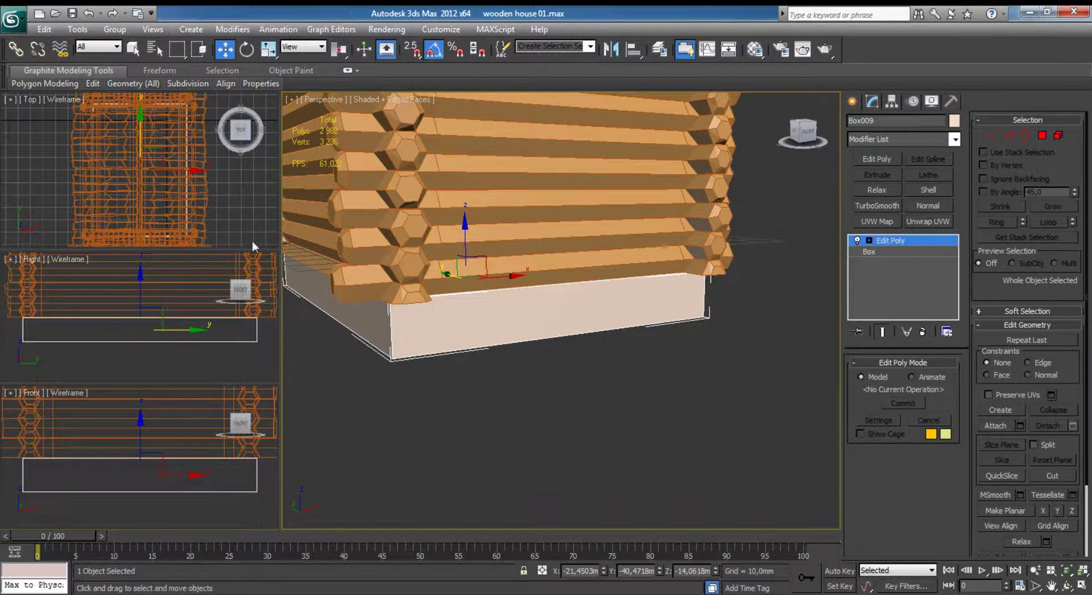
pyautogui.moveTo(175, 172); pyautogui.dragTo(189, 216, button='middle')
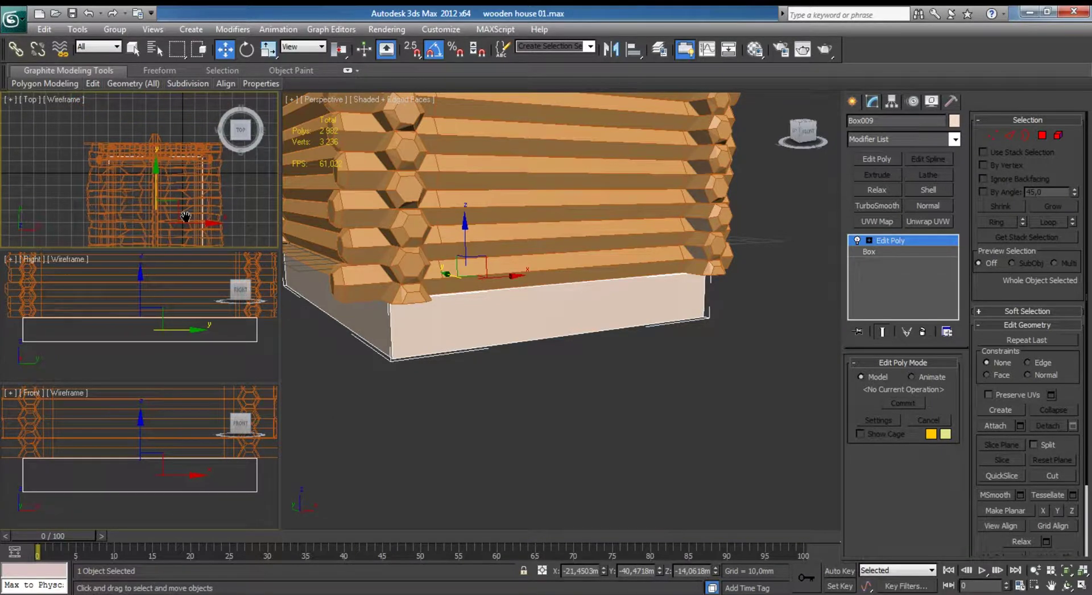
pyautogui.keyDown('ctrl'); pyautogui.click(401, 227); pyautogui.keyUp('ctrl')
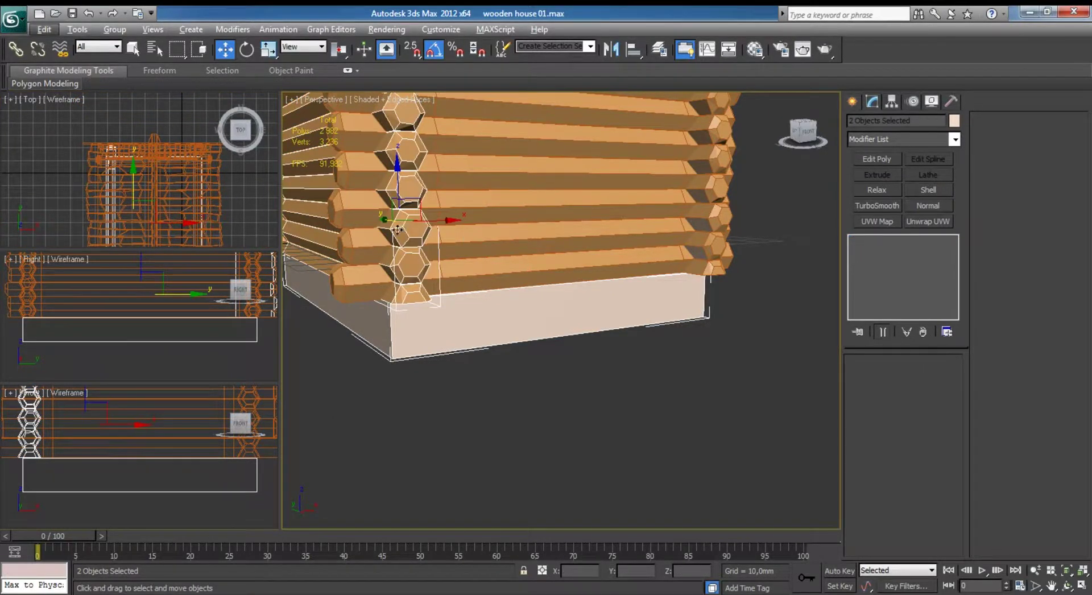
pyautogui.keyDown('ctrl'); pyautogui.click(360, 248); pyautogui.keyUp('ctrl')
pyautogui.keyDown('ctrl'); pyautogui.click(700, 219); pyautogui.keyUp('ctrl')
pyautogui.scroll(-5, 527, 258)
pyautogui.keyDown('alt'); pyautogui.moveTo(527, 259); pyautogui.dragTo(466, 267, button='middle'); pyautogui.keyUp('alt')
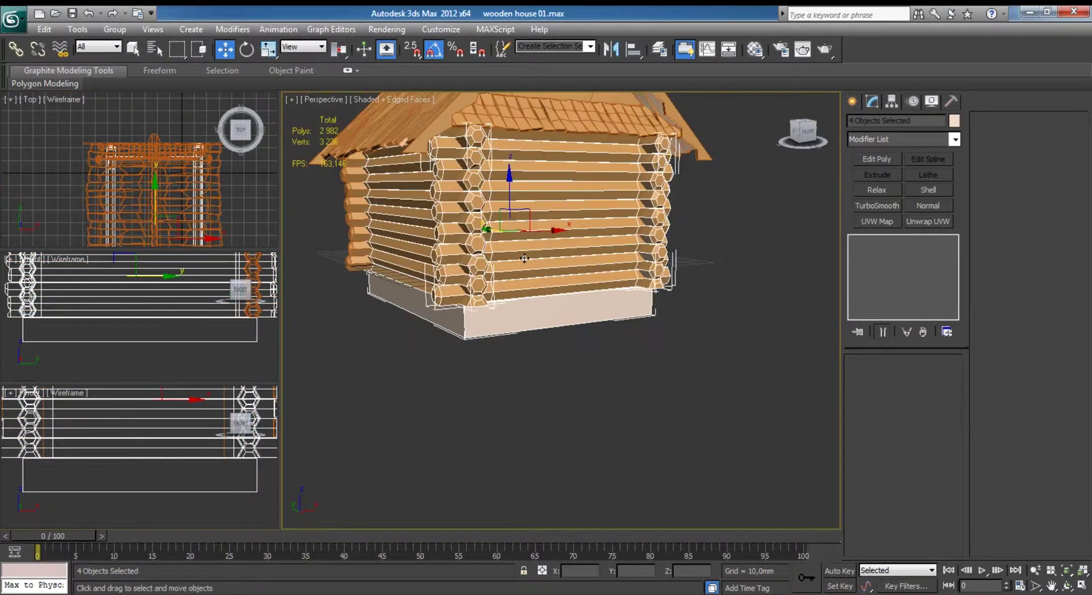
pyautogui.scroll(3, 466, 267)
pyautogui.scroll(-2, 465, 267)
pyautogui.keyDown('ctrl'); pyautogui.click(297, 244); pyautogui.keyUp('ctrl')
pyautogui.hotkey('alt', 'q')
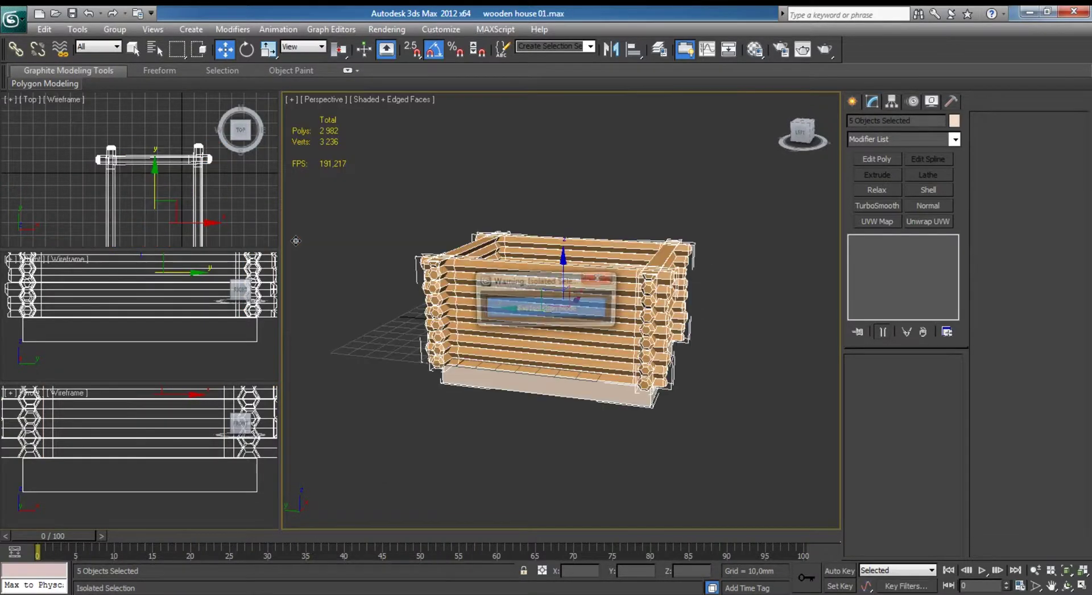
# In the maximized Top view, move the foundation's top-edge vertices out to the logs.
pyautogui.click(549, 386)
pyautogui.rightClick(149, 182)
pyautogui.hotkey('alt', 'w')
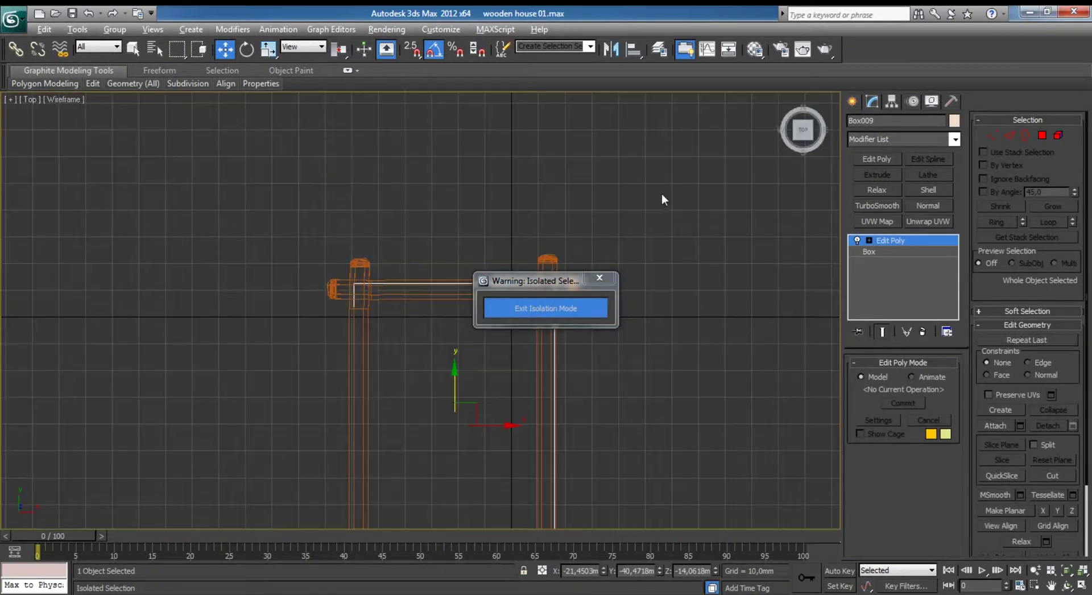
pyautogui.moveTo(508, 286); pyautogui.dragTo(537, 166)
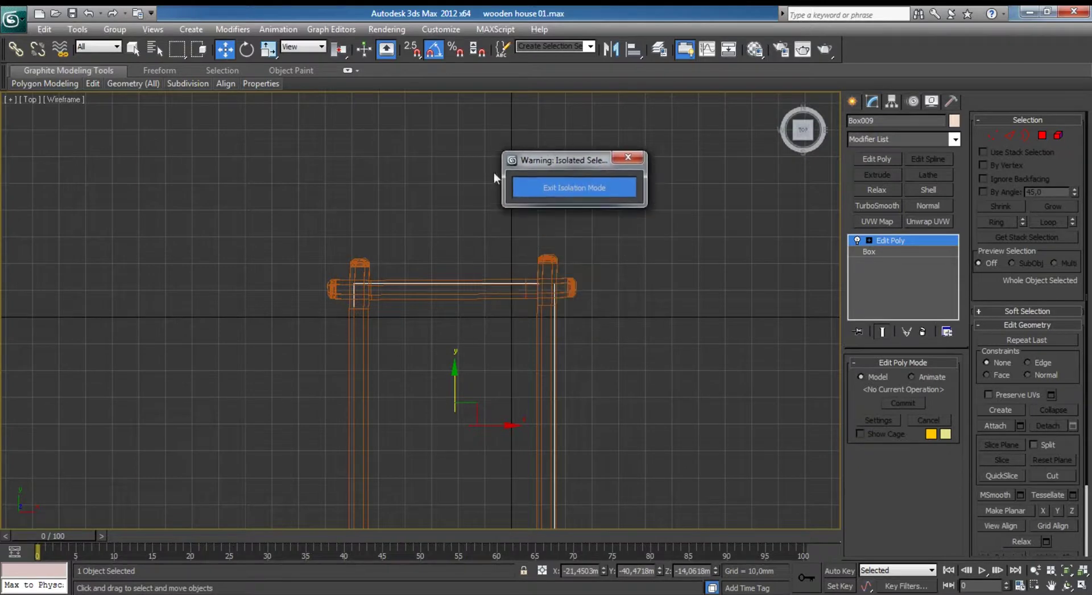
pyautogui.press('1')
pyautogui.moveTo(290, 254); pyautogui.dragTo(584, 287)
pyautogui.scroll(5, 497, 282)
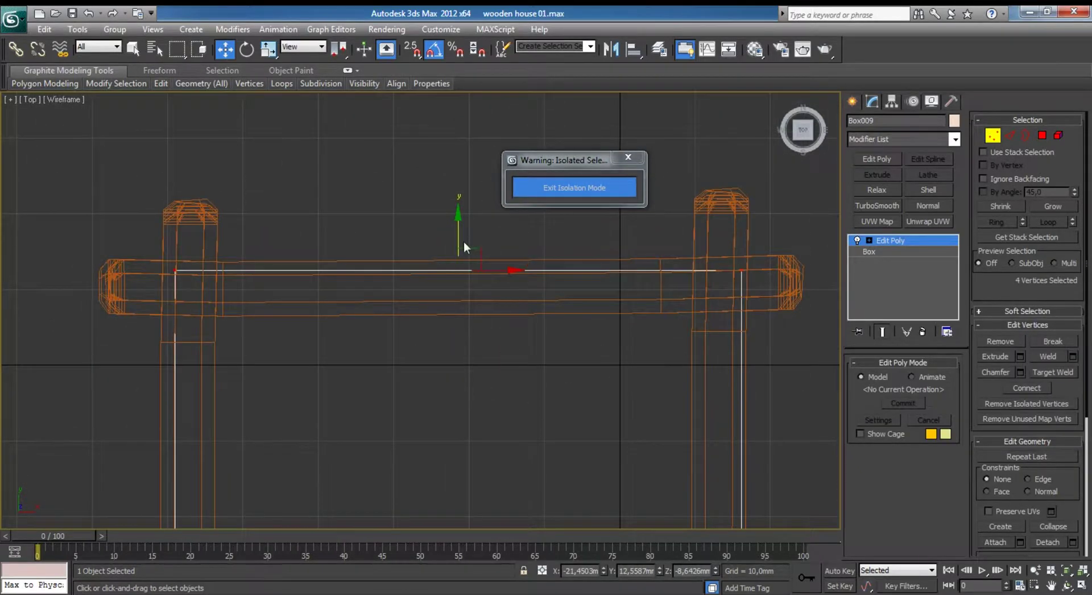
pyautogui.click(77, 252)
pyautogui.moveTo(738, 292); pyautogui.dragTo(740, 293)
pyautogui.moveTo(464, 233); pyautogui.dragTo(464, 158)
pyautogui.scroll(-5, 449, 148)
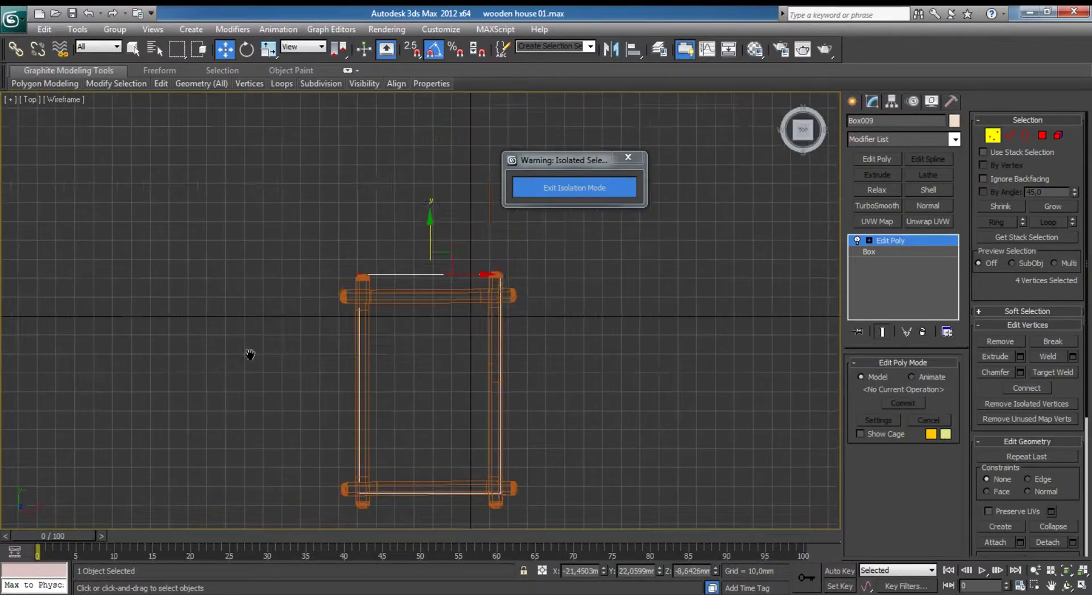
# Move the foundation's left-side vertices out to meet the logs.
pyautogui.moveTo(327, 346); pyautogui.dragTo(546, 382)
pyautogui.scroll(5, 437, 383)
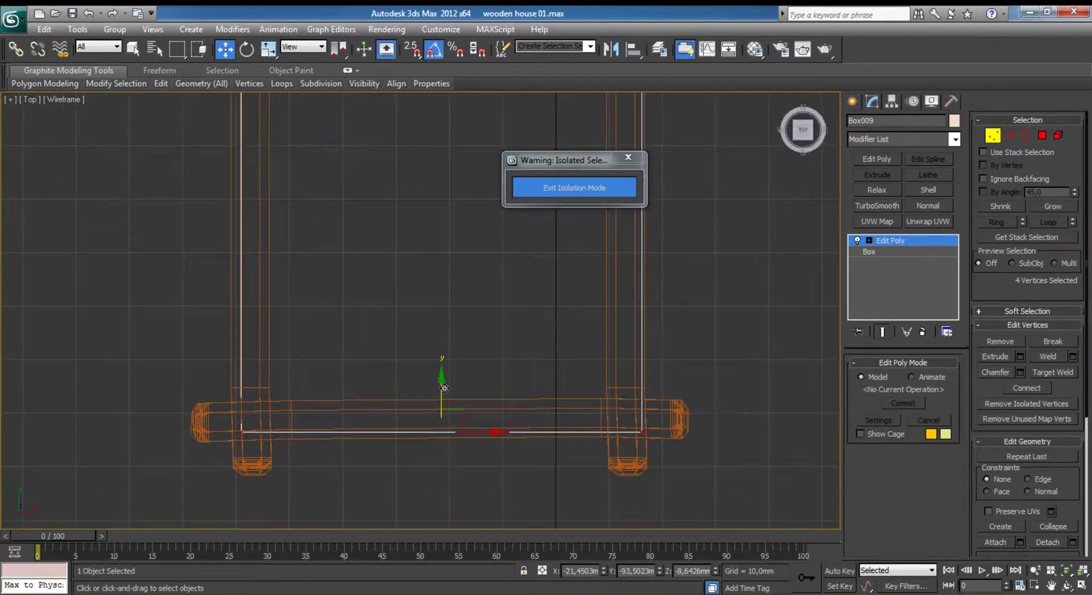
pyautogui.scroll(-5, 438, 398)
pyautogui.moveTo(343, 166); pyautogui.dragTo(397, 363)
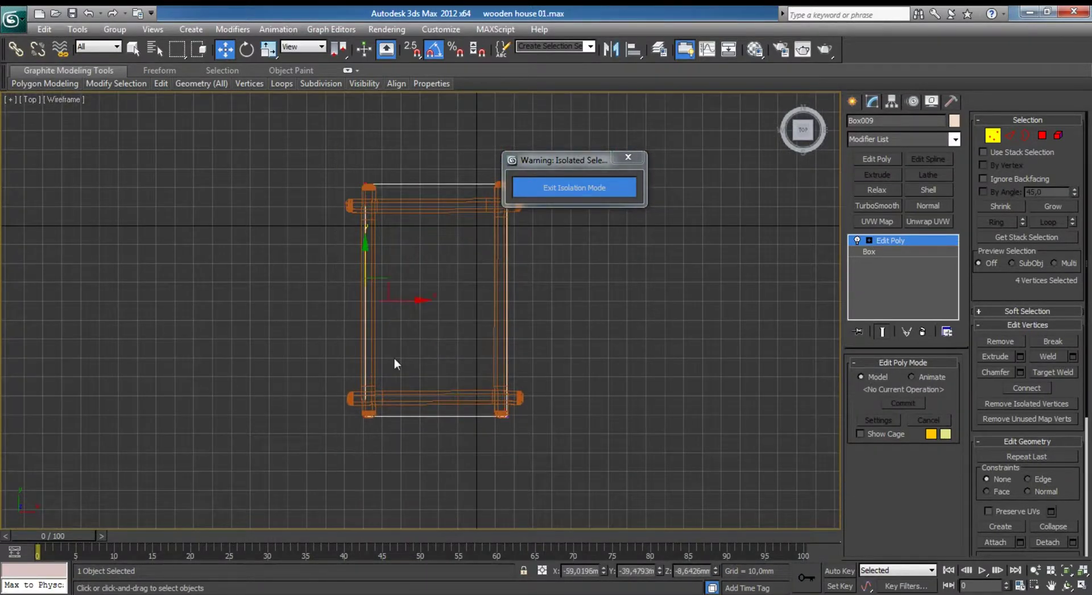
pyautogui.scroll(5, 396, 362)
pyautogui.moveTo(396, 363); pyautogui.dragTo(410, 386, button='middle')
pyautogui.moveTo(382, 382); pyautogui.dragTo(348, 381)
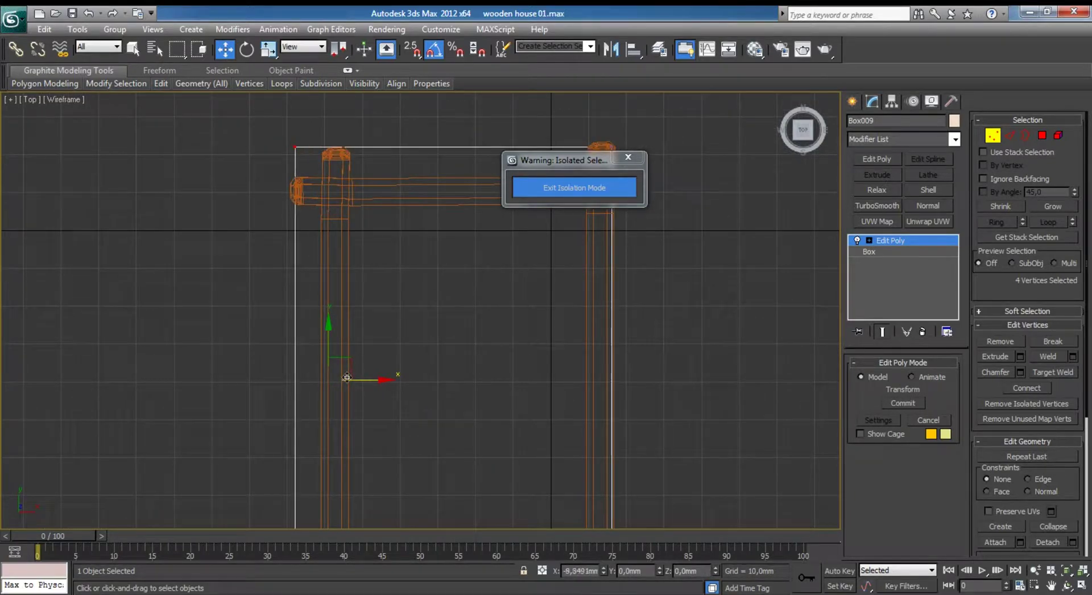
# Push the foundation's right-side vertices outward to meet the logs.
pyautogui.scroll(-5, 430, 293)
pyautogui.moveTo(413, 209); pyautogui.dragTo(533, 458)
pyautogui.scroll(5, 438, 372)
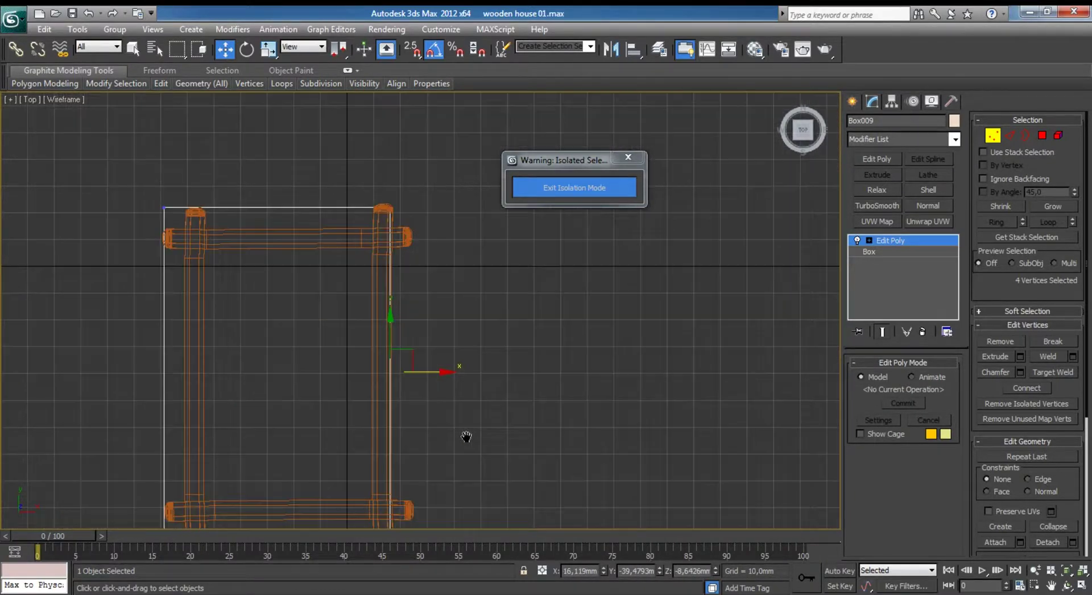
pyautogui.moveTo(435, 397); pyautogui.dragTo(447, 398)
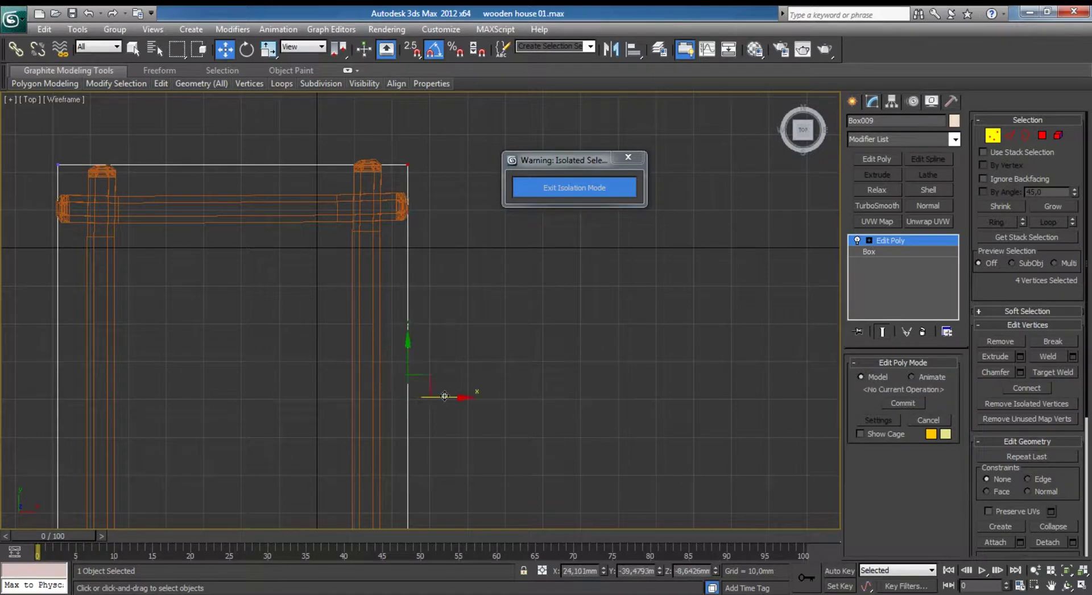
pyautogui.hotkey('alt', 'w')
pyautogui.scroll(3, 593, 397)
pyautogui.scroll(3, 586, 394)
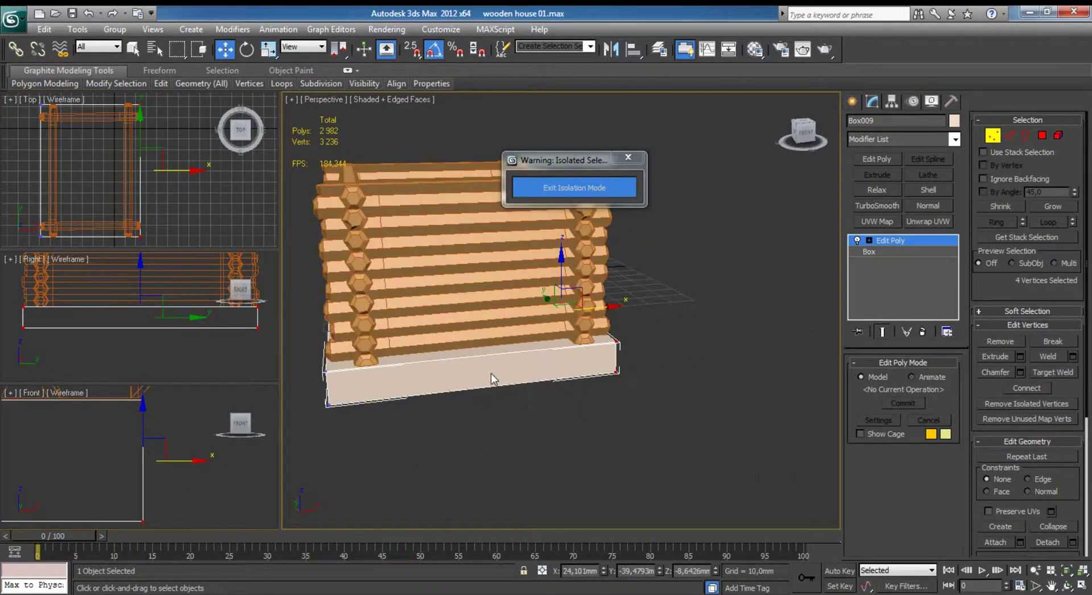
pyautogui.moveTo(587, 393)
pyautogui.mouseDown(button='middle')
pyautogui.moveTo(602, 347)
pyautogui.moveTo(643, 330)
pyautogui.mouseUp(button='middle')
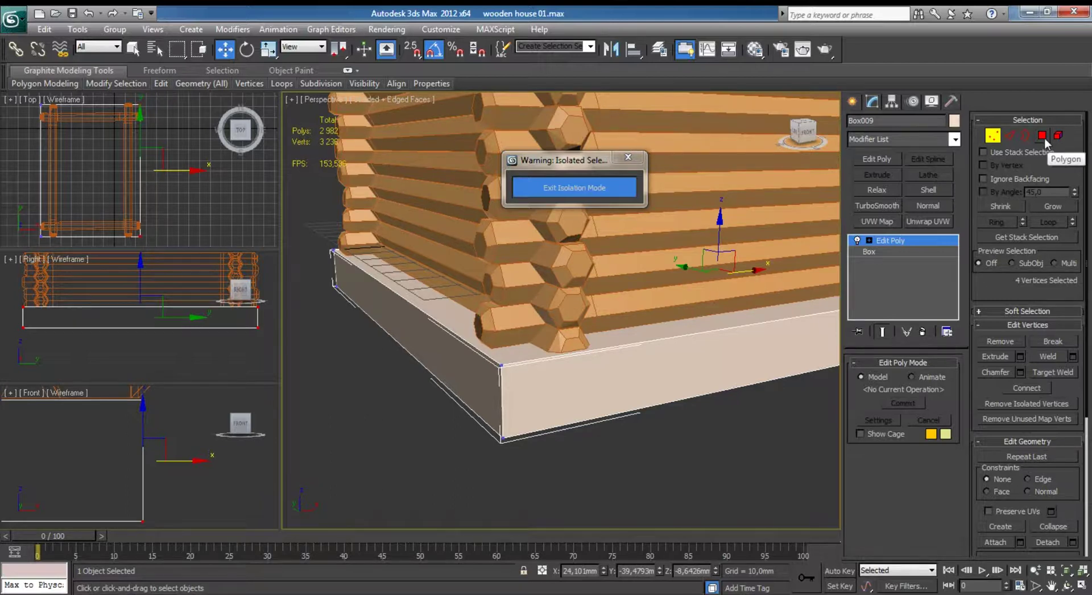
# Select the foundation's four vertical edges and connect them with a horizontal edge loop.
pyautogui.click(1010, 135)
pyautogui.scroll(-3, 117, 411)
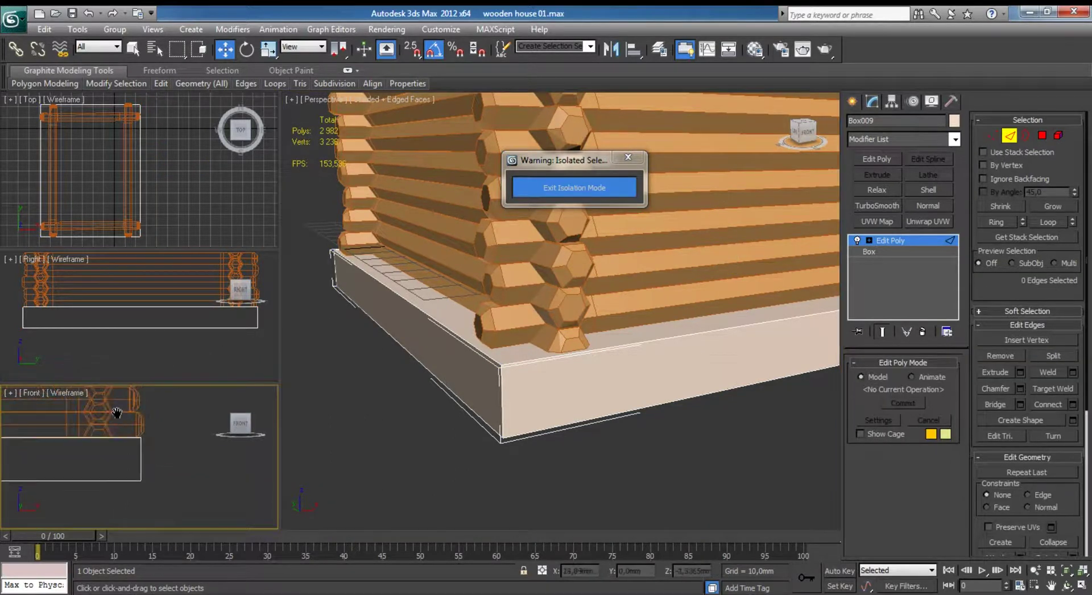
pyautogui.scroll(-3, 114, 408)
pyautogui.hotkey('alt', 'w')
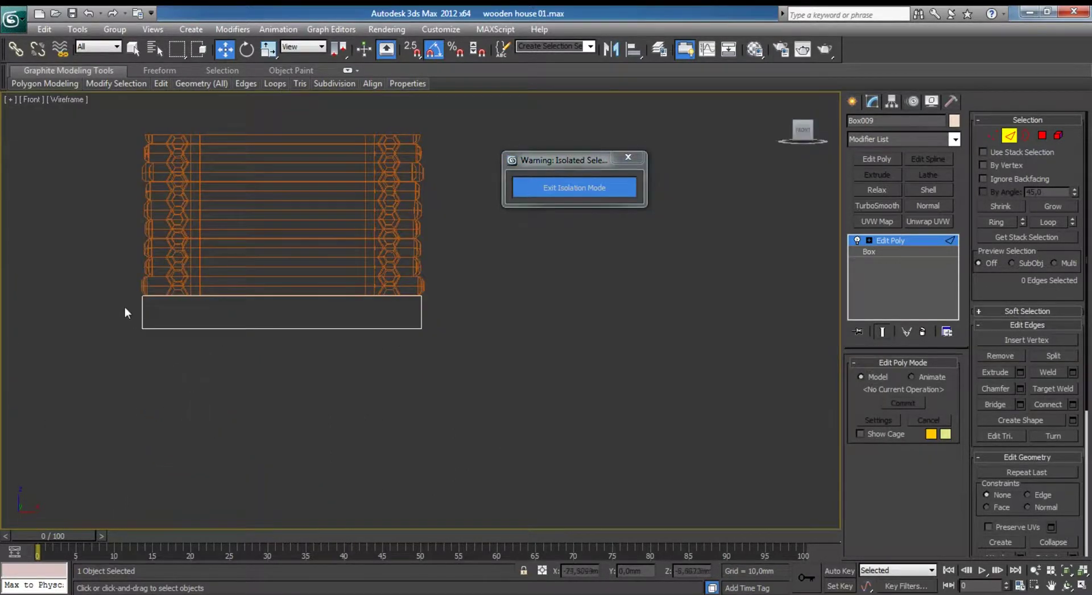
pyautogui.moveTo(125, 308); pyautogui.dragTo(506, 311)
pyautogui.hotkey('alt', 'w')
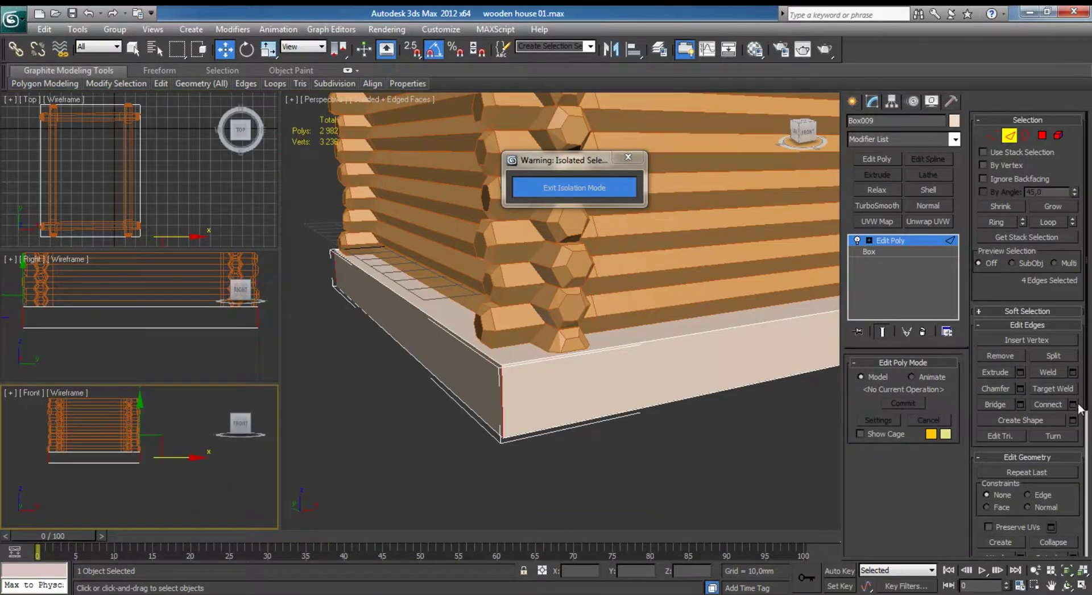
pyautogui.click(1073, 405)
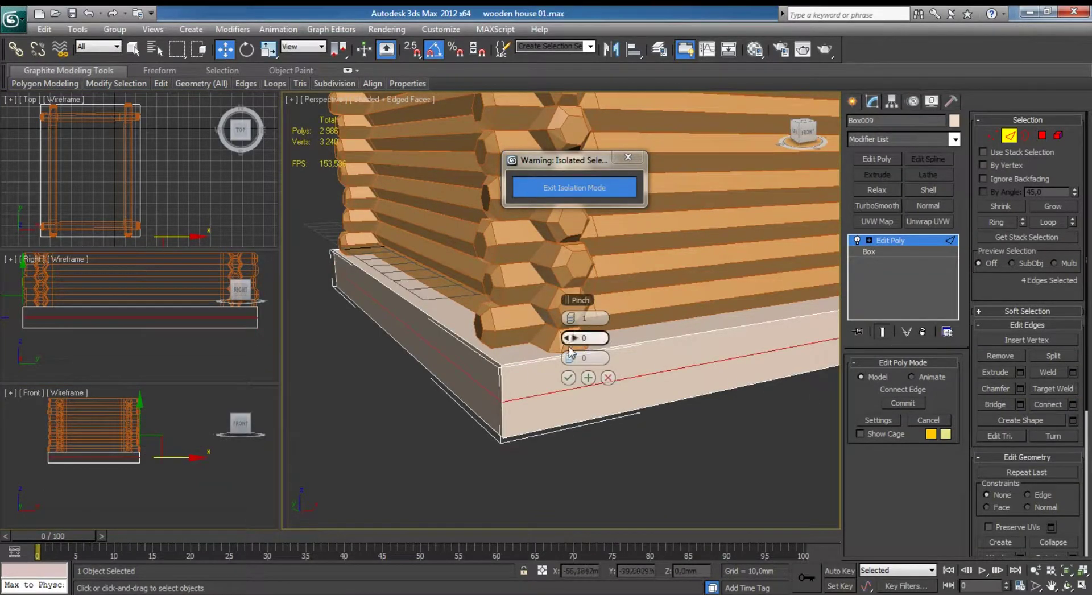
pyautogui.click(567, 378)
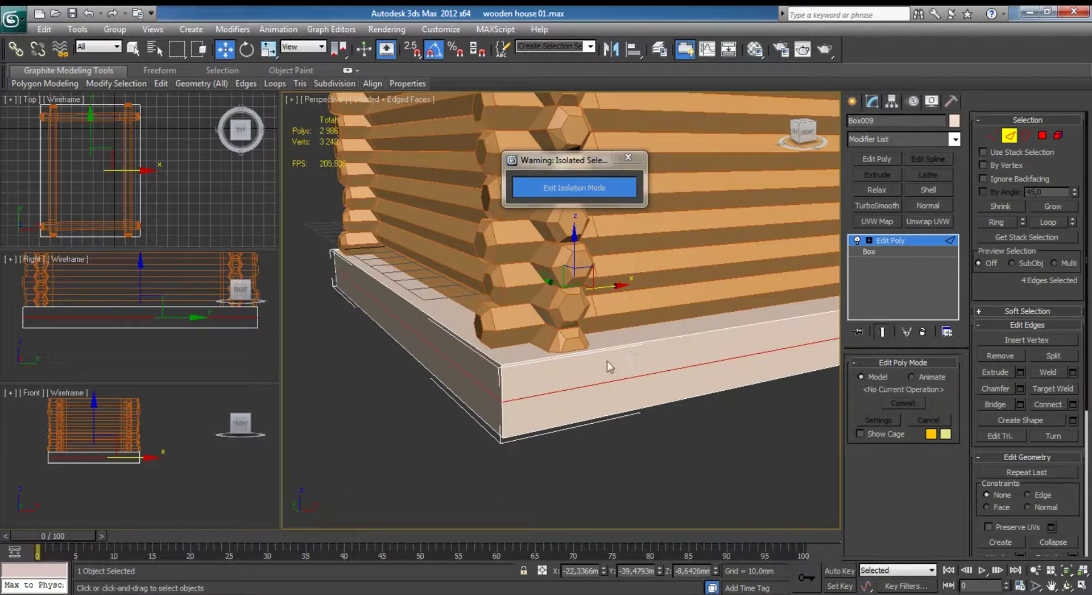
# Switch to Vertex mode and inspect the foundation base from the Right and Perspective views.
pyautogui.keyDown('alt'); pyautogui.moveTo(581, 385); pyautogui.dragTo(496, 374, button='middle'); pyautogui.keyUp('alt')
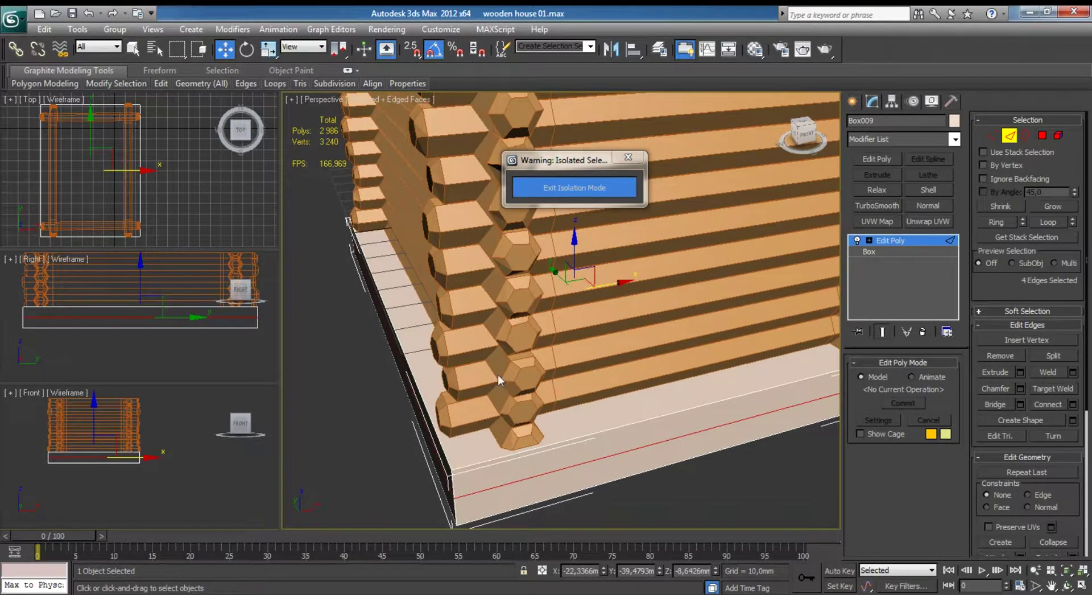
pyautogui.press('1')
pyautogui.keyDown('alt'); pyautogui.moveTo(398, 296); pyautogui.dragTo(462, 292, button='middle'); pyautogui.keyUp('alt')
pyautogui.scroll(2, 463, 293)
pyautogui.scroll(3, 463, 282)
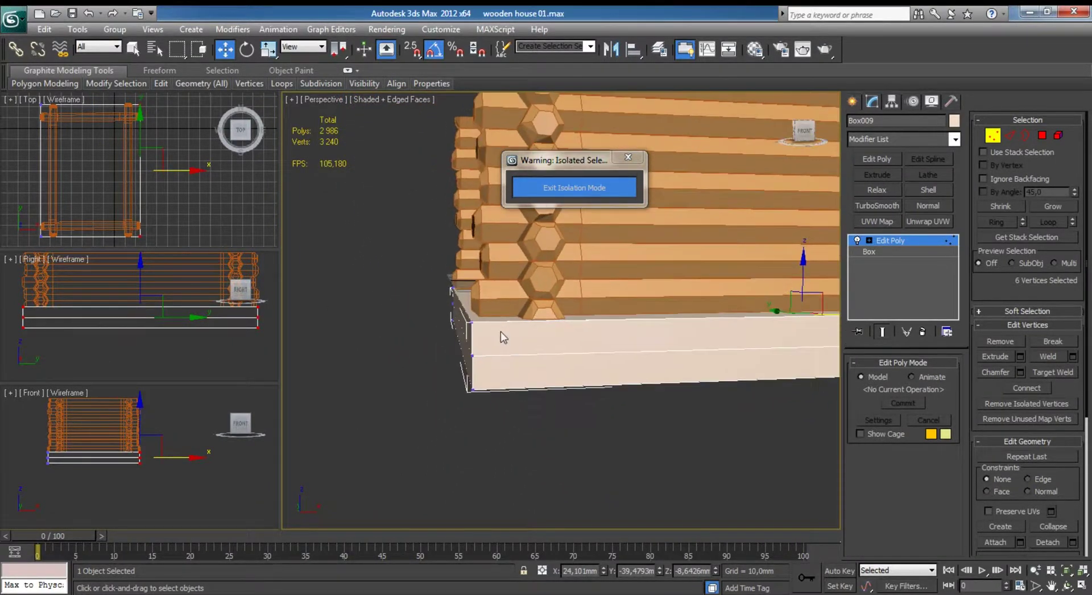
pyautogui.rightClick(87, 362)
pyautogui.hotkey('alt', 'w')
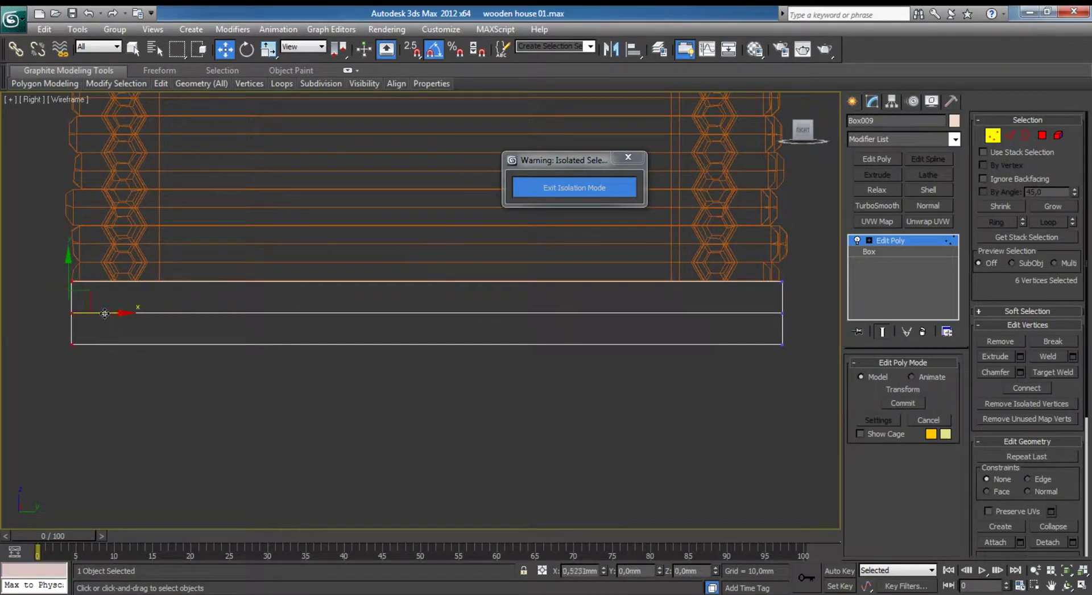
pyautogui.hotkey('alt', 'w')
pyautogui.rightClick(456, 369)
pyautogui.moveTo(456, 369)
pyautogui.keyDown('alt'); pyautogui.mouseDown(button='middle')
pyautogui.moveTo(526, 380)
pyautogui.moveTo(372, 373)
pyautogui.mouseUp(button='middle'); pyautogui.keyUp('alt')
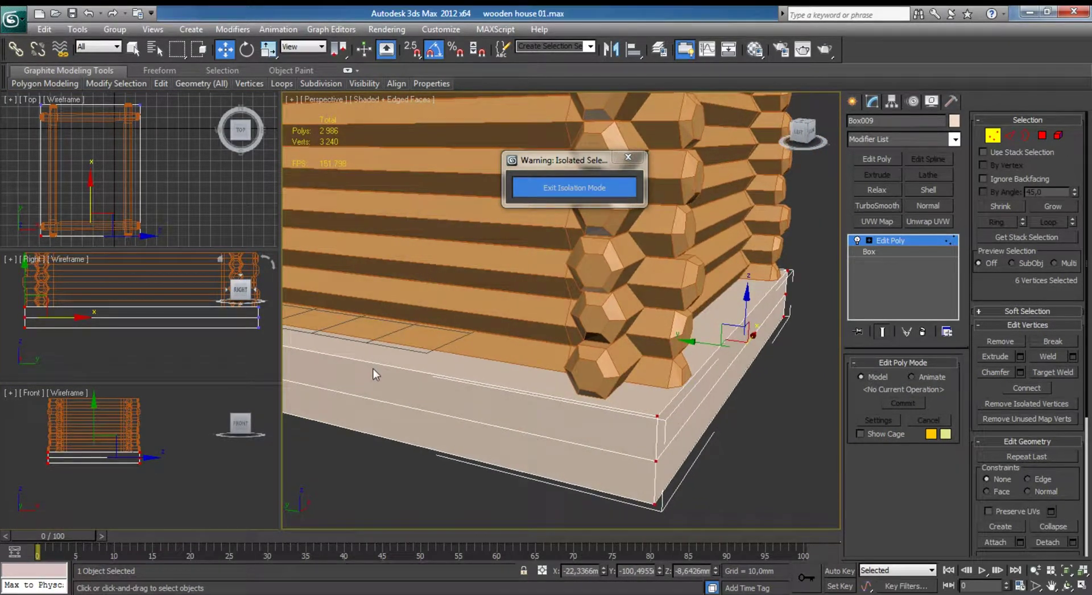
pyautogui.moveTo(66, 333); pyautogui.dragTo(67, 333, button='middle')
# Window-select the base's right-corner vertices in the Front view, then switch to Polygon level.
pyautogui.middleClick(83, 441)
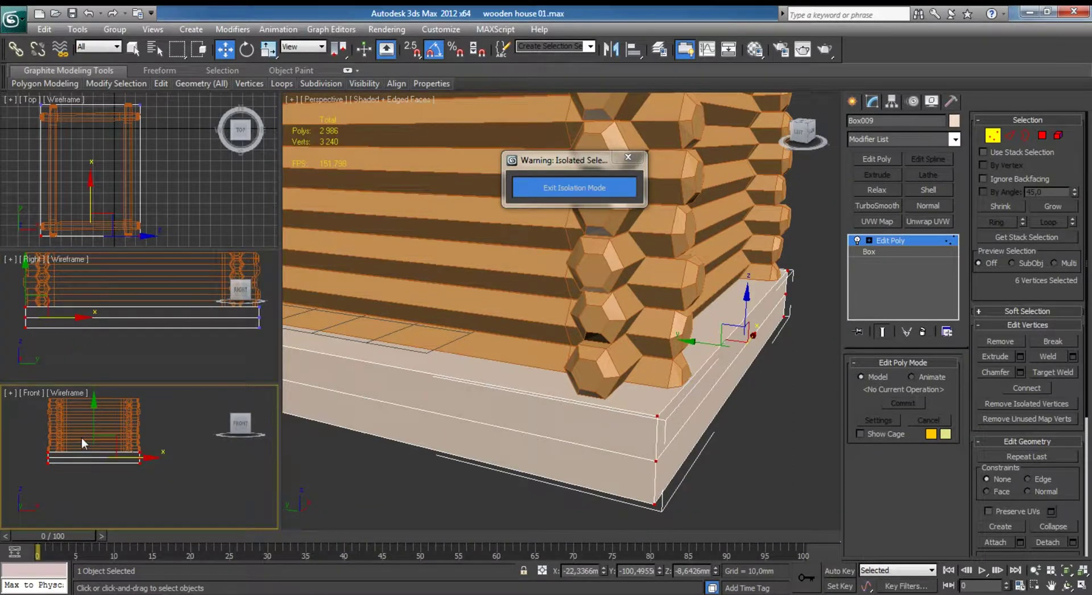
pyautogui.hotkey('alt', 'w')
pyautogui.scroll(3, 548, 366)
pyautogui.scroll(3, 310, 327)
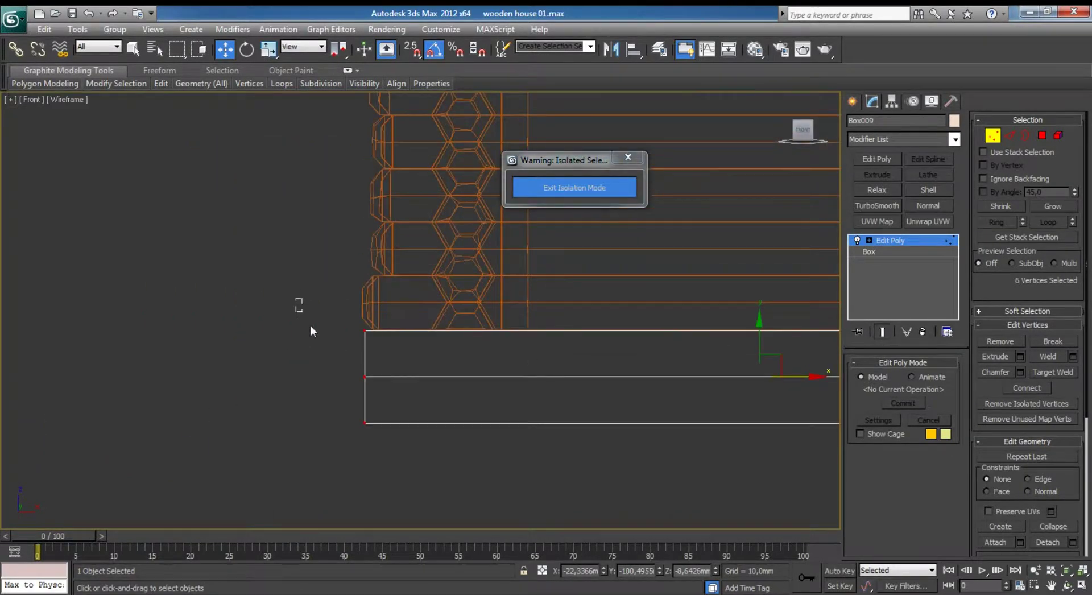
pyautogui.scroll(-5, 312, 344)
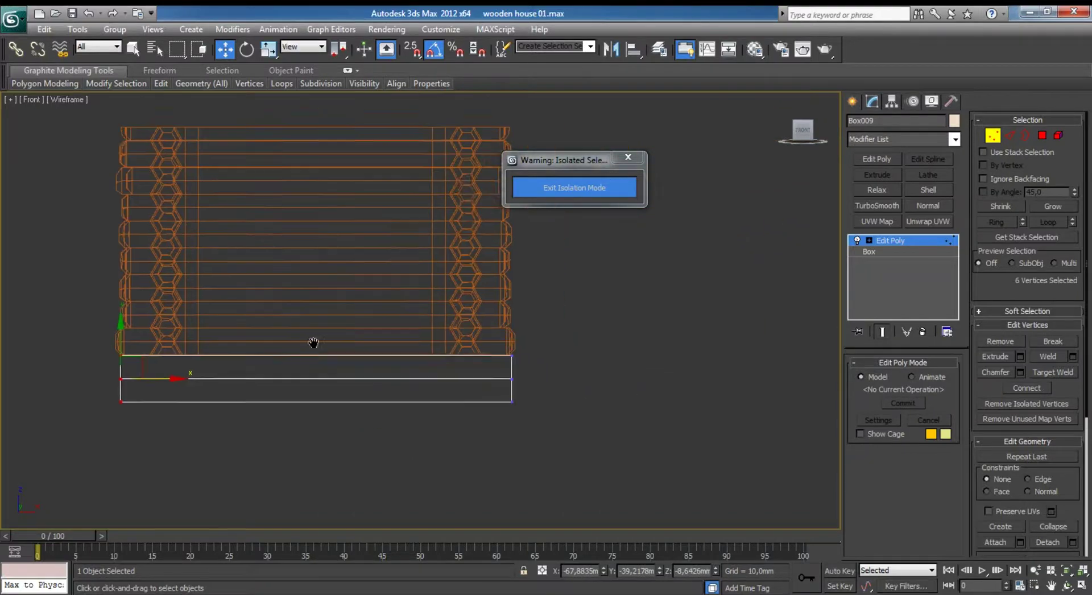
pyautogui.scroll(5, 427, 295)
pyautogui.moveTo(395, 296); pyautogui.dragTo(533, 467)
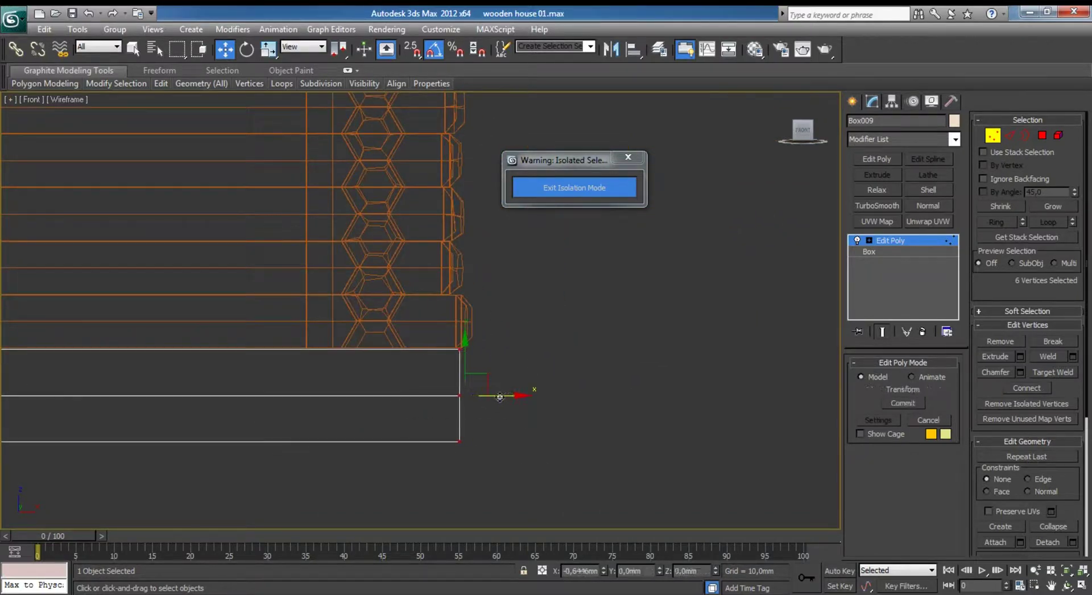
pyautogui.hotkey('alt', 'w')
pyautogui.scroll(-3, 541, 348)
pyautogui.keyDown('alt'); pyautogui.moveTo(551, 346); pyautogui.dragTo(511, 324, button='middle'); pyautogui.keyUp('alt')
pyautogui.scroll(4, 524, 319)
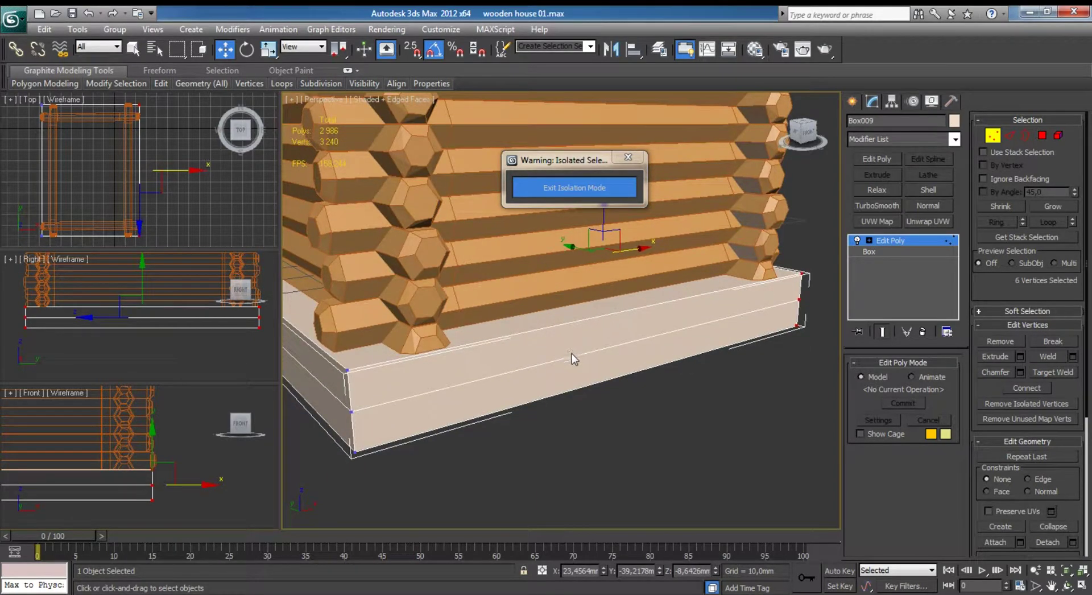
pyautogui.click(1042, 135)
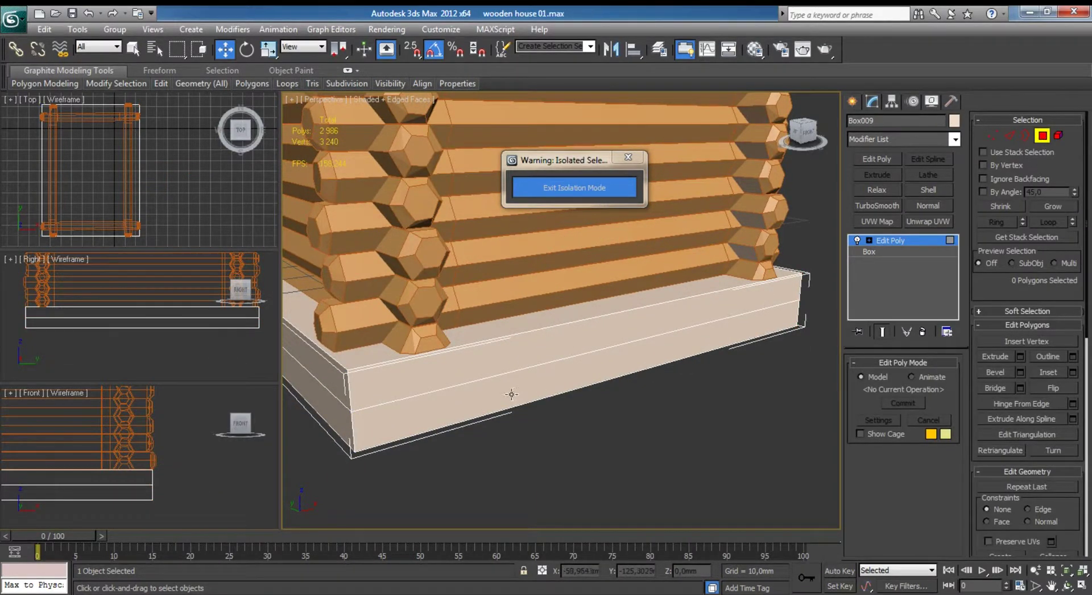
# Select the foundation's lower front and end faces and scale them outward to 105%.
pyautogui.click(477, 425)
pyautogui.keyDown('ctrl'); pyautogui.click(349, 414); pyautogui.keyUp('ctrl')
pyautogui.keyDown('alt'); pyautogui.moveTo(353, 415); pyautogui.dragTo(421, 421, button='middle'); pyautogui.keyUp('alt')
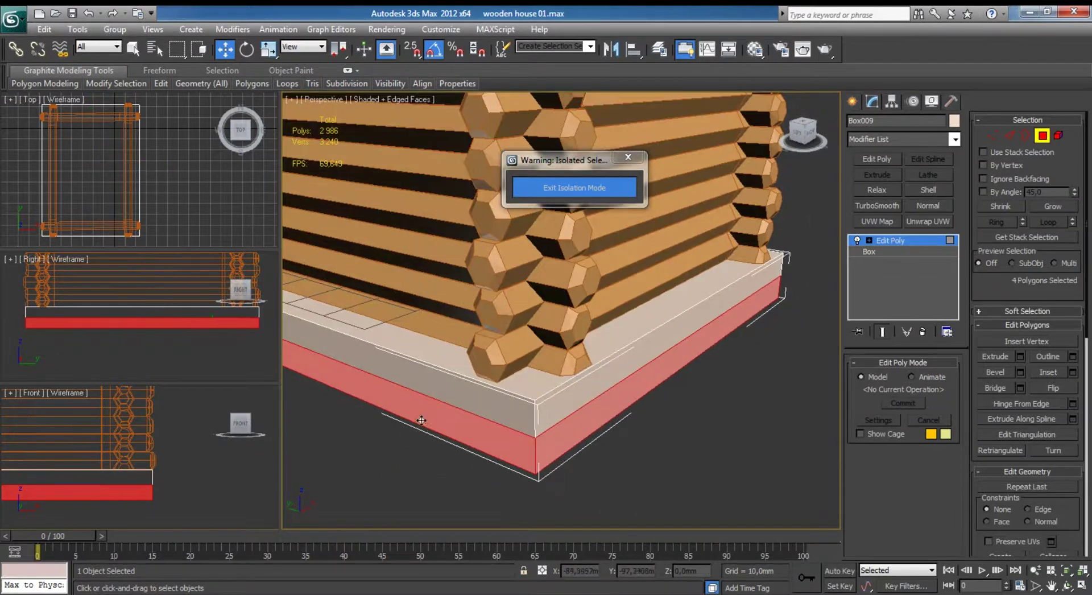
pyautogui.press('r')
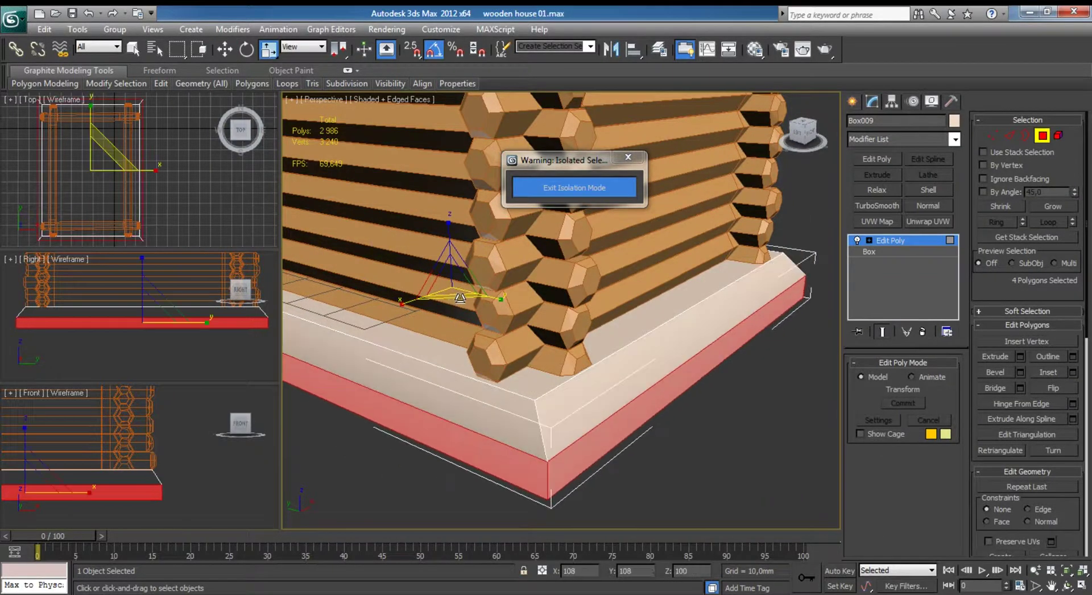
pyautogui.moveTo(459, 300); pyautogui.dragTo(461, 296)
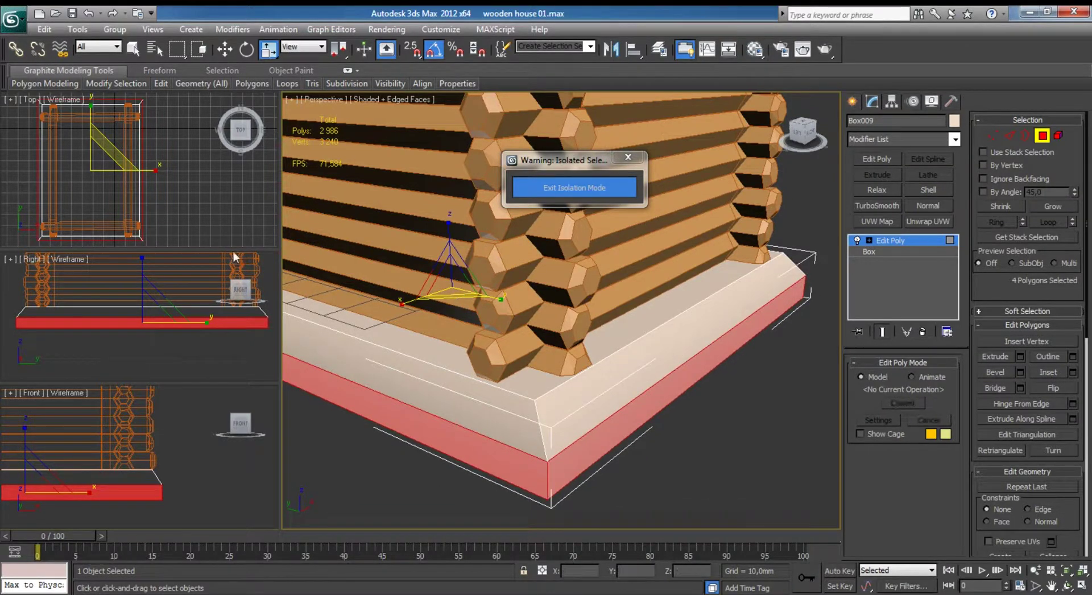
# In the maximized Right view, raise the base's middle-line vertices to steepen the bevel.
pyautogui.middleClick(162, 335)
pyautogui.hotkey('alt', 'w')
pyautogui.press('1')
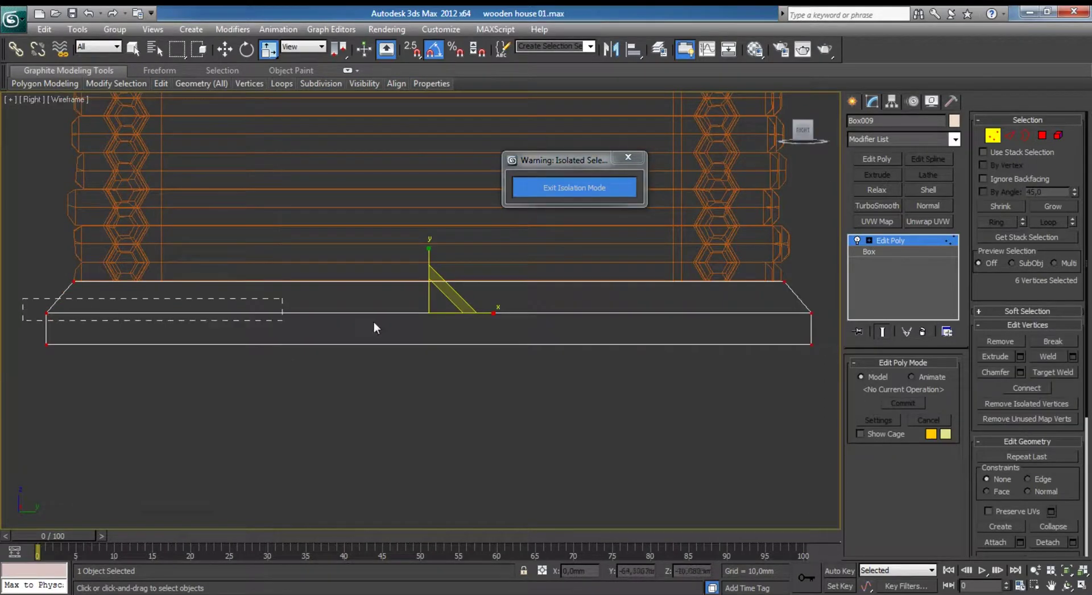
pyautogui.moveTo(373, 322); pyautogui.dragTo(797, 315)
pyautogui.press('w')
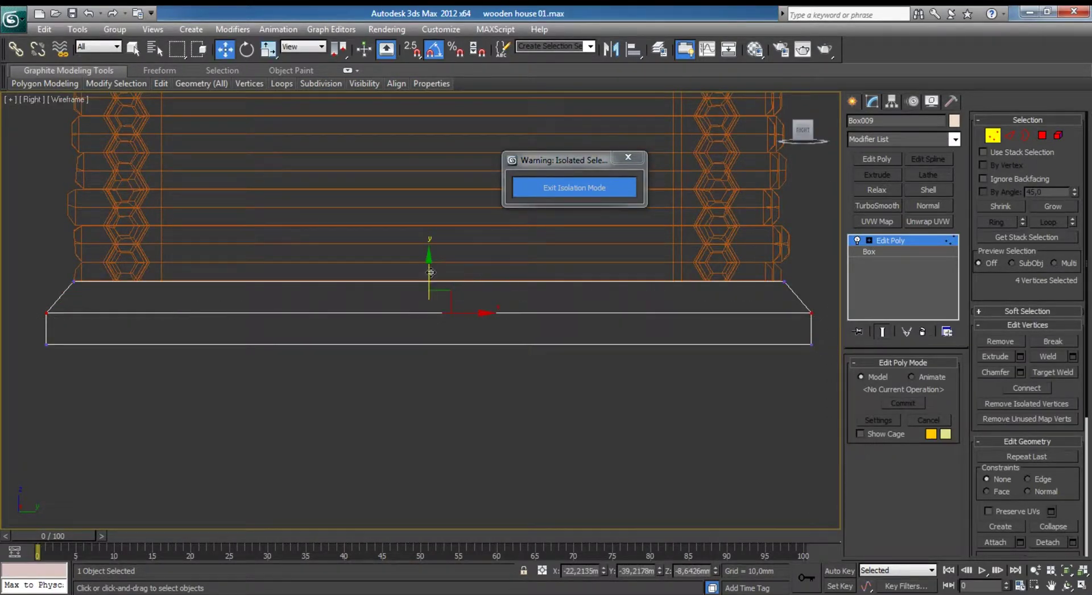
pyautogui.moveTo(430, 273); pyautogui.dragTo(430, 265)
# Lower the base's bottom-edge vertices to deepen the foundation, then restore the four-view layout.
pyautogui.moveTo(40, 339)
pyautogui.mouseDown()
pyautogui.moveTo(759, 360)
pyautogui.moveTo(777, 346)
pyautogui.mouseUp()
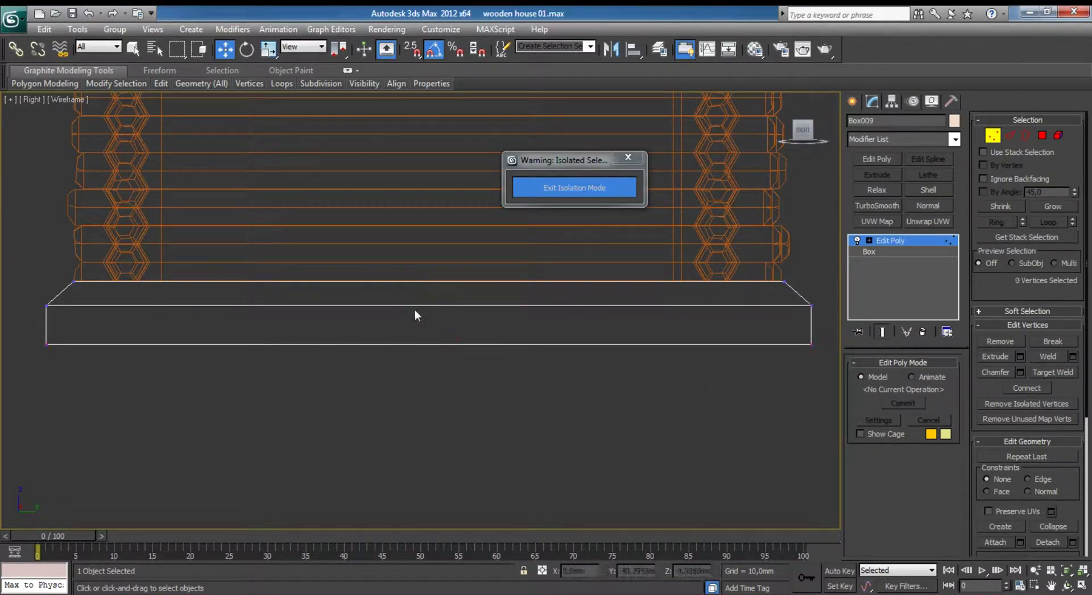
pyautogui.moveTo(25, 334); pyautogui.dragTo(819, 361)
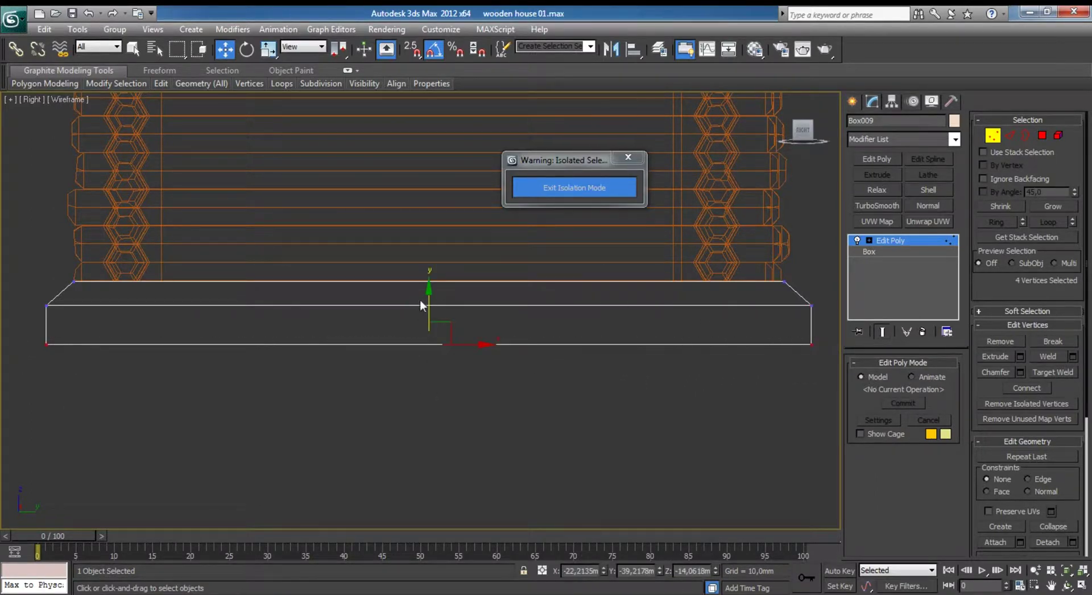
pyautogui.moveTo(420, 300); pyautogui.dragTo(421, 312)
pyautogui.hotkey('alt', 'w')
pyautogui.keyDown('alt'); pyautogui.moveTo(579, 348); pyautogui.dragTo(565, 341, button='middle'); pyautogui.keyUp('alt')
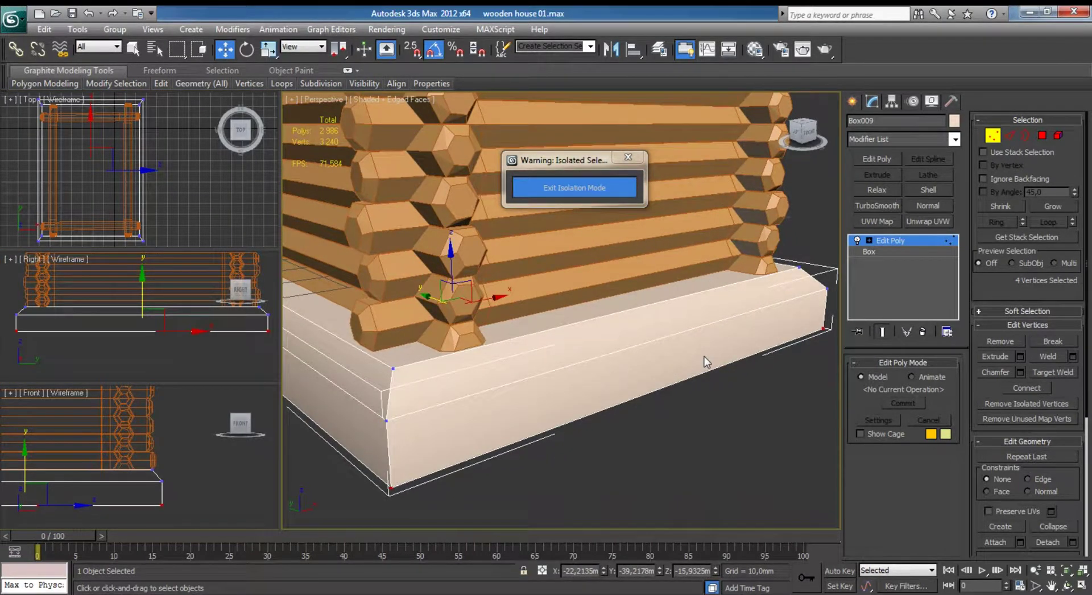
# Return the foundation box to object level with no faces selected and save the house file.
pyautogui.click(995, 137)
pyautogui.click(758, 419)
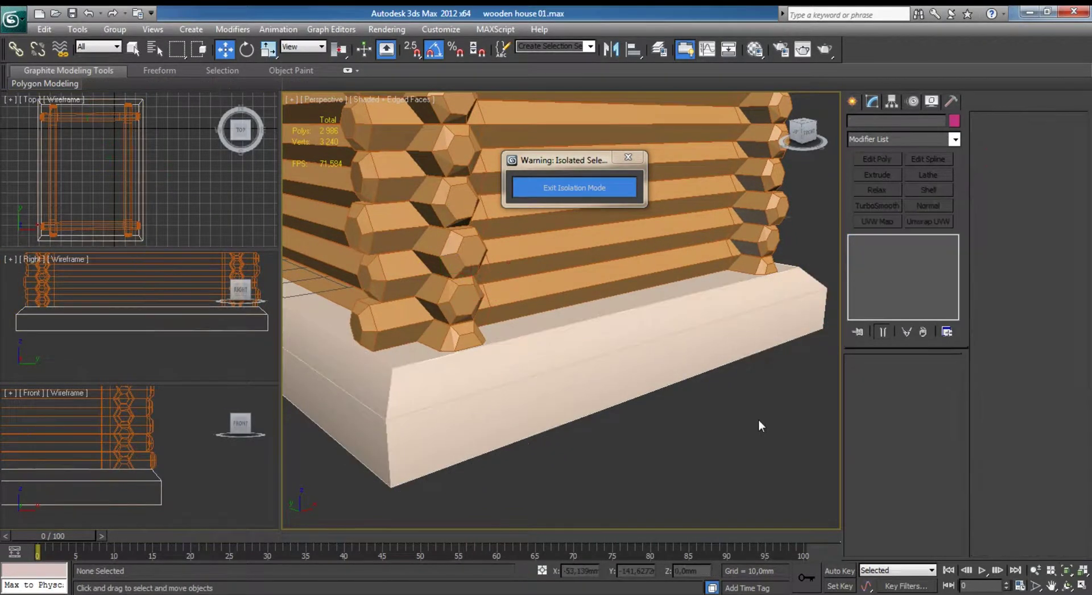
pyautogui.keyDown('alt'); pyautogui.moveTo(758, 418); pyautogui.dragTo(603, 353, button='middle'); pyautogui.keyUp('alt')
pyautogui.click(601, 353)
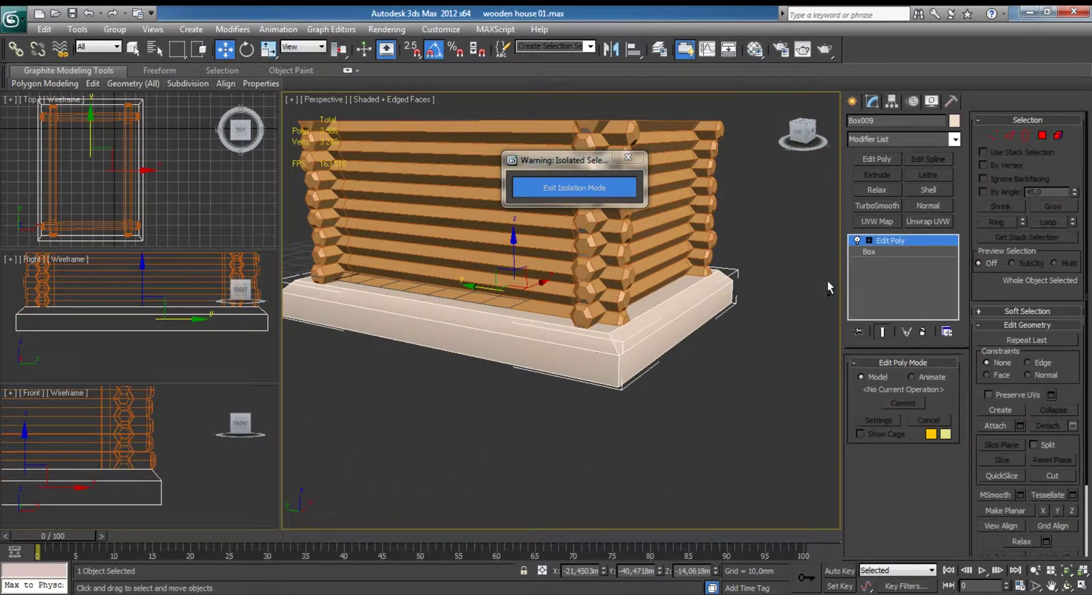
pyautogui.click(1041, 135)
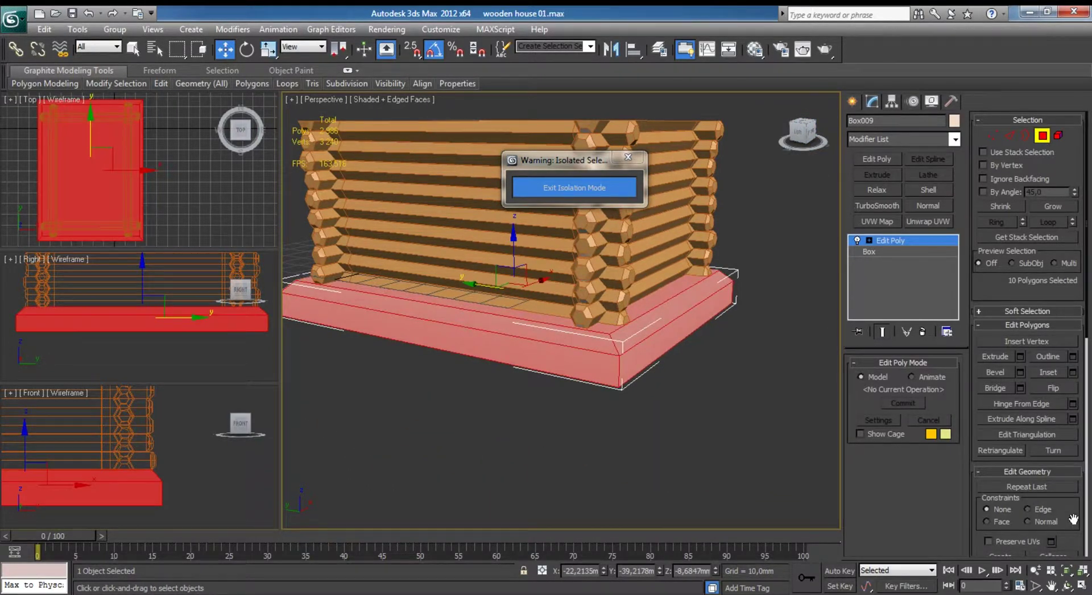
pyautogui.scroll(-5, 1073, 189)
pyautogui.scroll(-3, 1073, 189)
pyautogui.scroll(-2, 1074, 219)
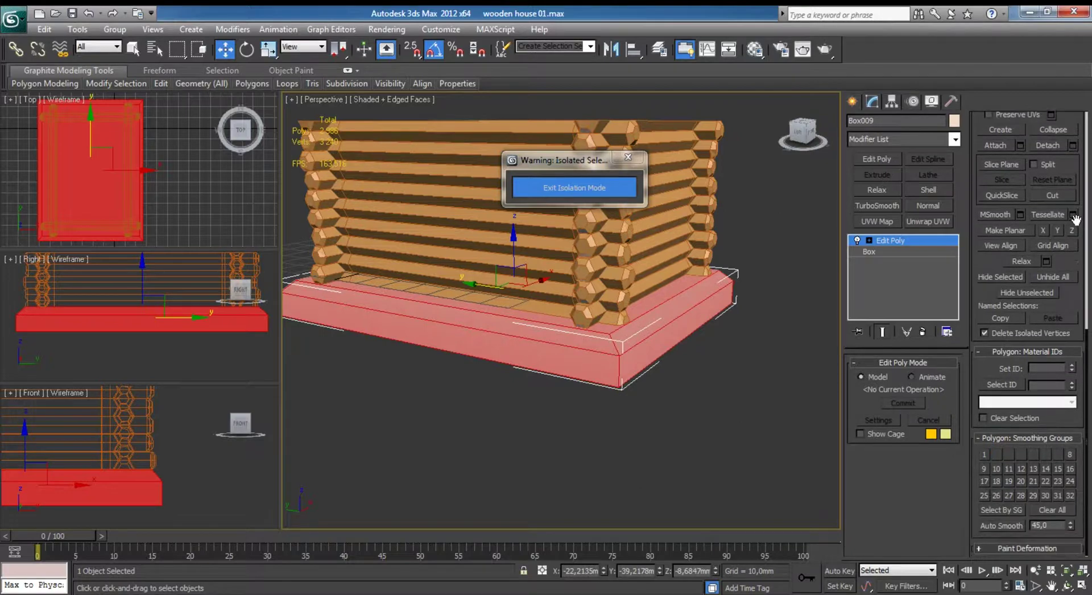
pyautogui.click(797, 356)
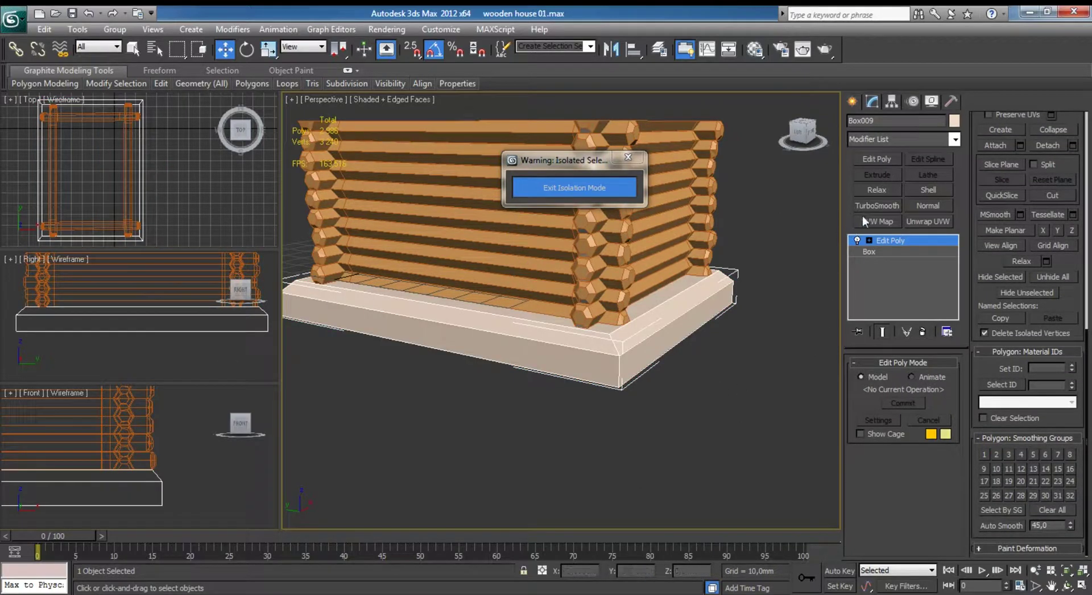
pyautogui.click(890, 242)
pyautogui.moveTo(766, 321)
pyautogui.keyDown('alt'); pyautogui.mouseDown(button='middle')
pyautogui.moveTo(673, 341)
pyautogui.moveTo(585, 310)
pyautogui.moveTo(538, 316)
pyautogui.moveTo(578, 343)
pyautogui.mouseUp(button='middle'); pyautogui.keyUp('alt')
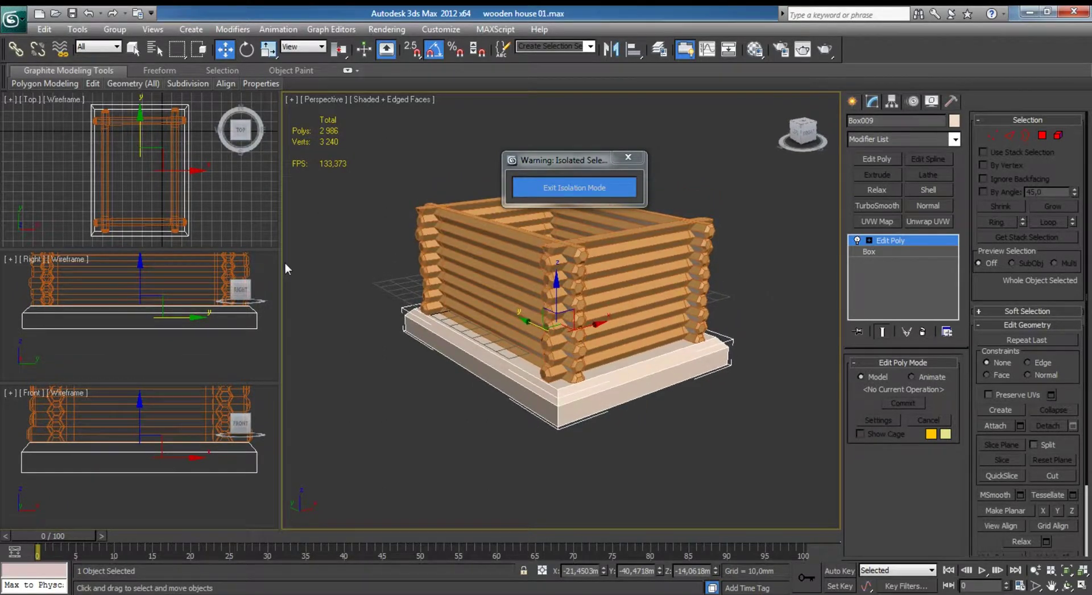
pyautogui.click(72, 14)
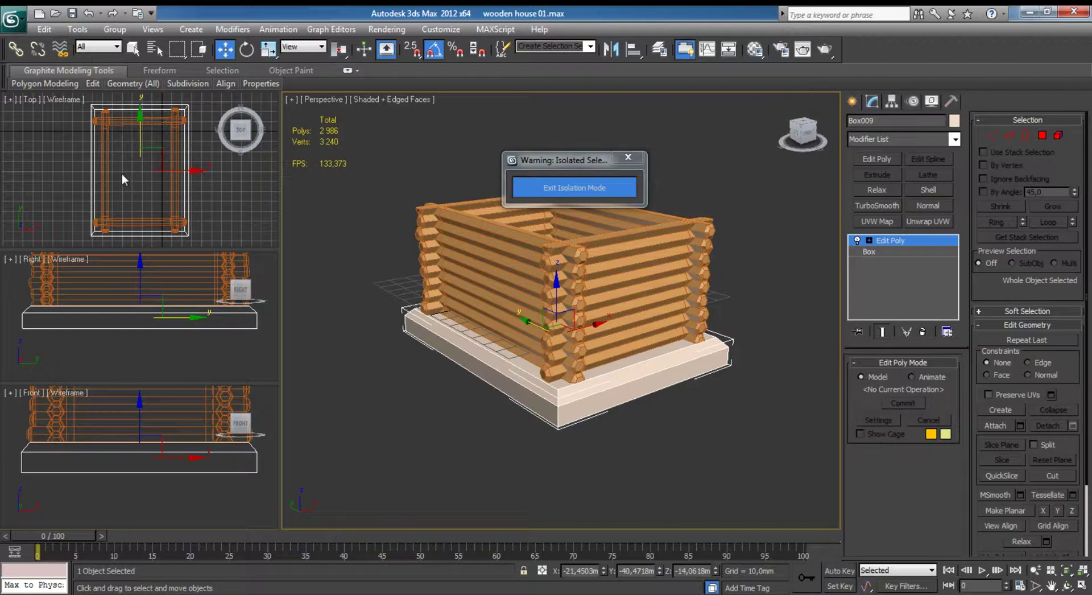
# Pan, zoom and orbit the perspective view to a near-front corner view of the house.
pyautogui.moveTo(537, 386); pyautogui.dragTo(527, 352, button='middle')
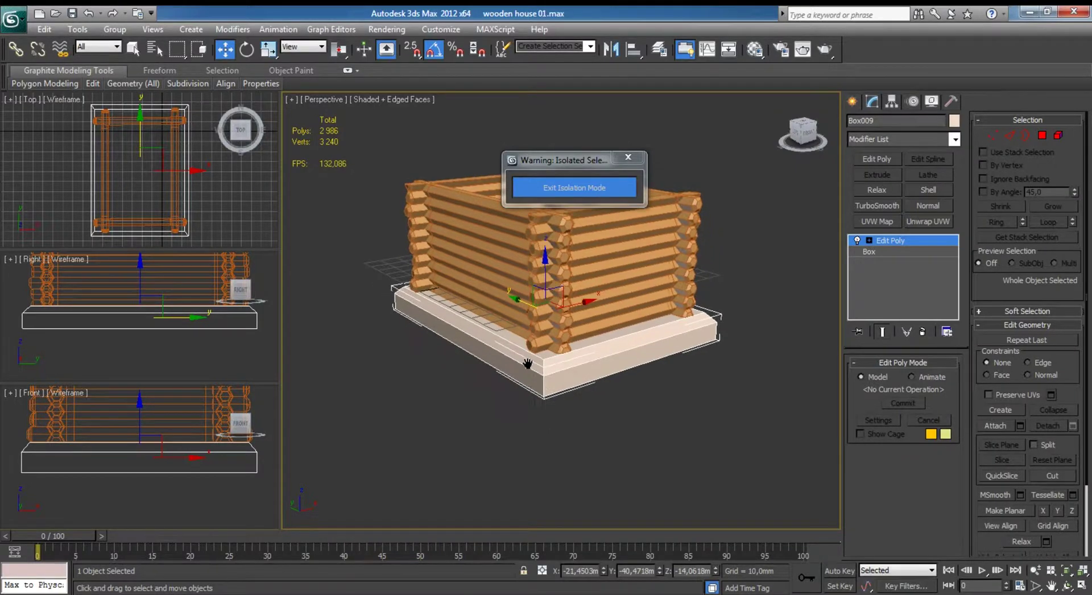
pyautogui.scroll(3, 527, 352)
pyautogui.scroll(3, 523, 342)
pyautogui.scroll(2, 501, 316)
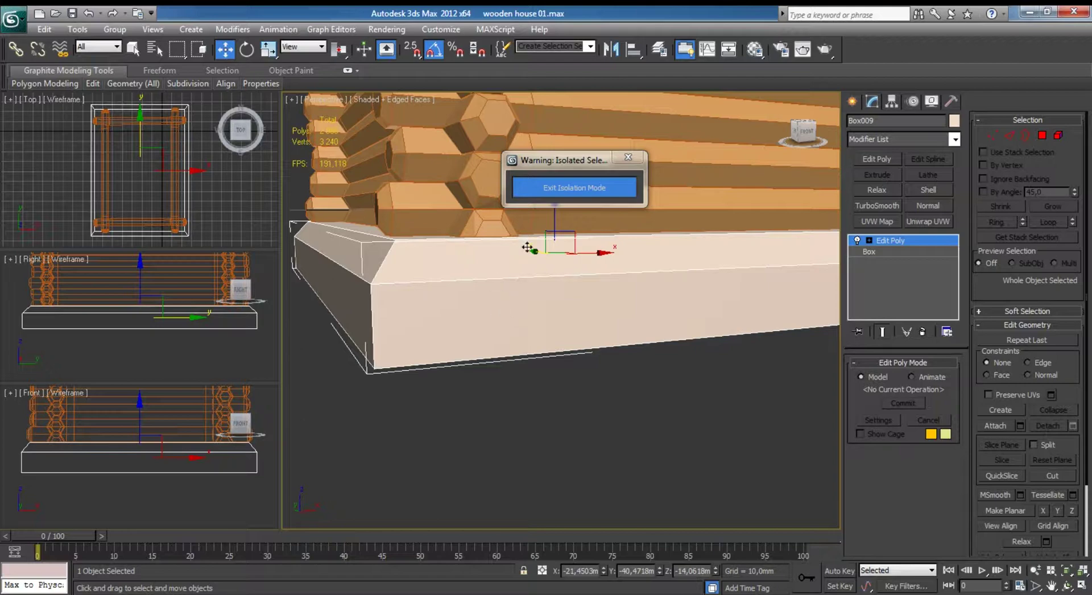
pyautogui.scroll(-5, 480, 310)
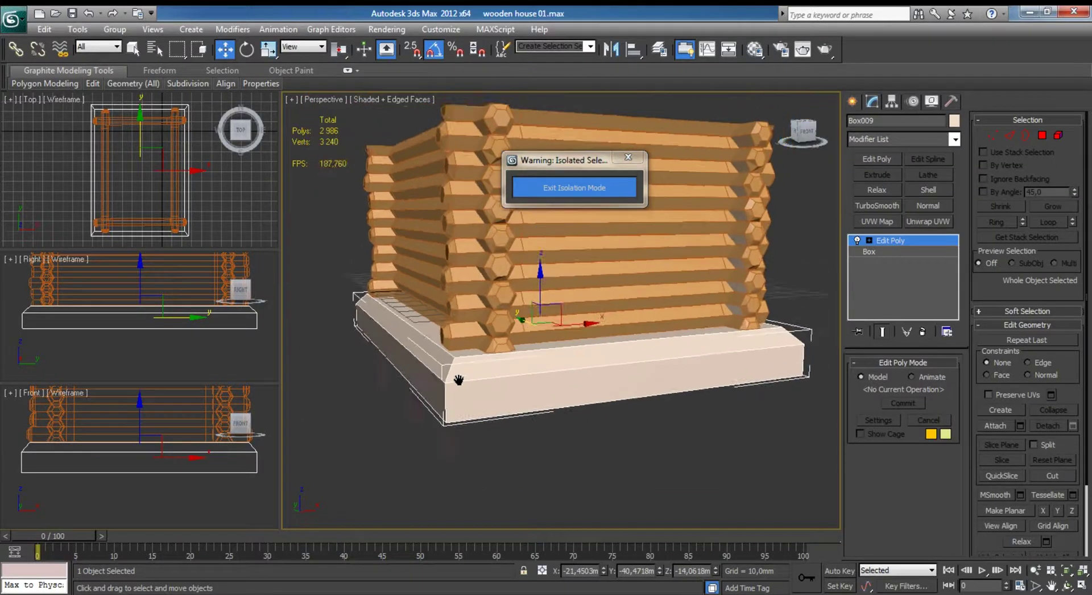
pyautogui.moveTo(463, 446); pyautogui.dragTo(447, 408, button='middle')
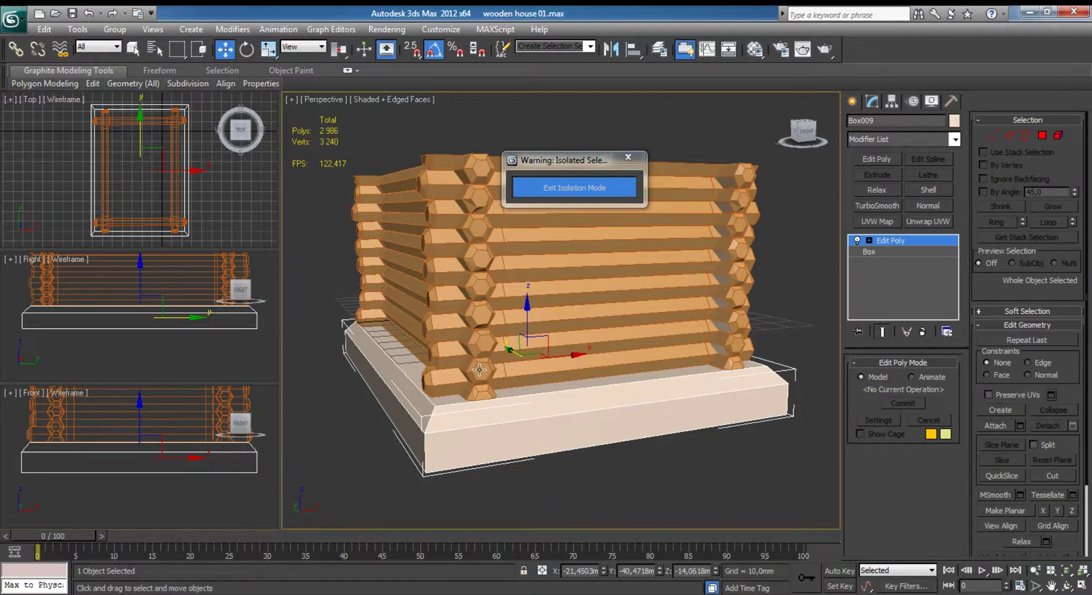
pyautogui.keyDown('alt'); pyautogui.moveTo(483, 363); pyautogui.dragTo(530, 367, button='middle'); pyautogui.keyUp('alt')
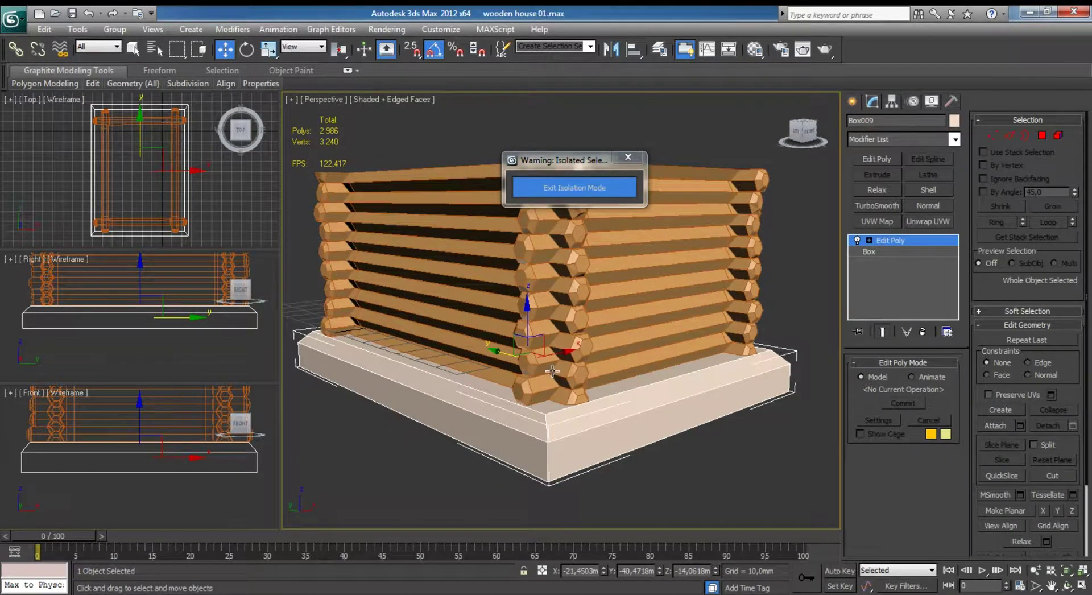
pyautogui.scroll(-4, 552, 371)
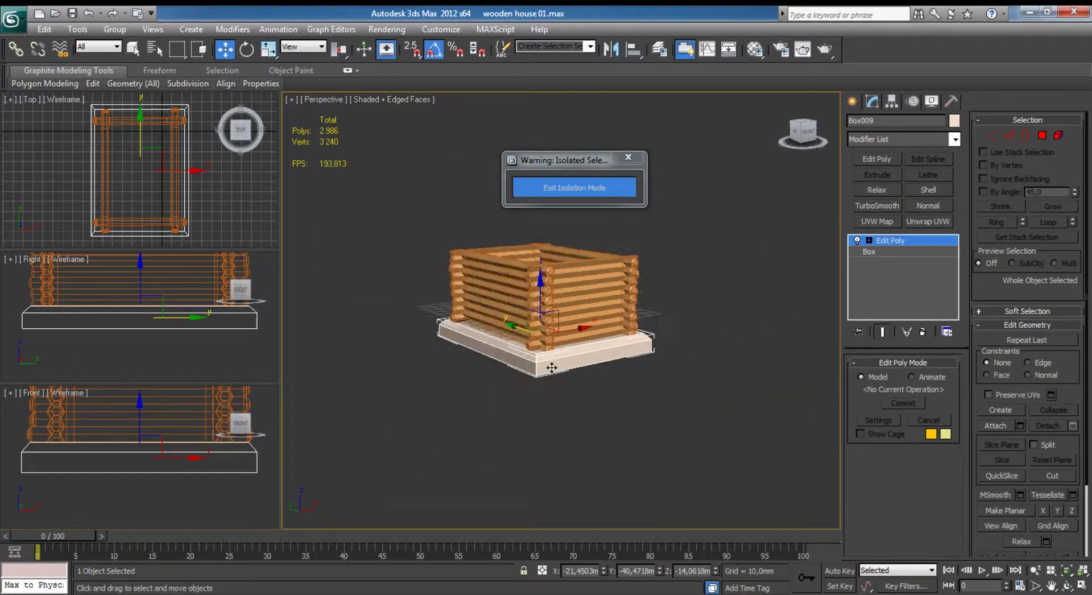
pyautogui.keyDown('alt'); pyautogui.moveTo(552, 341); pyautogui.dragTo(612, 233, button='middle'); pyautogui.keyUp('alt')
# Give the base an orange object colour and exit isolation to show the whole house.
pyautogui.click(954, 120)
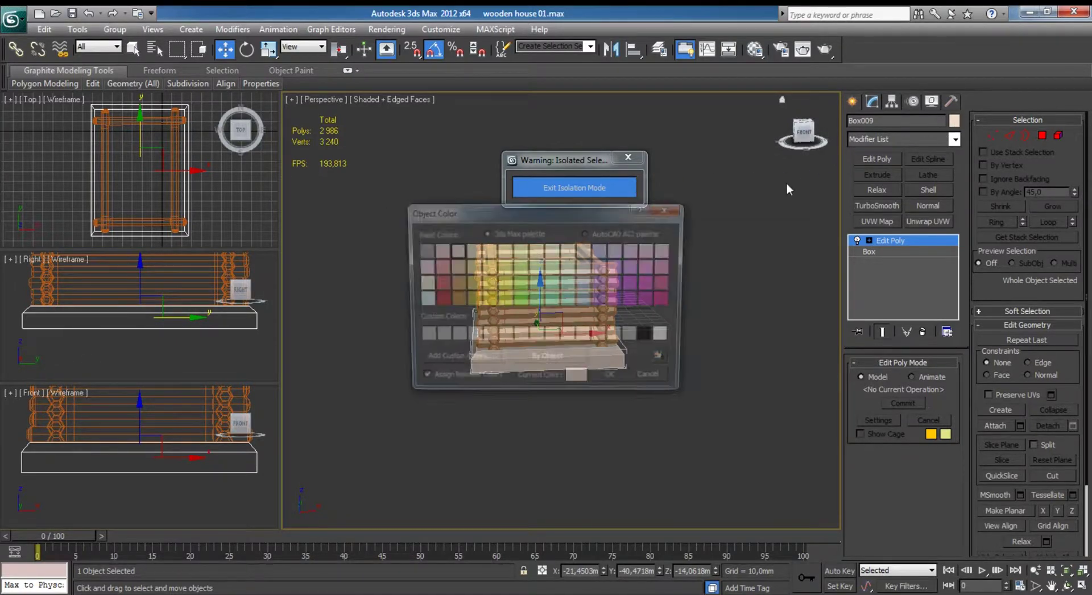
pyautogui.click(457, 286)
pyautogui.click(614, 381)
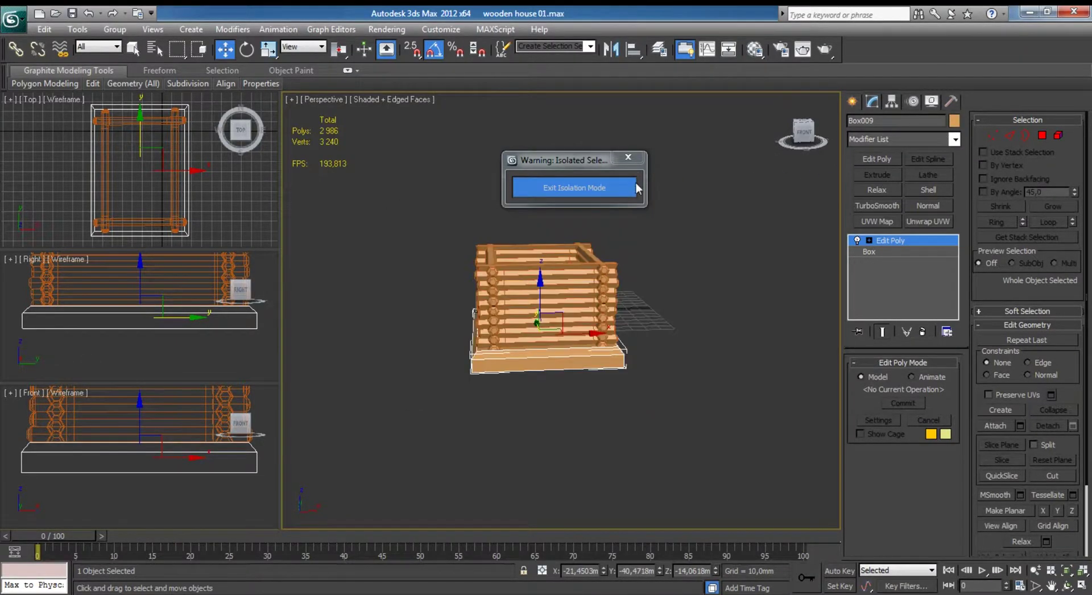
pyautogui.click(623, 187)
# Select base Box009 and lower its bottom vertices in the maximized Right view to thicken it.
pyautogui.click(534, 367)
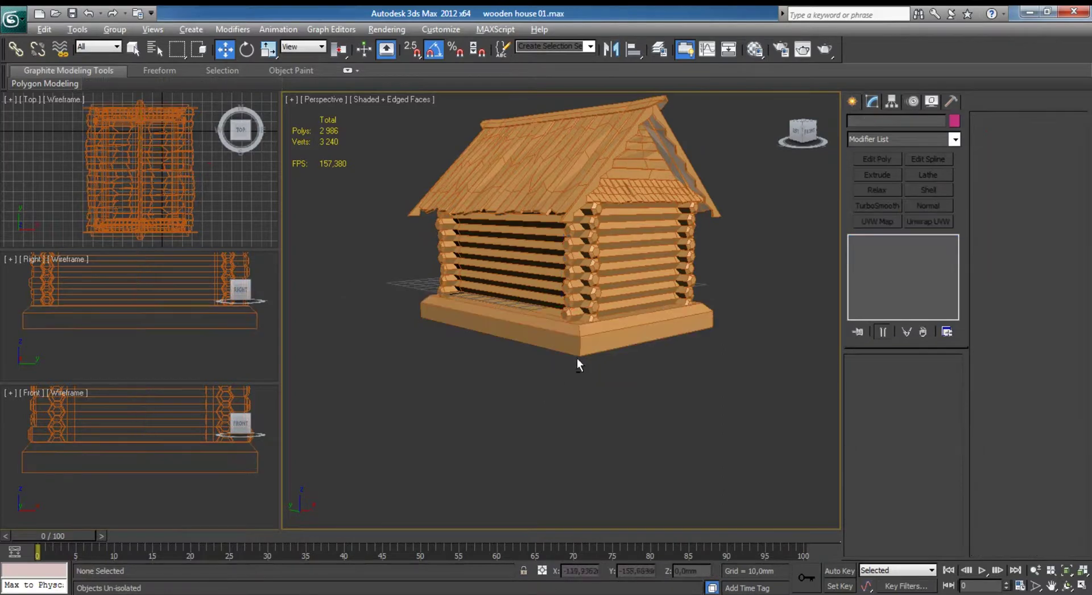
pyautogui.moveTo(577, 358)
pyautogui.keyDown('alt'); pyautogui.mouseDown(button='middle')
pyautogui.moveTo(524, 354)
pyautogui.moveTo(567, 363)
pyautogui.moveTo(570, 343)
pyautogui.mouseUp(button='middle'); pyautogui.keyUp('alt')
pyautogui.scroll(4, 570, 343)
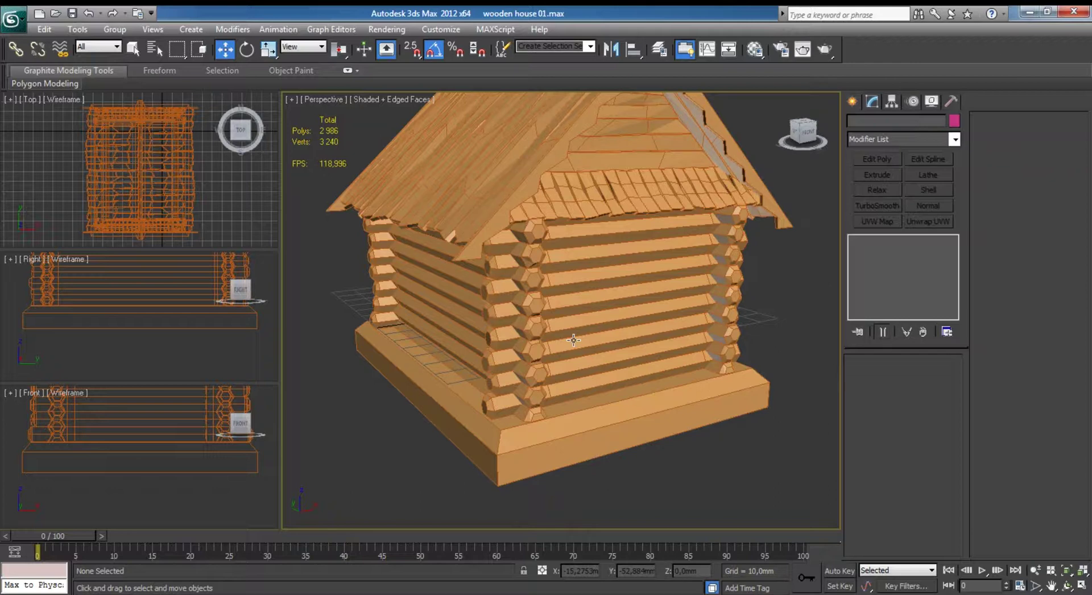
pyautogui.keyDown('alt'); pyautogui.moveTo(573, 340); pyautogui.dragTo(632, 340, button='middle'); pyautogui.keyUp('alt')
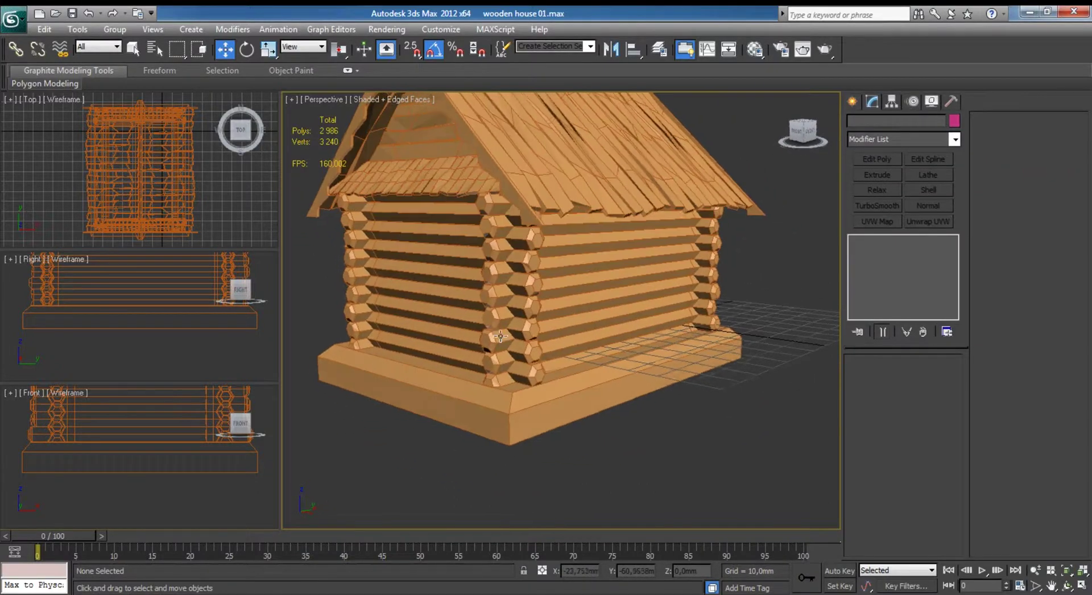
pyautogui.click(635, 433)
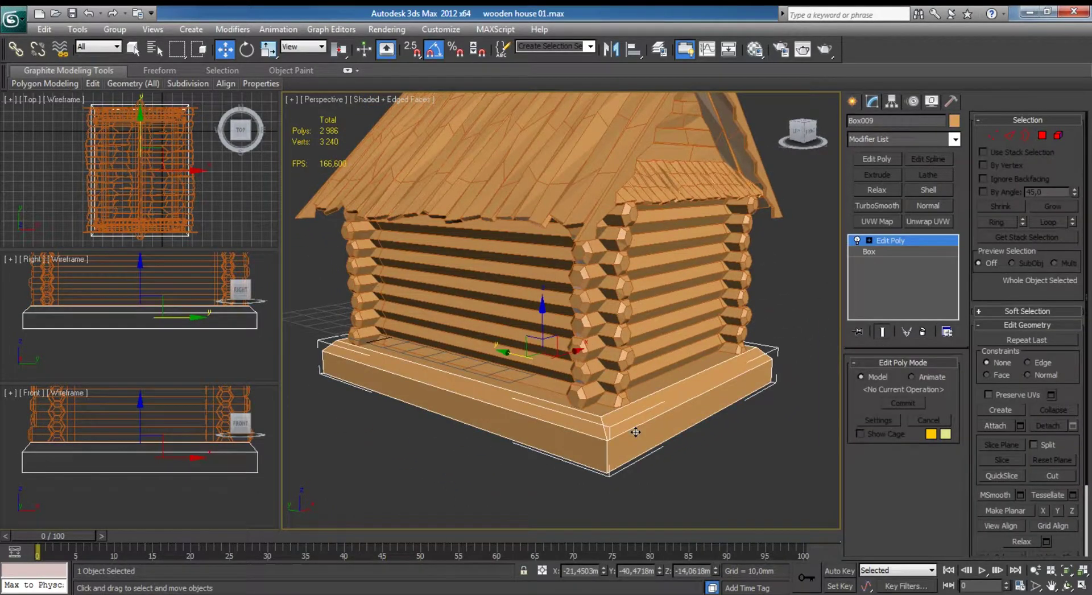
pyautogui.rightClick(125, 333)
pyautogui.hotkey('alt', 'w')
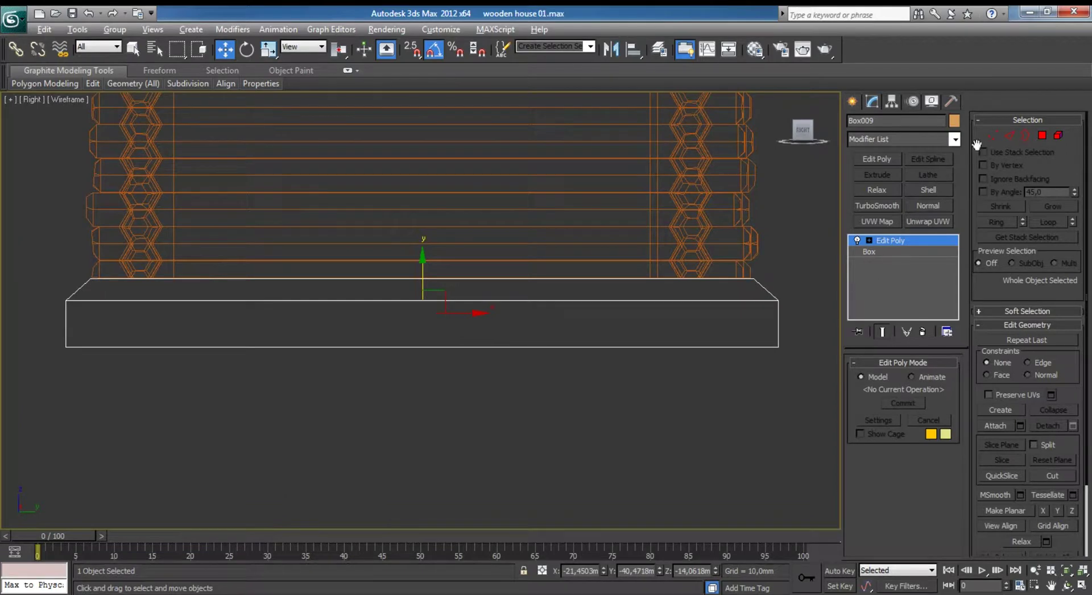
pyautogui.click(992, 135)
pyautogui.moveTo(24, 321); pyautogui.dragTo(777, 387)
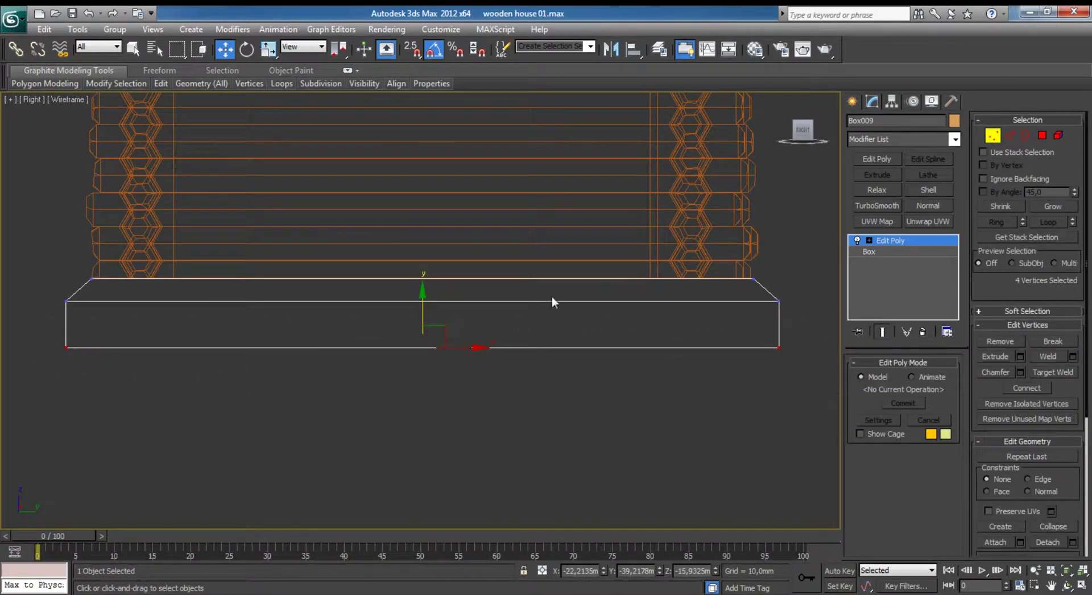
pyautogui.moveTo(422, 302); pyautogui.dragTo(422, 320)
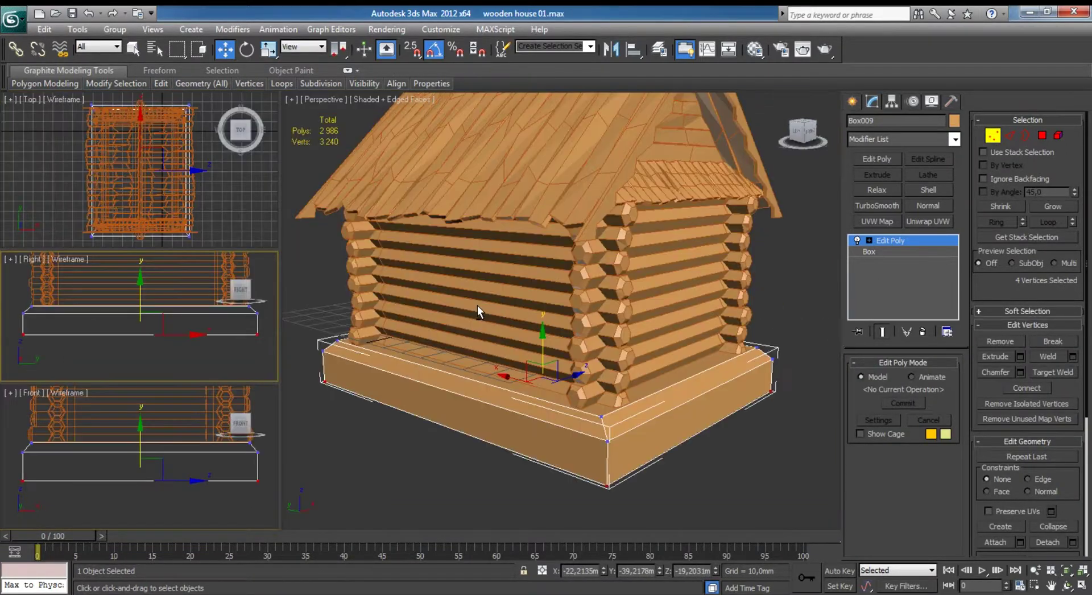
# Review the thickened base, clear the vertex selection and leave Vertex mode.
pyautogui.hotkey('alt', 'w')
pyautogui.scroll(-5, 610, 326)
pyautogui.moveTo(590, 314); pyautogui.dragTo(598, 311, button='middle')
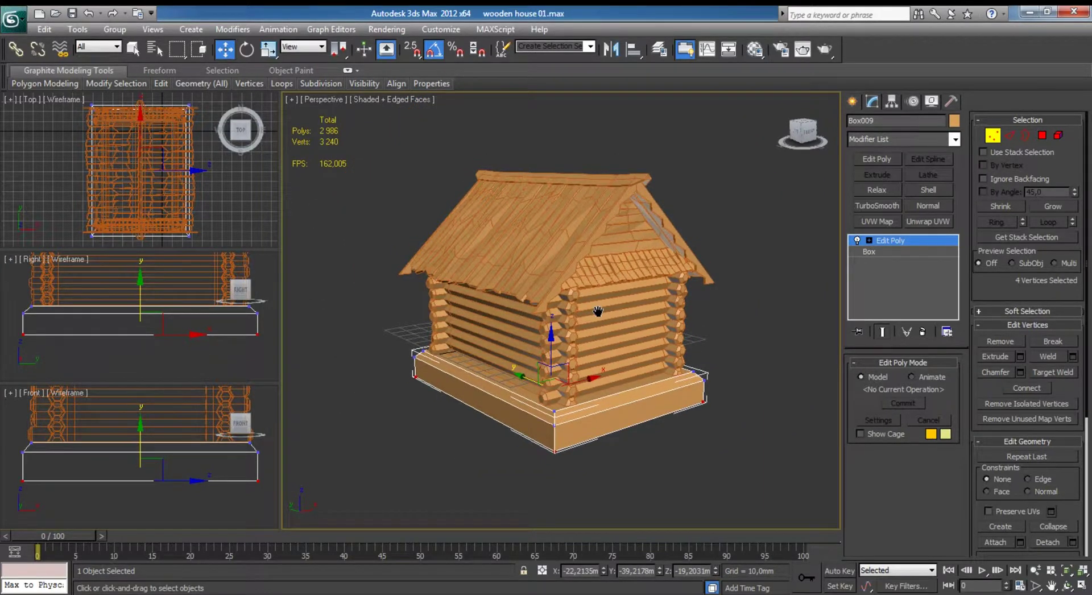
pyautogui.scroll(3, 597, 311)
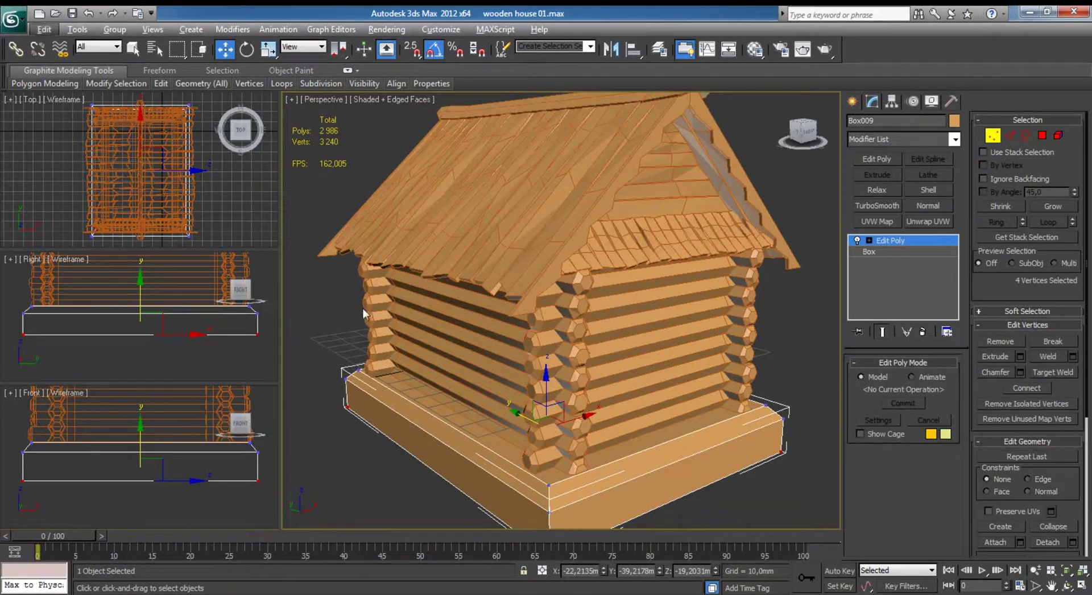
pyautogui.click(162, 332)
pyautogui.hotkey('alt', 'w')
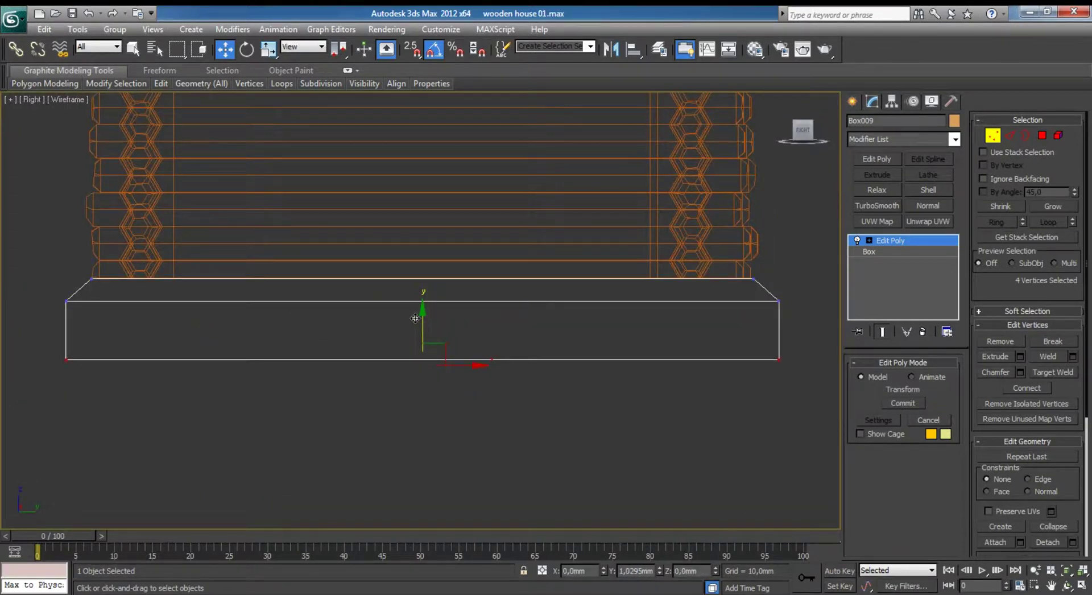
pyautogui.hotkey('alt', 'w')
pyautogui.middleClick(603, 351)
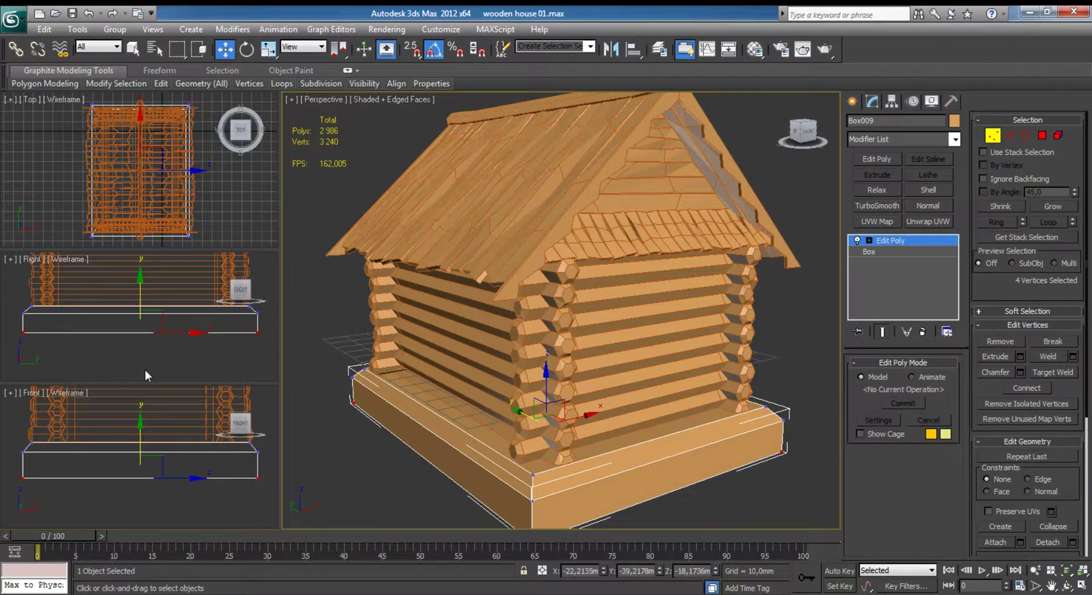
pyautogui.click(158, 360)
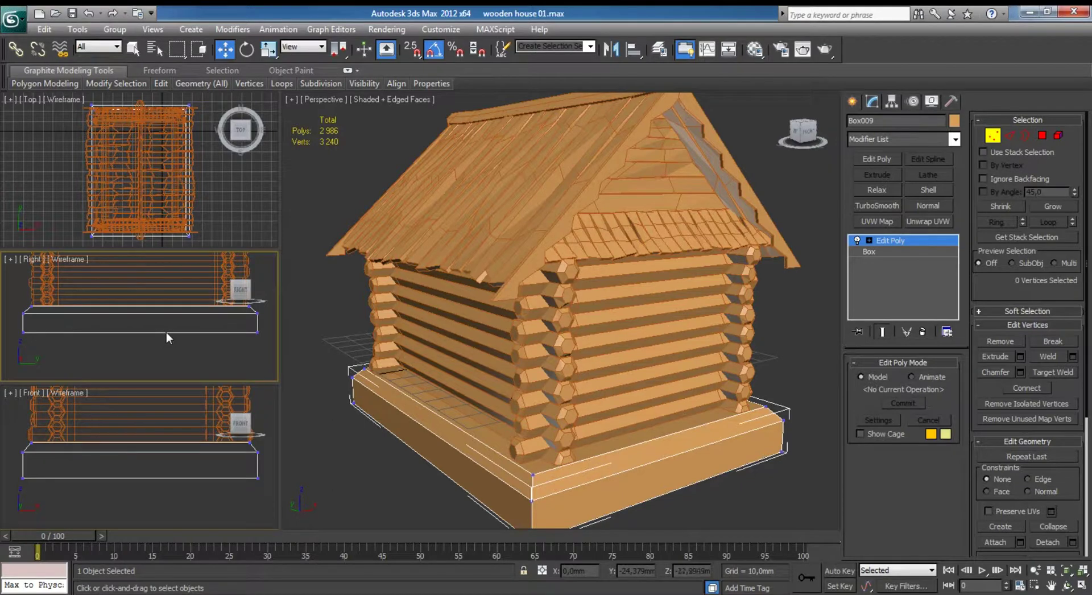
pyautogui.scroll(-3, 543, 393)
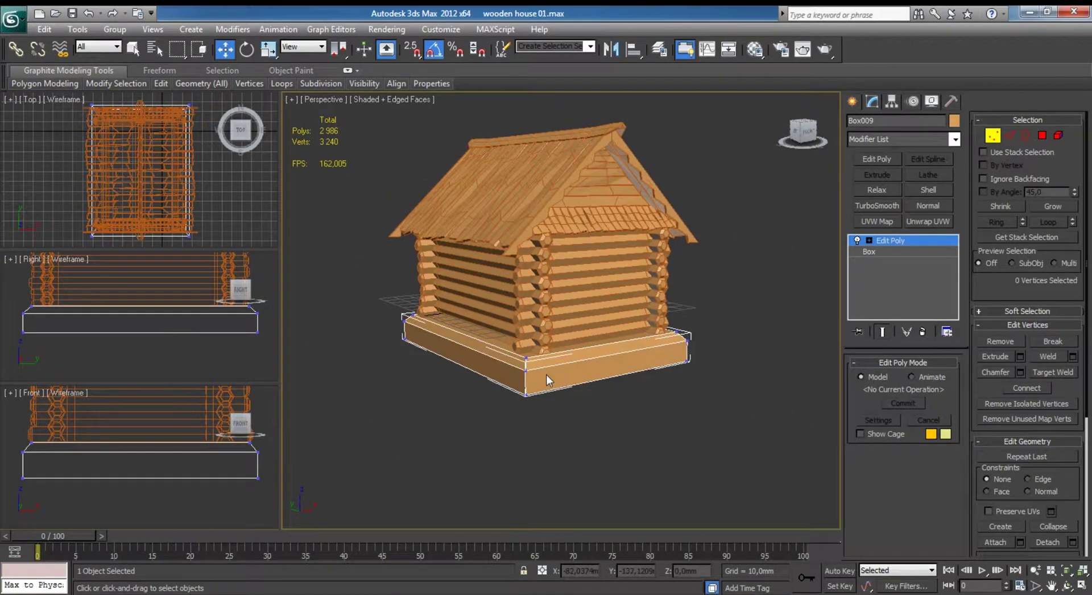
pyautogui.click(992, 135)
# Maximize the Right view and bring up Create > Standard Primitives.
pyautogui.click(114, 335)
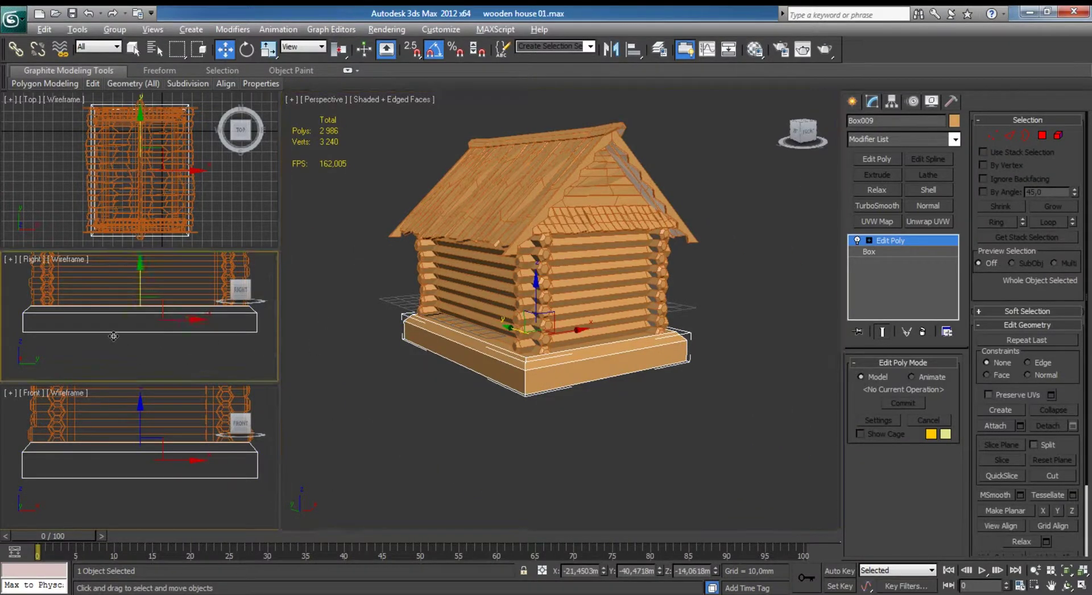
pyautogui.hotkey('alt', 'w')
pyautogui.click(851, 101)
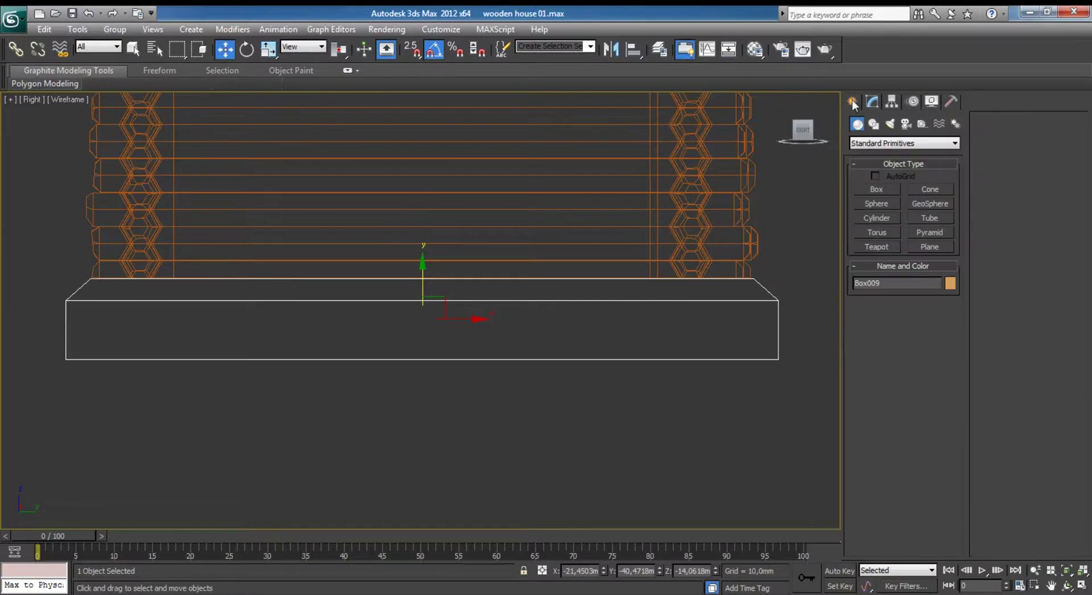
# Draw a long flat box, Box010, along the base and move it out from the wall.
pyautogui.click(884, 189)
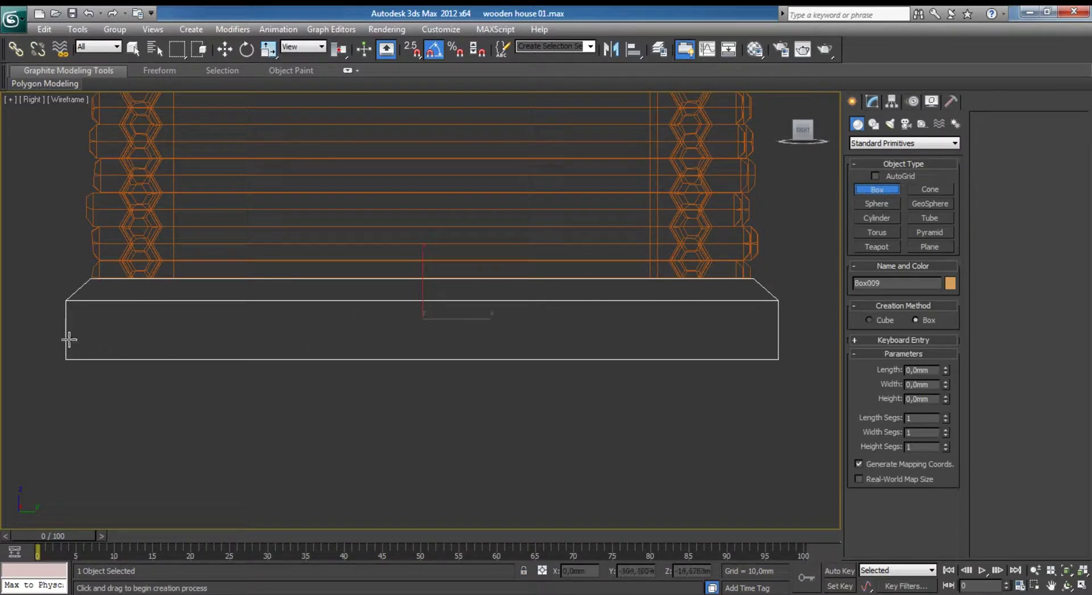
pyautogui.moveTo(66, 331)
pyautogui.mouseDown()
pyautogui.moveTo(794, 358)
pyautogui.moveTo(780, 359)
pyautogui.mouseUp()
pyautogui.press('w')
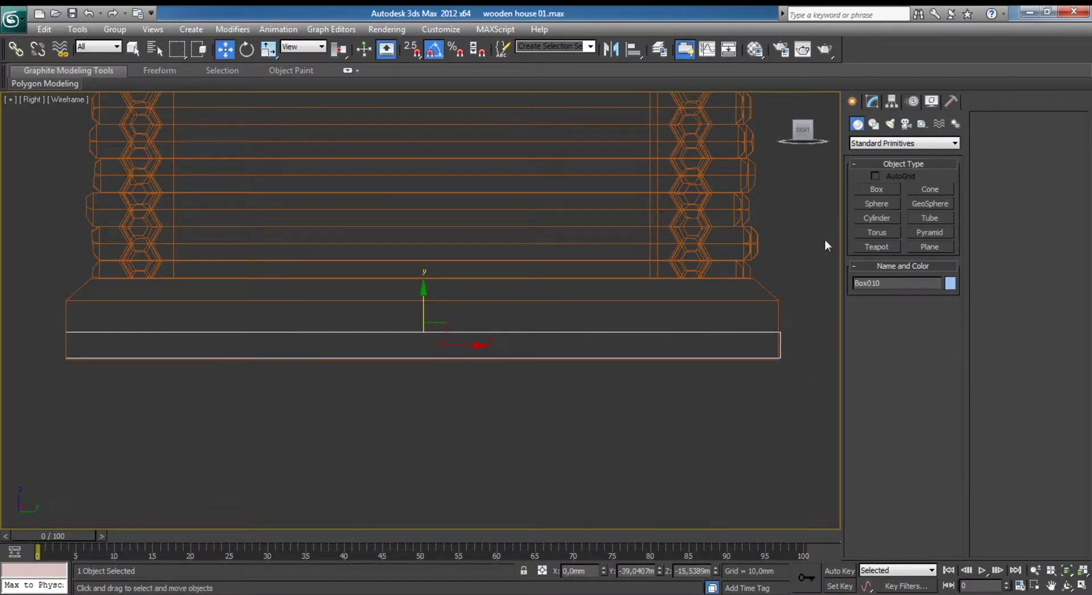
pyautogui.click(872, 101)
pyautogui.hotkey('alt', 'w')
pyautogui.scroll(3, 626, 370)
pyautogui.scroll(3, 608, 395)
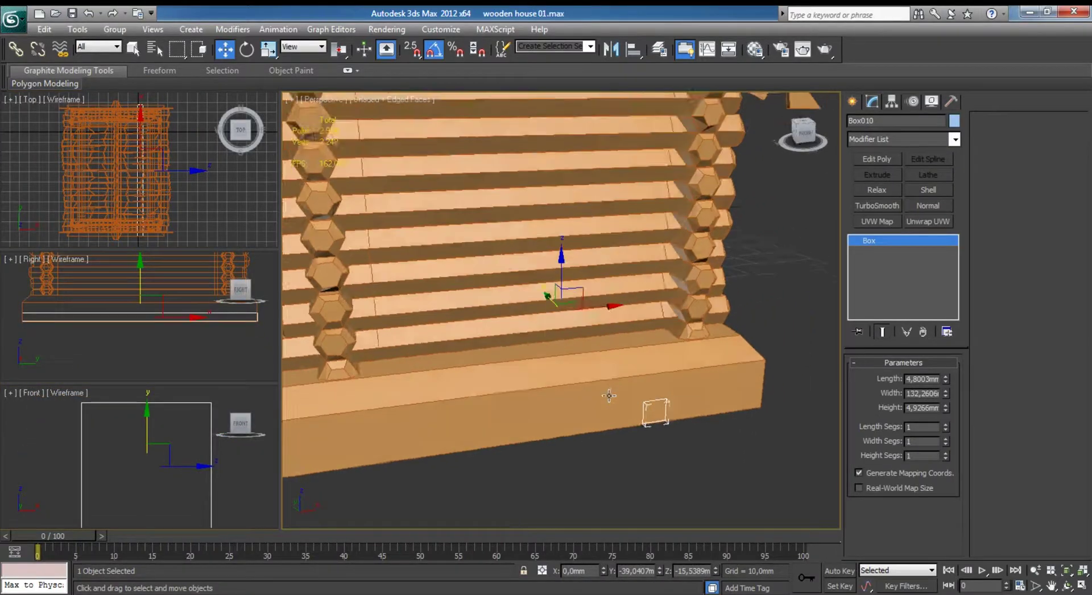
pyautogui.keyDown('alt'); pyautogui.moveTo(608, 395); pyautogui.dragTo(487, 319, button='middle'); pyautogui.keyUp('alt')
pyautogui.moveTo(488, 320); pyautogui.dragTo(618, 307)
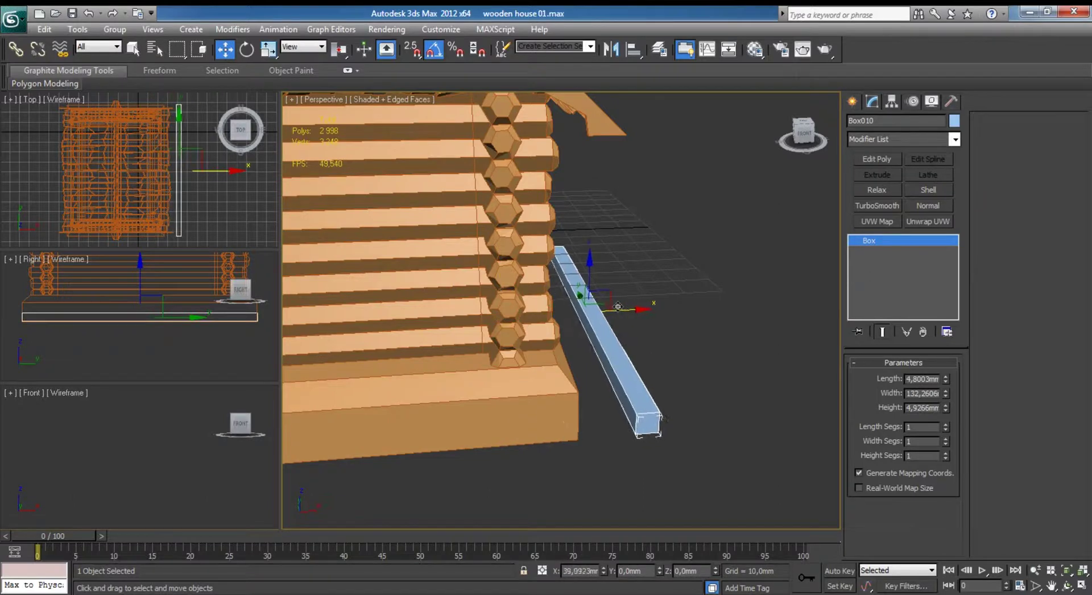
# Set Box010's height to 1.0 mm and maximize the Right view.
pyautogui.moveTo(945, 407); pyautogui.dragTo(925, 414)
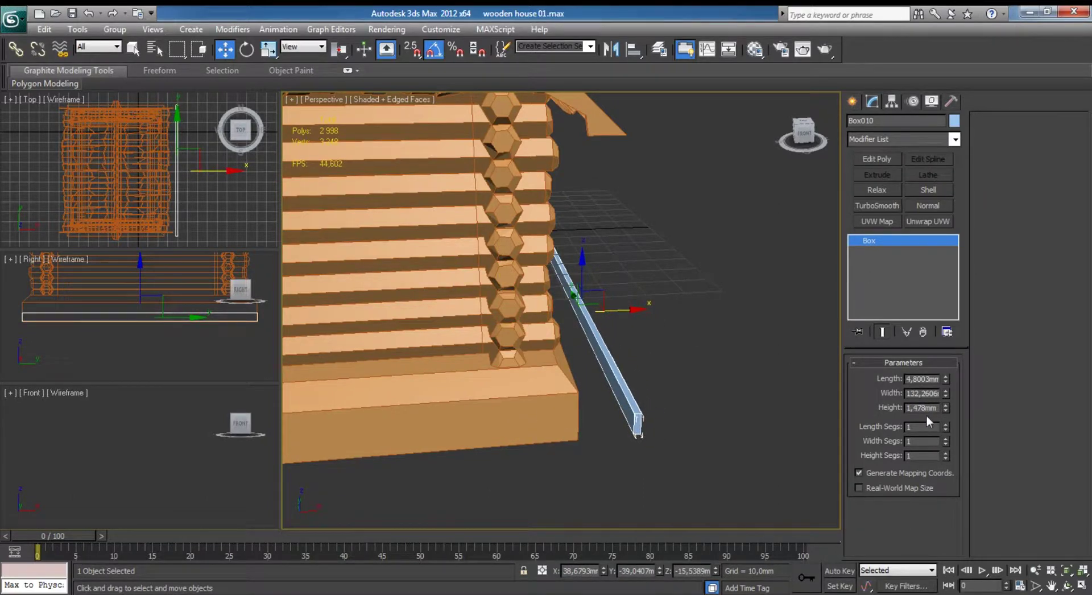
pyautogui.doubleClick(921, 407)
pyautogui.write('1')
pyautogui.press('Return')
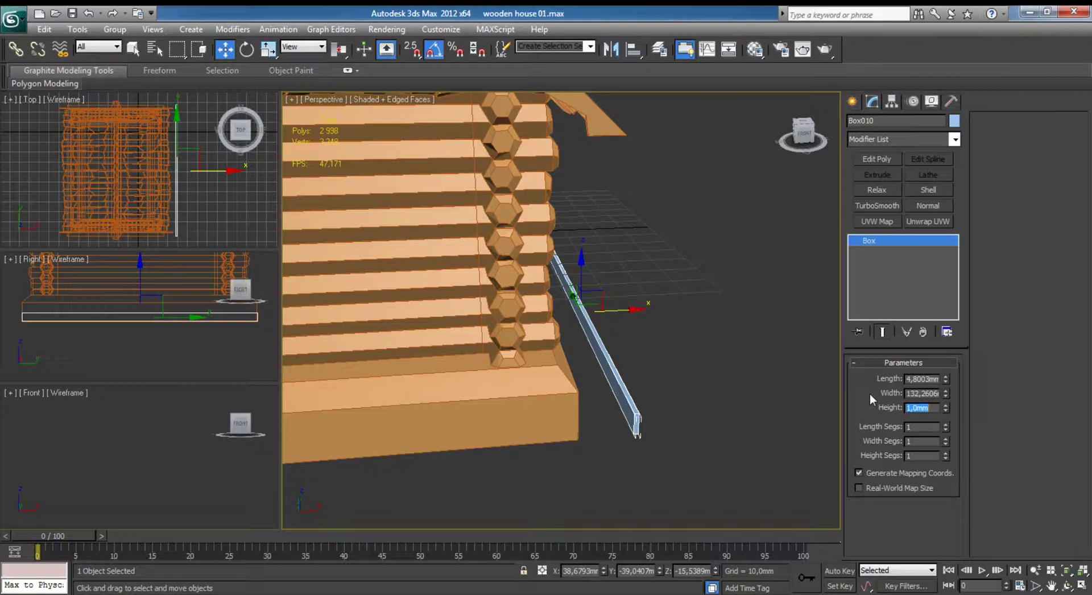
pyautogui.rightClick(140, 336)
pyautogui.hotkey('alt', 'w')
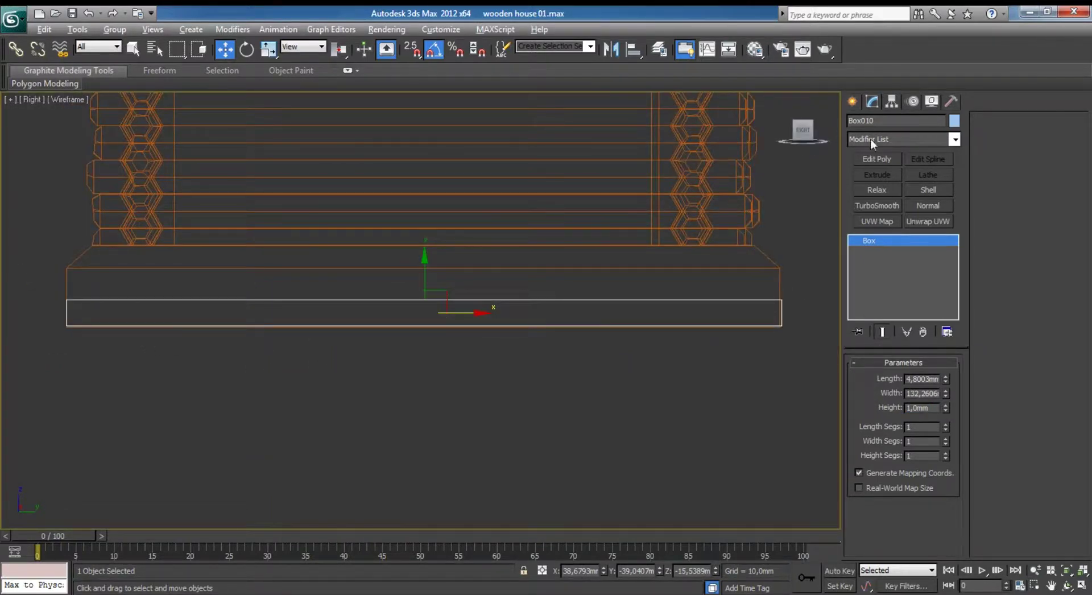
# Add Edit Poly to Box010 and connect its four long edges with 3 cross edges.
pyautogui.click(871, 159)
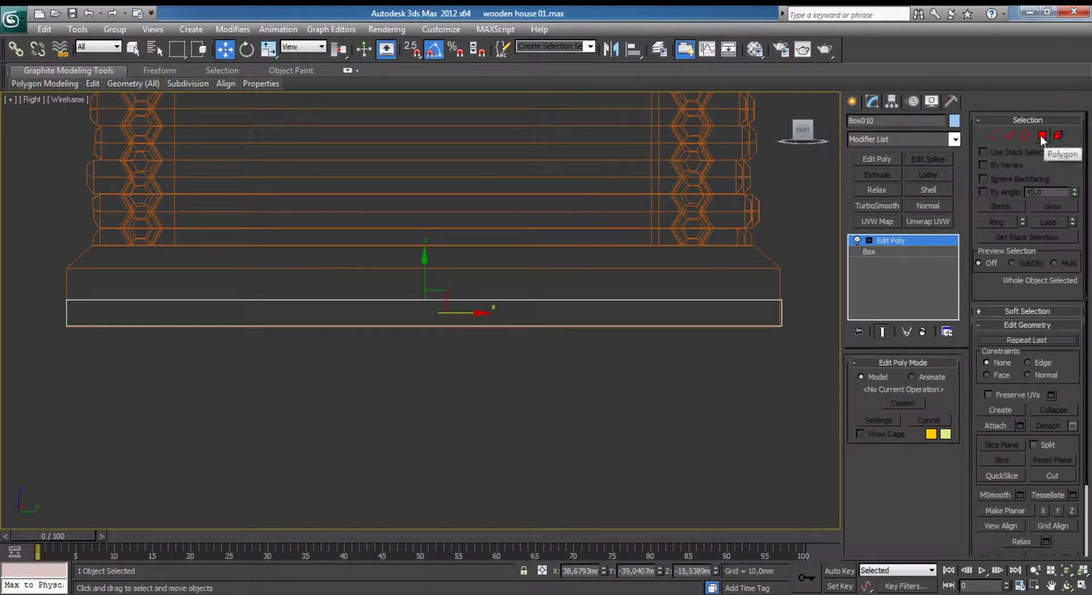
pyautogui.click(1009, 136)
pyautogui.moveTo(463, 246); pyautogui.dragTo(483, 341)
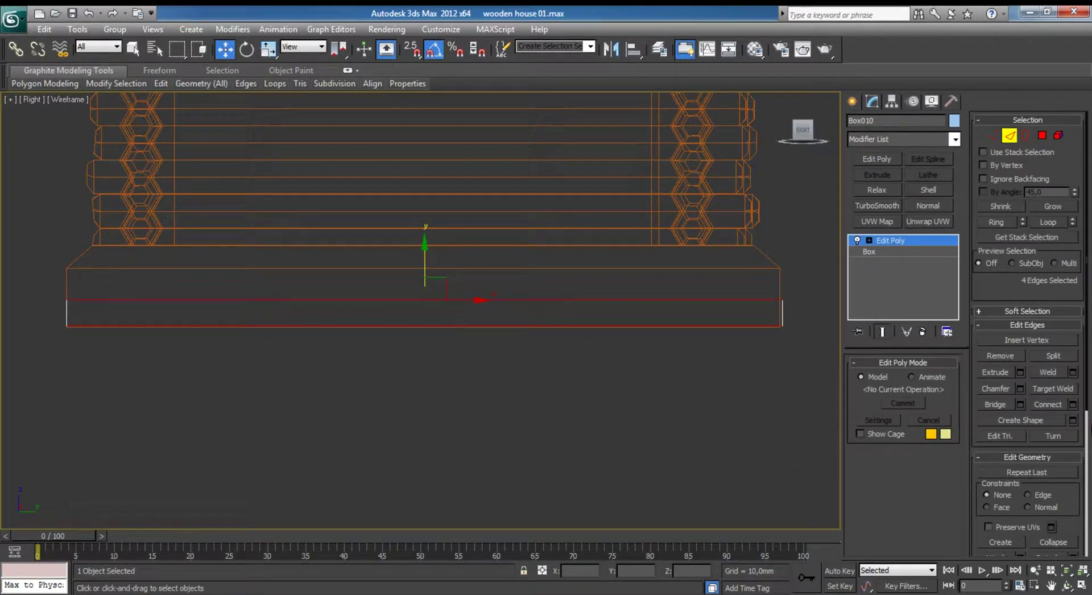
pyautogui.click(1073, 405)
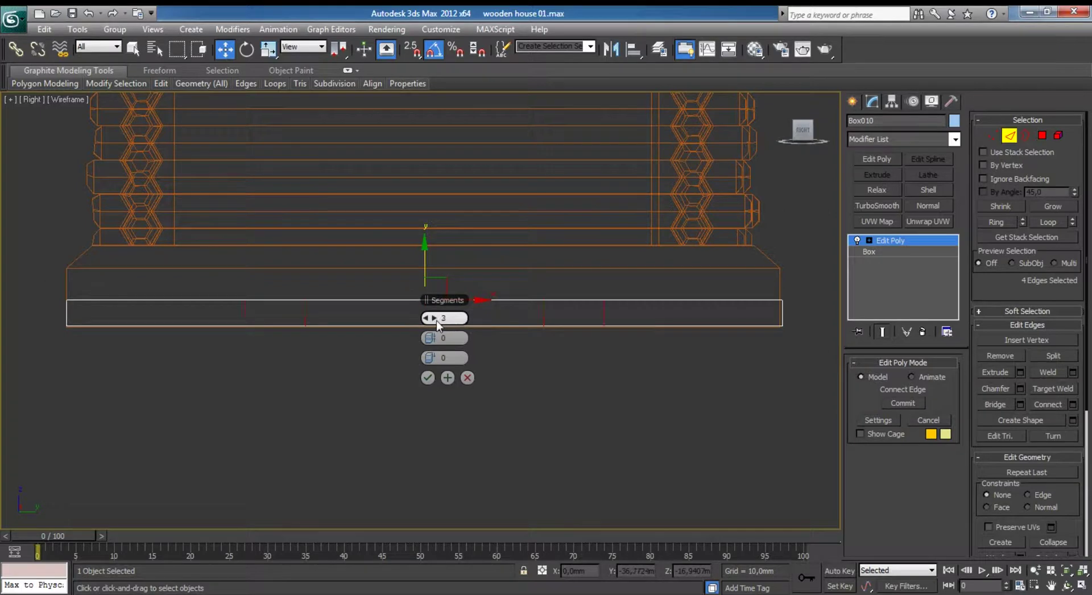
pyautogui.click(428, 377)
# Select the strip's seam vertices and nudge the top row slightly up.
pyautogui.moveTo(287, 342); pyautogui.dragTo(468, 358, button='middle')
pyautogui.press('1')
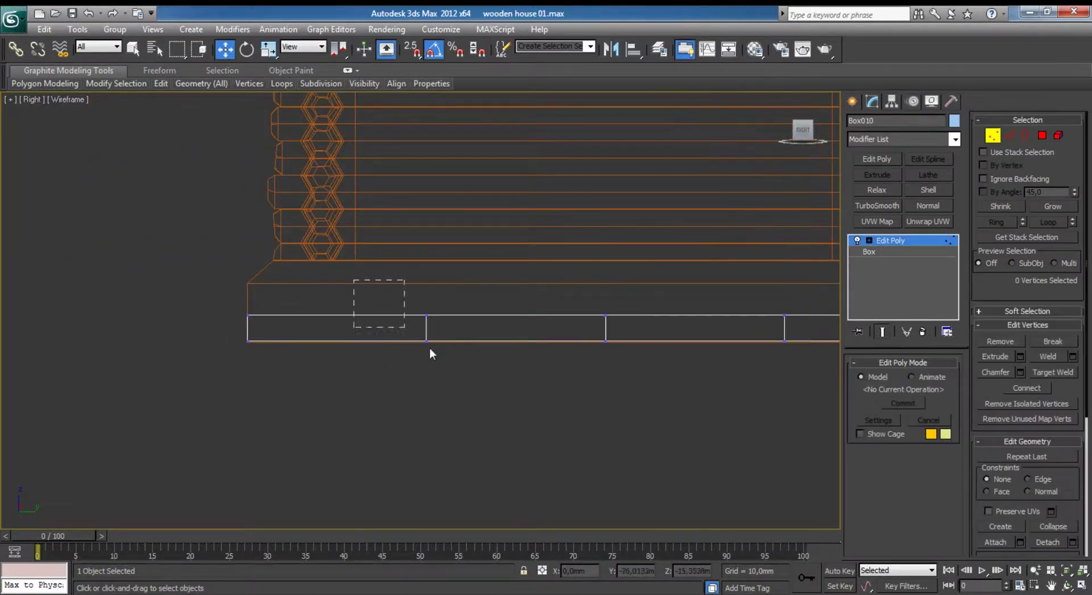
pyautogui.moveTo(429, 348)
pyautogui.mouseDown()
pyautogui.moveTo(419, 306)
pyautogui.moveTo(362, 309)
pyautogui.mouseUp()
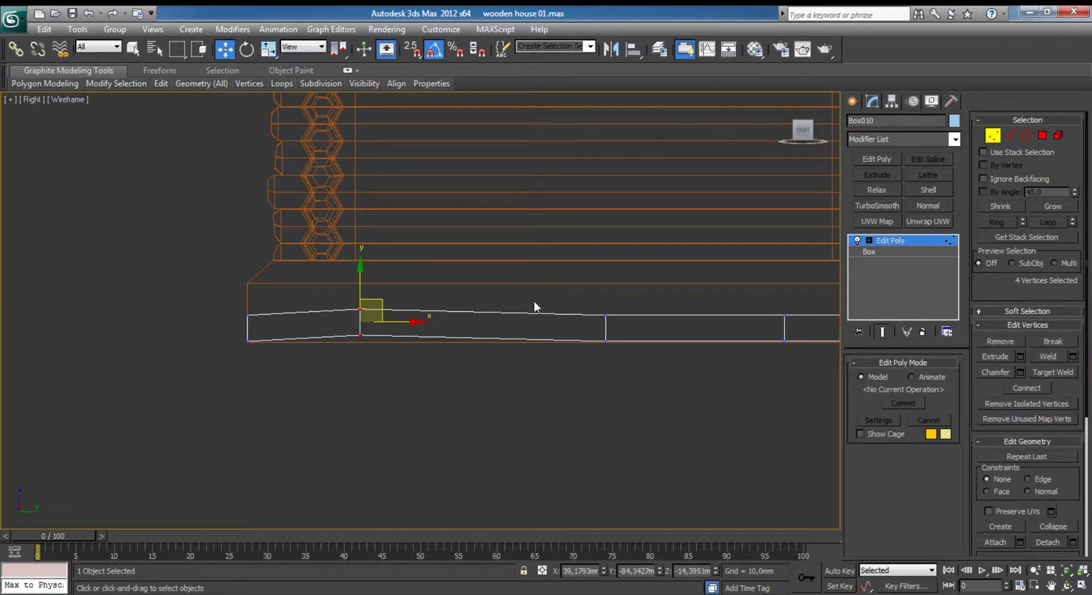
pyautogui.hotkey('ctrl', 'z')
pyautogui.moveTo(265, 321); pyautogui.dragTo(101, 319, button='middle')
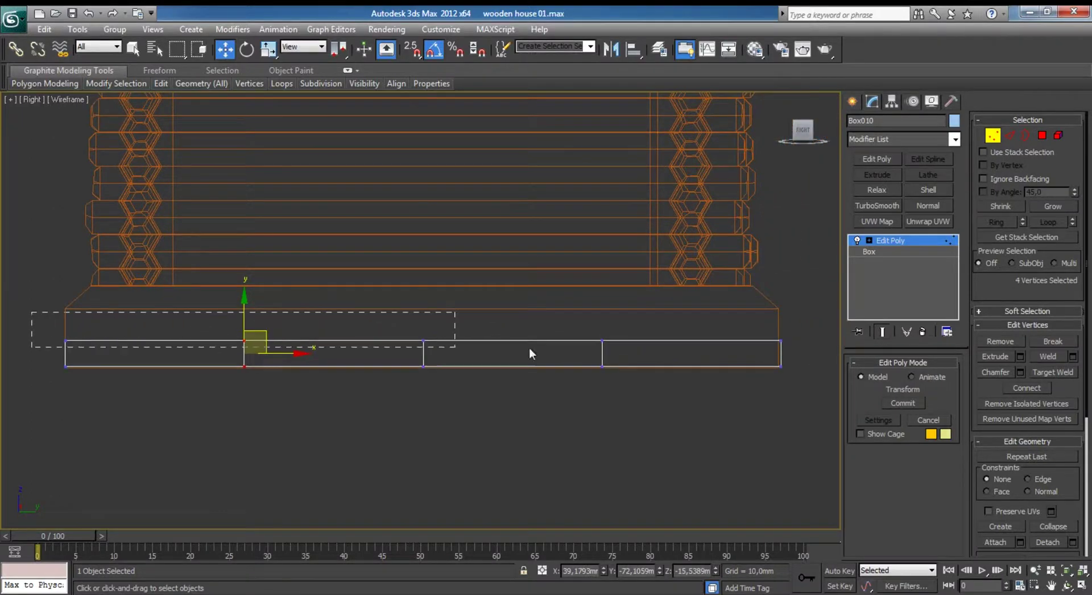
pyautogui.moveTo(840, 348); pyautogui.dragTo(841, 347)
pyautogui.moveTo(421, 301); pyautogui.dragTo(422, 298)
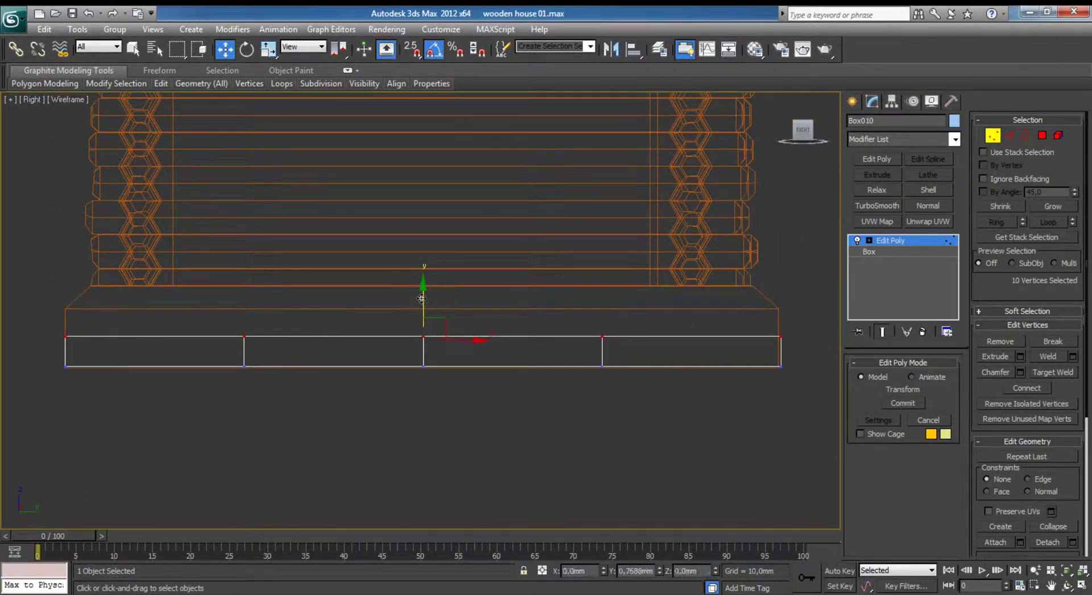
# Slant the first seam diagonally and line up the strip's left-end corner vertices.
pyautogui.scroll(3, 577, 346)
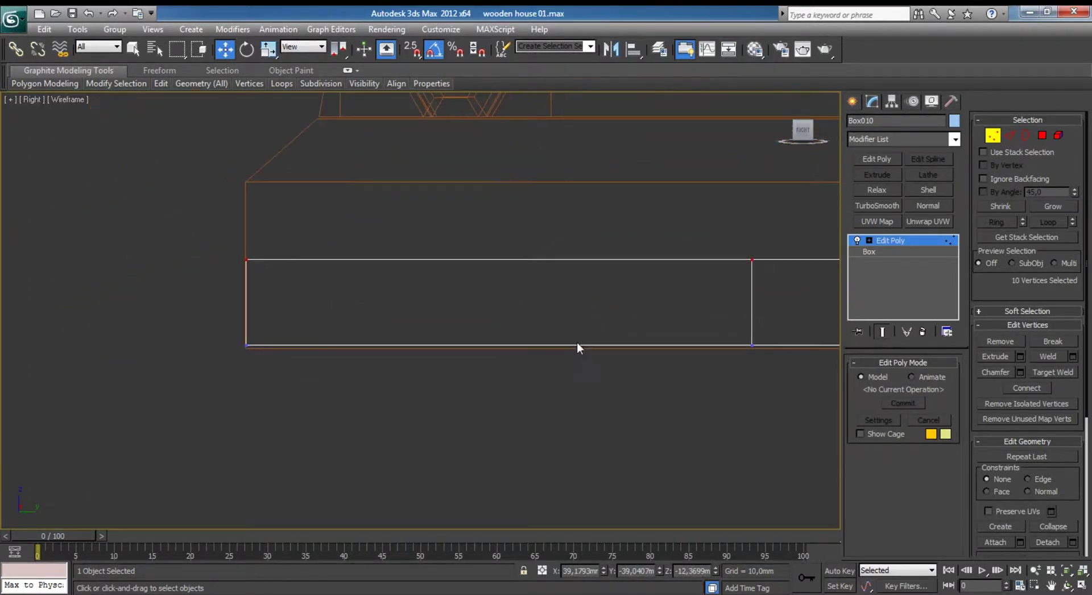
pyautogui.moveTo(733, 244); pyautogui.dragTo(785, 297)
pyautogui.moveTo(777, 244); pyautogui.dragTo(546, 250)
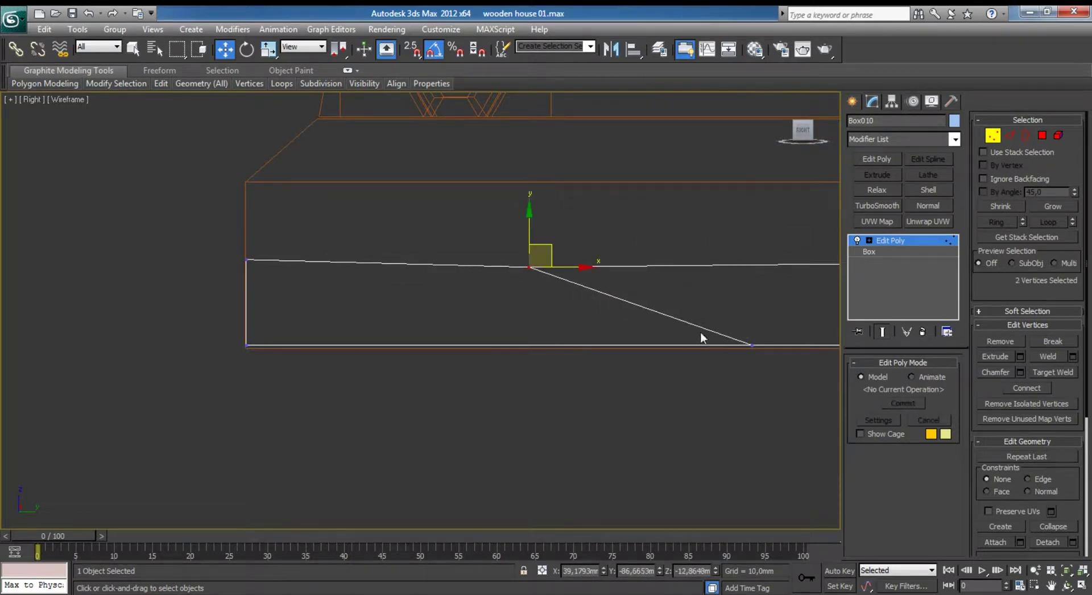
pyautogui.moveTo(768, 327); pyautogui.dragTo(593, 324)
pyautogui.click(593, 324)
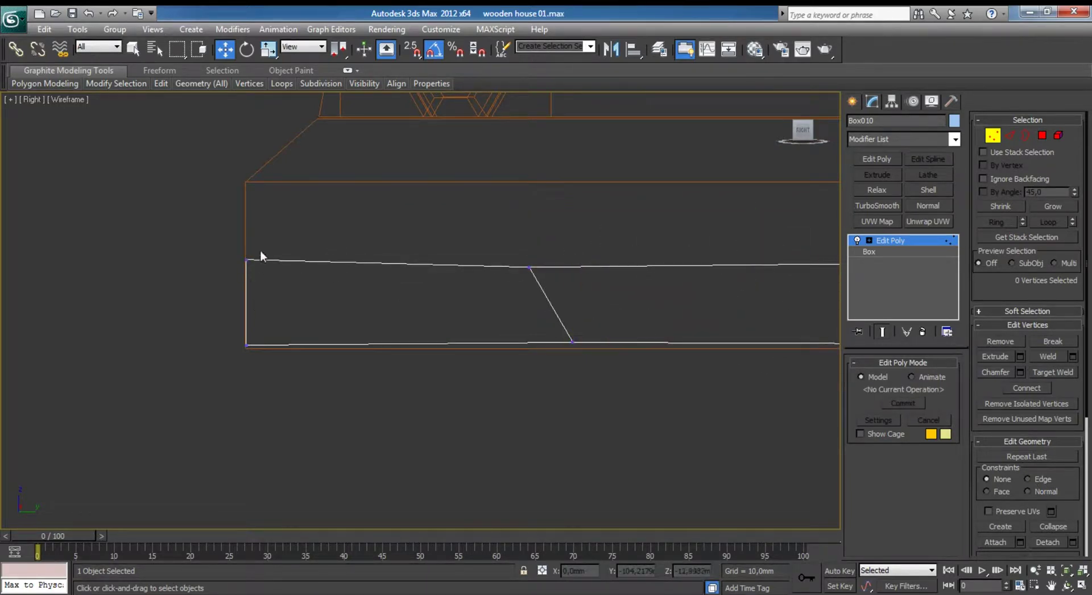
pyautogui.moveTo(261, 269); pyautogui.dragTo(247, 248)
pyautogui.moveTo(222, 321); pyautogui.dragTo(267, 366)
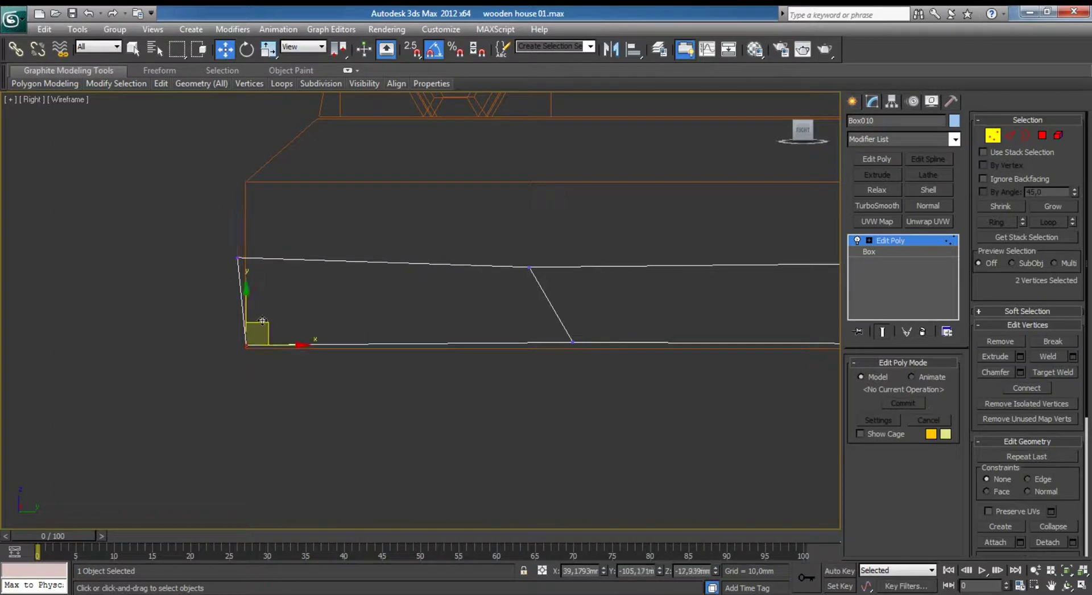
pyautogui.moveTo(261, 322); pyautogui.dragTo(258, 326)
# Align the next seam's and the right end's vertices along the strip's bottom edge.
pyautogui.scroll(-3, 257, 326)
pyautogui.scroll(8, 273, 323)
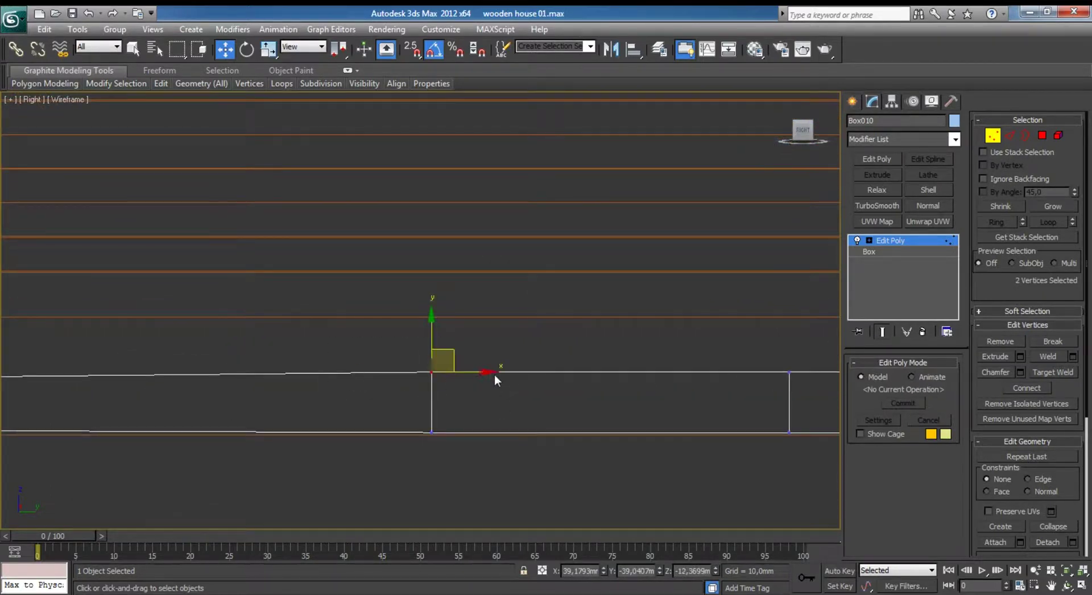
pyautogui.moveTo(457, 357); pyautogui.dragTo(449, 419)
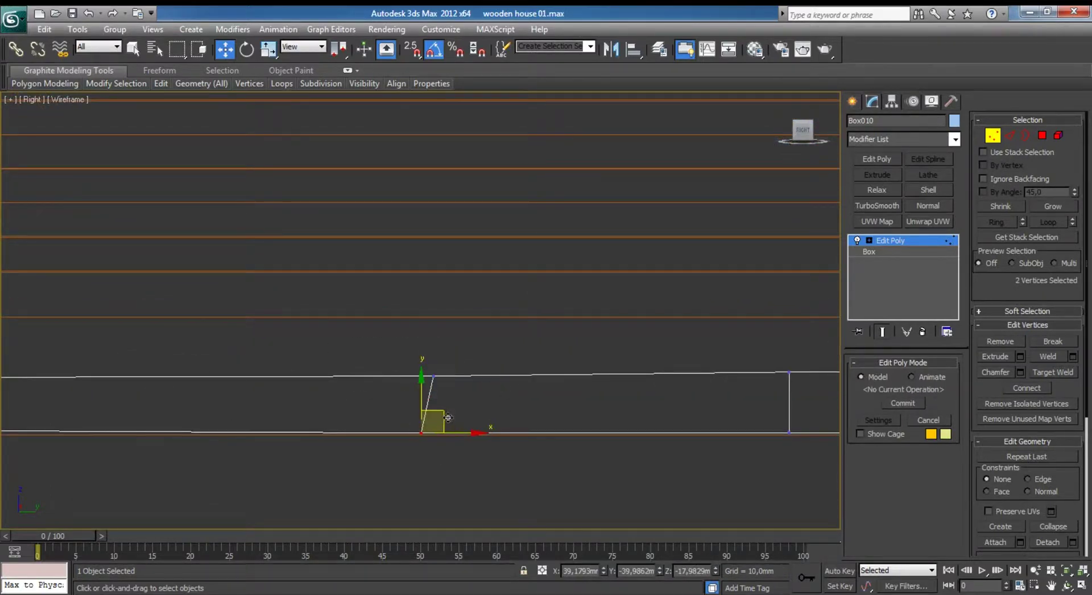
pyautogui.moveTo(642, 370); pyautogui.dragTo(370, 349, button='middle')
pyautogui.moveTo(500, 335); pyautogui.dragTo(588, 373)
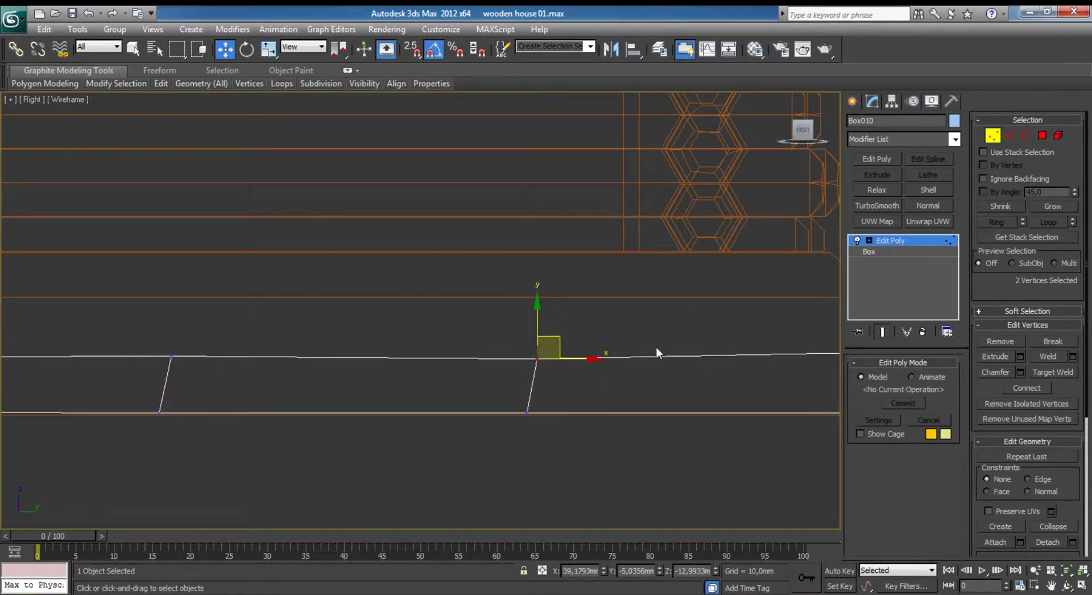
pyautogui.moveTo(657, 351); pyautogui.dragTo(510, 316, button='middle')
pyautogui.moveTo(571, 335); pyautogui.dragTo(617, 372)
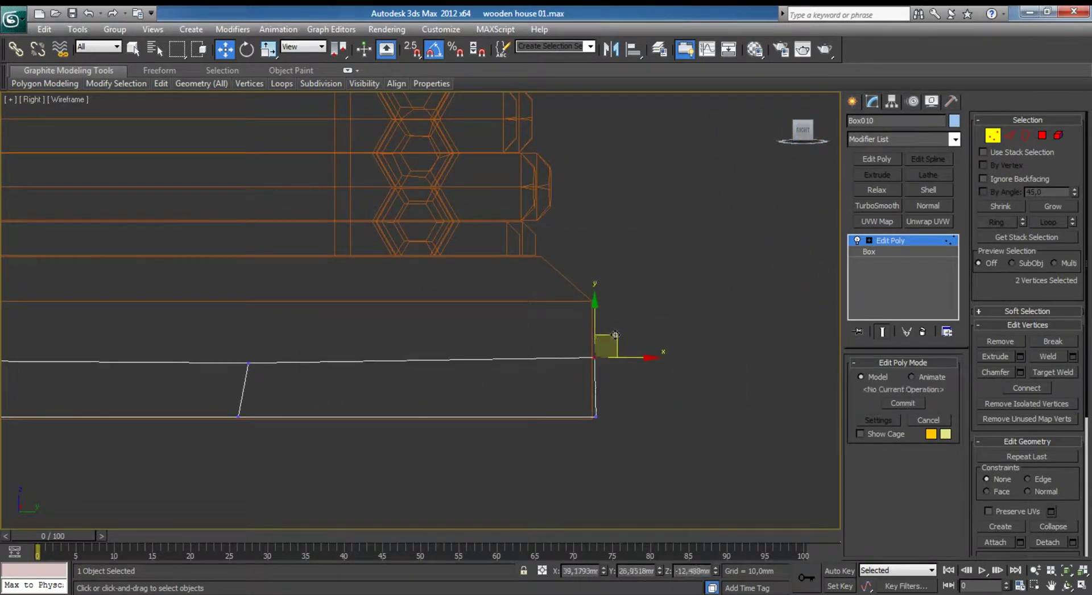
pyautogui.hotkey('alt', 'w')
pyautogui.scroll(5, 619, 335)
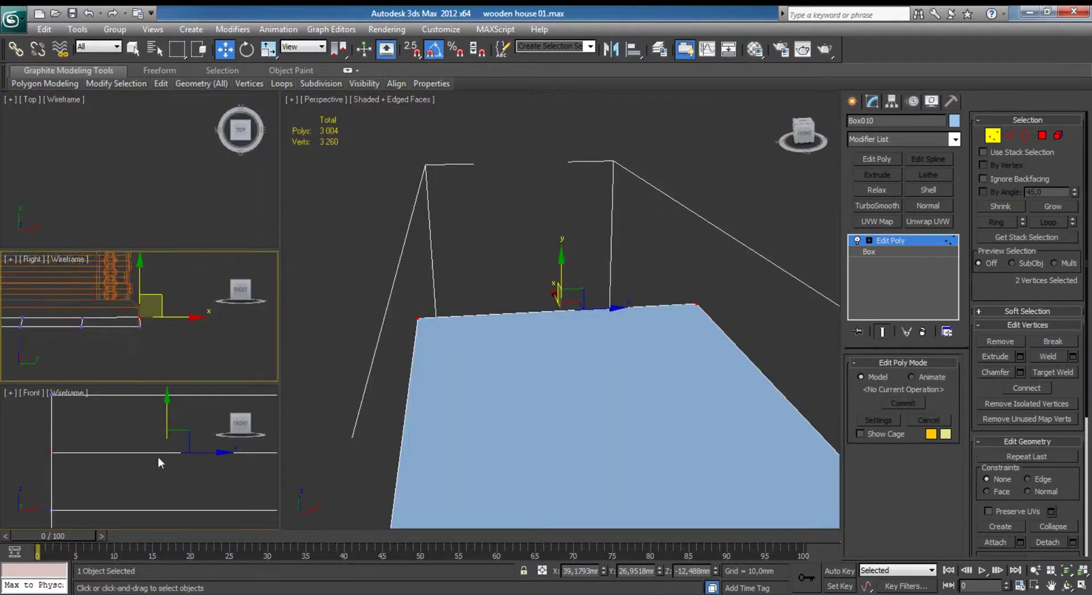
# In the maximized Front view, move the strip flush against the base's side.
pyautogui.moveTo(154, 460); pyautogui.dragTo(138, 449, button='middle')
pyautogui.hotkey('alt', 'w')
pyautogui.click(992, 136)
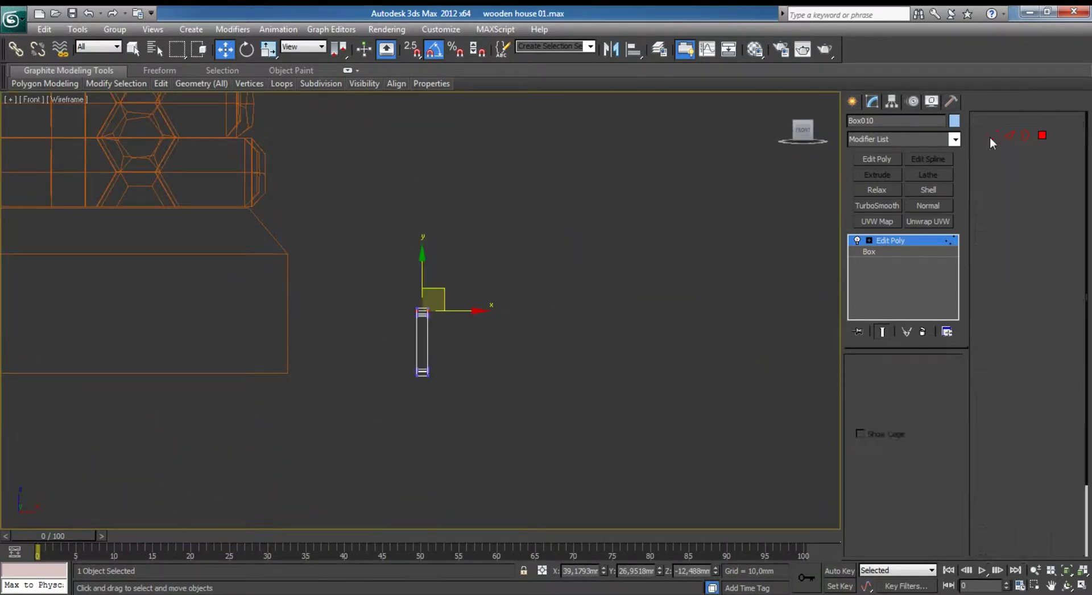
pyautogui.moveTo(460, 341); pyautogui.dragTo(334, 337)
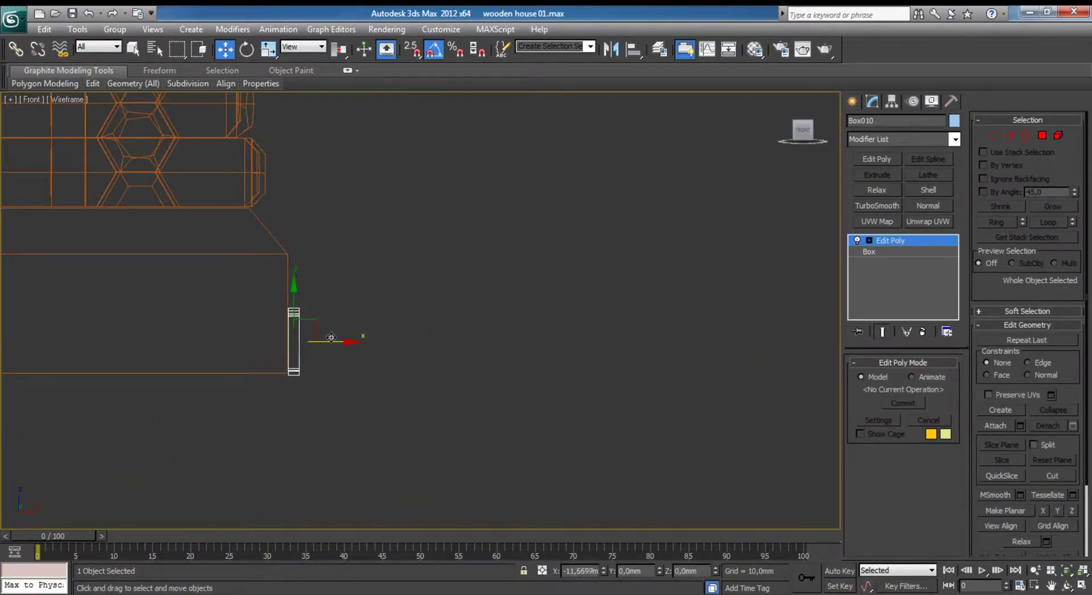
pyautogui.moveTo(358, 348); pyautogui.dragTo(417, 379, button='middle')
pyautogui.scroll(2, 417, 379)
# Copy the strip above the original as Box011 and colour both strips orange.
pyautogui.keyDown('shift'); pyautogui.moveTo(358, 370); pyautogui.dragTo(375, 263); pyautogui.keyUp('shift')
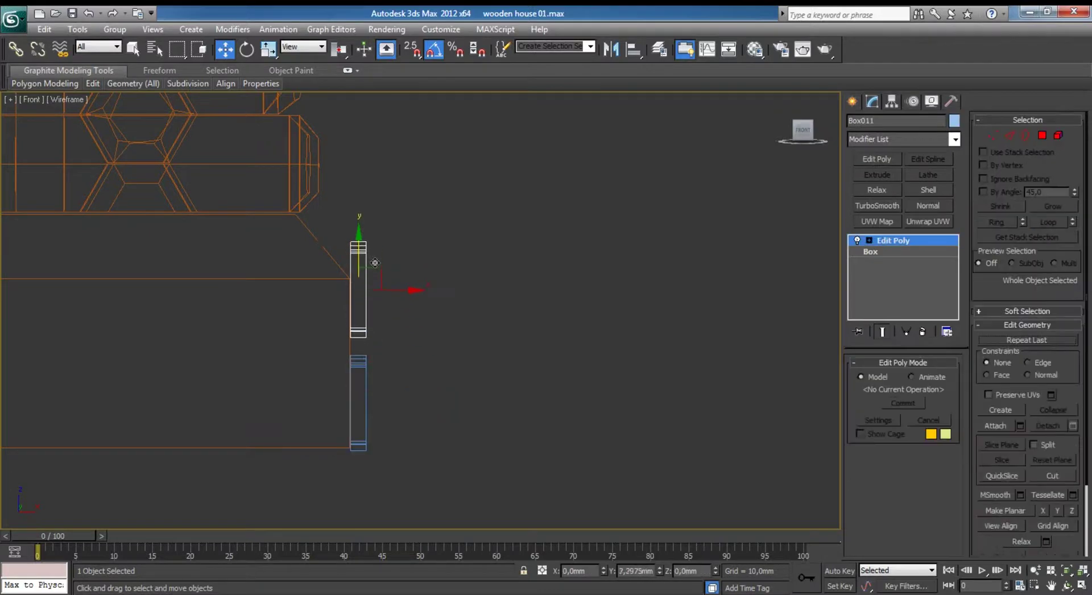
pyautogui.click(537, 363)
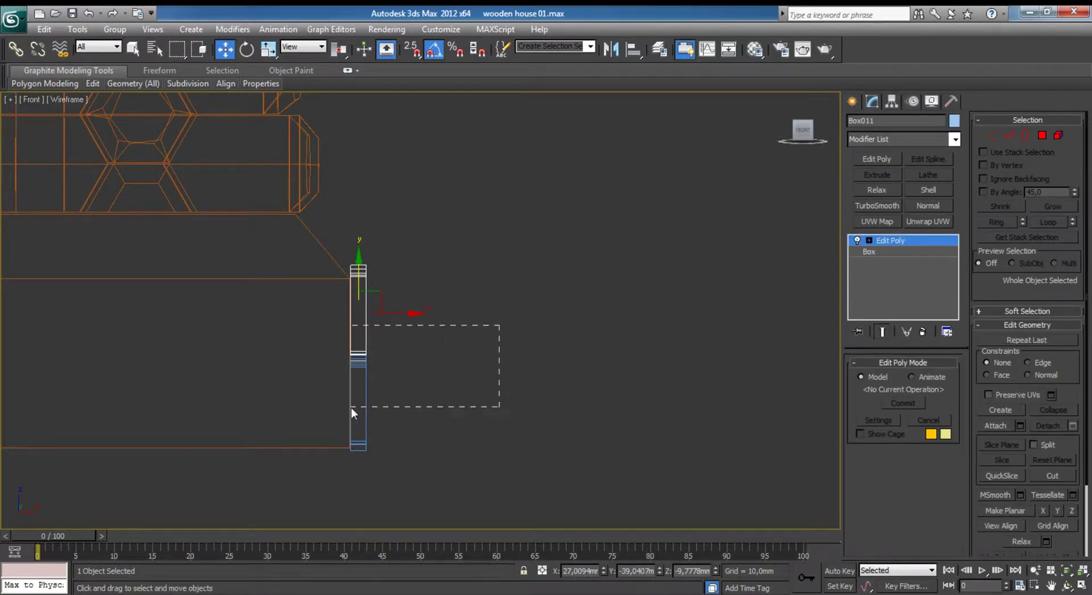
pyautogui.moveTo(500, 326); pyautogui.dragTo(351, 408)
pyautogui.click(954, 121)
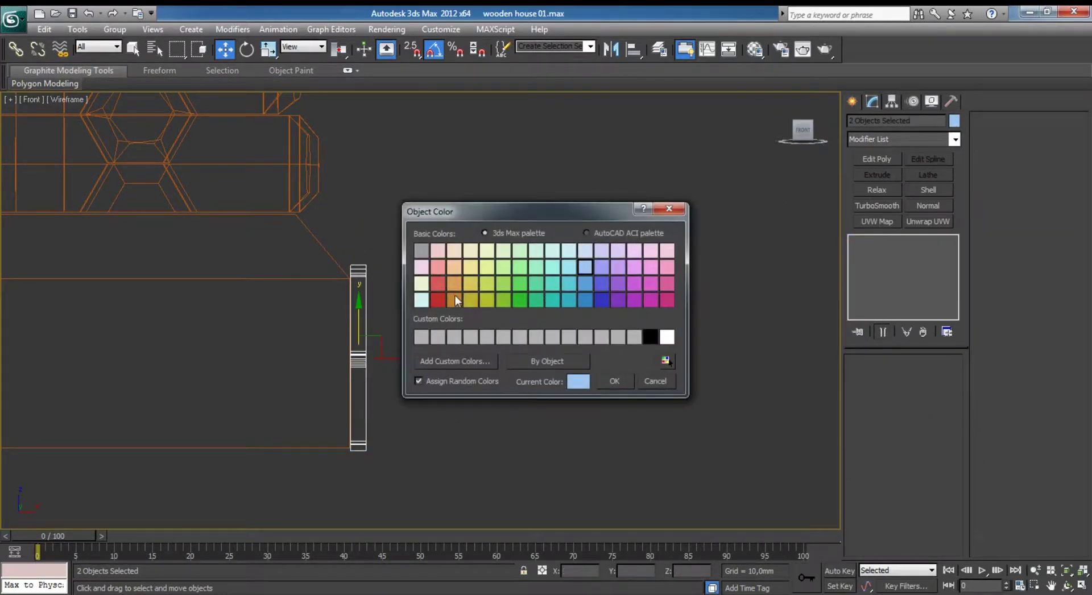
pyautogui.click(624, 380)
# Inspect the strips at the base corner in perspective and select the copied strip.
pyautogui.hotkey('alt', 'w')
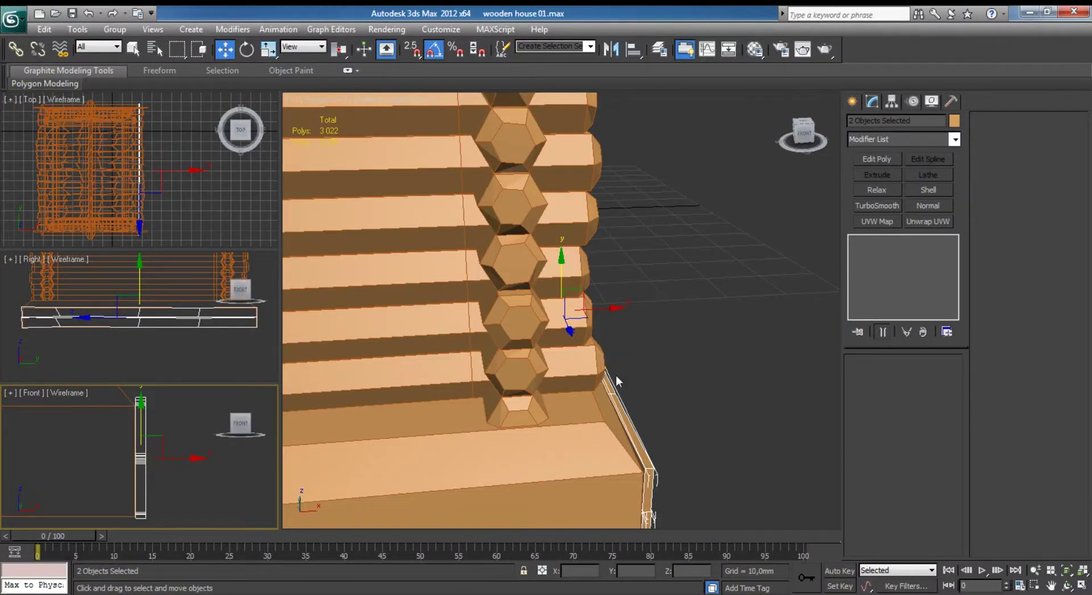
pyautogui.moveTo(615, 375)
pyautogui.keyDown('alt'); pyautogui.mouseDown(button='middle')
pyautogui.moveTo(478, 353)
pyautogui.moveTo(626, 346)
pyautogui.moveTo(619, 365)
pyautogui.mouseUp(button='middle'); pyautogui.keyUp('alt')
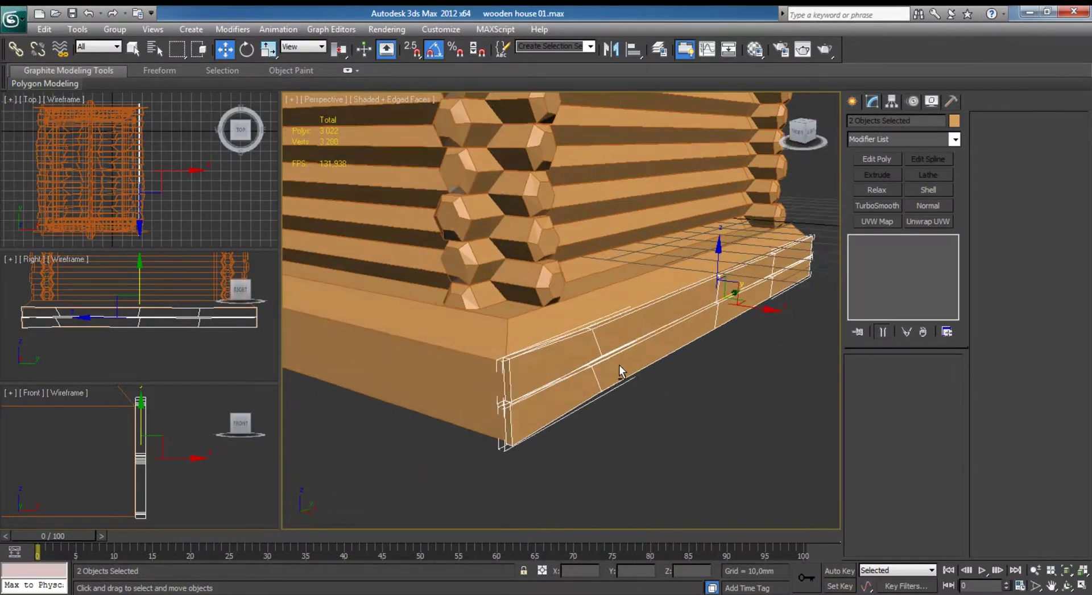
pyautogui.click(695, 396)
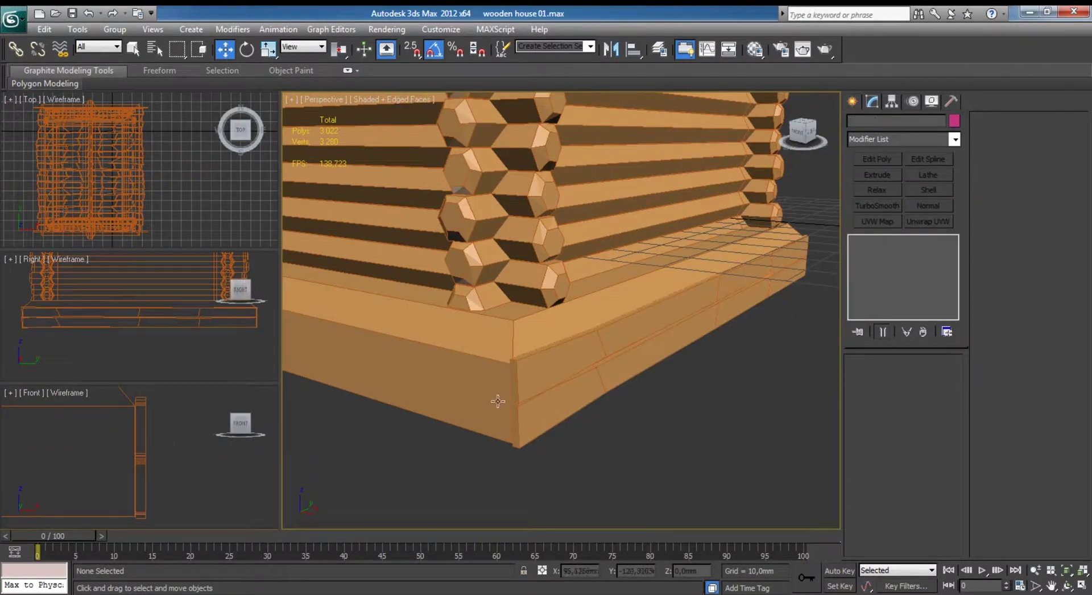
pyautogui.click(575, 347)
pyautogui.keyDown('alt'); pyautogui.moveTo(575, 347); pyautogui.dragTo(625, 341, button='middle'); pyautogui.keyUp('alt')
pyautogui.rightClick(110, 290)
# In the maximized Right view, select Box011's seam vertices in Vertex mode.
pyautogui.hotkey('alt', 'w')
pyautogui.scroll(5, 504, 319)
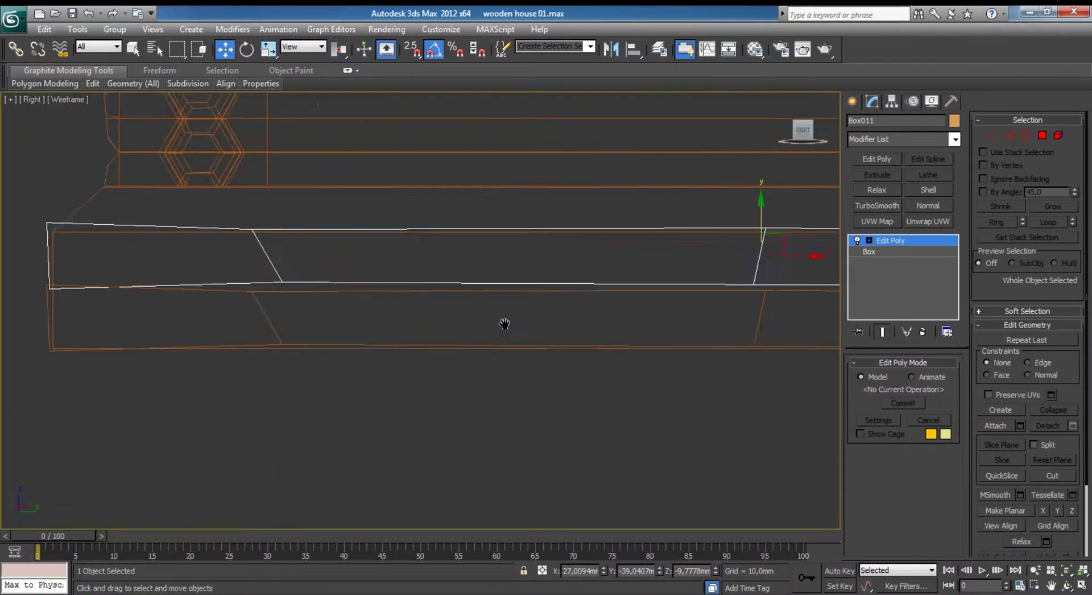
pyautogui.scroll(2, 578, 344)
pyautogui.press('1')
pyautogui.moveTo(340, 287)
pyautogui.mouseDown()
pyautogui.moveTo(433, 325)
pyautogui.moveTo(78, 311)
pyautogui.mouseUp()
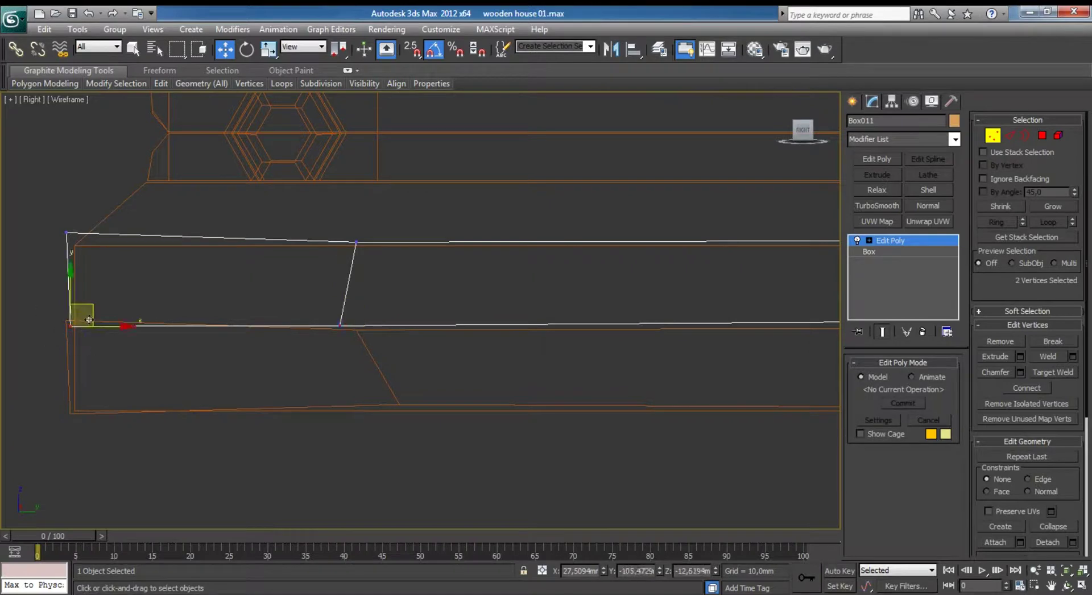
pyautogui.scroll(-2, 220, 311)
pyautogui.moveTo(399, 302); pyautogui.dragTo(378, 292, button='middle')
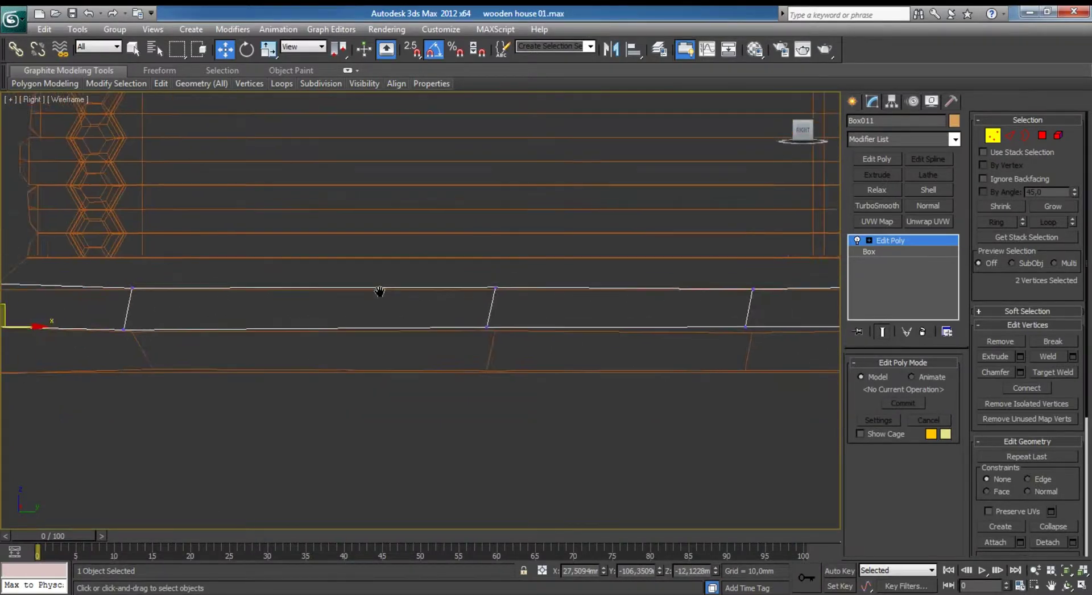
pyautogui.moveTo(342, 304); pyautogui.dragTo(421, 346)
pyautogui.scroll(2, 405, 313)
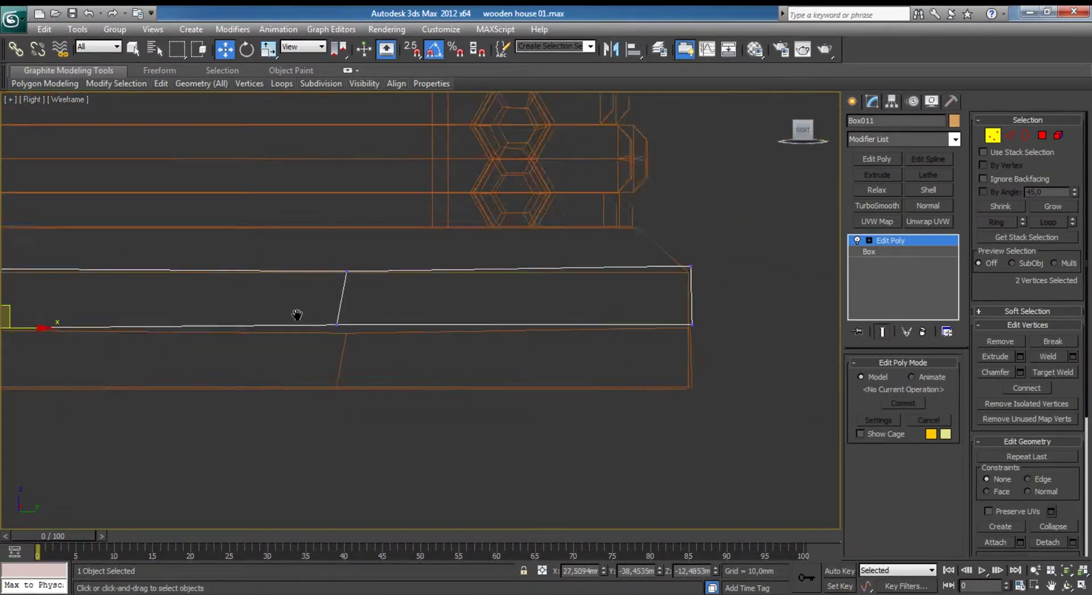
# Move Box011's end vertices onto the base's sloped edge and exit Vertex mode.
pyautogui.moveTo(248, 303); pyautogui.dragTo(364, 355)
pyautogui.moveTo(322, 311); pyautogui.dragTo(346, 320)
pyautogui.moveTo(277, 230)
pyautogui.mouseDown()
pyautogui.moveTo(330, 264)
pyautogui.moveTo(338, 240)
pyautogui.mouseUp()
pyautogui.click(716, 317)
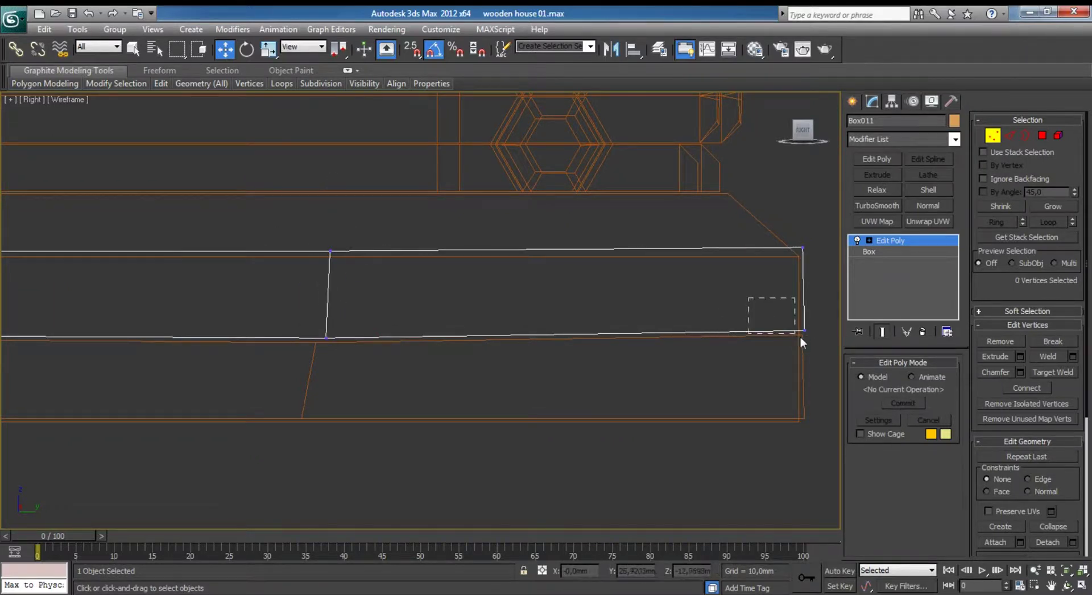
pyautogui.moveTo(799, 340); pyautogui.dragTo(801, 341)
pyautogui.moveTo(801, 341); pyautogui.dragTo(530, 361, button='middle')
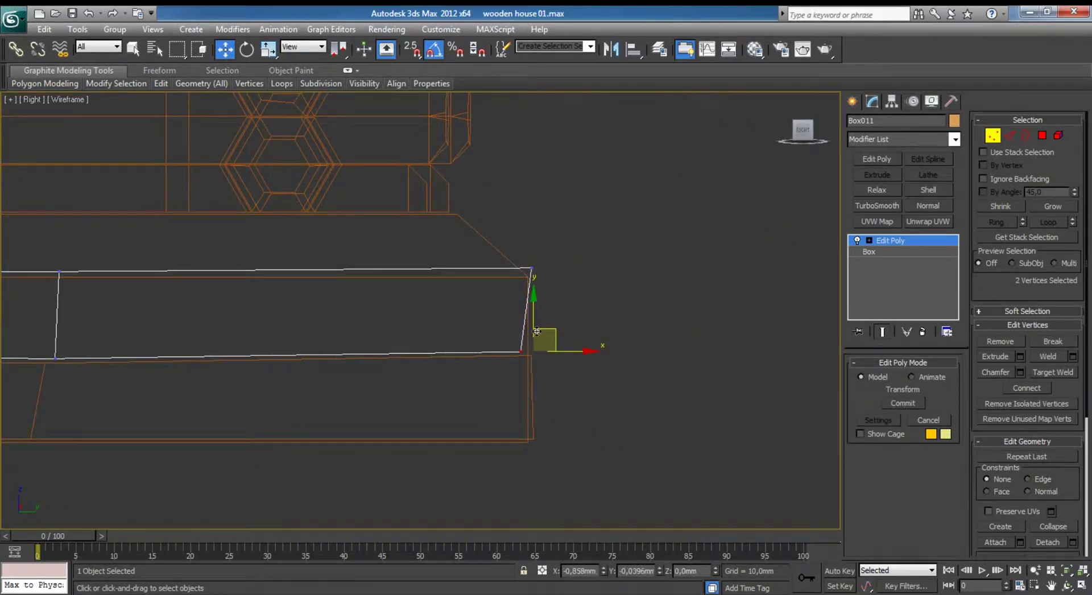
pyautogui.click(992, 135)
pyautogui.hotkey('alt', 'w')
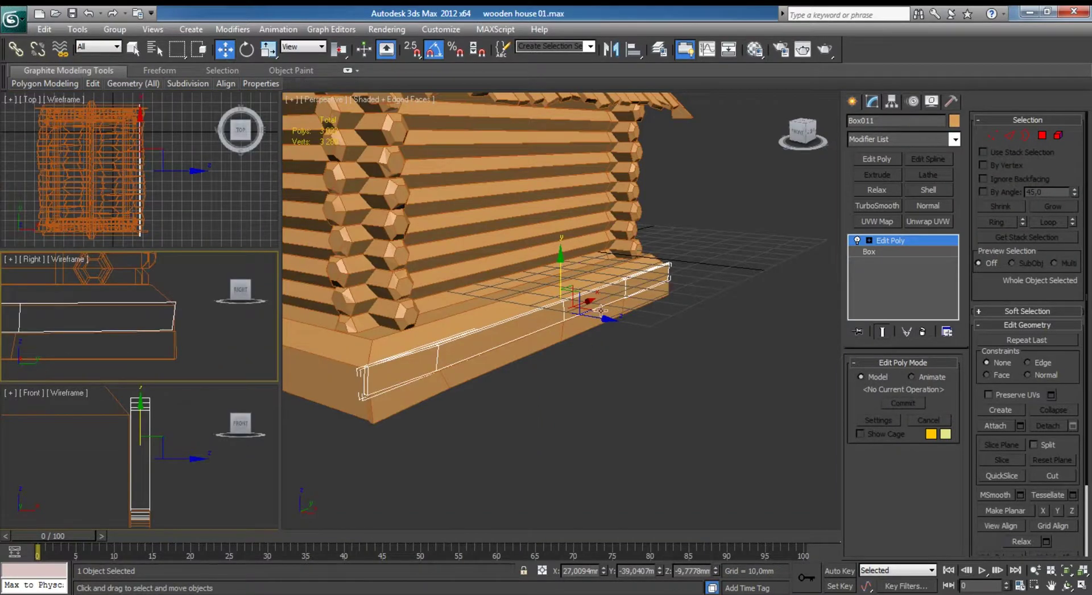
pyautogui.keyDown('alt'); pyautogui.moveTo(523, 359); pyautogui.dragTo(552, 360, button='middle'); pyautogui.keyUp('alt')
pyautogui.rightClick(126, 447)
# Clone the board as Box012, rotate it about 45° and move it onto the base's bevel.
pyautogui.hotkey('alt', 'w')
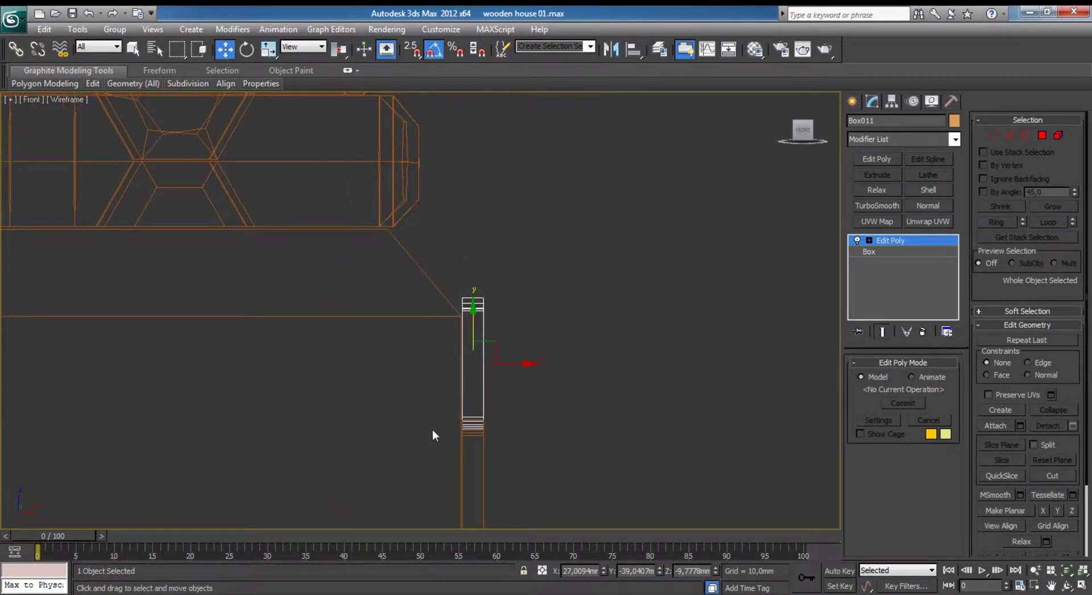
pyautogui.moveTo(498, 346)
pyautogui.keyDown('shift'); pyautogui.mouseDown()
pyautogui.moveTo(453, 197)
pyautogui.moveTo(459, 163)
pyautogui.moveTo(451, 243)
pyautogui.moveTo(470, 241)
pyautogui.moveTo(445, 250)
pyautogui.mouseUp(); pyautogui.keyUp('shift')
pyautogui.click(546, 364)
pyautogui.press('e')
pyautogui.press('w')
pyautogui.press('e')
pyautogui.press('w')
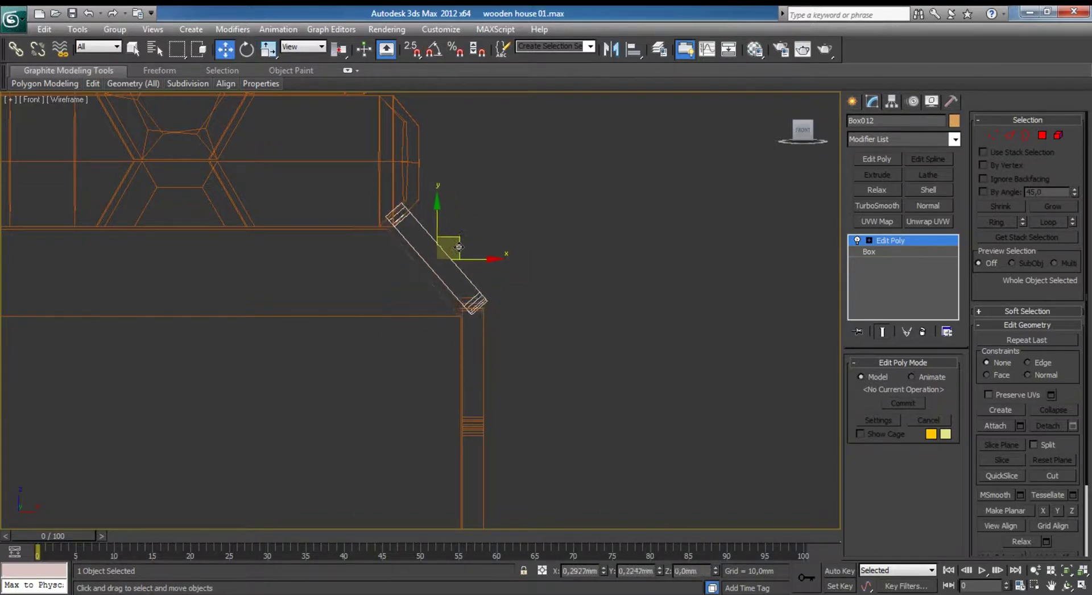
pyautogui.hotkey('alt', 'w')
pyautogui.keyDown('alt'); pyautogui.moveTo(573, 277); pyautogui.dragTo(563, 253, button='middle'); pyautogui.keyUp('alt')
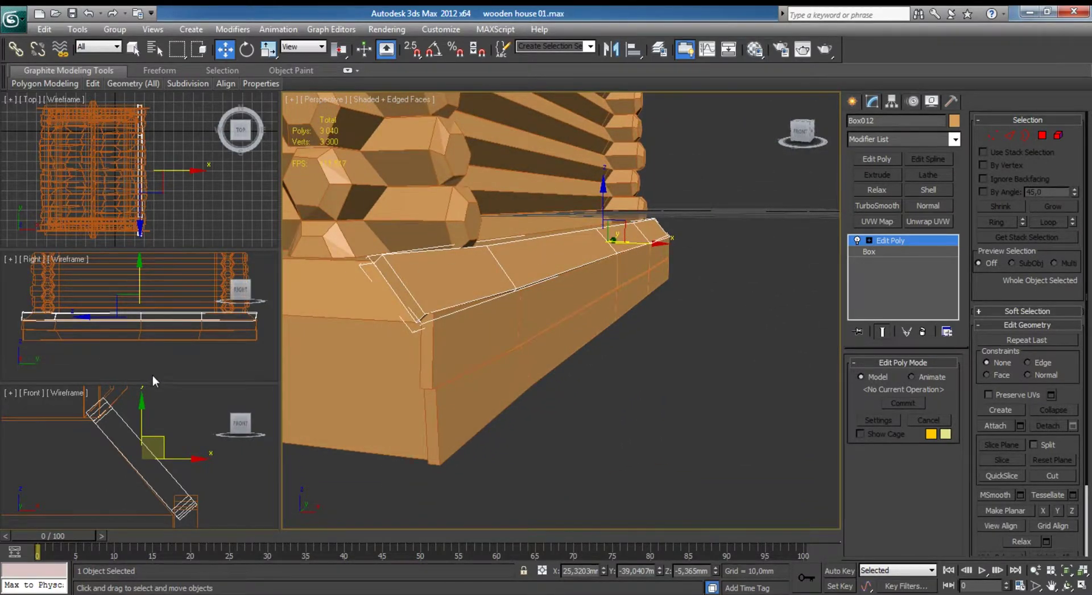
pyautogui.hotkey('alt', 'w')
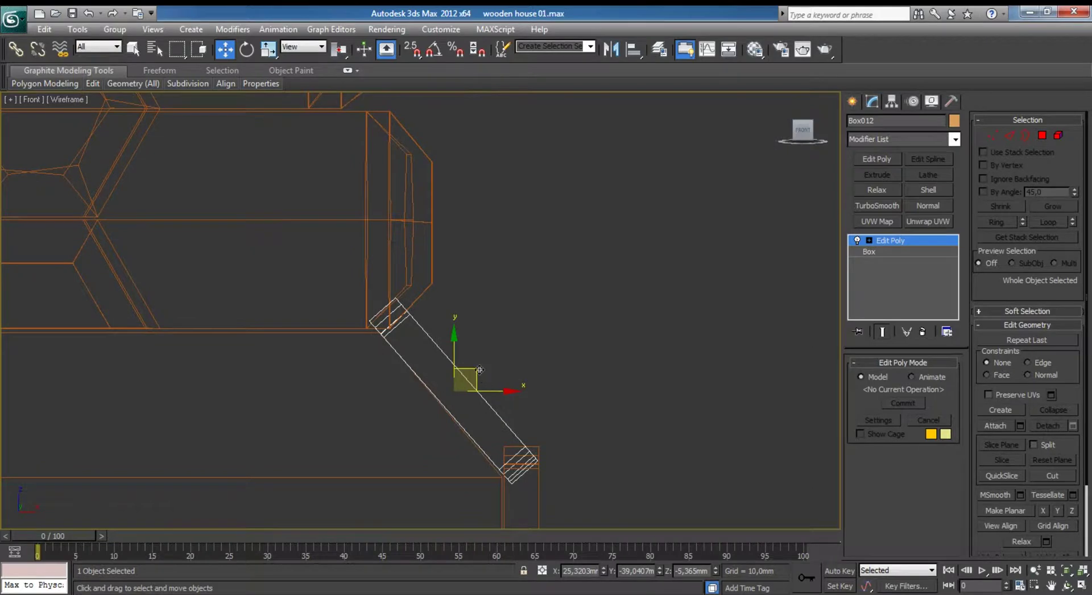
# Clone Box012 as Box013 and rotate it to lie horizontal.
pyautogui.keyDown('shift'); pyautogui.moveTo(479, 370); pyautogui.dragTo(300, 235); pyautogui.keyUp('shift')
pyautogui.press('Return')
pyautogui.press('e')
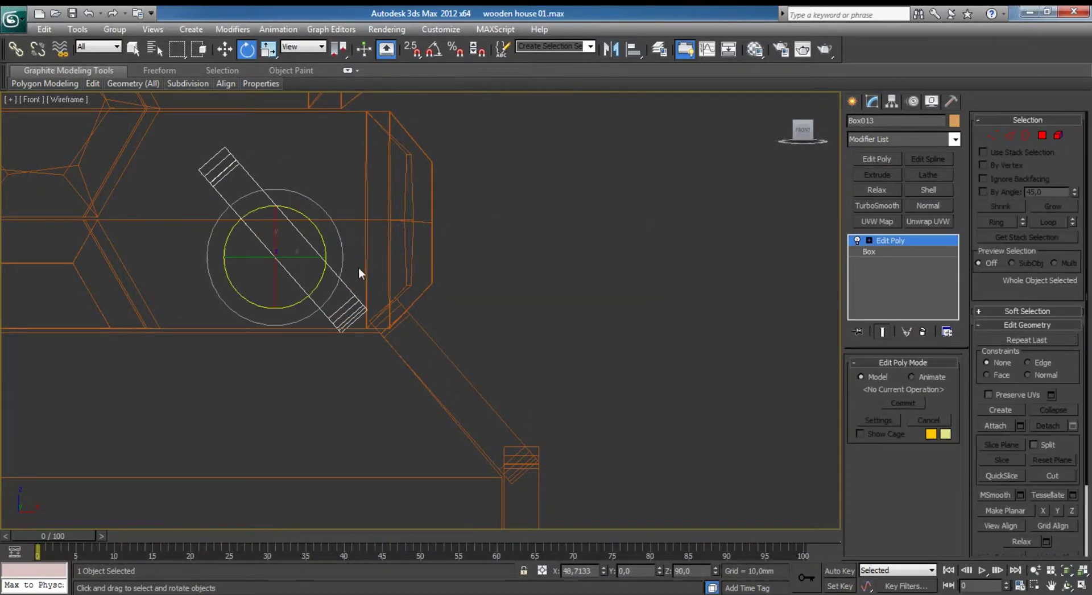
pyautogui.moveTo(318, 226)
pyautogui.mouseDown()
pyautogui.moveTo(295, 225)
pyautogui.moveTo(297, 298)
pyautogui.mouseUp()
pyautogui.press('w')
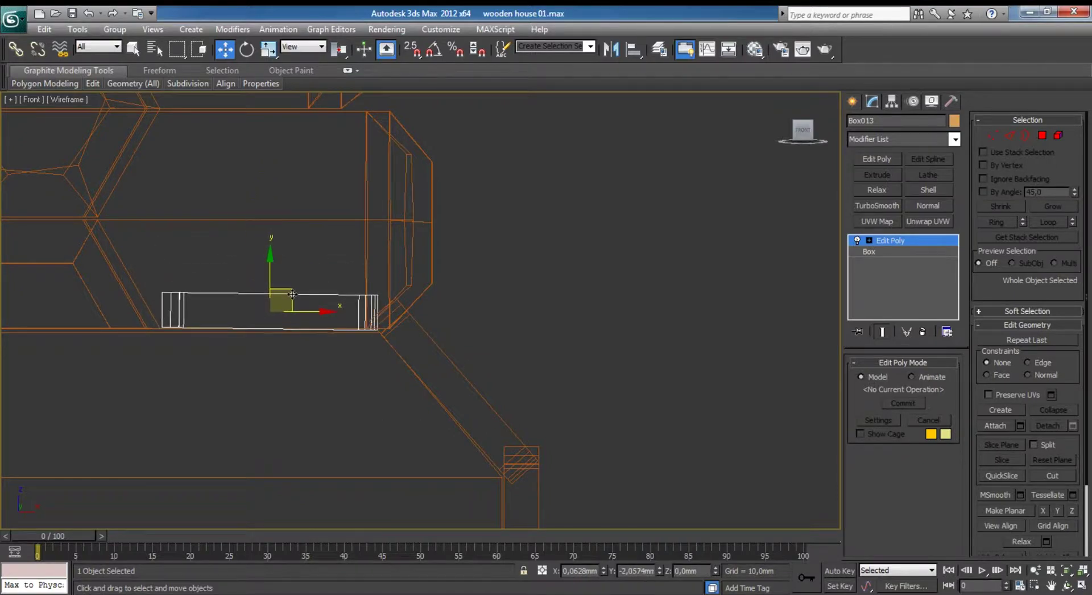
# Adjust Box013's left-end vertices so it sits flat along the base's top ledge.
pyautogui.press('1')
pyautogui.moveTo(125, 259); pyautogui.dragTo(230, 357)
pyautogui.moveTo(194, 294); pyautogui.dragTo(188, 294)
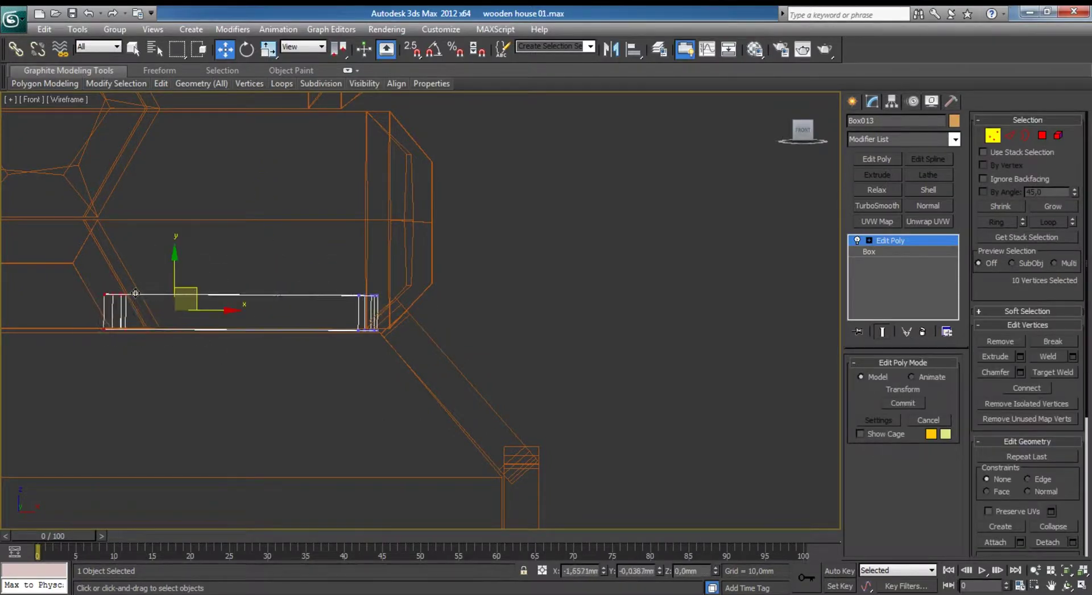
pyautogui.hotkey('alt', 'w')
pyautogui.scroll(3, 441, 311)
pyautogui.moveTo(441, 311)
pyautogui.keyDown('alt'); pyautogui.mouseDown(button='middle')
pyautogui.moveTo(476, 351)
pyautogui.moveTo(449, 343)
pyautogui.moveTo(520, 315)
pyautogui.moveTo(525, 346)
pyautogui.moveTo(542, 347)
pyautogui.mouseUp(button='middle'); pyautogui.keyUp('alt')
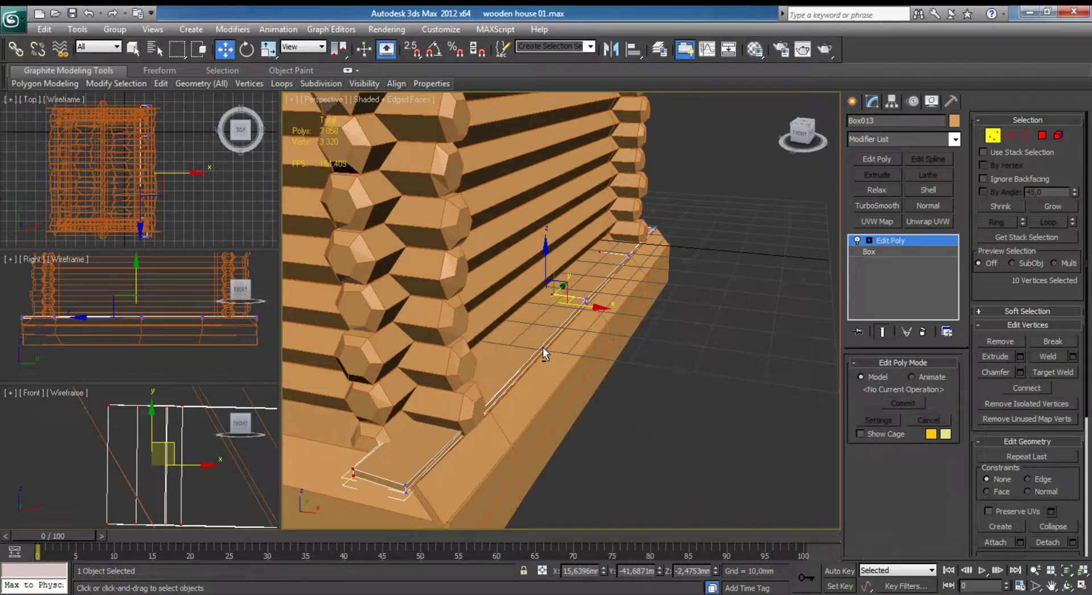
pyautogui.scroll(3, 168, 469)
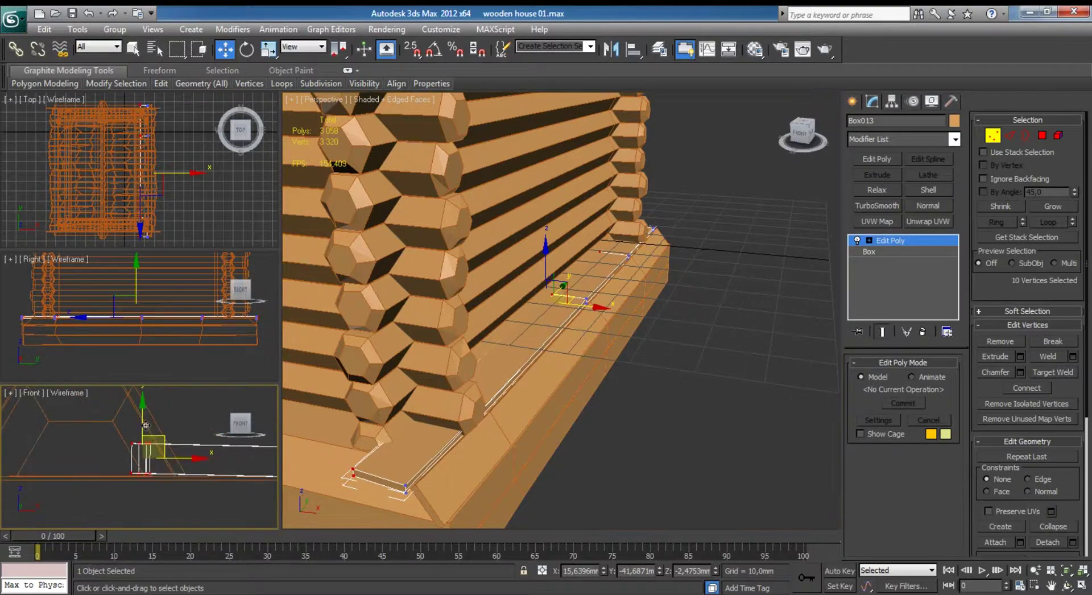
pyautogui.scroll(3, 145, 423)
# In the maximized Right view, slide Box013's left-end vertices along X to the base corner.
pyautogui.rightClick(73, 319)
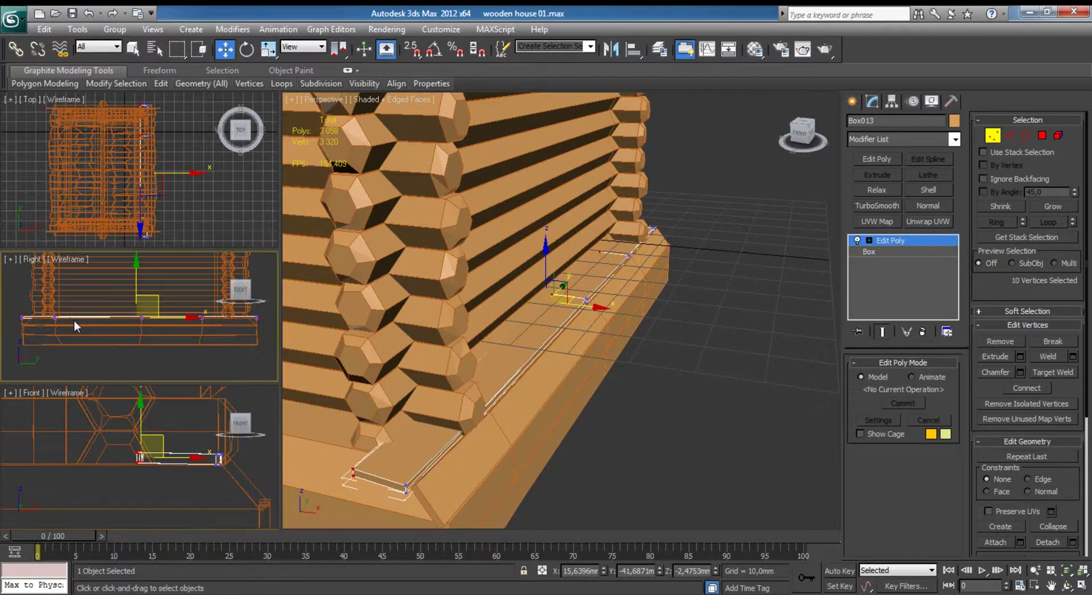
pyautogui.hotkey('alt', 'w')
pyautogui.scroll(3, 475, 299)
pyautogui.scroll(2, 407, 281)
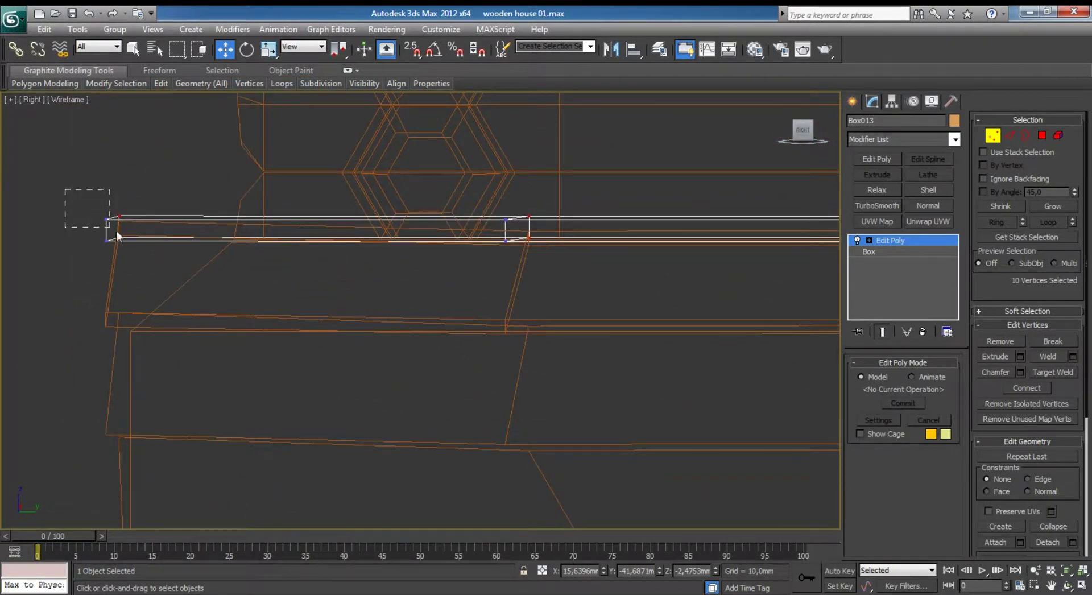
pyautogui.moveTo(143, 231)
pyautogui.mouseDown()
pyautogui.moveTo(331, 229)
pyautogui.moveTo(273, 227)
pyautogui.mouseUp()
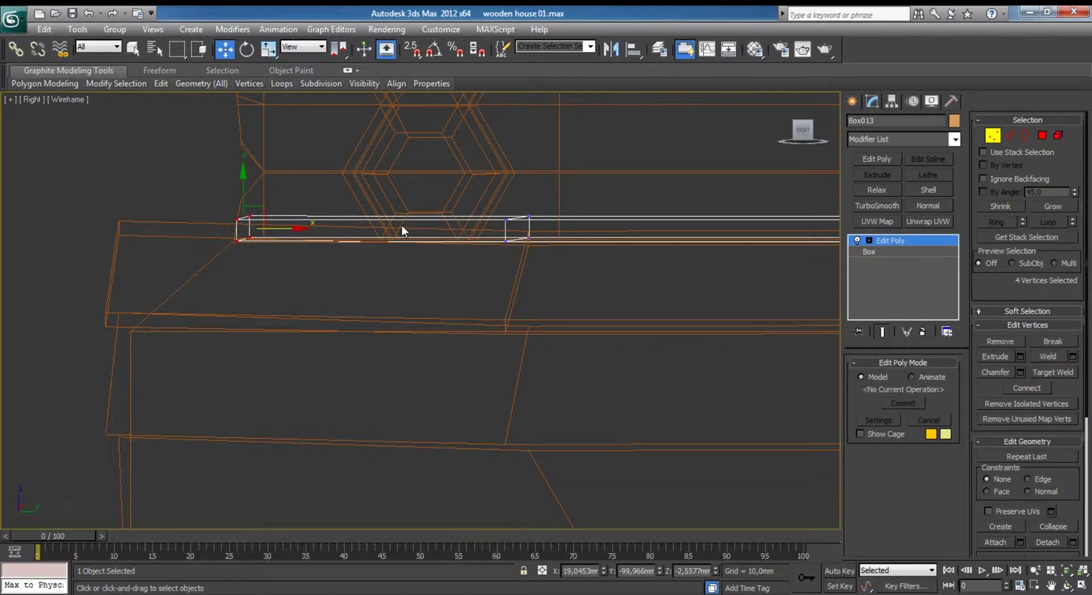
pyautogui.scroll(-3, 635, 264)
pyautogui.scroll(2, 140, 253)
pyautogui.scroll(2, 330, 230)
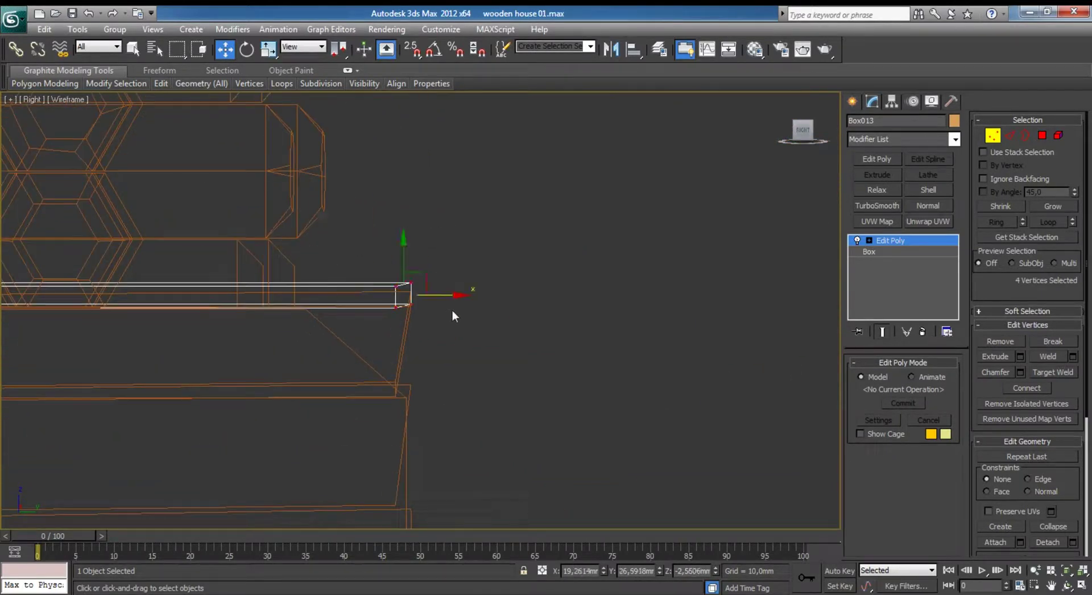
pyautogui.moveTo(432, 295); pyautogui.dragTo(319, 295)
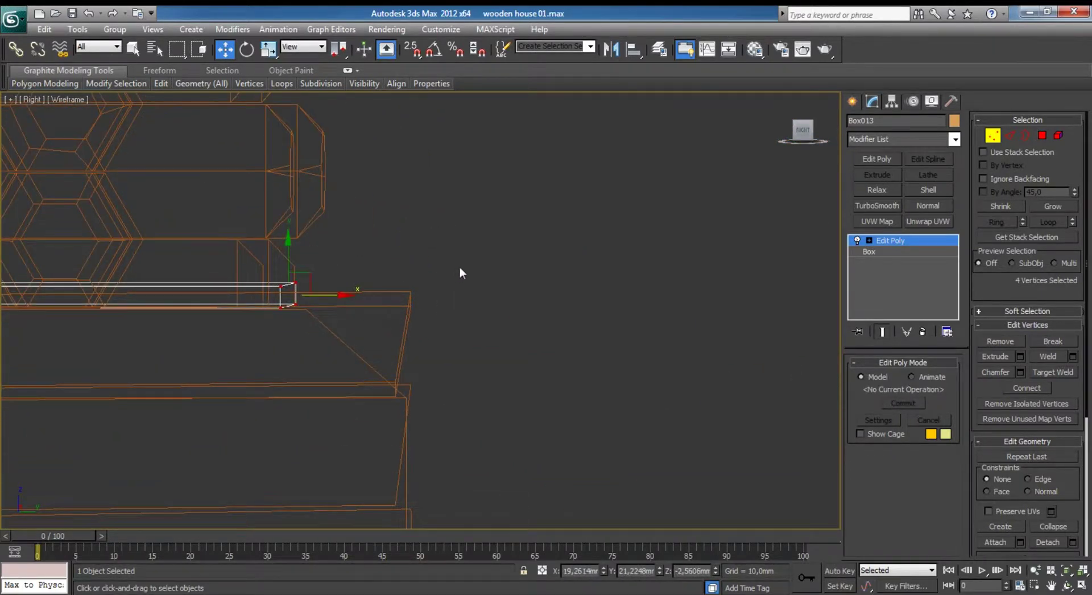
# Move Box012's diagonal end vertices along X to the corner, then exit Vertex mode and deselect.
pyautogui.moveTo(539, 256); pyautogui.dragTo(371, 326)
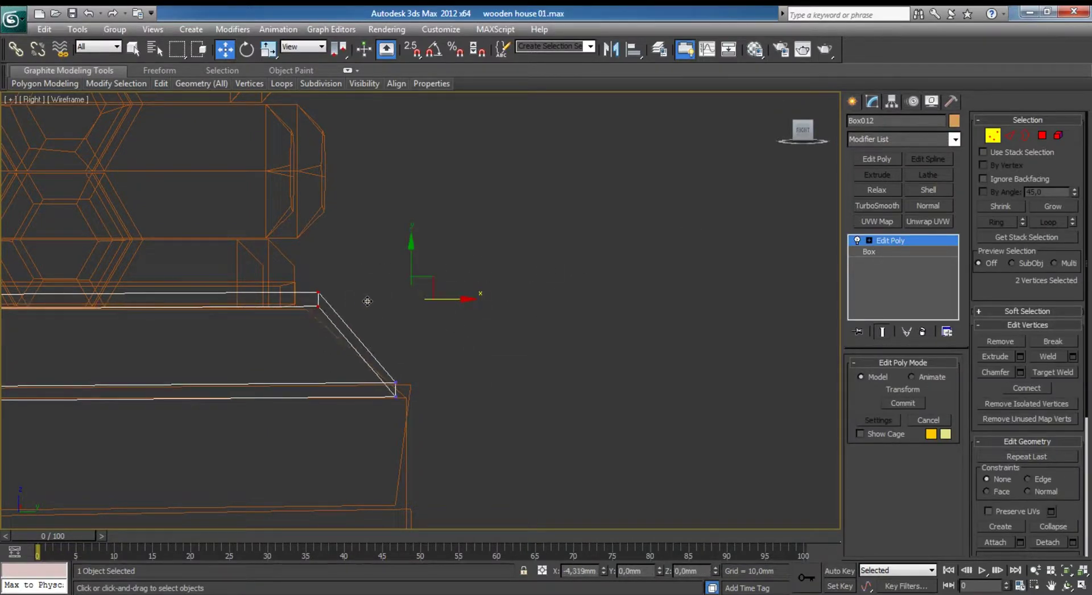
pyautogui.moveTo(455, 300); pyautogui.dragTo(324, 300)
pyautogui.scroll(-3, 324, 300)
pyautogui.moveTo(202, 310); pyautogui.dragTo(512, 310, button='middle')
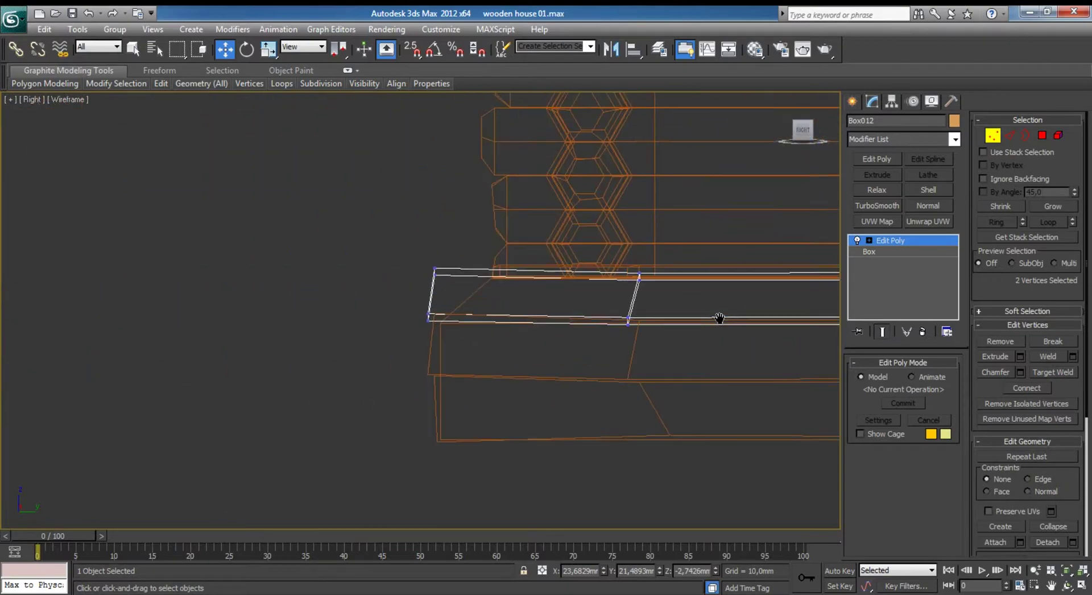
pyautogui.scroll(3, 338, 218)
pyautogui.moveTo(475, 249); pyautogui.dragTo(529, 248)
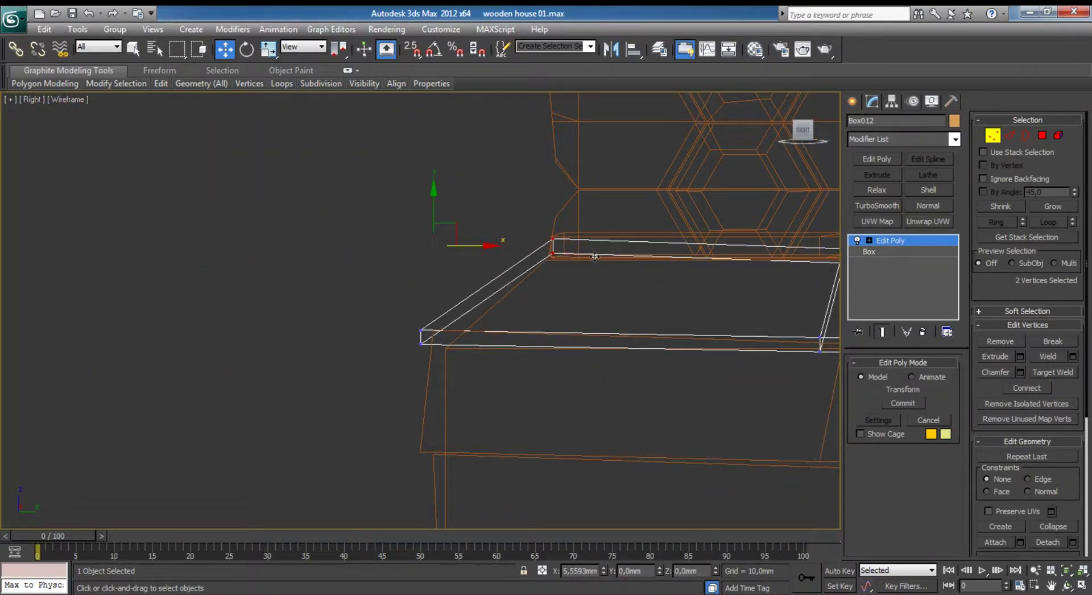
pyautogui.hotkey('alt', 'w')
pyautogui.moveTo(585, 380)
pyautogui.mouseDown(button='middle')
pyautogui.moveTo(804, 248)
pyautogui.moveTo(670, 306)
pyautogui.moveTo(722, 303)
pyautogui.moveTo(670, 306)
pyautogui.mouseUp(button='middle')
pyautogui.click(992, 137)
pyautogui.click(800, 278)
# Turn off Edged Faces, orbit around the house and select the flat base trim board.
pyautogui.press('F4')
pyautogui.scroll(-3, 670, 299)
pyautogui.scroll(-3, 625, 303)
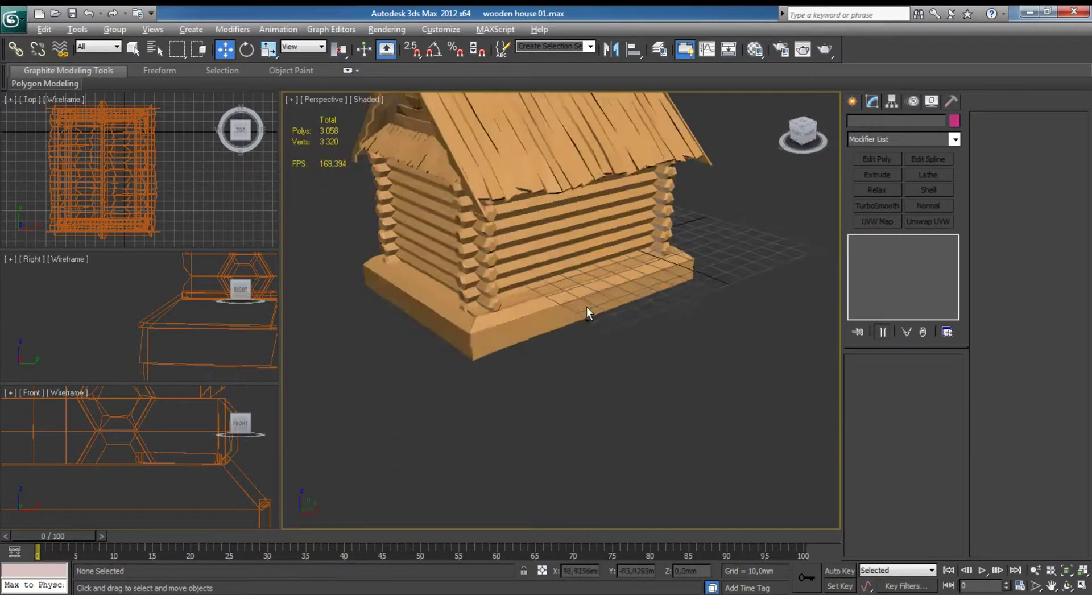
pyautogui.keyDown('alt'); pyautogui.moveTo(579, 308); pyautogui.dragTo(629, 307, button='middle'); pyautogui.keyUp('alt')
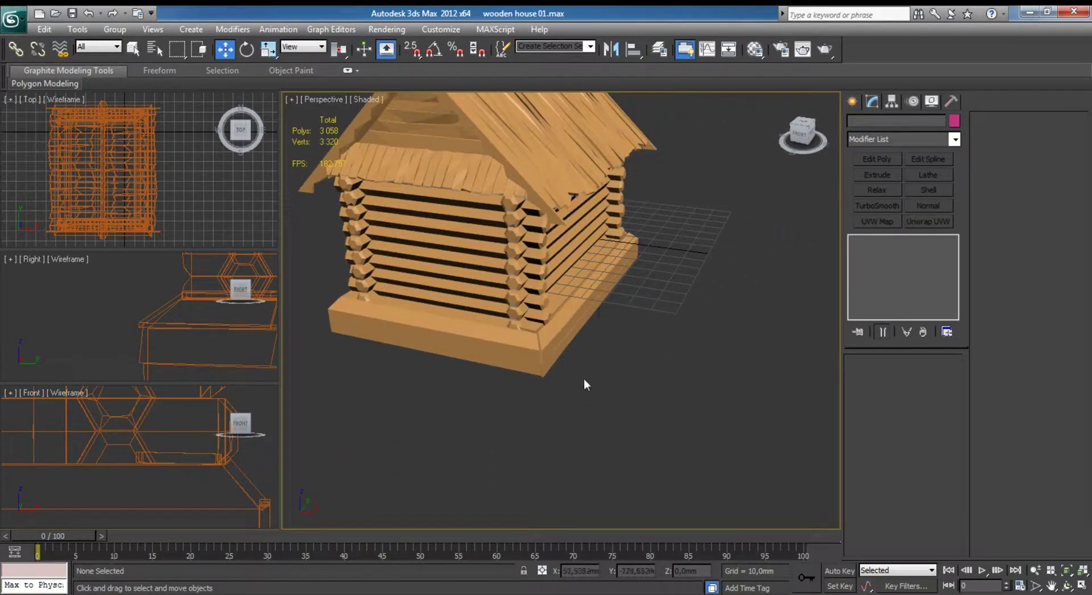
pyautogui.keyDown('alt'); pyautogui.moveTo(628, 375); pyautogui.dragTo(607, 309, button='middle'); pyautogui.keyUp('alt')
pyautogui.scroll(3, 606, 302)
pyautogui.scroll(2, 595, 305)
pyautogui.scroll(-1, 551, 306)
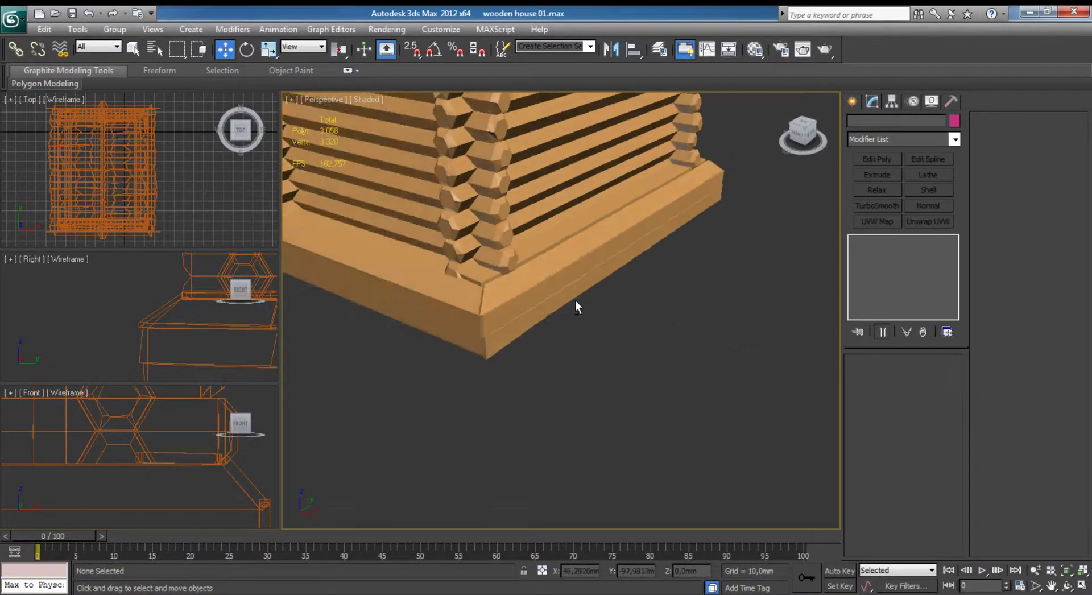
pyautogui.scroll(-1, 576, 300)
pyautogui.click(569, 238)
pyautogui.moveTo(563, 254)
pyautogui.keyDown('alt'); pyautogui.mouseDown(button='middle')
pyautogui.moveTo(570, 326)
pyautogui.moveTo(584, 323)
pyautogui.moveTo(584, 375)
pyautogui.moveTo(556, 366)
pyautogui.mouseUp(button='middle'); pyautogui.keyUp('alt')
# Select the four corner trim boards and clone them off to the left in Front view.
pyautogui.keyDown('ctrl'); pyautogui.click(564, 378); pyautogui.keyUp('ctrl')
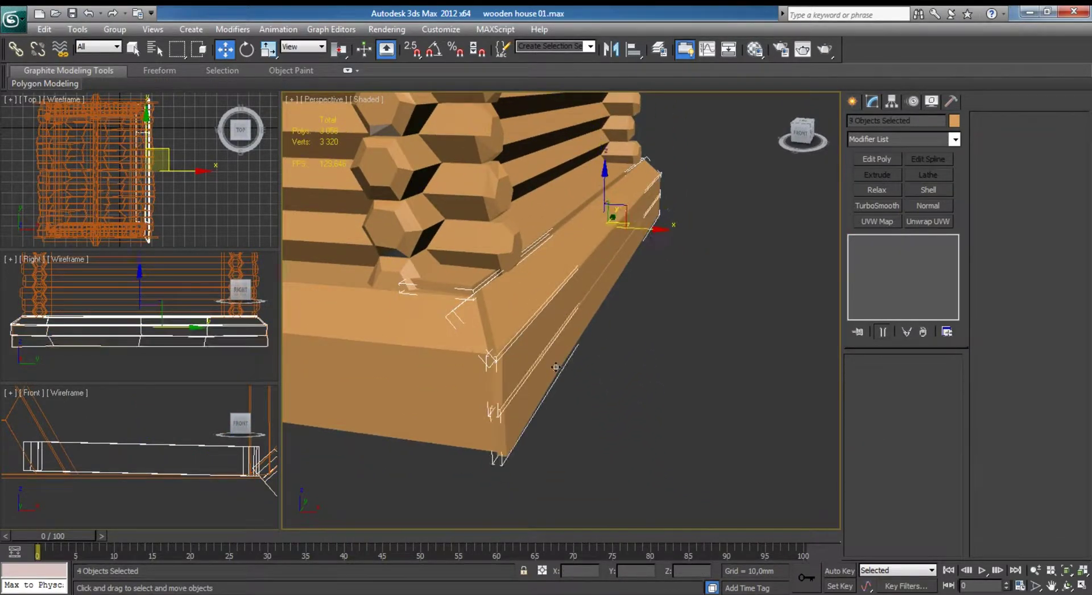
pyautogui.rightClick(125, 335)
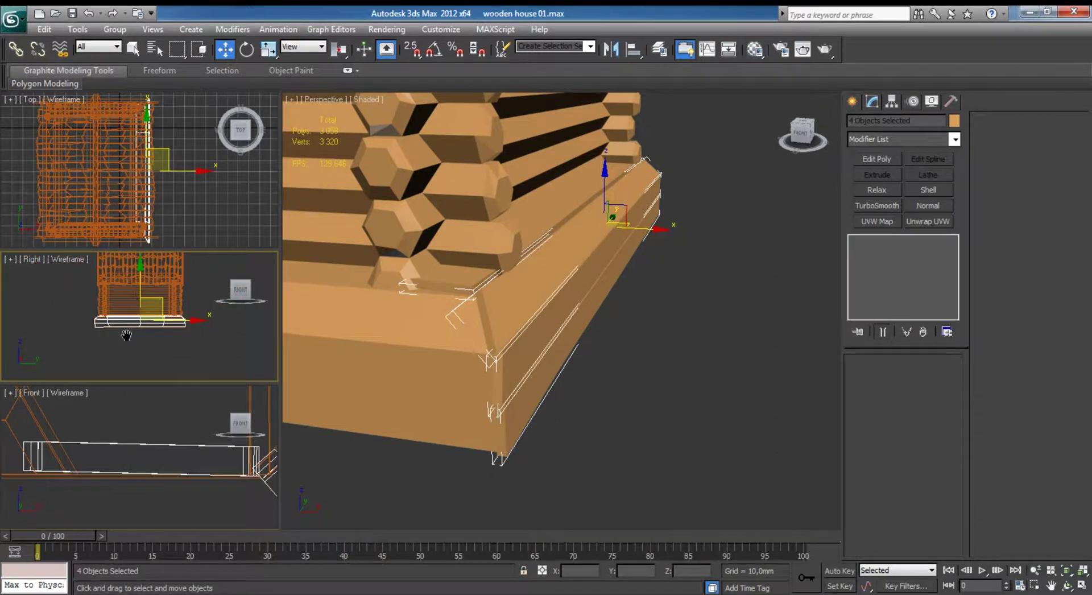
pyautogui.hotkey('alt', 'w')
pyautogui.hotkey('alt', 'w')
pyautogui.rightClick(144, 447)
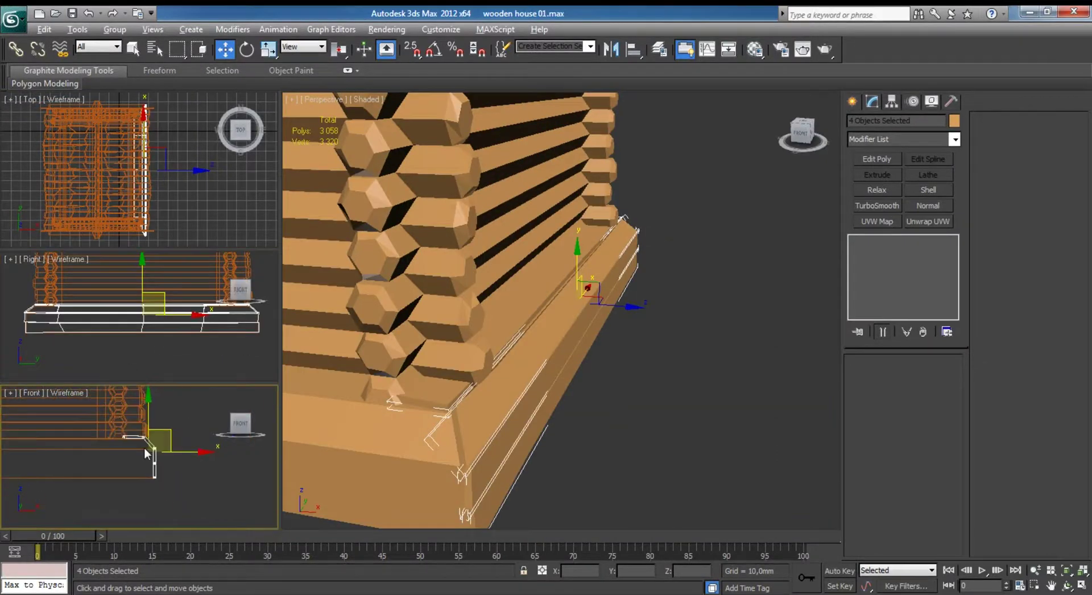
pyautogui.hotkey('alt', 'w')
pyautogui.keyDown('shift'); pyautogui.moveTo(675, 345); pyautogui.dragTo(219, 346); pyautogui.keyUp('shift')
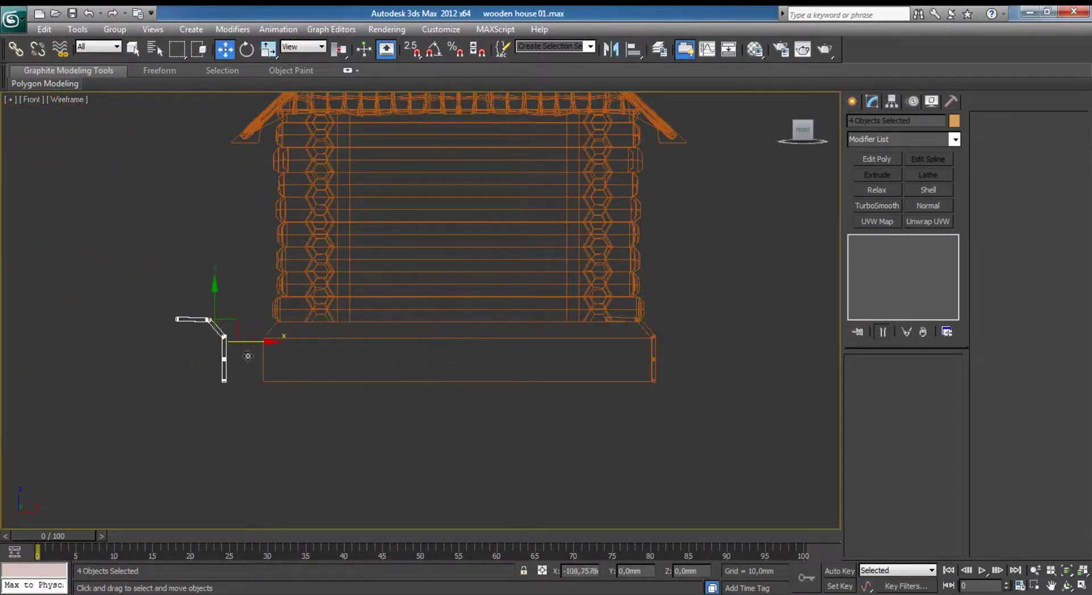
pyautogui.click(543, 360)
pyautogui.moveTo(380, 374); pyautogui.dragTo(494, 371, button='middle')
pyautogui.scroll(2, 494, 370)
# Rotate the copied boards to face the other way and slide them right along X.
pyautogui.press('e')
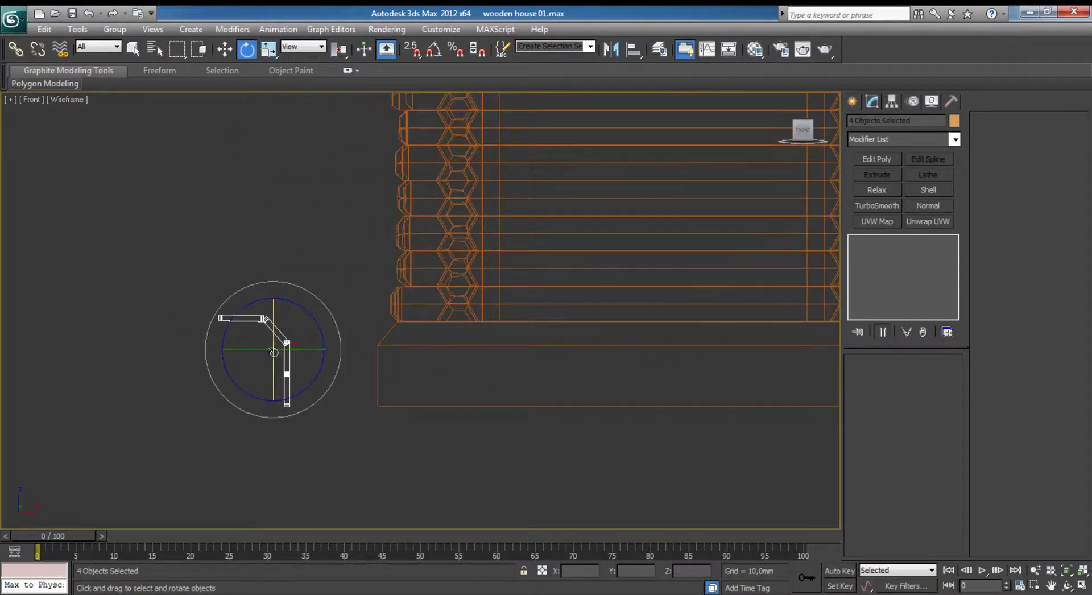
pyautogui.moveTo(273, 341); pyautogui.dragTo(483, 356)
pyautogui.scroll(3, 418, 343)
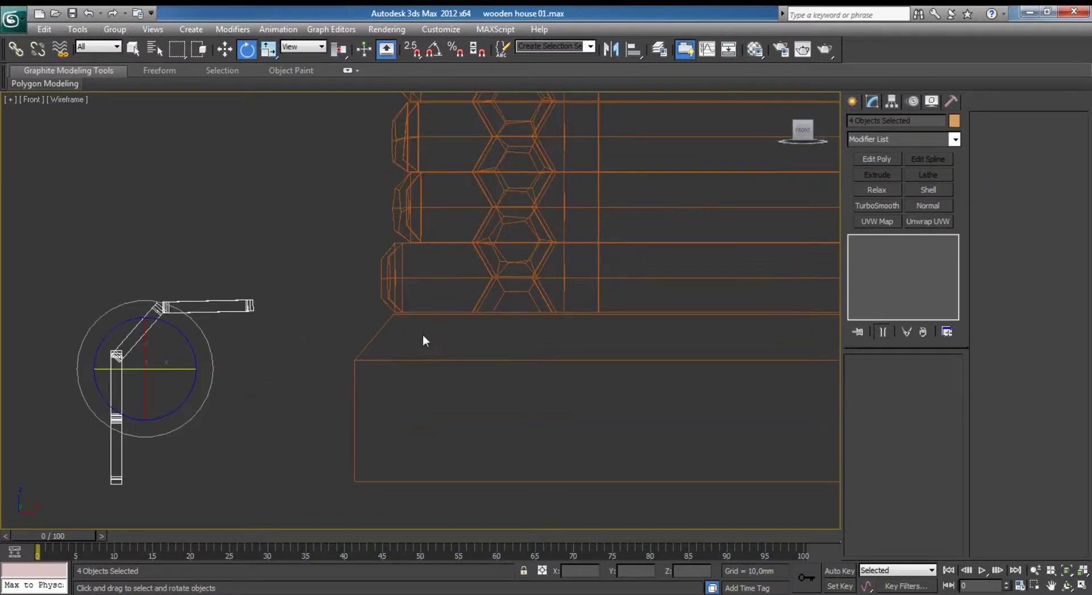
pyautogui.press('w')
pyautogui.moveTo(182, 369); pyautogui.dragTo(412, 364)
# Add the base slab to the selection and isolate it with the trims using Alt+Q.
pyautogui.hotkey('alt', 'w')
pyautogui.click(134, 193)
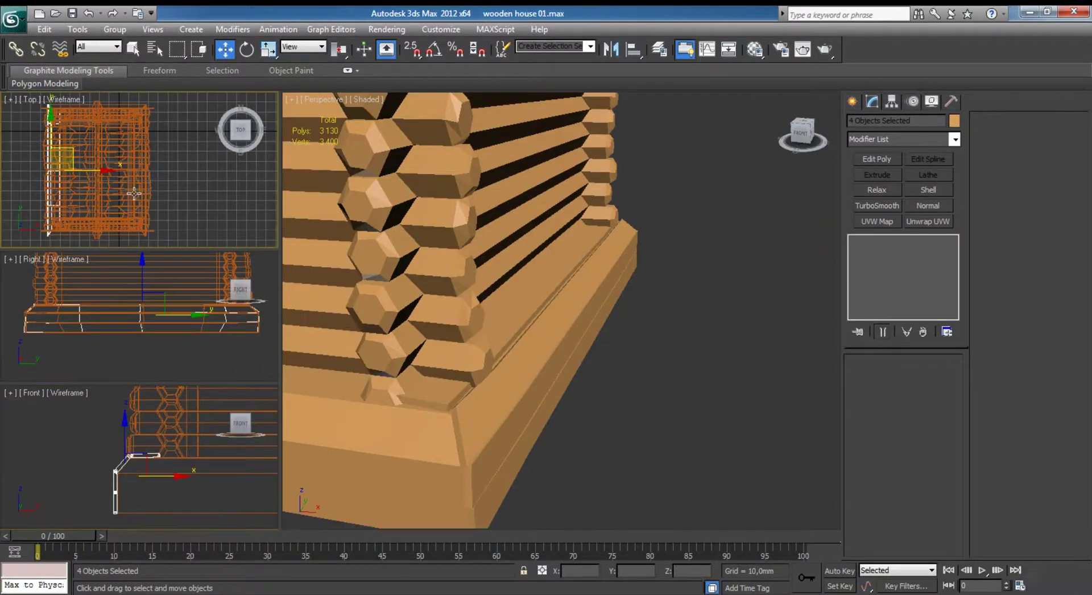
pyautogui.click(118, 332)
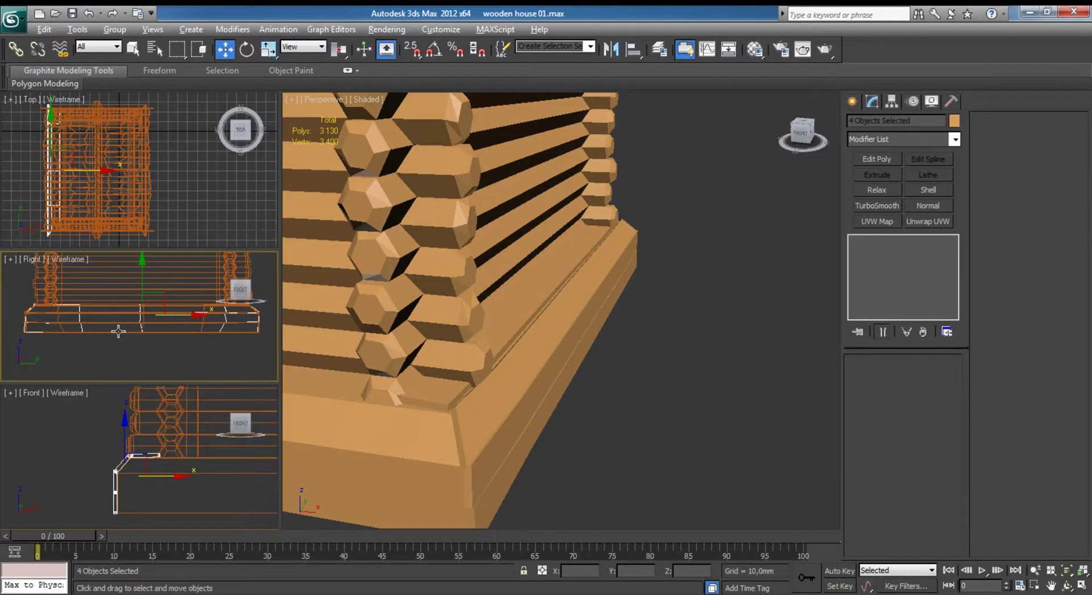
pyautogui.hotkey('alt', 'w')
pyautogui.hotkey('alt', 'w')
pyautogui.scroll(-5, 522, 283)
pyautogui.moveTo(500, 295)
pyautogui.mouseDown(button='middle')
pyautogui.moveTo(522, 283)
pyautogui.moveTo(577, 300)
pyautogui.mouseUp(button='middle')
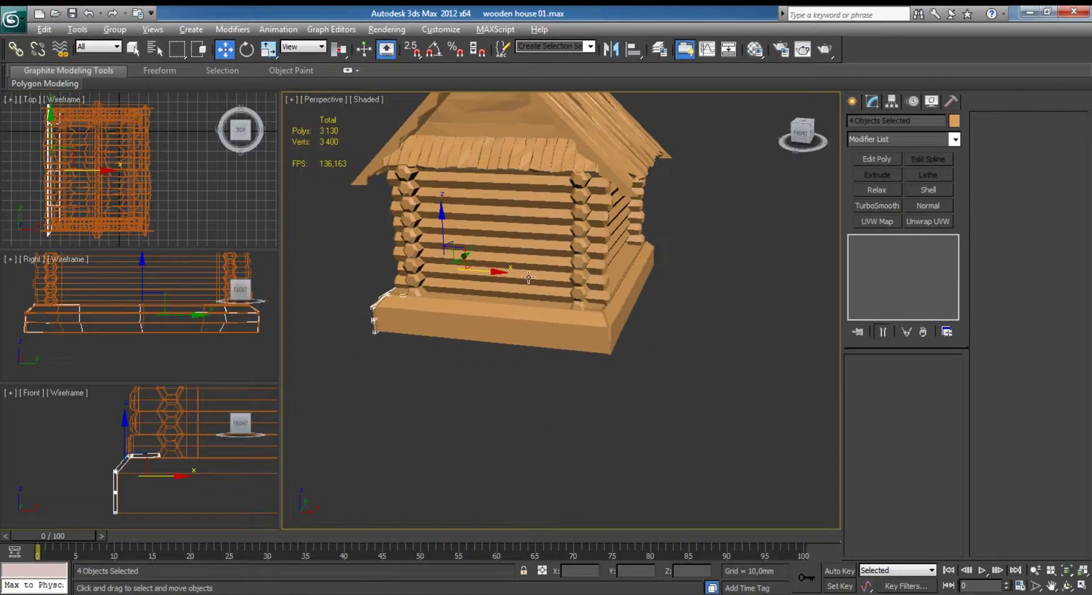
pyautogui.keyDown('ctrl'); pyautogui.click(570, 301); pyautogui.keyUp('ctrl')
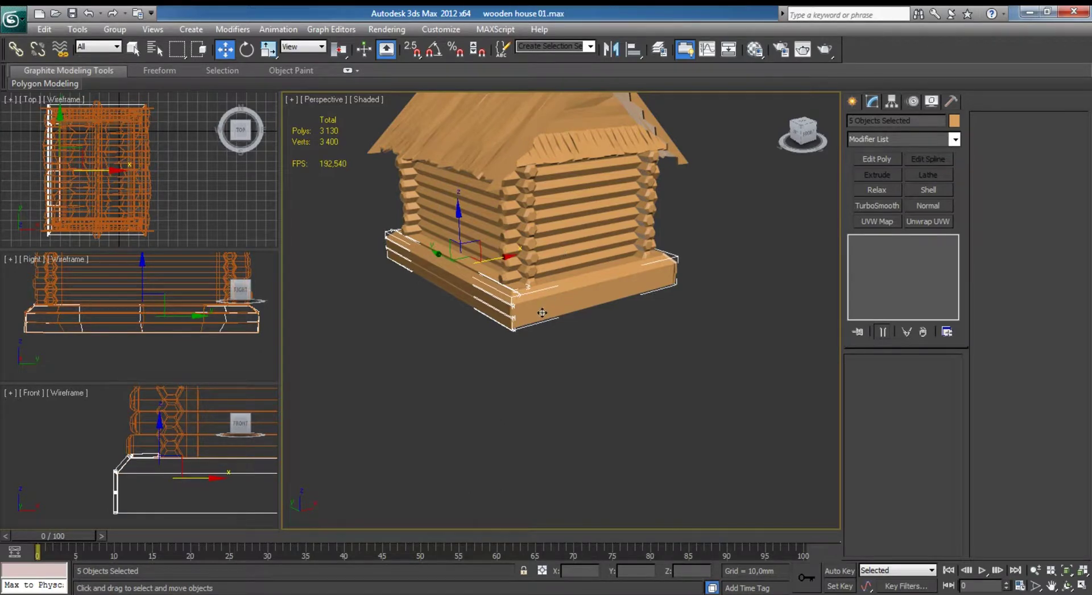
pyautogui.hotkey('alt', 'q')
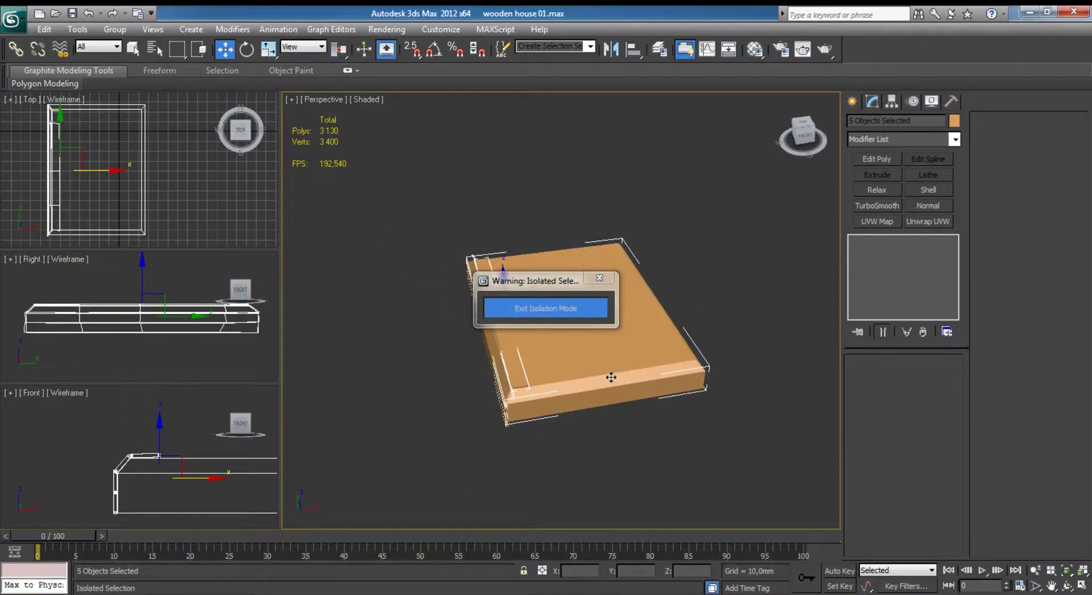
# Exit isolation, box-select the log walls and base in Front view, and isolate them.
pyautogui.click(599, 277)
pyautogui.middleClick(192, 408)
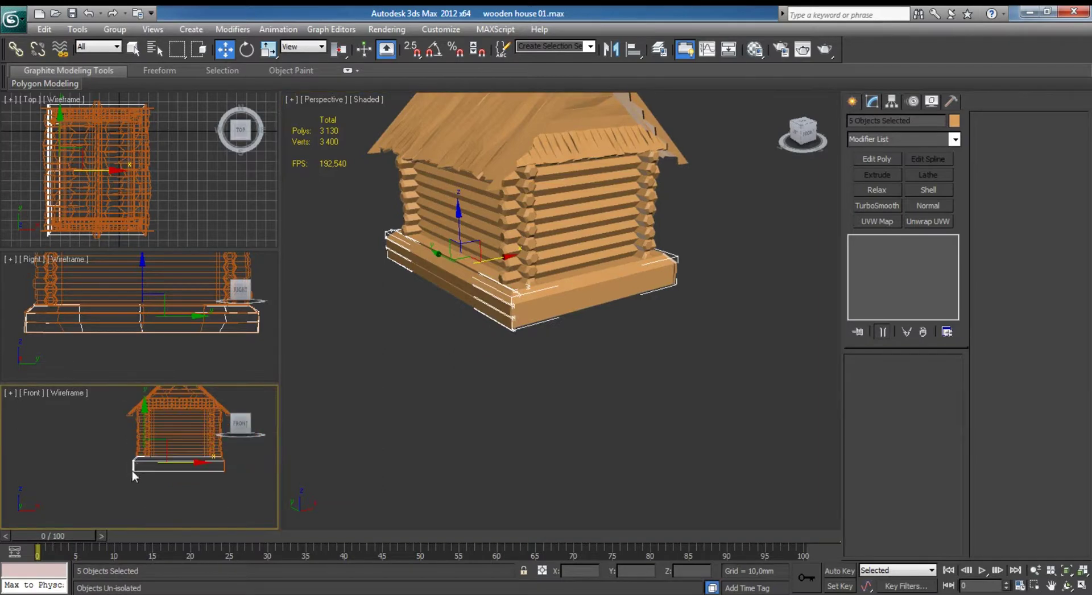
pyautogui.hotkey('alt', 'w')
pyautogui.moveTo(627, 378); pyautogui.dragTo(501, 380, button='middle')
pyautogui.scroll(2, 501, 380)
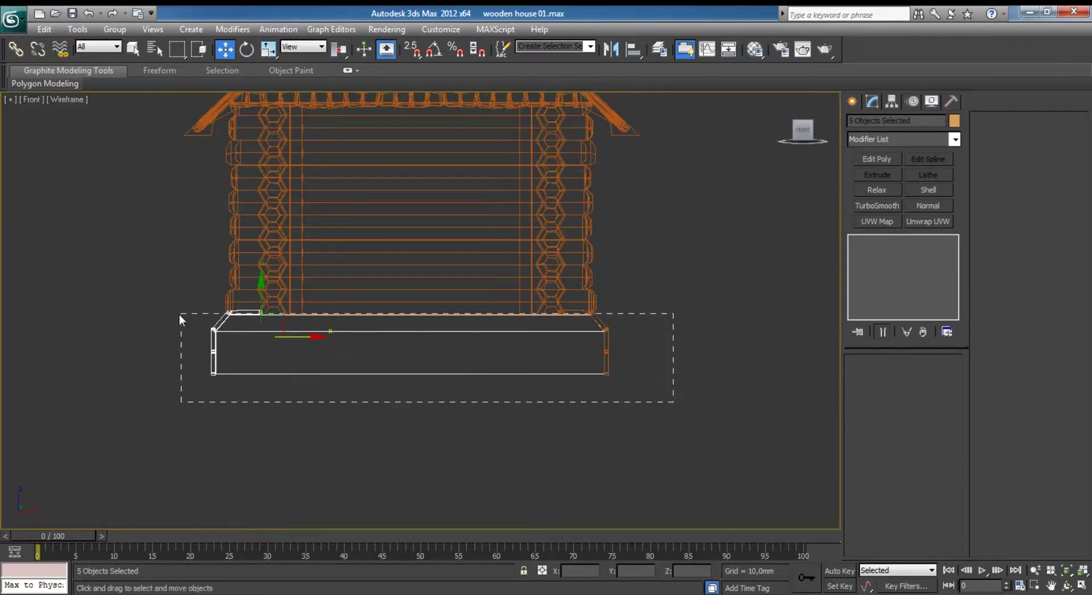
pyautogui.moveTo(179, 313); pyautogui.dragTo(156, 310)
pyautogui.hotkey('alt', 'q')
pyautogui.hotkey('alt', 'w')
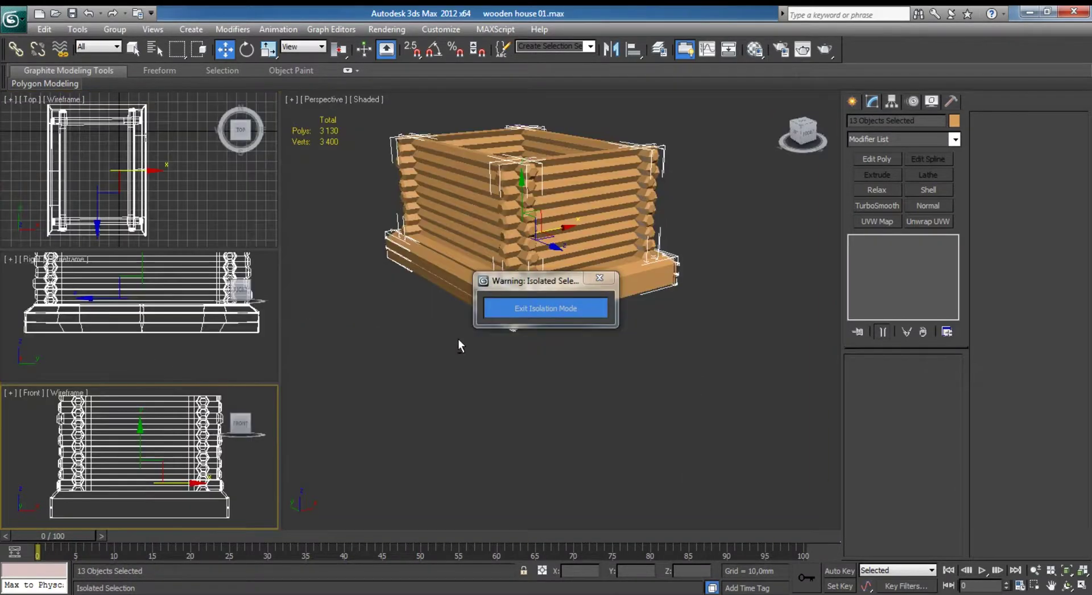
pyautogui.press('z')
# Clear the selection and turn on Edged Faces in the Perspective view.
pyautogui.moveTo(534, 280); pyautogui.dragTo(645, 117)
pyautogui.click(718, 361)
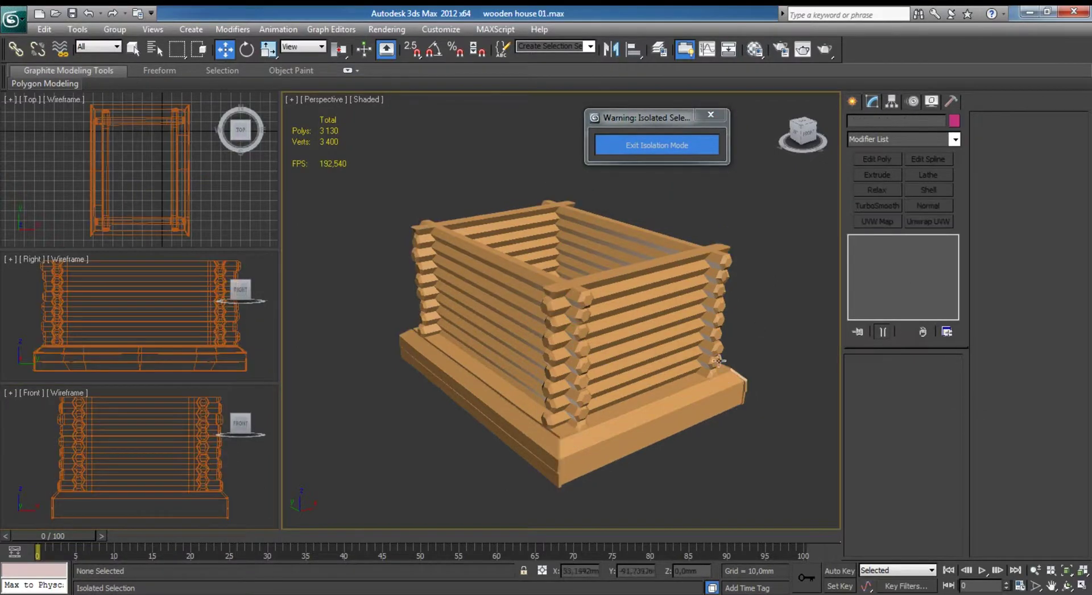
pyautogui.scroll(4, 590, 324)
pyautogui.press('F4')
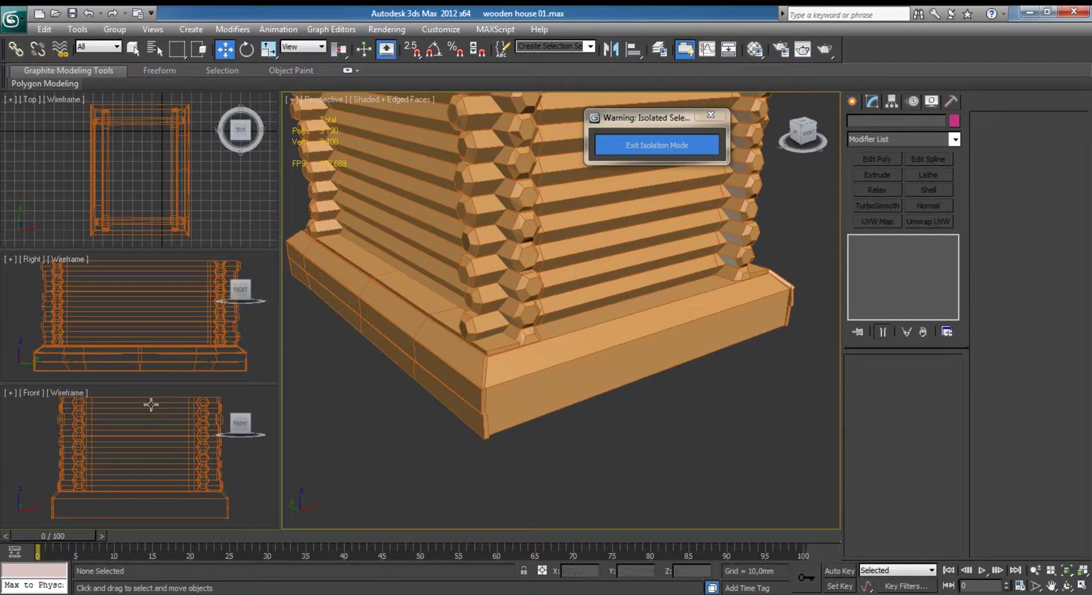
pyautogui.click(86, 478)
pyautogui.hotkey('alt', 'w')
pyautogui.scroll(3, 244, 426)
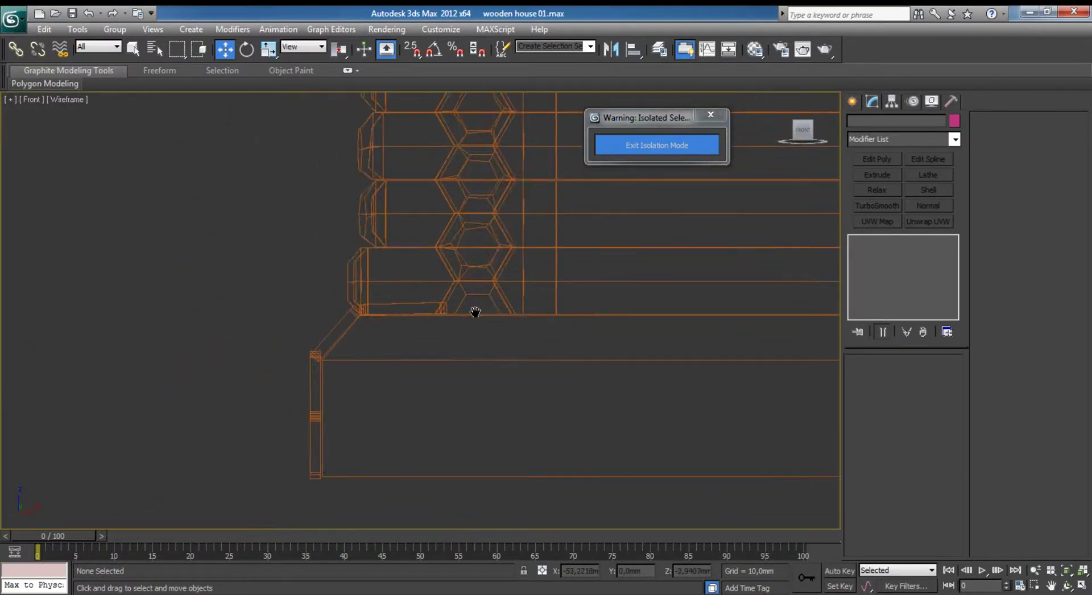
pyautogui.scroll(2, 241, 343)
# Select the corner trim piece and Shift-drag a clone of it in the Top view.
pyautogui.moveTo(349, 411); pyautogui.dragTo(352, 415)
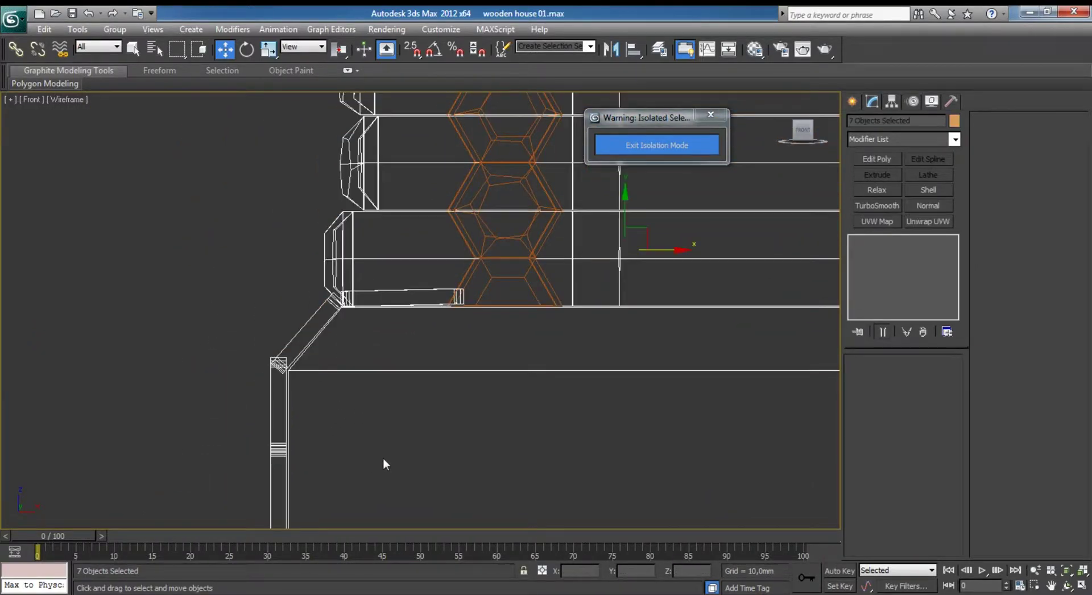
pyautogui.moveTo(383, 458); pyautogui.dragTo(293, 383, button='middle')
pyautogui.keyDown('alt'); pyautogui.moveTo(411, 454); pyautogui.dragTo(462, 220); pyautogui.keyUp('alt')
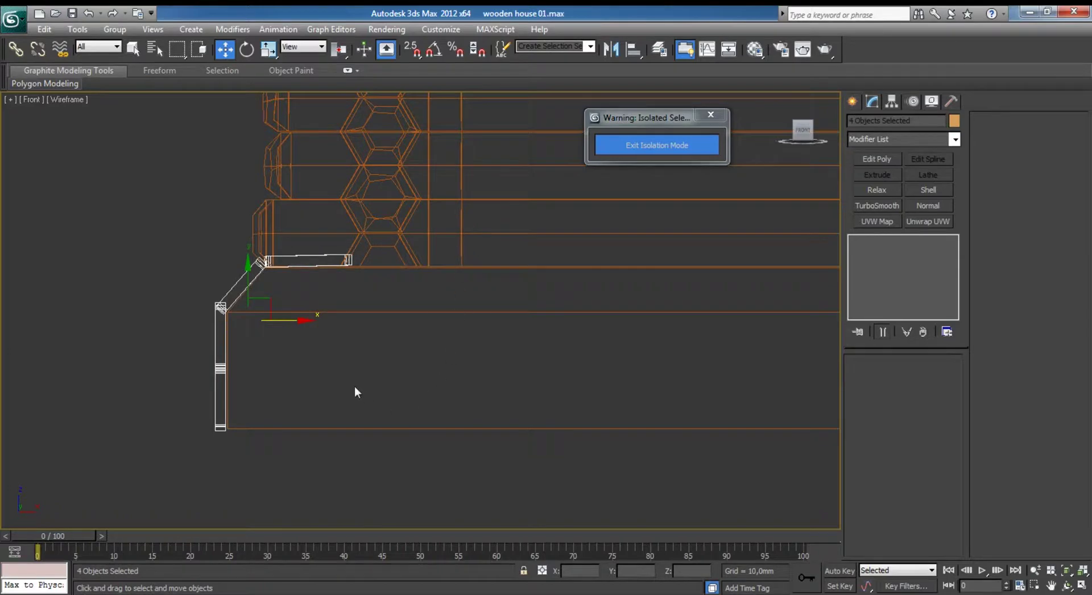
pyautogui.scroll(-3, 341, 384)
pyautogui.hotkey('alt', 'w')
pyautogui.hotkey('alt', 'w')
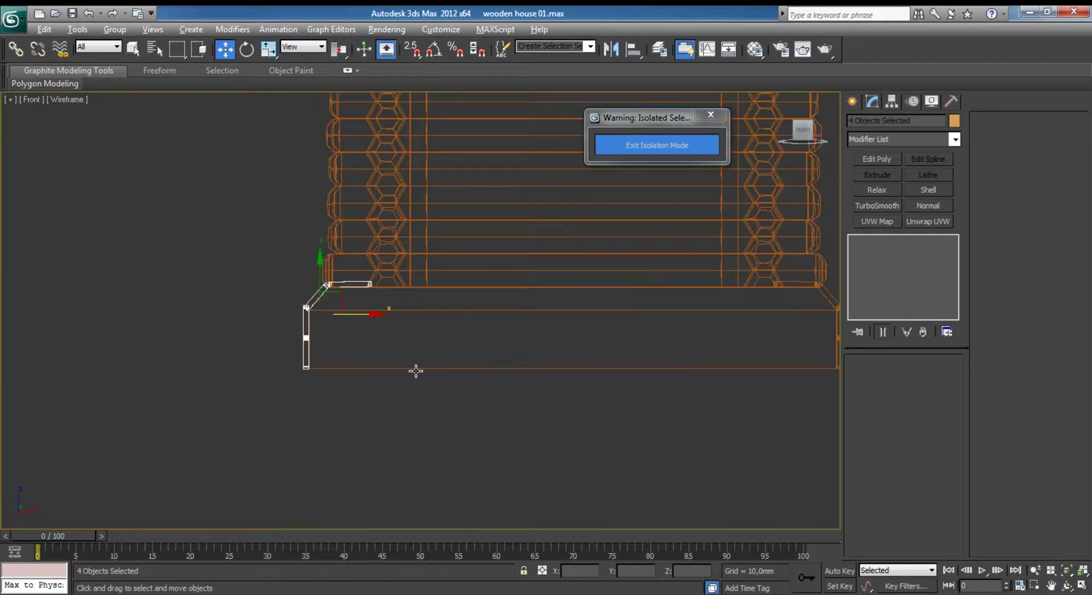
pyautogui.hotkey('alt', 'w')
pyautogui.rightClick(143, 170)
pyautogui.hotkey('alt', 'w')
pyautogui.moveTo(341, 227); pyautogui.dragTo(360, 211, button='middle')
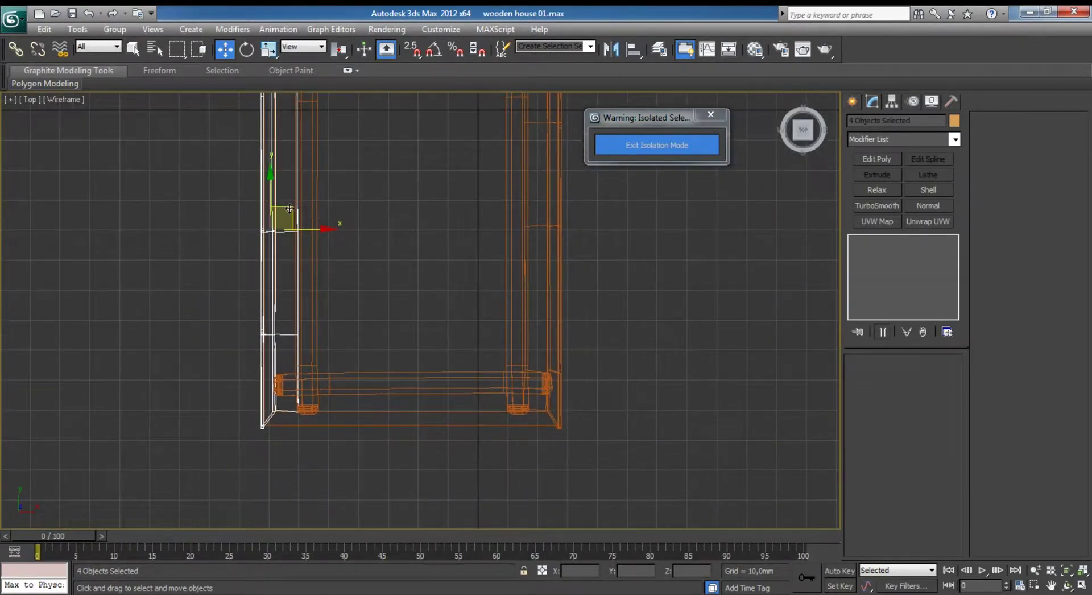
pyautogui.moveTo(284, 233)
pyautogui.keyDown('shift'); pyautogui.mouseDown()
pyautogui.moveTo(403, 387)
pyautogui.moveTo(386, 268)
pyautogui.moveTo(397, 296)
pyautogui.mouseUp(); pyautogui.keyUp('shift')
pyautogui.click(547, 365)
# Rotate the copied trim 90° so it runs horizontally along the front of the base.
pyautogui.press('e')
pyautogui.press('w')
pyautogui.scroll(2, 398, 295)
pyautogui.moveTo(427, 410); pyautogui.dragTo(463, 289, button='middle')
pyautogui.scroll(2, 463, 288)
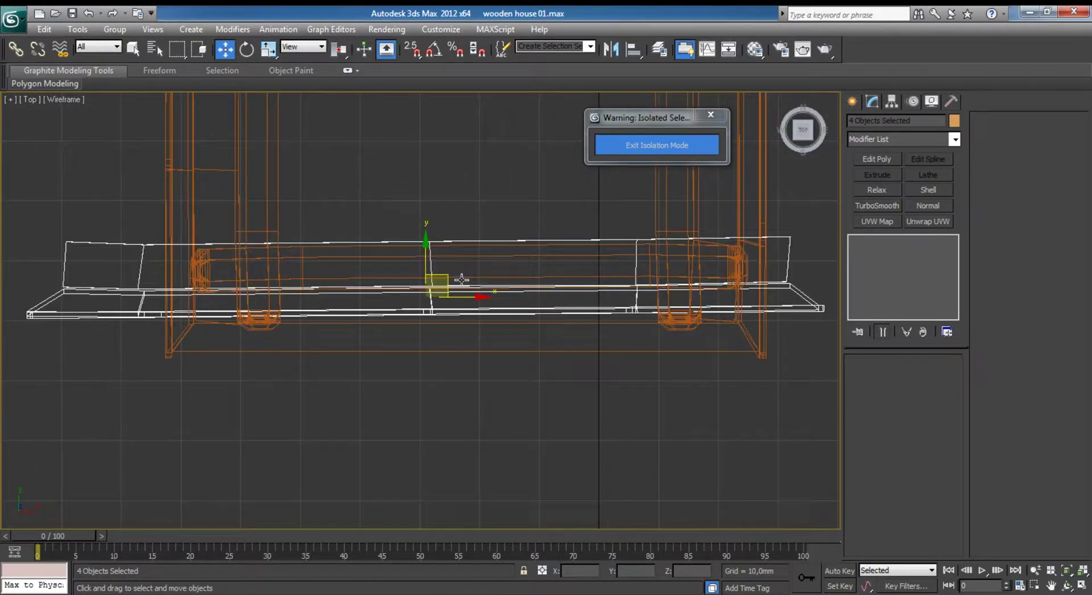
pyautogui.hotkey('ctrl', 'z')
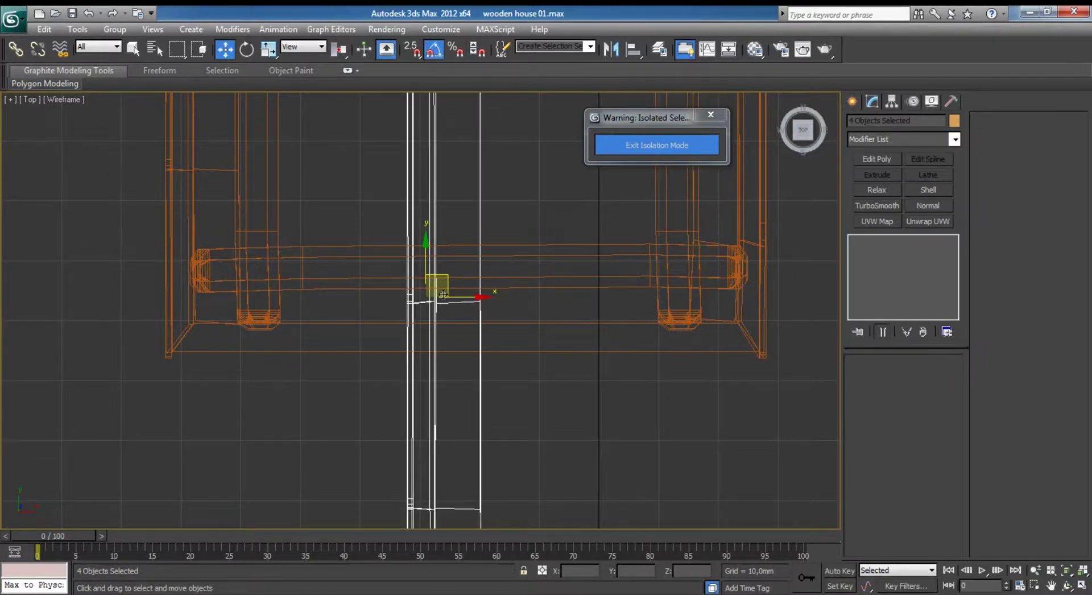
pyautogui.press('e')
pyautogui.moveTo(387, 330)
pyautogui.mouseDown()
pyautogui.moveTo(458, 290)
pyautogui.moveTo(475, 324)
pyautogui.mouseUp()
pyautogui.press('w')
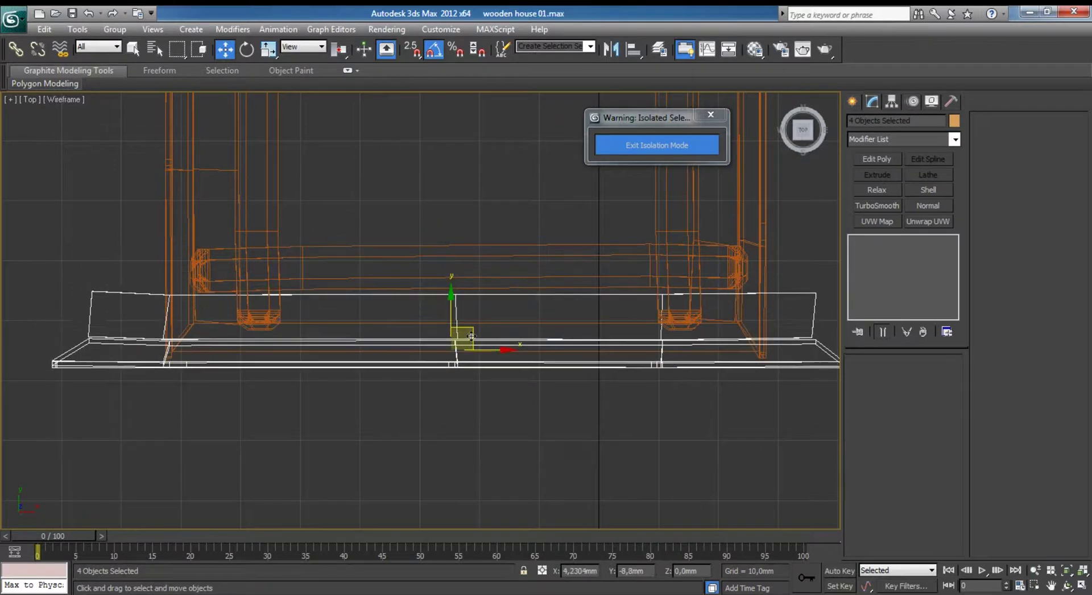
# Nudge the copied plank into place along the base and apply an Edit Poly modifier.
pyautogui.hotkey('alt', 'w')
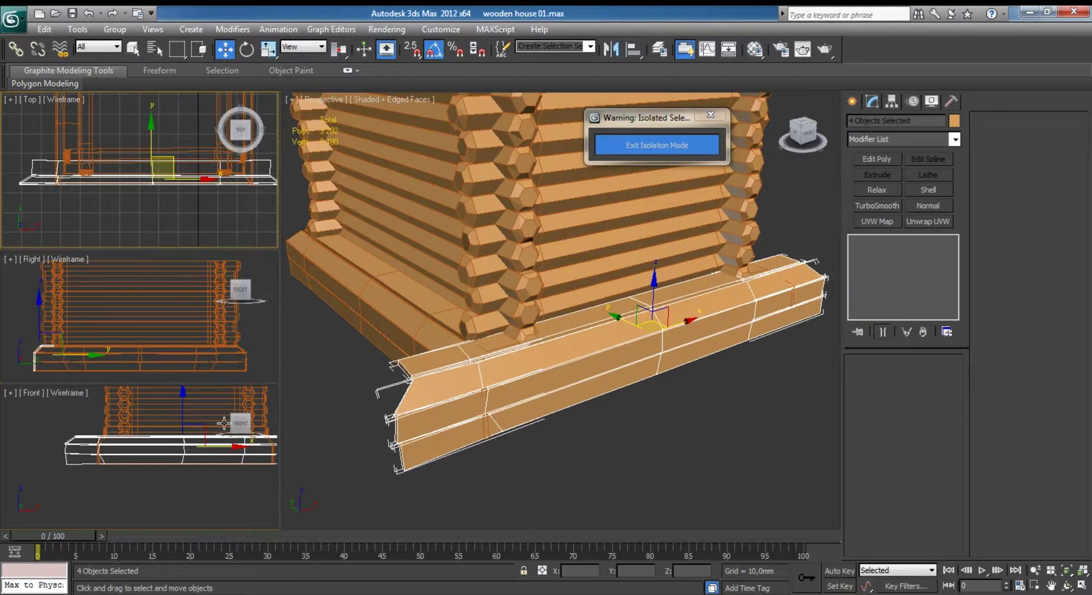
pyautogui.rightClick(121, 344)
pyautogui.hotkey('alt', 'w')
pyautogui.moveTo(401, 288); pyautogui.dragTo(403, 288)
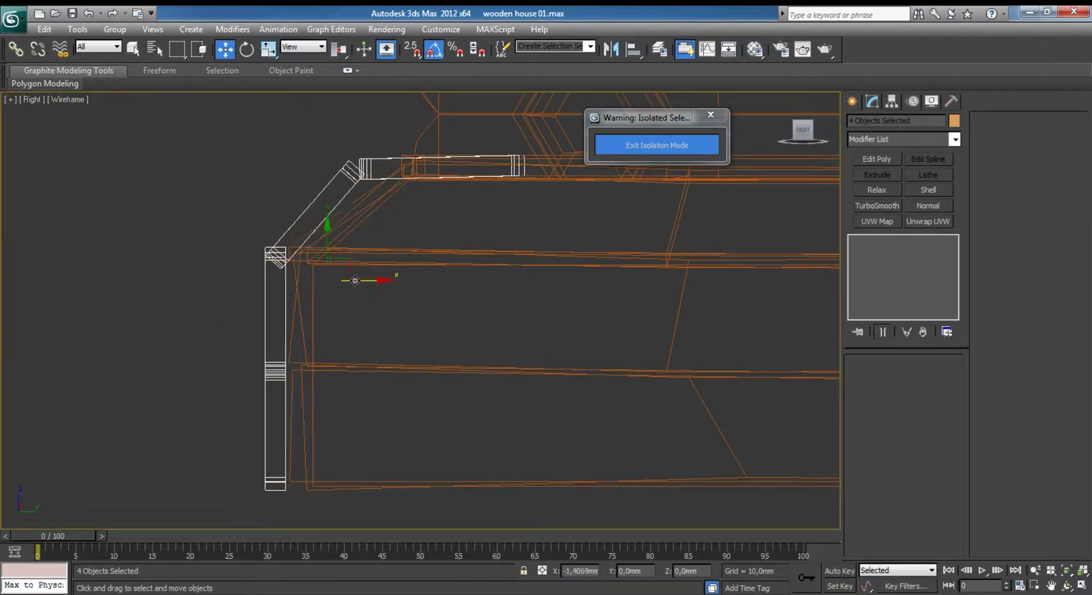
pyautogui.hotkey('alt', 'w')
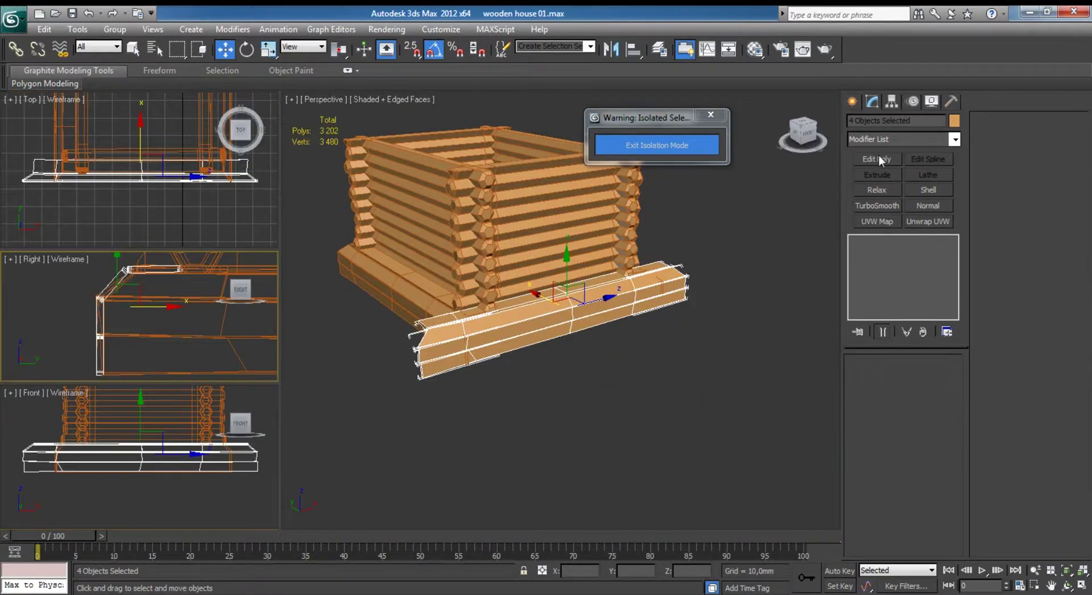
pyautogui.click(879, 158)
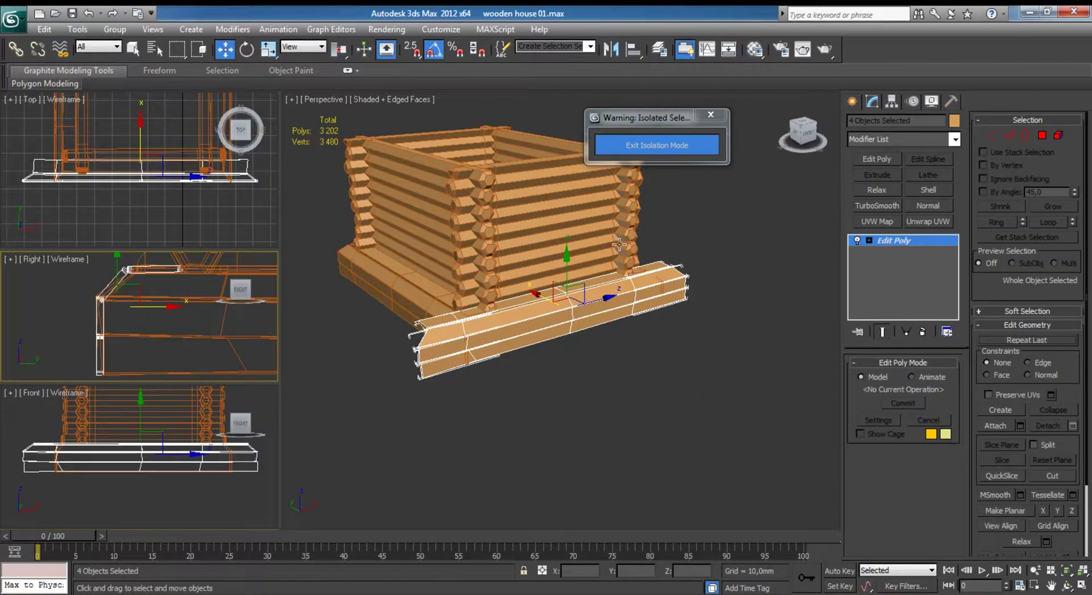
# In Front view, pull the plank's left and right end vertices inward to shorten it to the corners.
pyautogui.rightClick(98, 435)
pyautogui.hotkey('alt', 'w')
pyautogui.moveTo(124, 435); pyautogui.dragTo(415, 326, button='middle')
pyautogui.press('1')
pyautogui.moveTo(204, 287); pyautogui.dragTo(226, 265)
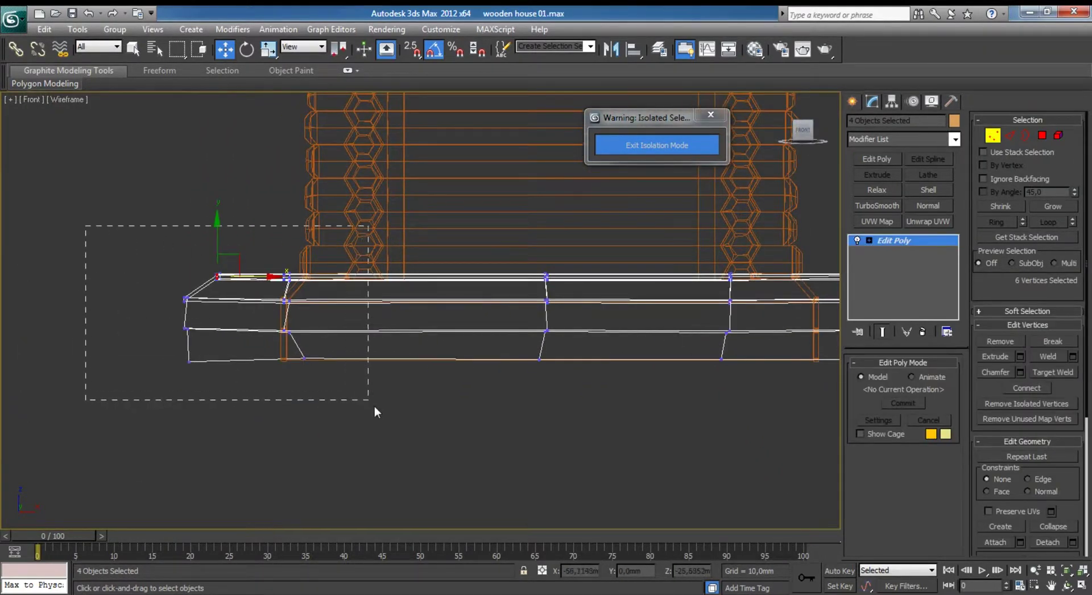
pyautogui.moveTo(287, 293); pyautogui.dragTo(386, 294)
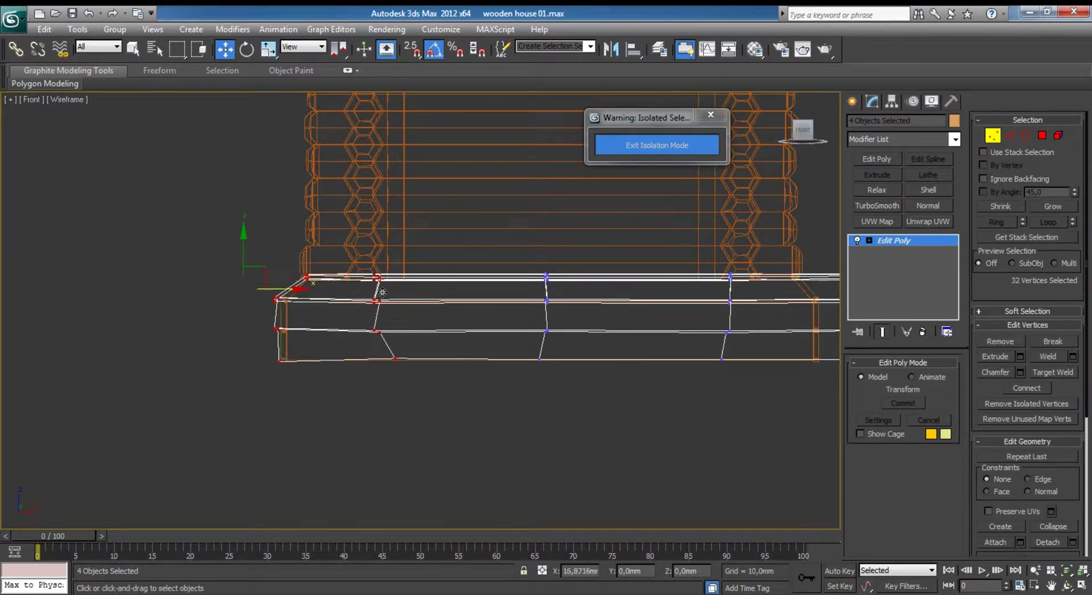
pyautogui.moveTo(383, 293); pyautogui.dragTo(180, 322, button='middle')
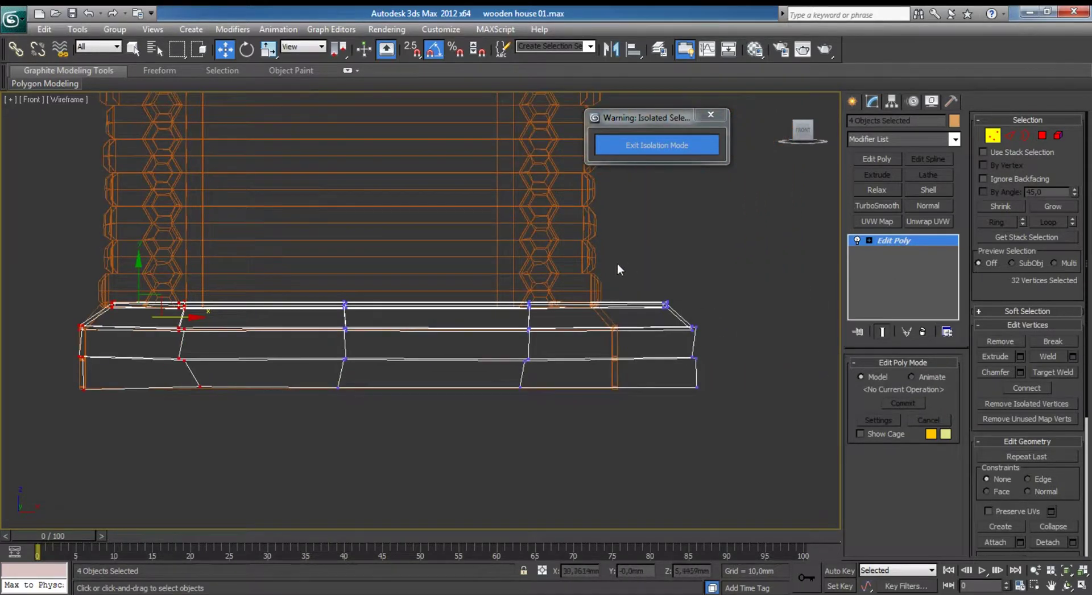
pyautogui.moveTo(567, 318); pyautogui.dragTo(500, 318)
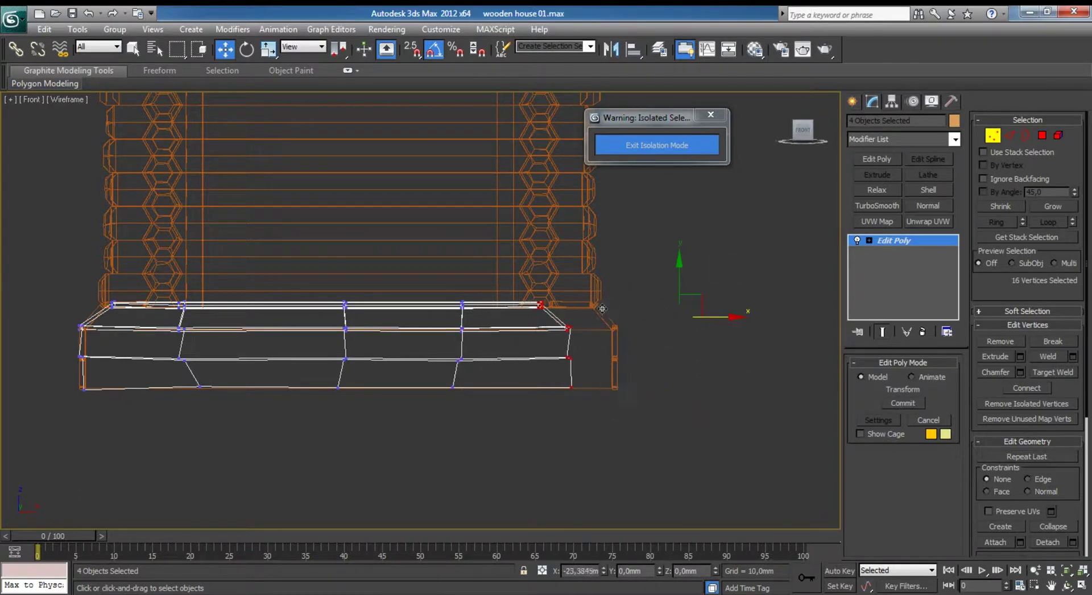
pyautogui.moveTo(722, 317); pyautogui.dragTo(654, 317)
pyautogui.scroll(5, 630, 334)
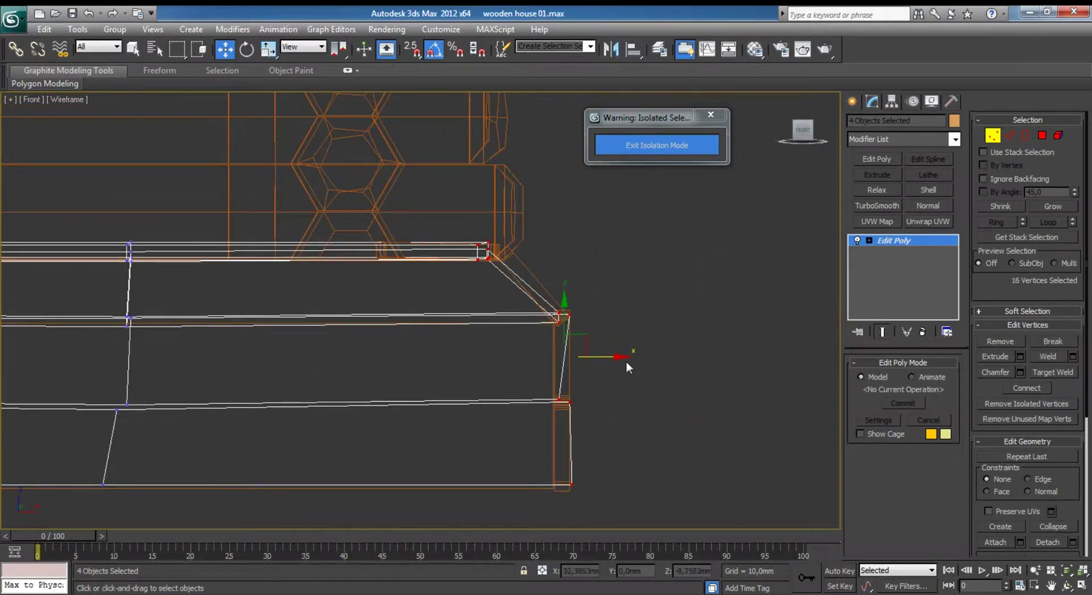
pyautogui.moveTo(609, 359); pyautogui.dragTo(608, 357)
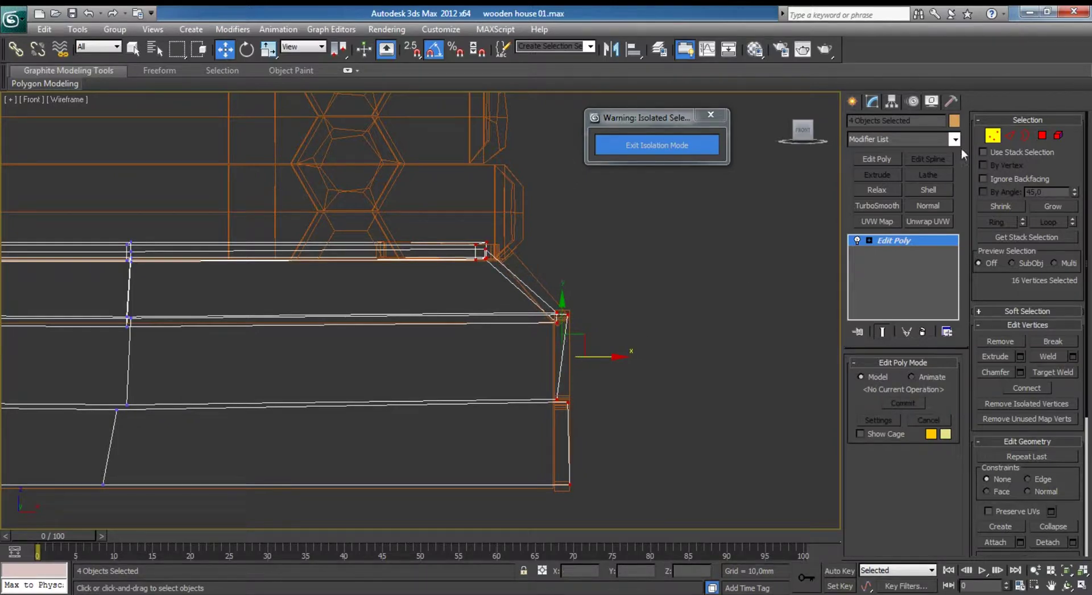
# Exit vertex editing on the trim boards and pan along the base trim.
pyautogui.hotkey('alt', 'w')
pyautogui.click(1002, 138)
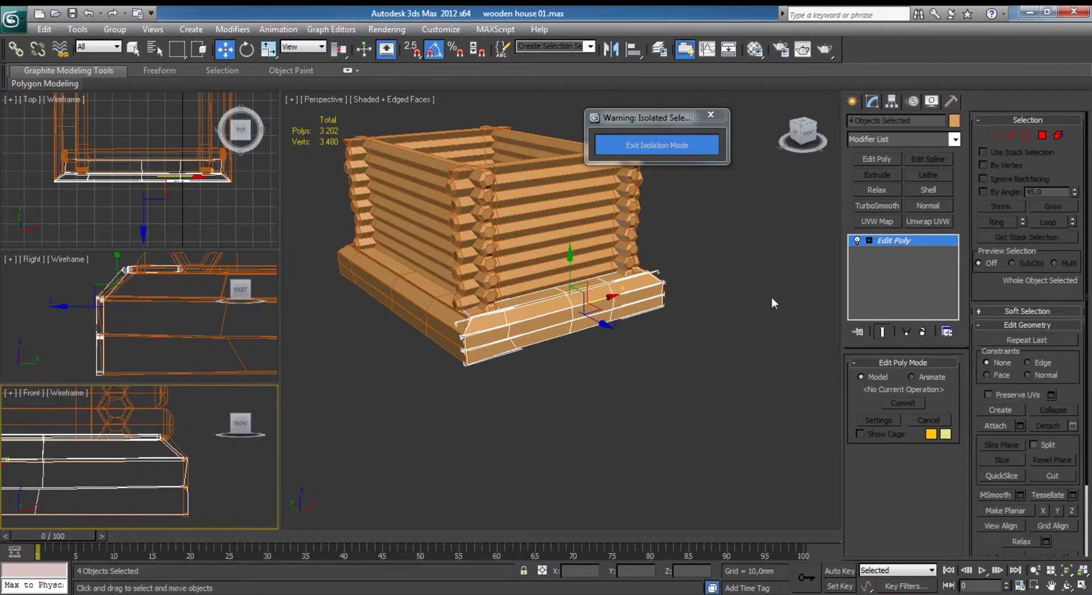
pyautogui.scroll(3, 553, 360)
pyautogui.scroll(3, 580, 341)
pyautogui.moveTo(597, 329)
pyautogui.mouseDown(button='middle')
pyautogui.moveTo(653, 312)
pyautogui.moveTo(597, 383)
pyautogui.mouseUp(button='middle')
pyautogui.scroll(-2, 609, 321)
pyautogui.scroll(3, 503, 307)
pyautogui.scroll(3, 577, 309)
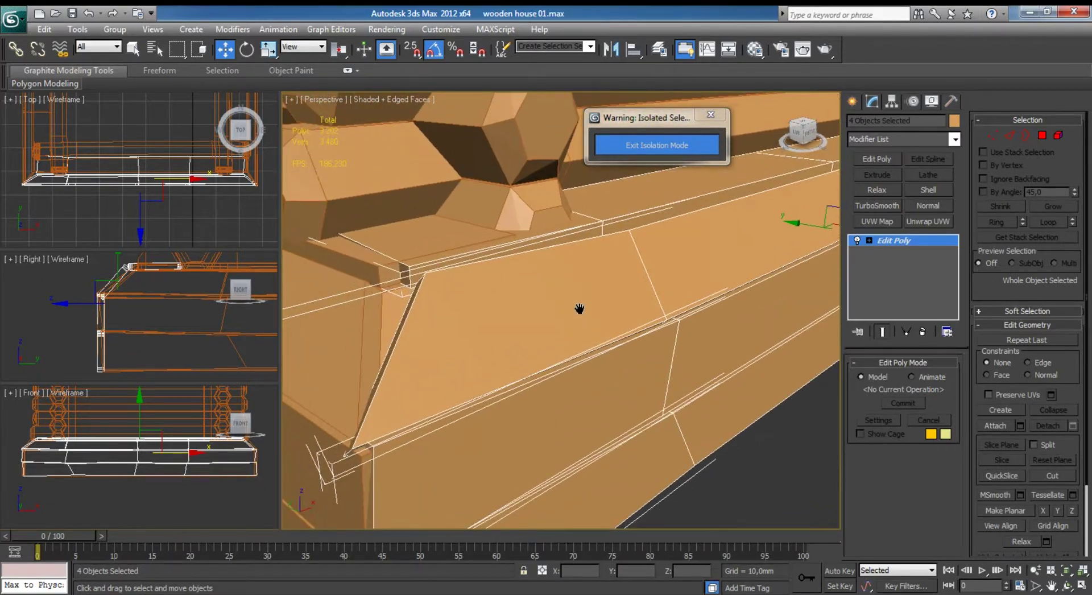
# Return to Vertex level, orbit to the corner, select both trim corner vertices, then clear the selection.
pyautogui.press('1')
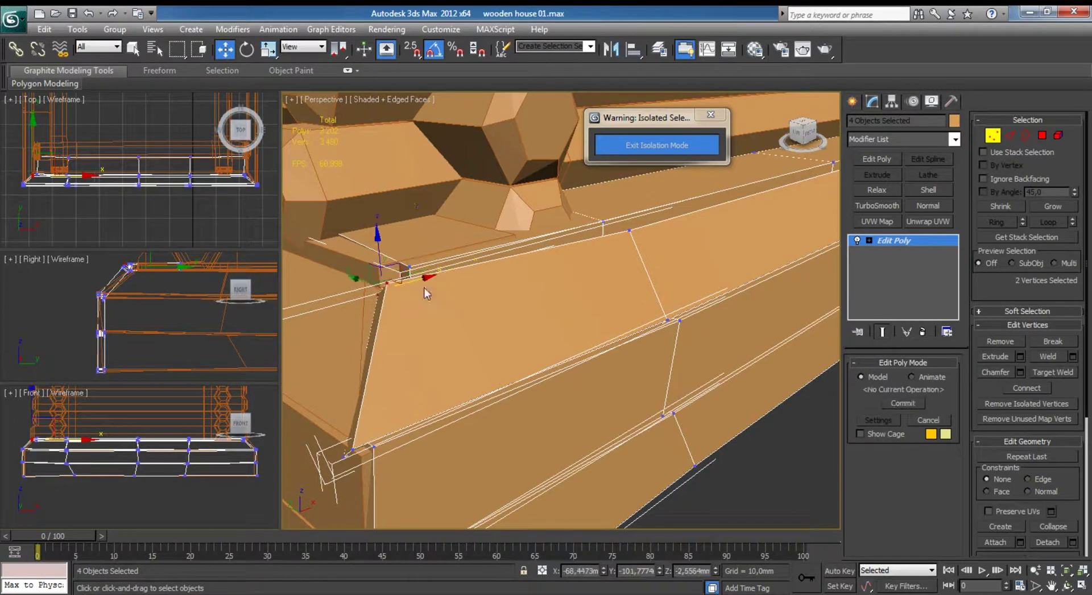
pyautogui.scroll(-3, 428, 295)
pyautogui.keyDown('alt'); pyautogui.moveTo(520, 299); pyautogui.dragTo(545, 302, button='middle'); pyautogui.keyUp('alt')
pyautogui.scroll(3, 418, 305)
pyautogui.keyDown('alt'); pyautogui.moveTo(418, 305); pyautogui.dragTo(441, 302, button='middle'); pyautogui.keyUp('alt')
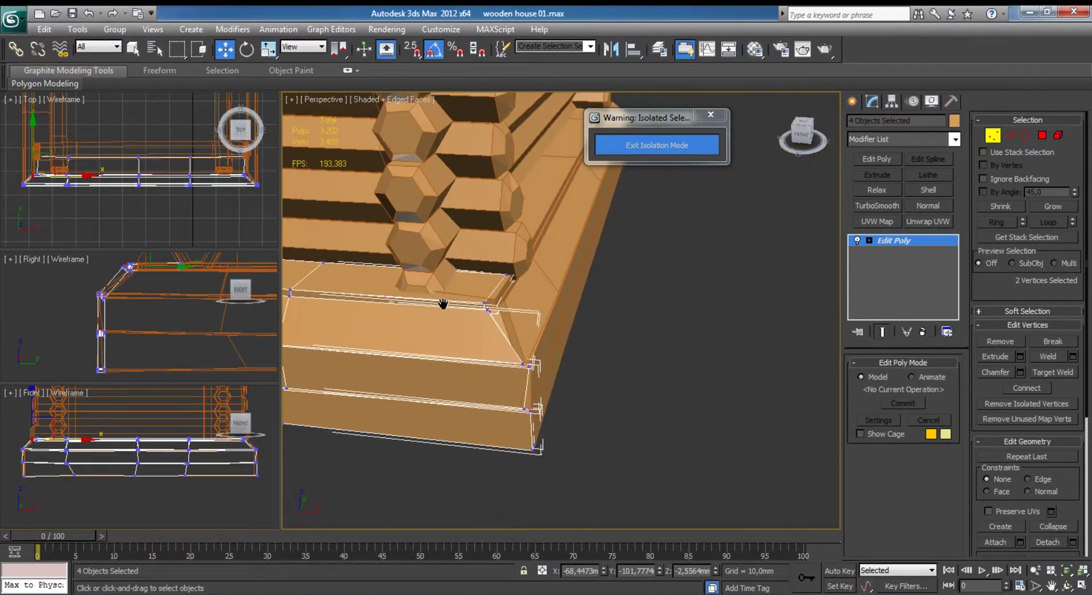
pyautogui.scroll(2, 449, 309)
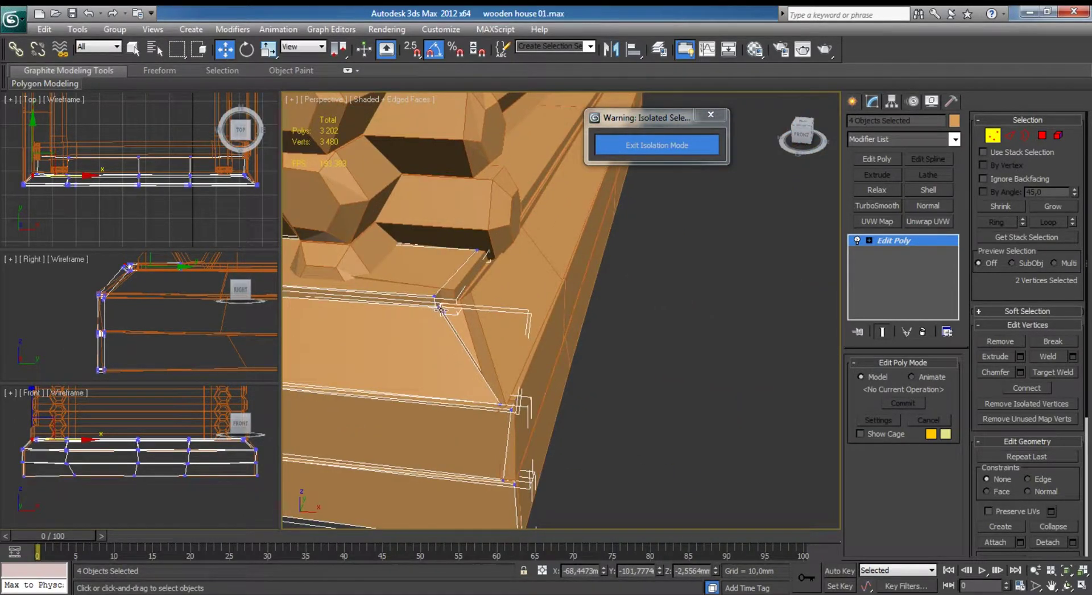
pyautogui.scroll(2, 443, 313)
pyautogui.scroll(2, 484, 318)
pyautogui.moveTo(516, 316); pyautogui.dragTo(551, 319, button='middle')
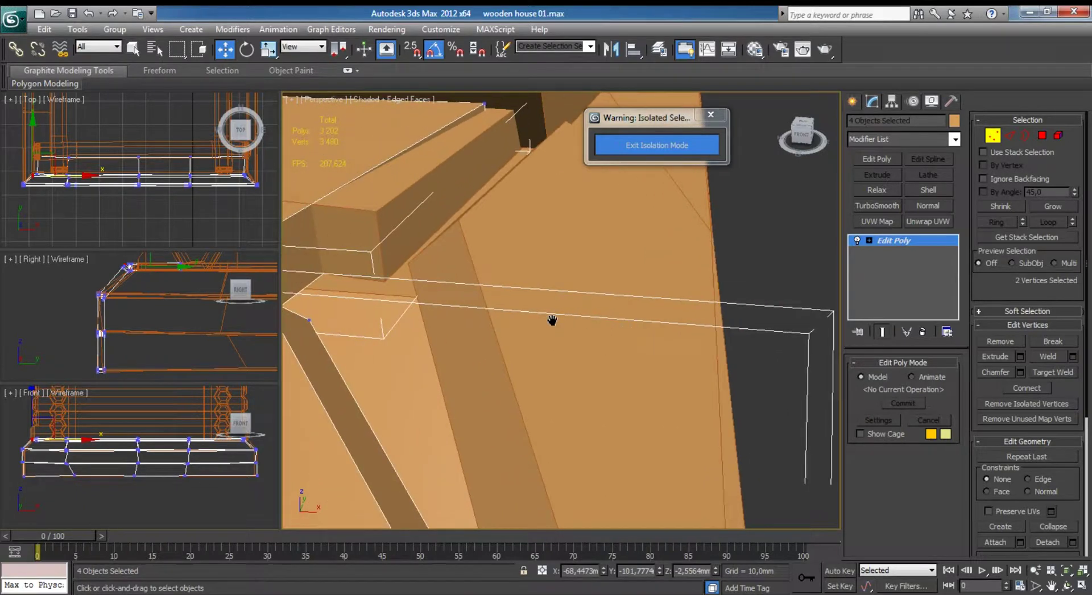
pyautogui.scroll(-2, 340, 318)
pyautogui.click(346, 314)
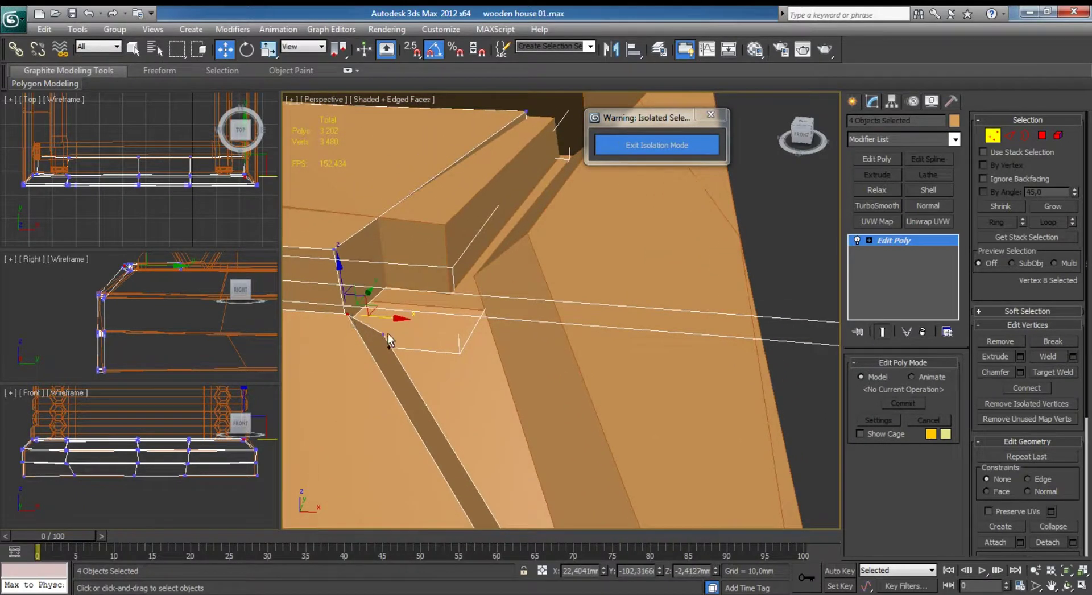
pyautogui.moveTo(389, 340); pyautogui.dragTo(332, 297)
pyautogui.scroll(-3, 398, 324)
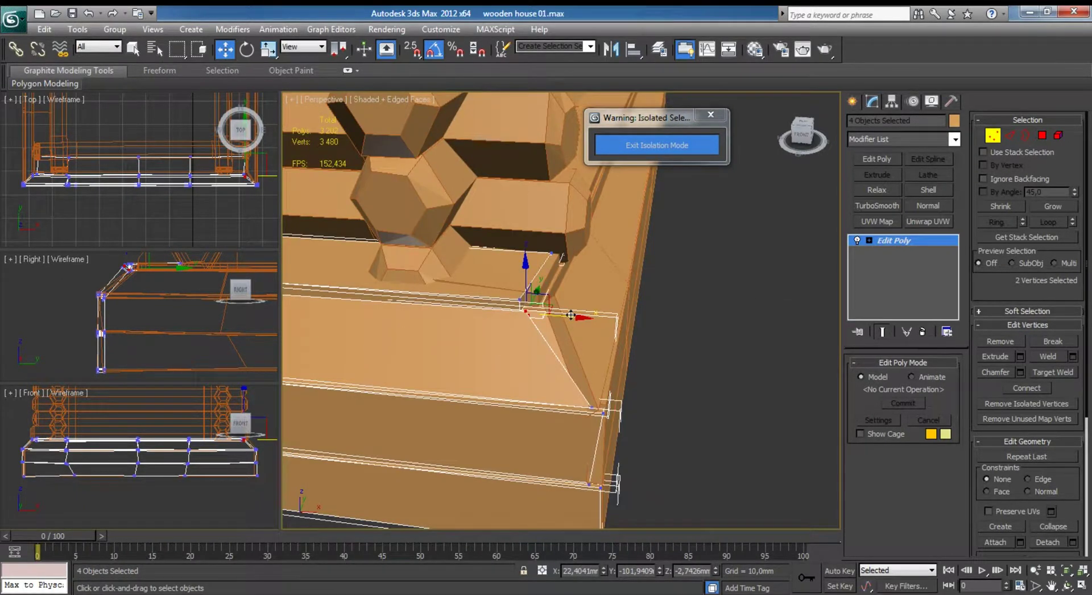
pyautogui.click(619, 322)
# Exit vertex editing and orbit around the house to inspect the base trim boards.
pyautogui.hotkey('ctrl', 'd')
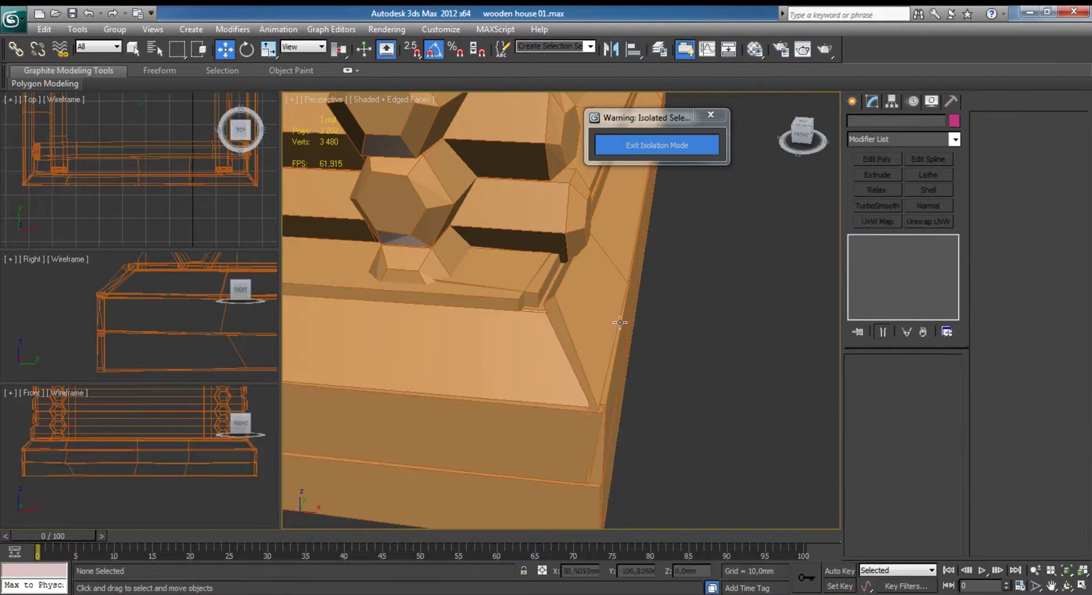
pyautogui.scroll(-5, 620, 322)
pyautogui.scroll(-3, 621, 296)
pyautogui.moveTo(613, 303)
pyautogui.keyDown('alt'); pyautogui.mouseDown(button='middle')
pyautogui.moveTo(465, 293)
pyautogui.moveTo(649, 341)
pyautogui.mouseUp(button='middle'); pyautogui.keyUp('alt')
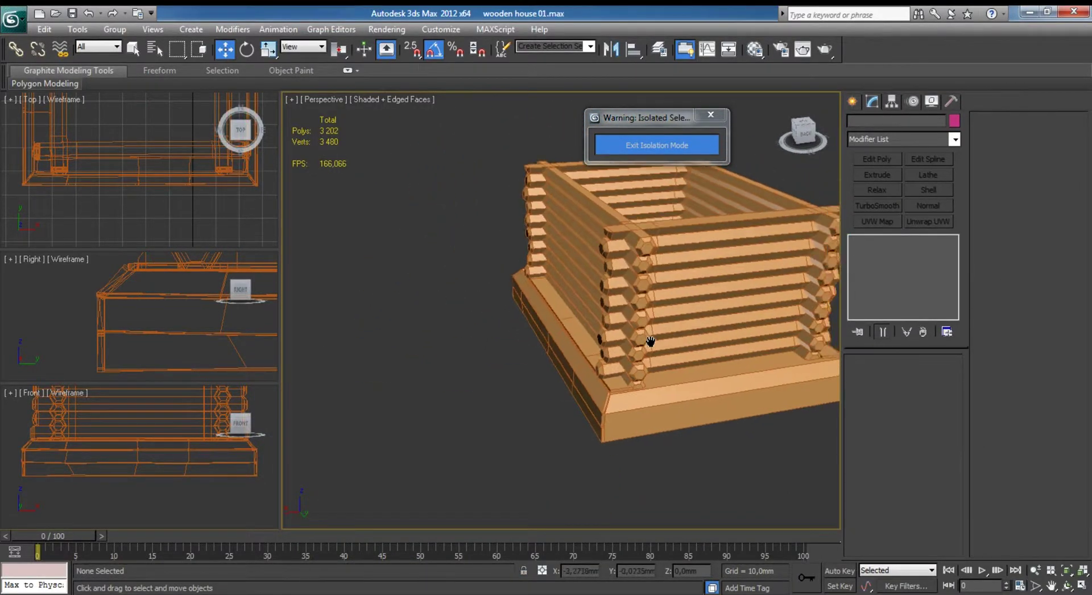
pyautogui.scroll(3, 650, 341)
pyautogui.scroll(3, 614, 292)
pyautogui.click(556, 362)
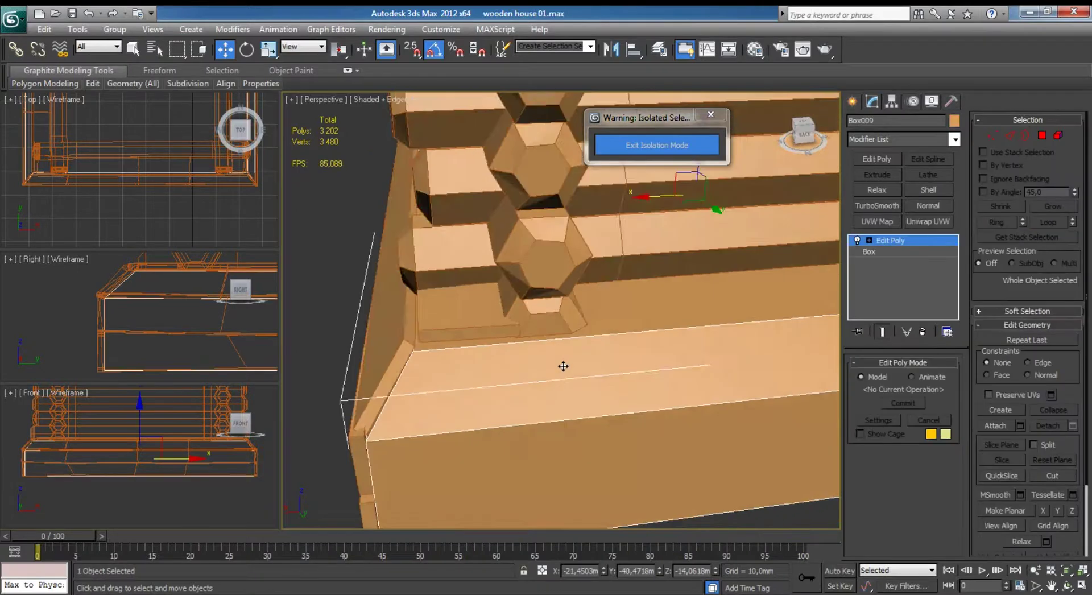
pyautogui.moveTo(563, 365)
pyautogui.keyDown('alt'); pyautogui.mouseDown(button='middle')
pyautogui.moveTo(706, 341)
pyautogui.moveTo(591, 335)
pyautogui.mouseUp(button='middle'); pyautogui.keyUp('alt')
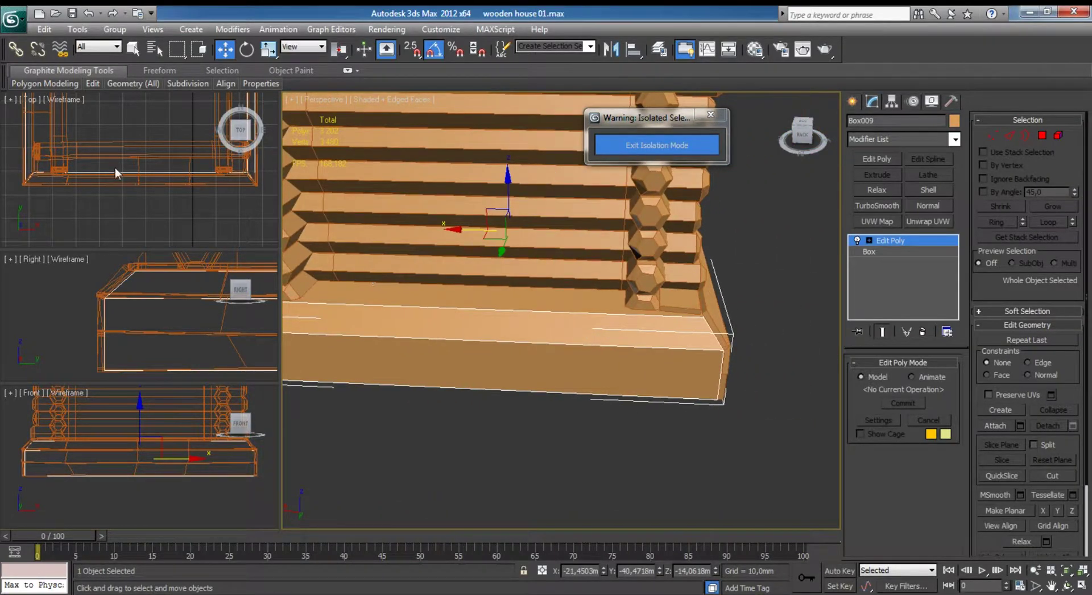
pyautogui.scroll(-2, 150, 184)
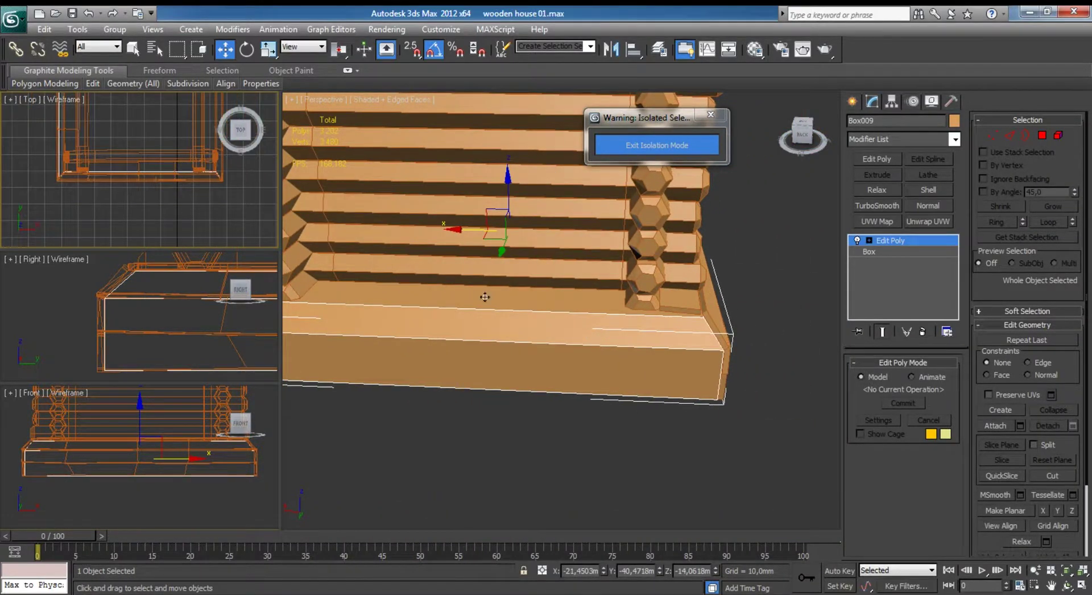
pyautogui.scroll(2, 135, 175)
# In the maximized Top view, select the five front trim pieces and Shift-drag a copy toward the back.
pyautogui.hotkey('alt', 'w')
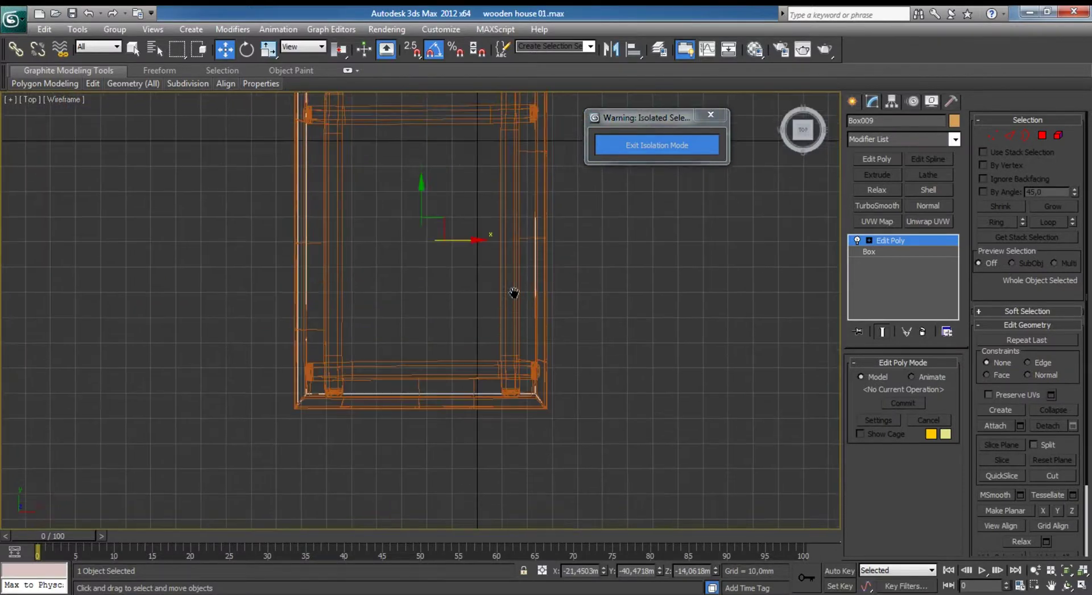
pyautogui.moveTo(512, 293)
pyautogui.mouseDown(button='middle')
pyautogui.moveTo(495, 451)
pyautogui.moveTo(468, 289)
pyautogui.moveTo(451, 304)
pyautogui.moveTo(430, 290)
pyautogui.mouseUp(button='middle')
pyautogui.scroll(2, 495, 451)
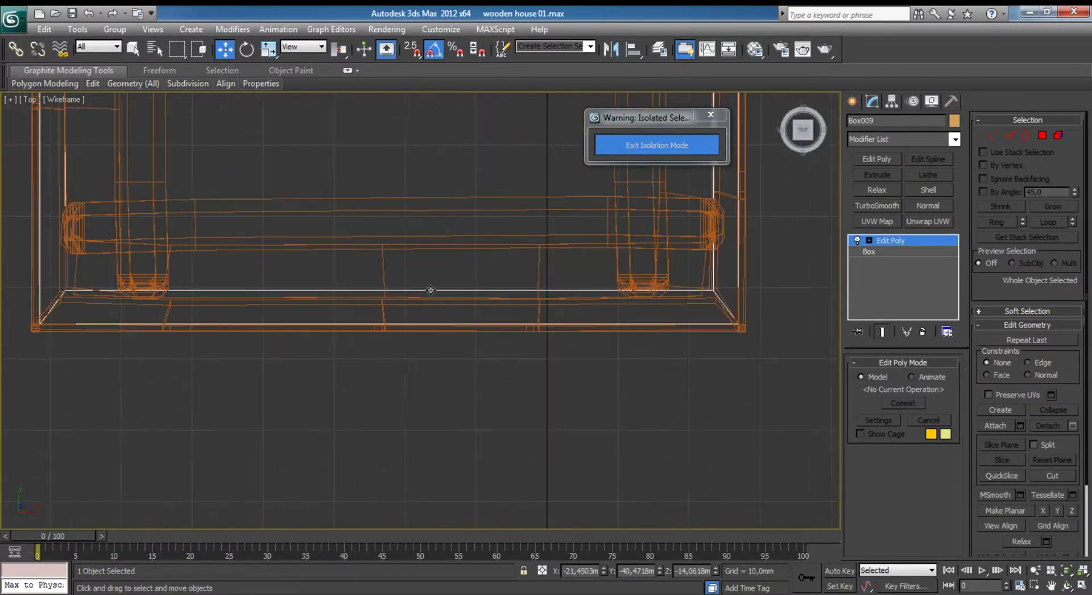
pyautogui.moveTo(398, 297); pyautogui.dragTo(414, 380)
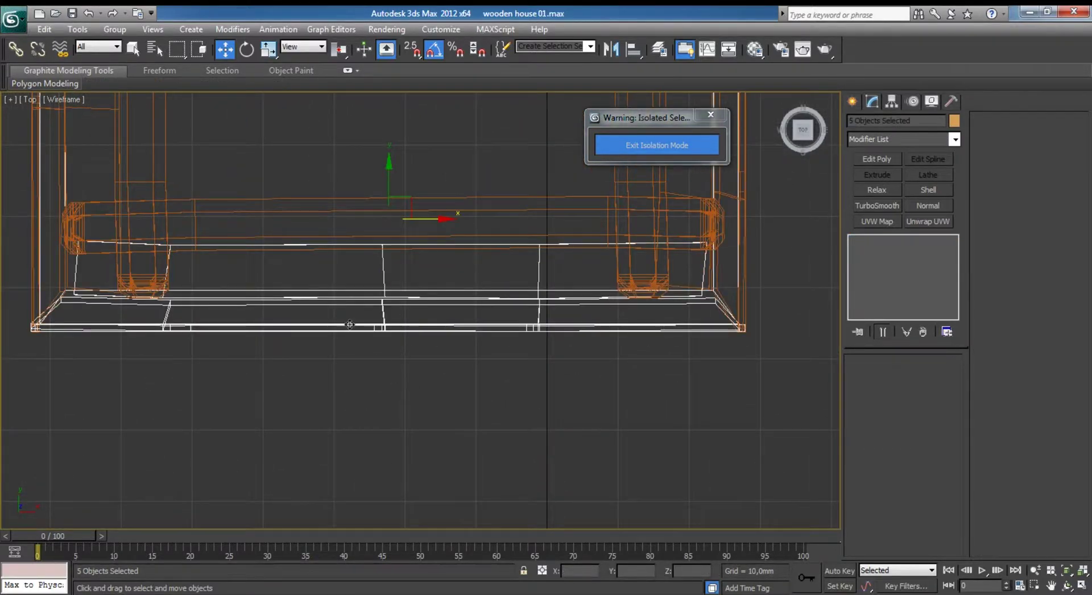
pyautogui.scroll(-3, 409, 378)
pyautogui.scroll(-1, 418, 196)
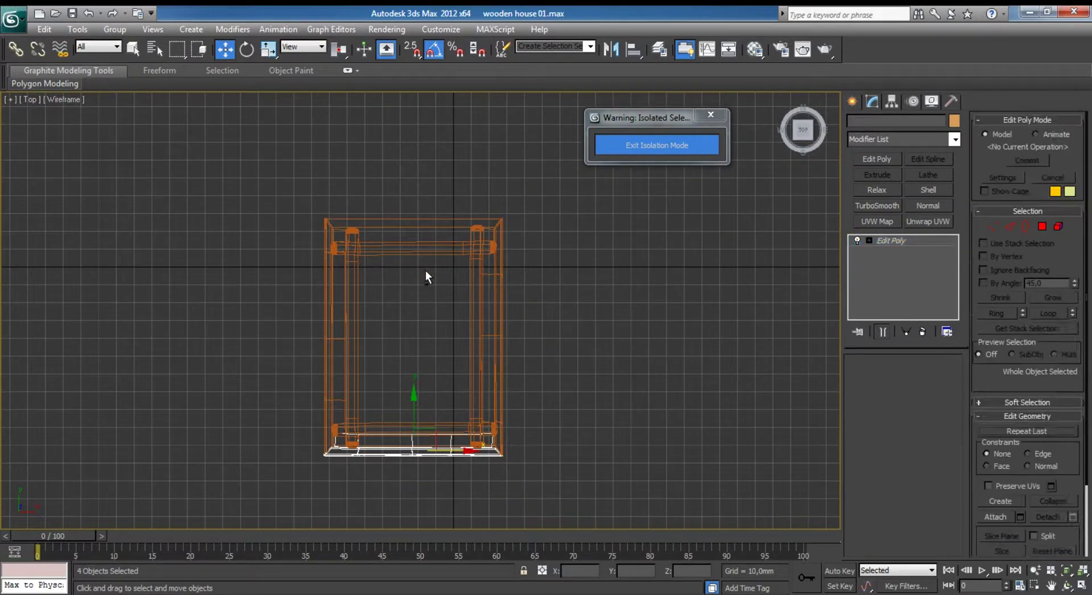
pyautogui.moveTo(426, 392); pyautogui.dragTo(445, 131)
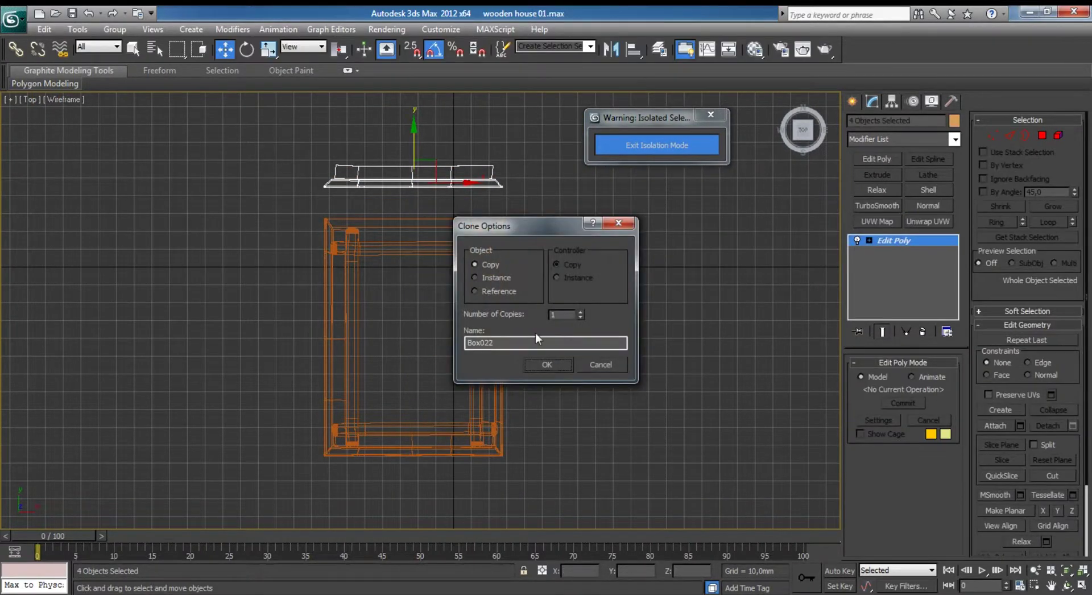
pyautogui.click(550, 363)
pyautogui.scroll(4, 449, 333)
# Rotate the copied trim 180° about Z and move it along the back of the base.
pyautogui.press('e')
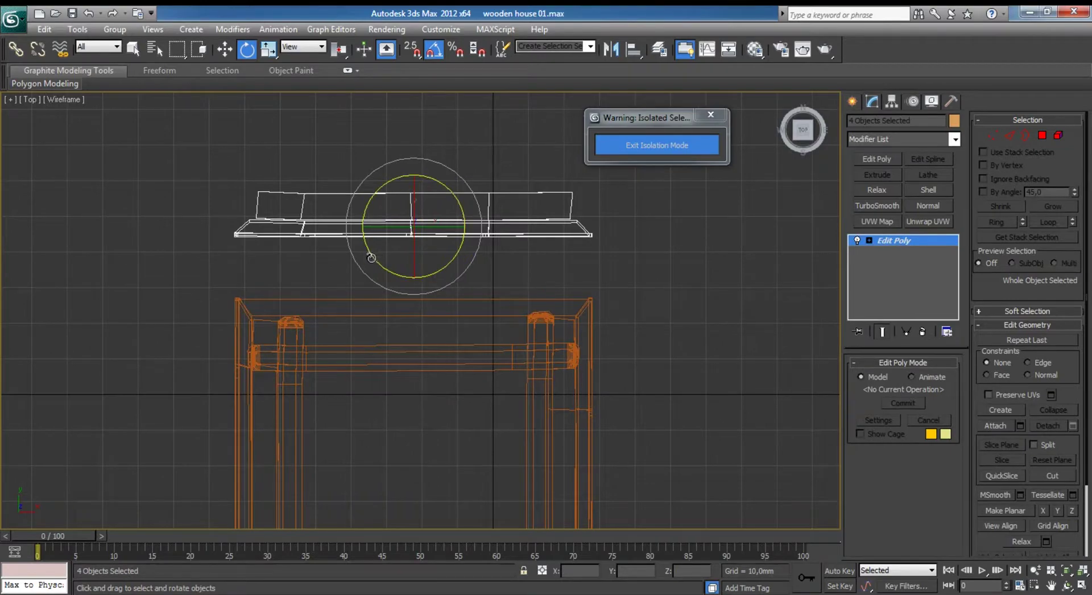
pyautogui.moveTo(412, 239); pyautogui.dragTo(504, 296)
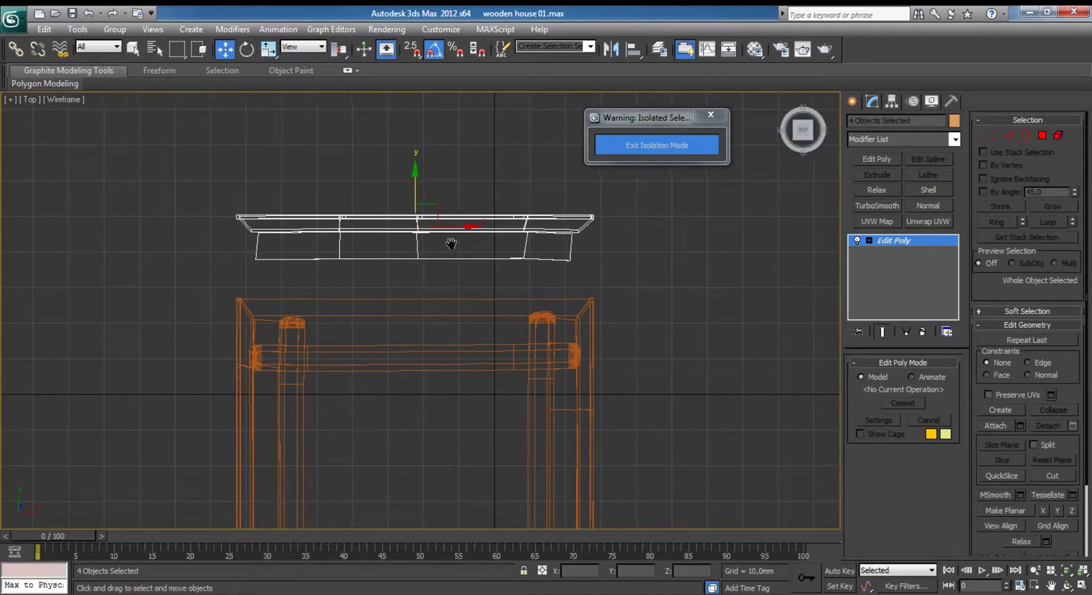
pyautogui.press('w')
pyautogui.moveTo(427, 191); pyautogui.dragTo(450, 219)
# In the maximized Right view, line the copied trim up with the base edge.
pyautogui.hotkey('alt', 'w')
pyautogui.scroll(-5, 419, 253)
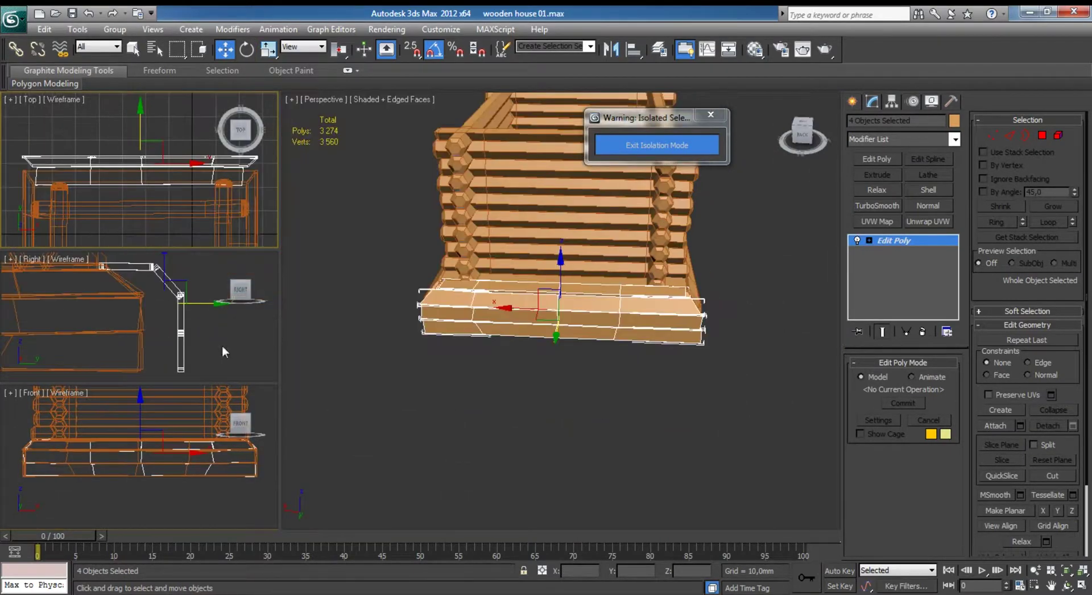
pyautogui.rightClick(124, 325)
pyautogui.hotkey('alt', 'w')
pyautogui.moveTo(529, 272); pyautogui.dragTo(436, 271)
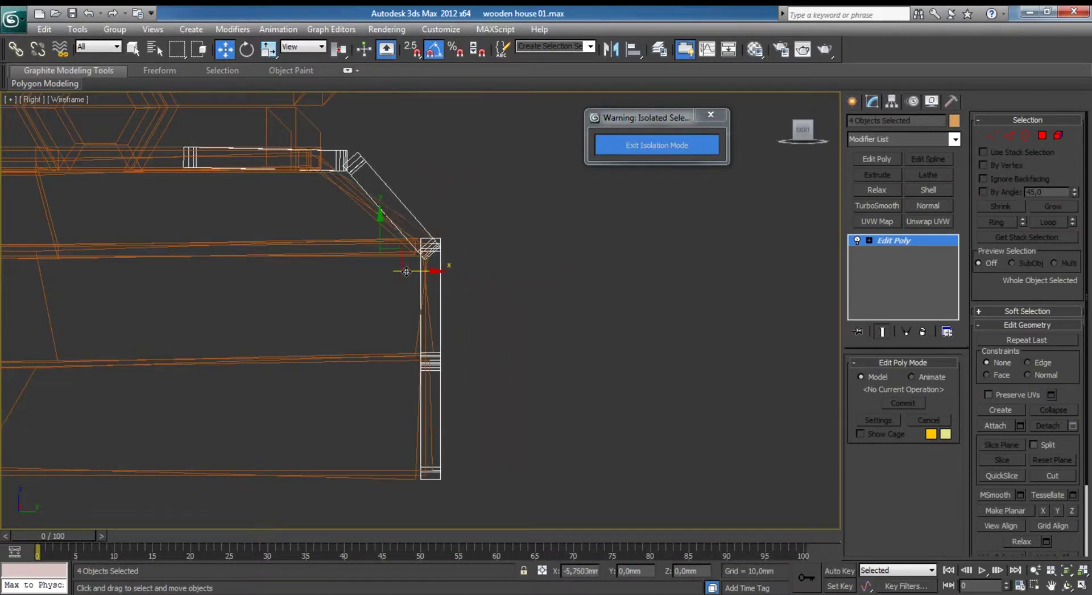
pyautogui.hotkey('alt', 'w')
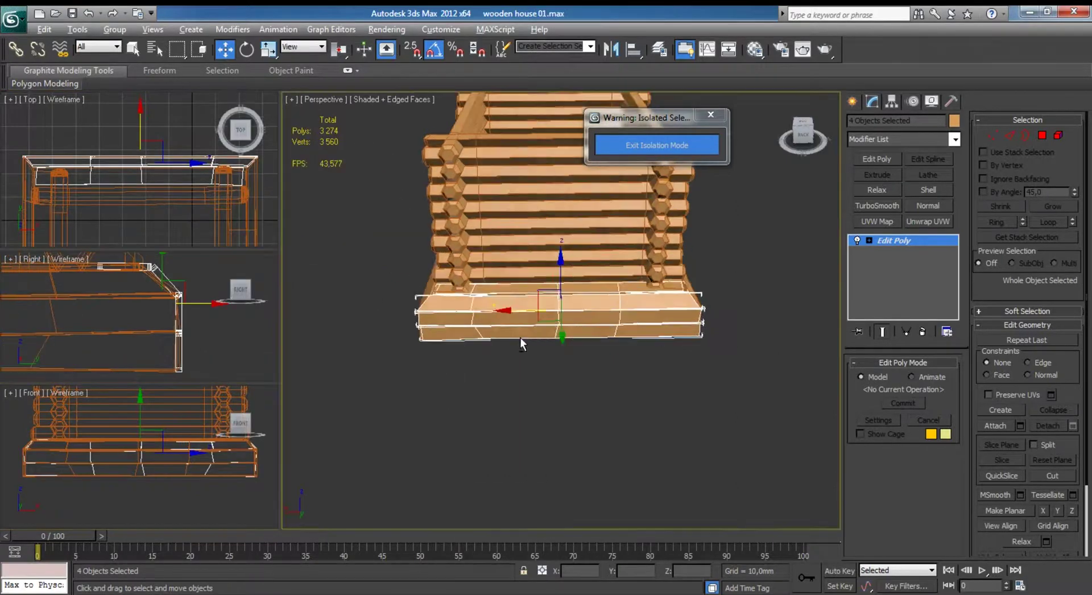
# Orbit and pan around the base corner to check the trim fit beneath the logs.
pyautogui.keyDown('alt'); pyautogui.moveTo(519, 339); pyautogui.dragTo(568, 318, button='middle'); pyautogui.keyUp('alt')
pyautogui.scroll(5, 665, 288)
pyautogui.moveTo(665, 288)
pyautogui.mouseDown(button='middle')
pyautogui.moveTo(699, 292)
pyautogui.moveTo(673, 299)
pyautogui.mouseUp(button='middle')
pyautogui.scroll(2, 805, 204)
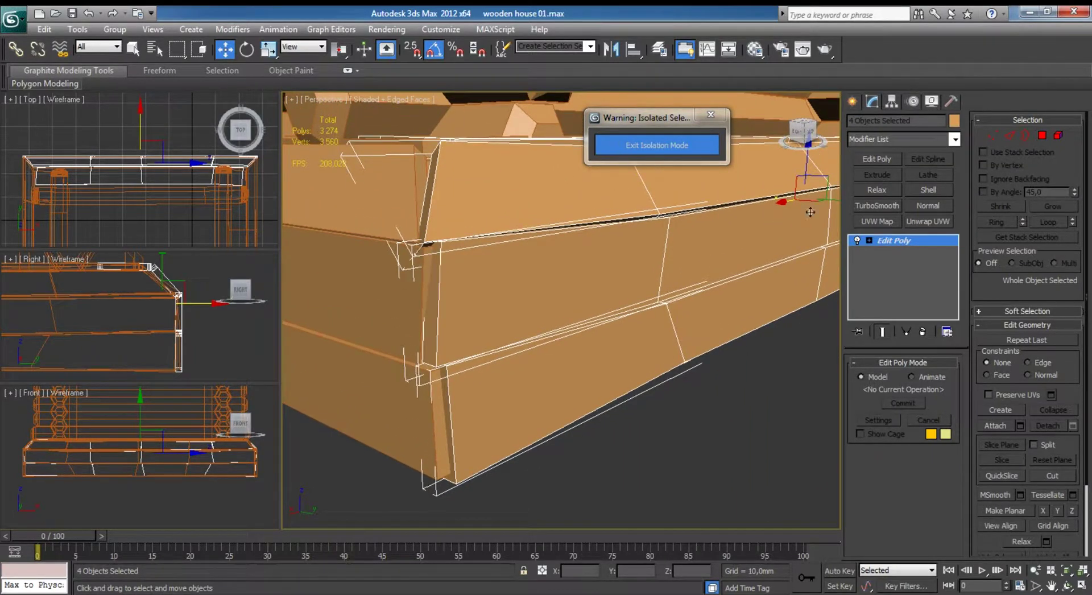
pyautogui.keyDown('alt'); pyautogui.moveTo(829, 203); pyautogui.dragTo(831, 202, button='middle'); pyautogui.keyUp('alt')
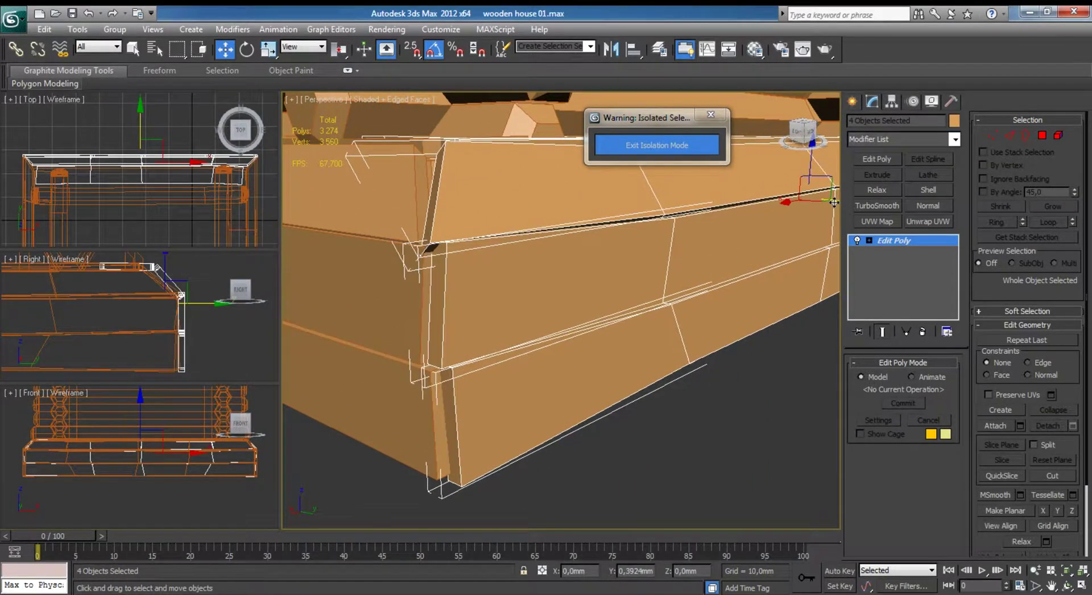
pyautogui.moveTo(485, 320)
pyautogui.mouseDown(button='middle')
pyautogui.moveTo(576, 398)
pyautogui.moveTo(554, 396)
pyautogui.mouseUp(button='middle')
# Lengthen trim board Box024 by moving both sets of its end vertices along X.
pyautogui.click(583, 368)
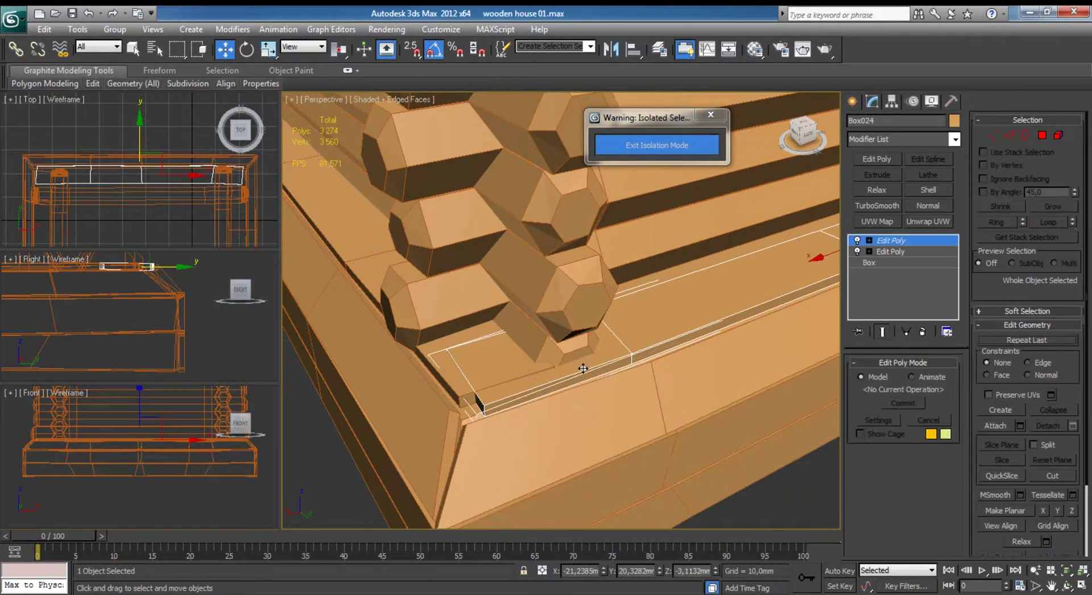
pyautogui.press('1')
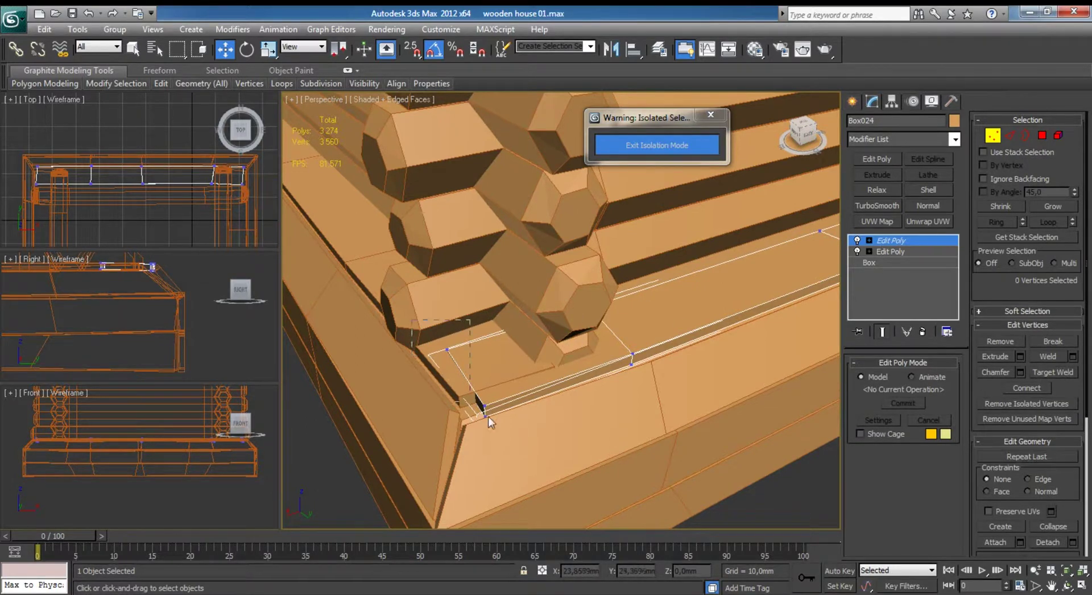
pyautogui.moveTo(432, 338); pyautogui.dragTo(520, 420)
pyautogui.scroll(2, 617, 348)
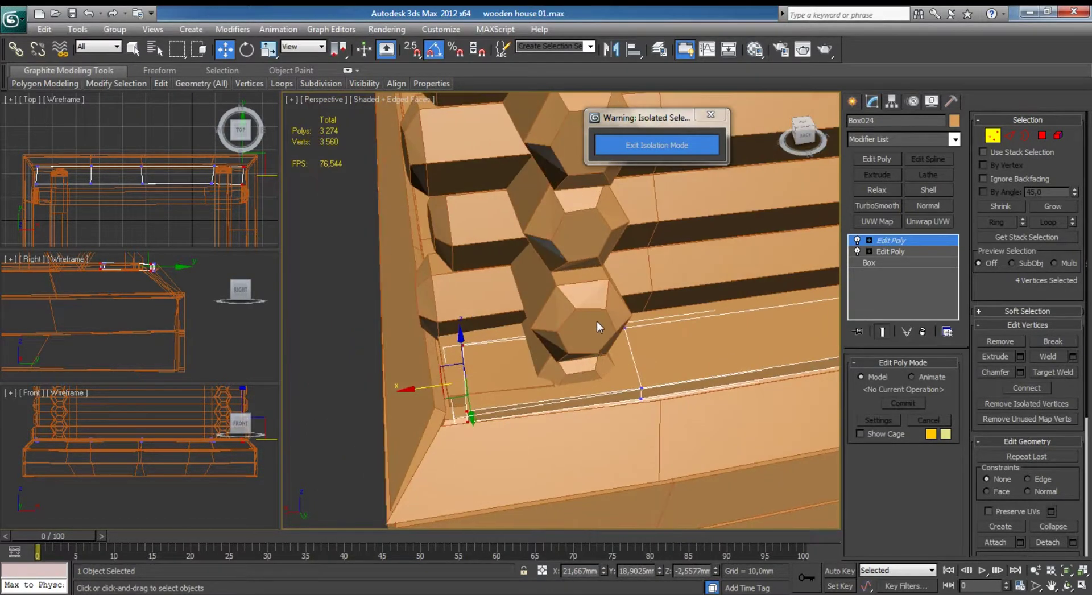
pyautogui.keyDown('ctrl'); pyautogui.moveTo(617, 319); pyautogui.dragTo(650, 406); pyautogui.keyUp('ctrl')
pyautogui.moveTo(501, 377); pyautogui.dragTo(641, 357)
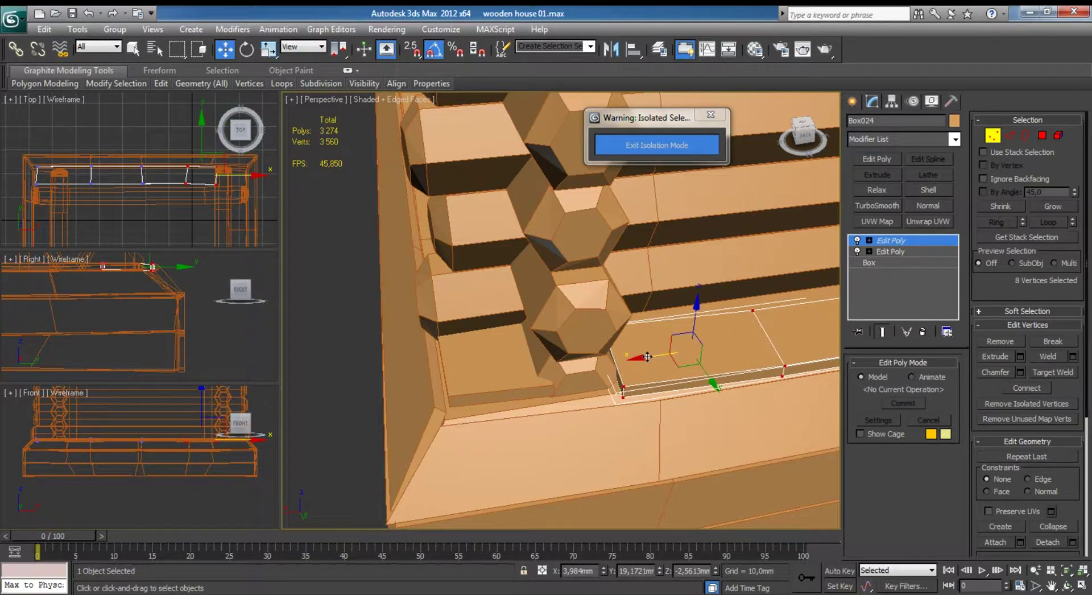
pyautogui.keyDown('alt'); pyautogui.moveTo(641, 357); pyautogui.dragTo(589, 340, button='middle'); pyautogui.keyUp('alt')
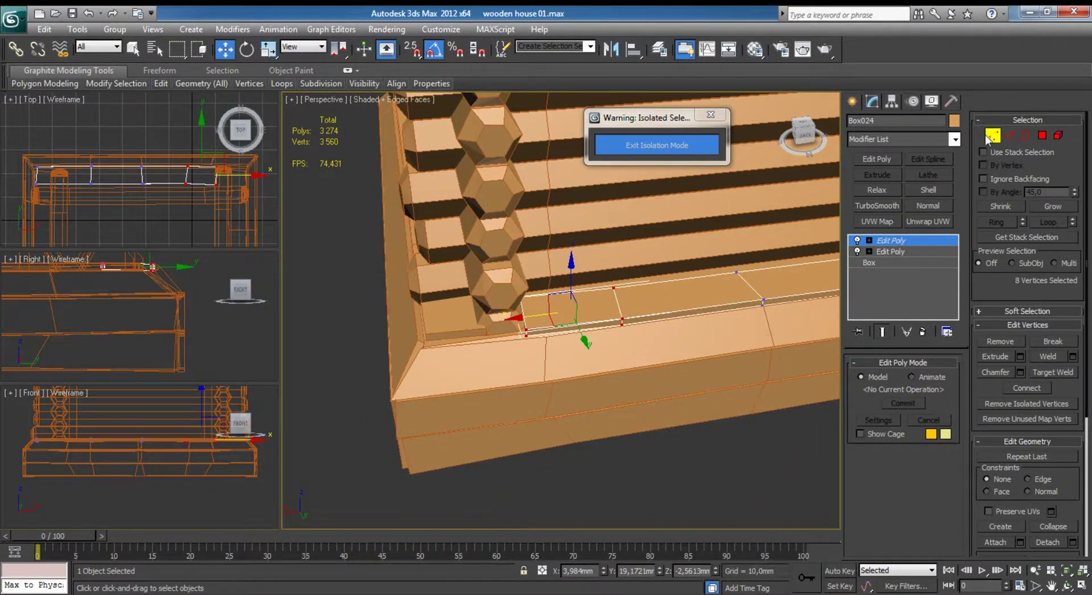
# Slide Box024's end vertices left along X so it meets the corner.
pyautogui.click(992, 135)
pyautogui.scroll(5, 688, 398)
pyautogui.moveTo(398, 406); pyautogui.dragTo(455, 359, button='middle')
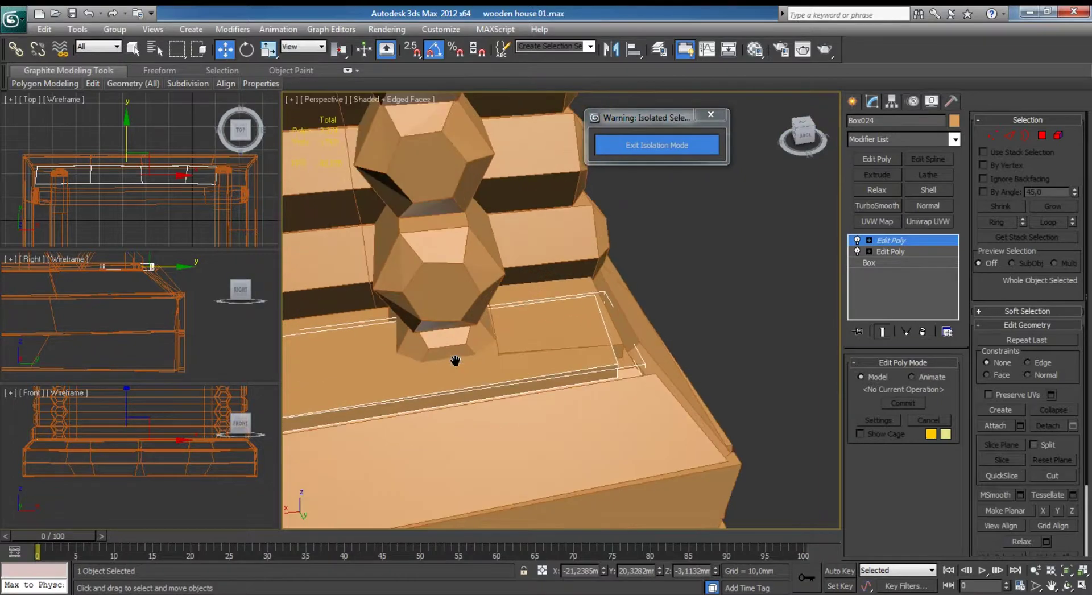
pyautogui.press('1')
pyautogui.moveTo(667, 407); pyautogui.dragTo(666, 406)
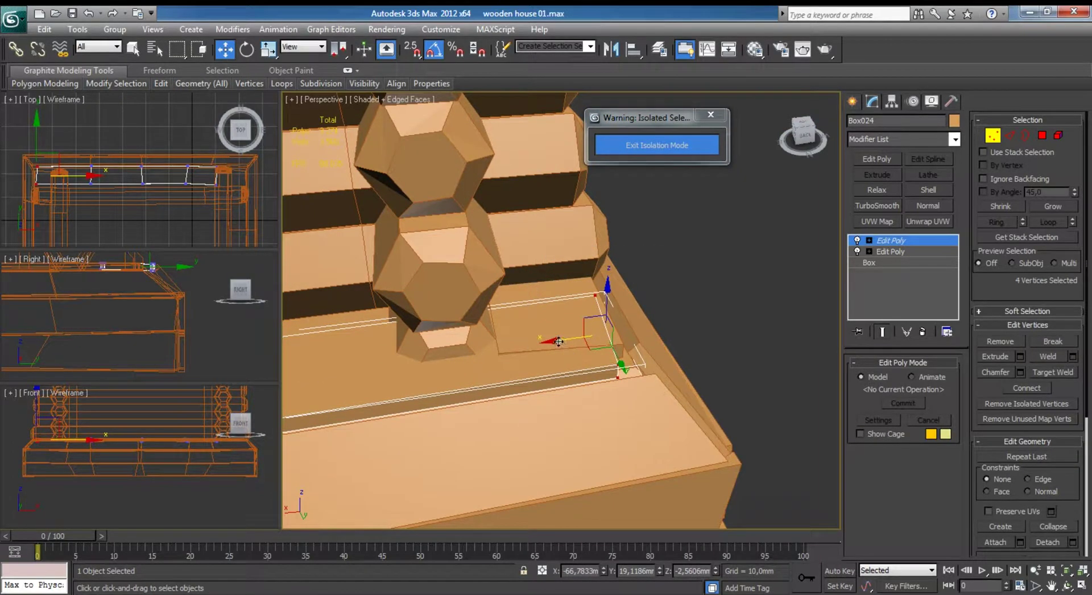
pyautogui.moveTo(559, 341); pyautogui.dragTo(360, 363)
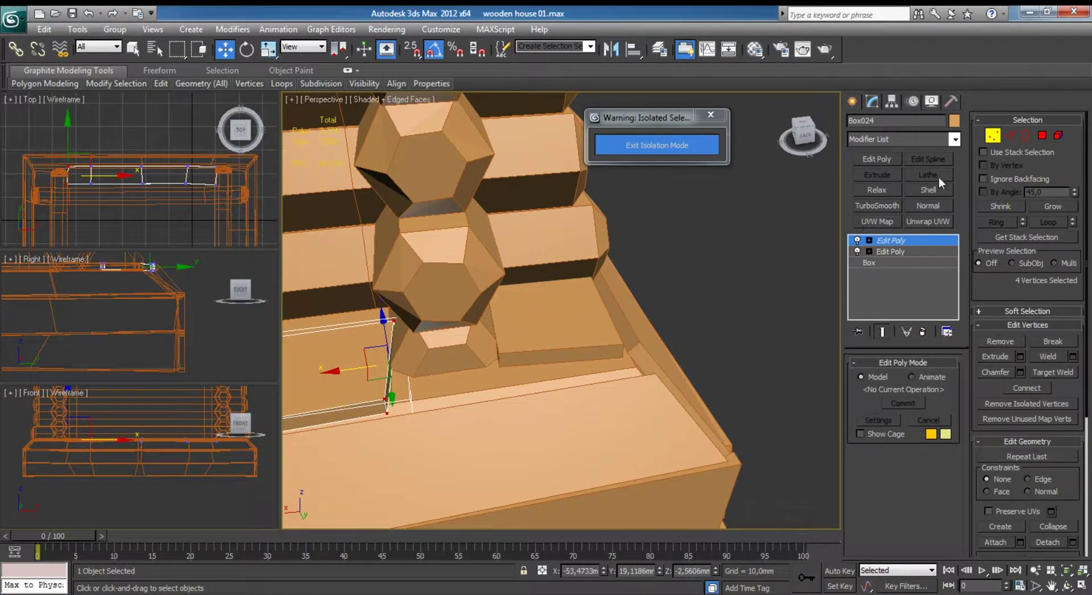
pyautogui.click(992, 136)
pyautogui.click(735, 341)
# Slide the eight end vertices of front base plank Box020 right along X to the corner logs.
pyautogui.scroll(-5, 682, 344)
pyautogui.moveTo(634, 346)
pyautogui.keyDown('alt'); pyautogui.mouseDown(button='middle')
pyautogui.moveTo(676, 356)
pyautogui.moveTo(663, 334)
pyautogui.moveTo(639, 395)
pyautogui.moveTo(701, 399)
pyautogui.moveTo(617, 383)
pyautogui.mouseUp(button='middle'); pyautogui.keyUp('alt')
pyautogui.scroll(4, 676, 356)
pyautogui.click(636, 397)
pyautogui.press('1')
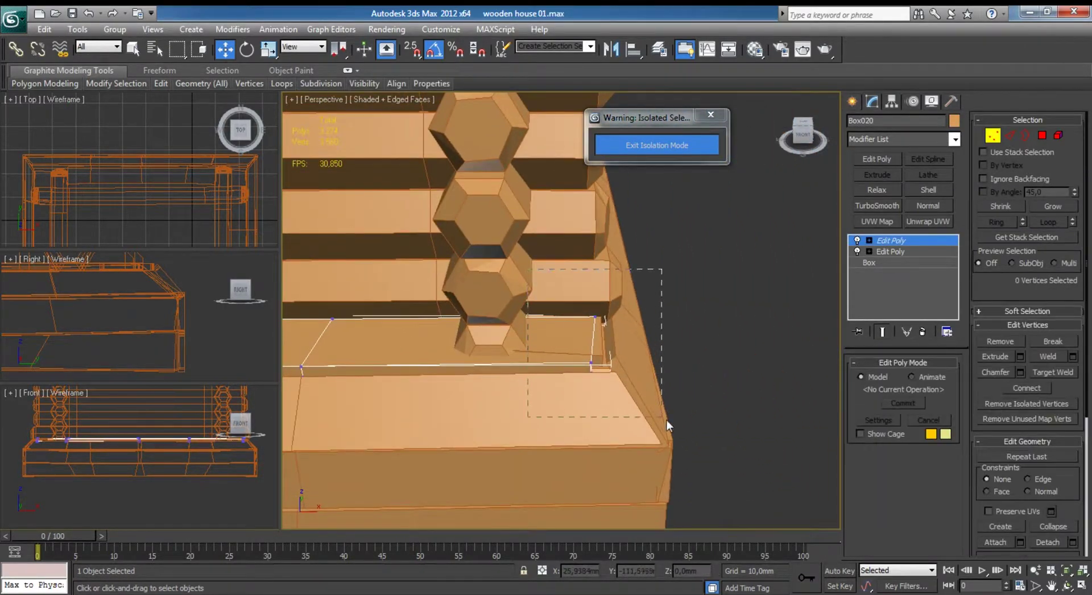
pyautogui.moveTo(574, 302); pyautogui.dragTo(622, 375)
pyautogui.scroll(-5, 488, 336)
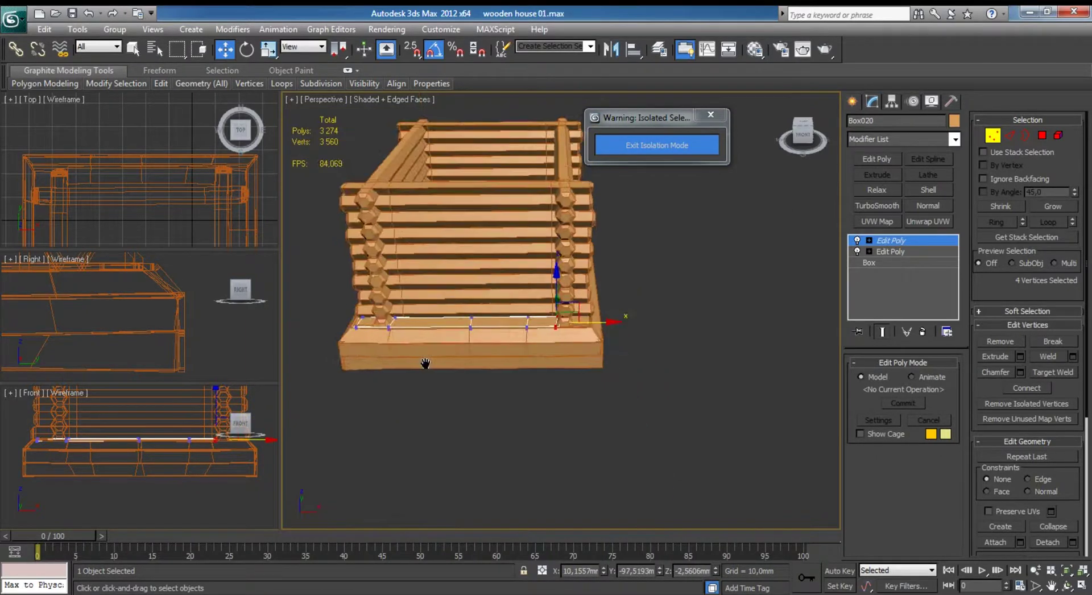
pyautogui.moveTo(429, 366)
pyautogui.mouseDown(button='middle')
pyautogui.moveTo(590, 368)
pyautogui.moveTo(545, 366)
pyautogui.mouseUp(button='middle')
pyautogui.moveTo(489, 278); pyautogui.dragTo(633, 383)
pyautogui.scroll(5, 633, 383)
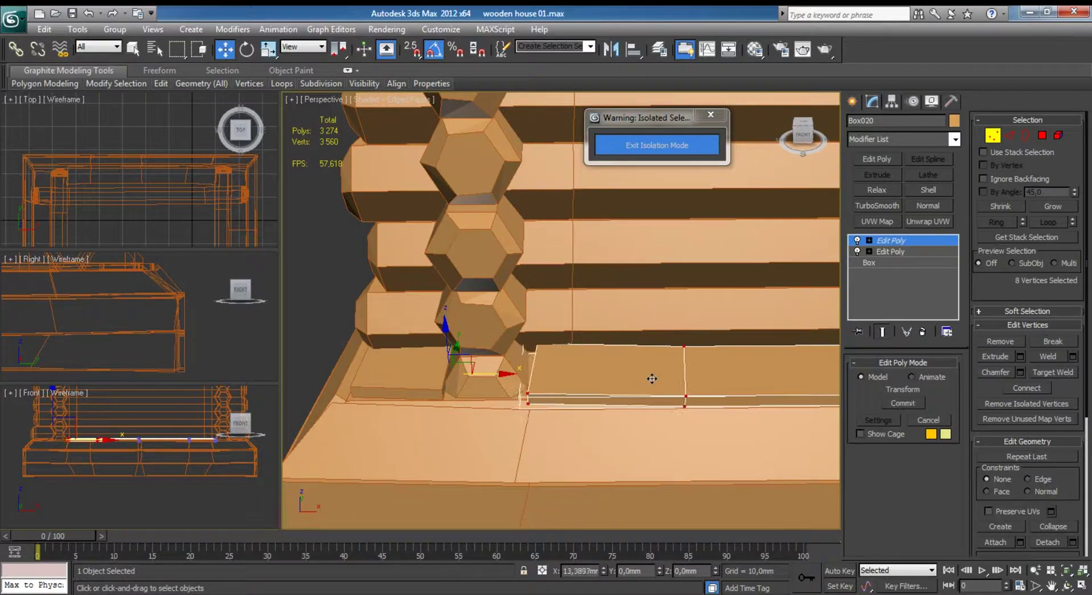
pyautogui.moveTo(493, 374); pyautogui.dragTo(639, 375)
# Maximize the Front view, leave vertex editing and region-select the house parts.
pyautogui.click(109, 469)
pyautogui.hotkey('alt', 'w')
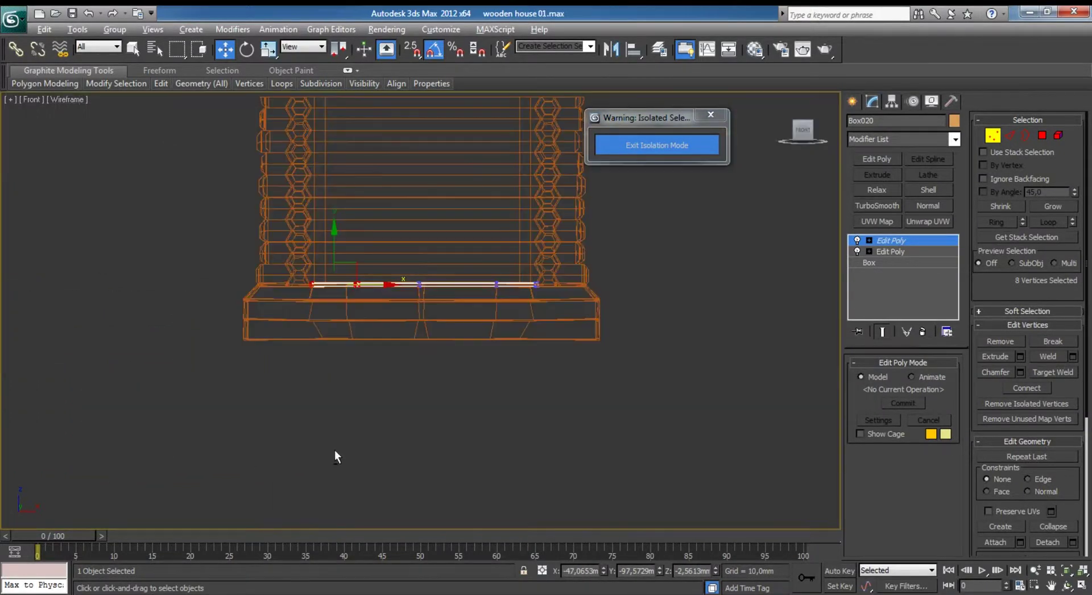
pyautogui.click(992, 137)
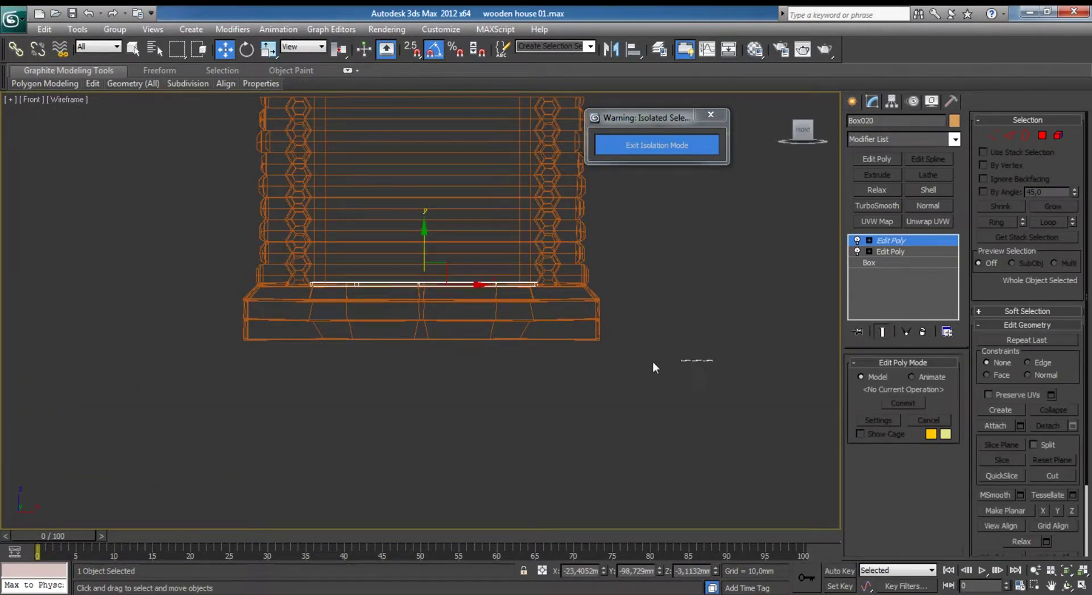
pyautogui.moveTo(202, 292); pyautogui.dragTo(200, 291)
# Frame the selection, drop the upper logs from it, and orbit onto the base planks.
pyautogui.press('z')
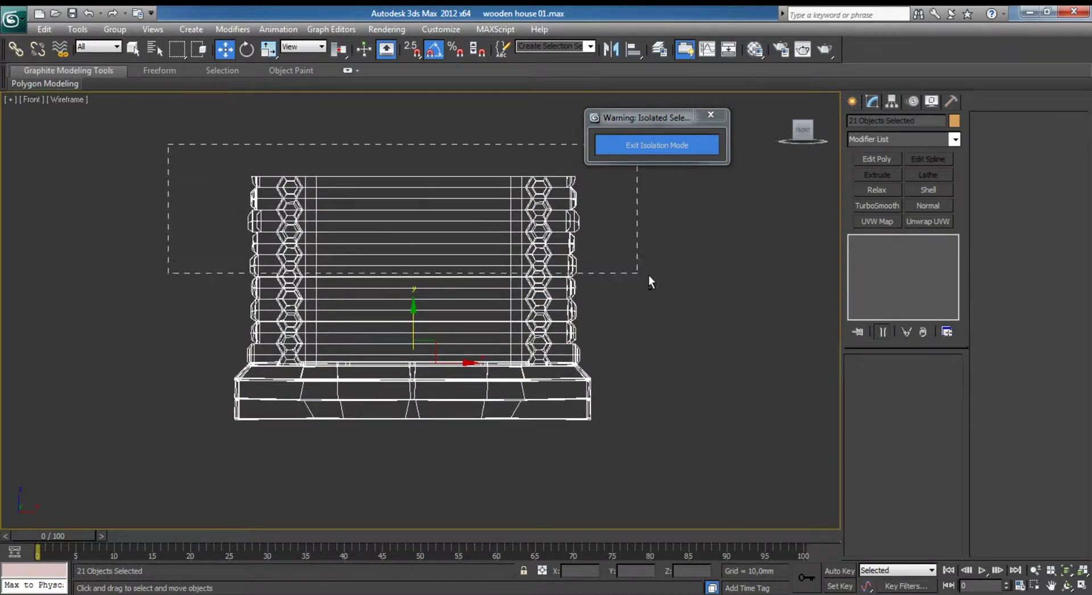
pyautogui.keyDown('alt'); pyautogui.moveTo(648, 276); pyautogui.dragTo(648, 276); pyautogui.keyUp('alt')
pyautogui.hotkey('alt', 'w')
pyautogui.moveTo(738, 226)
pyautogui.keyDown('alt'); pyautogui.mouseDown(button='middle')
pyautogui.moveTo(623, 330)
pyautogui.moveTo(558, 341)
pyautogui.moveTo(568, 398)
pyautogui.mouseUp(button='middle'); pyautogui.keyUp('alt')
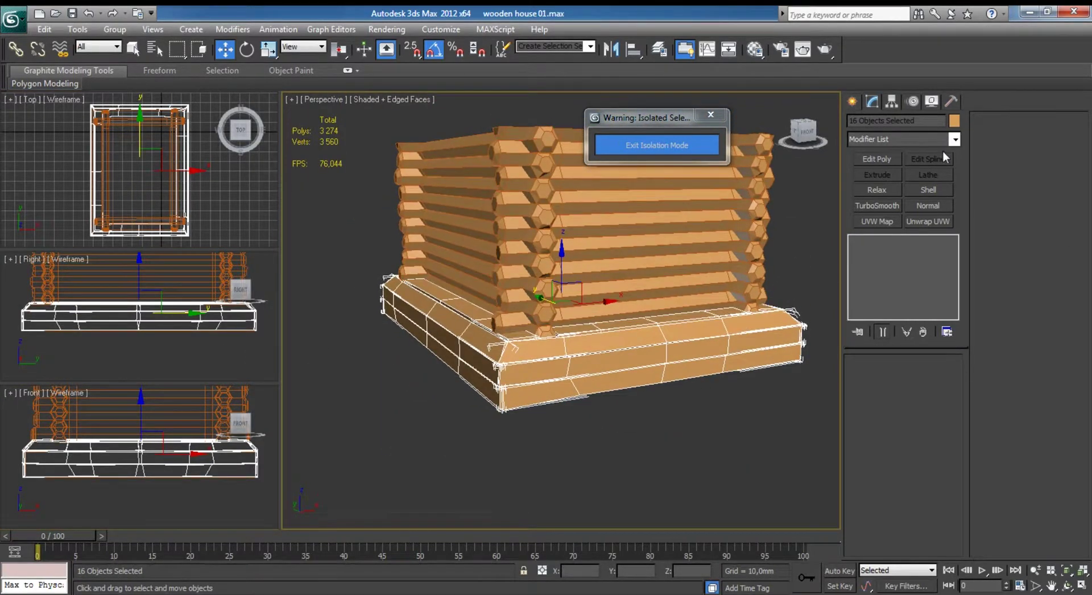
# Add Noise to the base planks with Scale 1 and strength X 0,87, Y 1,51, Z 0,92 mm.
pyautogui.click(955, 141)
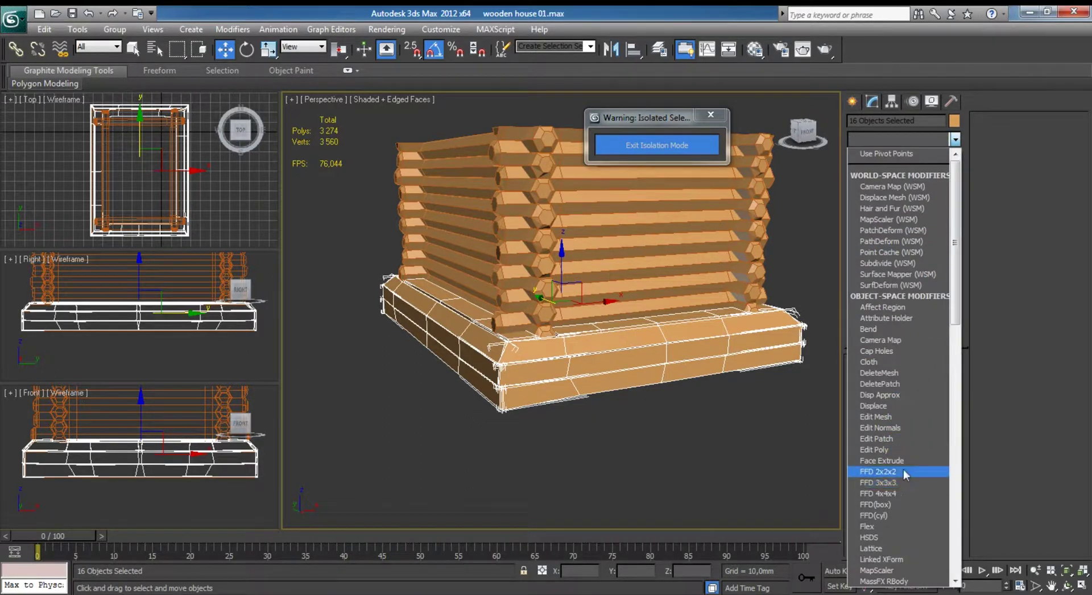
pyautogui.scroll(-4, 919, 436)
pyautogui.scroll(-1, 919, 435)
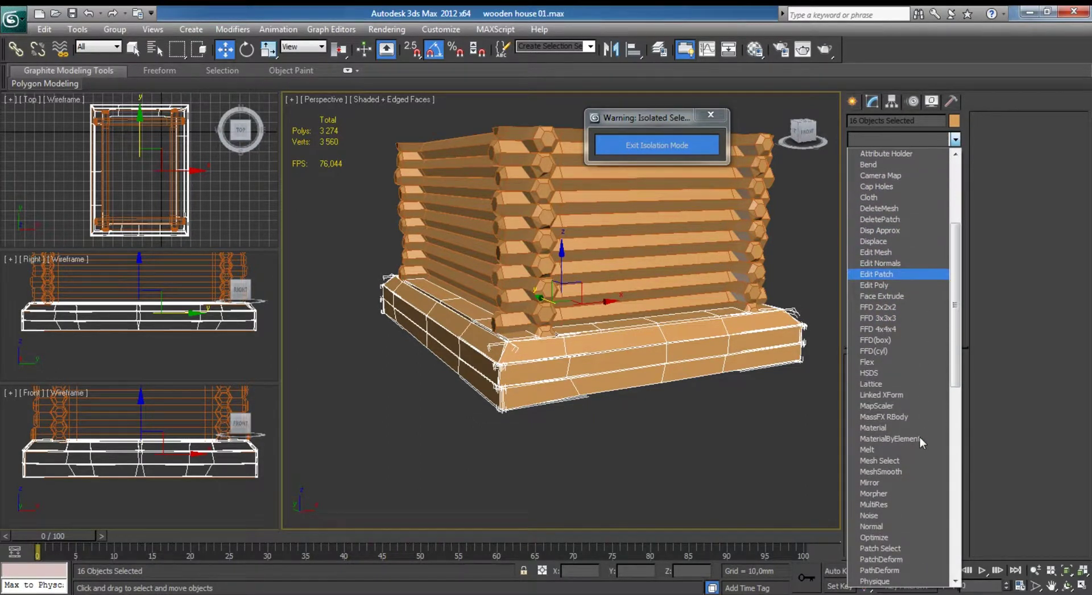
pyautogui.click(884, 516)
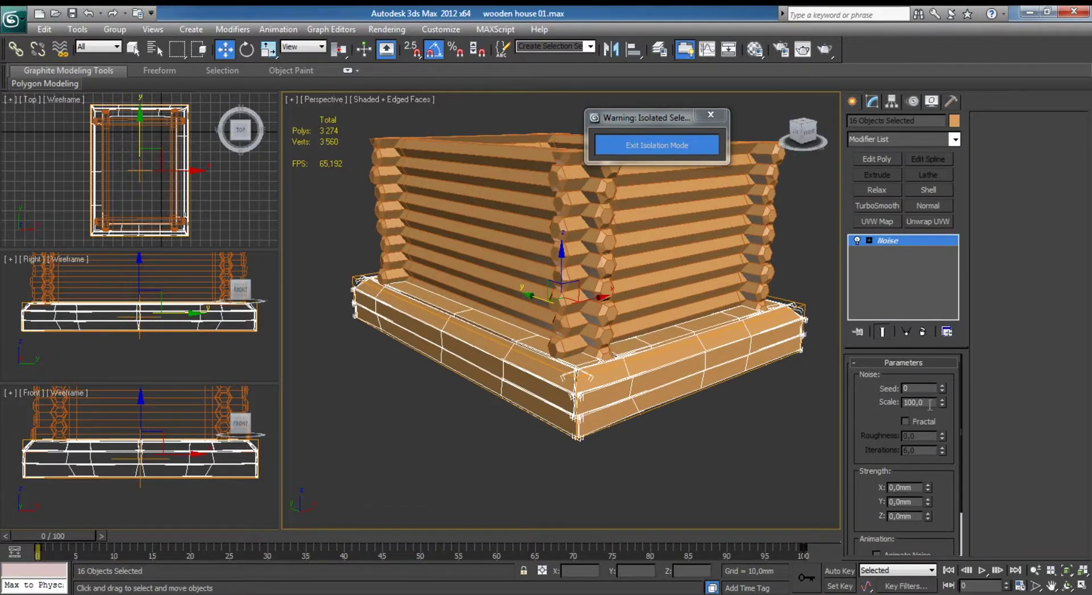
pyautogui.write('1')
pyautogui.press('Return')
pyautogui.scroll(3, 700, 394)
pyautogui.scroll(3, 690, 360)
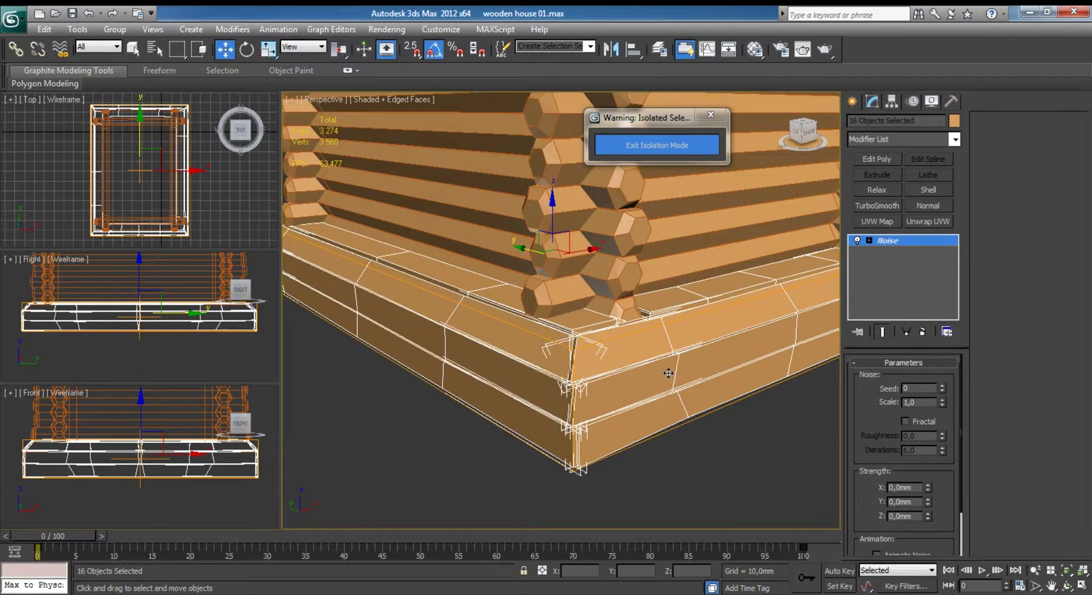
pyautogui.press('F4')
pyautogui.moveTo(929, 487); pyautogui.dragTo(931, 427)
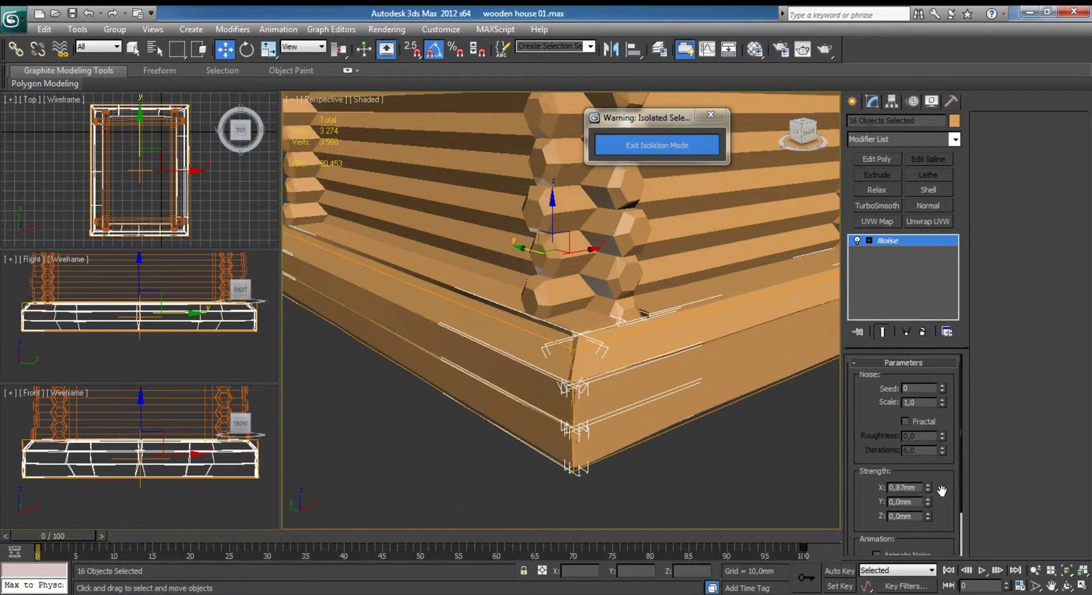
pyautogui.moveTo(928, 502); pyautogui.dragTo(923, 399)
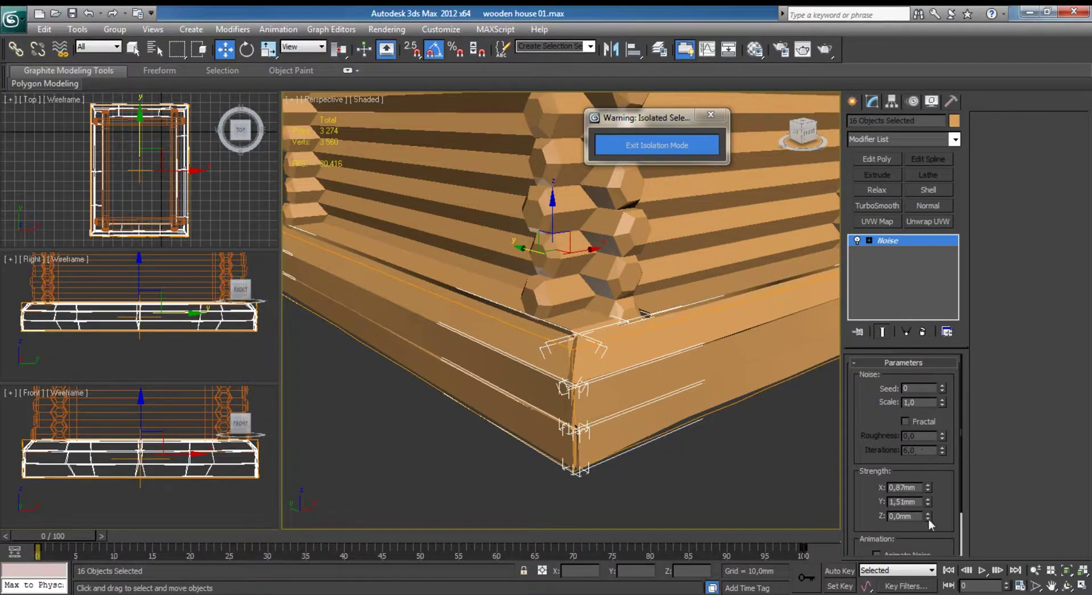
pyautogui.moveTo(928, 516)
pyautogui.mouseDown()
pyautogui.moveTo(925, 404)
pyautogui.moveTo(922, 451)
pyautogui.mouseUp()
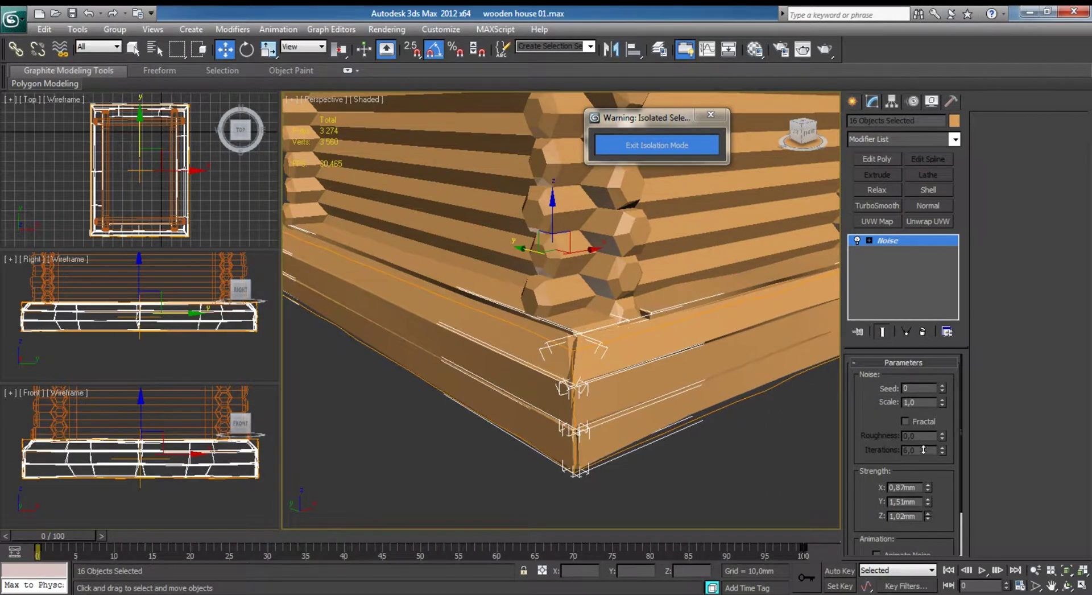
# Isolate the base frame planks so only they are shown.
pyautogui.hotkey('alt', 'q')
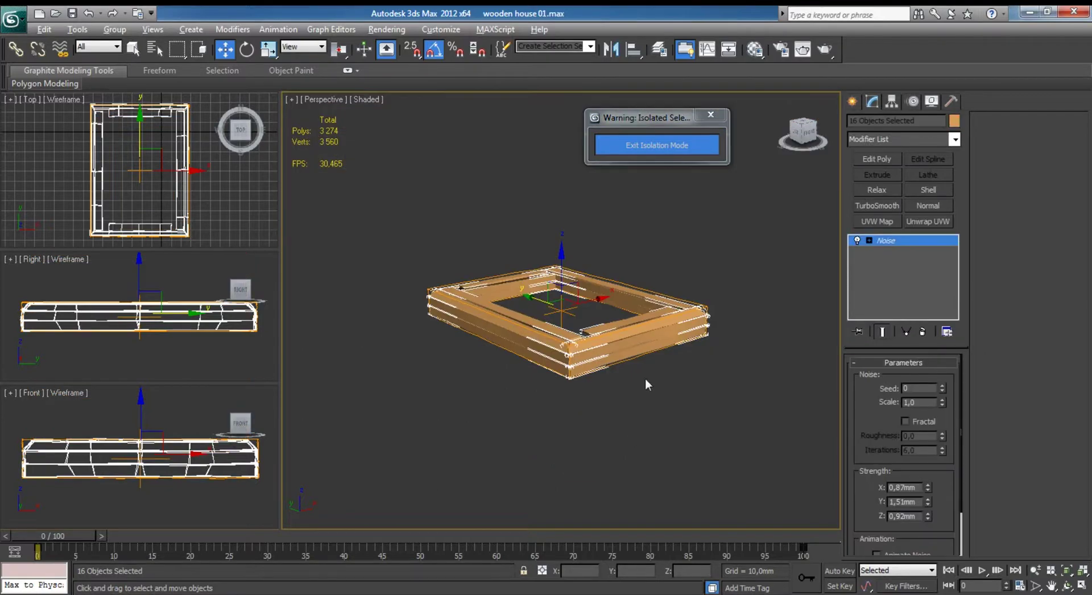
pyautogui.scroll(1, 648, 377)
pyautogui.scroll(4, 652, 377)
pyautogui.scroll(-2, 614, 349)
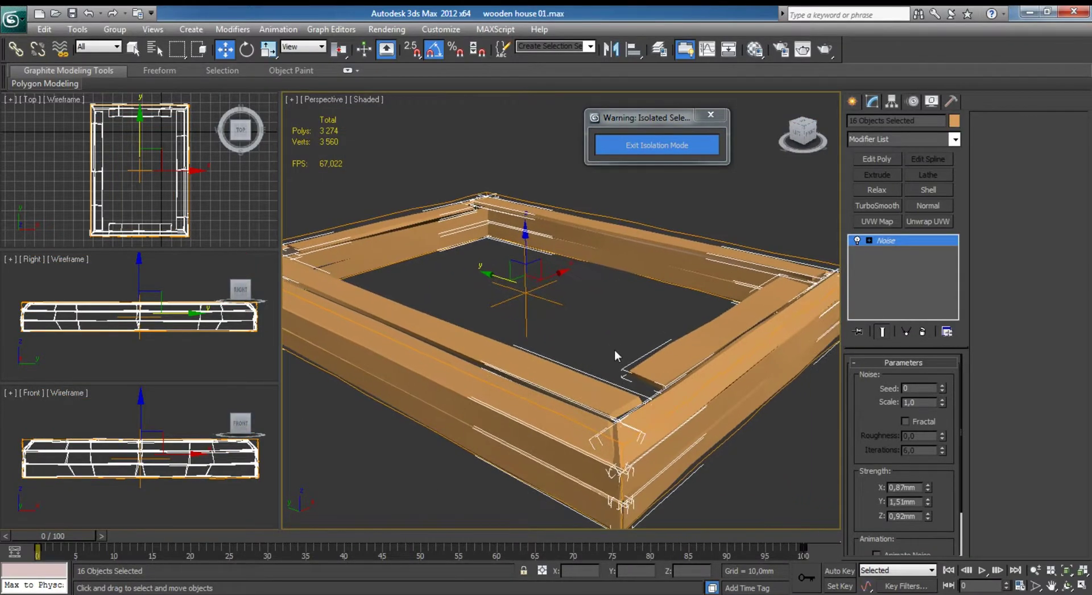
pyautogui.press('F4')
pyautogui.press('F4')
# Reselect all 16 base frame planks and delete the Noise modifier from their stack.
pyautogui.click(612, 347)
pyautogui.scroll(-2, 633, 326)
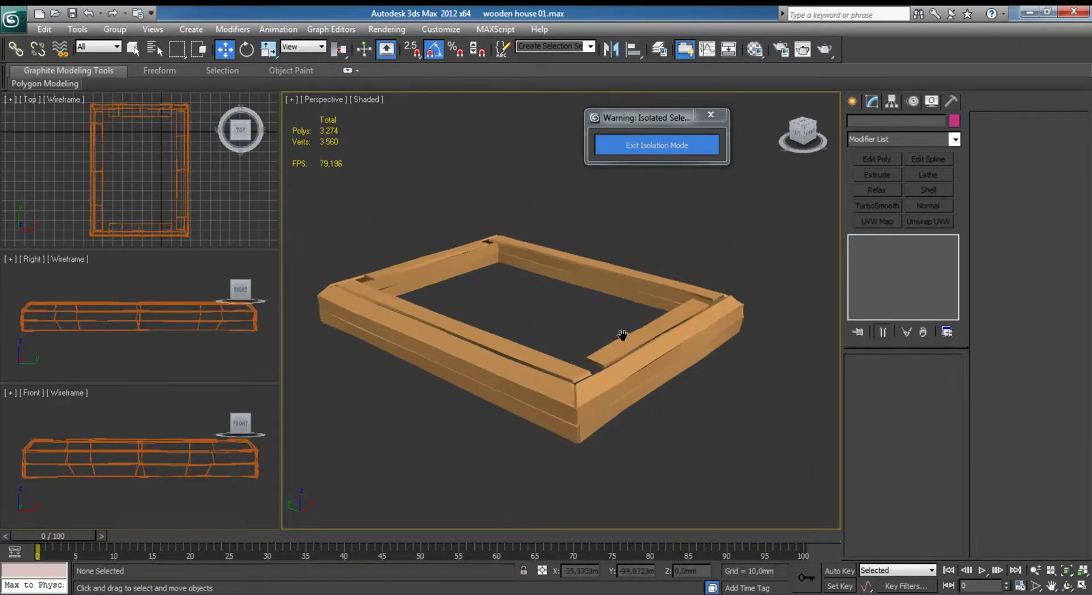
pyautogui.click(643, 332)
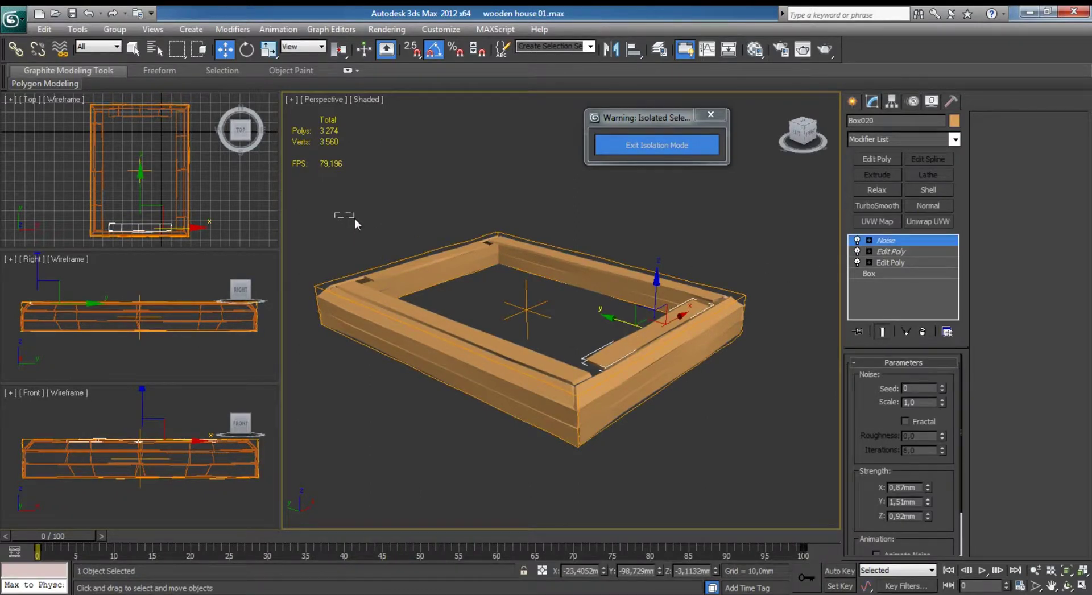
pyautogui.moveTo(354, 217); pyautogui.dragTo(733, 414)
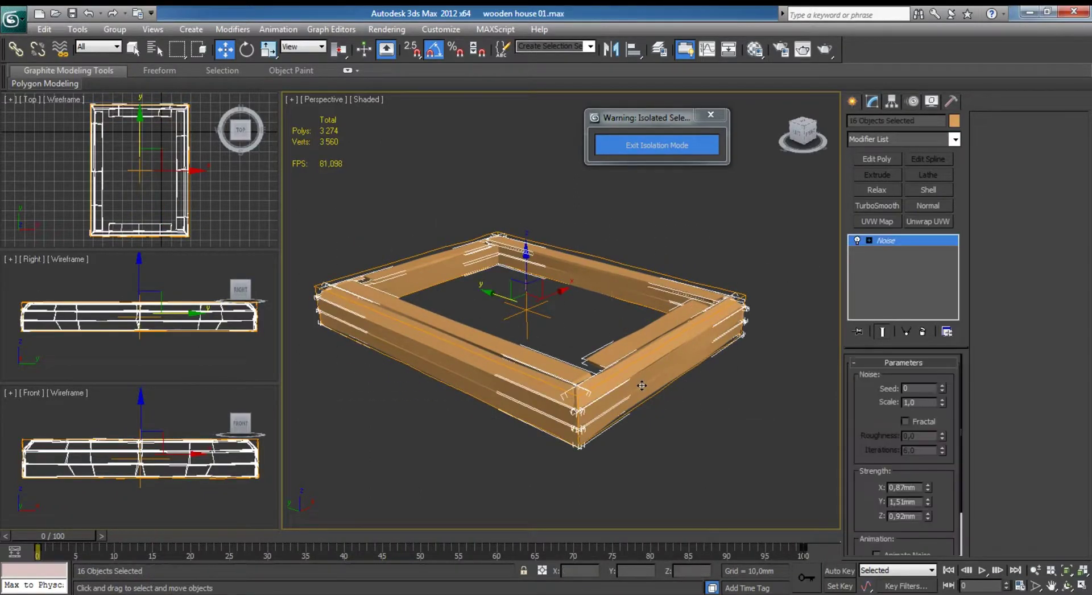
pyautogui.rightClick(566, 372)
pyautogui.rightClick(884, 241)
pyautogui.click(921, 261)
# Select the front base plank with edged faces shown, briefly trying Attach and vertex mode.
pyautogui.click(745, 227)
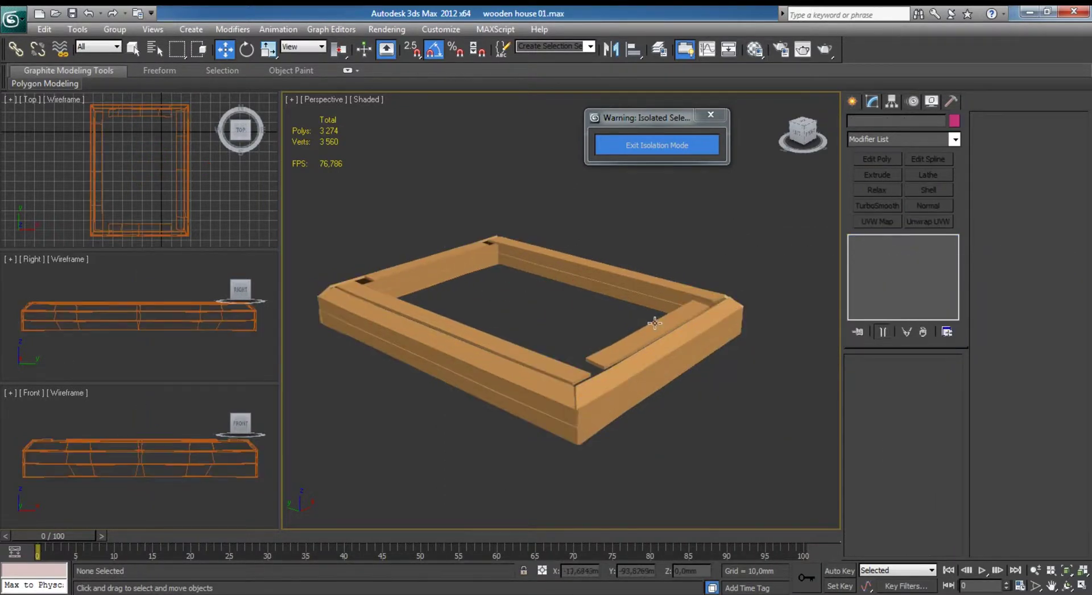
pyautogui.click(653, 326)
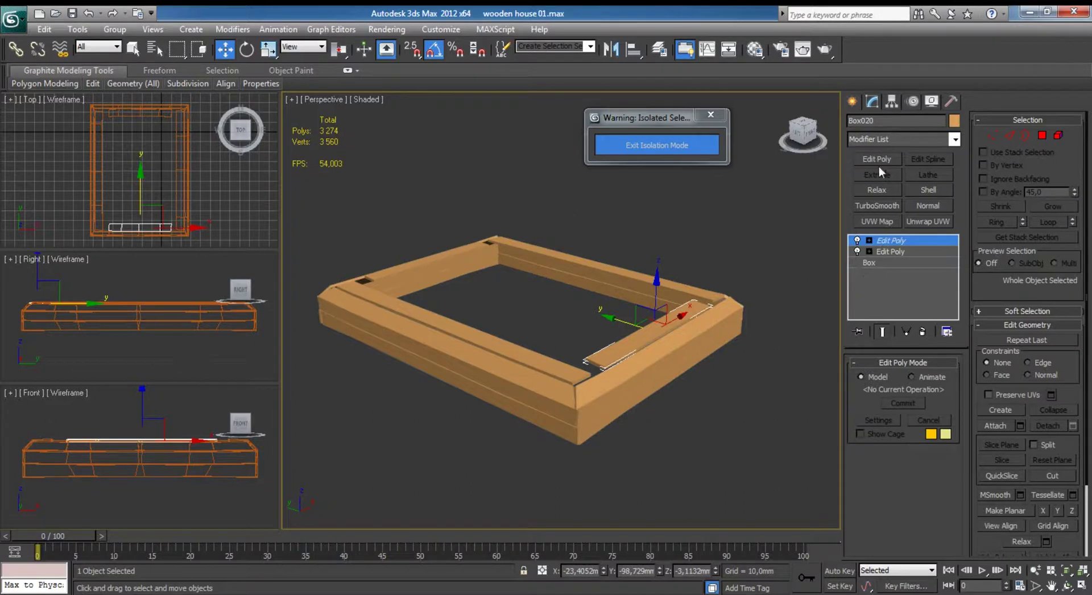
pyautogui.press('F4')
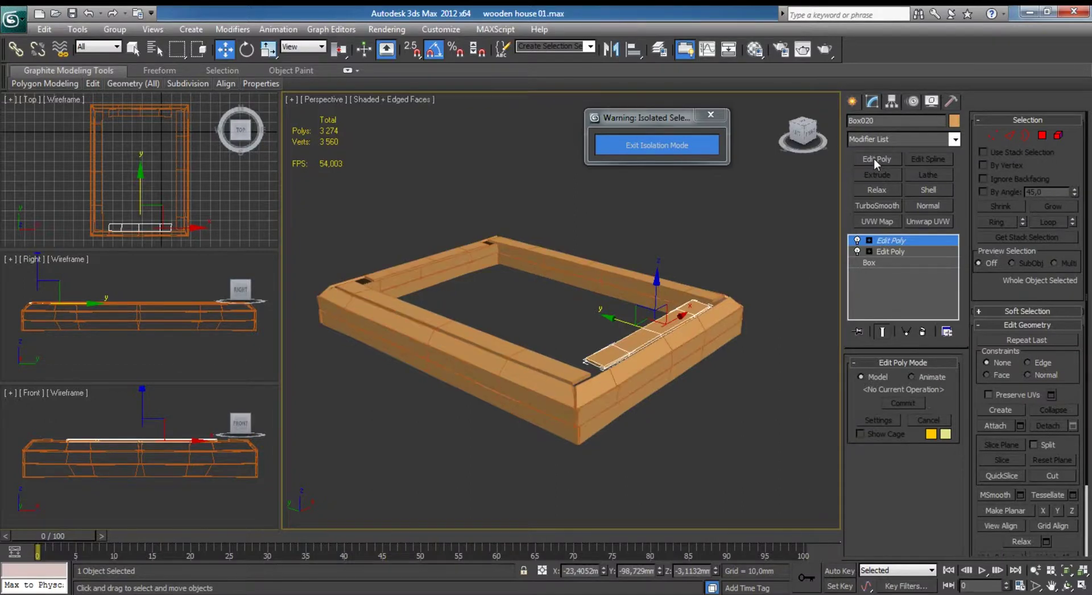
pyautogui.click(994, 425)
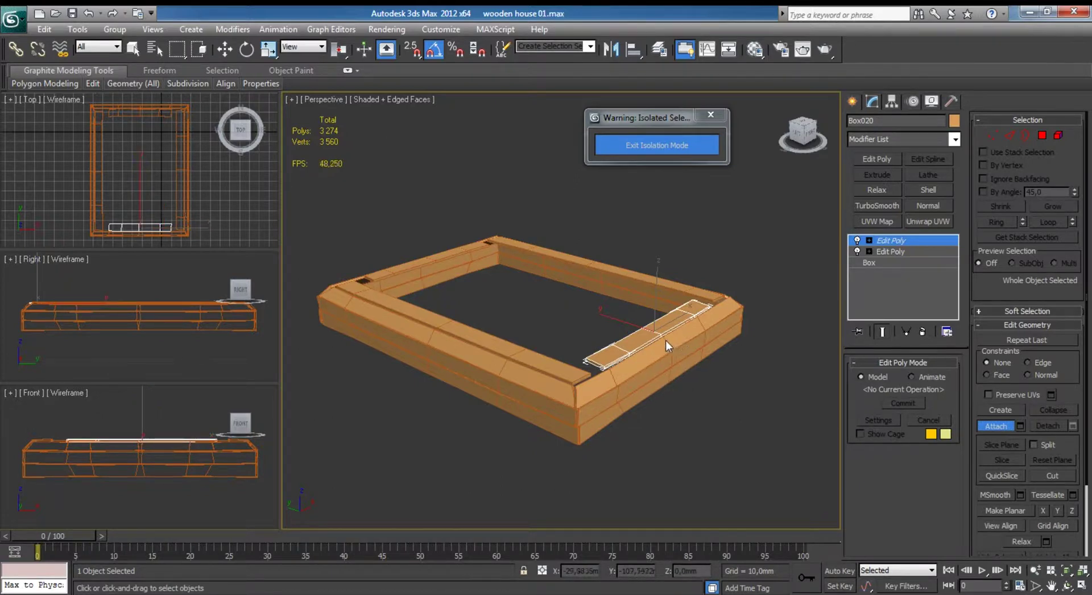
pyautogui.click(995, 425)
pyautogui.click(992, 136)
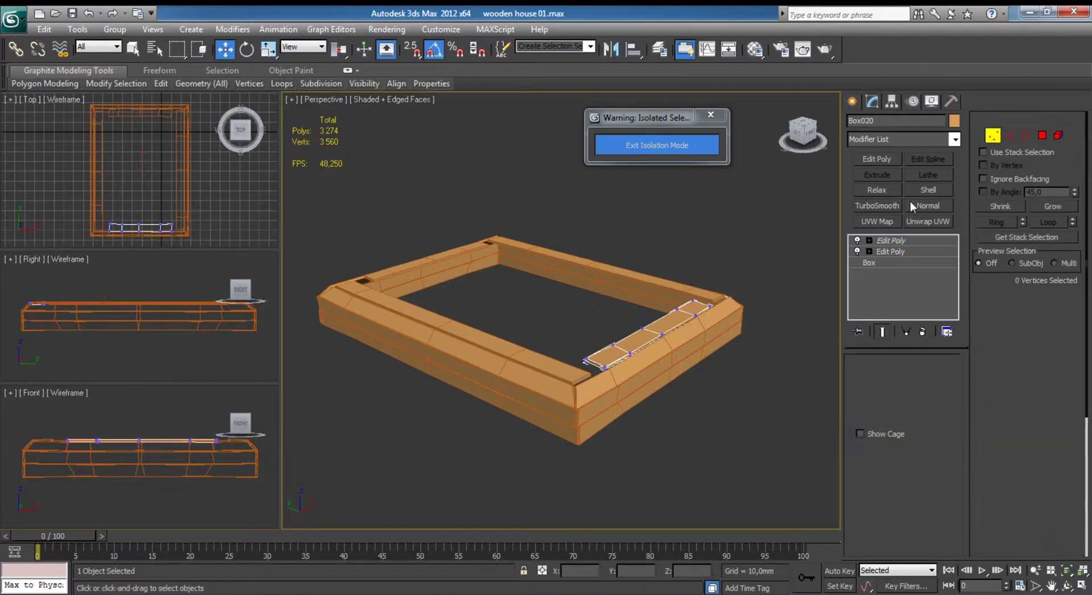
pyautogui.click(992, 135)
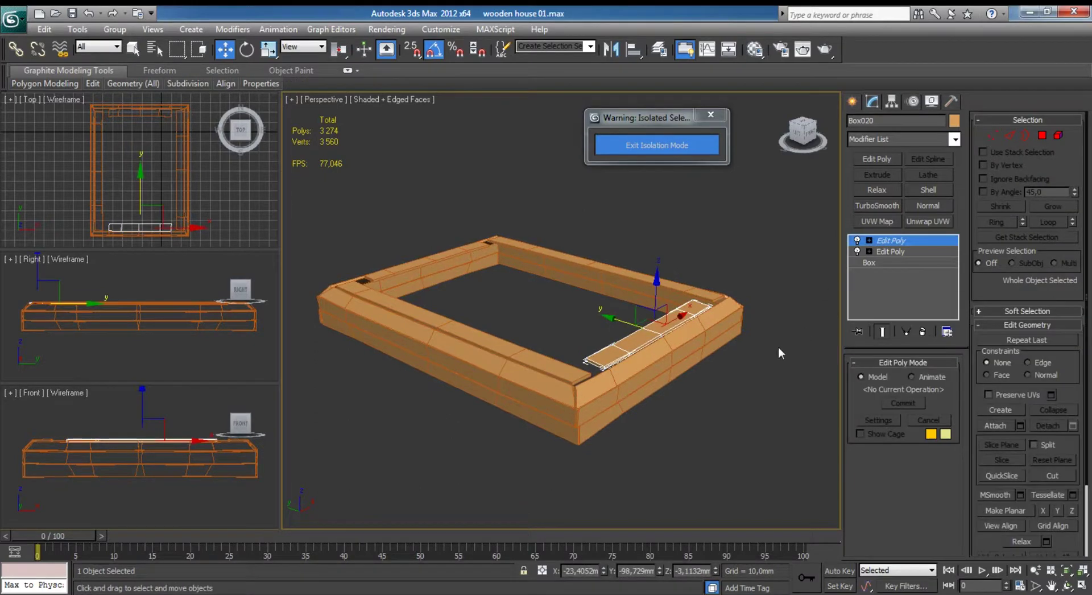
# Select front beam Box014 and Attach the first four base beam pieces to it.
pyautogui.click(778, 346)
pyautogui.click(678, 342)
pyautogui.click(545, 360)
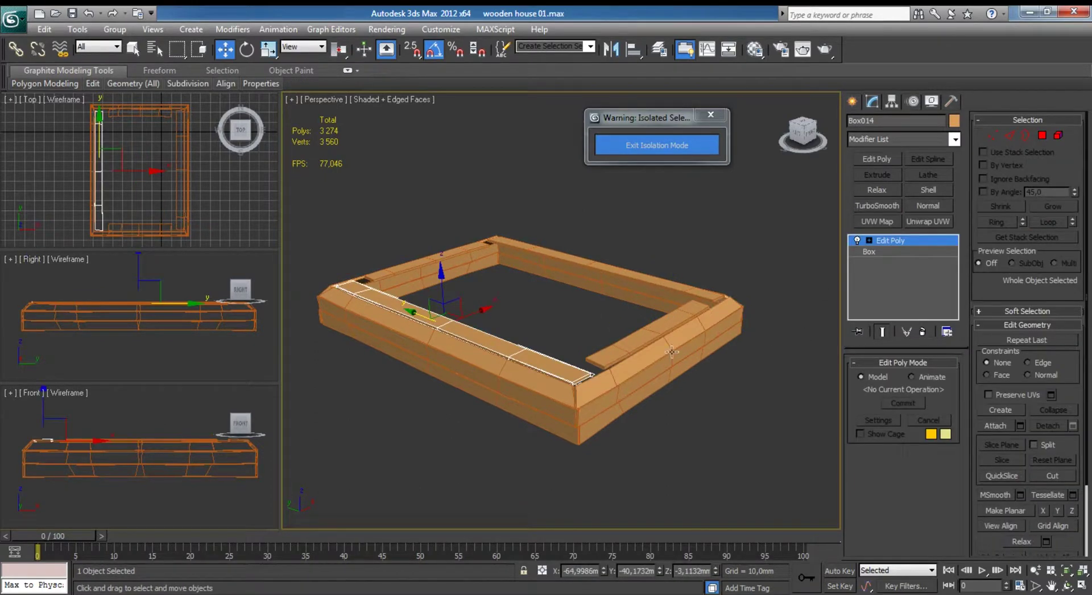
pyautogui.click(995, 425)
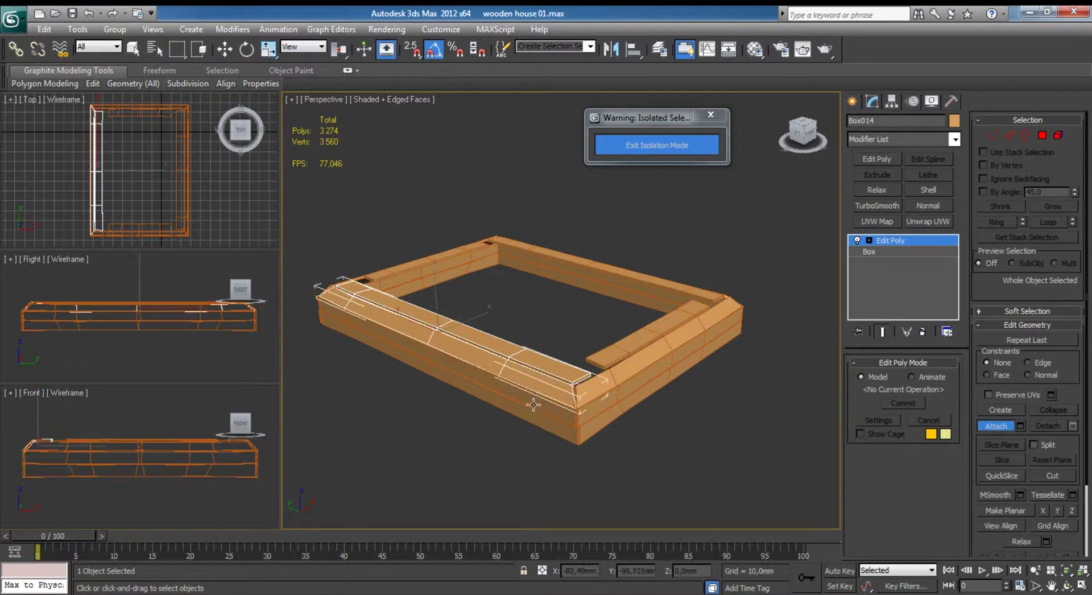
pyautogui.click(566, 405)
pyautogui.click(609, 384)
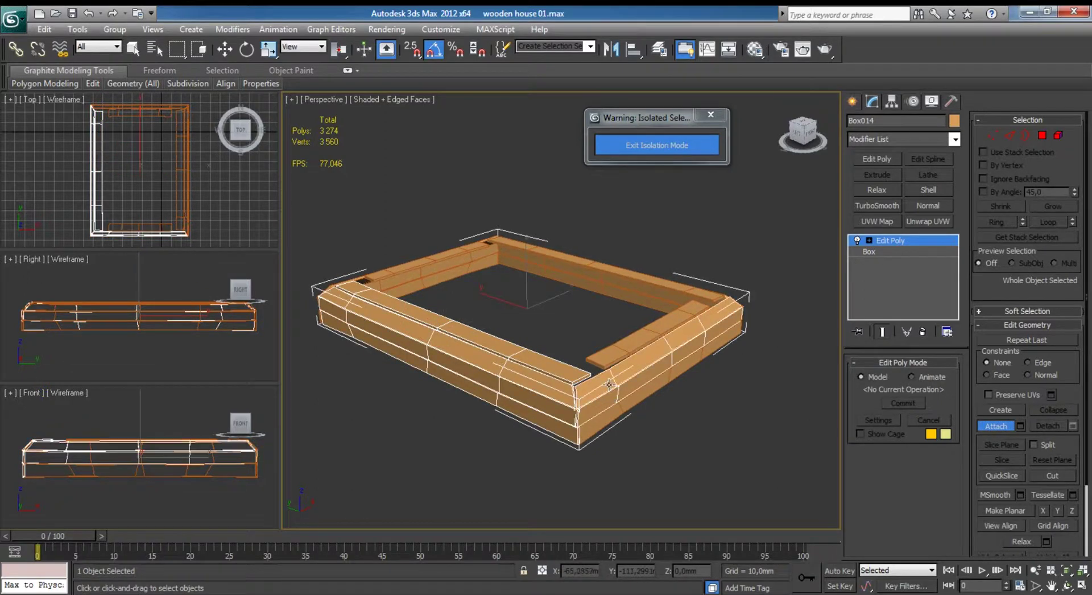
pyautogui.click(612, 416)
pyautogui.click(611, 348)
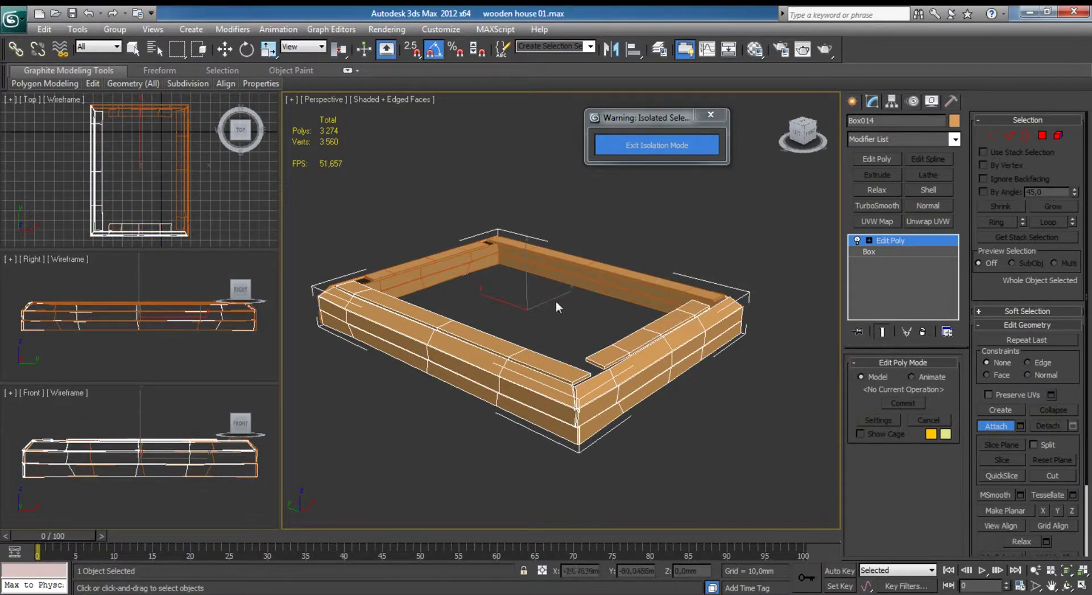
# Attach the remaining beam pieces and layers to Box014, then exit Attach.
pyautogui.keyDown('alt'); pyautogui.moveTo(434, 359); pyautogui.dragTo(579, 368, button='middle'); pyautogui.keyUp('alt')
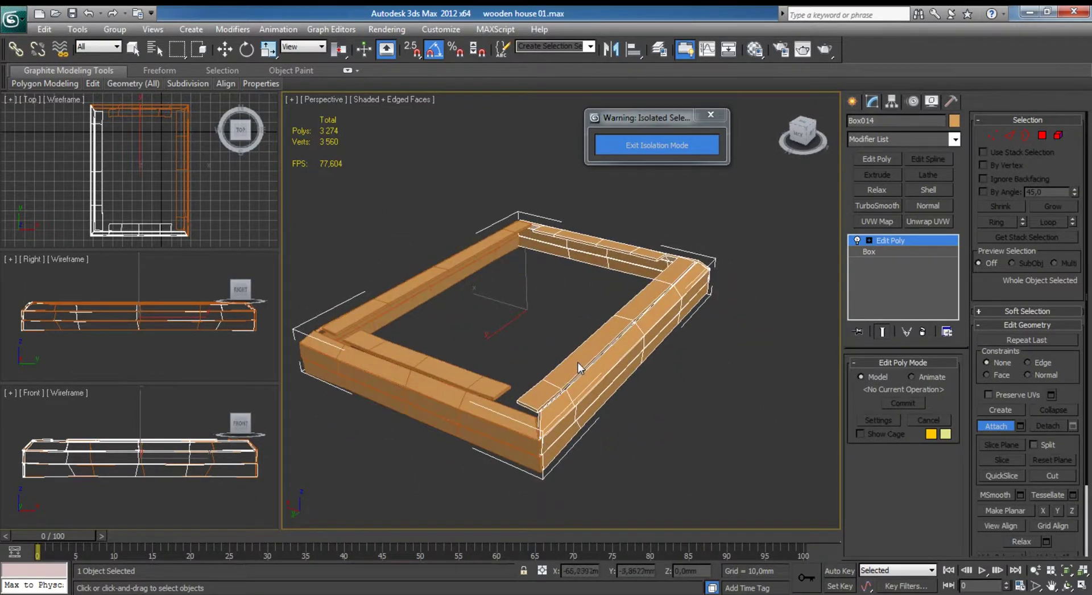
pyautogui.click(505, 453)
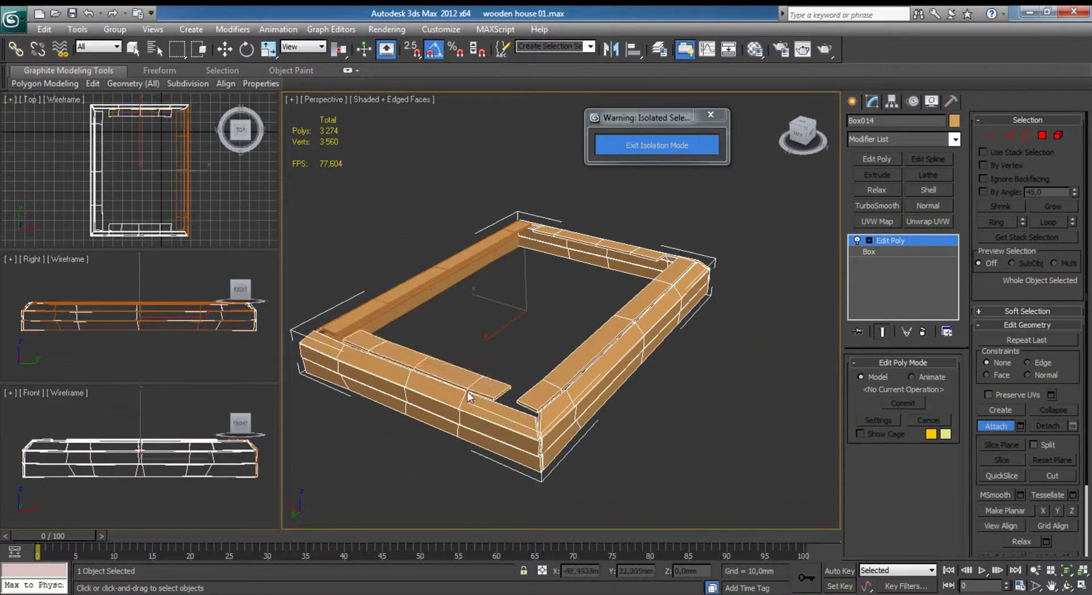
pyautogui.moveTo(468, 462)
pyautogui.keyDown('alt'); pyautogui.mouseDown(button='middle')
pyautogui.moveTo(466, 401)
pyautogui.moveTo(576, 393)
pyautogui.mouseUp(button='middle'); pyautogui.keyUp('alt')
pyautogui.click(592, 412)
pyautogui.click(593, 395)
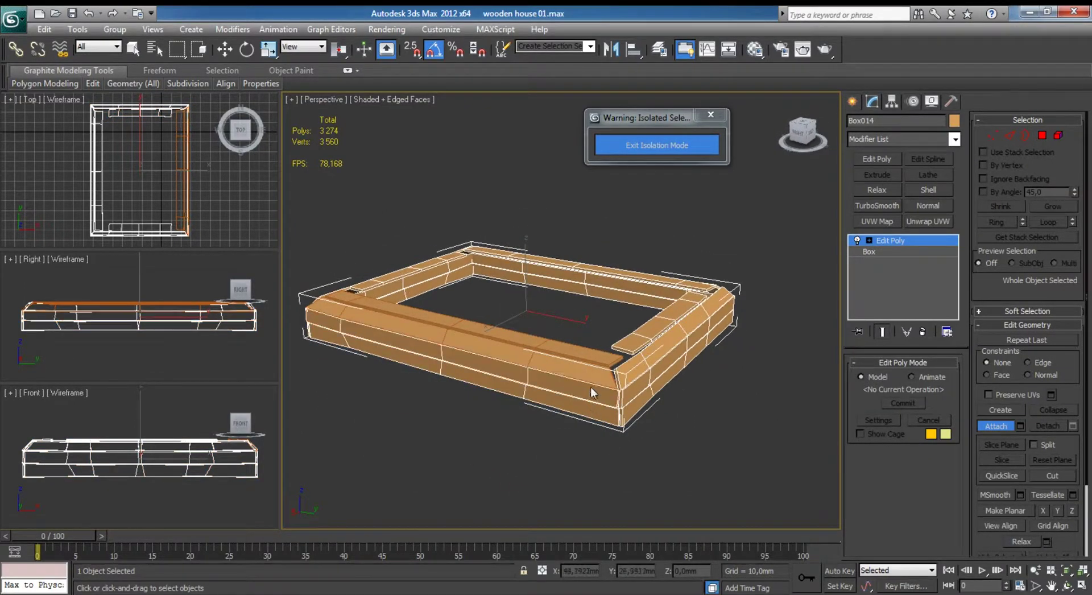
pyautogui.click(592, 358)
pyautogui.click(562, 345)
pyautogui.moveTo(448, 376)
pyautogui.keyDown('alt'); pyautogui.mouseDown(button='middle')
pyautogui.moveTo(585, 378)
pyautogui.moveTo(731, 415)
pyautogui.mouseUp(button='middle'); pyautogui.keyUp('alt')
pyautogui.press('w')
# Reselect the merged base frame and end isolation so the whole house reappears.
pyautogui.click(717, 376)
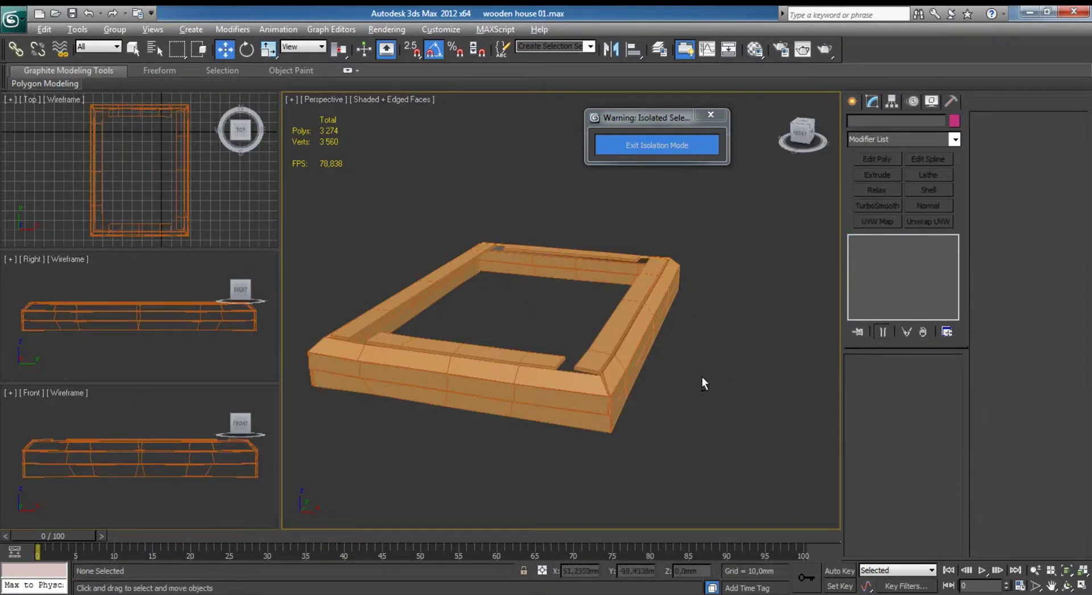
pyautogui.keyDown('alt'); pyautogui.moveTo(701, 376); pyautogui.dragTo(548, 374, button='middle'); pyautogui.keyUp('alt')
pyautogui.click(567, 344)
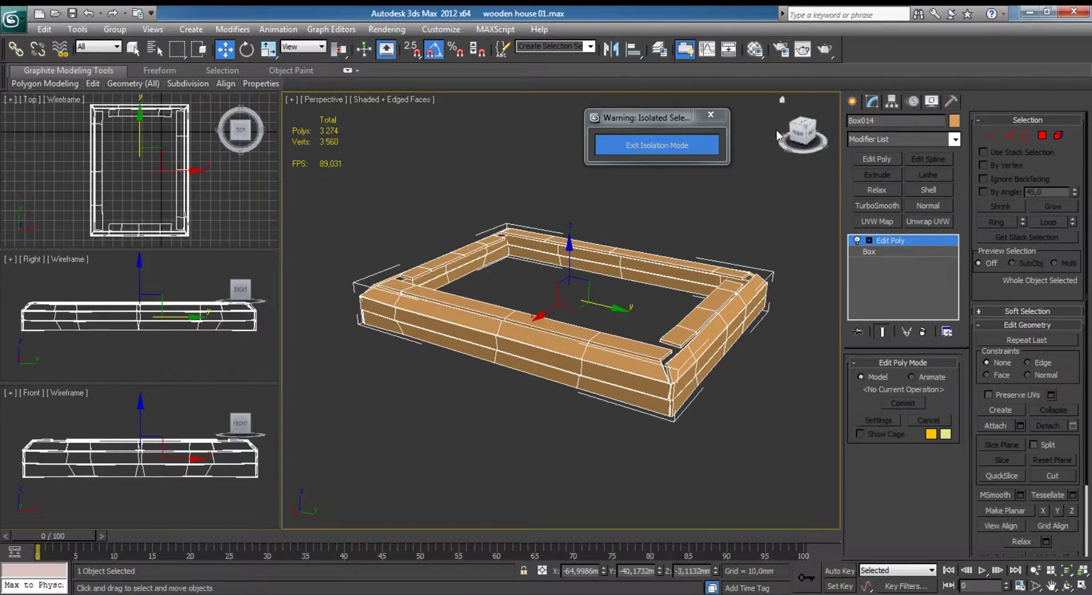
pyautogui.click(708, 117)
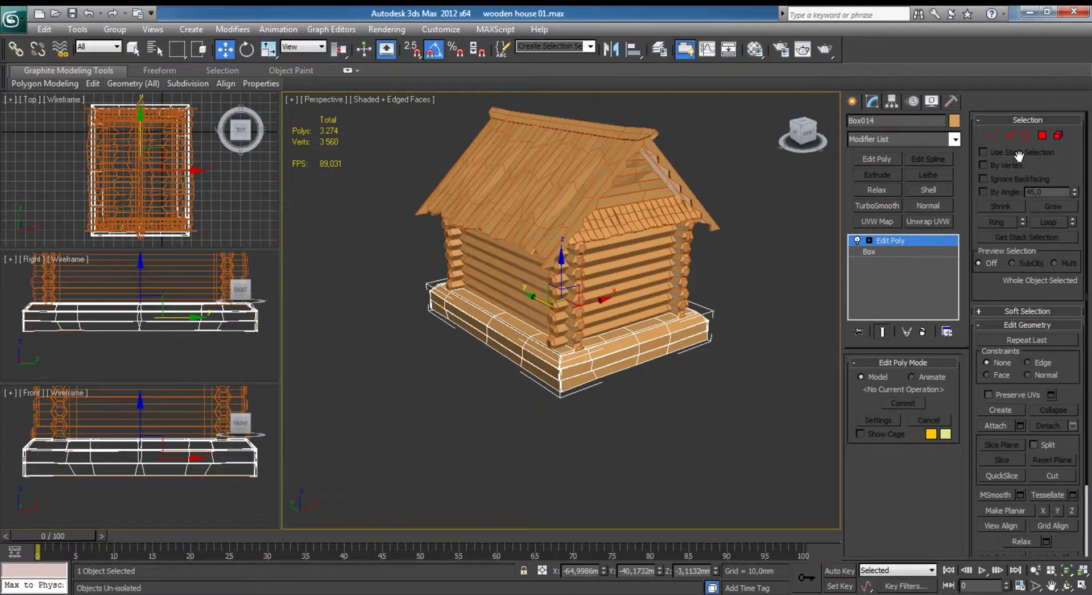
# Clear the base's polygon selection in Polygon mode and return to object level.
pyautogui.click(1042, 135)
pyautogui.moveTo(1071, 500); pyautogui.dragTo(1052, 50)
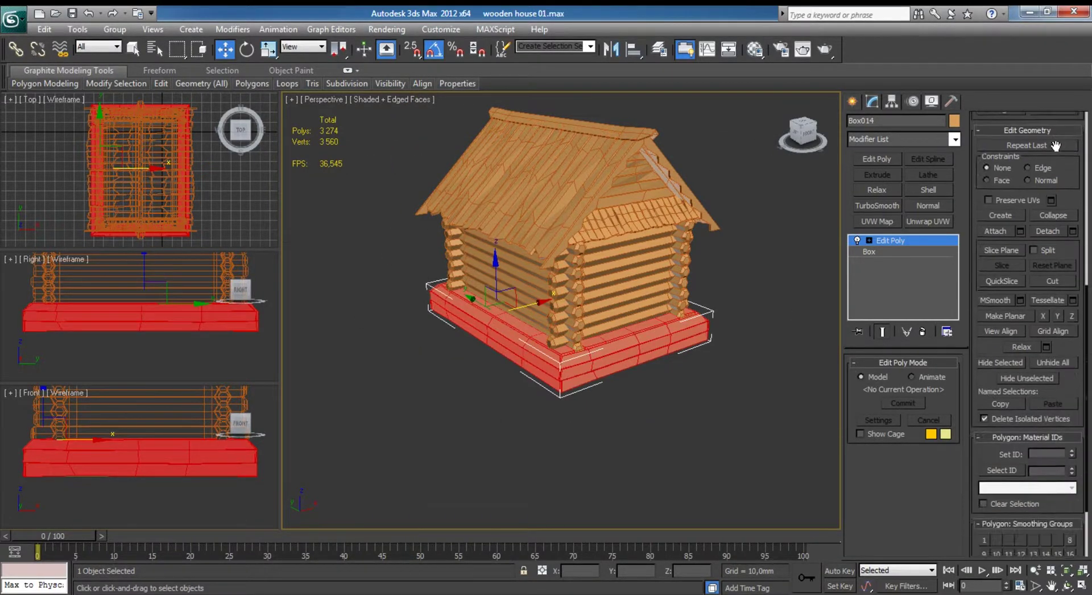
pyautogui.click(1049, 507)
pyautogui.click(769, 432)
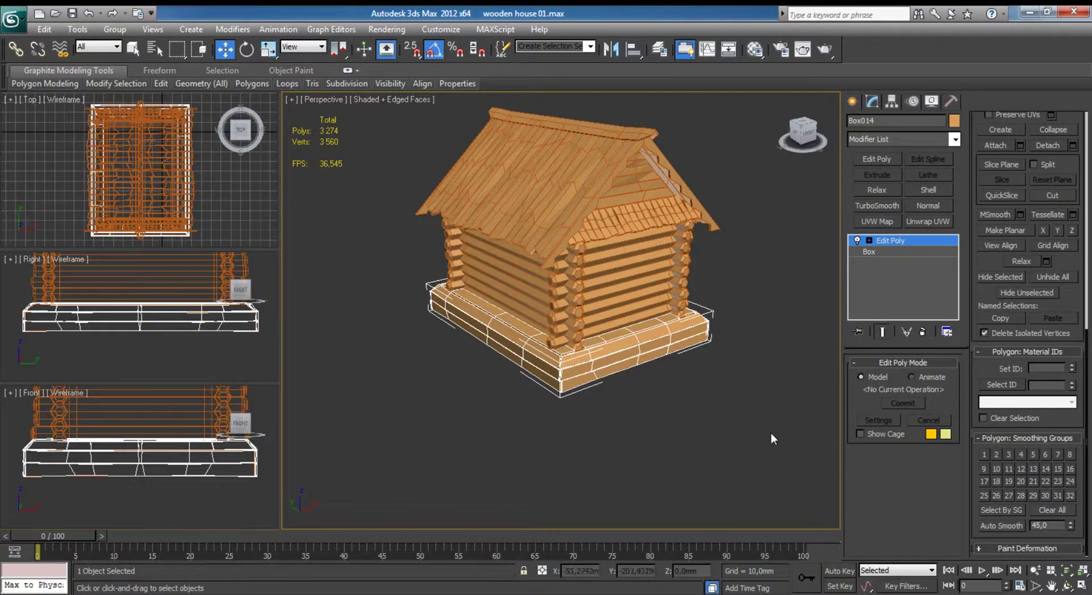
pyautogui.scroll(3, 1069, 255)
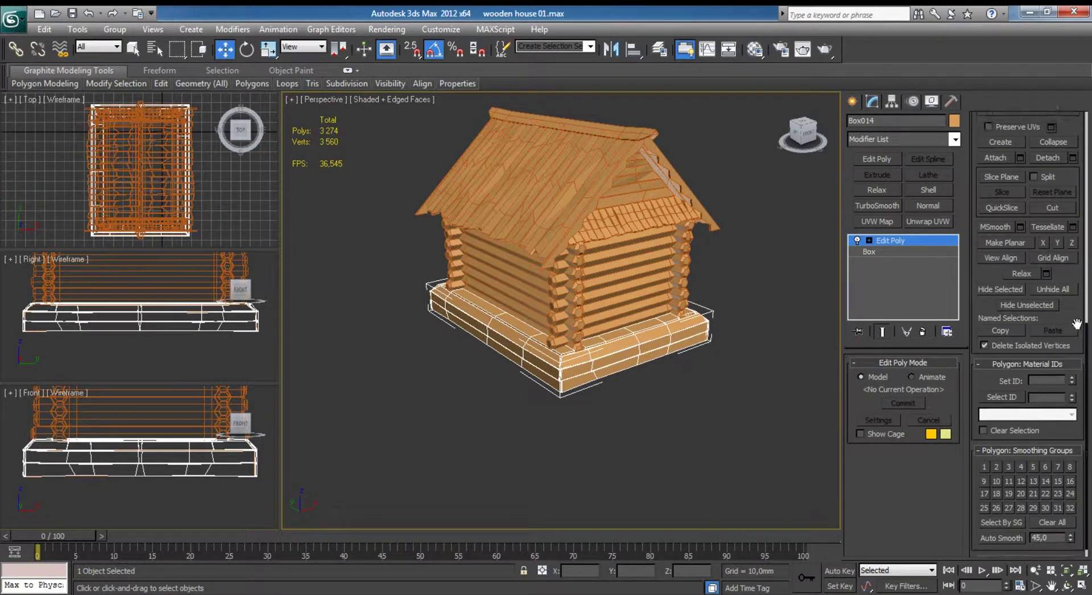
pyautogui.scroll(3, 1067, 257)
pyautogui.scroll(3, 1067, 258)
pyautogui.scroll(3, 1058, 170)
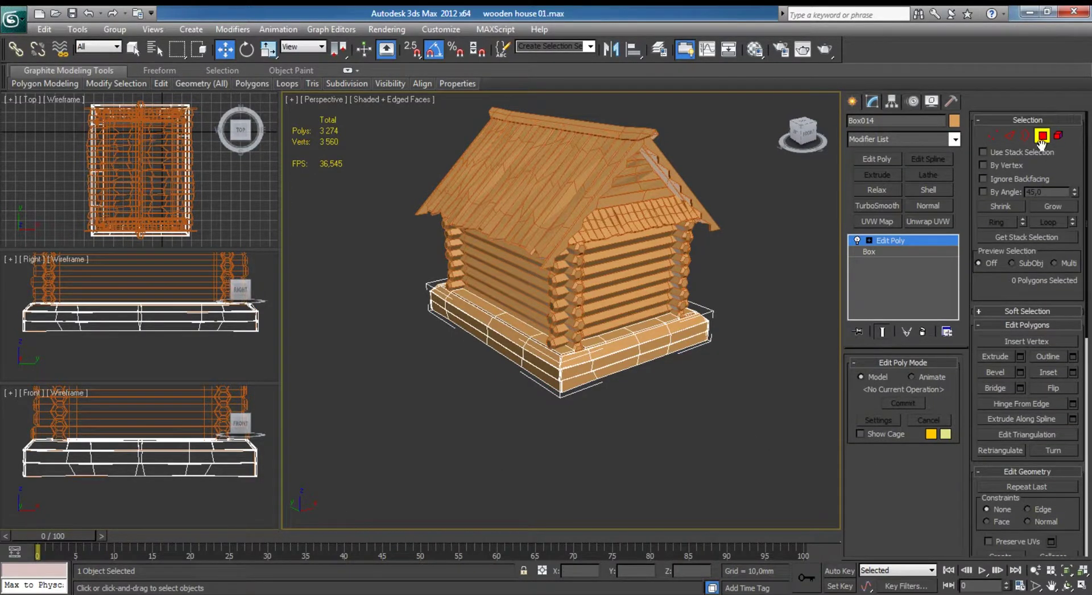
pyautogui.click(1043, 135)
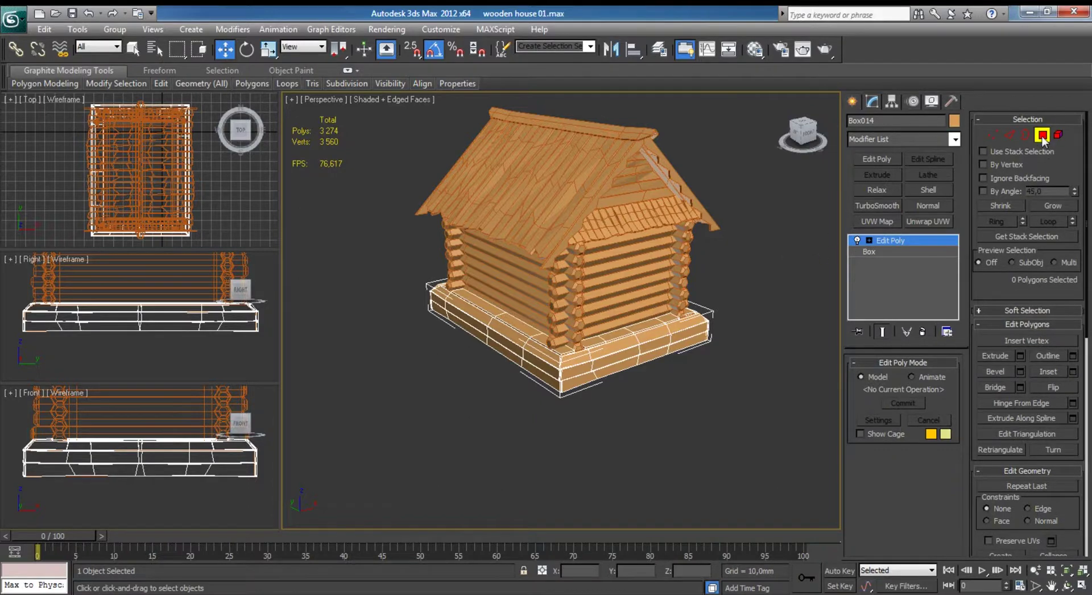
# Reselect log base Box014 and check Standard Primitives before returning to its modifier stack.
pyautogui.keyDown('alt'); pyautogui.moveTo(655, 294); pyautogui.dragTo(678, 279, button='middle'); pyautogui.keyUp('alt')
pyautogui.click(810, 264)
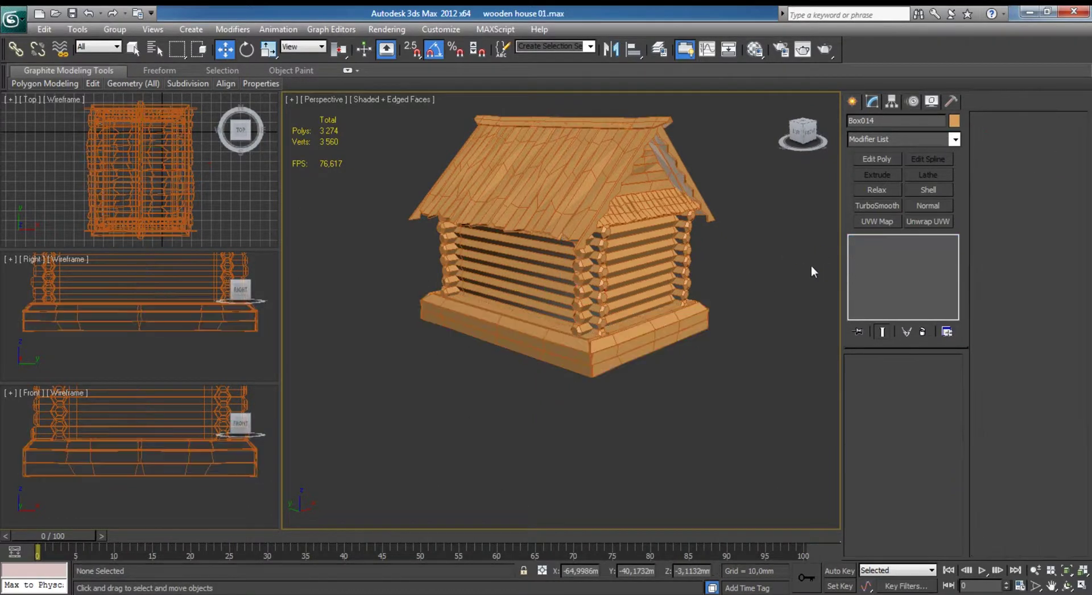
pyautogui.moveTo(810, 265)
pyautogui.keyDown('alt'); pyautogui.mouseDown(button='middle')
pyautogui.moveTo(663, 286)
pyautogui.moveTo(569, 272)
pyautogui.moveTo(497, 285)
pyautogui.mouseUp(button='middle'); pyautogui.keyUp('alt')
pyautogui.scroll(4, 571, 292)
pyautogui.click(682, 351)
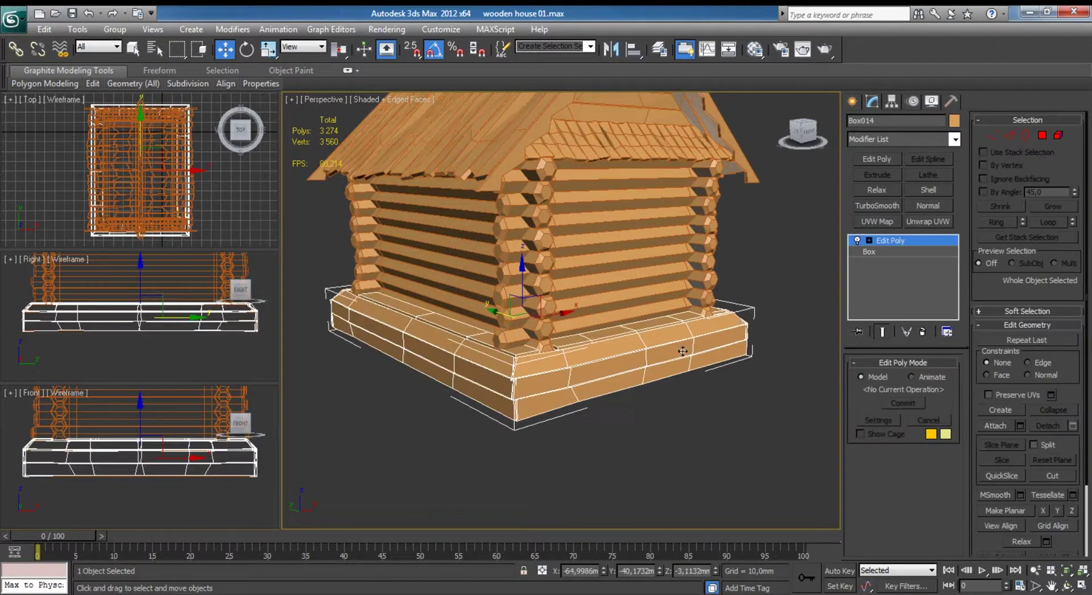
pyautogui.click(860, 104)
pyautogui.click(765, 304)
pyautogui.click(675, 350)
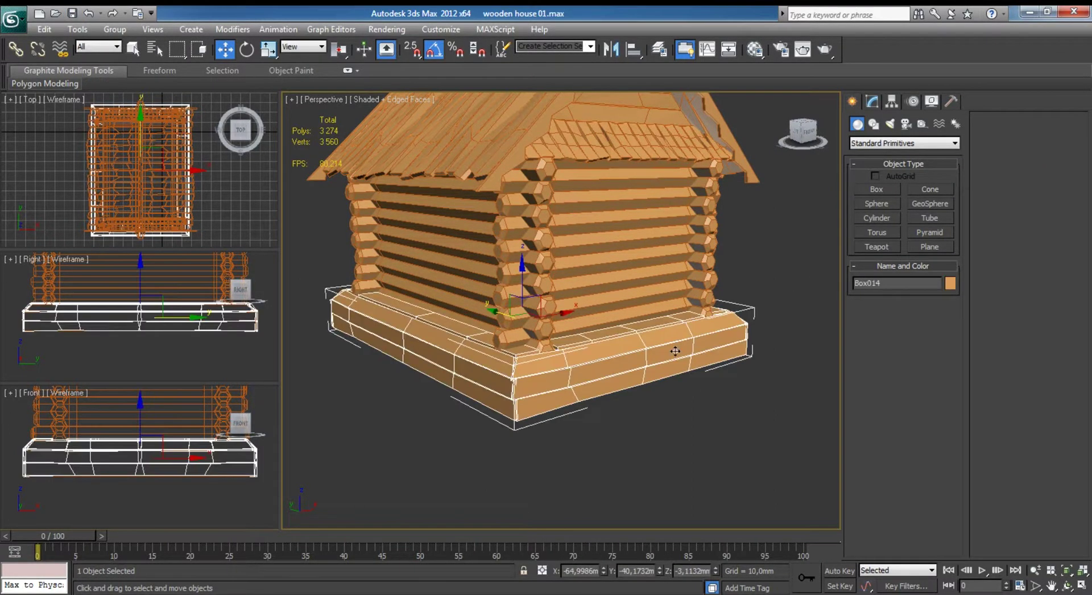
pyautogui.click(875, 102)
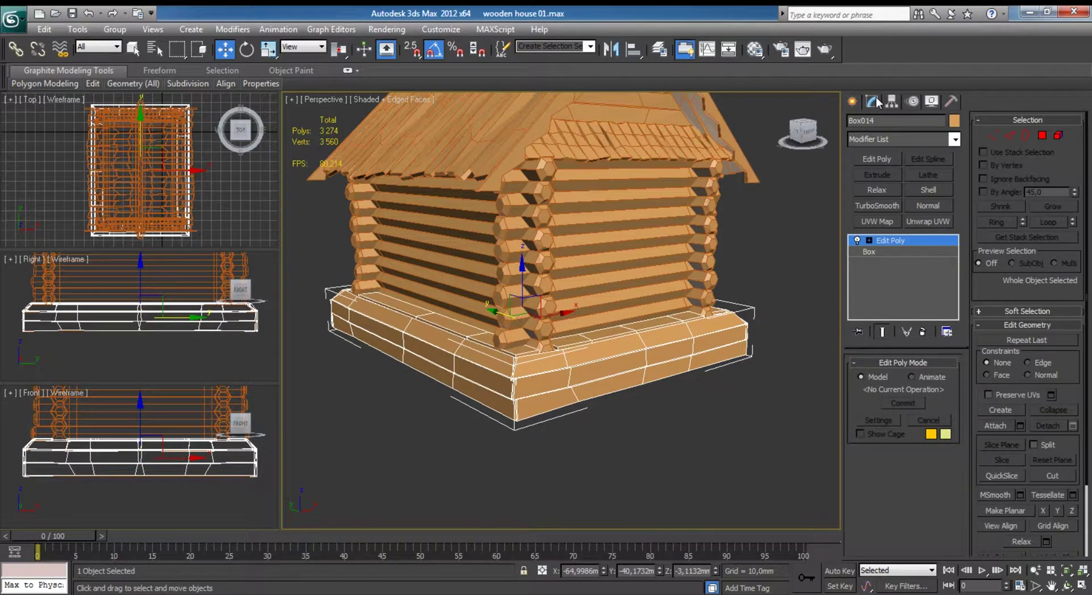
# Add a Noise modifier to Box014, the merged log base.
pyautogui.click(954, 139)
pyautogui.scroll(-2, 916, 420)
pyautogui.scroll(-2, 916, 420)
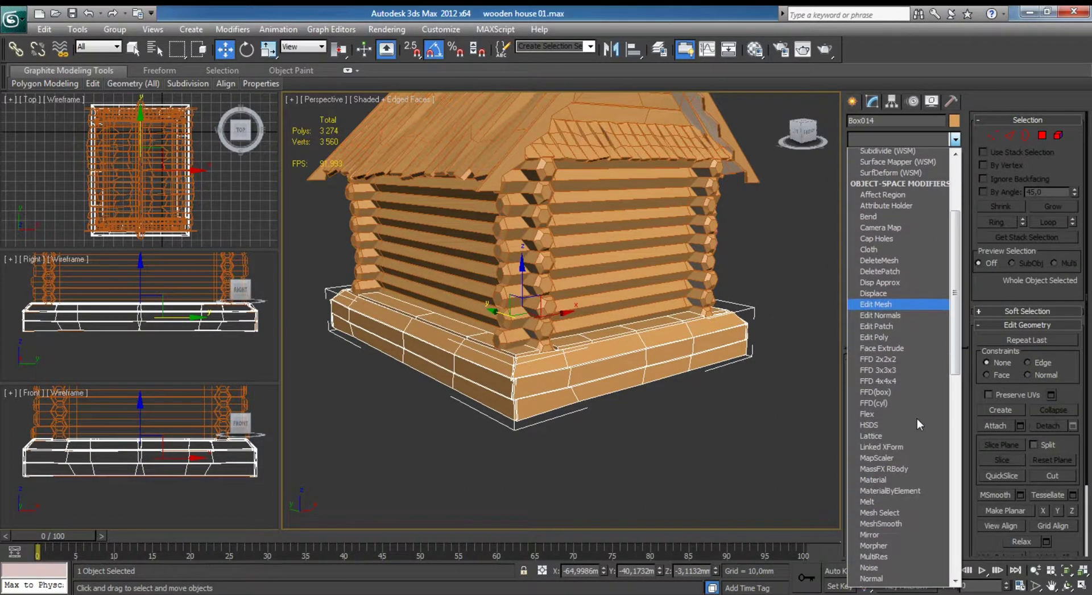
pyautogui.scroll(-1, 917, 420)
pyautogui.scroll(-1, 916, 419)
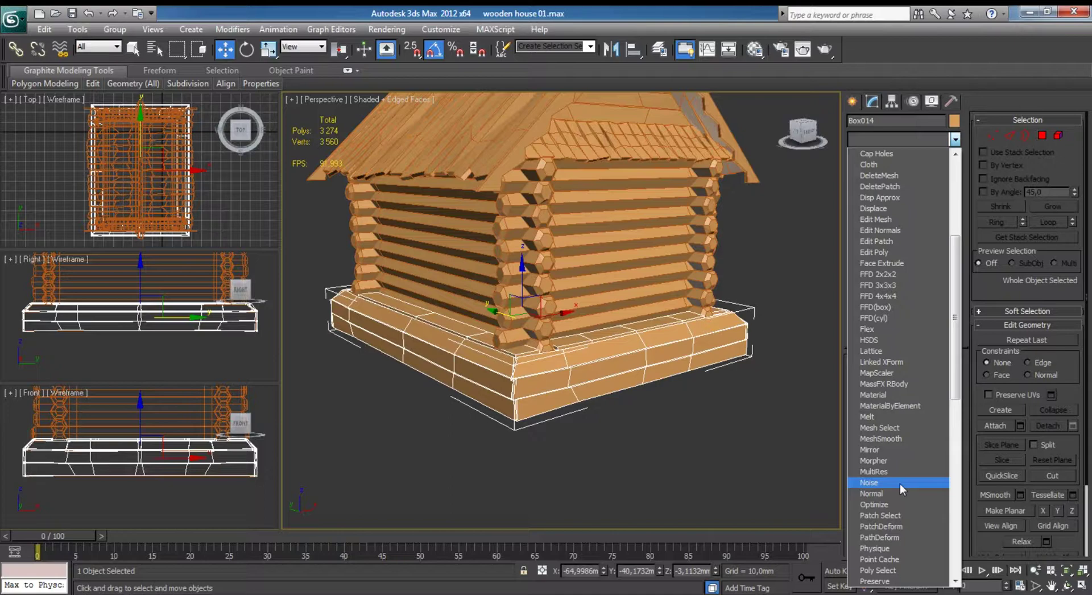
pyautogui.click(900, 483)
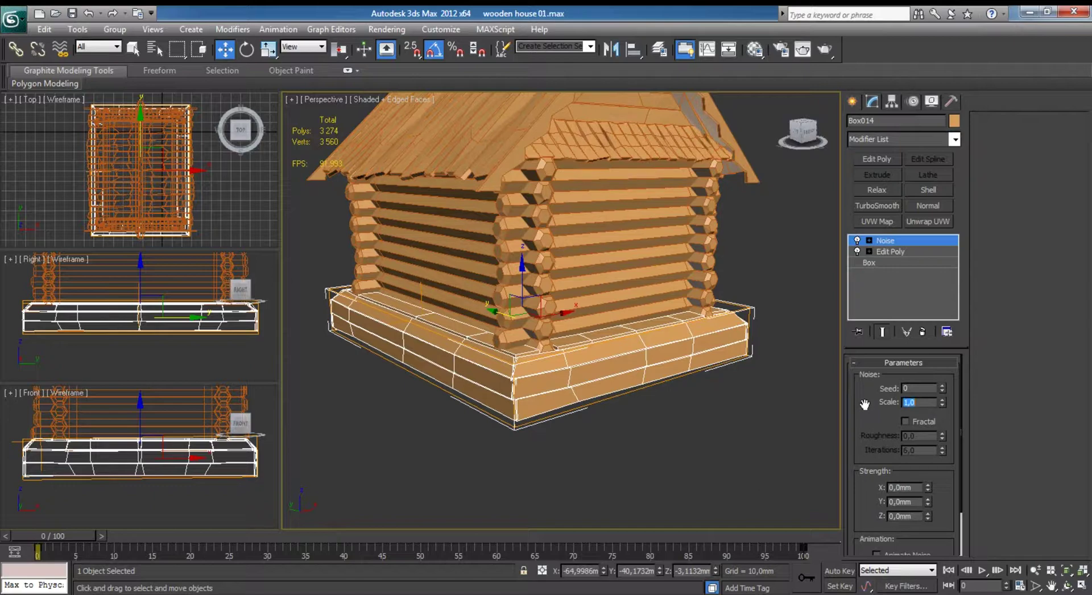
pyautogui.moveTo(689, 381); pyautogui.dragTo(676, 392, button='middle')
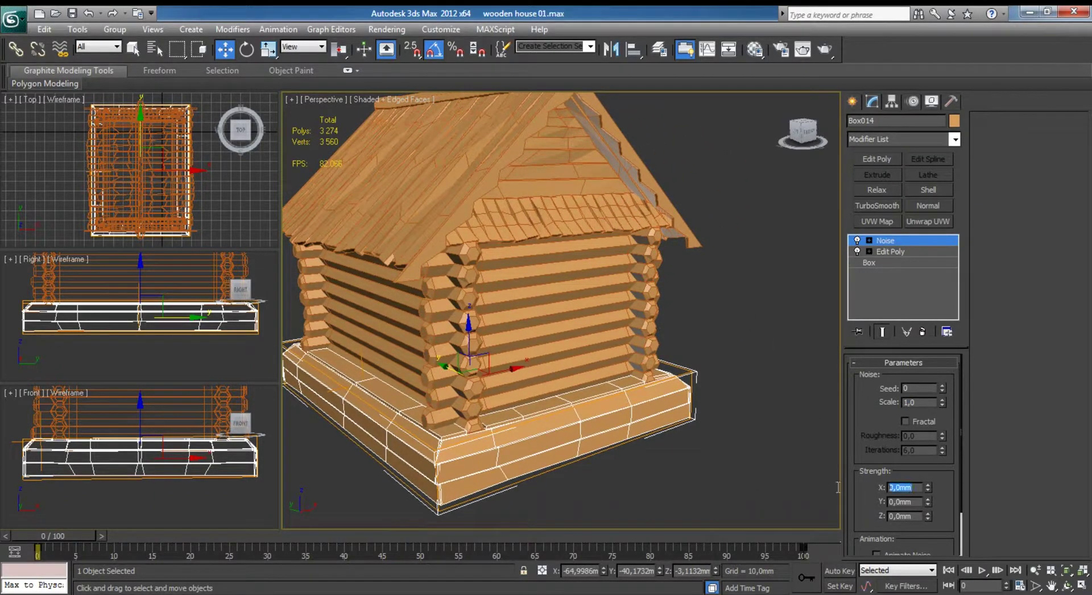
# Set the Noise strength to X 2,8336 mm, Y 1,76 mm and Z 0,85 mm.
pyautogui.moveTo(927, 487); pyautogui.dragTo(923, 375)
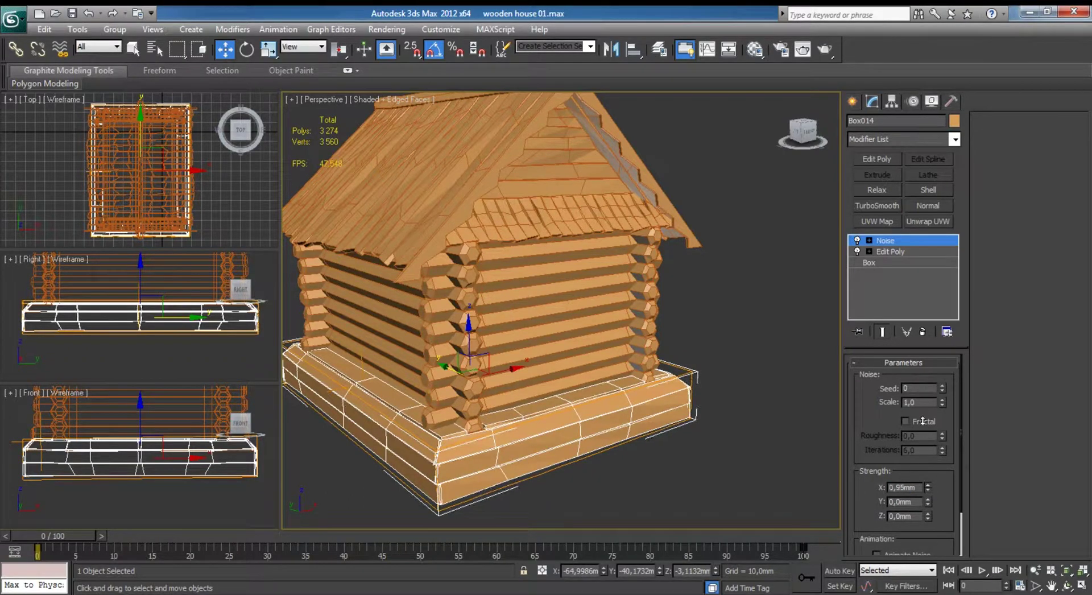
pyautogui.press('F4')
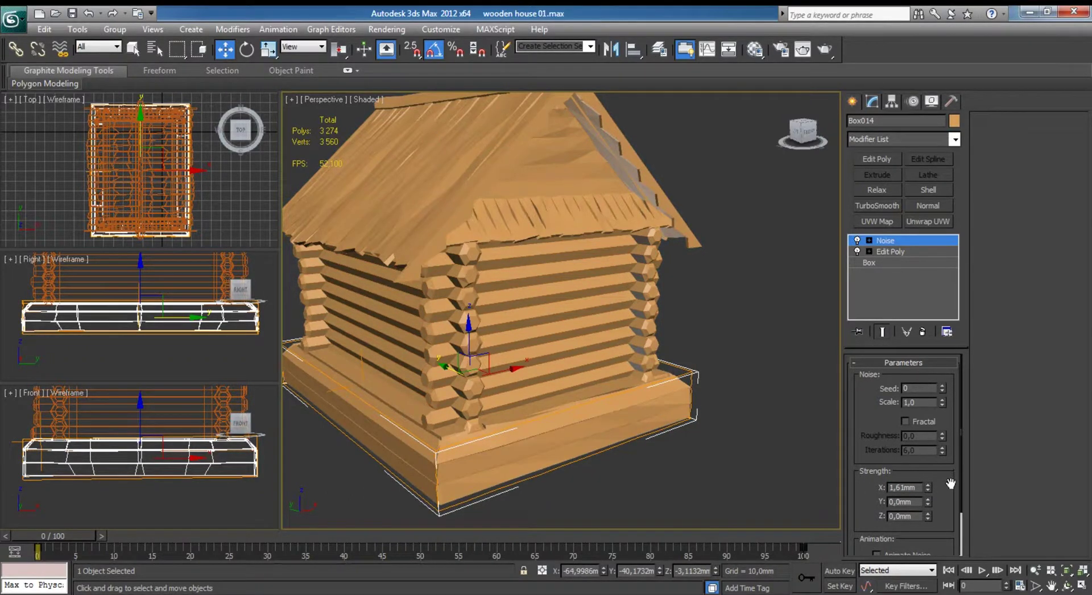
pyautogui.moveTo(927, 487); pyautogui.dragTo(929, 428)
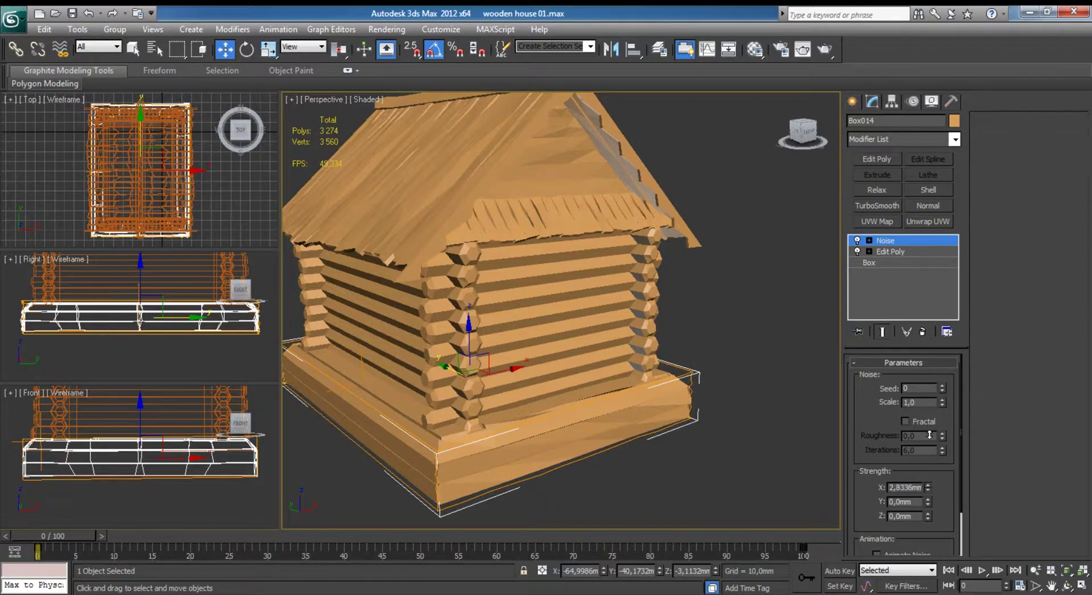
pyautogui.moveTo(928, 501); pyautogui.dragTo(924, 405)
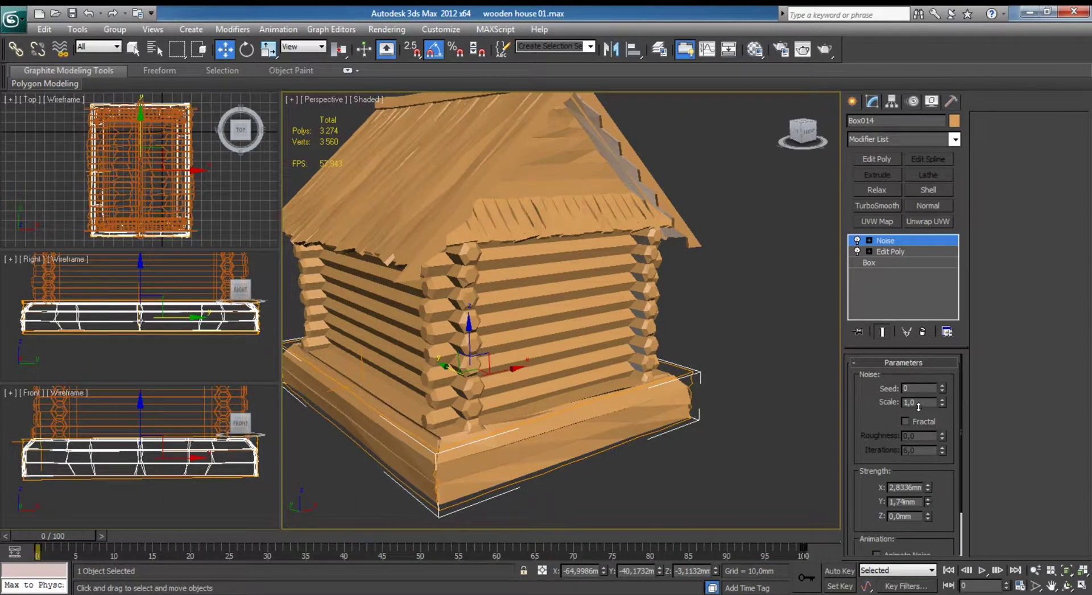
pyautogui.moveTo(927, 516); pyautogui.dragTo(928, 438)
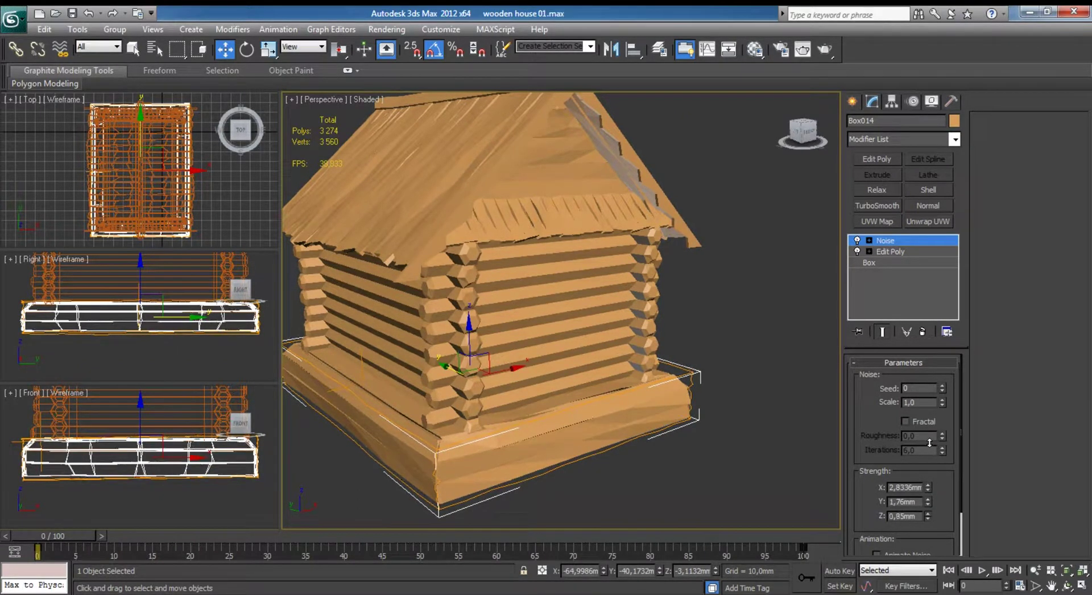
pyautogui.press('F4')
# Deselect the house and turn off edged faces in the Perspective view.
pyautogui.click(706, 465)
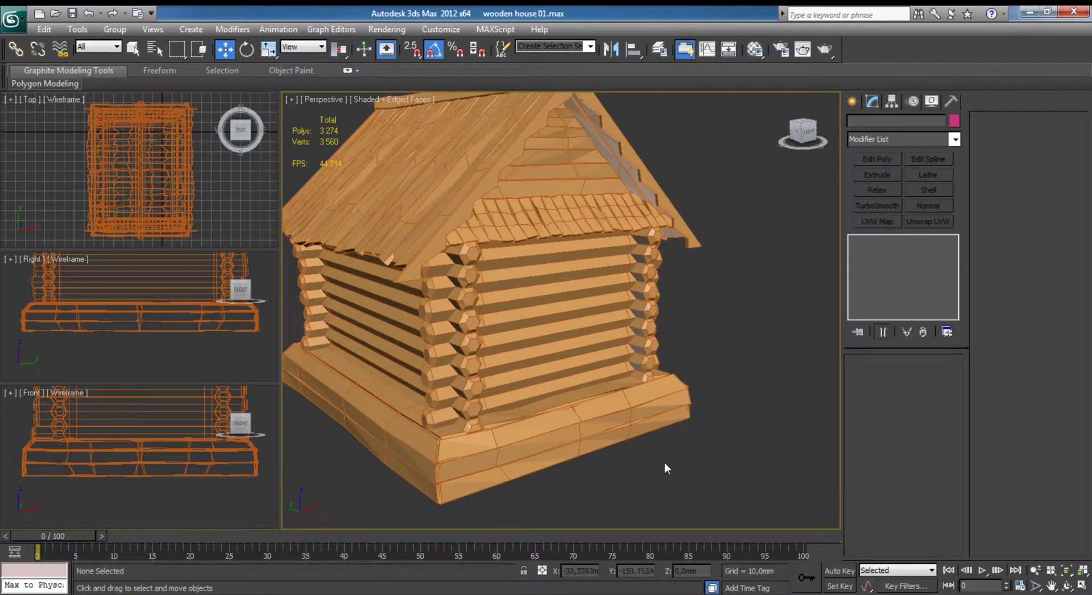
pyautogui.moveTo(663, 462)
pyautogui.keyDown('alt'); pyautogui.mouseDown(button='middle')
pyautogui.moveTo(582, 426)
pyautogui.moveTo(594, 438)
pyautogui.mouseUp(button='middle'); pyautogui.keyUp('alt')
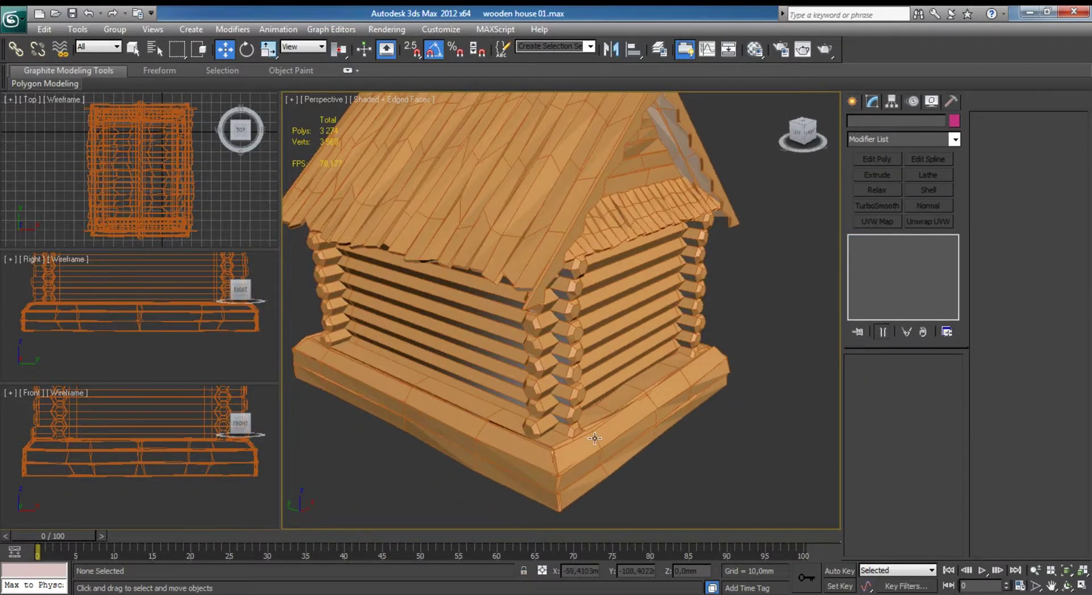
pyautogui.press('F4')
pyautogui.scroll(-5, 669, 437)
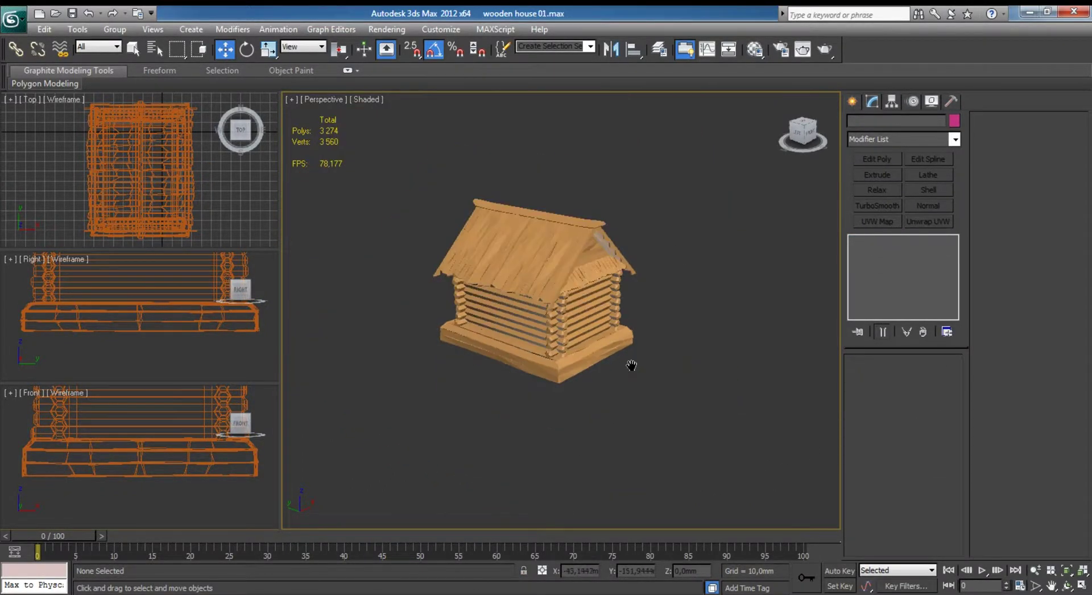
pyautogui.keyDown('alt'); pyautogui.moveTo(629, 363); pyautogui.dragTo(603, 343, button='middle'); pyautogui.keyUp('alt')
pyautogui.scroll(3, 602, 343)
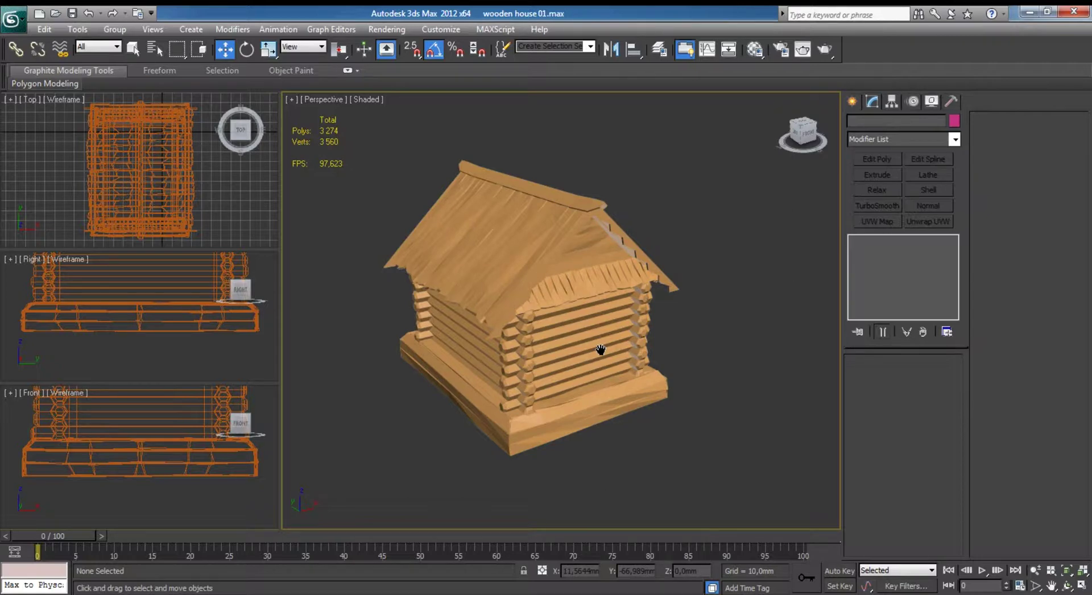
# Orbit, zoom and pan to inspect the log house from lower and higher angles.
pyautogui.keyDown('alt'); pyautogui.moveTo(556, 328); pyautogui.dragTo(545, 313, button='middle'); pyautogui.keyUp('alt')
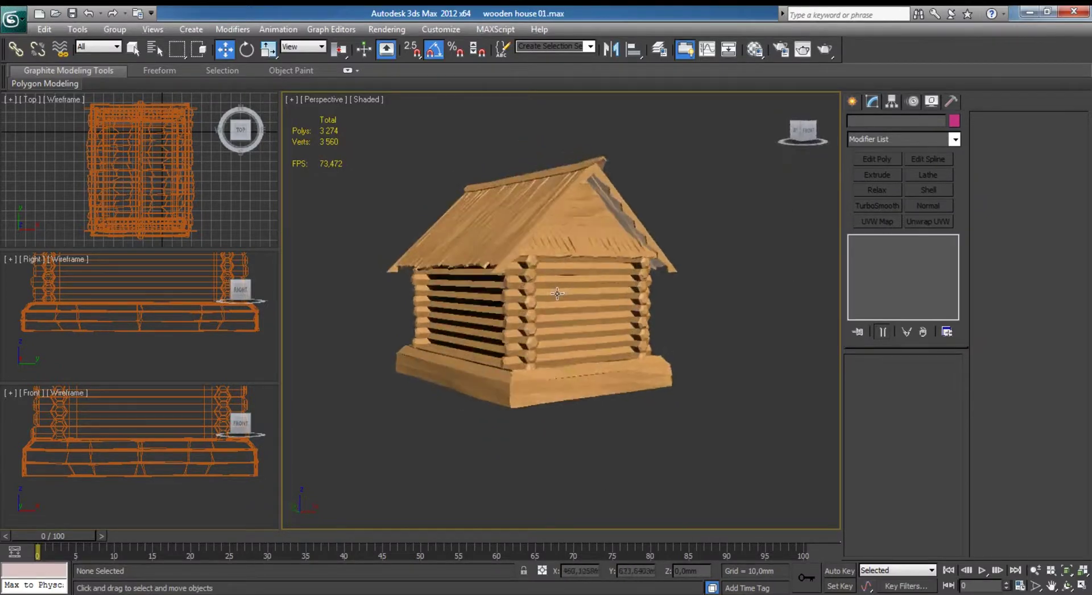
pyautogui.scroll(3, 545, 313)
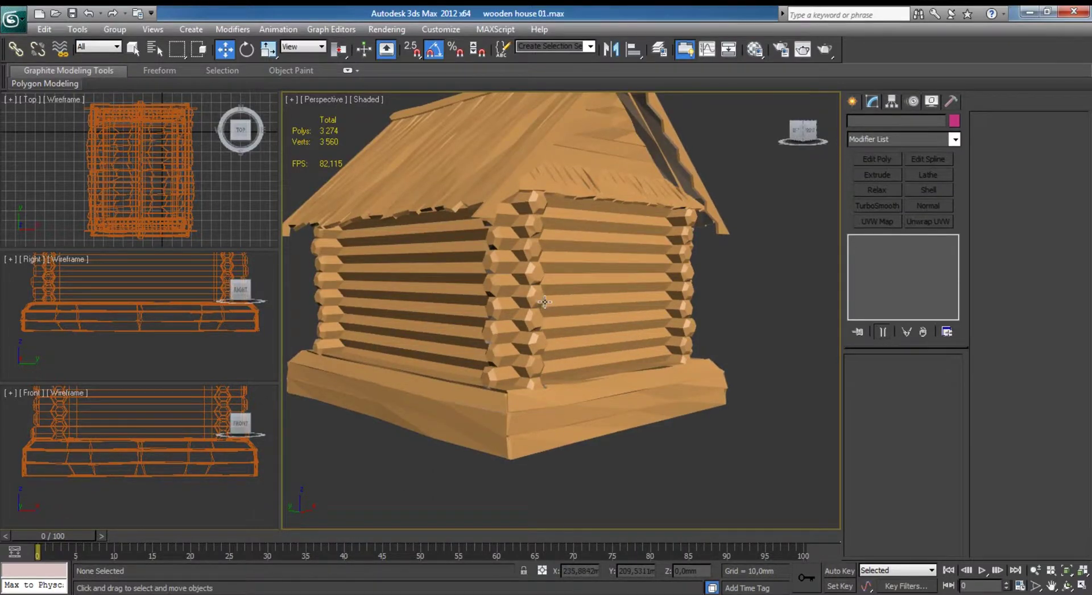
pyautogui.scroll(-3, 546, 346)
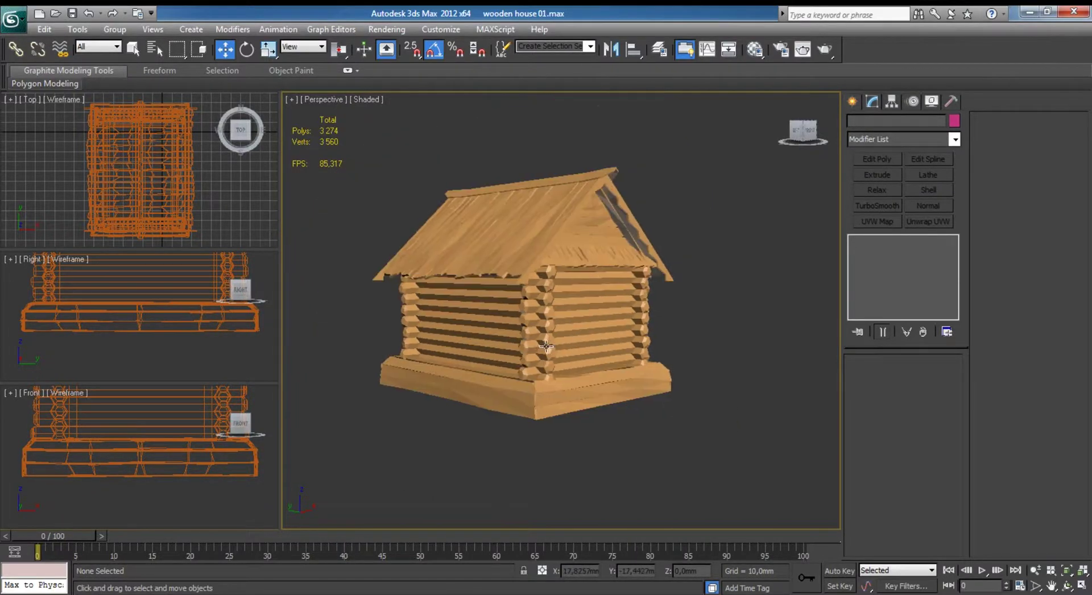
pyautogui.keyDown('alt'); pyautogui.moveTo(537, 317); pyautogui.dragTo(776, 101, button='middle'); pyautogui.keyUp('alt')
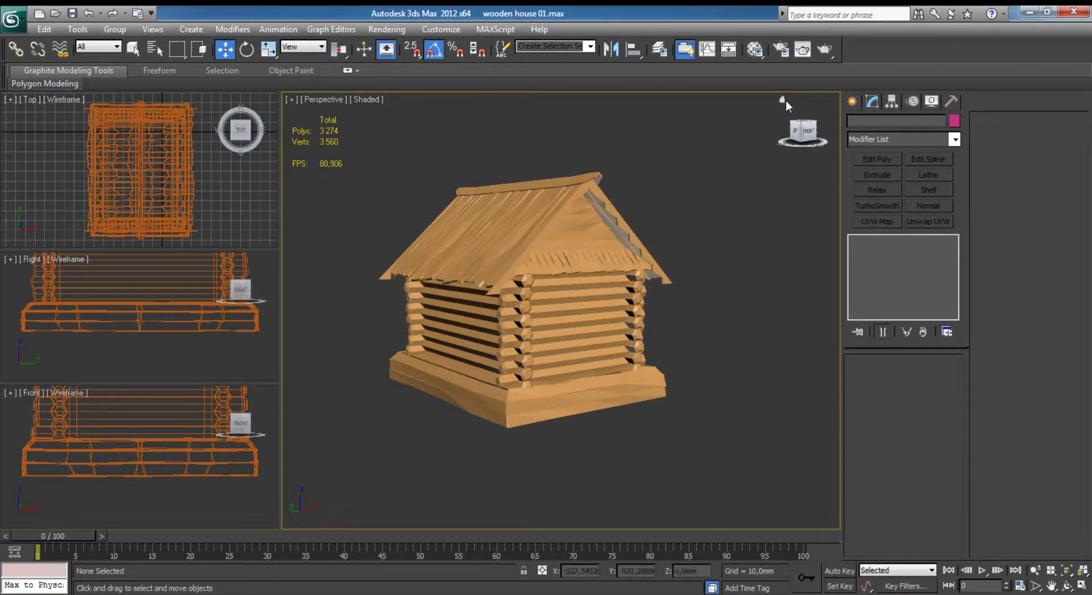
pyautogui.scroll(3, 628, 244)
pyautogui.scroll(-5, 621, 246)
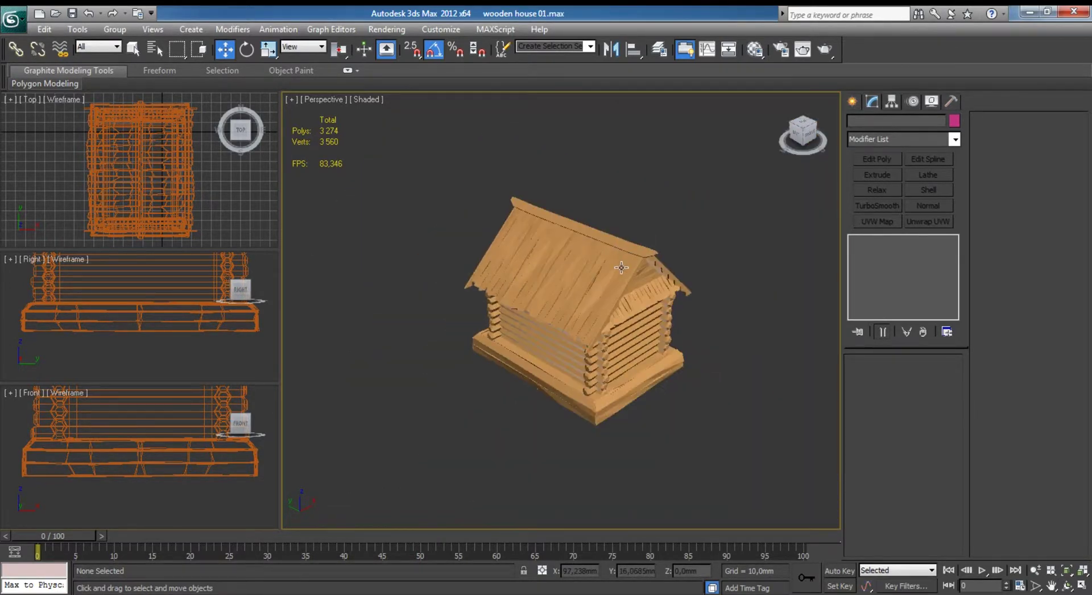
pyautogui.moveTo(611, 265)
pyautogui.mouseDown(button='middle')
pyautogui.moveTo(599, 278)
pyautogui.moveTo(626, 267)
pyautogui.mouseUp(button='middle')
pyautogui.scroll(2, 600, 278)
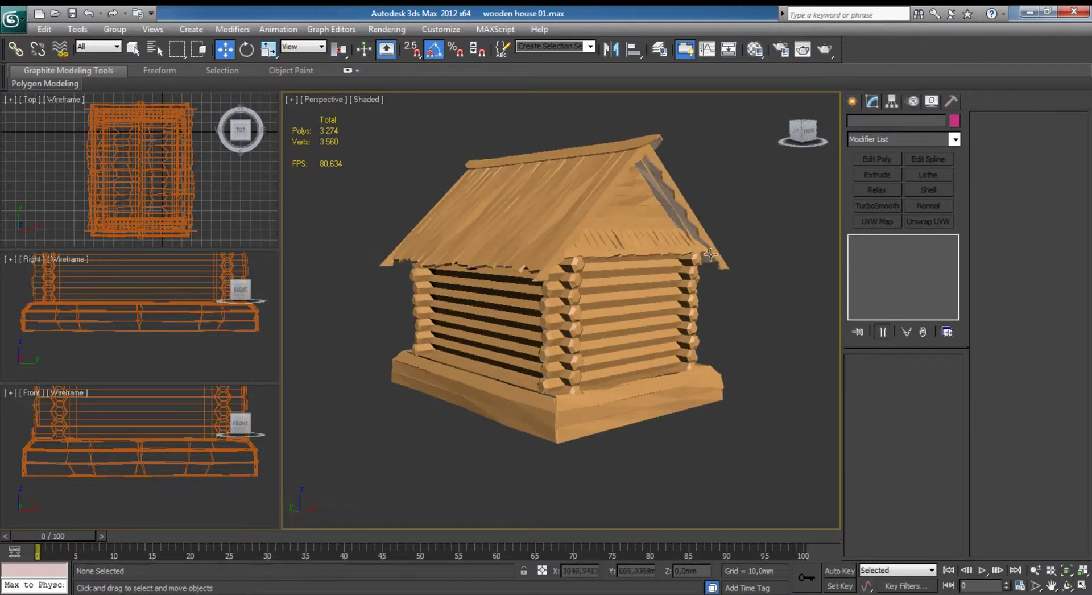
pyautogui.scroll(2, 569, 273)
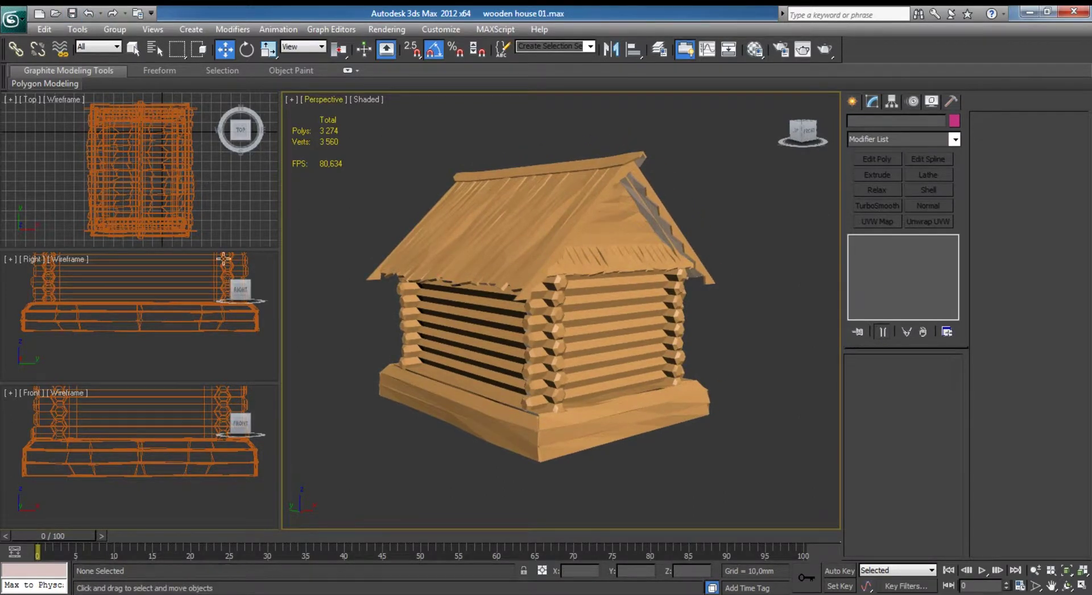
# Maximize the Front view and frame the empty space beside the house.
pyautogui.click(238, 321)
pyautogui.hotkey('alt', 'w')
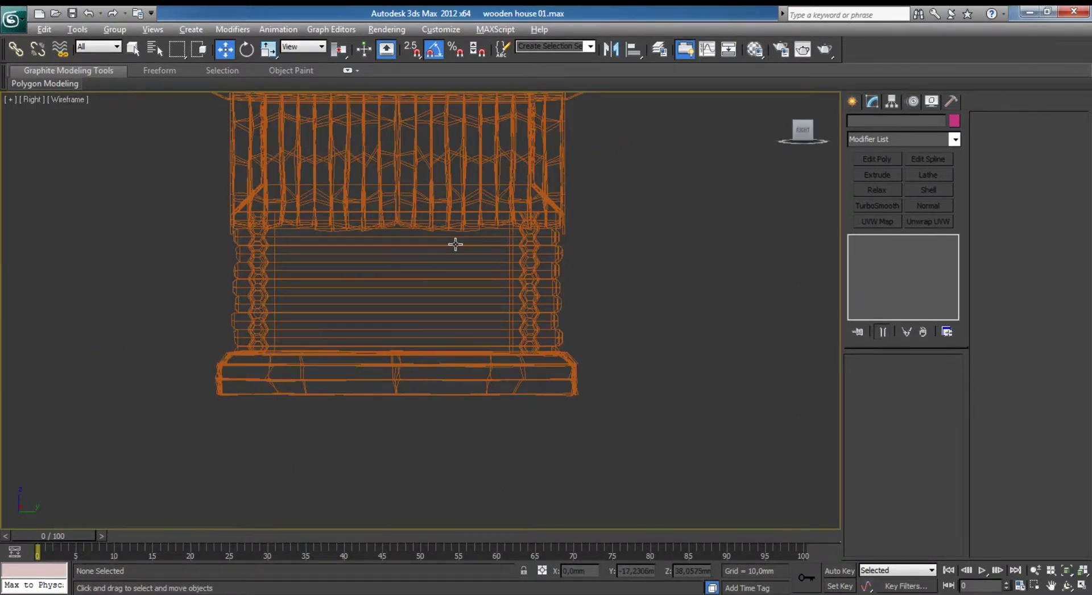
pyautogui.hotkey('alt', 'w')
pyautogui.click(114, 453)
pyautogui.hotkey('alt', 'w')
pyautogui.moveTo(477, 313); pyautogui.dragTo(453, 358, button='middle')
pyautogui.moveTo(547, 293); pyautogui.dragTo(575, 254, button='middle')
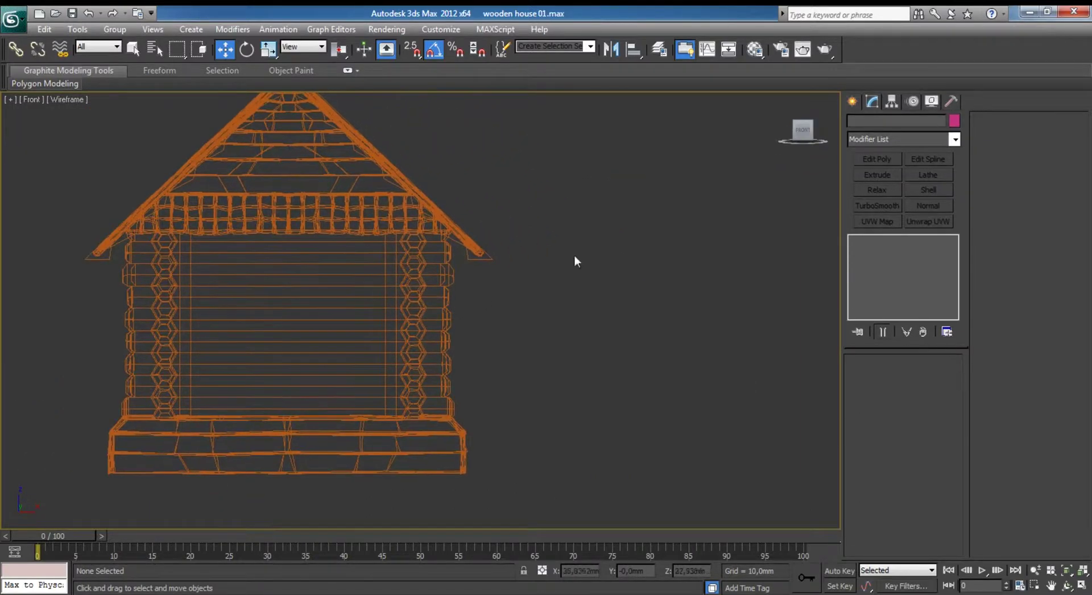
# Draw a new box, about 31,95 × 25,12 mm, beside the house wall.
pyautogui.click(852, 102)
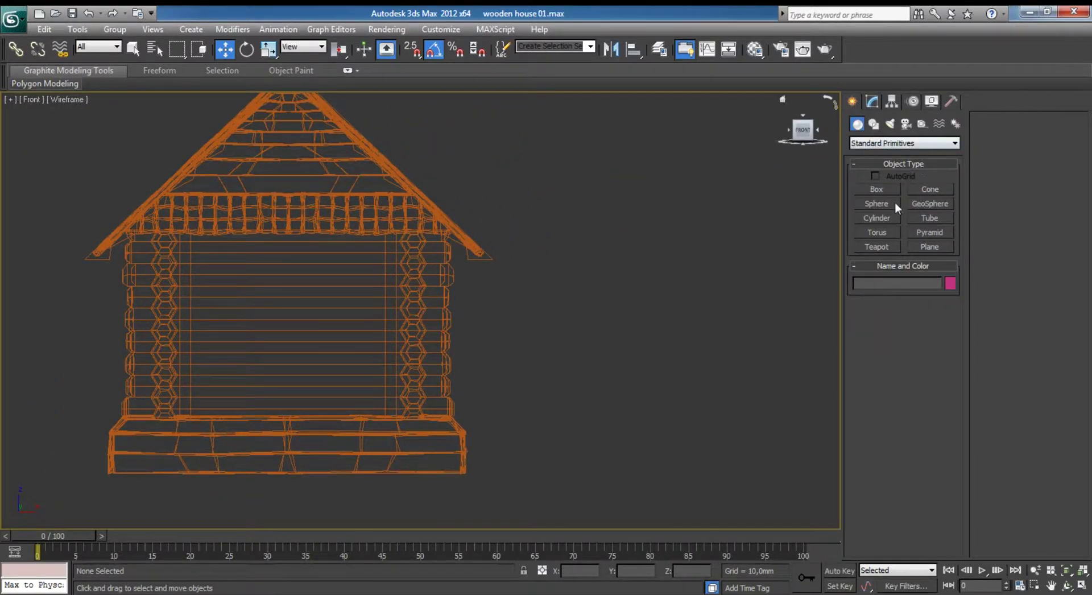
pyautogui.click(876, 189)
pyautogui.scroll(4, 412, 296)
pyautogui.moveTo(411, 295); pyautogui.dragTo(459, 278, button='middle')
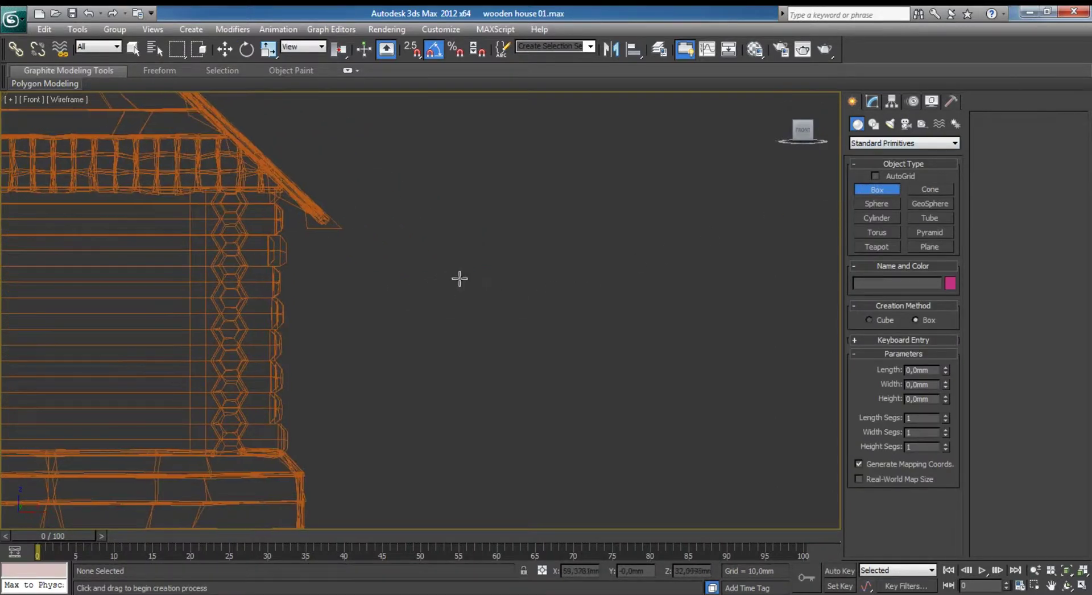
pyautogui.moveTo(427, 238); pyautogui.dragTo(551, 398)
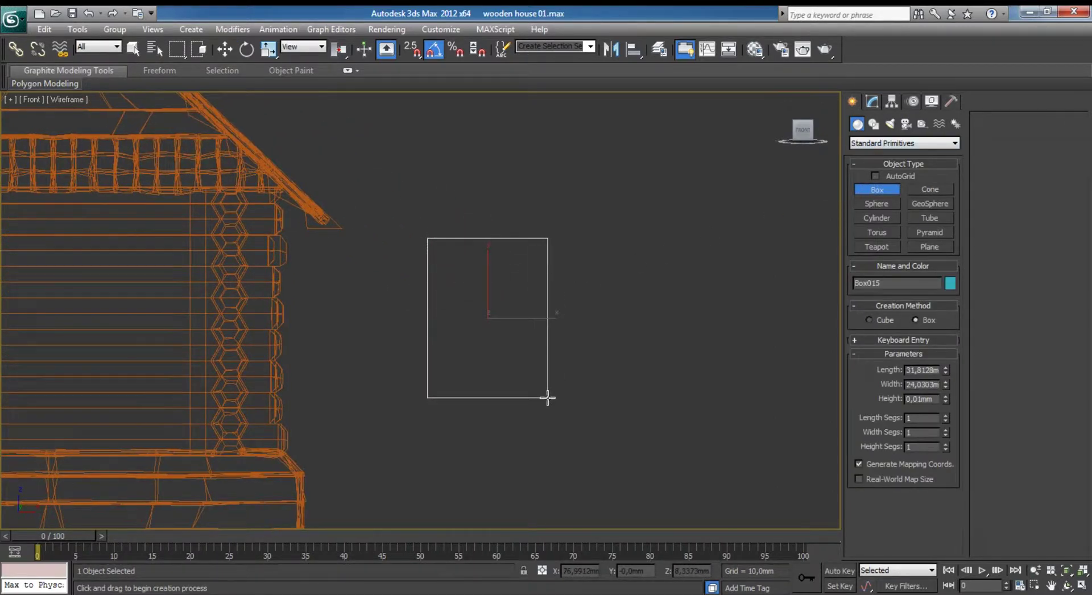
pyautogui.hotkey('alt', 'w')
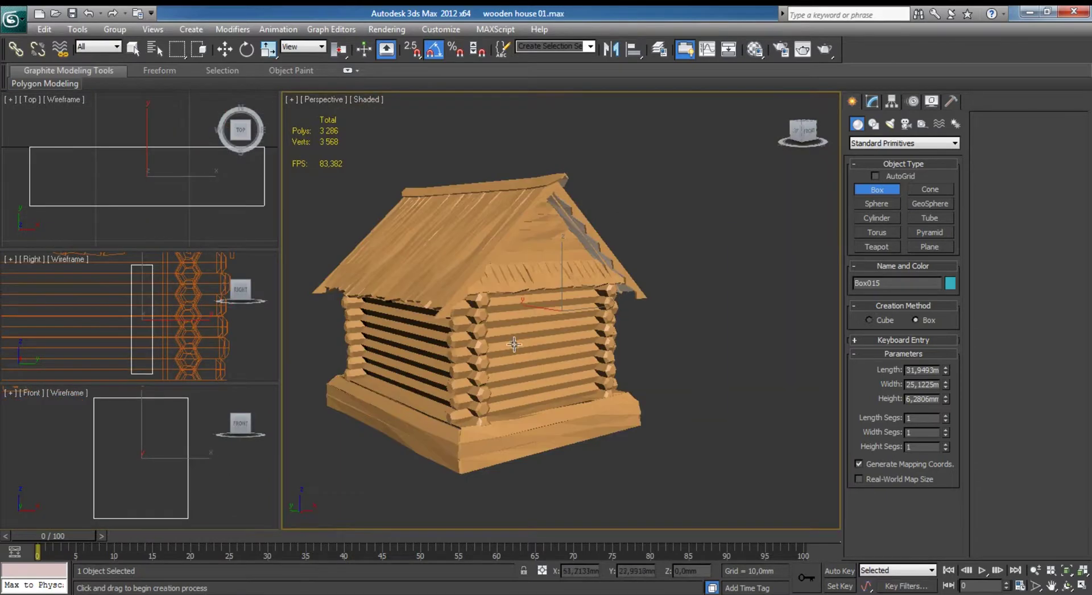
pyautogui.scroll(-3, 514, 343)
pyautogui.keyDown('alt'); pyautogui.moveTo(513, 344); pyautogui.dragTo(454, 307, button='middle'); pyautogui.keyUp('alt')
pyautogui.scroll(2, 455, 307)
# Move the new box sideways away from the house and zoom to it.
pyautogui.press('w')
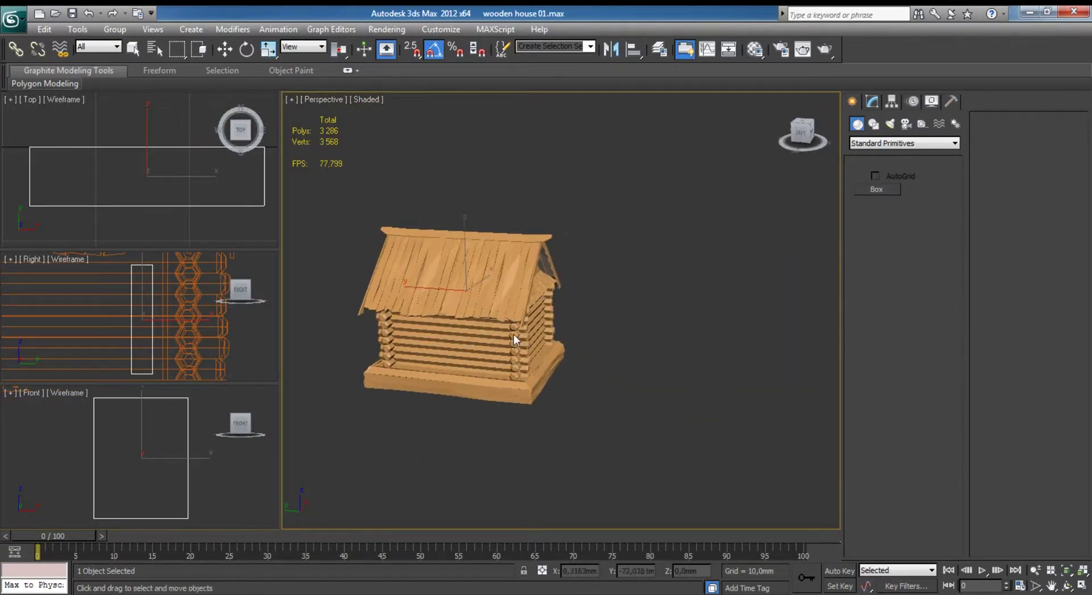
pyautogui.moveTo(437, 293); pyautogui.dragTo(603, 307)
pyautogui.press('z')
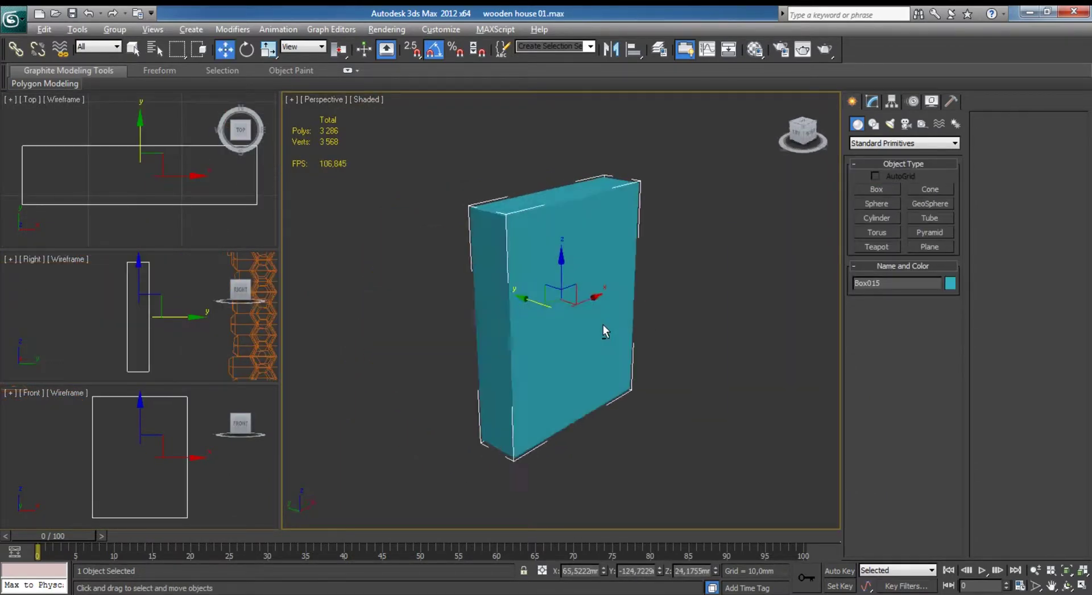
# Lower the box's height to 3,0467 mm and view it beside the house.
pyautogui.click(872, 102)
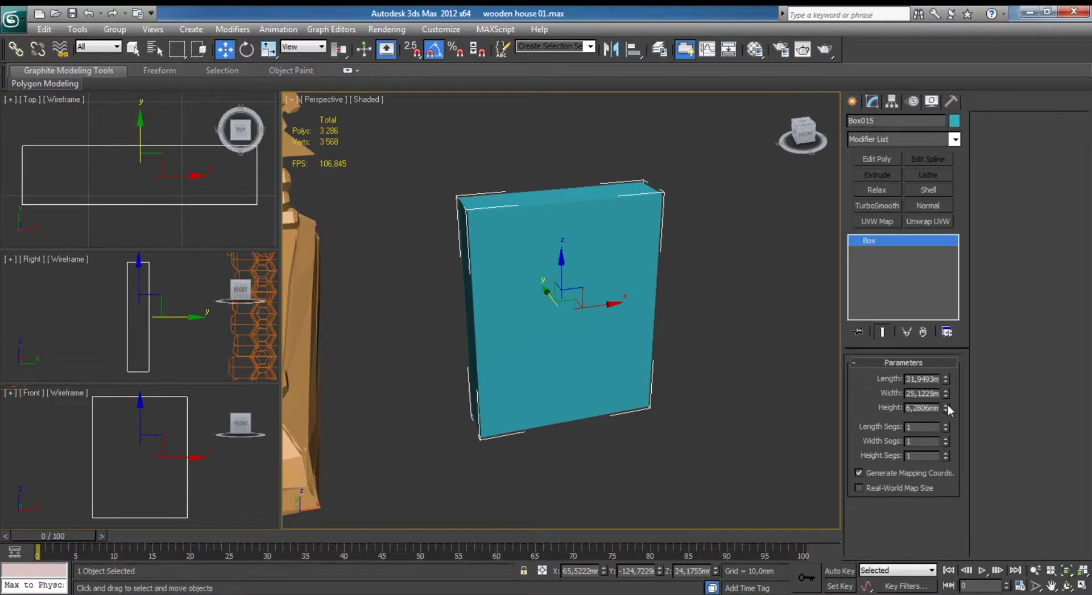
pyautogui.moveTo(946, 408); pyautogui.dragTo(946, 423)
pyautogui.press('F4')
pyautogui.keyDown('alt'); pyautogui.moveTo(625, 336); pyautogui.dragTo(665, 334, button='middle'); pyautogui.keyUp('alt')
pyautogui.moveTo(945, 407); pyautogui.dragTo(944, 420)
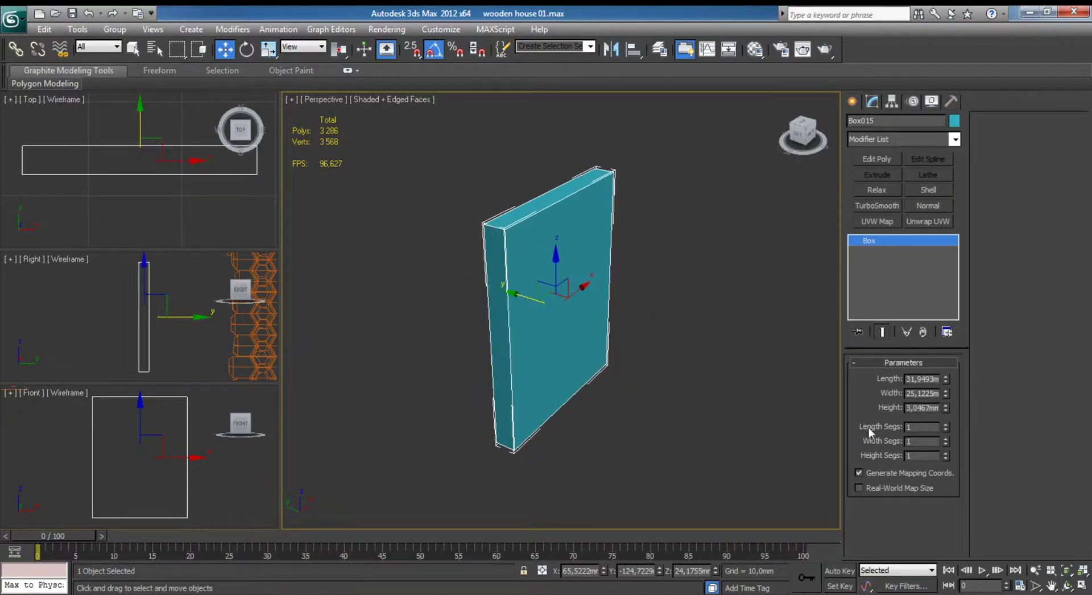
pyautogui.moveTo(653, 318)
pyautogui.keyDown('alt'); pyautogui.mouseDown(button='middle')
pyautogui.moveTo(574, 292)
pyautogui.moveTo(500, 292)
pyautogui.mouseUp(button='middle'); pyautogui.keyUp('alt')
pyautogui.keyDown('alt'); pyautogui.moveTo(288, 401); pyautogui.dragTo(535, 322, button='middle'); pyautogui.keyUp('alt')
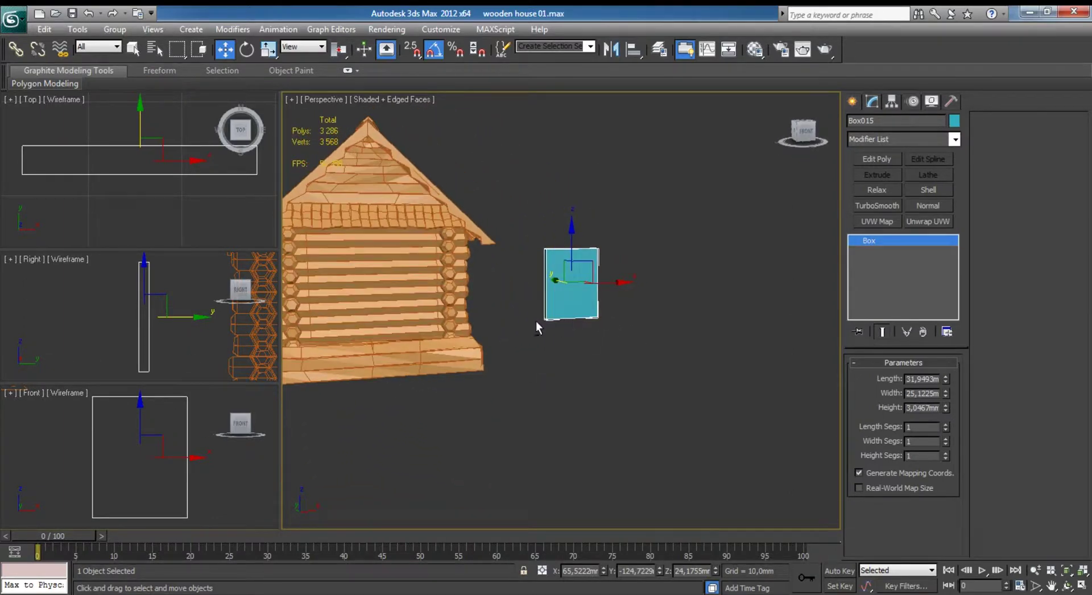
# Add Edit Poly to Box015 and connect its four vertical edges with 2 segments.
pyautogui.hotkey('alt', 'w')
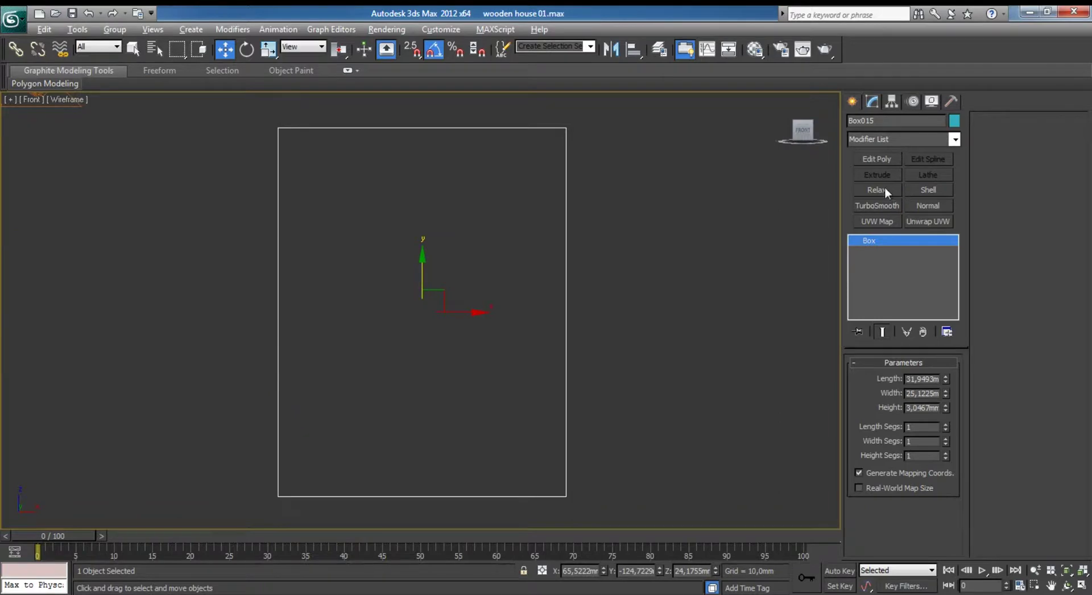
pyautogui.click(882, 158)
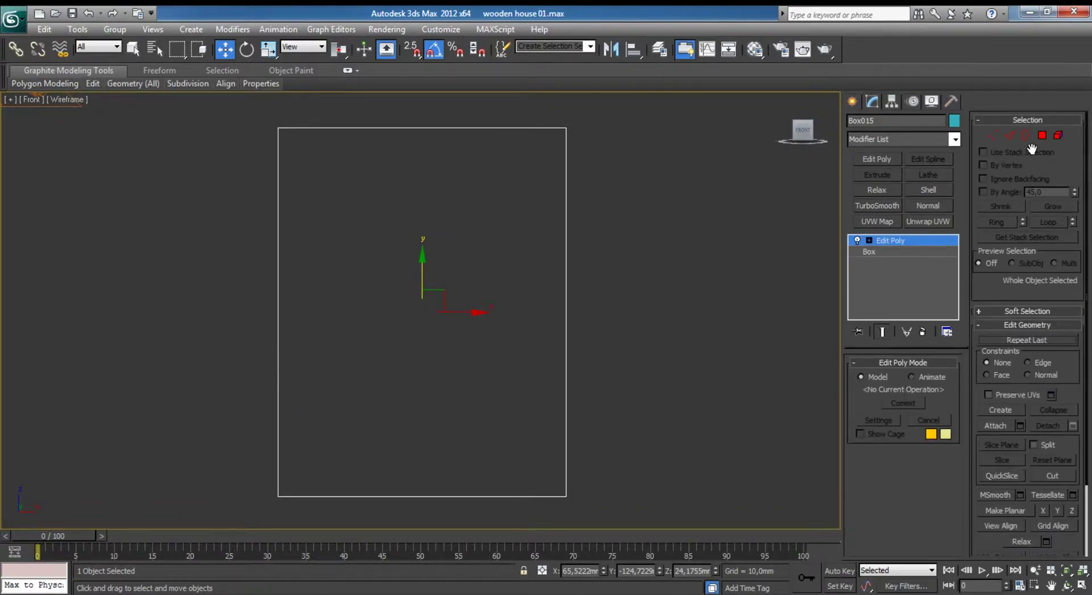
pyautogui.click(1009, 135)
pyautogui.moveTo(212, 263); pyautogui.dragTo(625, 301)
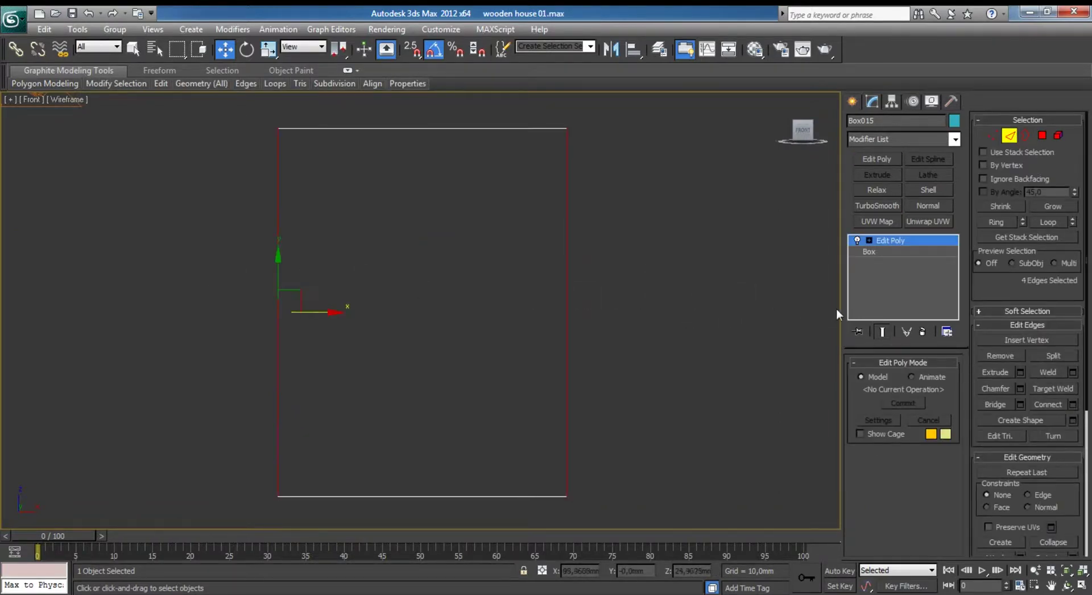
pyautogui.click(1073, 404)
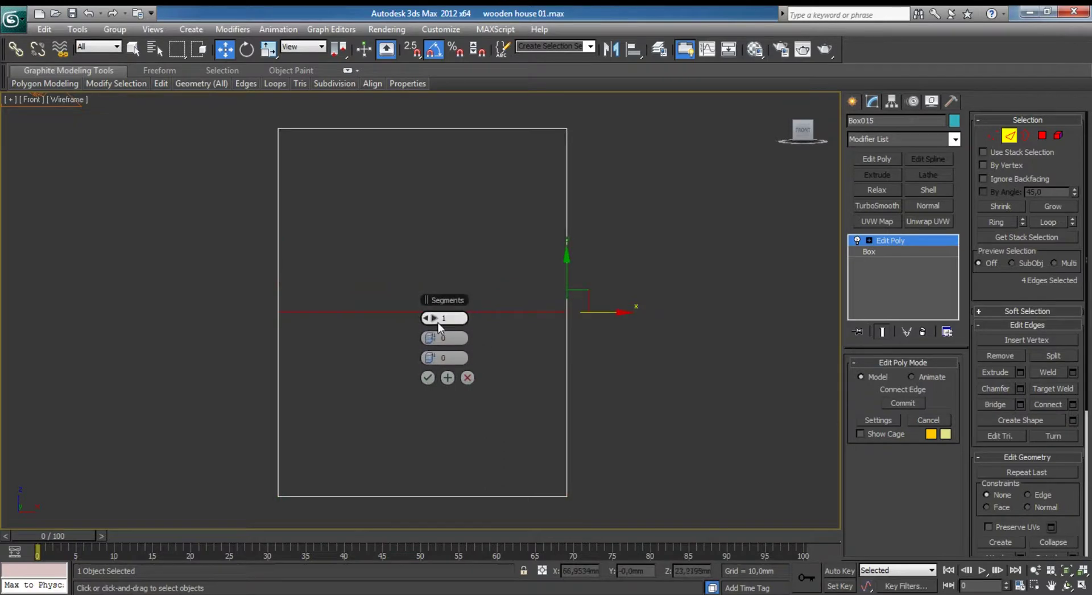
pyautogui.click(427, 378)
# Scale the new vertices together to narrow the band between the two loops.
pyautogui.press('1')
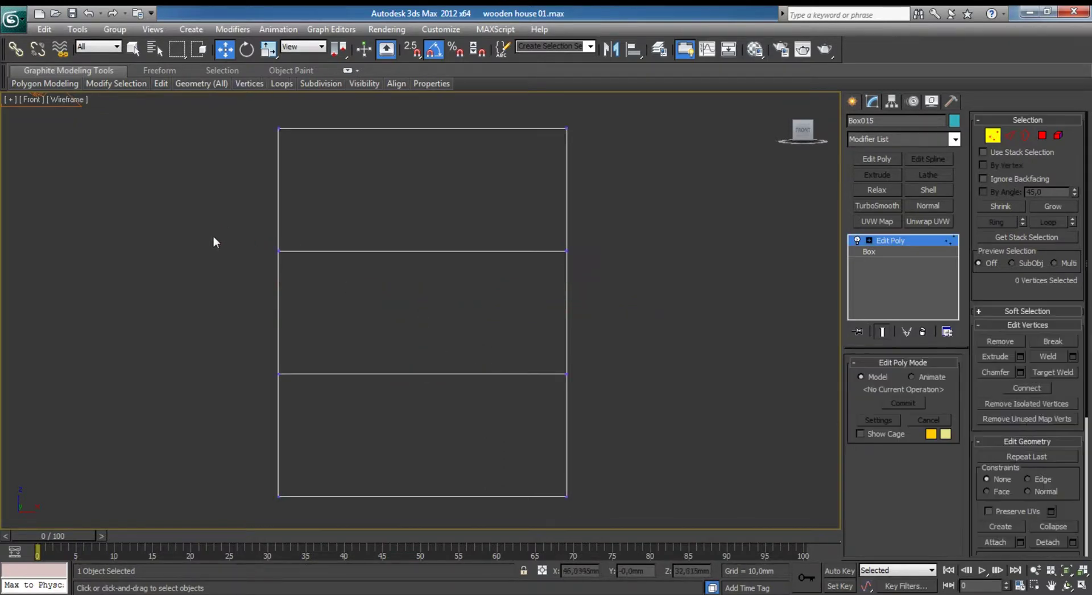
pyautogui.press('r')
pyautogui.moveTo(422, 261)
pyautogui.mouseDown()
pyautogui.moveTo(417, 306)
pyautogui.moveTo(428, 213)
pyautogui.mouseUp()
pyautogui.press('w')
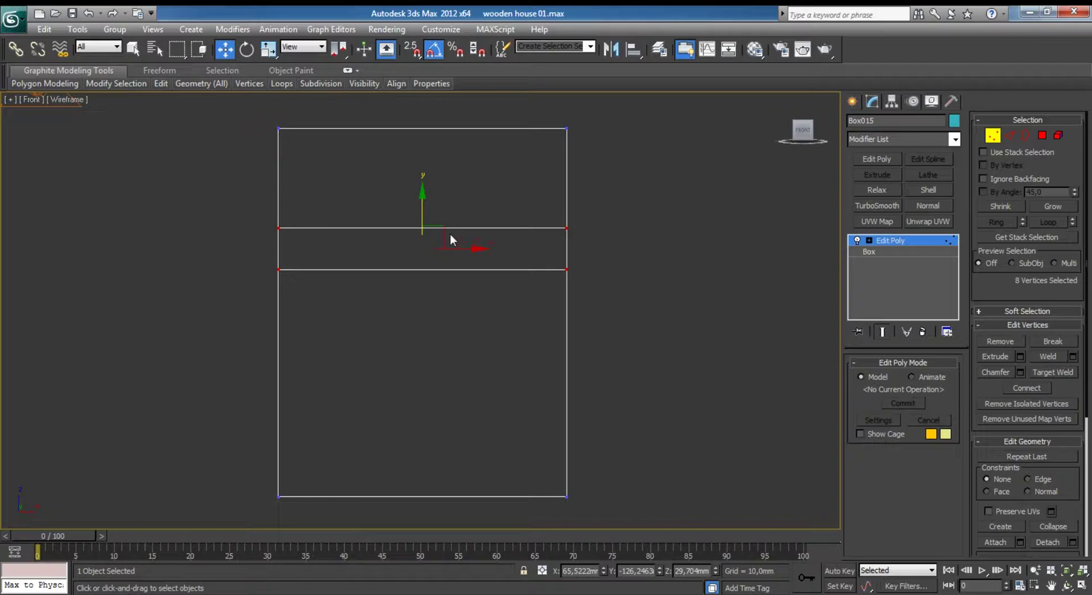
# Scale the front's two horizontal edges closer together to start the outer border.
pyautogui.scroll(-2, 447, 236)
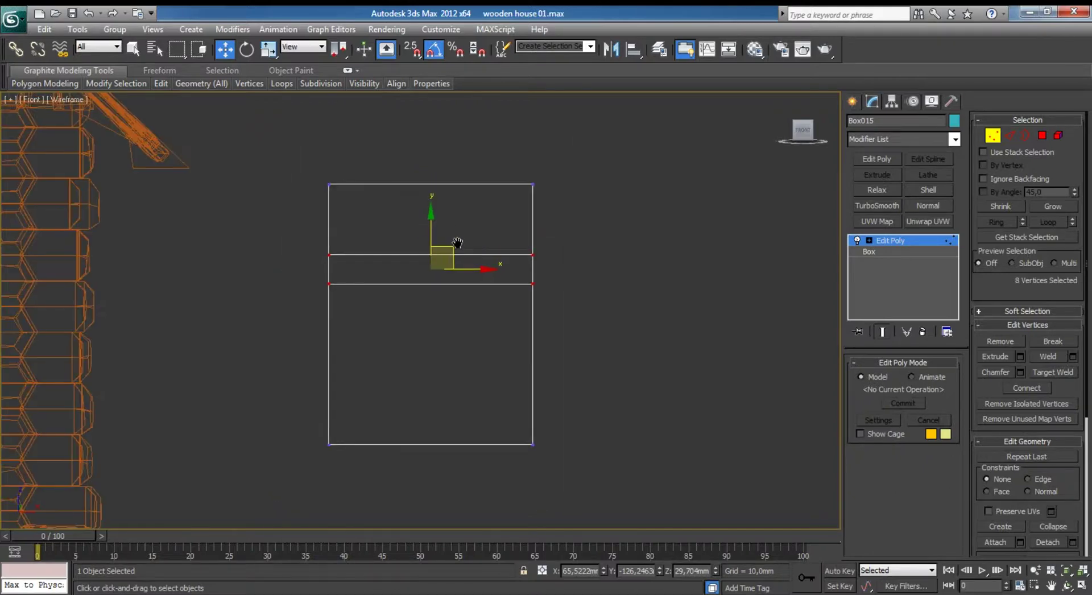
pyautogui.scroll(-1, 454, 246)
pyautogui.moveTo(456, 241); pyautogui.dragTo(481, 242, button='middle')
pyautogui.scroll(2, 470, 233)
pyautogui.press('r')
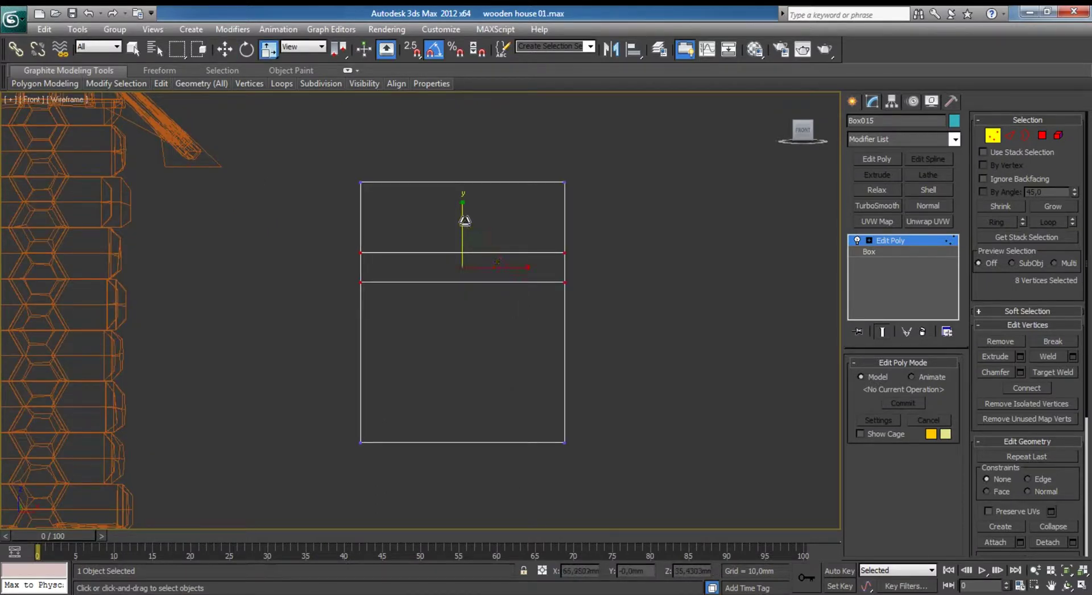
pyautogui.moveTo(464, 220); pyautogui.dragTo(463, 230)
pyautogui.press('w')
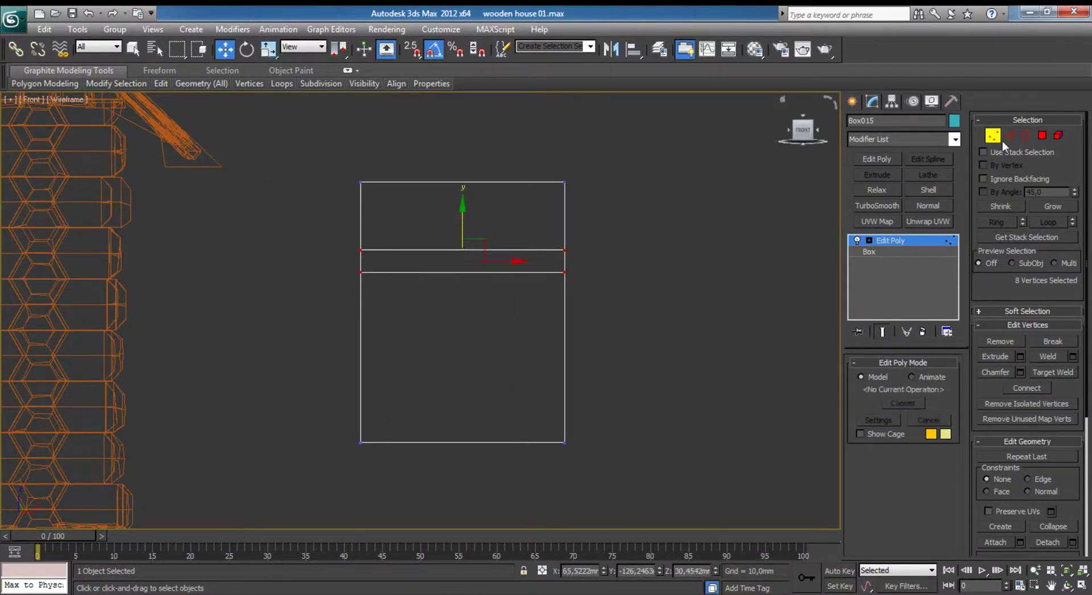
# Connect two new vertical edges and scale them out toward the sides as the side borders.
pyautogui.click(1004, 136)
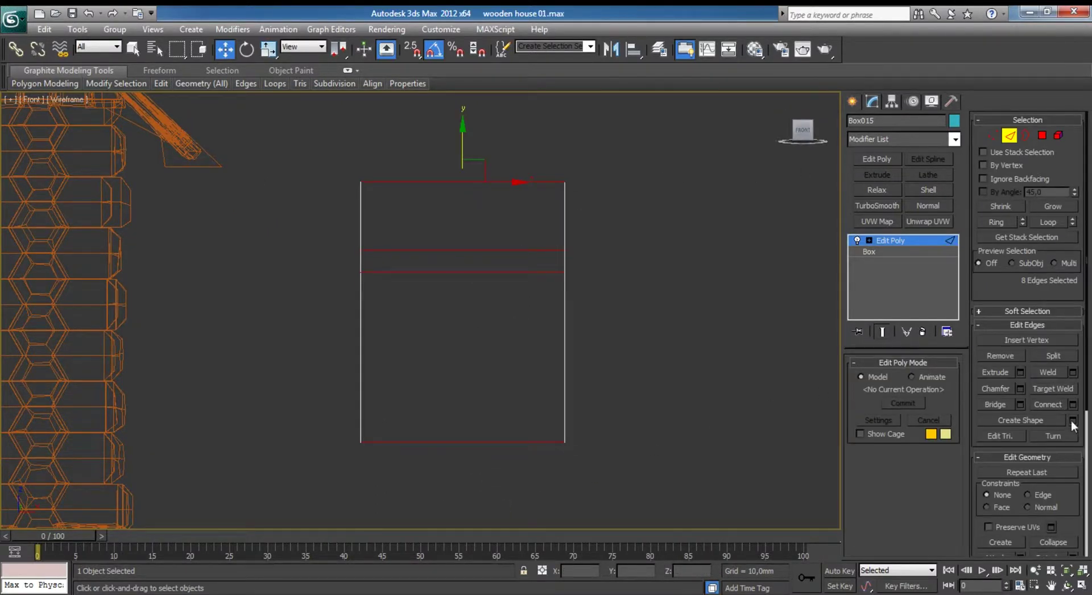
pyautogui.click(1072, 404)
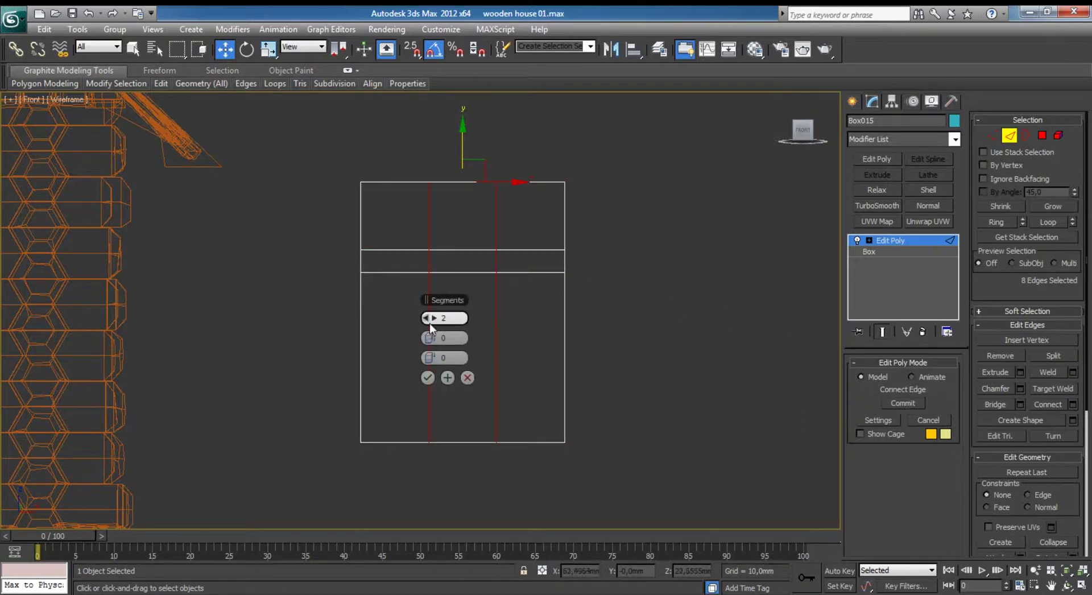
pyautogui.click(428, 377)
pyautogui.press('1')
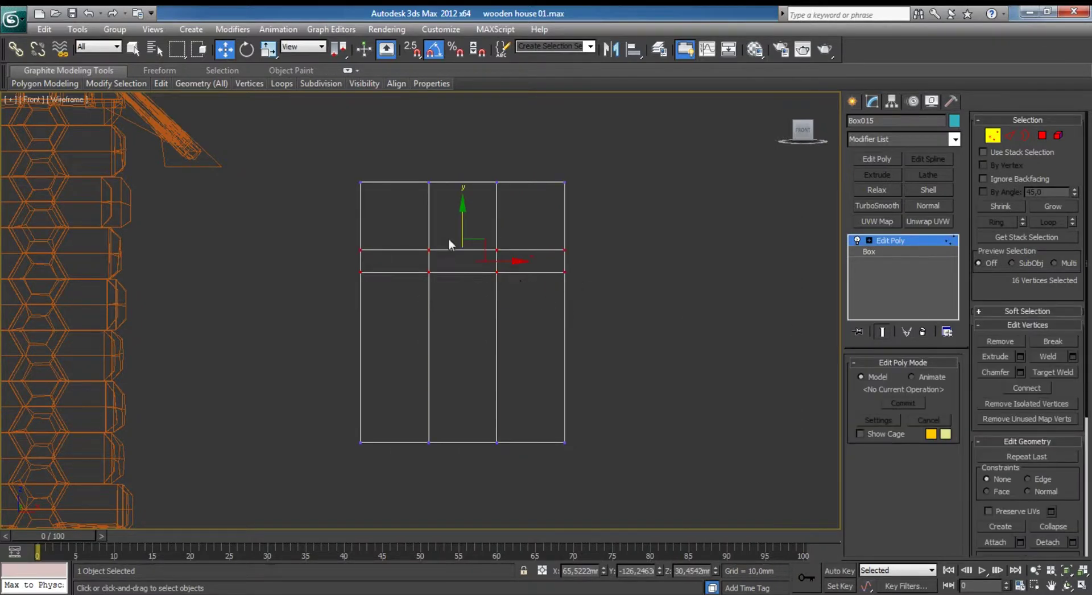
pyautogui.press('r')
pyautogui.moveTo(519, 287); pyautogui.dragTo(590, 290)
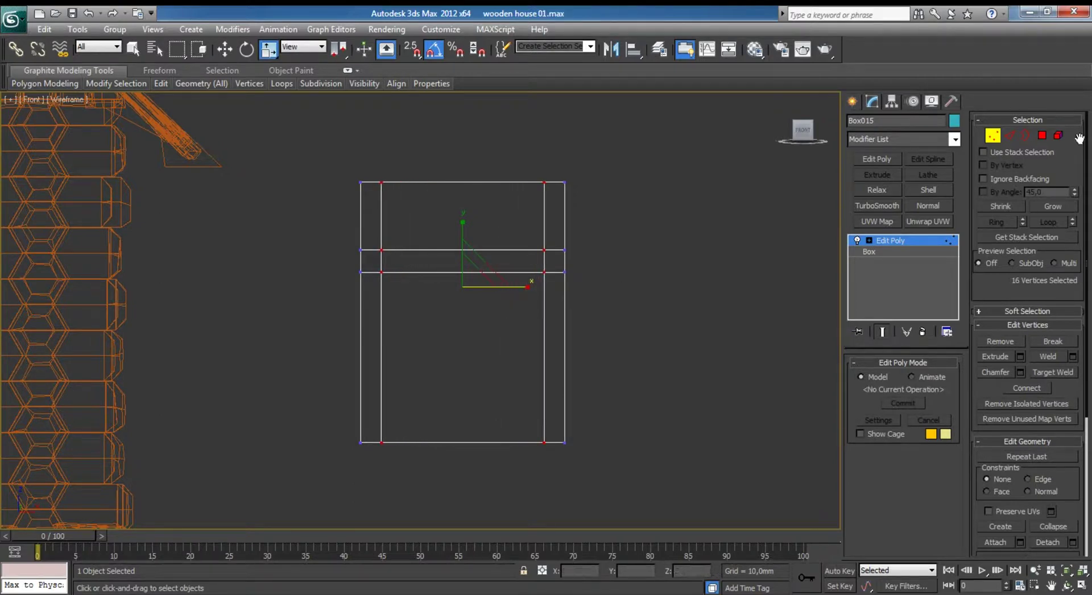
# Connect the upper vertical edges with a horizontal edge and raise it to form the transom band.
pyautogui.click(1009, 136)
pyautogui.moveTo(496, 219); pyautogui.dragTo(574, 220)
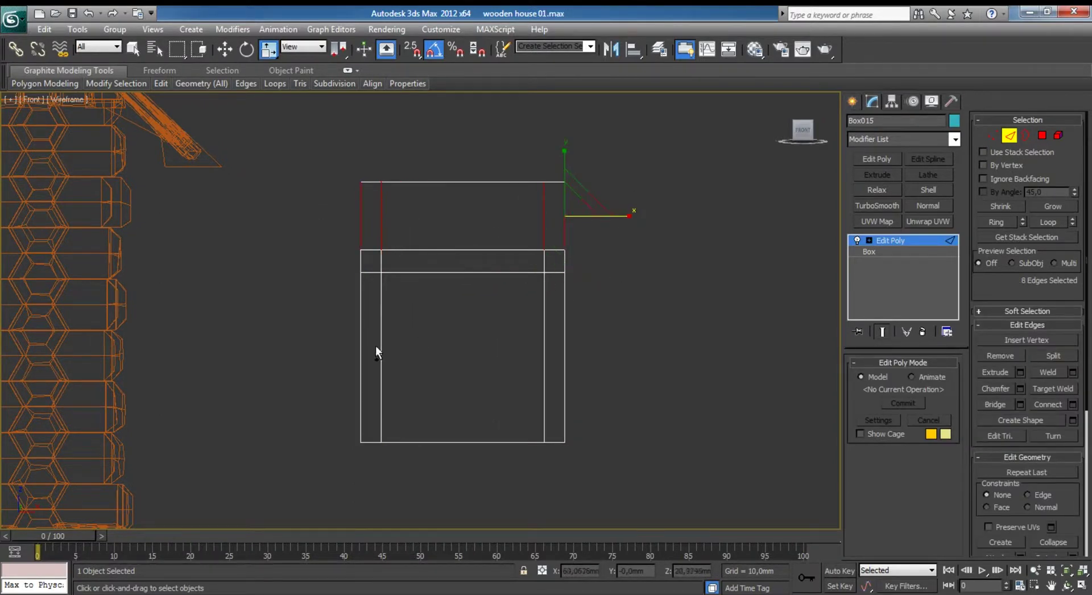
pyautogui.click(1073, 404)
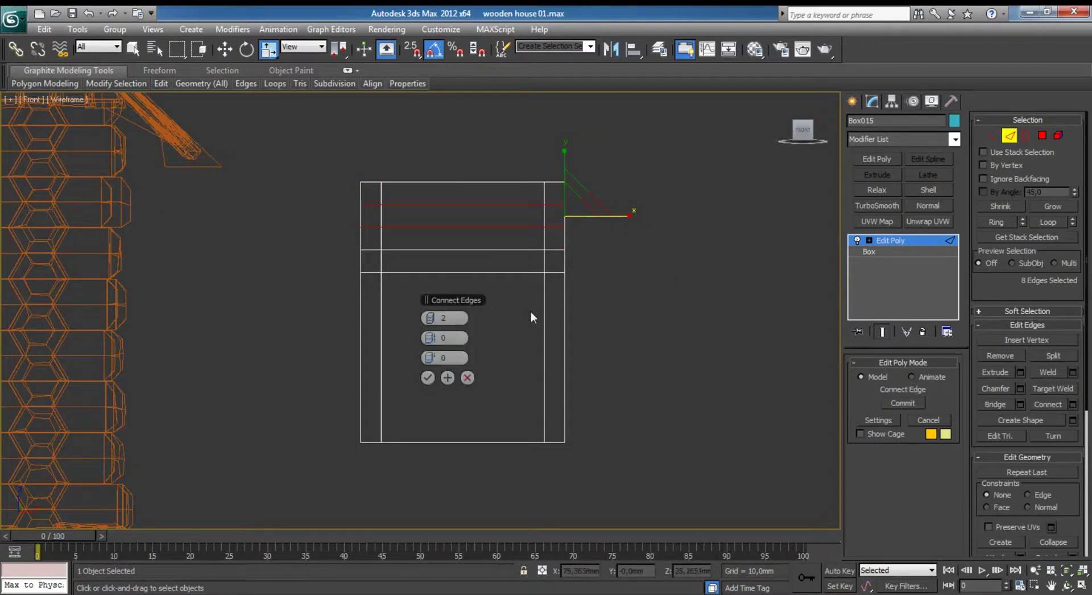
pyautogui.click(427, 378)
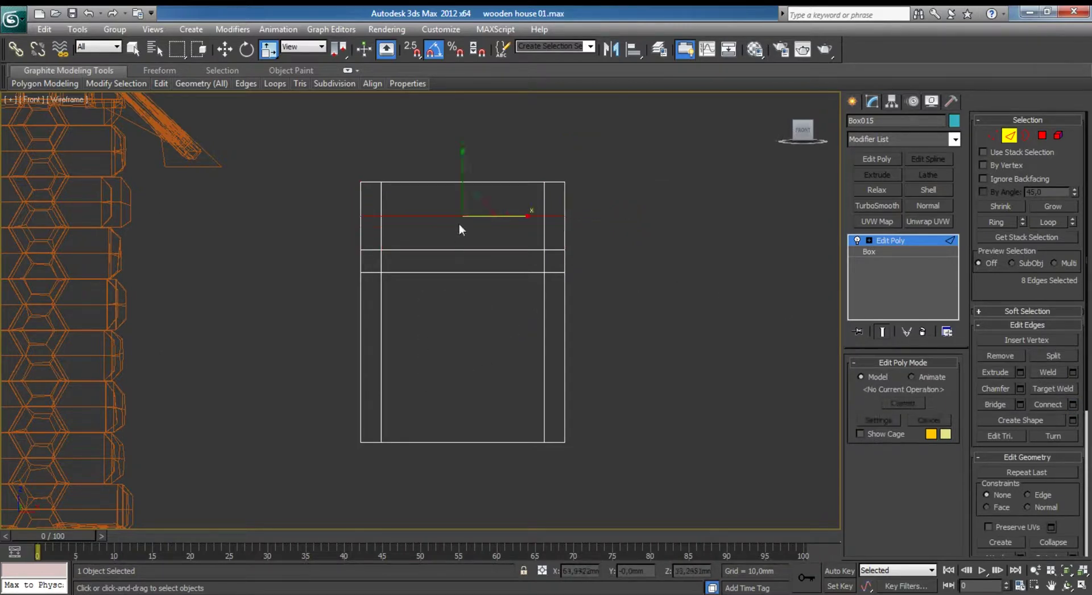
pyautogui.press('w')
pyautogui.moveTo(456, 176); pyautogui.dragTo(467, 166)
pyautogui.click(1009, 137)
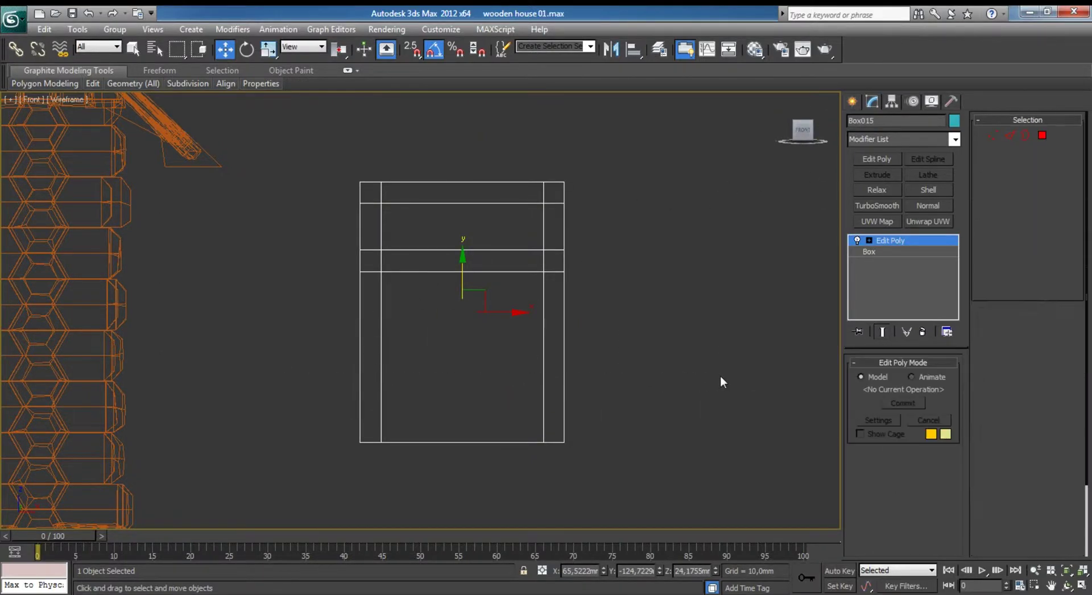
# Connect the lower vertical edges with a horizontal edge as the bottom rail.
pyautogui.click(1009, 136)
pyautogui.moveTo(333, 344); pyautogui.dragTo(566, 369)
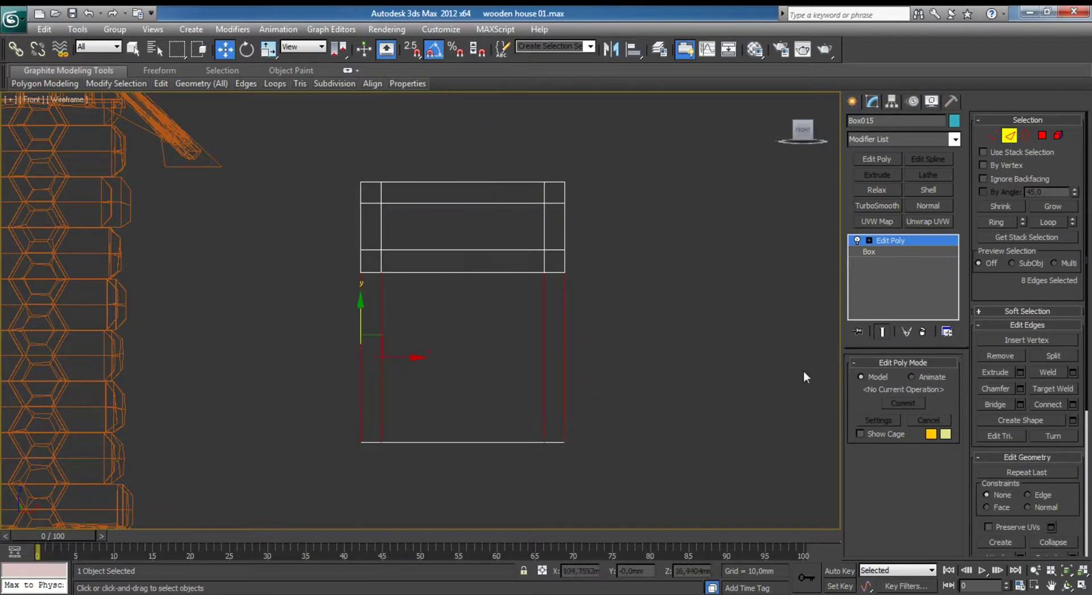
pyautogui.click(1073, 404)
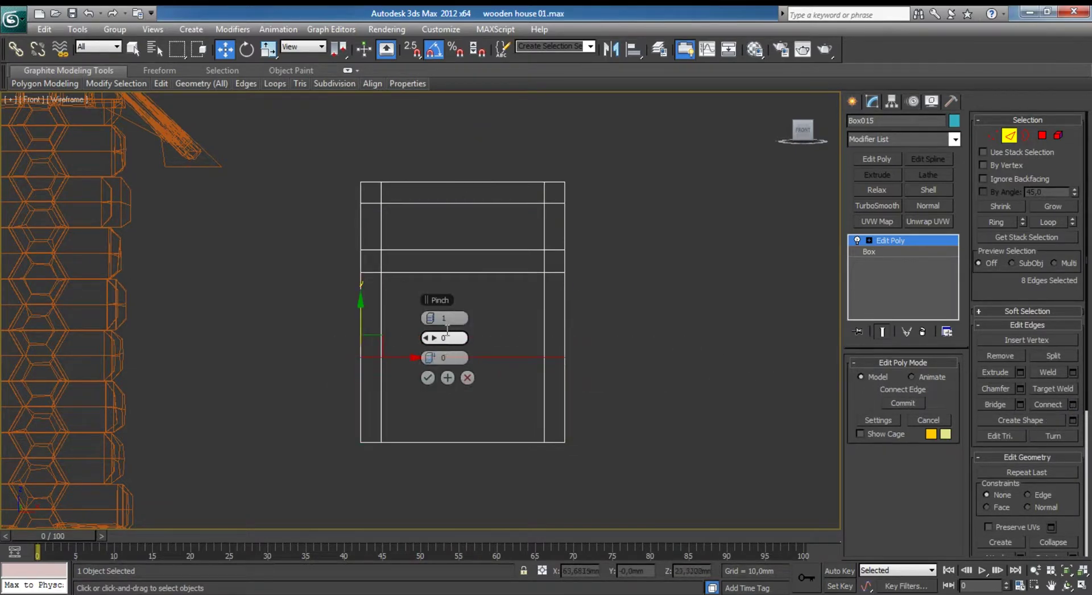
pyautogui.click(428, 378)
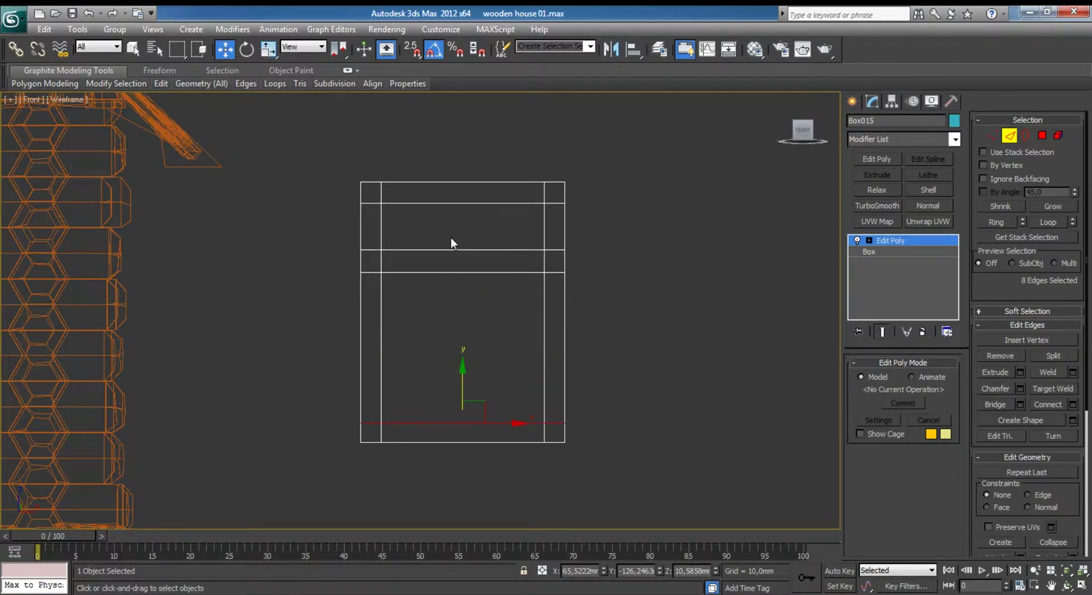
# Connect the lower section with two vertical edges and scale them together into a central mullion.
pyautogui.moveTo(493, 459); pyautogui.dragTo(492, 459)
pyautogui.click(1072, 405)
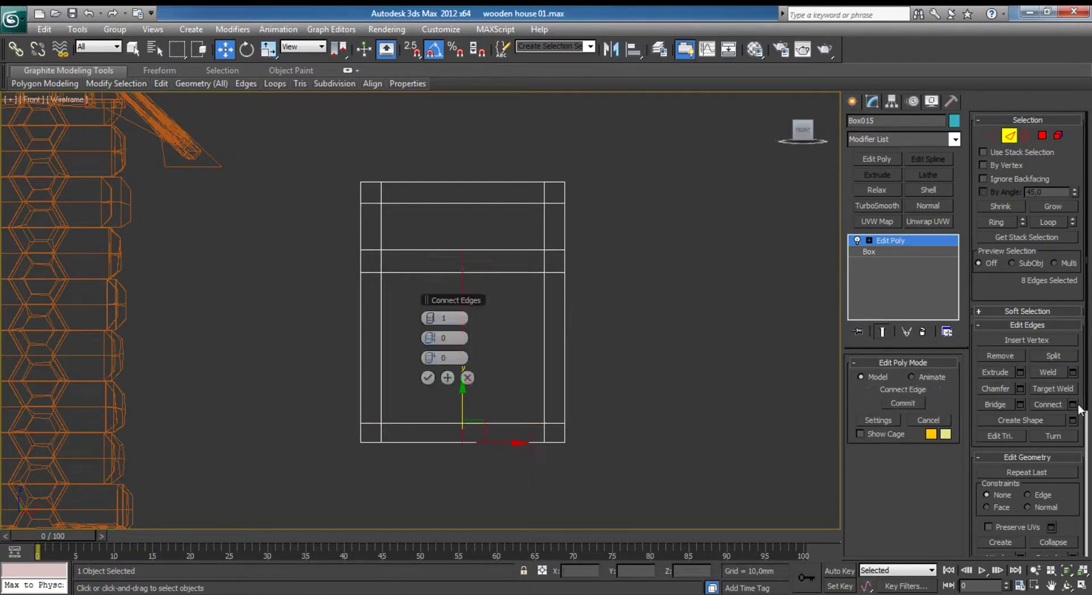
pyautogui.moveTo(438, 318); pyautogui.dragTo(446, 318)
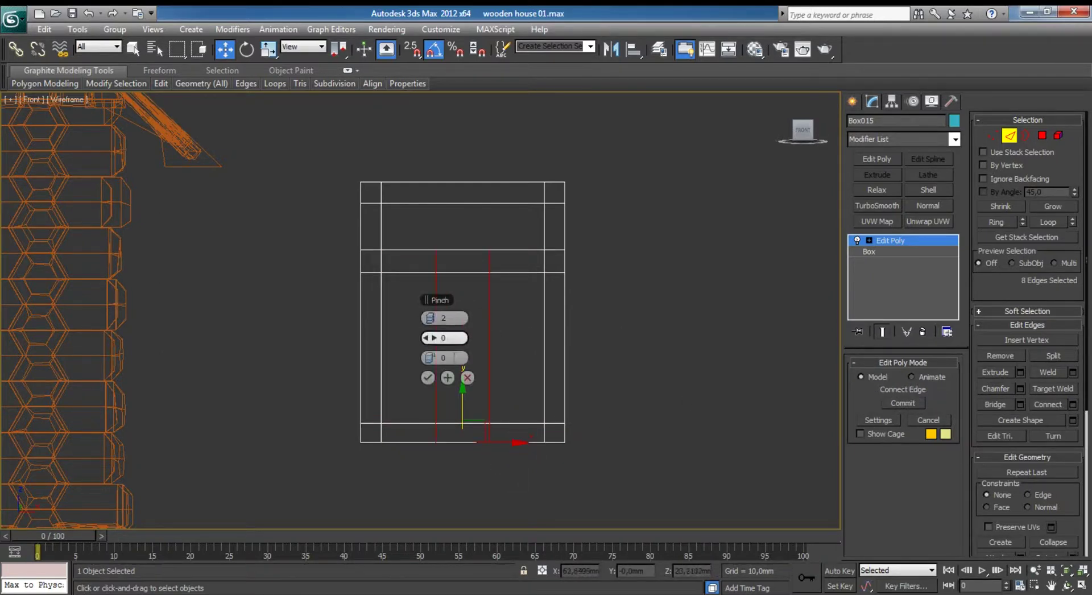
pyautogui.click(428, 377)
pyautogui.press('r')
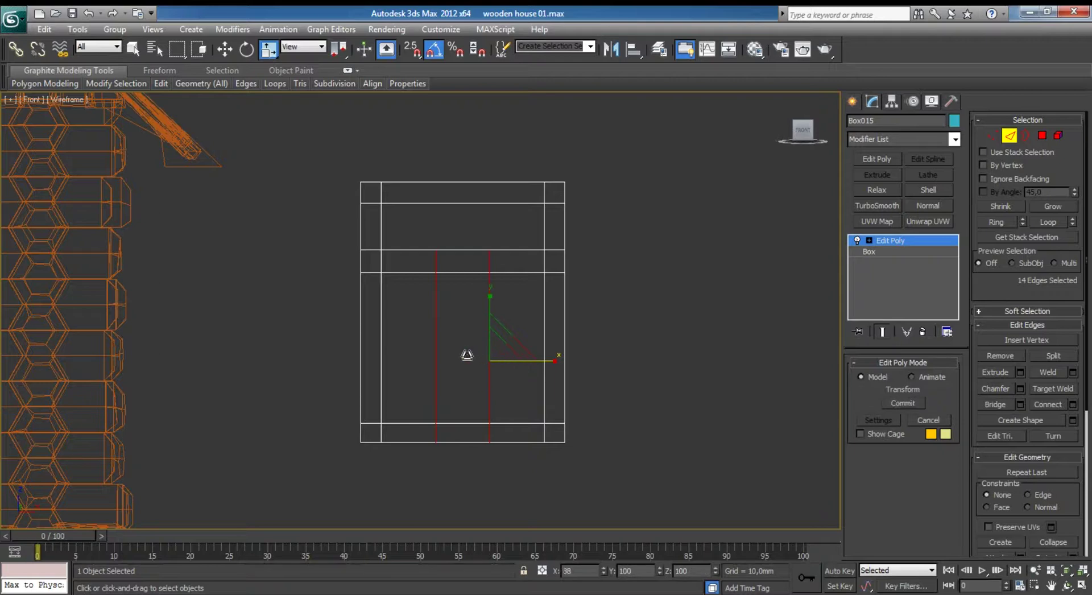
pyautogui.press('1')
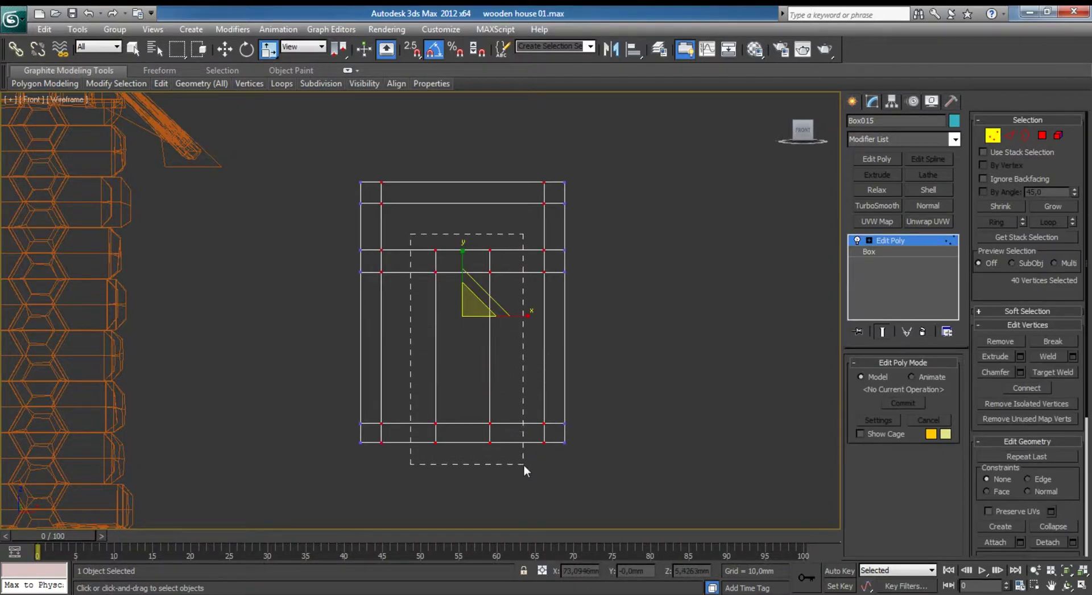
pyautogui.moveTo(410, 233); pyautogui.dragTo(523, 464)
pyautogui.moveTo(522, 347); pyautogui.dragTo(467, 342)
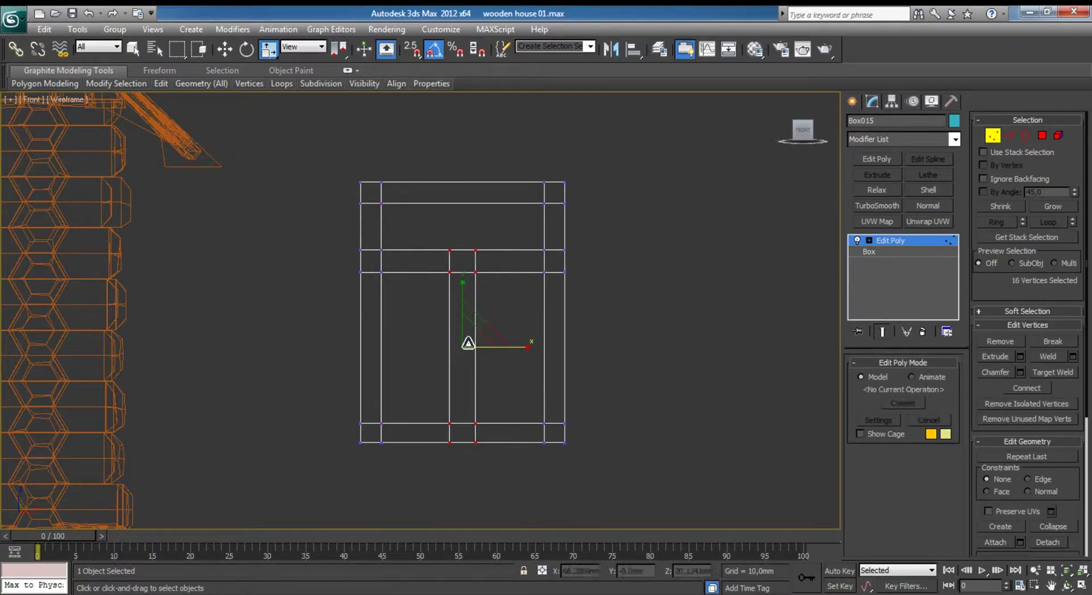
# Check the right lower pane polygon, then clear the selection and frame the window in perspective.
pyautogui.press('4')
pyautogui.click(514, 331)
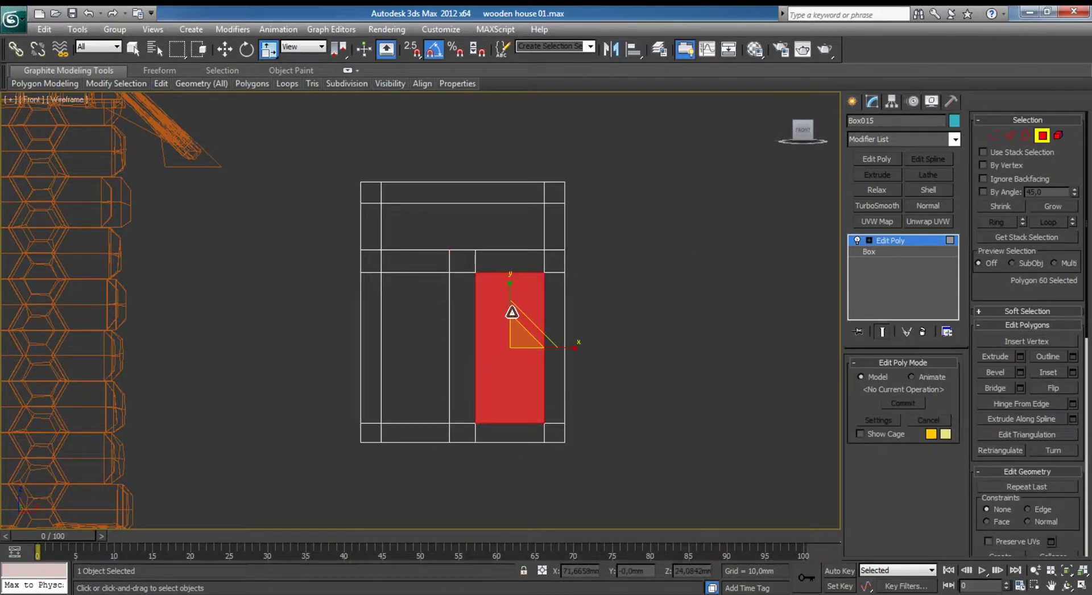
pyautogui.hotkey('ctrl', 'd')
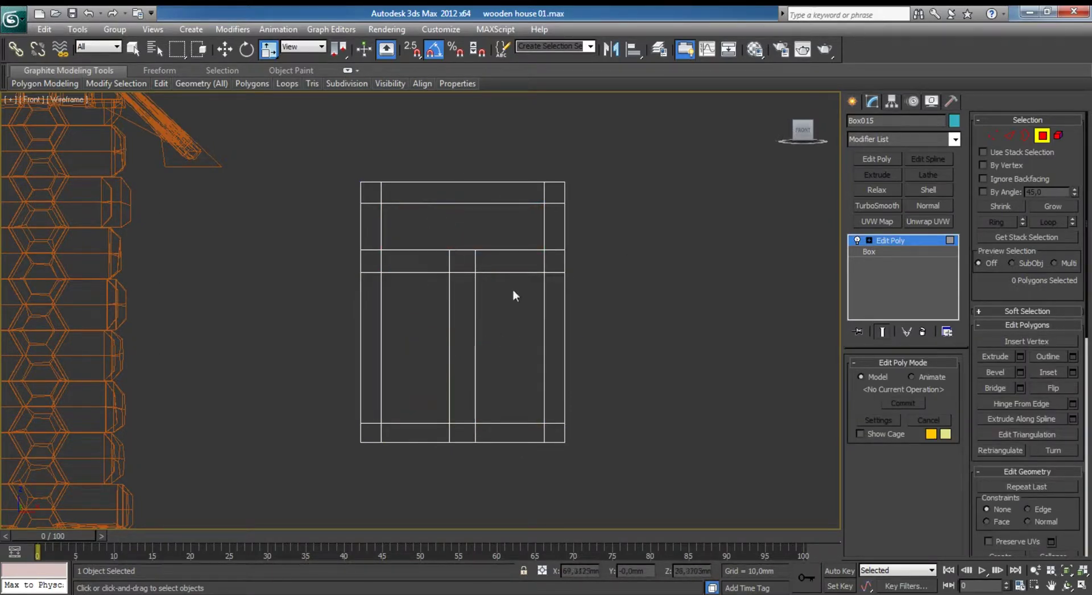
pyautogui.hotkey('alt', 'w')
pyautogui.press('z')
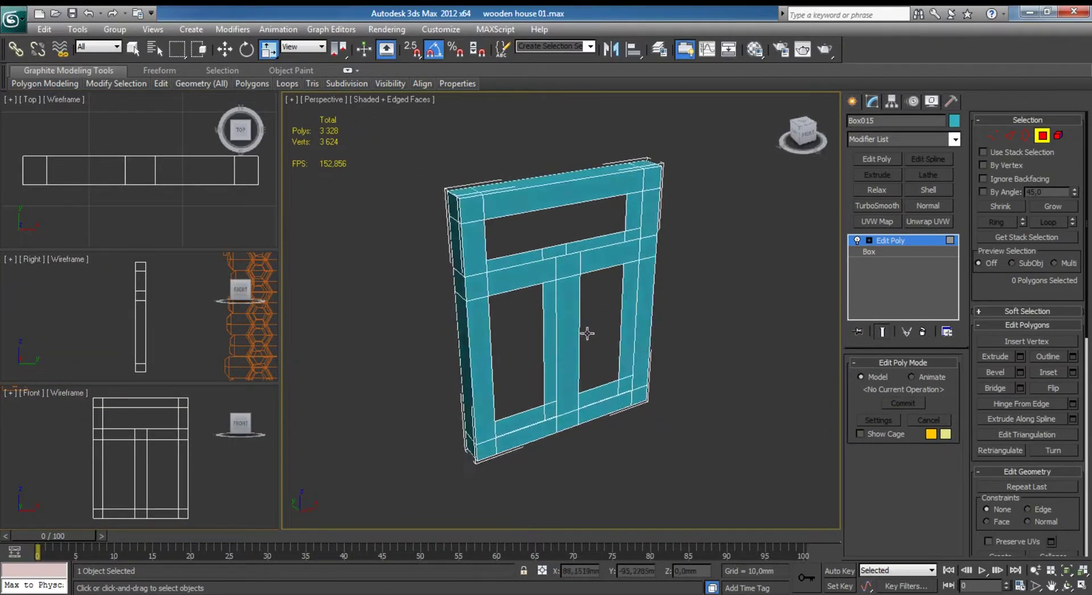
# Select the two lower panes and the upper pane on the window's front.
pyautogui.moveTo(692, 296)
pyautogui.keyDown('alt'); pyautogui.mouseDown(button='middle')
pyautogui.moveTo(631, 268)
pyautogui.moveTo(642, 251)
pyautogui.moveTo(637, 268)
pyautogui.mouseUp(button='middle'); pyautogui.keyUp('alt')
pyautogui.click(634, 241)
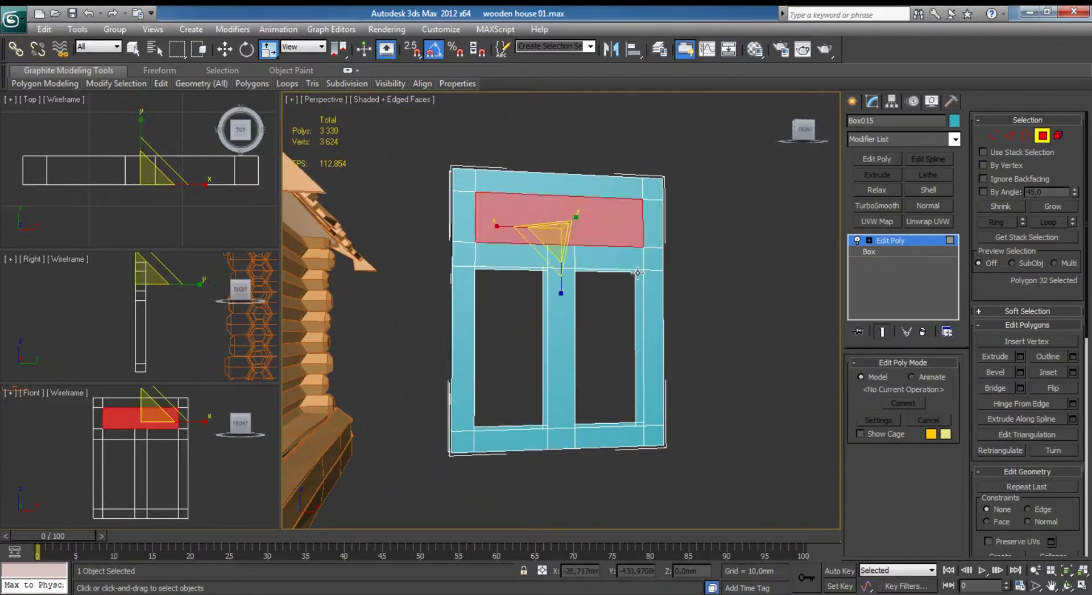
pyautogui.hotkey('ctrl', 'z')
pyautogui.hotkey('ctrl', 'z')
pyautogui.hotkey('ctrl', 'z')
pyautogui.hotkey('ctrl', 'z')
pyautogui.hotkey('ctrl', 'z')
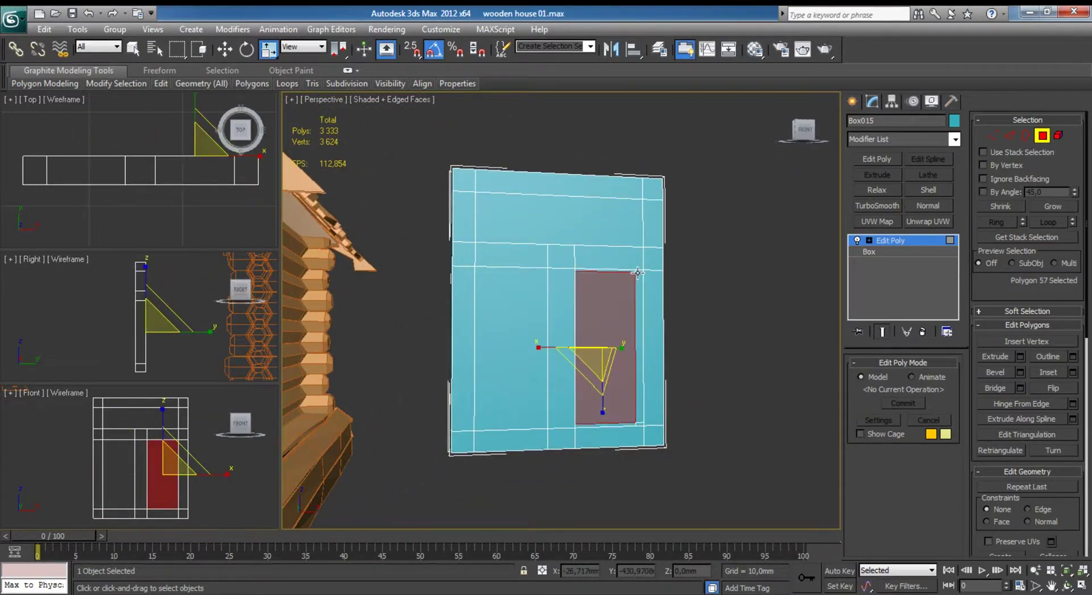
pyautogui.hotkey('ctrl', 'z')
pyautogui.keyDown('alt'); pyautogui.moveTo(621, 309); pyautogui.dragTo(686, 360, button='middle'); pyautogui.keyUp('alt')
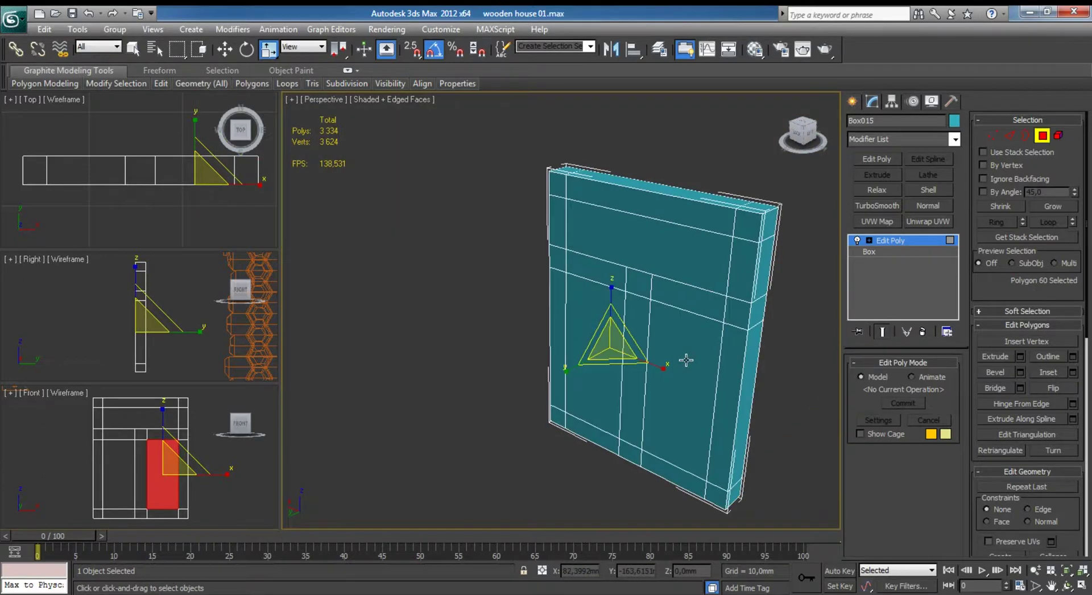
pyautogui.keyDown('ctrl'); pyautogui.click(588, 310); pyautogui.keyUp('ctrl')
pyautogui.keyDown('ctrl'); pyautogui.click(705, 332); pyautogui.keyUp('ctrl')
pyautogui.keyDown('ctrl'); pyautogui.click(697, 266); pyautogui.keyUp('ctrl')
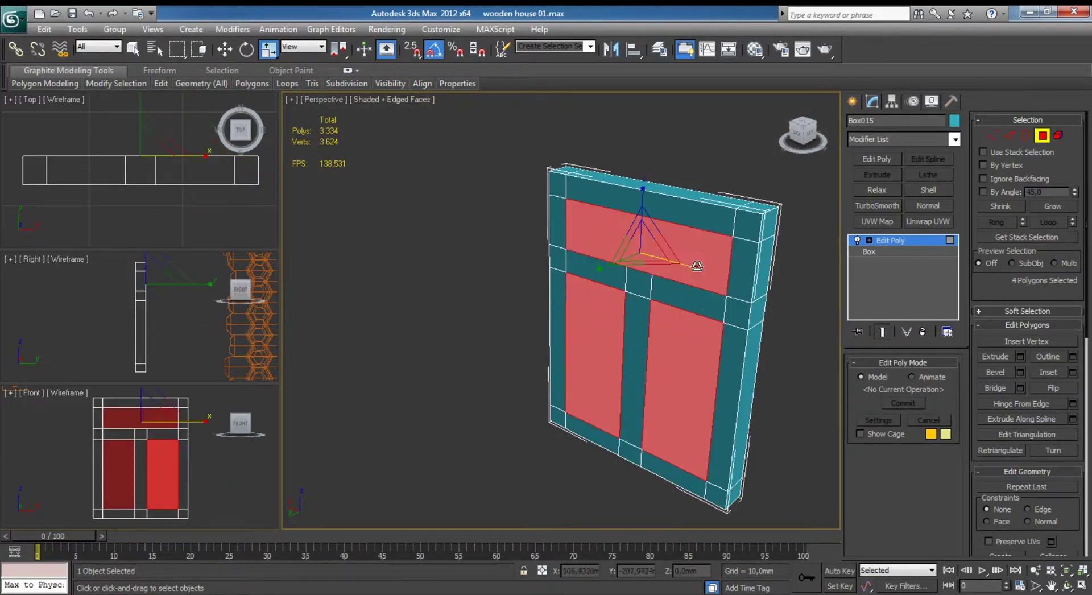
# Add the matching back panes and Bridge them into three openings, then exit and deselect.
pyautogui.keyDown('alt'); pyautogui.moveTo(697, 265); pyautogui.dragTo(671, 369, button='middle'); pyautogui.keyUp('alt')
pyautogui.click(671, 369)
pyautogui.keyDown('ctrl'); pyautogui.click(586, 387); pyautogui.keyUp('ctrl')
pyautogui.keyDown('ctrl'); pyautogui.click(631, 245); pyautogui.keyUp('ctrl')
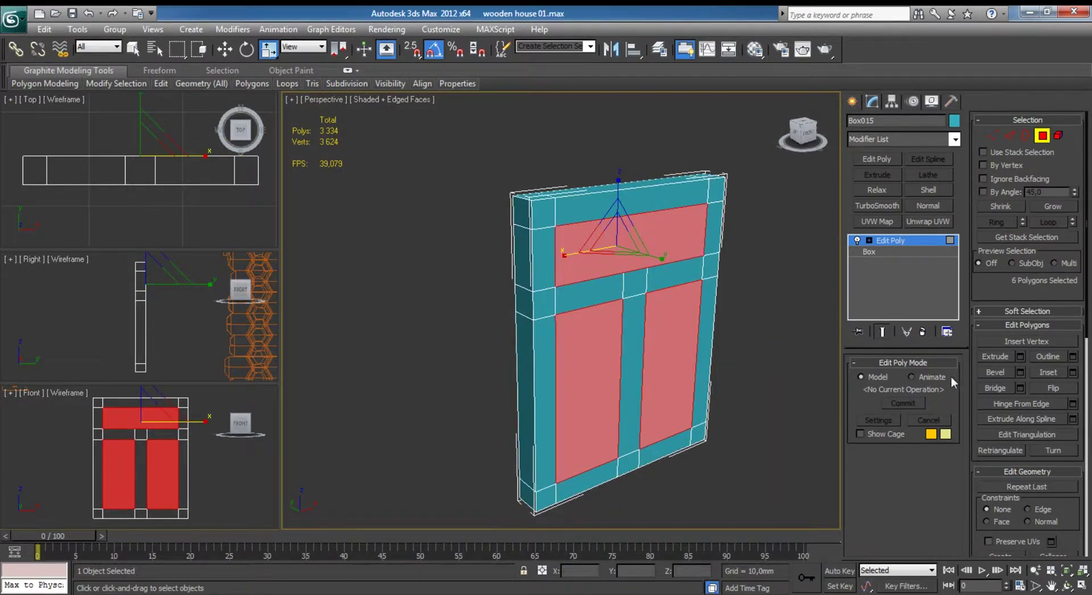
pyautogui.click(989, 387)
pyautogui.click(1042, 135)
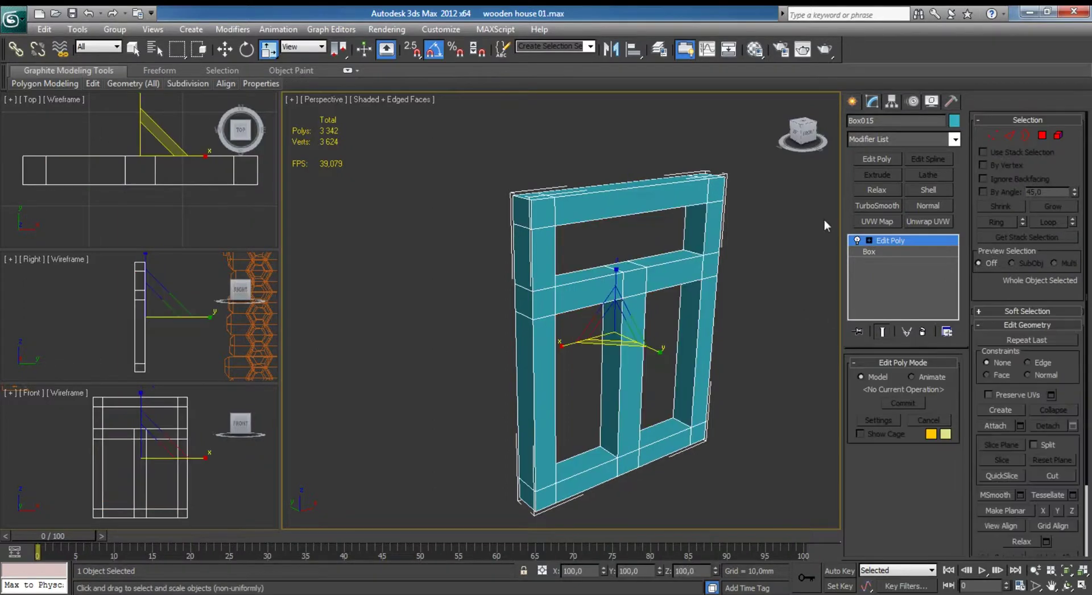
pyautogui.click(717, 306)
pyautogui.scroll(-3, 718, 306)
pyautogui.scroll(-3, 688, 299)
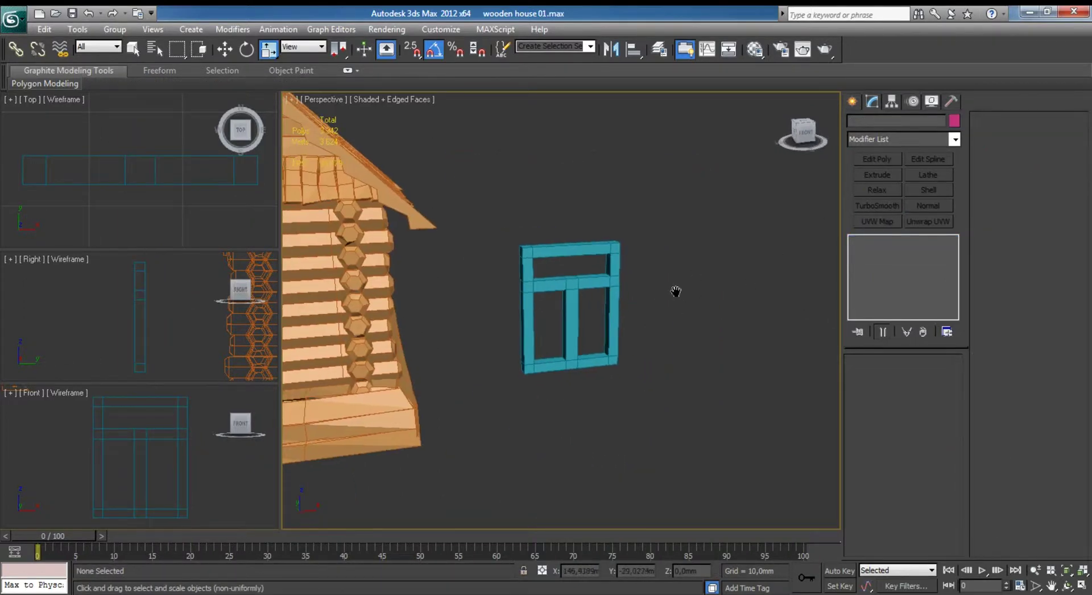
# In the Top view, move the frame's back vertices forward to make it thinner.
pyautogui.click(159, 206)
pyautogui.hotkey('alt', 'w')
pyautogui.click(418, 291)
pyautogui.press('1')
pyautogui.moveTo(779, 386); pyautogui.dragTo(206, 335)
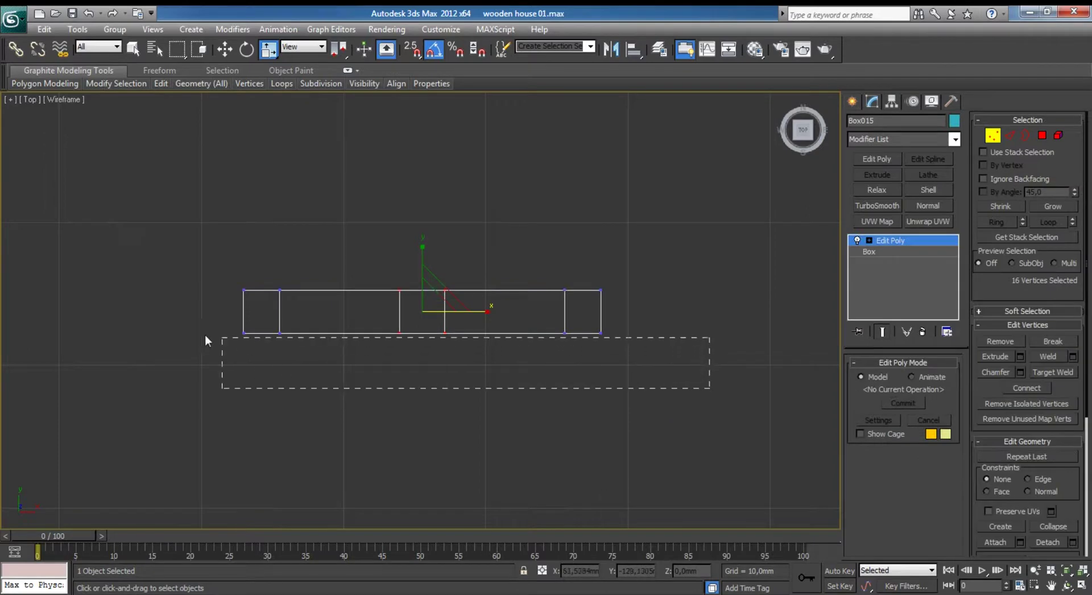
pyautogui.press('w')
pyautogui.moveTo(422, 288); pyautogui.dragTo(418, 275)
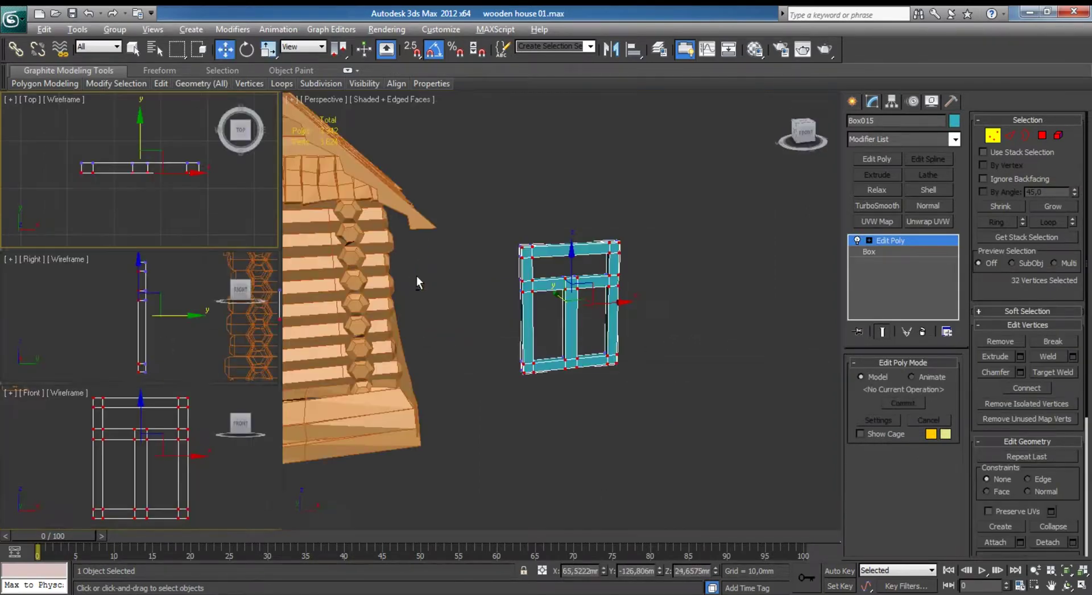
pyautogui.hotkey('alt', 'w')
# Bend the middle crossbar by pushing its vertices down and raising its right end.
pyautogui.scroll(-3, 140, 438)
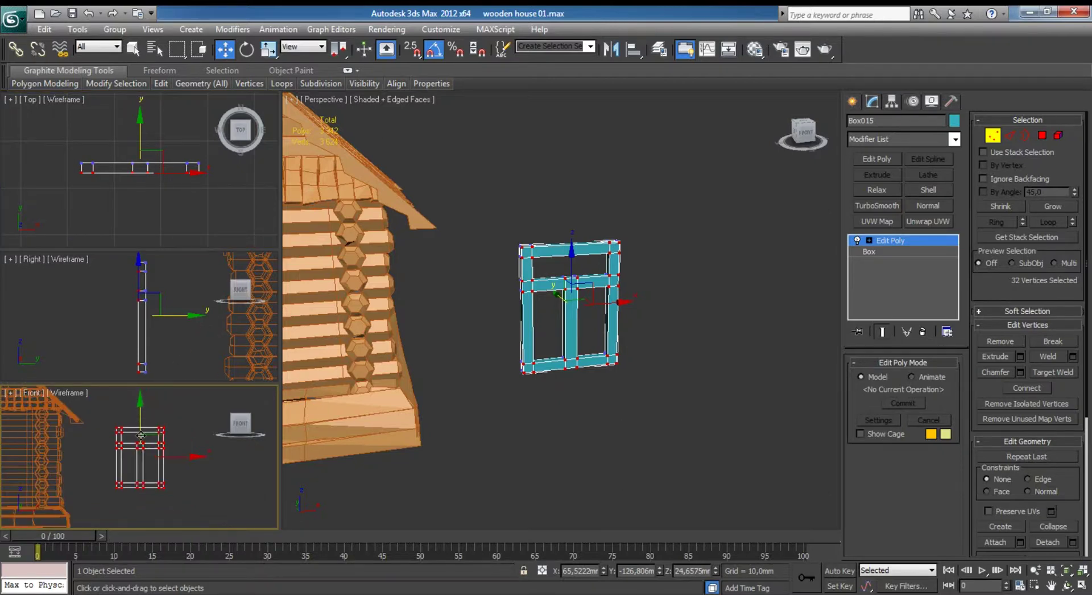
pyautogui.hotkey('alt', 'w')
pyautogui.scroll(3, 449, 341)
pyautogui.scroll(3, 462, 344)
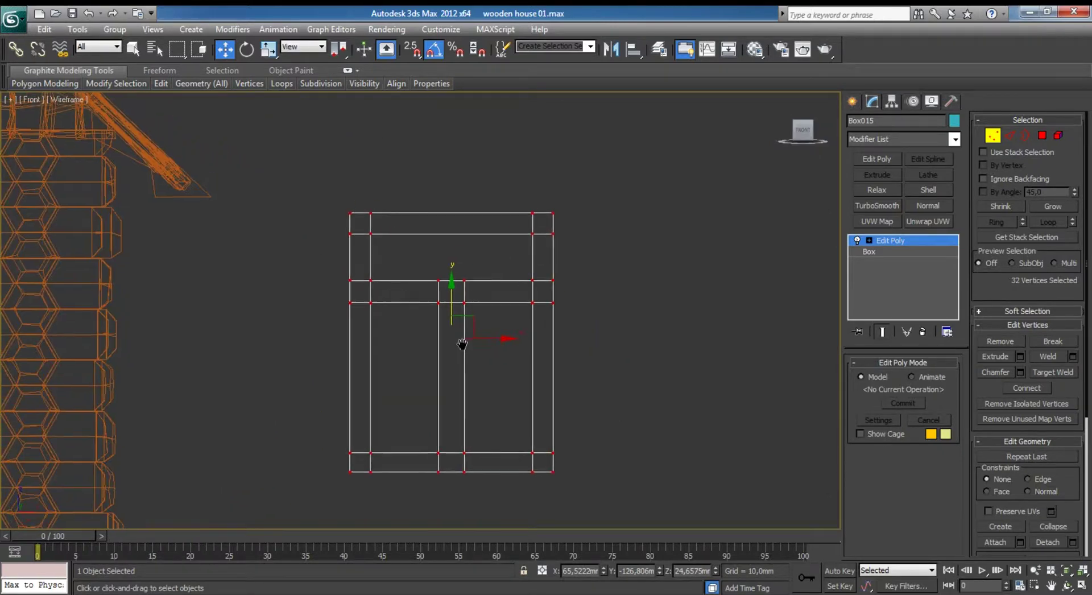
pyautogui.click(992, 135)
pyautogui.scroll(1, 419, 279)
pyautogui.scroll(2, 419, 280)
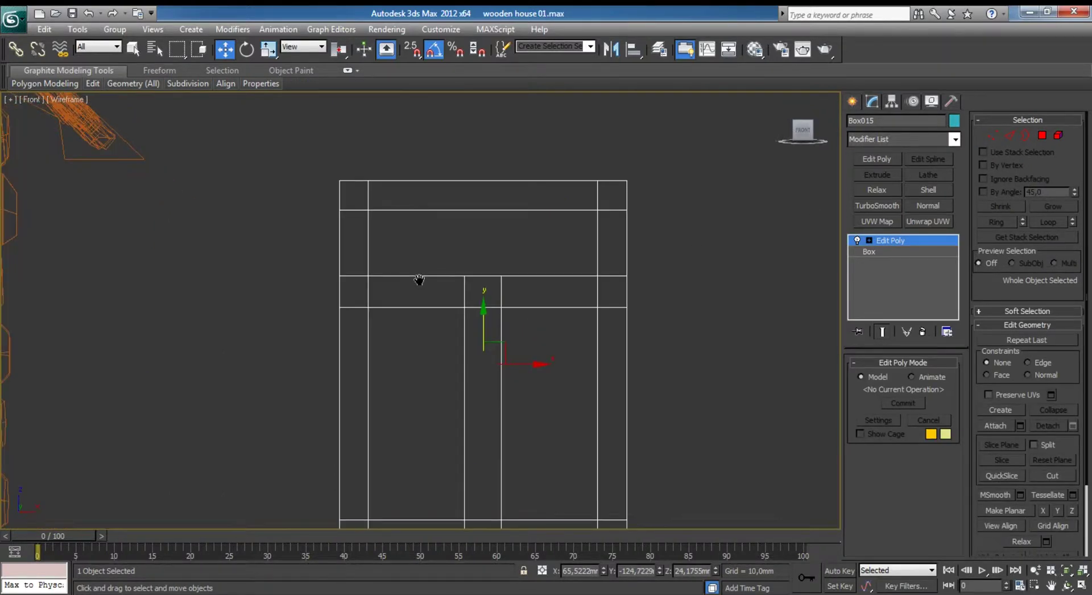
pyautogui.press('1')
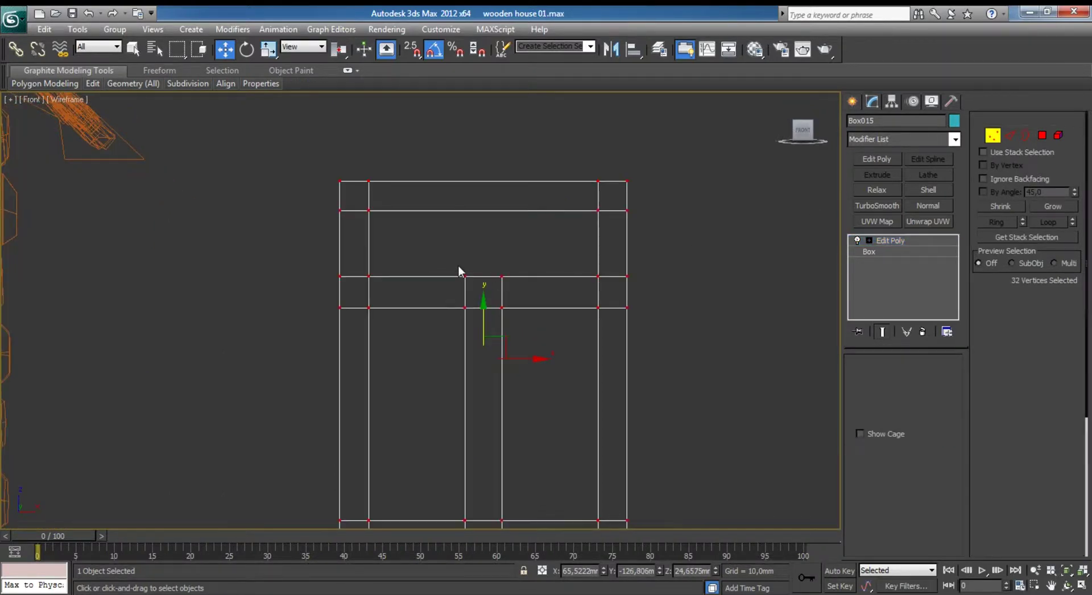
pyautogui.moveTo(447, 259); pyautogui.dragTo(532, 318)
pyautogui.moveTo(498, 269); pyautogui.dragTo(505, 275)
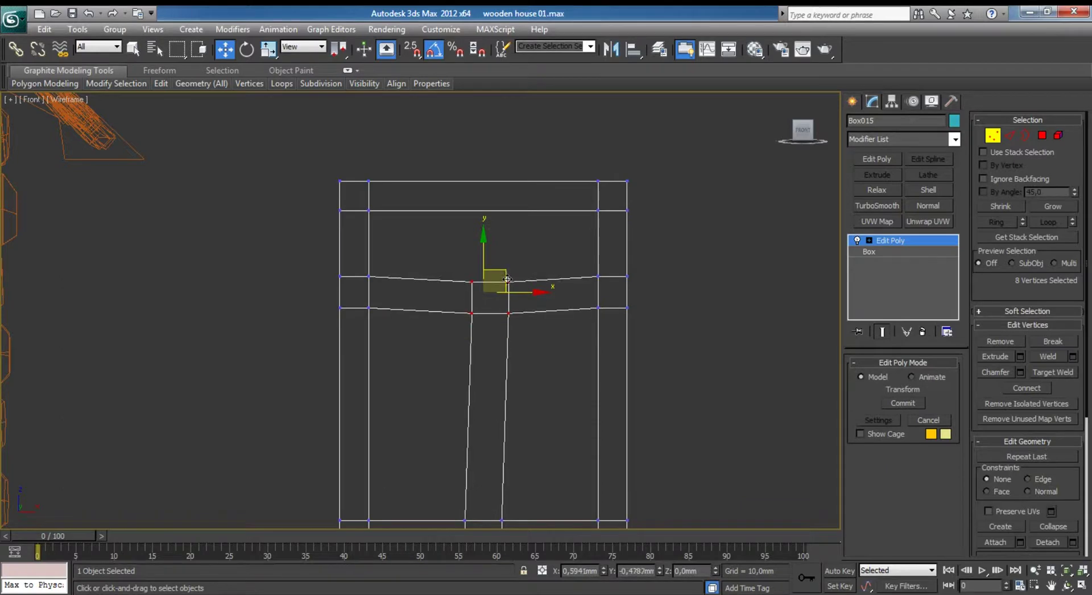
pyautogui.moveTo(585, 263); pyautogui.dragTo(677, 342)
pyautogui.moveTo(630, 265); pyautogui.dragTo(632, 256)
# Skew the frame by shifting the top-right corner left and the bottom-left corner right.
pyautogui.moveTo(585, 168); pyautogui.dragTo(677, 222)
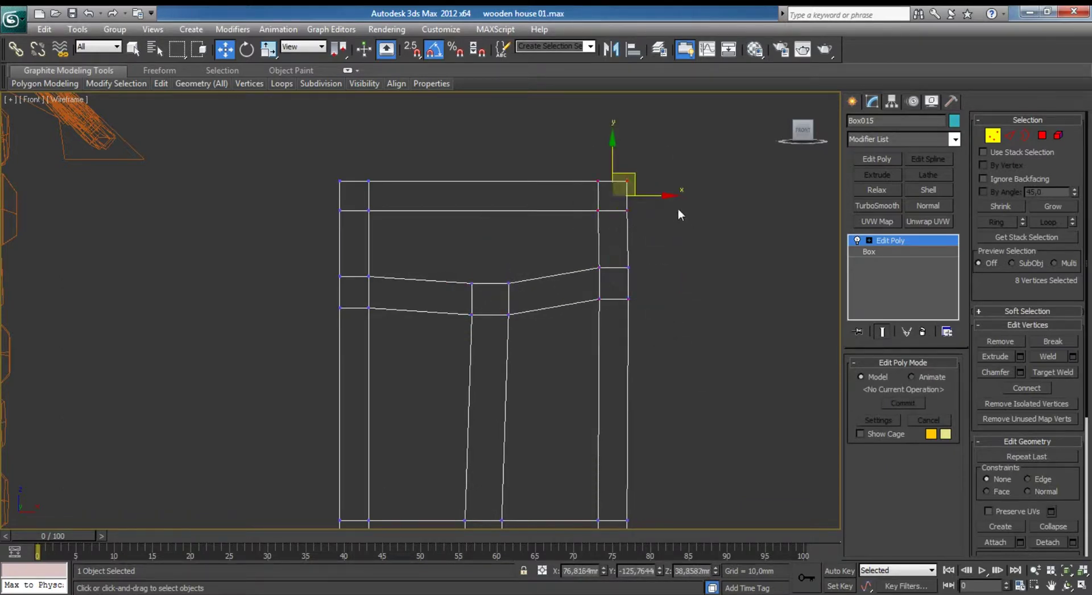
pyautogui.moveTo(627, 182); pyautogui.dragTo(623, 182)
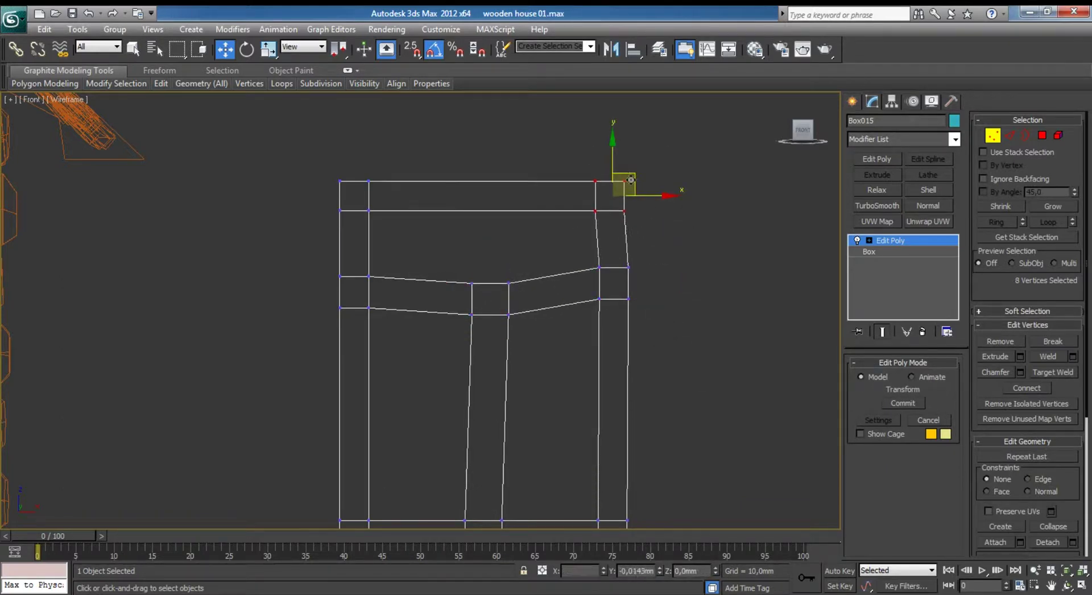
pyautogui.moveTo(283, 170); pyautogui.dragTo(398, 222)
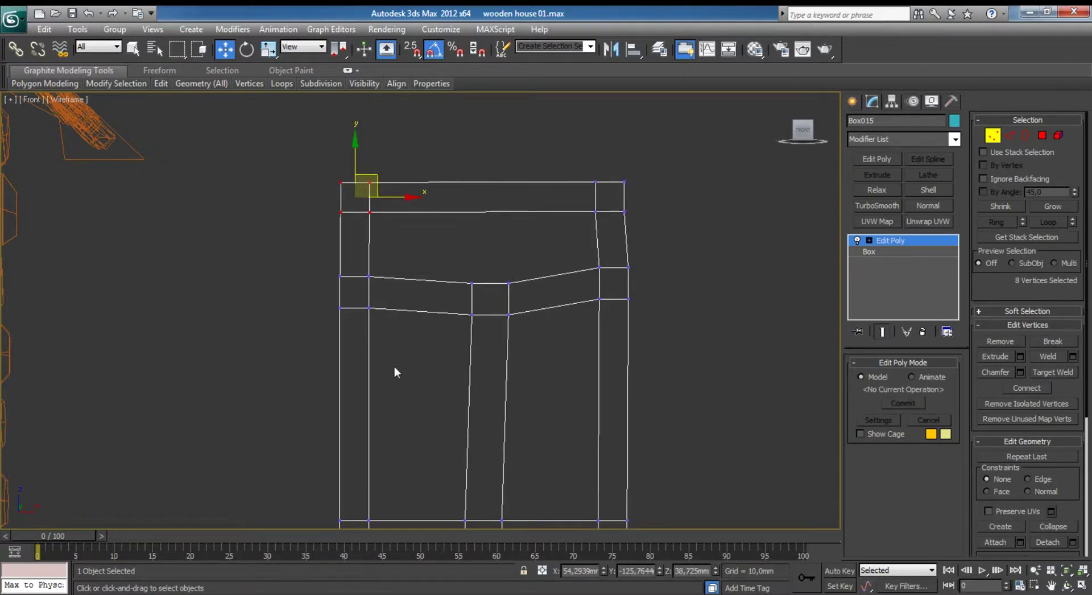
pyautogui.moveTo(393, 365); pyautogui.dragTo(386, 300, button='middle')
pyautogui.moveTo(243, 371); pyautogui.dragTo(398, 501)
pyautogui.moveTo(368, 449); pyautogui.dragTo(372, 448)
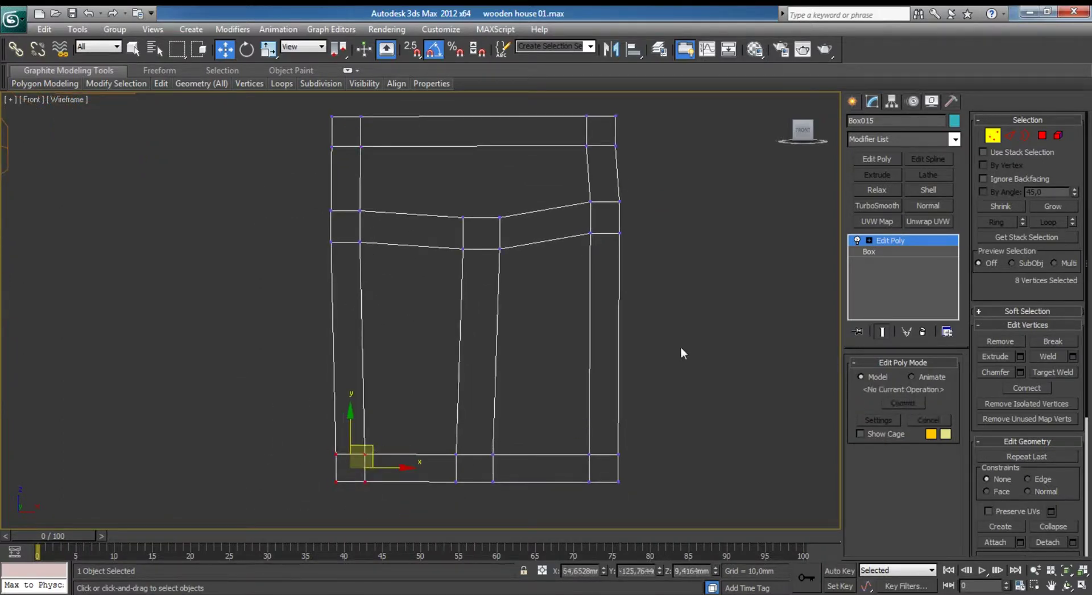
pyautogui.click(991, 137)
pyautogui.hotkey('alt', 'w')
pyautogui.scroll(3, 697, 289)
pyautogui.keyDown('alt'); pyautogui.moveTo(697, 289); pyautogui.dragTo(647, 343, button='middle'); pyautogui.keyUp('alt')
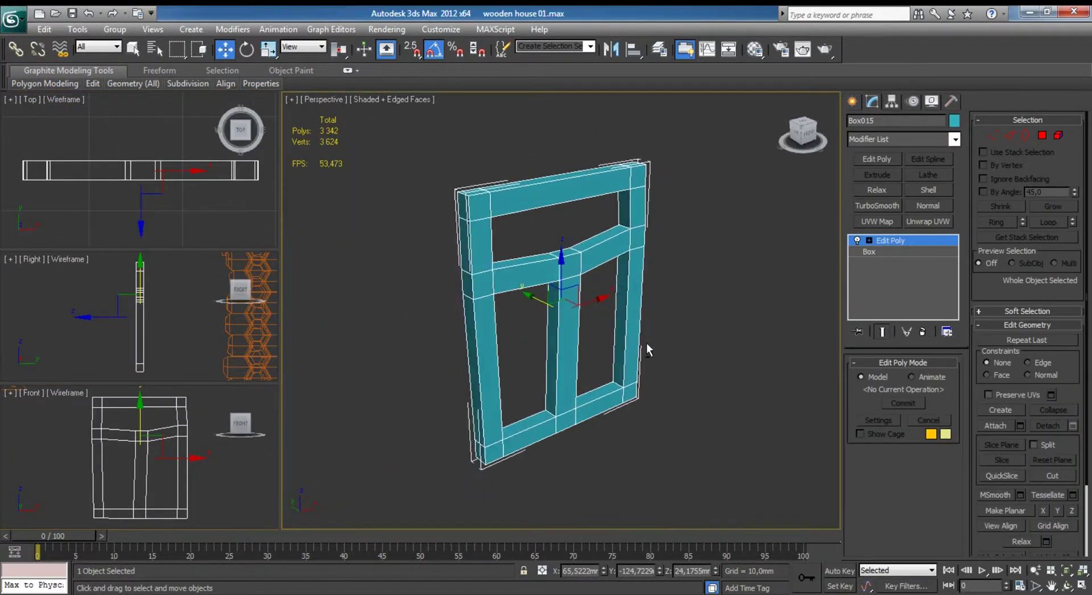
# Select all of the frame's polygons and clear all their smoothing groups.
pyautogui.click(1042, 134)
pyautogui.hotkey('ctrl', 'a')
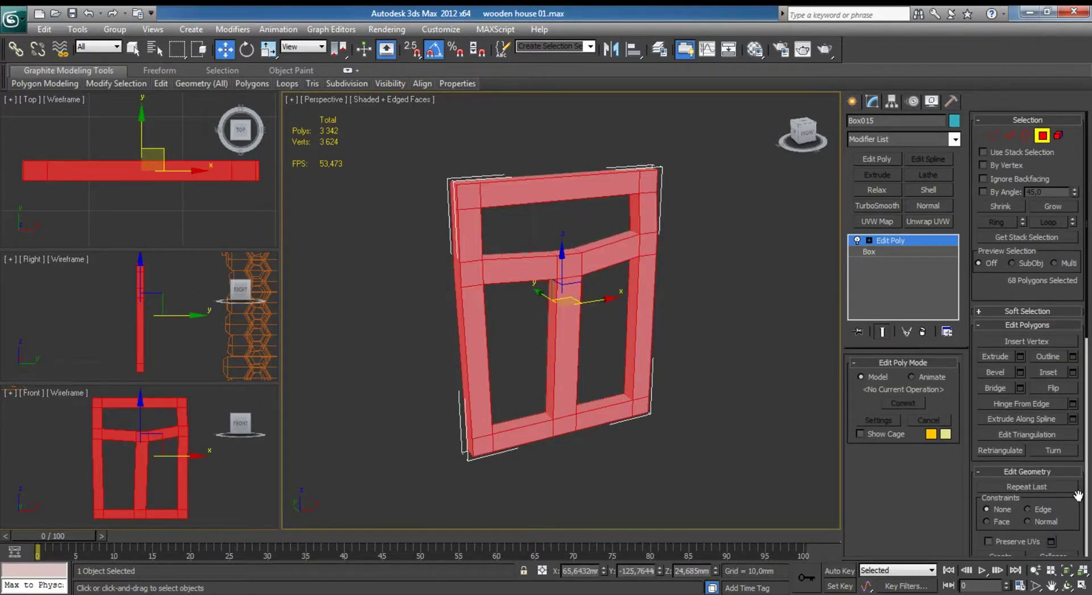
pyautogui.scroll(-3, 1056, 222)
pyautogui.scroll(-3, 1055, 219)
pyautogui.click(1053, 508)
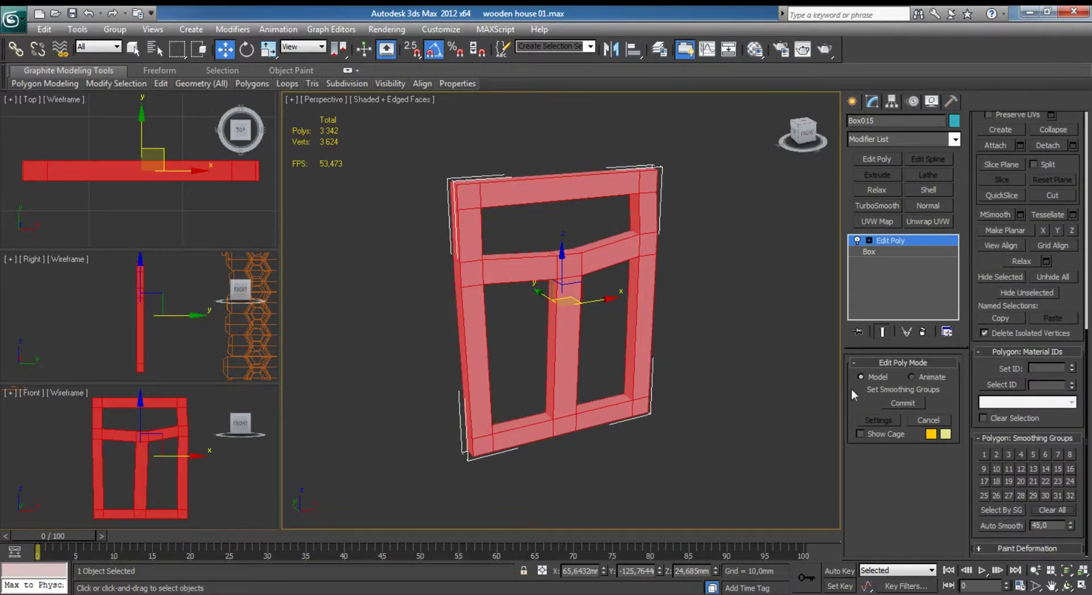
pyautogui.click(727, 338)
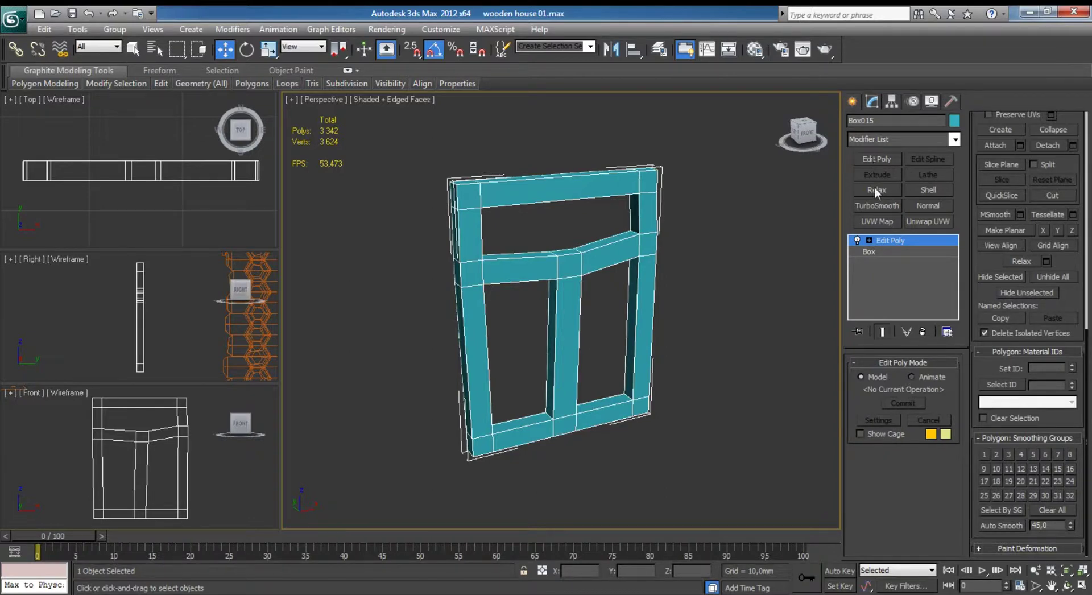
# Add a Noise modifier with scale 1 and strength X 0,49, Y 0,81, Z 0,71 mm.
pyautogui.click(904, 240)
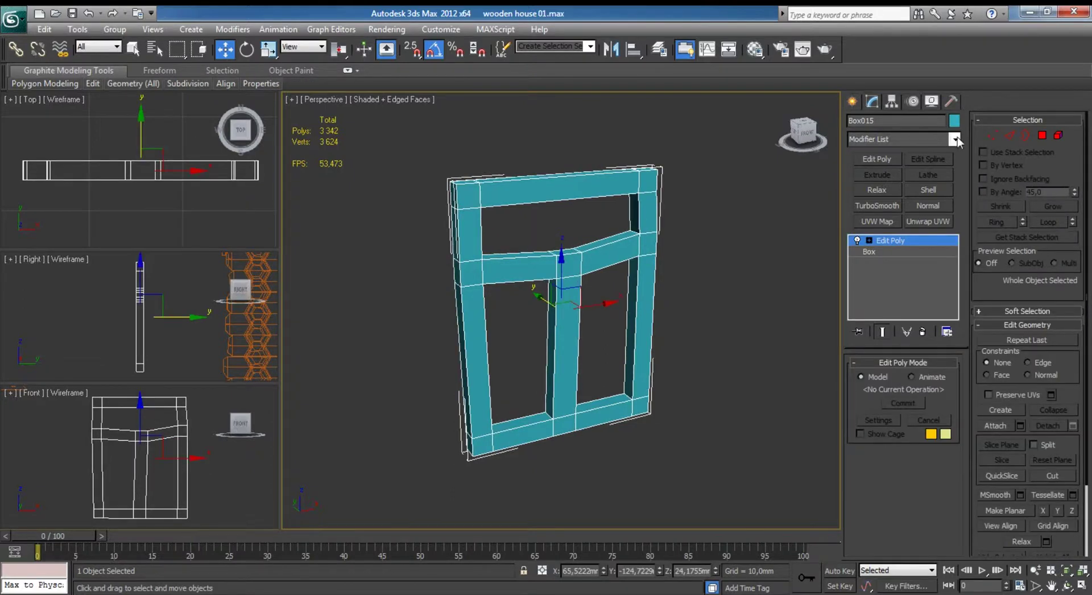
pyautogui.click(901, 139)
pyautogui.scroll(-4, 900, 416)
pyautogui.scroll(-1, 899, 417)
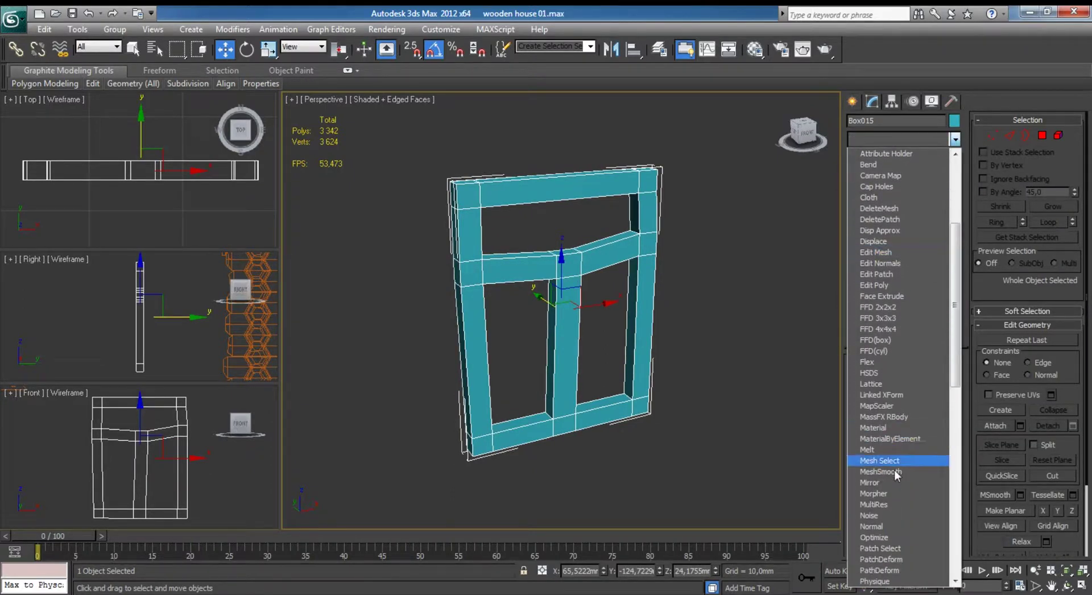
pyautogui.click(888, 514)
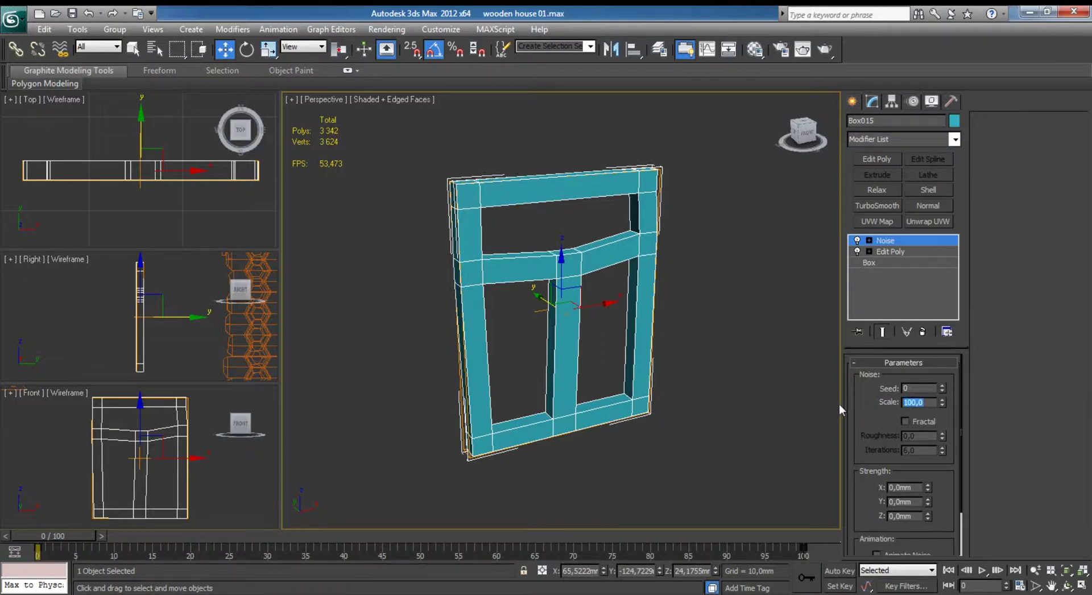
pyautogui.write('1')
pyautogui.moveTo(681, 359); pyautogui.dragTo(694, 363, button='middle')
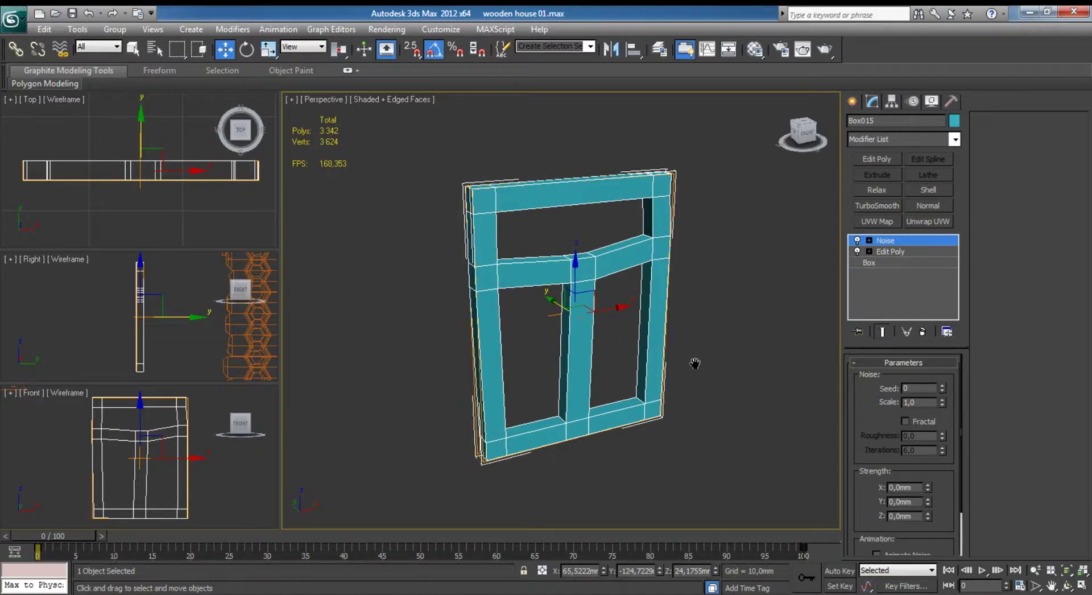
pyautogui.moveTo(928, 489); pyautogui.dragTo(914, 453)
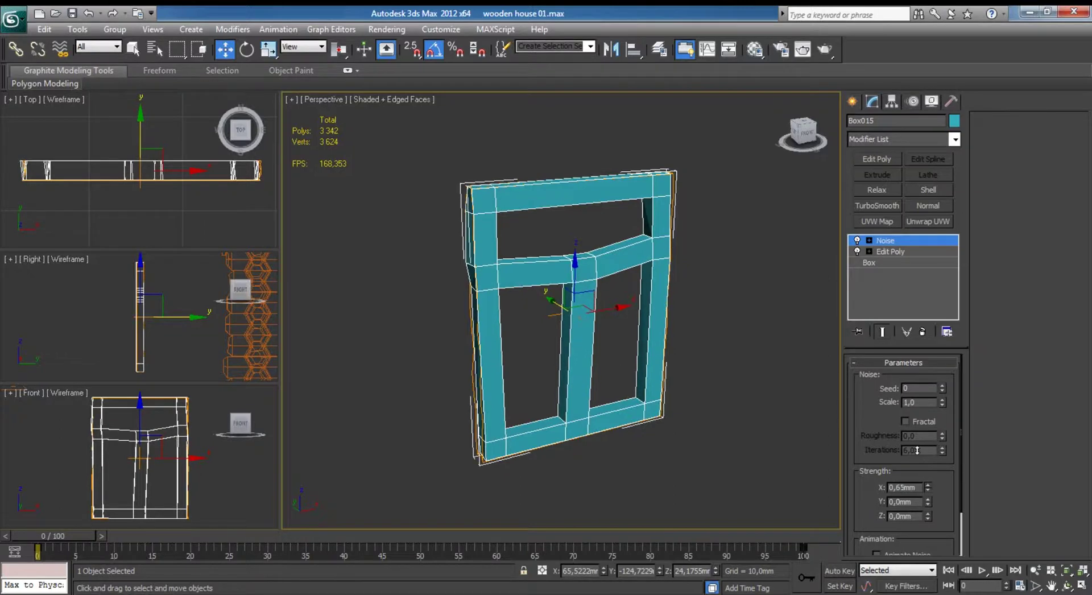
pyautogui.press('F4')
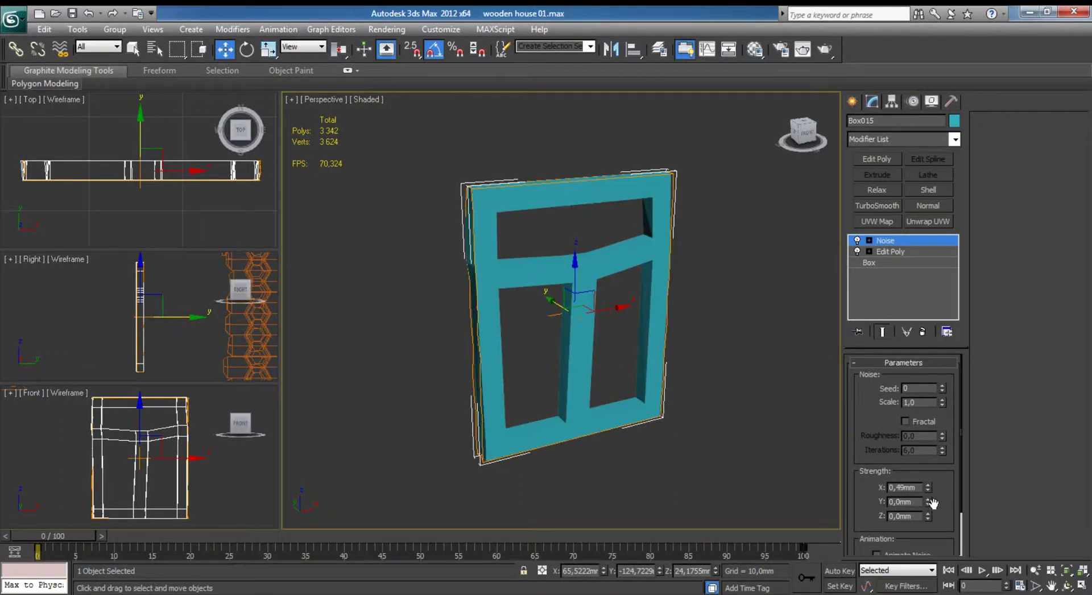
pyautogui.moveTo(927, 496); pyautogui.dragTo(913, 446)
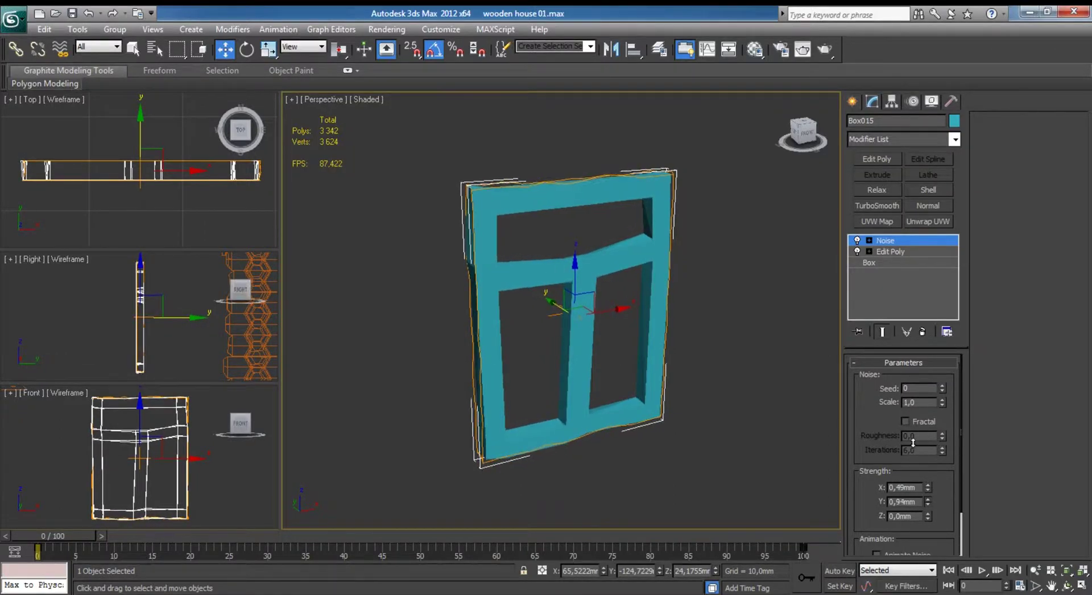
pyautogui.moveTo(927, 518); pyautogui.dragTo(921, 466)
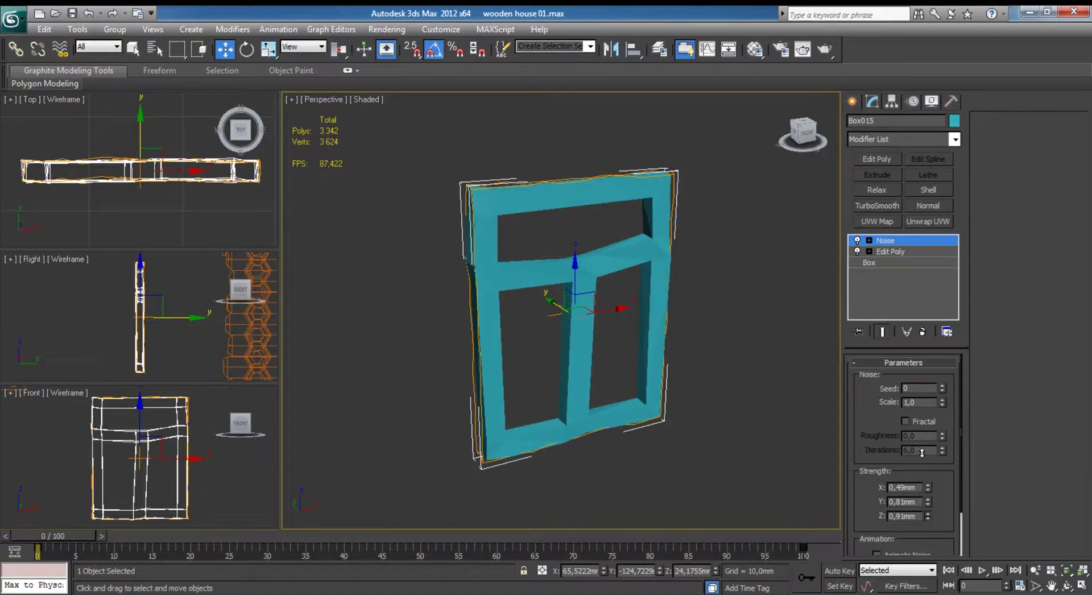
# Set the window frame's object colour to orange like the logs.
pyautogui.click(851, 101)
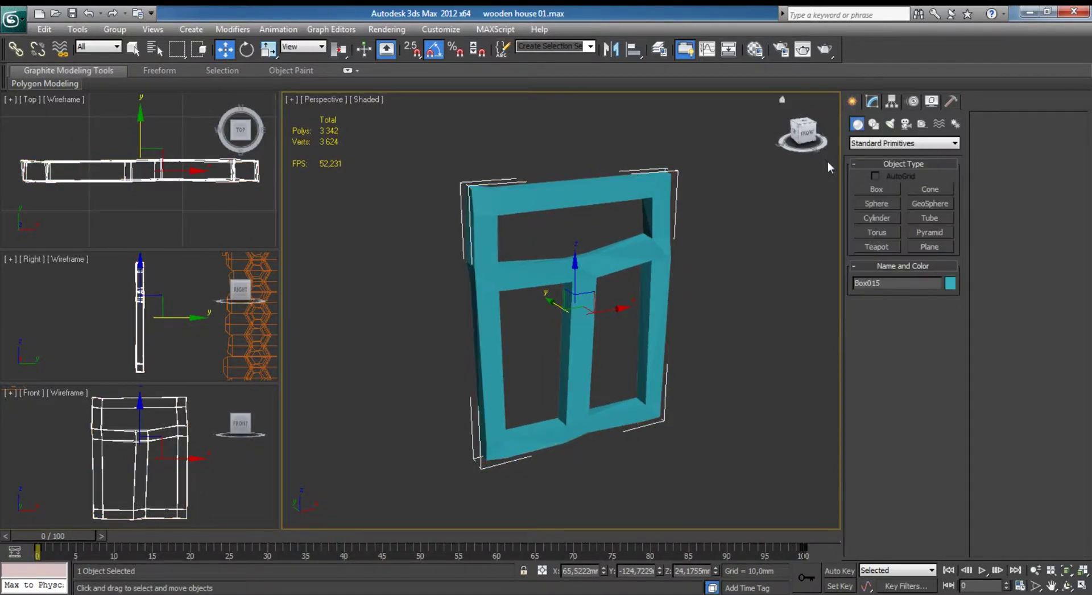
pyautogui.click(719, 265)
pyautogui.keyDown('alt'); pyautogui.moveTo(675, 296); pyautogui.dragTo(634, 286, button='middle'); pyautogui.keyUp('alt')
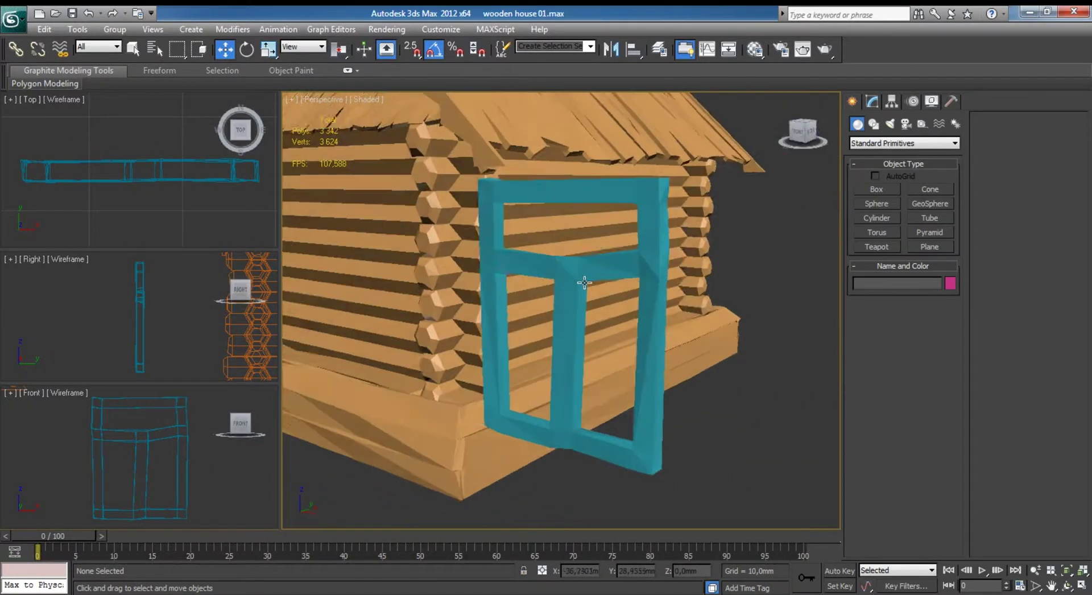
pyautogui.click(596, 267)
pyautogui.click(871, 101)
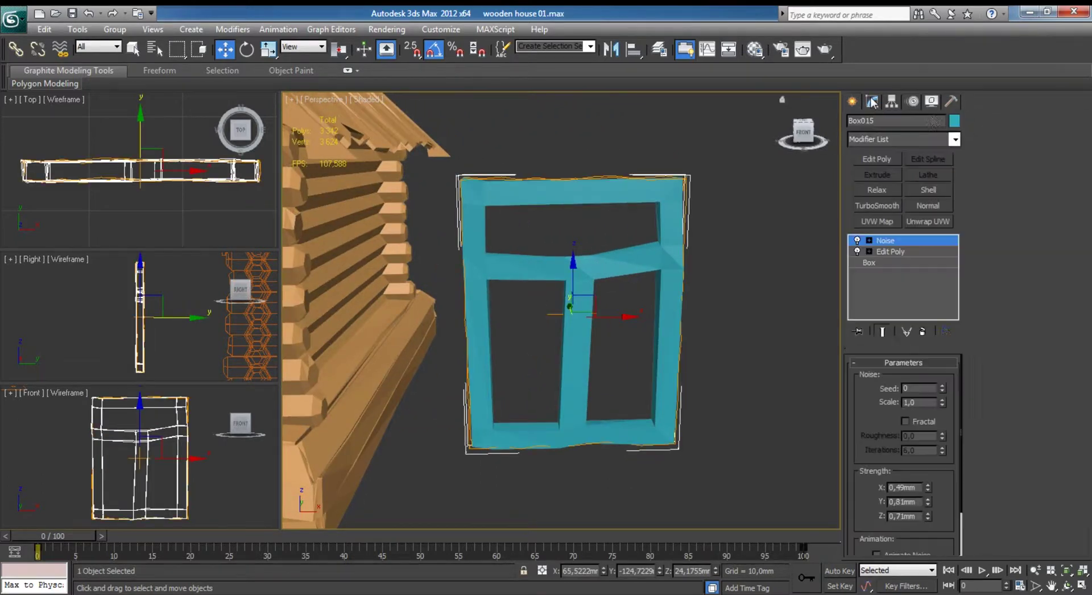
pyautogui.click(953, 120)
pyautogui.click(458, 284)
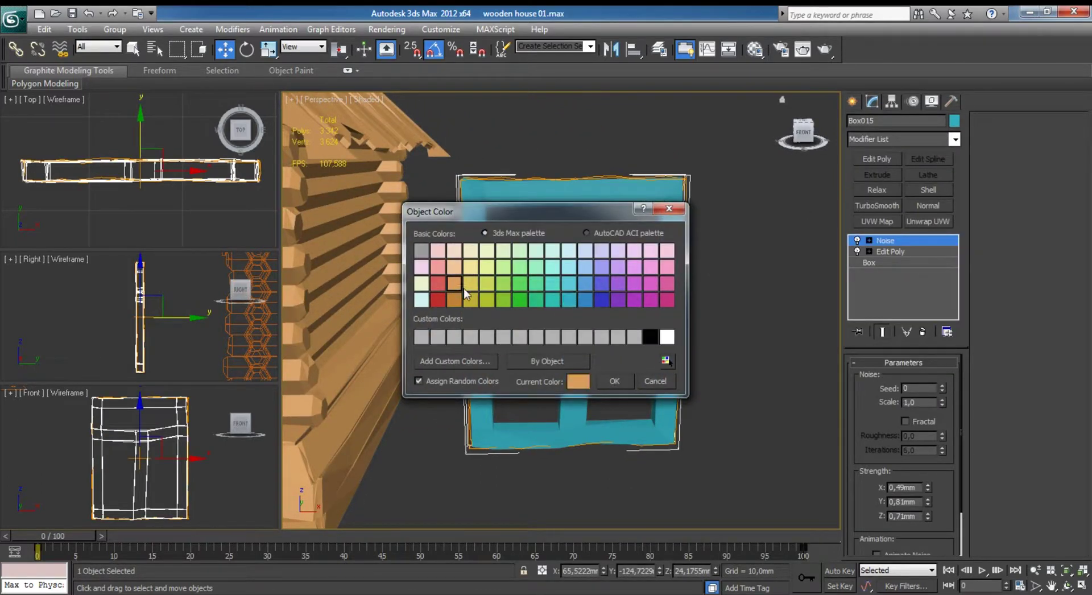
pyautogui.click(613, 381)
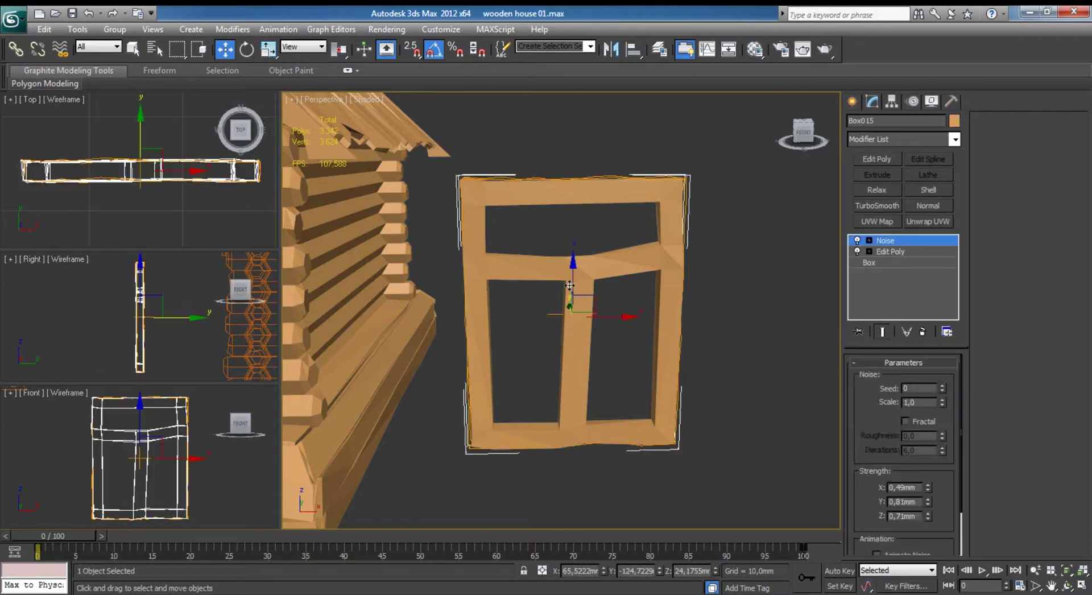
pyautogui.click(121, 424)
pyautogui.hotkey('alt', 'w')
# Draw a plane covering the window frame and set it to 1×1 segments.
pyautogui.click(853, 101)
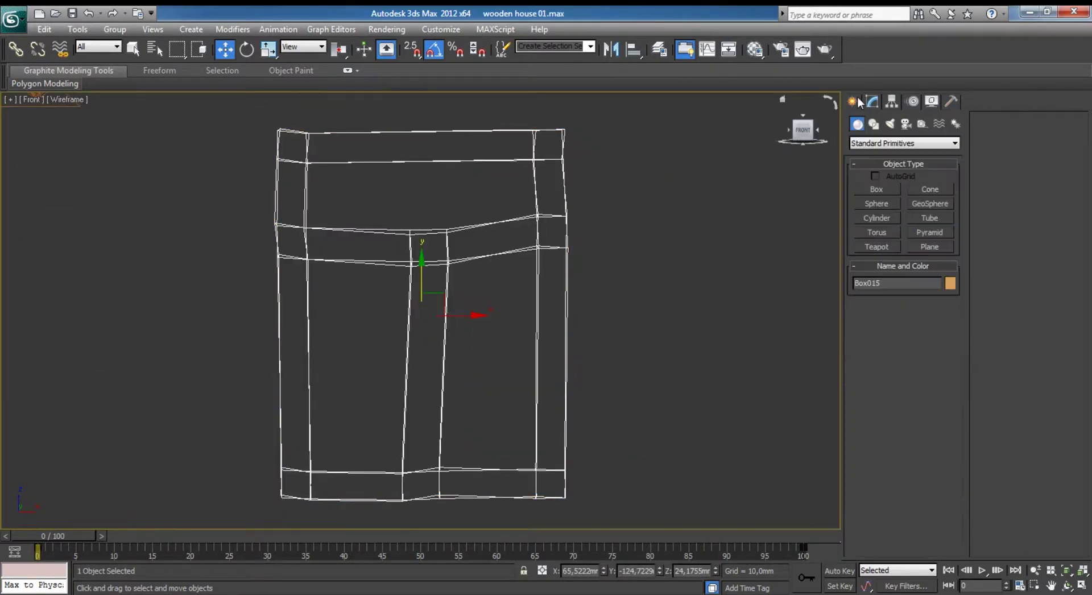
pyautogui.click(928, 246)
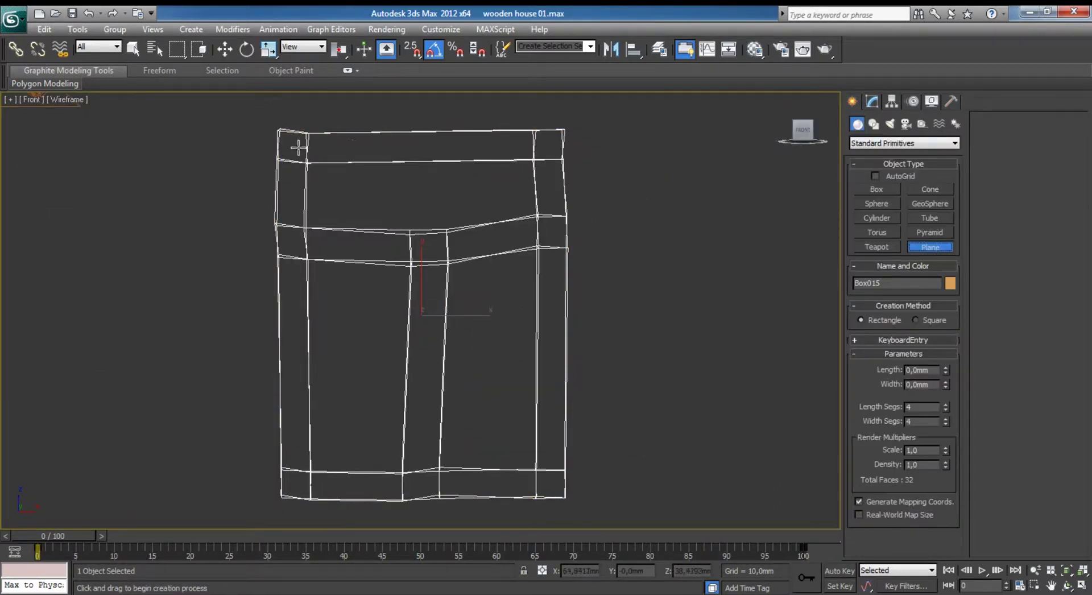
pyautogui.moveTo(297, 147)
pyautogui.mouseDown()
pyautogui.moveTo(377, 275)
pyautogui.moveTo(567, 459)
pyautogui.moveTo(547, 481)
pyautogui.mouseUp()
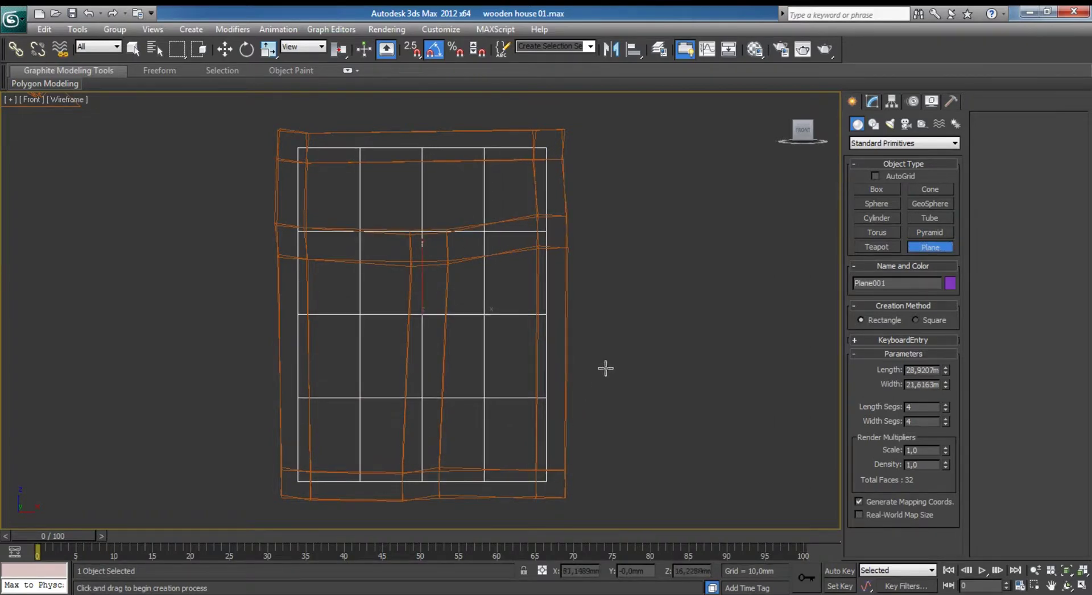
pyautogui.press('w')
pyautogui.click(871, 102)
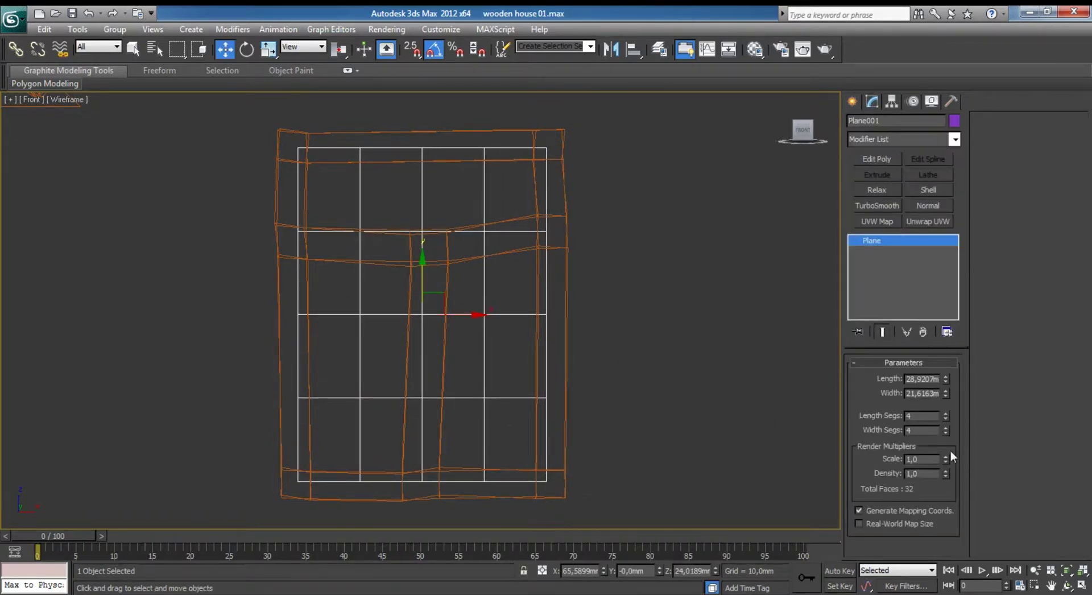
pyautogui.rightClick(947, 417)
pyautogui.rightClick(946, 429)
pyautogui.hotkey('alt', 'w')
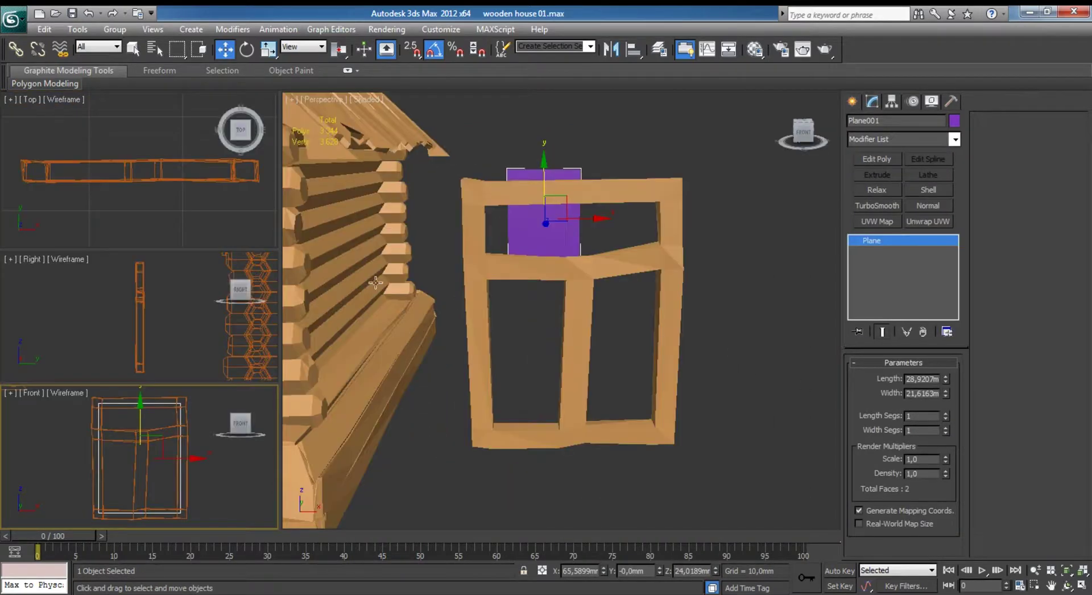
# Colour the plane orange and move it down below the house in the Top view.
pyautogui.scroll(-2, 164, 213)
pyautogui.scroll(-2, 165, 214)
pyautogui.hotkey('alt', 'w')
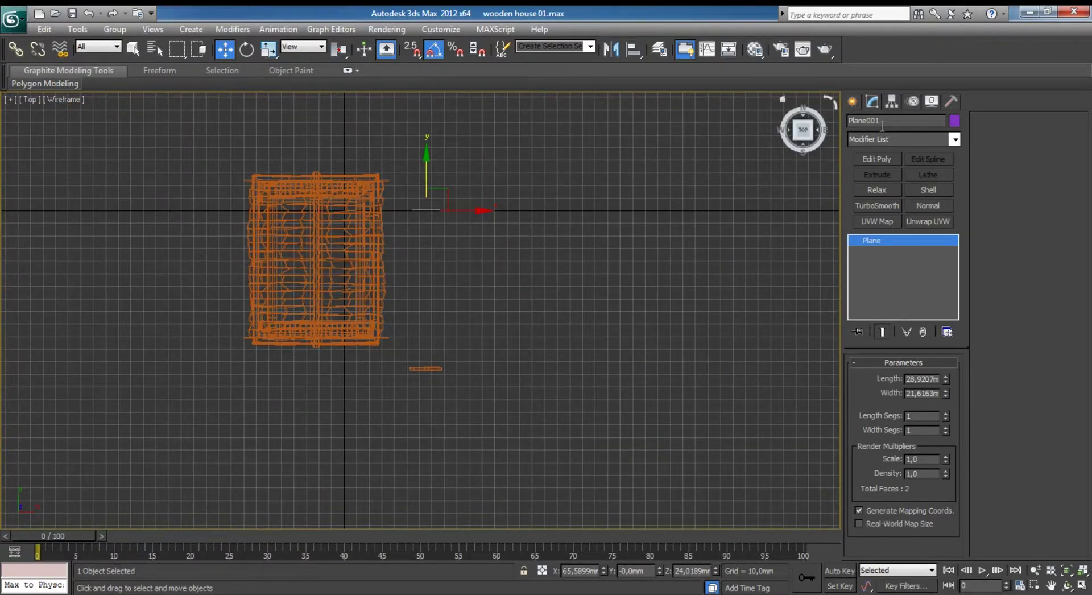
pyautogui.click(954, 121)
pyautogui.click(454, 283)
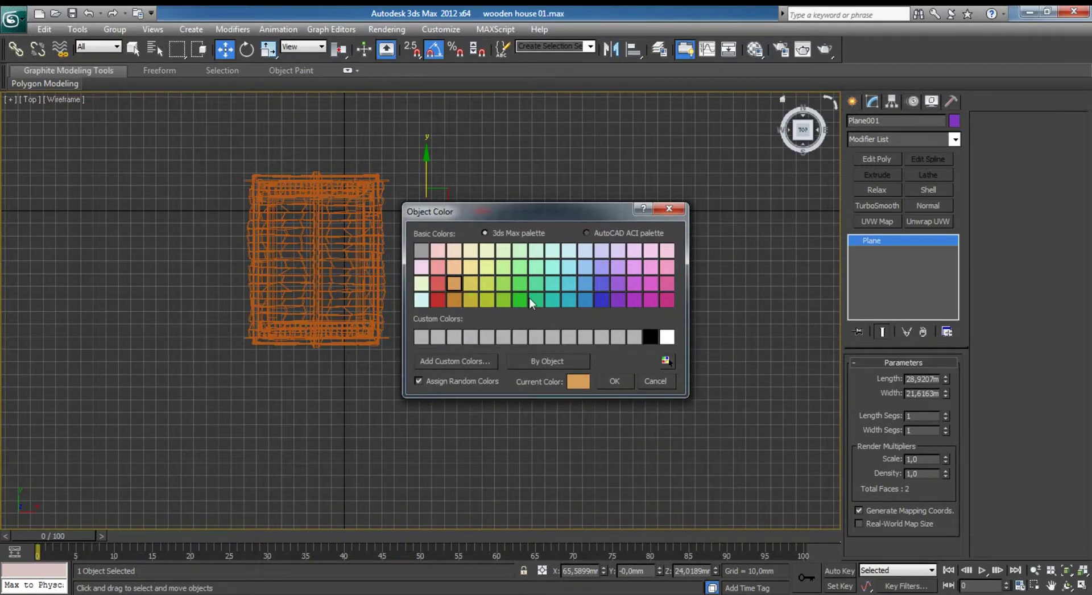
pyautogui.click(611, 382)
pyautogui.moveTo(432, 176); pyautogui.dragTo(435, 328)
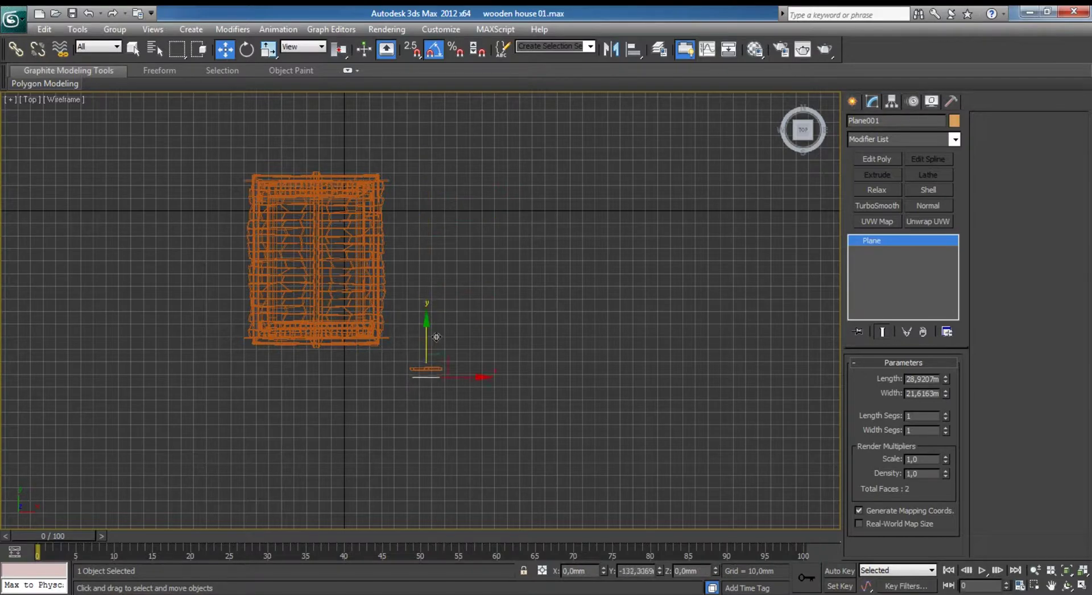
pyautogui.hotkey('alt', 'w')
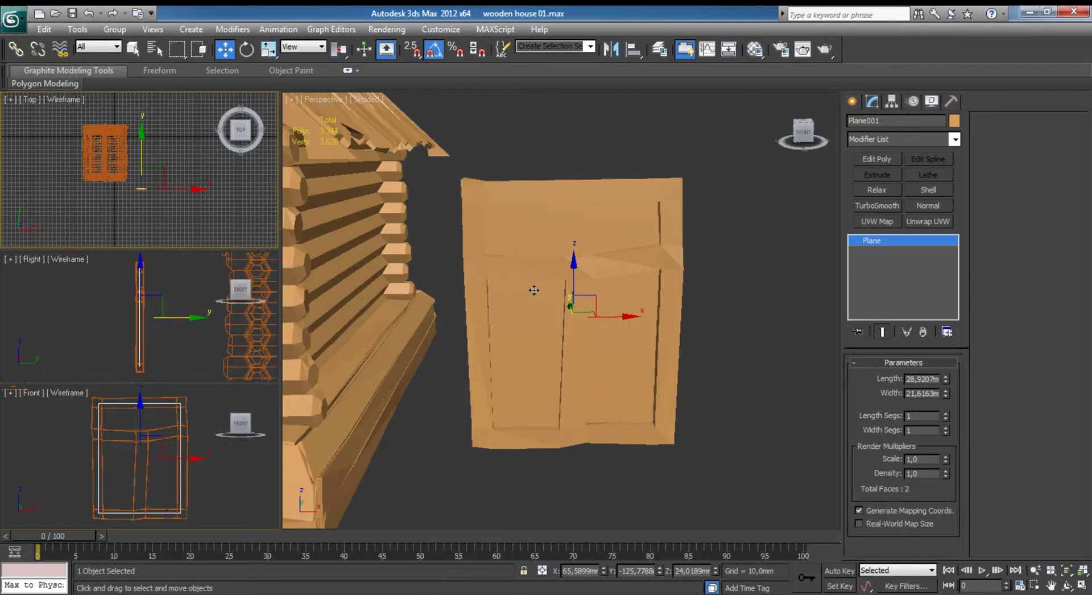
pyautogui.click(151, 439)
# Select both window parts and move them onto the house in the Front view.
pyautogui.hotkey('alt', 'w')
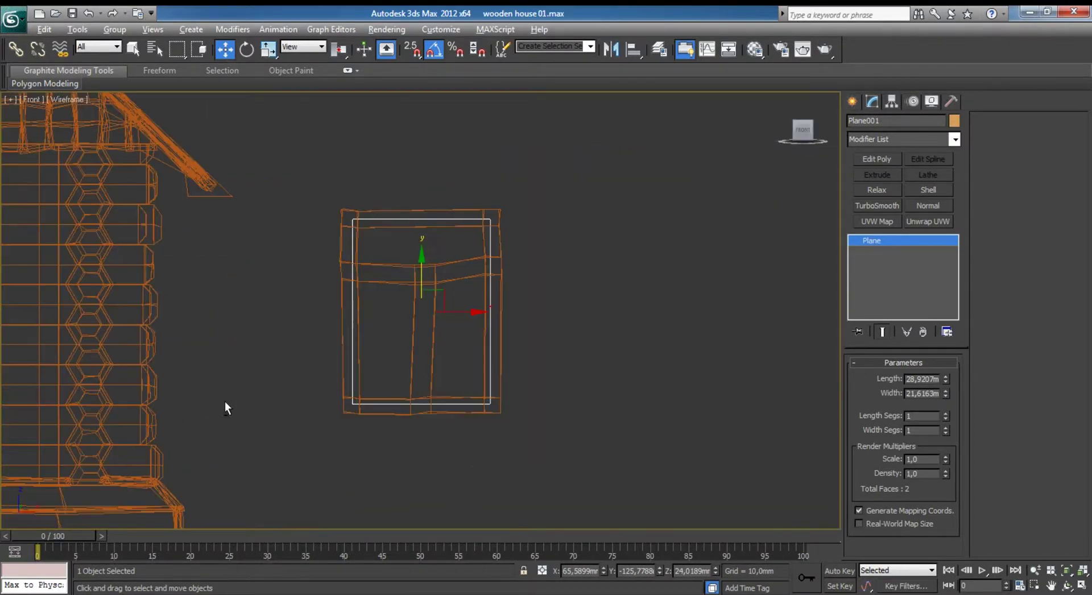
pyautogui.moveTo(486, 358); pyautogui.dragTo(486, 357)
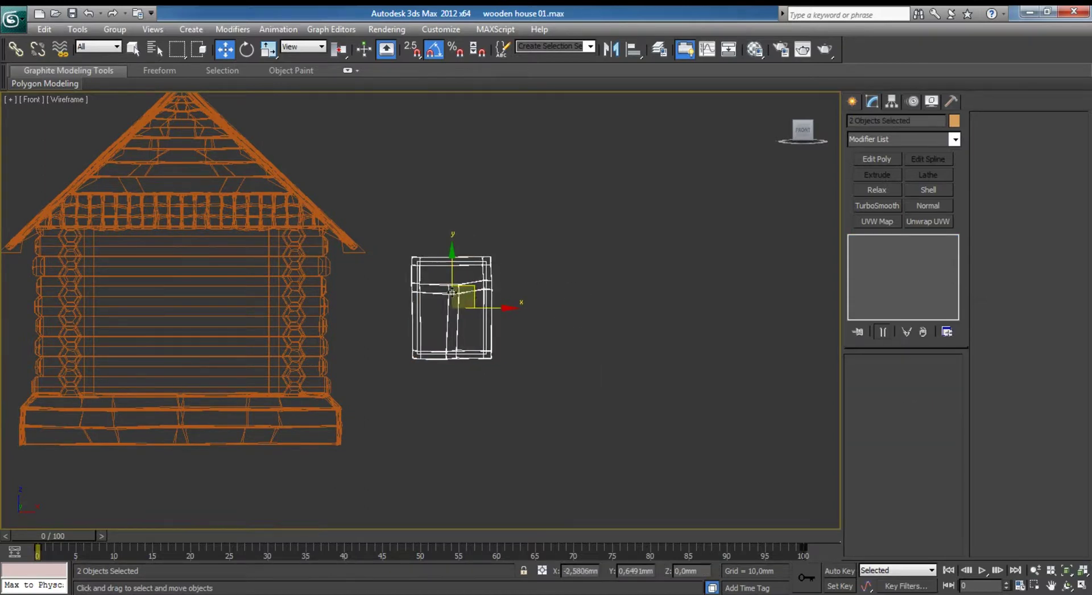
pyautogui.moveTo(483, 292); pyautogui.dragTo(202, 292)
pyautogui.hotkey('alt', 'w')
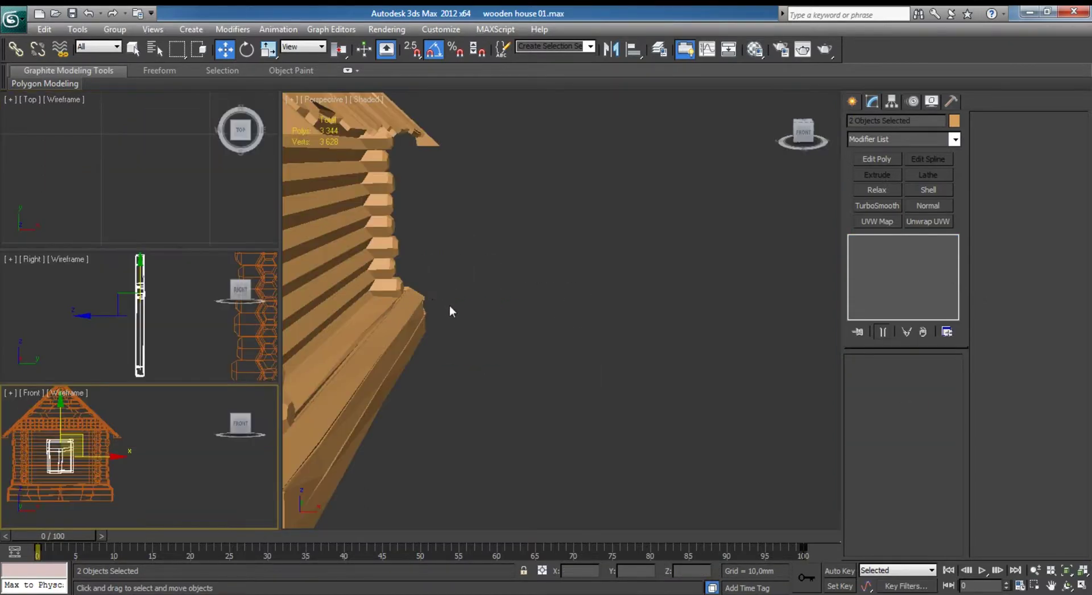
pyautogui.press('z')
# Slide the window parts up to the house's front wall in the Top view.
pyautogui.rightClick(250, 216)
pyautogui.hotkey('alt', 'w')
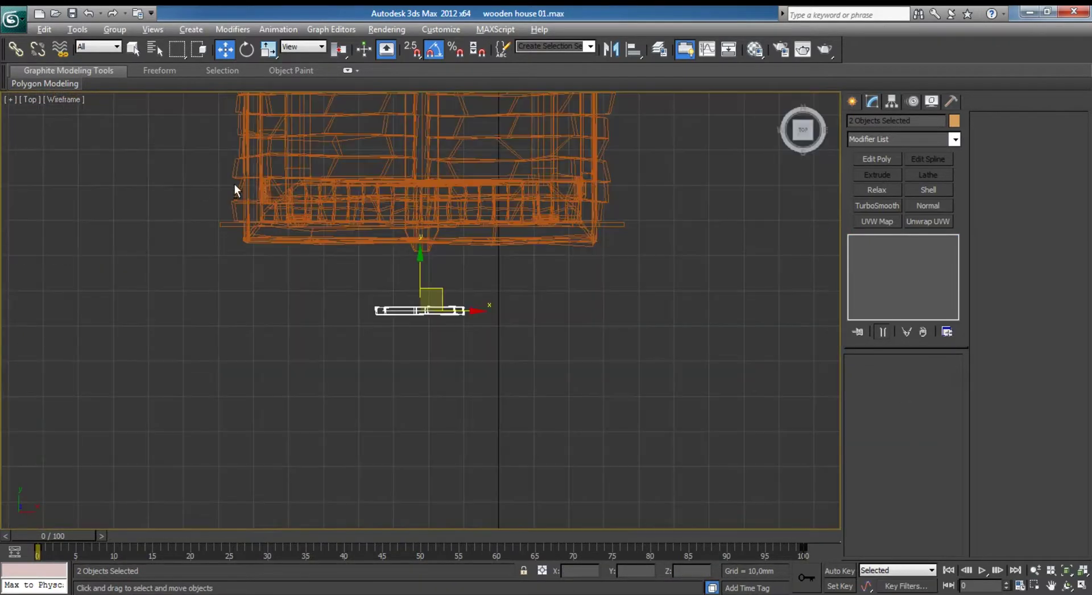
pyautogui.scroll(2, 333, 313)
pyautogui.scroll(2, 333, 312)
pyautogui.moveTo(418, 440); pyautogui.dragTo(418, 278)
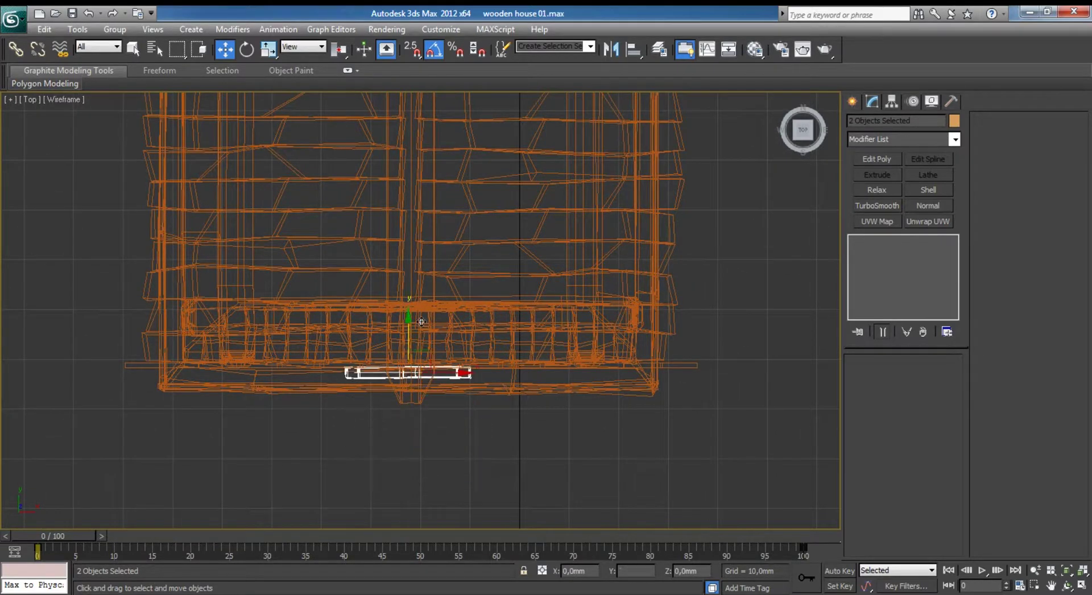
pyautogui.hotkey('alt', 'w')
pyautogui.press('z')
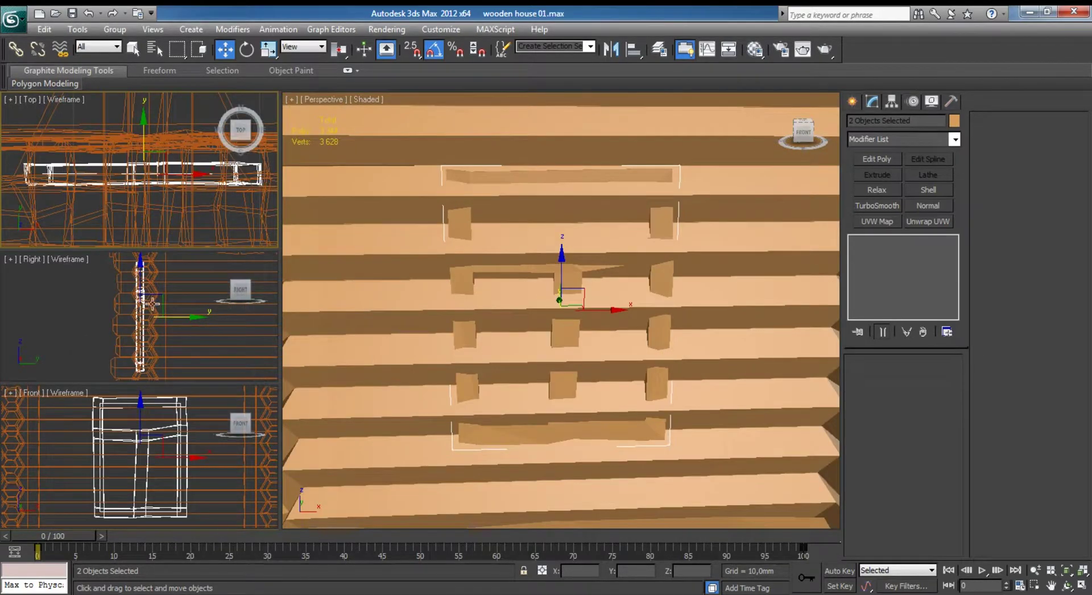
# Push the window into the log wall from the Right view.
pyautogui.rightClick(152, 301)
pyautogui.hotkey('alt', 'w')
pyautogui.moveTo(446, 314); pyautogui.dragTo(422, 307)
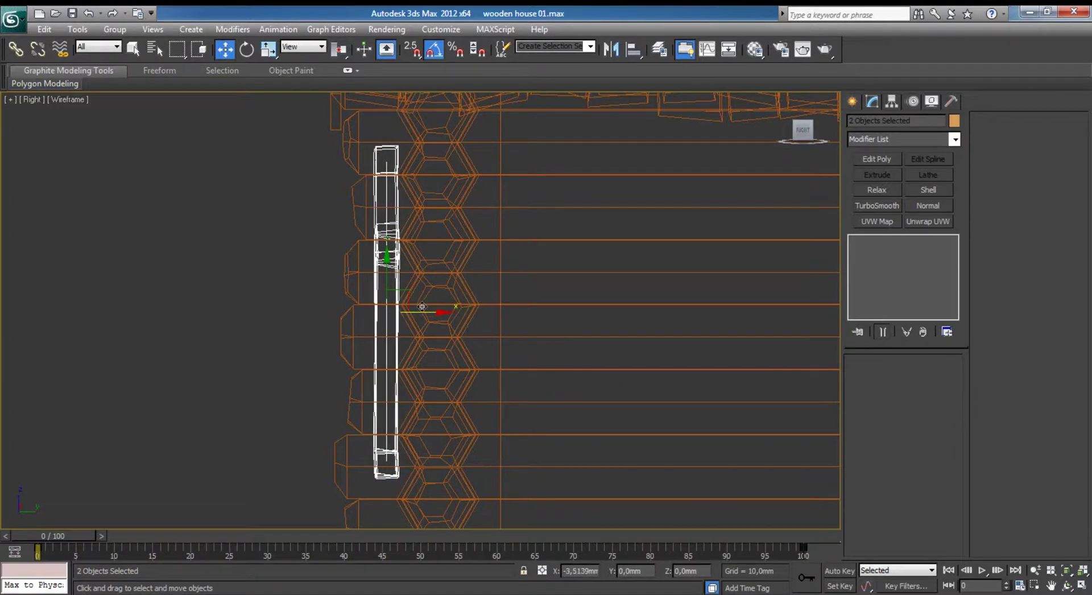
pyautogui.hotkey('alt', 'w')
pyautogui.moveTo(527, 324)
pyautogui.keyDown('alt'); pyautogui.mouseDown(button='middle')
pyautogui.moveTo(587, 282)
pyautogui.moveTo(545, 309)
pyautogui.moveTo(580, 295)
pyautogui.moveTo(564, 282)
pyautogui.moveTo(591, 290)
pyautogui.moveTo(520, 298)
pyautogui.mouseUp(button='middle'); pyautogui.keyUp('alt')
pyautogui.scroll(-5, 544, 308)
pyautogui.scroll(-4, 160, 442)
# Shift-drag a copy of the window up into the roof gable in the Front view.
pyautogui.hotkey('alt', 'w')
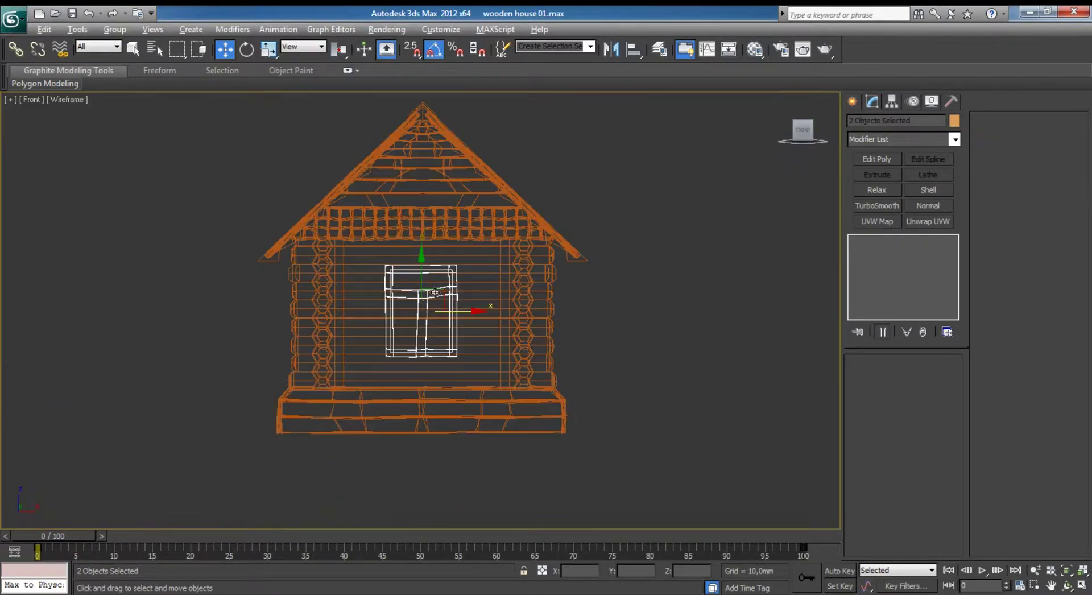
pyautogui.press('r')
pyautogui.scroll(4, 442, 283)
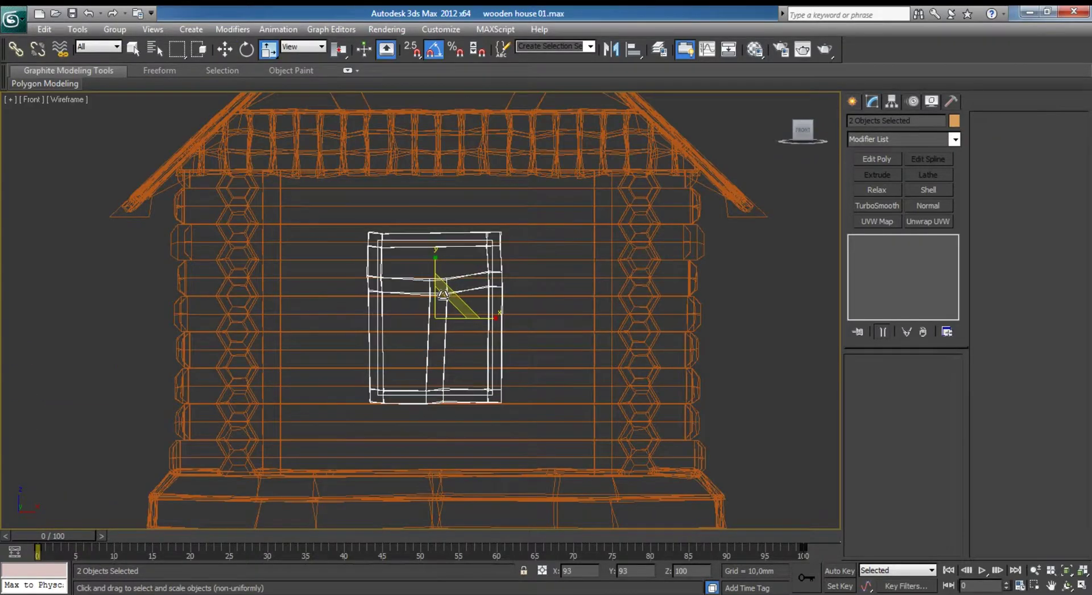
pyautogui.scroll(-2, 481, 274)
pyautogui.moveTo(481, 274); pyautogui.dragTo(482, 310, button='middle')
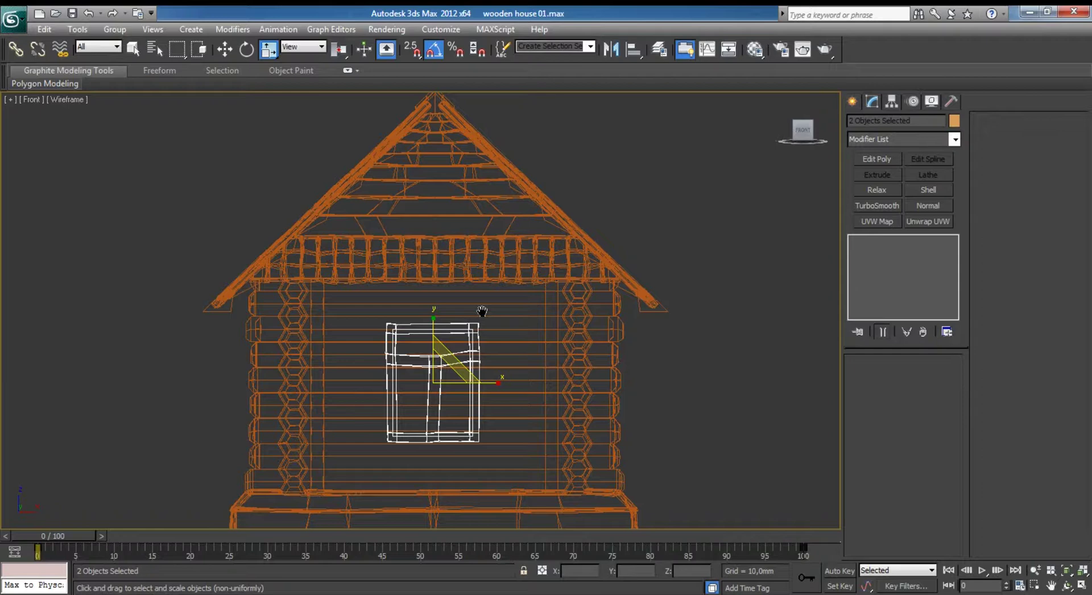
pyautogui.press('w')
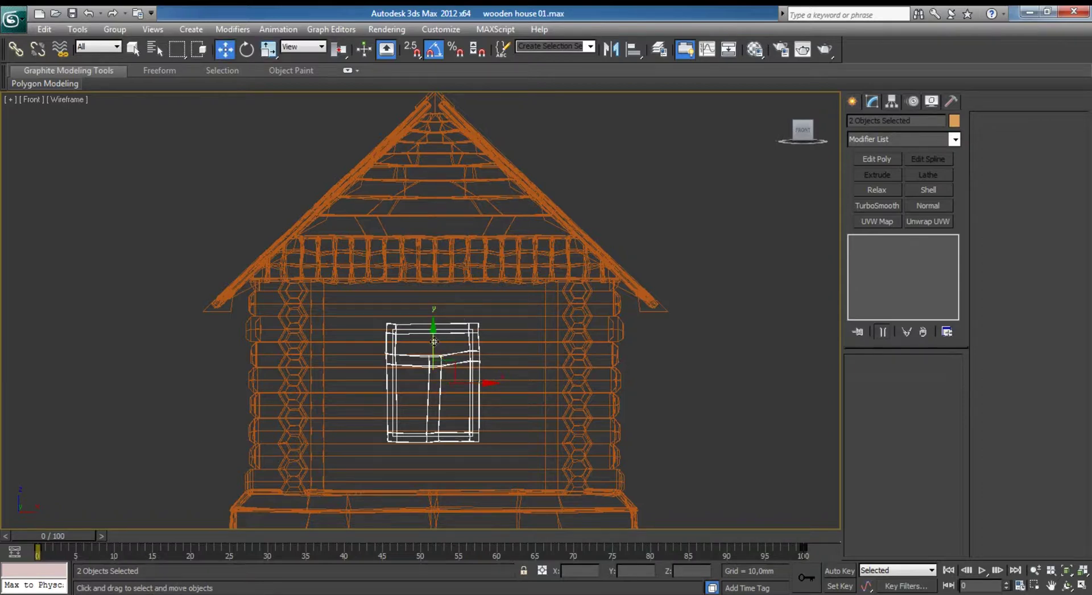
pyautogui.keyDown('shift'); pyautogui.moveTo(434, 341); pyautogui.dragTo(434, 124); pyautogui.keyUp('shift')
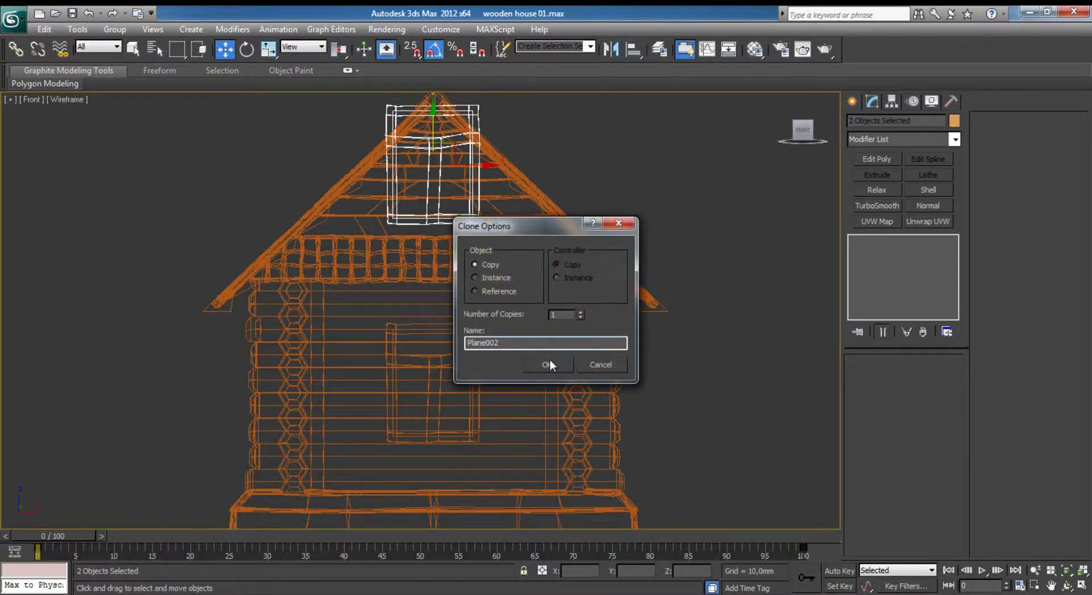
# Make one copy, then select the copied frame Box016 and convert it to Editable Poly.
pyautogui.click(547, 364)
pyautogui.moveTo(444, 199); pyautogui.dragTo(462, 330, button='middle')
pyautogui.scroll(3, 462, 330)
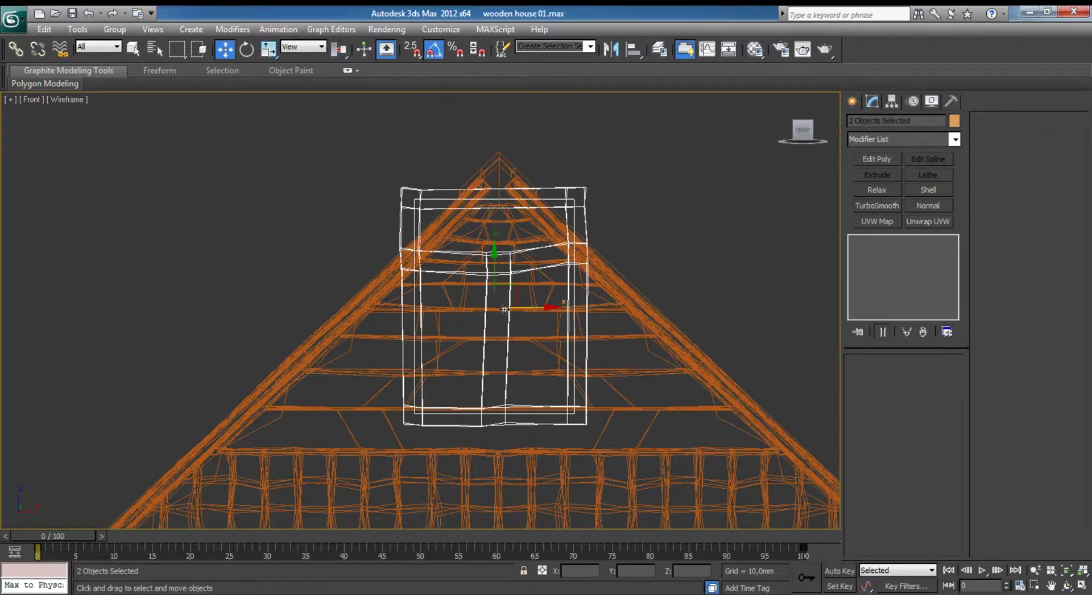
pyautogui.scroll(1, 568, 291)
pyautogui.scroll(2, 614, 284)
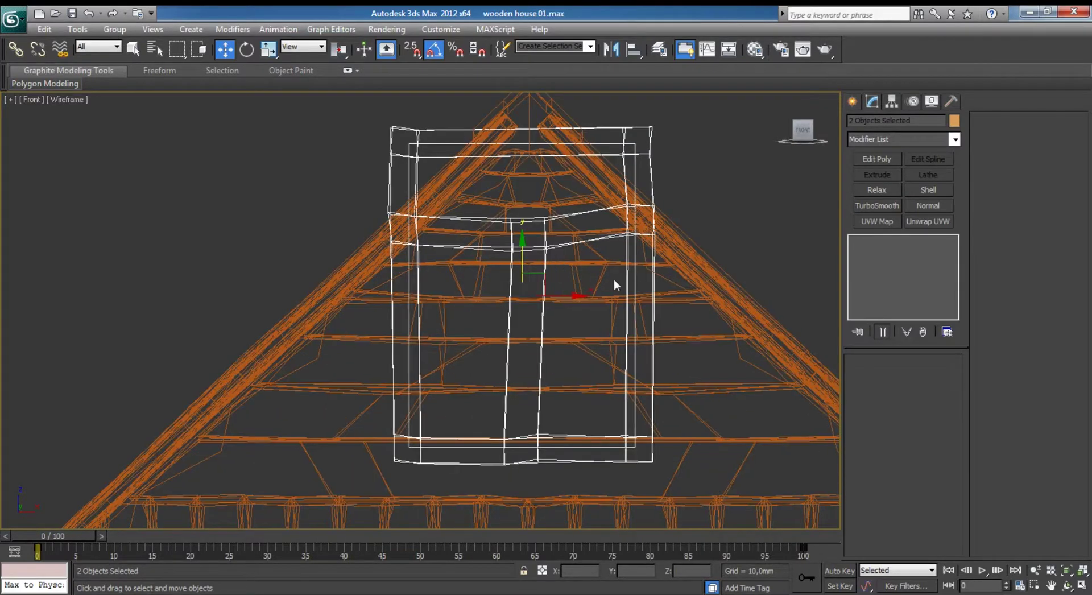
pyautogui.click(677, 163)
pyautogui.click(579, 217)
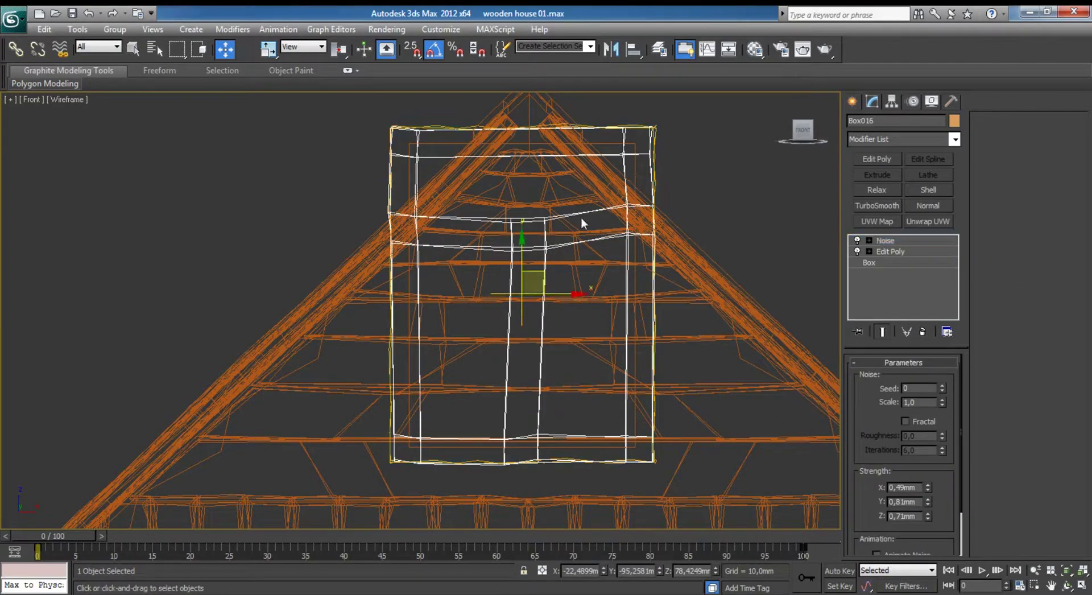
pyautogui.rightClick(627, 257)
pyautogui.moveTo(691, 382)
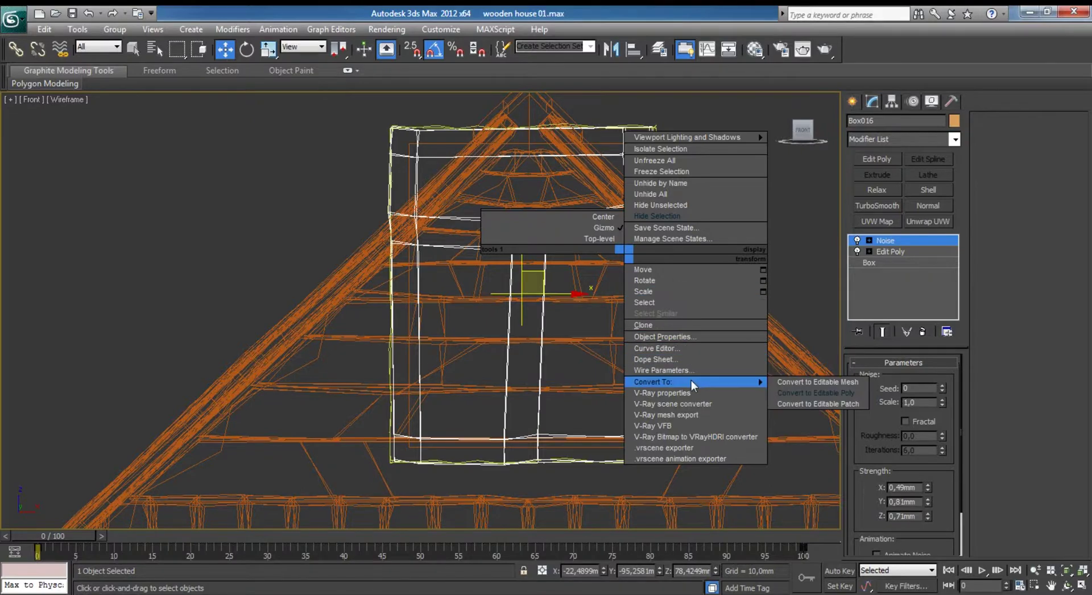
pyautogui.click(815, 392)
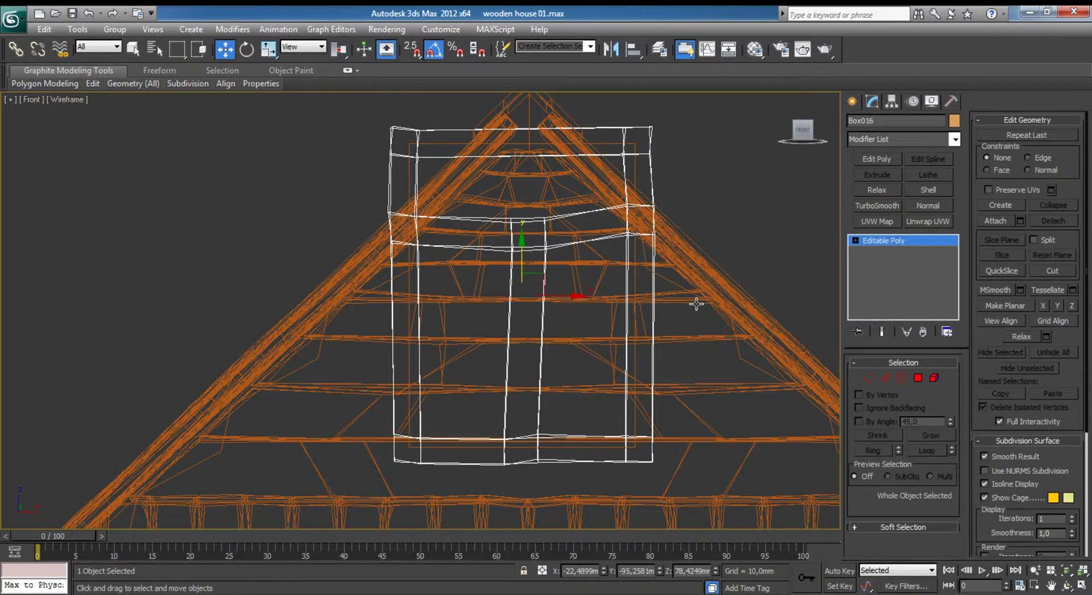
# Reshape Box016's vertices: lower the top, narrow both sides and raise the bottom.
pyautogui.moveTo(696, 304); pyautogui.dragTo(680, 327, button='middle')
pyautogui.press('1')
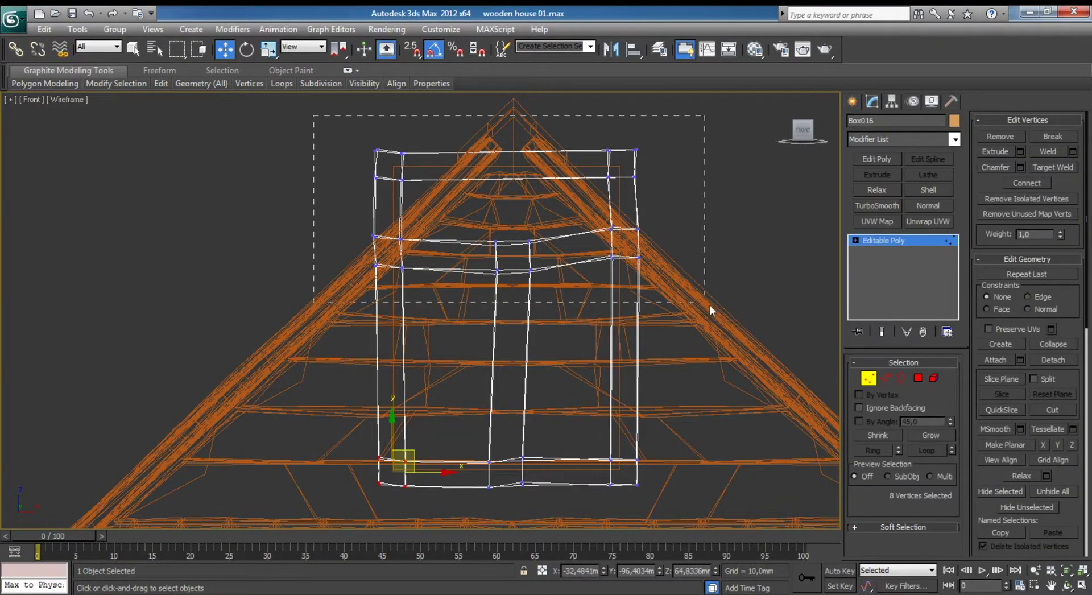
pyautogui.moveTo(710, 310); pyautogui.dragTo(709, 307)
pyautogui.moveTo(512, 178); pyautogui.dragTo(500, 266)
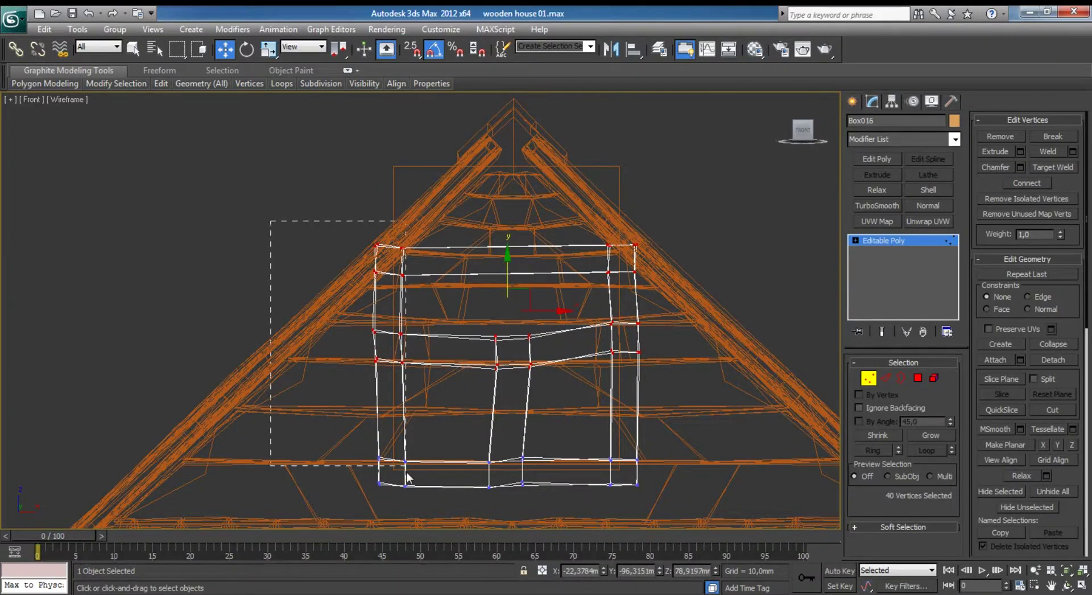
pyautogui.moveTo(407, 476); pyautogui.dragTo(407, 478)
pyautogui.moveTo(435, 361); pyautogui.dragTo(464, 360)
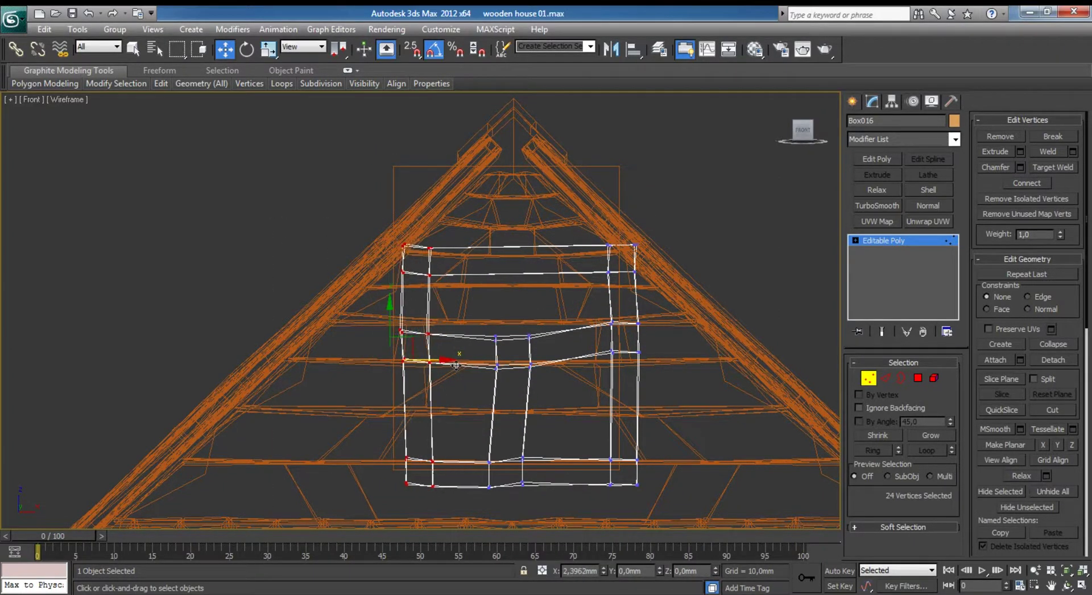
pyautogui.moveTo(661, 445); pyautogui.dragTo(662, 443)
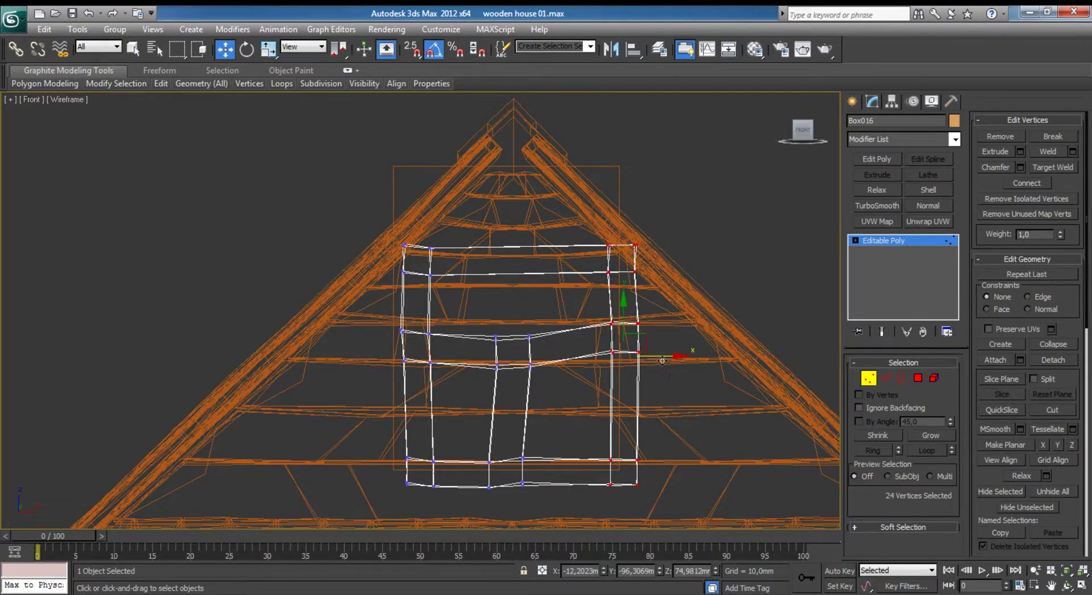
pyautogui.moveTo(662, 361); pyautogui.dragTo(629, 359)
pyautogui.moveTo(533, 482); pyautogui.dragTo(618, 491)
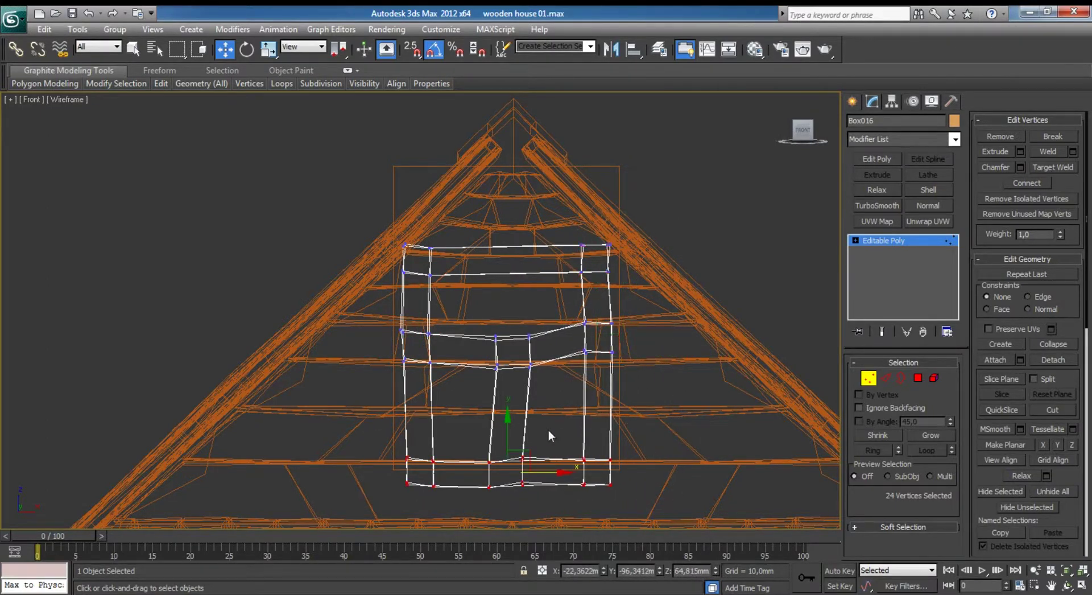
pyautogui.moveTo(511, 444); pyautogui.dragTo(511, 417)
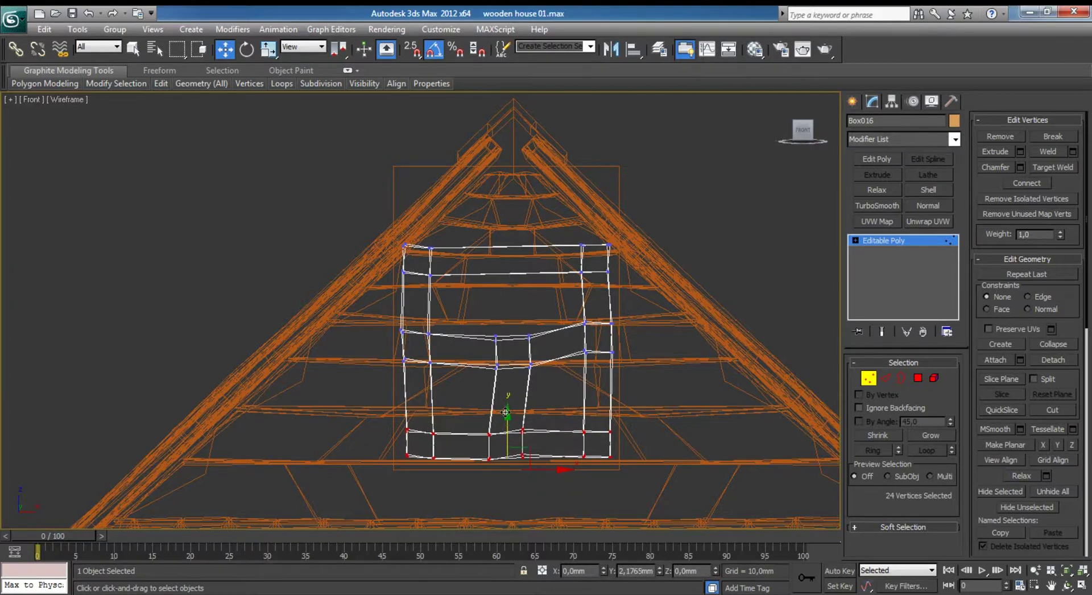
pyautogui.moveTo(381, 243); pyautogui.dragTo(608, 238)
pyautogui.moveTo(505, 218); pyautogui.dragTo(654, 267)
# Connect the frame's top edges and scale the new middle column narrower.
pyautogui.click(886, 379)
pyautogui.click(1073, 202)
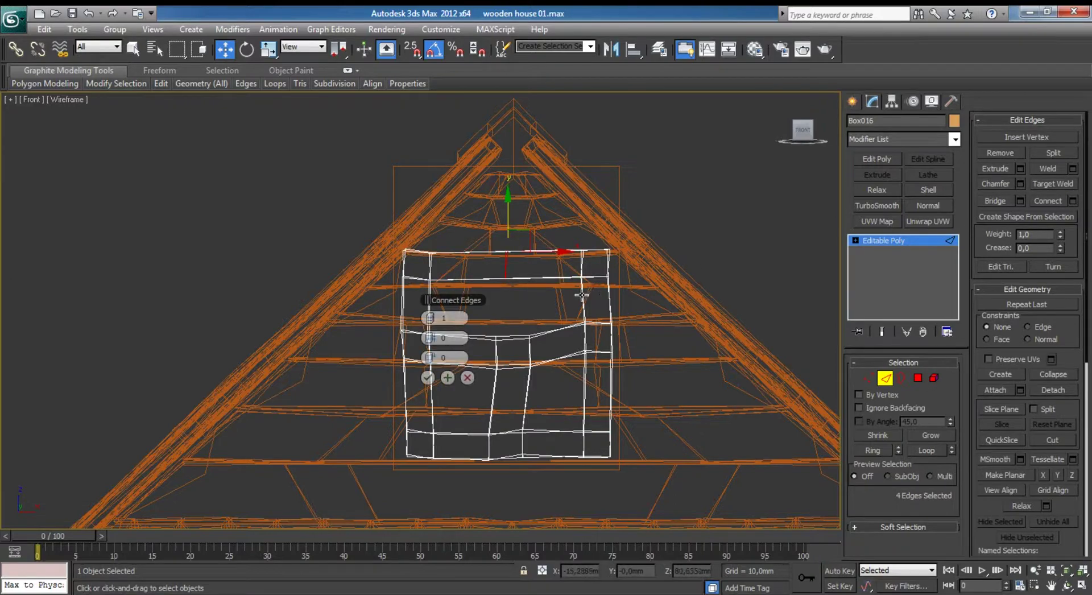
pyautogui.click(428, 377)
pyautogui.scroll(3, 472, 222)
pyautogui.press('1')
pyautogui.moveTo(456, 242); pyautogui.dragTo(598, 349)
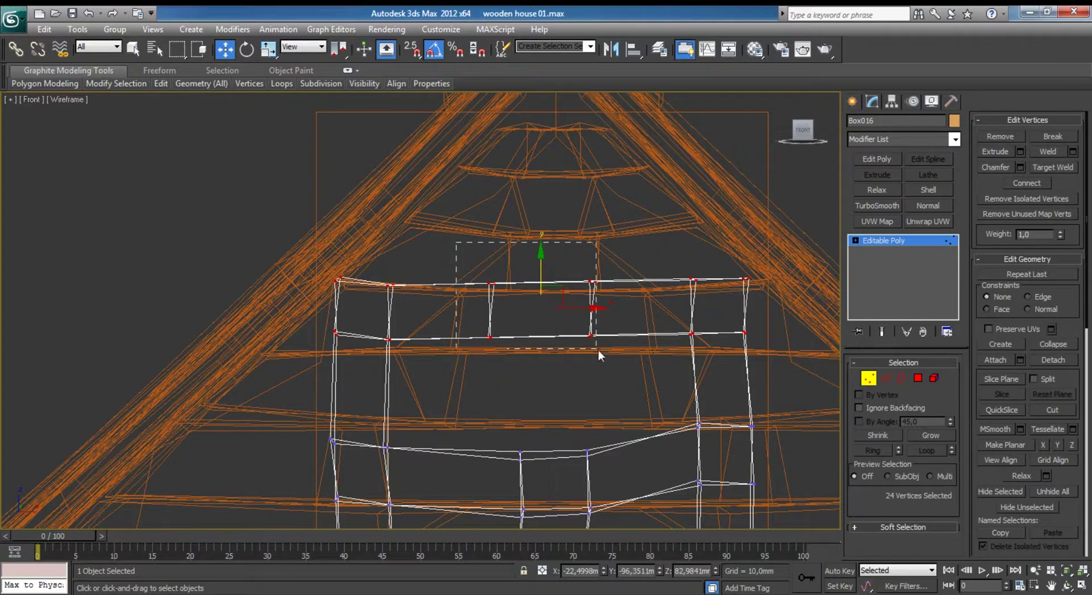
pyautogui.press('r')
pyautogui.moveTo(603, 312); pyautogui.dragTo(569, 309)
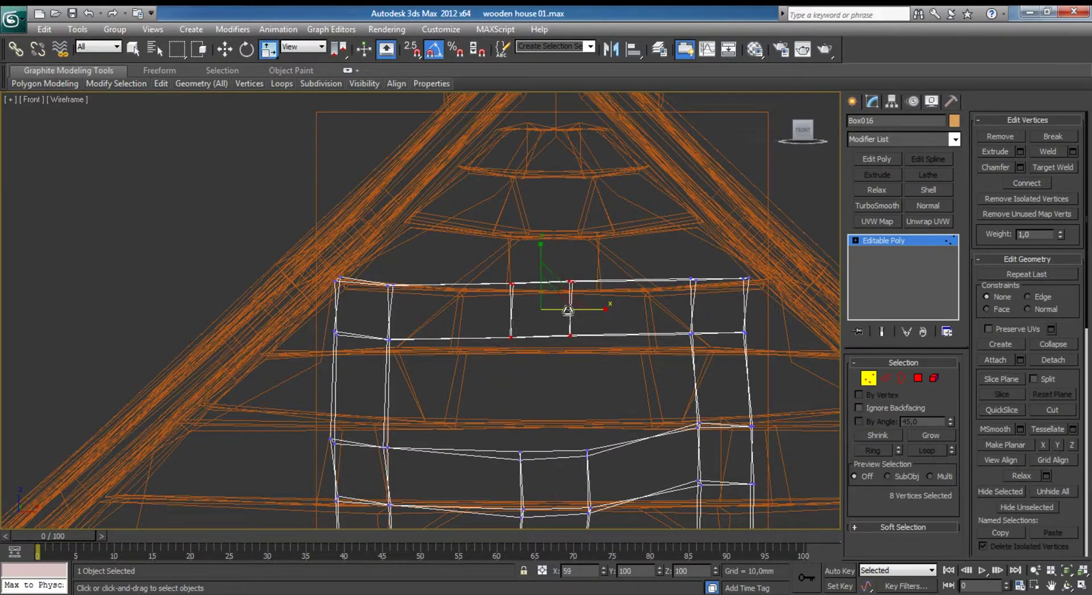
# Select two opposite faces of the frame and Bridge them into a pane opening.
pyautogui.click(918, 377)
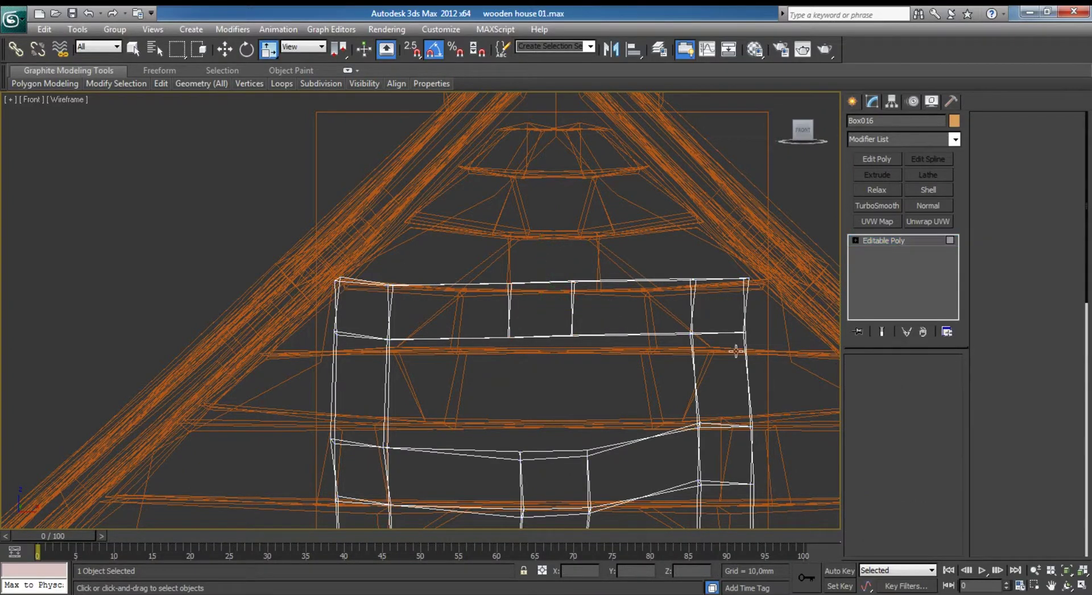
pyautogui.click(544, 334)
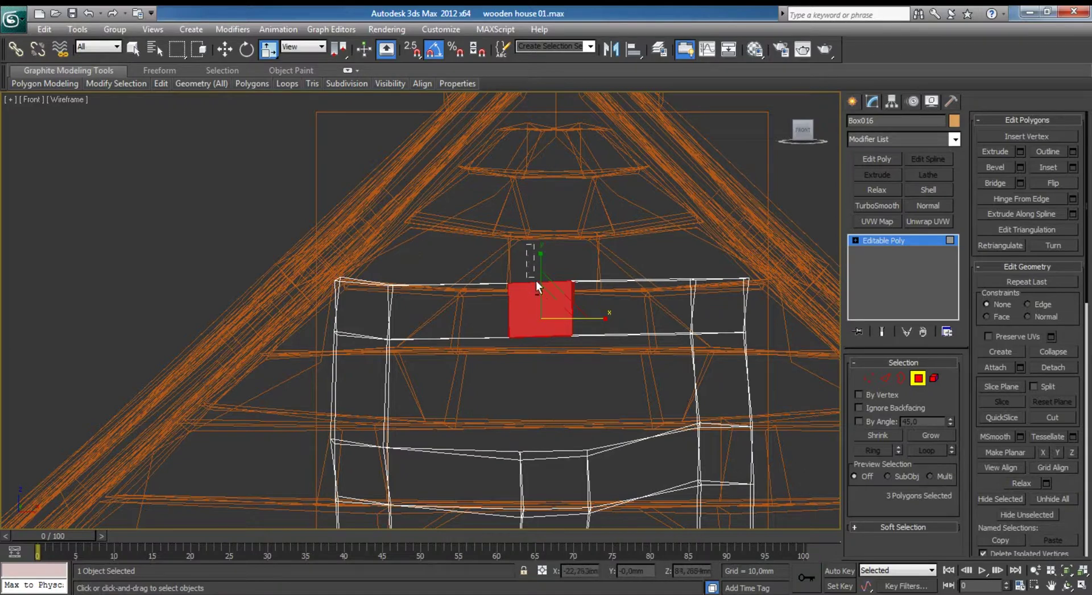
pyautogui.click(546, 336)
pyautogui.keyDown('ctrl'); pyautogui.click(549, 454); pyautogui.keyUp('ctrl')
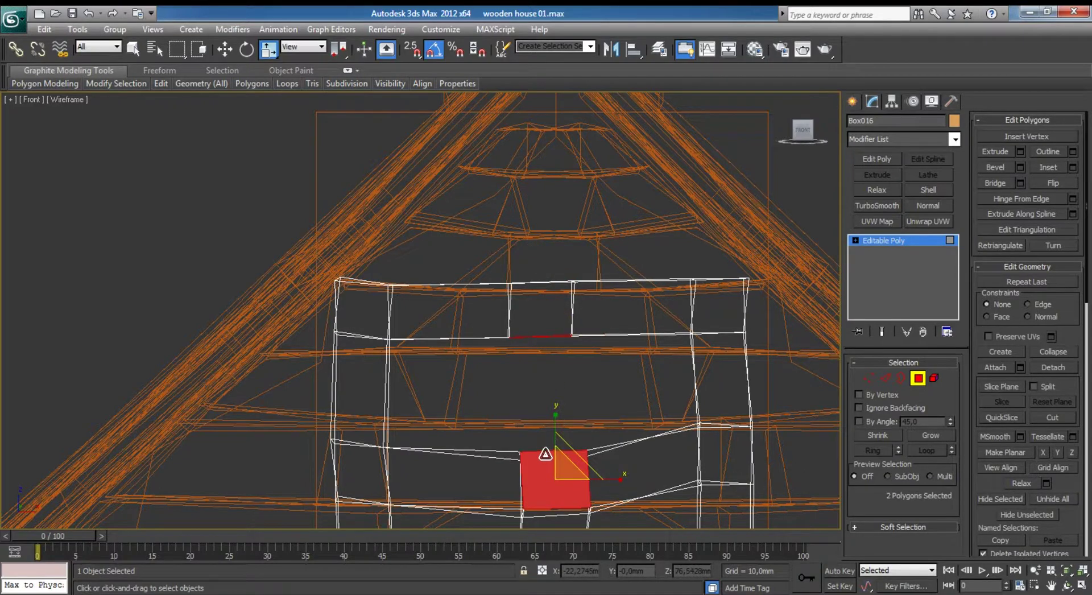
pyautogui.hotkey('ctrl', 'z')
pyautogui.hotkey('ctrl', 'z')
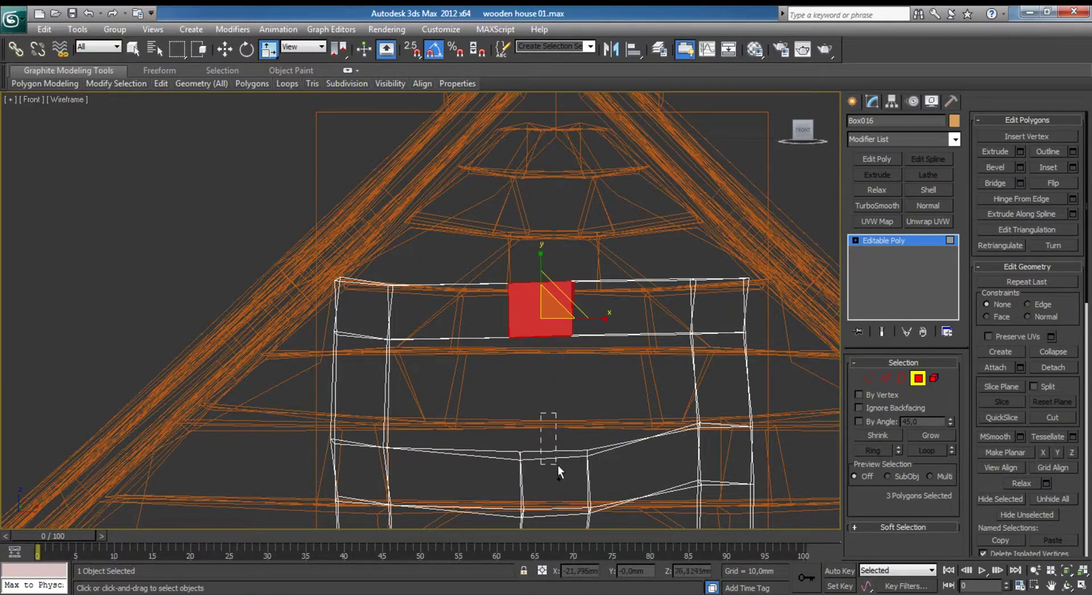
pyautogui.keyDown('ctrl'); pyautogui.moveTo(541, 413); pyautogui.dragTo(557, 465); pyautogui.keyUp('ctrl')
pyautogui.moveTo(493, 409); pyautogui.dragTo(300, 352, button='middle')
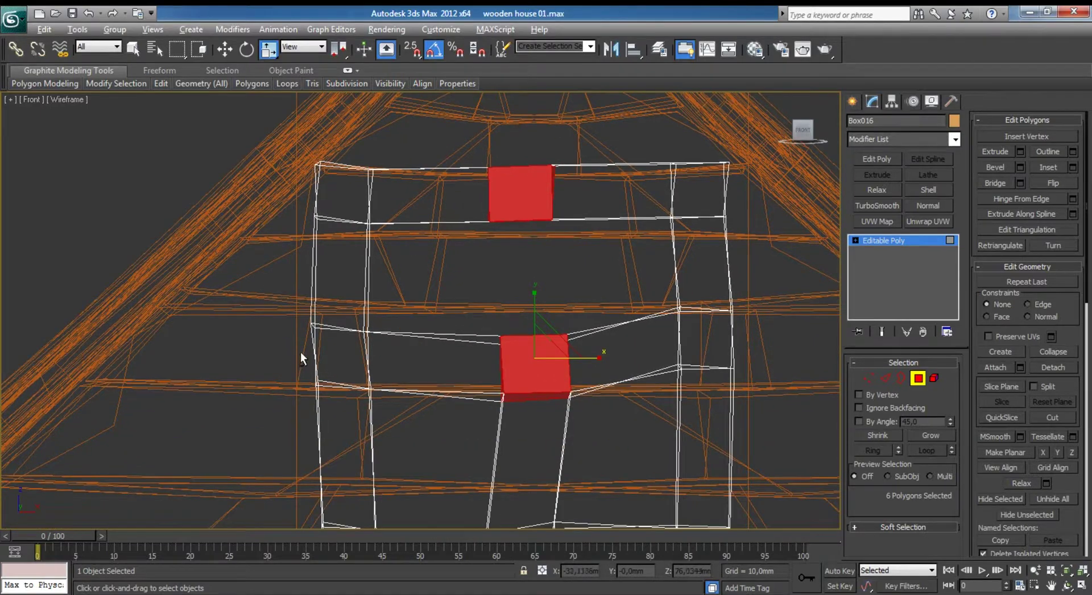
pyautogui.keyDown('alt'); pyautogui.moveTo(665, 430); pyautogui.dragTo(662, 429); pyautogui.keyUp('alt')
pyautogui.keyDown('alt'); pyautogui.moveTo(495, 167); pyautogui.dragTo(496, 168); pyautogui.keyUp('alt')
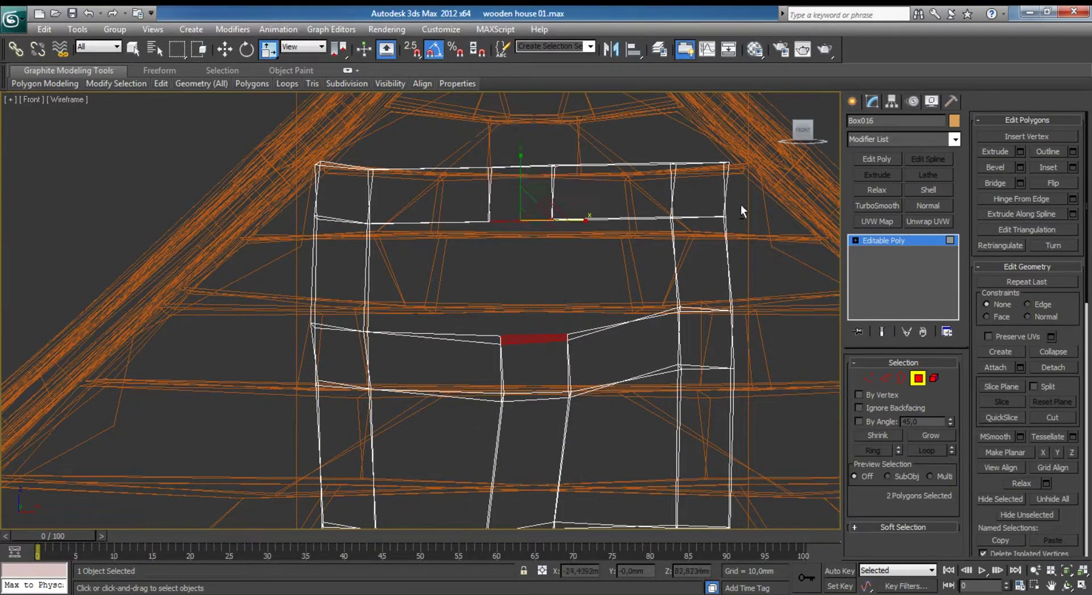
pyautogui.click(994, 181)
# Exit polygon mode, check the roof in perspective, and maximise the Front view.
pyautogui.hotkey('alt', 'w')
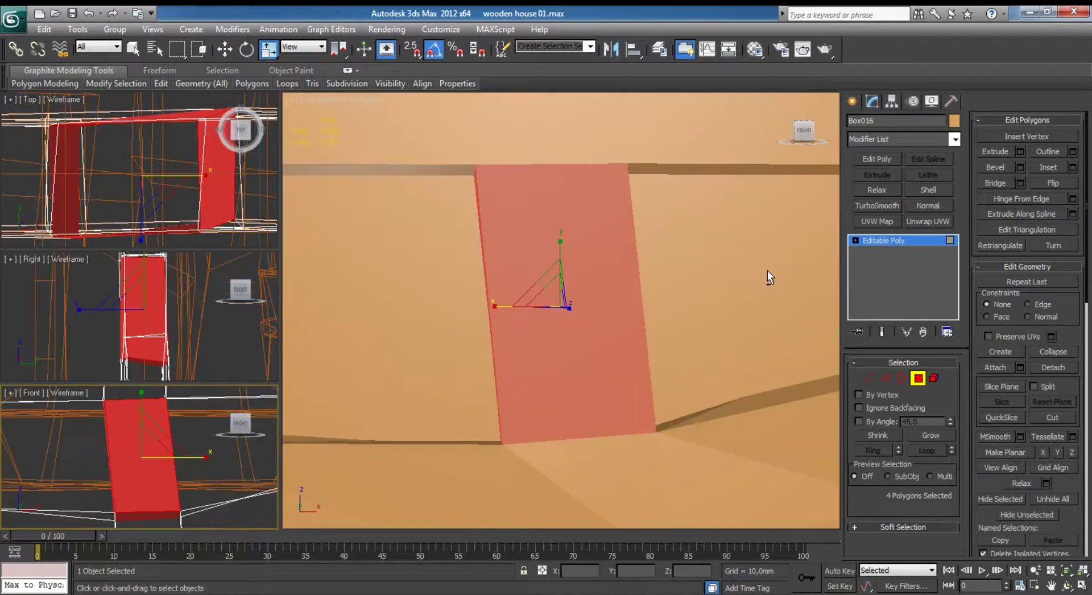
pyautogui.scroll(-5, 636, 328)
pyautogui.keyDown('alt'); pyautogui.moveTo(637, 328); pyautogui.dragTo(730, 347, button='middle'); pyautogui.keyUp('alt')
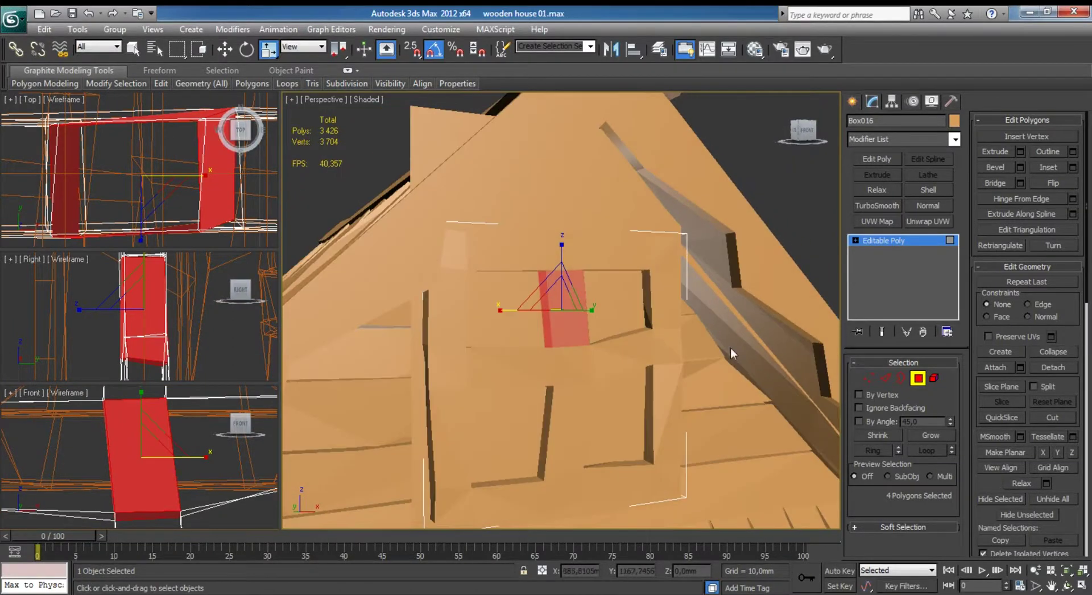
pyautogui.click(917, 378)
pyautogui.keyDown('alt'); pyautogui.moveTo(656, 374); pyautogui.dragTo(329, 317, button='middle'); pyautogui.keyUp('alt')
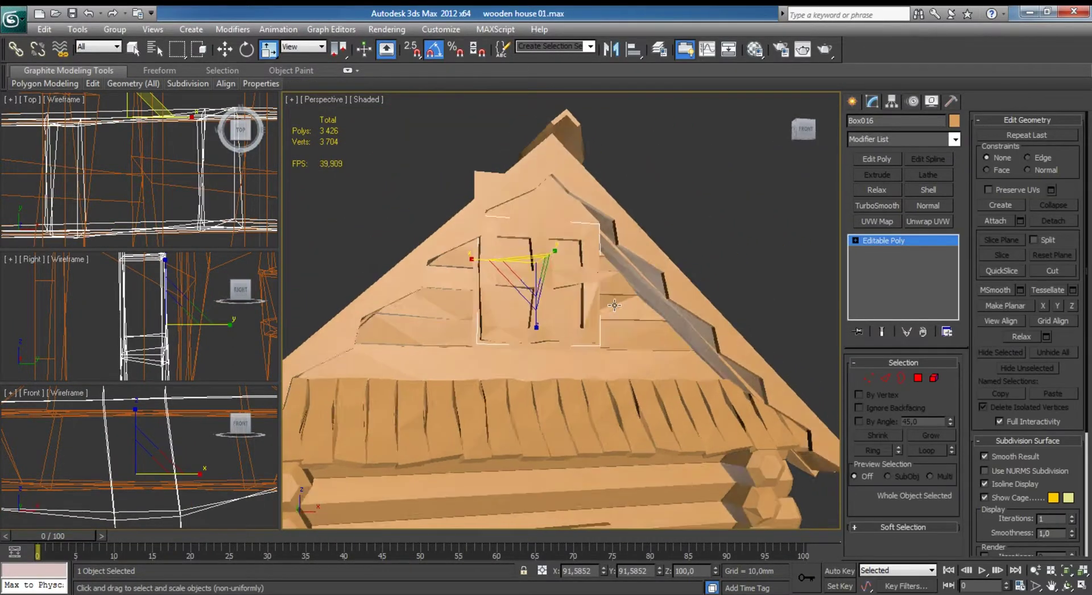
pyautogui.scroll(-5, 174, 288)
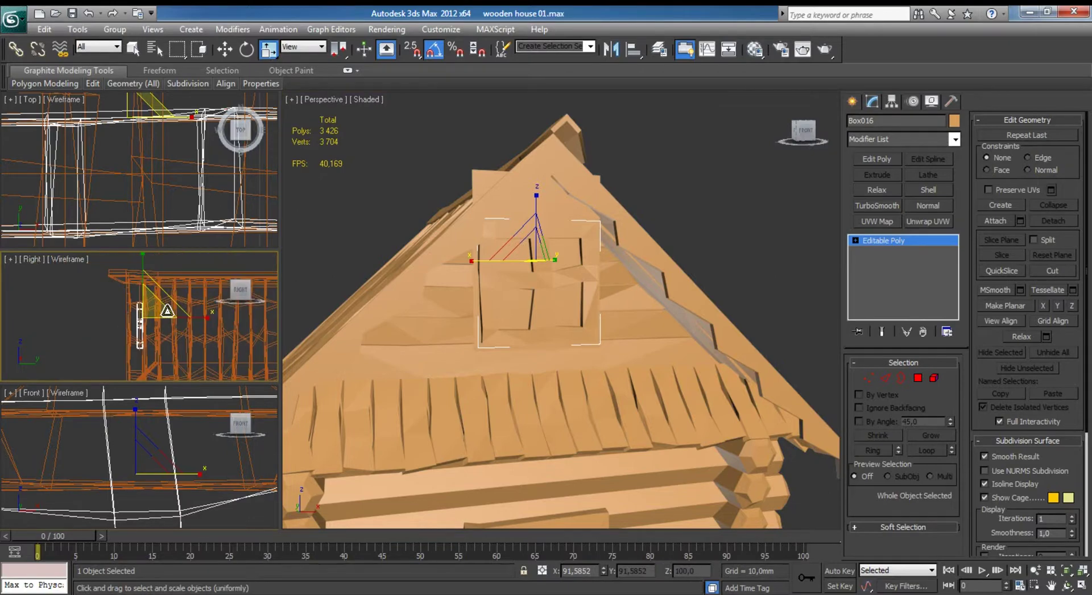
pyautogui.scroll(-5, 158, 443)
pyautogui.hotkey('alt', 'w')
# Select Plane002, add Edit Poly, and lower its top vertices.
pyautogui.moveTo(584, 323); pyautogui.dragTo(575, 352, button='middle')
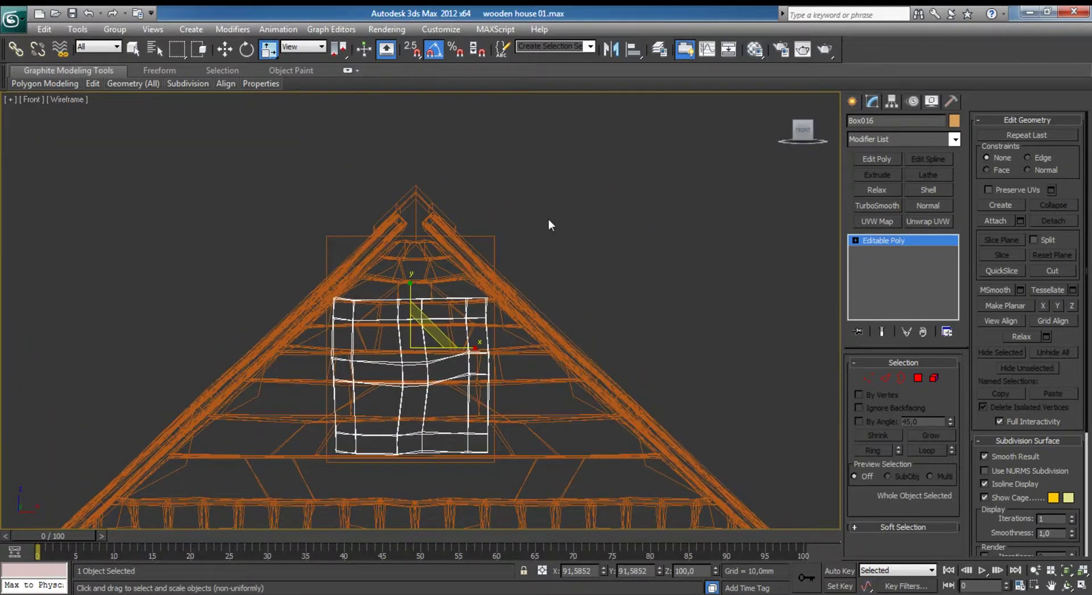
pyautogui.moveTo(535, 209); pyautogui.dragTo(487, 242)
pyautogui.moveTo(543, 246); pyautogui.dragTo(554, 219, button='middle')
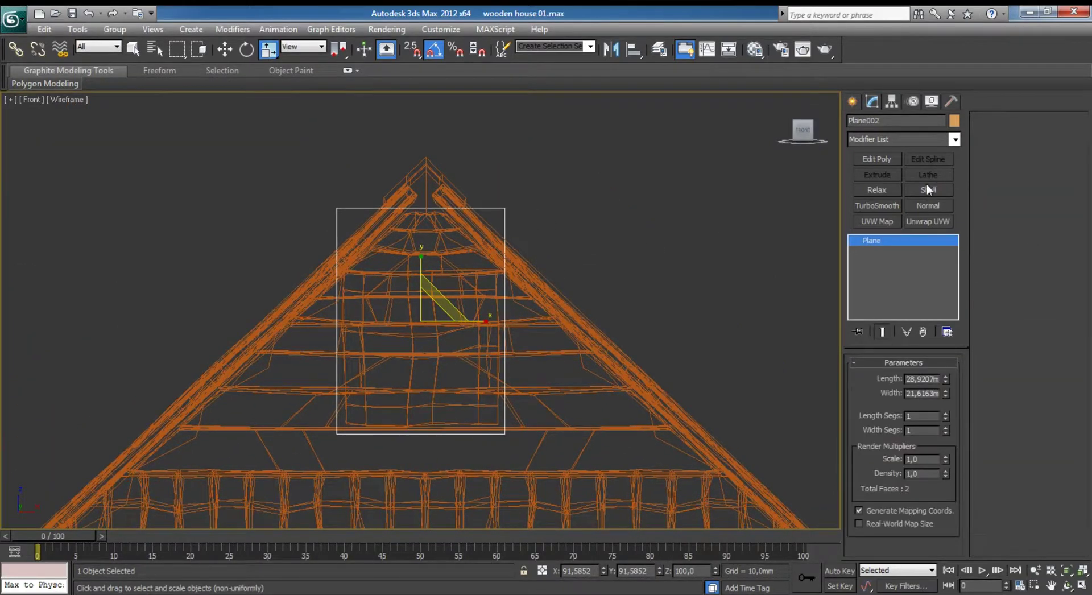
pyautogui.click(873, 158)
pyautogui.press('1')
pyautogui.moveTo(273, 177); pyautogui.dragTo(564, 222)
pyautogui.press('w')
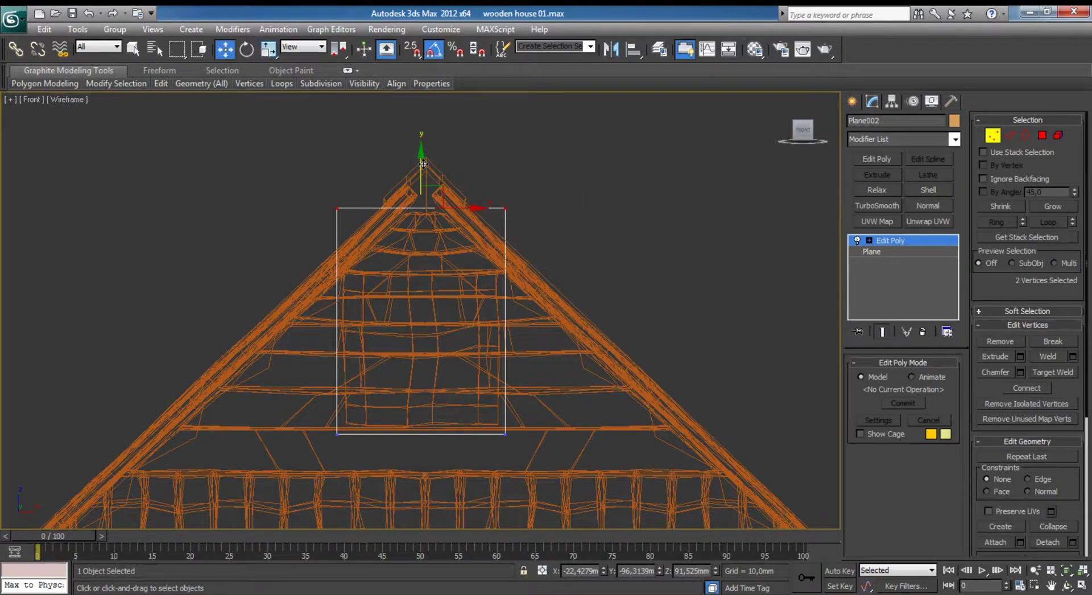
pyautogui.moveTo(421, 169); pyautogui.dragTo(413, 240)
# Scale Plane002's corners narrower and raise its bottom vertices.
pyautogui.scroll(4, 454, 228)
pyautogui.moveTo(231, 147)
pyautogui.mouseDown()
pyautogui.moveTo(582, 460)
pyautogui.moveTo(677, 483)
pyautogui.mouseUp()
pyautogui.press('r')
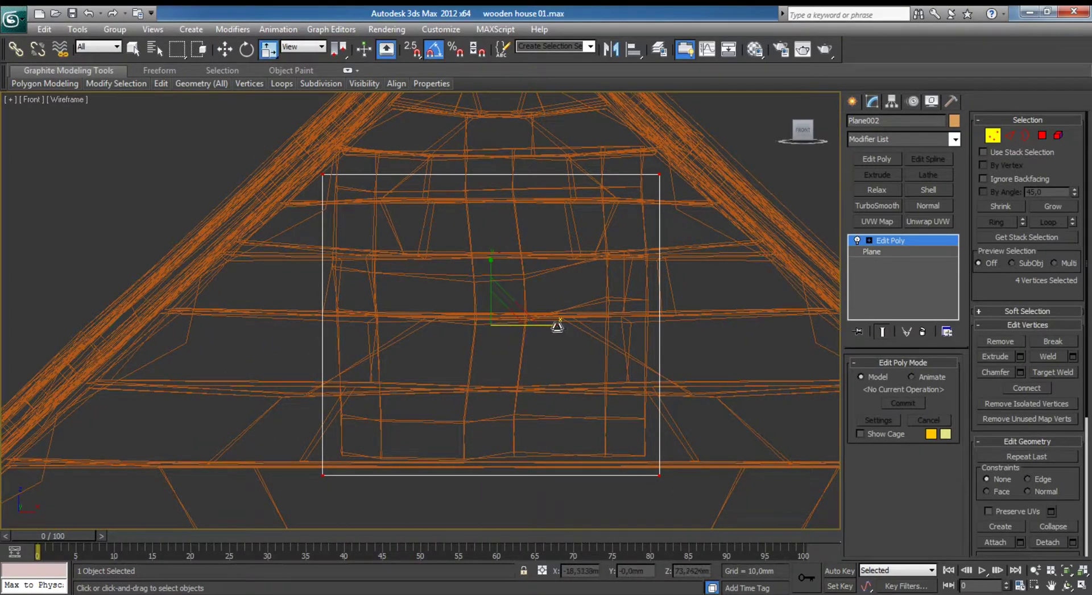
pyautogui.moveTo(557, 326); pyautogui.dragTo(540, 326)
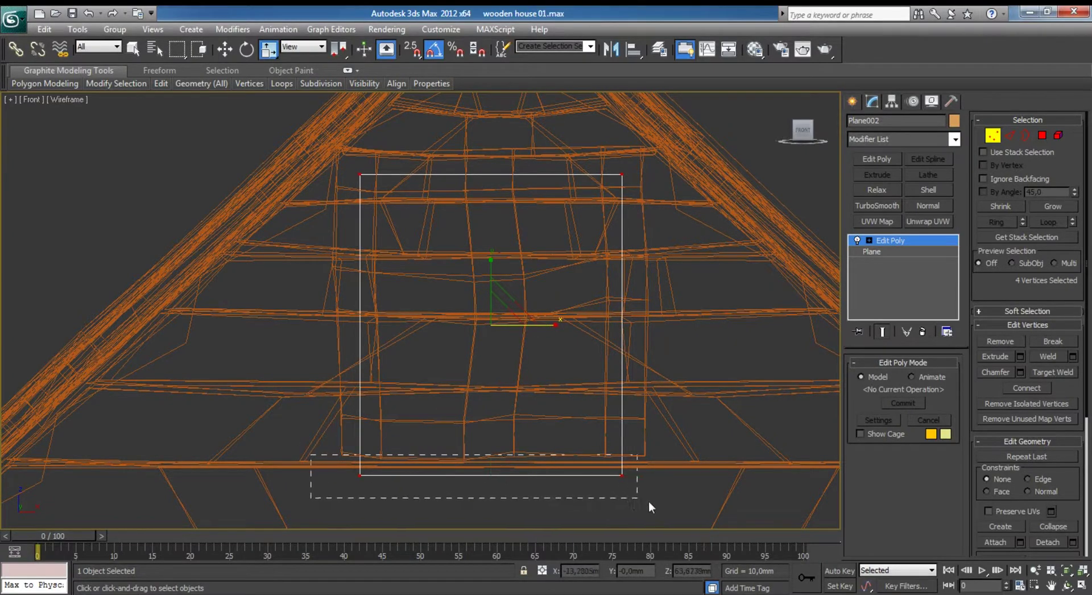
pyautogui.moveTo(648, 502); pyautogui.dragTo(649, 502)
pyautogui.press('w')
pyautogui.moveTo(494, 440); pyautogui.dragTo(494, 401)
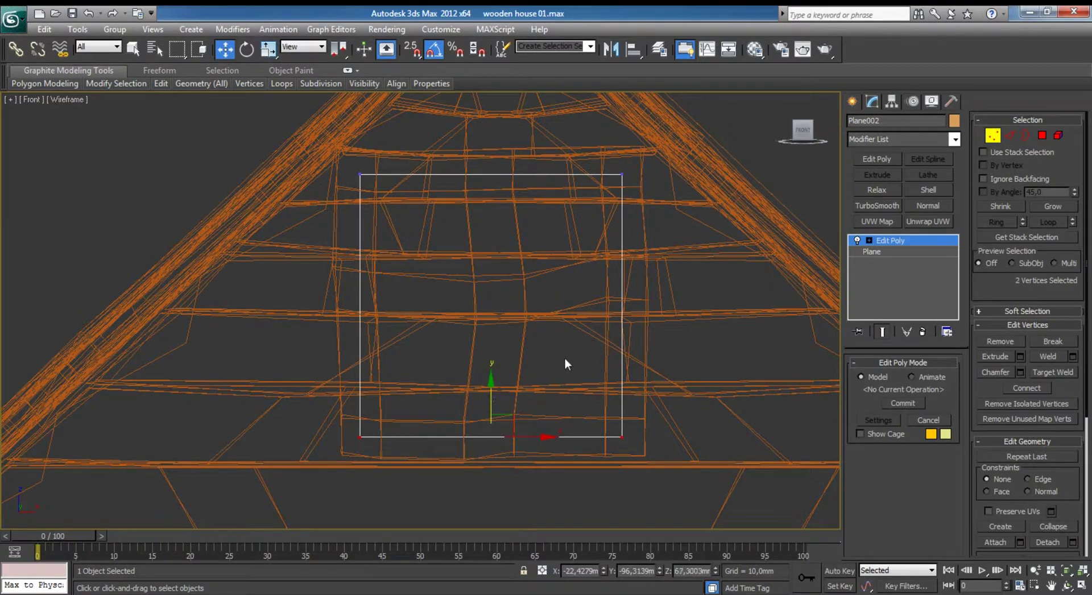
# Select the gable window frame together with its plane and lower them on the gable.
pyautogui.press('1')
pyautogui.keyDown('ctrl'); pyautogui.click(646, 341); pyautogui.keyUp('ctrl')
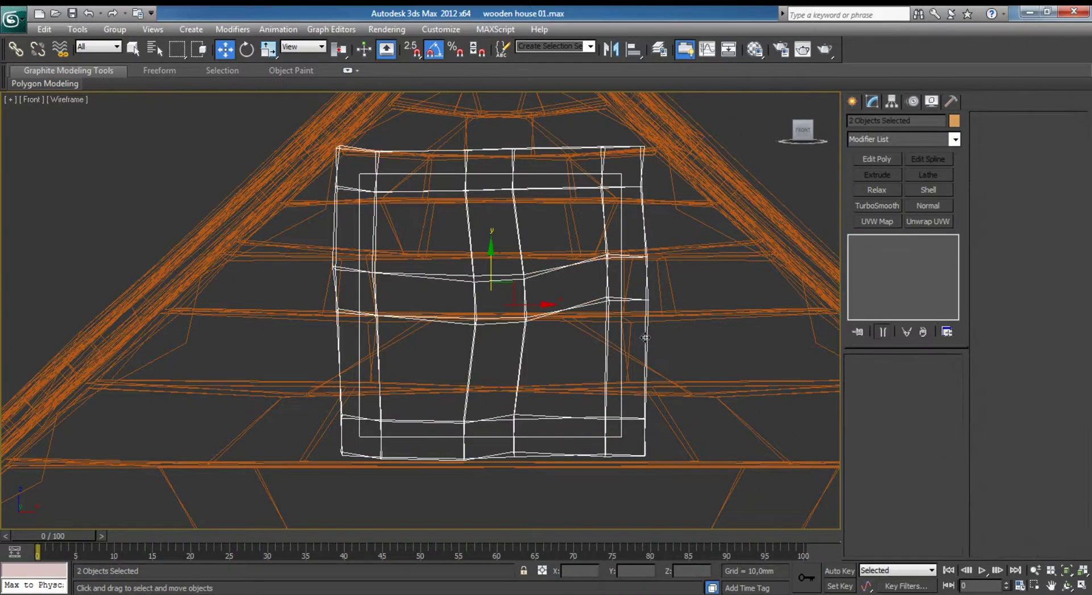
pyautogui.scroll(-5, 609, 287)
pyautogui.hotkey('alt', 'w')
pyautogui.moveTo(609, 287)
pyautogui.keyDown('alt'); pyautogui.mouseDown(button='middle')
pyautogui.moveTo(558, 292)
pyautogui.moveTo(526, 275)
pyautogui.moveTo(543, 237)
pyautogui.mouseUp(button='middle'); pyautogui.keyUp('alt')
pyautogui.moveTo(540, 239); pyautogui.dragTo(540, 262)
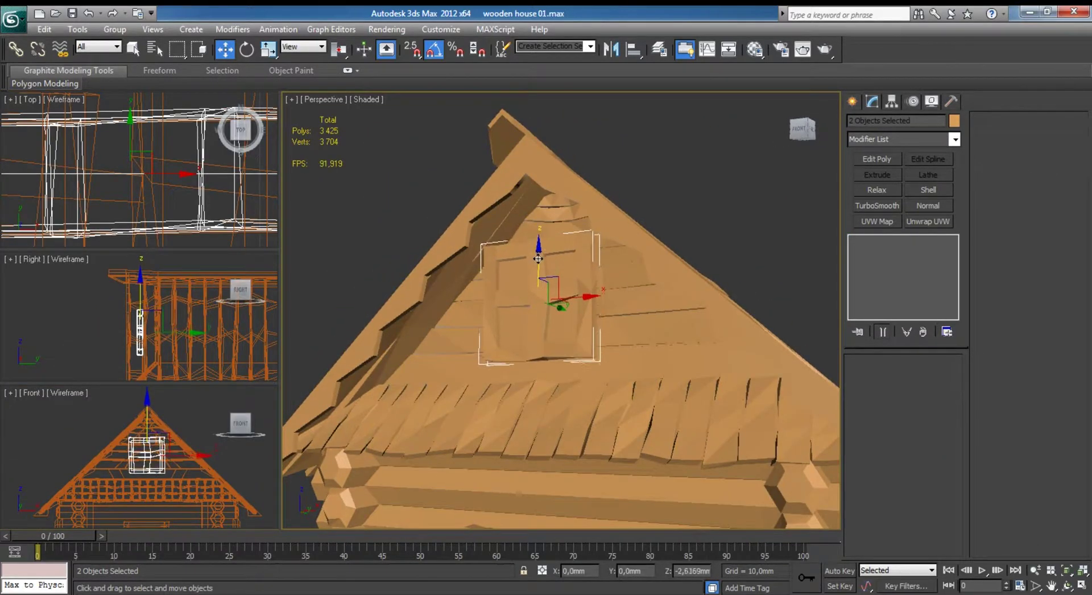
# Move the window and plane onto the gable wall in the Right view.
pyautogui.hotkey('alt', 'w')
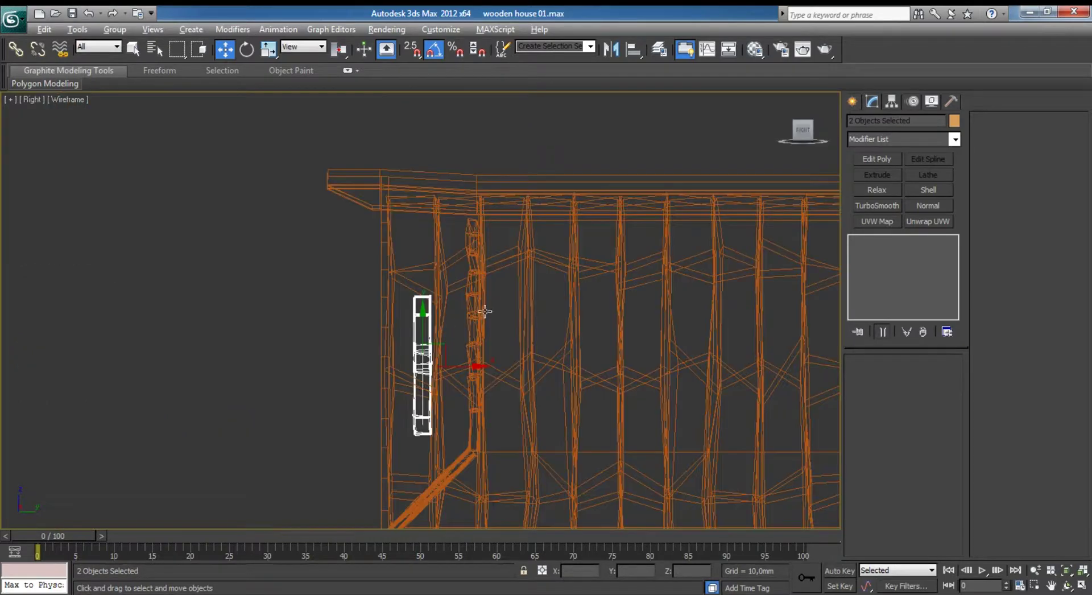
pyautogui.moveTo(458, 364); pyautogui.dragTo(492, 361)
pyautogui.hotkey('alt', 'w')
pyautogui.press('z')
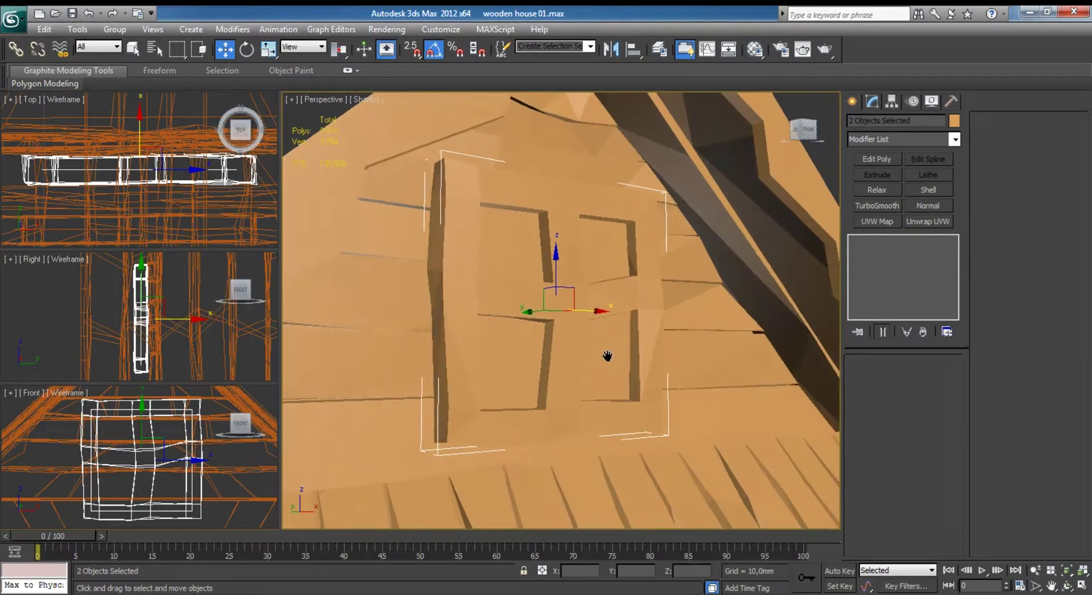
pyautogui.scroll(-5, 609, 358)
pyautogui.scroll(-3, 575, 331)
pyautogui.keyDown('alt'); pyautogui.moveTo(575, 330); pyautogui.dragTo(622, 328, button='middle'); pyautogui.keyUp('alt')
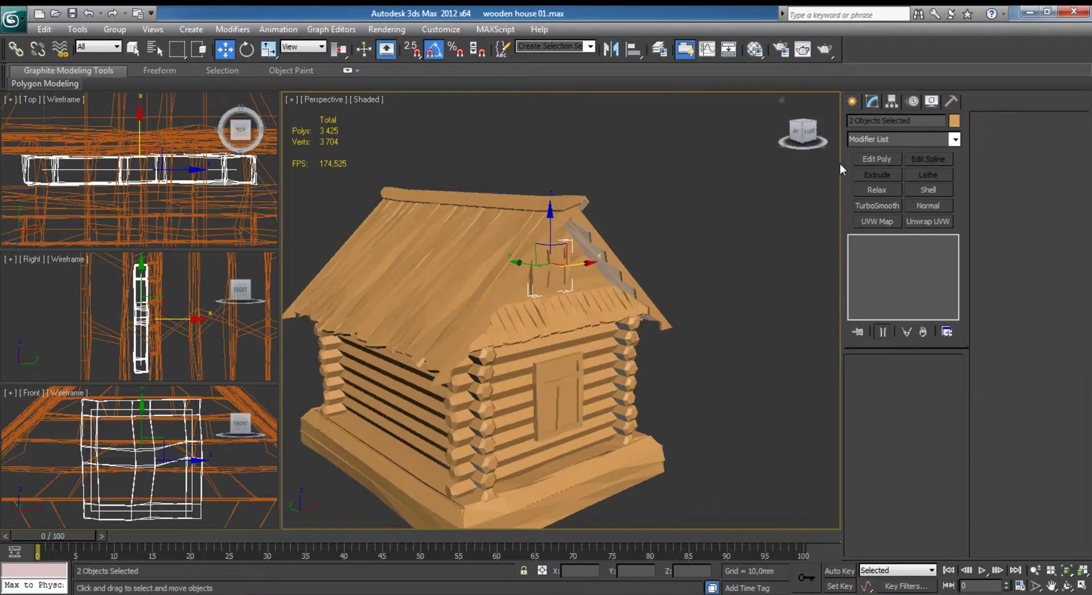
# Orbit the perspective view to face the front wall and its door.
pyautogui.click(852, 101)
pyautogui.click(705, 274)
pyautogui.moveTo(705, 274)
pyautogui.keyDown('alt'); pyautogui.mouseDown(button='middle')
pyautogui.moveTo(638, 254)
pyautogui.moveTo(695, 336)
pyautogui.moveTo(633, 302)
pyautogui.mouseUp(button='middle'); pyautogui.keyUp('alt')
pyautogui.scroll(5, 634, 302)
pyautogui.click(568, 324)
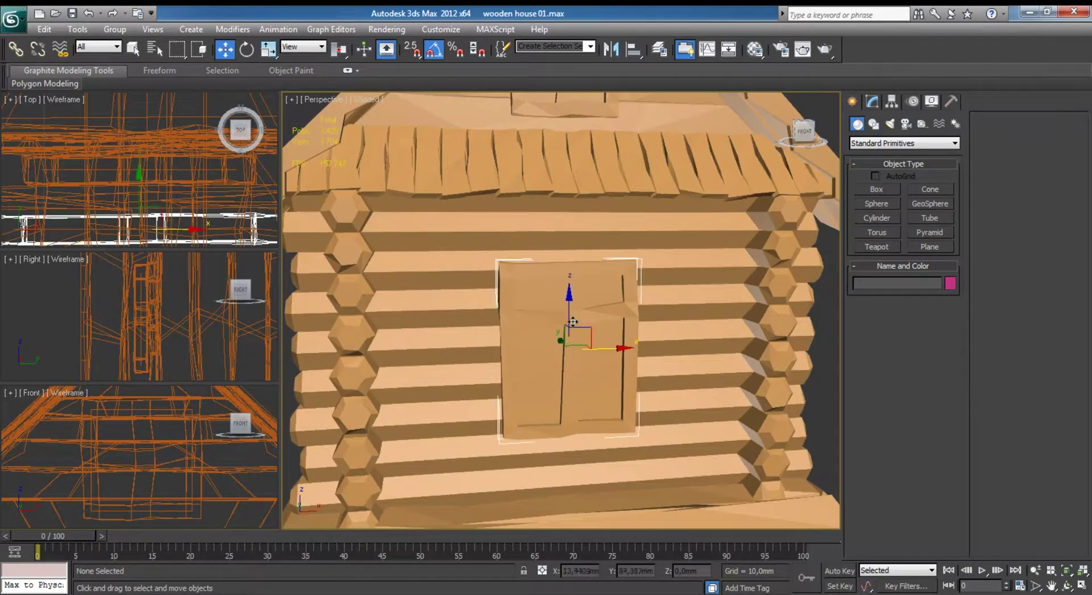
pyautogui.keyDown('alt'); pyautogui.moveTo(613, 354); pyautogui.dragTo(780, 323, button='middle'); pyautogui.keyUp('alt')
pyautogui.click(780, 323)
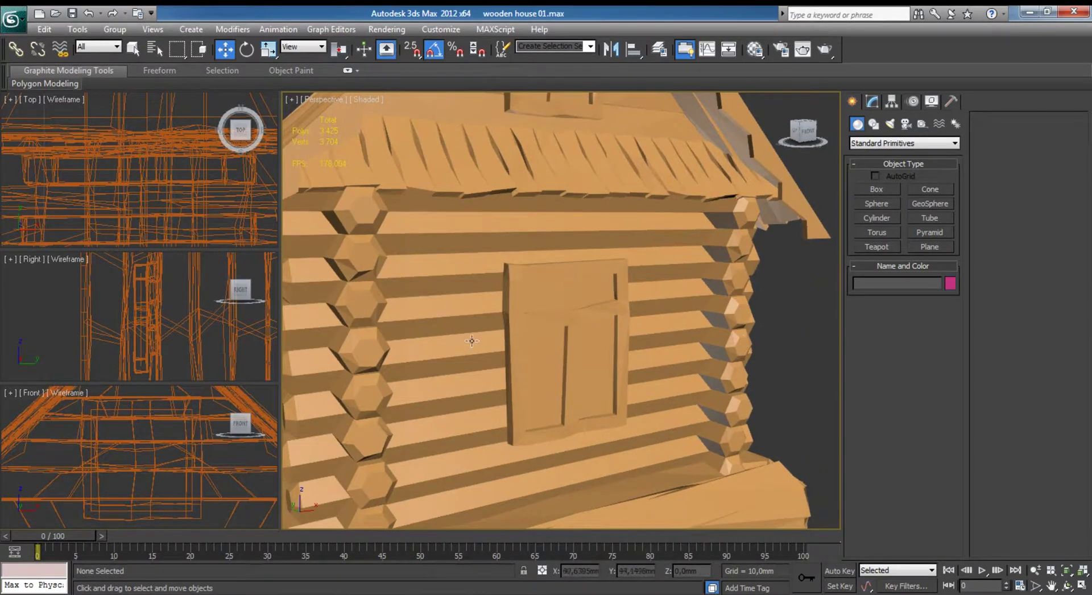
# Maximise the Front view and zoom in on the door.
pyautogui.click(153, 325)
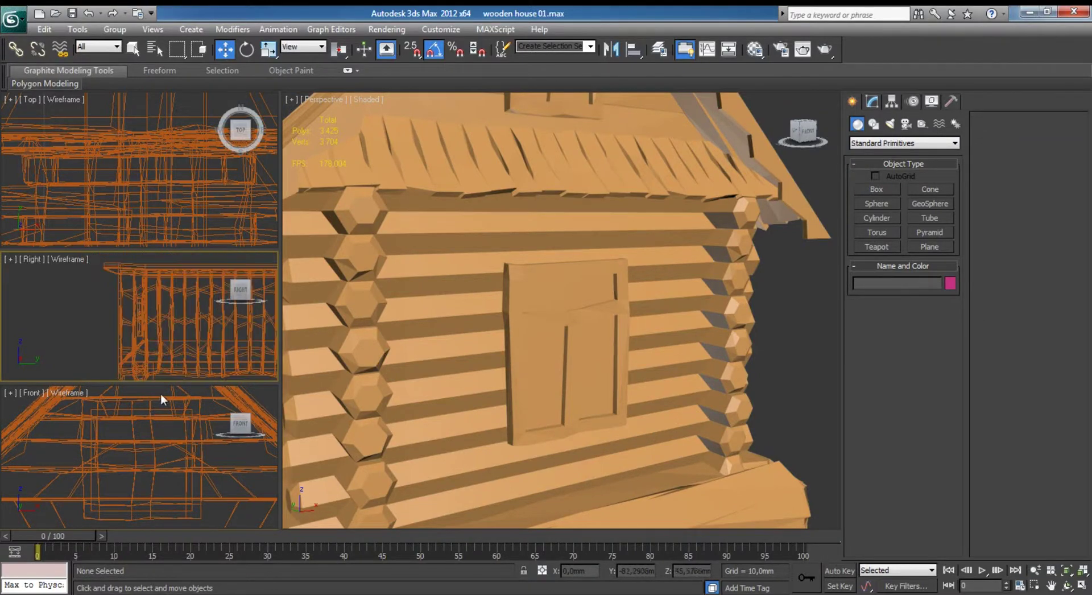
pyautogui.scroll(3, 160, 393)
pyautogui.hotkey('alt', 'w')
pyautogui.scroll(-3, 464, 463)
pyautogui.moveTo(463, 463); pyautogui.dragTo(494, 245, button='middle')
pyautogui.scroll(3, 494, 245)
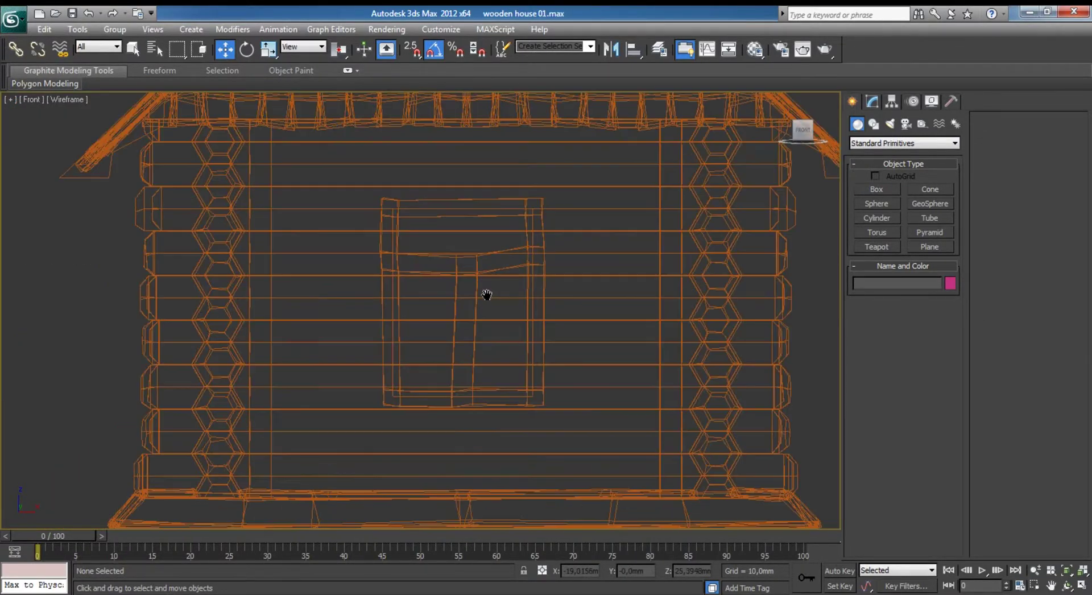
# Draw a tall Box to the left of the door in the Front view.
pyautogui.click(878, 189)
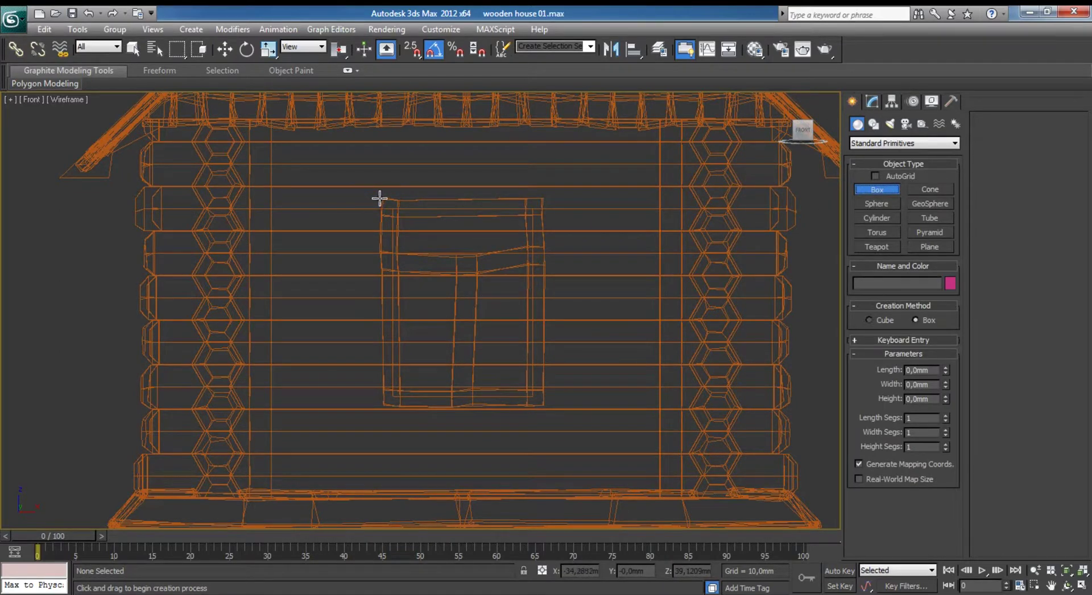
pyautogui.moveTo(350, 250); pyautogui.dragTo(291, 405)
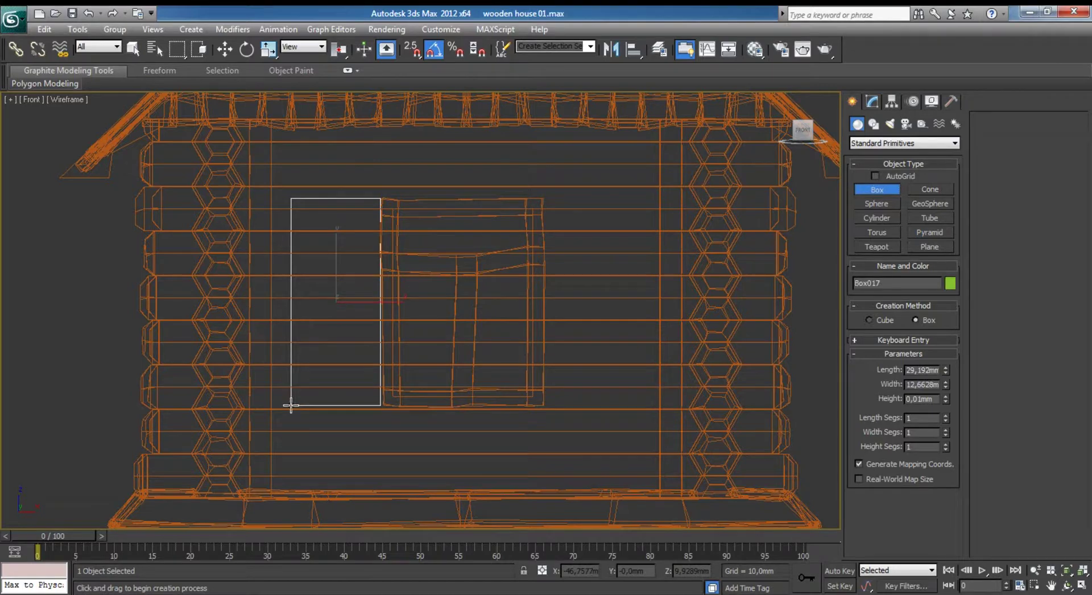
pyautogui.click(337, 282)
pyautogui.press('w')
pyautogui.hotkey('alt', 'w')
# Push the new box against the log wall along Y.
pyautogui.scroll(3, 556, 354)
pyautogui.scroll(-5, 554, 354)
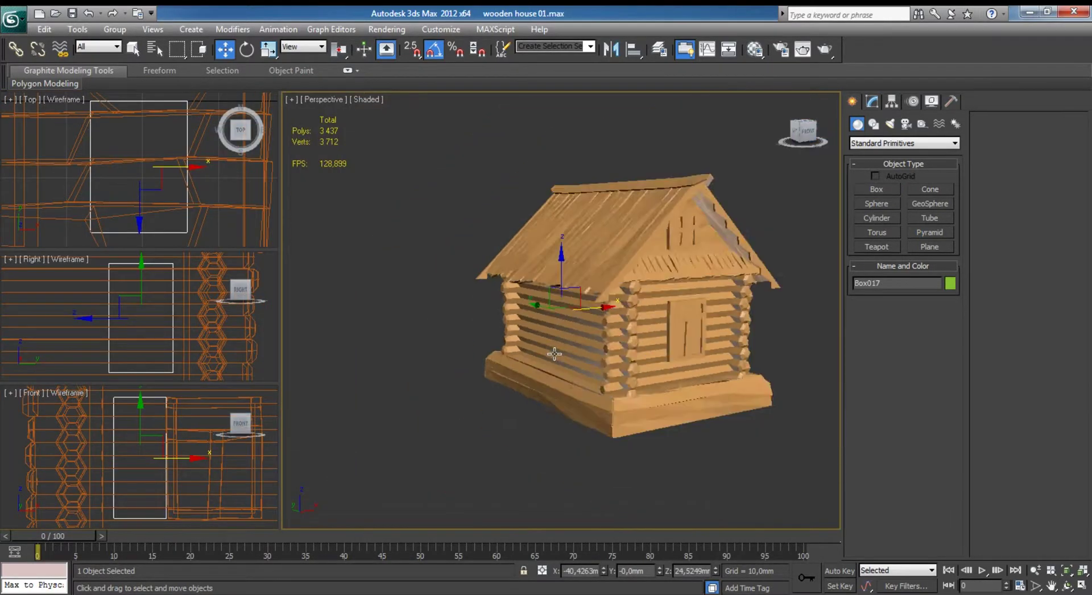
pyautogui.scroll(-4, 554, 354)
pyautogui.moveTo(551, 350); pyautogui.dragTo(569, 357, button='middle')
pyautogui.scroll(4, 570, 357)
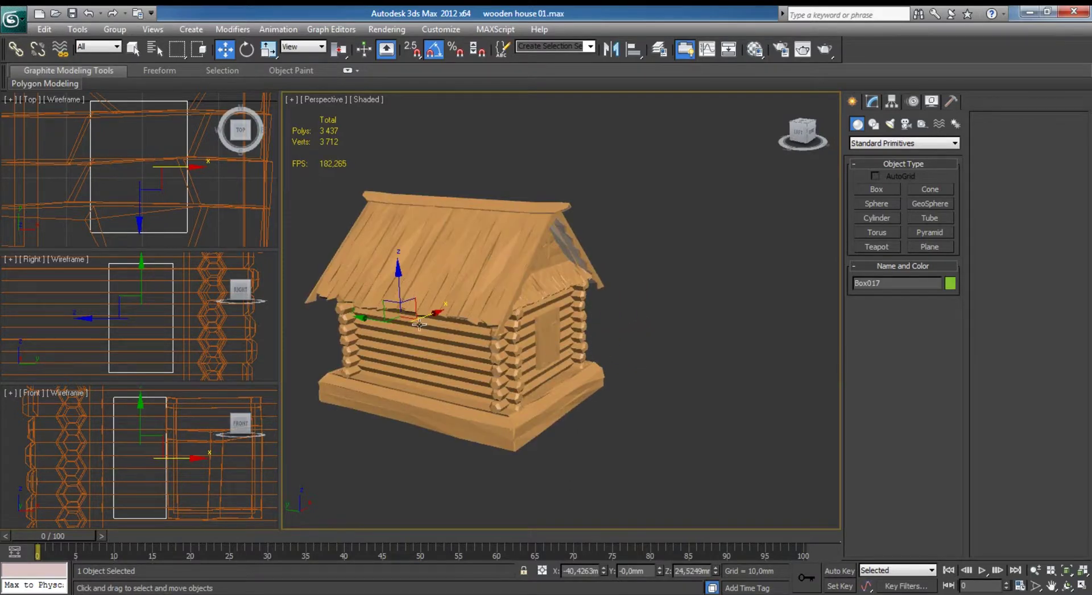
pyautogui.moveTo(370, 320); pyautogui.dragTo(464, 329)
pyautogui.press('z')
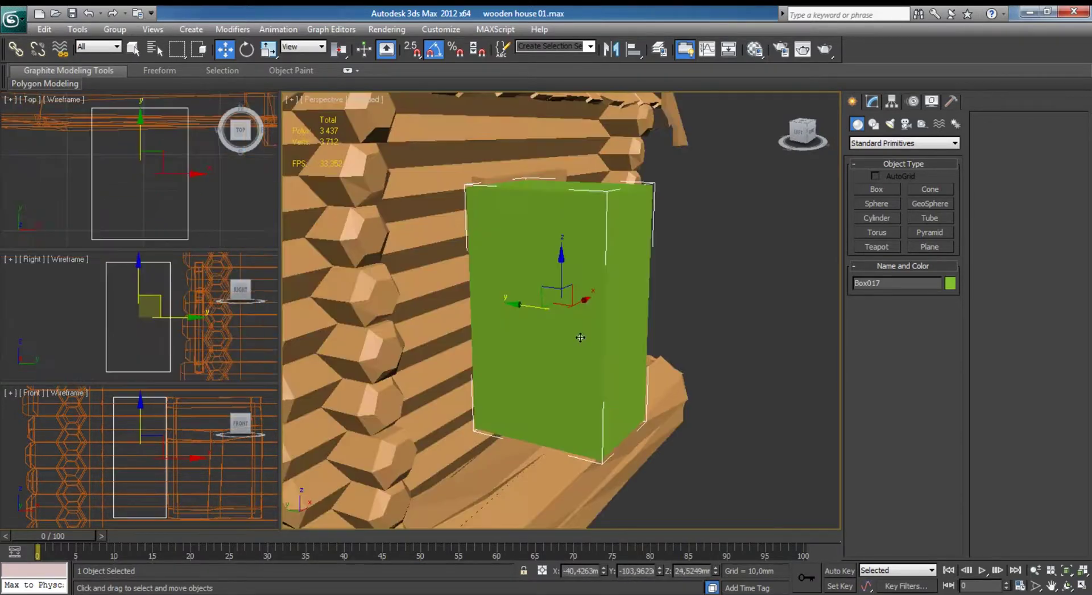
# Set Box017's Height to 1,8926mm in the Modify panel.
pyautogui.click(872, 101)
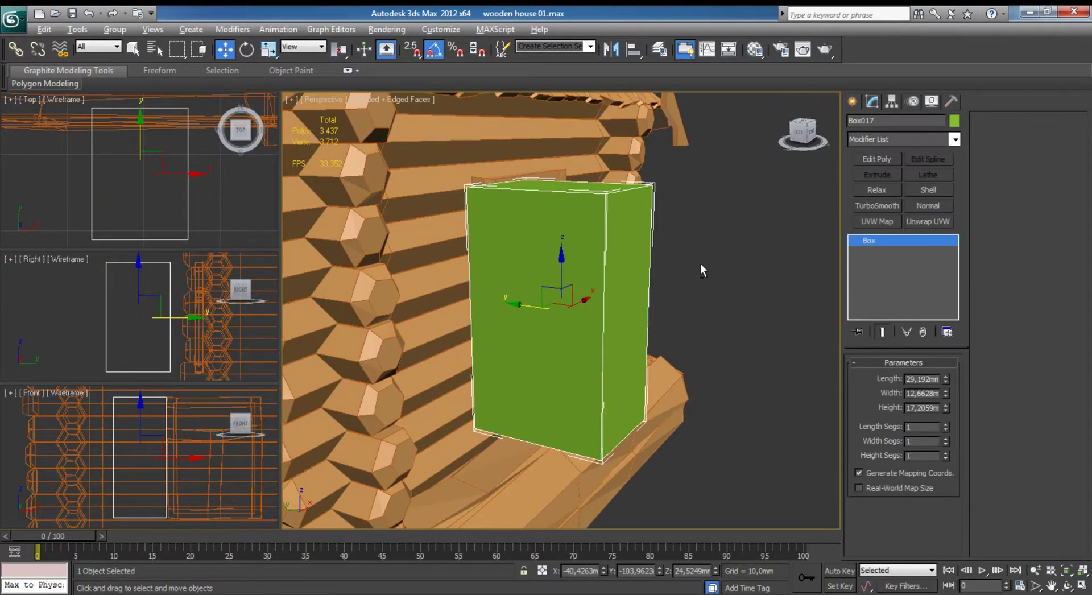
pyautogui.keyDown('alt'); pyautogui.moveTo(700, 264); pyautogui.dragTo(796, 307, button='middle'); pyautogui.keyUp('alt')
pyautogui.moveTo(944, 409); pyautogui.dragTo(947, 469)
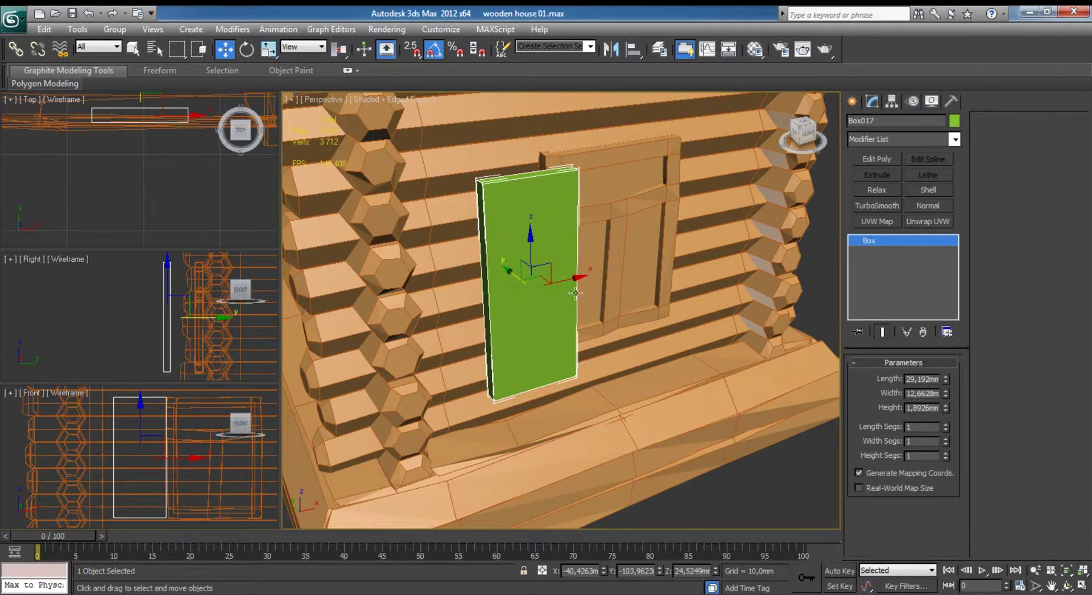
# Add Edit Poly to Box017 and connect its edges with 2 segments, splitting the door into three panels.
pyautogui.click(885, 159)
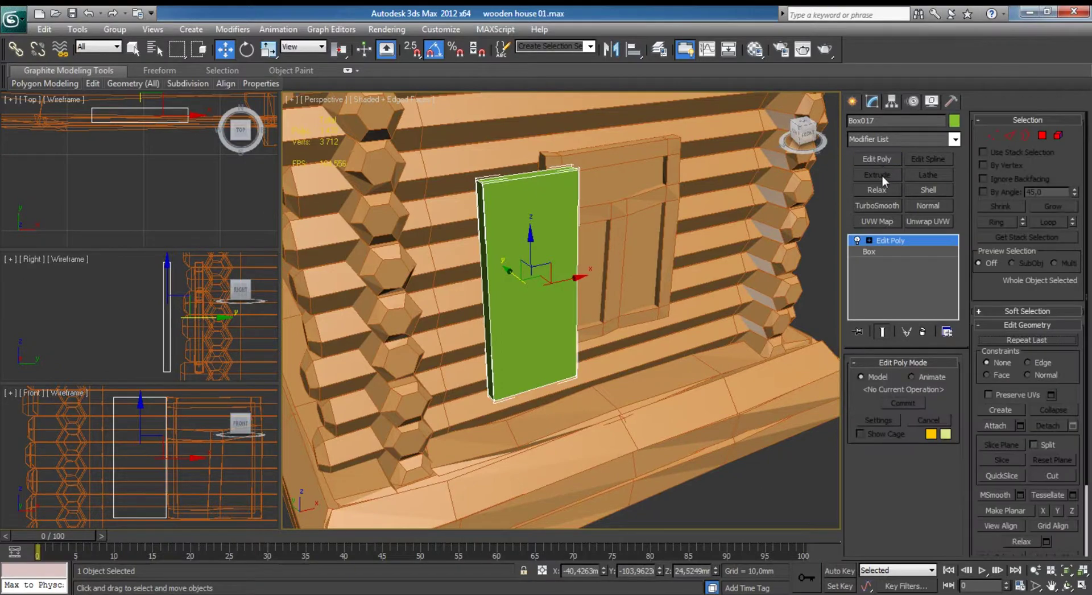
pyautogui.click(1042, 137)
pyautogui.click(548, 213)
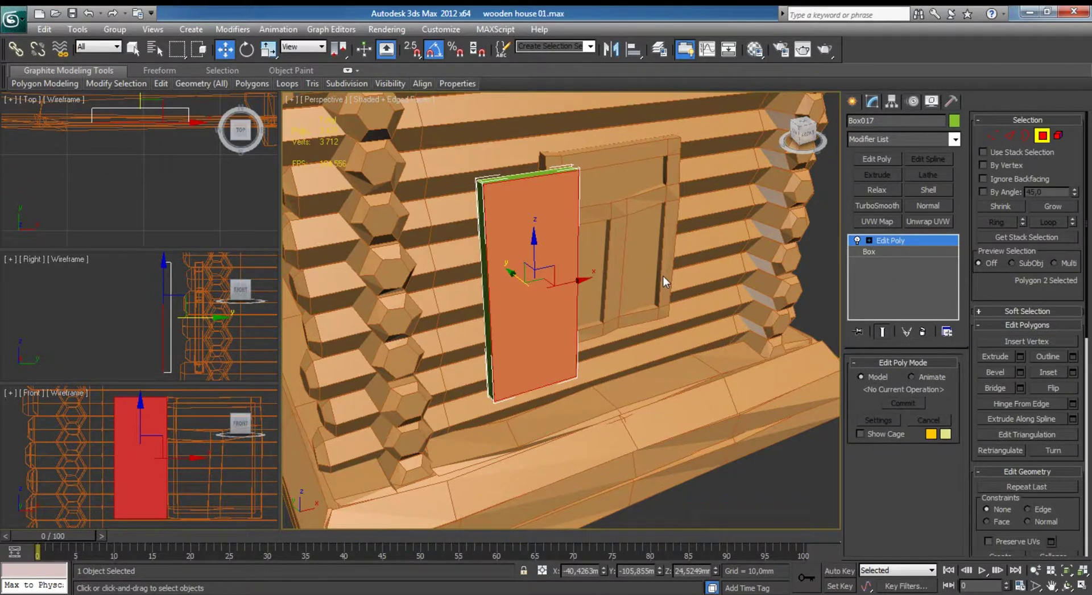
pyautogui.hotkey('alt', 'w')
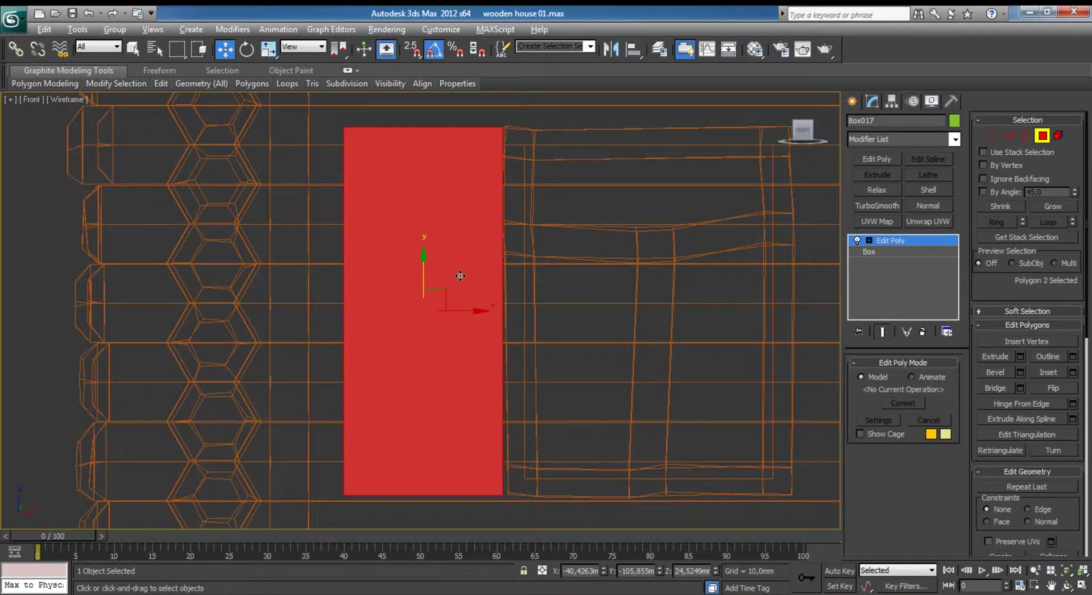
pyautogui.click(1010, 137)
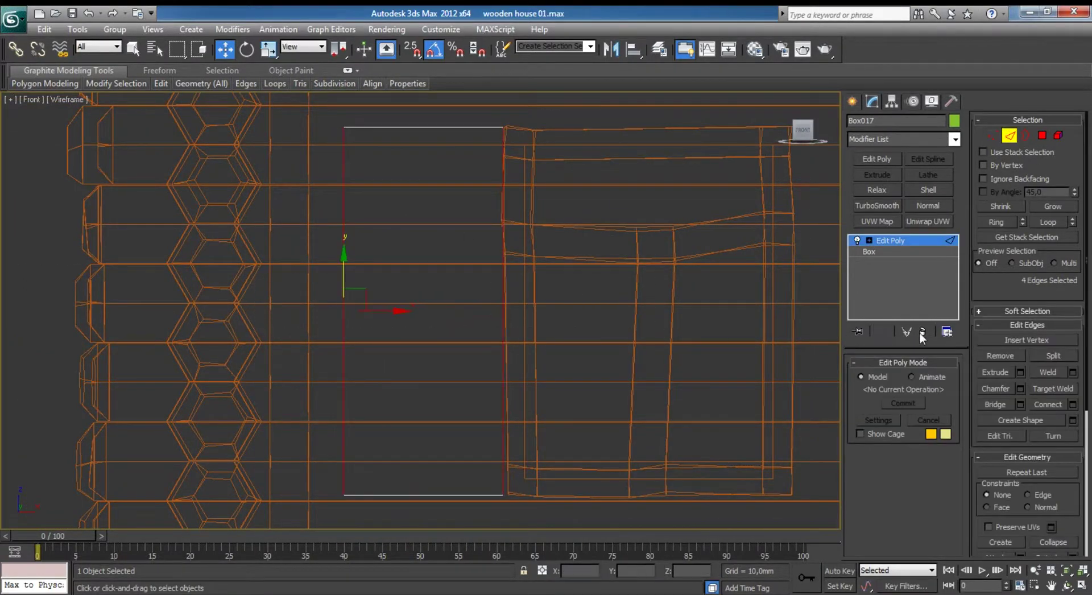
pyautogui.click(1071, 405)
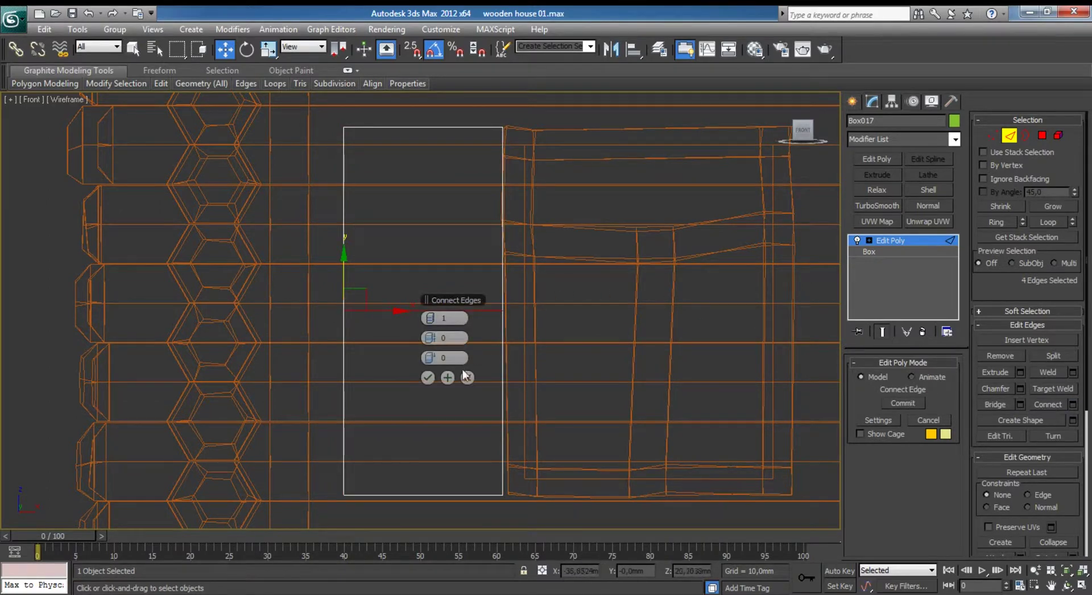
pyautogui.moveTo(431, 317); pyautogui.dragTo(437, 317)
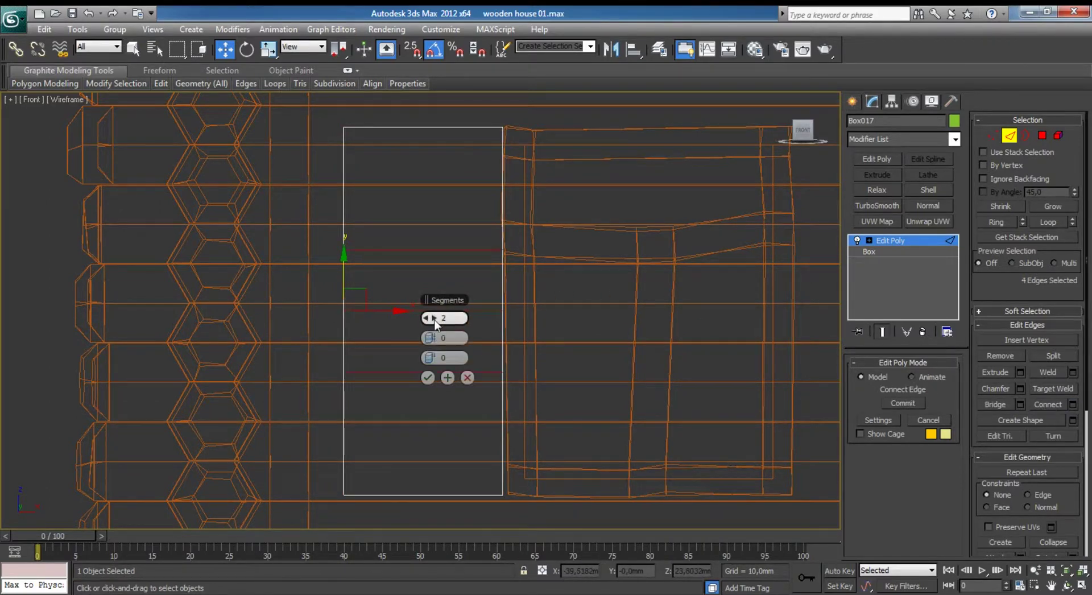
pyautogui.click(428, 378)
# Select the top, middle and bottom door panel faces.
pyautogui.click(1041, 135)
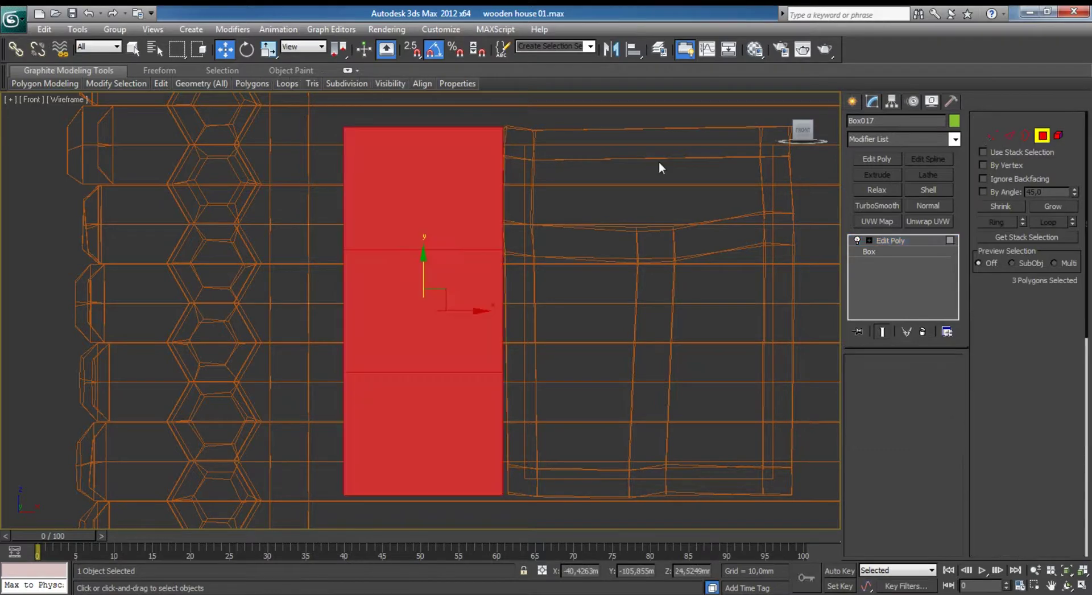
pyautogui.click(429, 228)
pyautogui.keyDown('ctrl'); pyautogui.click(428, 280); pyautogui.keyUp('ctrl')
pyautogui.keyDown('ctrl'); pyautogui.click(430, 424); pyautogui.keyUp('ctrl')
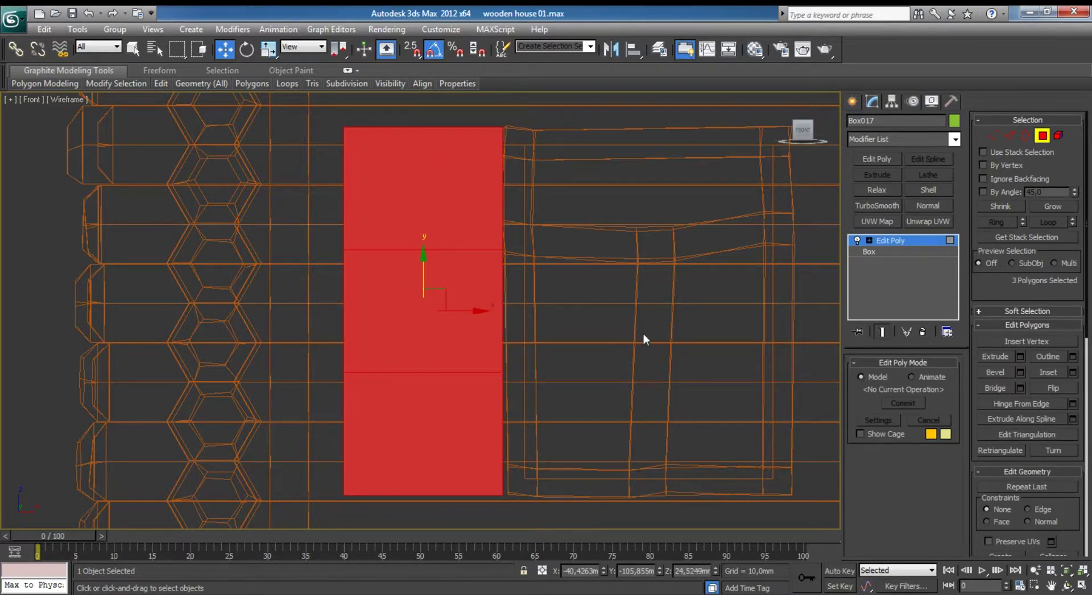
pyautogui.hotkey('alt', 'w')
pyautogui.keyDown('alt'); pyautogui.moveTo(644, 332); pyautogui.dragTo(641, 308, button='middle'); pyautogui.keyUp('alt')
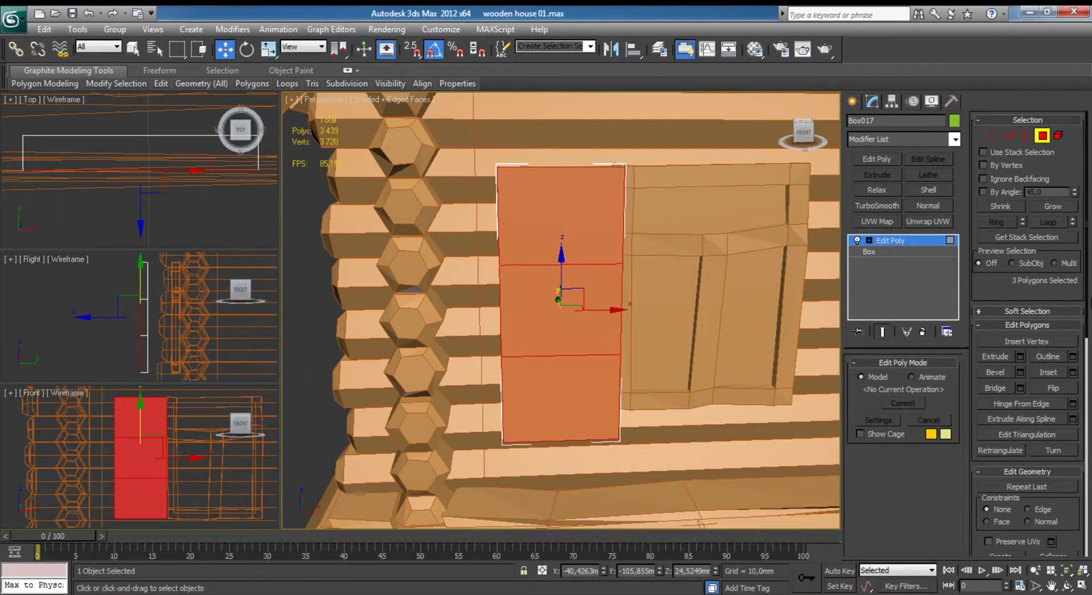
# Bevel the three panels By Polygon with a negative outline, giving each a thin inset border.
pyautogui.click(1020, 371)
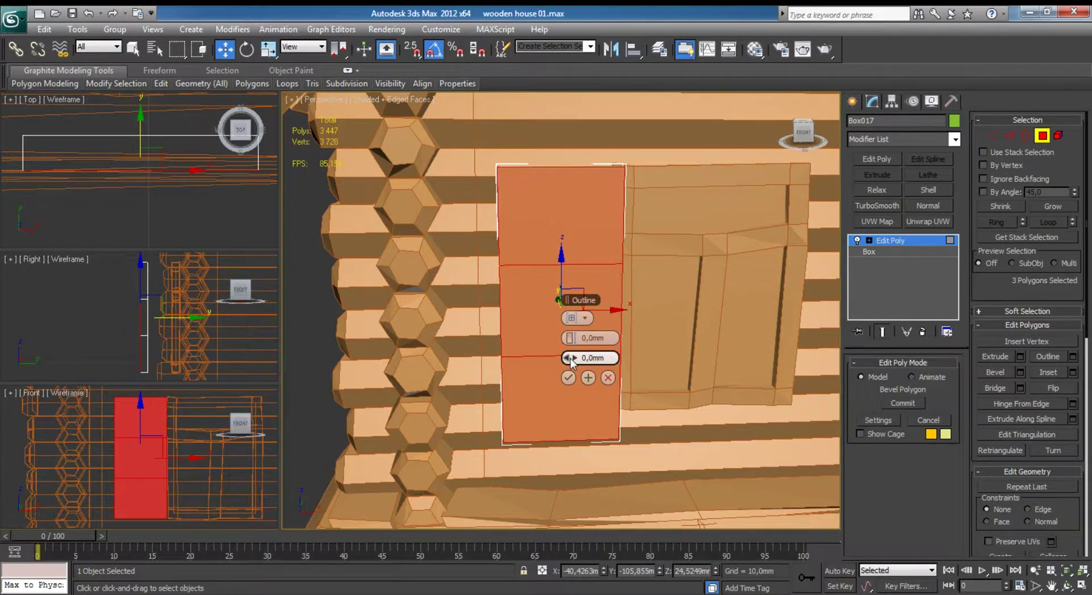
pyautogui.moveTo(567, 357); pyautogui.dragTo(558, 358)
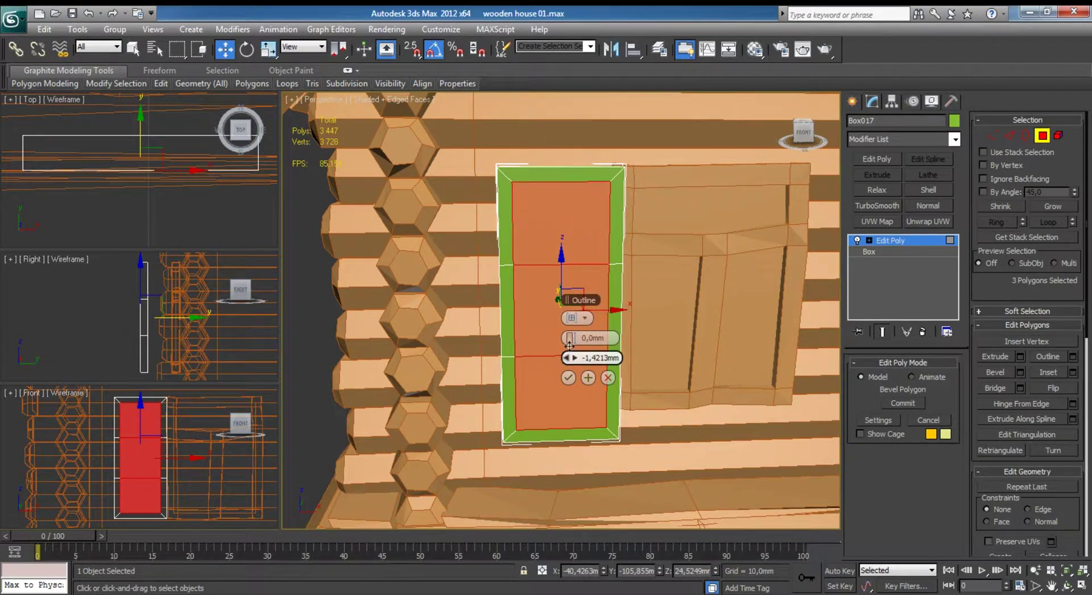
pyautogui.click(616, 348)
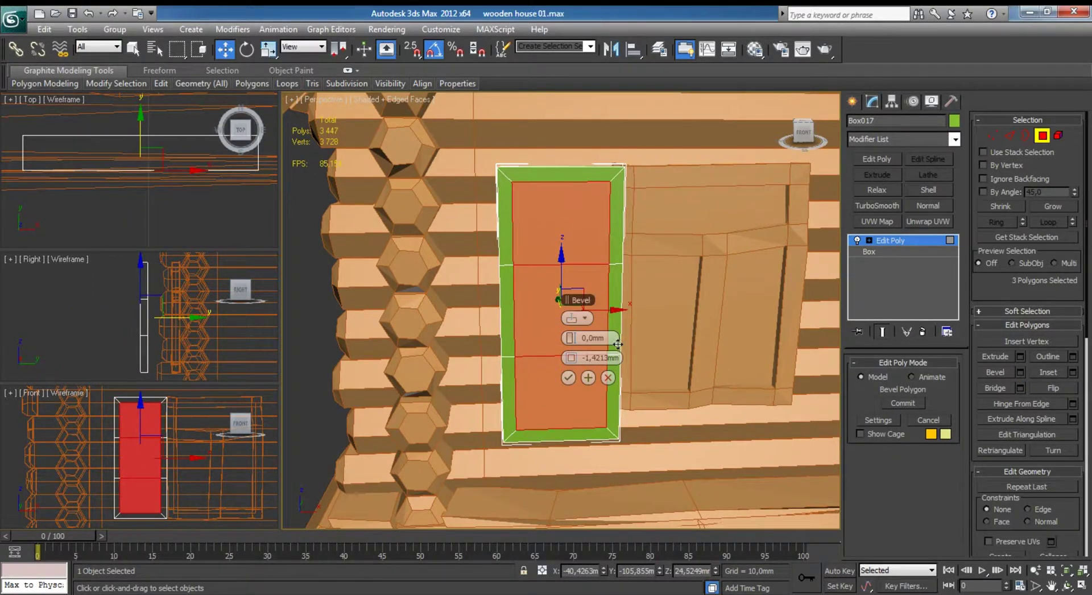
pyautogui.click(578, 318)
pyautogui.click(608, 371)
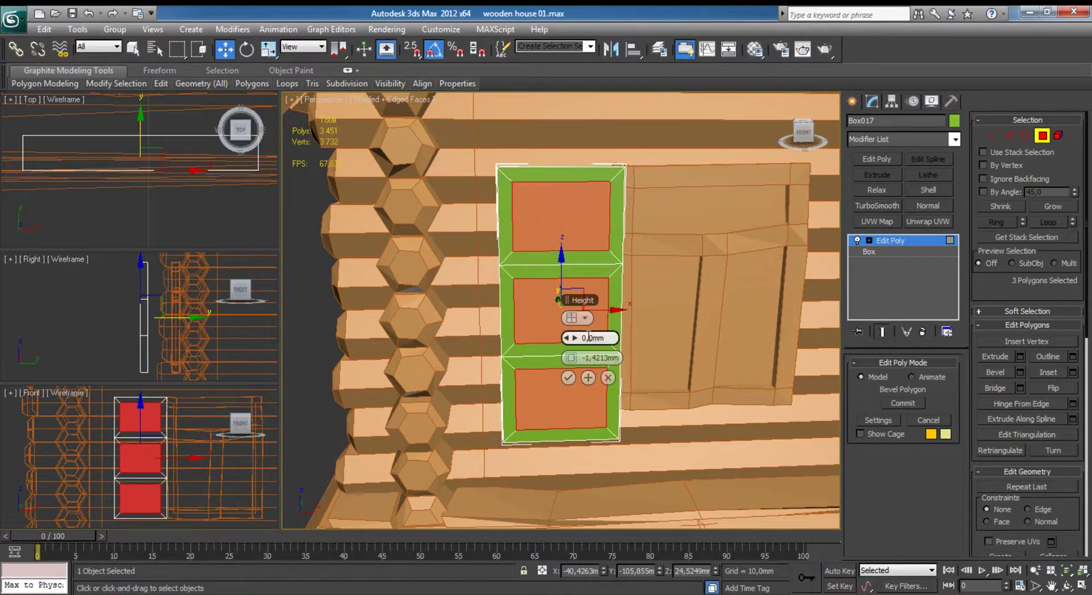
pyautogui.moveTo(570, 358); pyautogui.dragTo(570, 367)
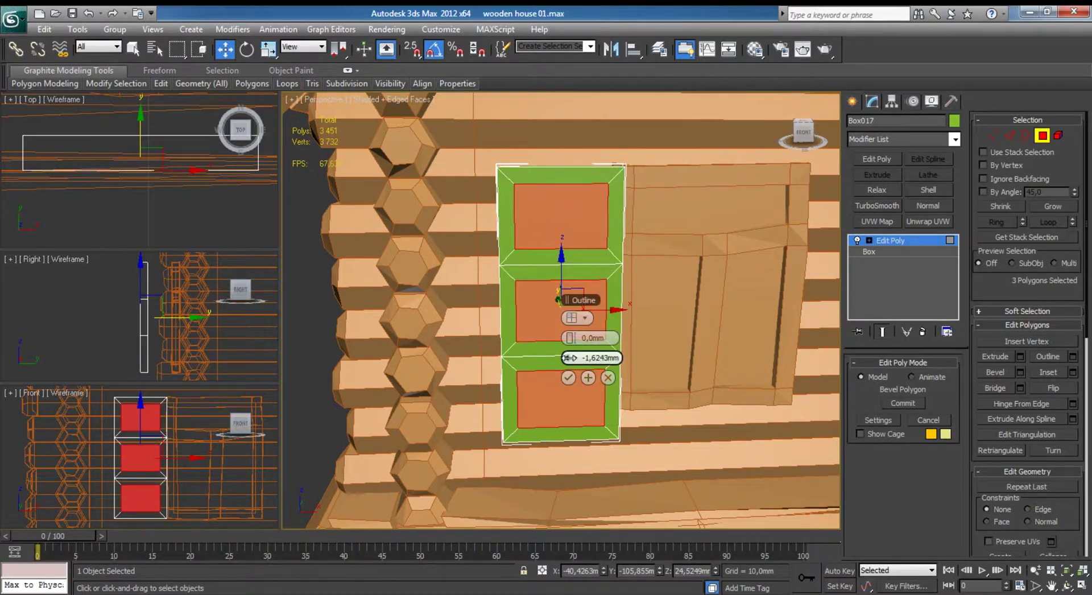
pyautogui.click(568, 378)
# Bevel the panels again with negative height to recess them into the door.
pyautogui.keyDown('alt'); pyautogui.moveTo(568, 379); pyautogui.dragTo(625, 342, button='middle'); pyautogui.keyUp('alt')
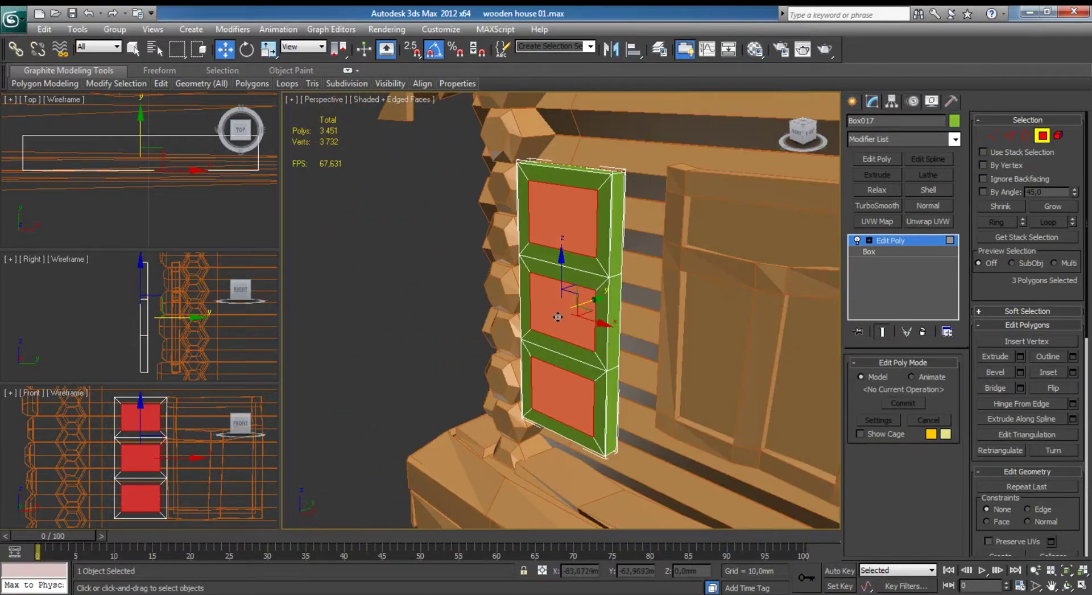
pyautogui.click(1020, 373)
pyautogui.moveTo(567, 335); pyautogui.dragTo(570, 357)
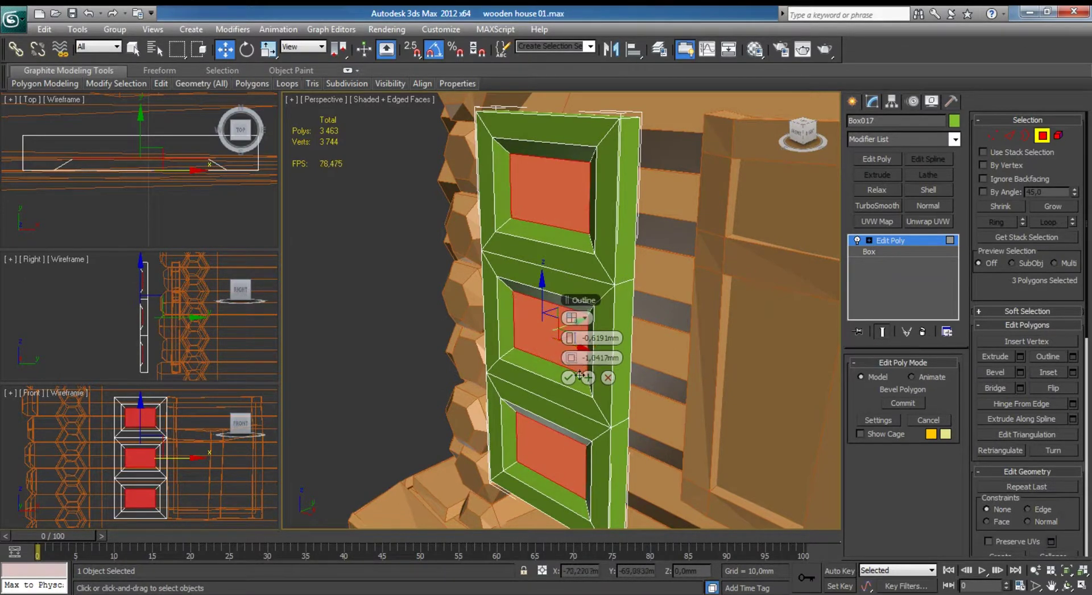
pyautogui.click(568, 377)
pyautogui.moveTo(568, 377)
pyautogui.keyDown('alt'); pyautogui.mouseDown(button='middle')
pyautogui.moveTo(568, 338)
pyautogui.moveTo(678, 330)
pyautogui.mouseUp(button='middle'); pyautogui.keyUp('alt')
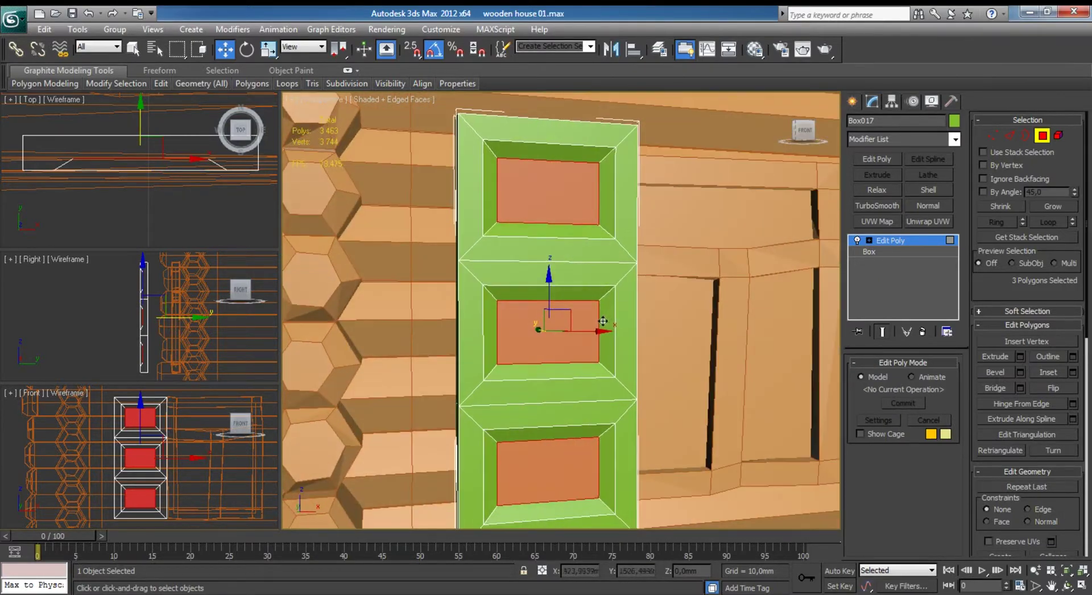
pyautogui.click(678, 330)
pyautogui.press('F4')
pyautogui.scroll(-2, 657, 301)
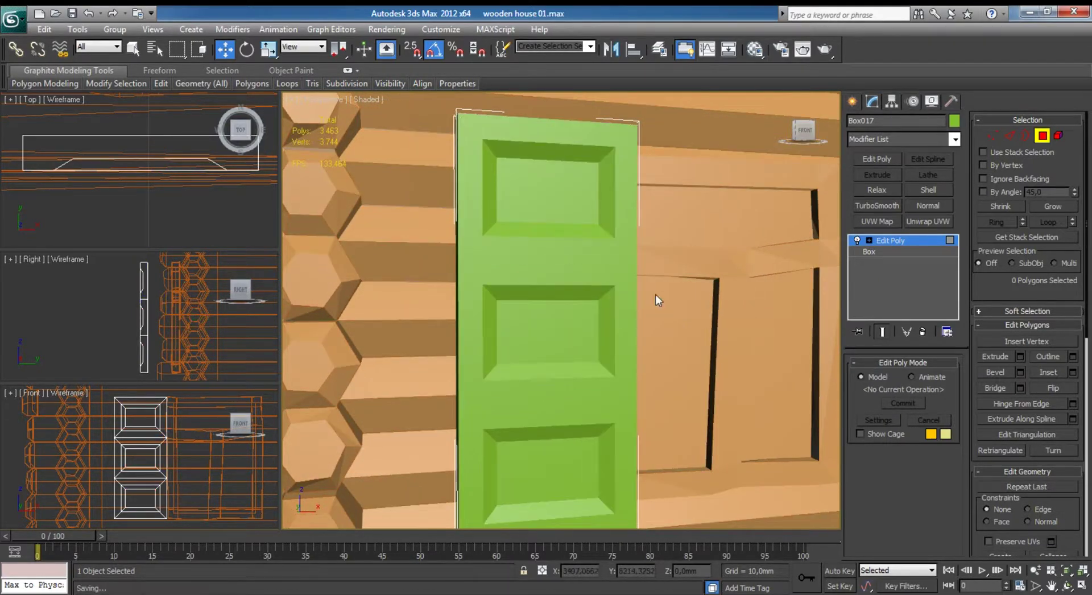
pyautogui.scroll(-5, 639, 288)
# Select all of the door's faces and Clear All smoothing groups so they shade flat.
pyautogui.click(1042, 136)
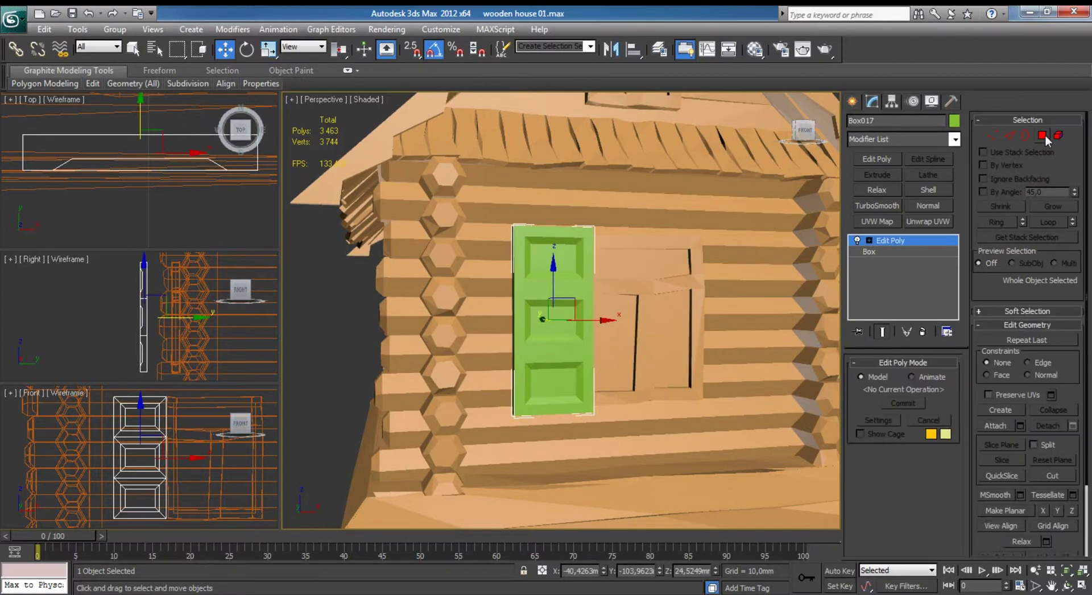
pyautogui.click(1042, 135)
pyautogui.hotkey('ctrl', 'a')
pyautogui.scroll(-5, 1046, 171)
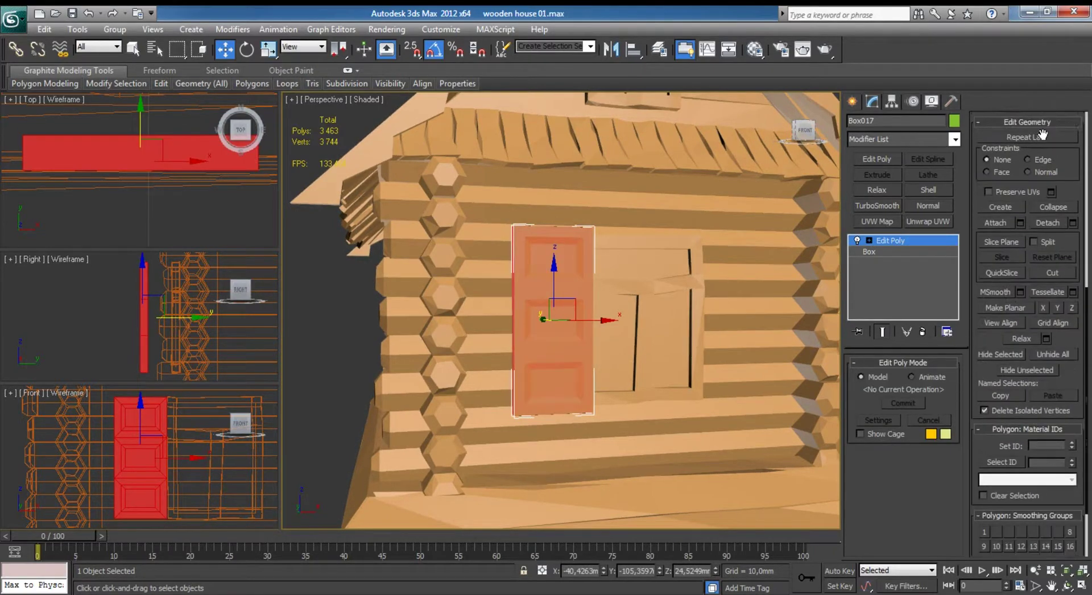
pyautogui.scroll(-5, 1048, 126)
pyautogui.click(1052, 510)
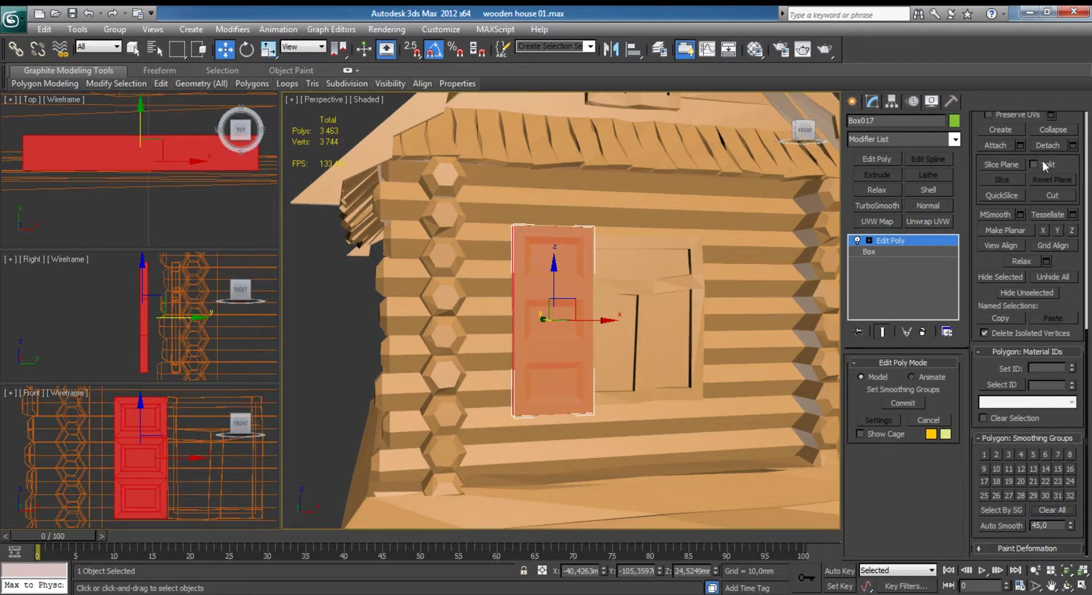
pyautogui.scroll(5, 1072, 297)
pyautogui.scroll(5, 1076, 330)
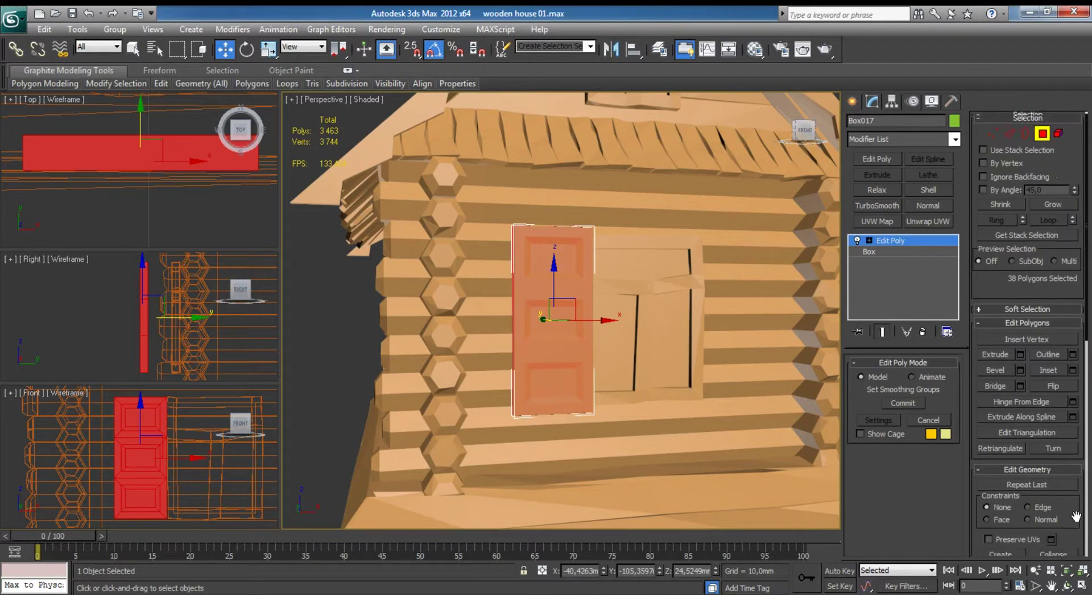
pyautogui.click(1040, 135)
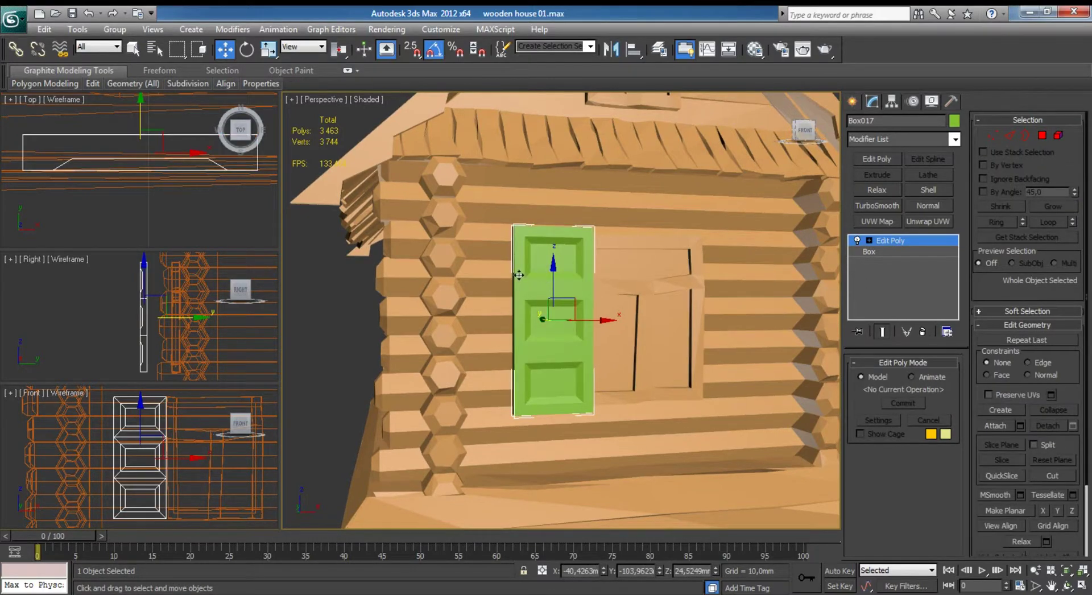
pyautogui.press('F4')
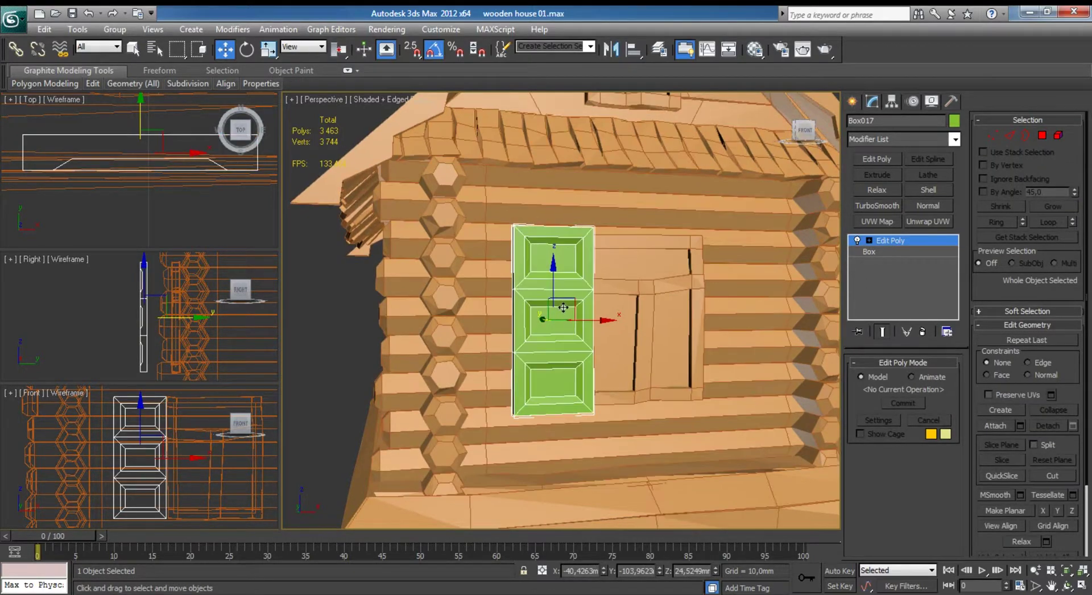
pyautogui.keyDown('alt'); pyautogui.moveTo(563, 307); pyautogui.dragTo(805, 279, button='middle'); pyautogui.keyUp('alt')
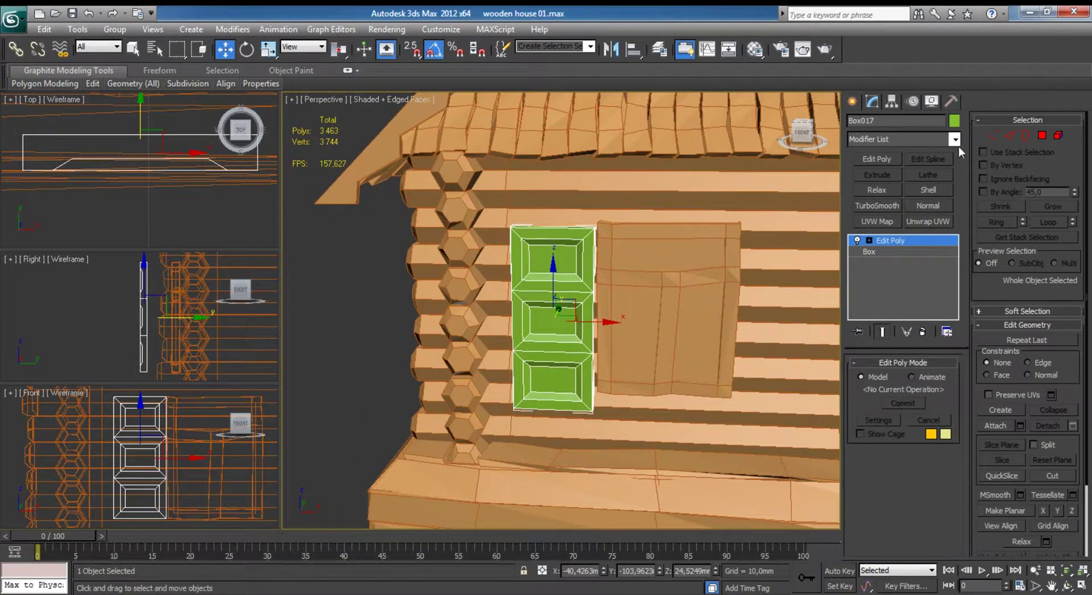
# Add a Noise modifier to the door with scale 1,0.
pyautogui.click(954, 138)
pyautogui.scroll(-3, 847, 462)
pyautogui.scroll(-3, 848, 463)
pyautogui.scroll(-2, 847, 462)
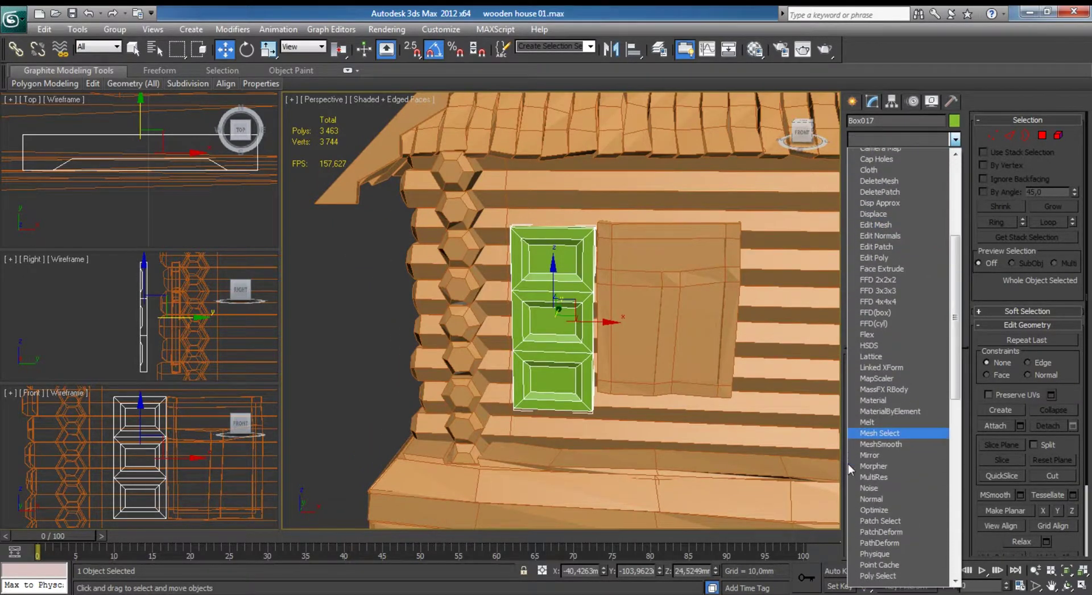
pyautogui.scroll(-2, 847, 462)
pyautogui.scroll(-2, 878, 459)
pyautogui.scroll(-2, 878, 459)
pyautogui.scroll(-2, 878, 459)
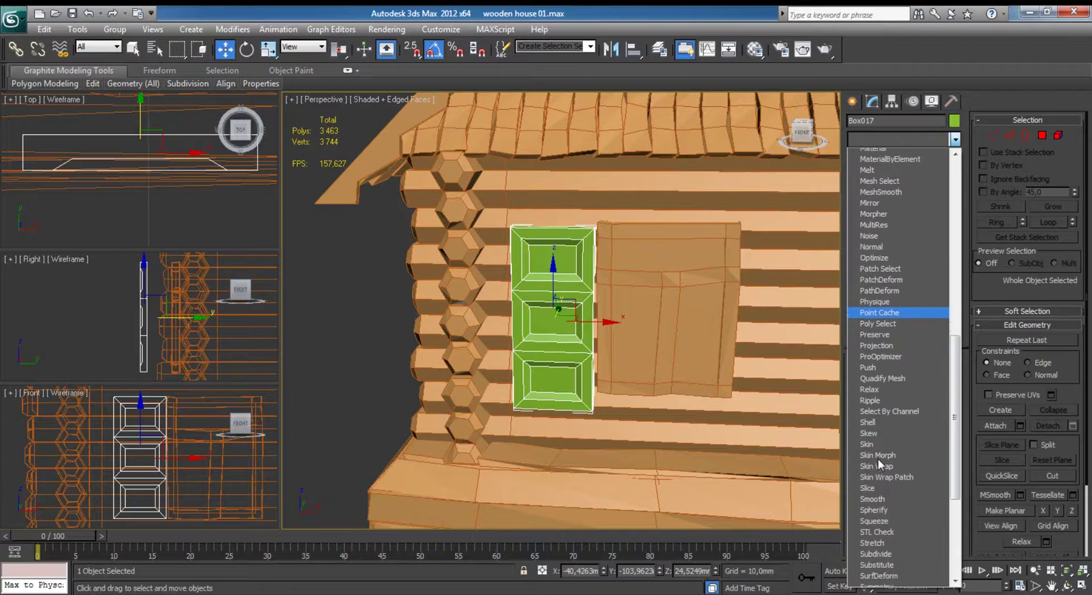
pyautogui.scroll(-2, 878, 458)
pyautogui.scroll(-2, 878, 458)
pyautogui.scroll(-2, 878, 454)
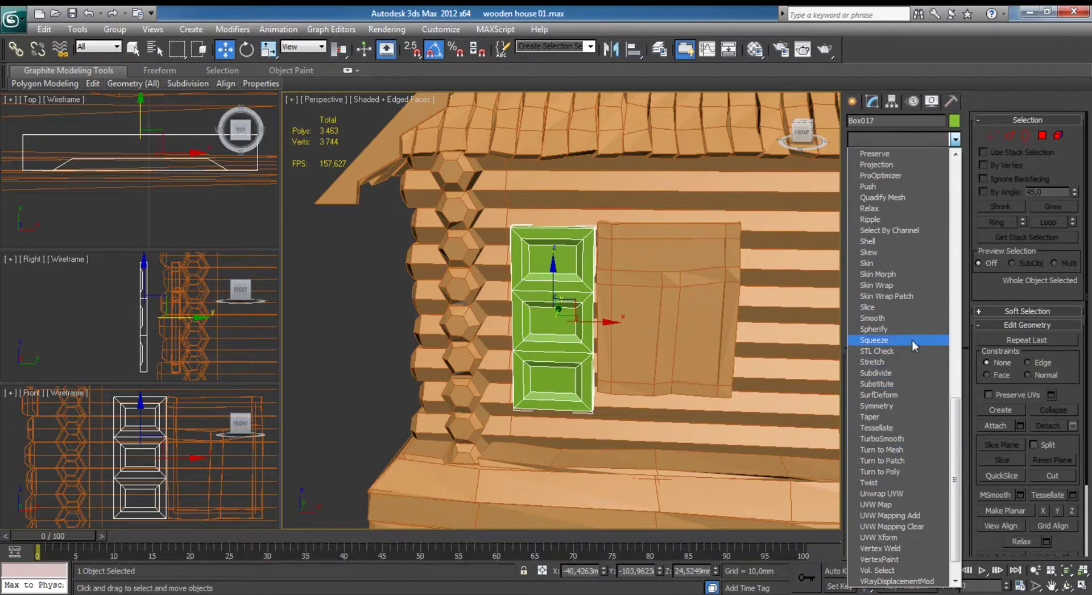
pyautogui.scroll(1, 895, 335)
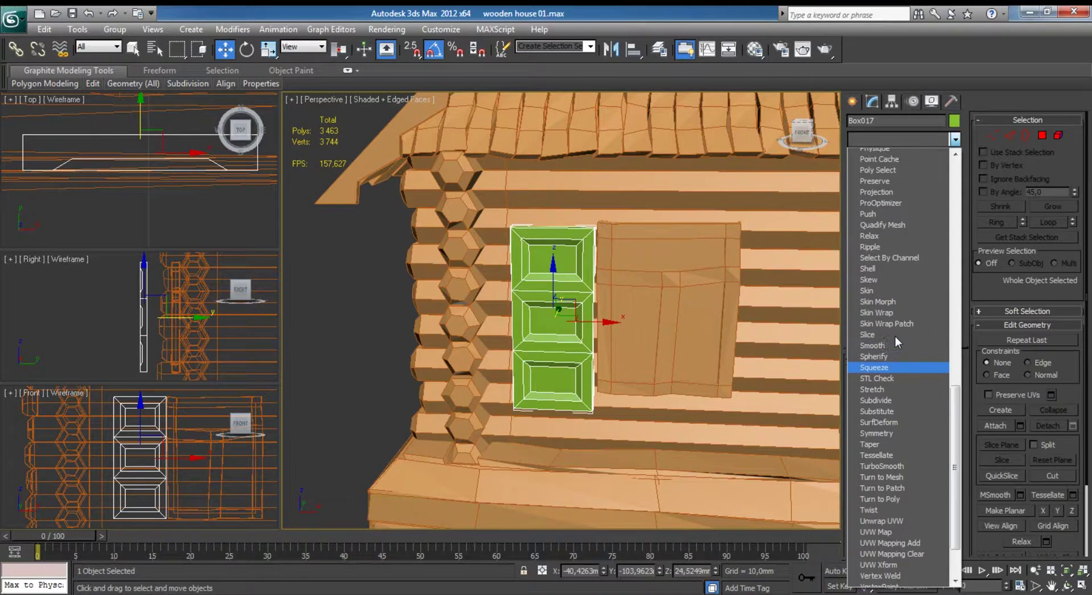
pyautogui.scroll(2, 895, 337)
pyautogui.scroll(2, 895, 336)
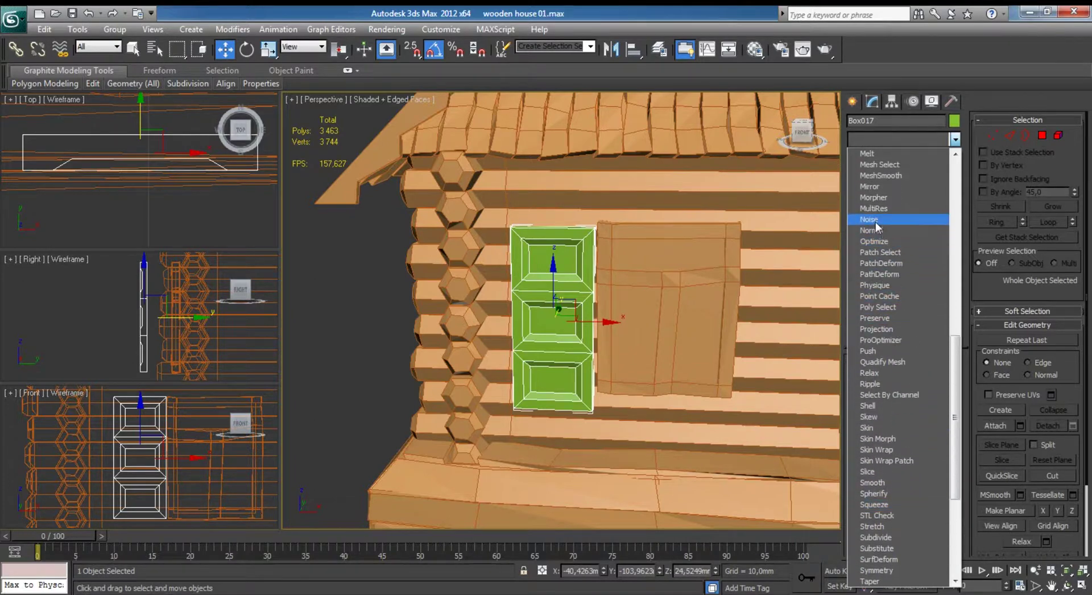
pyautogui.click(869, 220)
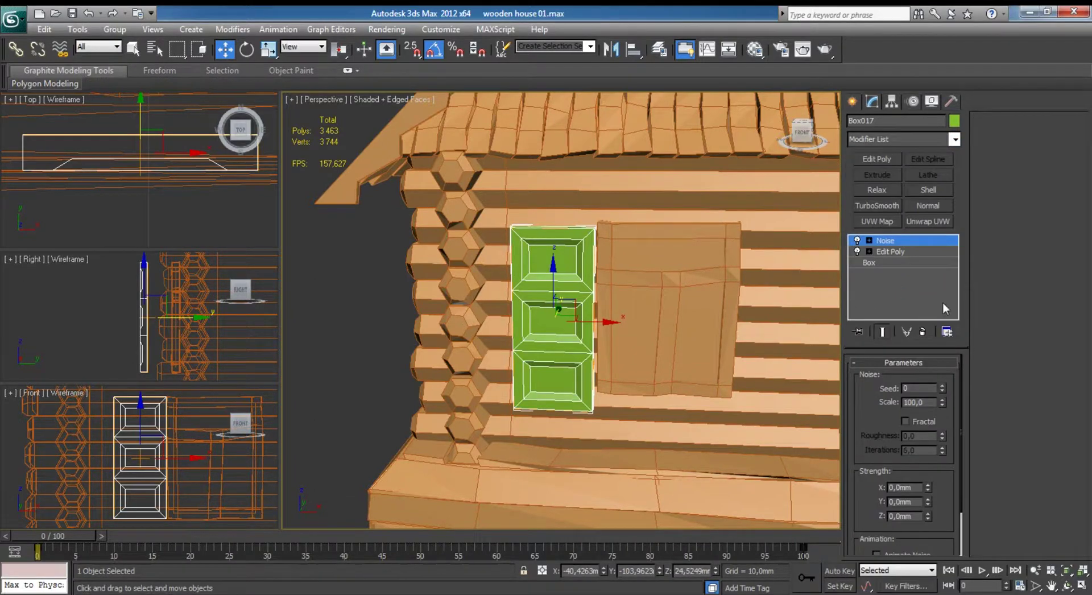
pyautogui.write('1')
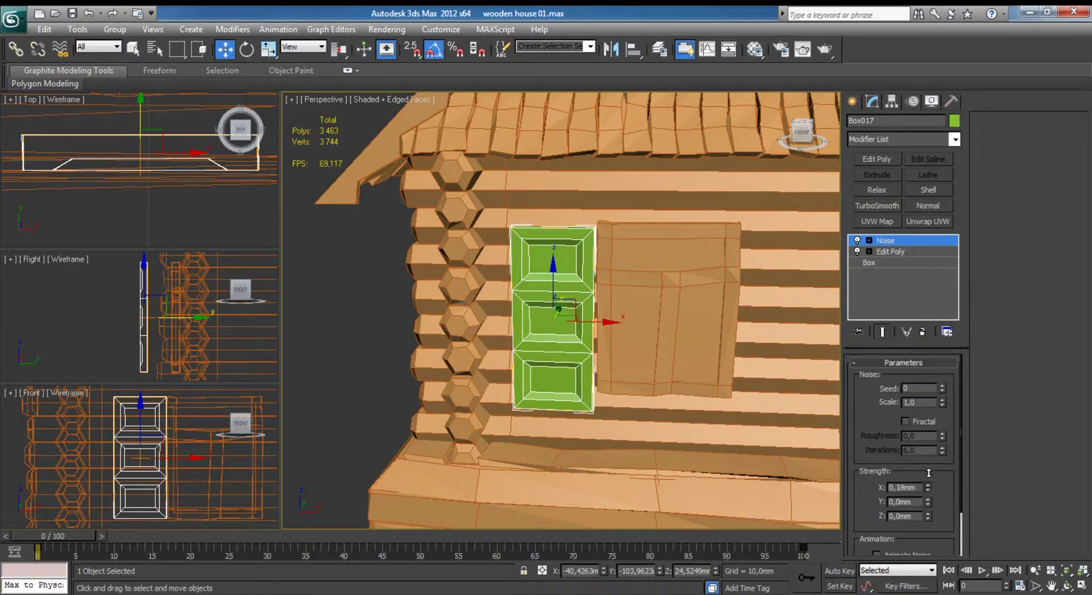
# Raise the Noise strength to 0,99 / 1,24 / 0,78 mm to warp the door.
pyautogui.moveTo(926, 476); pyautogui.dragTo(926, 455)
pyautogui.press('F4')
pyautogui.keyDown('alt'); pyautogui.moveTo(628, 341); pyautogui.dragTo(695, 347, button='middle'); pyautogui.keyUp('alt')
pyautogui.scroll(3, 694, 346)
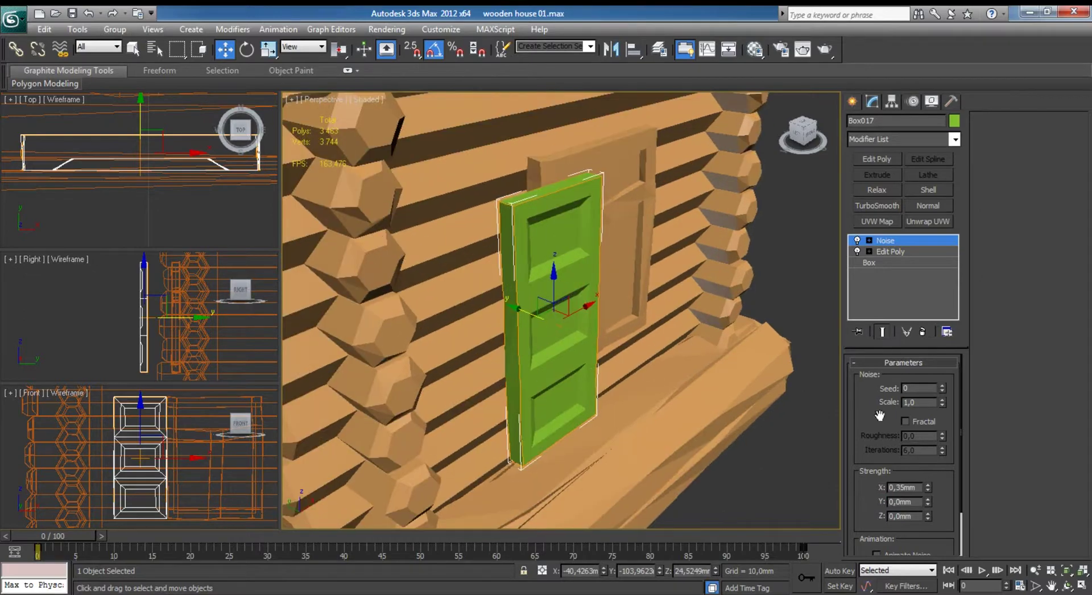
pyautogui.moveTo(927, 486); pyautogui.dragTo(921, 420)
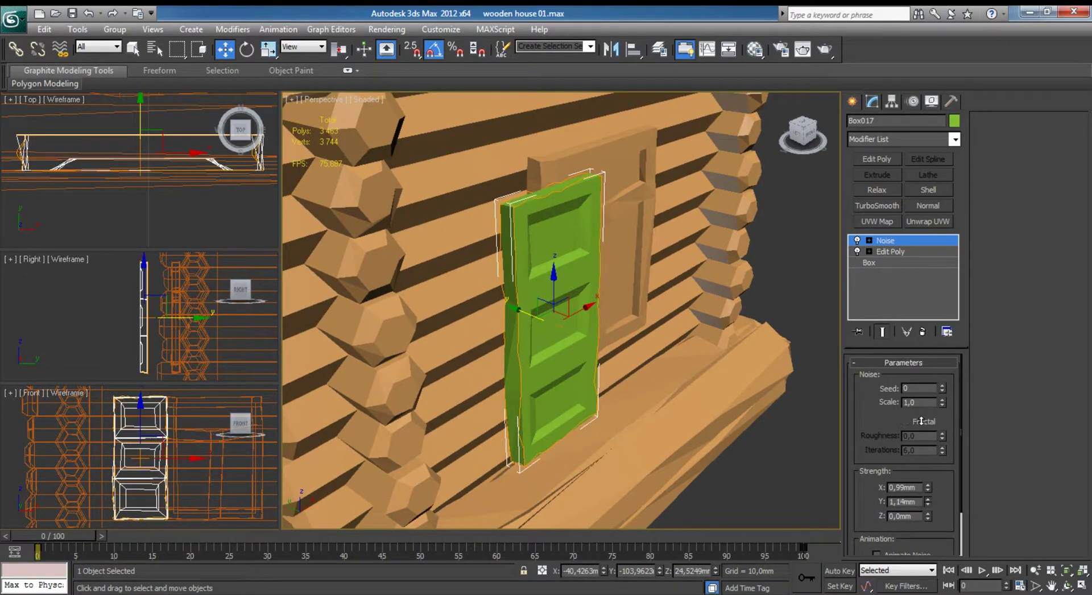
pyautogui.moveTo(928, 515); pyautogui.dragTo(921, 462)
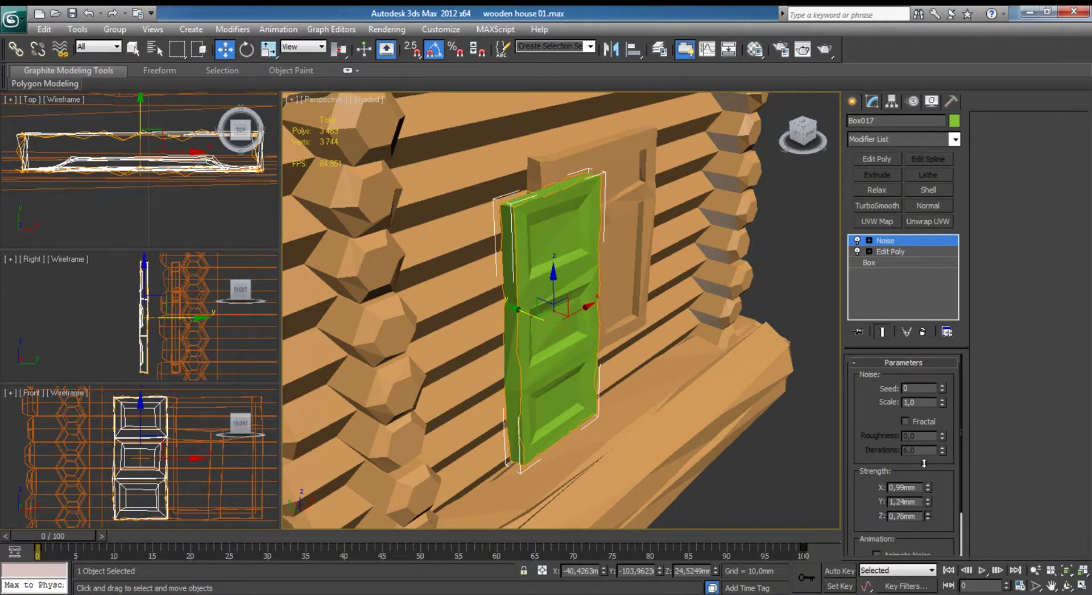
# Pick the orange wood swatch as the door's object colour.
pyautogui.click(854, 105)
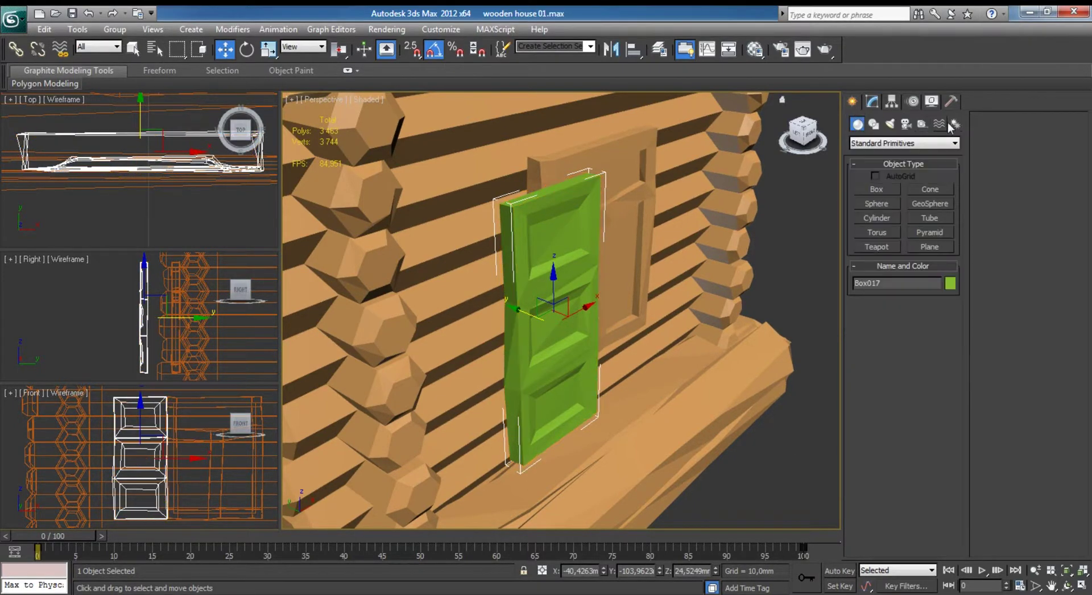
pyautogui.click(872, 102)
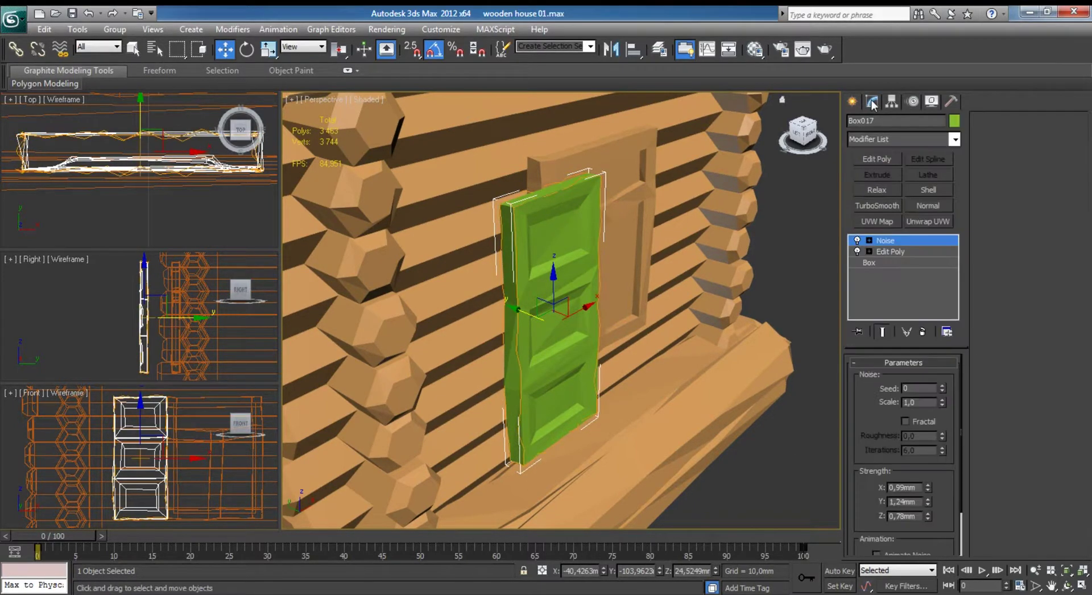
pyautogui.click(954, 120)
pyautogui.click(459, 293)
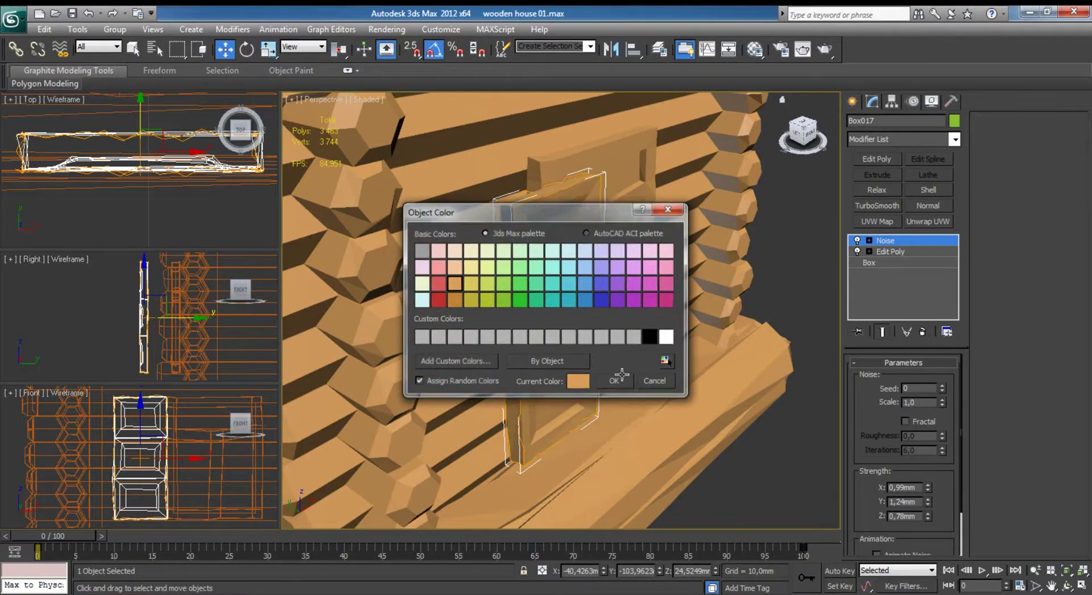
# Apply the orange object colour to the door and orbit the views around the house.
pyautogui.click(614, 381)
pyautogui.hotkey('alt', 'w')
pyautogui.moveTo(483, 241); pyautogui.dragTo(458, 372, button='middle')
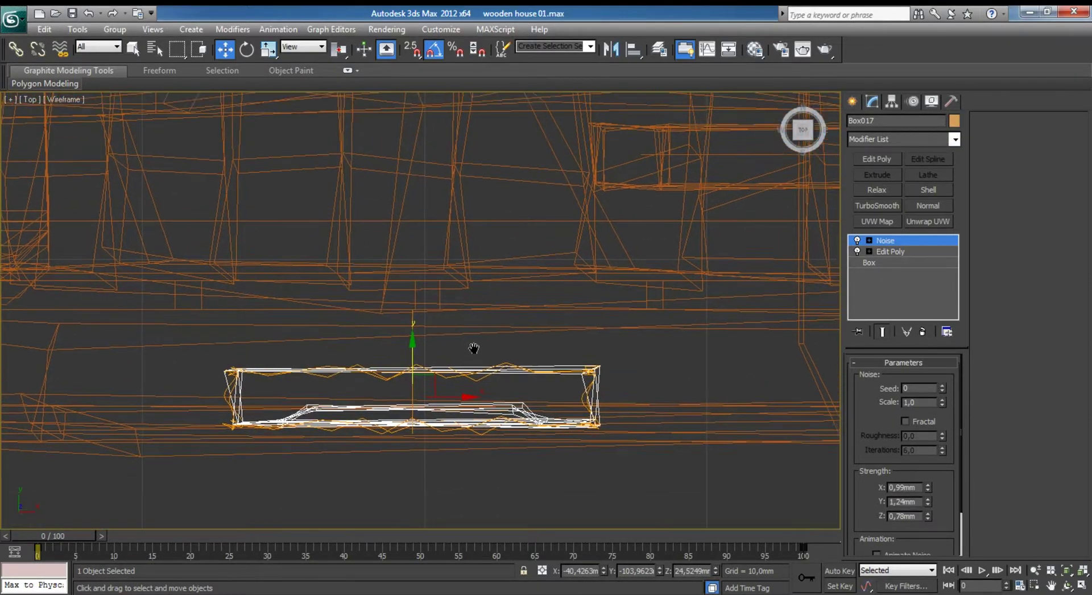
pyautogui.moveTo(397, 391); pyautogui.dragTo(398, 148, button='middle')
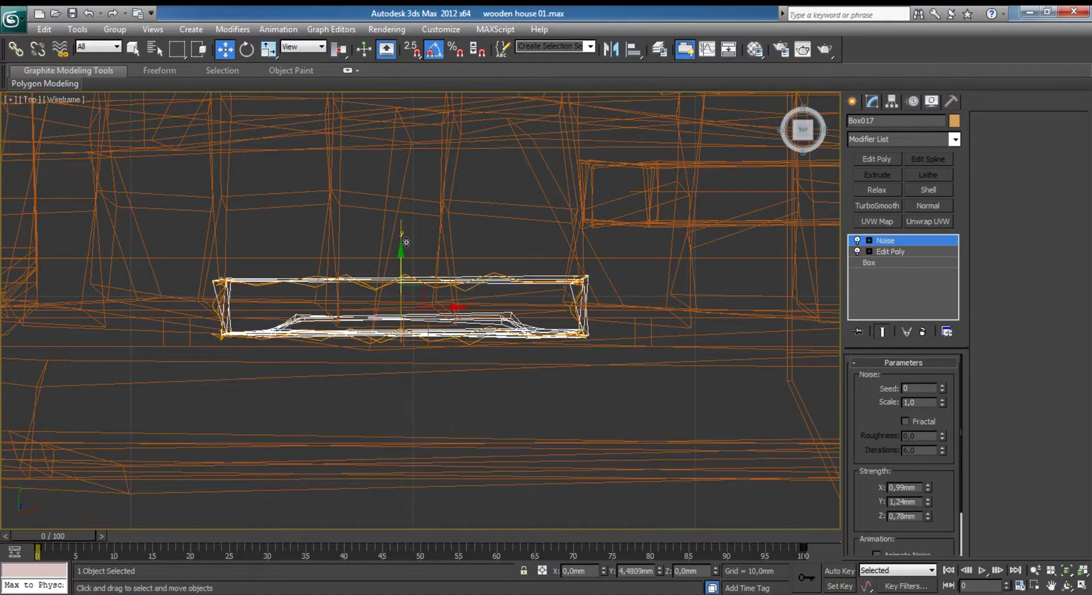
pyautogui.hotkey('alt', 'w')
pyautogui.keyDown('alt'); pyautogui.moveTo(586, 352); pyautogui.dragTo(596, 326, button='middle'); pyautogui.keyUp('alt')
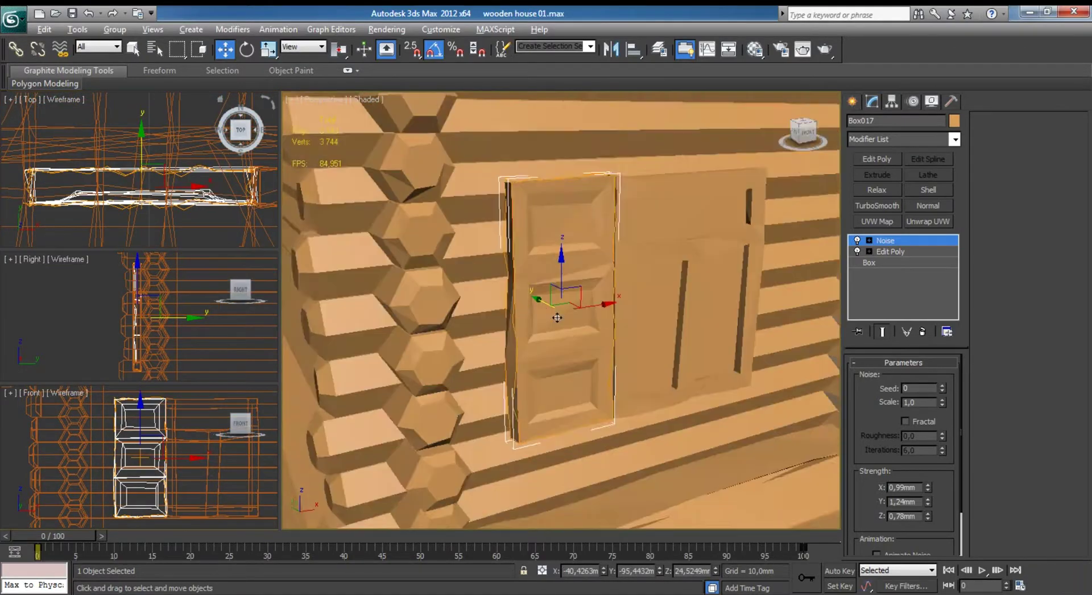
pyautogui.scroll(-5, 596, 326)
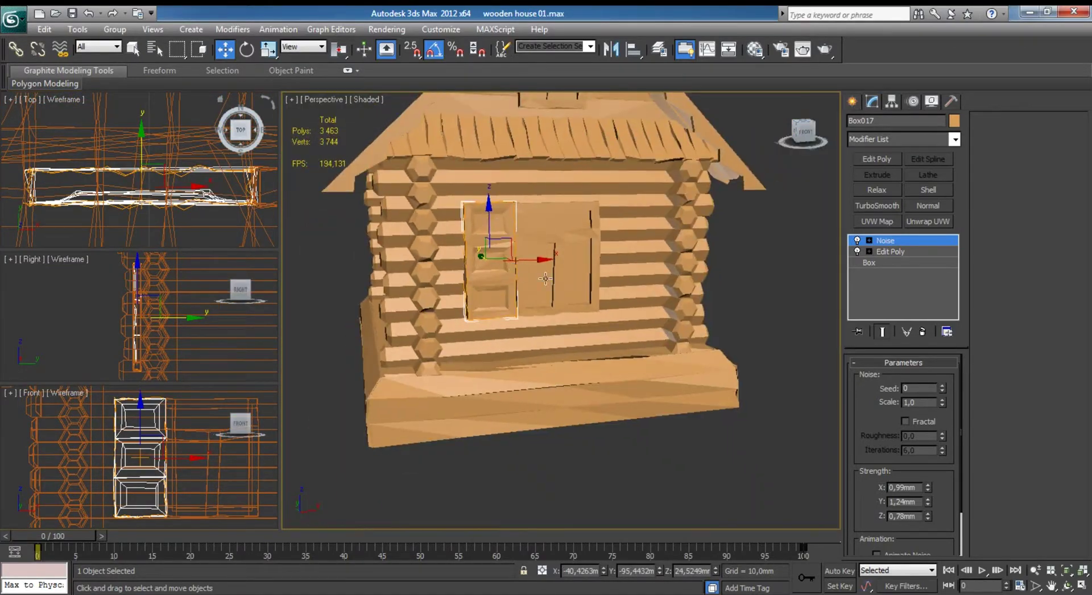
pyautogui.click(707, 288)
pyautogui.moveTo(707, 288)
pyautogui.keyDown('alt'); pyautogui.mouseDown(button='middle')
pyautogui.moveTo(606, 295)
pyautogui.moveTo(616, 312)
pyautogui.mouseUp(button='middle'); pyautogui.keyUp('alt')
pyautogui.scroll(5, 637, 318)
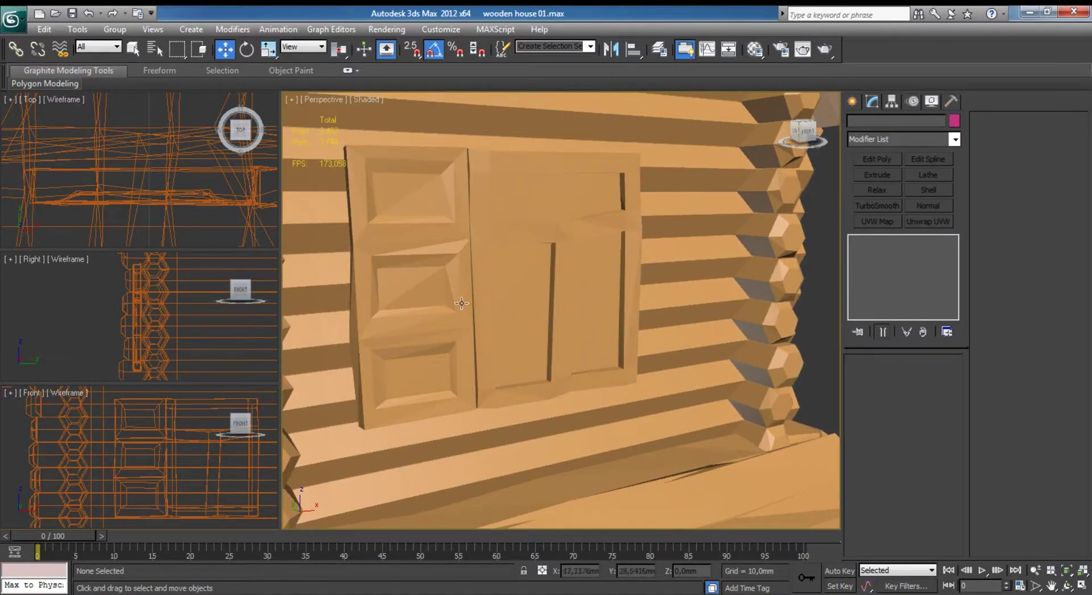
pyautogui.click(403, 303)
pyautogui.keyDown('alt'); pyautogui.moveTo(404, 303); pyautogui.dragTo(275, 329, button='middle'); pyautogui.keyUp('alt')
# In the maximised Front view, Shift-drag a copy of the door (Box018) to the doorway's right side.
pyautogui.click(154, 411)
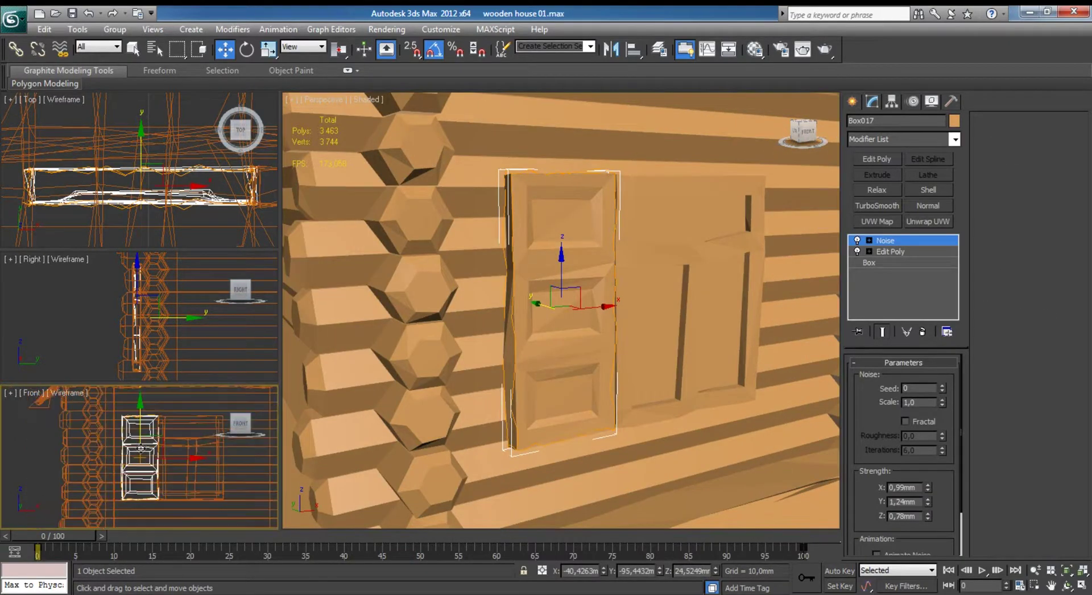
pyautogui.hotkey('alt', 'w')
pyautogui.moveTo(158, 441)
pyautogui.mouseDown(button='middle')
pyautogui.moveTo(360, 341)
pyautogui.moveTo(319, 335)
pyautogui.mouseUp(button='middle')
pyautogui.scroll(2, 339, 347)
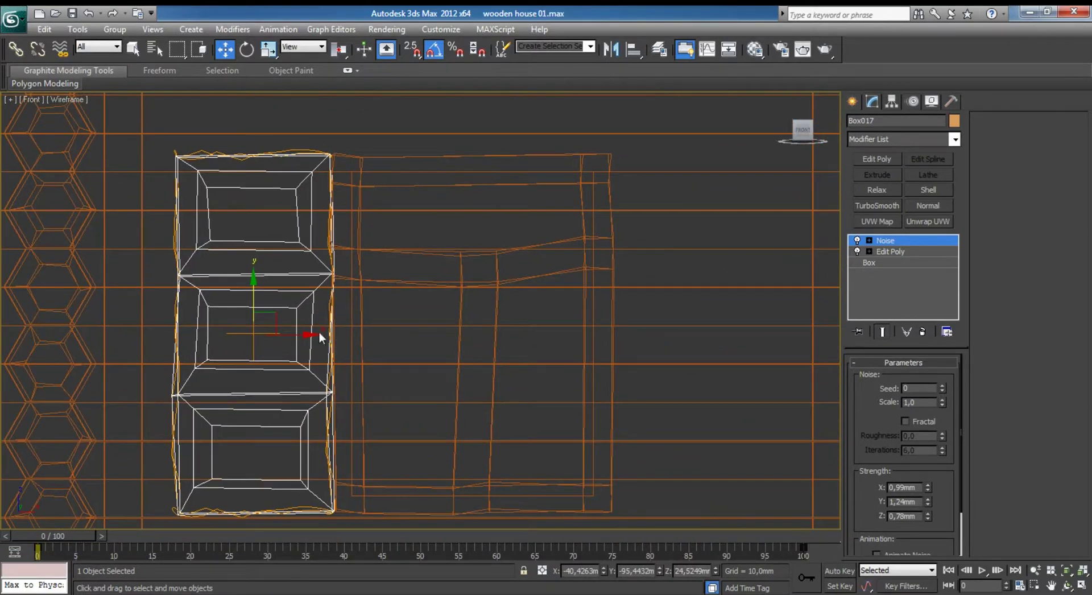
pyautogui.keyDown('shift'); pyautogui.moveTo(286, 331); pyautogui.dragTo(705, 331); pyautogui.keyUp('shift')
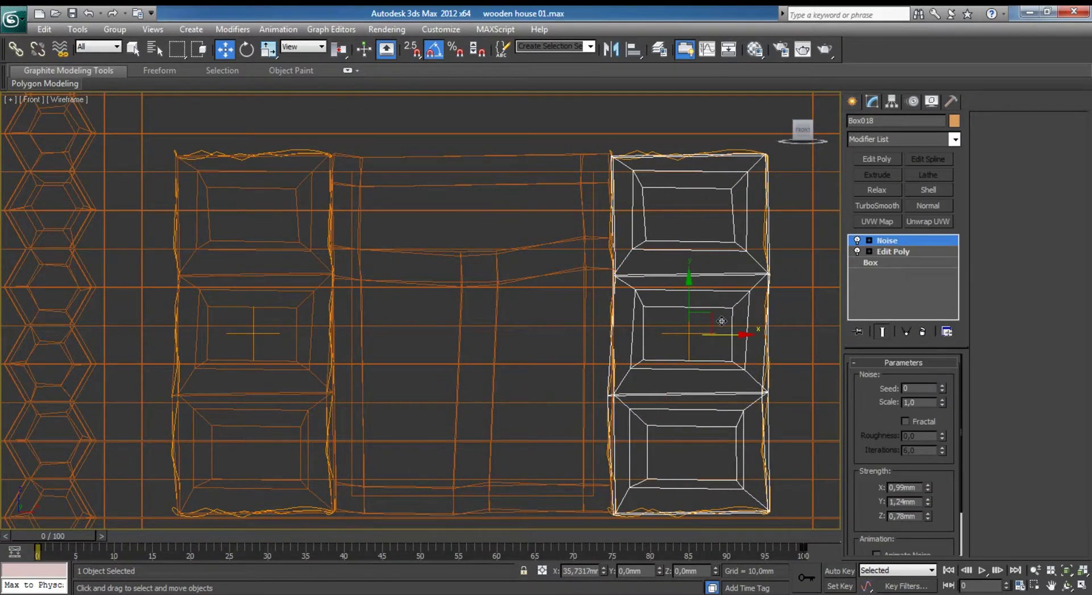
pyautogui.click(541, 367)
pyautogui.hotkey('alt', 'w')
pyautogui.press('z')
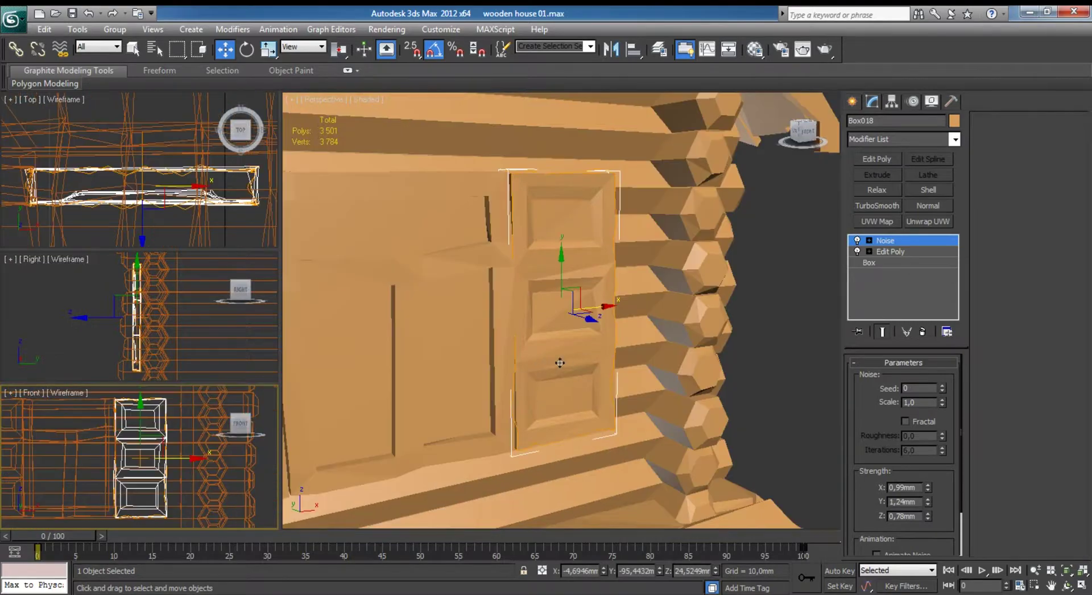
pyautogui.scroll(2, 562, 333)
pyautogui.scroll(-5, 561, 333)
pyautogui.keyDown('alt'); pyautogui.moveTo(562, 333); pyautogui.dragTo(420, 324, button='middle'); pyautogui.keyUp('alt')
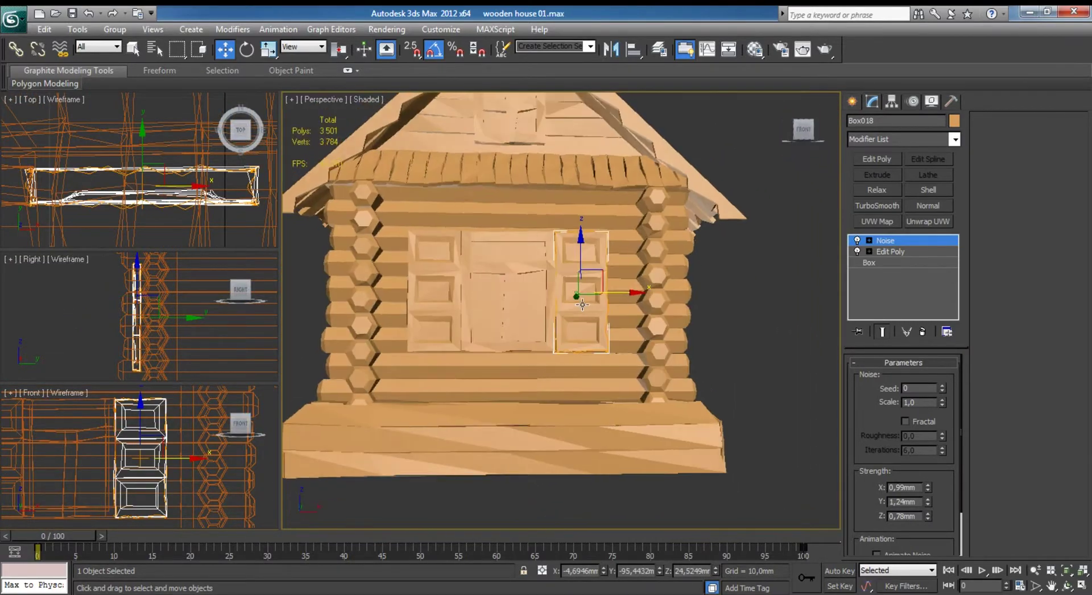
pyautogui.click(721, 330)
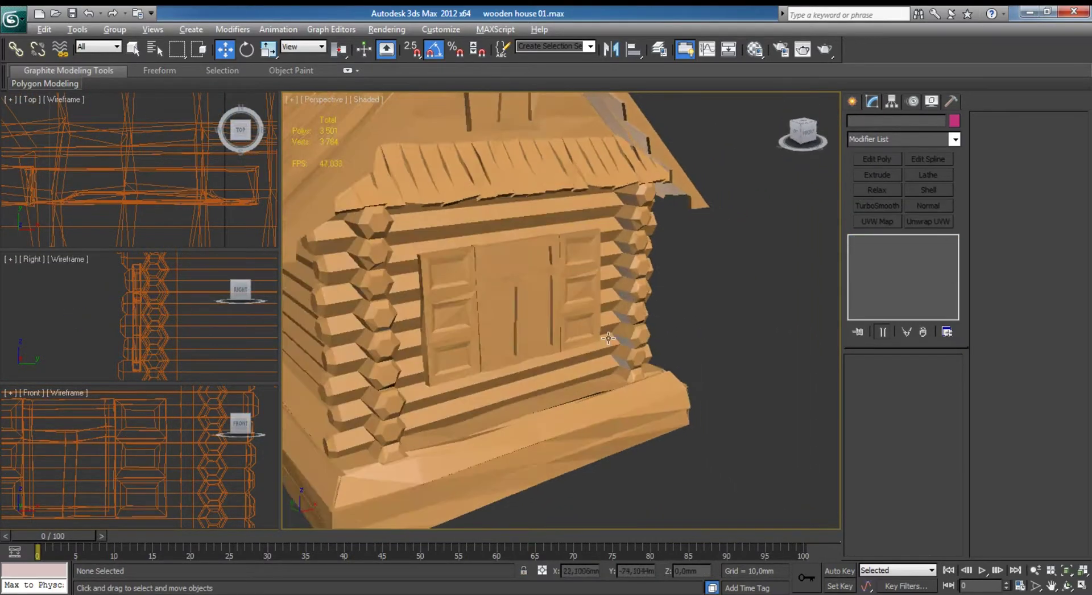
pyautogui.moveTo(720, 330)
pyautogui.keyDown('alt'); pyautogui.mouseDown(button='middle')
pyautogui.moveTo(494, 271)
pyautogui.moveTo(627, 309)
pyautogui.mouseUp(button='middle'); pyautogui.keyUp('alt')
pyautogui.scroll(-3, 568, 296)
pyautogui.scroll(-2, 626, 310)
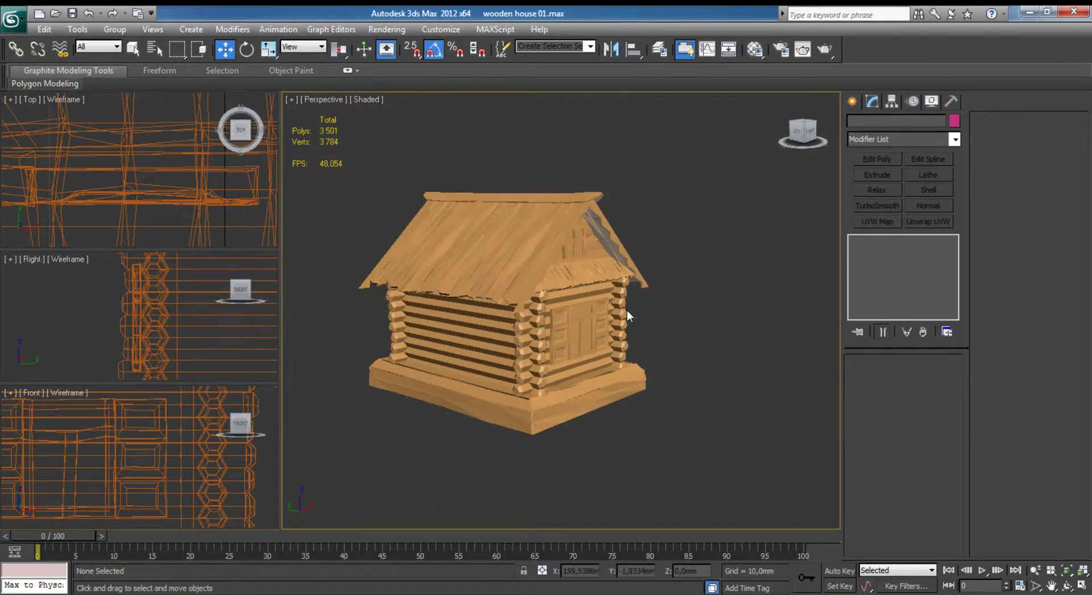
pyautogui.click(367, 100)
pyautogui.click(392, 112)
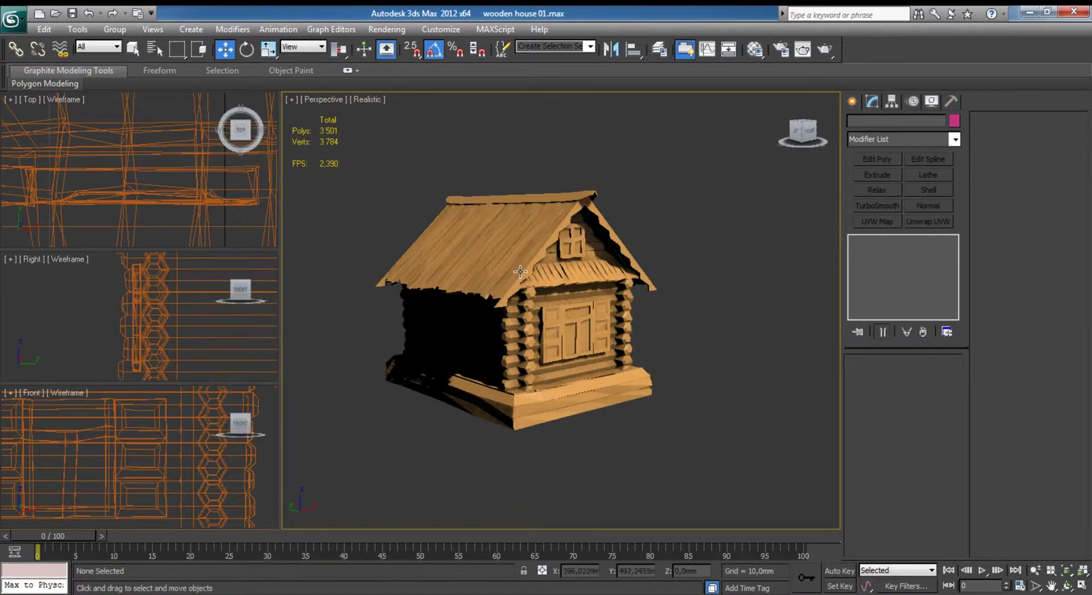
pyautogui.keyDown('alt'); pyautogui.moveTo(532, 260); pyautogui.dragTo(568, 273, button='middle'); pyautogui.keyUp('alt')
pyautogui.scroll(2, 585, 284)
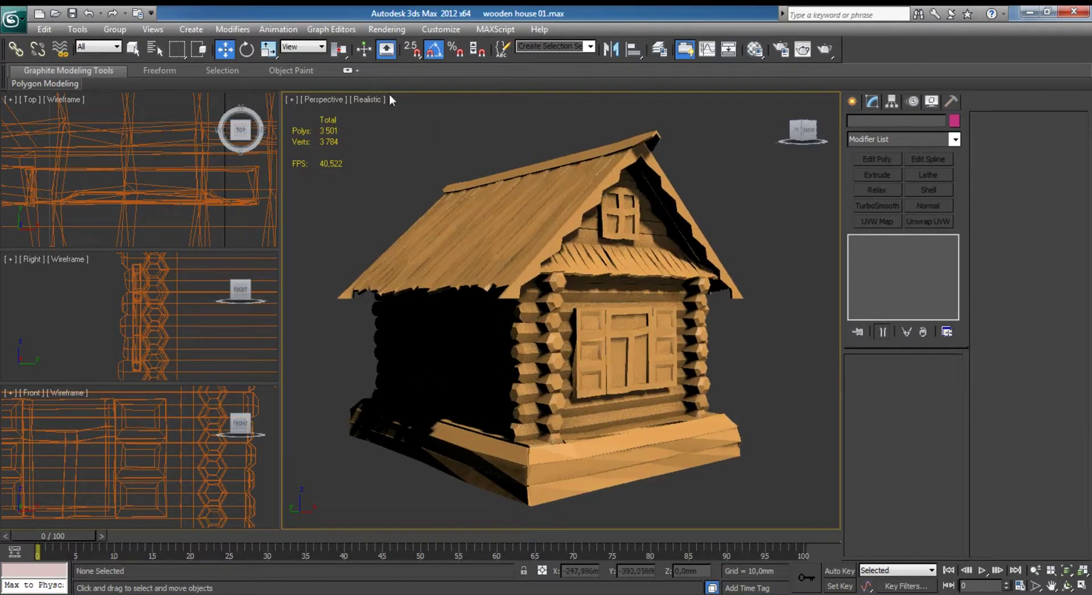
pyautogui.click(367, 99)
pyautogui.click(395, 131)
pyautogui.keyDown('alt'); pyautogui.moveTo(508, 227); pyautogui.dragTo(544, 252, button='middle'); pyautogui.keyUp('alt')
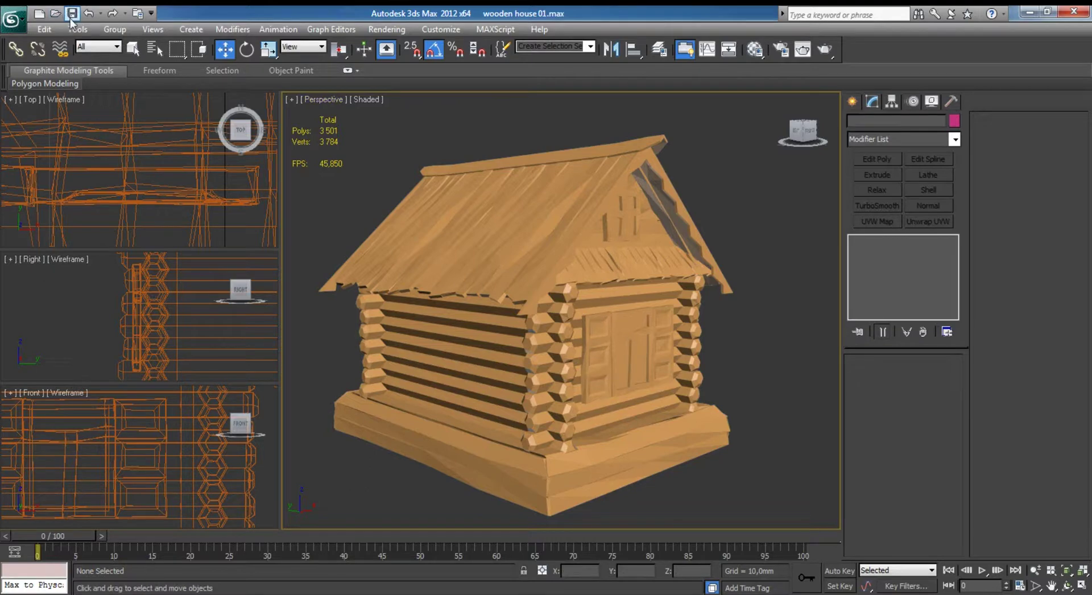
# Make a Material Editor sample slot a Multi/Sub-Object material.
pyautogui.click(756, 50)
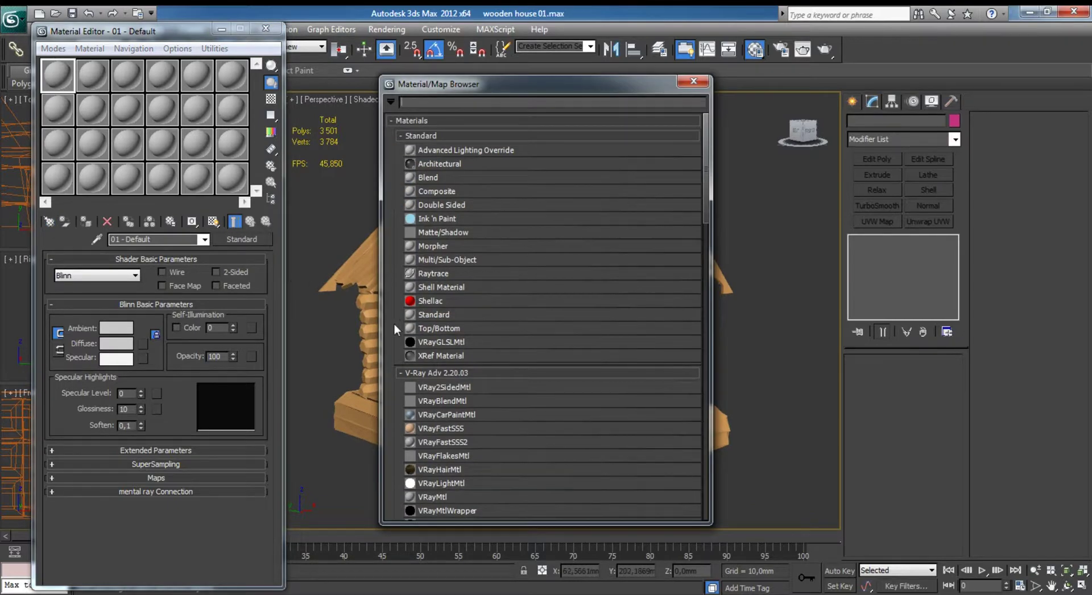
pyautogui.scroll(-3, 505, 338)
pyautogui.scroll(4, 519, 338)
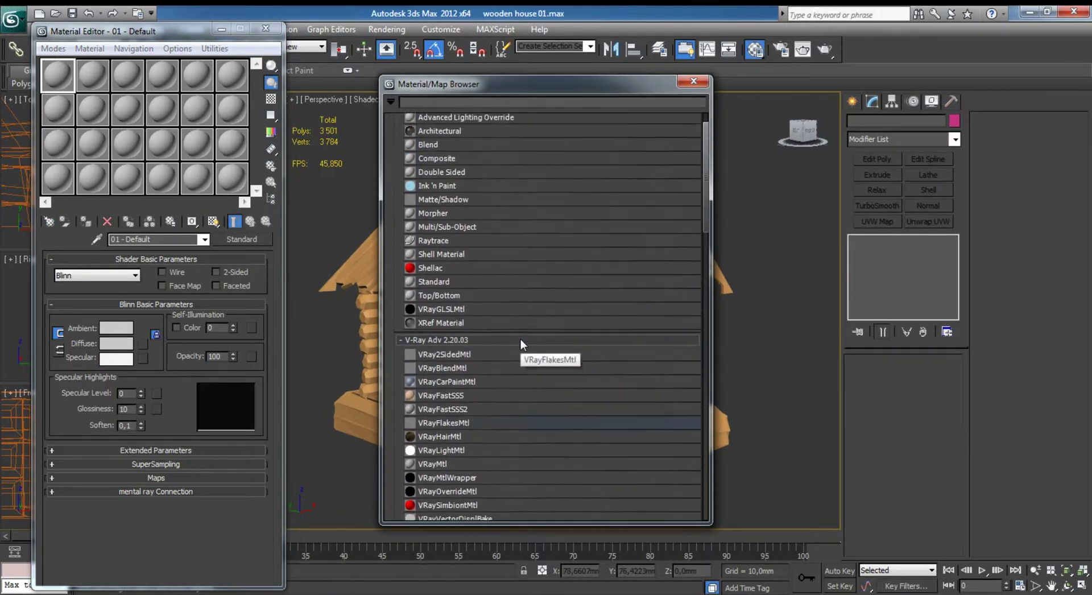
pyautogui.doubleClick(471, 244)
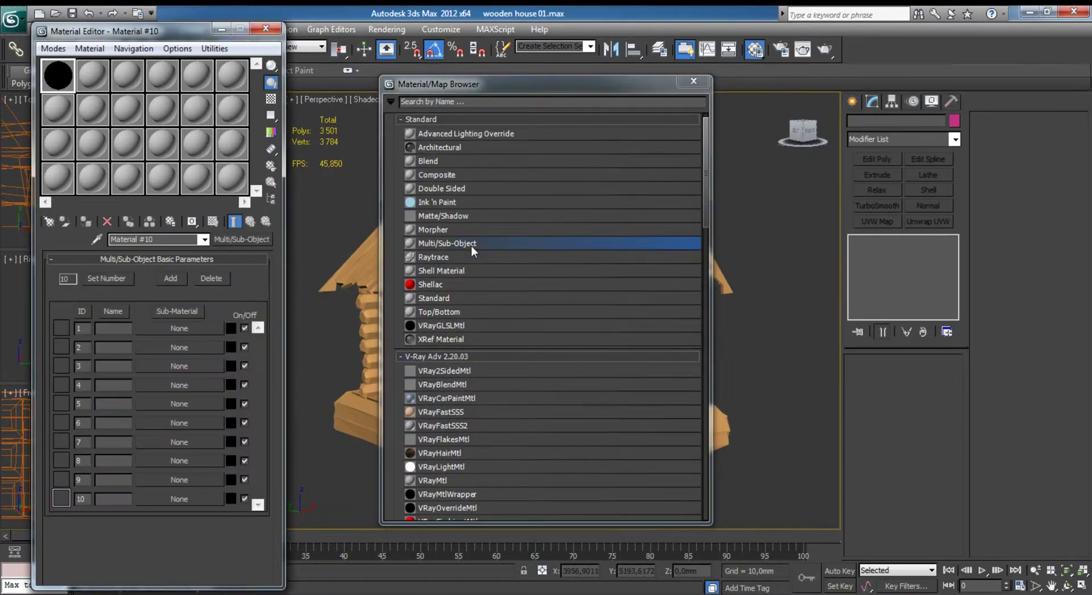
pyautogui.click(690, 84)
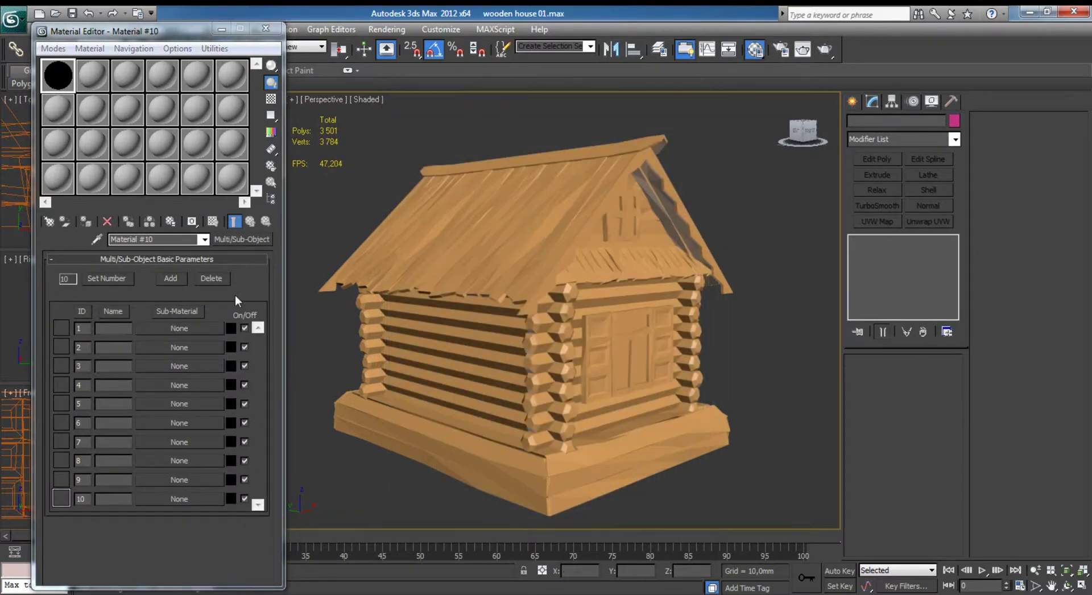
# Make sub-material 1 a VRayMtl (Material #11) with a saturated orange diffuse colour.
pyautogui.click(179, 328)
pyautogui.scroll(-3, 454, 322)
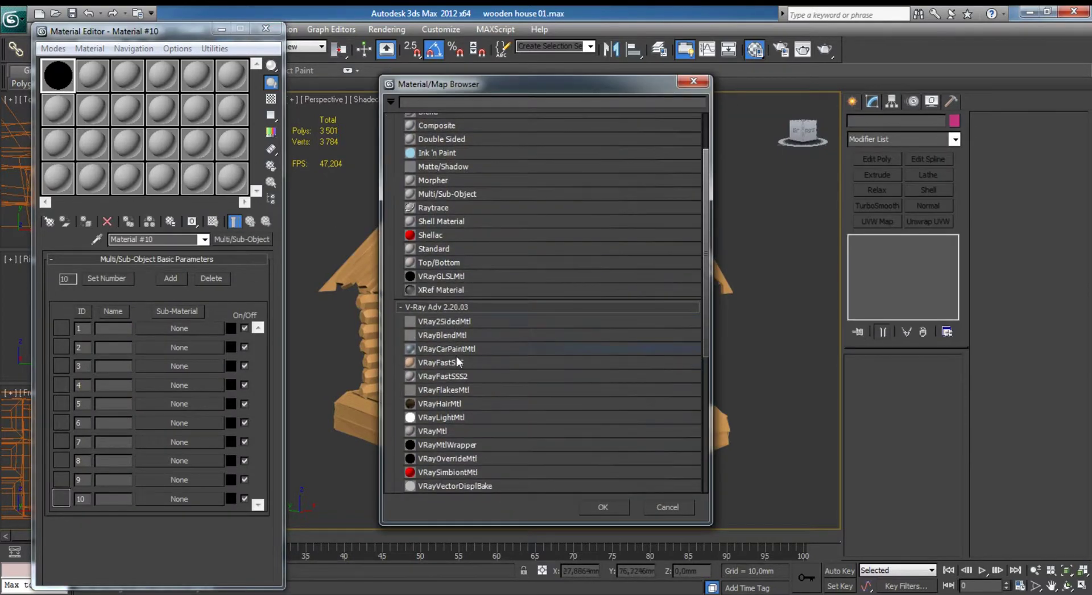
pyautogui.doubleClick(443, 432)
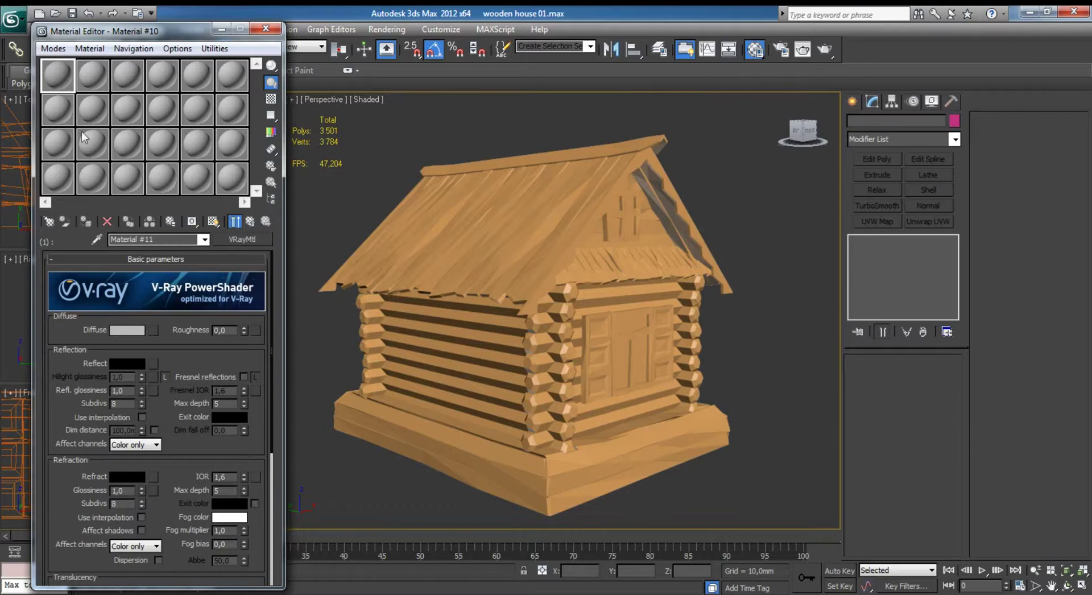
pyautogui.click(203, 239)
pyautogui.click(200, 245)
pyautogui.click(126, 334)
pyautogui.click(283, 99)
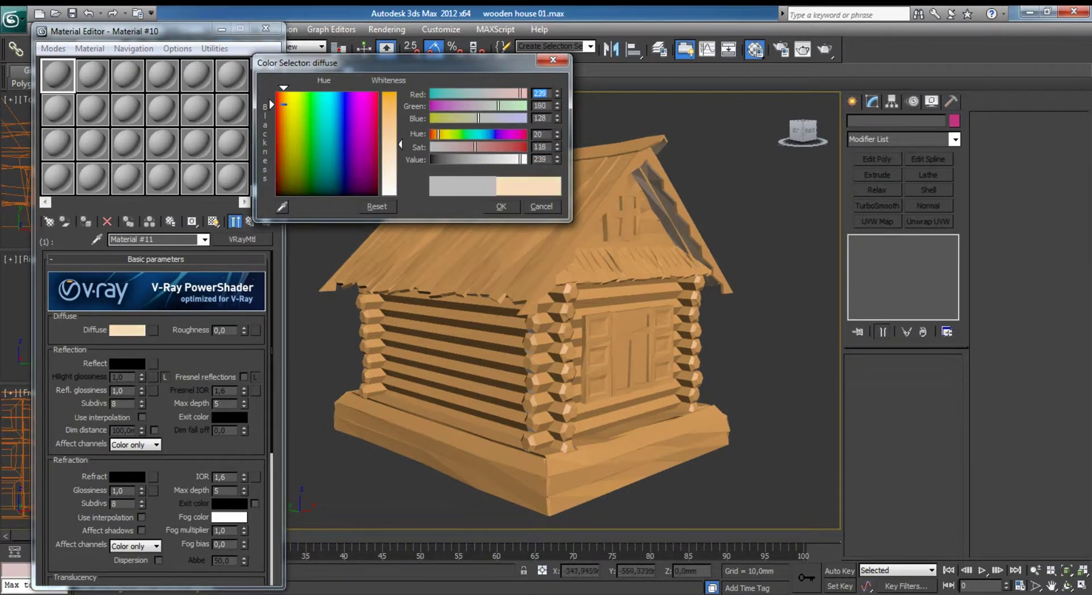
pyautogui.moveTo(476, 147)
pyautogui.mouseDown()
pyautogui.moveTo(526, 146)
pyautogui.moveTo(518, 159)
pyautogui.moveTo(515, 147)
pyautogui.moveTo(510, 159)
pyautogui.moveTo(515, 147)
pyautogui.mouseUp()
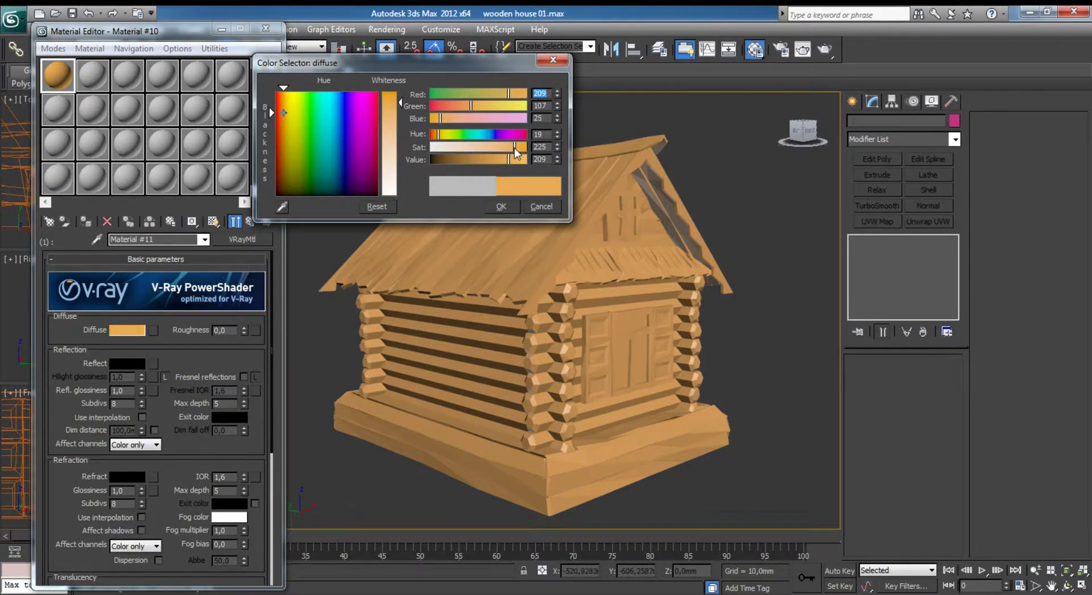
pyautogui.click(502, 205)
pyautogui.click(203, 239)
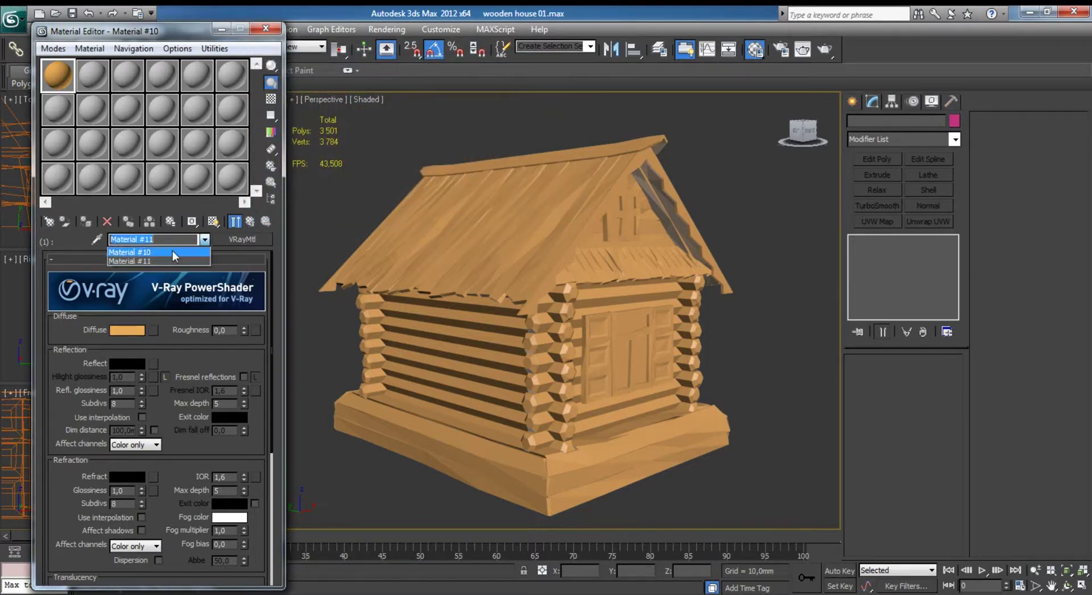
pyautogui.click(136, 248)
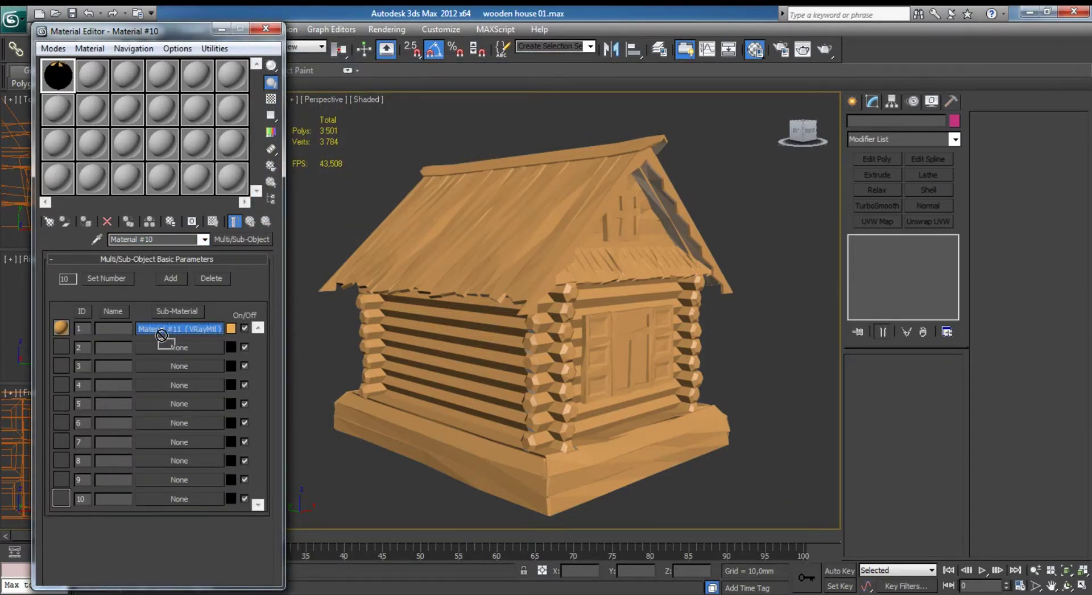
# Copy Material #11 into sub-material 2 and lower its diffuse green for a different orange.
pyautogui.moveTo(162, 324); pyautogui.dragTo(165, 347)
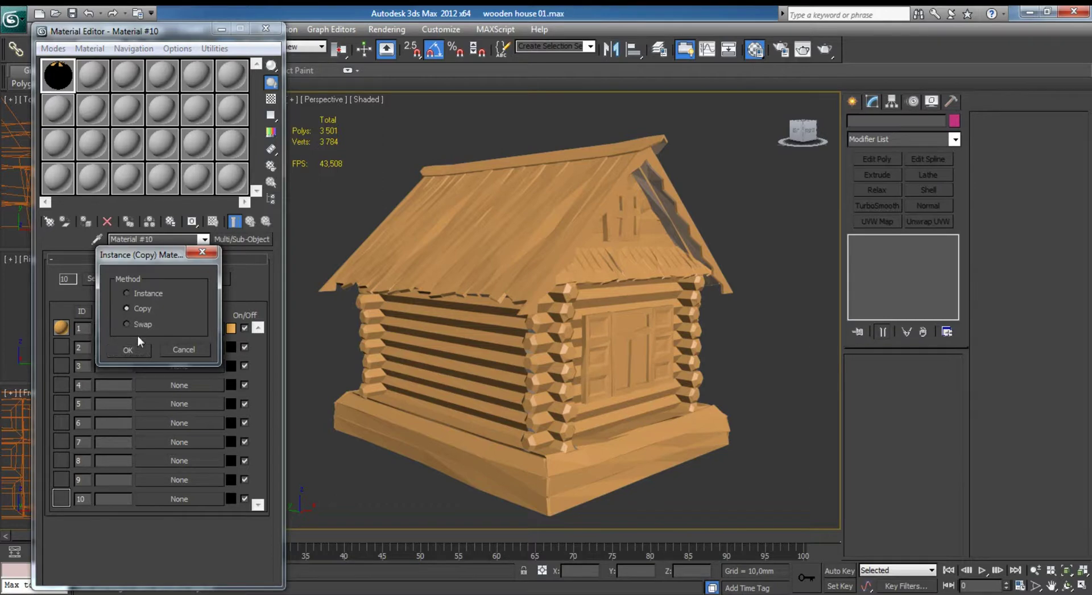
pyautogui.click(129, 350)
pyautogui.click(183, 340)
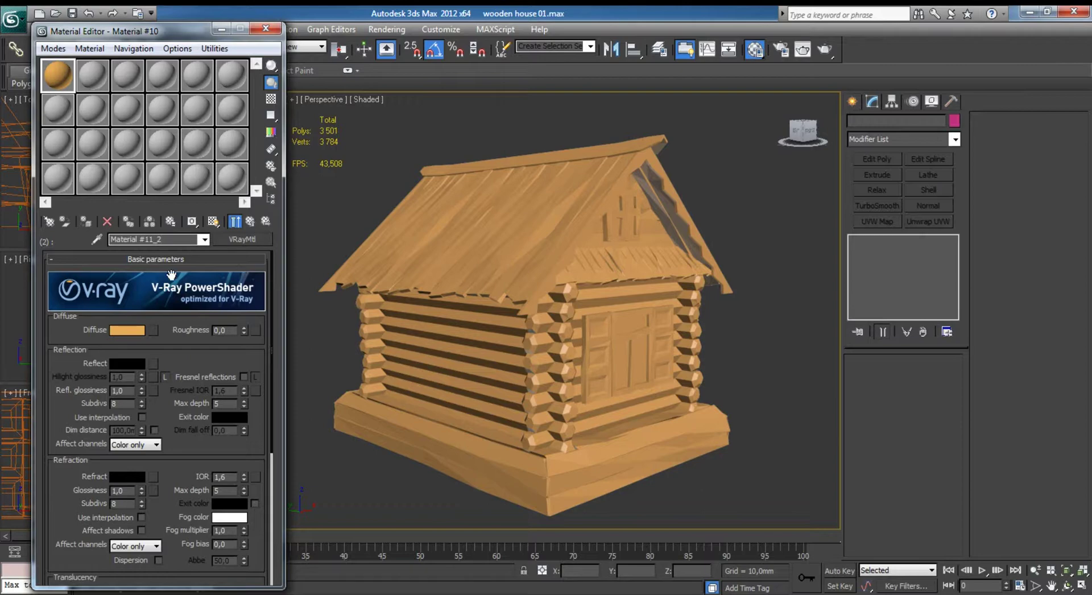
pyautogui.click(126, 330)
pyautogui.moveTo(459, 106); pyautogui.dragTo(465, 106)
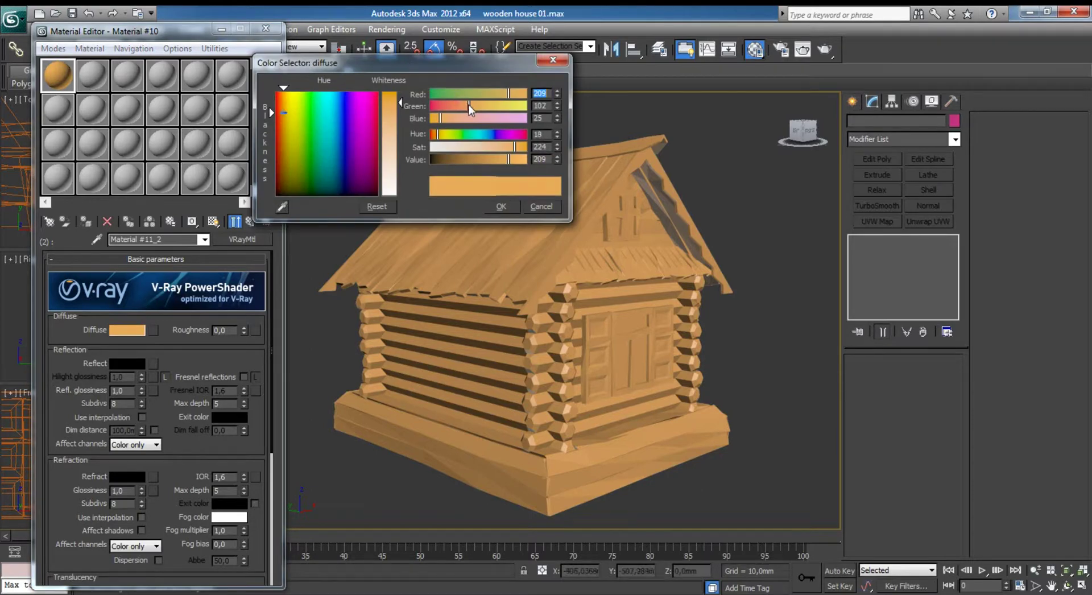
pyautogui.click(500, 205)
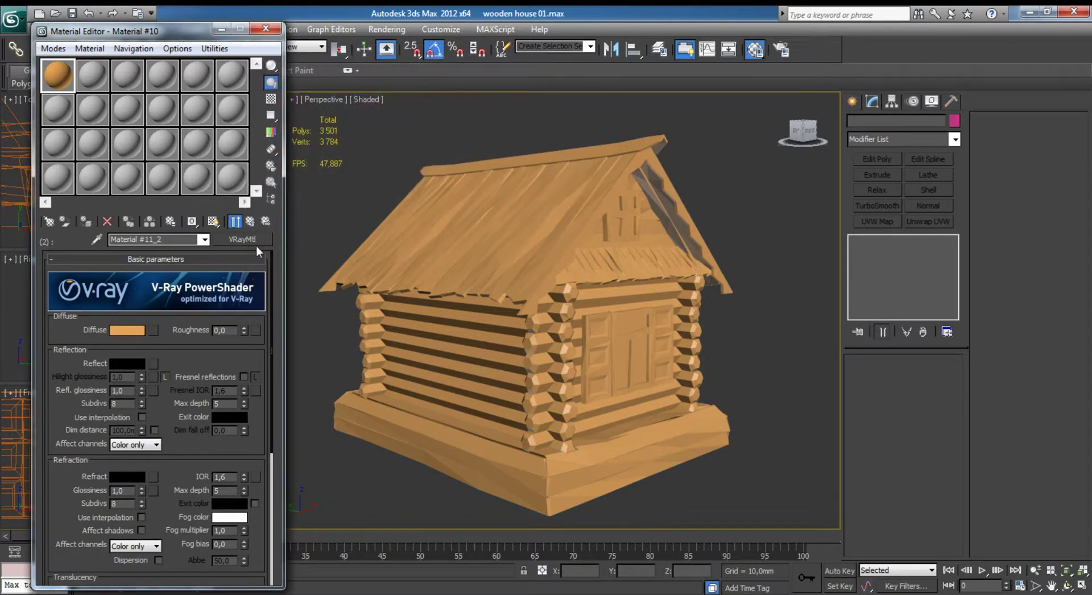
pyautogui.click(203, 239)
pyautogui.click(137, 249)
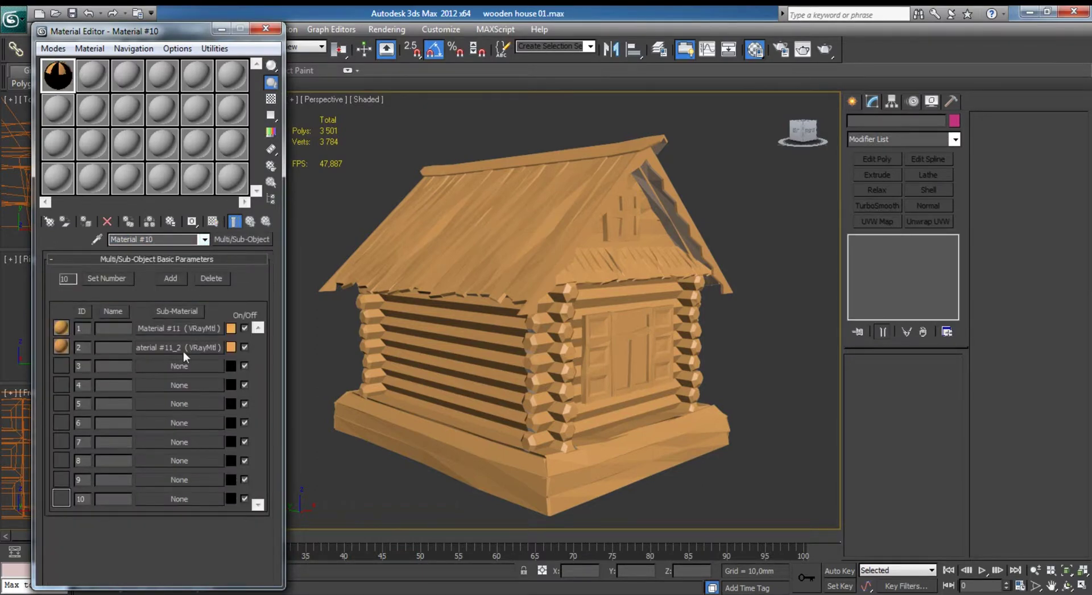
# Copy sub-material 2 into slot 3 and lighten its diffuse colour.
pyautogui.moveTo(182, 350); pyautogui.dragTo(179, 364)
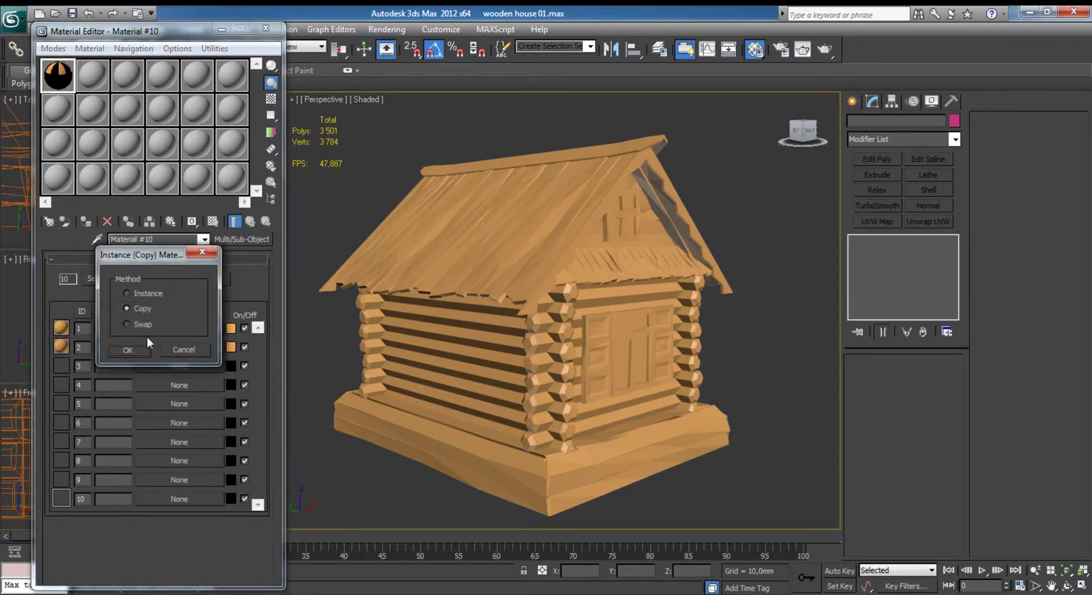
pyautogui.click(132, 349)
pyautogui.click(162, 366)
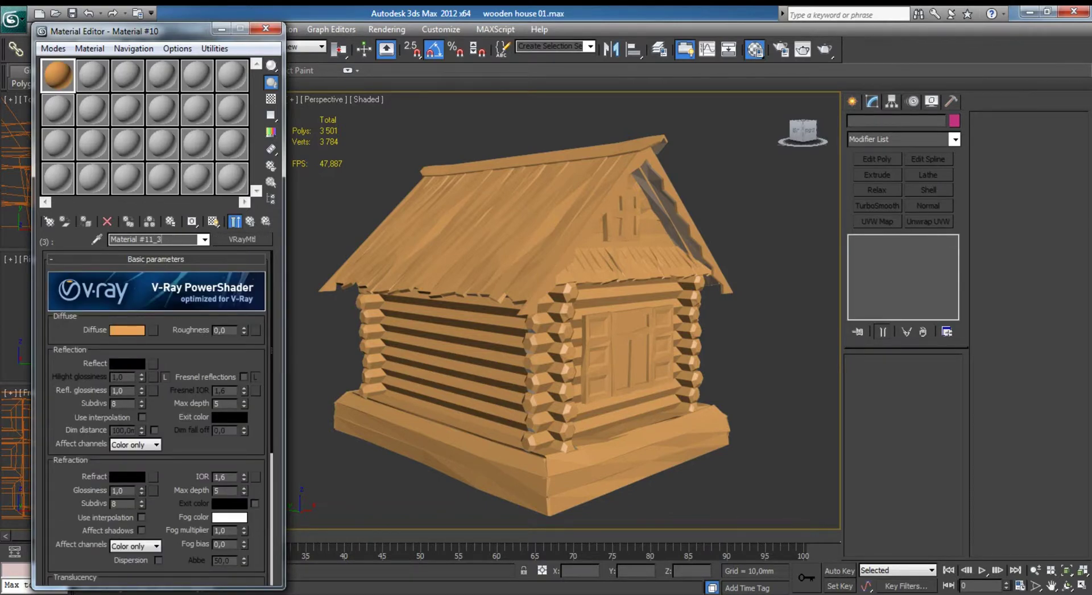
pyautogui.click(204, 239)
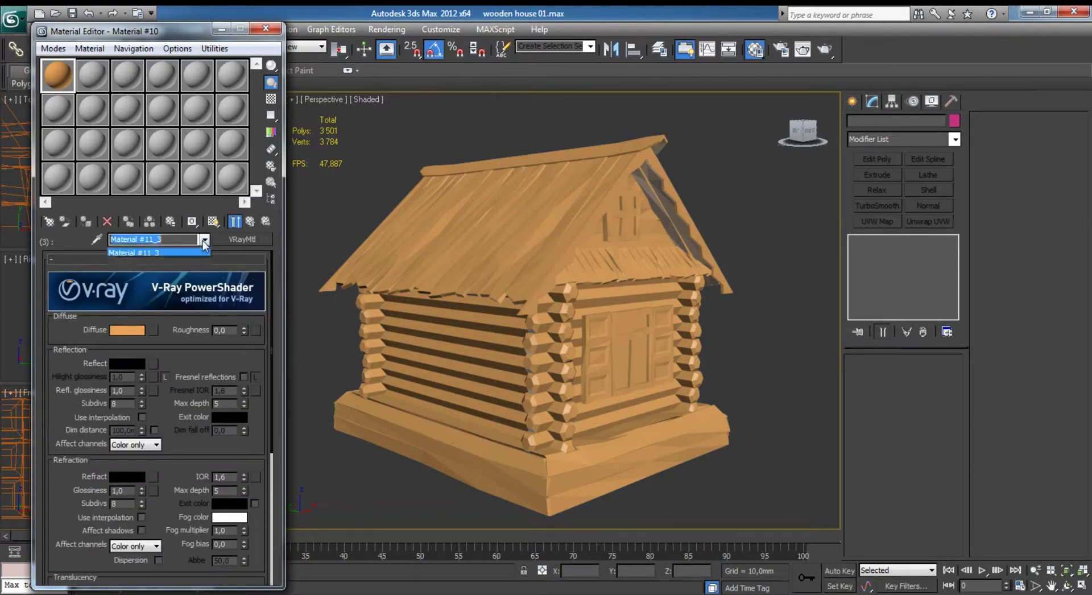
pyautogui.click(164, 254)
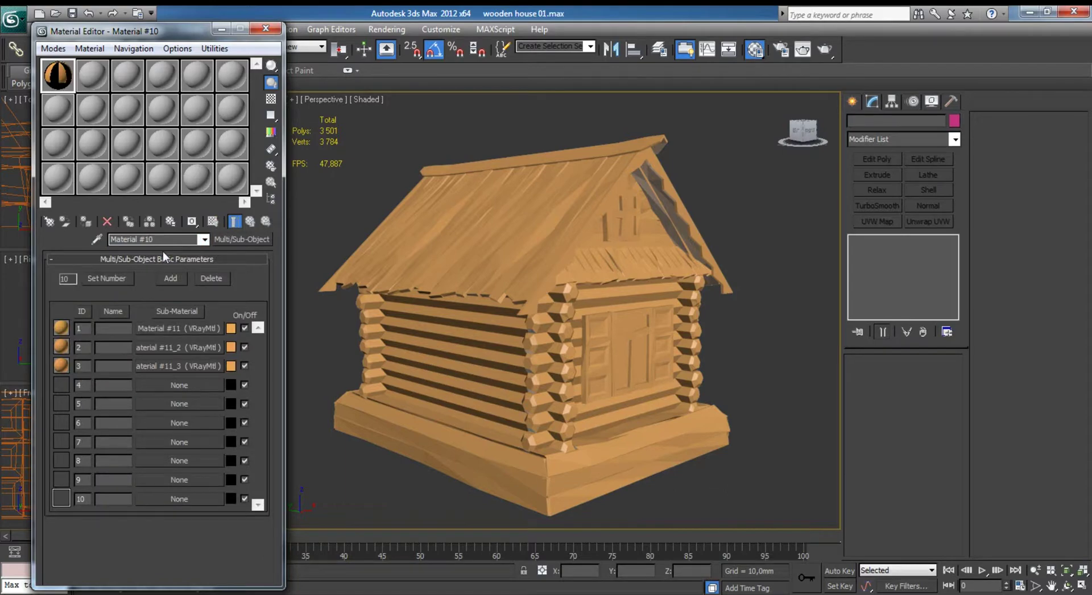
pyautogui.click(168, 366)
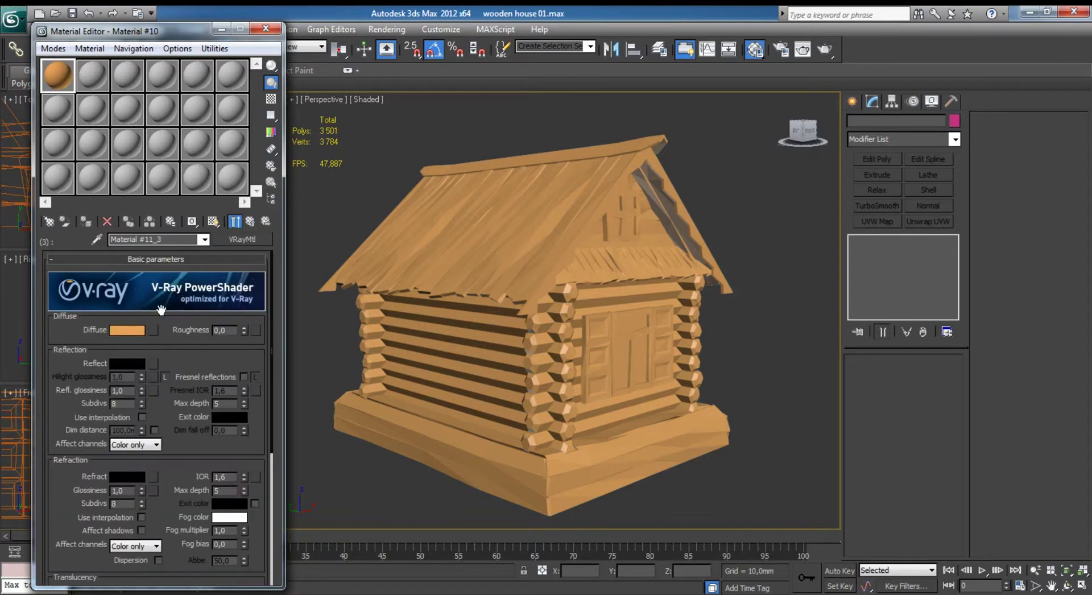
pyautogui.click(127, 330)
pyautogui.moveTo(509, 159); pyautogui.dragTo(519, 162)
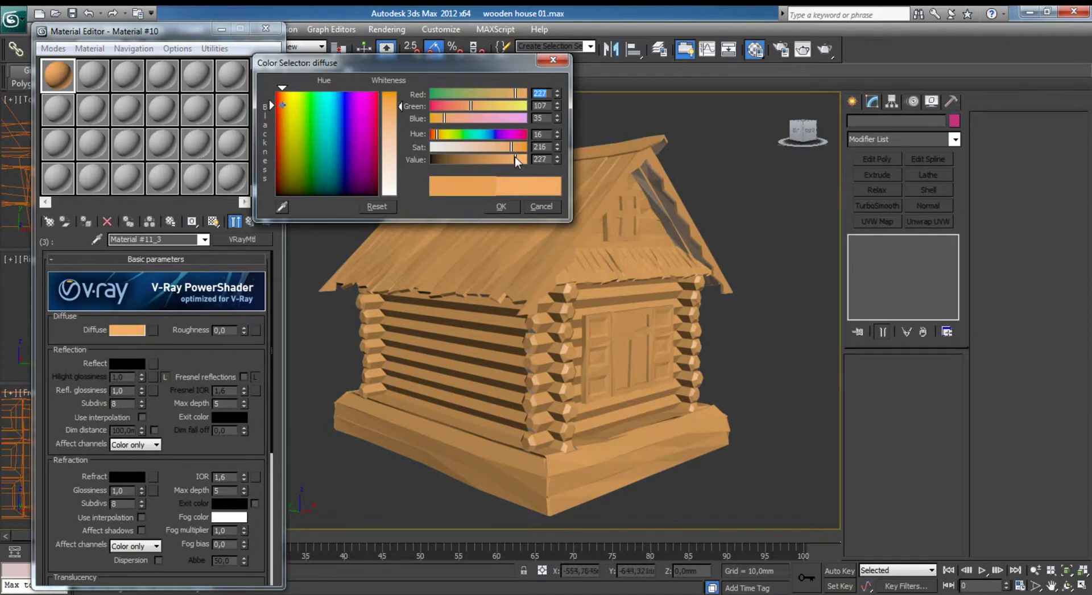
pyautogui.click(501, 207)
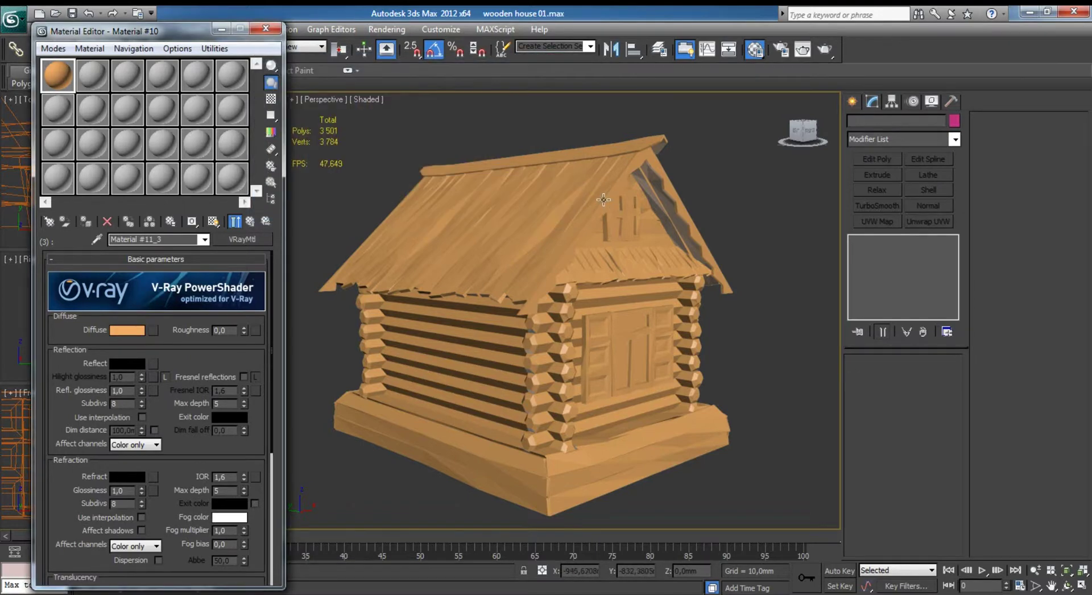
pyautogui.click(204, 239)
pyautogui.click(203, 249)
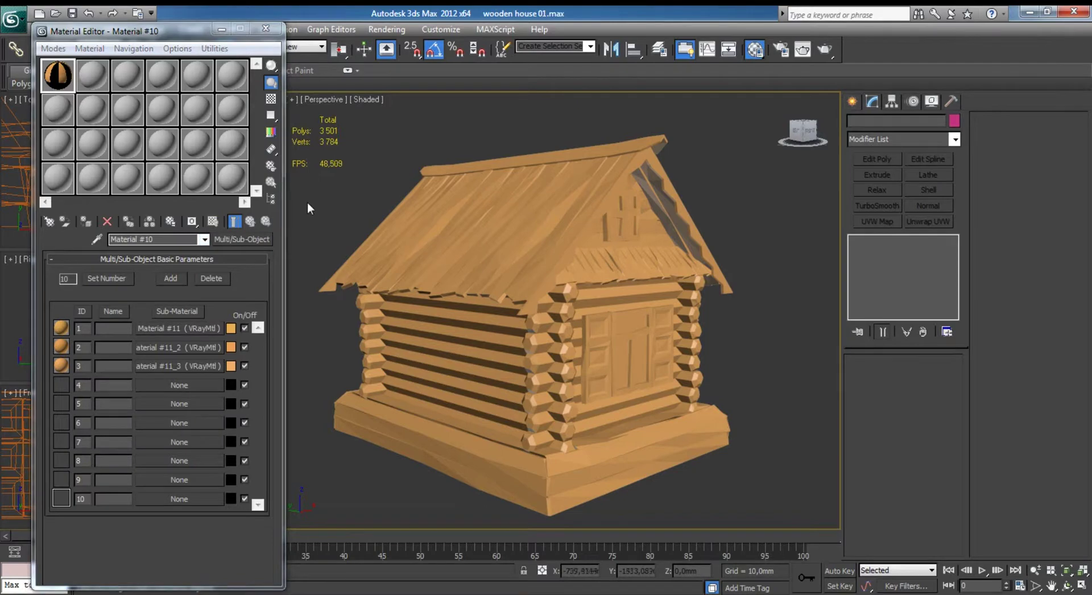
# With face edges shown, select the four log wall objects, including the right corner logs.
pyautogui.press('F4')
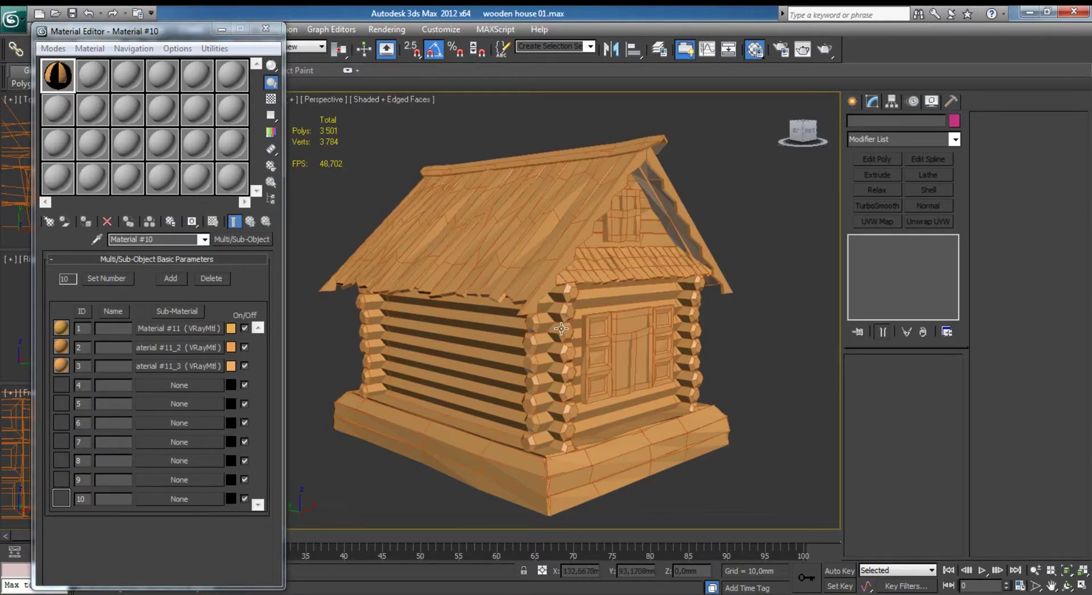
pyautogui.click(561, 338)
pyautogui.keyDown('ctrl'); pyautogui.click(538, 343); pyautogui.keyUp('ctrl')
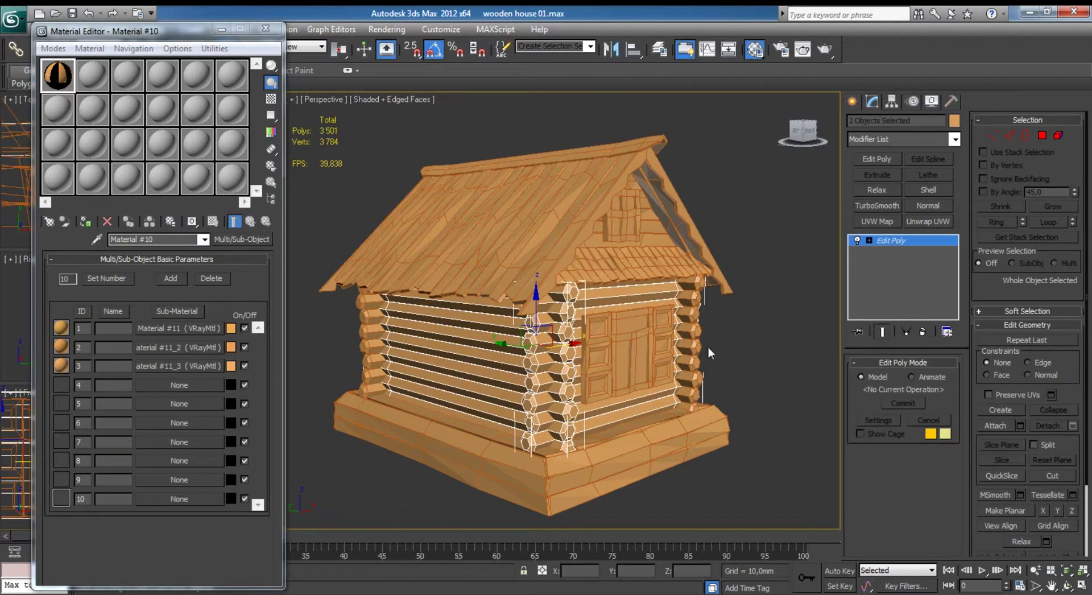
pyautogui.keyDown('alt'); pyautogui.moveTo(732, 363); pyautogui.dragTo(580, 367, button='middle'); pyautogui.keyUp('alt')
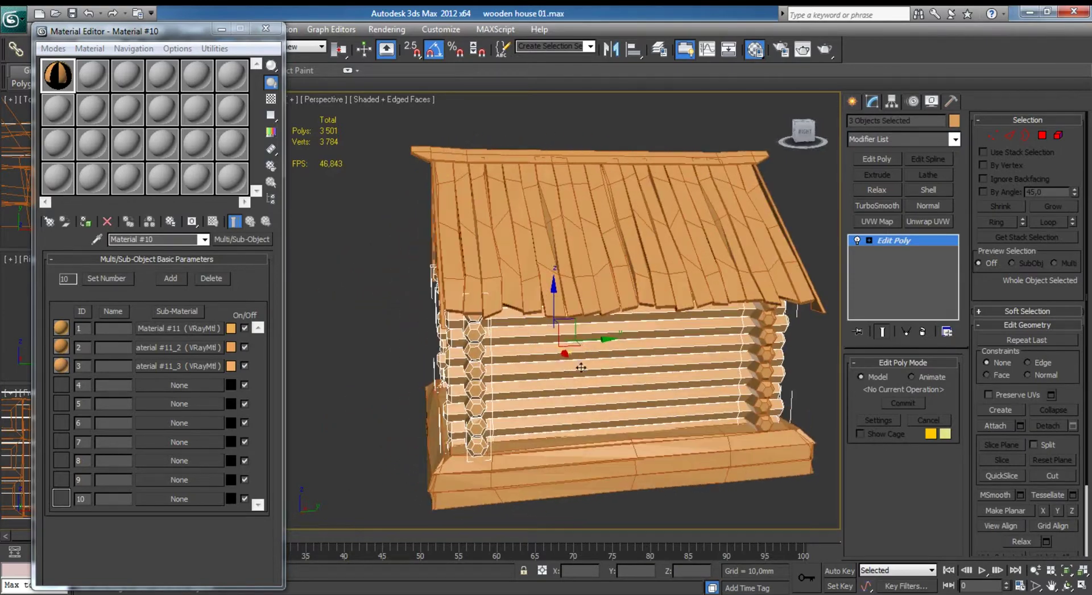
pyautogui.keyDown('ctrl'); pyautogui.click(766, 344); pyautogui.keyUp('ctrl')
# Add a MaterialByElement modifier with List Frequency 33 for IDs 1, 2 and 3.
pyautogui.click(954, 140)
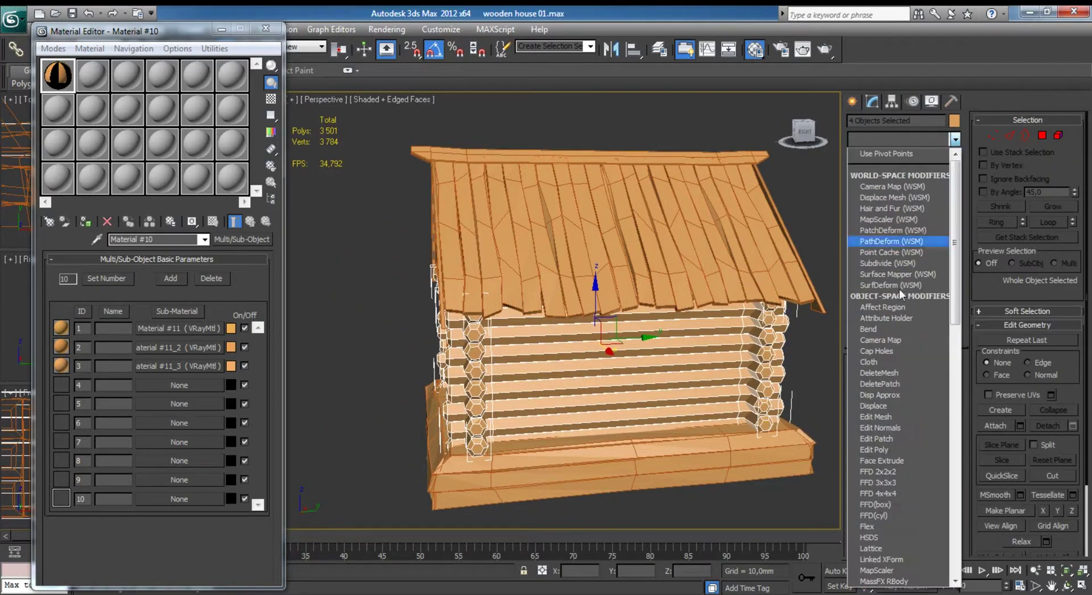
pyautogui.scroll(-3, 895, 415)
pyautogui.scroll(-3, 895, 415)
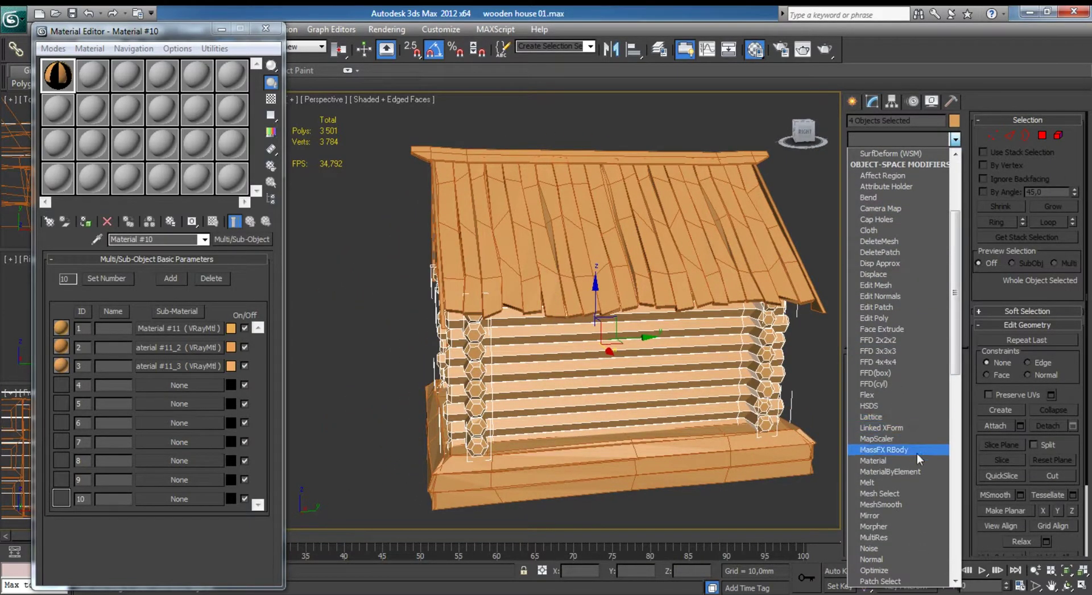
pyautogui.click(903, 472)
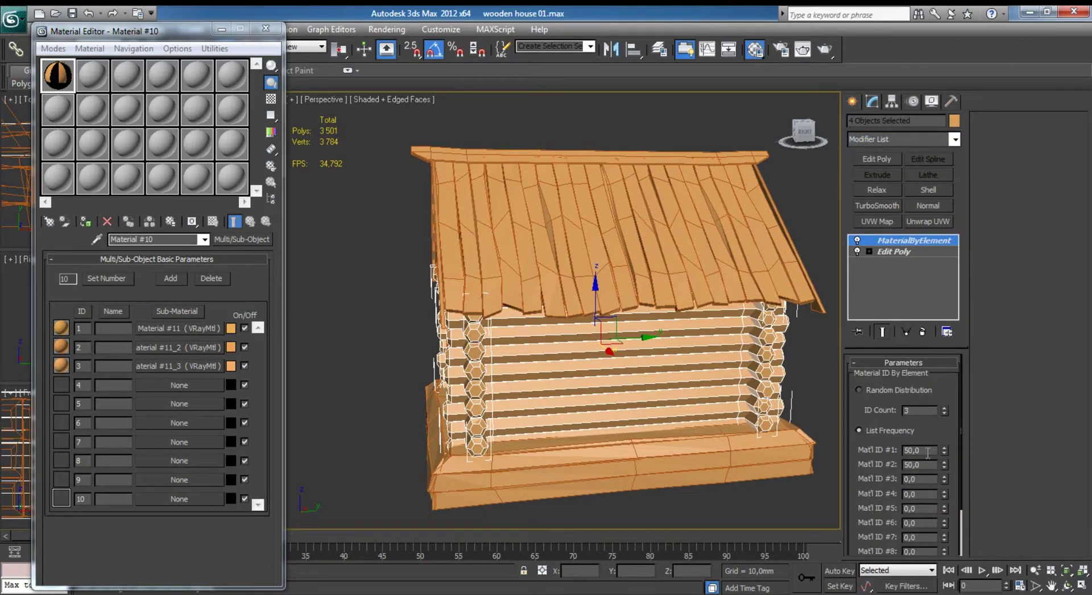
pyautogui.moveTo(928, 451); pyautogui.dragTo(861, 448)
pyautogui.write('33')
pyautogui.press('Tab')
pyautogui.write('33')
pyautogui.press('Tab')
pyautogui.press('Return')
# Assign multi-material Material #10 to the selected logs, then deselect and hide edges.
pyautogui.keyDown('alt'); pyautogui.moveTo(582, 405); pyautogui.dragTo(468, 265, button='middle'); pyautogui.keyUp('alt')
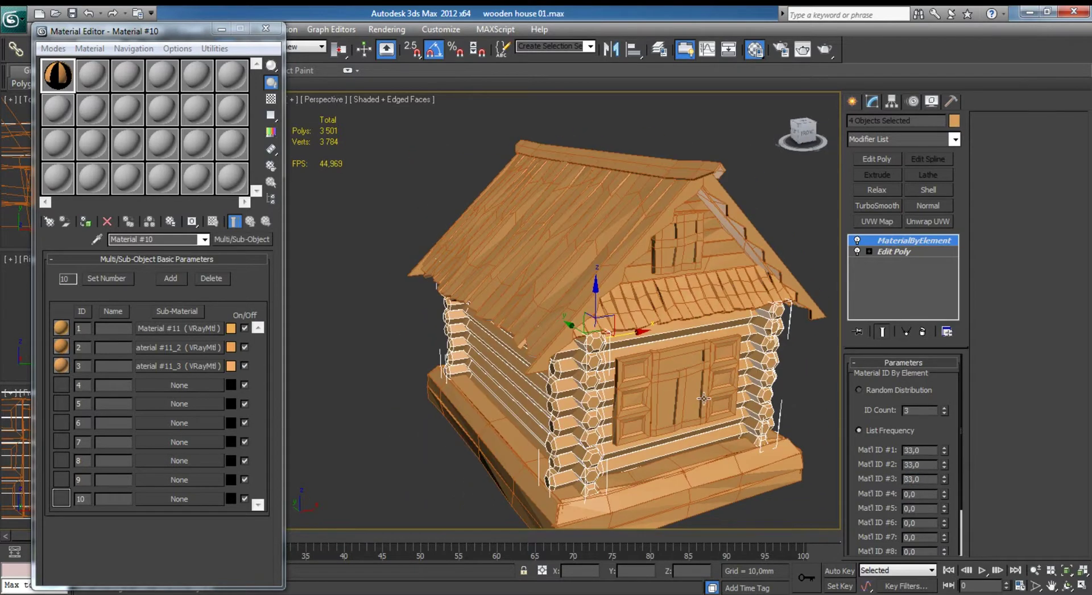
pyautogui.click(128, 221)
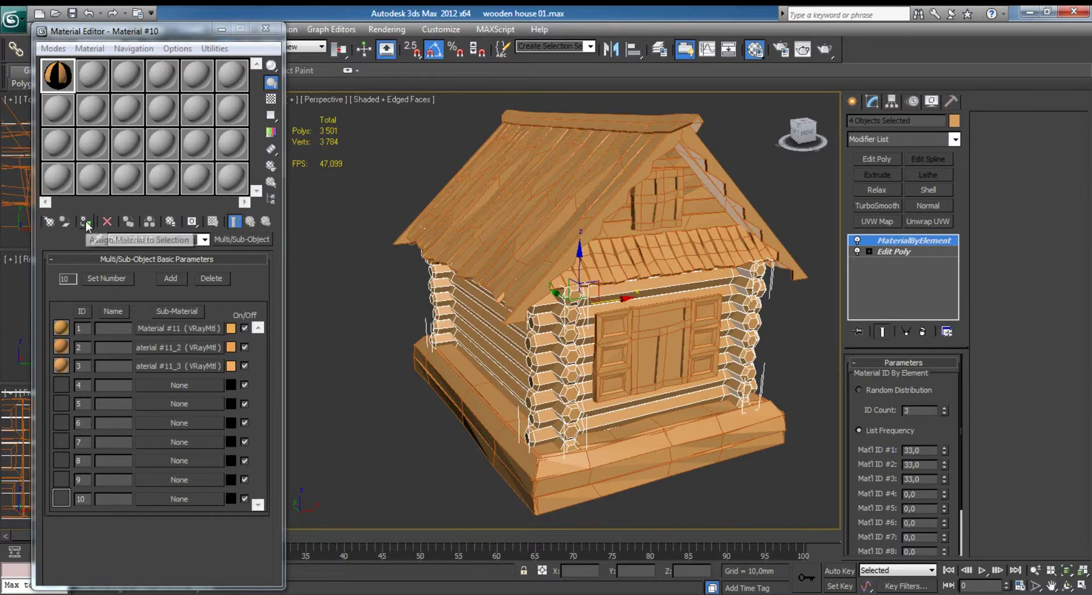
pyautogui.click(370, 325)
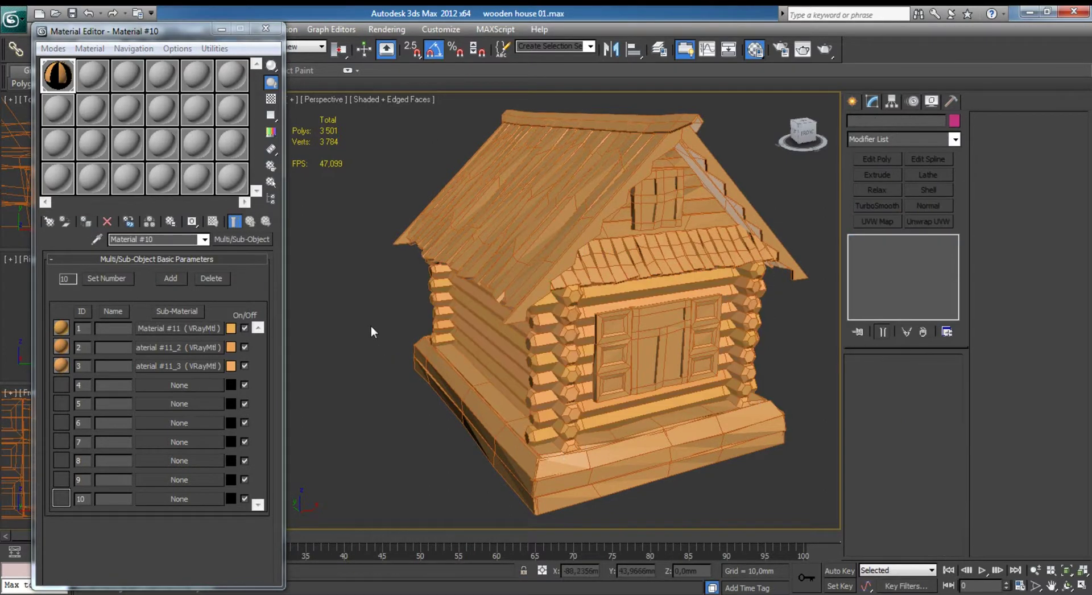
pyautogui.press('F4')
pyautogui.moveTo(463, 304)
pyautogui.keyDown('alt'); pyautogui.mouseDown(button='middle')
pyautogui.moveTo(514, 305)
pyautogui.moveTo(506, 272)
pyautogui.mouseUp(button='middle'); pyautogui.keyUp('alt')
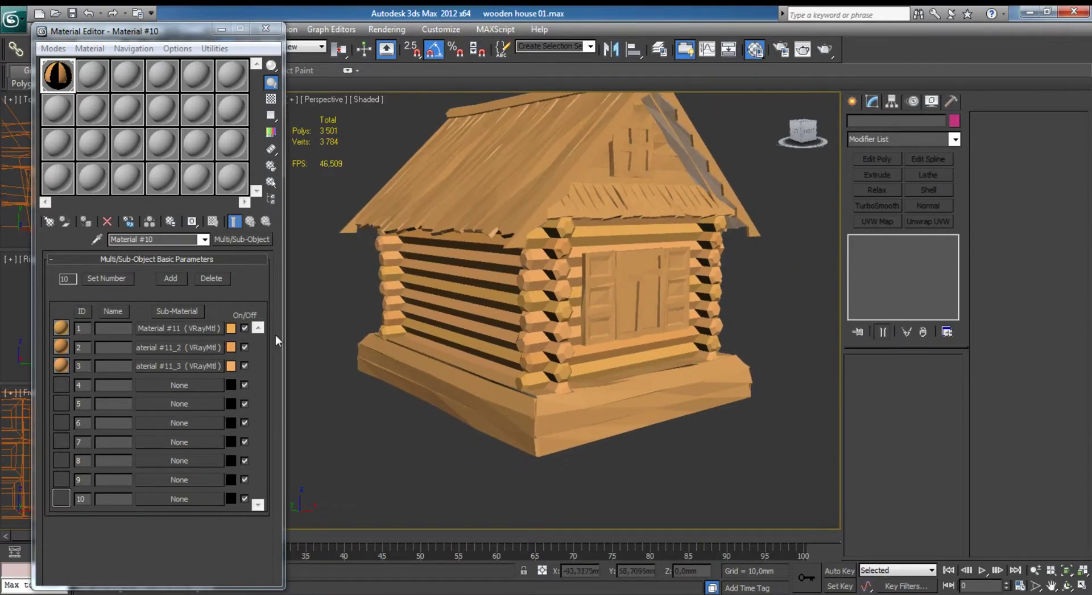
# Adjust the brightness of the first wood sub-material's diffuse colour.
pyautogui.click(178, 329)
pyautogui.click(137, 329)
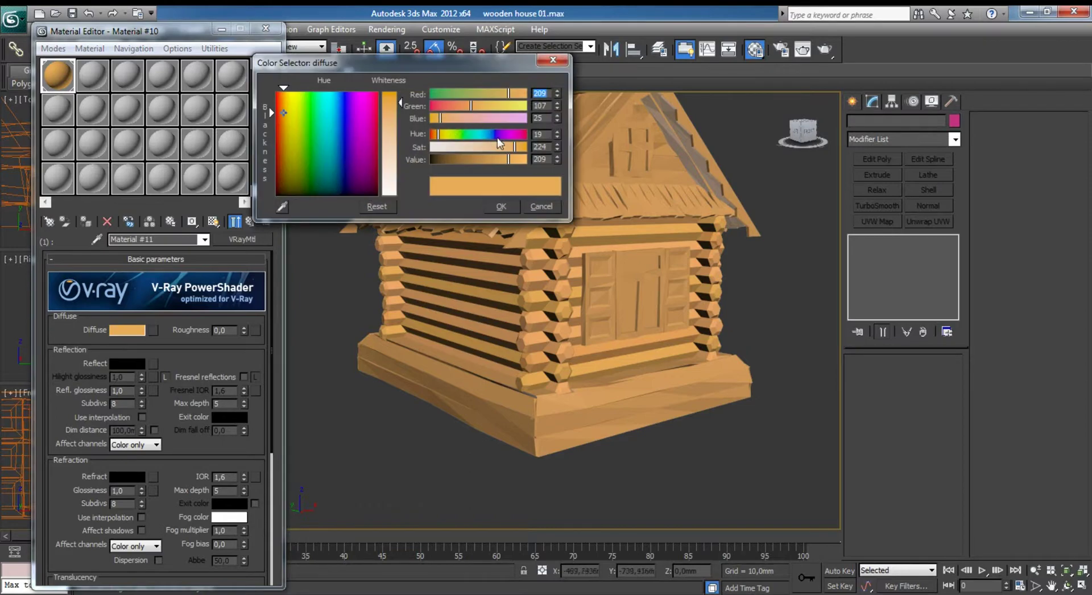
pyautogui.moveTo(508, 160)
pyautogui.mouseDown()
pyautogui.moveTo(497, 161)
pyautogui.moveTo(516, 164)
pyautogui.mouseUp()
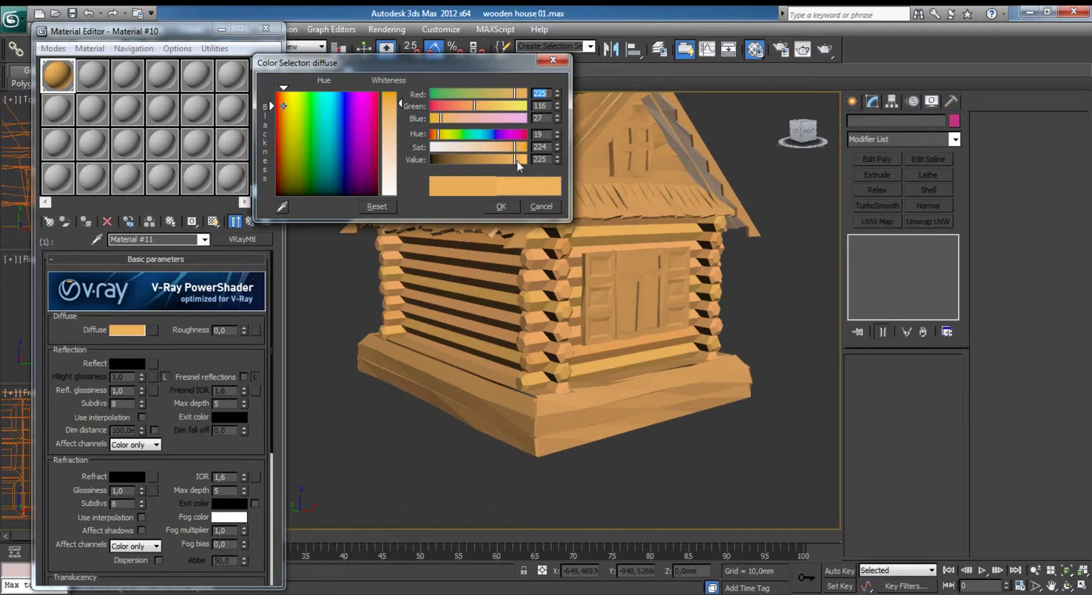
pyautogui.click(541, 205)
# Darken the diffuse colour of sub-material Material #11_3 to Red 196, Sat 212.
pyautogui.click(204, 239)
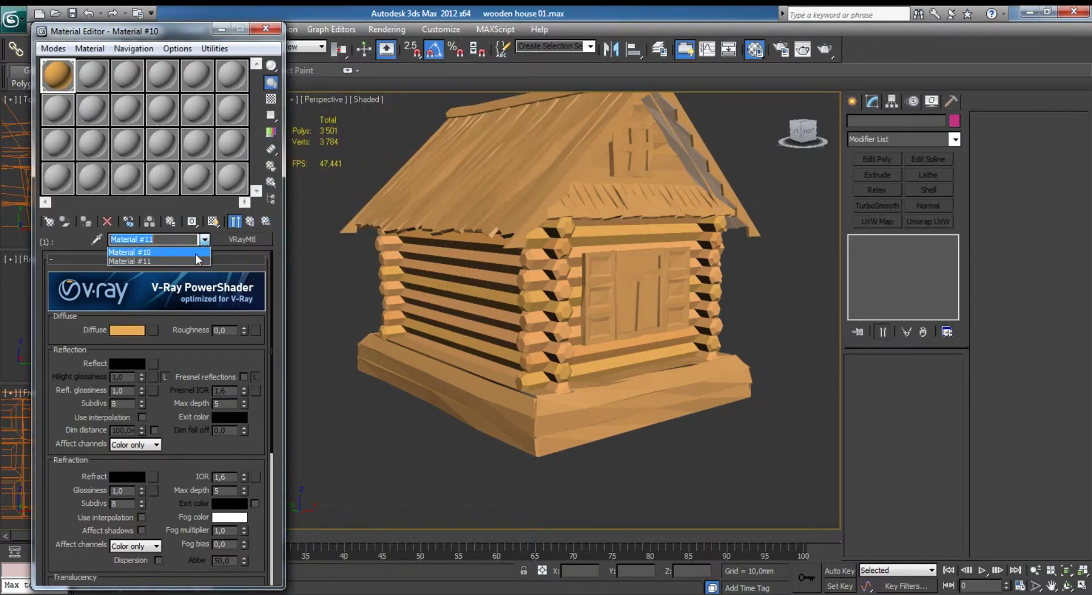
pyautogui.click(185, 253)
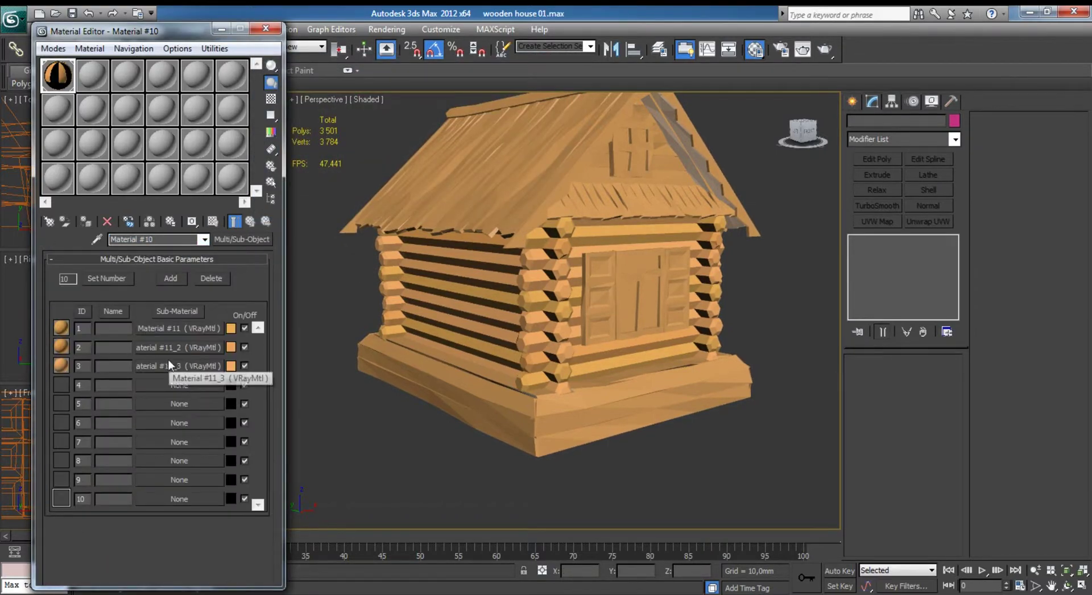
pyautogui.click(169, 365)
pyautogui.click(128, 330)
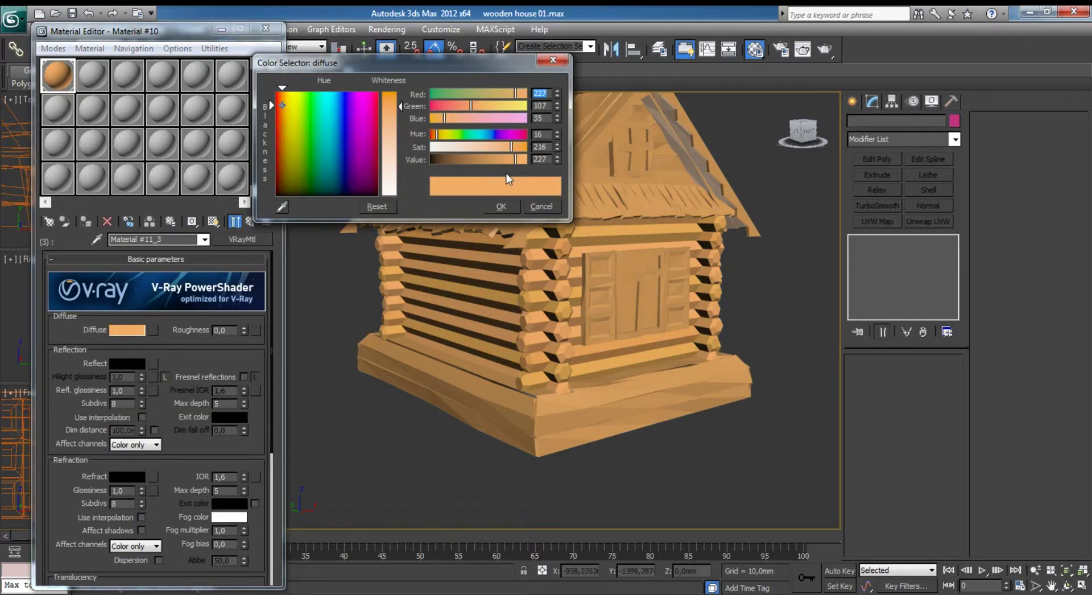
pyautogui.moveTo(516, 161)
pyautogui.mouseDown()
pyautogui.moveTo(503, 162)
pyautogui.moveTo(511, 149)
pyautogui.mouseUp()
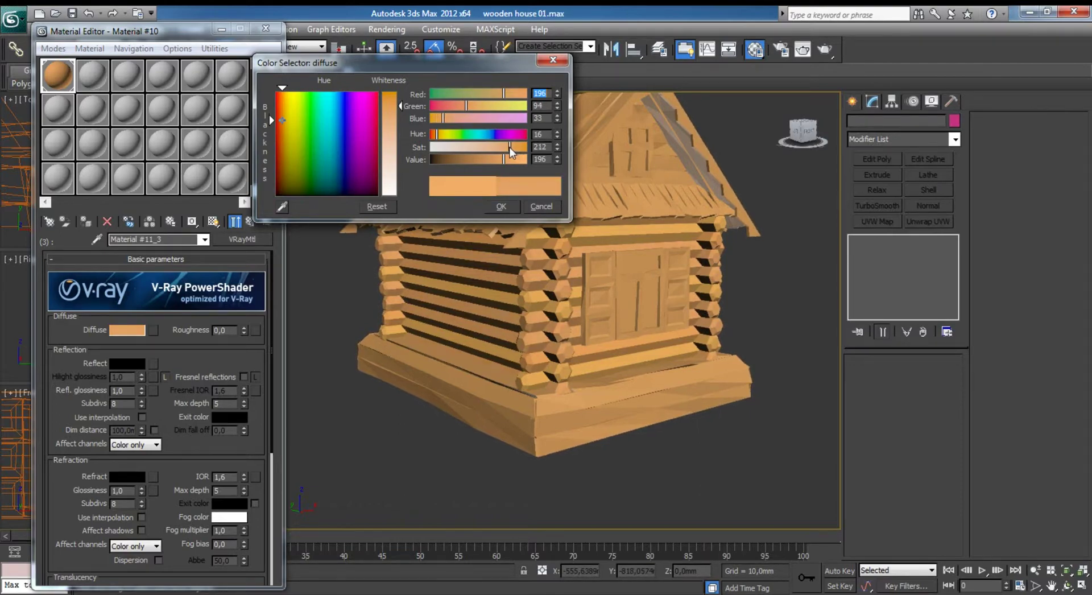
pyautogui.click(501, 206)
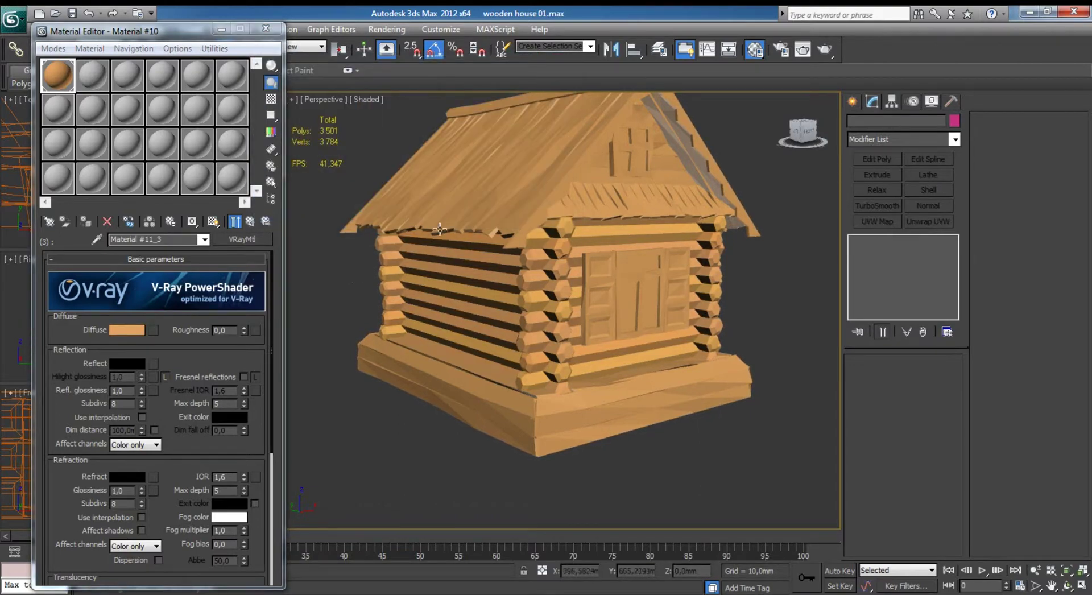
pyautogui.keyDown('alt'); pyautogui.moveTo(439, 229); pyautogui.dragTo(466, 239, button='middle'); pyautogui.keyUp('alt')
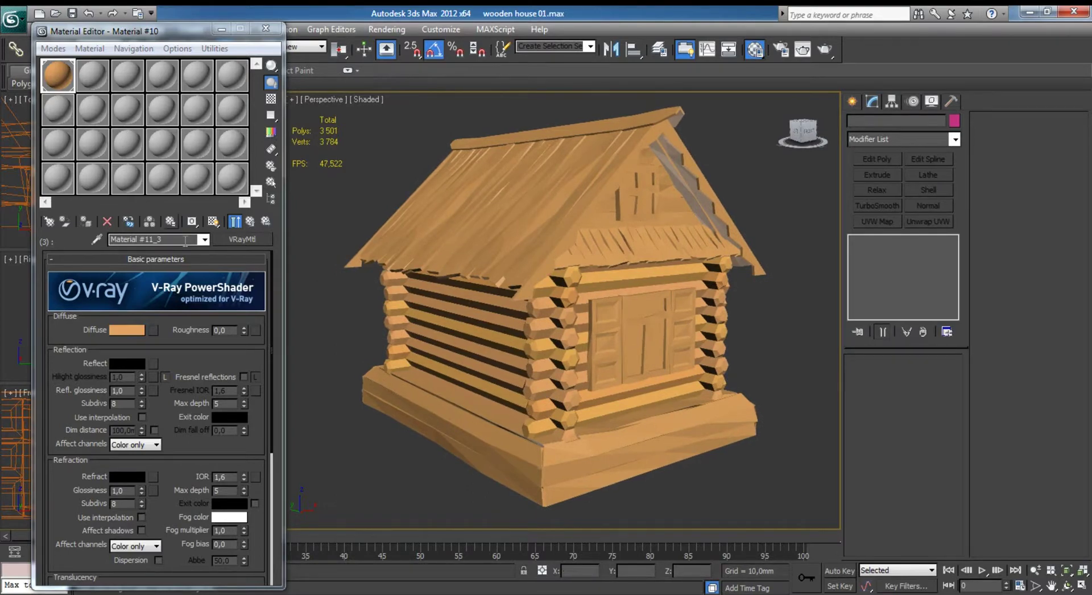
# Assign multi-material Material #10 to the base box Box014 under the house.
pyautogui.click(203, 239)
pyautogui.click(125, 249)
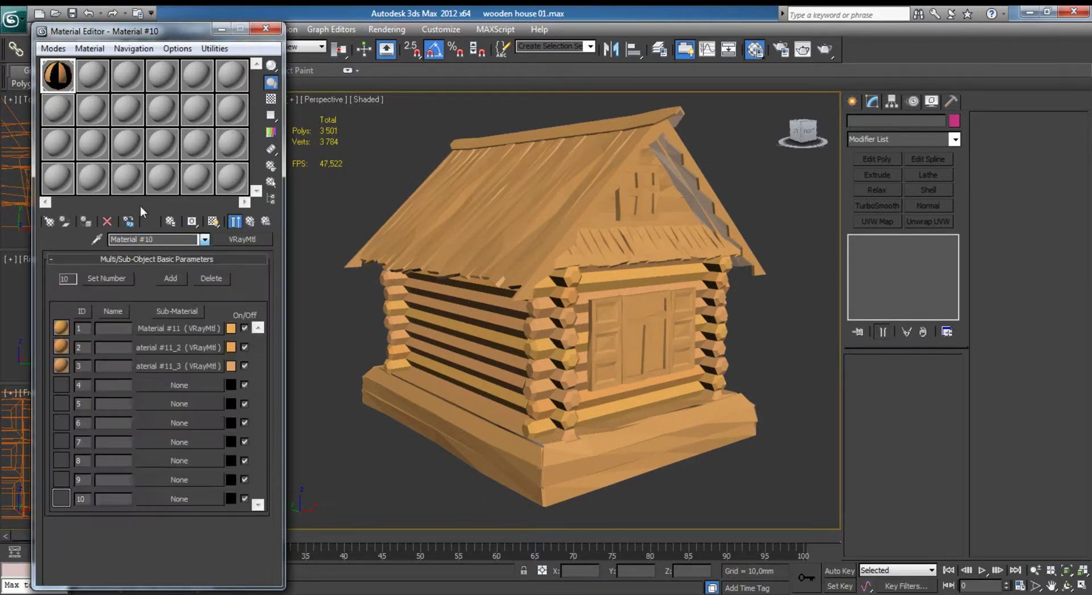
pyautogui.click(99, 85)
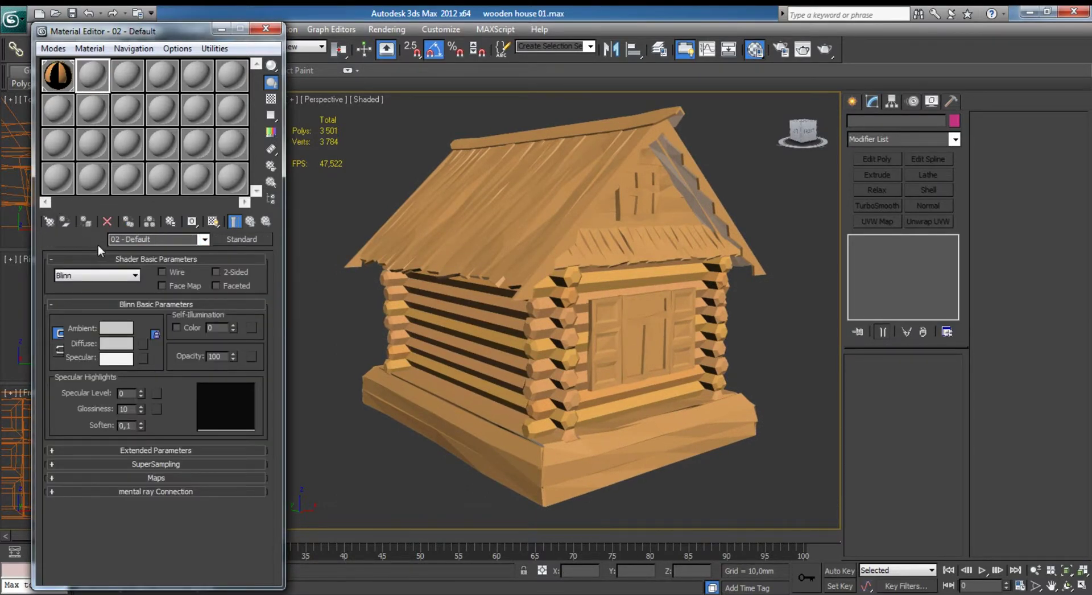
pyautogui.click(526, 459)
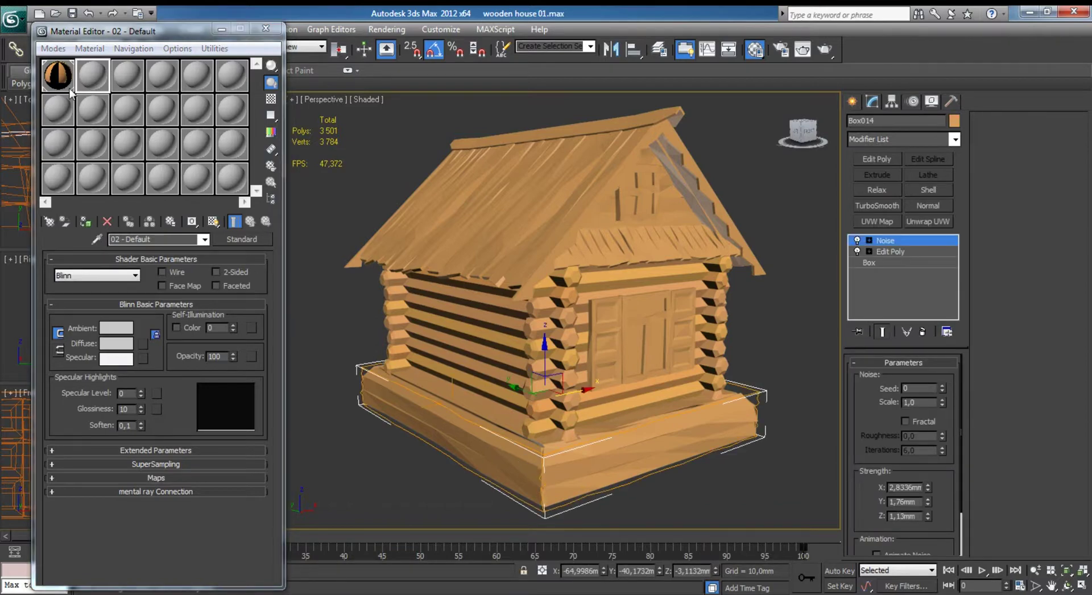
pyautogui.click(69, 89)
pyautogui.click(84, 222)
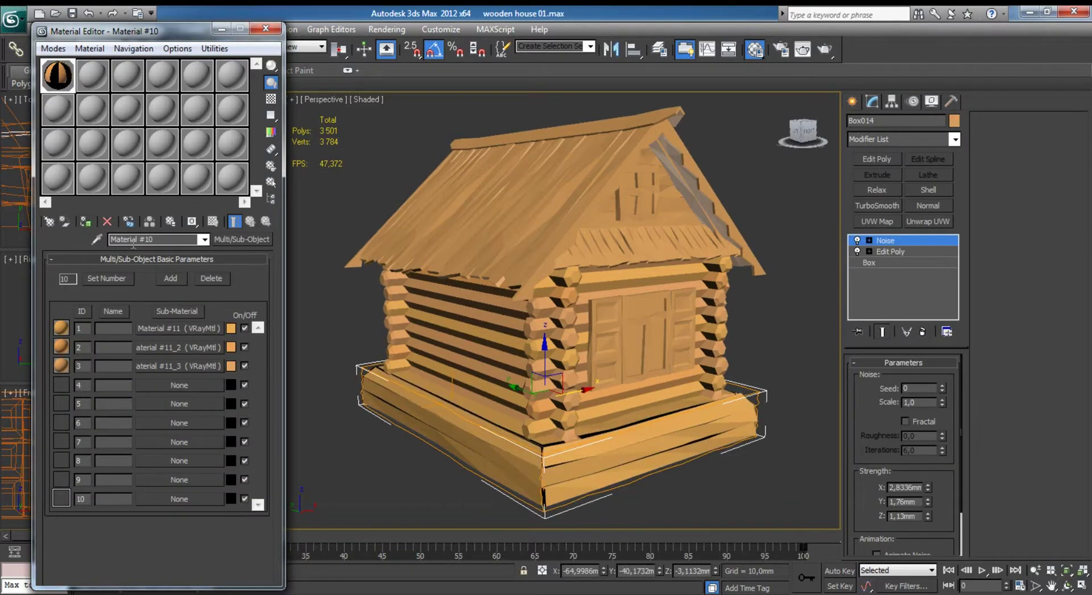
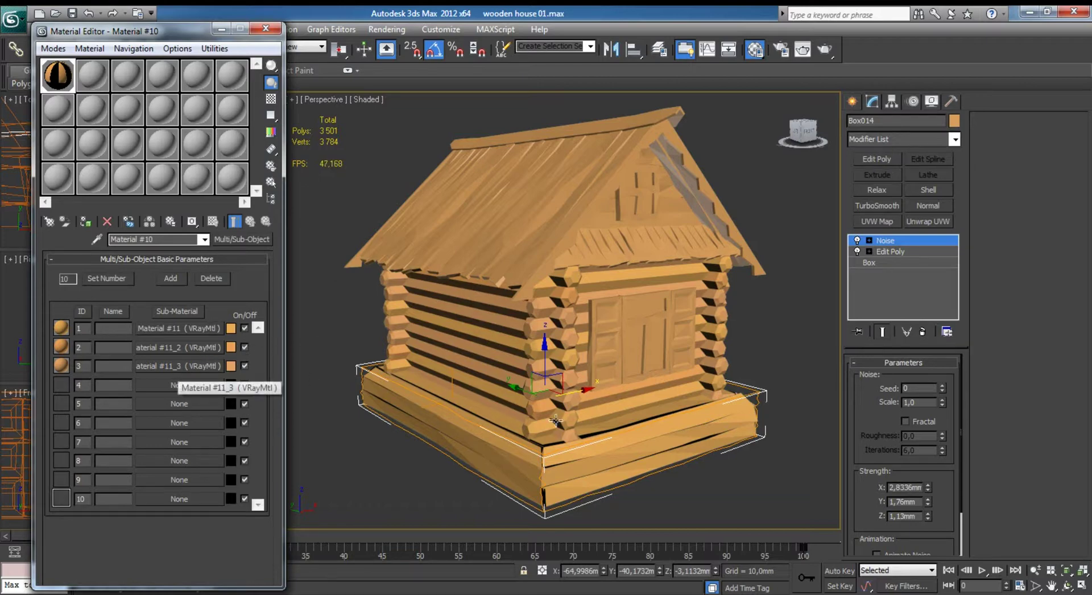
# Add a MaterialByElement modifier to the base platform Box014.
pyautogui.scroll(2, 560, 344)
pyautogui.scroll(4, 560, 344)
pyautogui.moveTo(560, 344); pyautogui.dragTo(568, 215, button='middle')
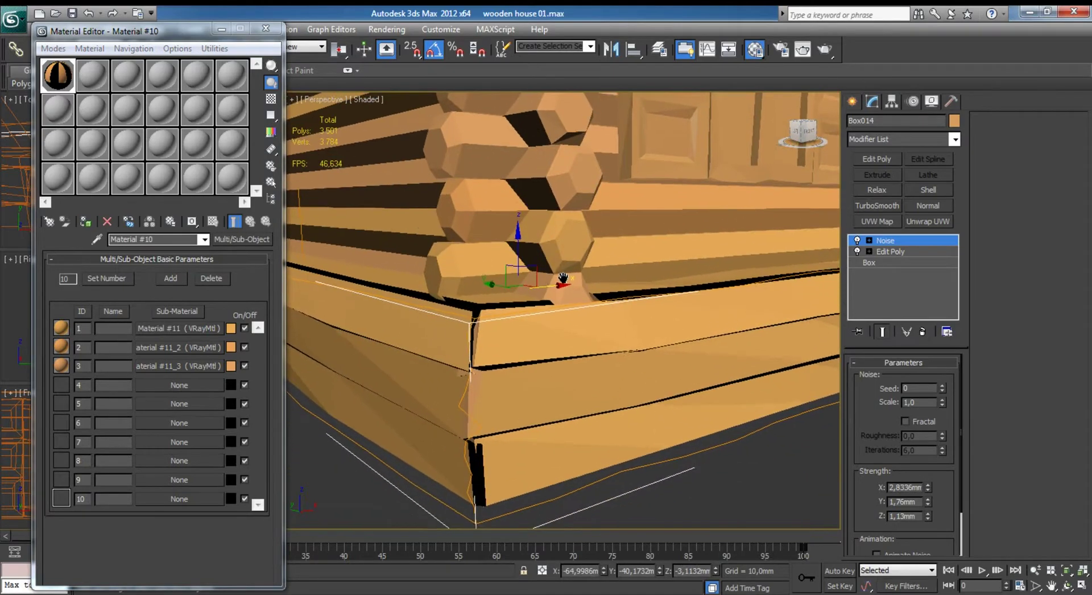
pyautogui.scroll(1, 571, 213)
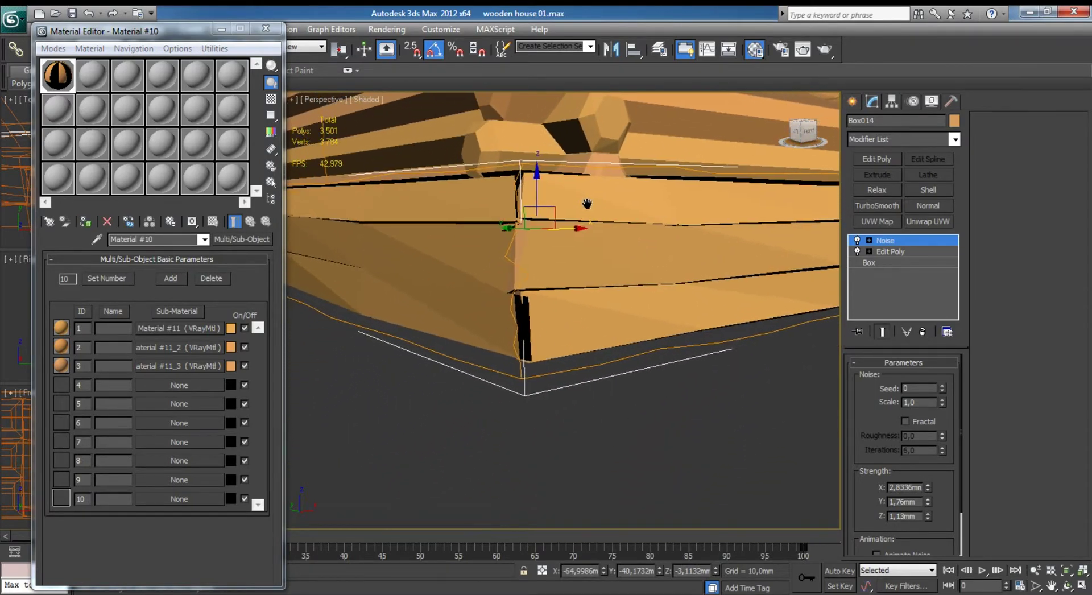
pyautogui.scroll(2, 591, 205)
pyautogui.scroll(-3, 595, 203)
pyautogui.scroll(-2, 585, 267)
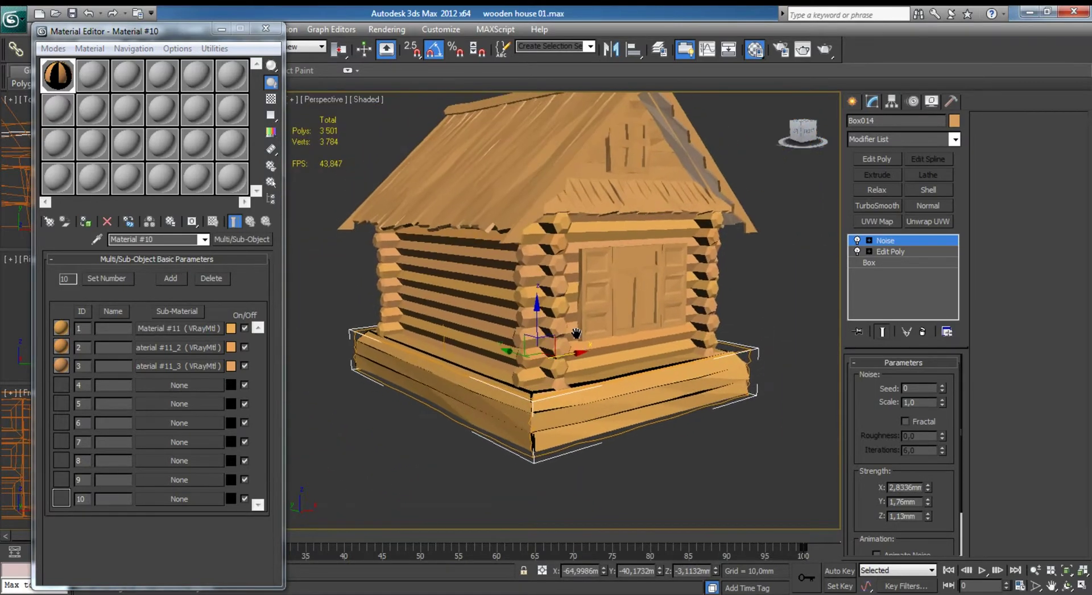
pyautogui.scroll(-1, 576, 335)
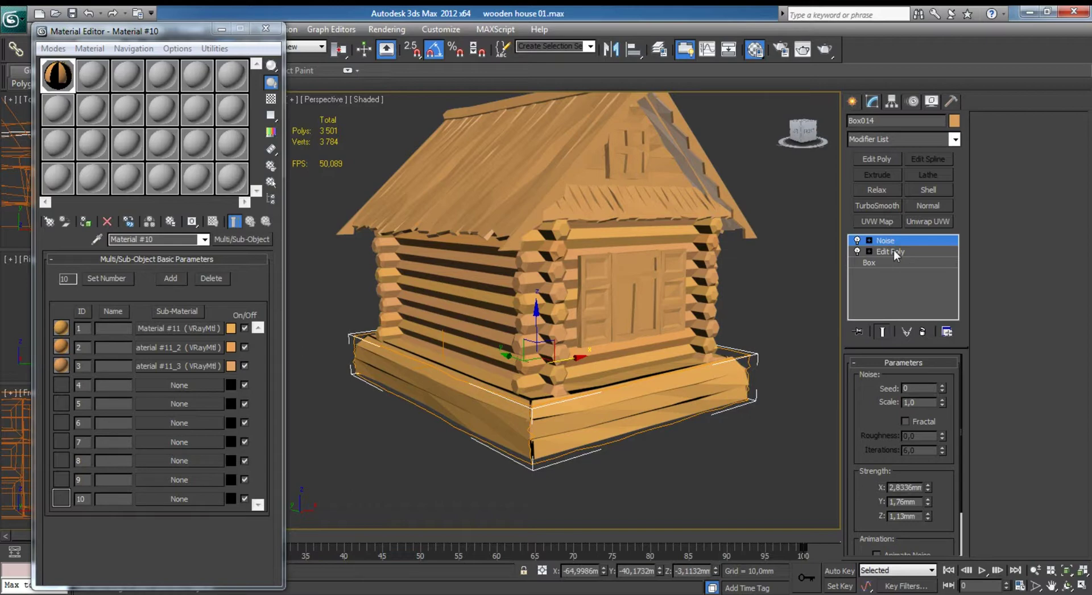
pyautogui.click(954, 139)
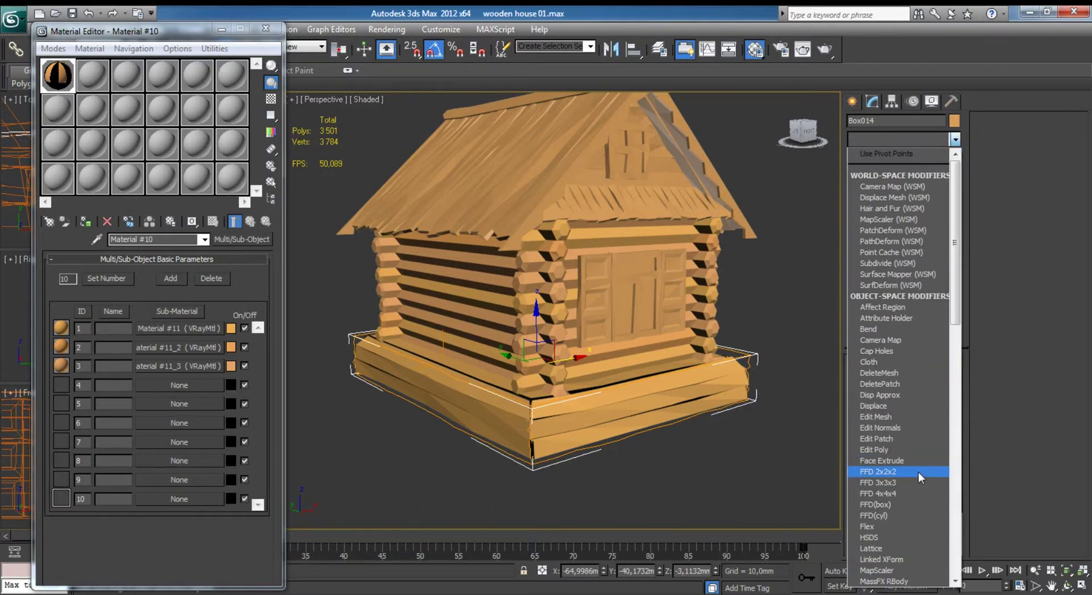
pyautogui.scroll(-3, 918, 471)
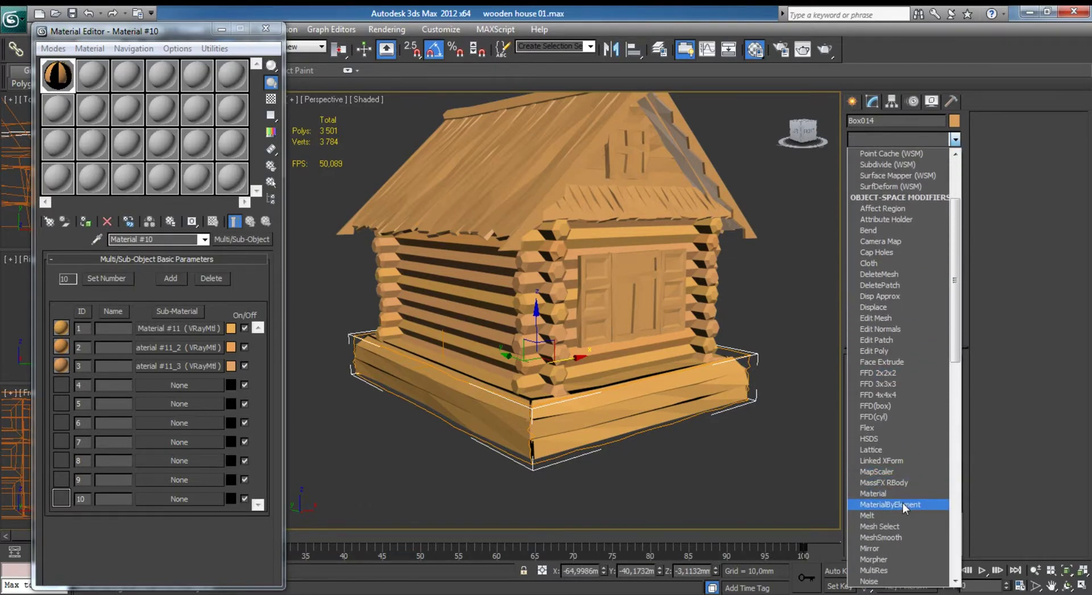
pyautogui.click(902, 503)
# Set ID Count to 3 and each Mat'l ID frequency to 33.
pyautogui.click(944, 407)
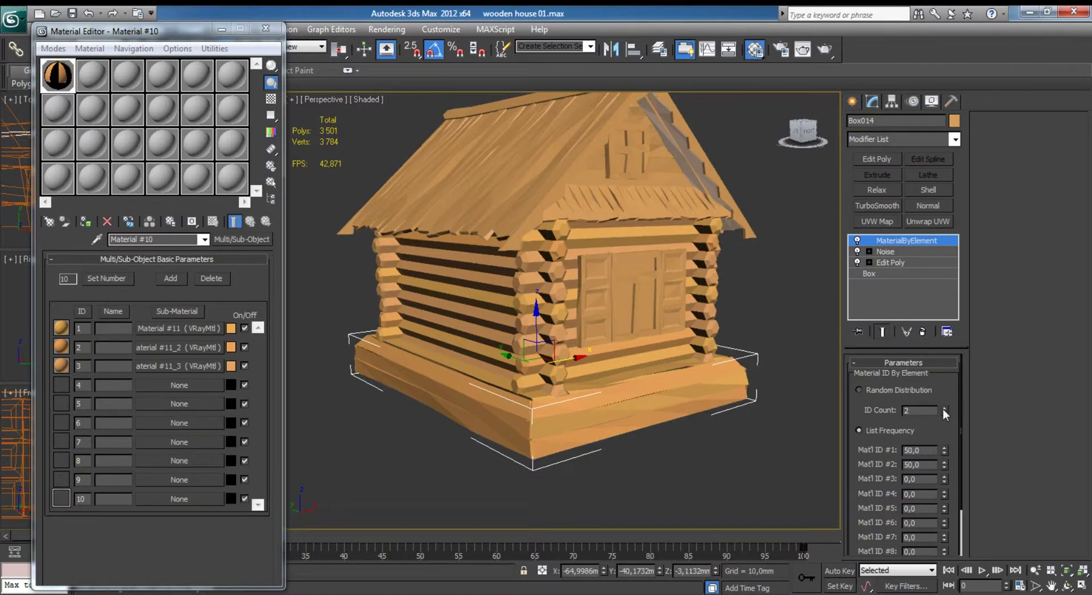
pyautogui.write('33')
pyautogui.press('Tab')
pyautogui.write('33')
pyautogui.press('Tab')
pyautogui.write('33')
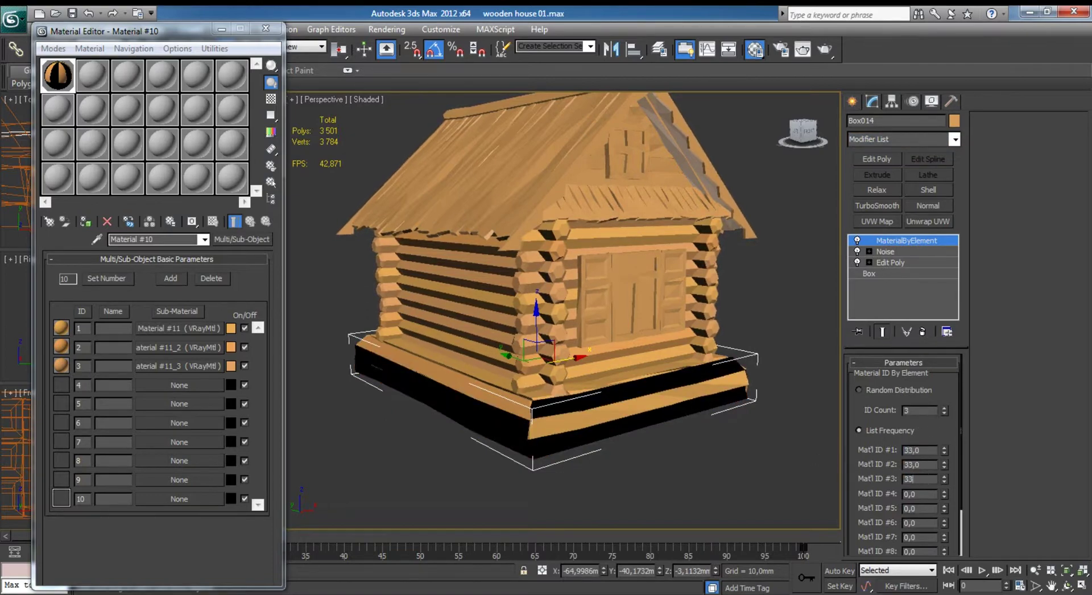
pyautogui.press('Return')
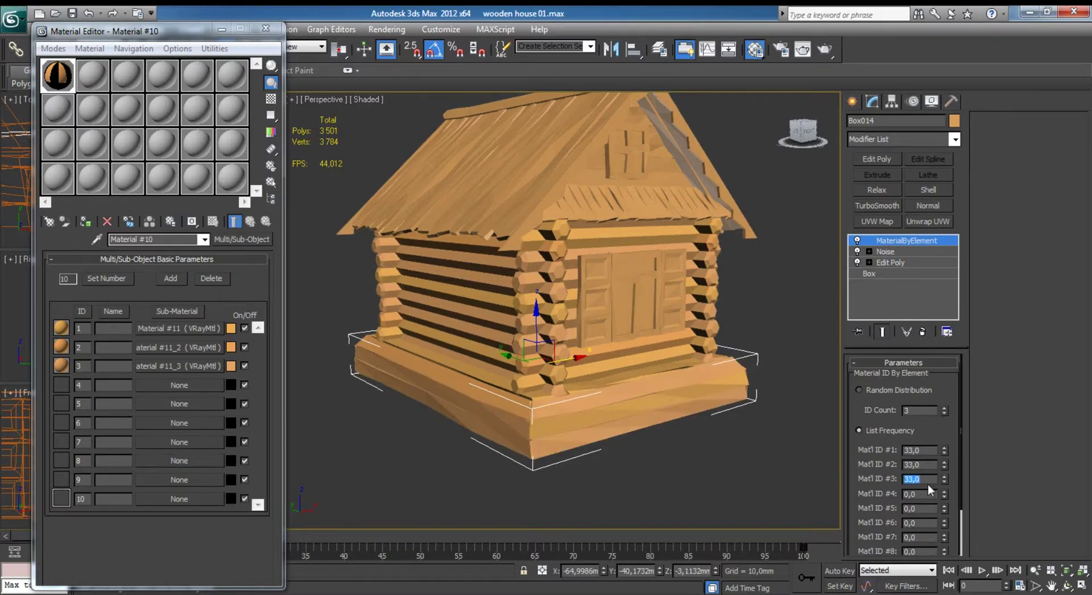
# Select the porch roof Box006 and add a MaterialByElement modifier to it.
pyautogui.click(720, 484)
pyautogui.keyDown('alt'); pyautogui.moveTo(720, 485); pyautogui.dragTo(632, 427, button='middle'); pyautogui.keyUp('alt')
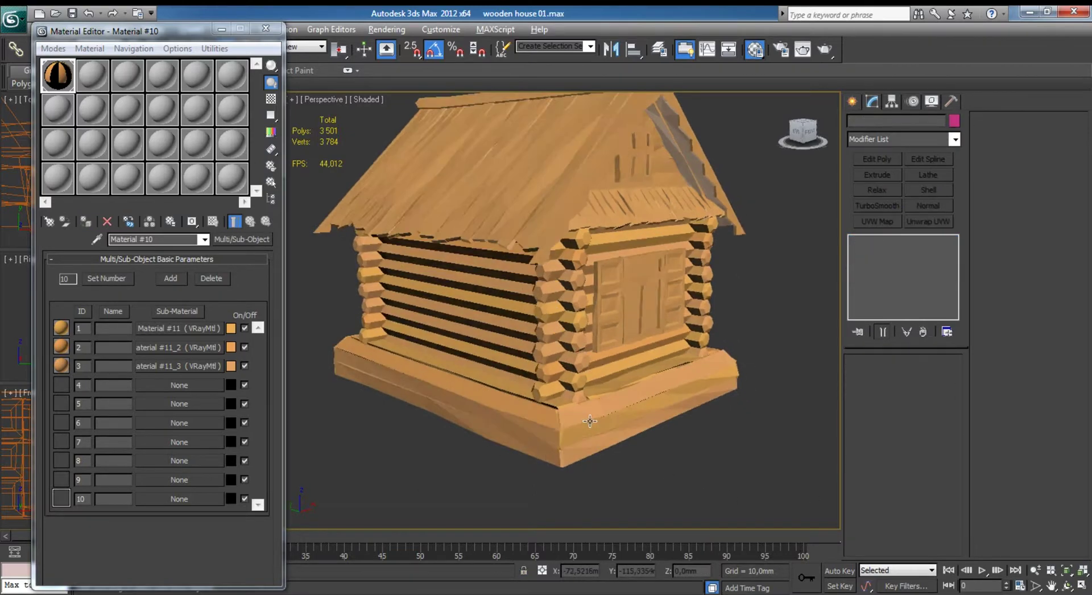
pyautogui.scroll(5, 632, 427)
pyautogui.keyDown('alt'); pyautogui.moveTo(568, 338); pyautogui.dragTo(507, 343, button='middle'); pyautogui.keyUp('alt')
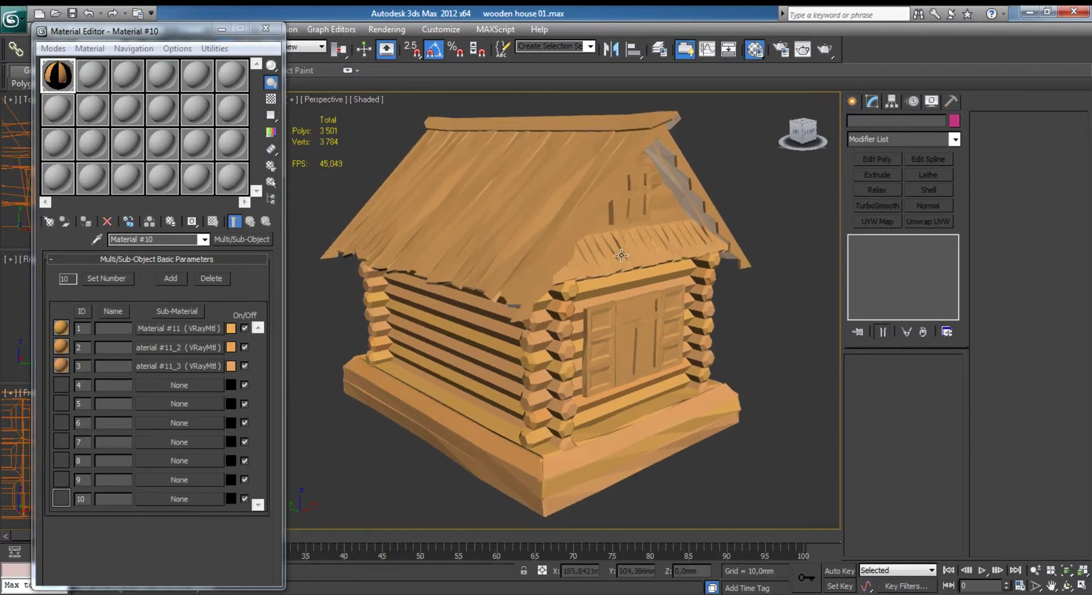
pyautogui.click(412, 229)
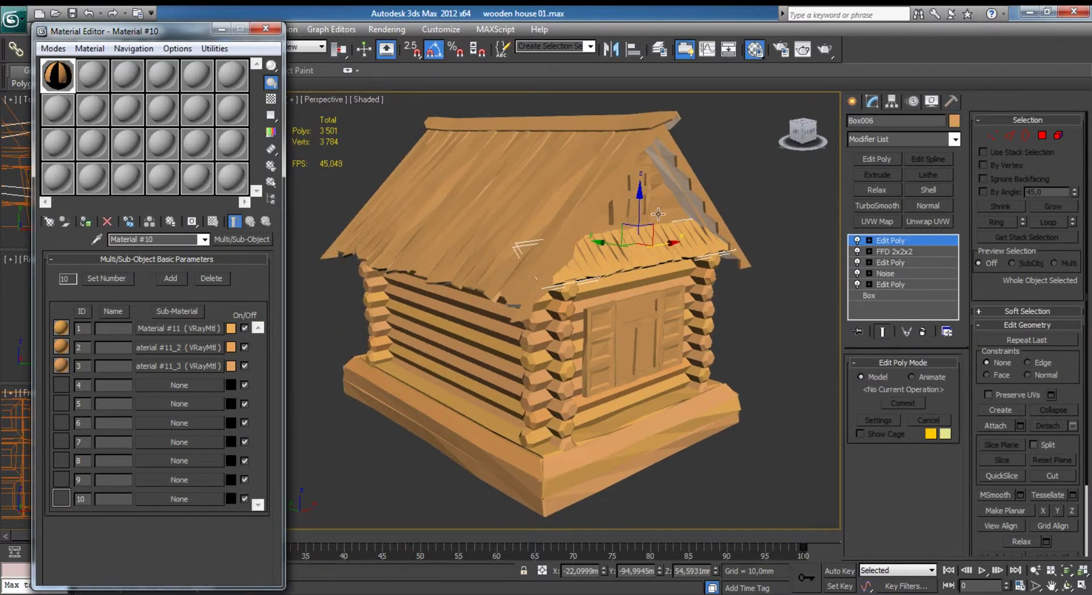
pyautogui.click(665, 256)
pyautogui.click(666, 256)
pyautogui.click(954, 140)
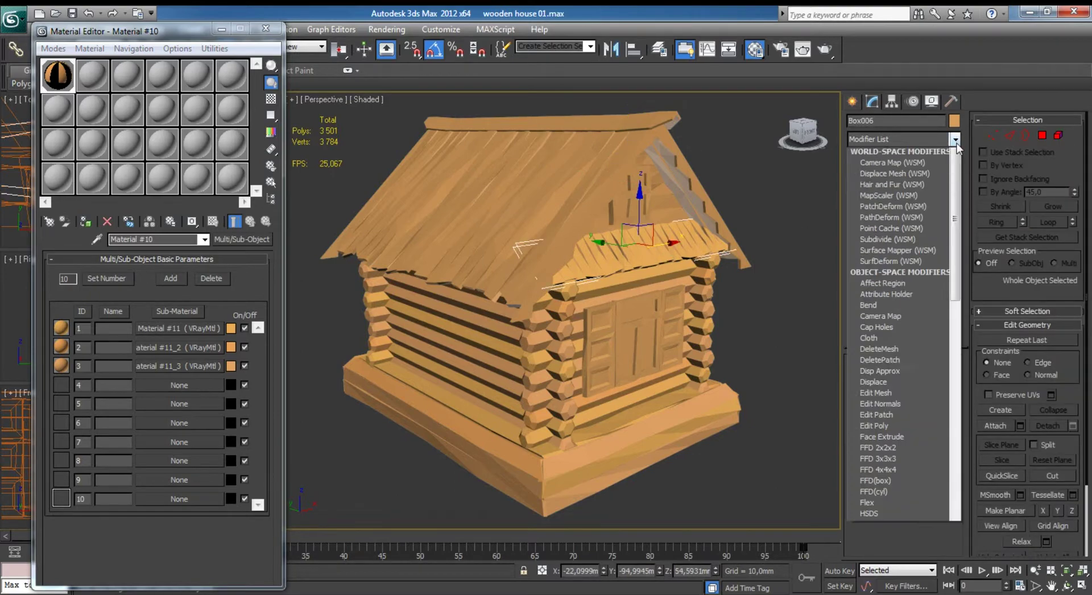
pyautogui.scroll(-3, 910, 407)
pyautogui.scroll(-2, 909, 407)
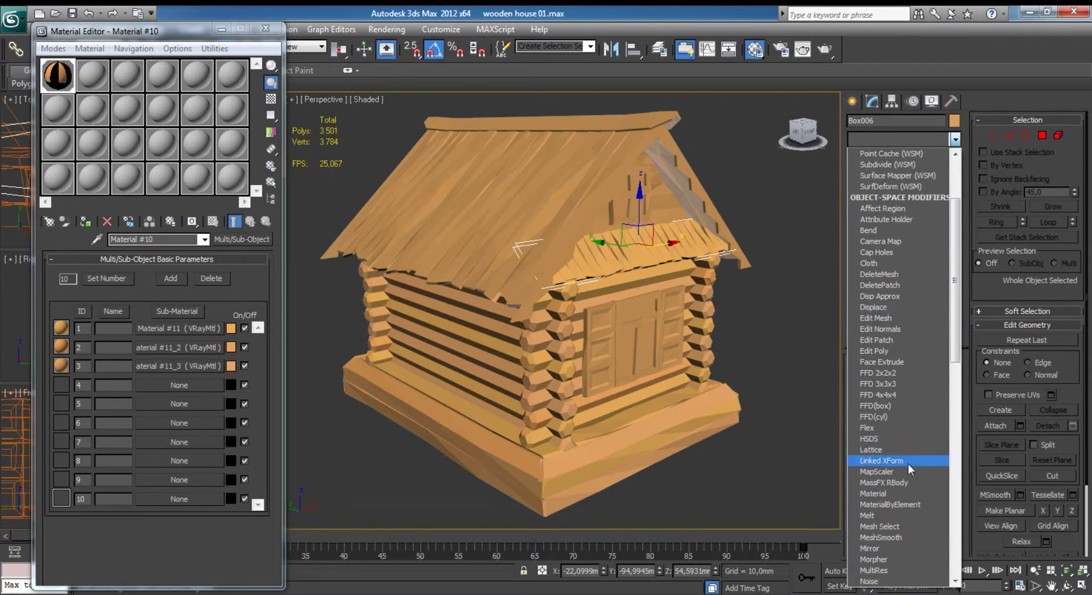
pyautogui.click(889, 499)
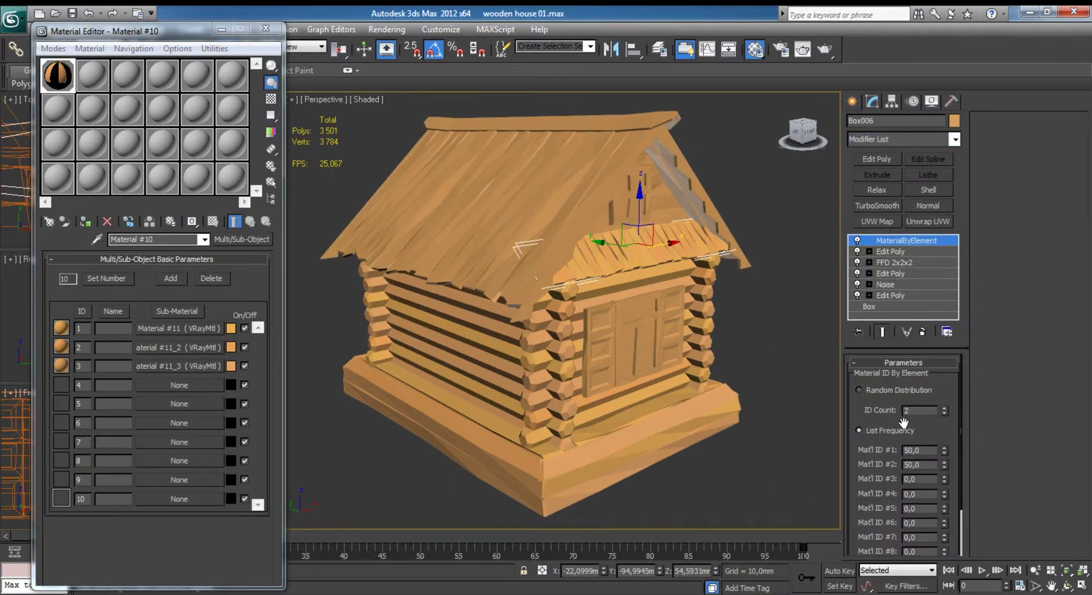
# Set the porch roof's ID Count to 3 with frequencies 33 and 33.
pyautogui.click(944, 407)
pyautogui.click(915, 450)
pyautogui.write('33')
pyautogui.press('Tab')
pyautogui.write('33')
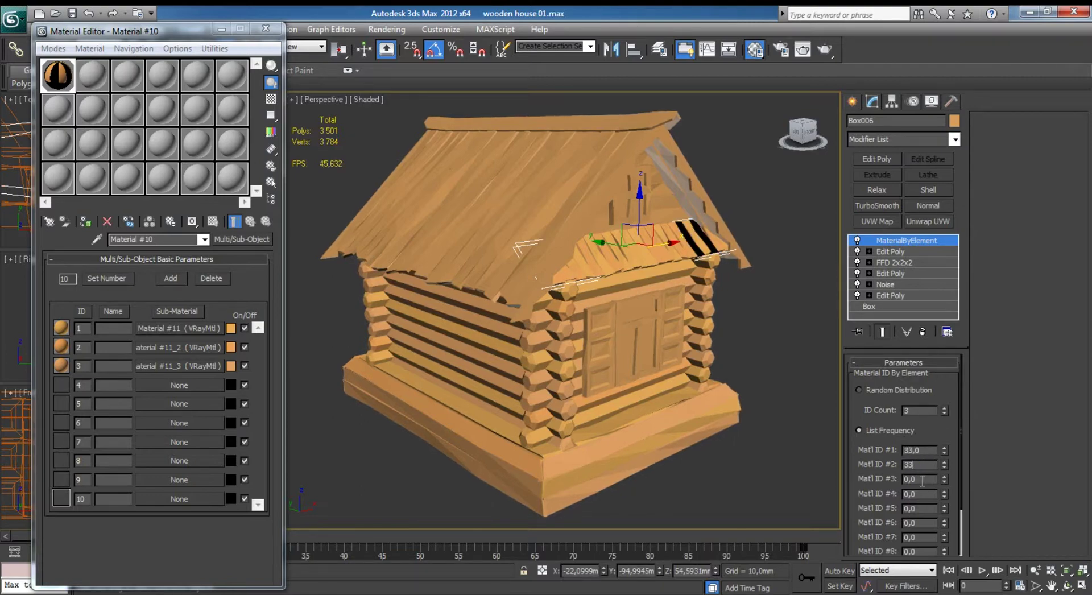
pyautogui.press('Tab')
pyautogui.write('3')
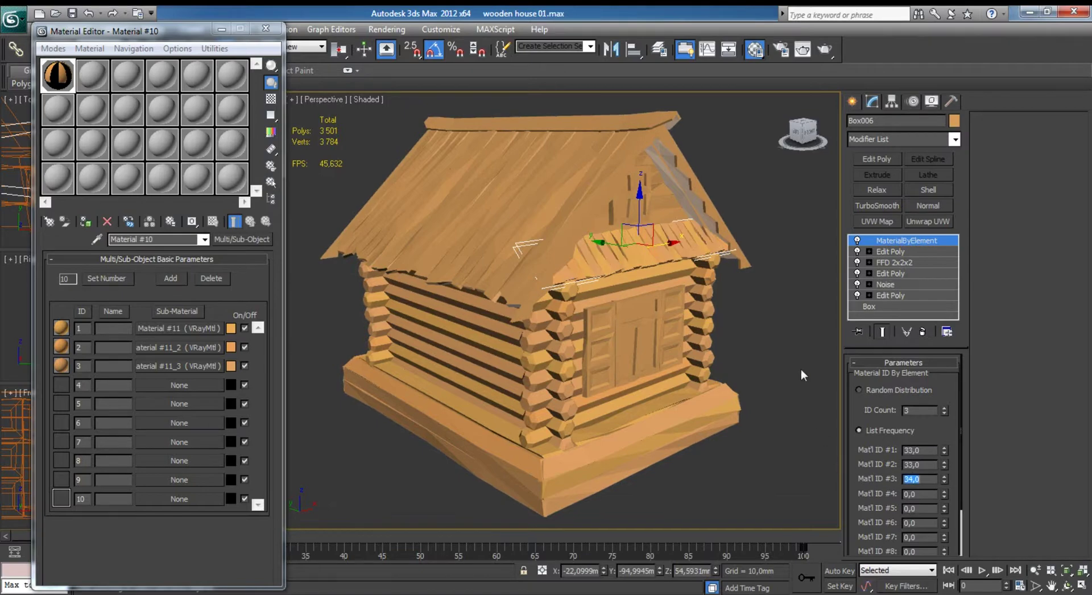
pyautogui.click(790, 340)
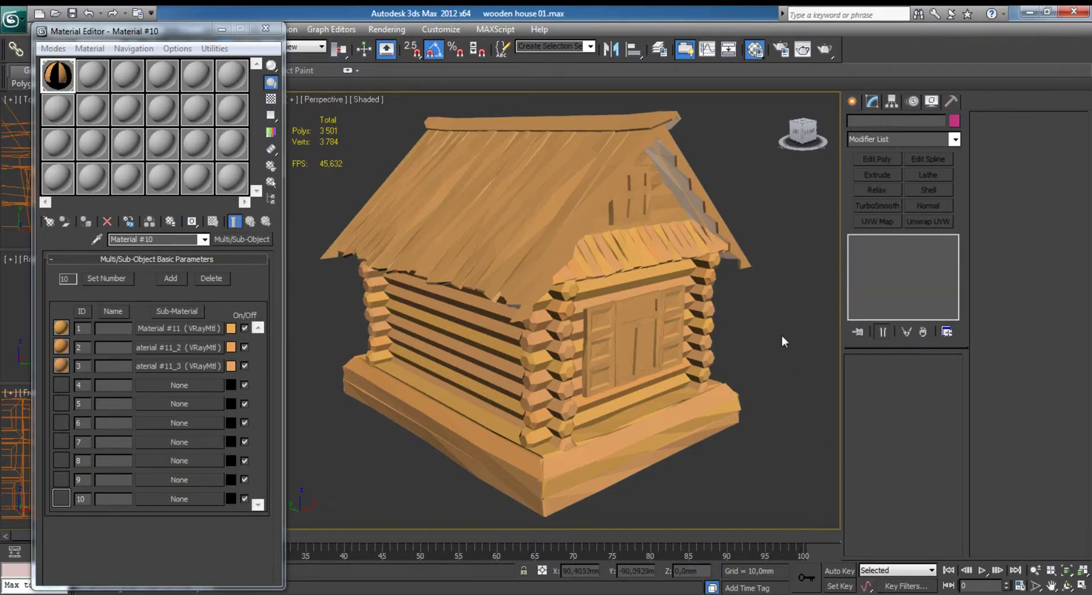
# Select the gable piece Box004 and add a MaterialByElement modifier.
pyautogui.click(665, 208)
pyautogui.click(954, 139)
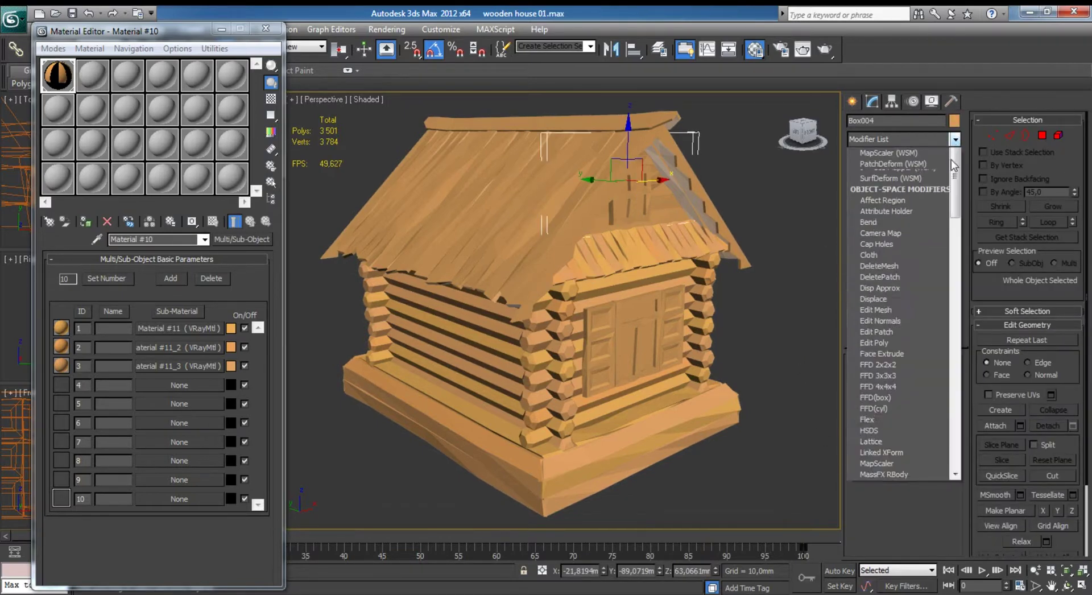
pyautogui.scroll(-3, 893, 466)
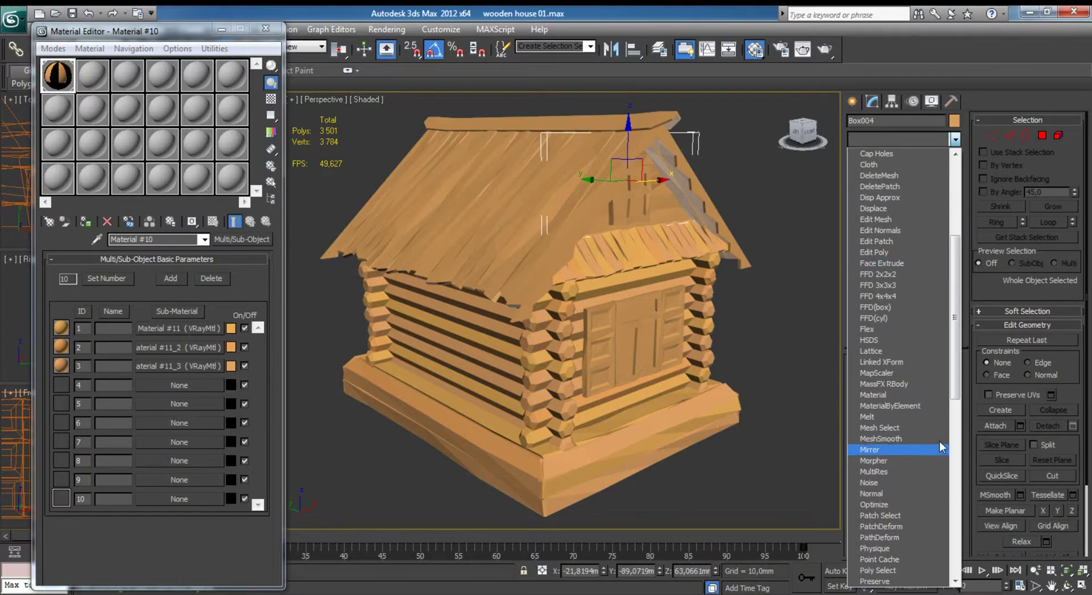
pyautogui.scroll(-1, 913, 448)
pyautogui.scroll(-2, 913, 448)
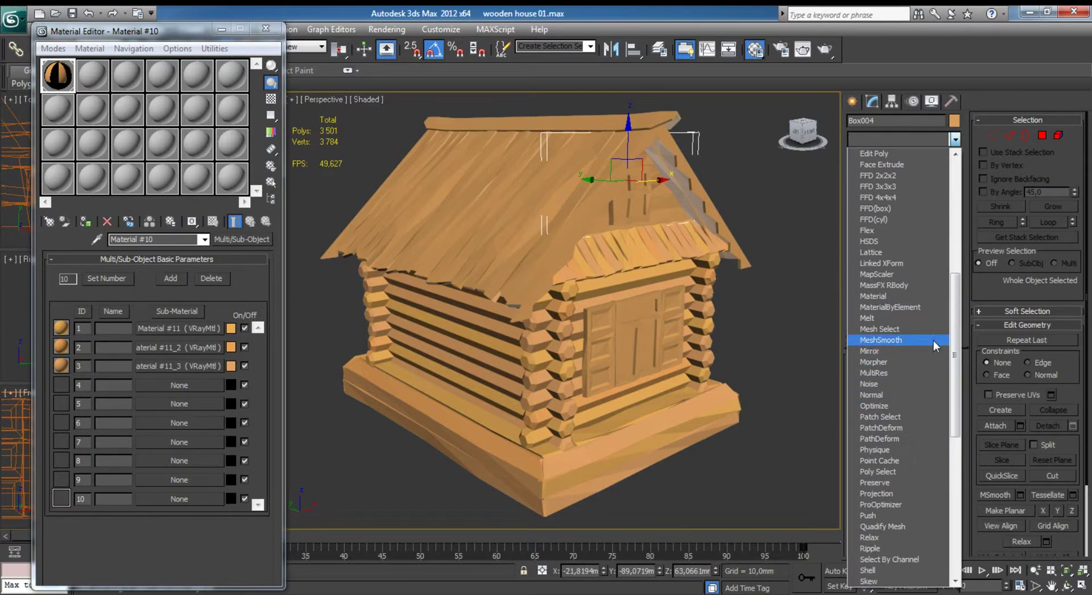
pyautogui.click(909, 306)
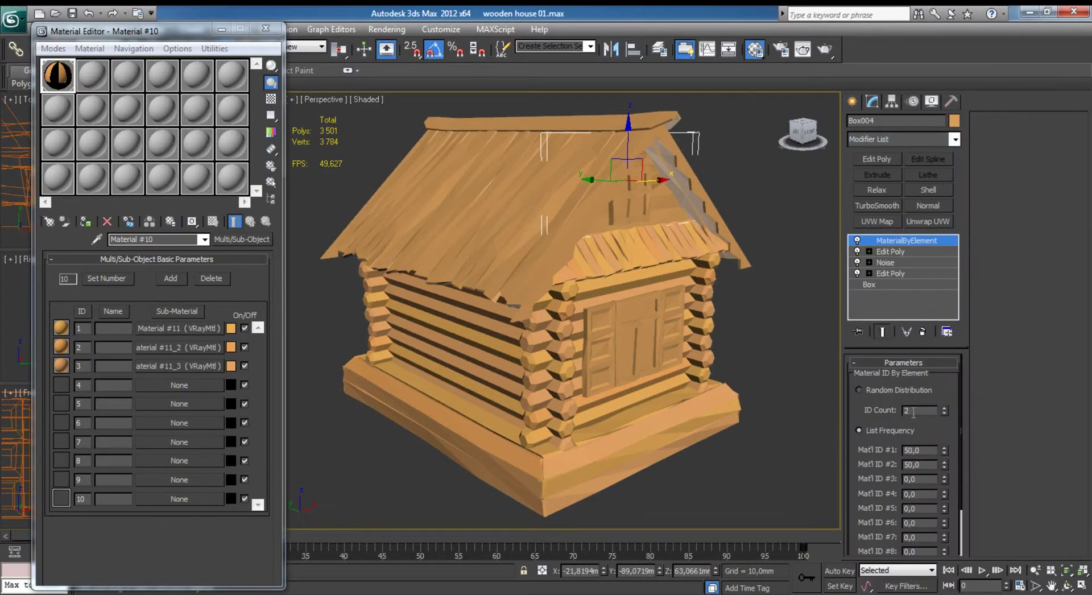
# Set the gable's ID Count to 3 with frequencies 33, 33 and 34.
pyautogui.click(945, 407)
pyautogui.doubleClick(919, 449)
pyautogui.write('33')
pyautogui.press('Tab')
pyautogui.write('33')
pyautogui.press('Tab')
pyautogui.write('3')
pyautogui.press('Return')
pyautogui.click(84, 221)
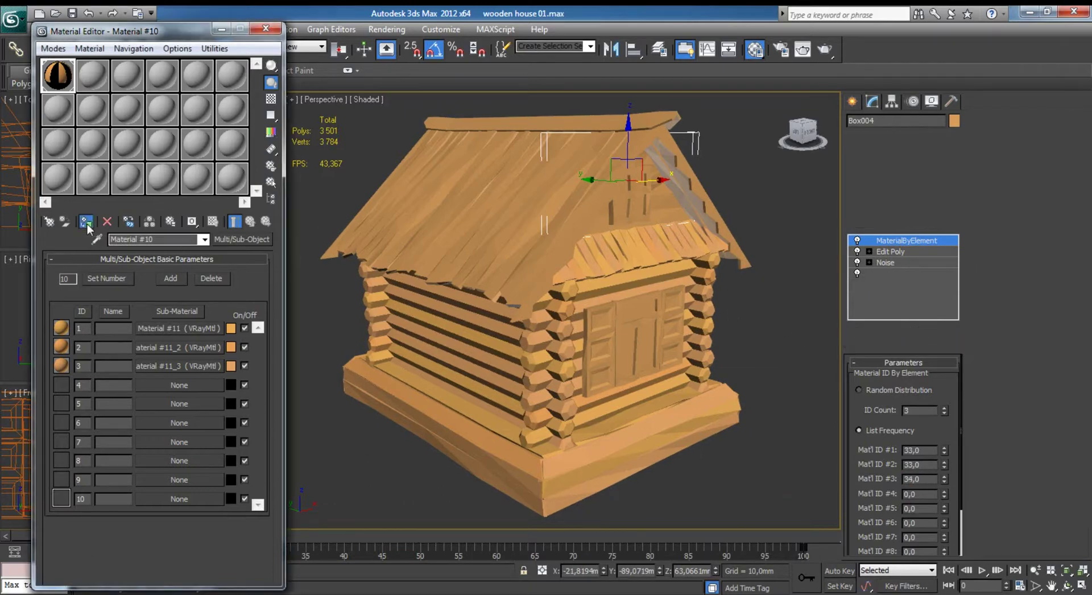
pyautogui.click(818, 256)
# With the main roof Box003 selected, make the second sample slot a Multi/Sub-Object material.
pyautogui.click(518, 211)
pyautogui.click(90, 84)
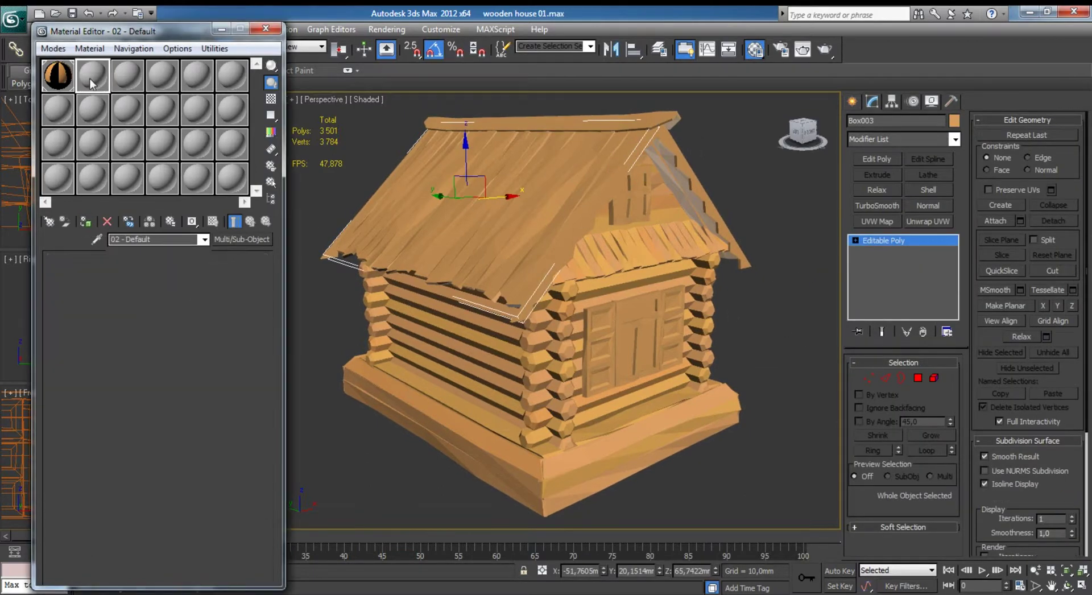
pyautogui.click(242, 239)
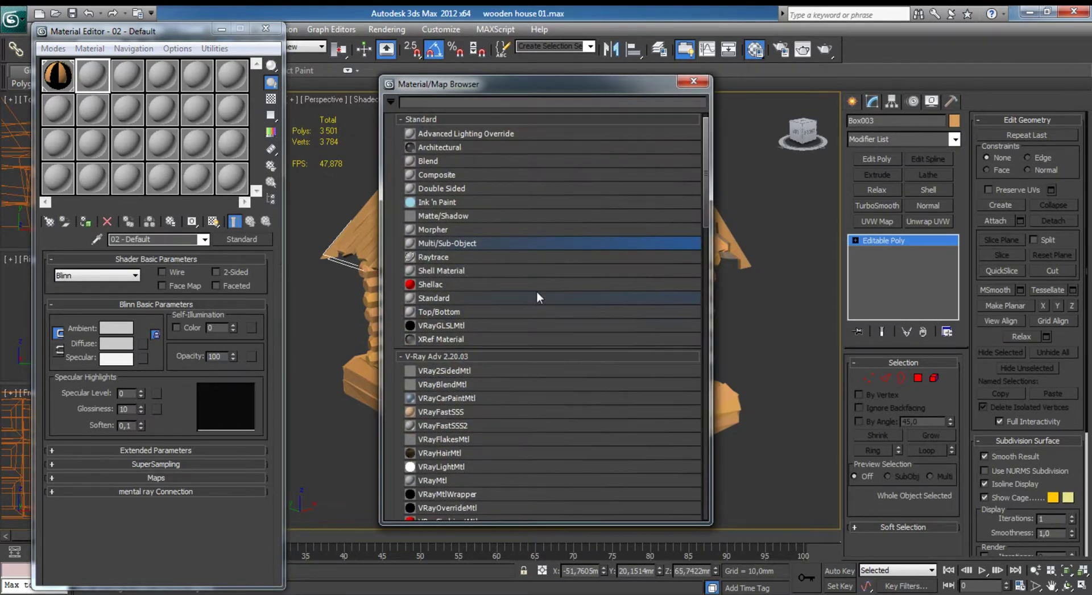
pyautogui.doubleClick(447, 243)
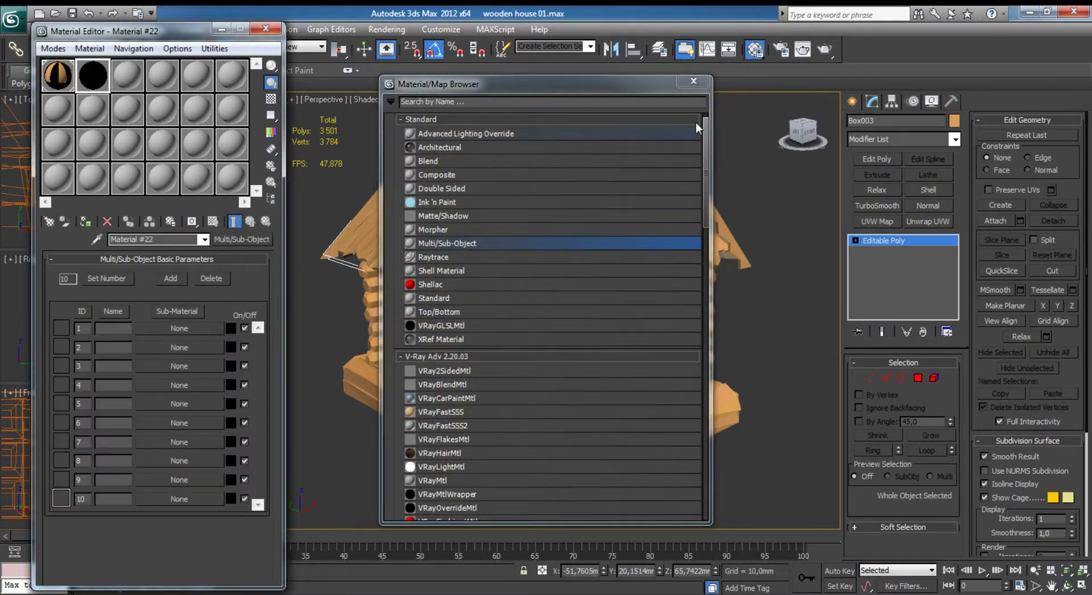
pyautogui.click(693, 81)
# Load a VRayMtl into sub-material 1 with a dark red-brown diffuse colour.
pyautogui.click(179, 328)
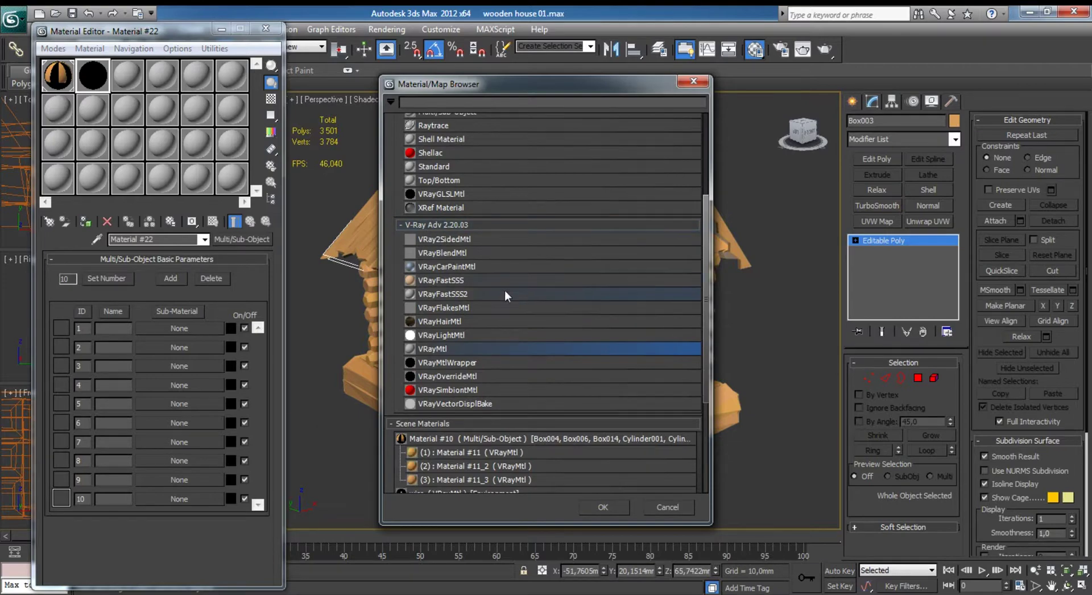
pyautogui.doubleClick(462, 353)
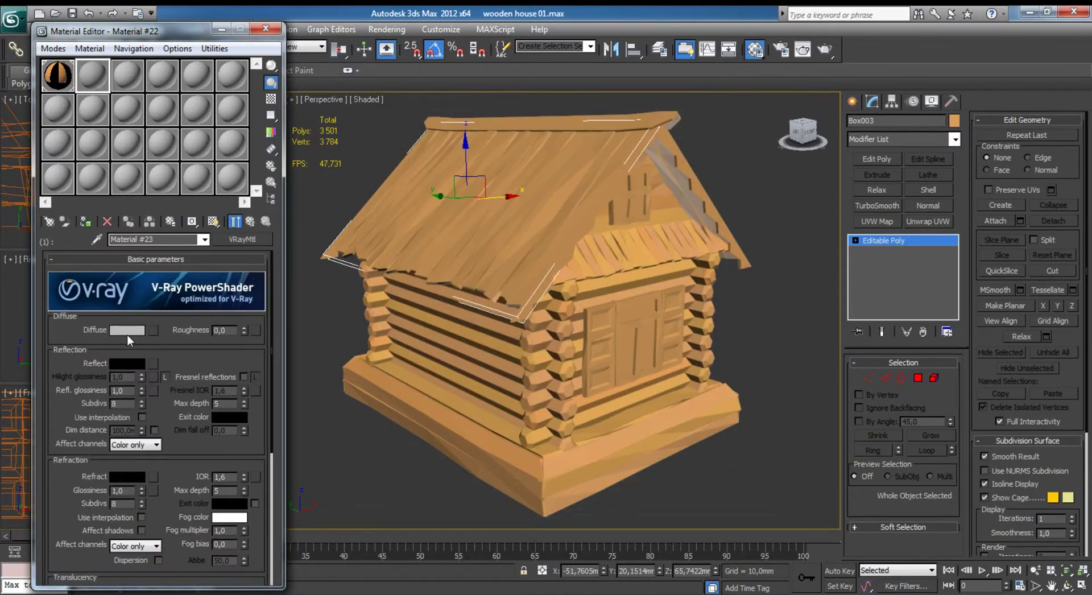
pyautogui.click(127, 330)
pyautogui.click(282, 95)
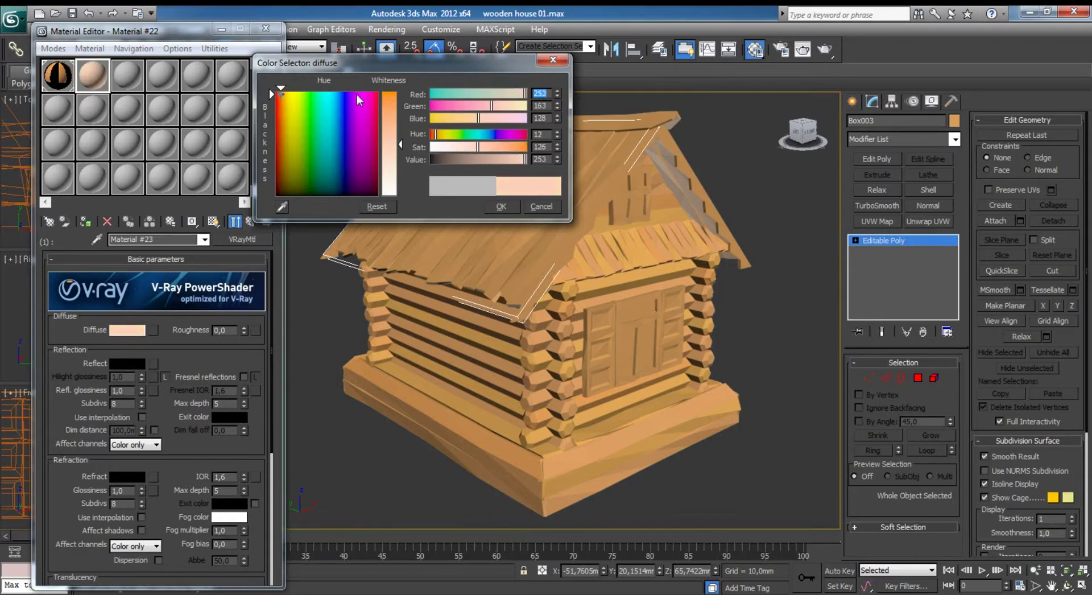
pyautogui.moveTo(370, 114); pyautogui.dragTo(283, 167)
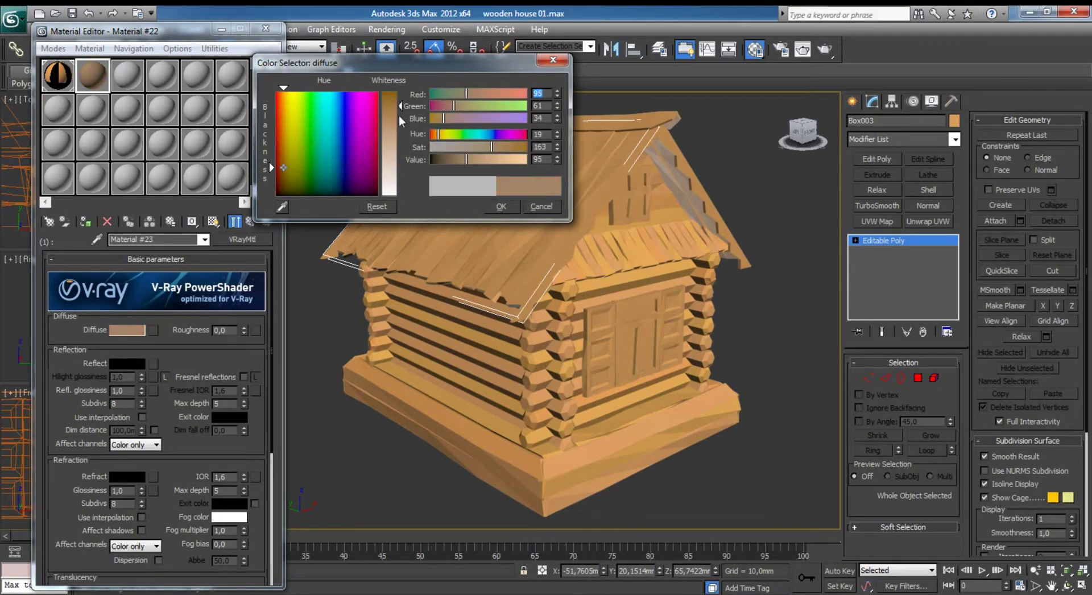
pyautogui.moveTo(400, 106); pyautogui.dragTo(464, 95)
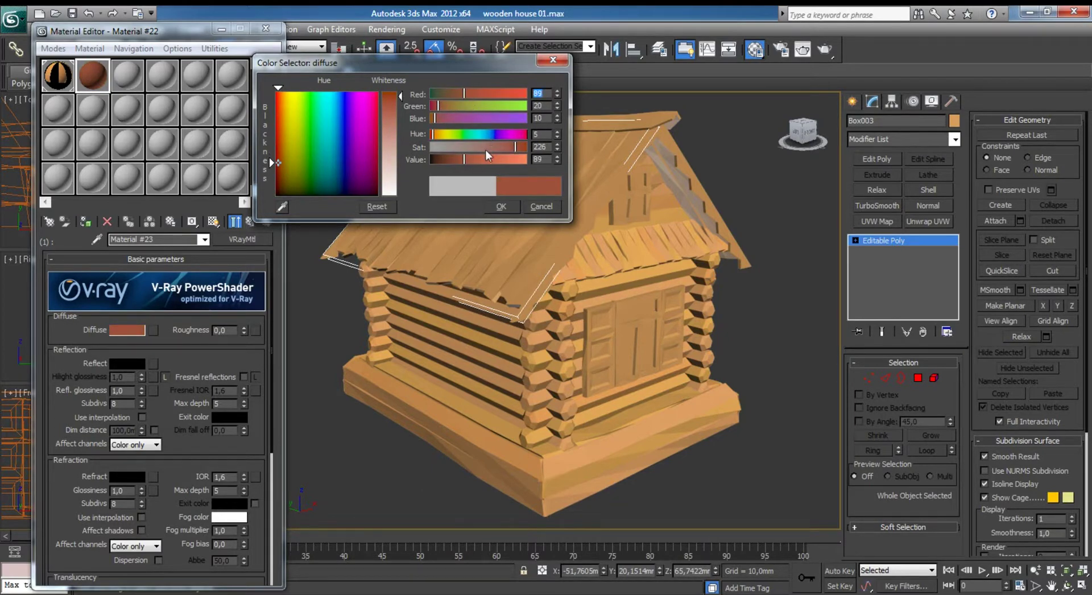
pyautogui.moveTo(464, 159); pyautogui.dragTo(511, 146)
pyautogui.click(500, 206)
# Assign the multi-material to the roof and copy sub-material 1 into ID 2.
pyautogui.click(204, 239)
pyautogui.click(182, 260)
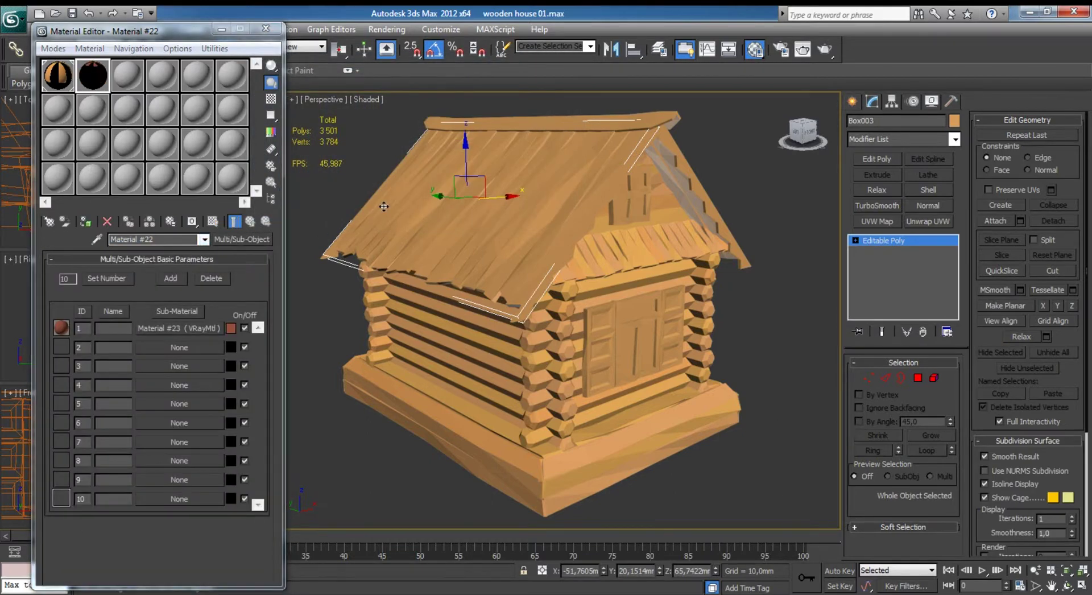
pyautogui.click(84, 222)
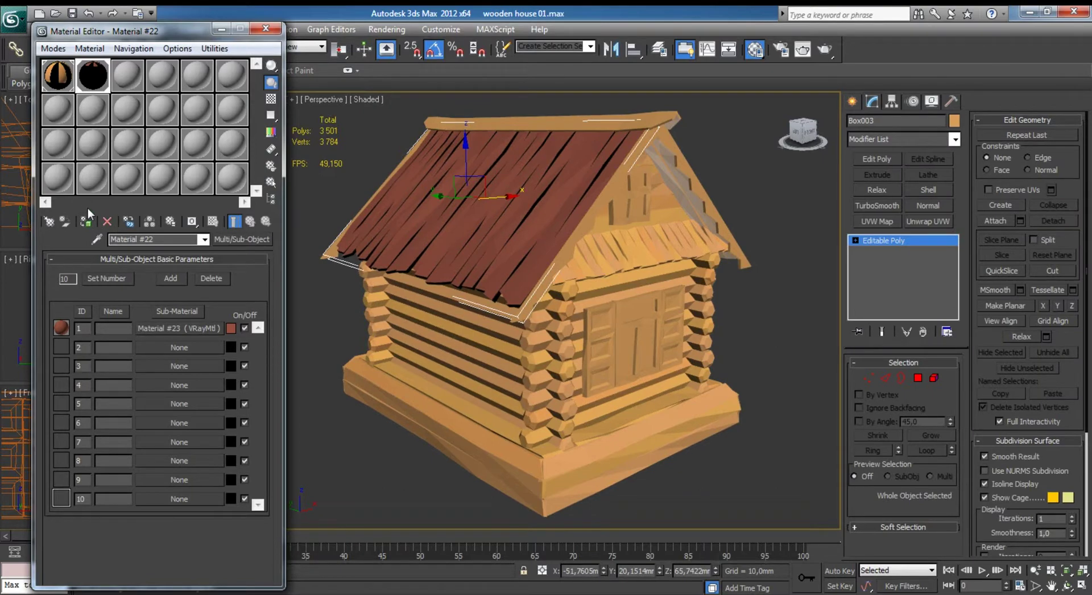
pyautogui.moveTo(160, 328); pyautogui.dragTo(179, 347)
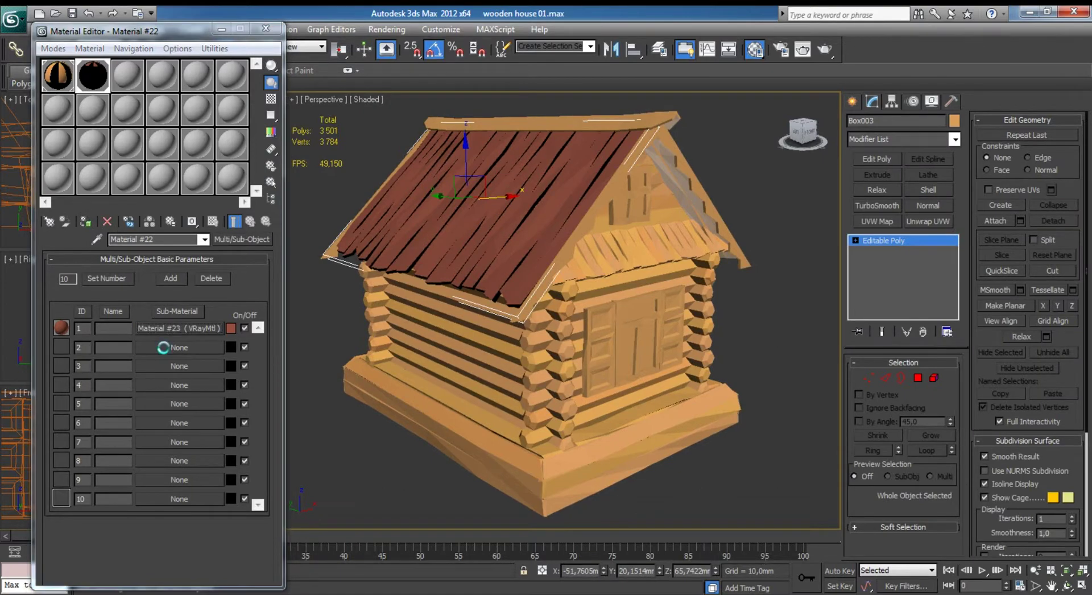
pyautogui.click(132, 350)
pyautogui.click(165, 347)
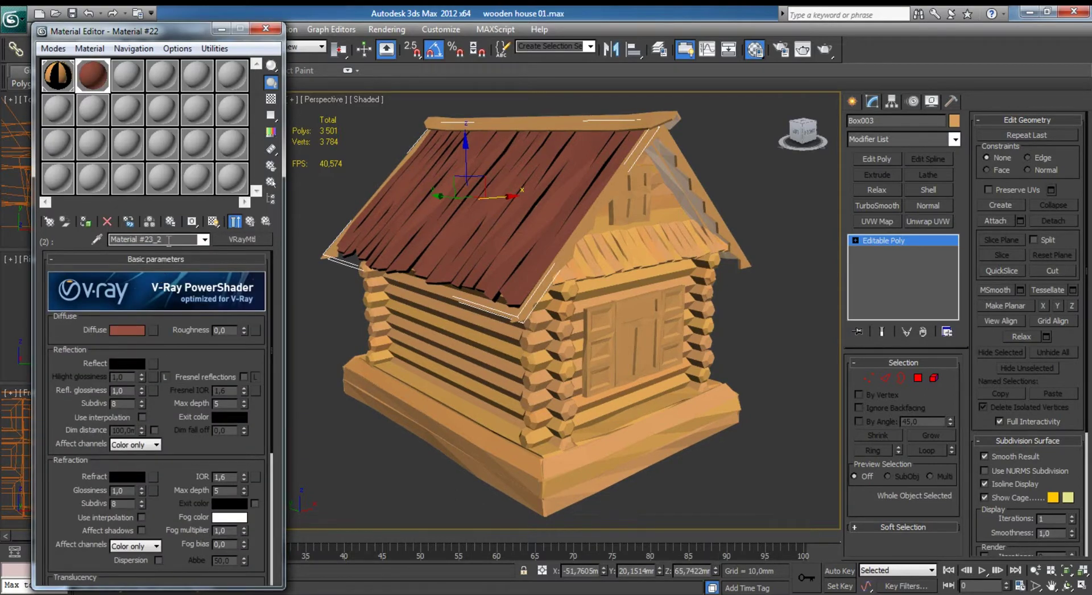
# Turn on edged-faces display over the shaded model.
pyautogui.click(955, 139)
pyautogui.scroll(-1, 920, 397)
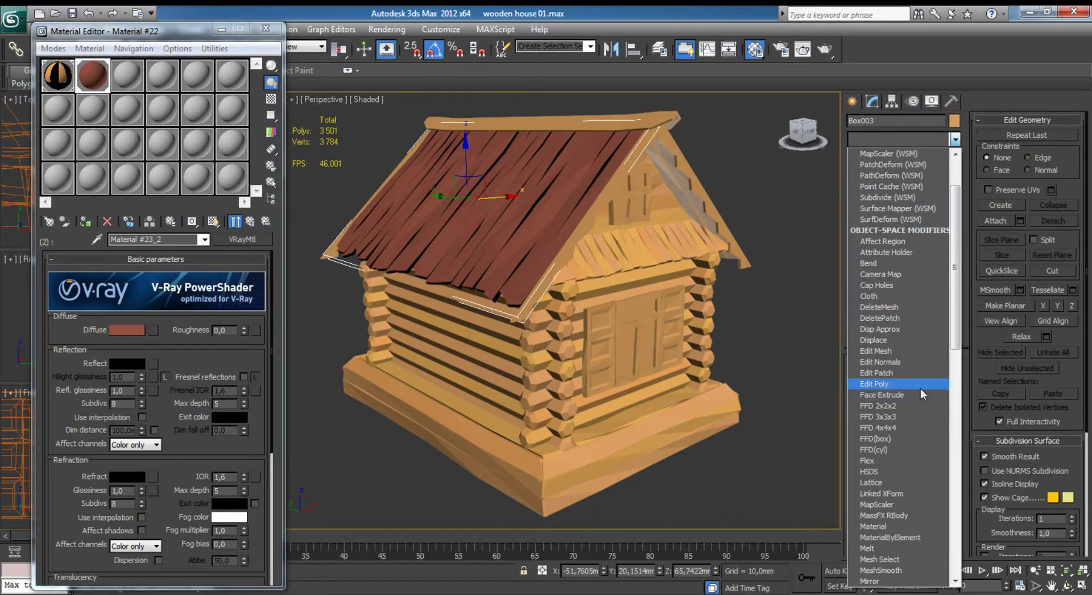
pyautogui.click(773, 289)
pyautogui.press('F4')
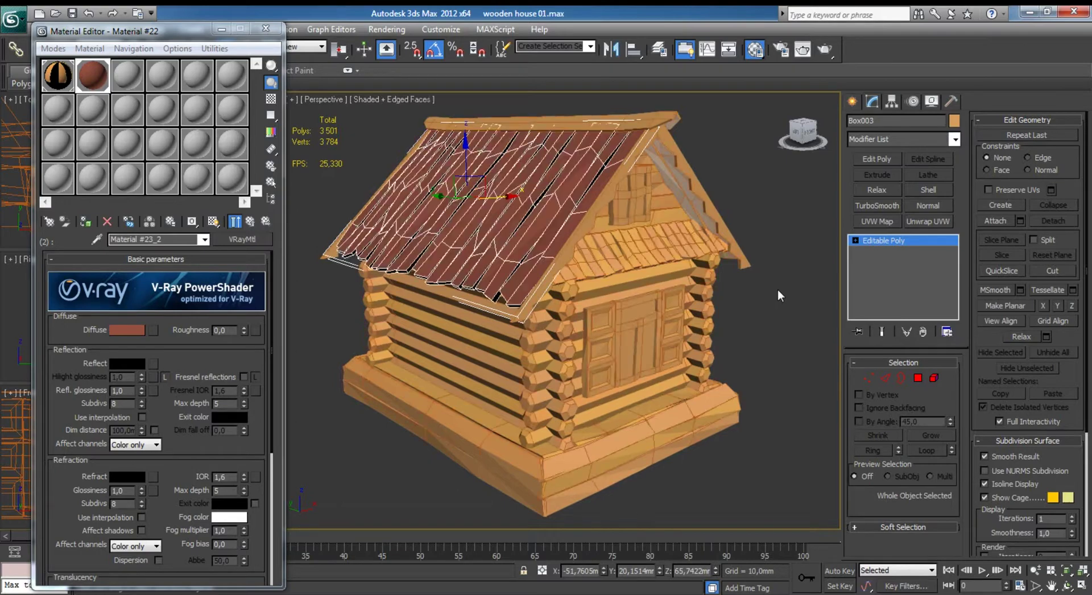
# Select the roof planks, ridge beam and roof edges, and add a MaterialByElement modifier.
pyautogui.click(602, 204)
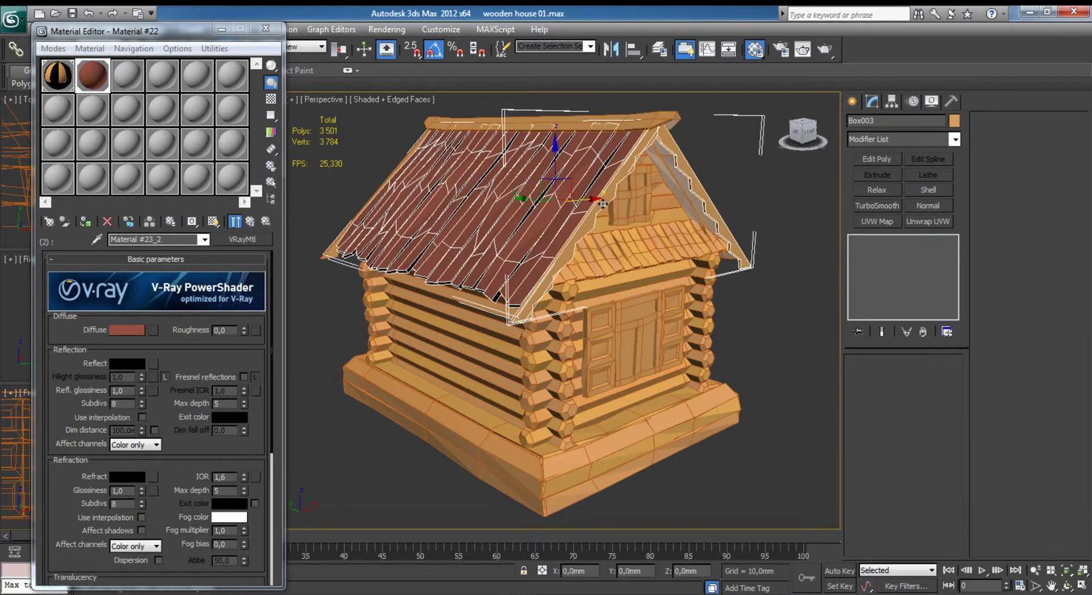
pyautogui.keyDown('ctrl'); pyautogui.click(658, 117); pyautogui.keyUp('ctrl')
pyautogui.keyDown('ctrl'); pyautogui.click(334, 253); pyautogui.keyUp('ctrl')
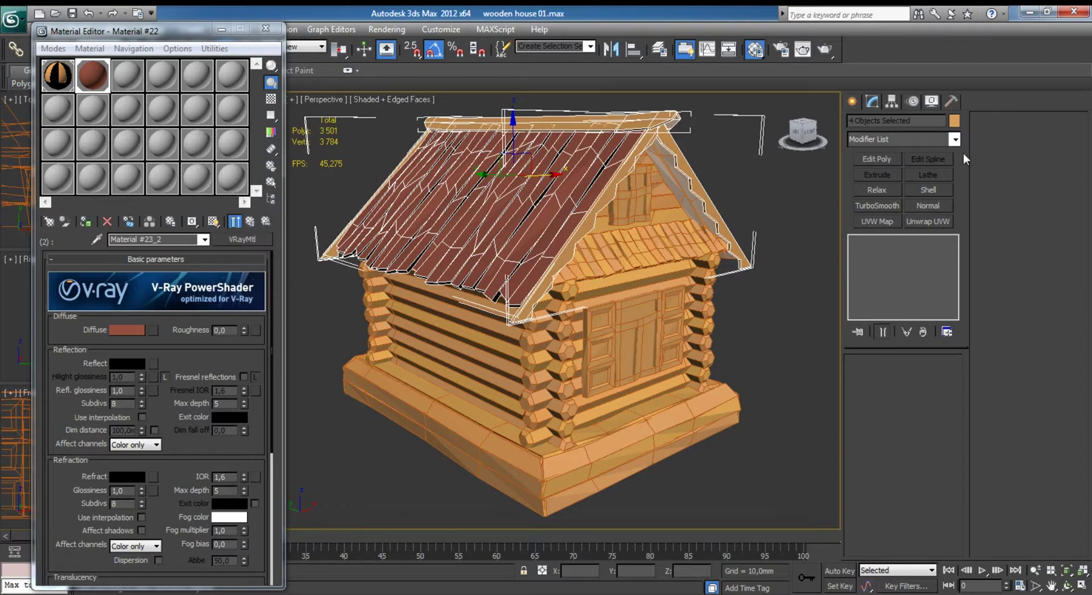
pyautogui.click(961, 137)
pyautogui.click(960, 139)
pyautogui.keyDown('ctrl'); pyautogui.click(689, 196); pyautogui.keyUp('ctrl')
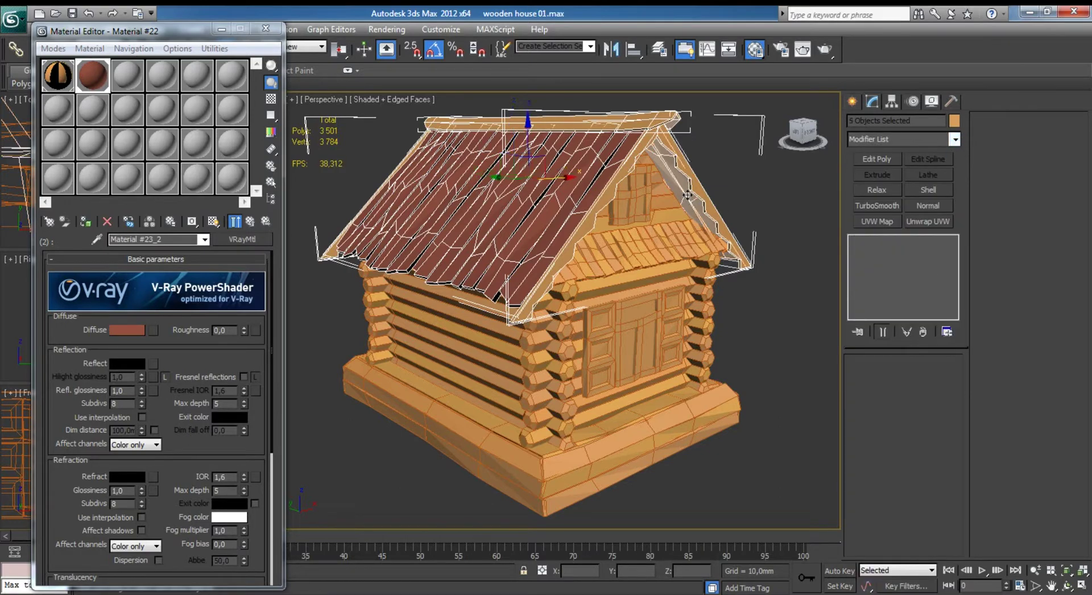
pyautogui.click(955, 139)
pyautogui.scroll(-3, 891, 442)
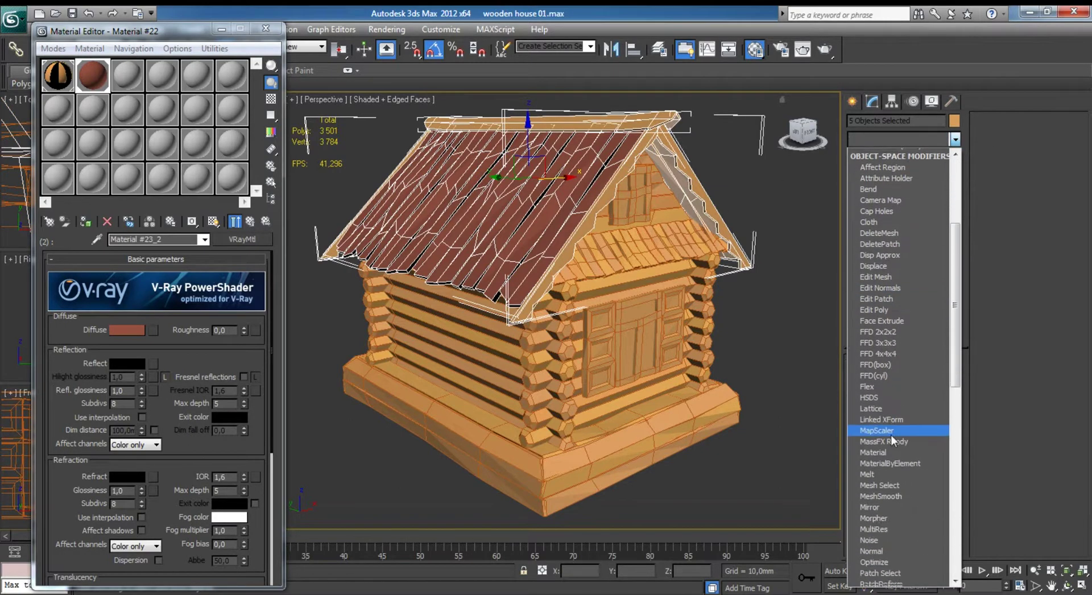
pyautogui.scroll(-2, 902, 432)
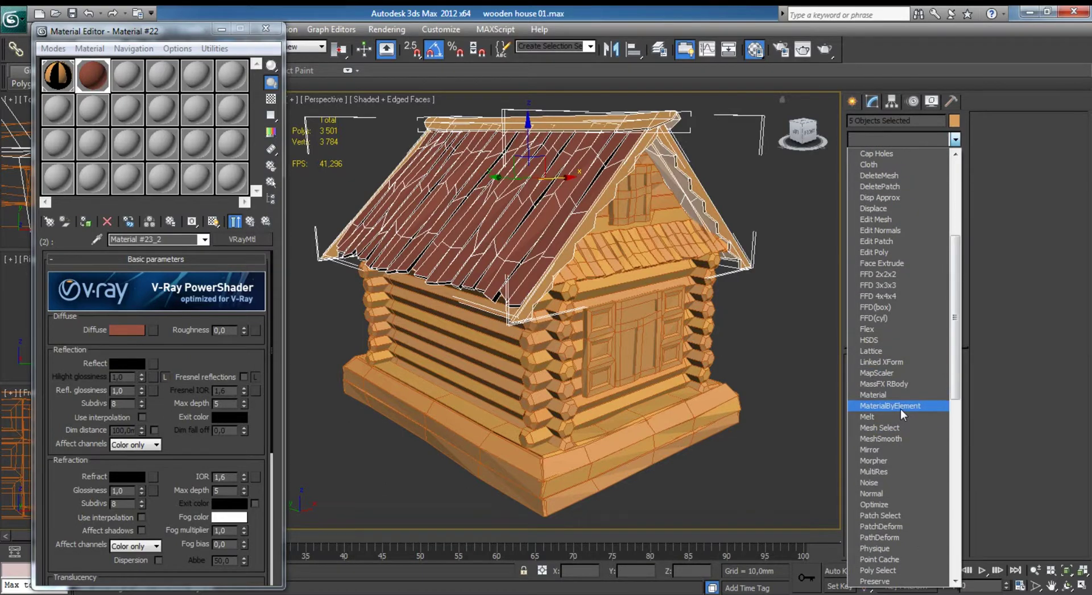
pyautogui.click(900, 410)
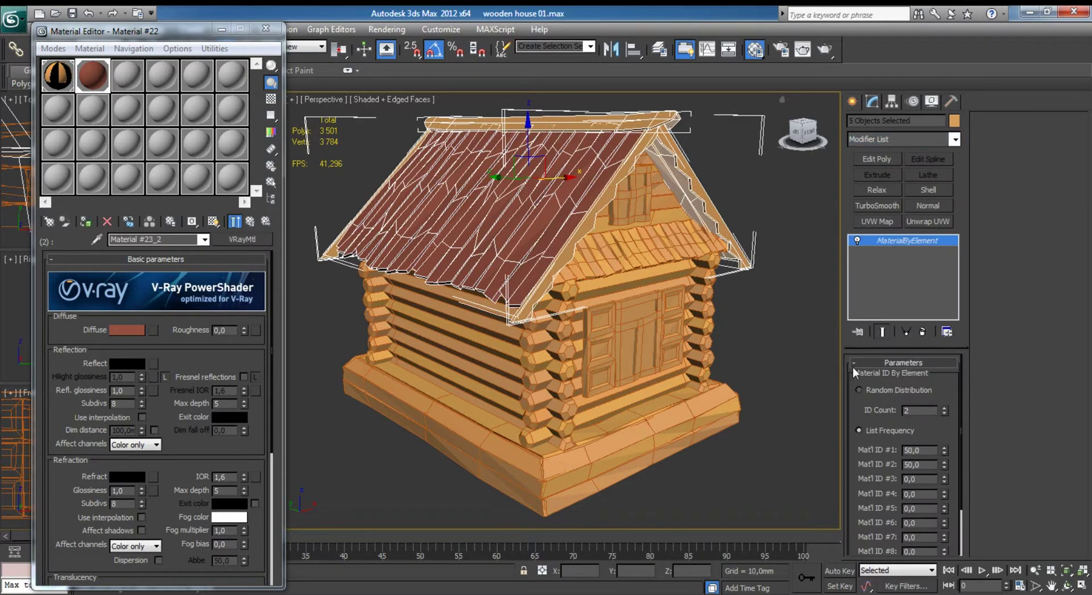
# Set ID Count to 3 with List Frequency 33, 33 and 34.
pyautogui.click(943, 407)
pyautogui.doubleClick(921, 449)
pyautogui.write('33')
pyautogui.press('Tab')
pyautogui.write('33')
pyautogui.press('Tab')
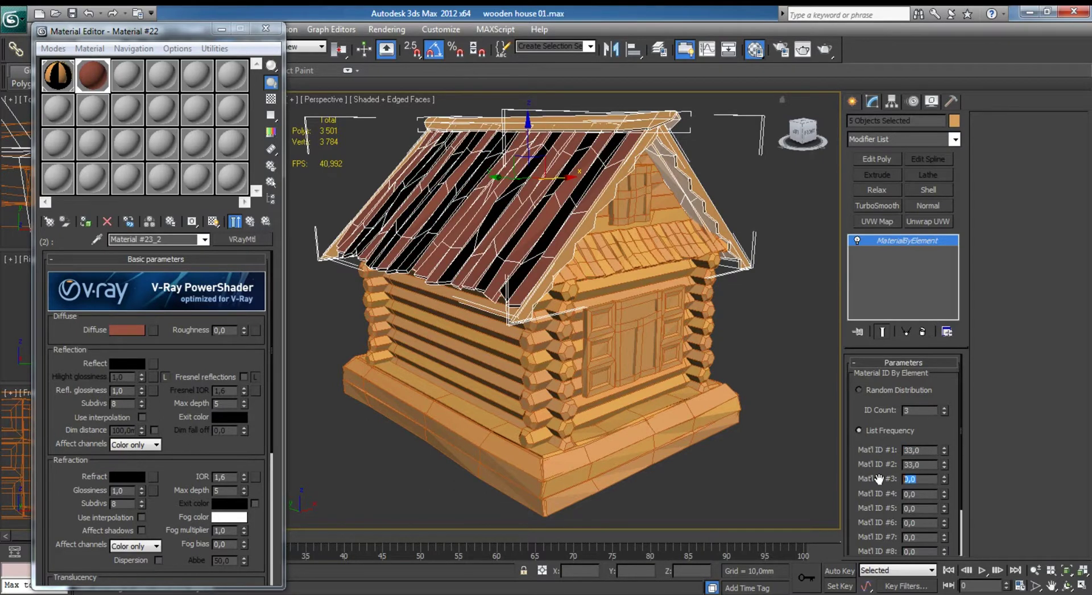
pyautogui.write('34')
pyautogui.press('Return')
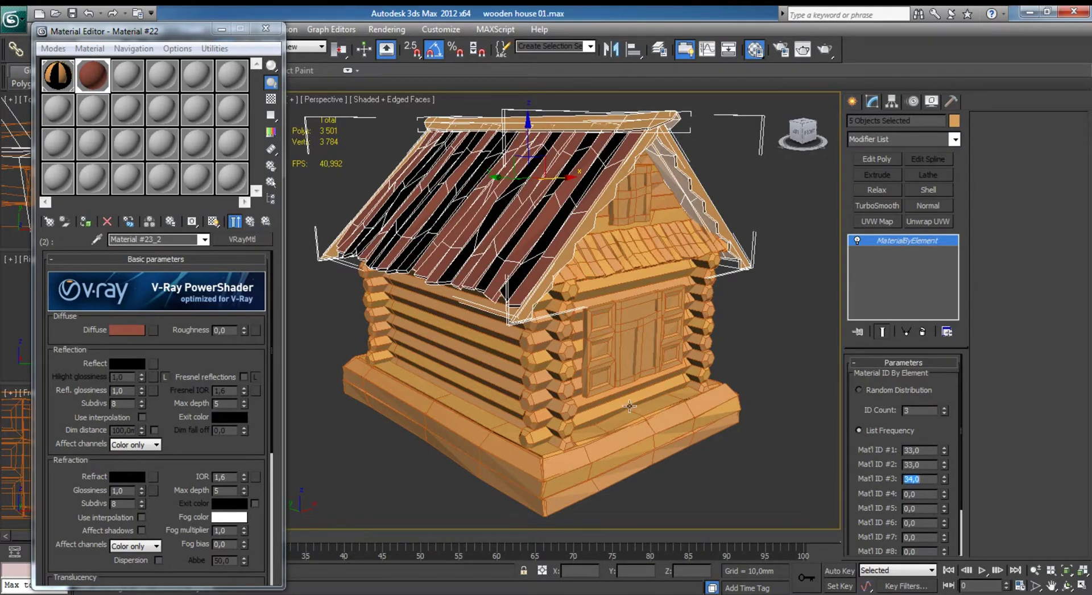
# Lighten the diffuse colour of roof sub-material 2 slightly.
pyautogui.click(203, 239)
pyautogui.click(179, 251)
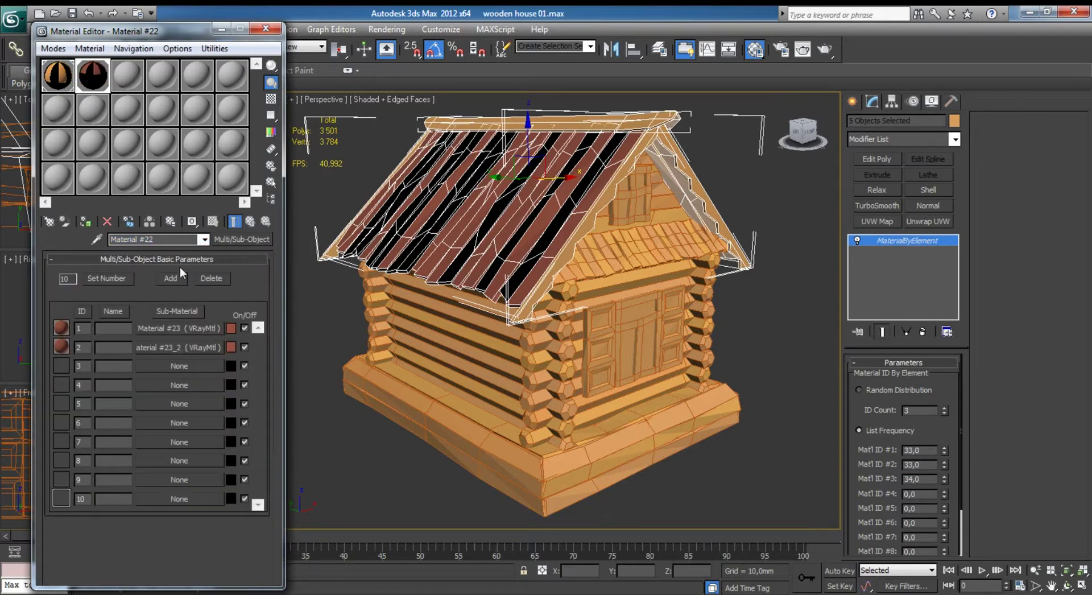
pyautogui.click(172, 348)
pyautogui.click(128, 330)
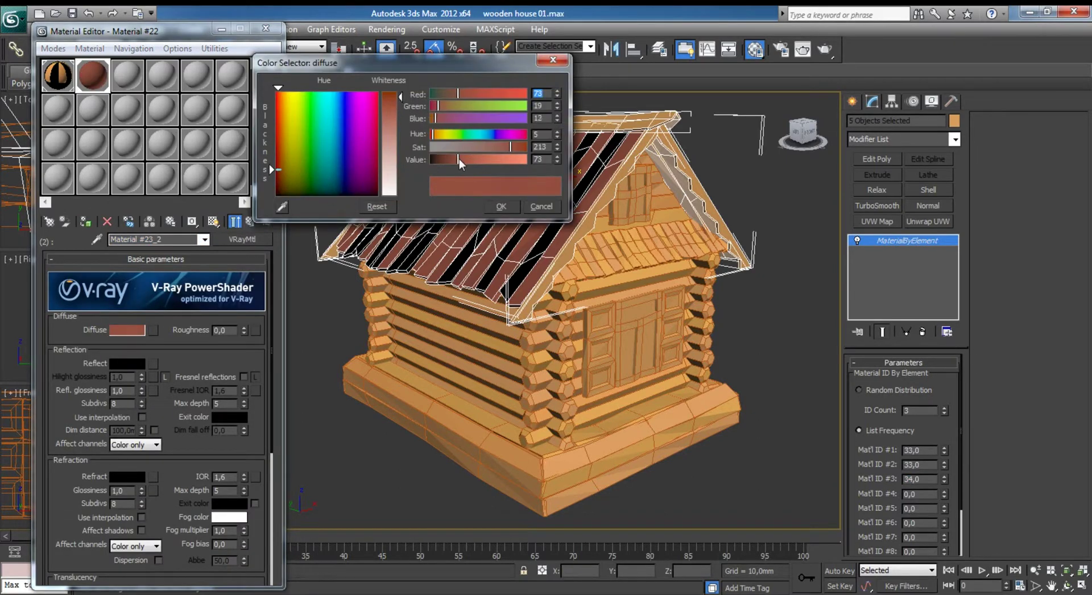
pyautogui.moveTo(459, 159); pyautogui.dragTo(467, 159)
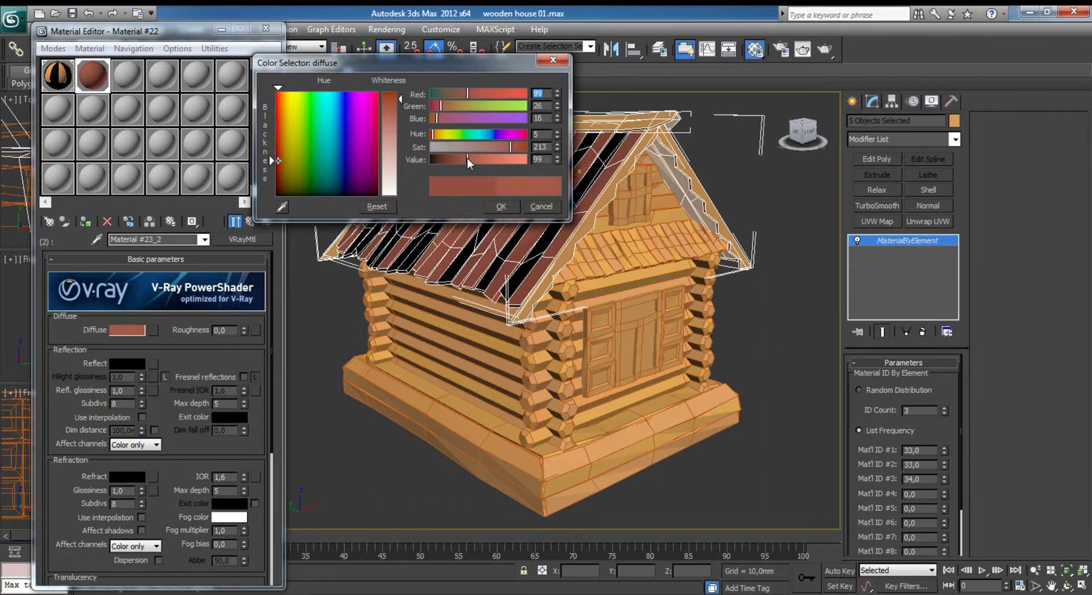
pyautogui.click(500, 207)
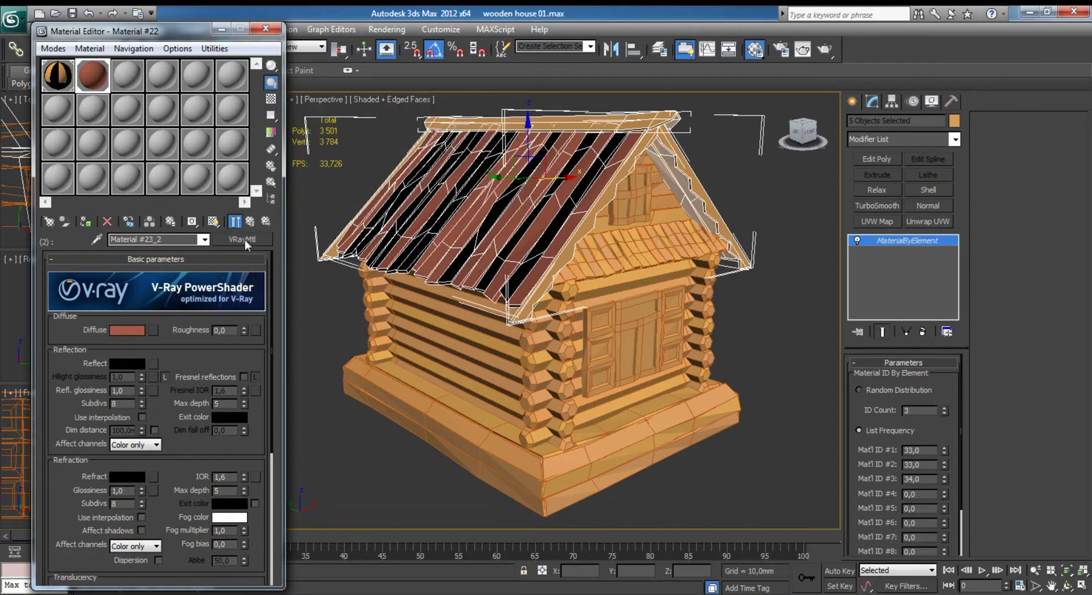
pyautogui.click(205, 239)
pyautogui.click(153, 249)
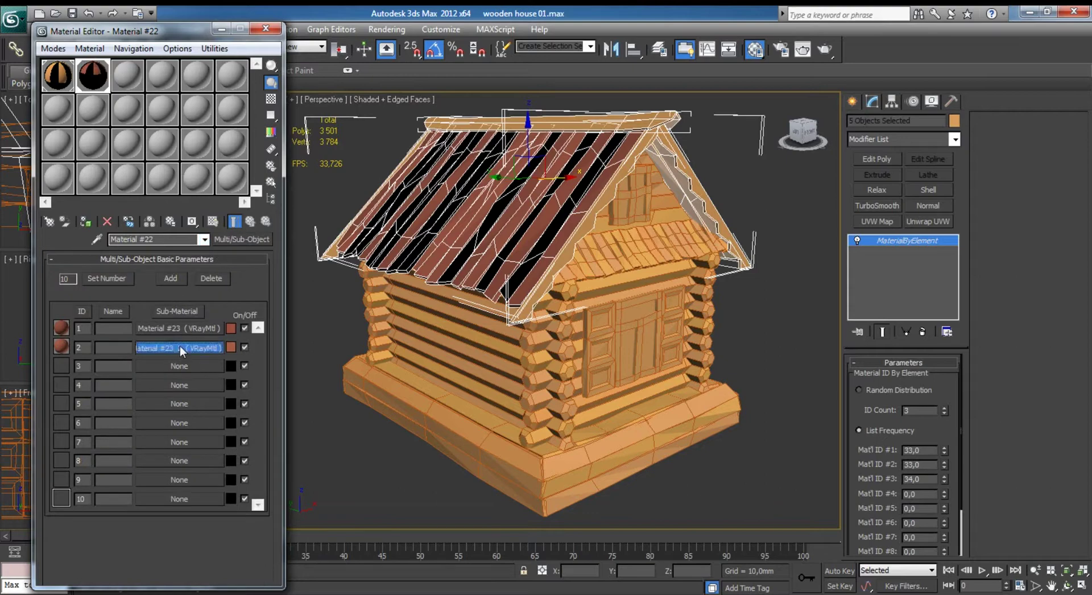
# Copy the roof material into sub-material 3 and rename it Material #23_3.
pyautogui.moveTo(182, 351); pyautogui.dragTo(181, 348)
pyautogui.click(130, 350)
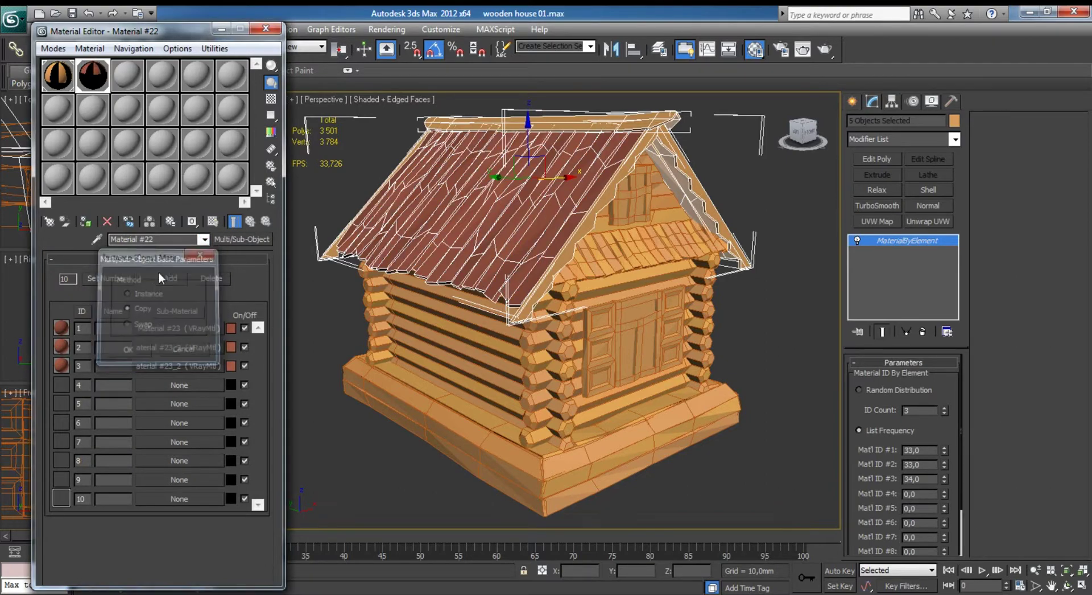
pyautogui.click(170, 363)
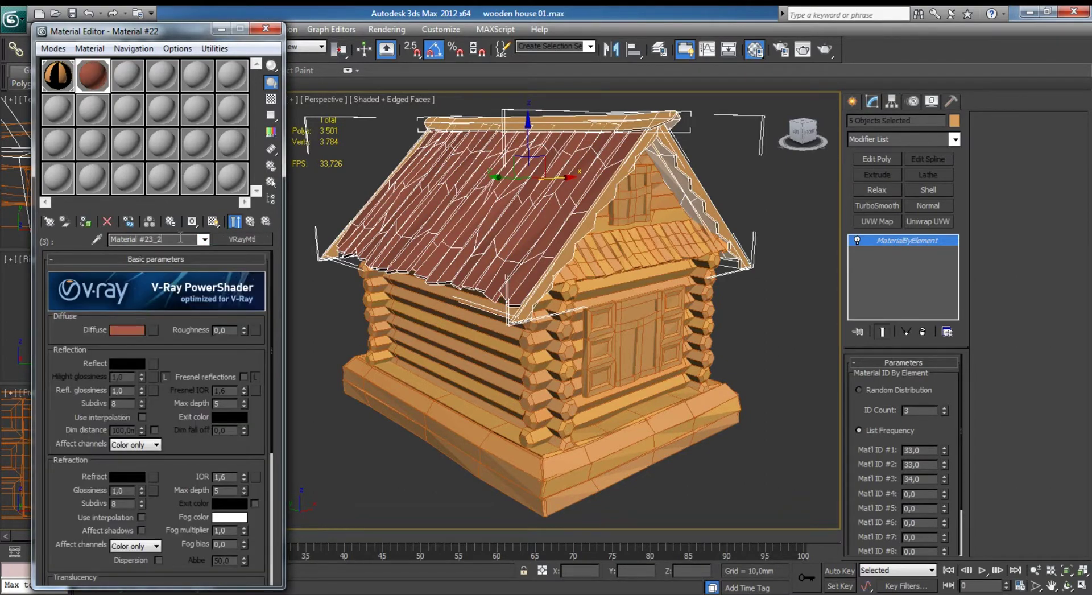
pyautogui.press('BackSpace')
pyautogui.write('3')
pyautogui.press('F4')
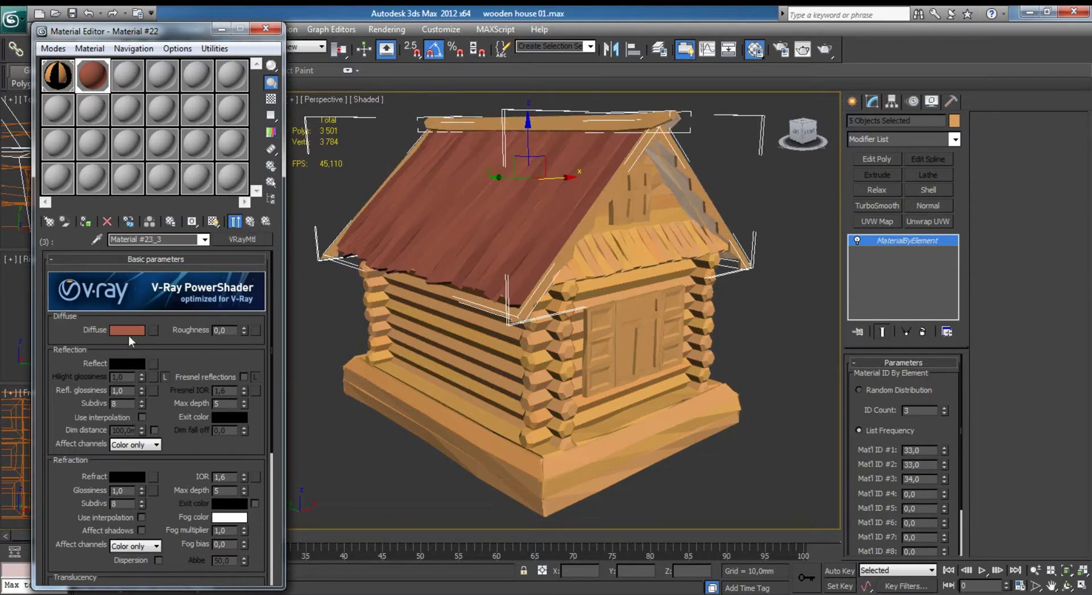
# Darken Material #23_3's diffuse colour and reapply the multi-material to the roof.
pyautogui.click(128, 329)
pyautogui.moveTo(466, 159); pyautogui.dragTo(454, 159)
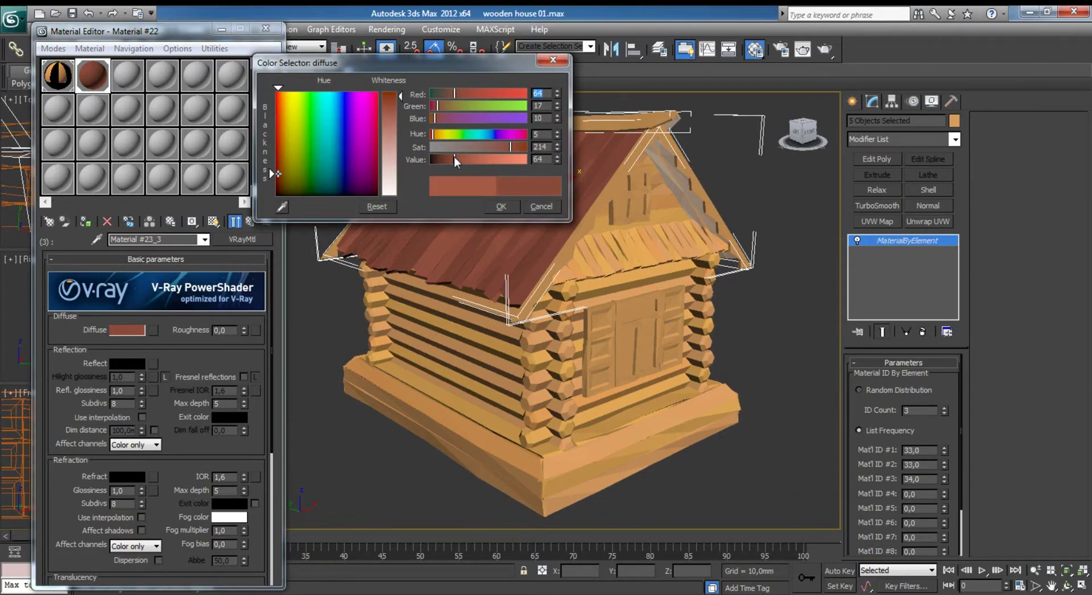
pyautogui.click(501, 206)
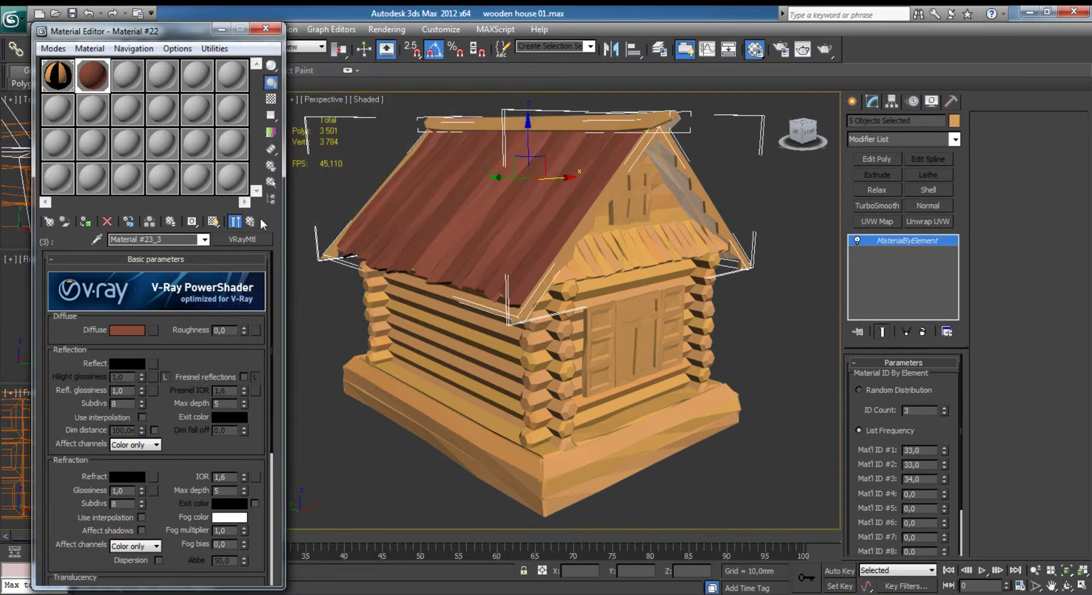
pyautogui.click(85, 221)
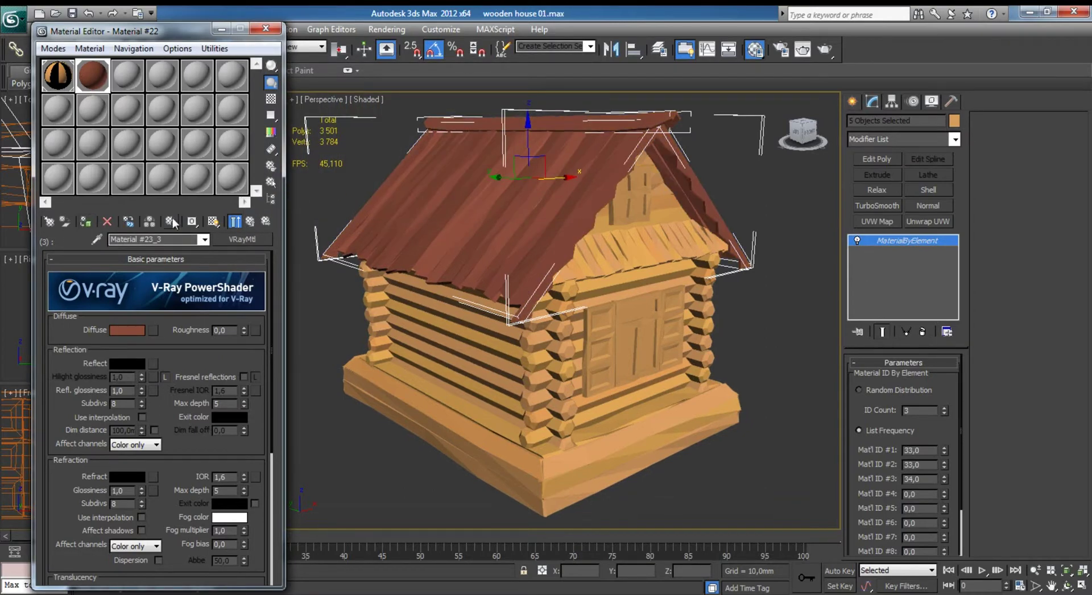
# Set Material #23_3's diffuse Value to 56, then deselect to inspect the roof shades.
pyautogui.click(123, 330)
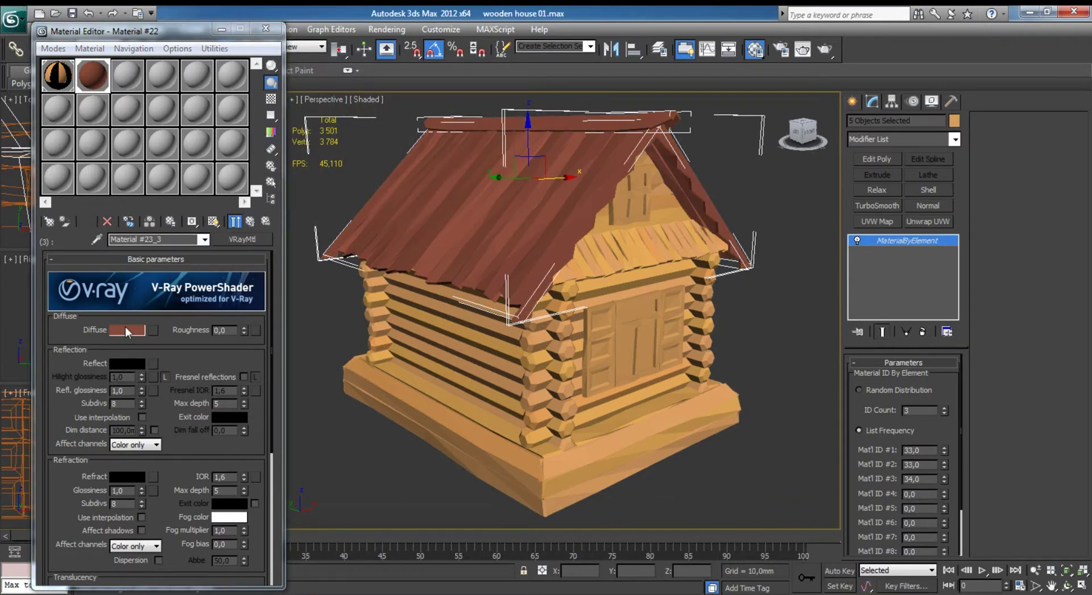
pyautogui.click(452, 161)
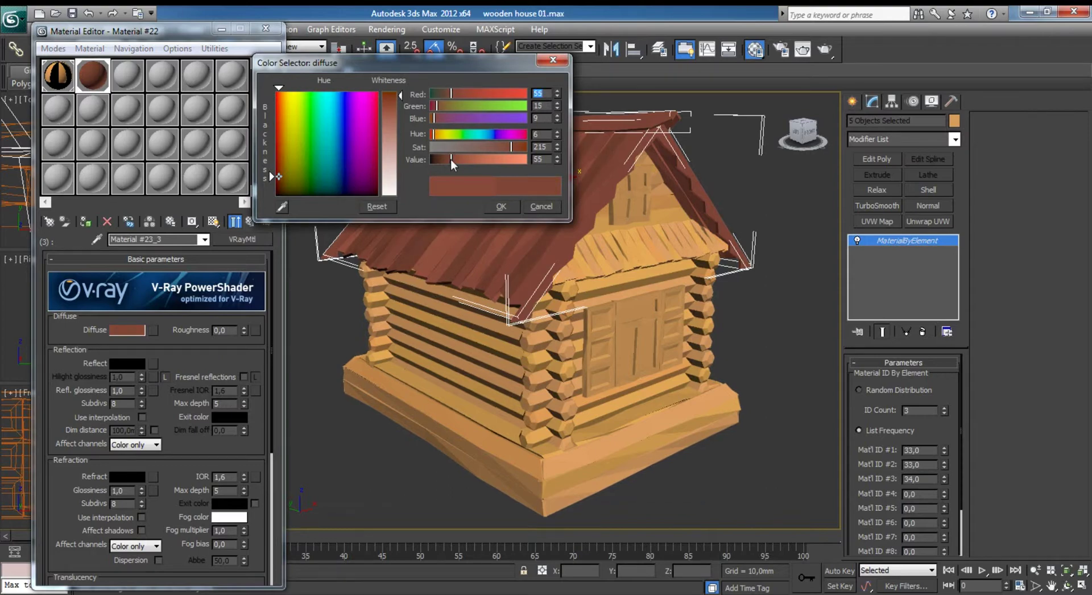
pyautogui.moveTo(450, 159); pyautogui.dragTo(454, 159)
pyautogui.click(500, 206)
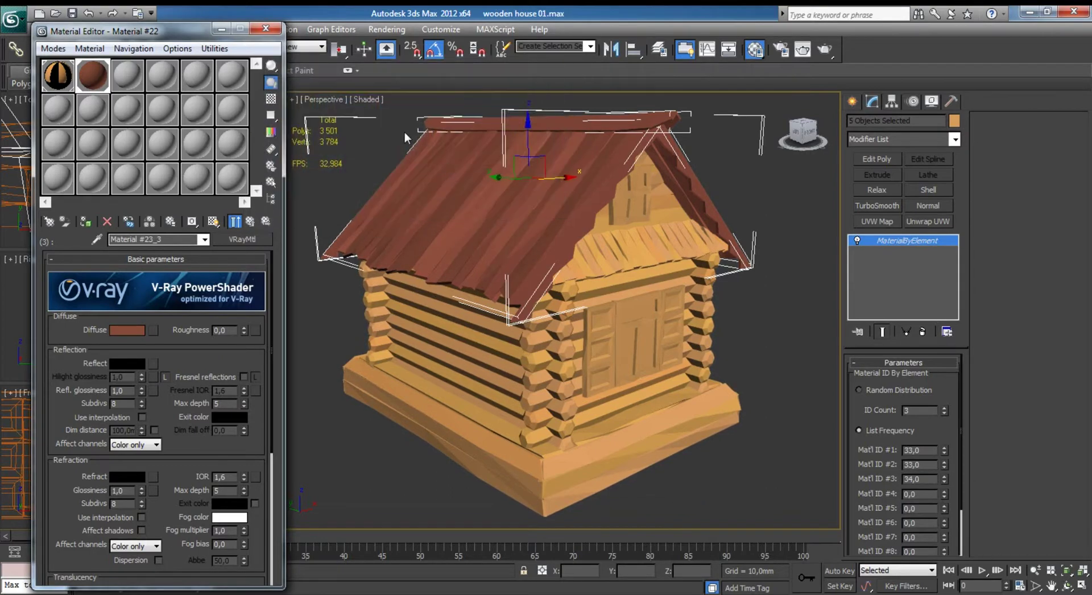
pyautogui.click(329, 314)
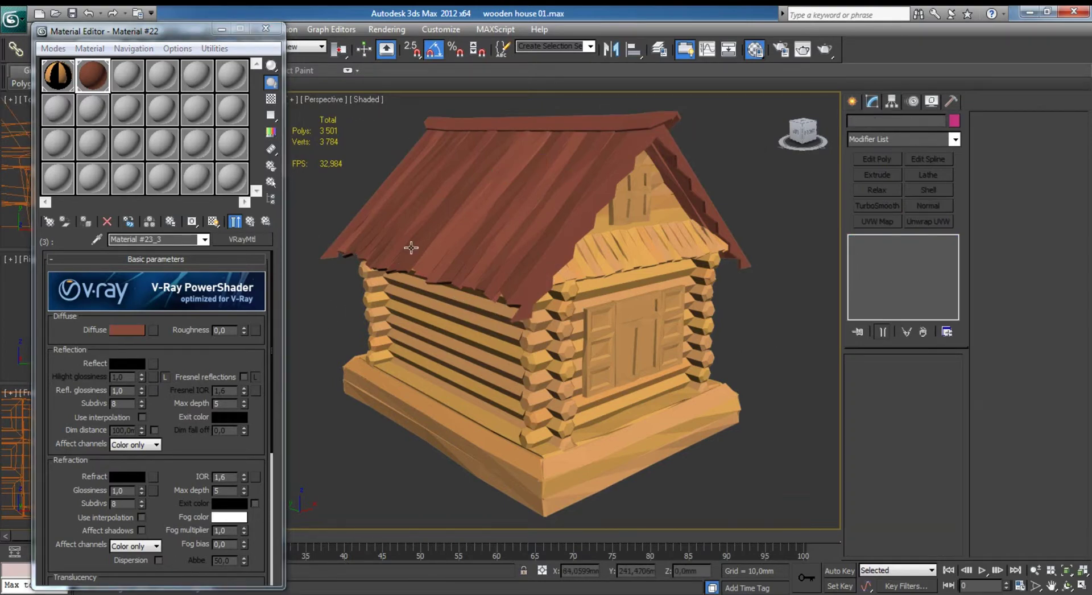
pyautogui.keyDown('alt'); pyautogui.moveTo(623, 362); pyautogui.dragTo(626, 353, button='middle'); pyautogui.keyUp('alt')
# Assign the wood multi-material Material #10 to the gable object Box016.
pyautogui.click(204, 238)
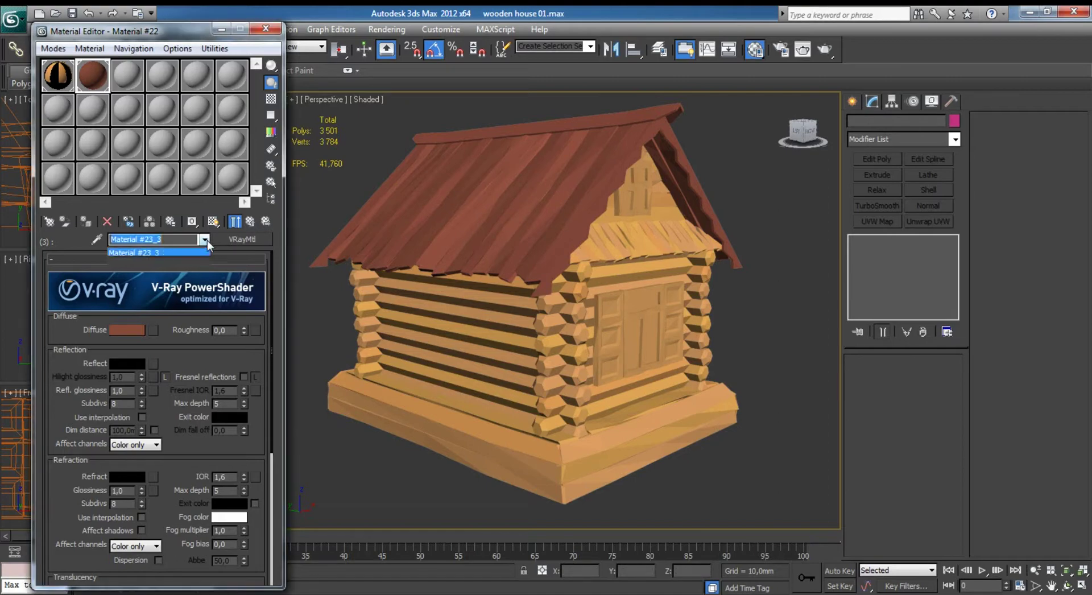
pyautogui.click(142, 249)
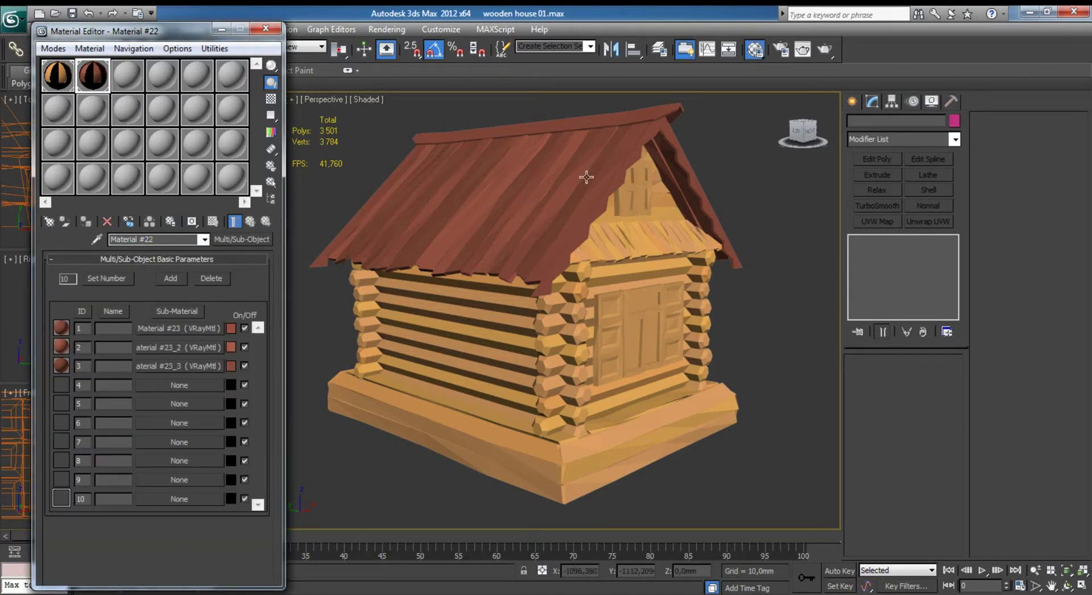
pyautogui.click(649, 204)
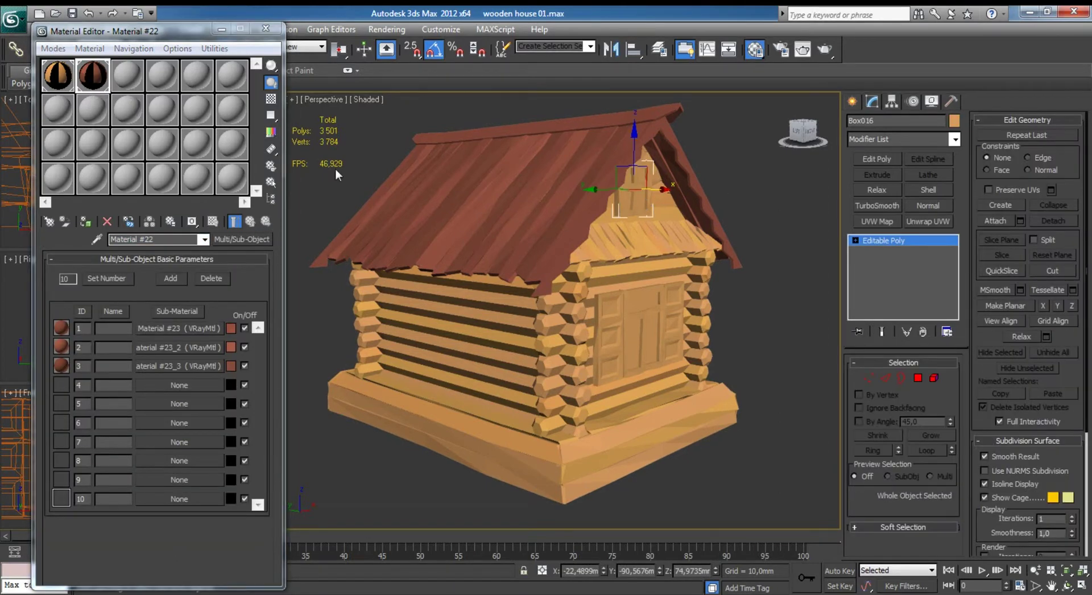
pyautogui.click(52, 69)
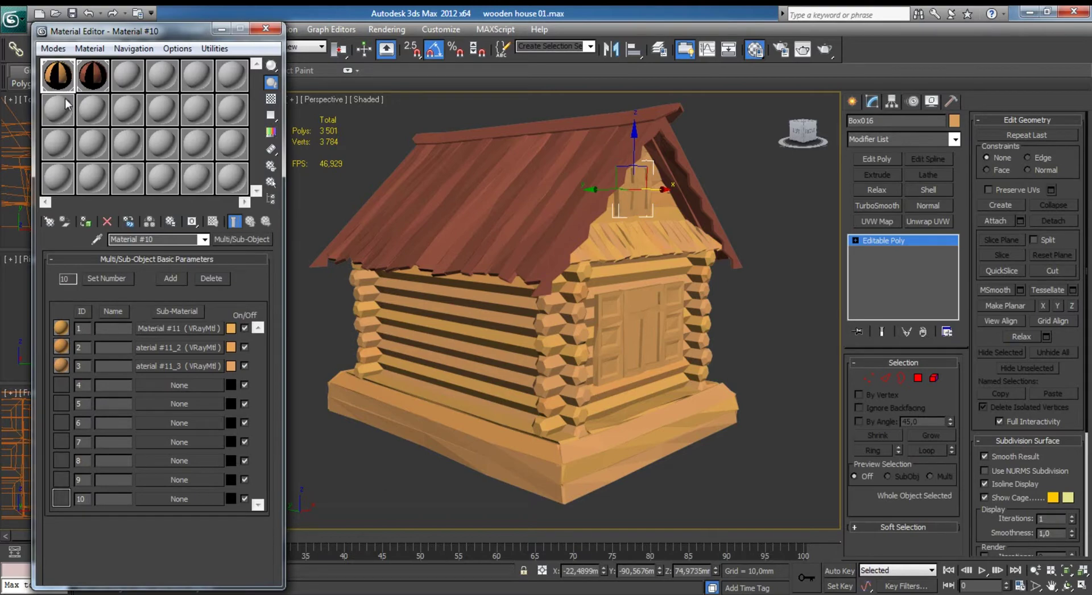
pyautogui.click(86, 222)
# Add a MaterialByElement modifier to the selected door, side window frame and left shutter.
pyautogui.press('F4')
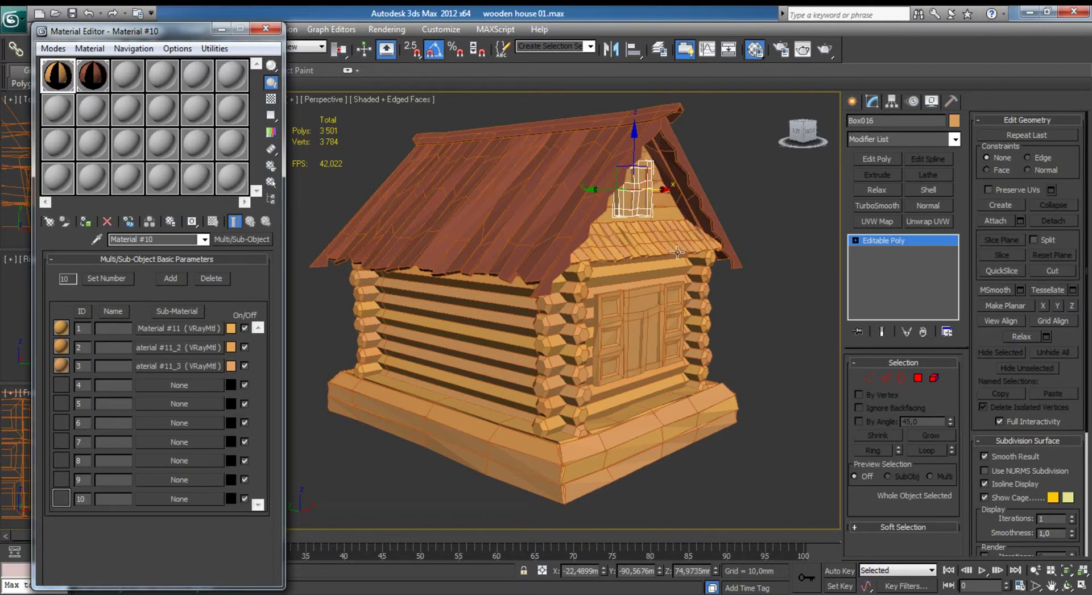
pyautogui.scroll(2, 682, 261)
pyautogui.scroll(3, 688, 279)
pyautogui.scroll(2, 656, 265)
pyautogui.scroll(3, 651, 262)
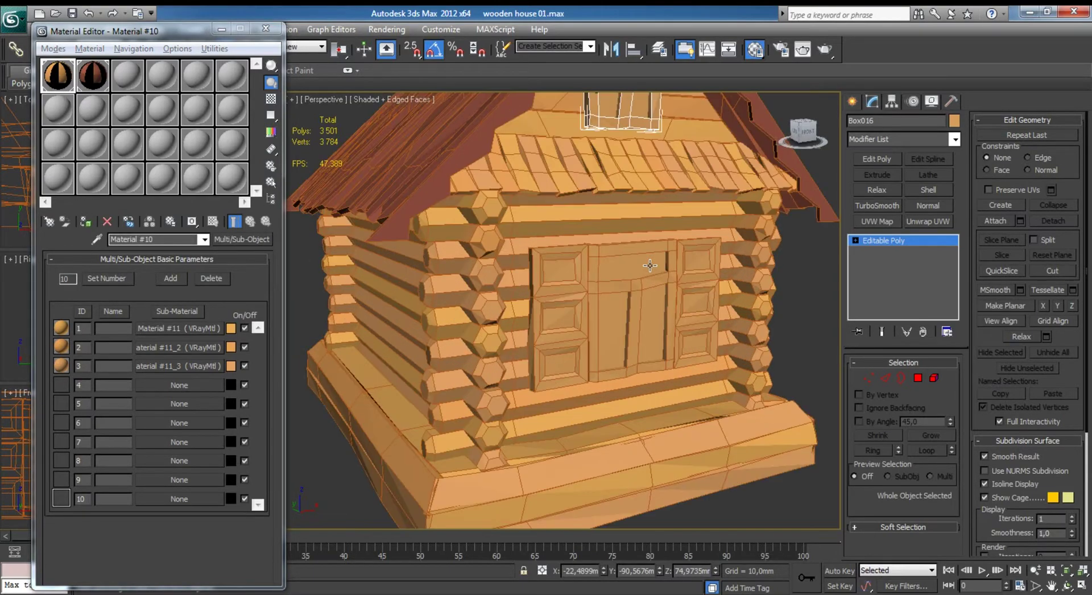
pyautogui.click(639, 251)
pyautogui.keyDown('ctrl'); pyautogui.click(690, 278); pyautogui.keyUp('ctrl')
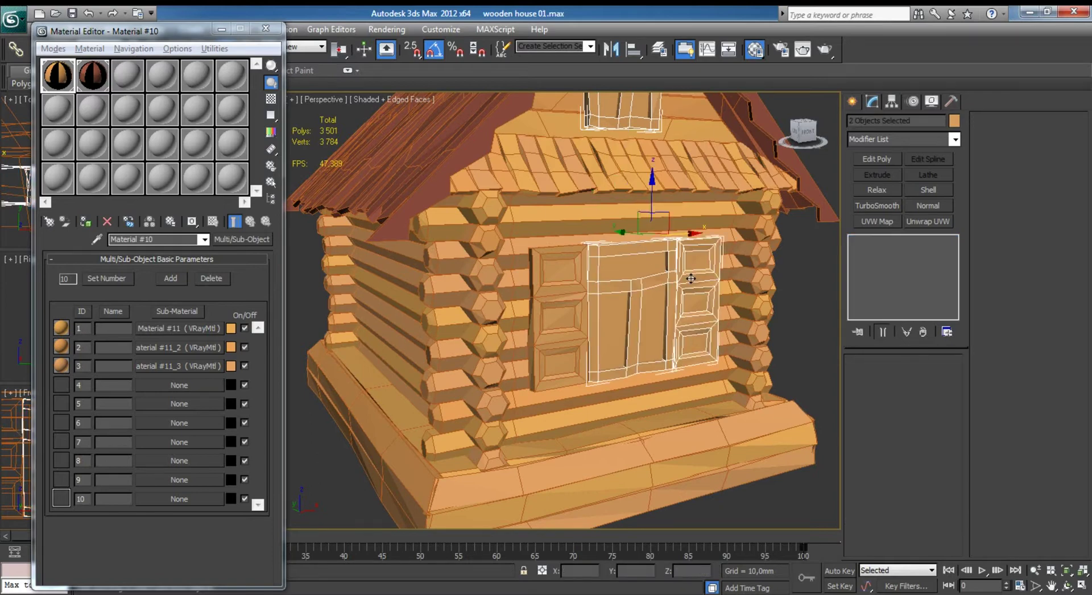
pyautogui.keyDown('ctrl'); pyautogui.click(565, 292); pyautogui.keyUp('ctrl')
pyautogui.click(954, 139)
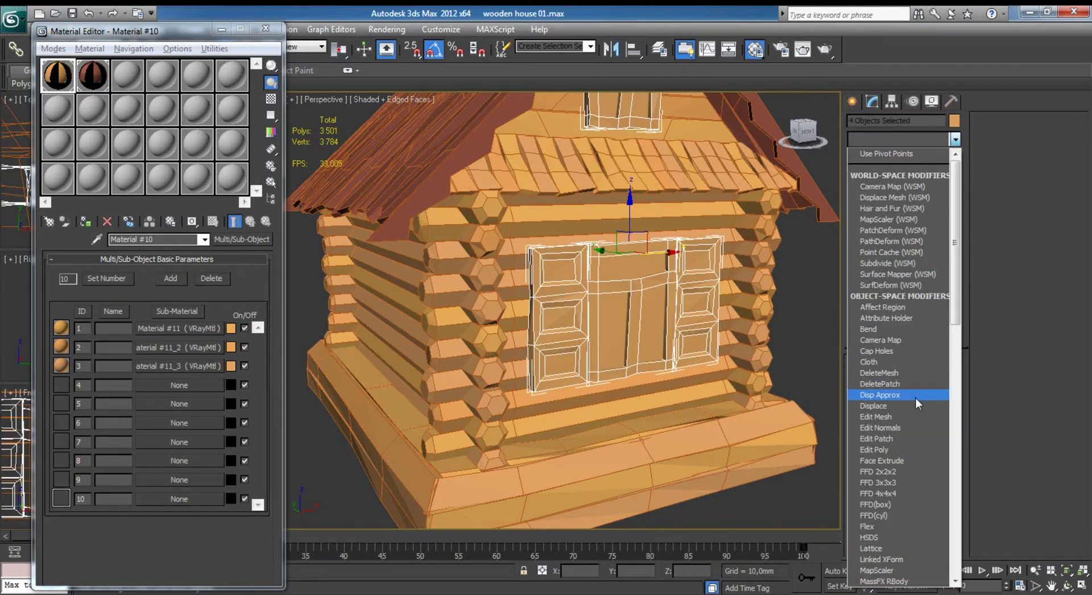
pyautogui.scroll(-2, 916, 398)
pyautogui.scroll(-2, 915, 397)
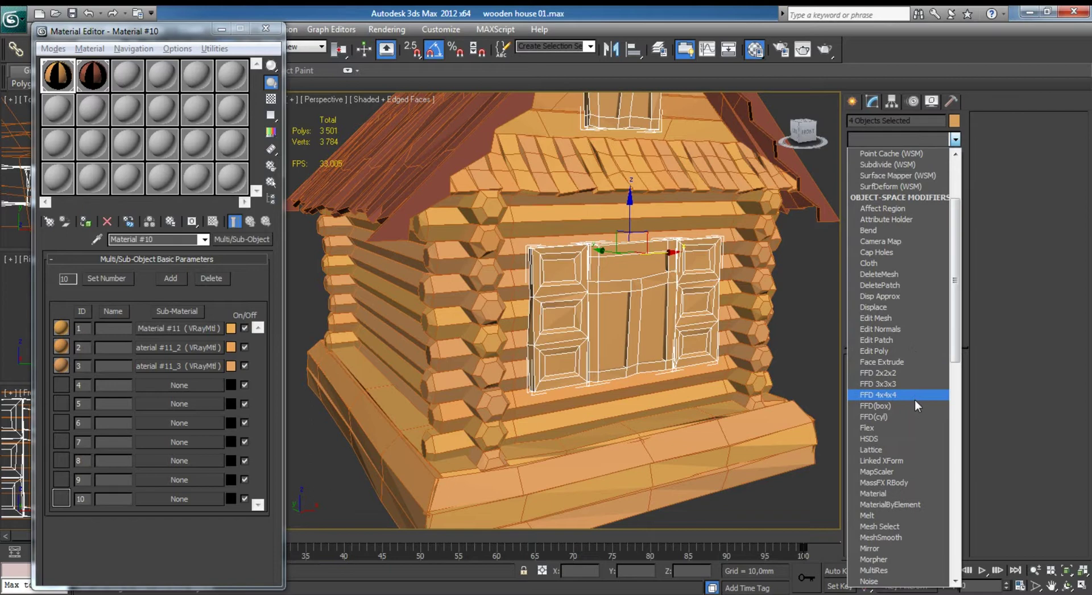
pyautogui.click(892, 497)
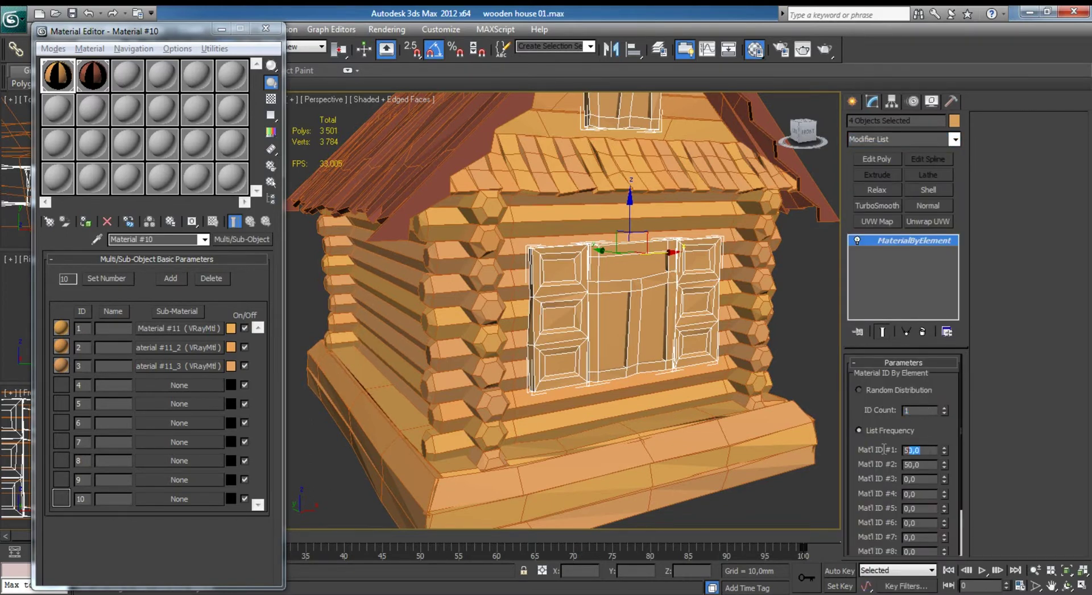
# Set Mat'l IDs 1–3 to 33 and apply Material #10 to those pieces.
pyautogui.write('33')
pyautogui.write('3')
pyautogui.press('Tab')
pyautogui.write('3')
pyautogui.press('Return')
pyautogui.click(84, 227)
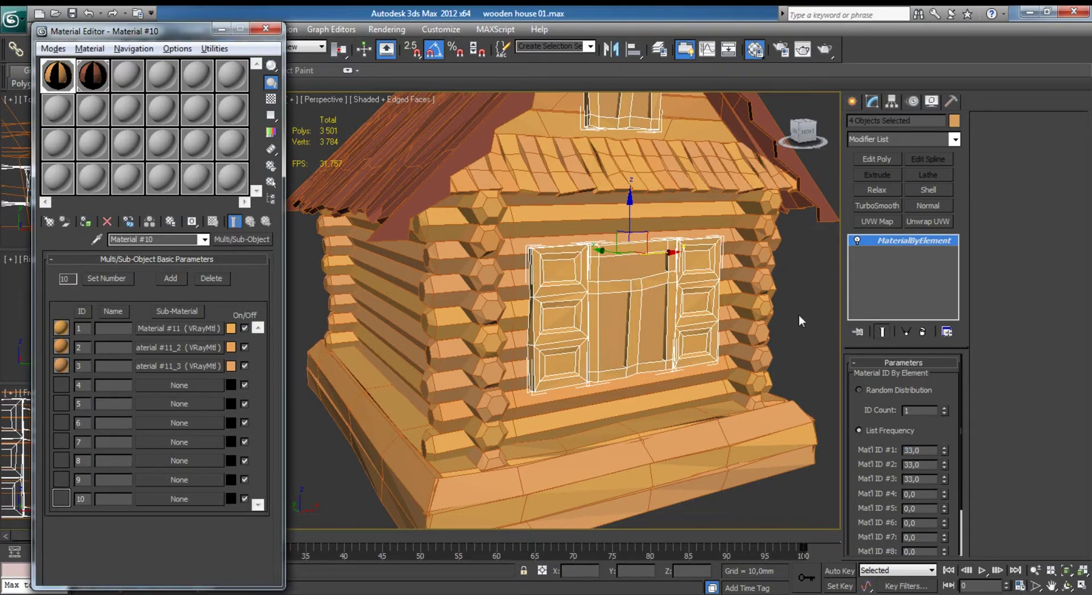
pyautogui.click(816, 311)
# Create a new VRayMtl, Material #24, in an unused sample slot.
pyautogui.press('F4')
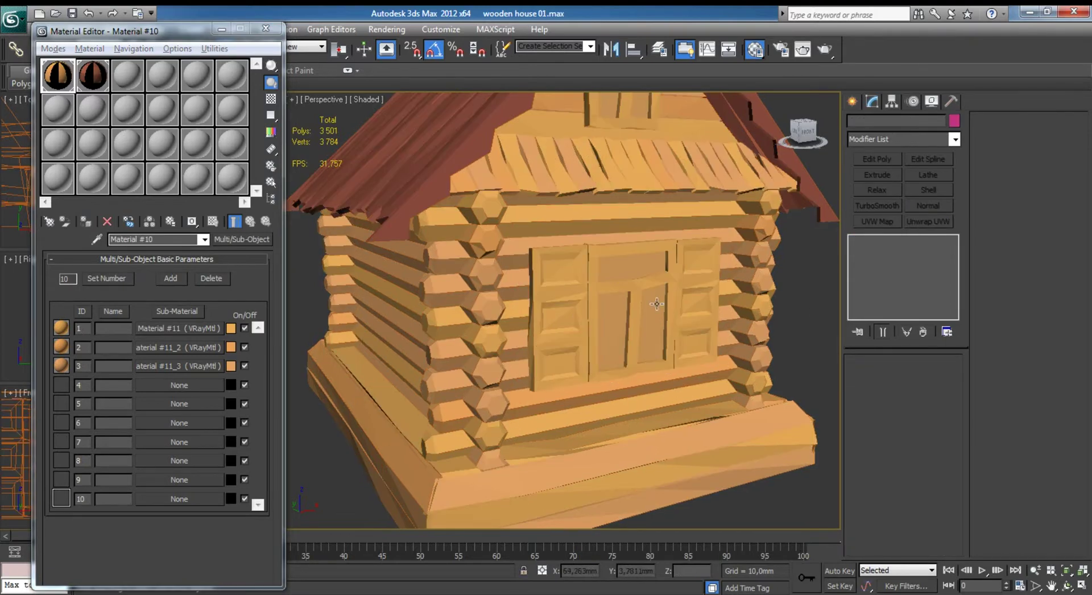
pyautogui.keyDown('alt'); pyautogui.moveTo(811, 309); pyautogui.dragTo(508, 224, button='middle'); pyautogui.keyUp('alt')
pyautogui.click(132, 82)
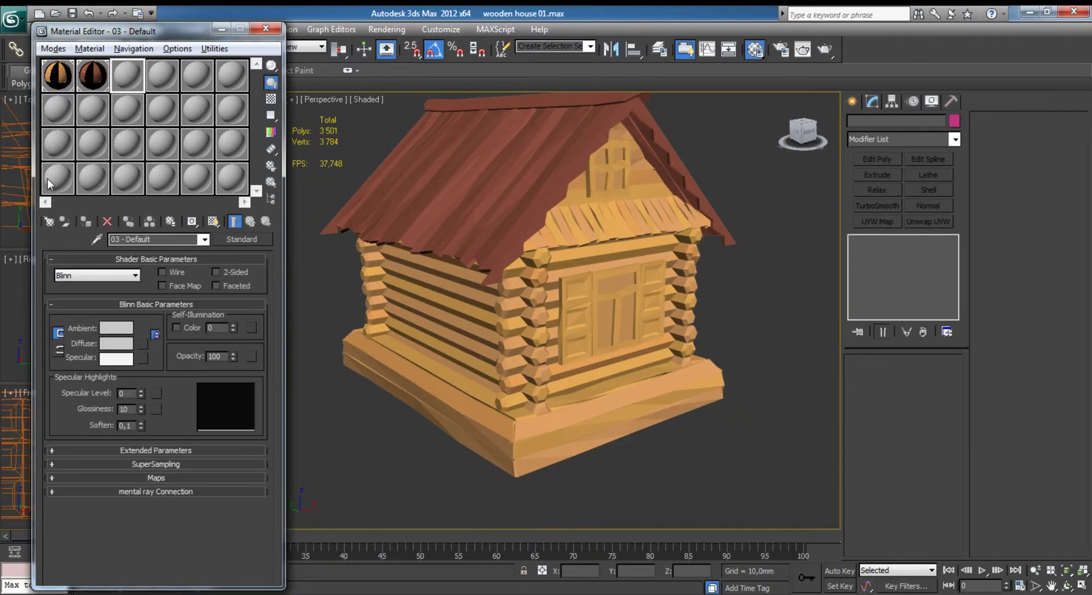
pyautogui.click(46, 220)
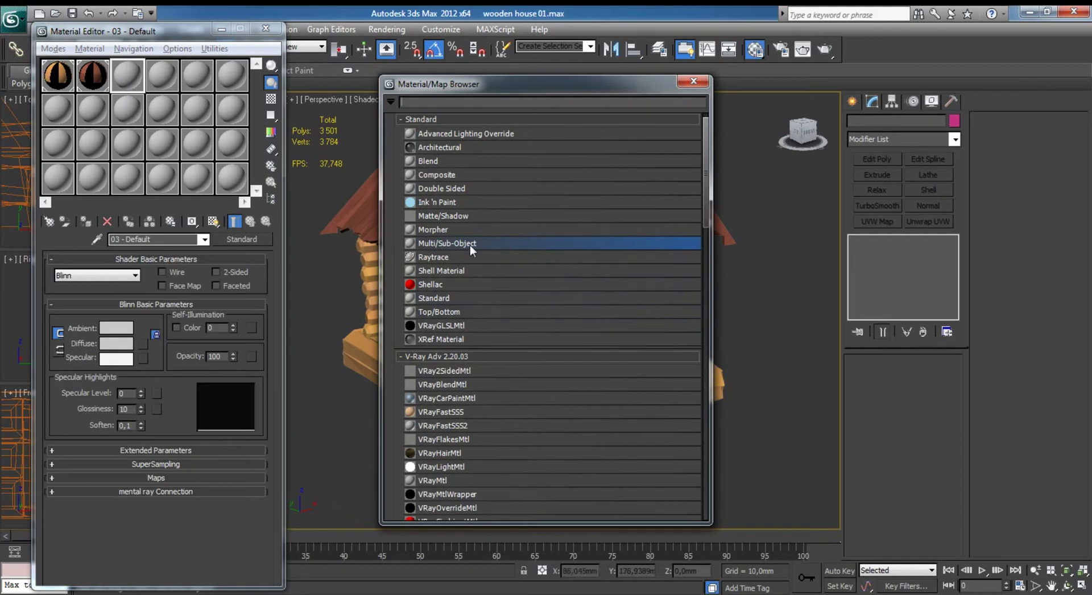
pyautogui.doubleClick(433, 480)
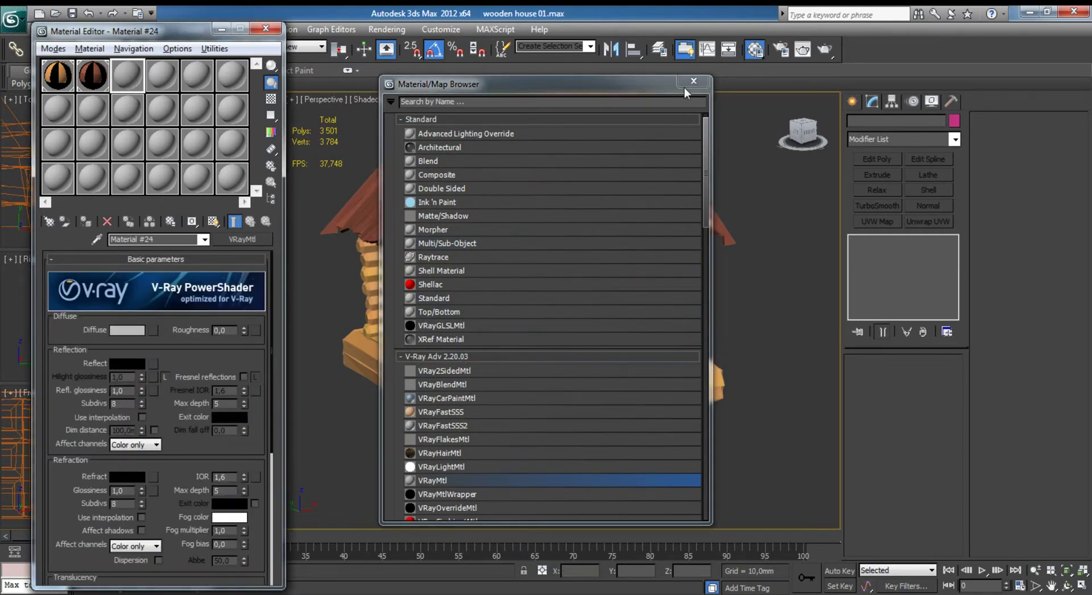
# Set the new material's diffuse colour to light peach-orange (254, 169, 89).
pyautogui.click(127, 330)
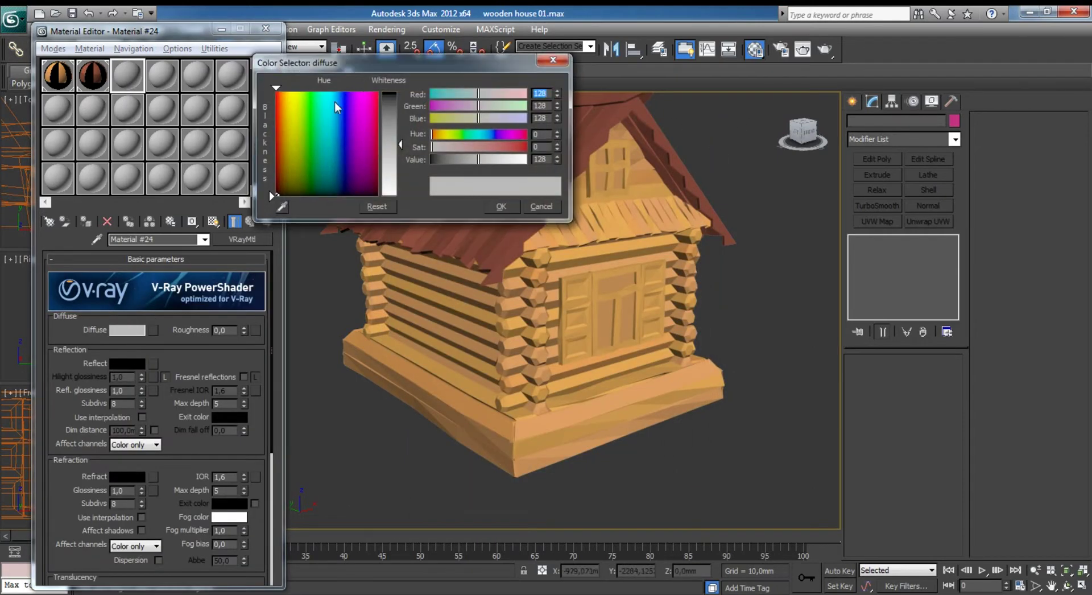
pyautogui.click(283, 92)
pyautogui.moveTo(282, 90); pyautogui.dragTo(282, 90)
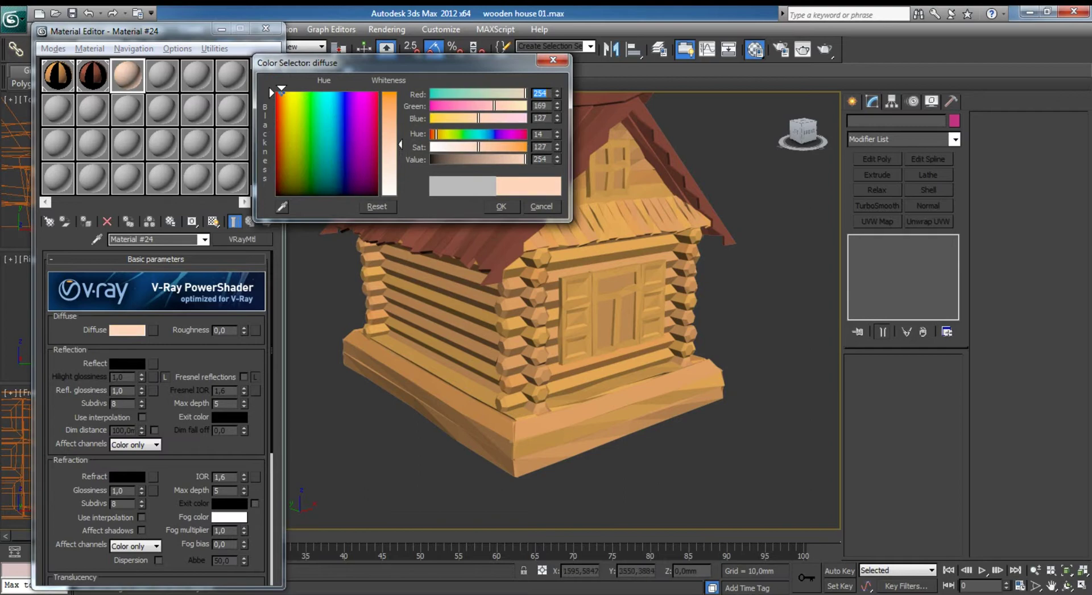
pyautogui.moveTo(479, 121); pyautogui.dragTo(464, 121)
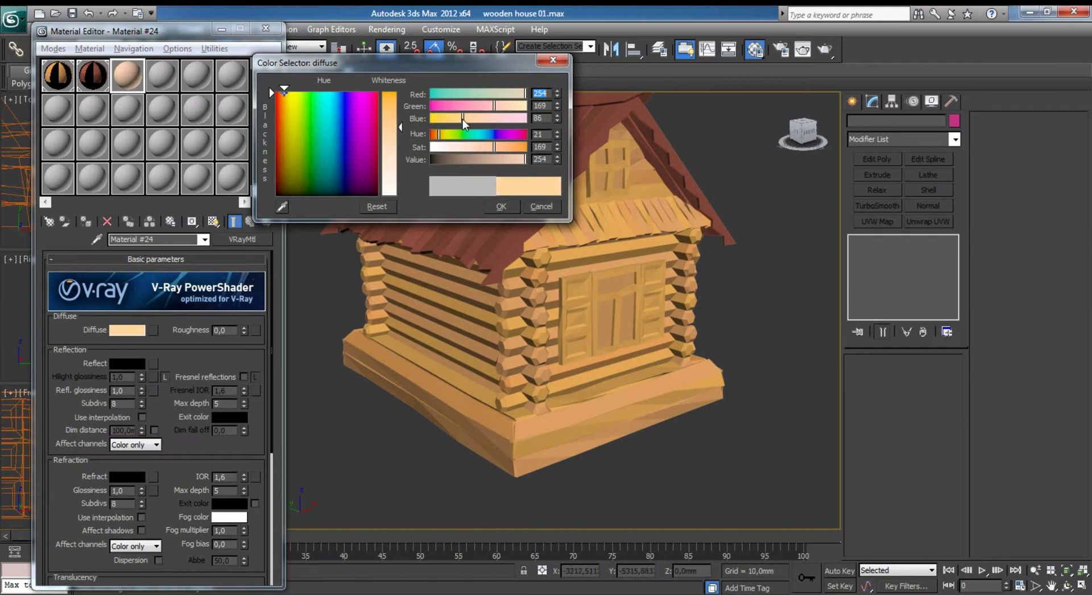
pyautogui.click(503, 205)
# Apply the peach material to the gable wall's window panes.
pyautogui.moveTo(149, 80); pyautogui.dragTo(600, 174)
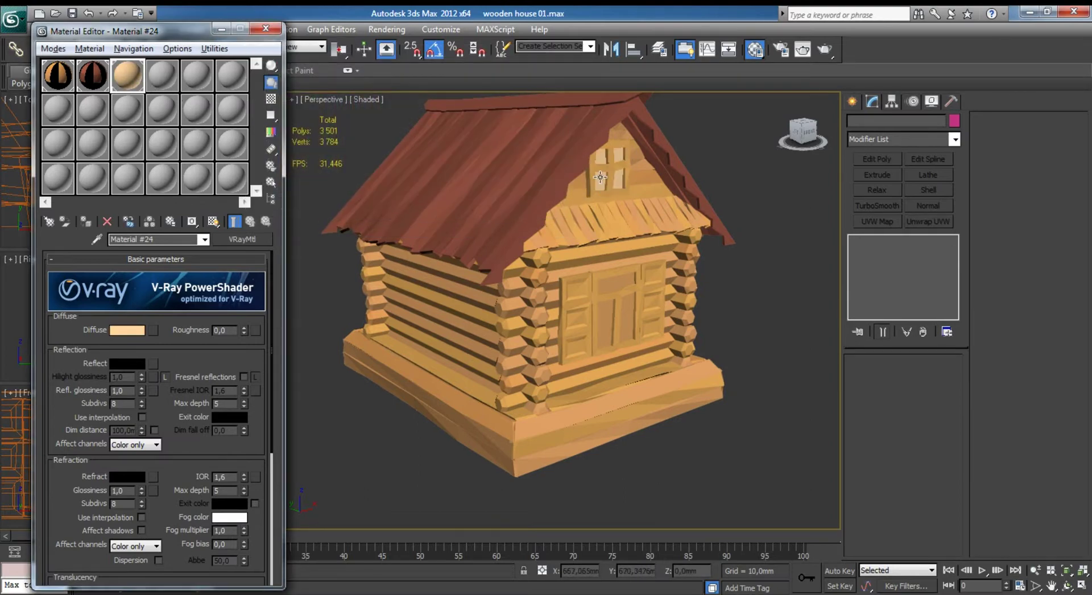
pyautogui.moveTo(590, 290); pyautogui.dragTo(591, 293)
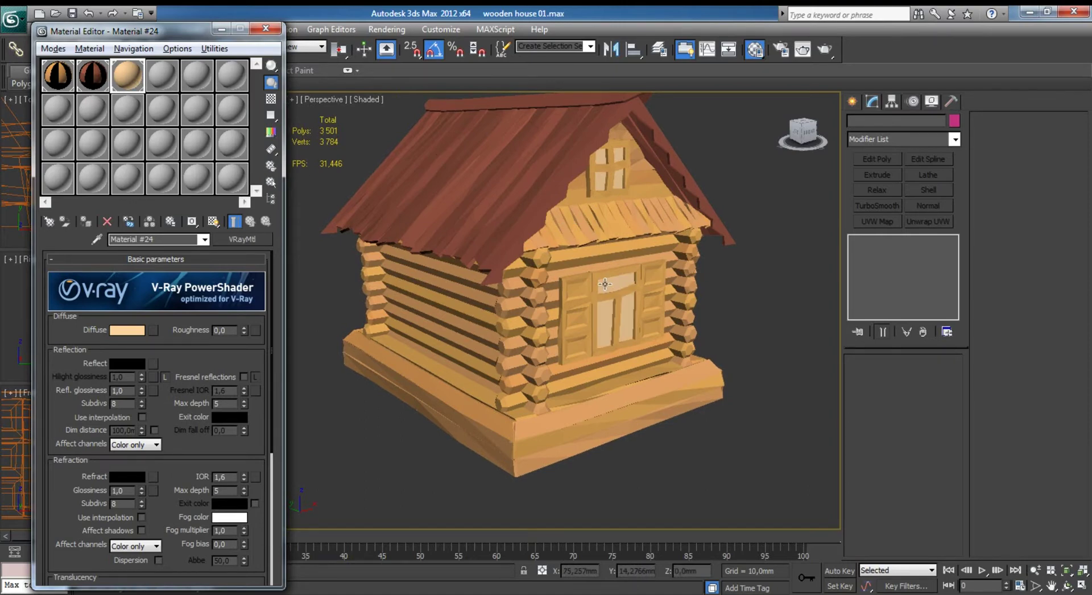
pyautogui.click(742, 298)
# Select the front window's left shutter, glass, frame and right shutter.
pyautogui.moveTo(650, 257)
pyautogui.keyDown('alt'); pyautogui.mouseDown(button='middle')
pyautogui.moveTo(663, 253)
pyautogui.moveTo(577, 243)
pyautogui.mouseUp(button='middle'); pyautogui.keyUp('alt')
pyautogui.scroll(2, 577, 244)
pyautogui.scroll(2, 592, 288)
pyautogui.click(509, 283)
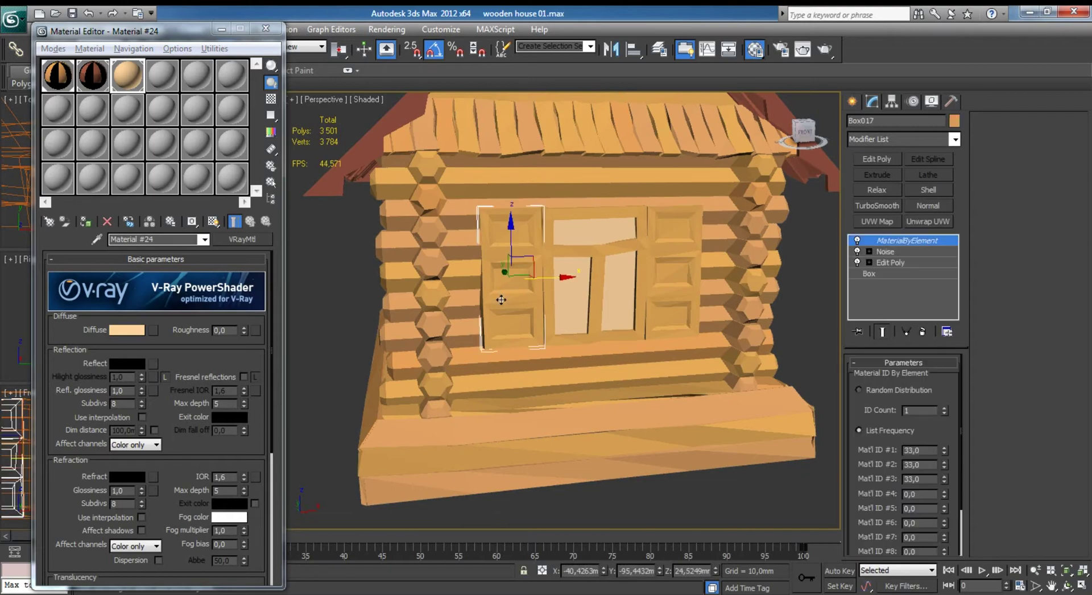
pyautogui.press('F4')
pyautogui.keyDown('ctrl'); pyautogui.click(594, 272); pyautogui.keyUp('ctrl')
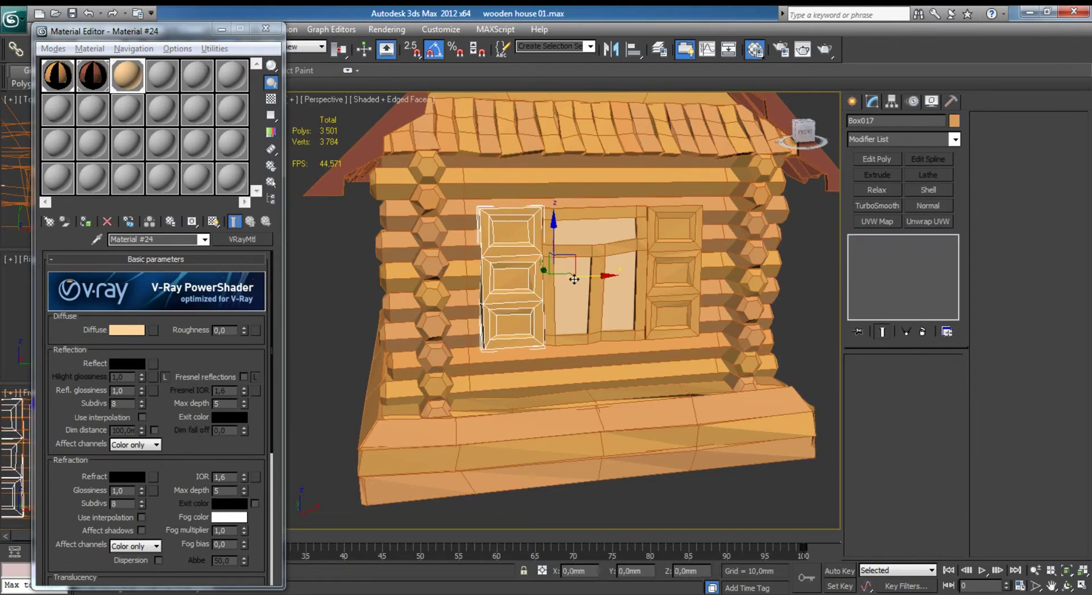
pyautogui.keyDown('ctrl'); pyautogui.click(591, 251); pyautogui.keyUp('ctrl')
pyautogui.keyDown('ctrl'); pyautogui.click(643, 273); pyautogui.keyUp('ctrl')
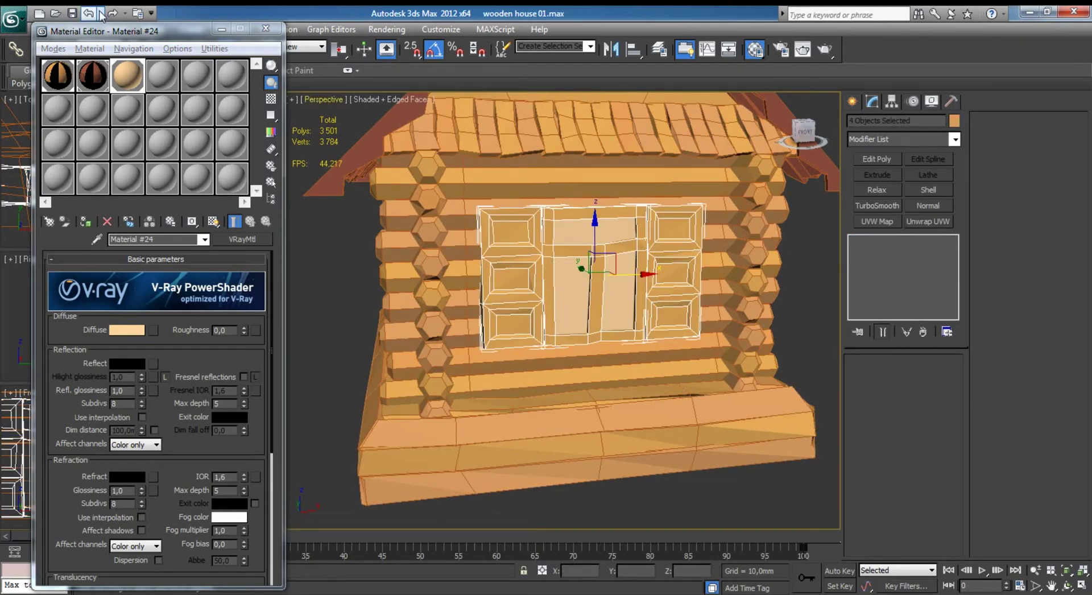
# Group the four window pieces into Group001.
pyautogui.click(265, 28)
pyautogui.click(125, 33)
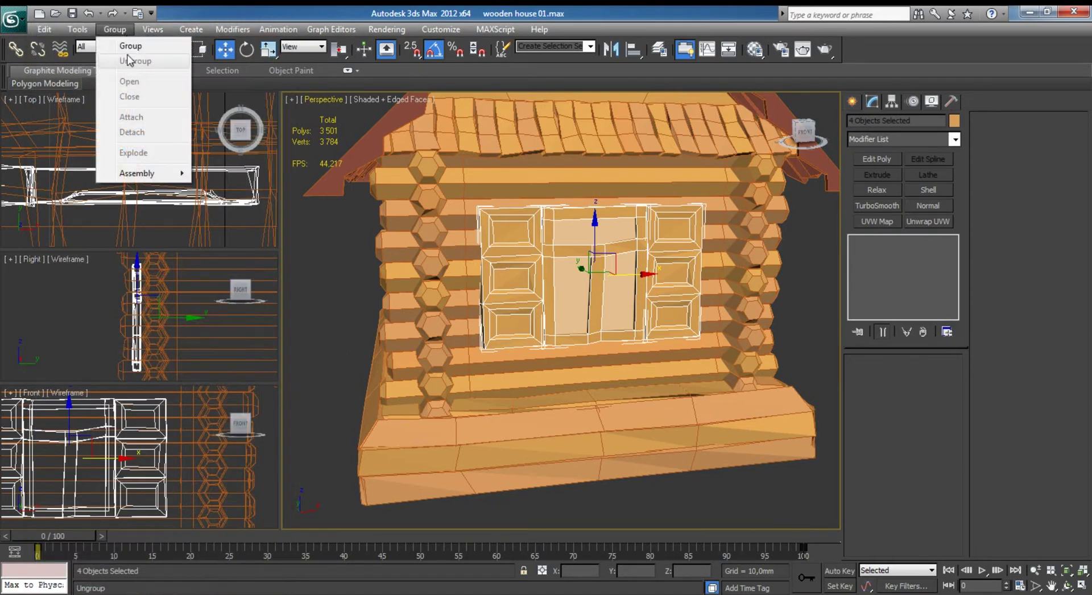
pyautogui.click(123, 44)
pyautogui.press('Return')
# Clone the window group and rotate the copy −90° on Z.
pyautogui.scroll(-5, 521, 303)
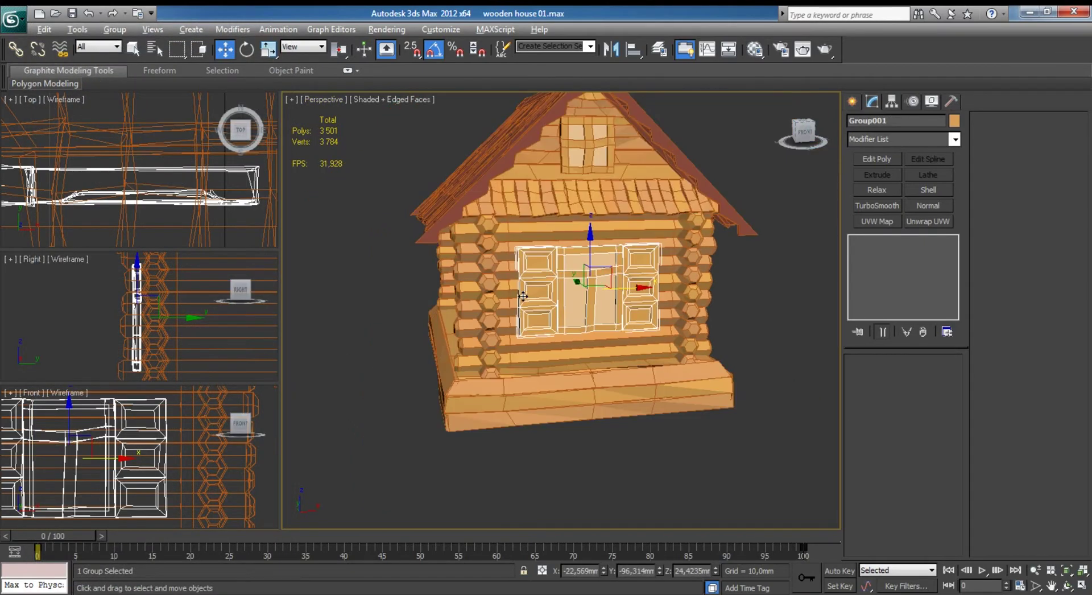
pyautogui.keyDown('alt'); pyautogui.moveTo(521, 303); pyautogui.dragTo(604, 283, button='middle'); pyautogui.keyUp('alt')
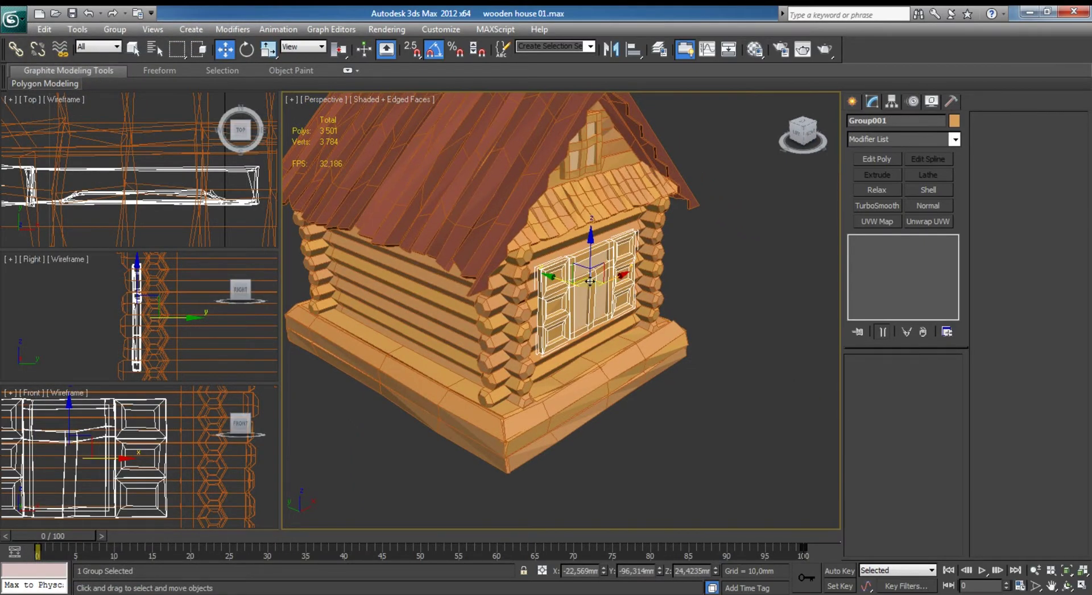
pyautogui.moveTo(604, 283); pyautogui.dragTo(408, 284)
pyautogui.hotkey('ctrl', 'z')
pyautogui.keyDown('shift'); pyautogui.moveTo(588, 286); pyautogui.dragTo(386, 287); pyautogui.keyUp('shift')
pyautogui.press('Return')
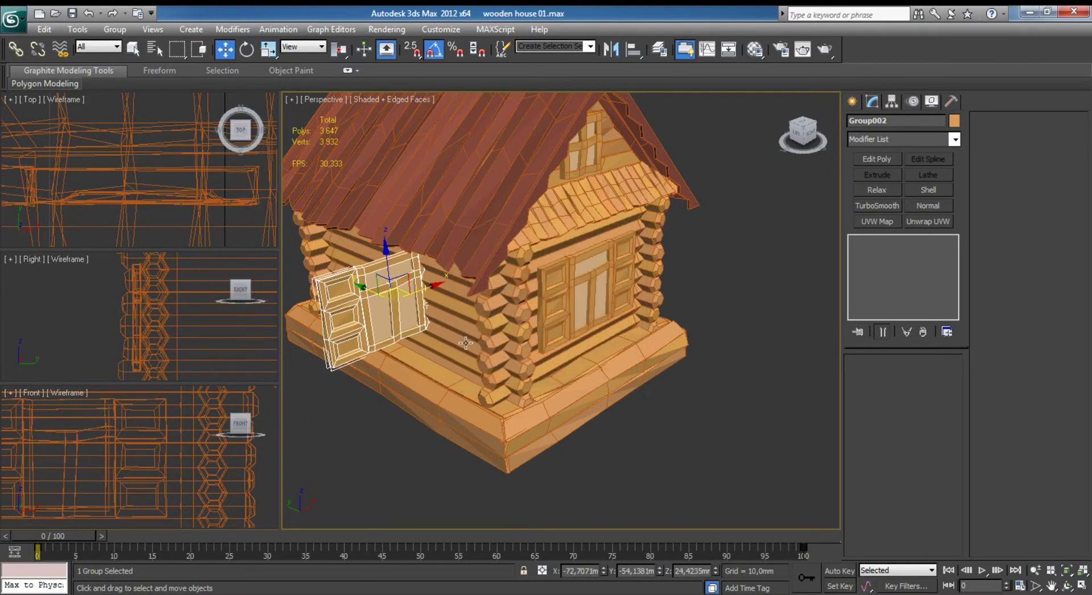
pyautogui.press('e')
pyautogui.moveTo(412, 323); pyautogui.dragTo(341, 314)
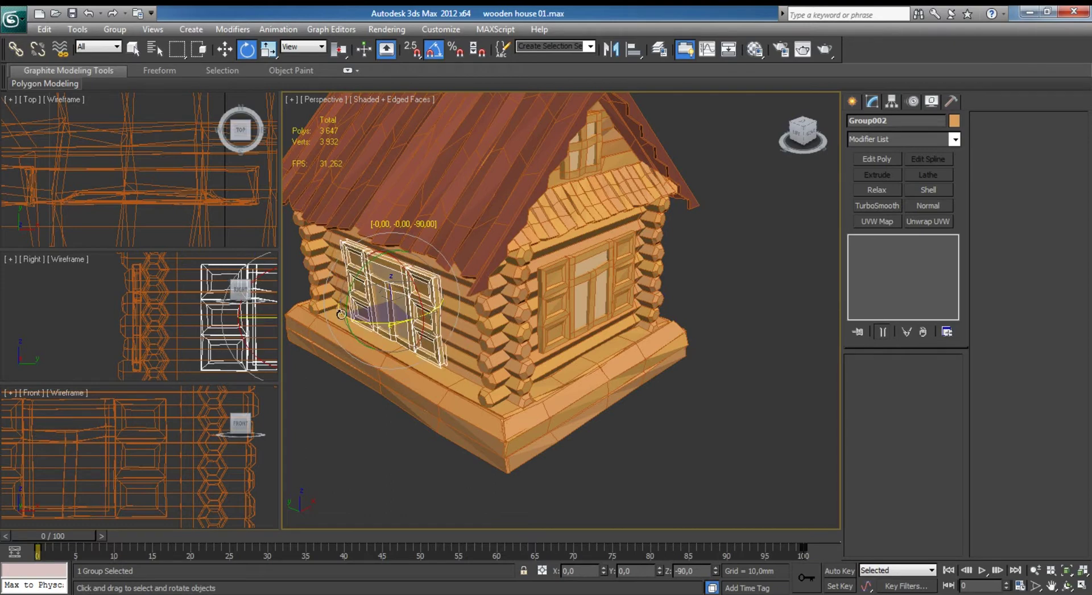
# Move the rotated window copy Group002 into the cabin's side wall.
pyautogui.press('z')
pyautogui.hotkey('alt', 'w')
pyautogui.press('w')
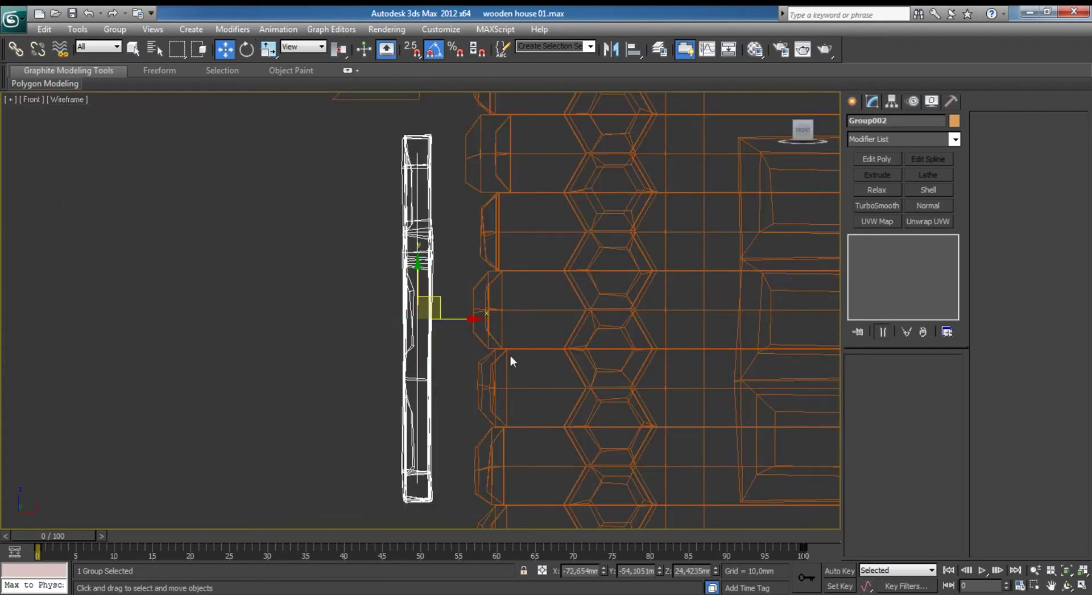
pyautogui.moveTo(452, 323); pyautogui.dragTo(592, 314)
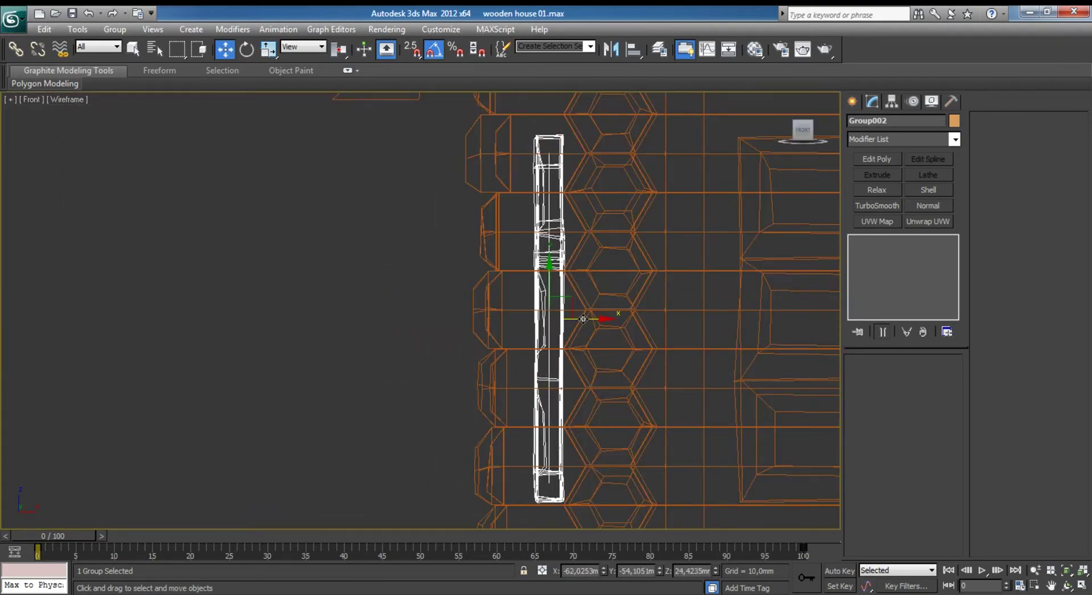
pyautogui.hotkey('alt', 'w')
pyautogui.keyDown('alt'); pyautogui.moveTo(593, 315); pyautogui.dragTo(511, 296, button='middle'); pyautogui.keyUp('alt')
pyautogui.scroll(-3, 511, 296)
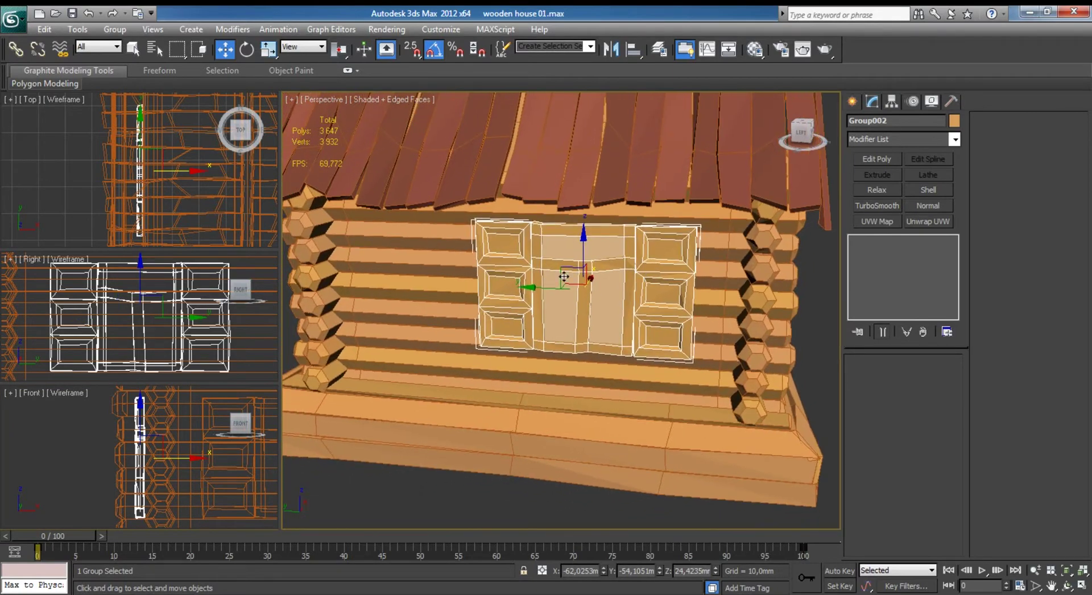
pyautogui.moveTo(511, 284); pyautogui.dragTo(489, 284)
pyautogui.scroll(-3, 489, 285)
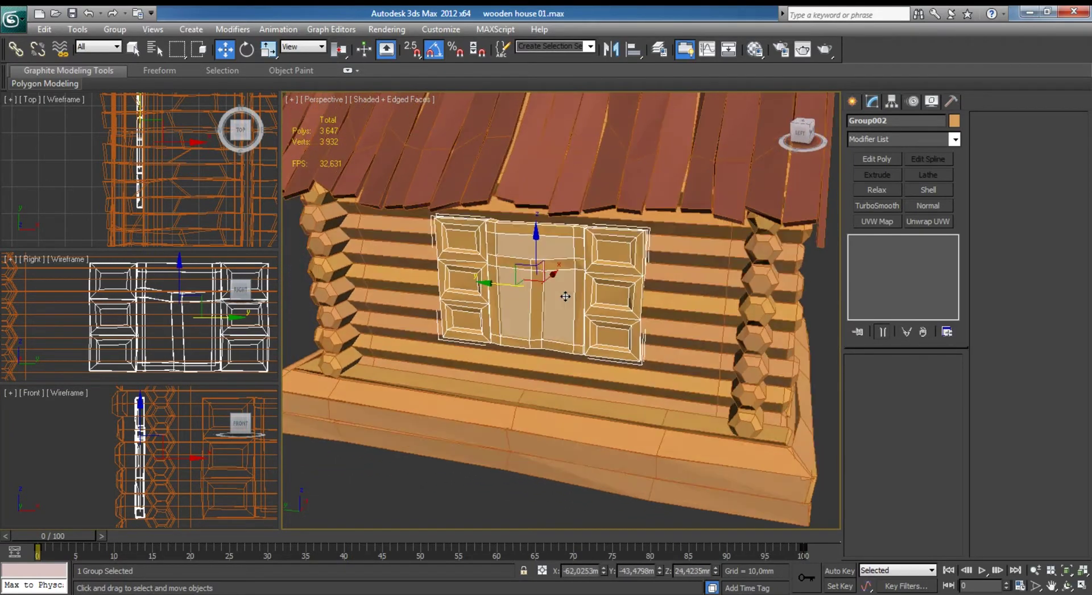
pyautogui.moveTo(489, 285)
pyautogui.keyDown('alt'); pyautogui.mouseDown(button='middle')
pyautogui.moveTo(524, 263)
pyautogui.moveTo(609, 277)
pyautogui.mouseUp(button='middle'); pyautogui.keyUp('alt')
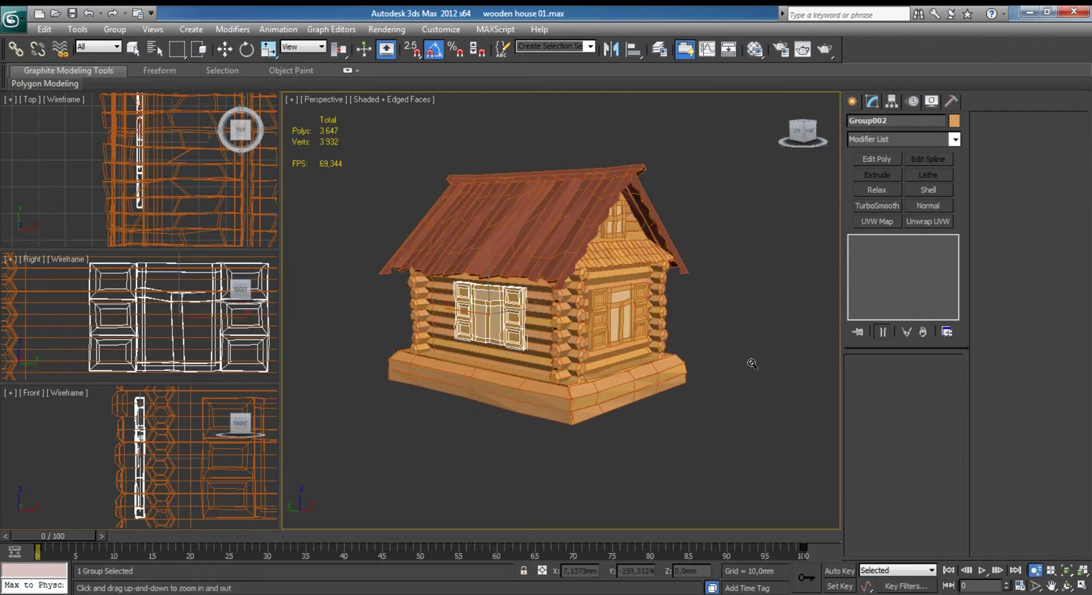
pyautogui.keyDown('alt'); pyautogui.moveTo(671, 319); pyautogui.dragTo(743, 329, button='middle'); pyautogui.keyUp('alt')
pyautogui.scroll(2, 738, 334)
# Deselect all, hide edges, frame the house and start the 1200×1200 V-Ray render.
pyautogui.click(769, 281)
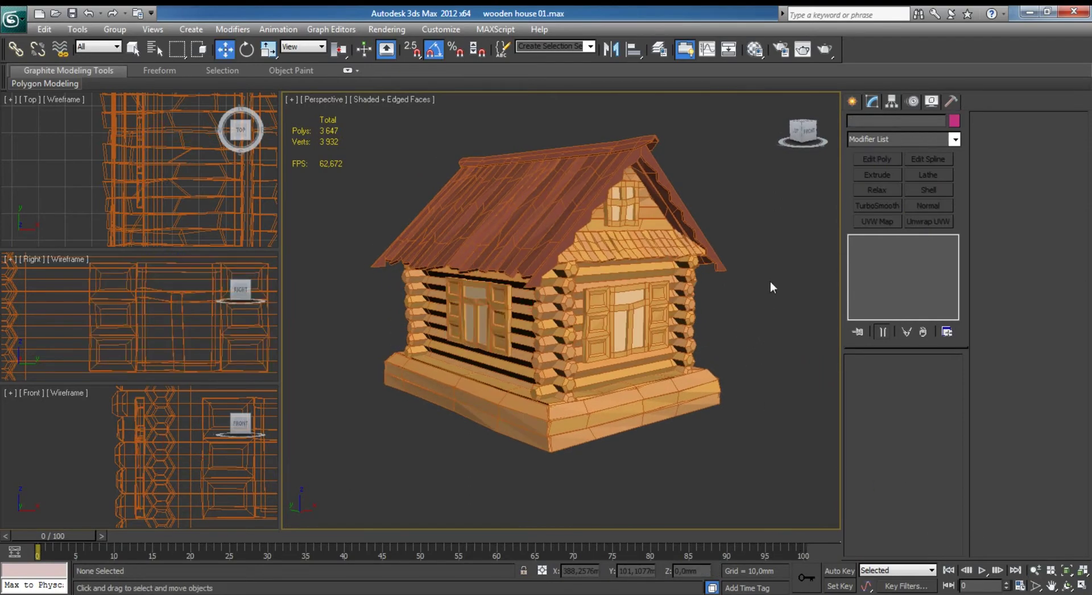
pyautogui.press('F4')
pyautogui.moveTo(748, 298); pyautogui.dragTo(748, 298, button='middle')
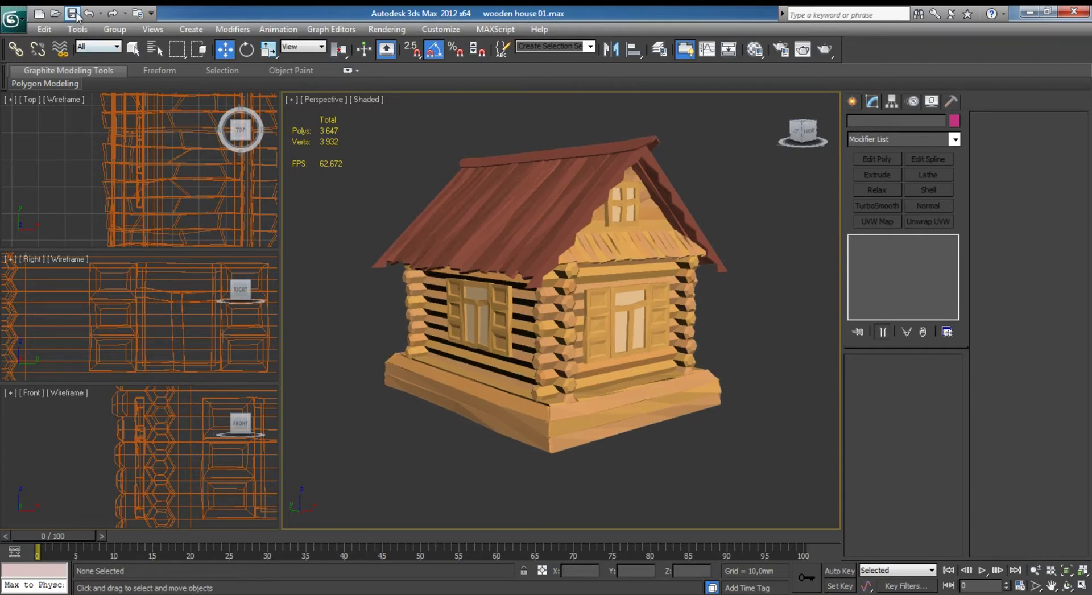
pyautogui.moveTo(616, 293); pyautogui.dragTo(618, 295, button='middle')
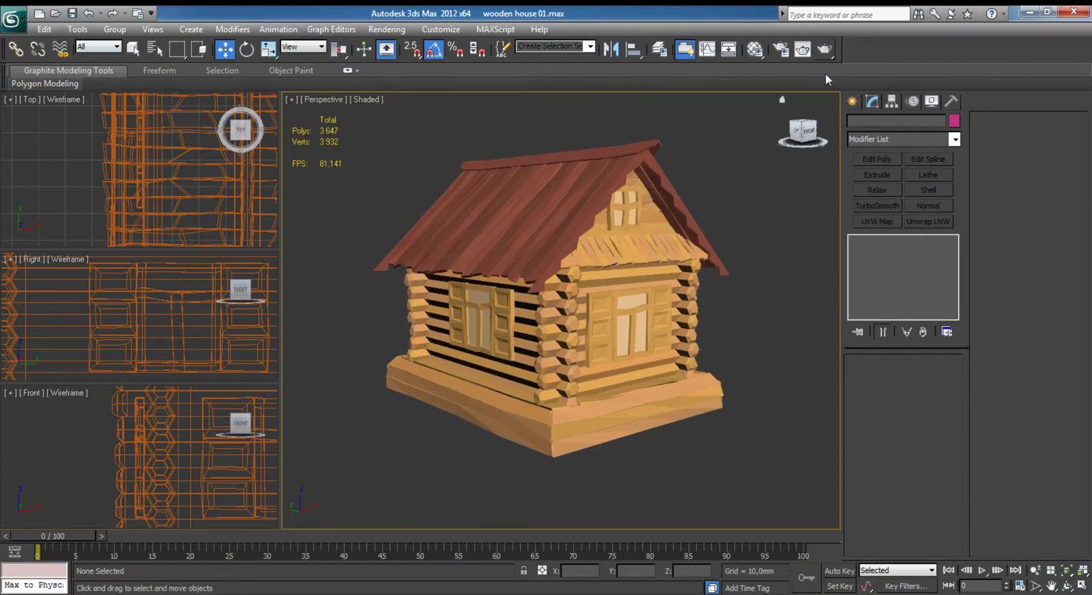
pyautogui.hotkey('shift', 'q')
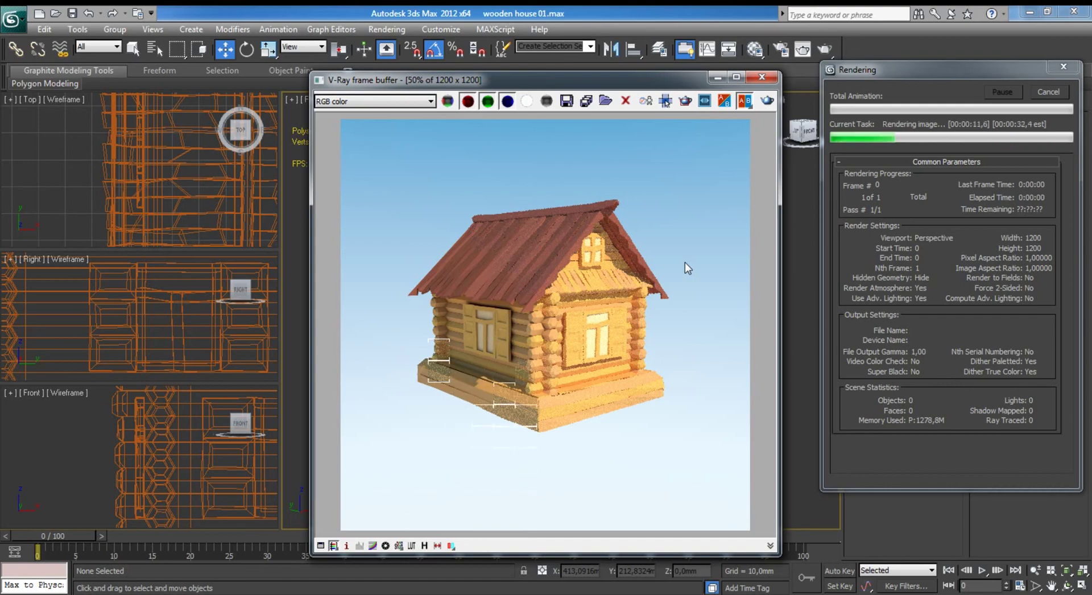
# Zoom the V-Ray frame buffer to 100%, pan across the render, then zoom back out.
pyautogui.doubleClick(547, 375)
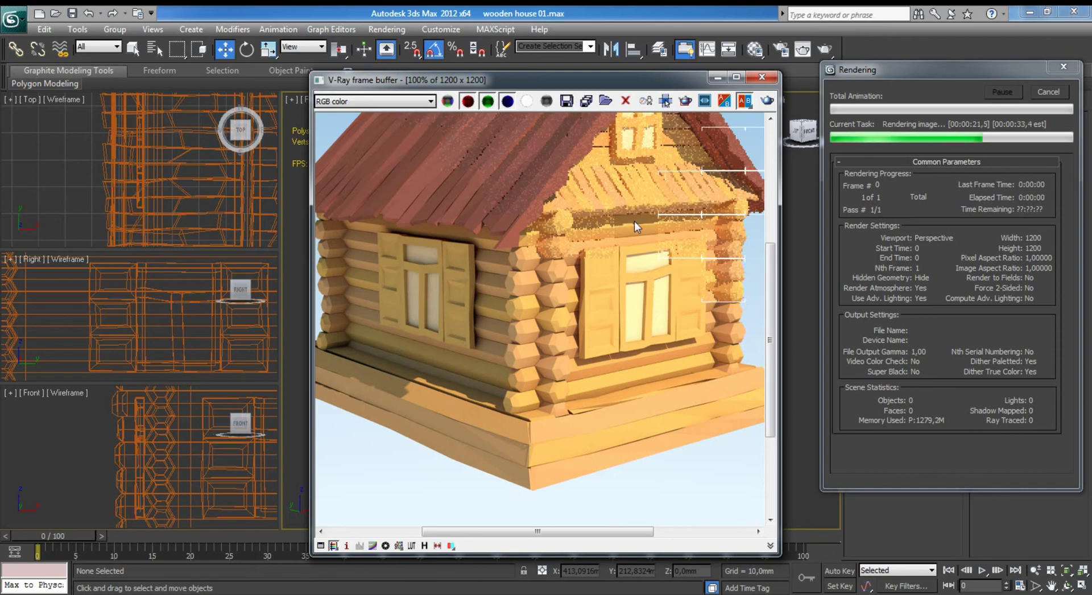
pyautogui.moveTo(634, 220); pyautogui.dragTo(581, 278, button='middle')
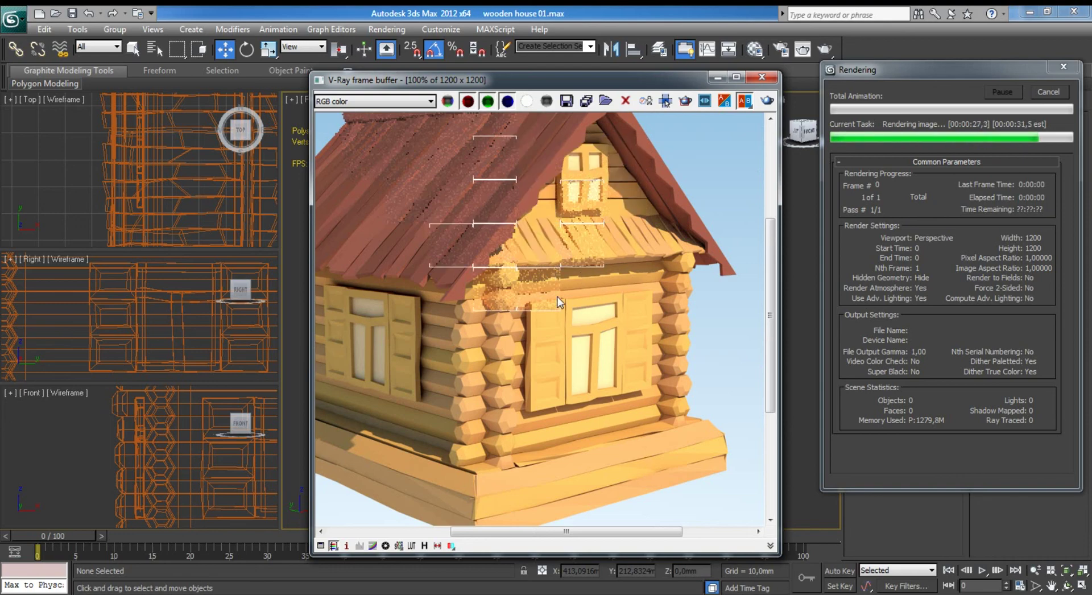
pyautogui.scroll(-1, 553, 288)
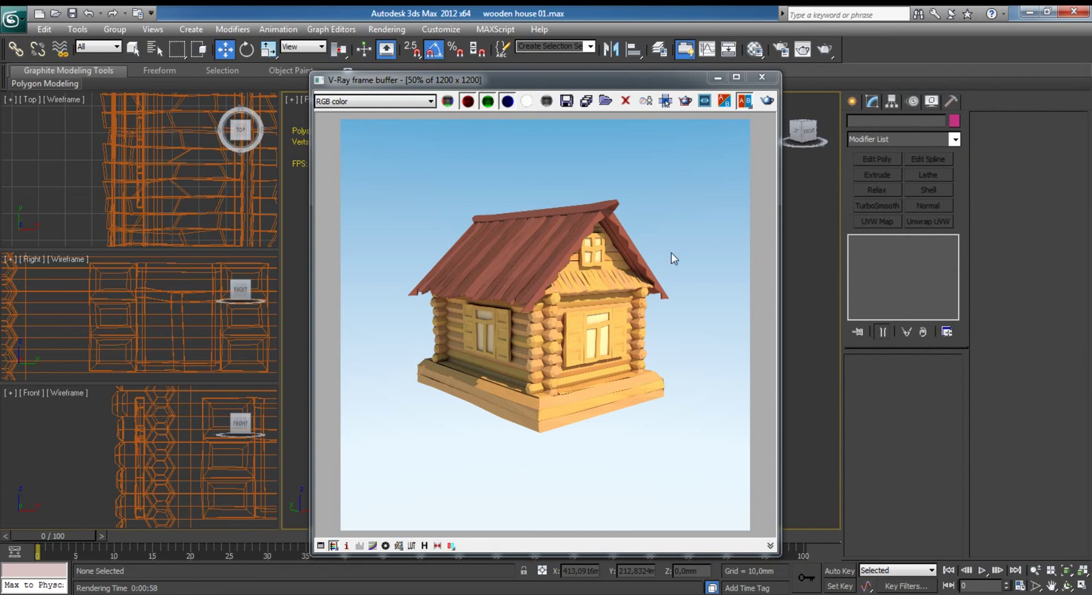
pyautogui.click(773, 77)
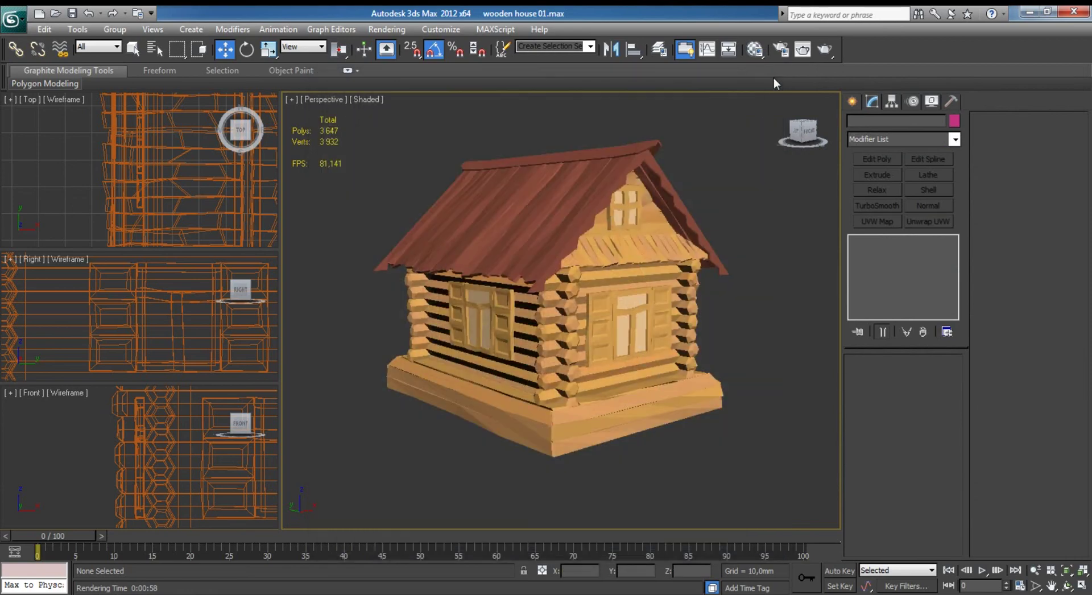
pyautogui.moveTo(581, 300)
pyautogui.keyDown('alt'); pyautogui.mouseDown(button='middle')
pyautogui.moveTo(638, 301)
pyautogui.moveTo(646, 313)
pyautogui.mouseUp(button='middle'); pyautogui.keyUp('alt')
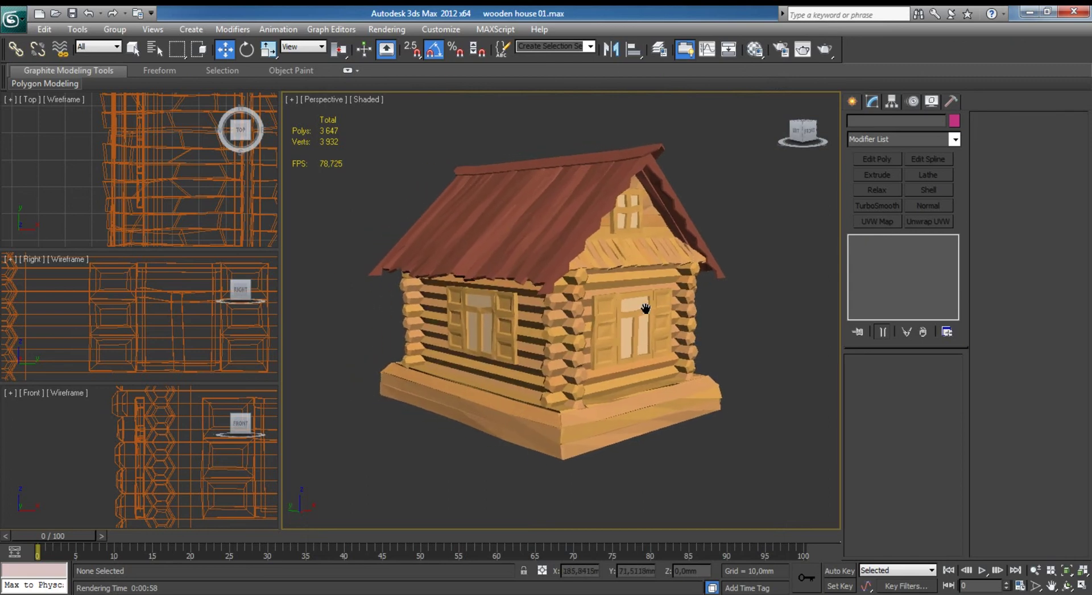